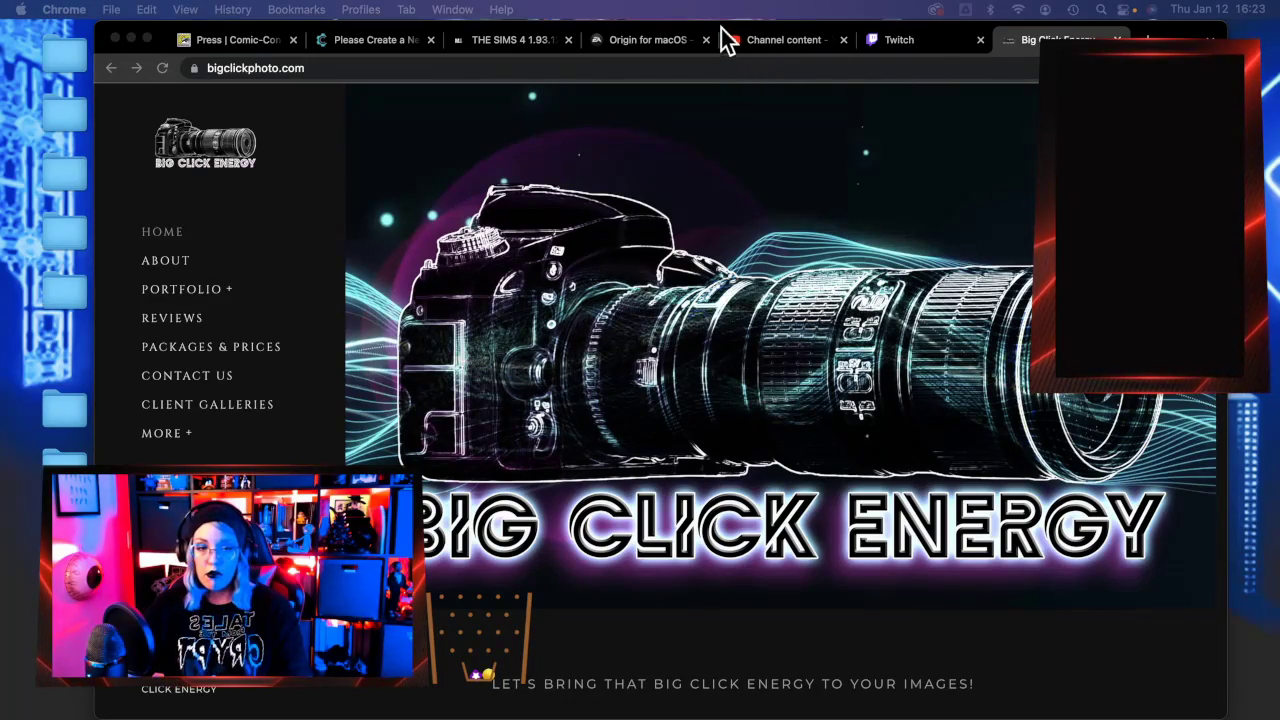
Open the site's portfolio page and look over its categories from Headshots & High Fashion to Events & Live Shows.
drag(734, 37, 766, 34)
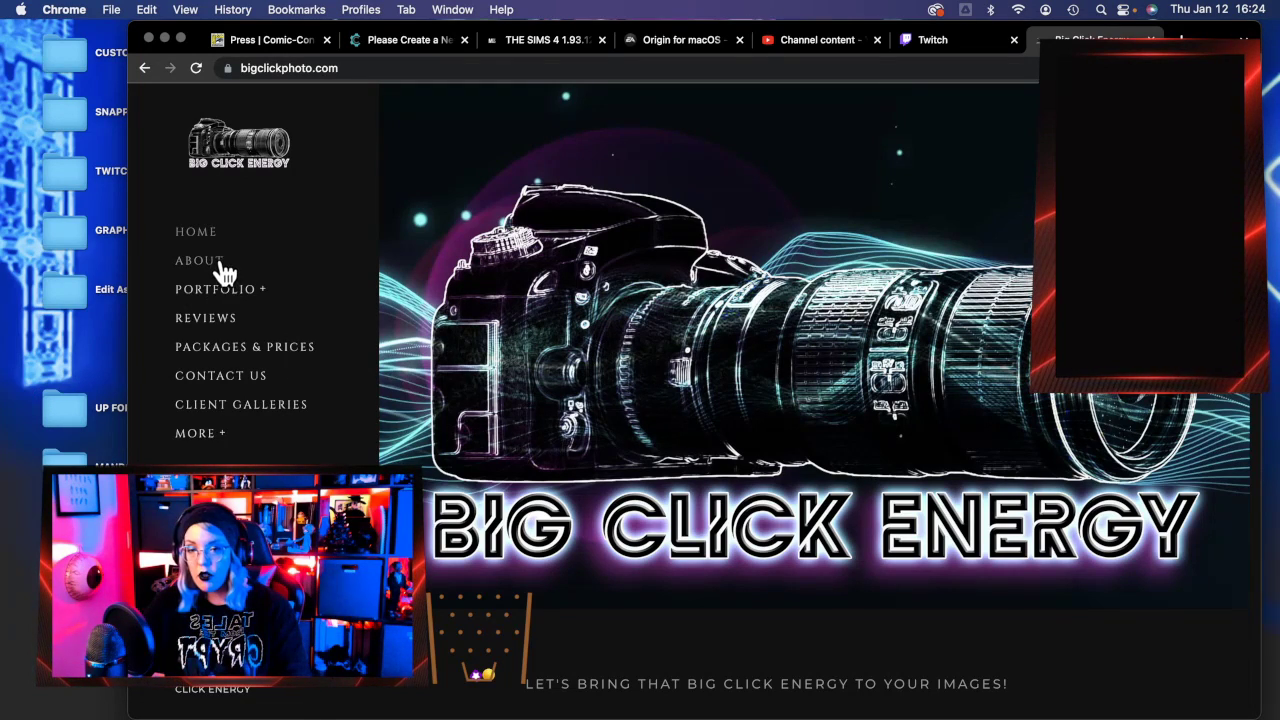
click(222, 293)
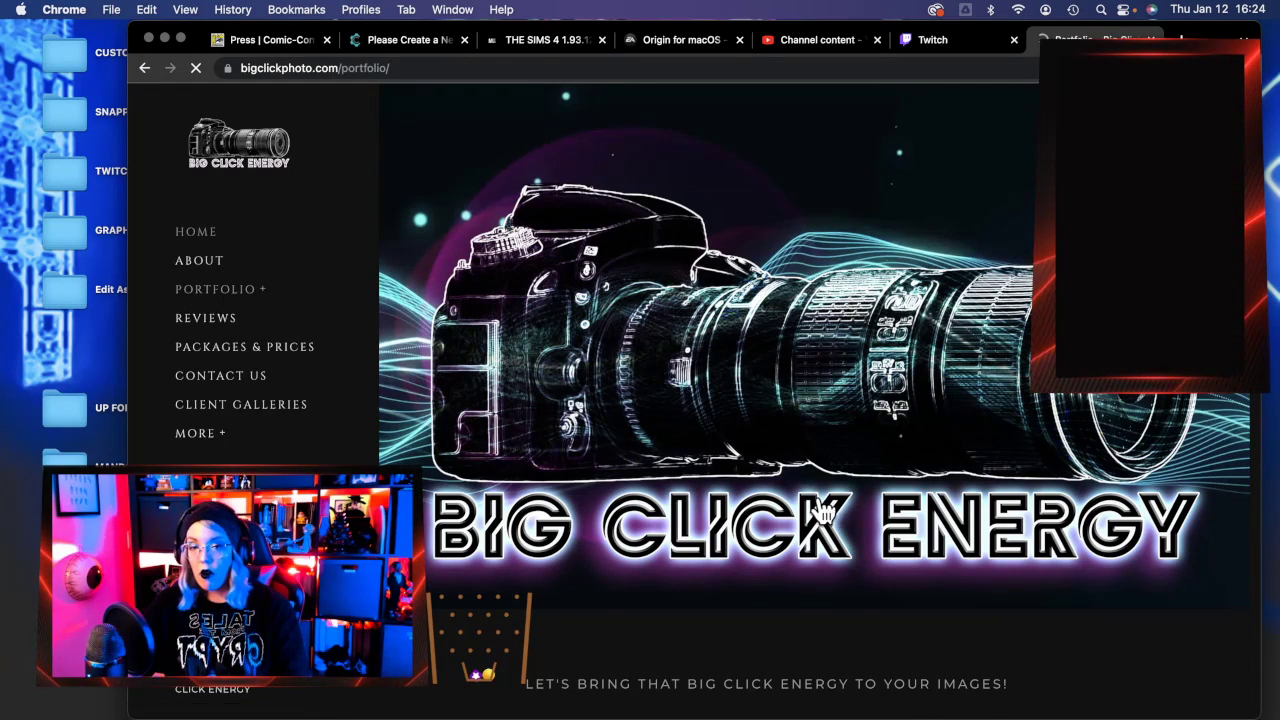
scroll(1069, 543, down, 3)
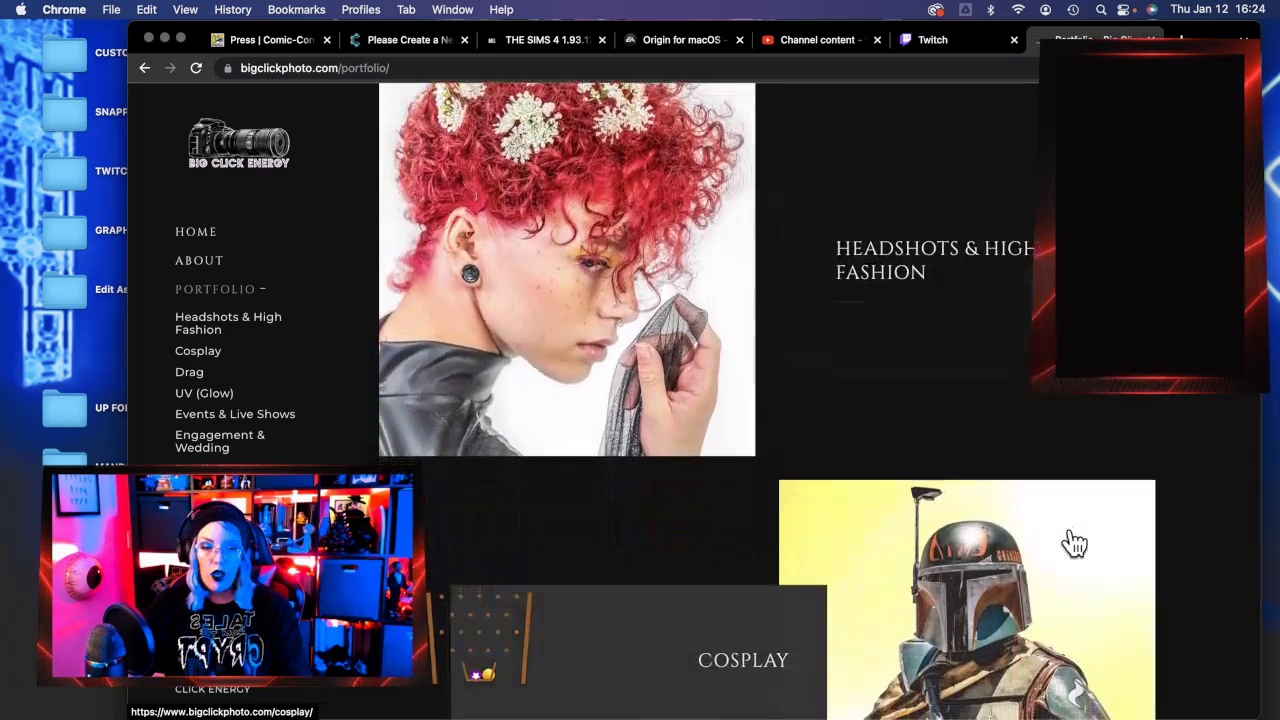
scroll(1073, 543, up, 3)
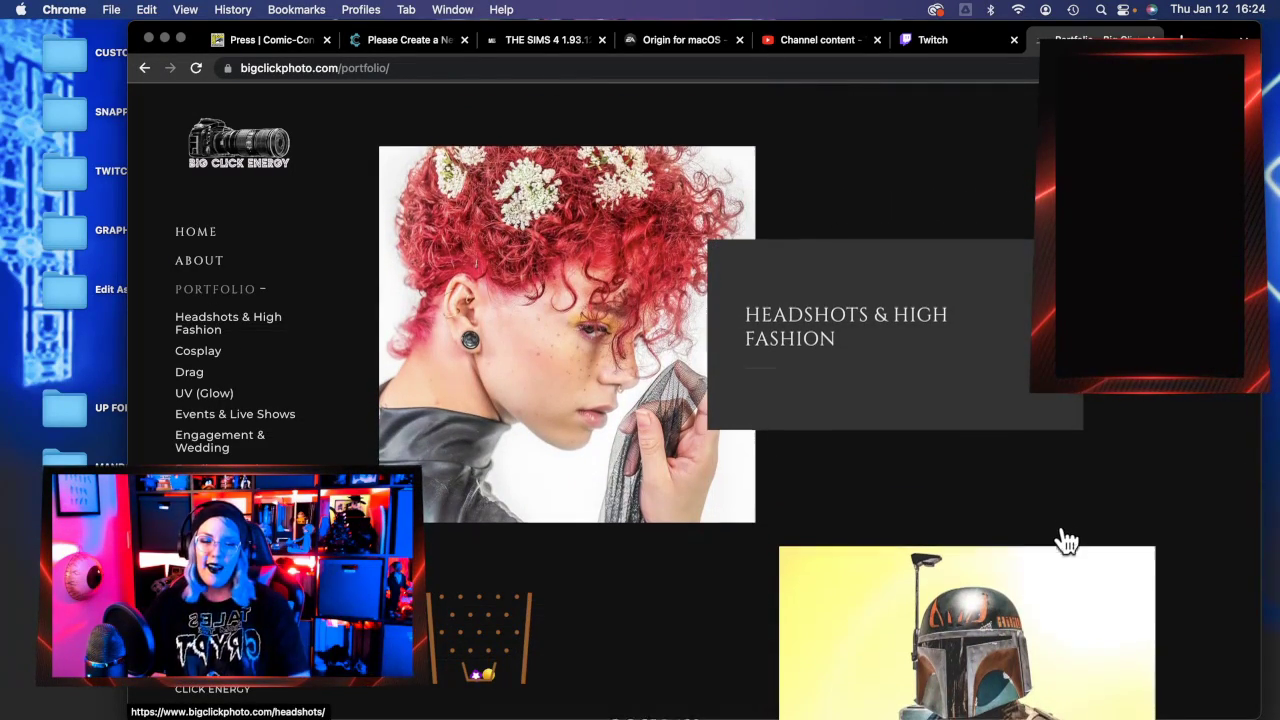
scroll(1063, 537, down, 2)
scroll(1040, 541, down, 5)
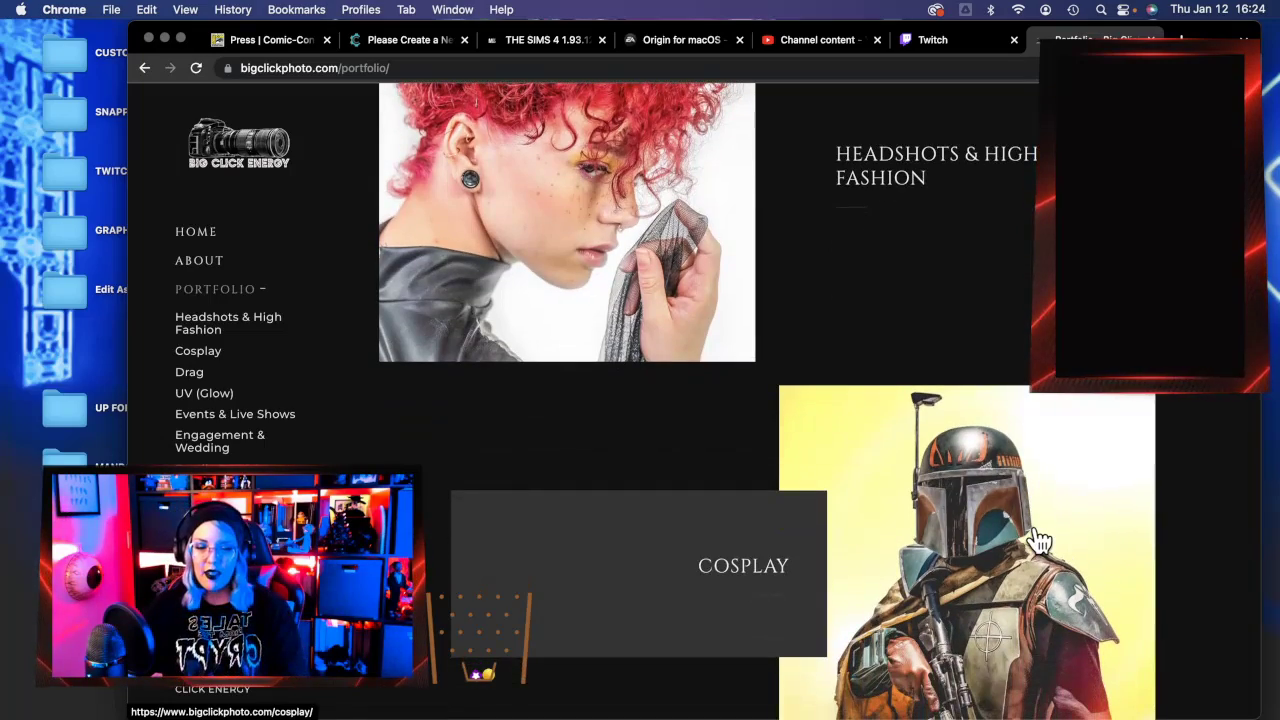
scroll(1040, 541, down, 4)
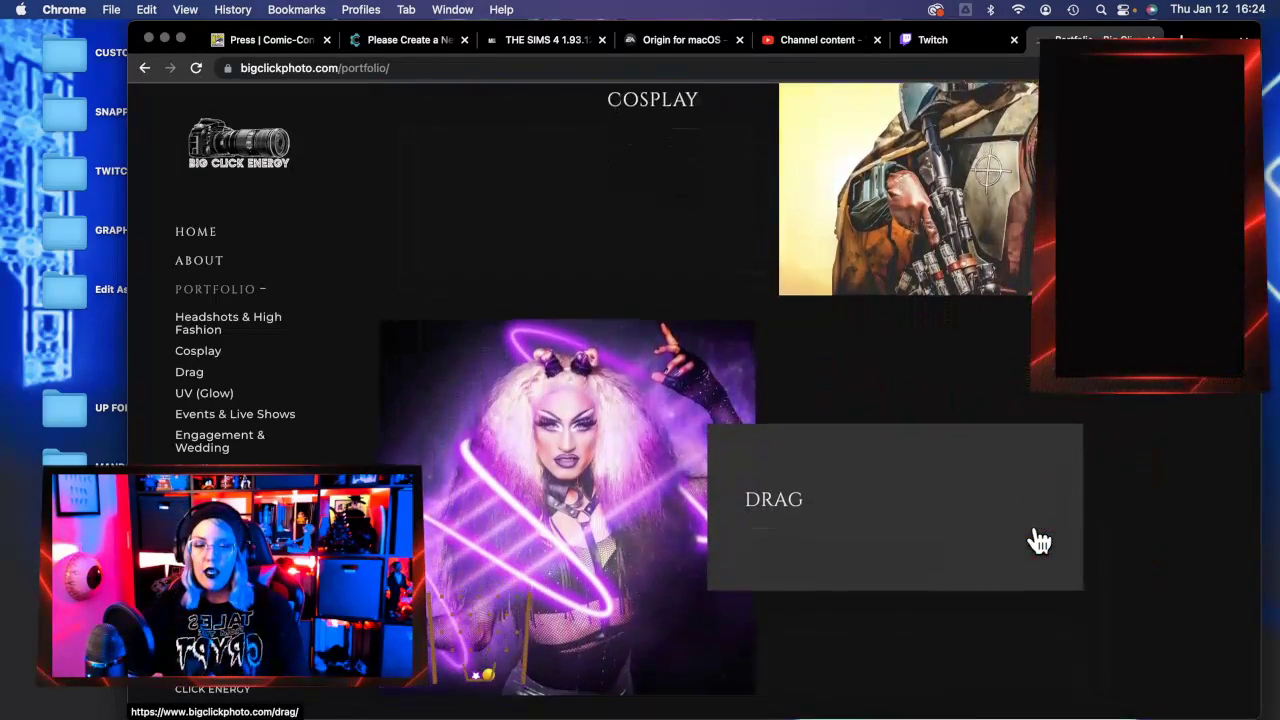
scroll(1193, 549, down, 3)
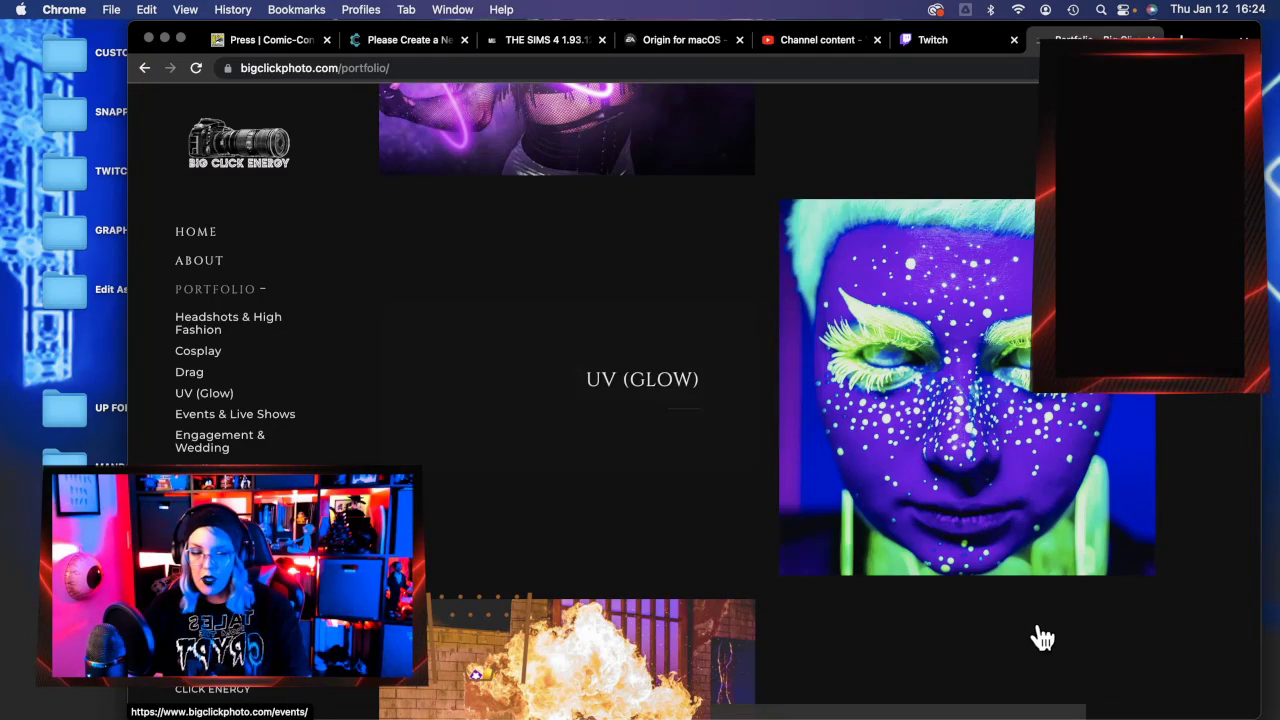
scroll(1040, 634, down, 5)
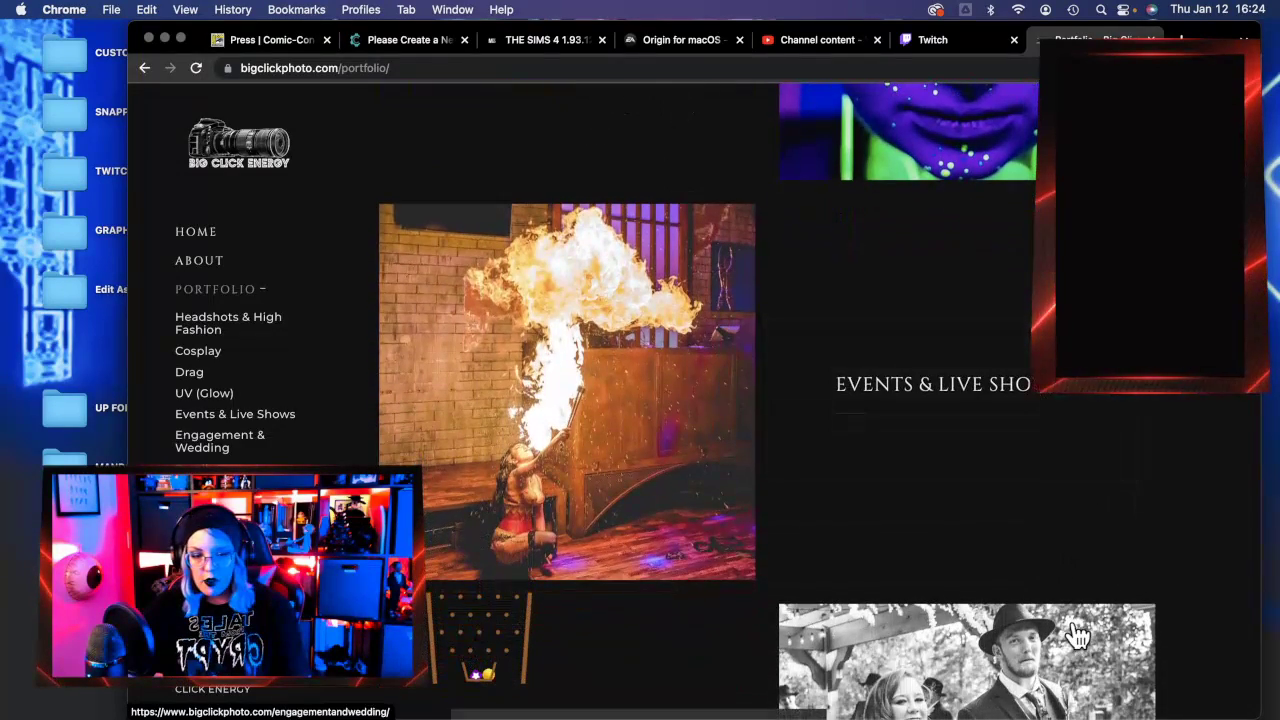
Open the UV (Glow) gallery from the portfolio page and examine its first photo sets.
scroll(1176, 616, up, 3)
click(986, 398)
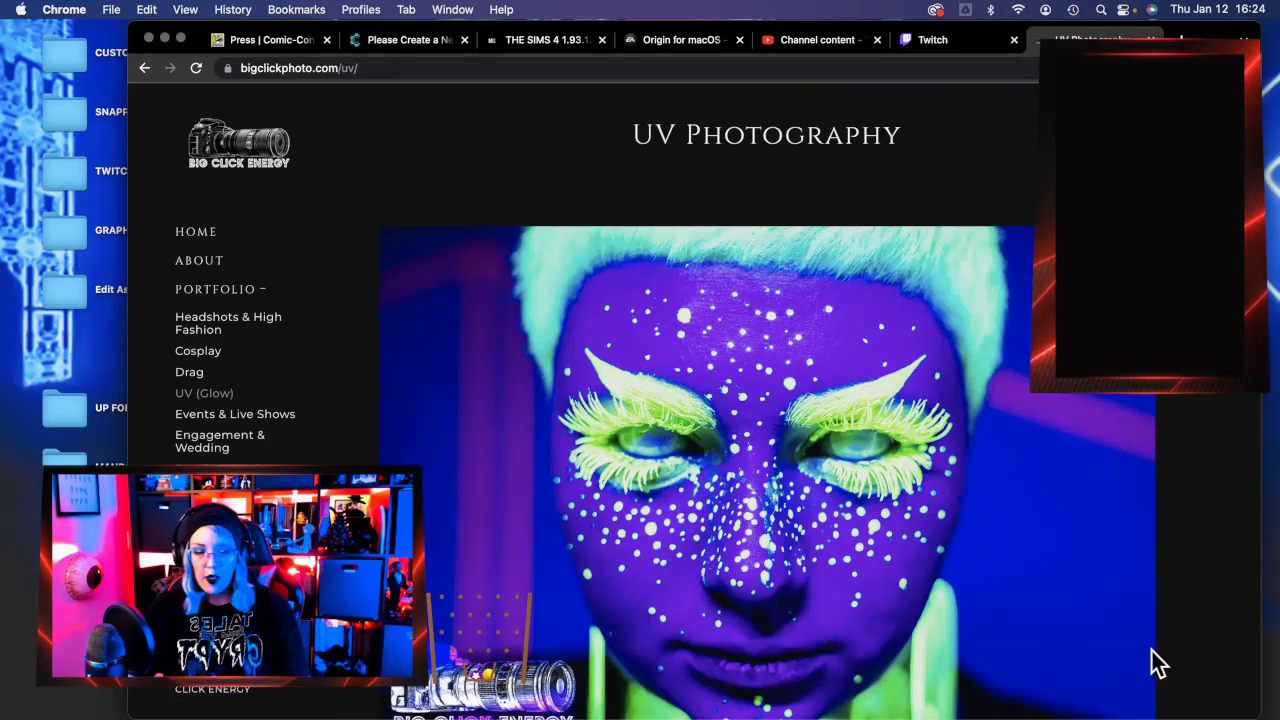
scroll(1150, 660, down, 8)
scroll(1148, 660, down, 10)
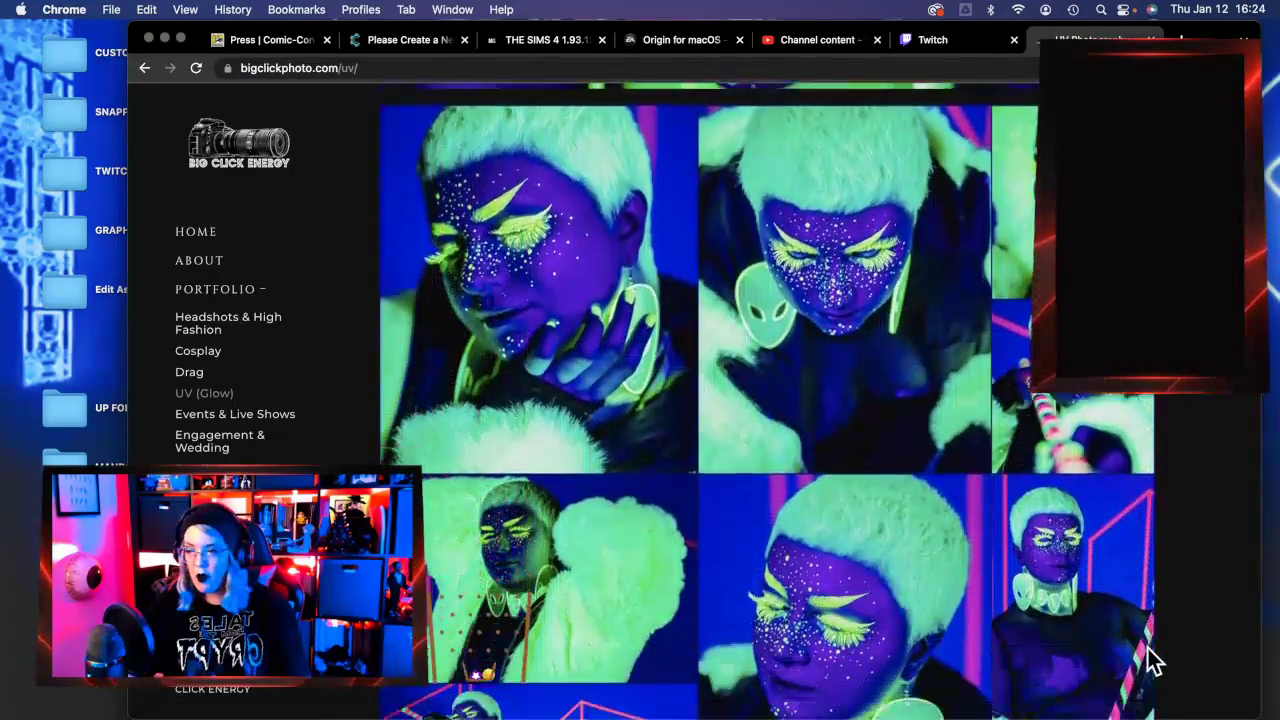
scroll(1148, 652, down, 15)
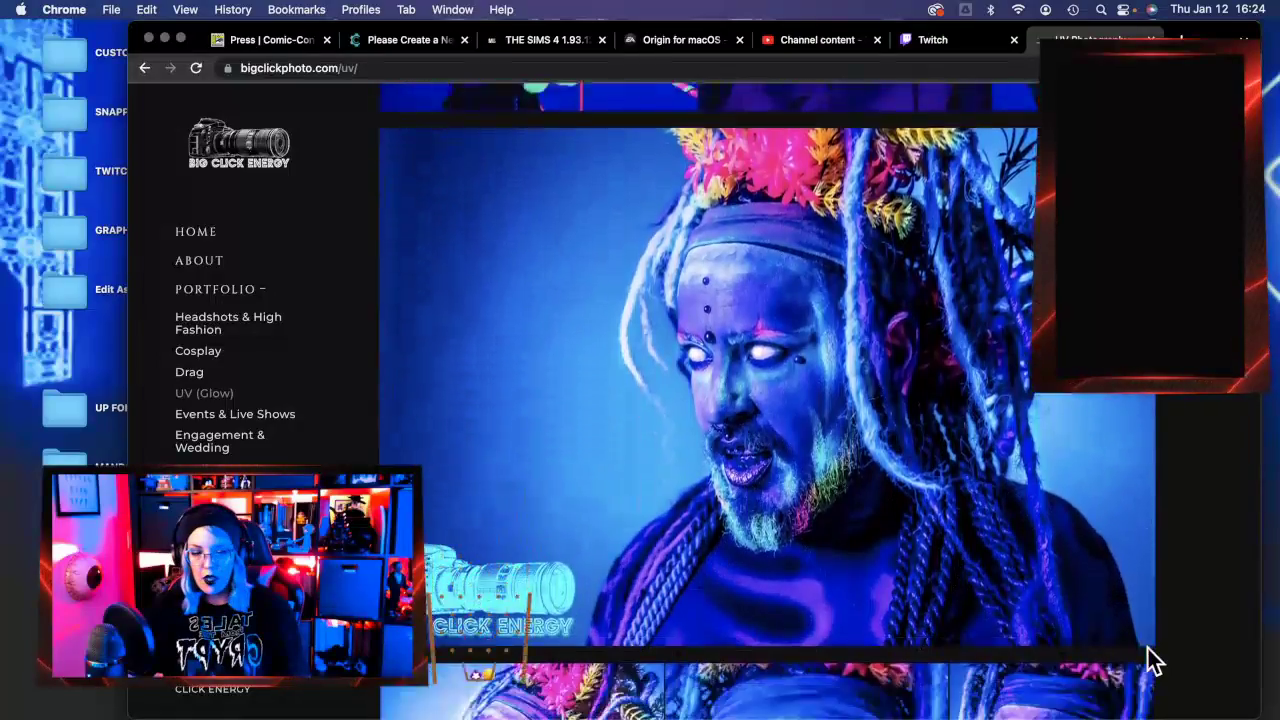
scroll(1147, 648, down, 5)
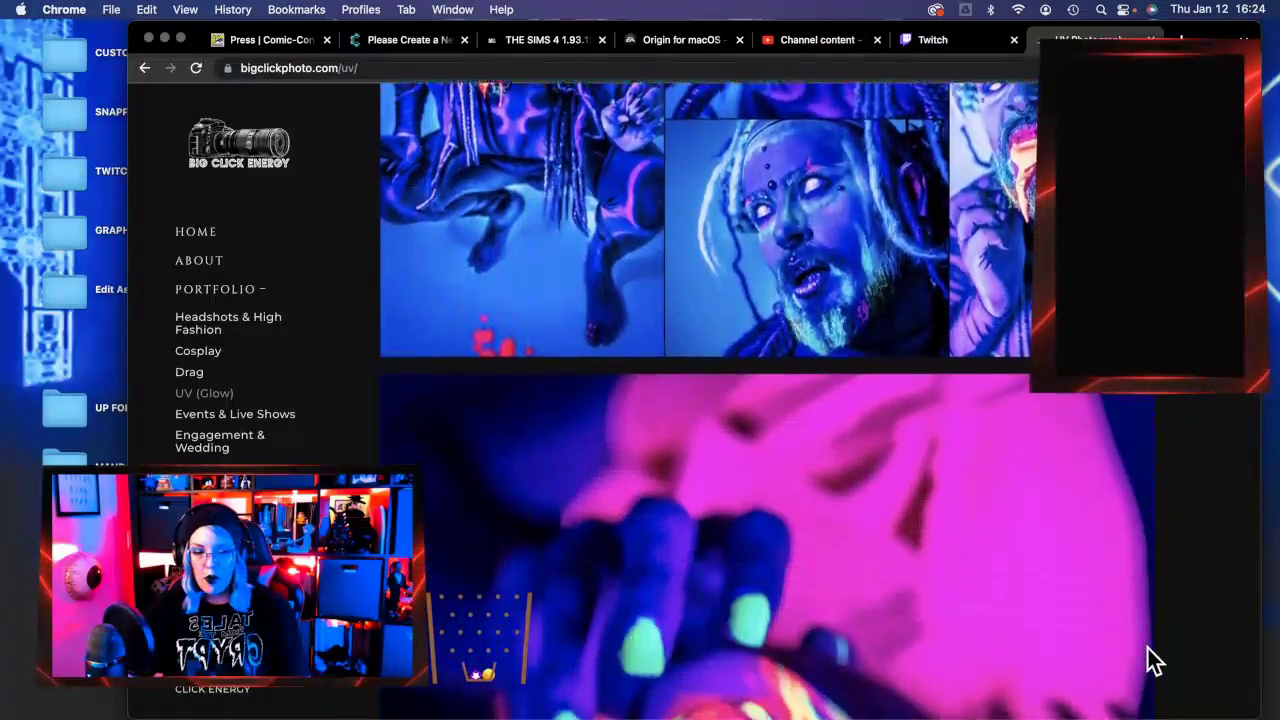
scroll(1147, 648, up, 5)
scroll(1147, 648, up, 10)
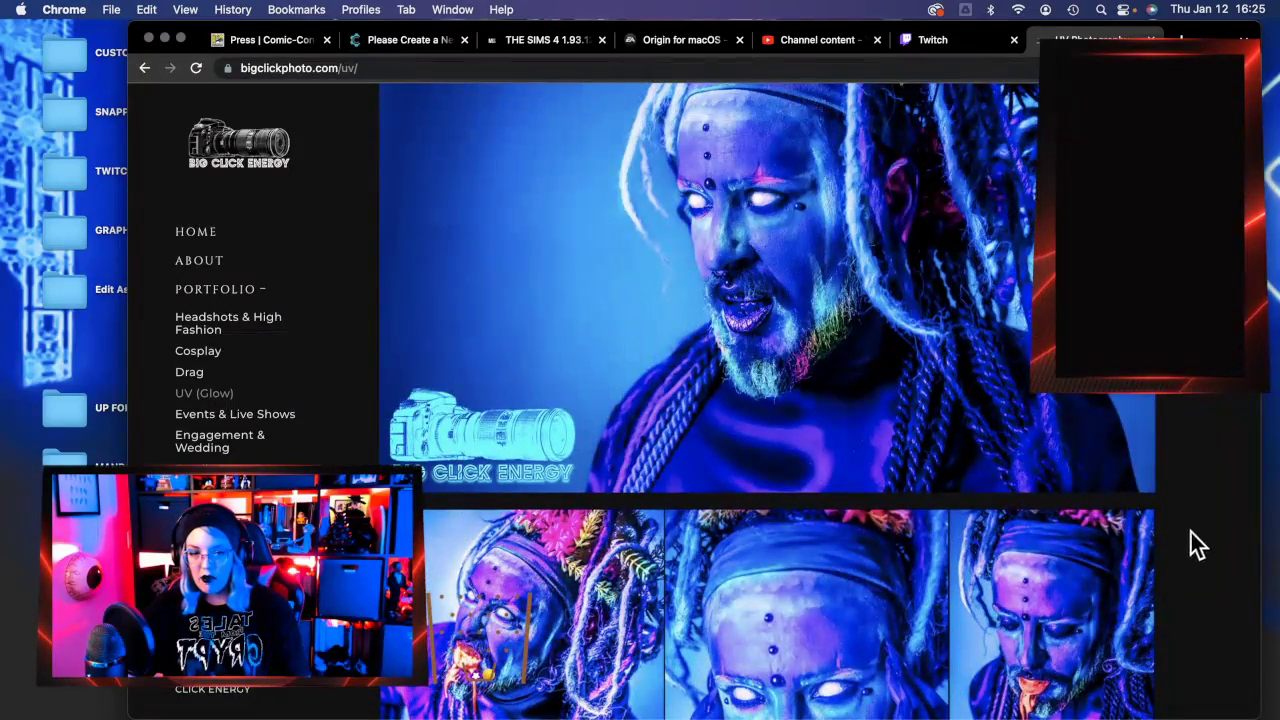
Examine the next UV photo sets, down to the grid of the model with pink sleeves and black gloves.
scroll(1195, 535, down, 12)
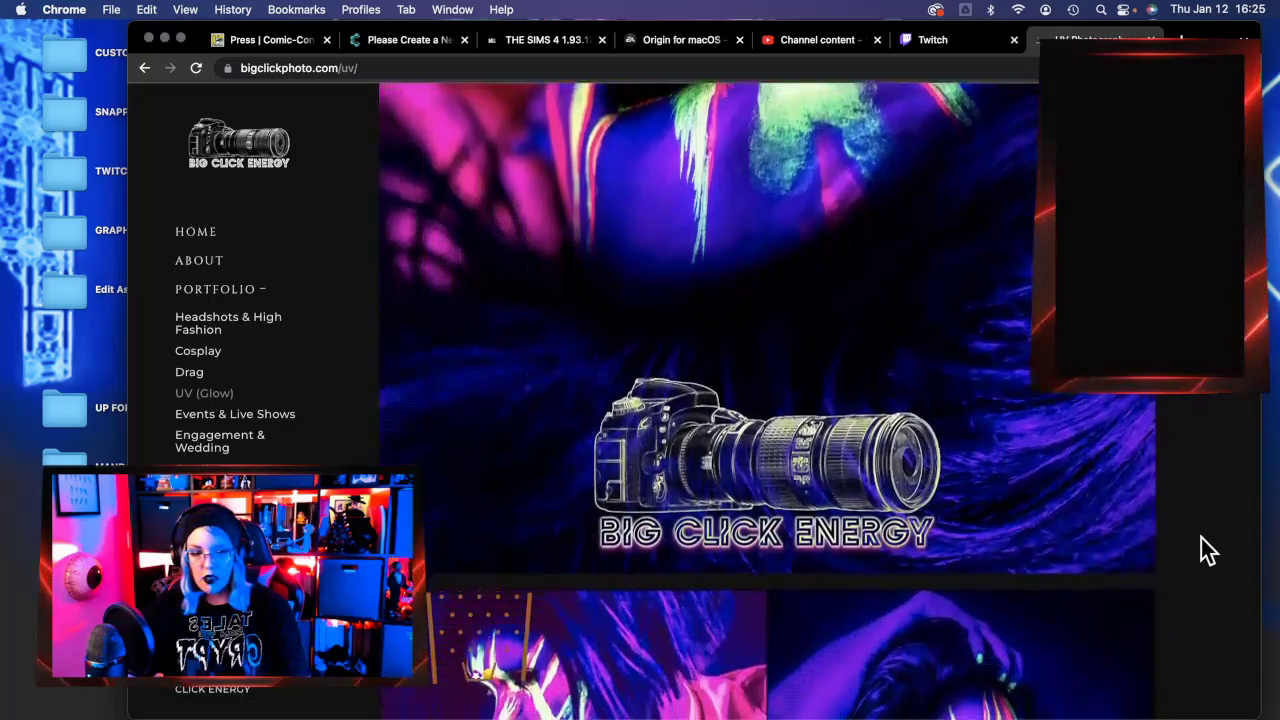
scroll(1201, 538, down, 10)
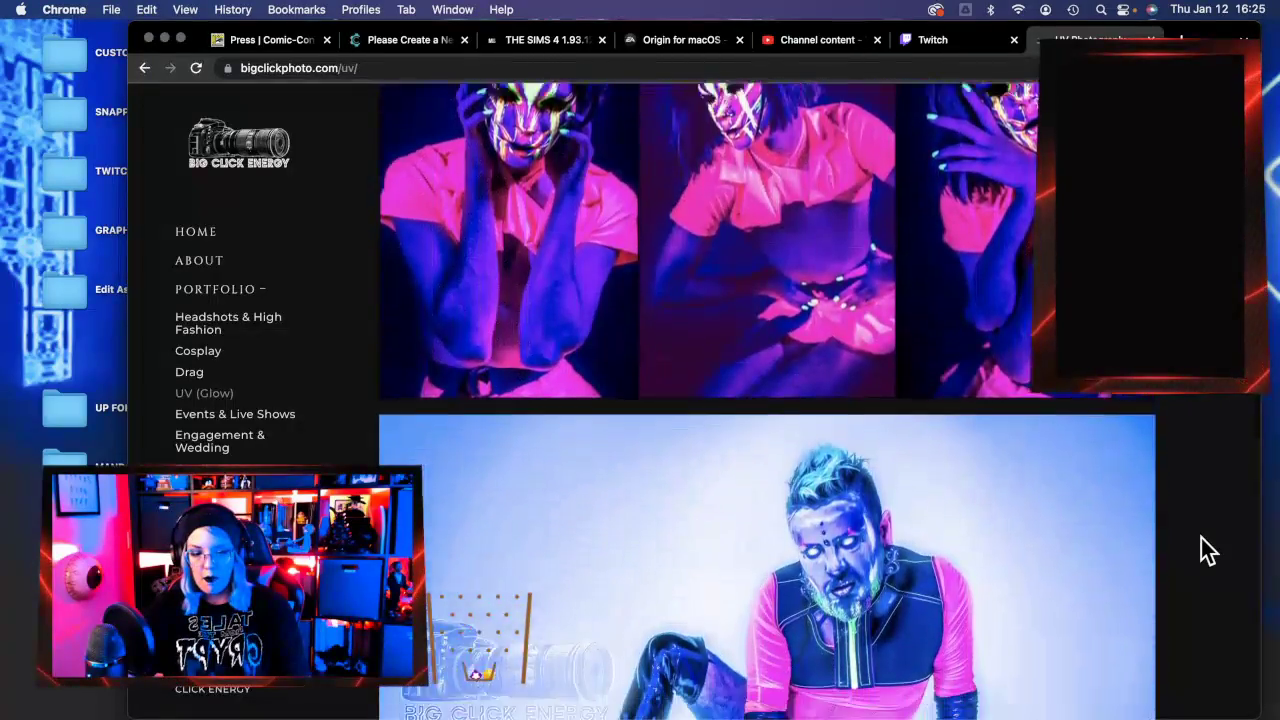
scroll(1201, 538, down, 10)
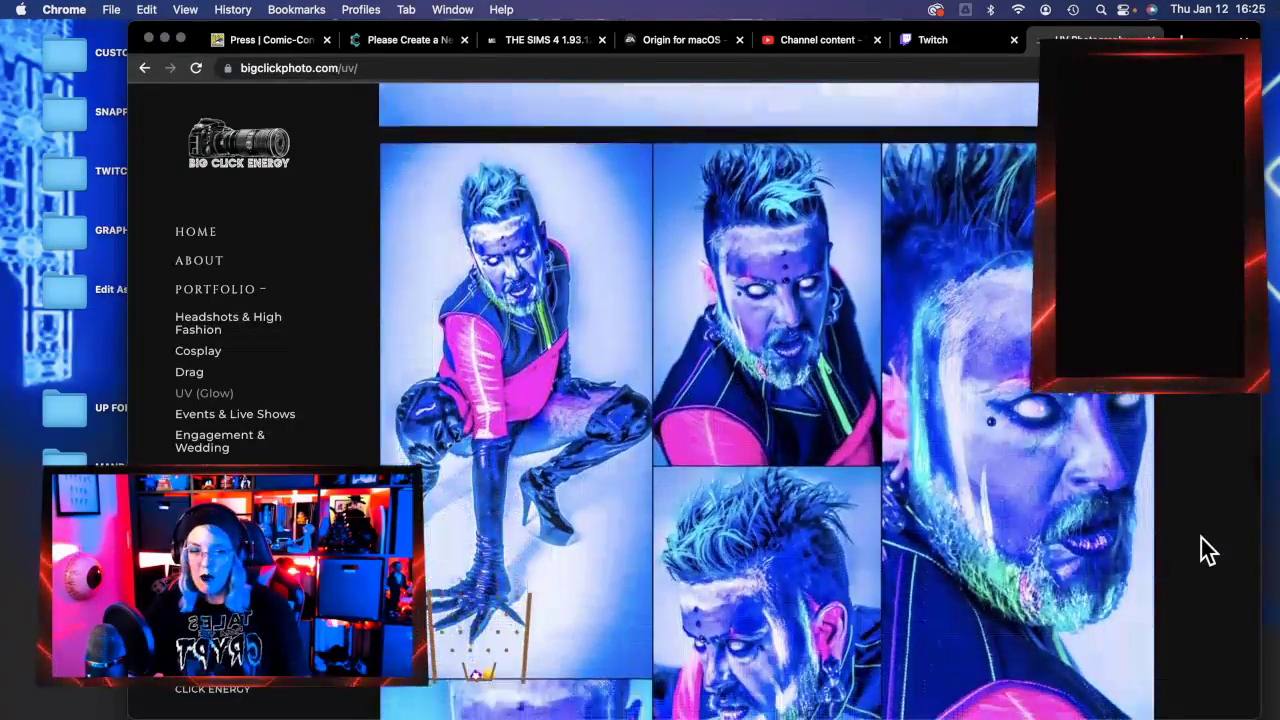
scroll(1201, 538, down, 5)
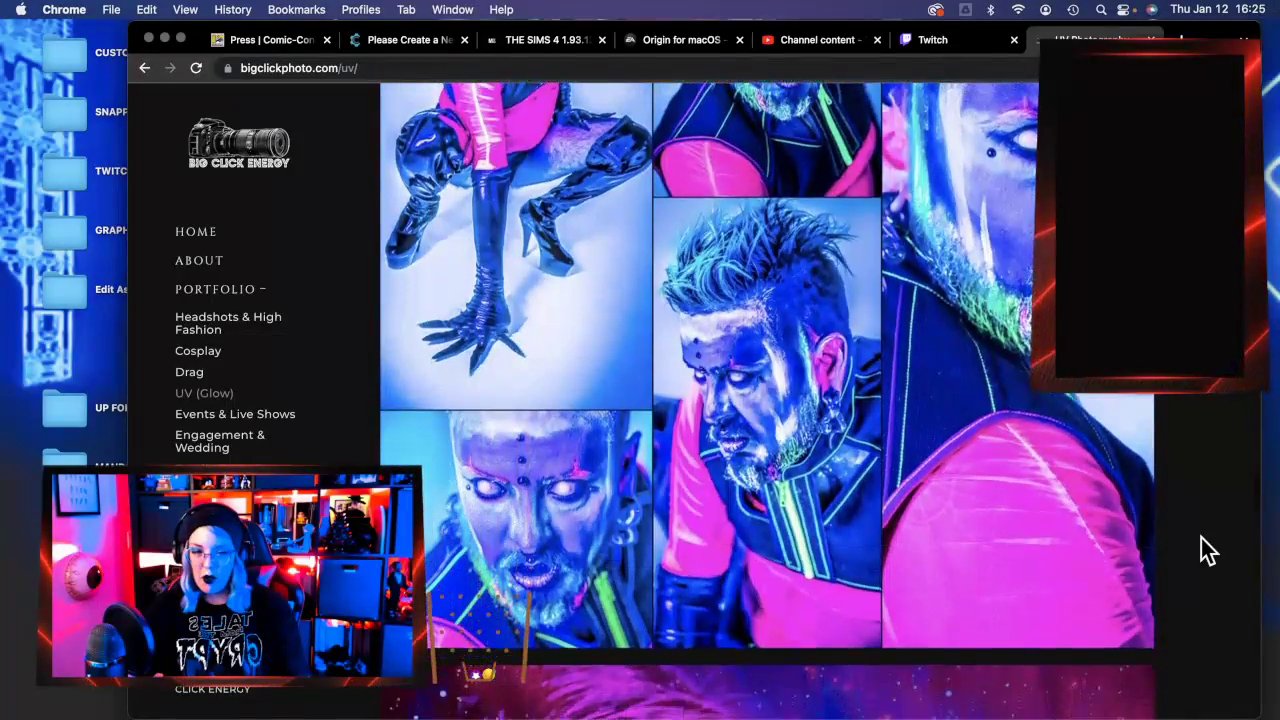
scroll(1201, 538, down, 3)
scroll(1201, 538, up, 5)
scroll(1201, 538, down, 2)
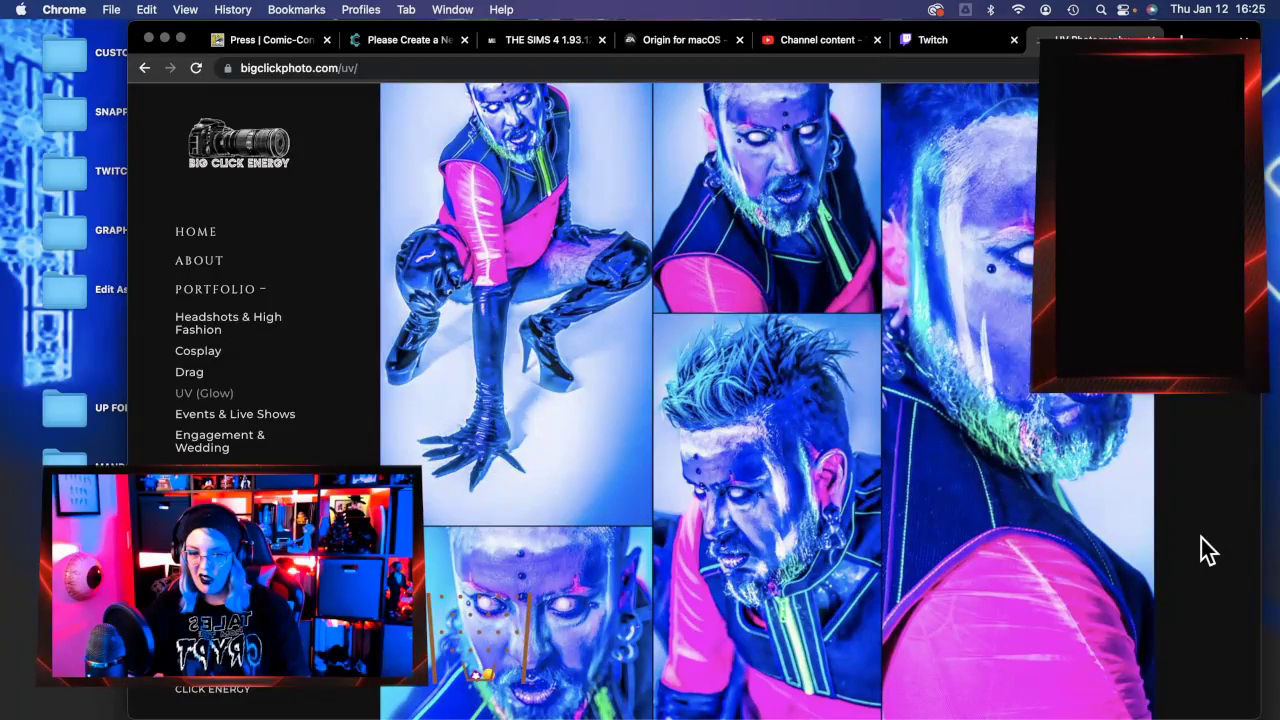
scroll(1201, 538, down, 4)
scroll(1201, 538, down, 2)
scroll(1199, 537, up, 6)
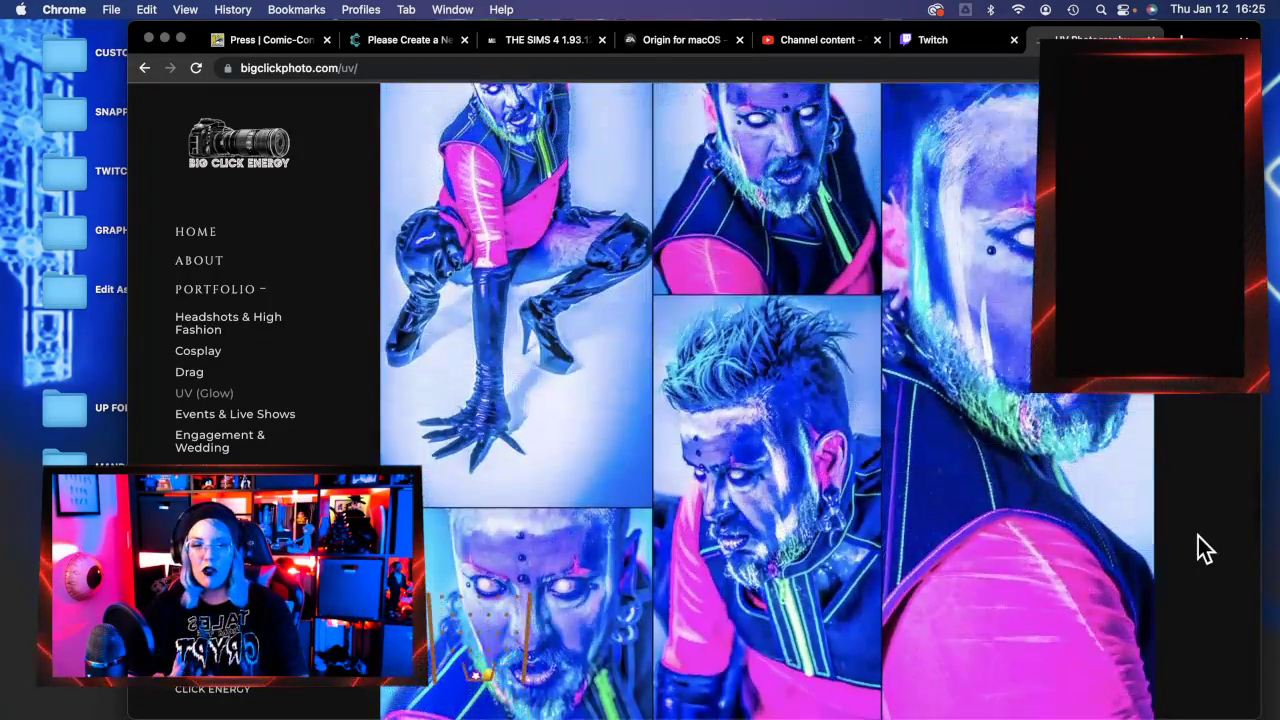
scroll(1198, 536, up, 1)
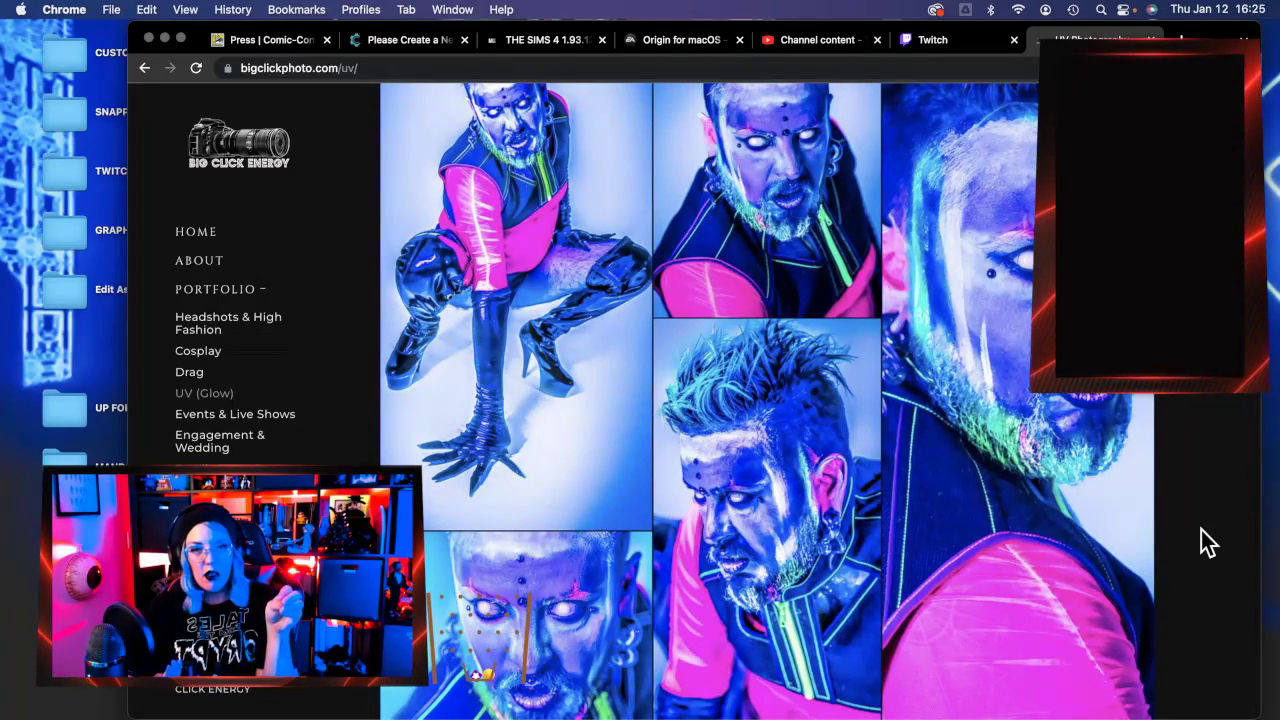
View the remaining UV photo sets down to the portrait with glowing skull makeup.
scroll(1201, 530, down, 5)
scroll(1201, 530, up, 1)
scroll(1203, 540, down, 10)
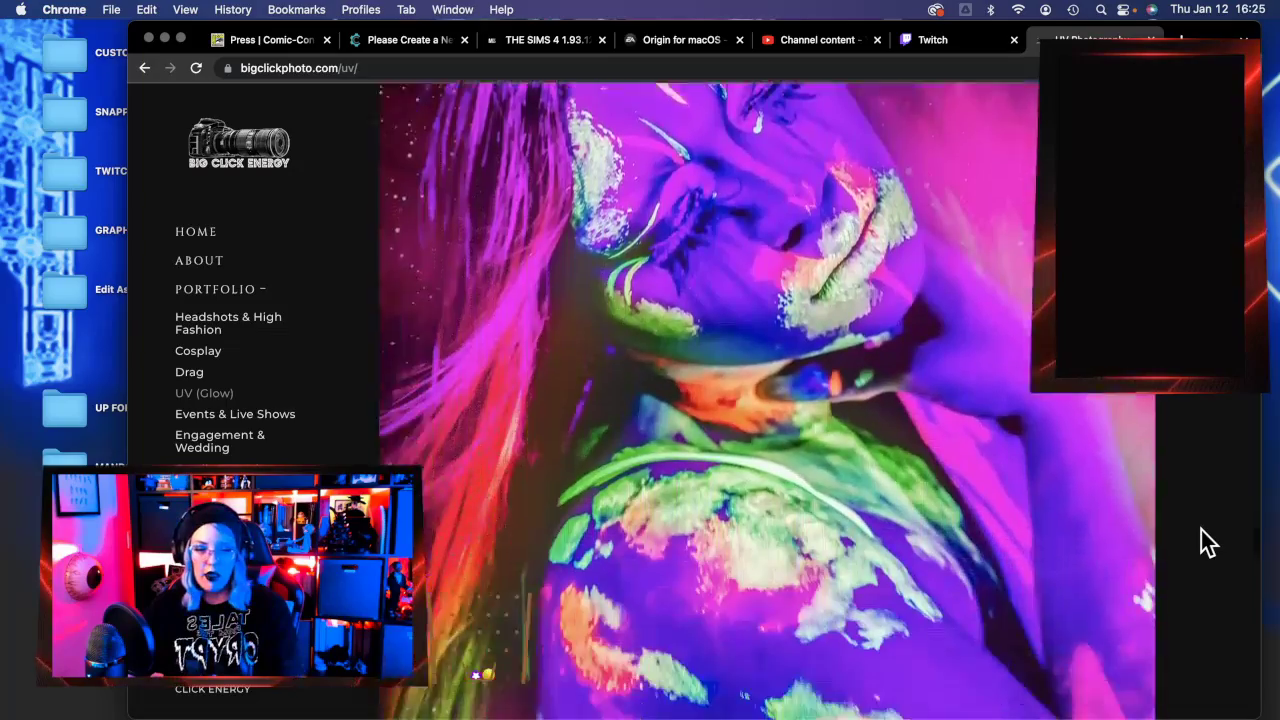
scroll(1201, 540, down, 10)
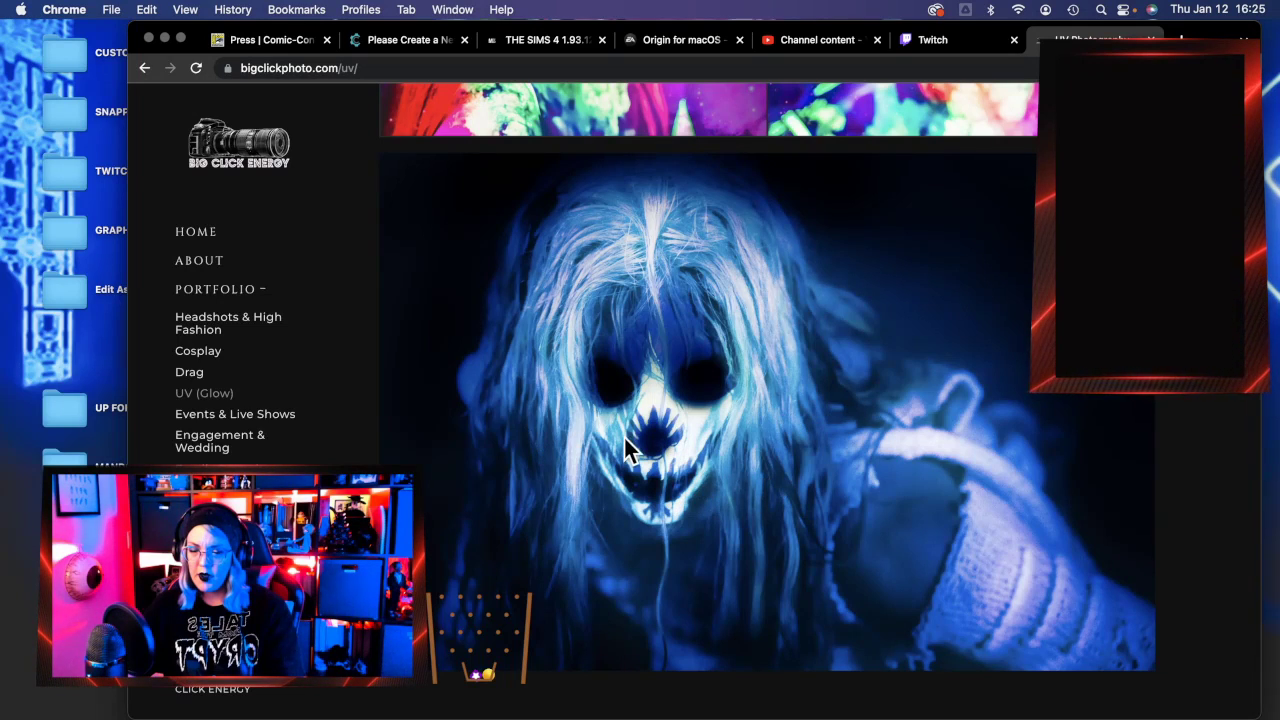
Return to the portfolio page and look over all its categories, down to Graphic Design and the Instagram section.
click(195, 285)
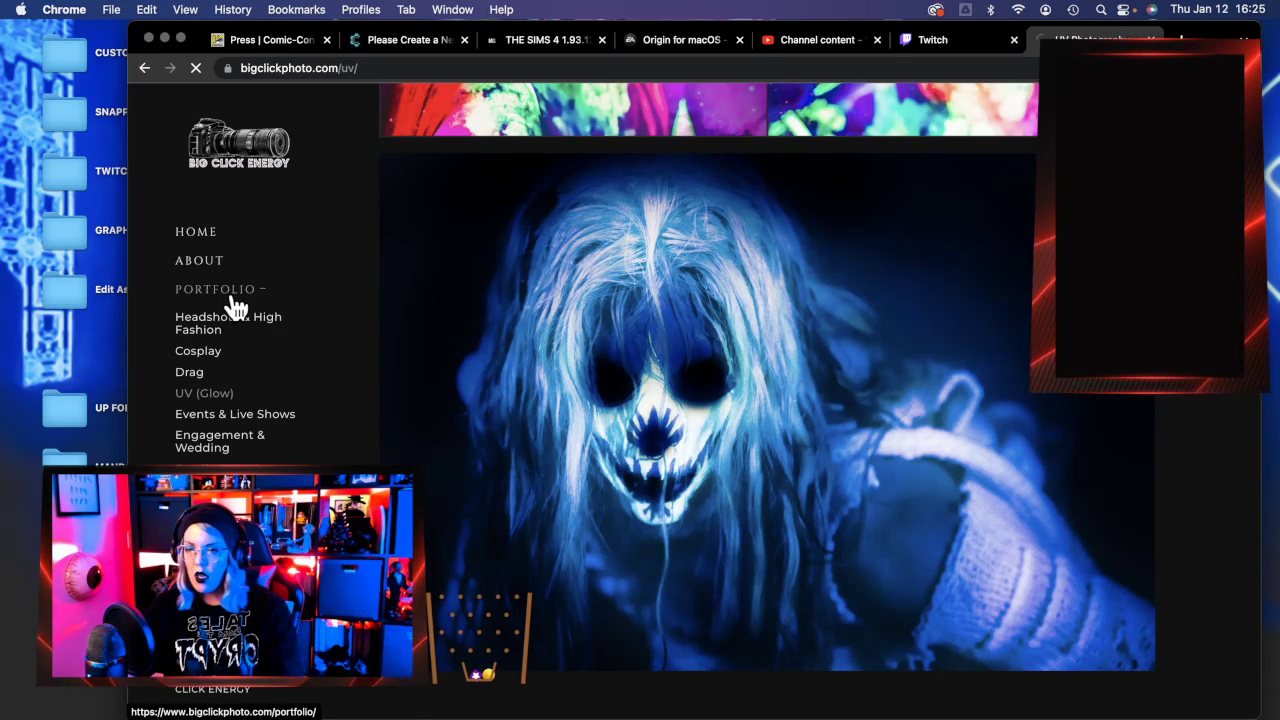
scroll(913, 430, down, 15)
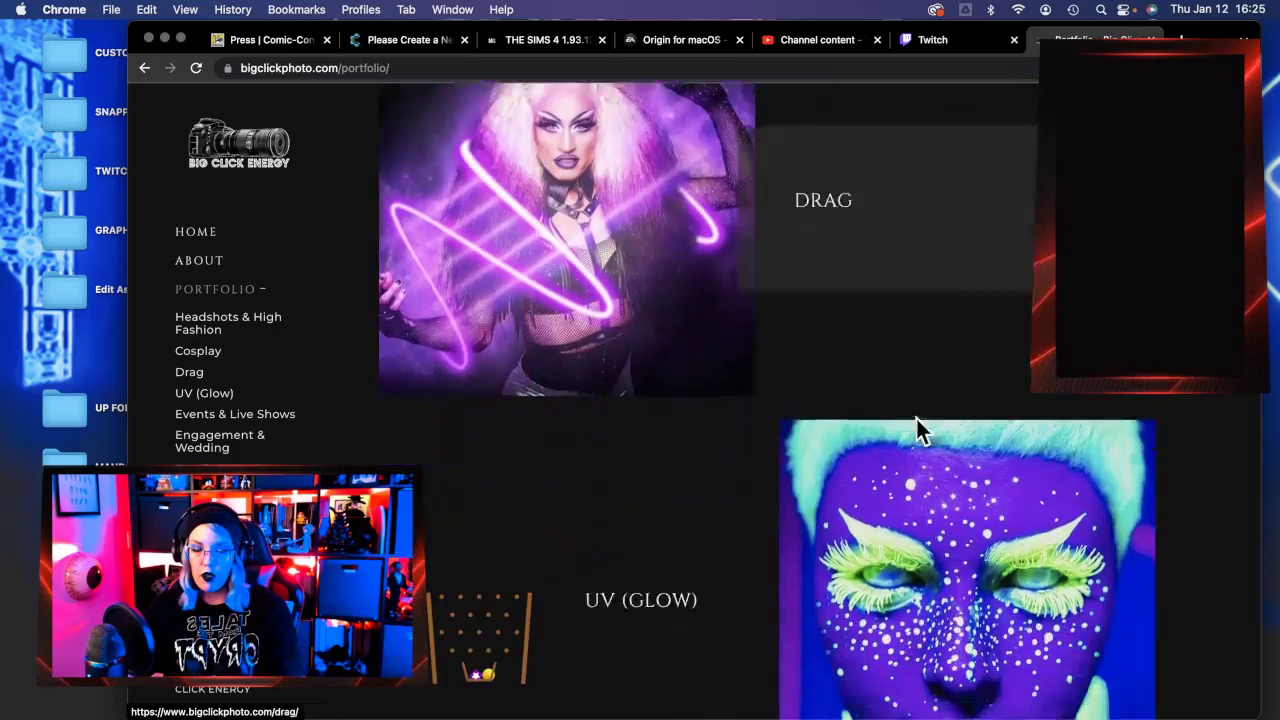
scroll(920, 432, down, 10)
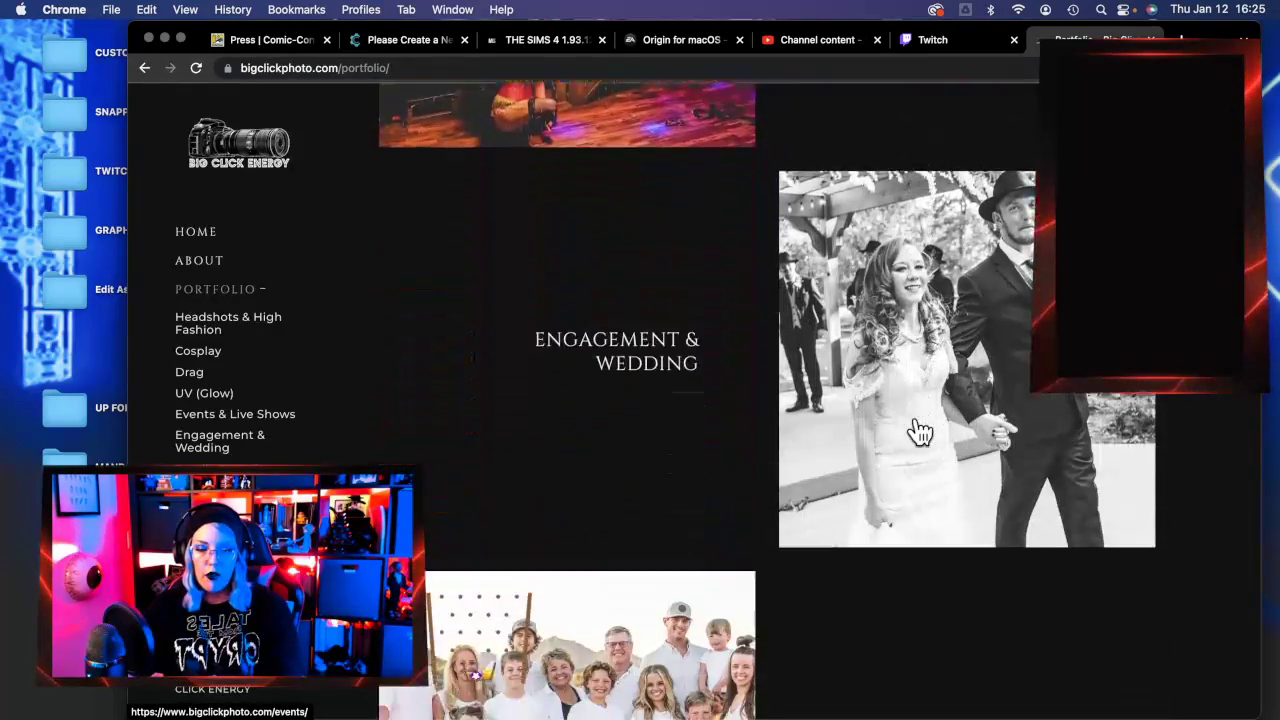
scroll(1000, 435, down, 10)
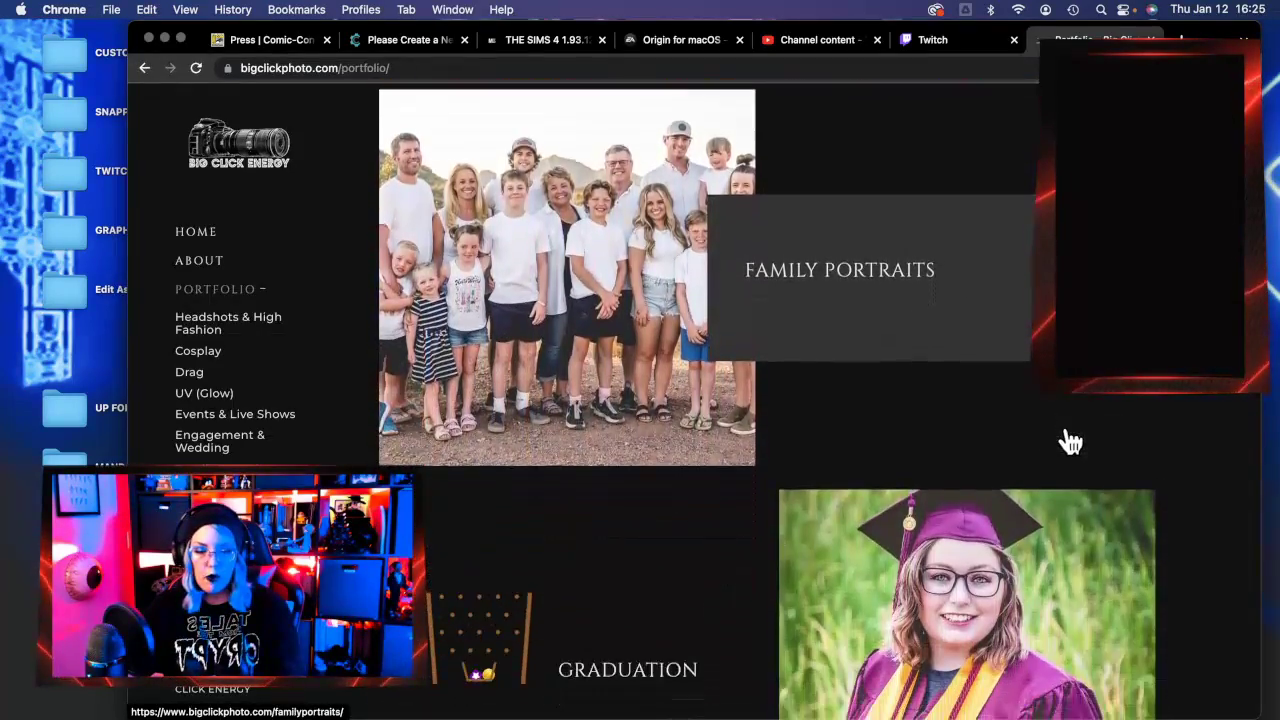
scroll(1096, 441, down, 10)
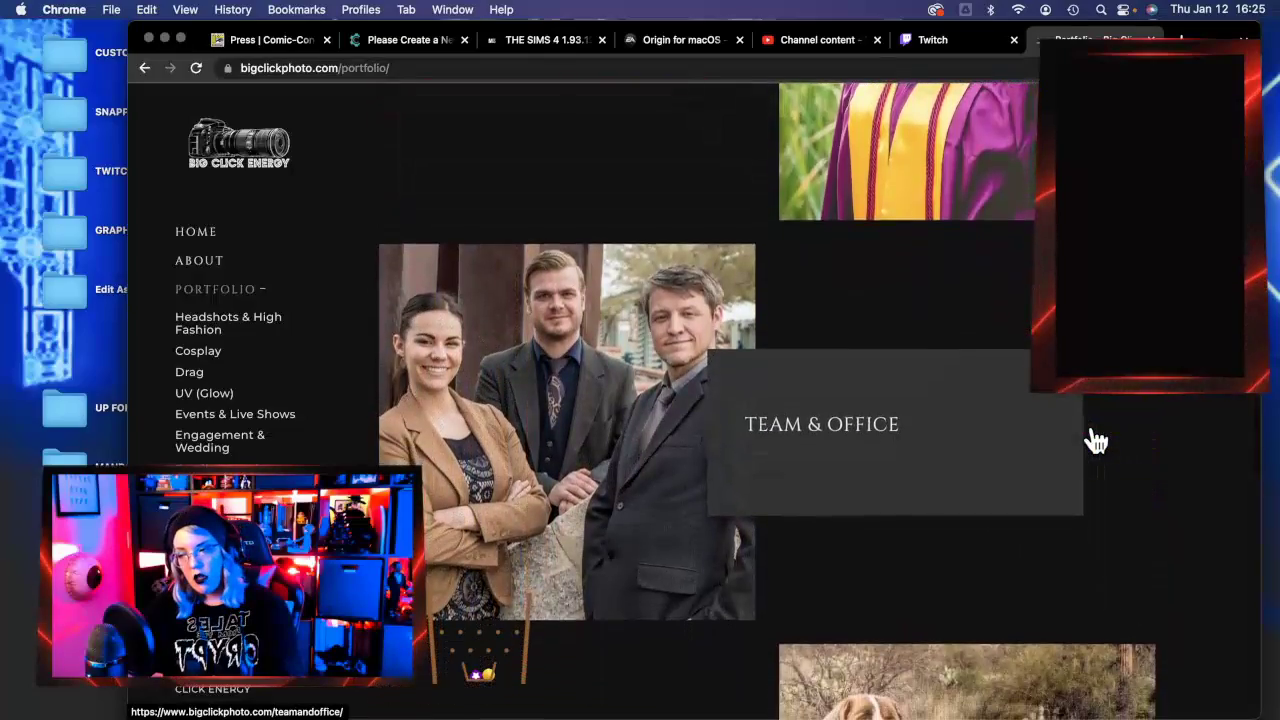
scroll(1096, 441, down, 8)
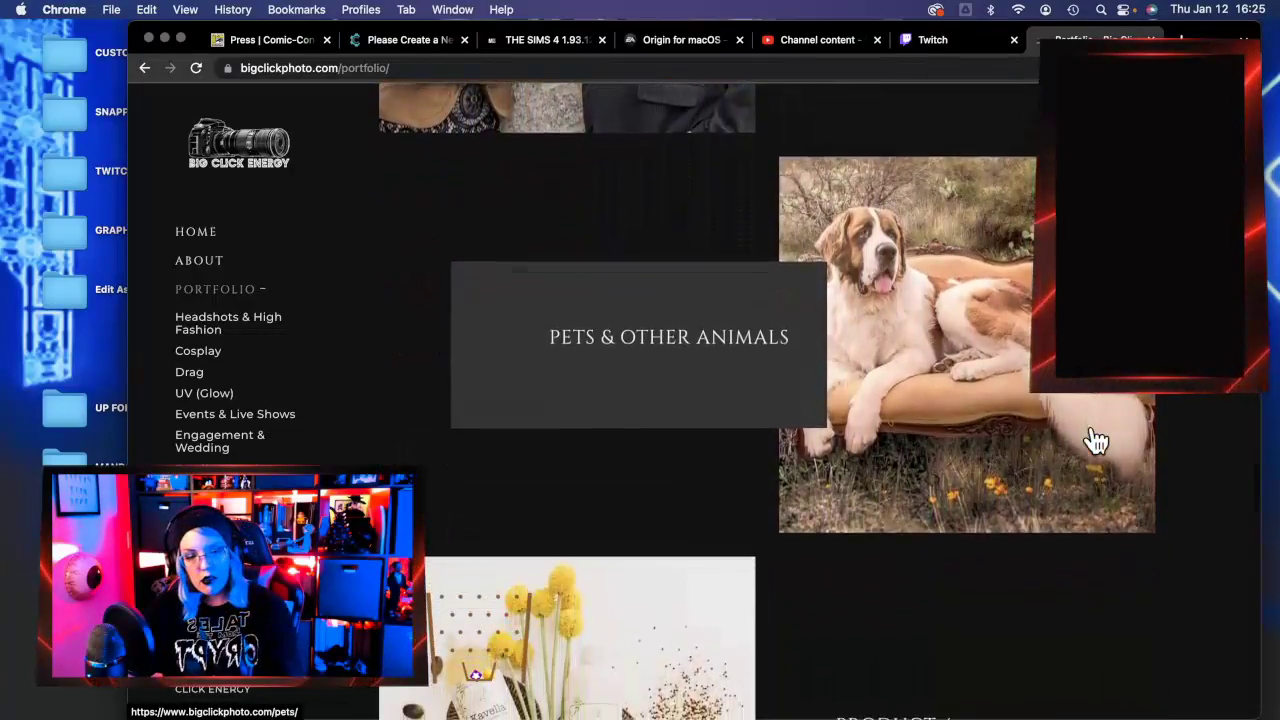
scroll(1096, 441, down, 6)
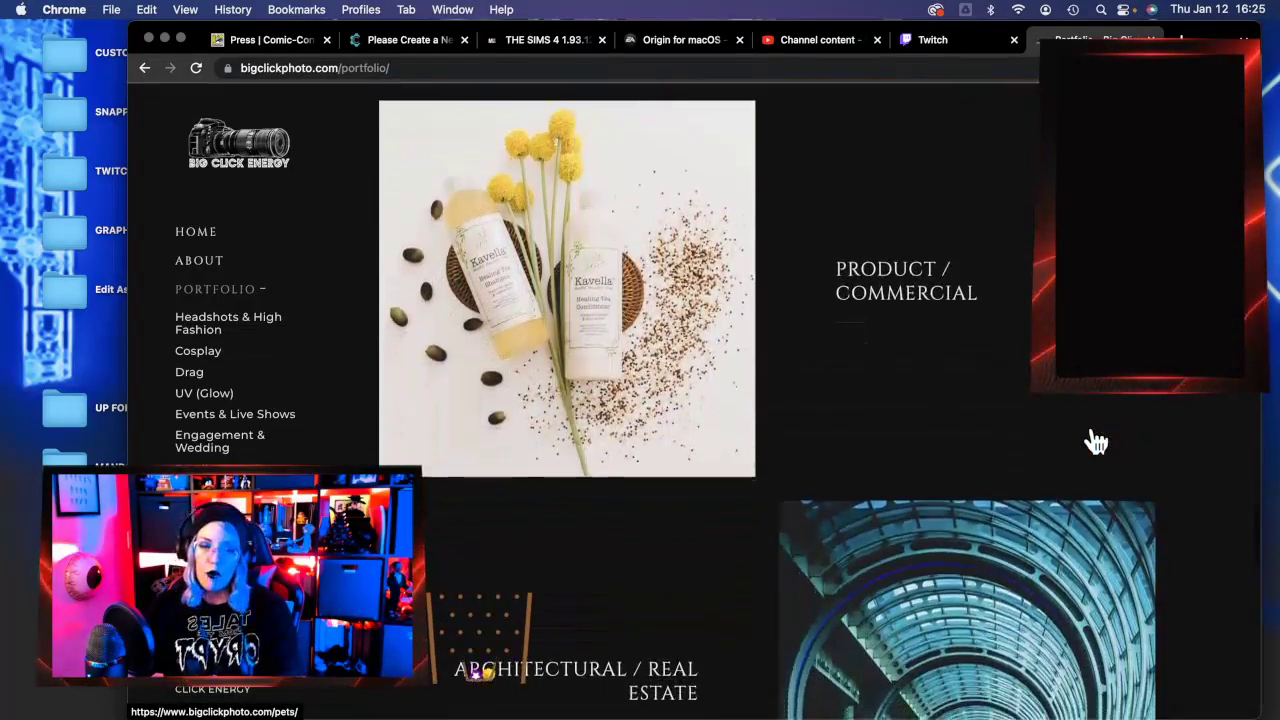
scroll(1096, 441, down, 5)
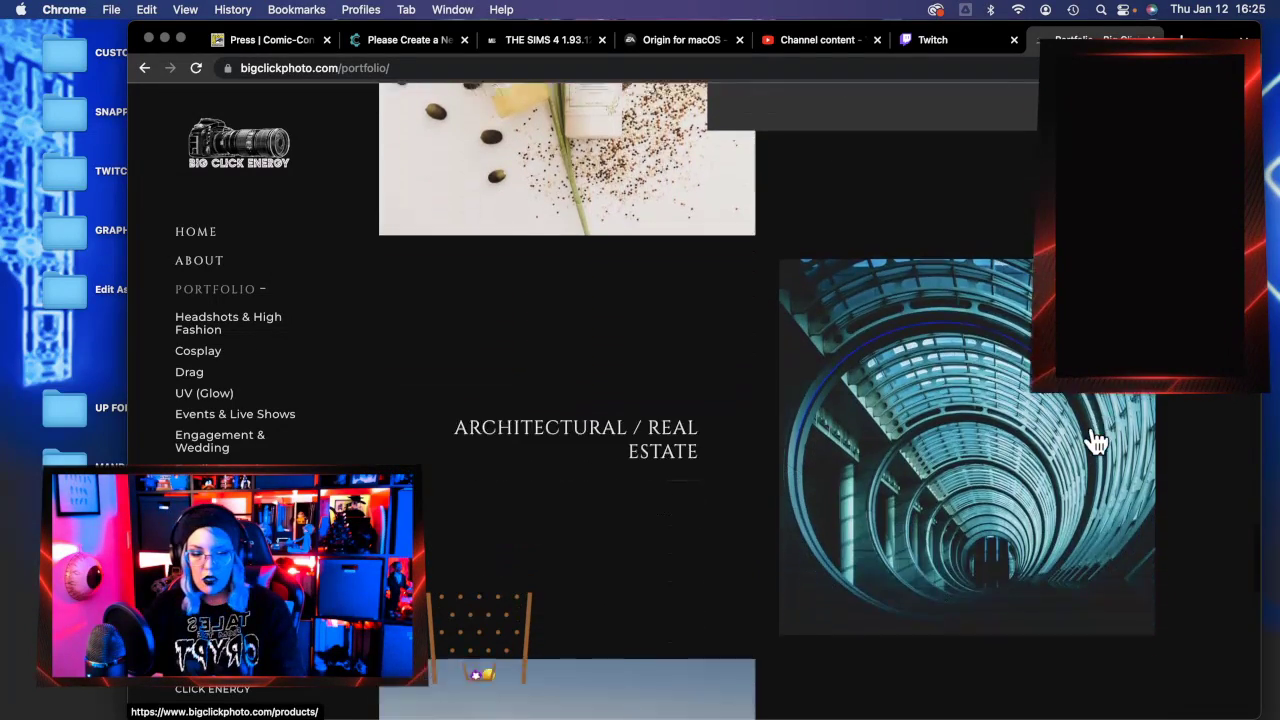
scroll(1096, 441, down, 6)
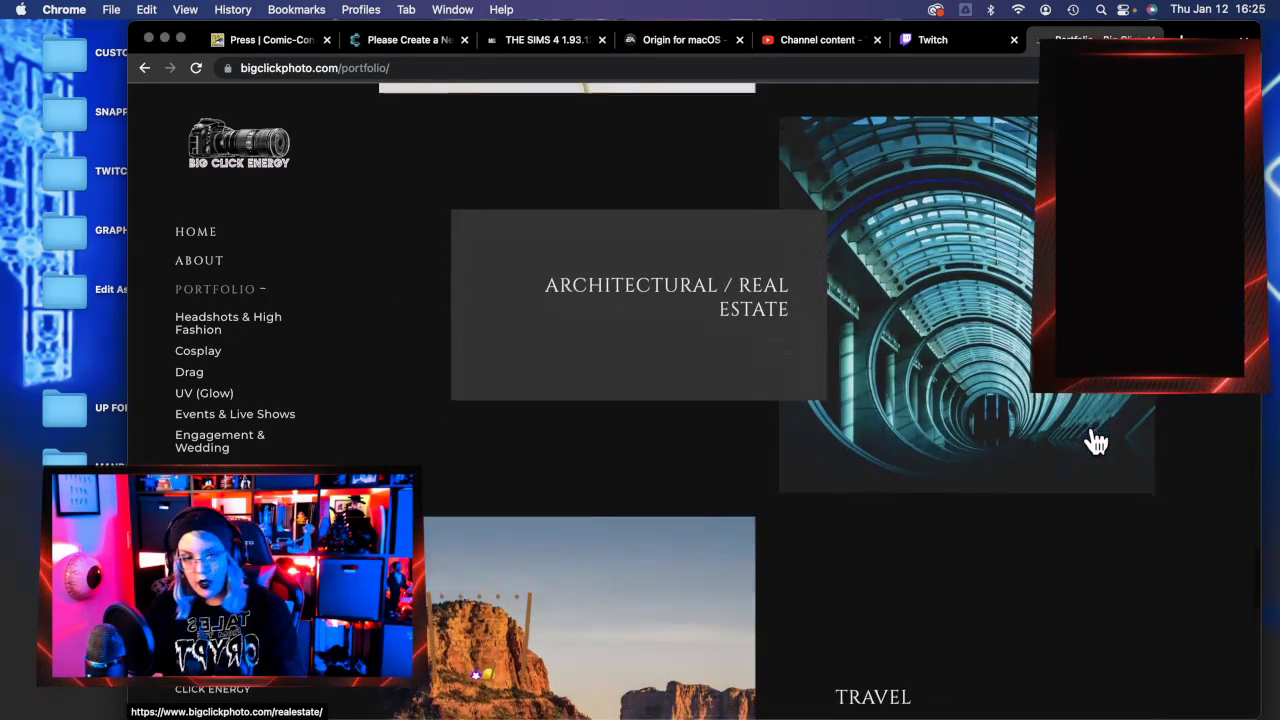
scroll(1096, 441, down, 6)
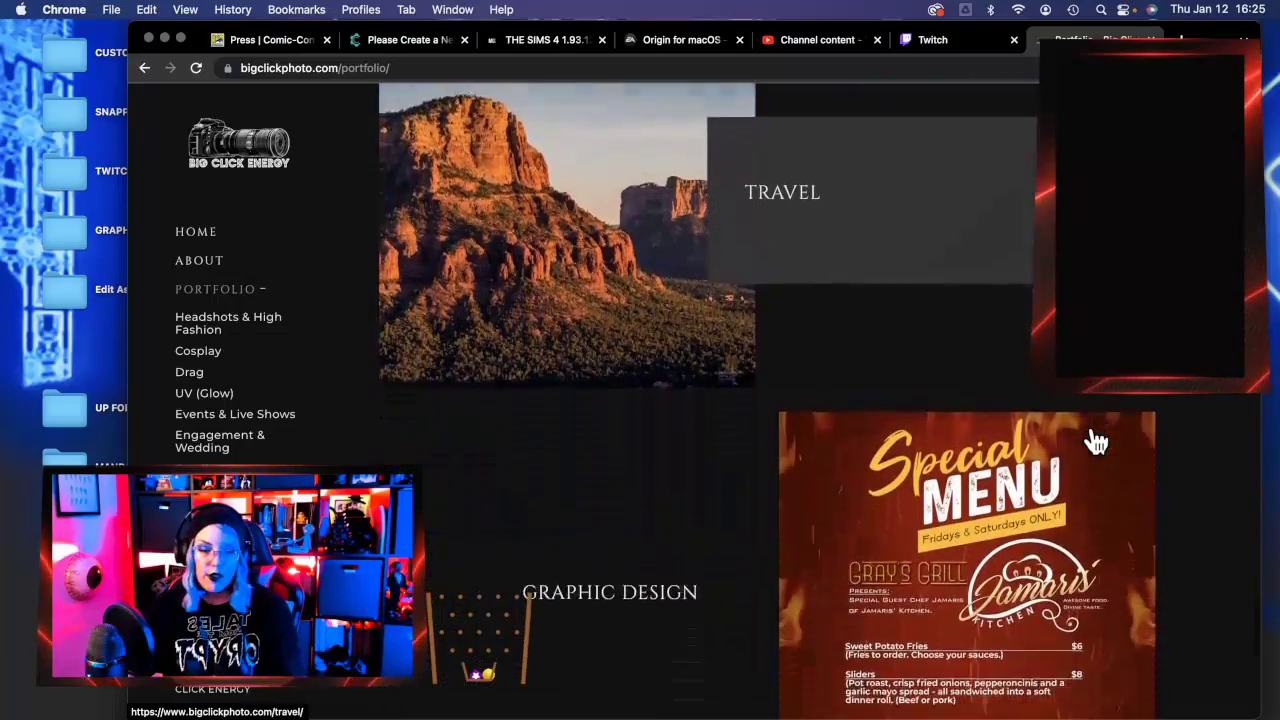
scroll(1096, 441, down, 3)
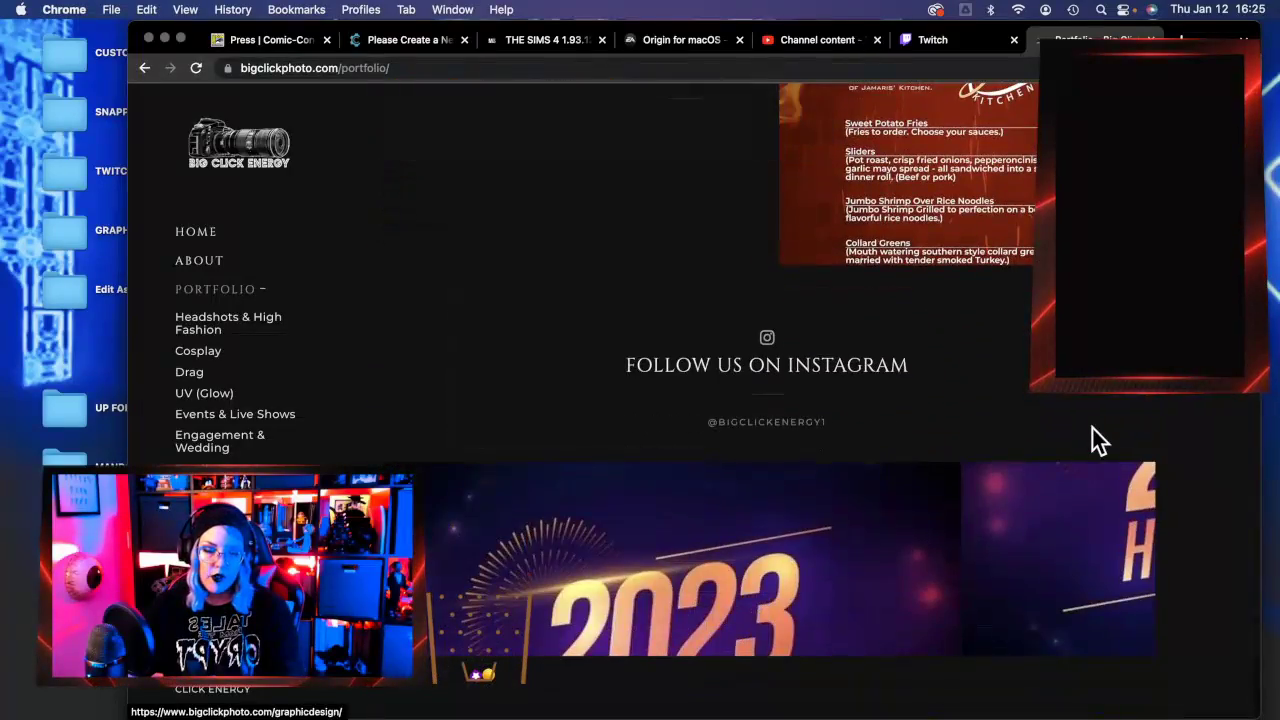
Go back up the portfolio page to the Cosplay category.
scroll(1092, 436, up, 15)
scroll(1098, 412, up, 12)
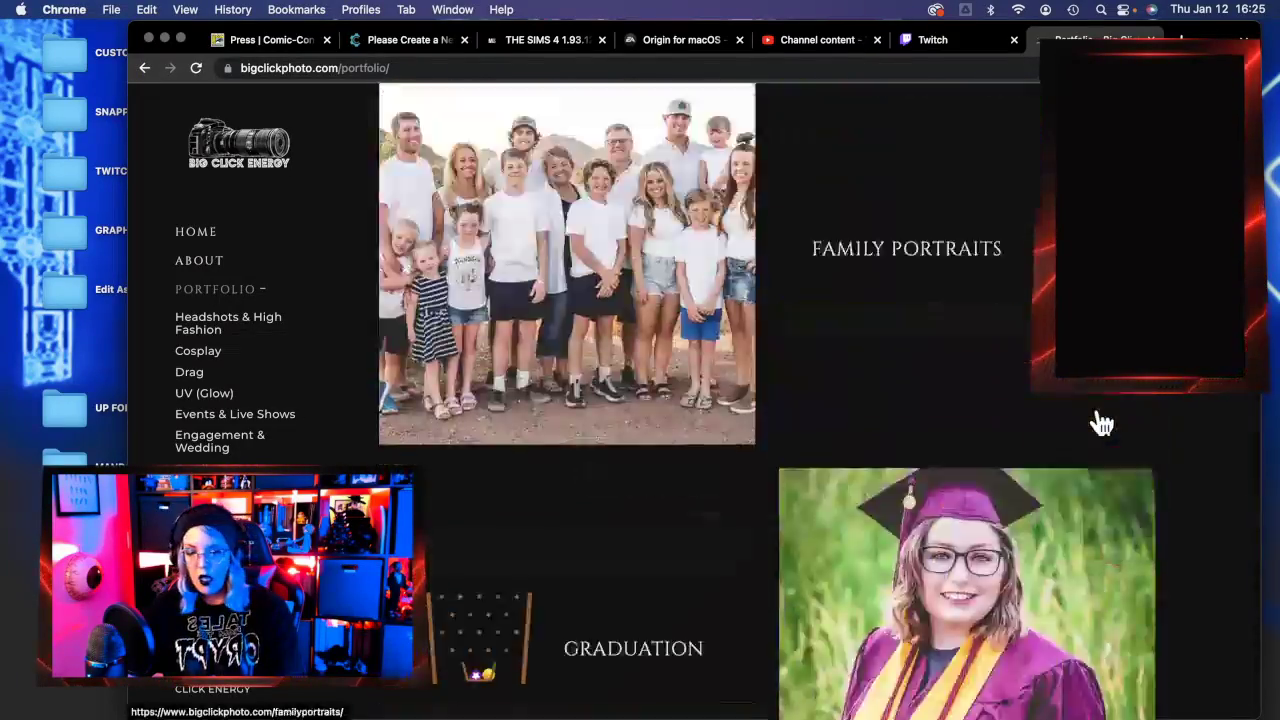
scroll(1100, 418, down, 2)
scroll(1098, 426, down, 2)
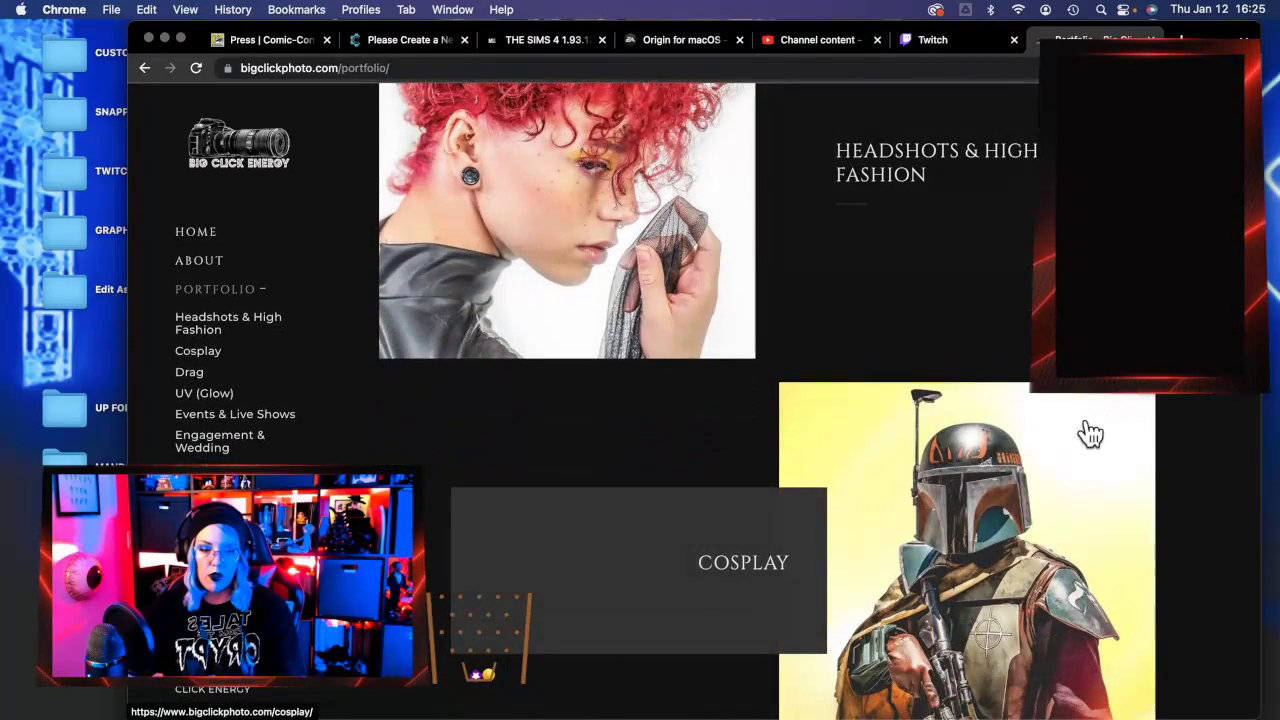
Open the Cosplay gallery from the portfolio page.
scroll(1066, 477, up, 4)
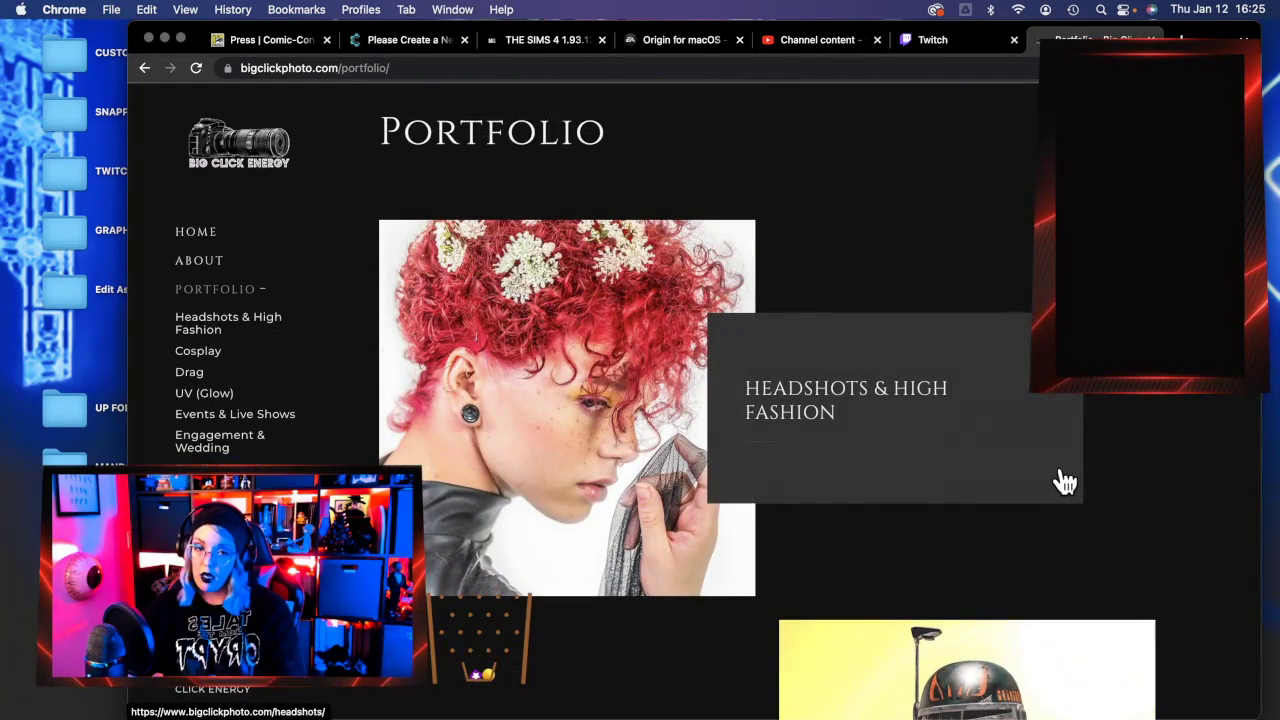
scroll(1051, 580, down, 1)
click(1046, 610)
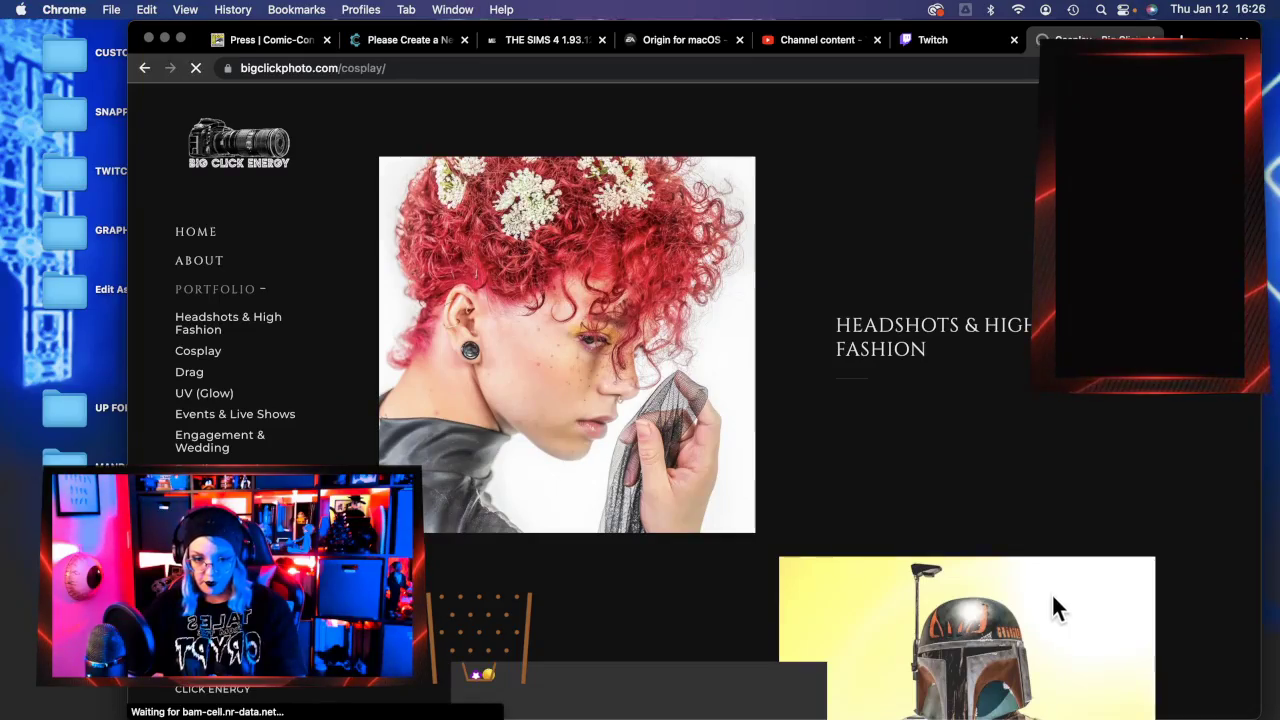
Examine the first cosplay images, from the blue armored bounty hunter down to the figure holding a glowing green orb.
scroll(820, 570, down, 6)
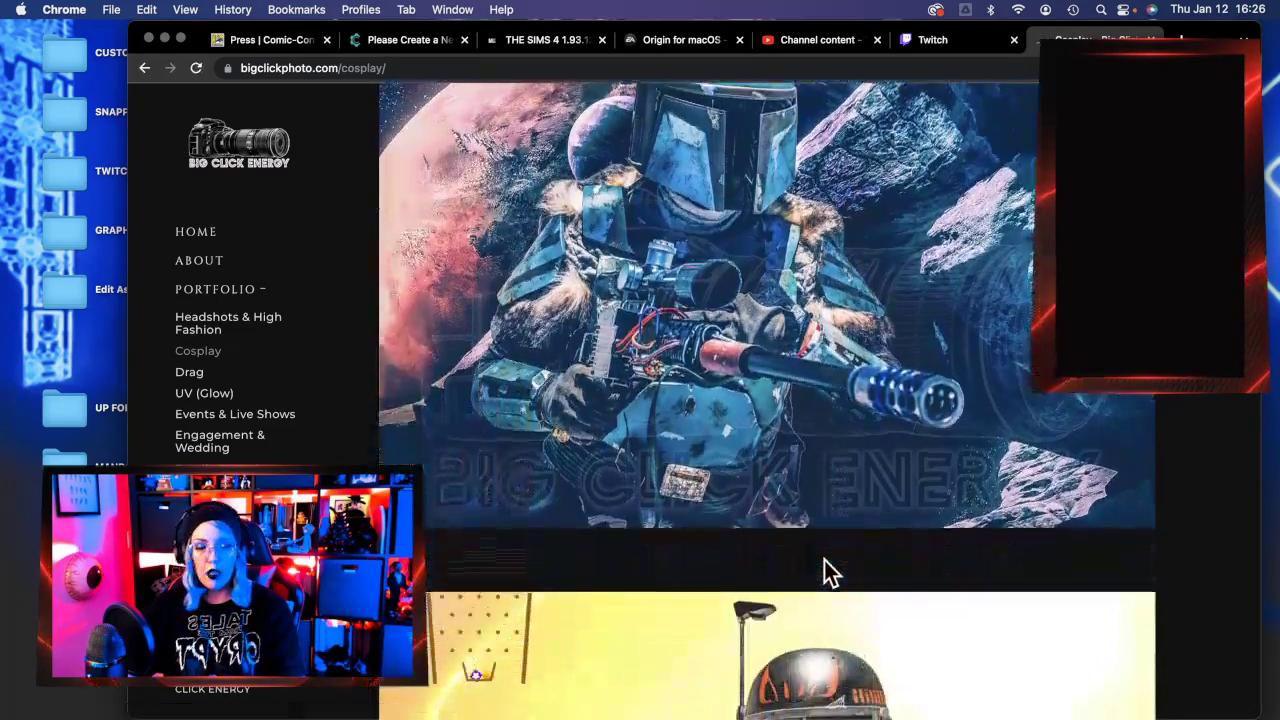
scroll(824, 570, down, 8)
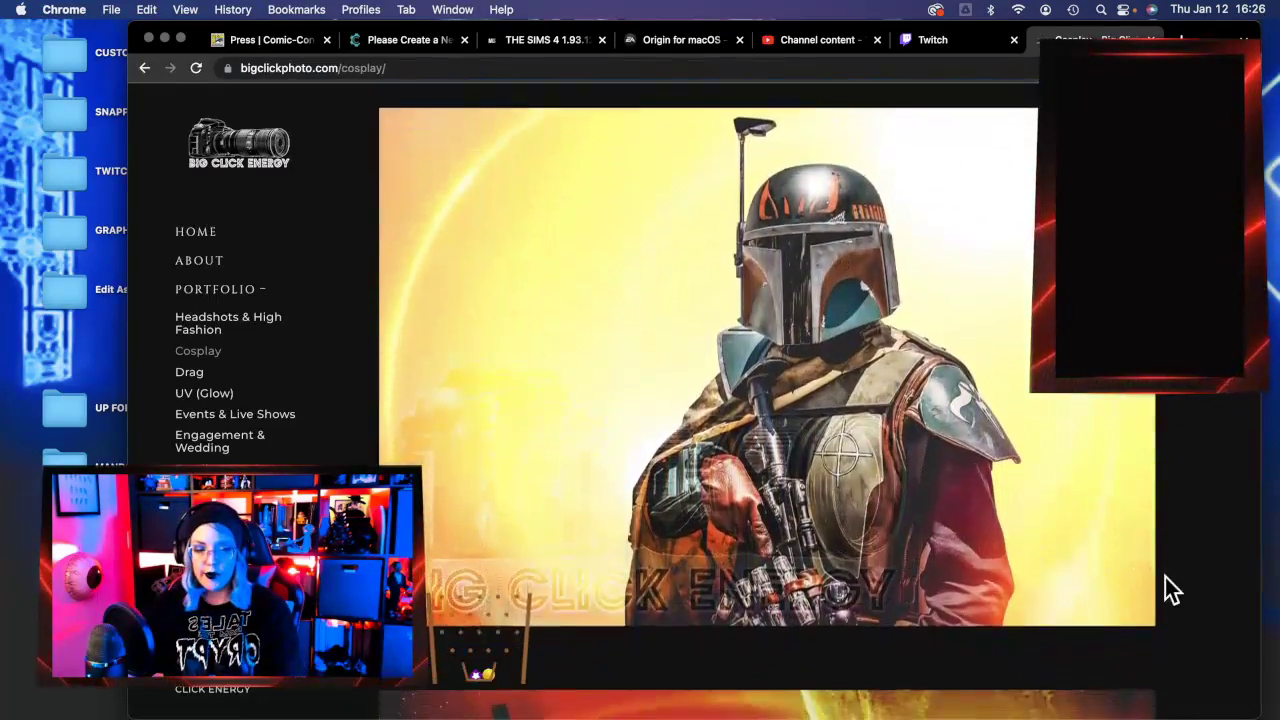
scroll(1166, 577, down, 6)
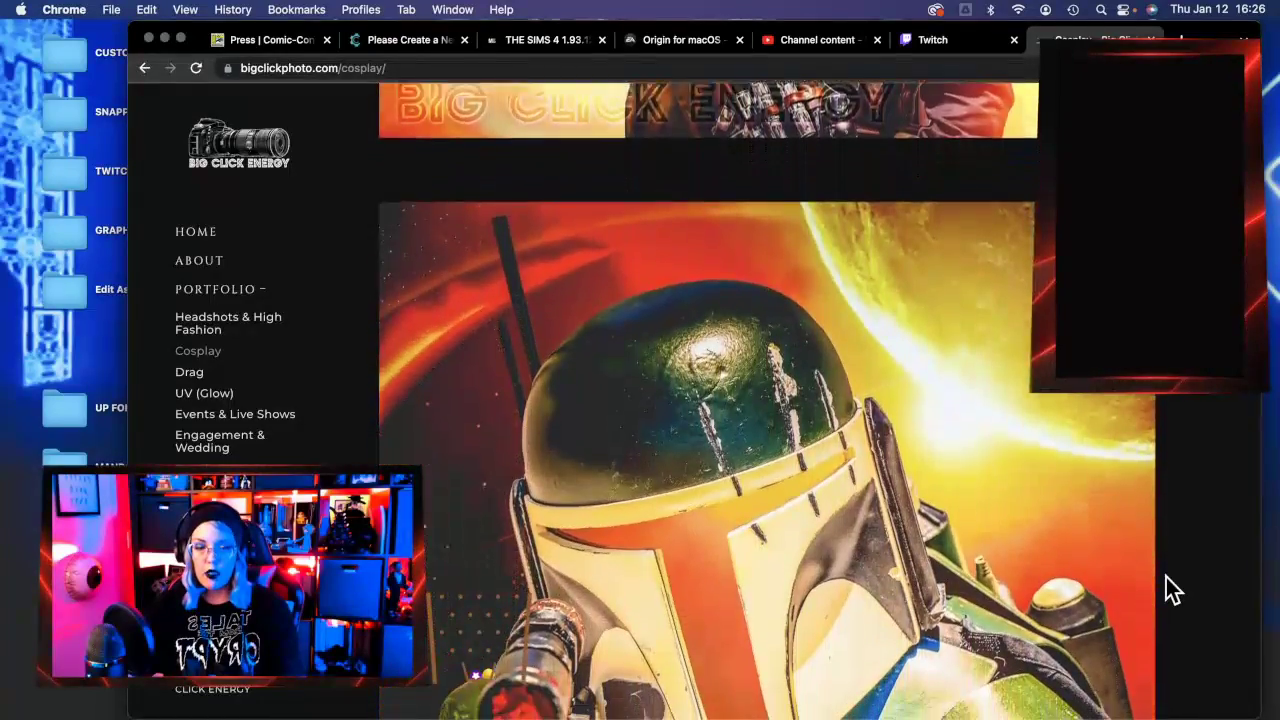
scroll(1166, 577, down, 5)
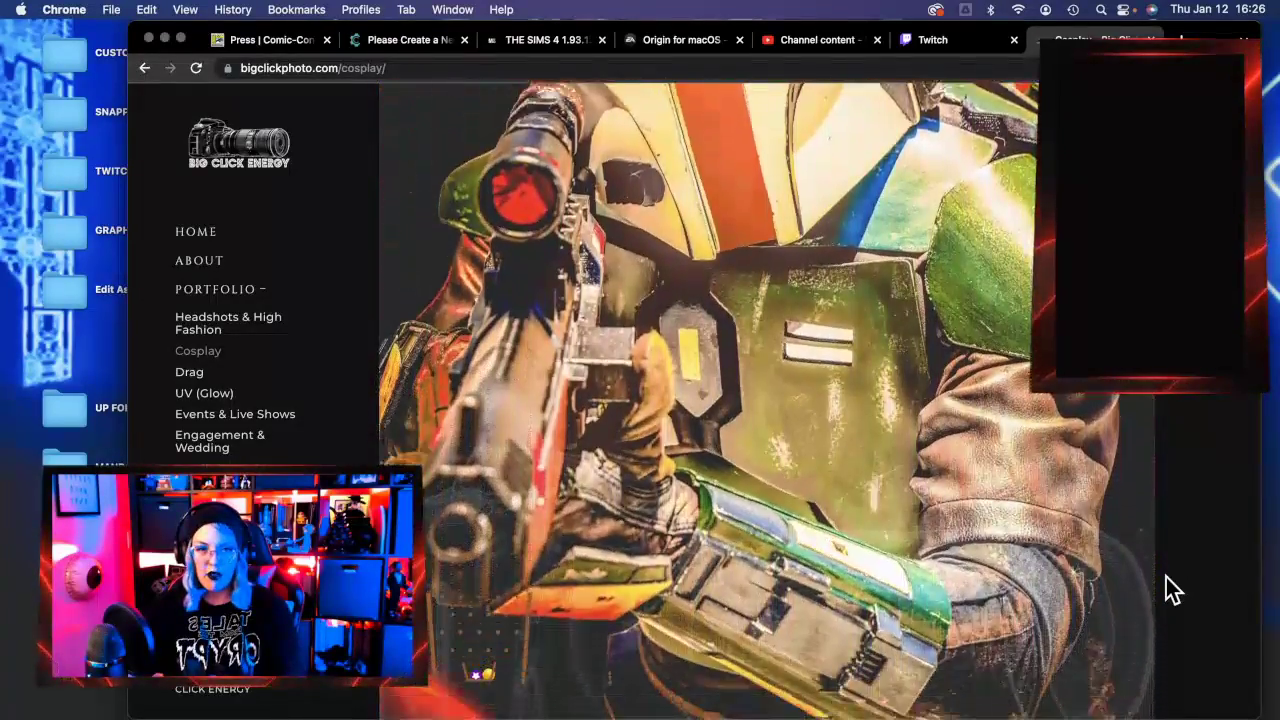
scroll(1165, 577, down, 5)
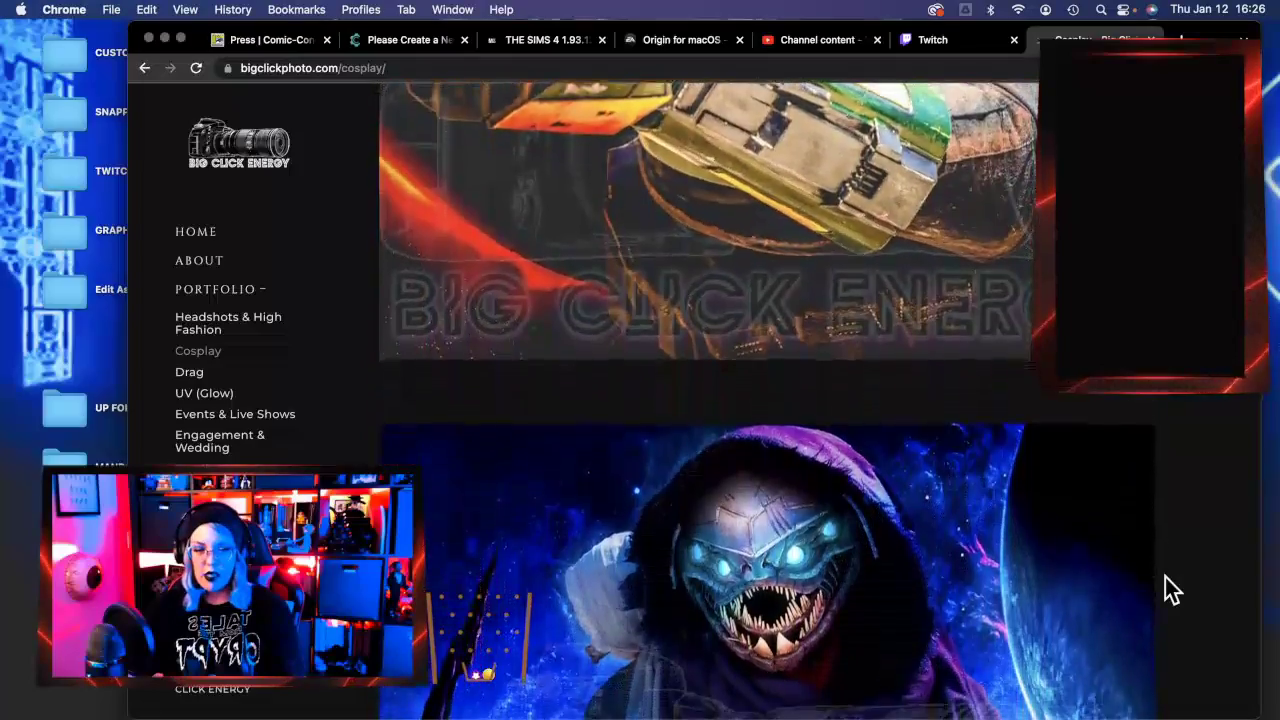
scroll(1165, 577, down, 7)
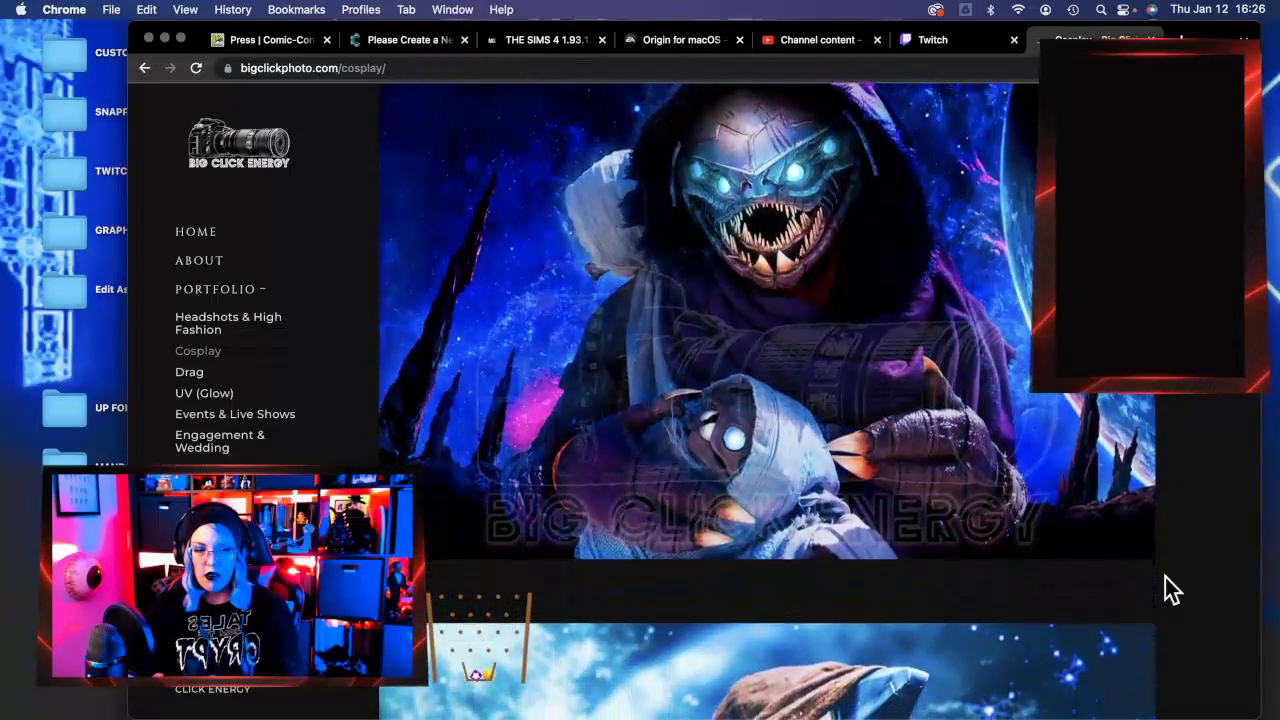
scroll(1172, 590, down, 8)
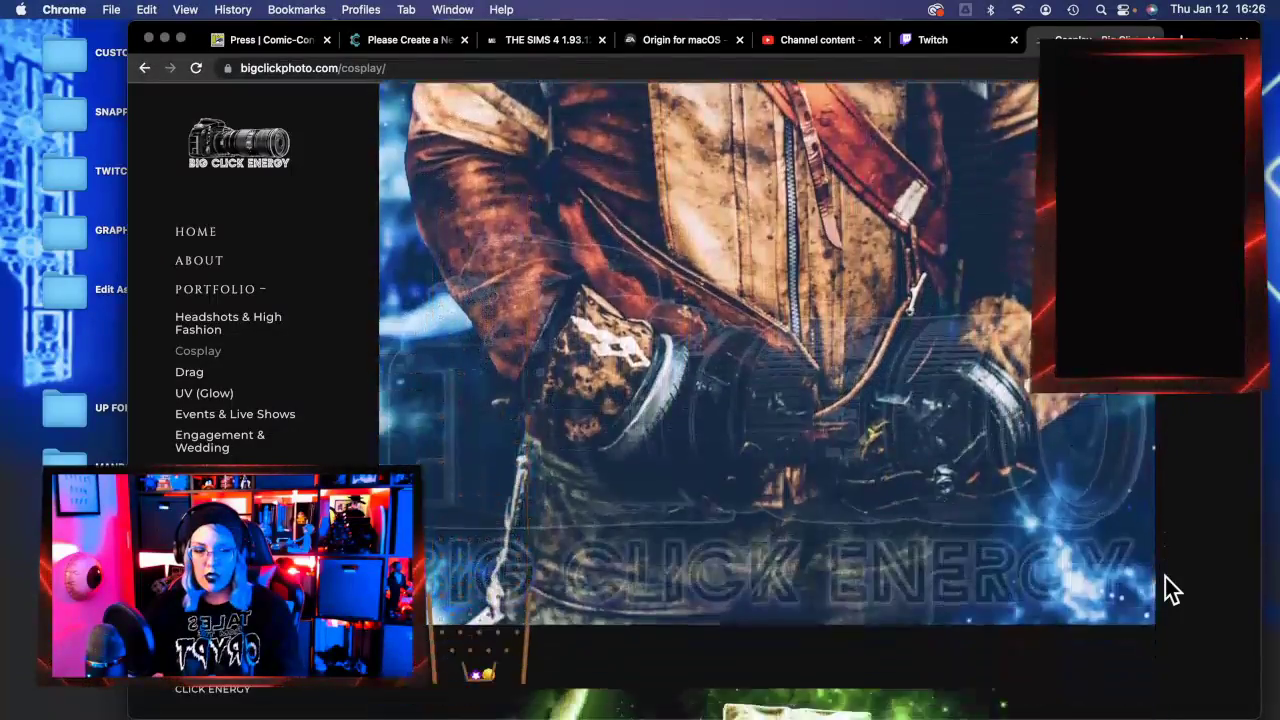
scroll(1172, 590, down, 4)
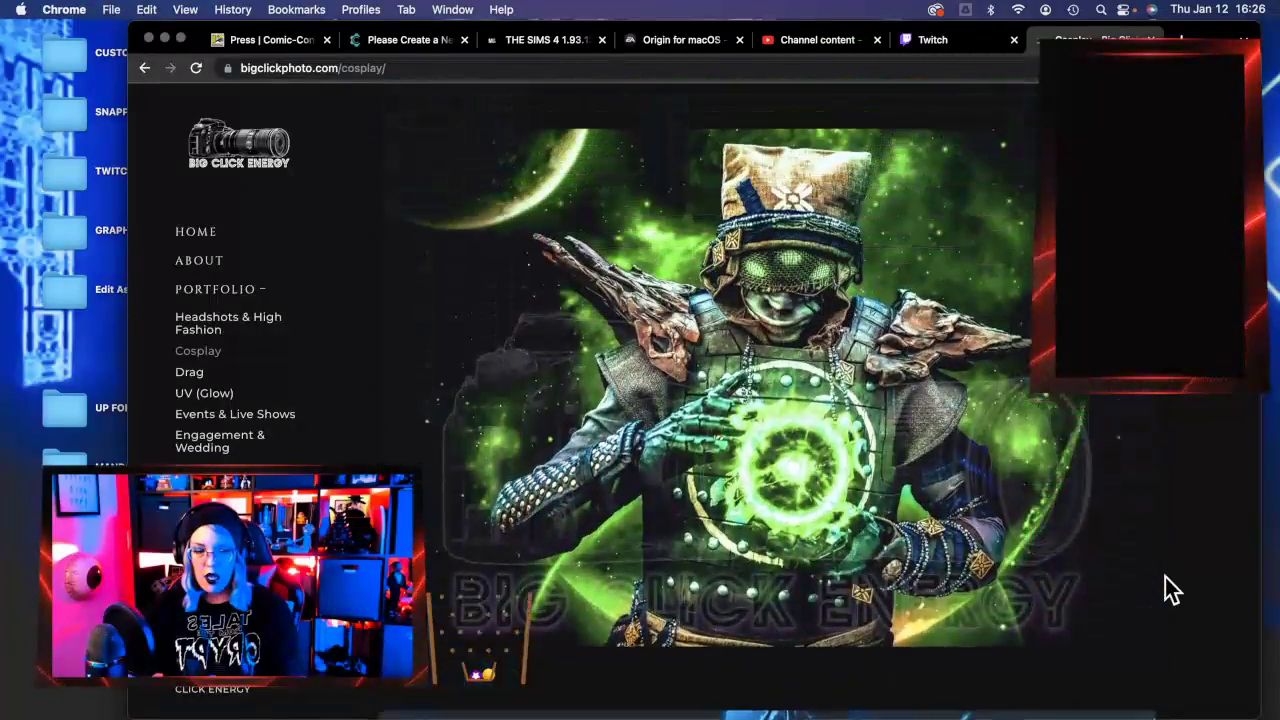
View the next cosplay edits through the Halo, Fallout and Umbrella Corps posters to the Scarlet Witch image.
scroll(1164, 577, down, 6)
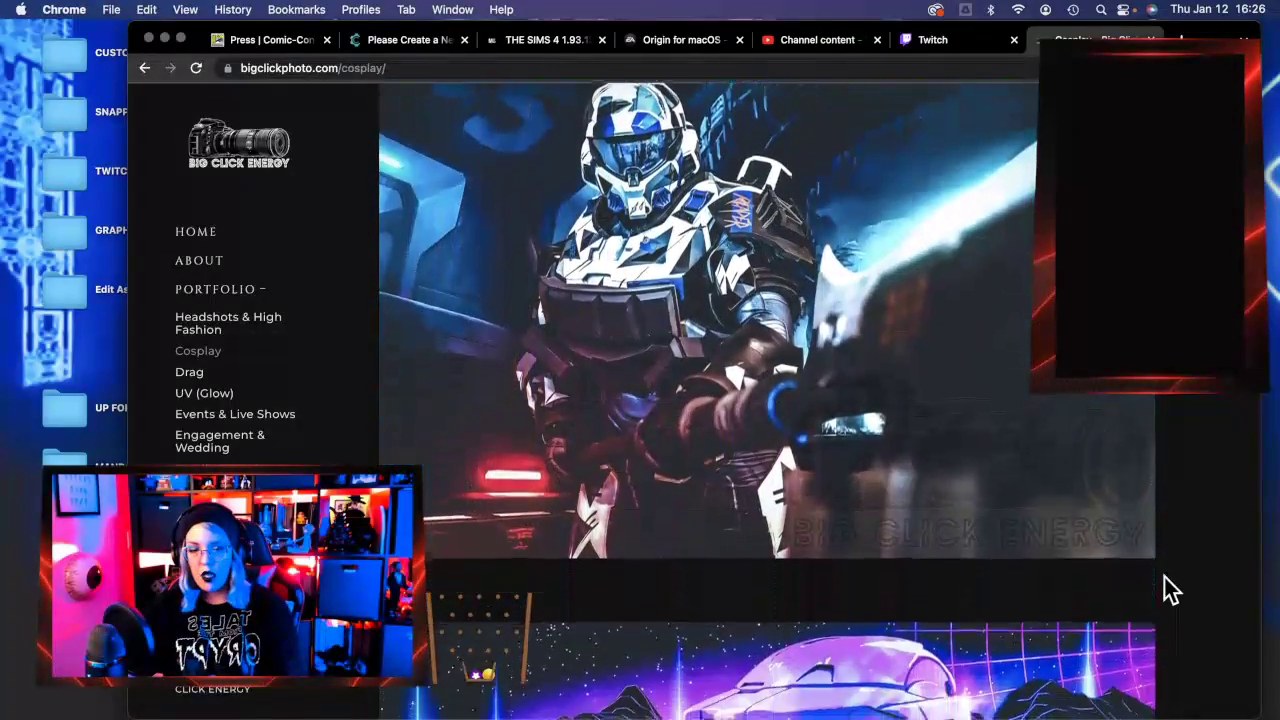
scroll(1164, 577, down, 6)
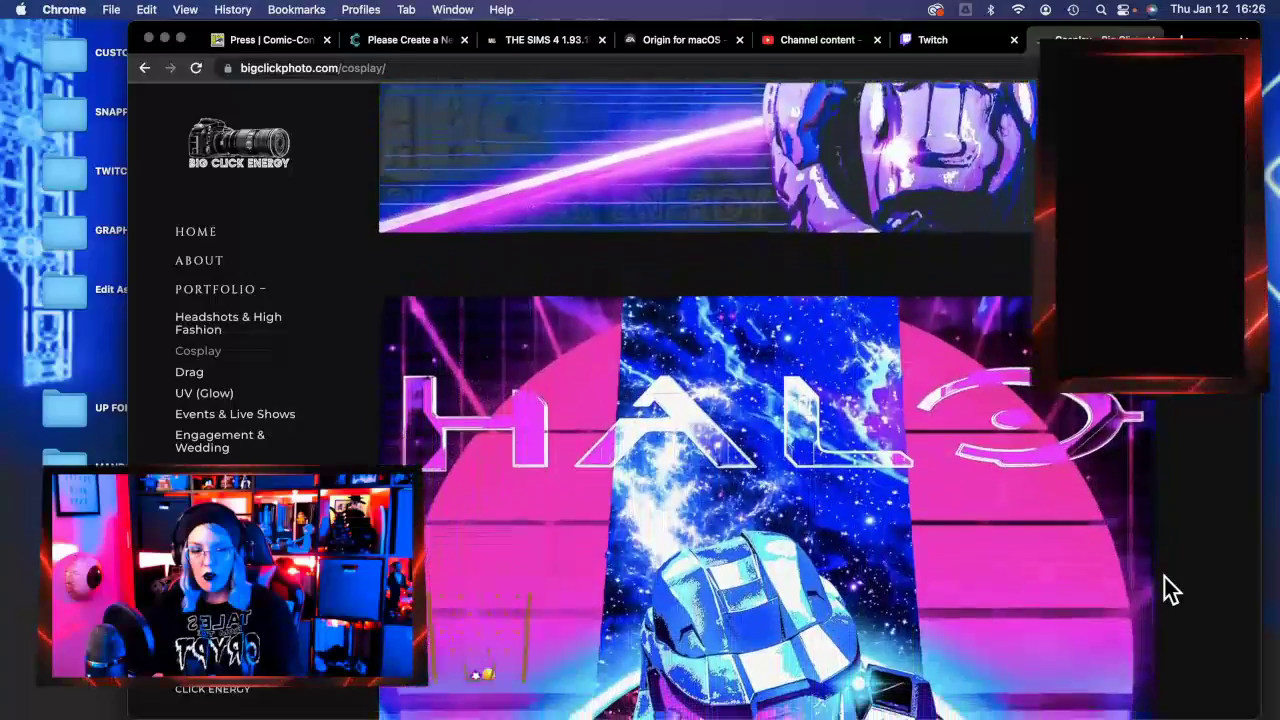
scroll(1164, 577, down, 6)
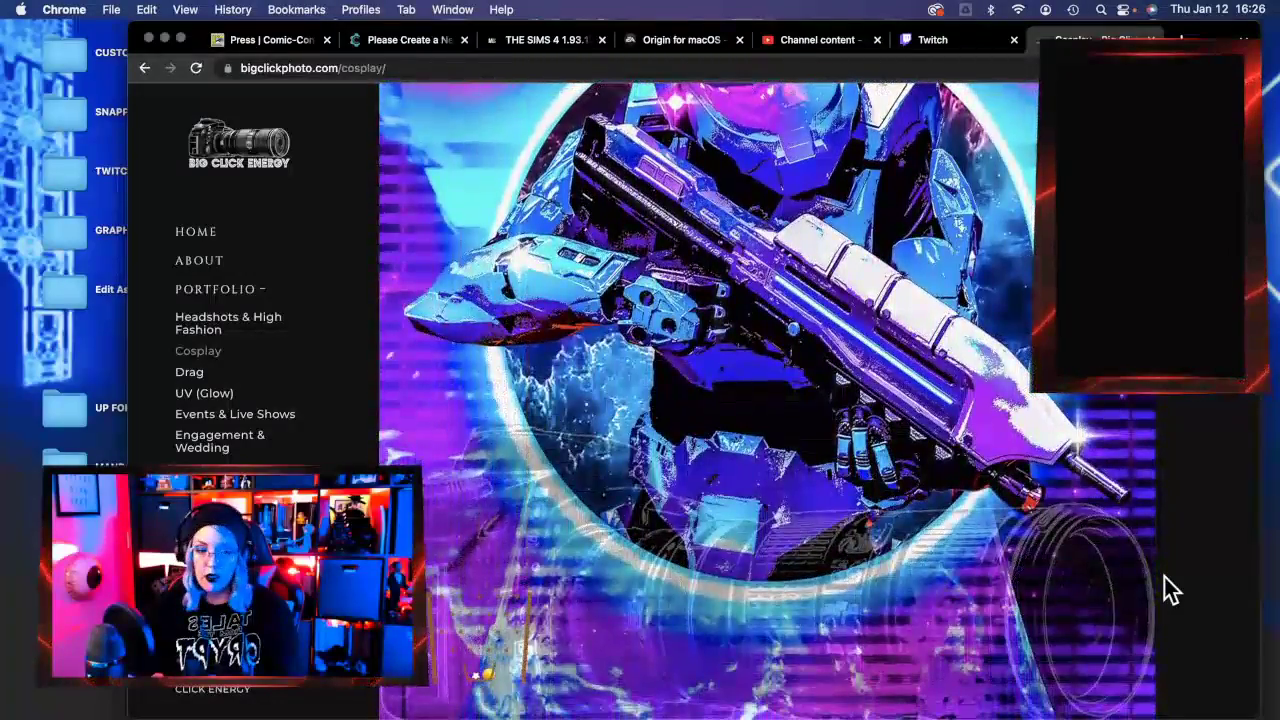
scroll(1164, 587, down, 6)
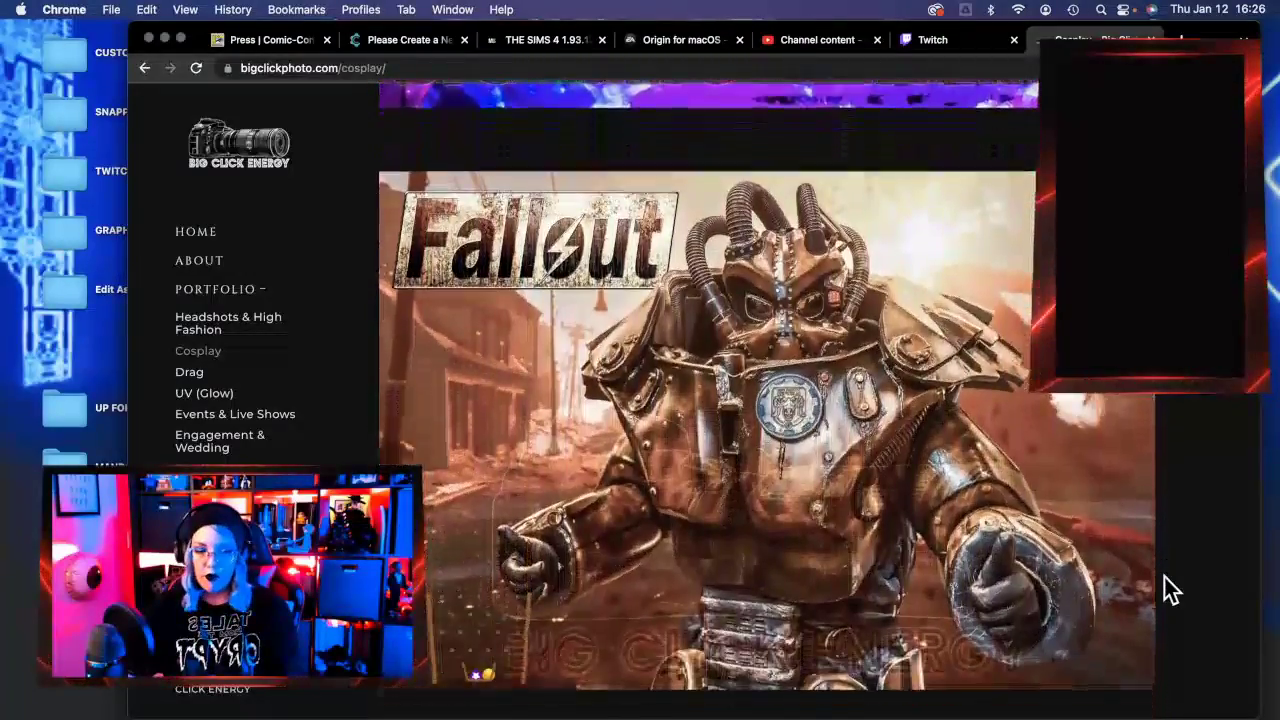
scroll(1164, 577, down, 6)
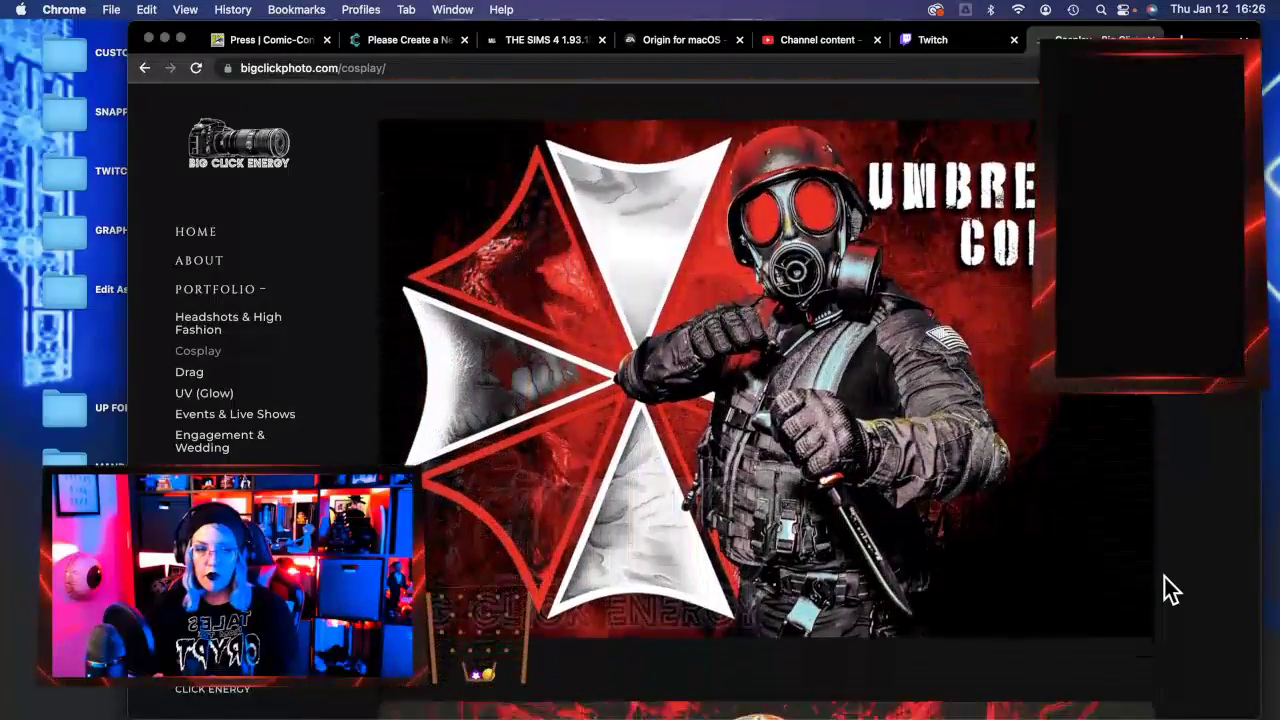
scroll(1163, 577, down, 6)
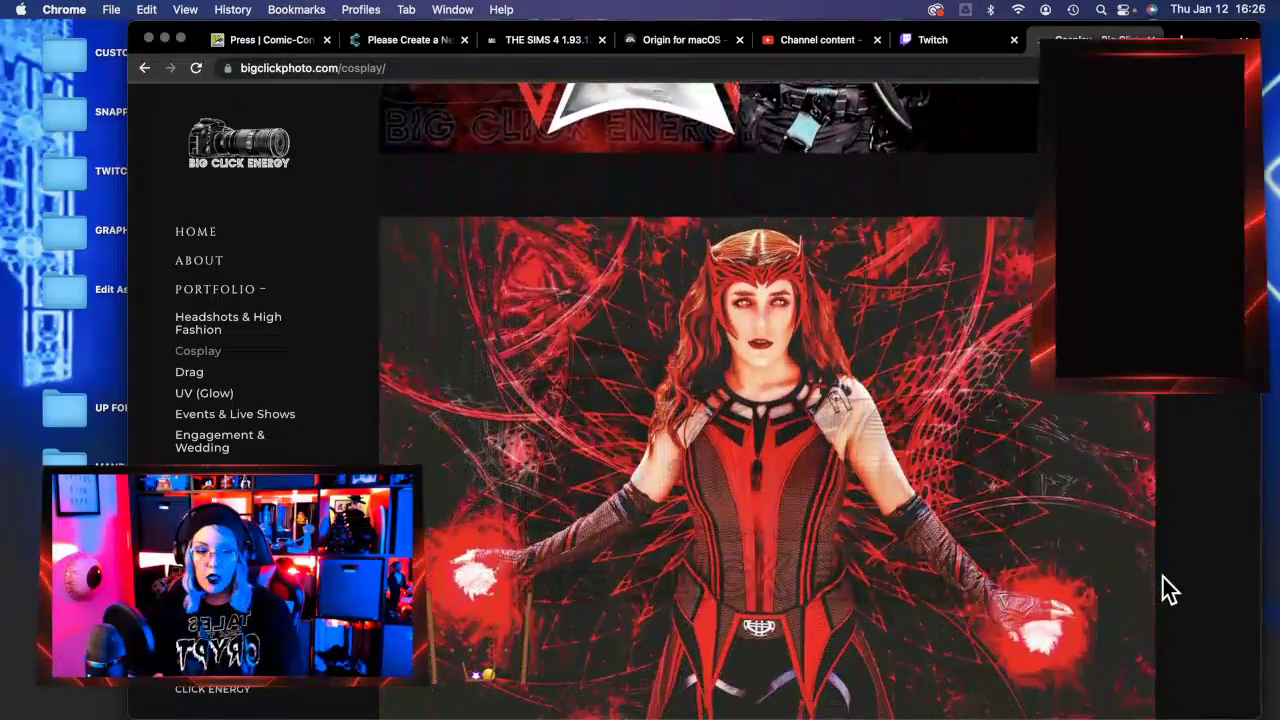
Look over the Scarlet Witch pair and the retro Boba, Catwoman and Black Knight posters, and return to the gallery's start.
scroll(1163, 577, down, 2)
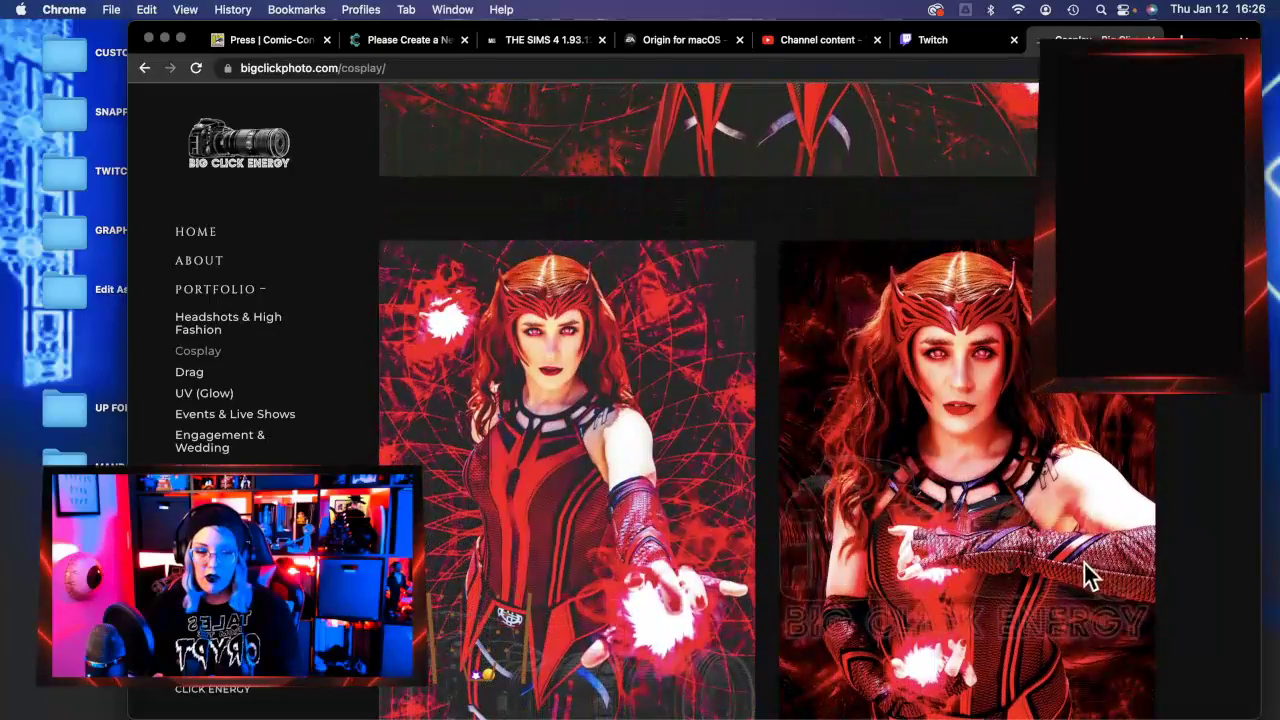
scroll(1190, 558, down, 3)
scroll(1191, 558, down, 5)
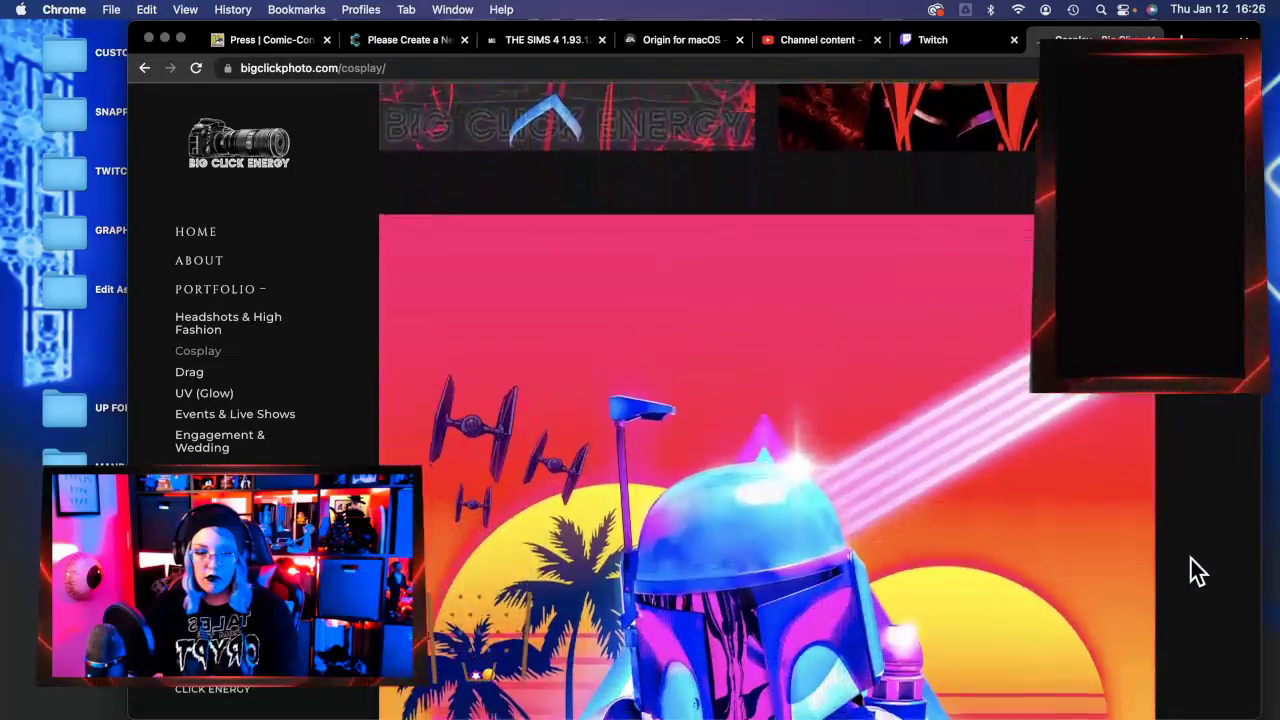
scroll(1189, 558, down, 5)
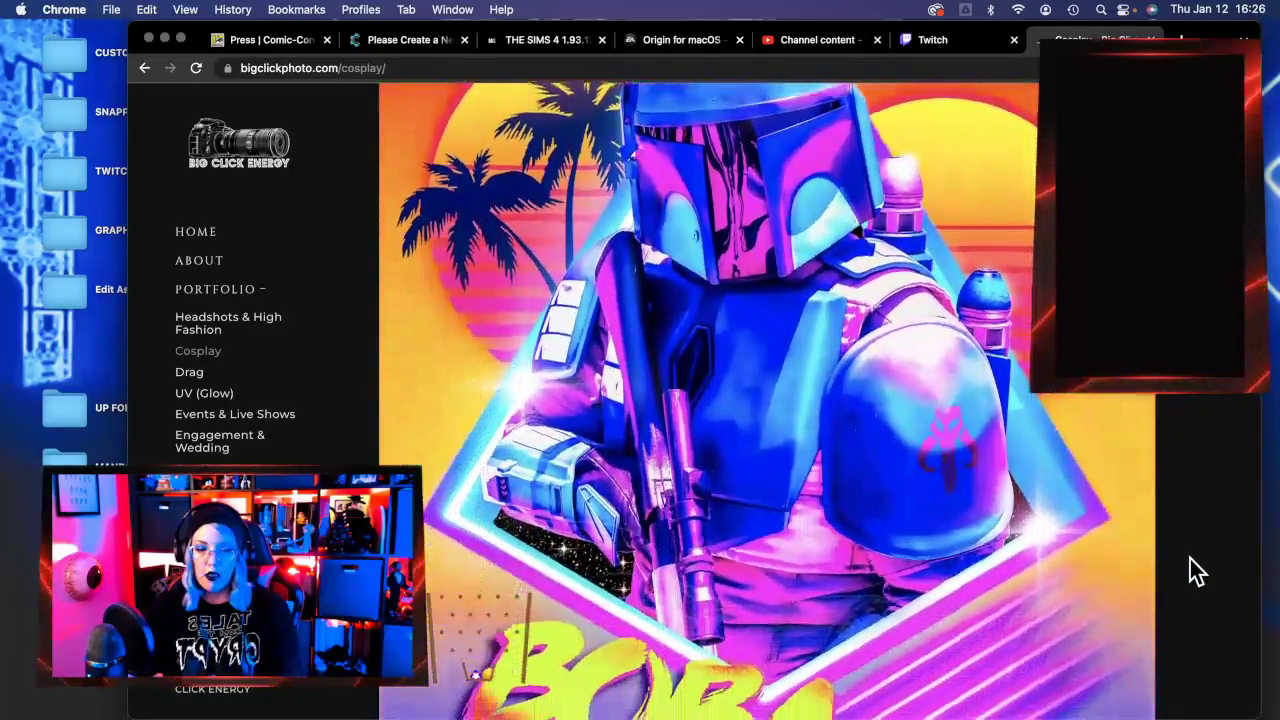
scroll(1189, 559, down, 10)
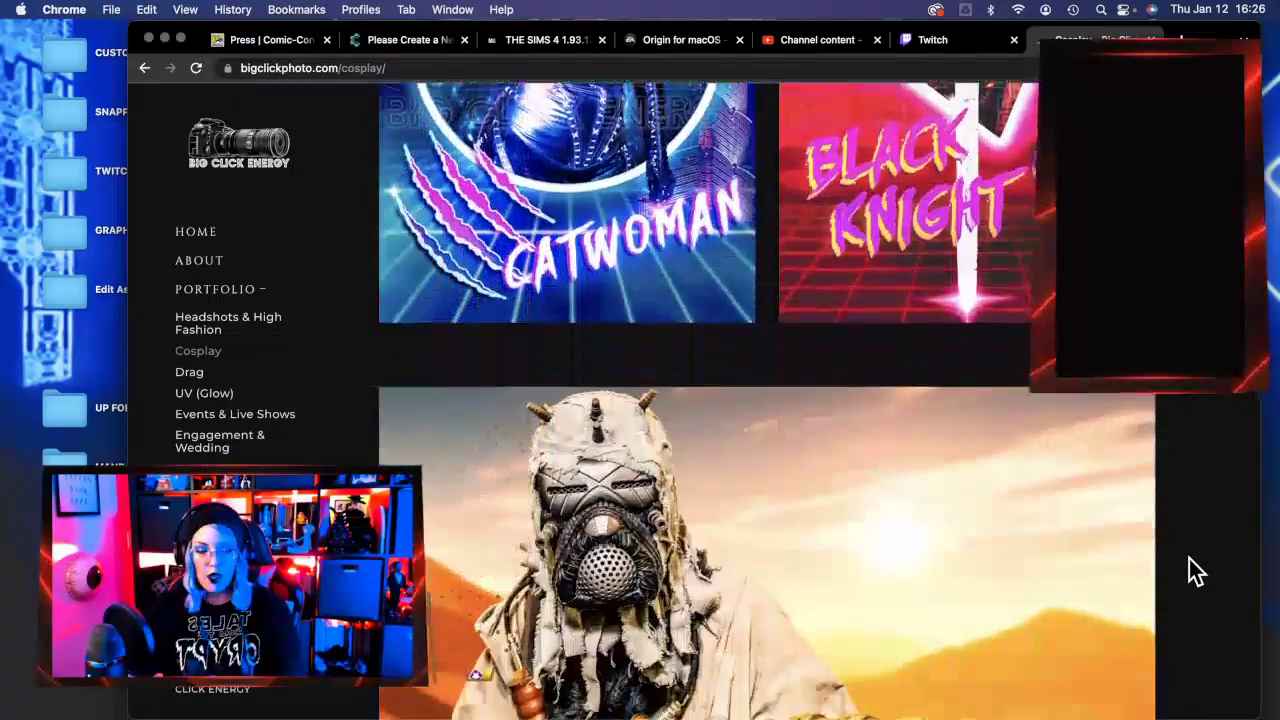
scroll(1189, 559, down, 10)
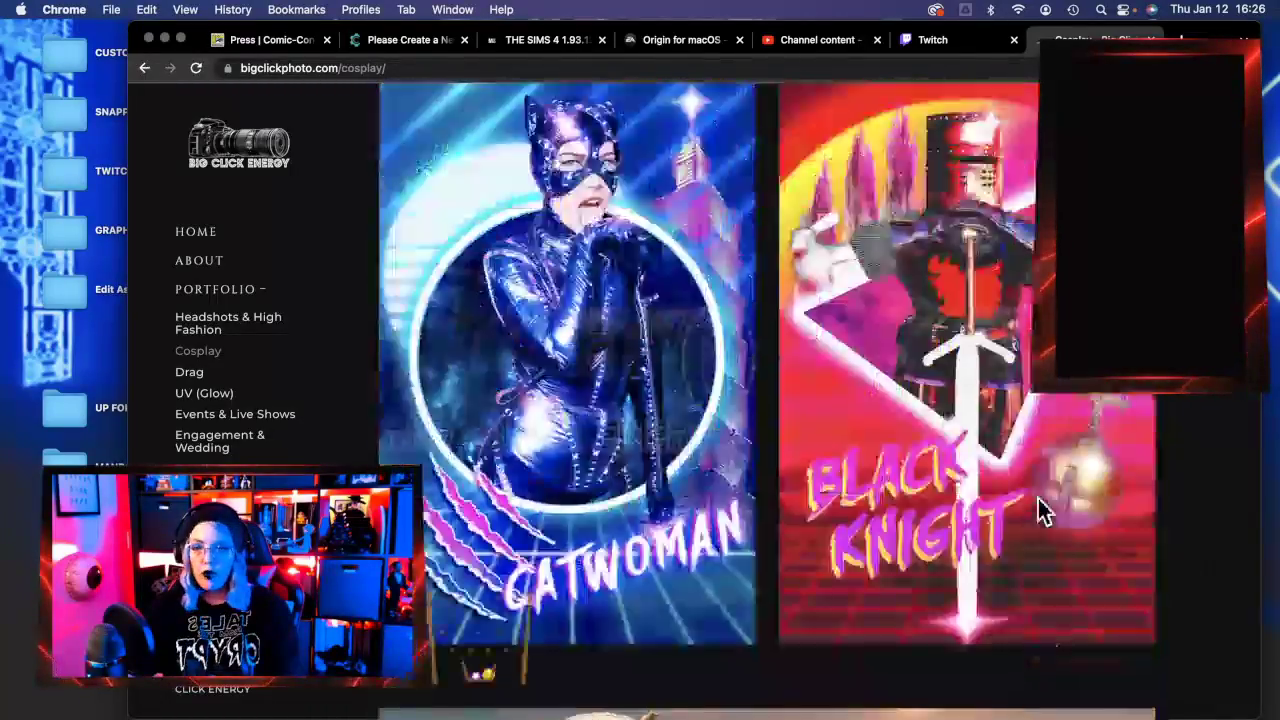
scroll(1040, 510, up, 20)
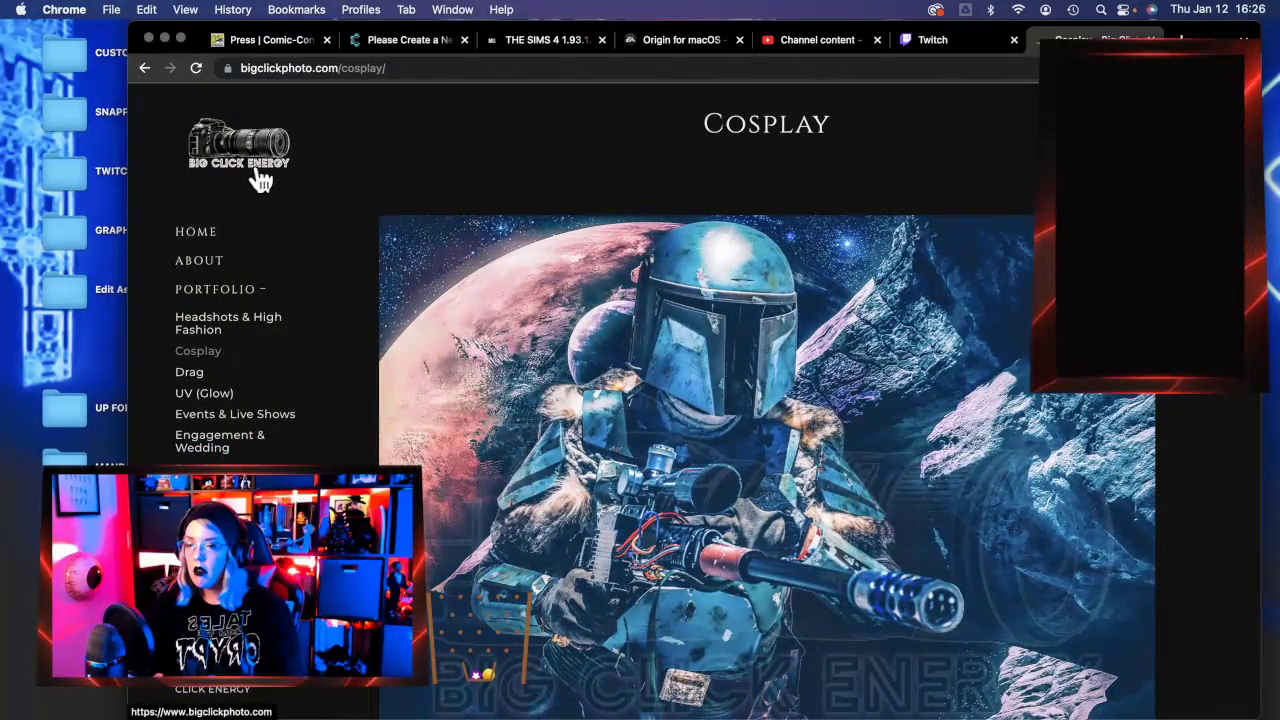
Minimize the browser window and switch to Adobe Lightroom Classic.
click(166, 38)
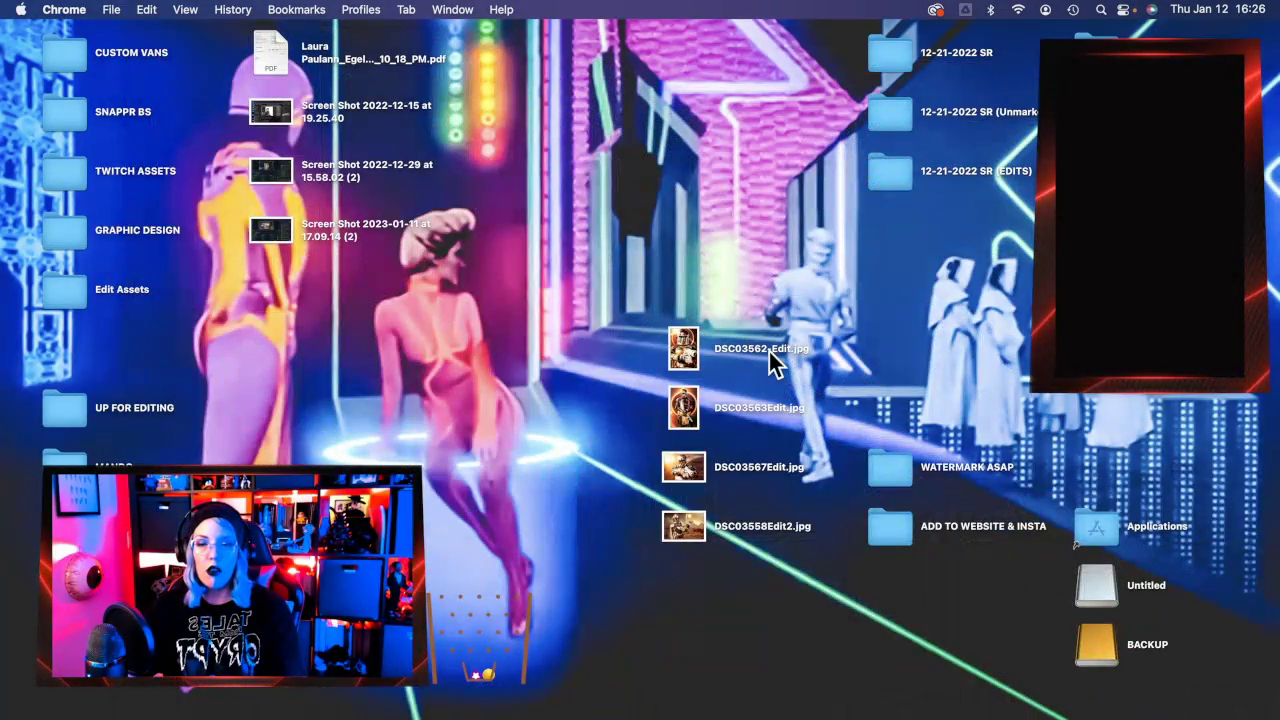
mouse_move(1240, 420)
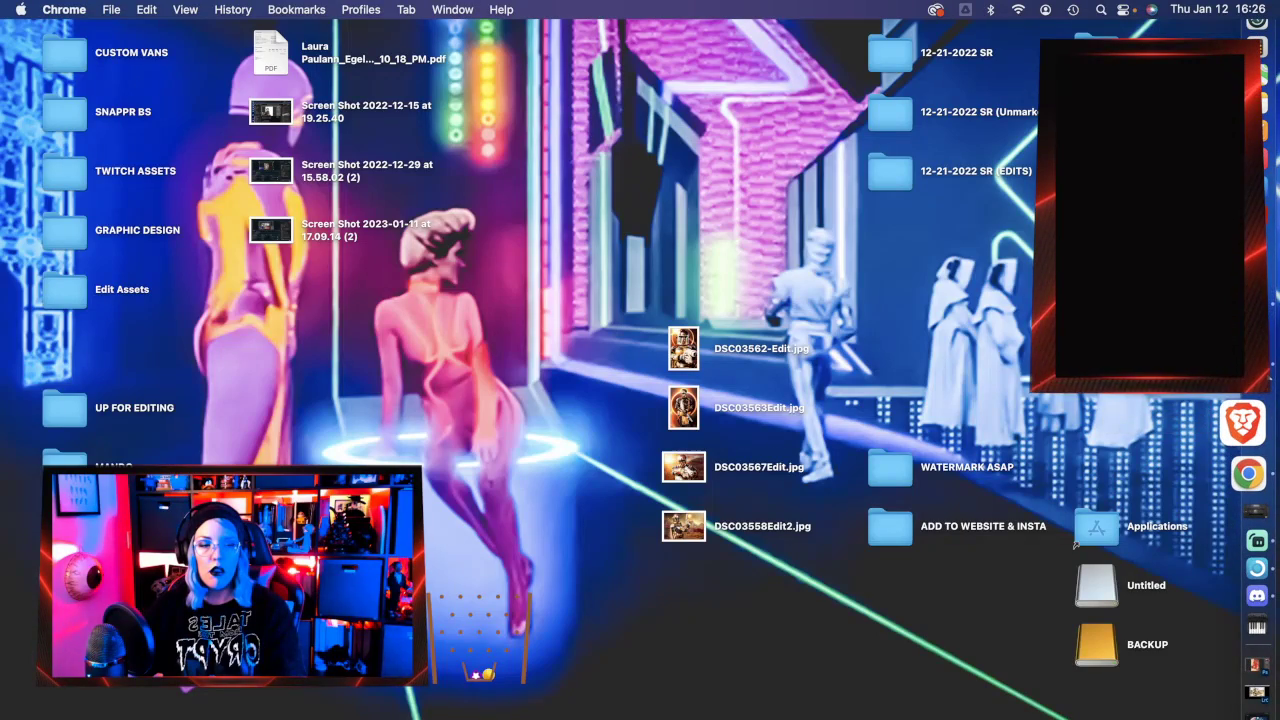
click(1248, 397)
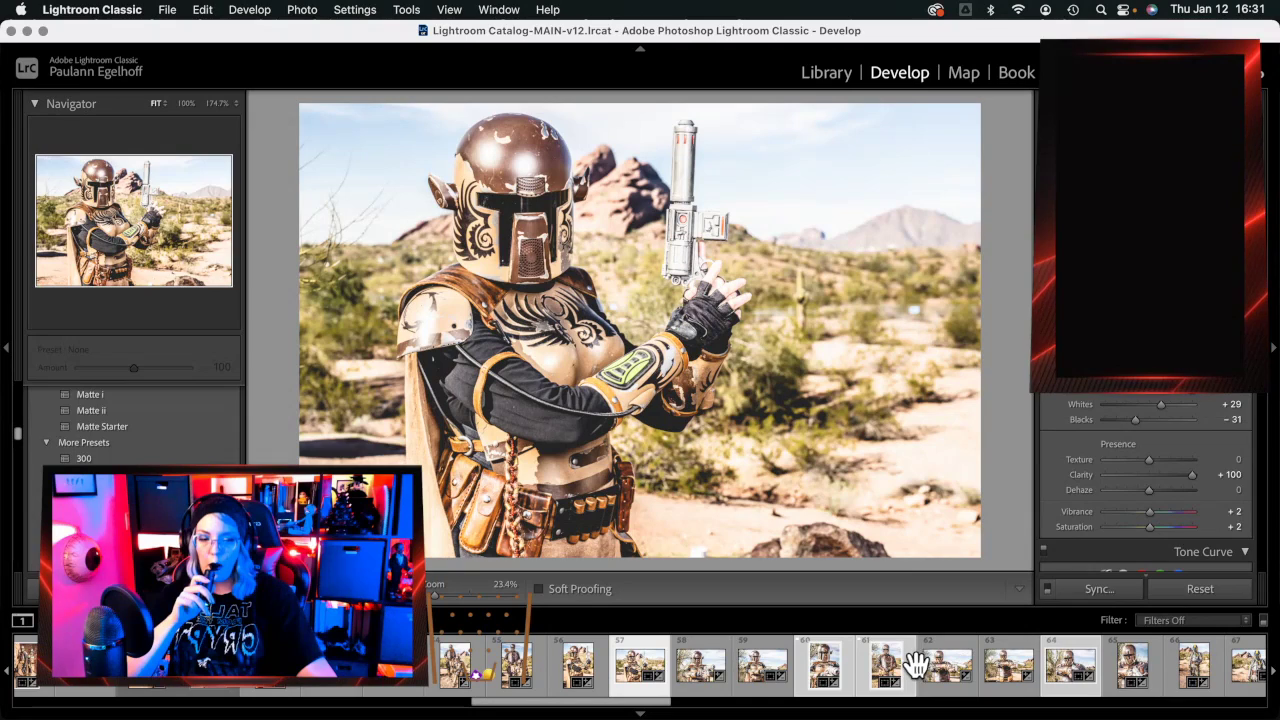
View the selected desert photos in the filmstrip from 60 through 61 to 64, the cross-visored figure aiming a pistol.
click(859, 662)
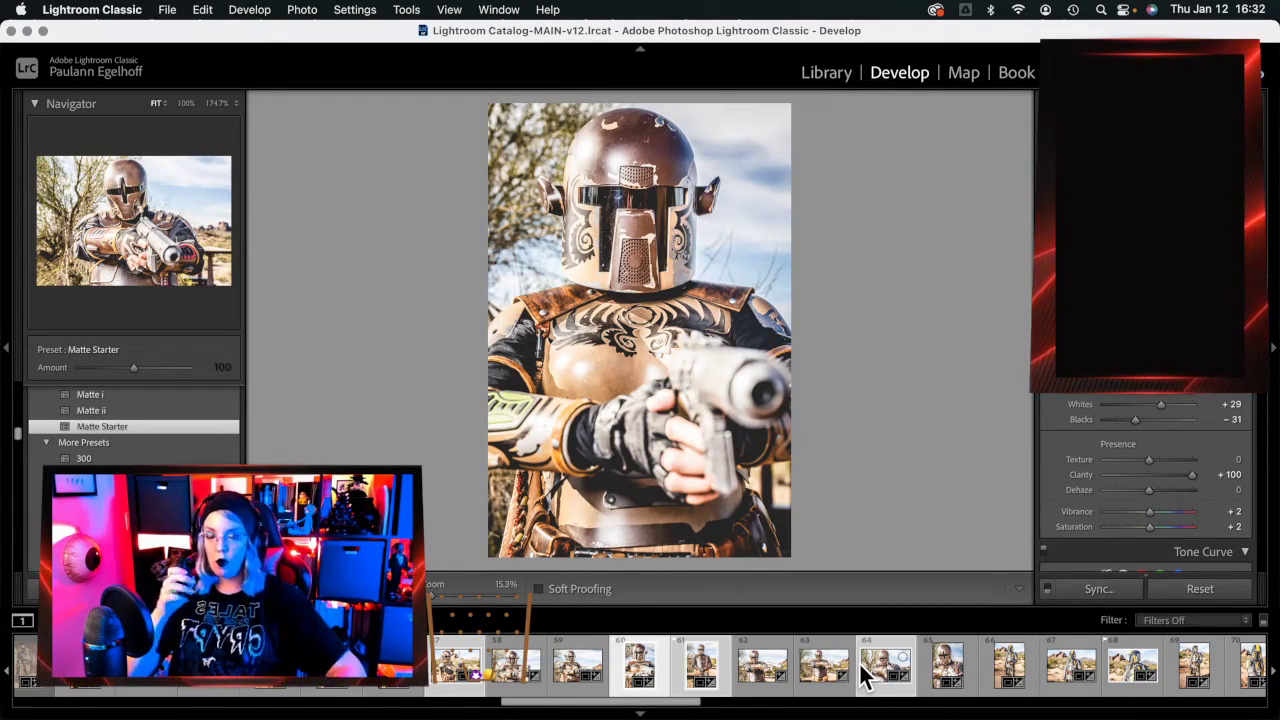
click(865, 668)
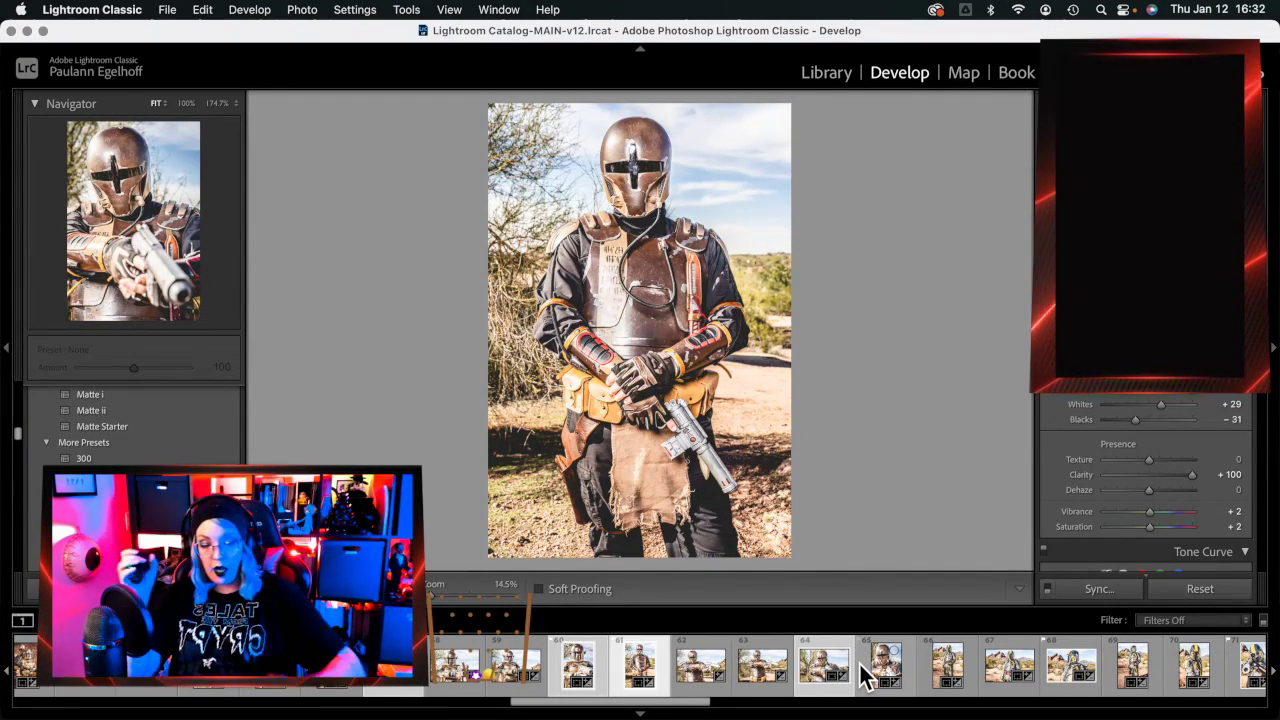
scroll(862, 672, down, 1)
scroll(862, 675, down, 3)
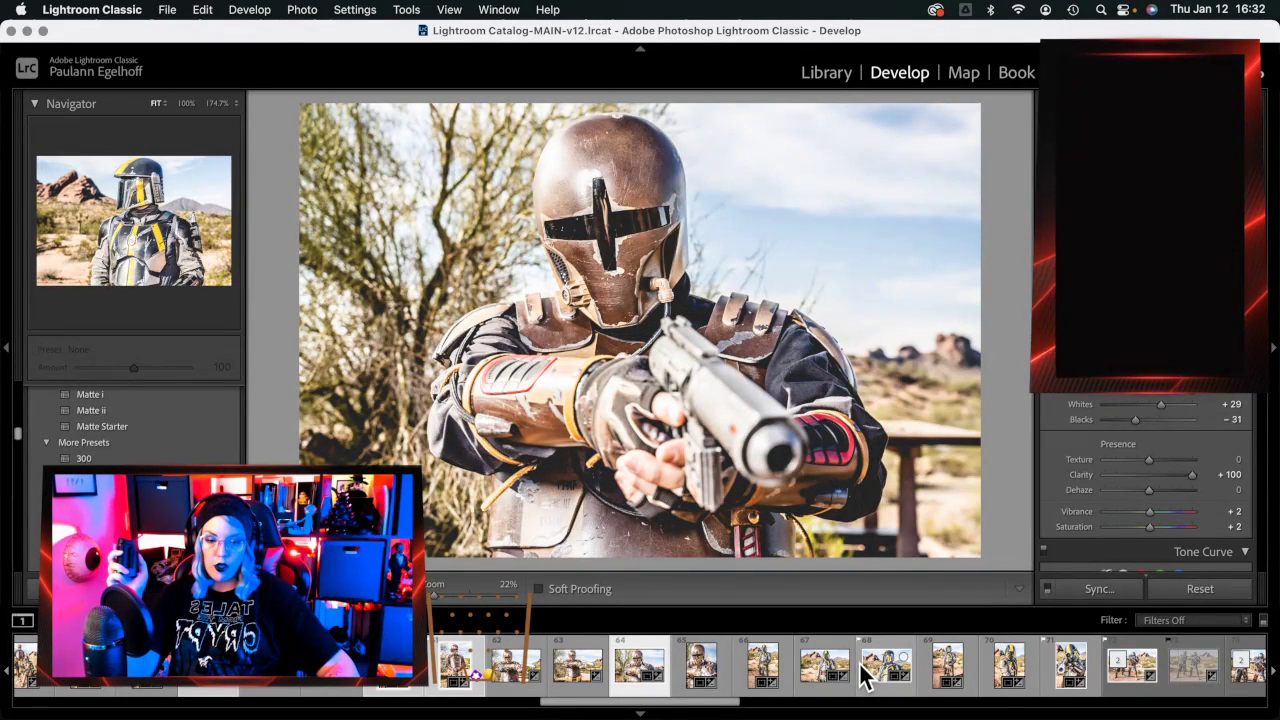
Go back through the selected desert photos to number 57, the horned-helmet figure holding a pistol upright.
key(Left)
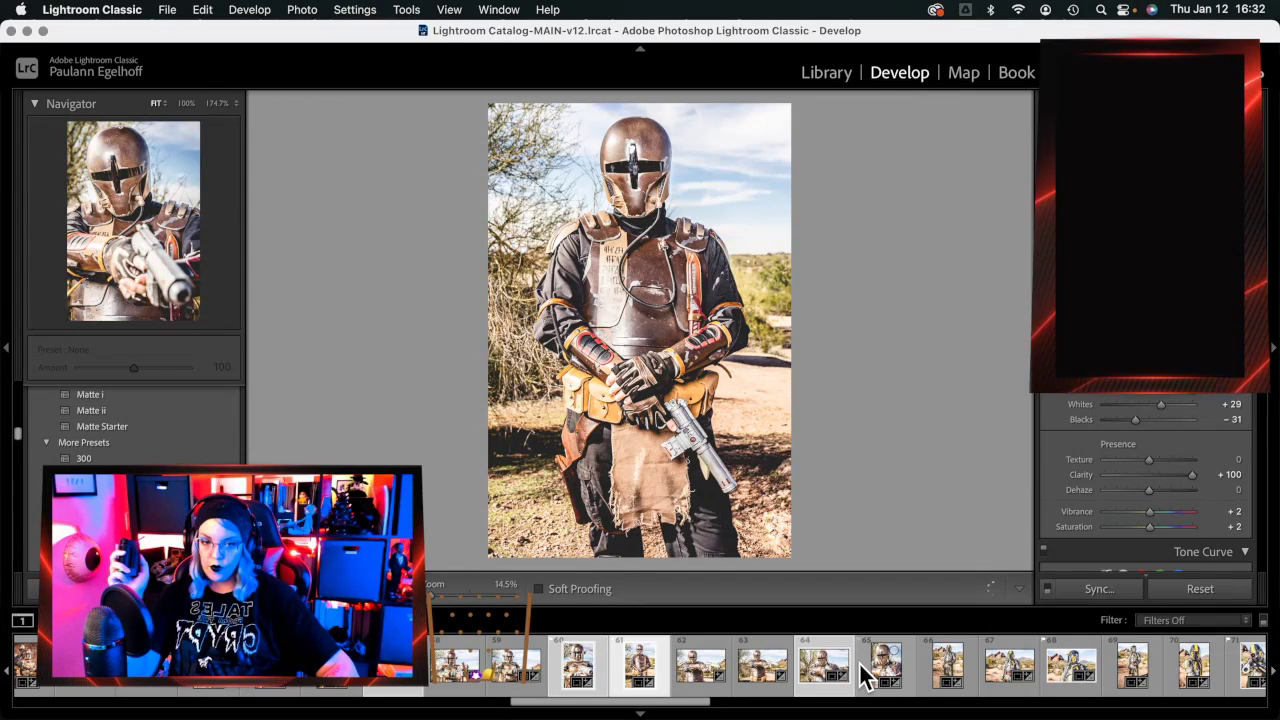
key(Left)
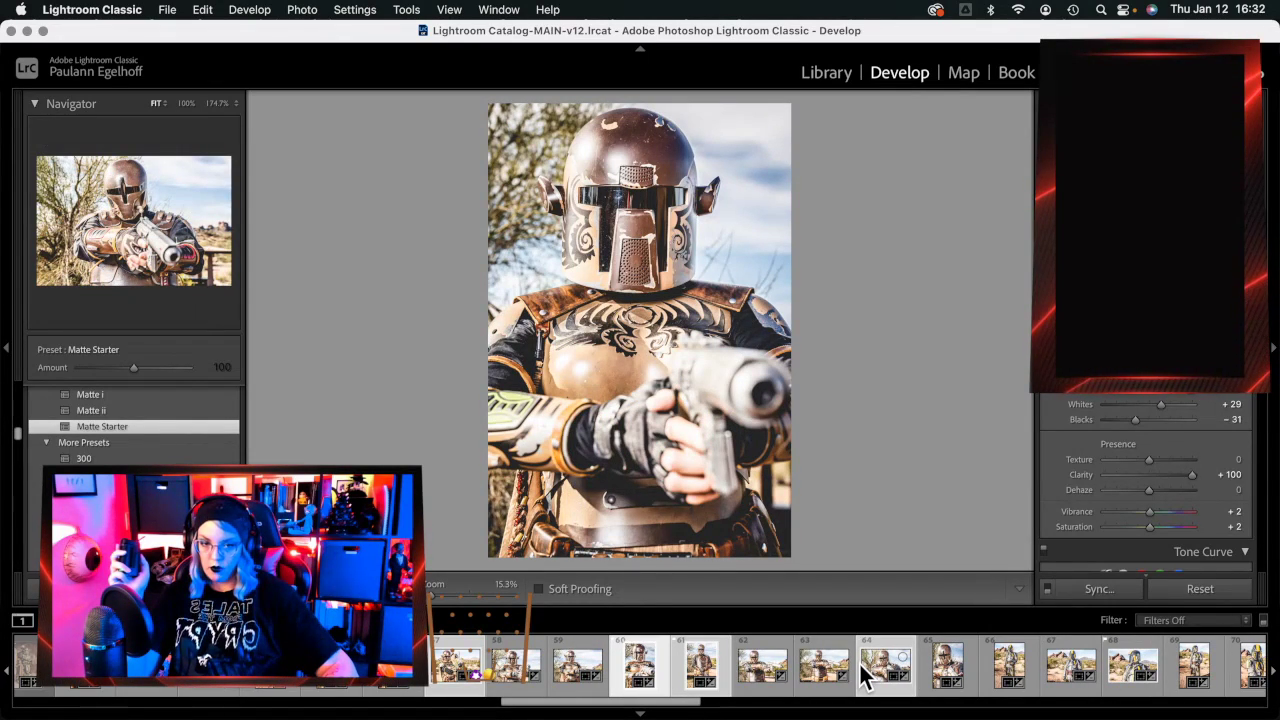
scroll(862, 675, up, 3)
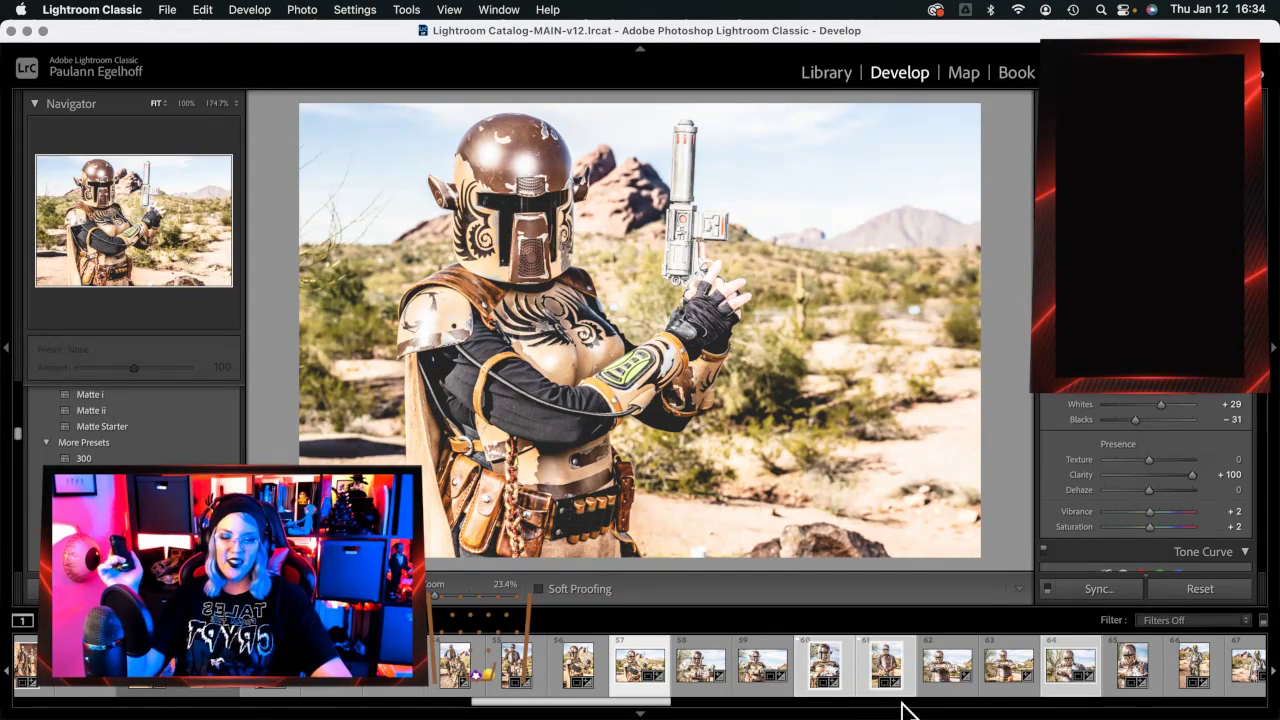
Go forward through selected photos 60, 61 and 64 to photo 123, the composited edit with the fiery sunset background.
click(846, 688)
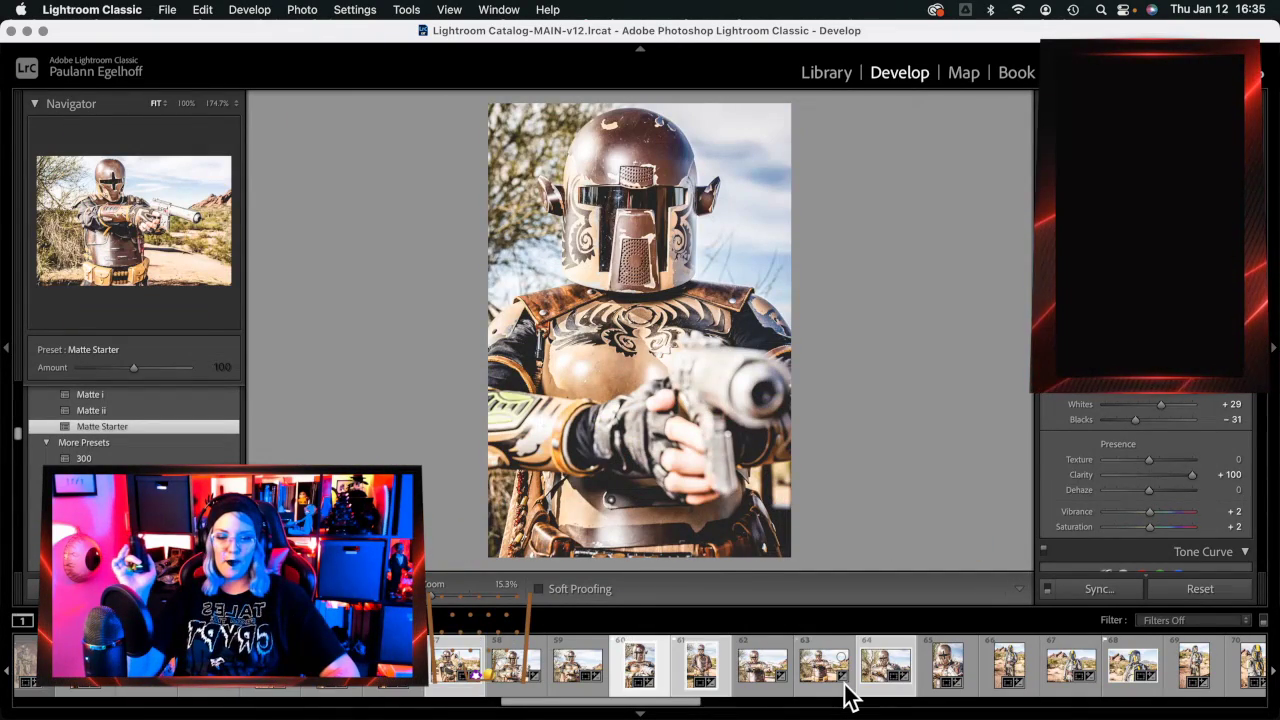
click(846, 688)
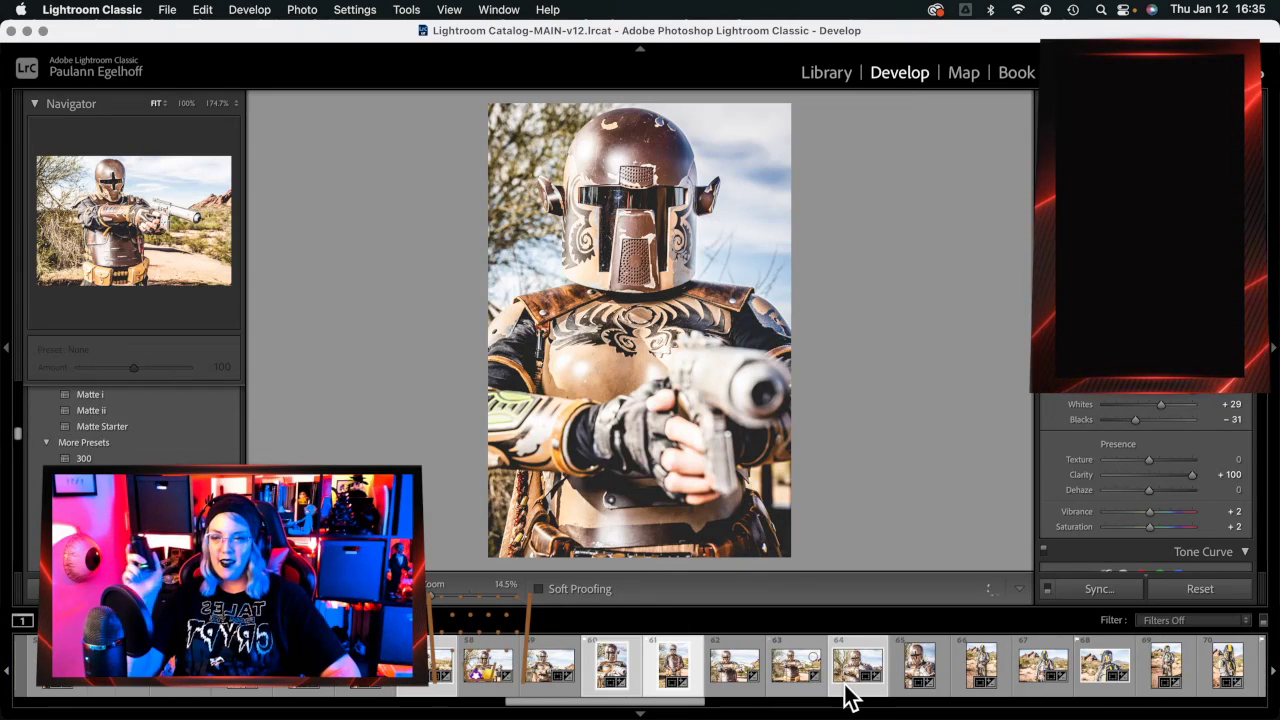
click(846, 688)
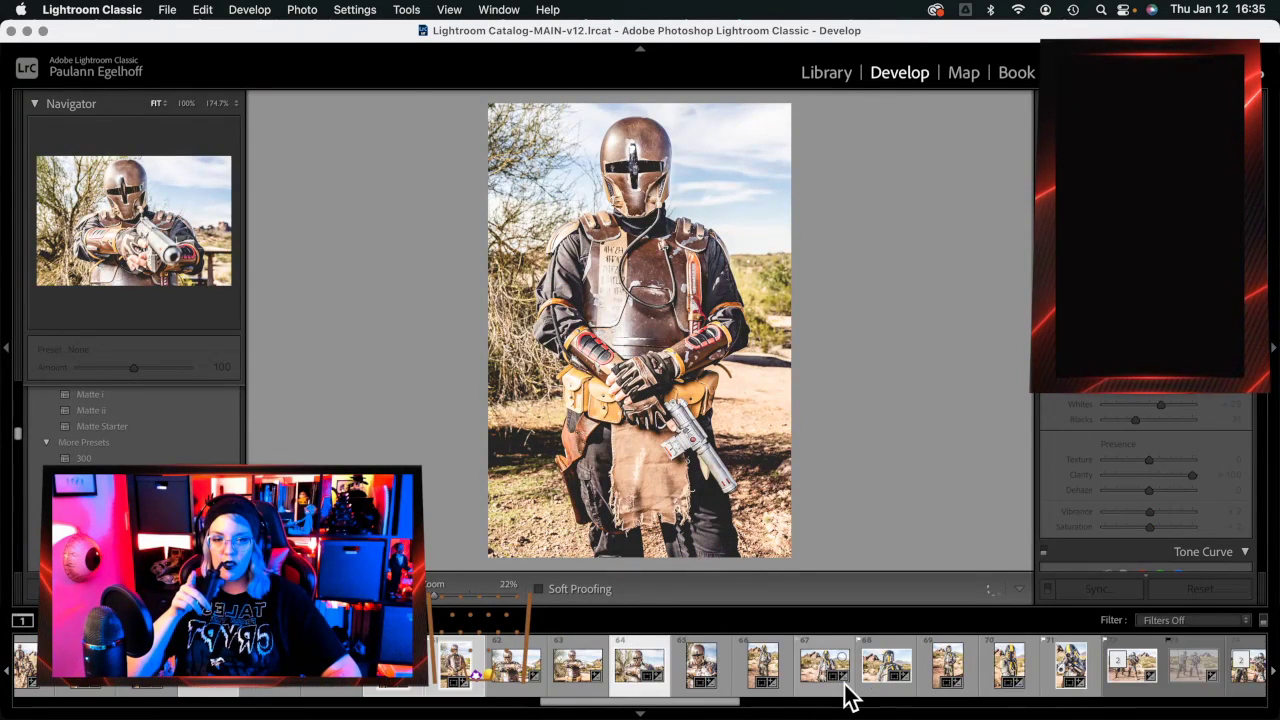
key(Right)
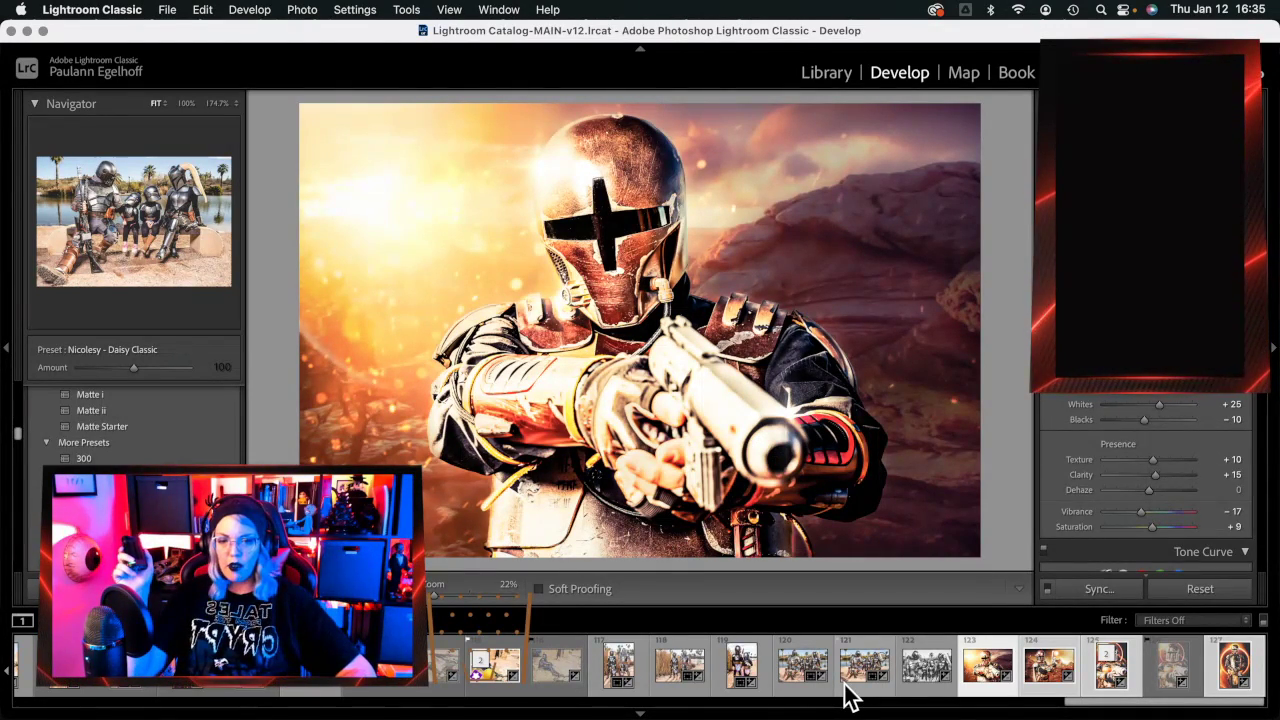
View the finished edits from photo 125 to photo 127, the cross-visored figure in front of a glowing ring.
key(Right)
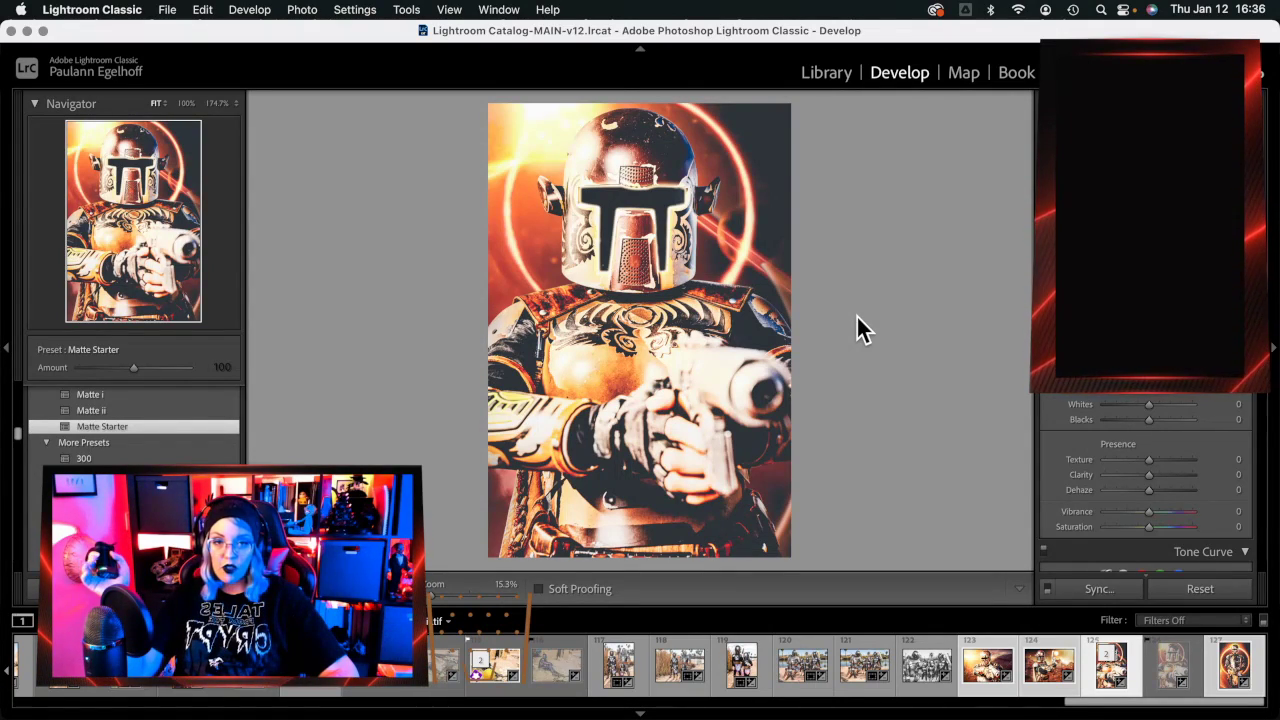
key(Right)
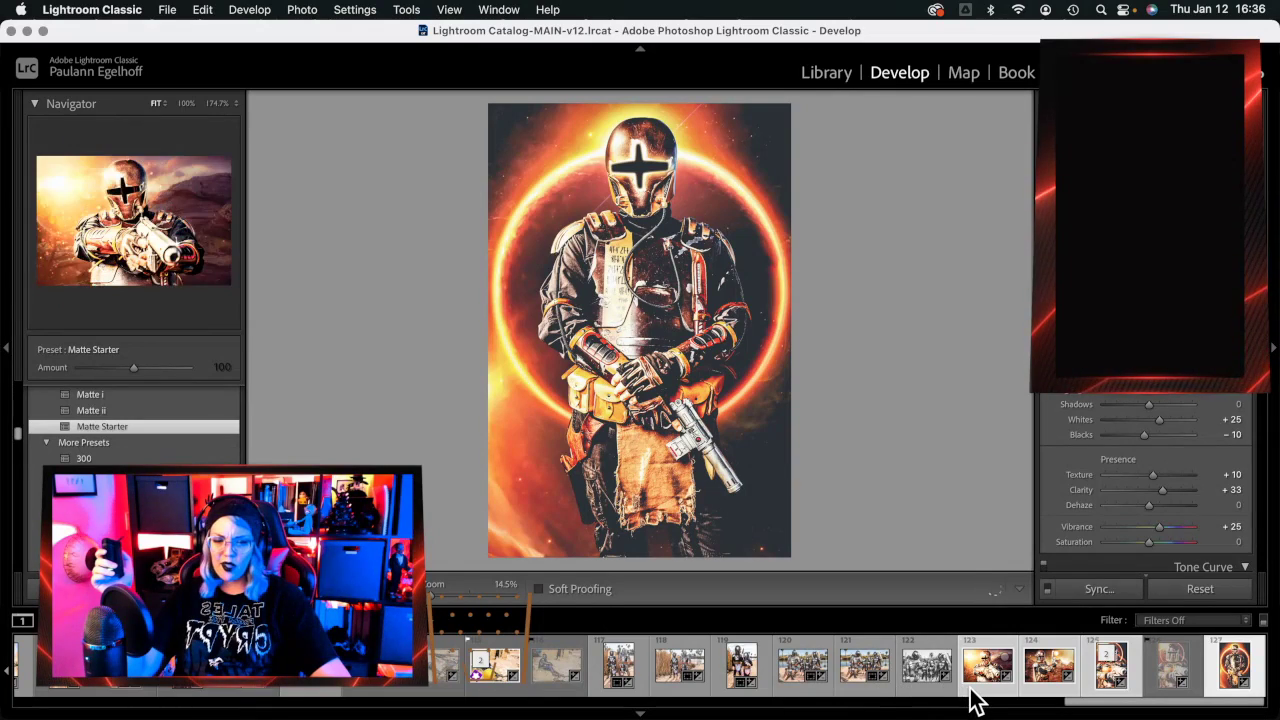
Browse the filmstrip around finished edit 124 and view its desert original, photo 57, the horned-helmet figure holding a pistol upright.
scroll(950, 690, left, 3)
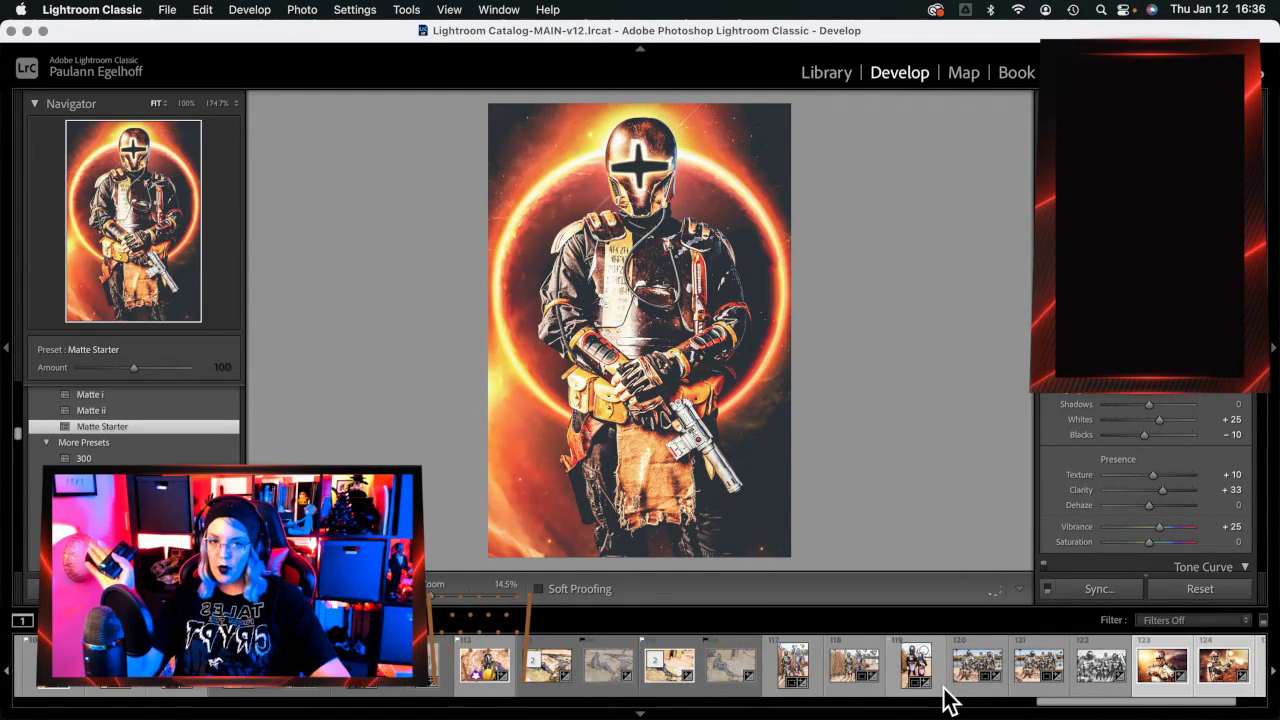
scroll(948, 690, left, 1)
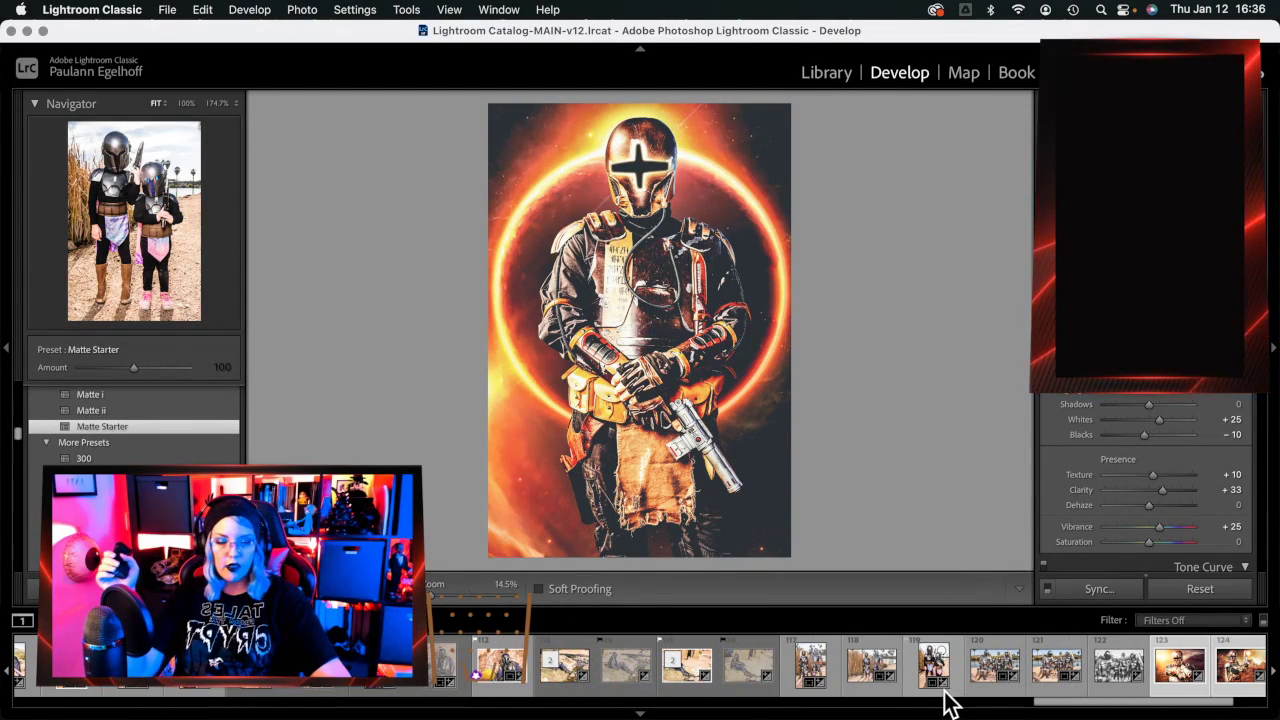
scroll(1030, 700, left, 1)
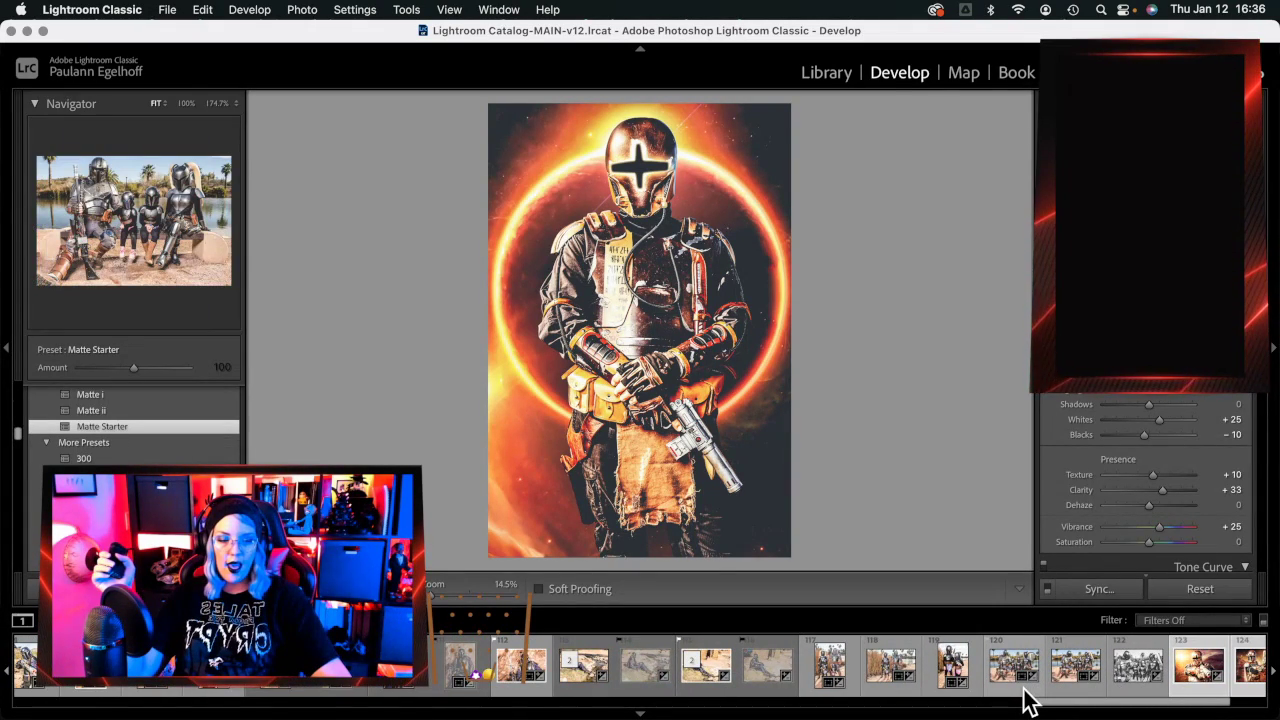
scroll(1051, 700, left, 5)
scroll(1051, 690, left, 10)
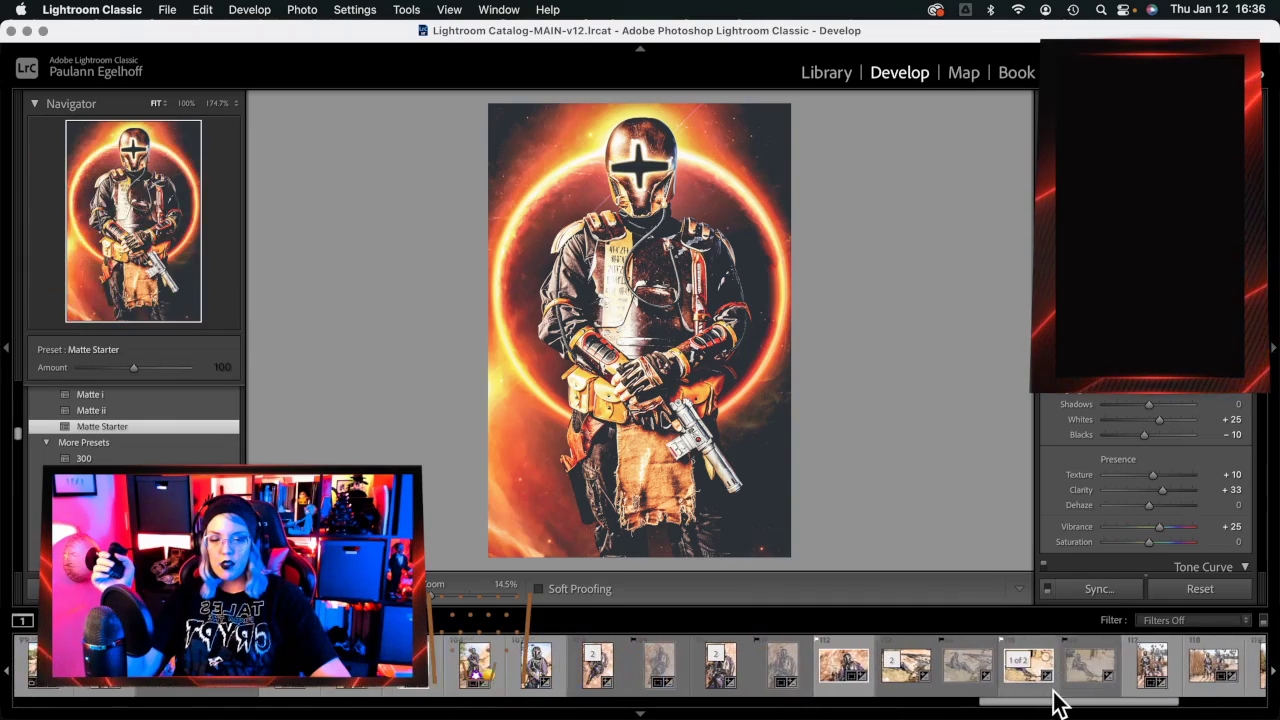
scroll(1055, 700, right, 15)
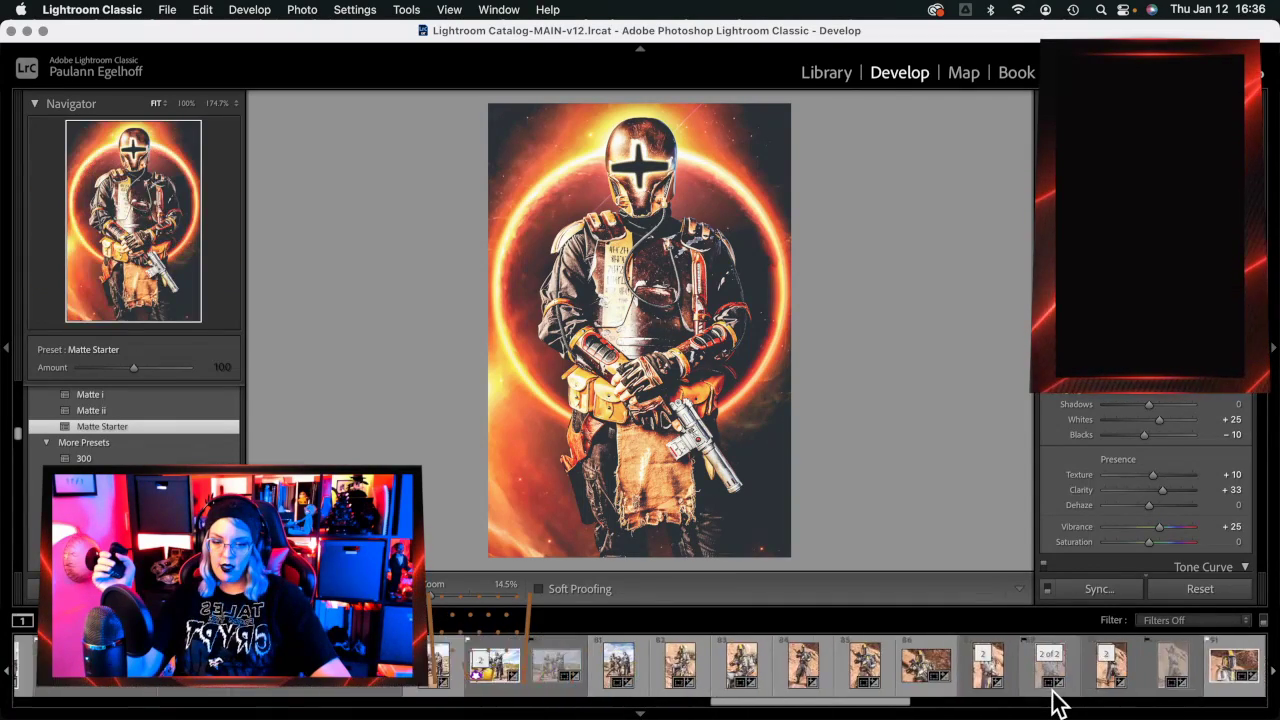
scroll(1058, 690, right, 5)
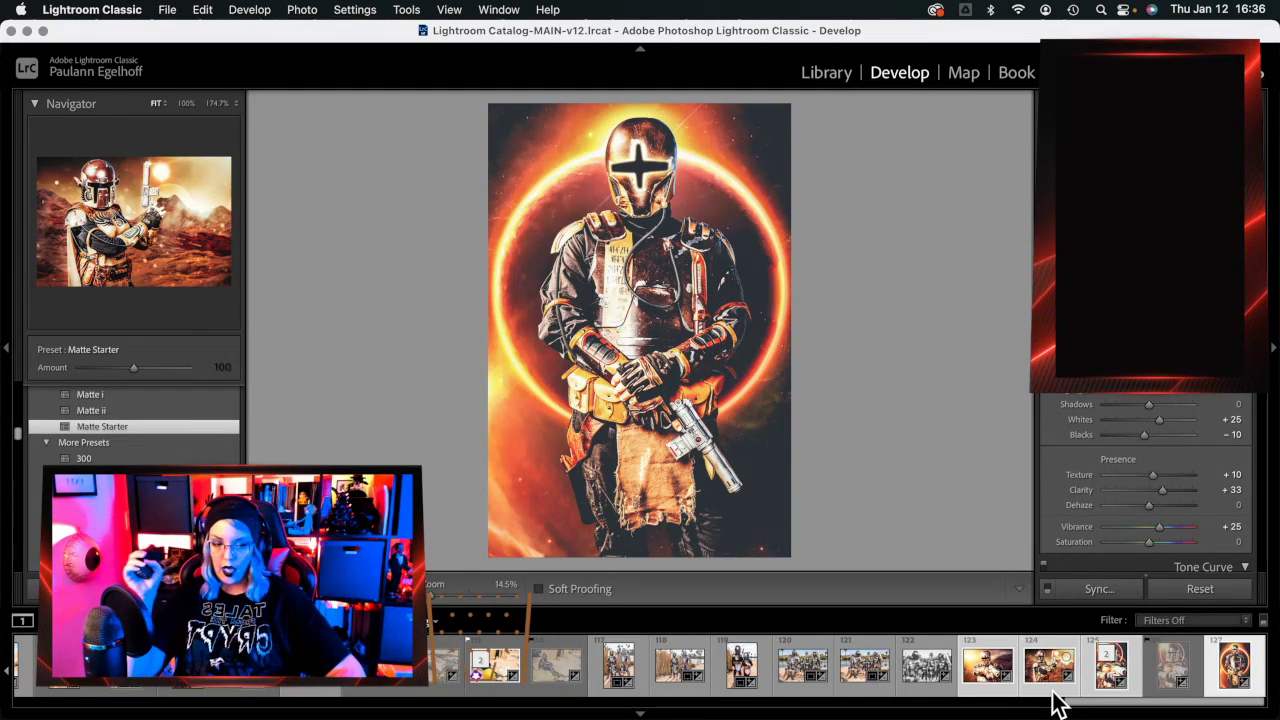
click(1052, 688)
scroll(1052, 691, left, 20)
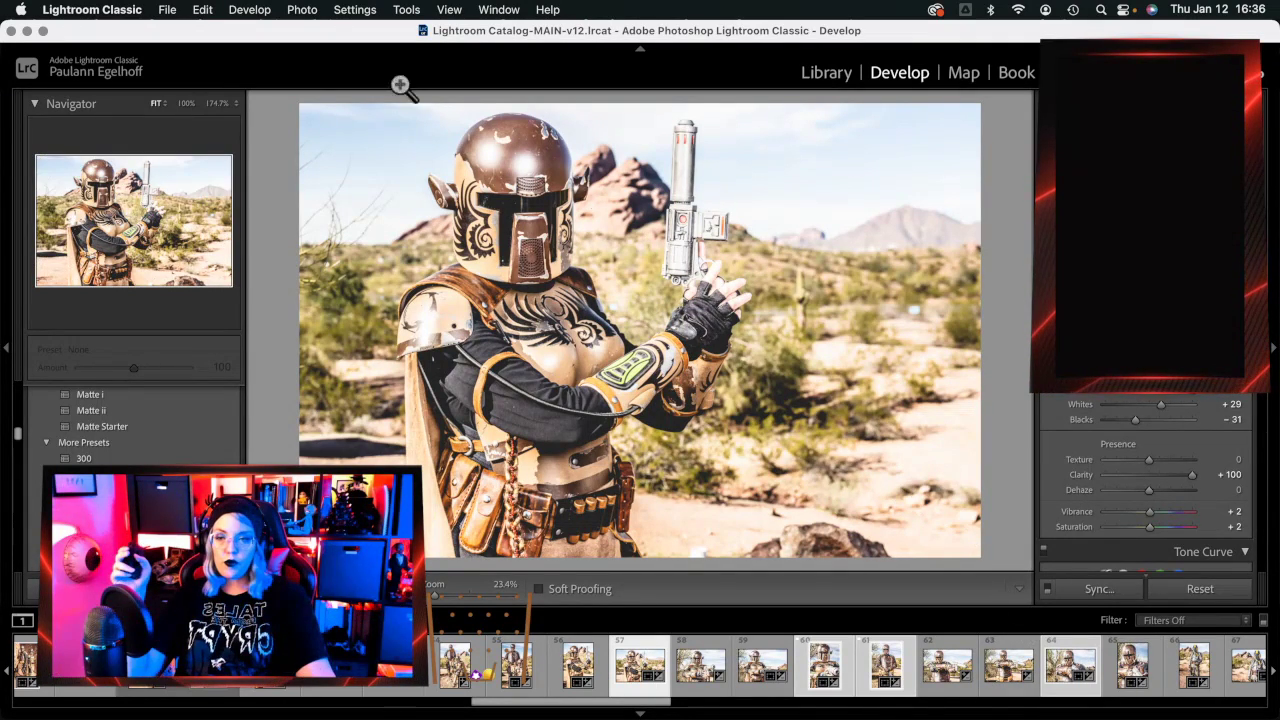
Switch to Photoshop and examine the red quick mask over the two armoured figures in DSC03542-Recovered.dng.
mouse_move(1270, 372)
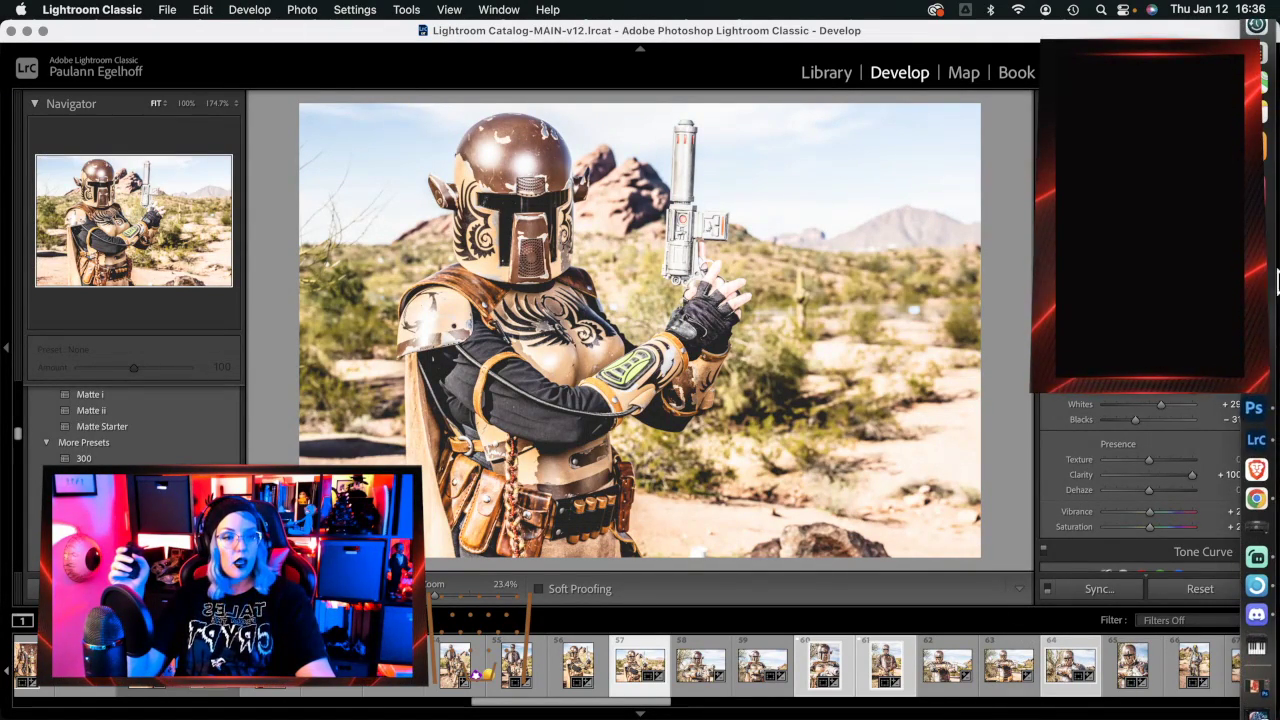
click(1248, 354)
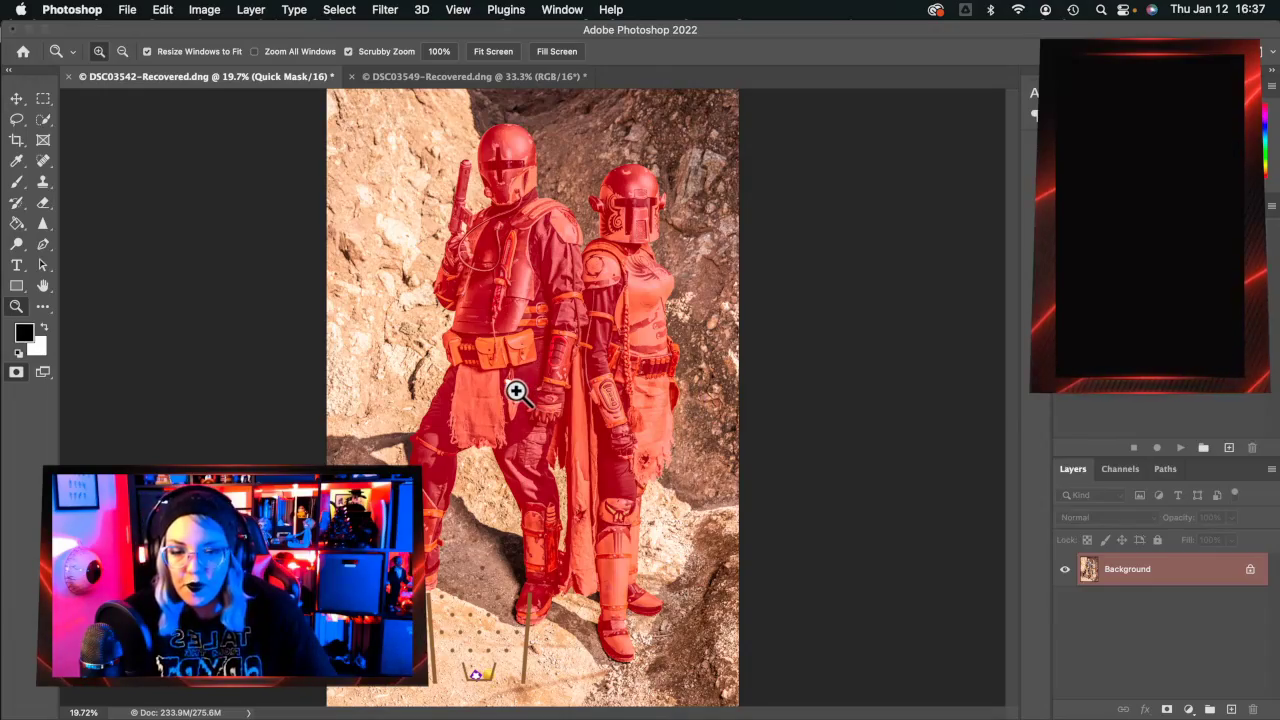
click(516, 391)
click(515, 391)
scroll(509, 395, up, 5)
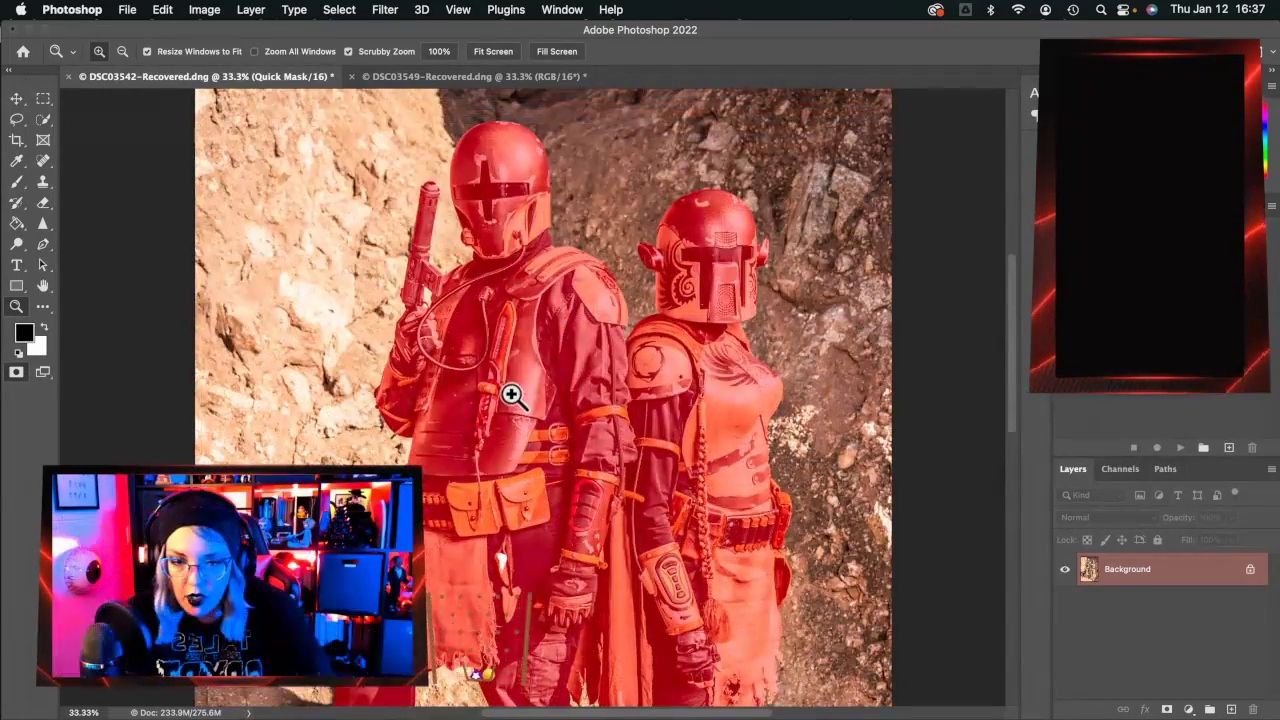
scroll(509, 395, right, 2)
scroll(509, 395, down, 2)
alt+click(506, 394)
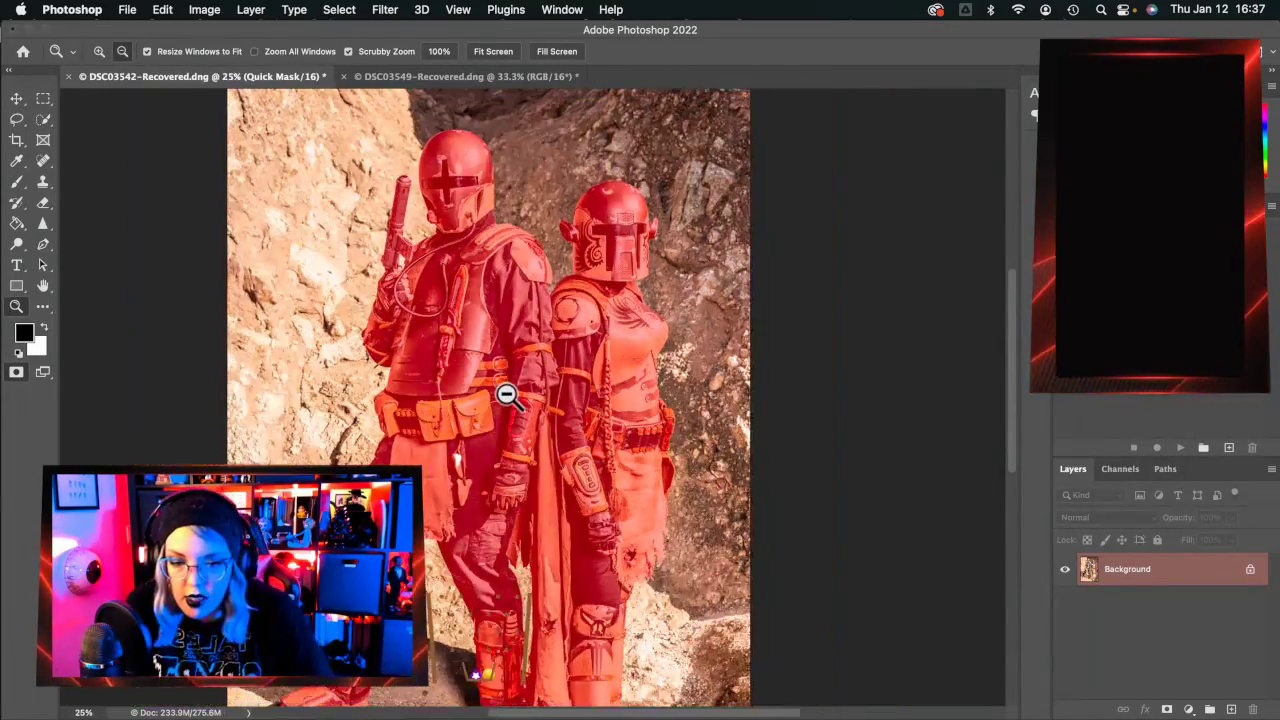
alt+click(506, 394)
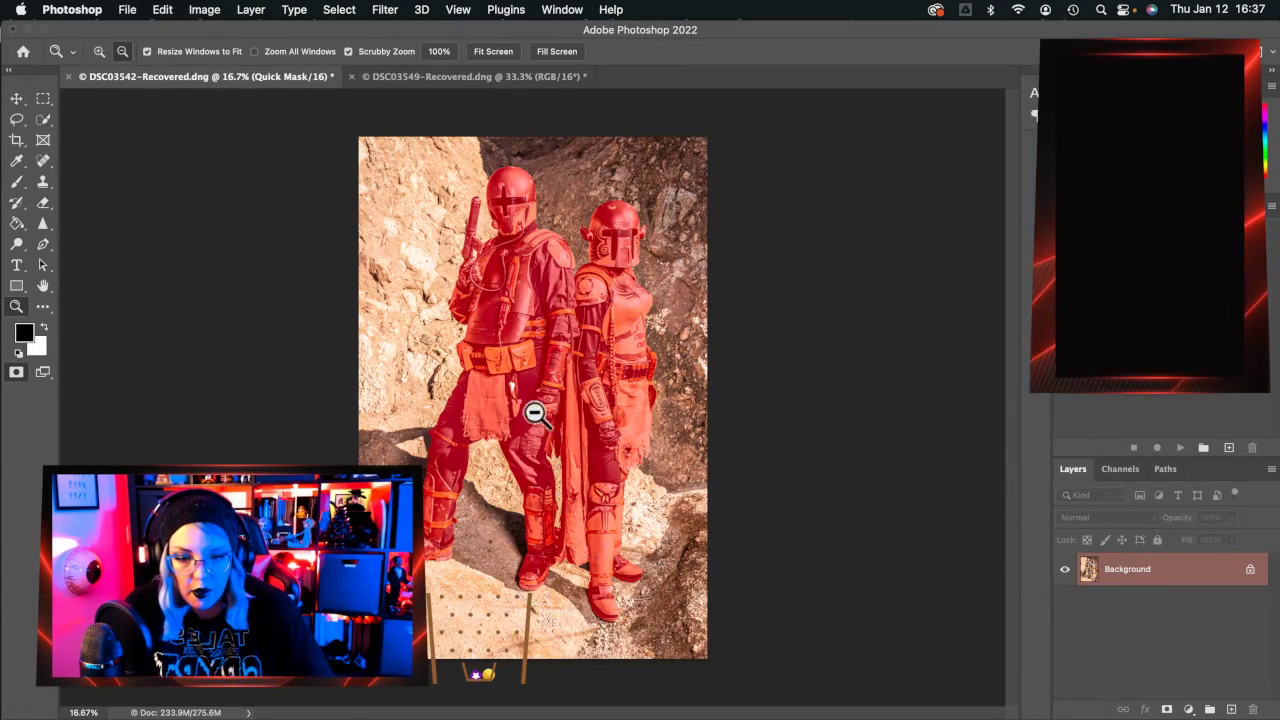
alt+click(517, 386)
click(516, 386)
click(516, 386)
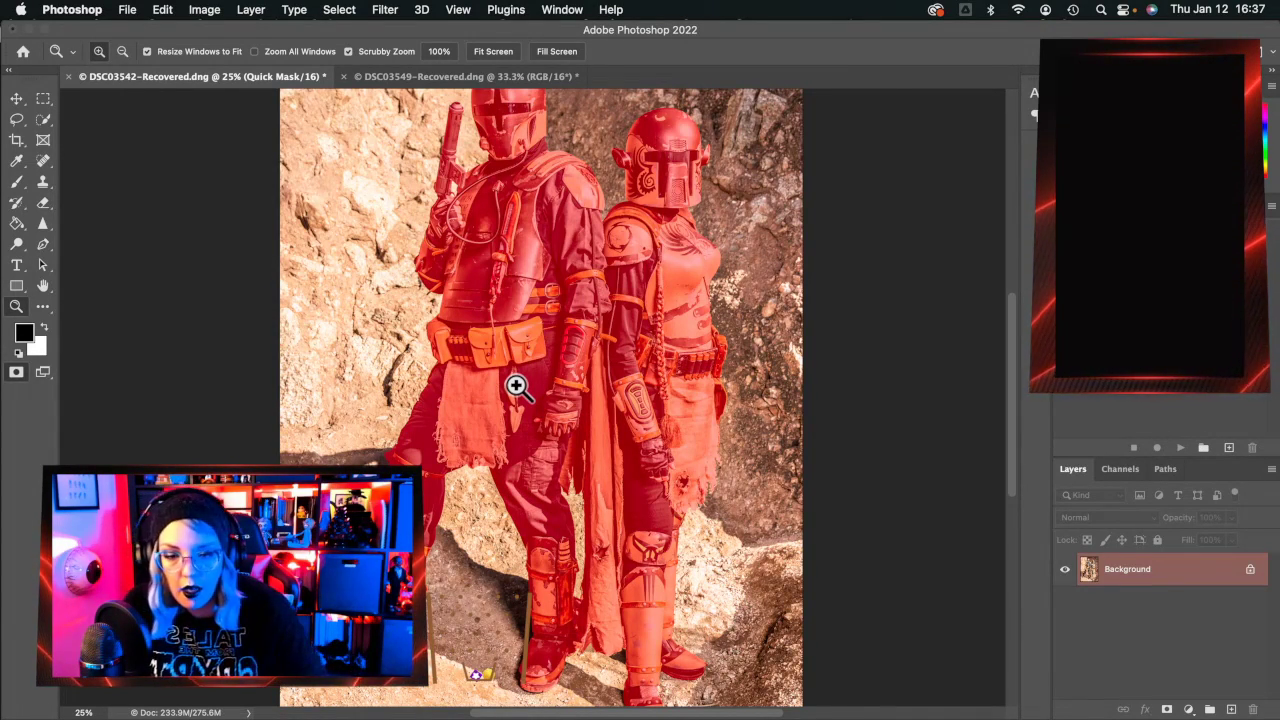
click(516, 386)
scroll(503, 490, down, 3)
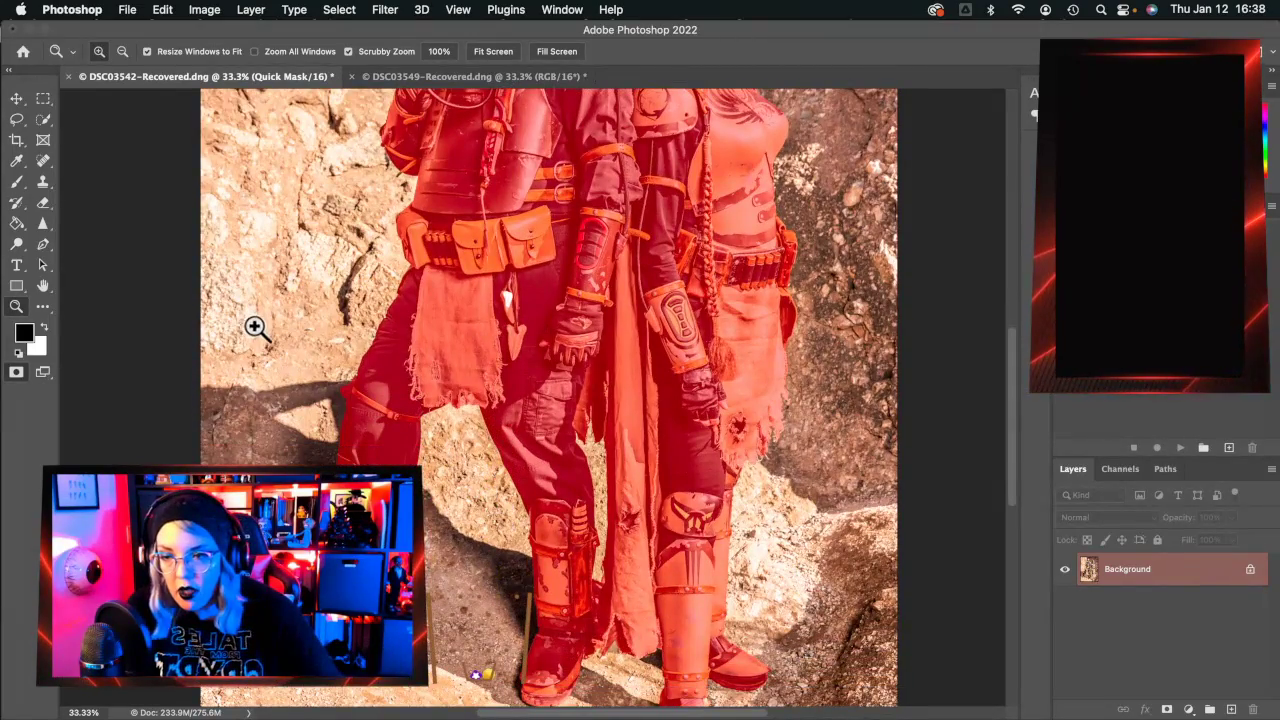
Brush mask over the uncovered spot on the pendant hanging below the belt pouches, using a 70-pixel Brush at 55% opacity.
click(527, 330)
click(16, 183)
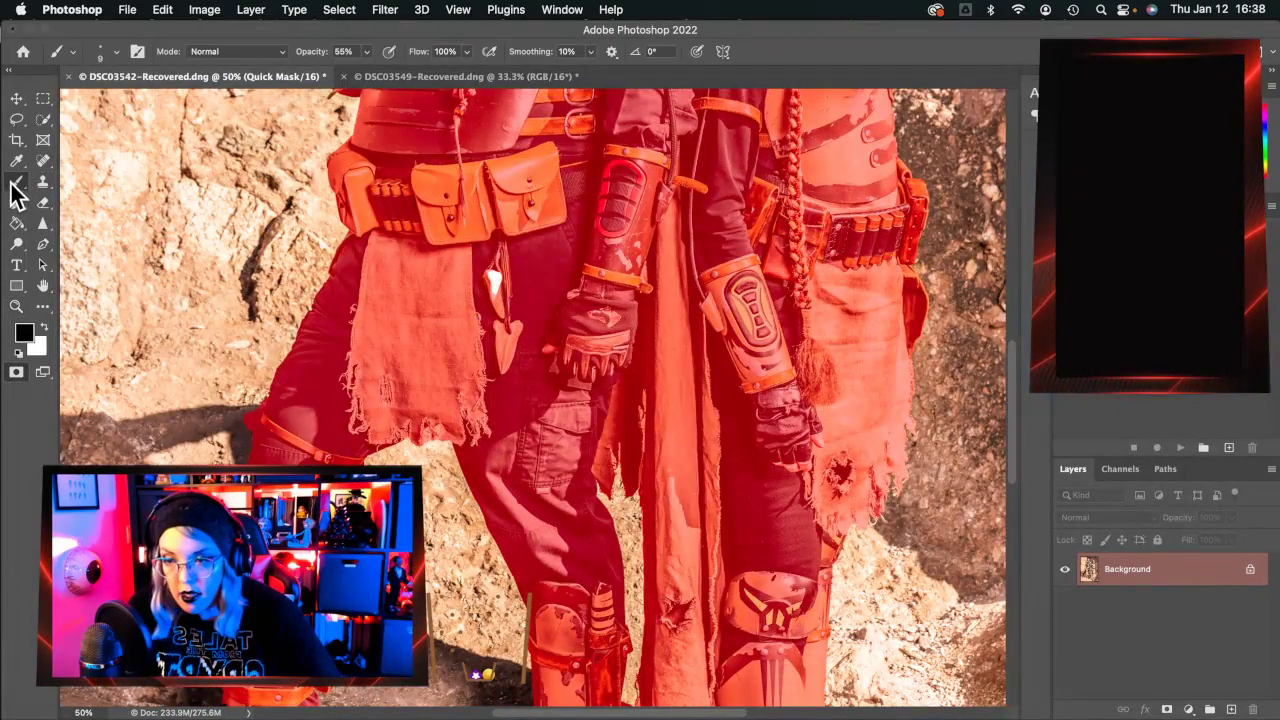
key(bracketright)
key(bracketright)
key(bracketright)
key(bracketright)
key(bracketright)
key(bracketright)
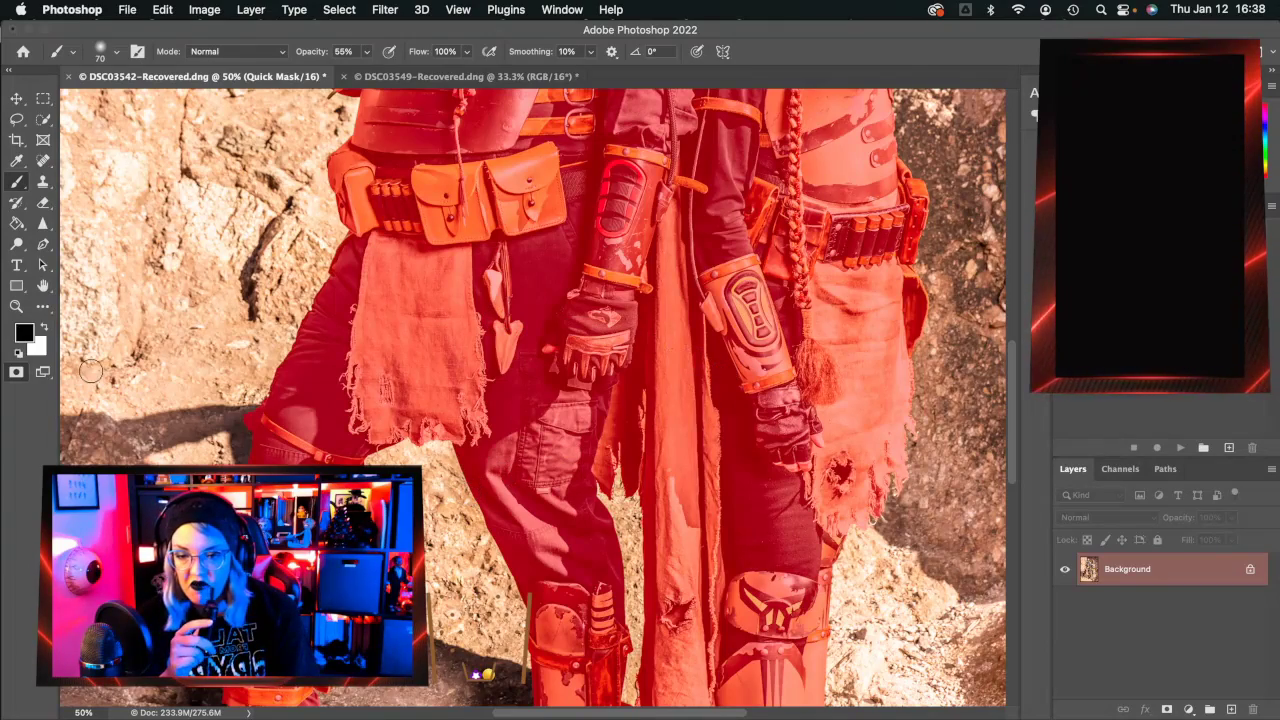
Erase the mask spill outside the cross-visored figure's bent leg near the strap, using the Eraser at 47% opacity, sized 30 and 15 pixels.
click(16, 306)
click(222, 436)
click(222, 436)
click(43, 202)
key(bracketleft)
key(bracketleft)
key(bracketleft)
key(bracketleft)
key(bracketleft)
key(bracketleft)
key(bracketleft)
key(bracketleft)
key(bracketleft)
key(bracketleft)
key(bracketleft)
key(bracketleft)
key(bracketleft)
mouse_move(330, 342)
mouse_down()
mouse_move(341, 329)
mouse_move(311, 388)
mouse_move(348, 296)
mouse_up()
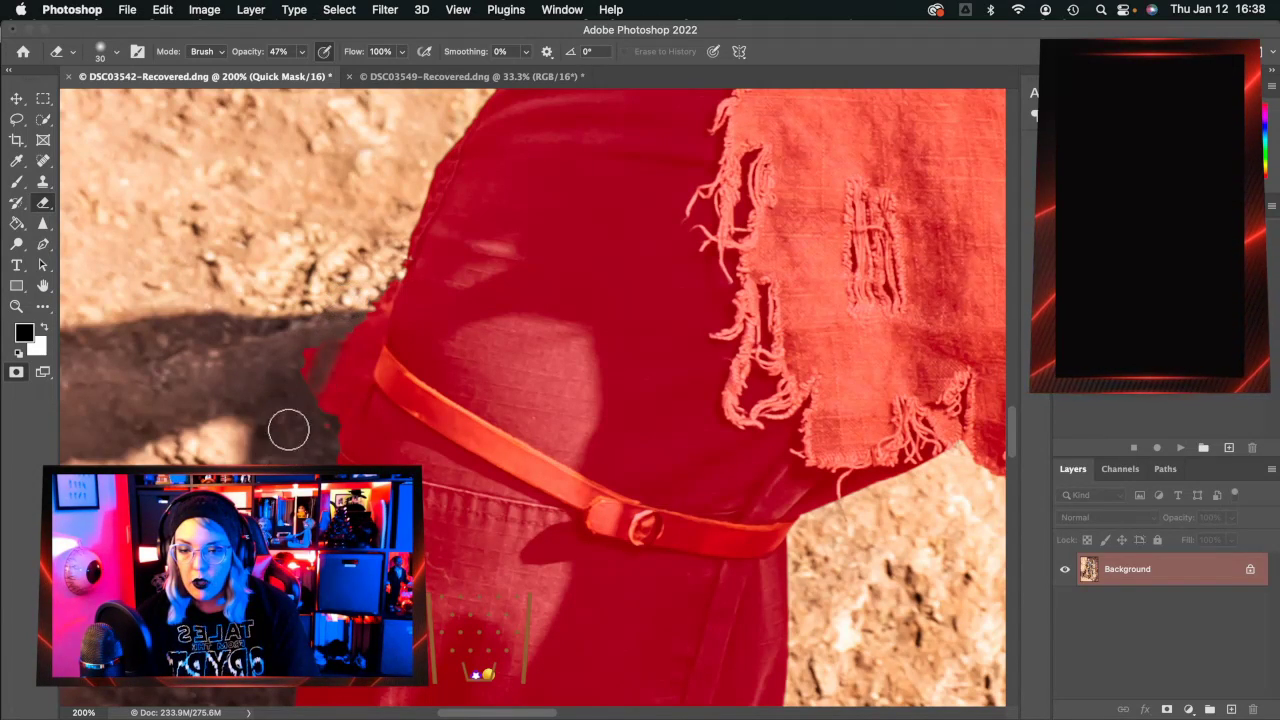
mouse_move(332, 309)
mouse_down()
mouse_move(308, 432)
mouse_move(345, 310)
mouse_move(304, 459)
mouse_up()
mouse_move(355, 318)
mouse_down()
mouse_move(318, 430)
mouse_move(360, 305)
mouse_move(307, 459)
mouse_move(325, 338)
mouse_move(295, 389)
mouse_move(327, 303)
mouse_move(307, 428)
mouse_up()
drag(345, 360, 328, 434)
key(bracketleft)
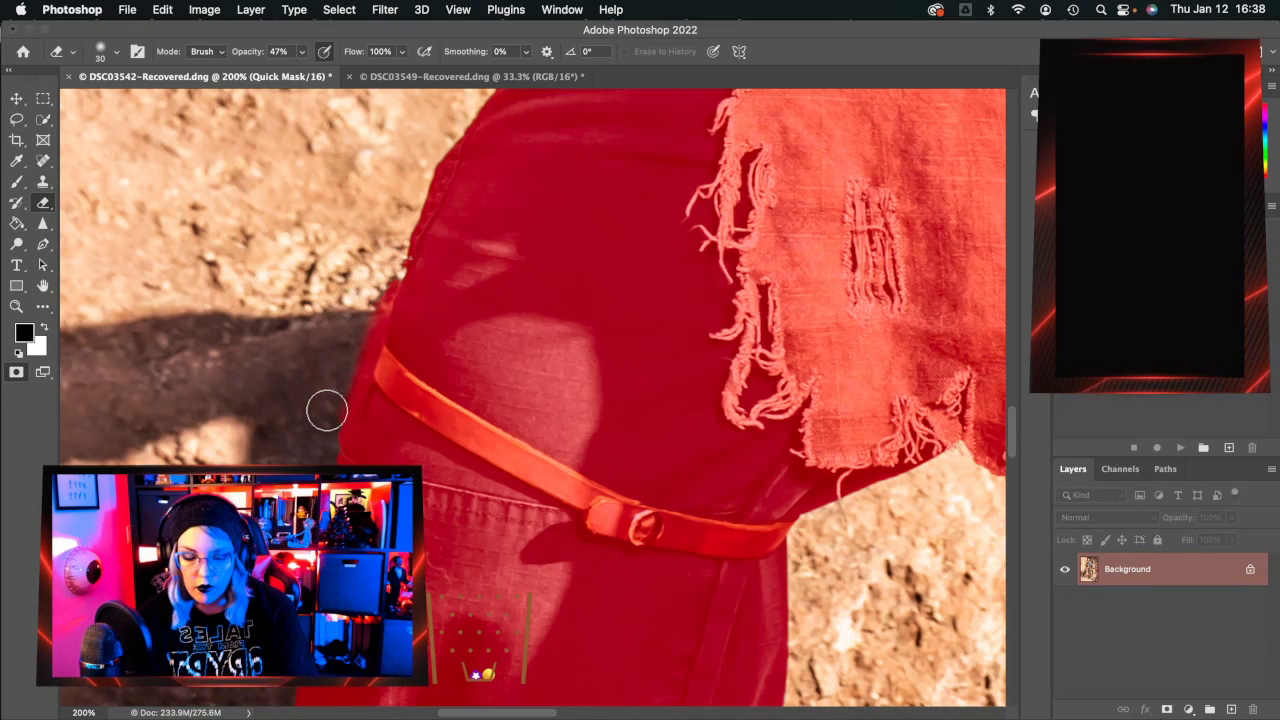
key(bracketleft)
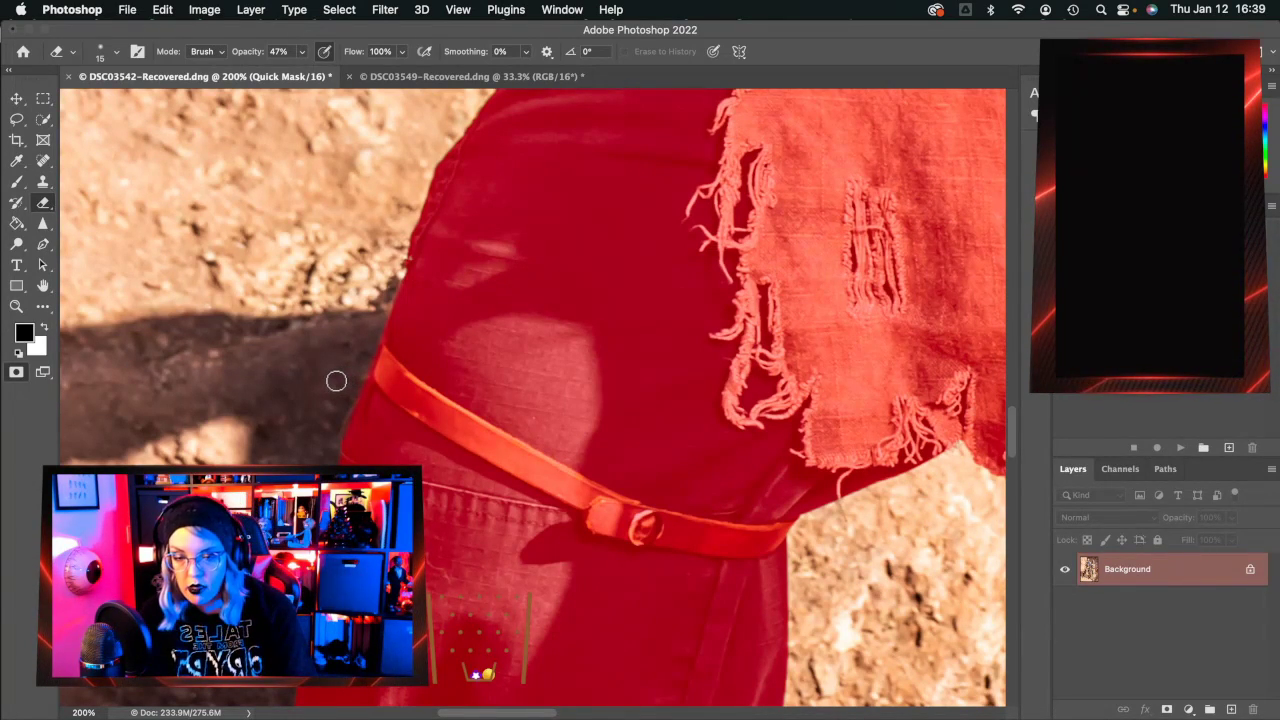
Swap the foreground colour to white and touch up the mask along the leg's outer edge down to the shin guard.
key(x)
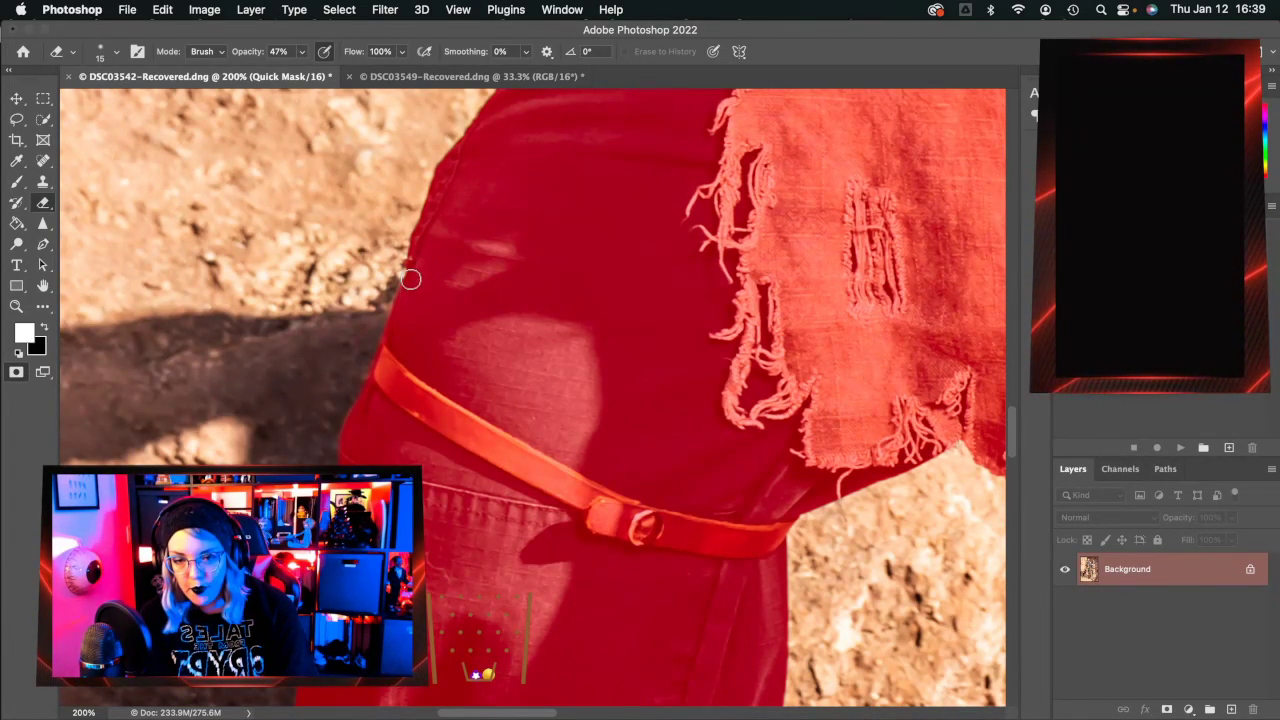
scroll(428, 431, down, 5)
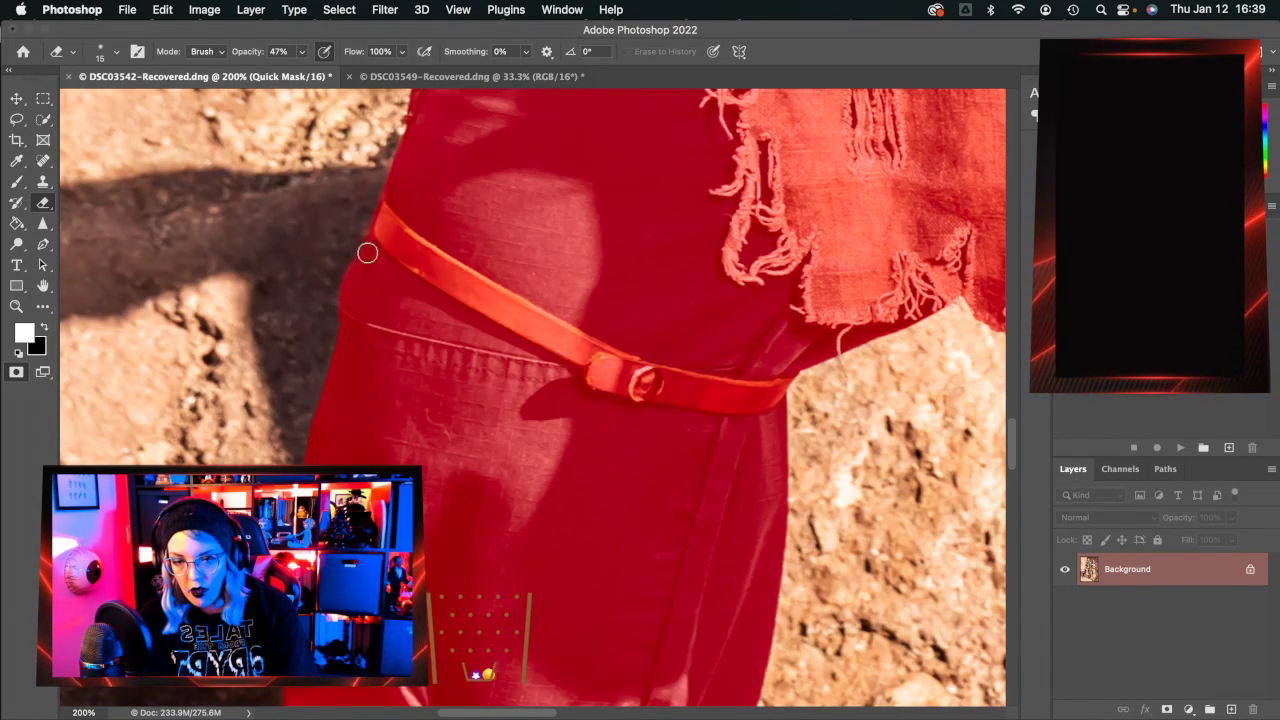
scroll(320, 441, down, 2)
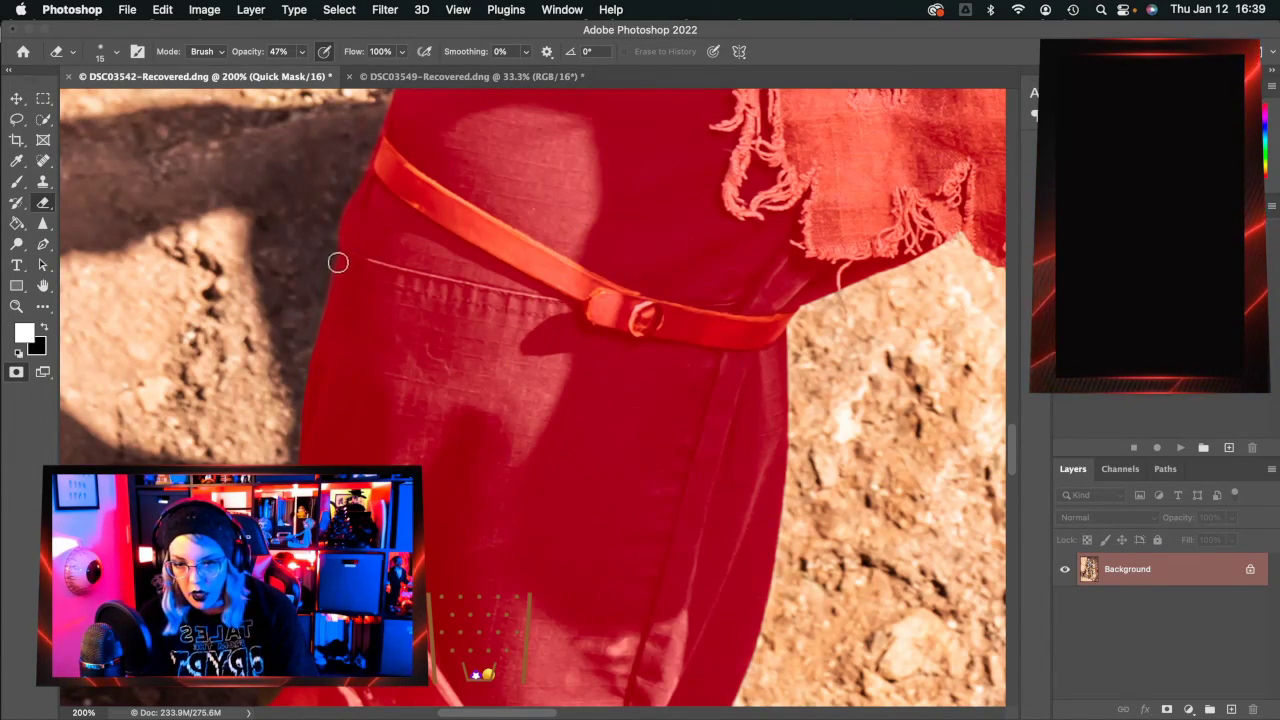
key(super+z)
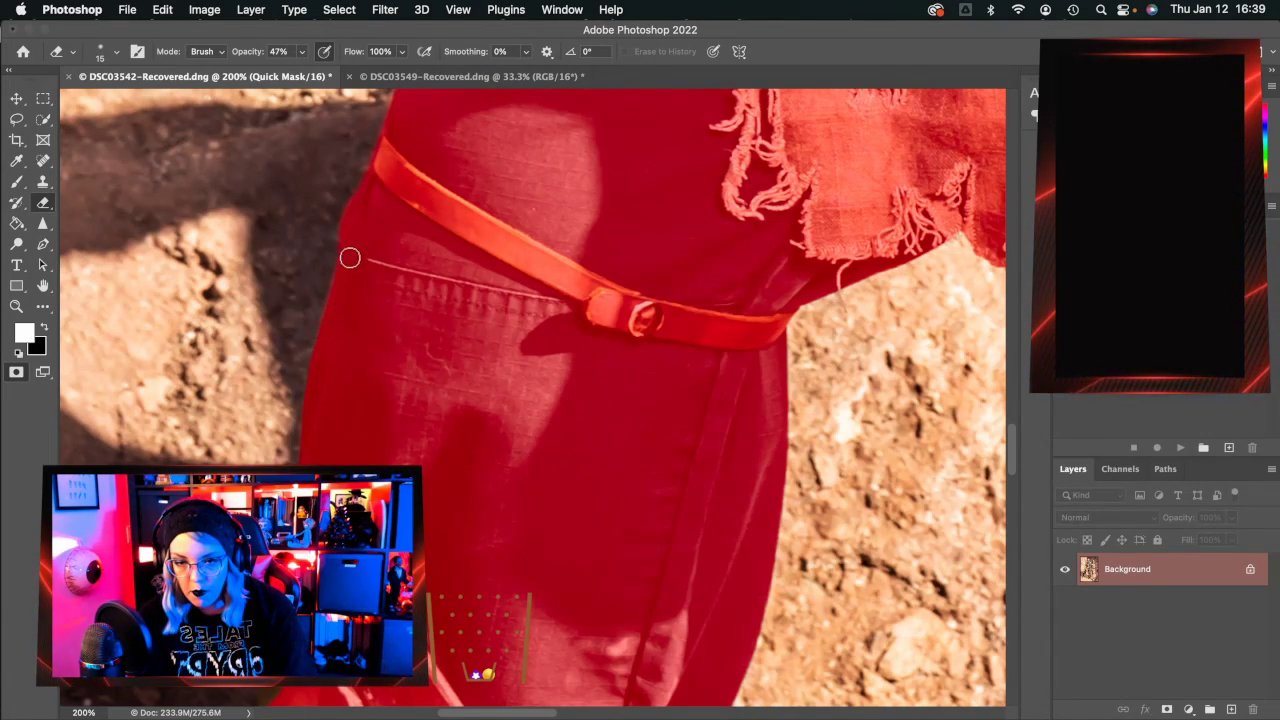
scroll(443, 474, down, 4)
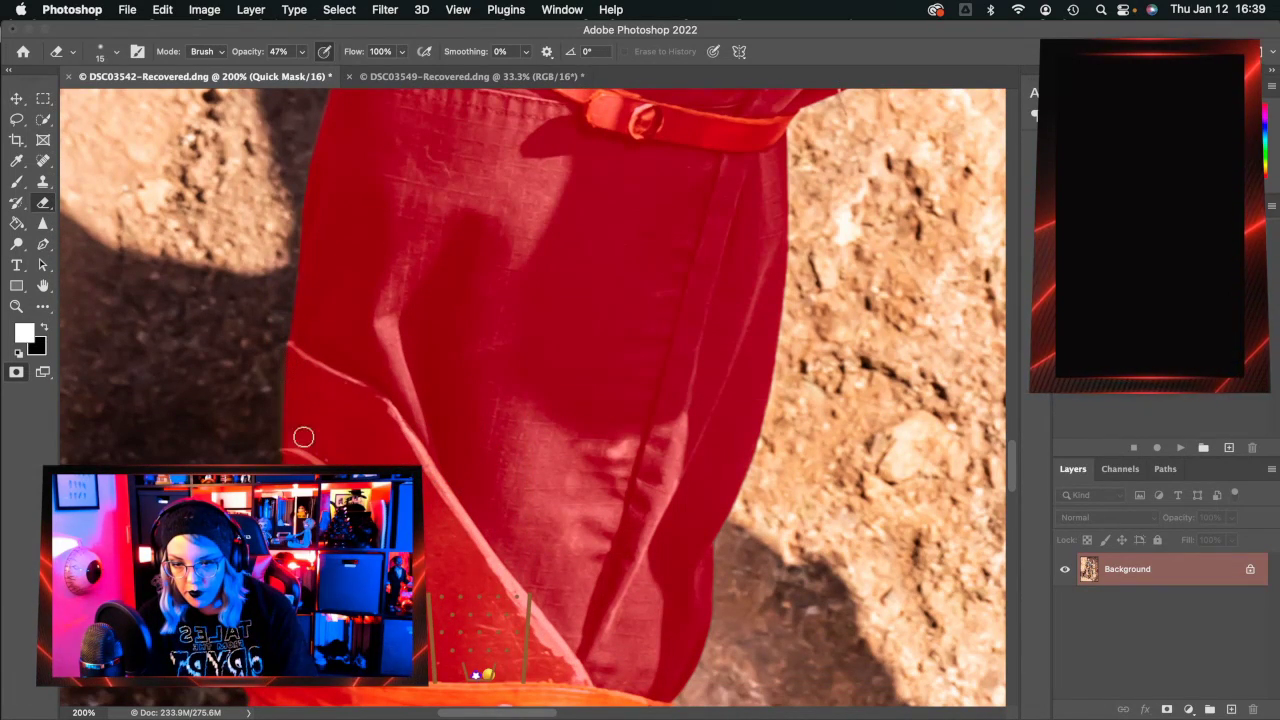
scroll(292, 458, down, 3)
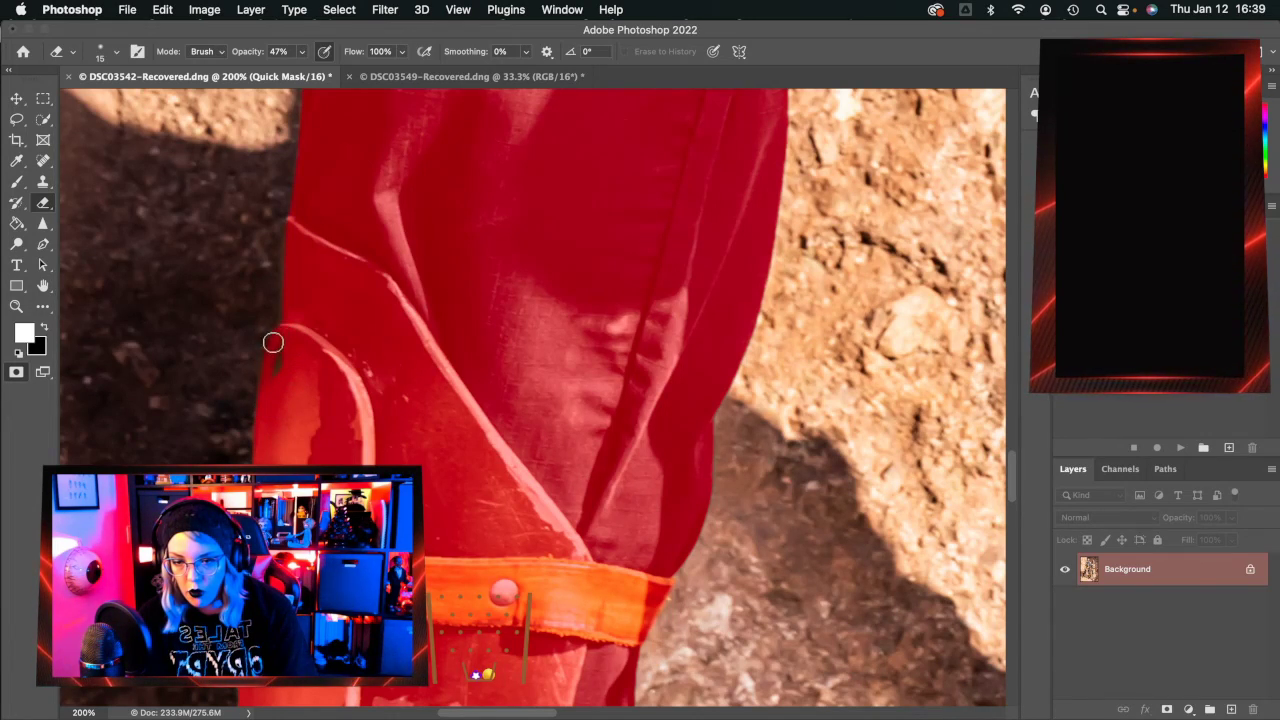
drag(286, 331, 274, 361)
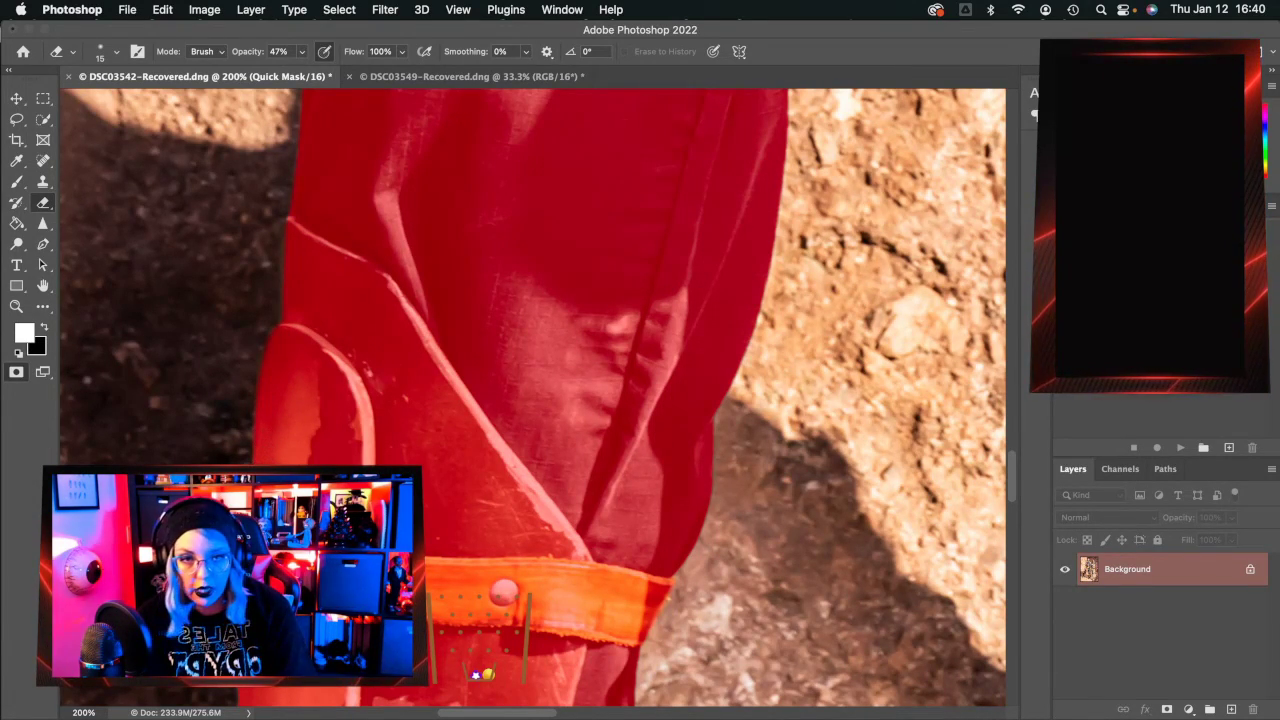
Examine the mask edges around the lower leg straps, the boot and the frayed cape beside the second figure's shin guard.
scroll(540, 498, down, 4)
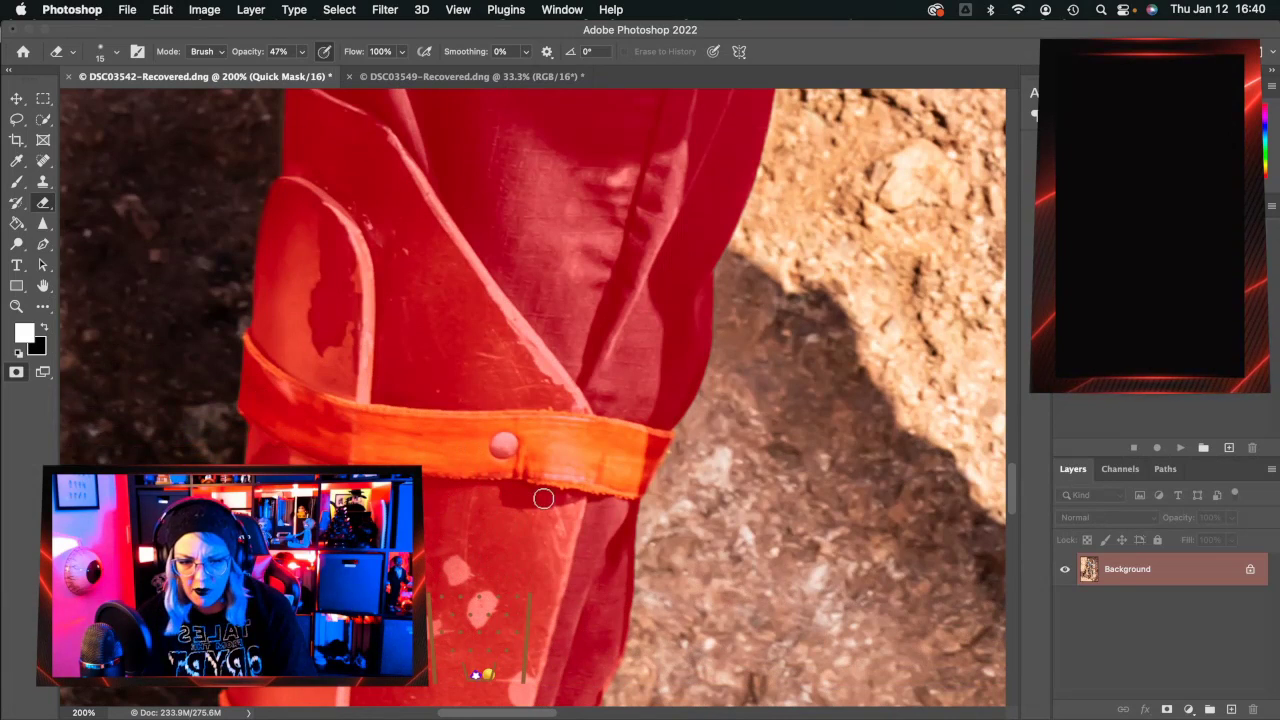
scroll(540, 498, down, 5)
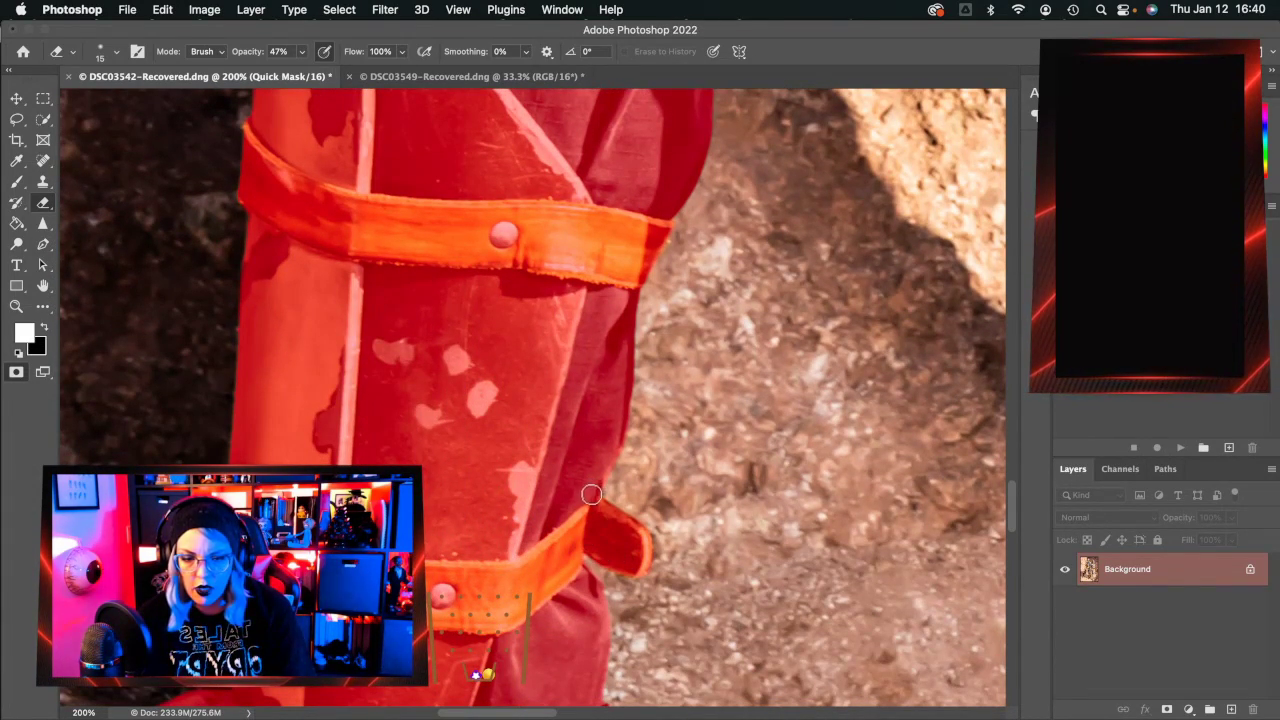
scroll(591, 492, down, 4)
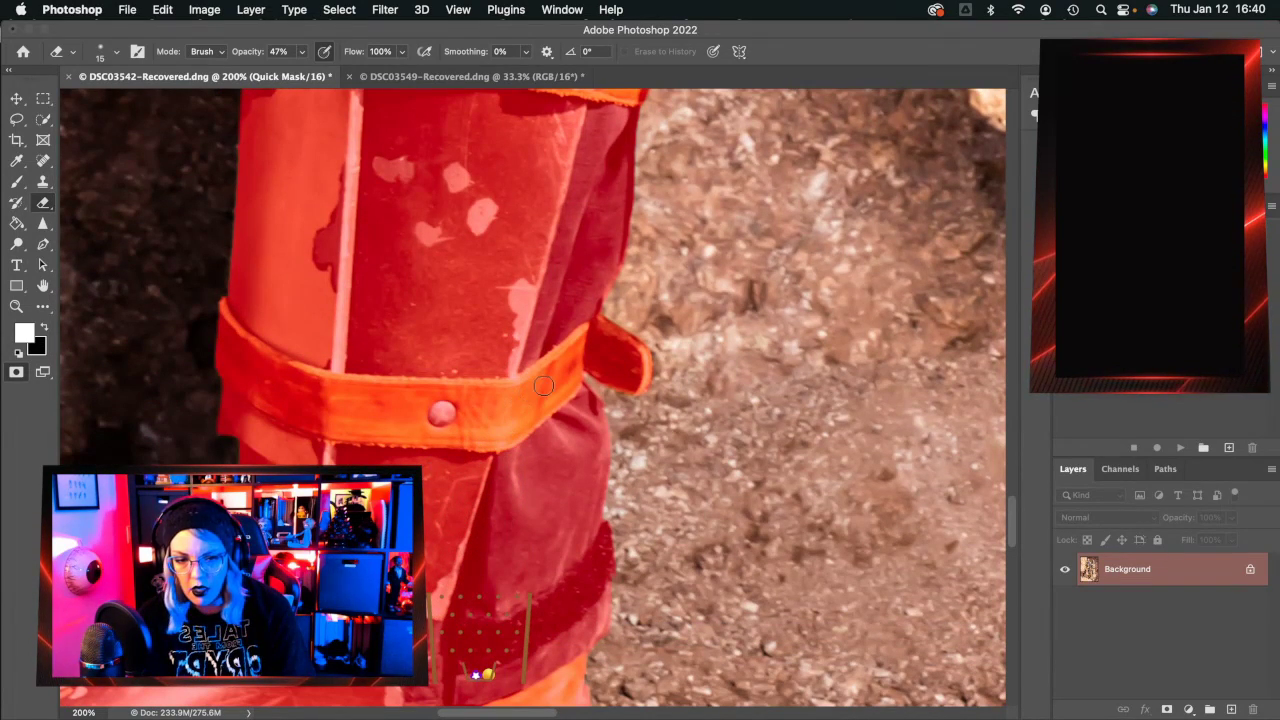
scroll(591, 611, down, 6)
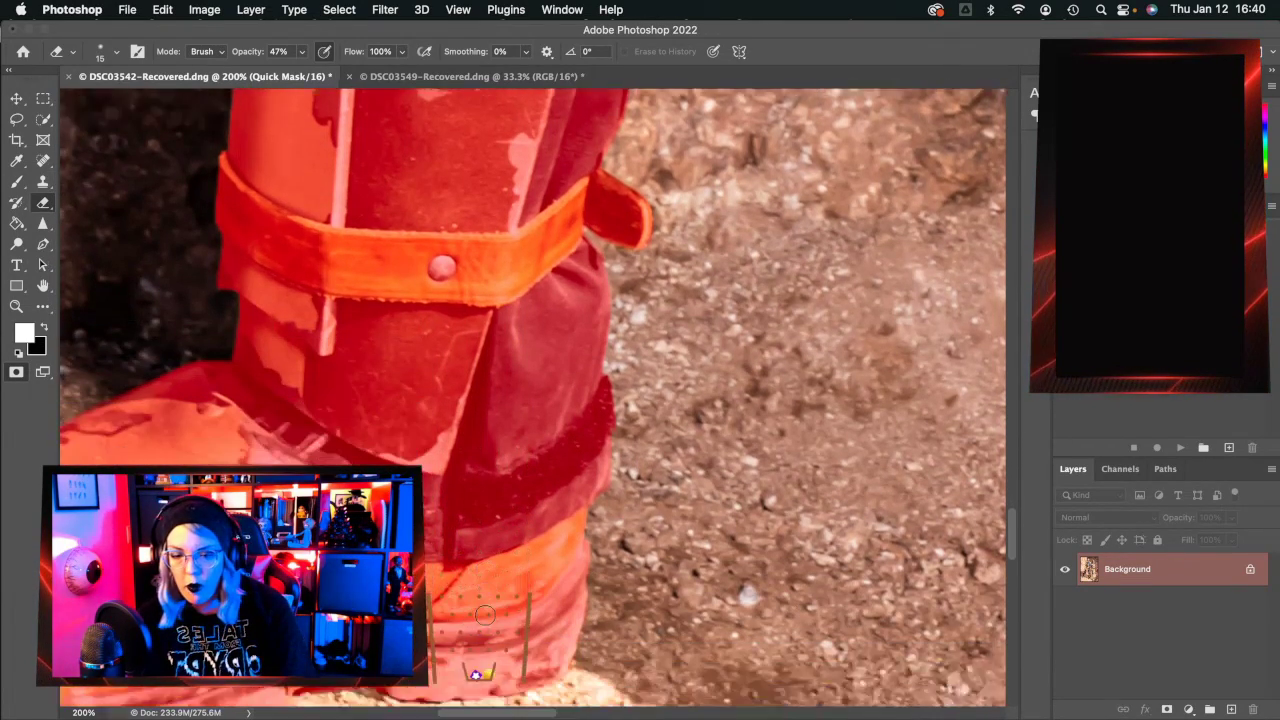
scroll(591, 611, left, 2)
scroll(600, 622, left, 5)
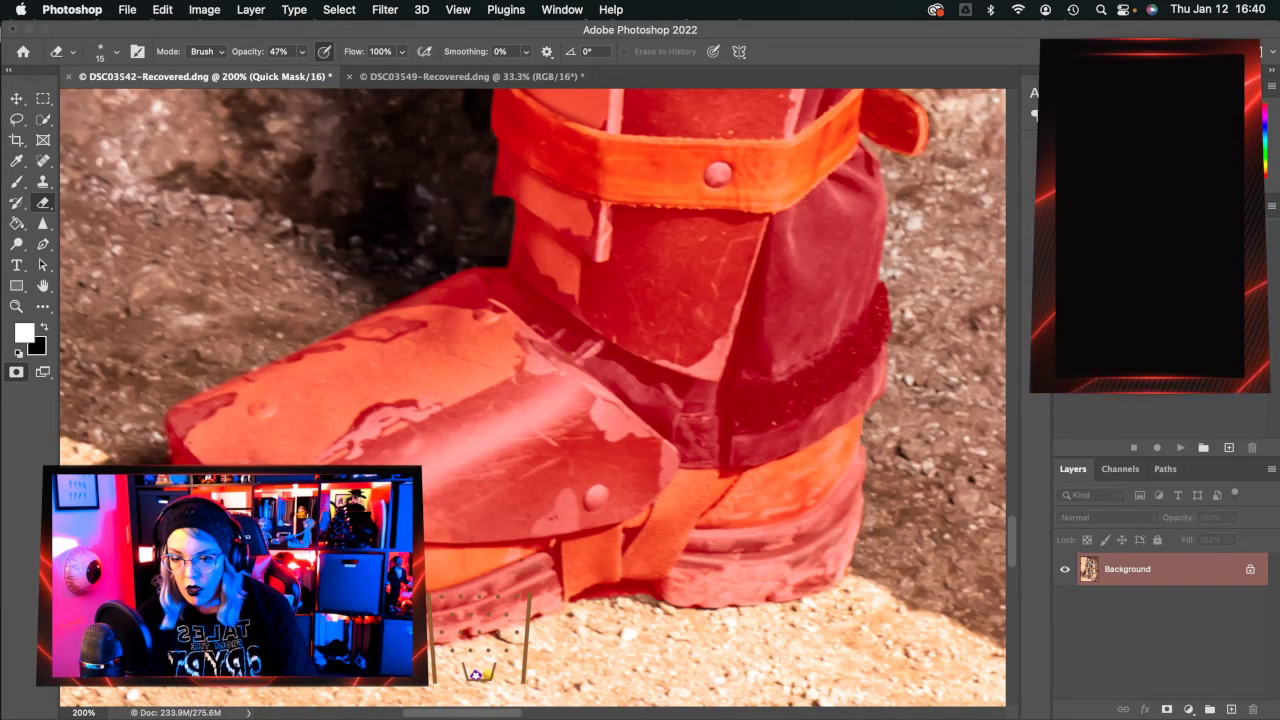
scroll(669, 505, right, 20)
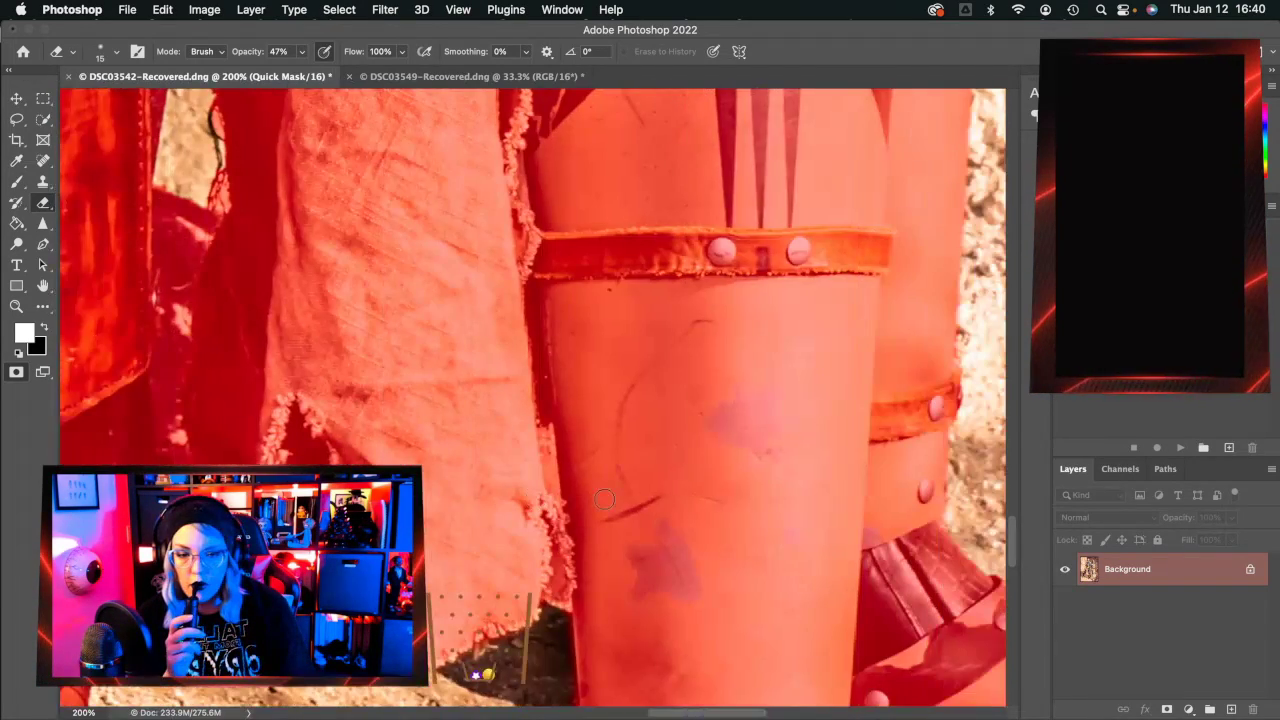
scroll(605, 499, down, 2)
scroll(605, 499, left, 12)
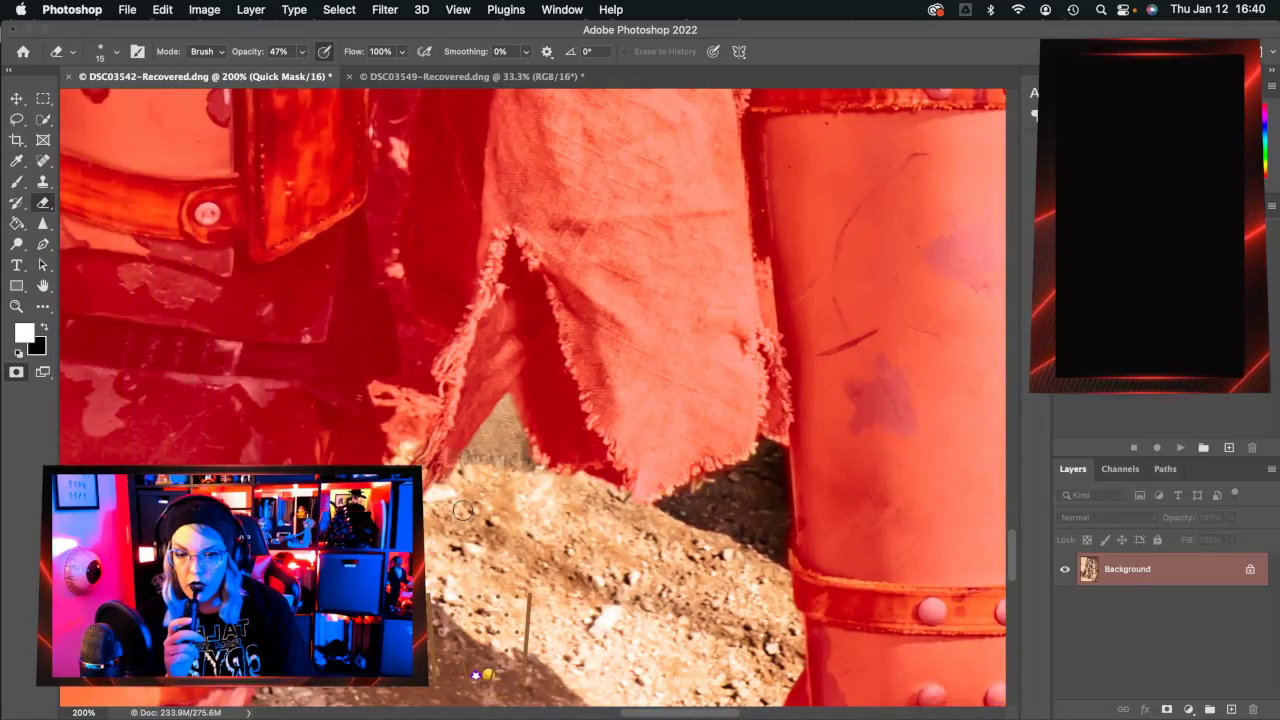
Inspect the mask edges from the frayed cape hem down the strapped shin guard to the front boot.
scroll(462, 510, left, 10)
scroll(462, 510, down, 4)
scroll(462, 510, down, 5)
scroll(462, 520, right, 12)
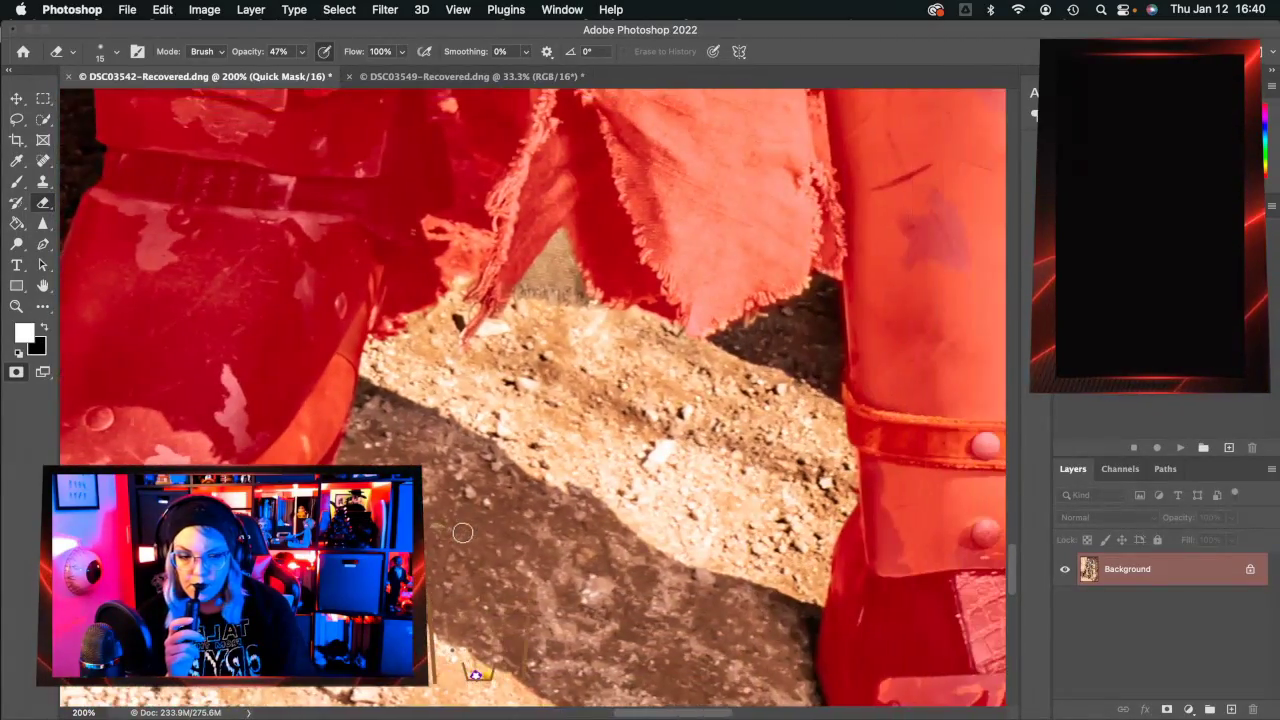
scroll(462, 533, right, 12)
scroll(462, 533, down, 5)
scroll(595, 198, up, 10)
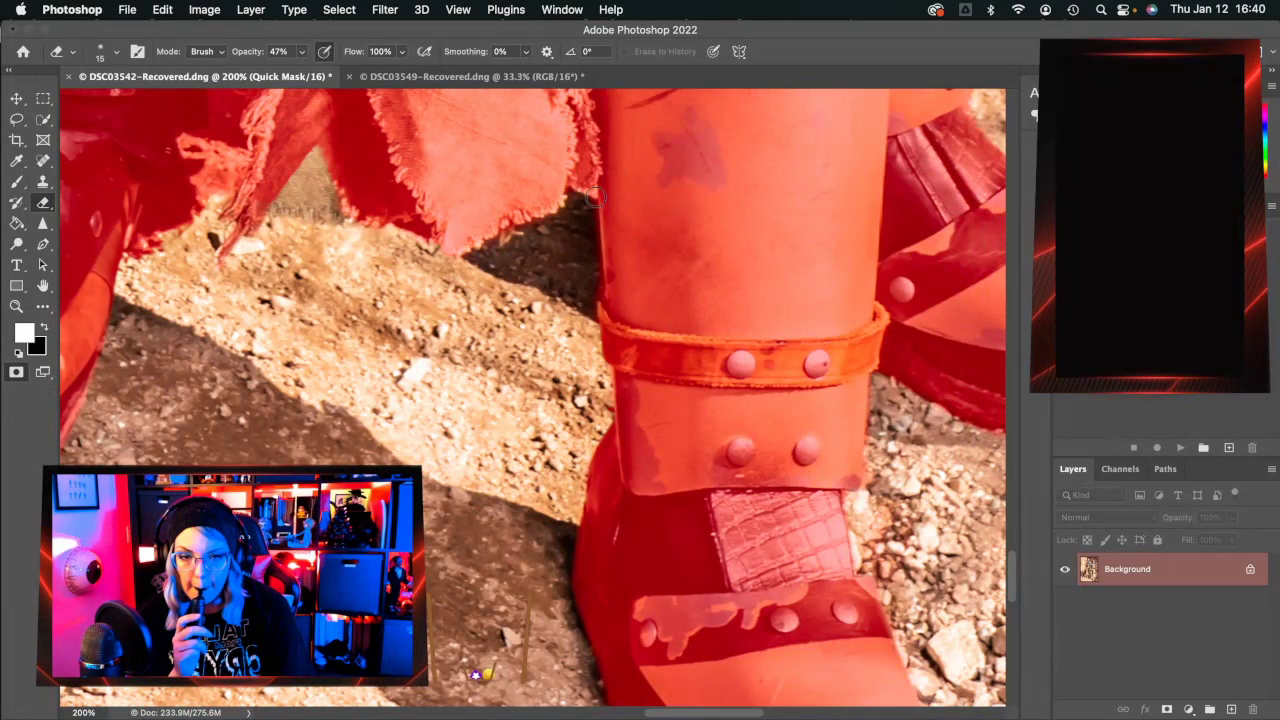
scroll(686, 371, down, 5)
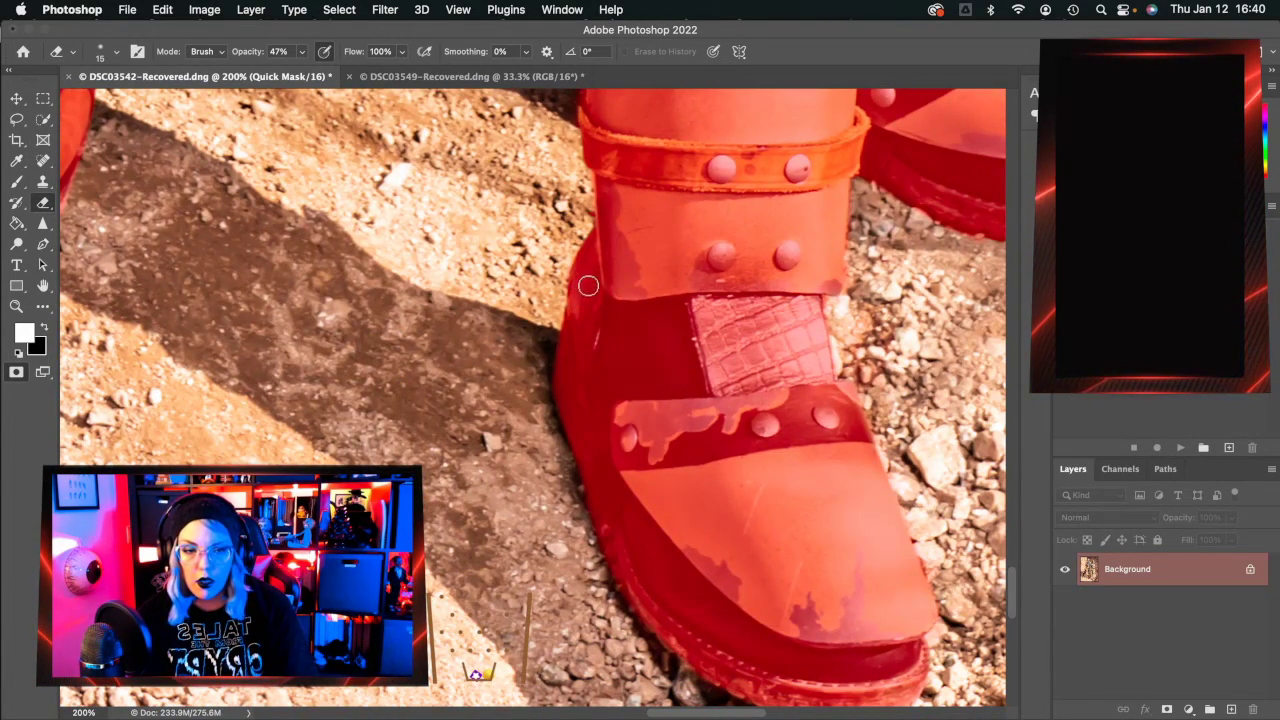
Refine the mask along the front boot's sole, toe and side with the 15-pixel Eraser at 47% opacity, alternating black and white.
scroll(858, 407, down, 4)
scroll(858, 407, right, 2)
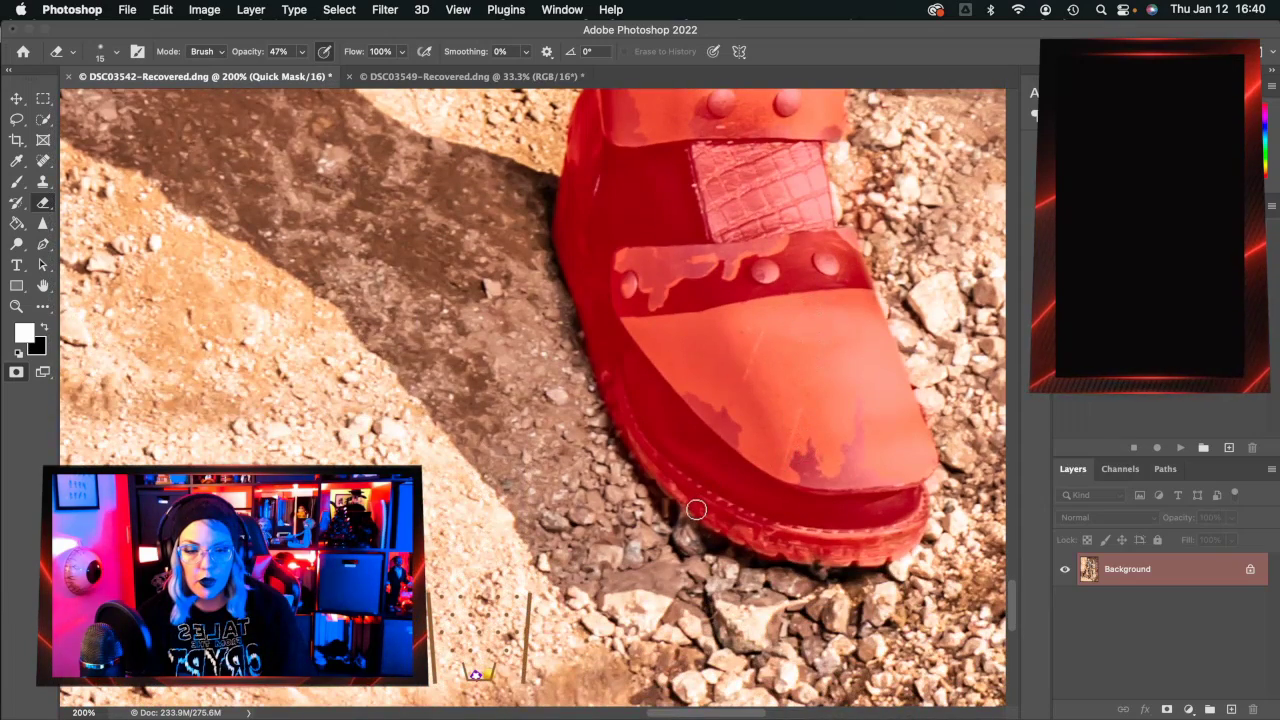
scroll(695, 509, right, 1)
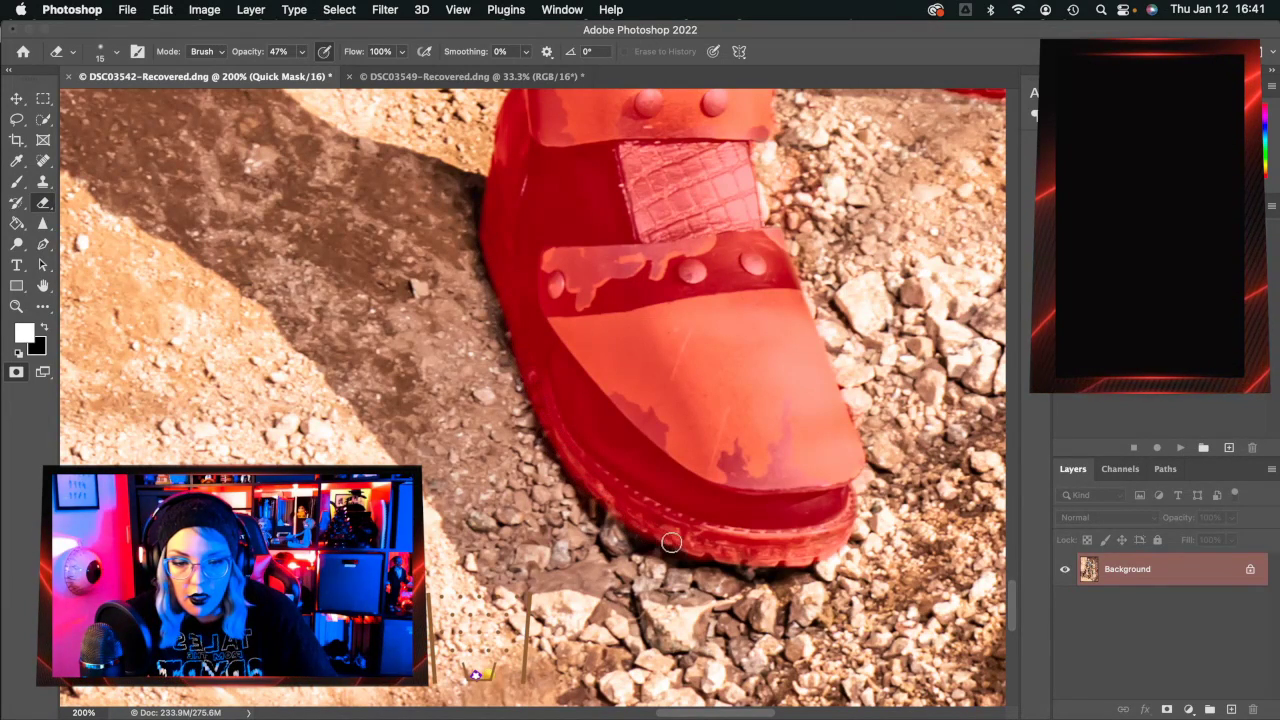
scroll(778, 530, right, 3)
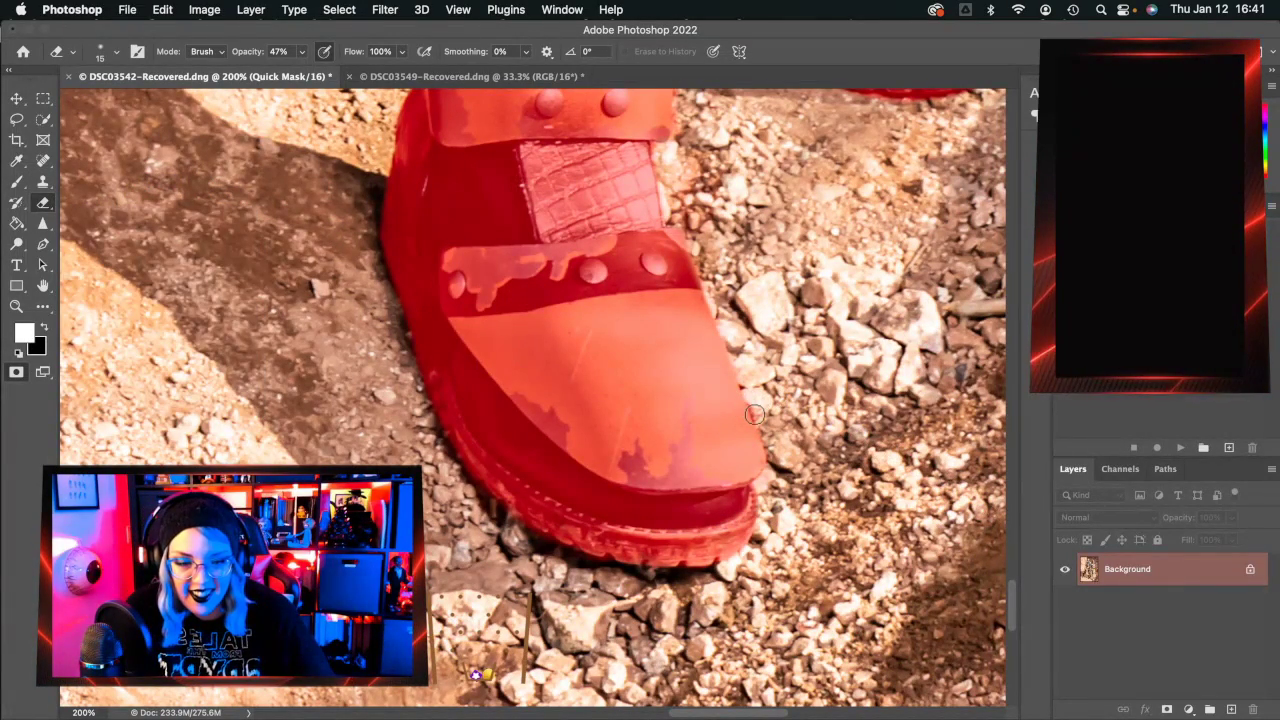
key(x)
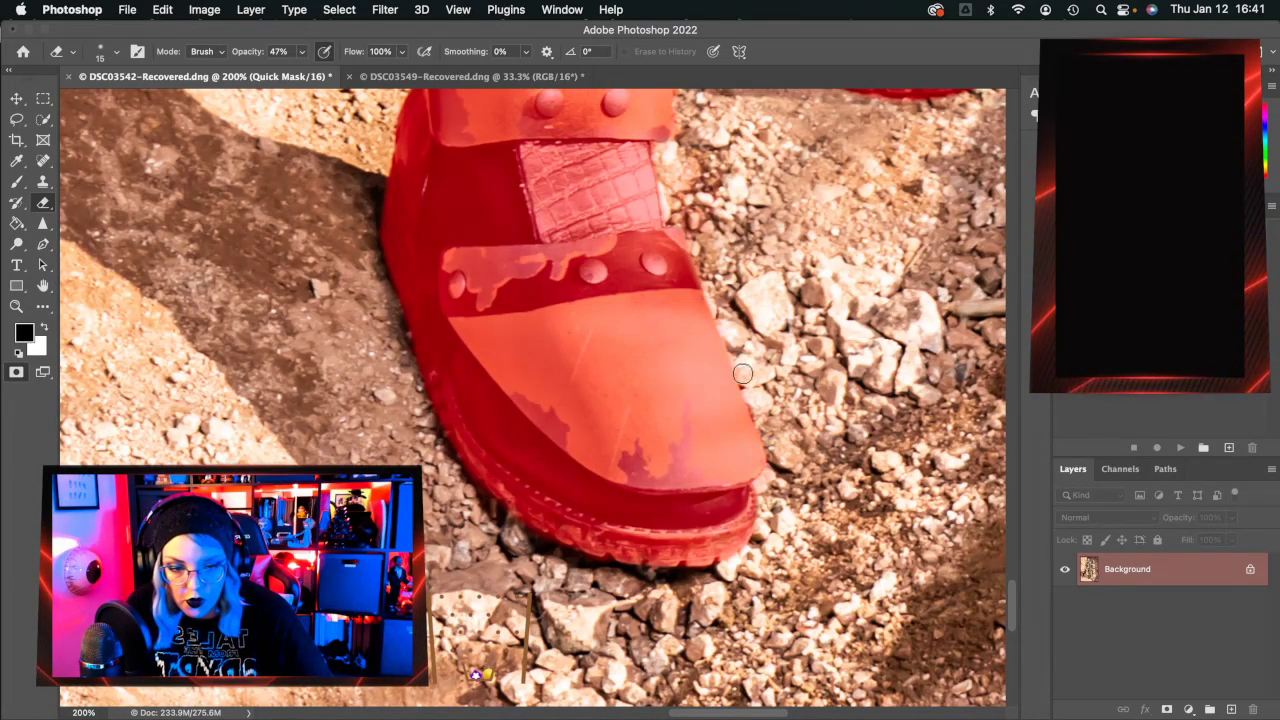
scroll(755, 403, left, 3)
scroll(755, 403, up, 2)
scroll(755, 403, right, 1)
scroll(755, 403, right, 2)
key(x)
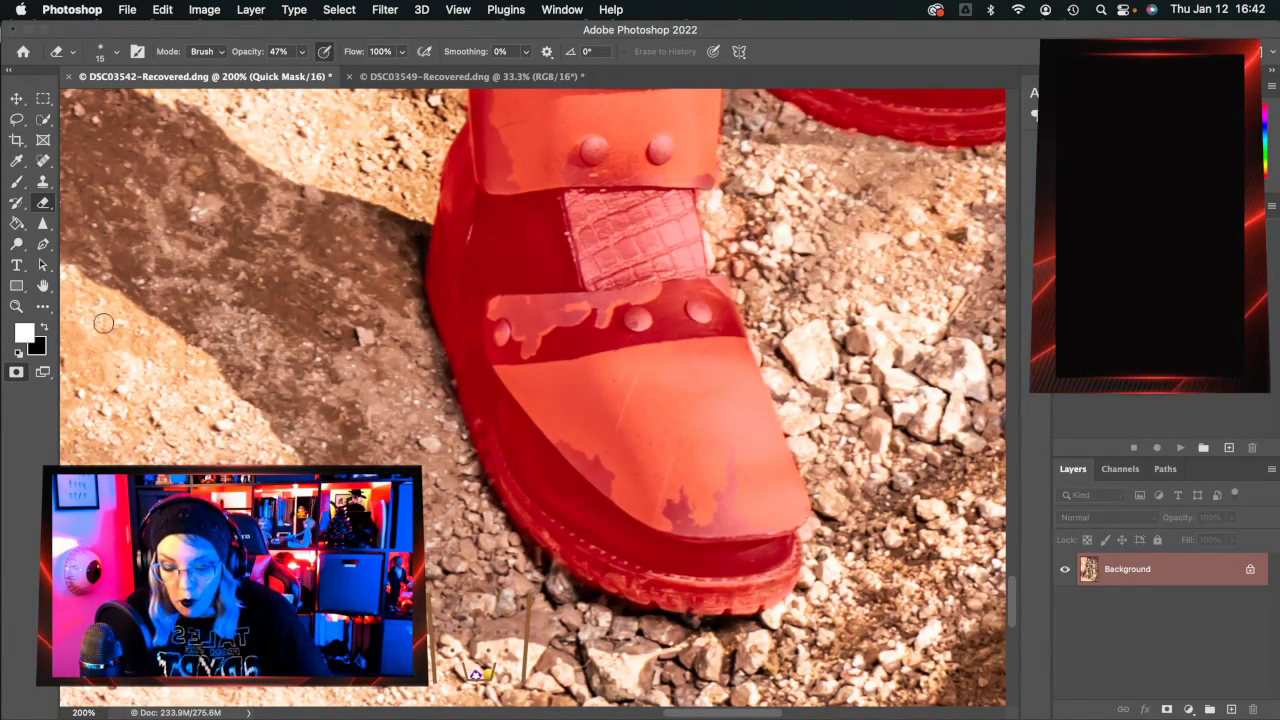
Touch up the mask behind the front boot's ankle and heel using a 20-pixel Brush at 55% opacity, alternating white and black.
click(16, 181)
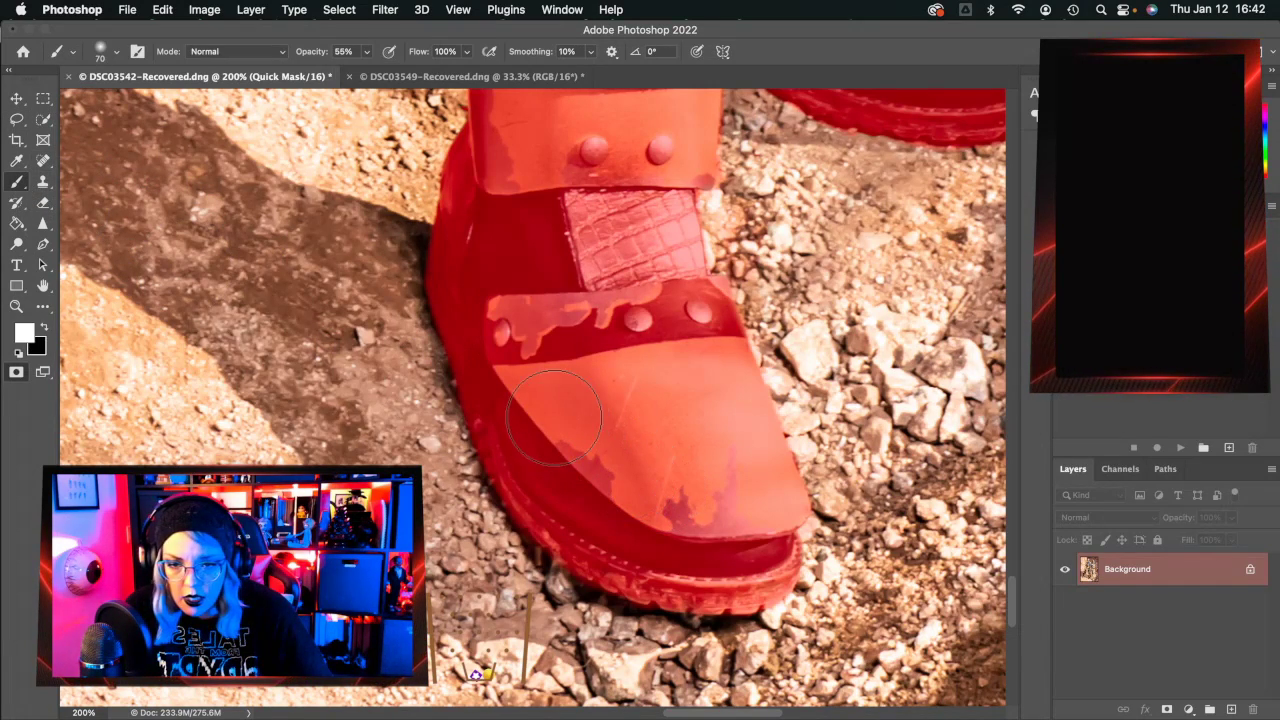
scroll(648, 483, up, 5)
key(bracketleft)
key(bracketleft)
key(bracketleft)
key(bracketleft)
key(bracketleft)
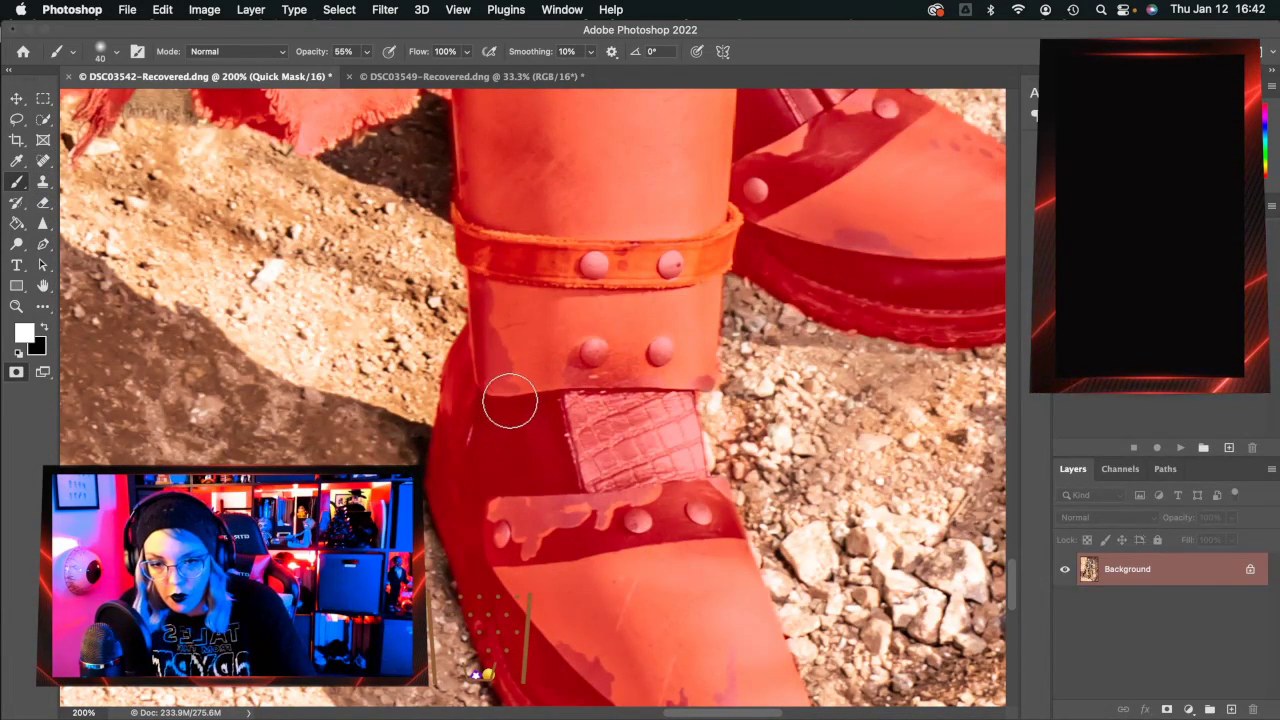
drag(468, 332, 446, 391)
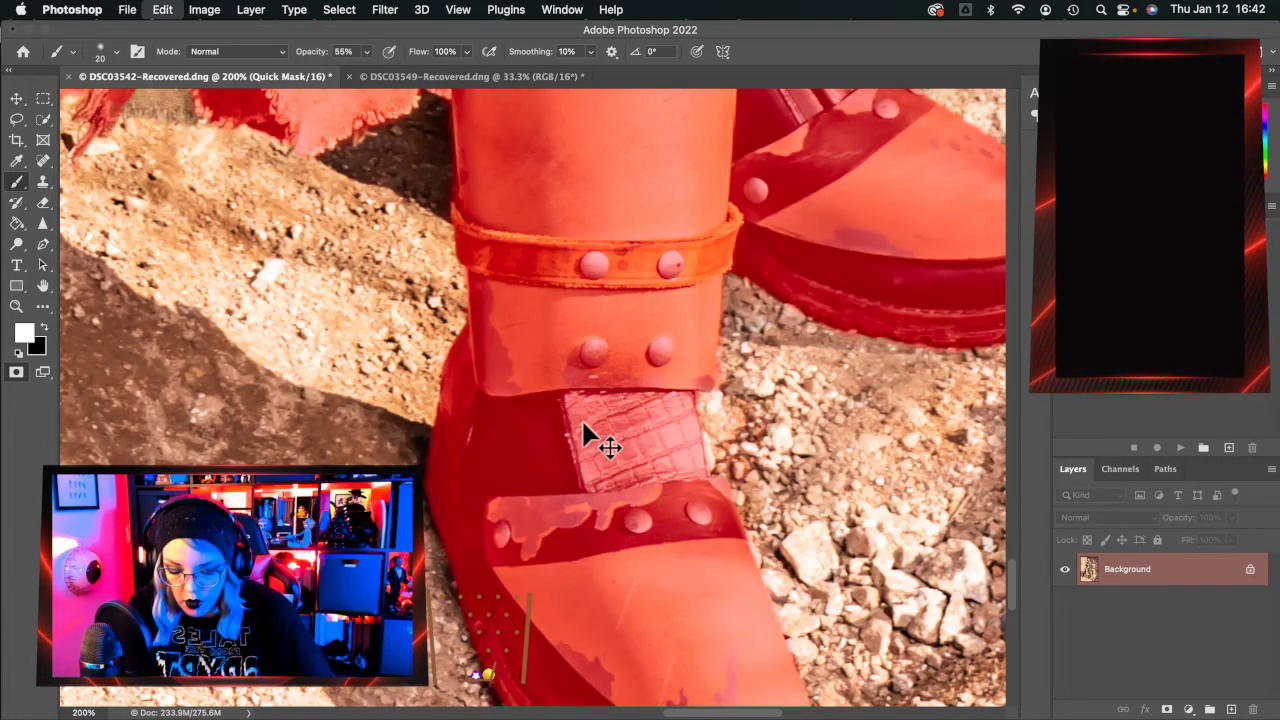
key(x)
drag(475, 349, 466, 307)
key(x)
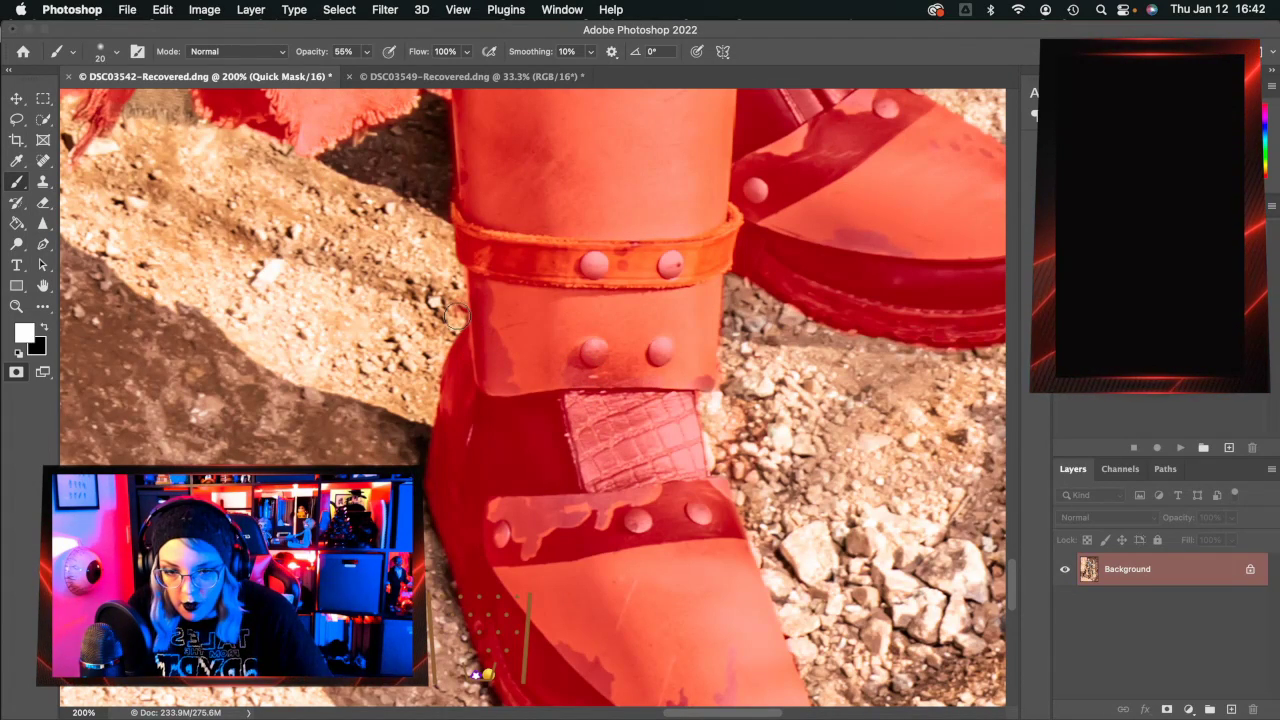
key(x)
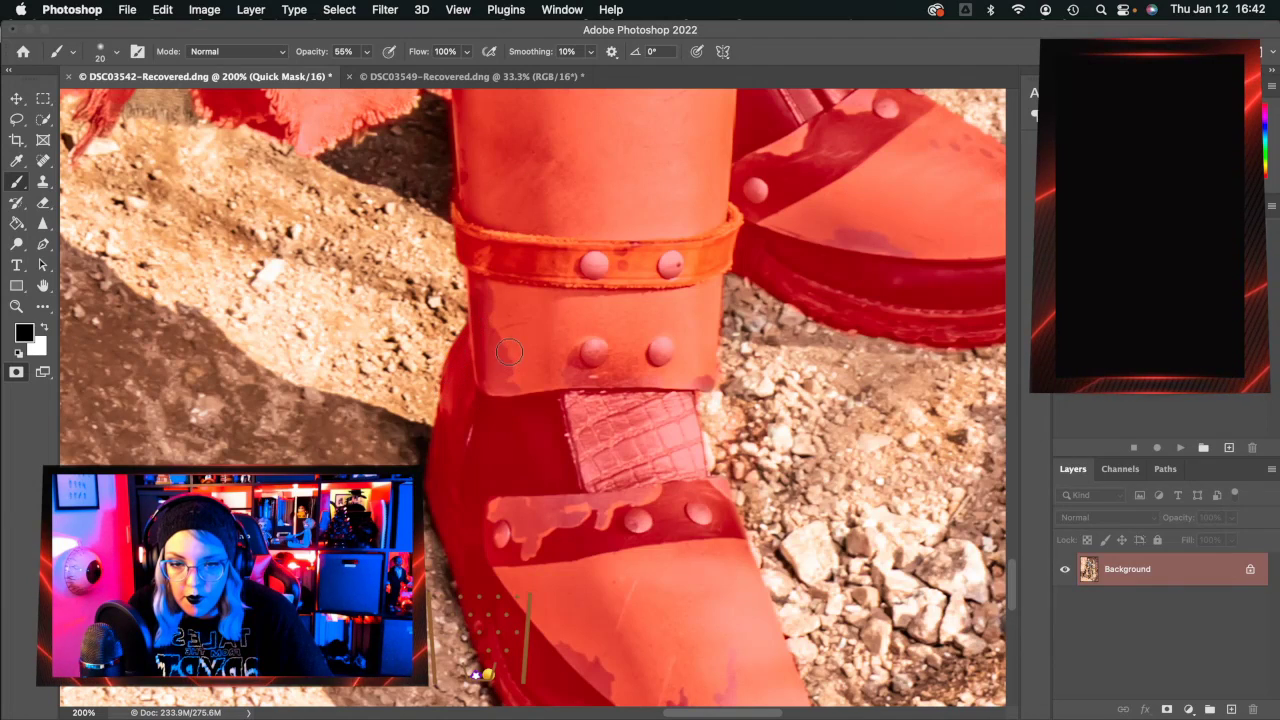
Paint mask in black over the uncovered threads on the cape's frayed edge near the gloved hand, using the 20-pixel Brush.
scroll(497, 412, up, 5)
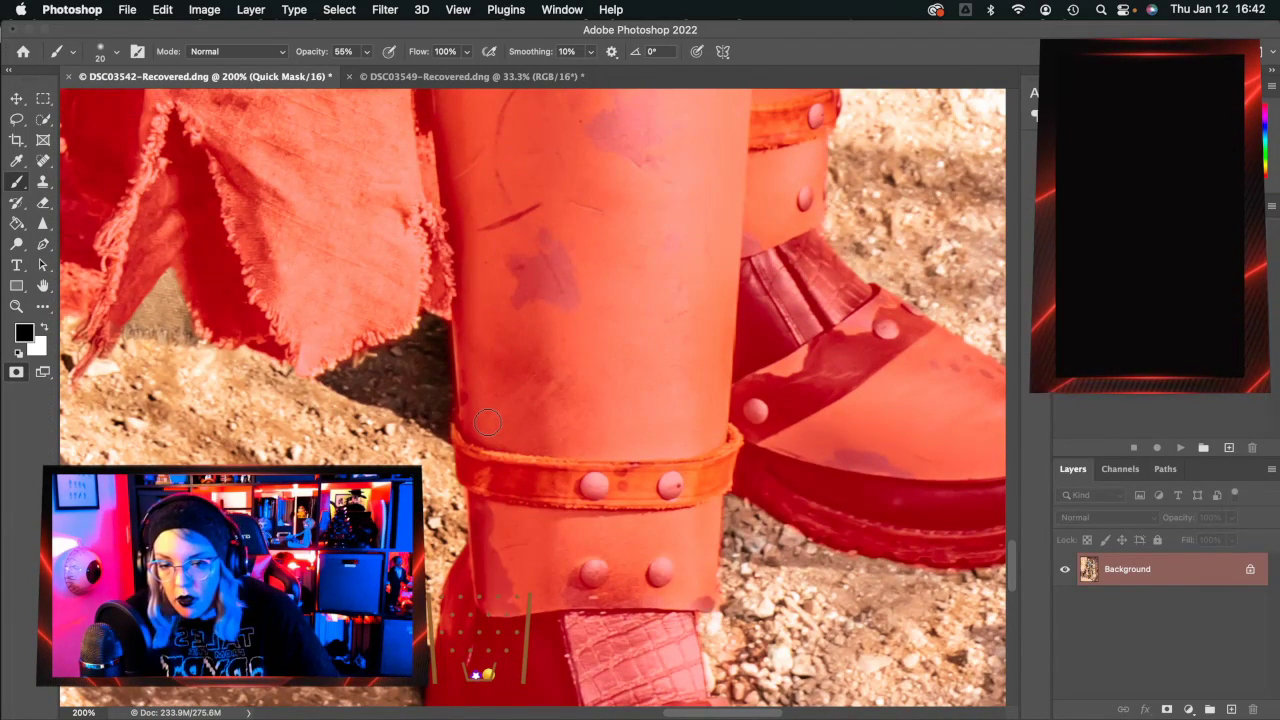
scroll(491, 424, right, 4)
scroll(491, 424, up, 4)
scroll(490, 424, up, 10)
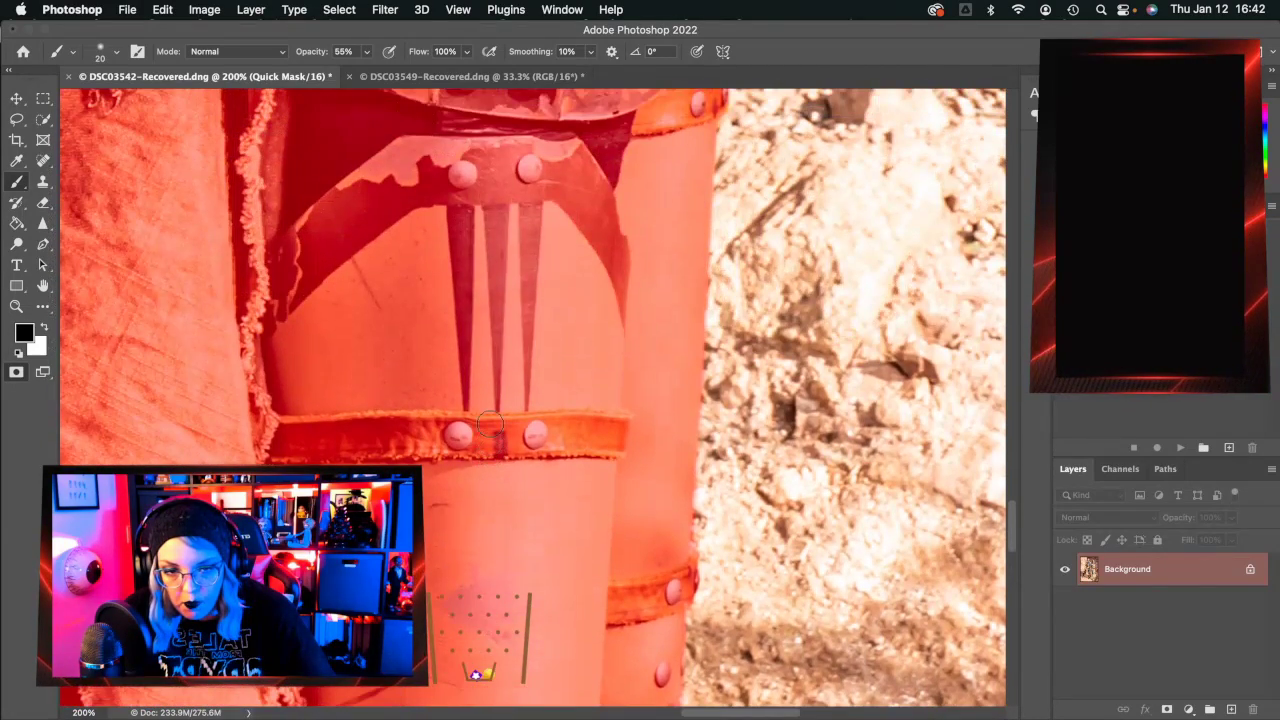
scroll(490, 424, up, 3)
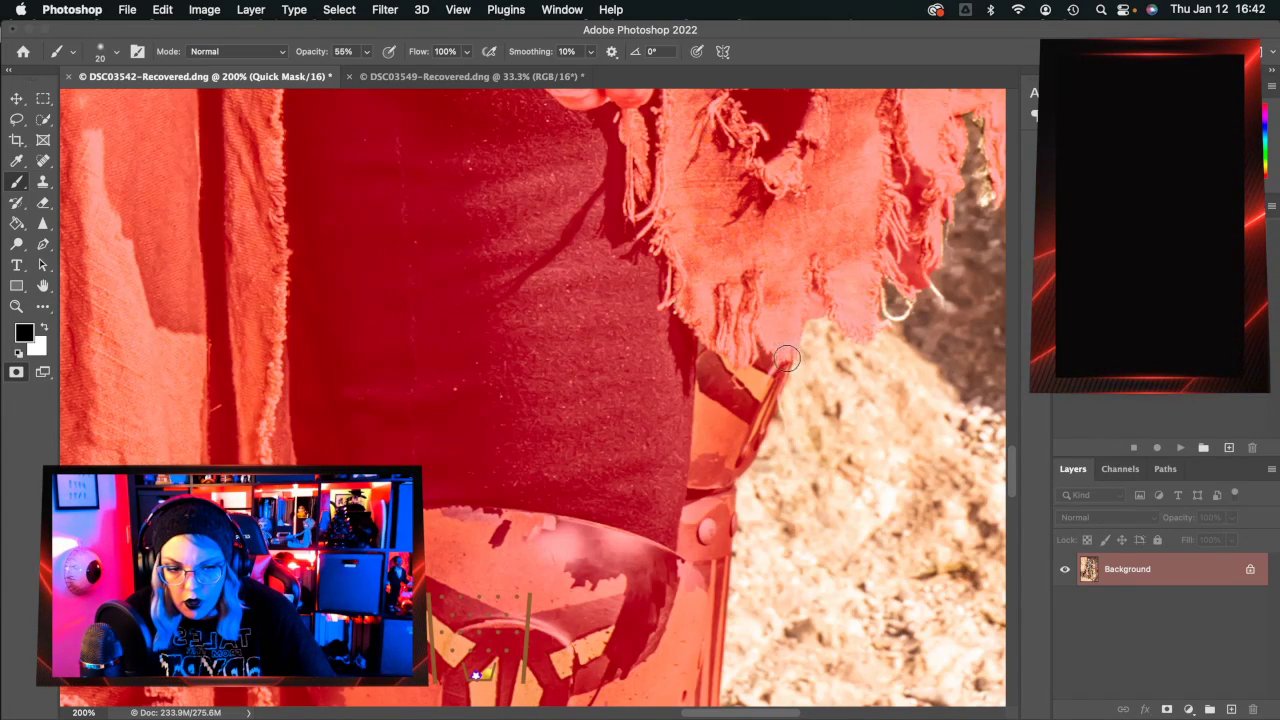
scroll(800, 400, up, 5)
scroll(790, 435, right, 3)
scroll(790, 435, up, 2)
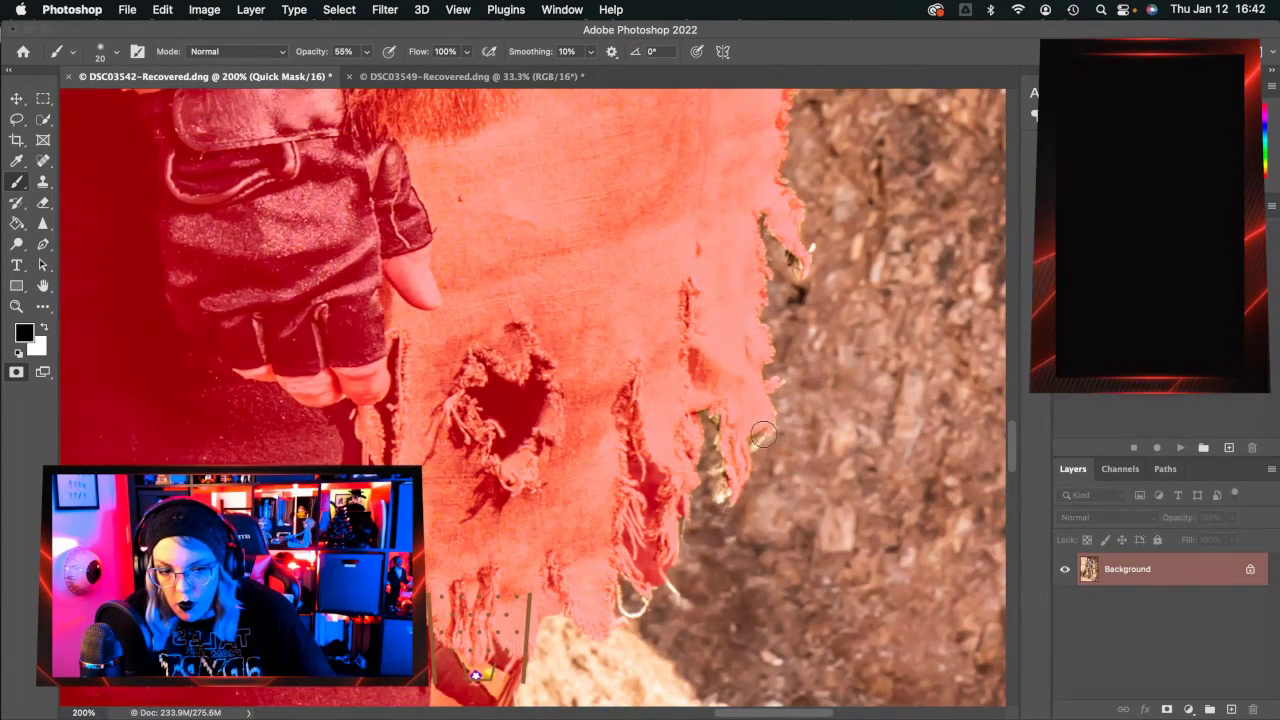
drag(721, 413, 722, 490)
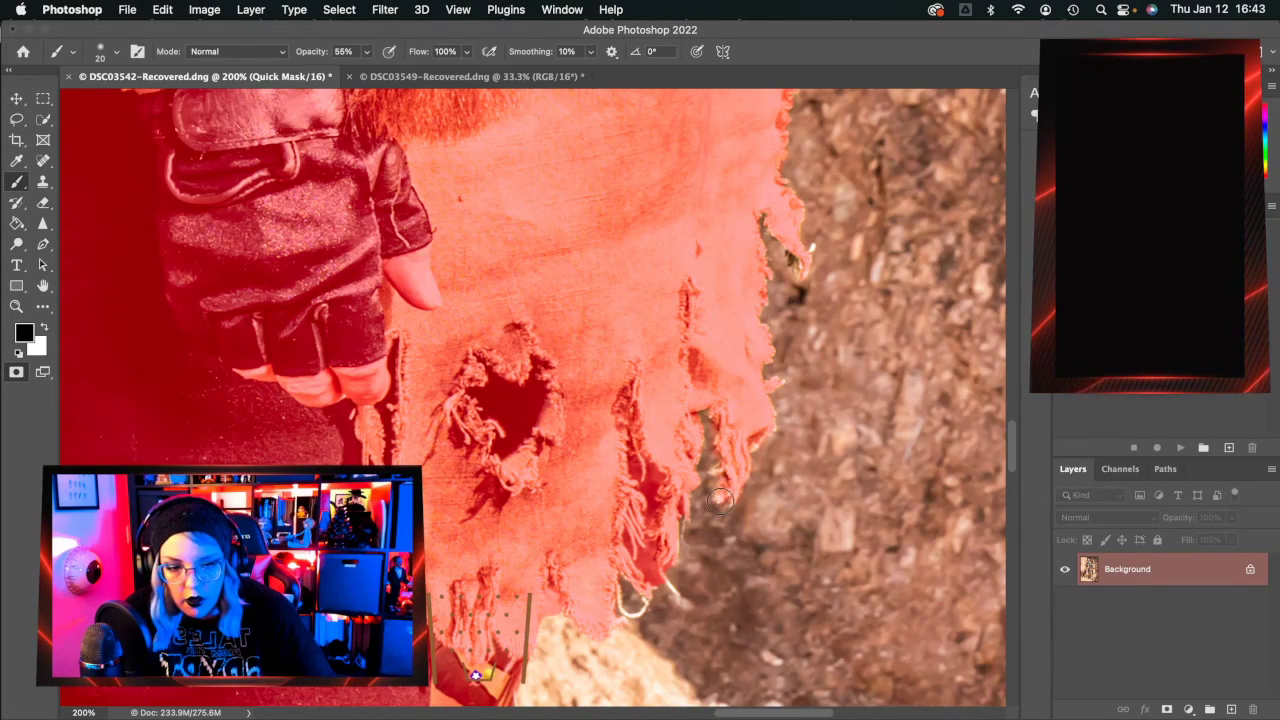
Examine the mask edges up the cape, chest armour and eared helmet, and across the shoulder armour to the cross-visored helmet.
scroll(793, 248, up, 10)
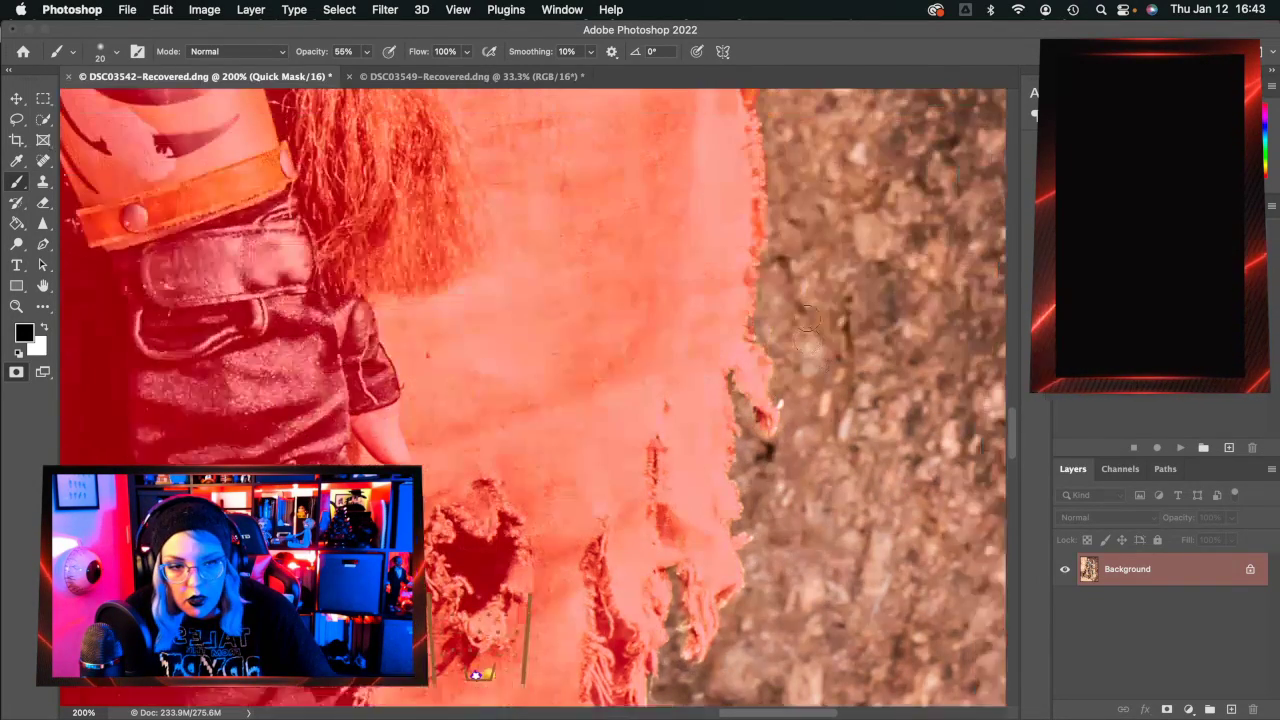
scroll(805, 320, up, 15)
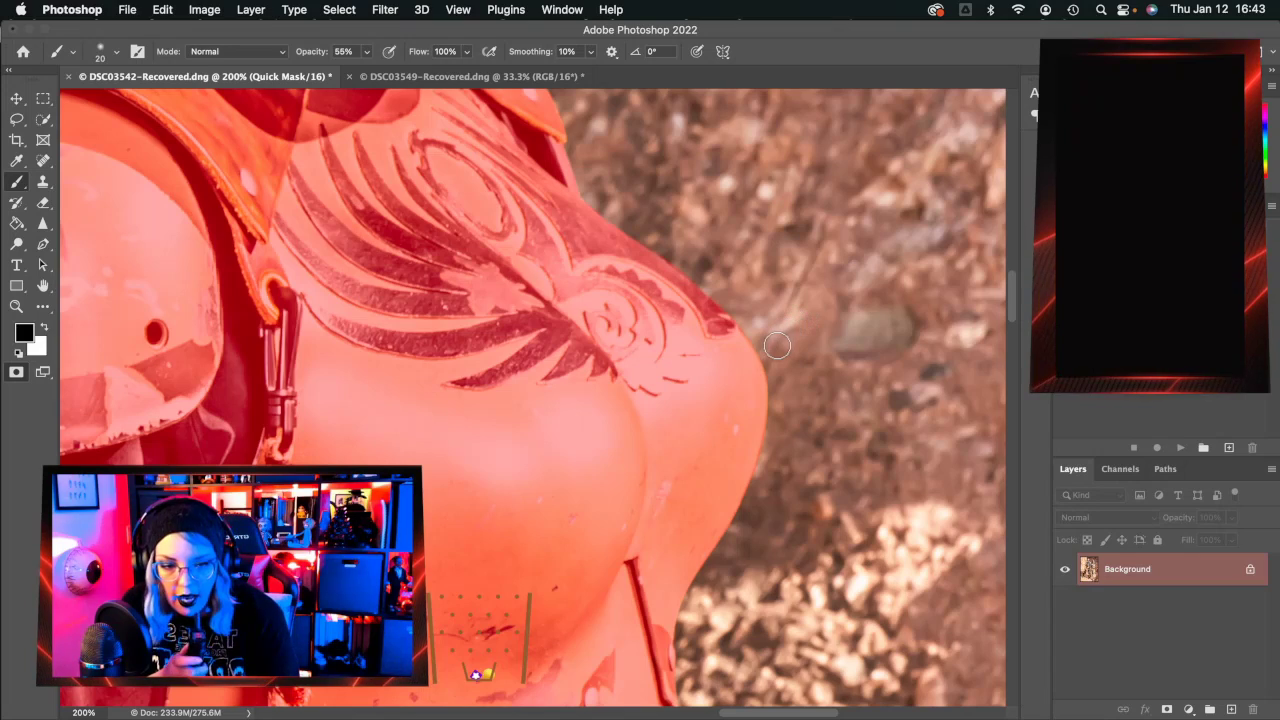
scroll(734, 408, up, 15)
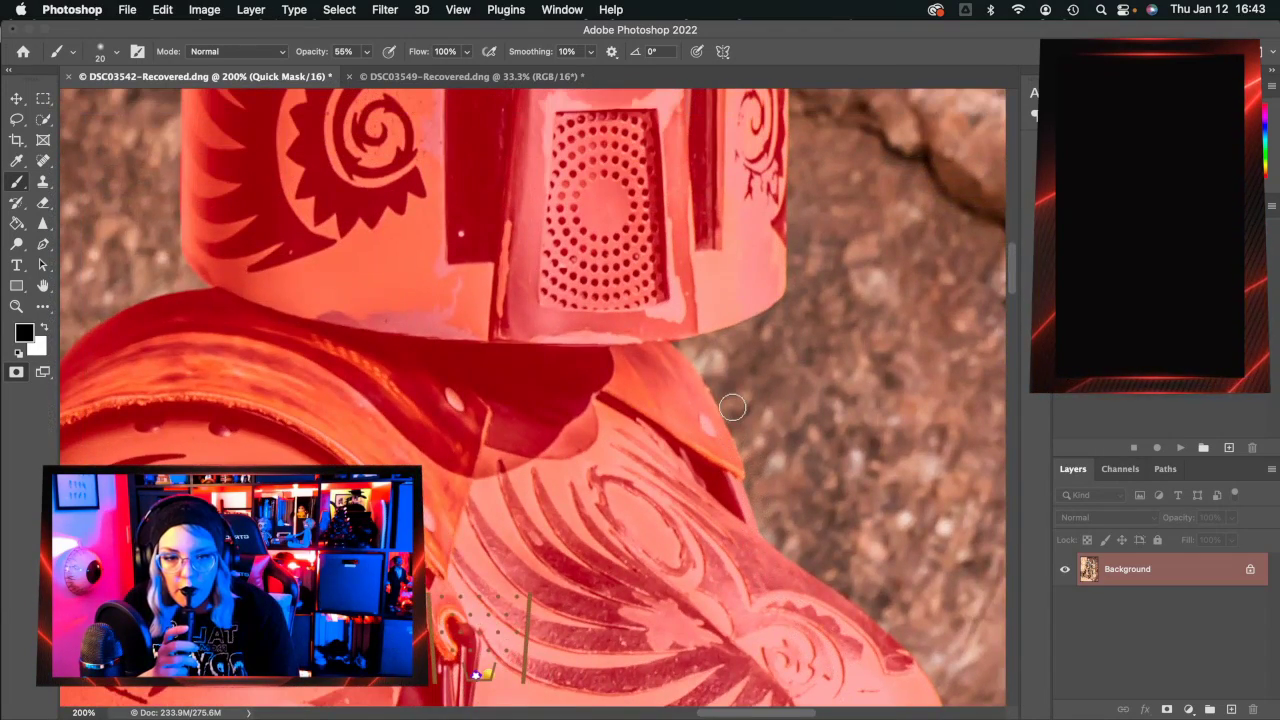
scroll(734, 408, up, 10)
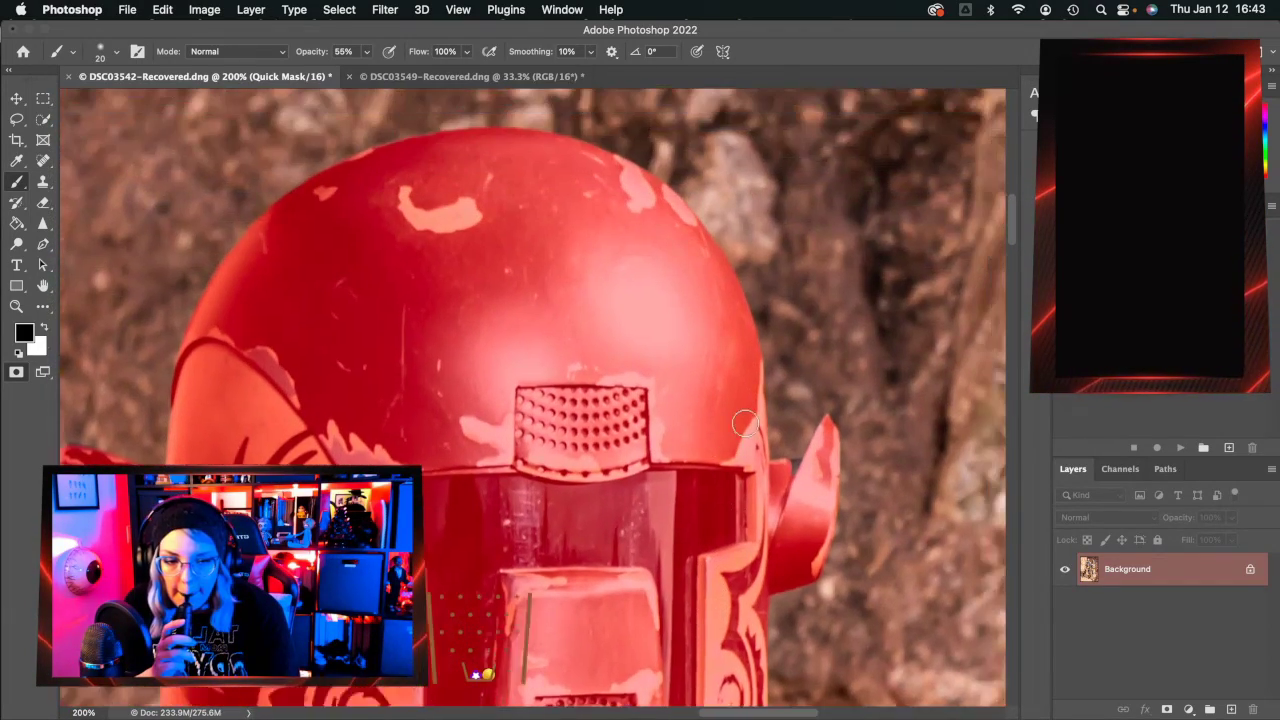
scroll(745, 422, left, 5)
scroll(745, 422, down, 5)
scroll(745, 422, left, 5)
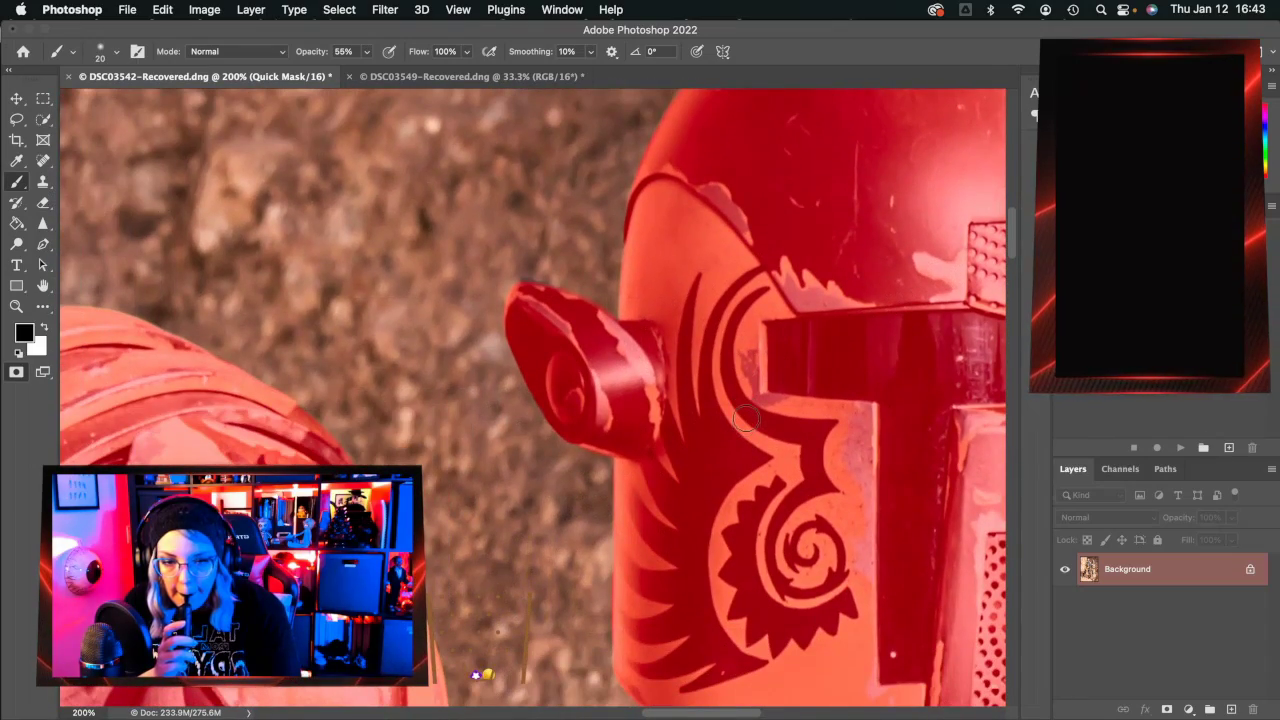
scroll(590, 250, down, 4)
scroll(590, 250, left, 3)
scroll(586, 276, left, 3)
scroll(586, 276, up, 2)
scroll(590, 274, left, 2)
scroll(590, 274, down, 4)
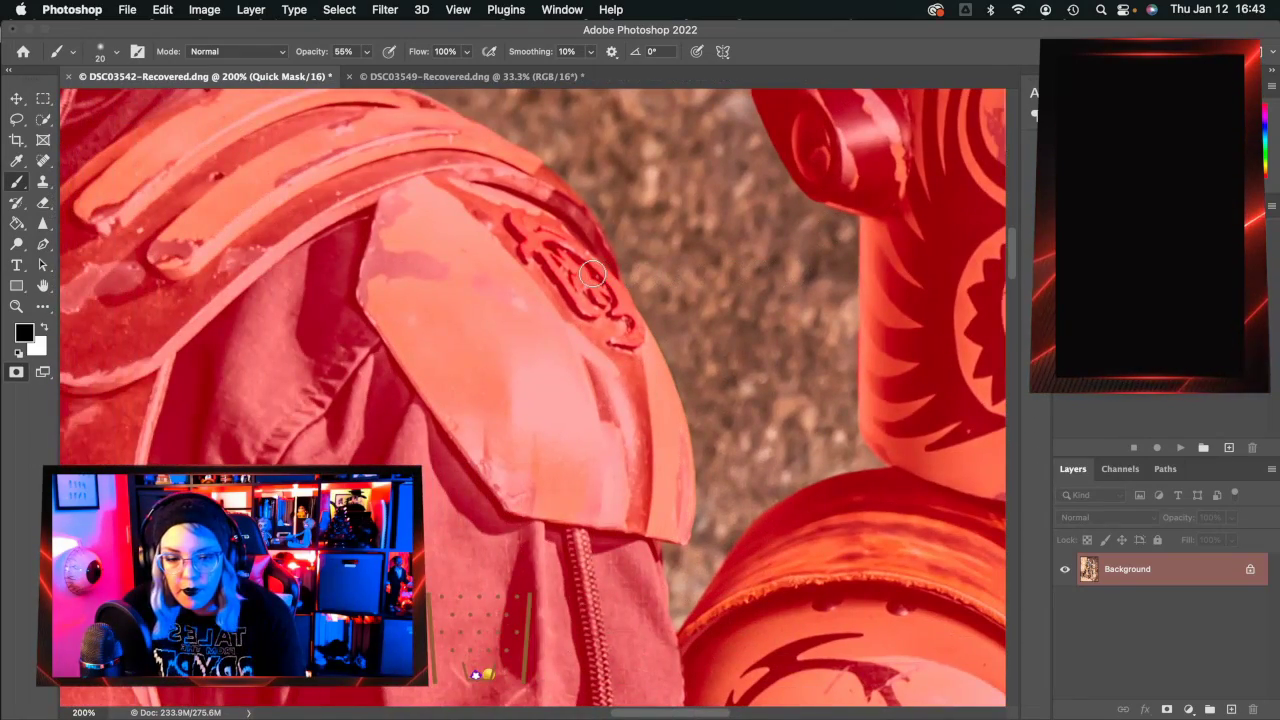
scroll(592, 273, up, 10)
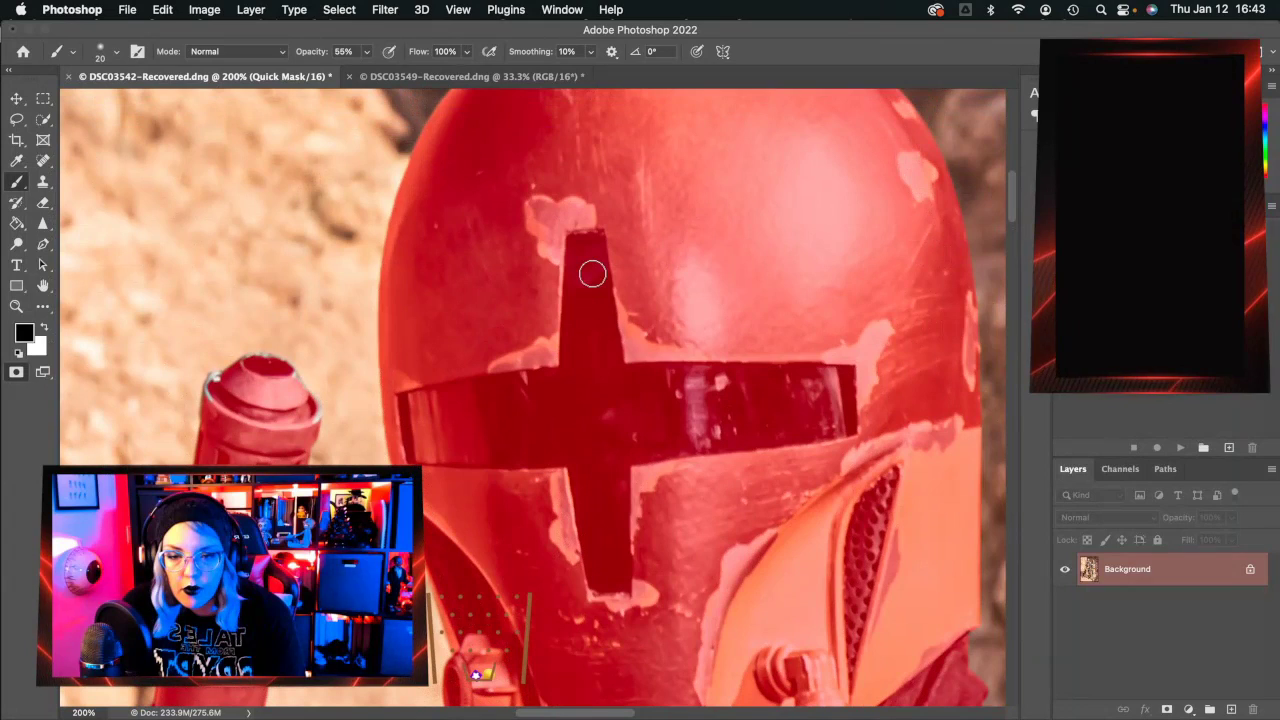
Refine the mask along the blaster barrel's tip and sides with a 7-pixel Brush at 55% opacity, alternating black and white.
key(bracketleft)
key(bracketleft)
key(bracketleft)
key(bracketleft)
scroll(307, 417, down, 3)
scroll(307, 417, left, 4)
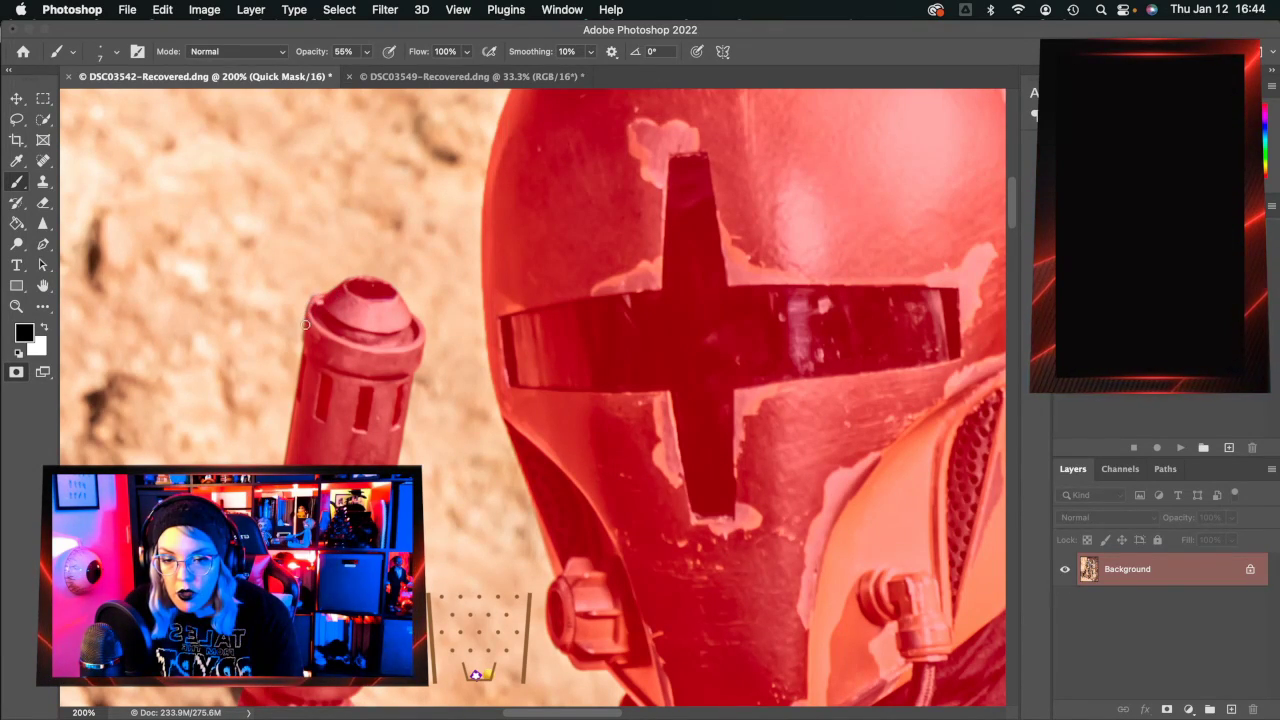
scroll(321, 365, down, 3)
scroll(321, 365, left, 3)
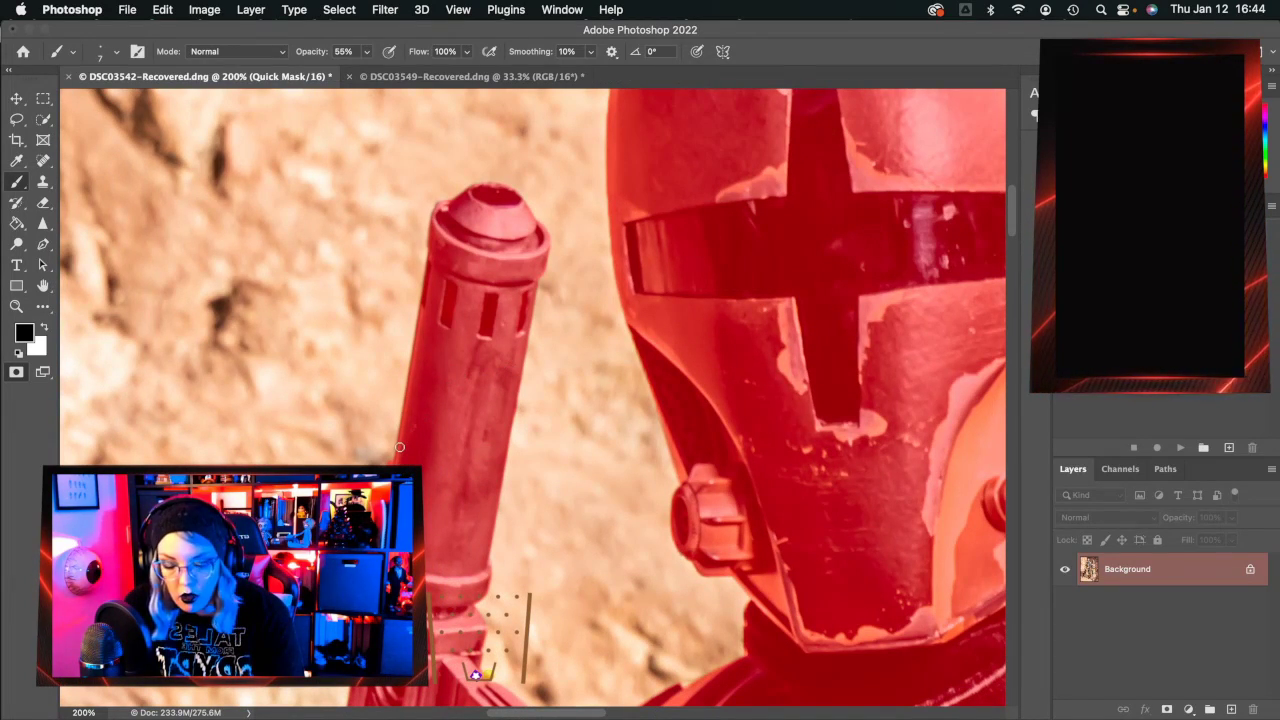
key(x)
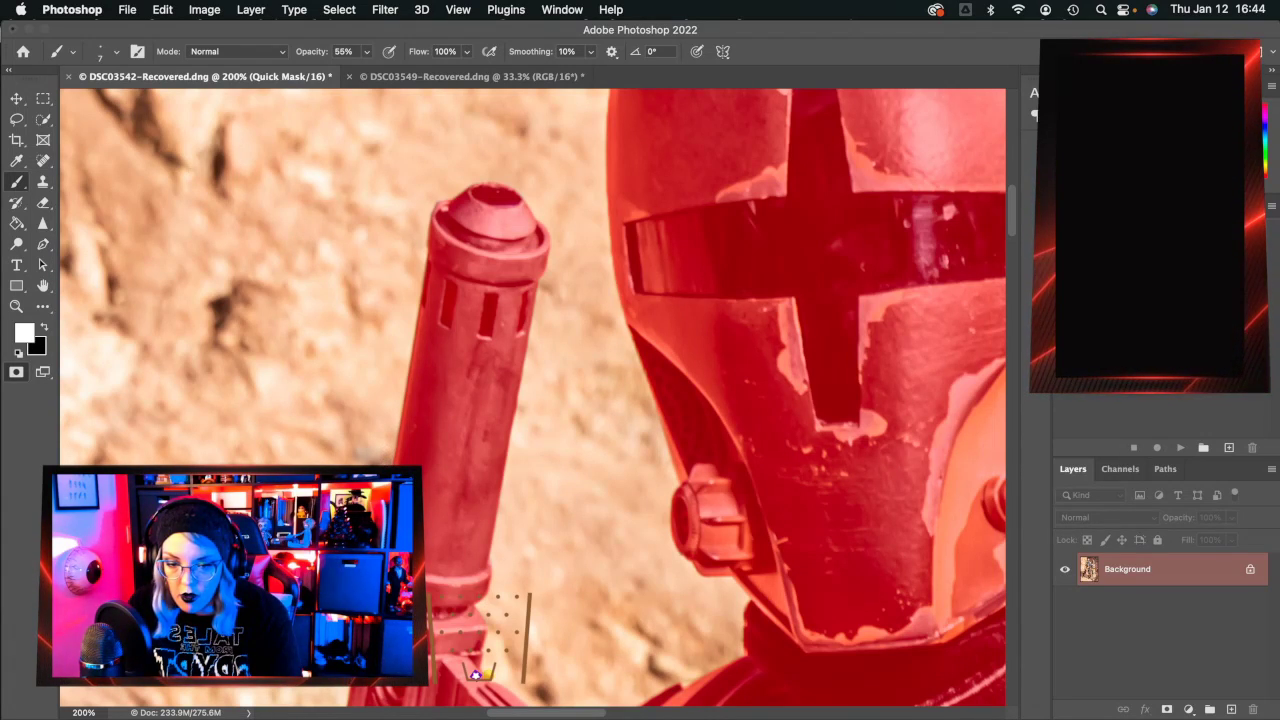
key(x)
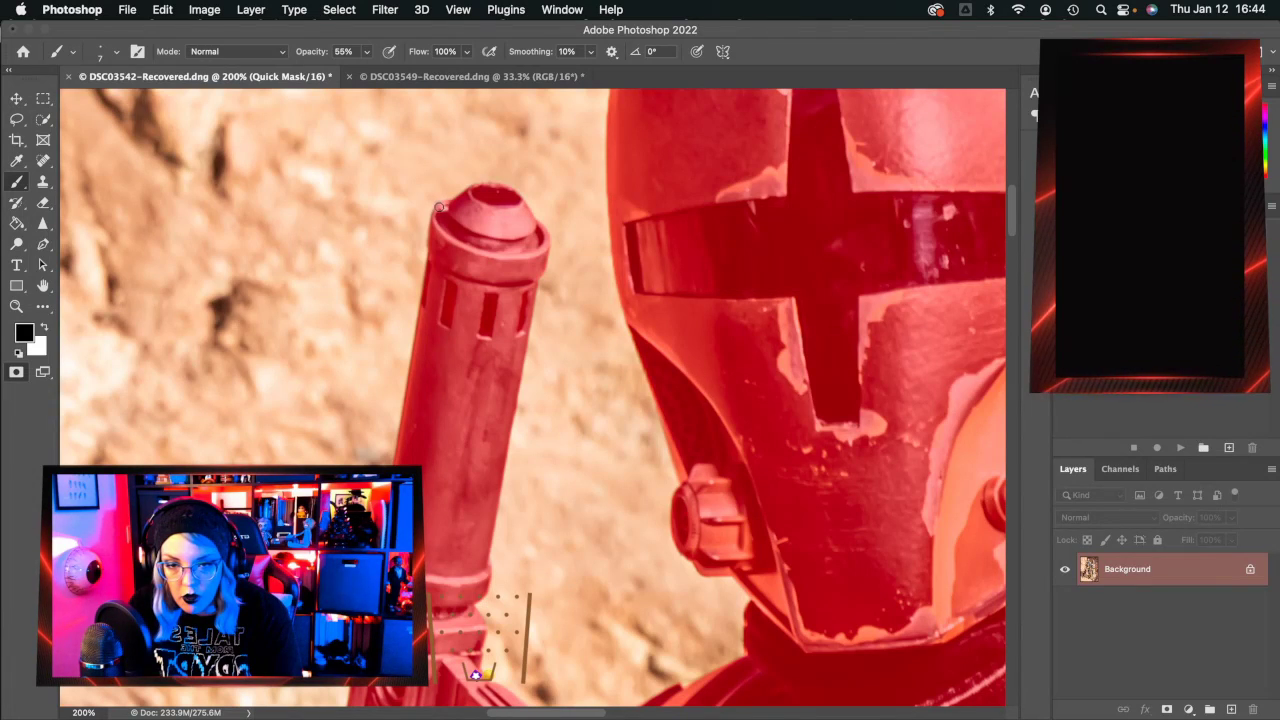
Clean up the mask around the blaster's body and the gap above its trigger guard with the 7-pixel Brush, alternating black and white.
scroll(497, 313, down, 5)
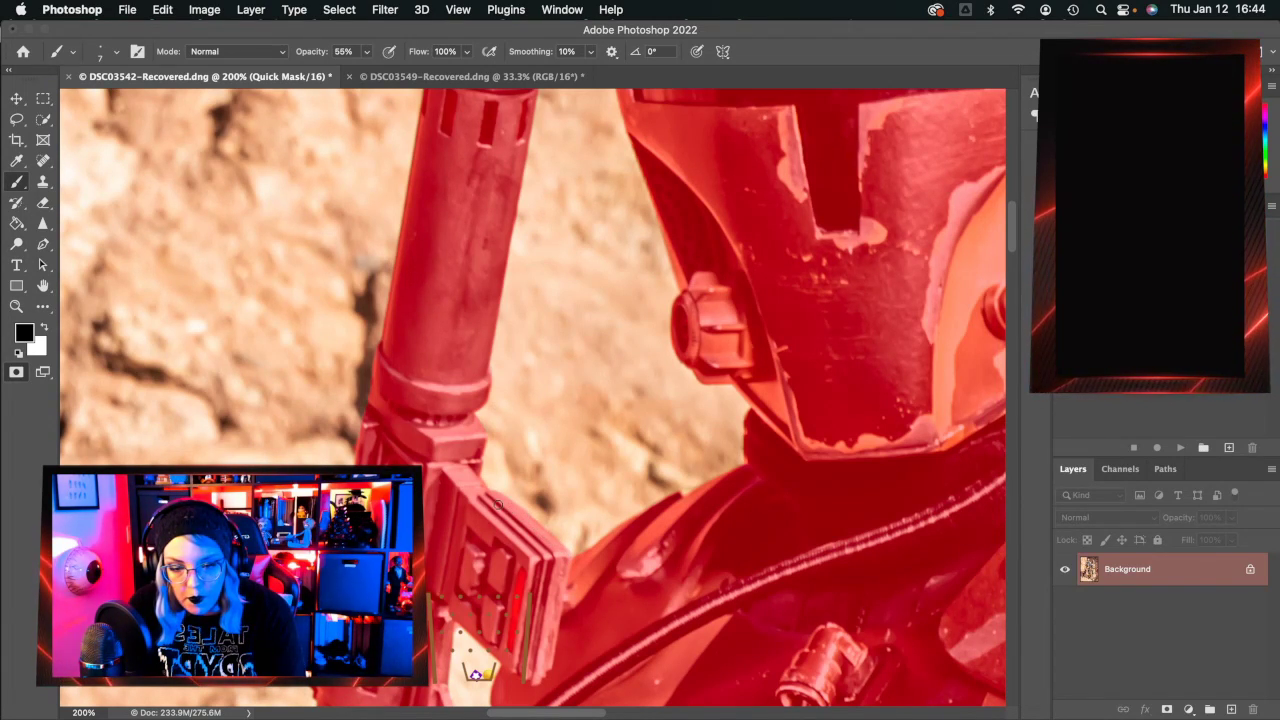
scroll(547, 535, down, 3)
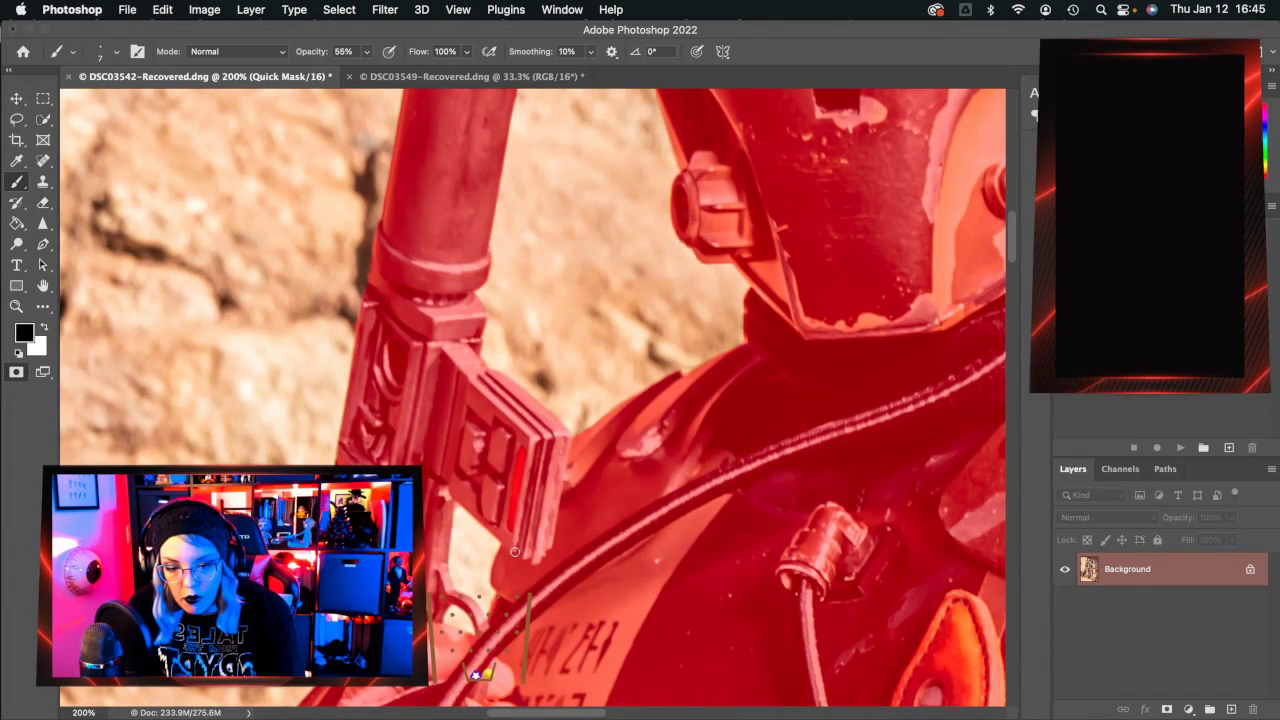
key(x)
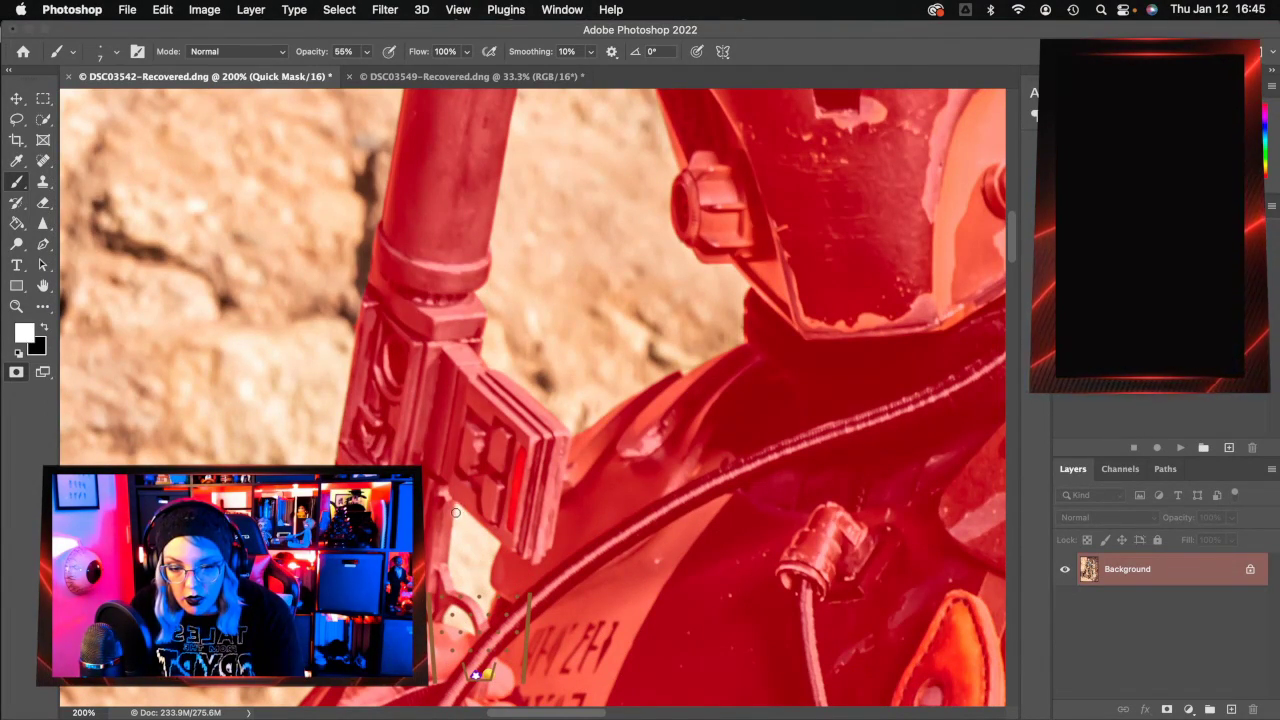
key(x)
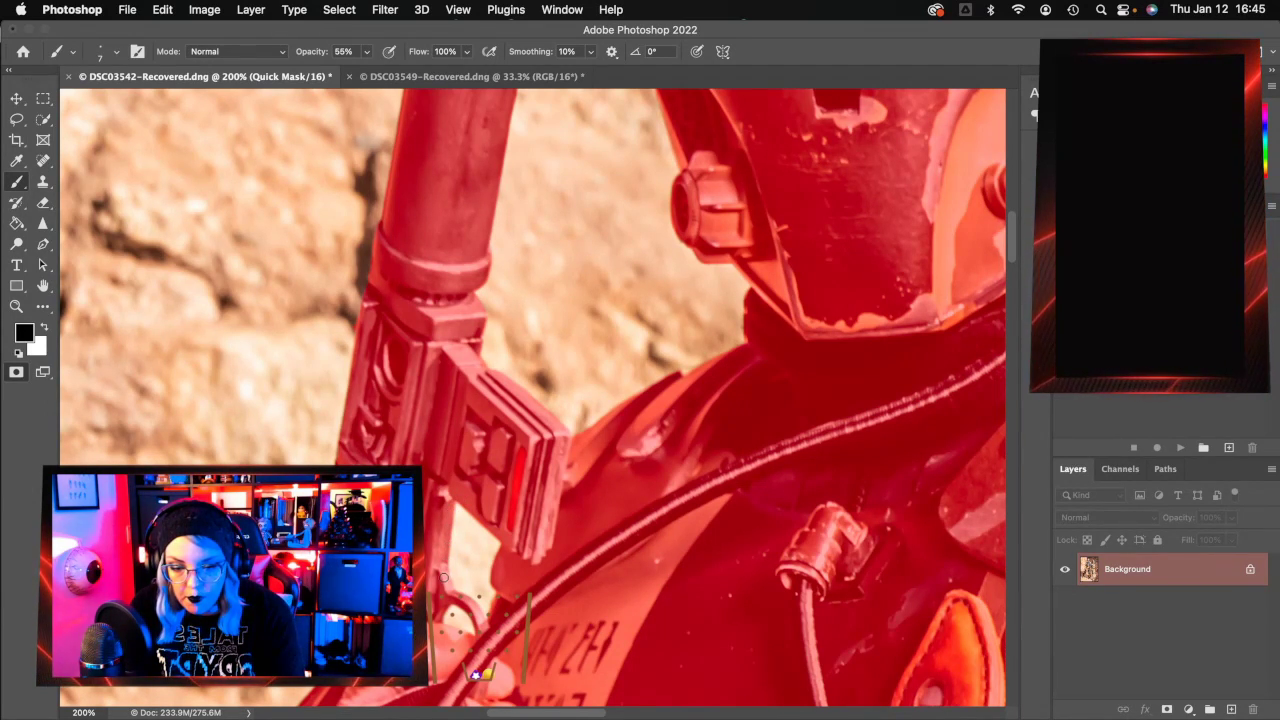
scroll(444, 577, down, 2)
scroll(460, 600, down, 3)
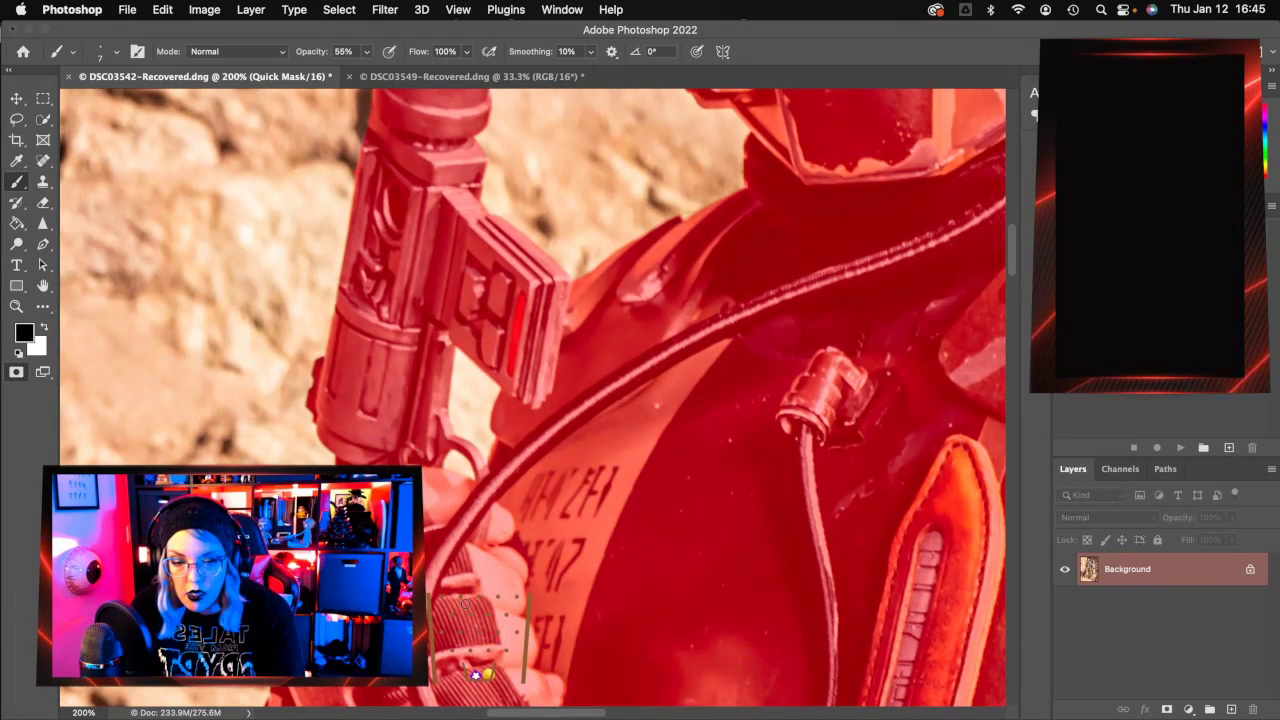
scroll(465, 603, down, 3)
scroll(470, 600, down, 3)
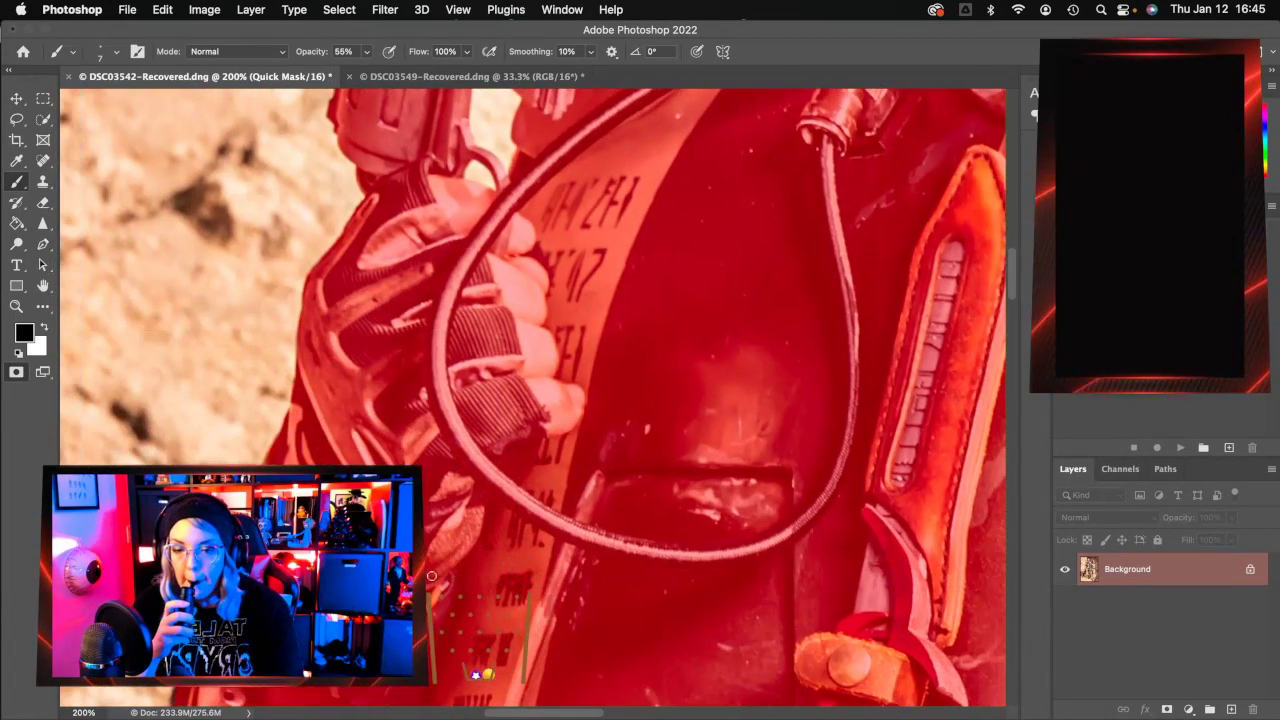
Refine the mask along the gloved hand and wrist with the 7-pixel Brush at 55% opacity, swapping between black and white.
scroll(429, 574, down, 2)
scroll(478, 672, left, 3)
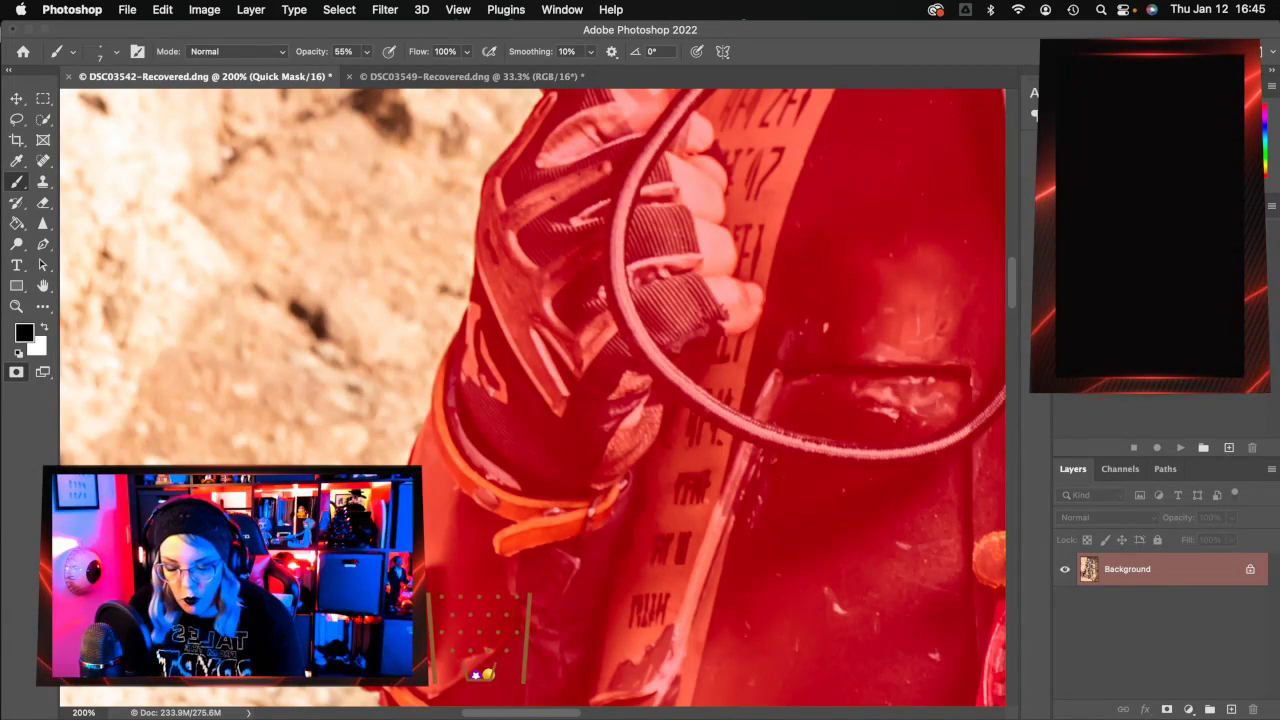
key(x)
key(x)
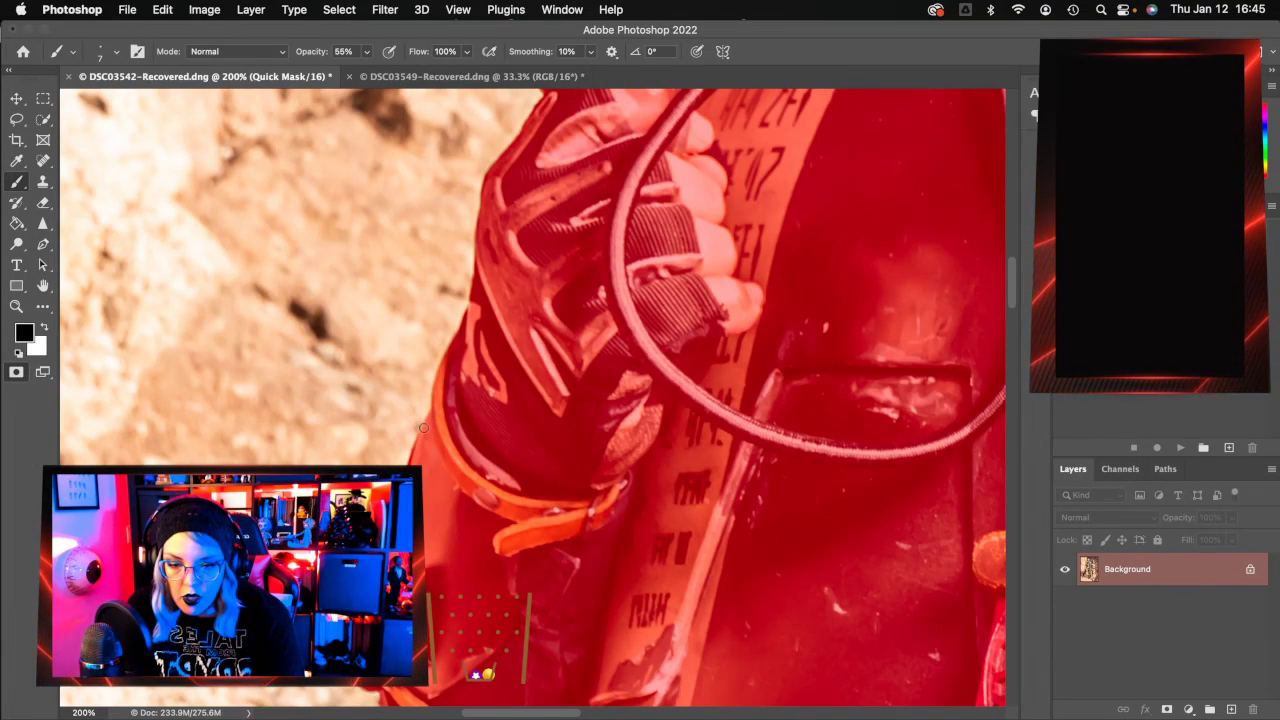
key(x)
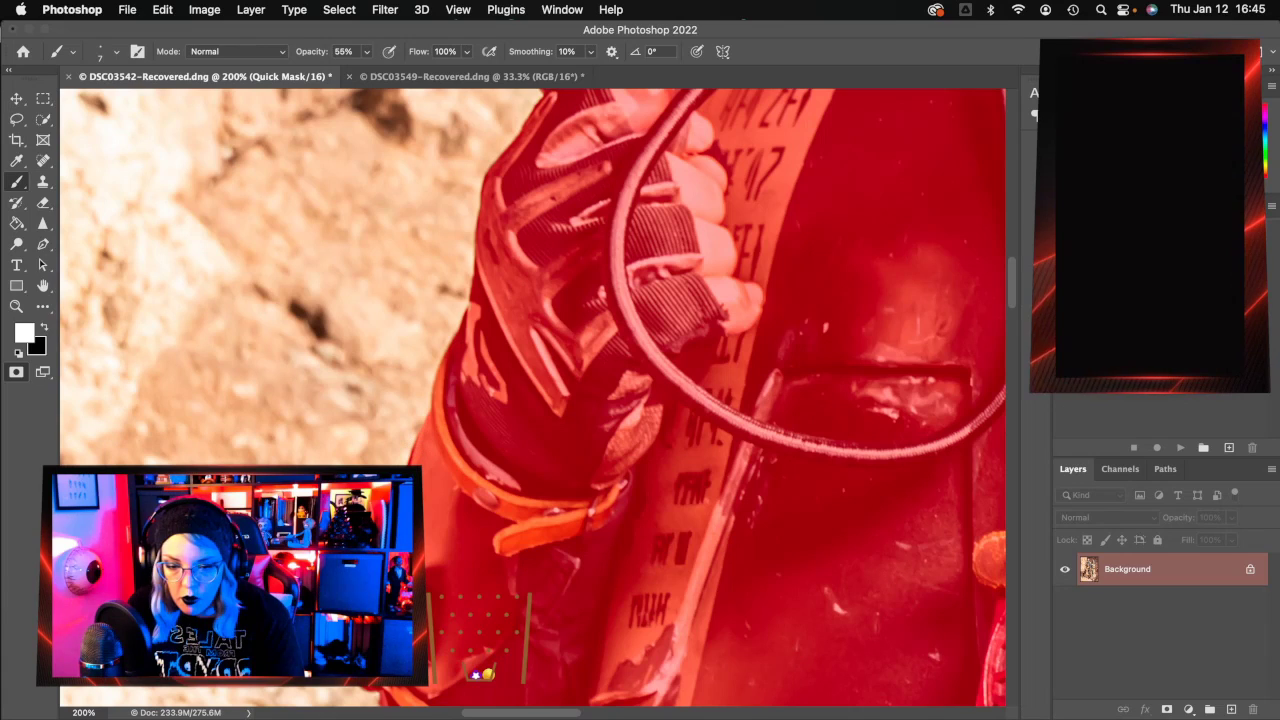
Clean up the mask along the sleeve and elbow armour below the glove, alternating black and white with the 7-pixel Brush.
scroll(532, 398, down, 2)
key(x)
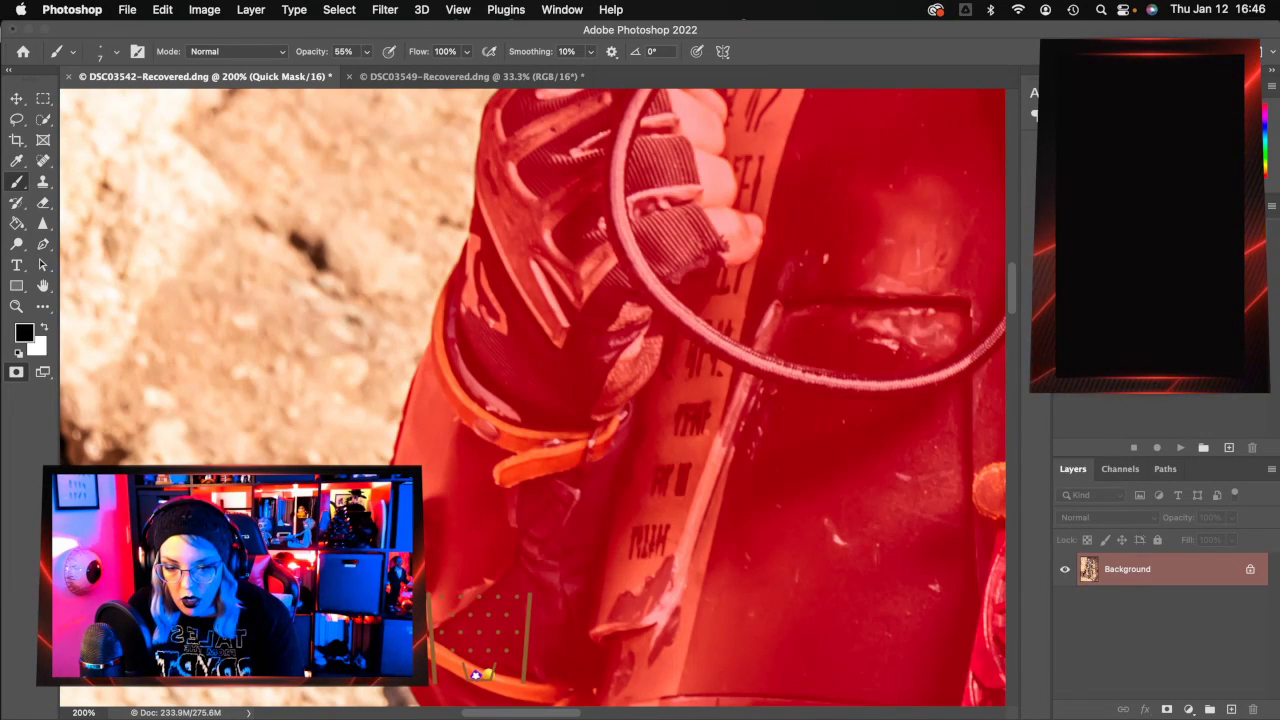
scroll(364, 450, down, 3)
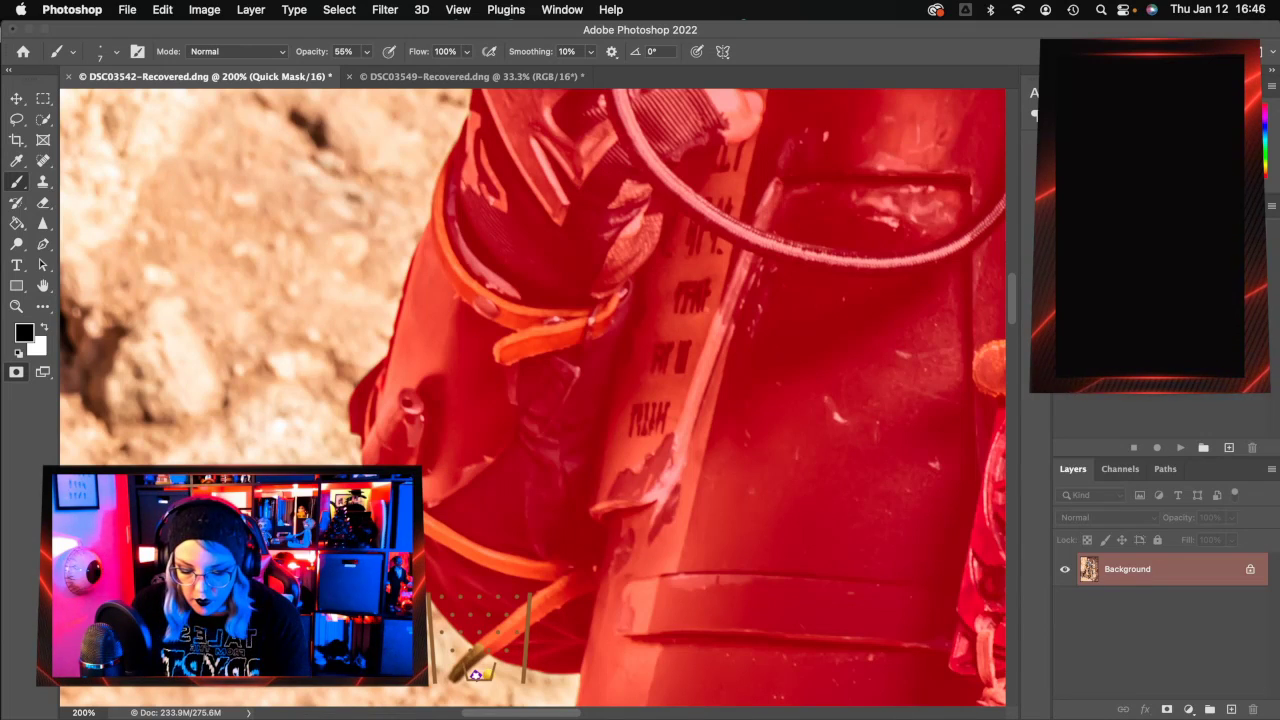
key(x)
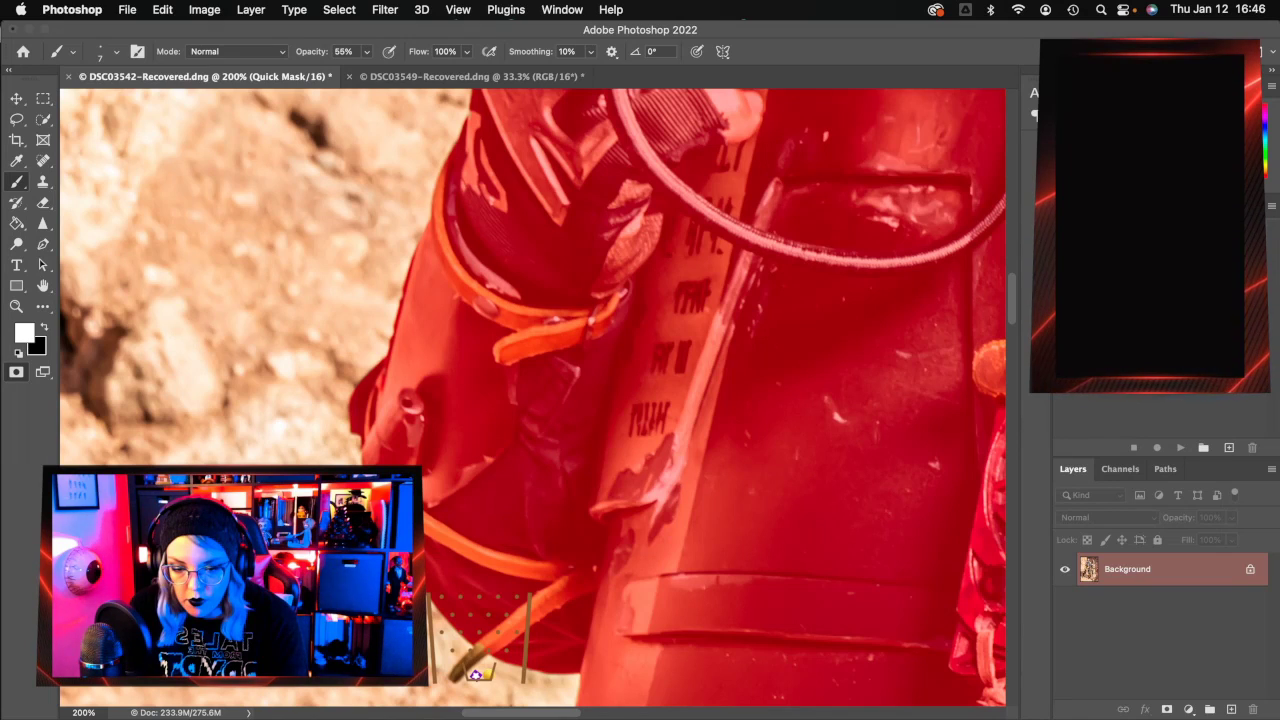
key(x)
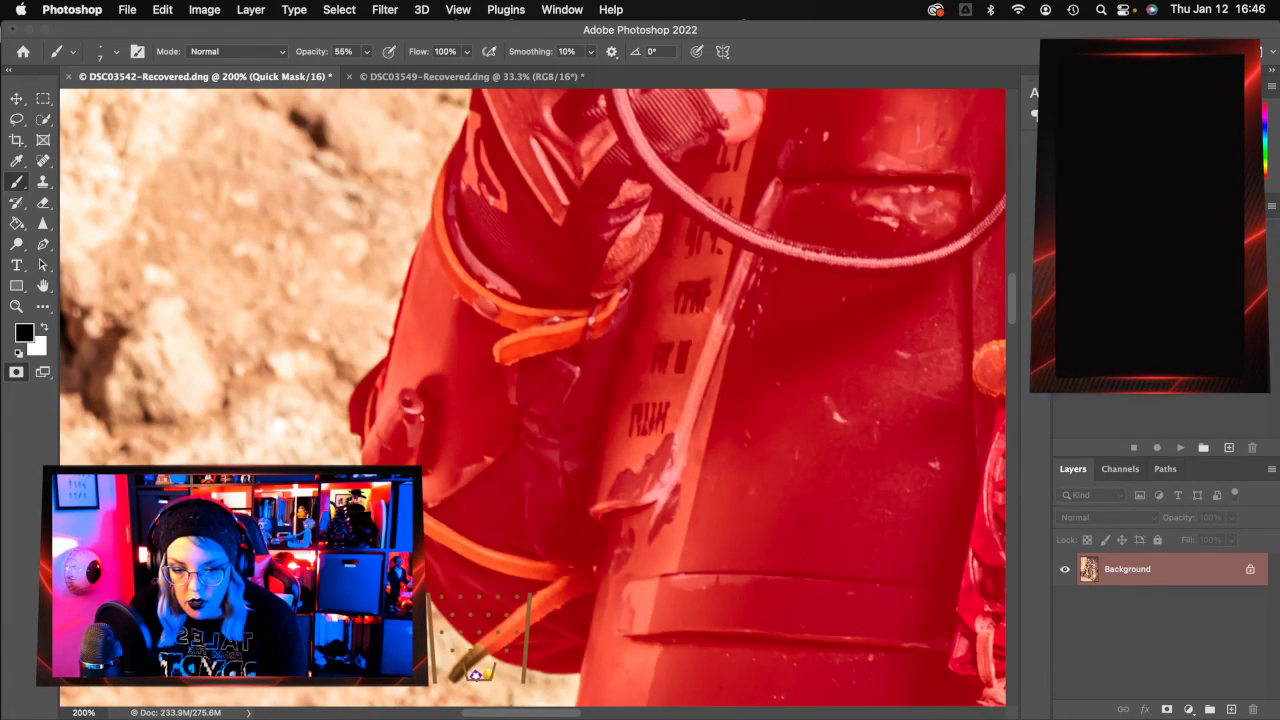
scroll(469, 589, down, 2)
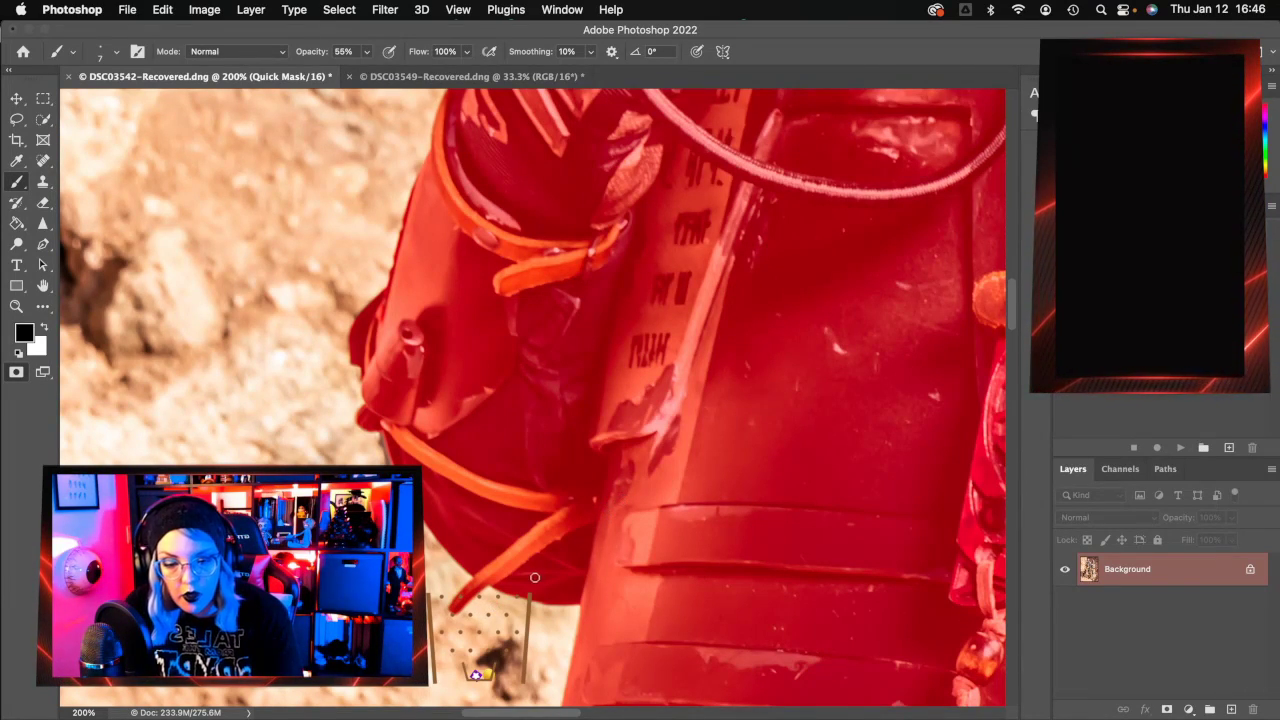
Paint mask in black along the hip, the side belt pouch and the uncovered gap beneath it, using the 7-pixel Brush.
scroll(530, 575, down, 5)
scroll(536, 577, right, 5)
scroll(536, 577, down, 10)
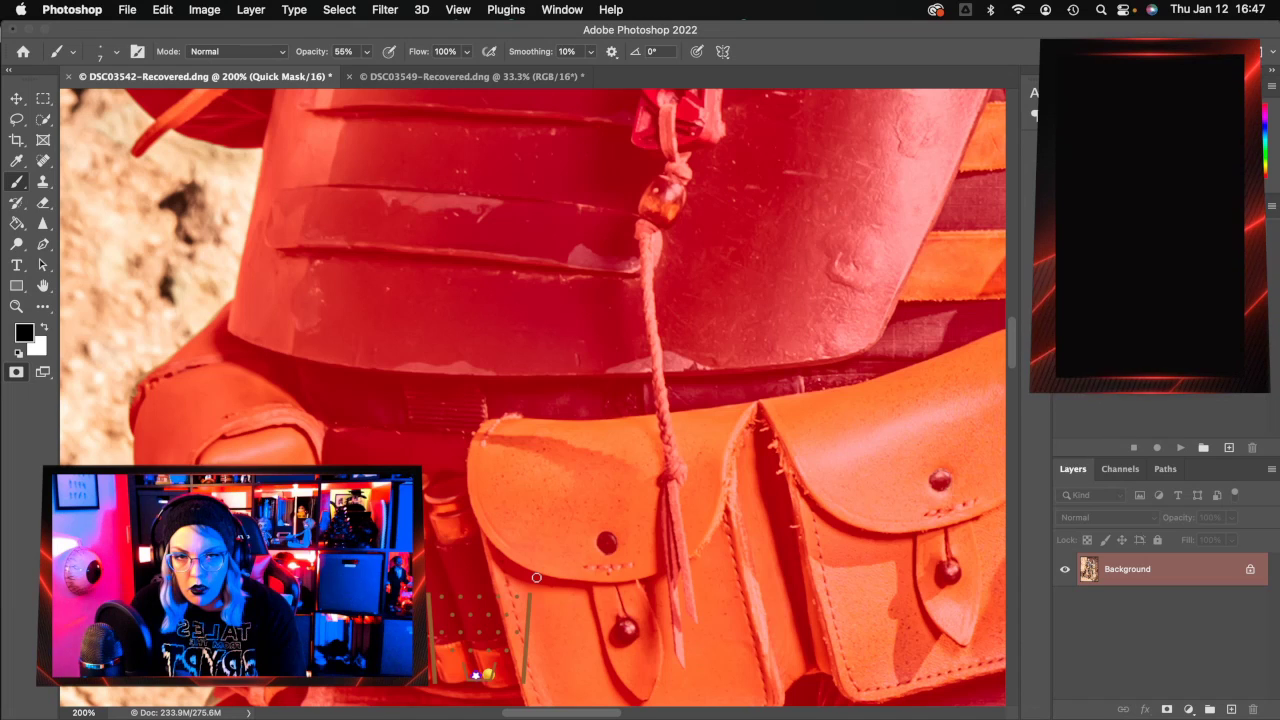
scroll(483, 165, left, 5)
scroll(483, 165, down, 3)
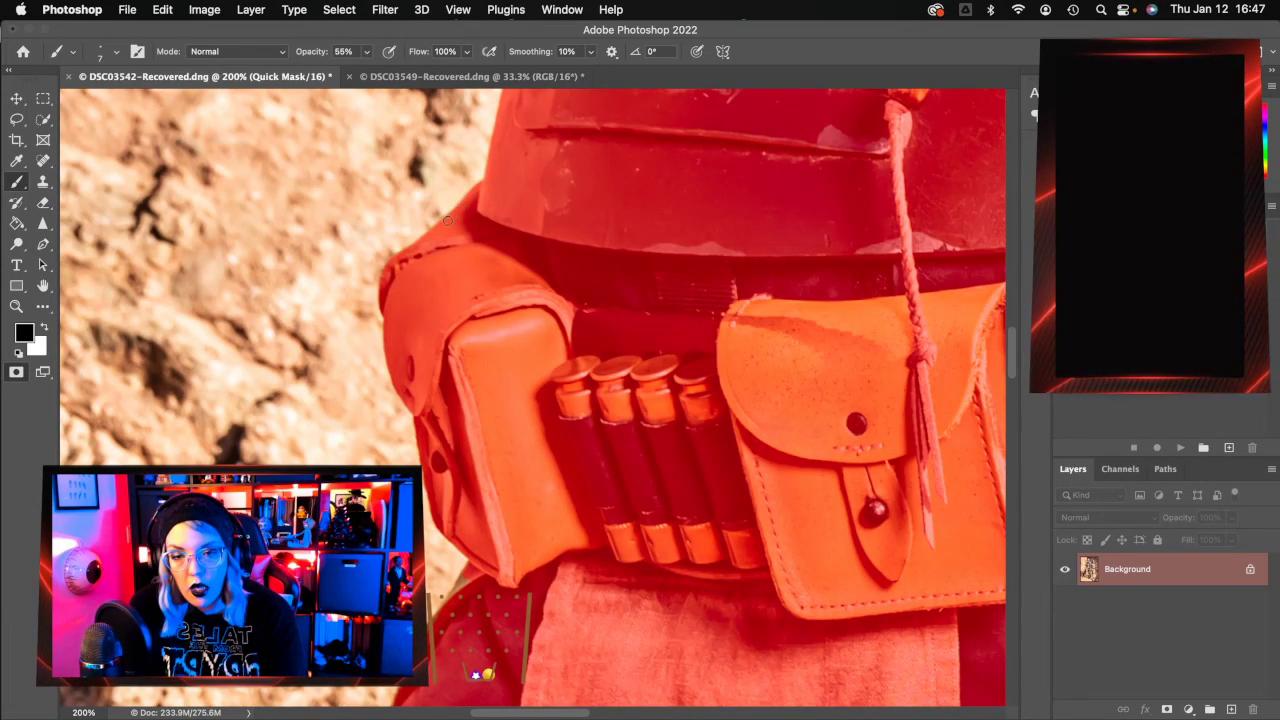
scroll(450, 260, down, 3)
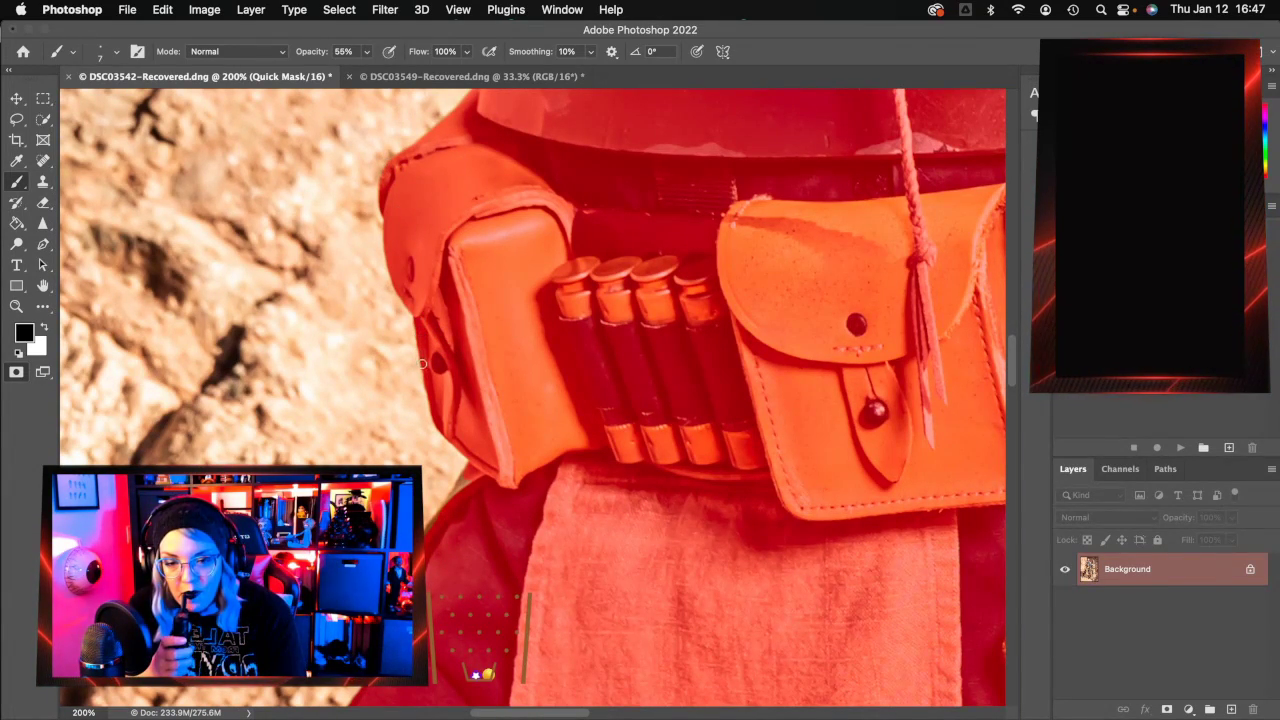
scroll(430, 398, down, 3)
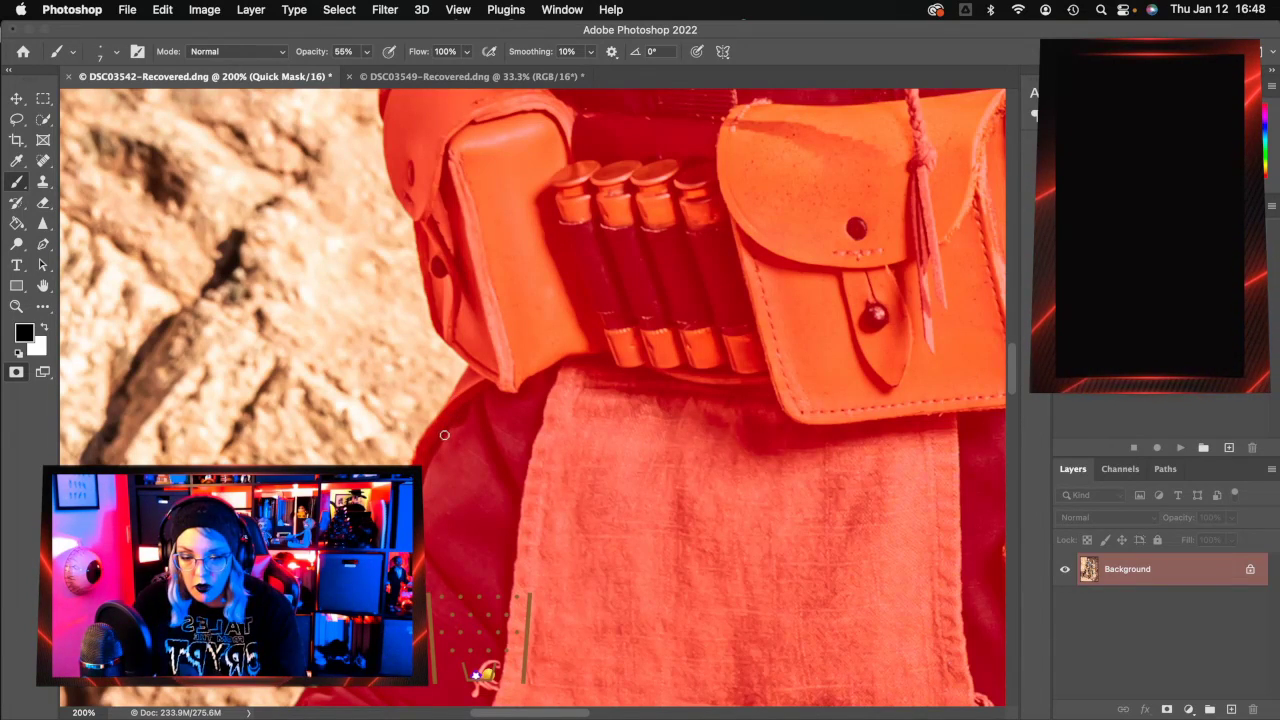
Examine the mask edges down the cross-visored figure's leg, from the thigh and frayed cloth past the knee straps to the boot.
scroll(445, 435, down, 3)
scroll(445, 435, left, 3)
scroll(441, 586, down, 3)
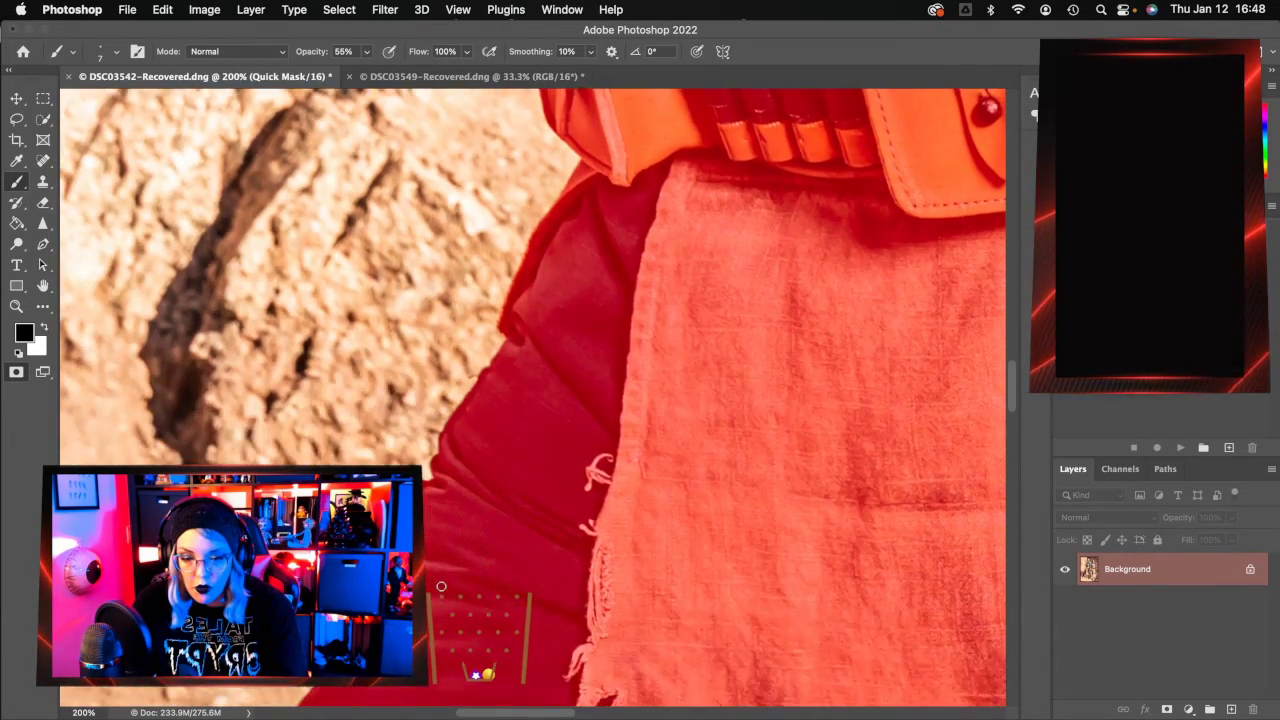
scroll(441, 586, down, 1)
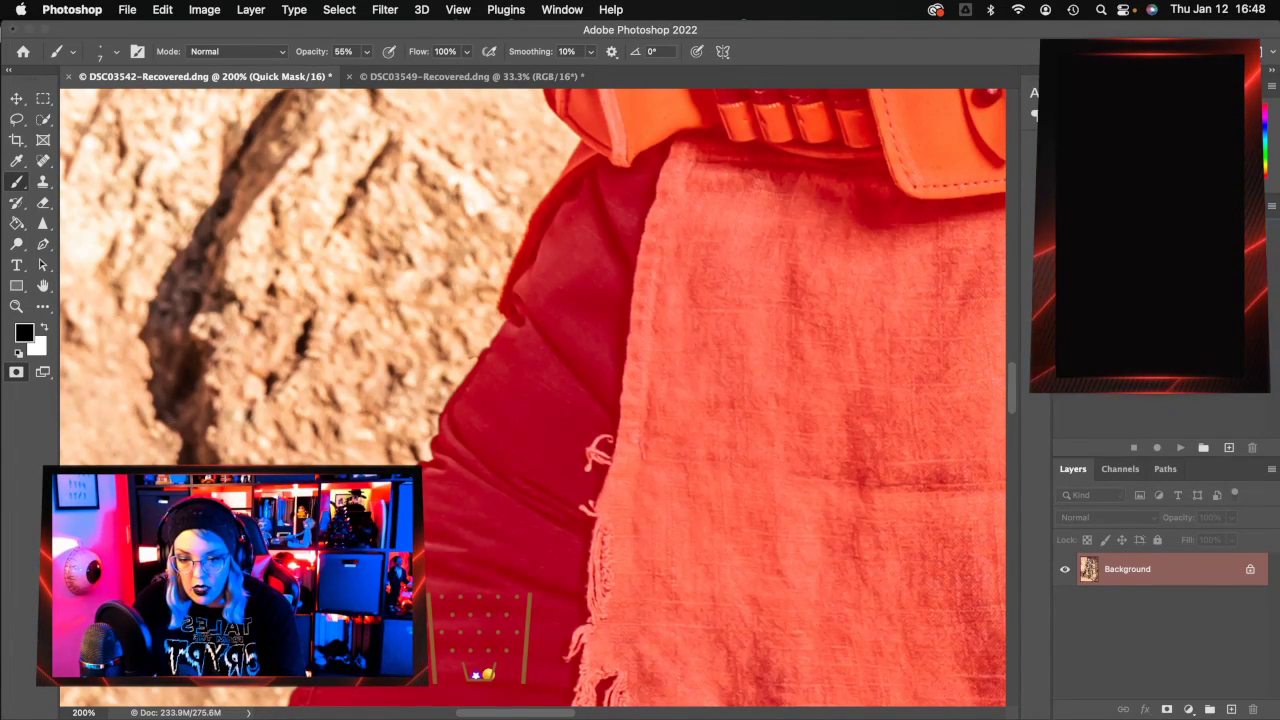
scroll(533, 398, down, 5)
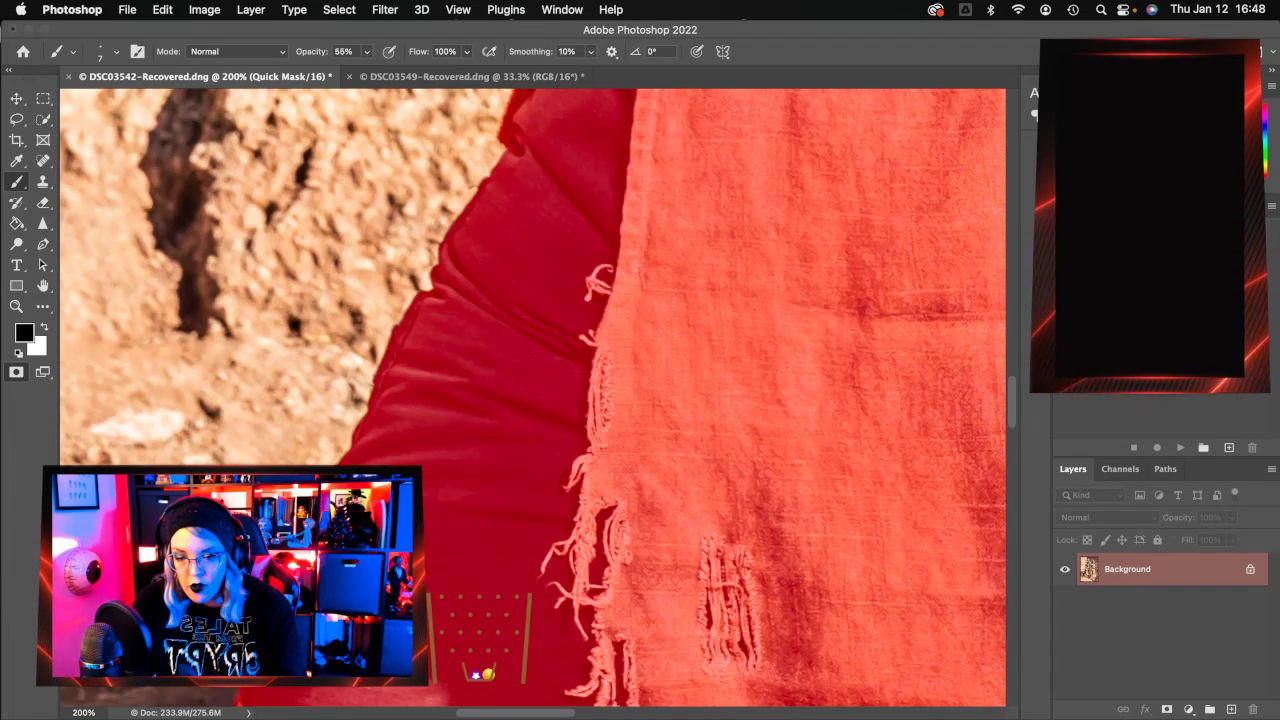
scroll(430, 171, down, 10)
scroll(430, 171, left, 3)
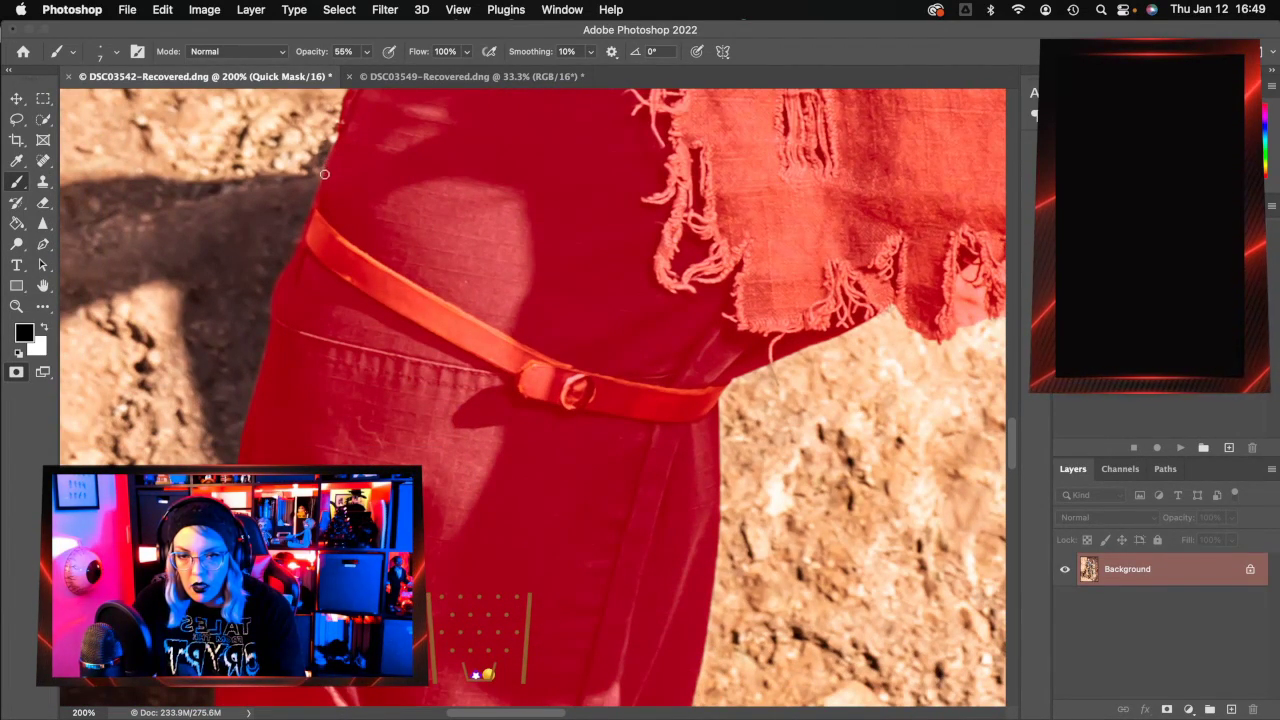
scroll(409, 258, down, 6)
scroll(426, 274, down, 5)
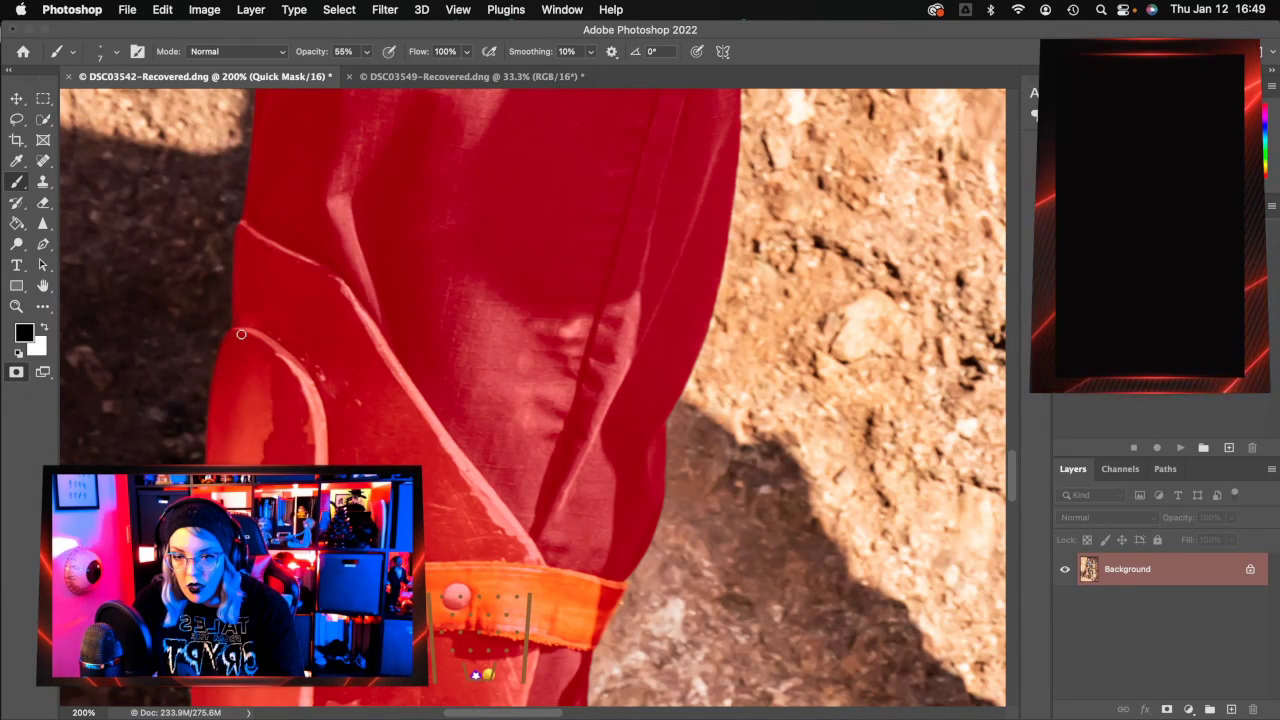
scroll(281, 361, down, 10)
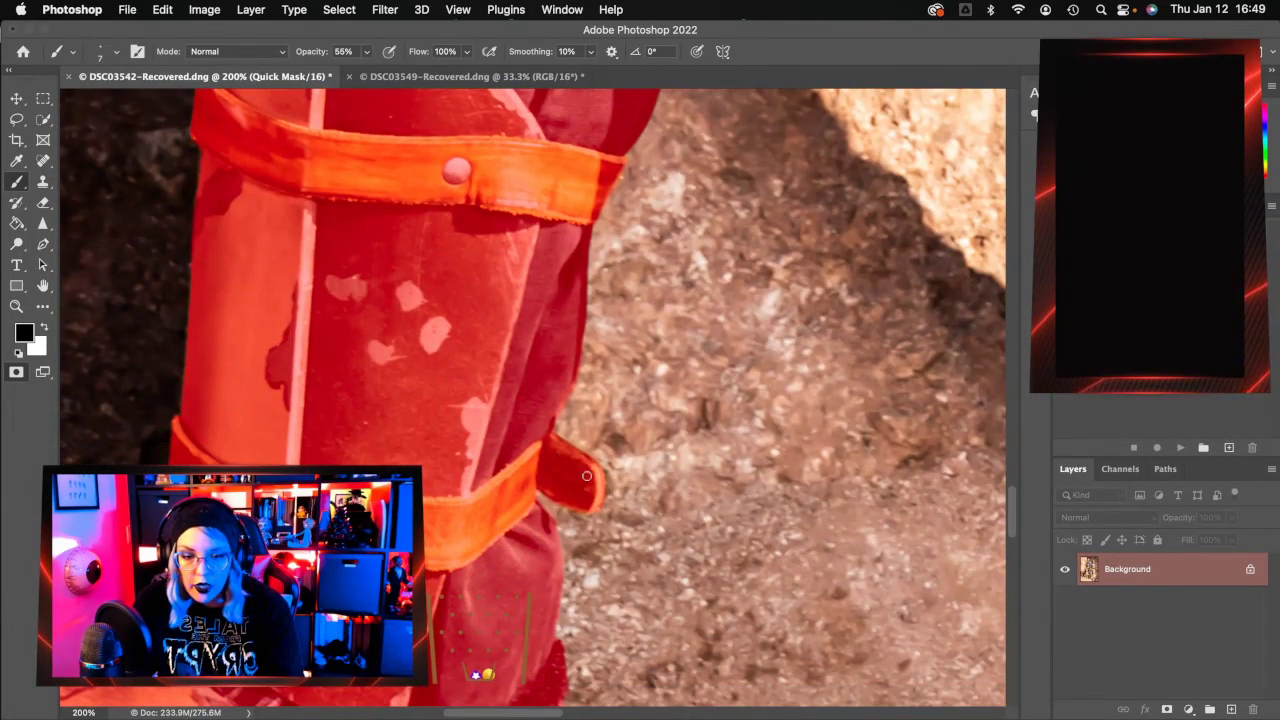
scroll(606, 504, down, 10)
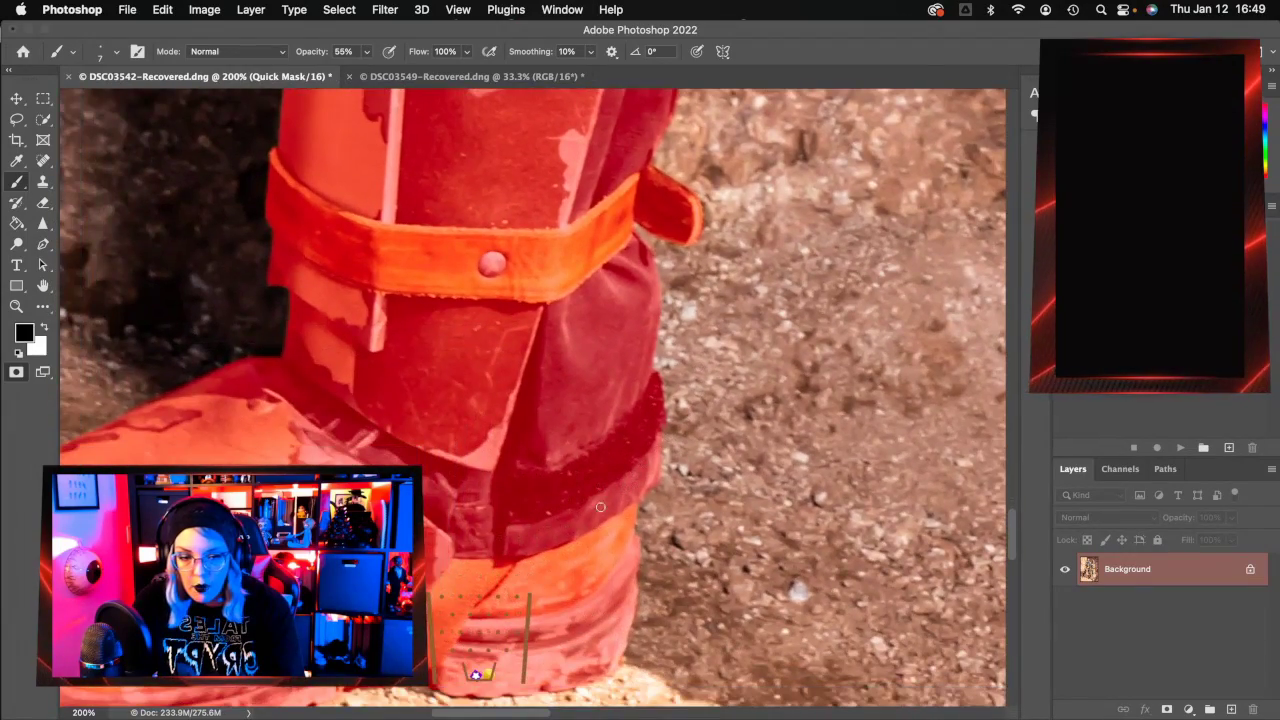
scroll(596, 510, left, 5)
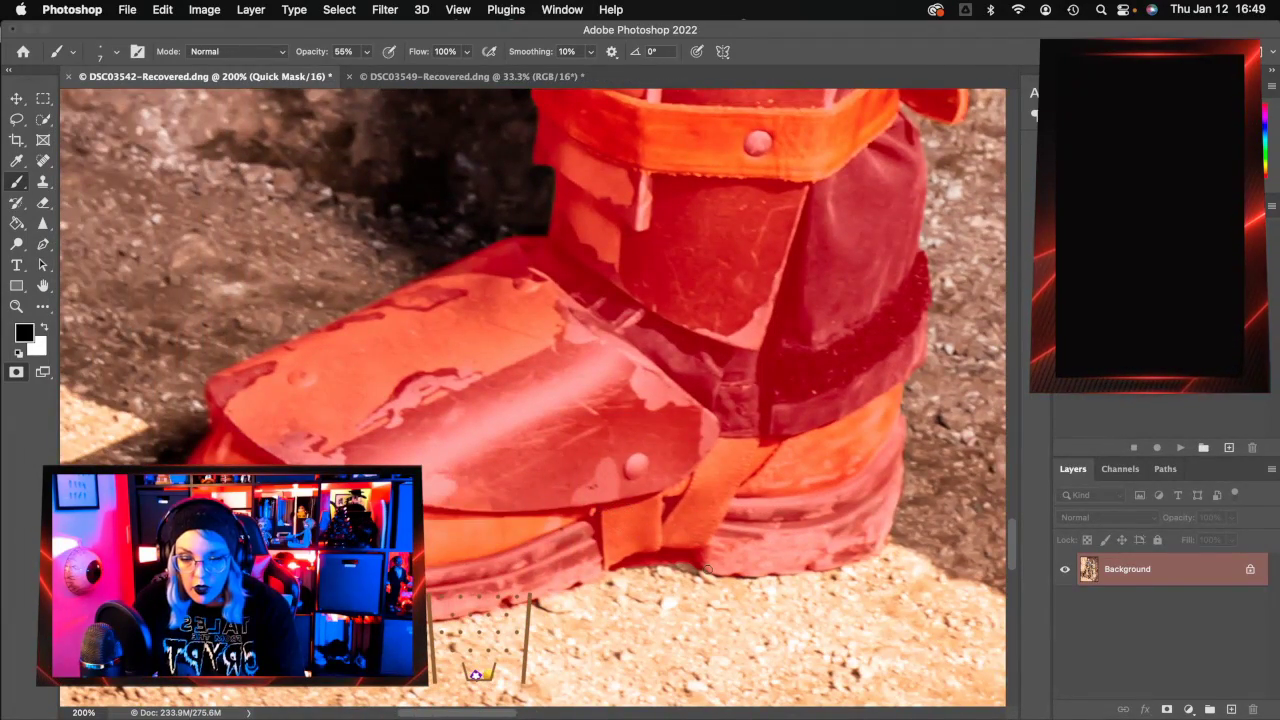
Examine the mask edges around the eared-helmet figure's studded boot, shin armour and the neighbouring frayed cape hem.
scroll(313, 464, right, 20)
scroll(313, 464, down, 8)
scroll(313, 464, left, 5)
scroll(476, 674, left, 10)
scroll(476, 674, down, 5)
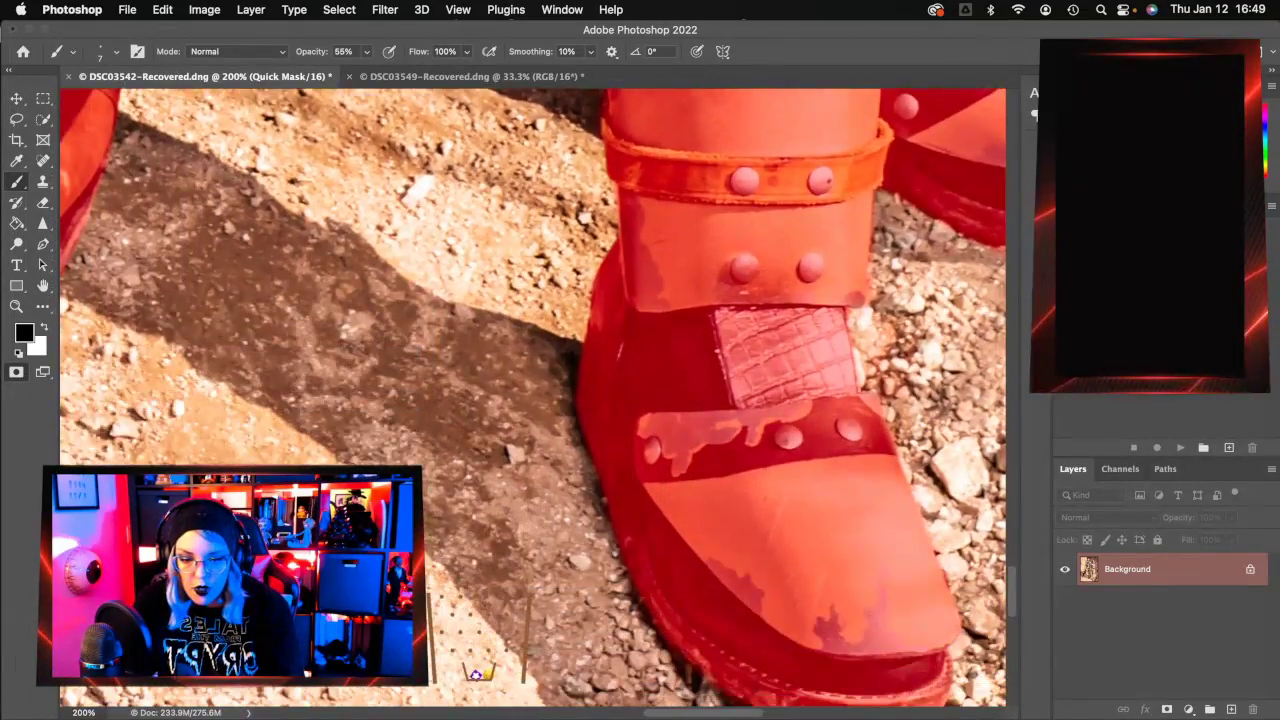
scroll(476, 674, up, 10)
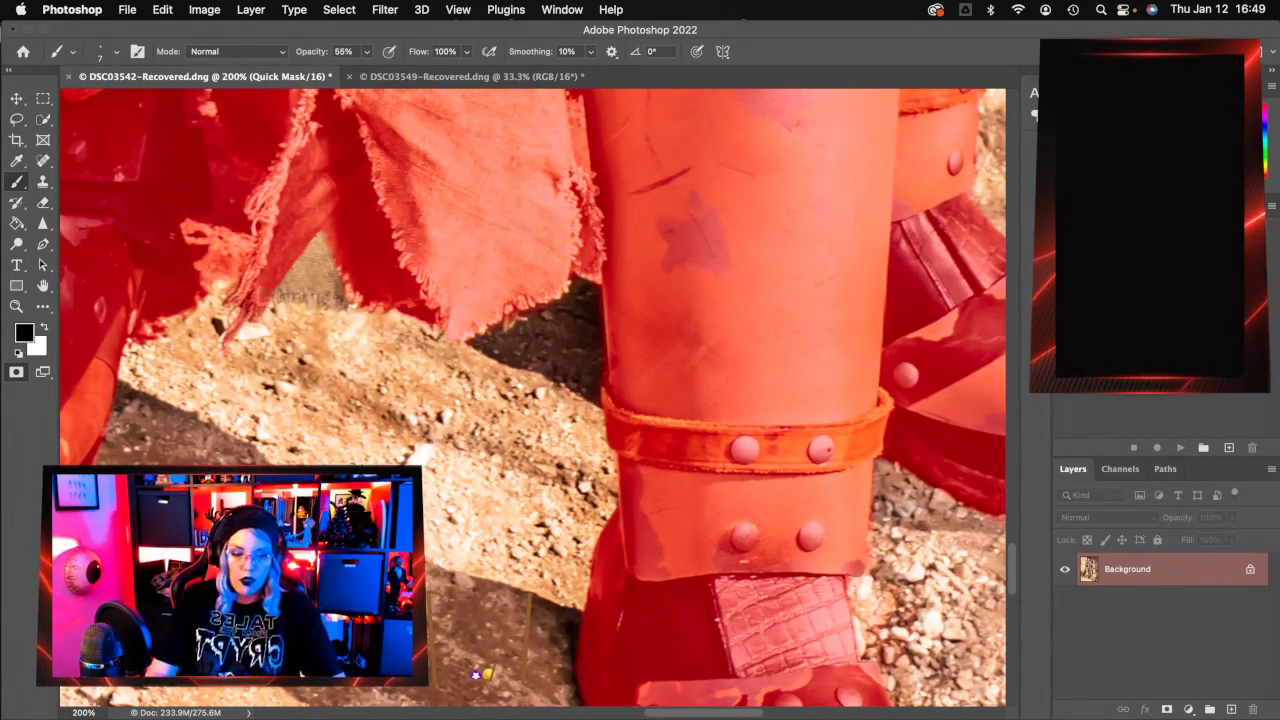
scroll(747, 481, up, 2)
scroll(747, 481, down, 5)
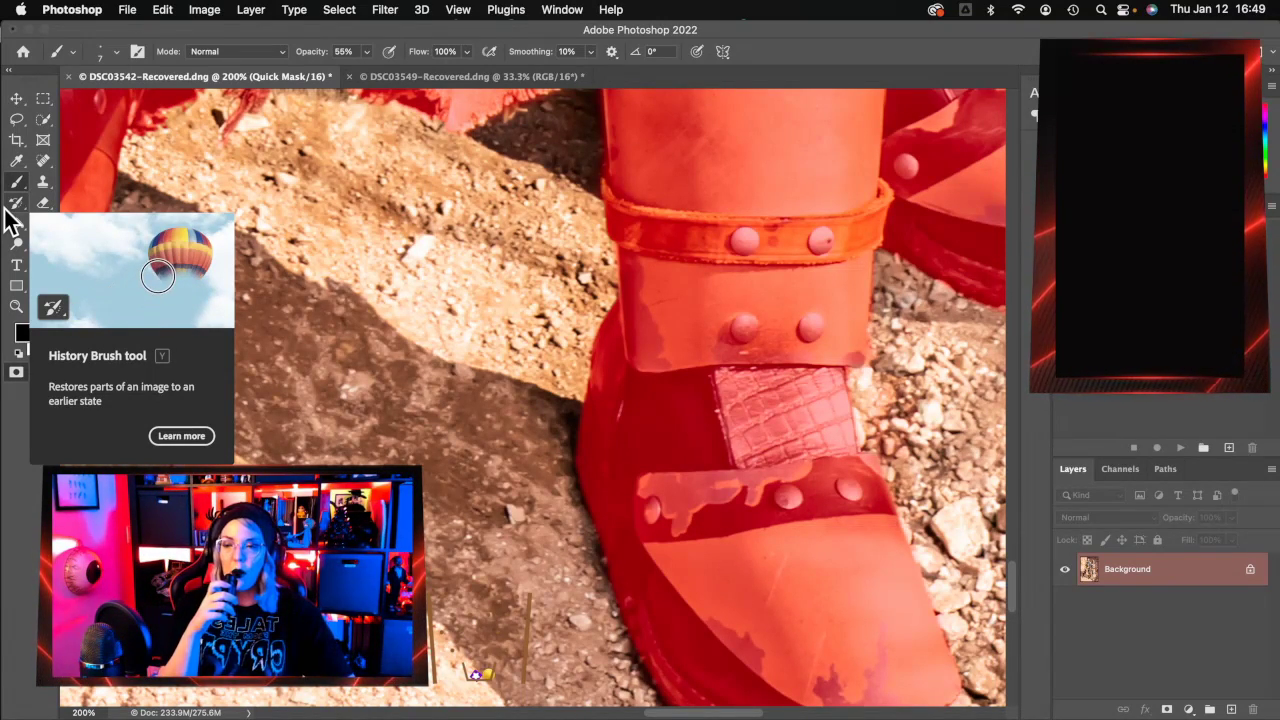
Exit Quick Mask mode and invert the selection so it covers the two armoured figures.
click(16, 306)
click(493, 51)
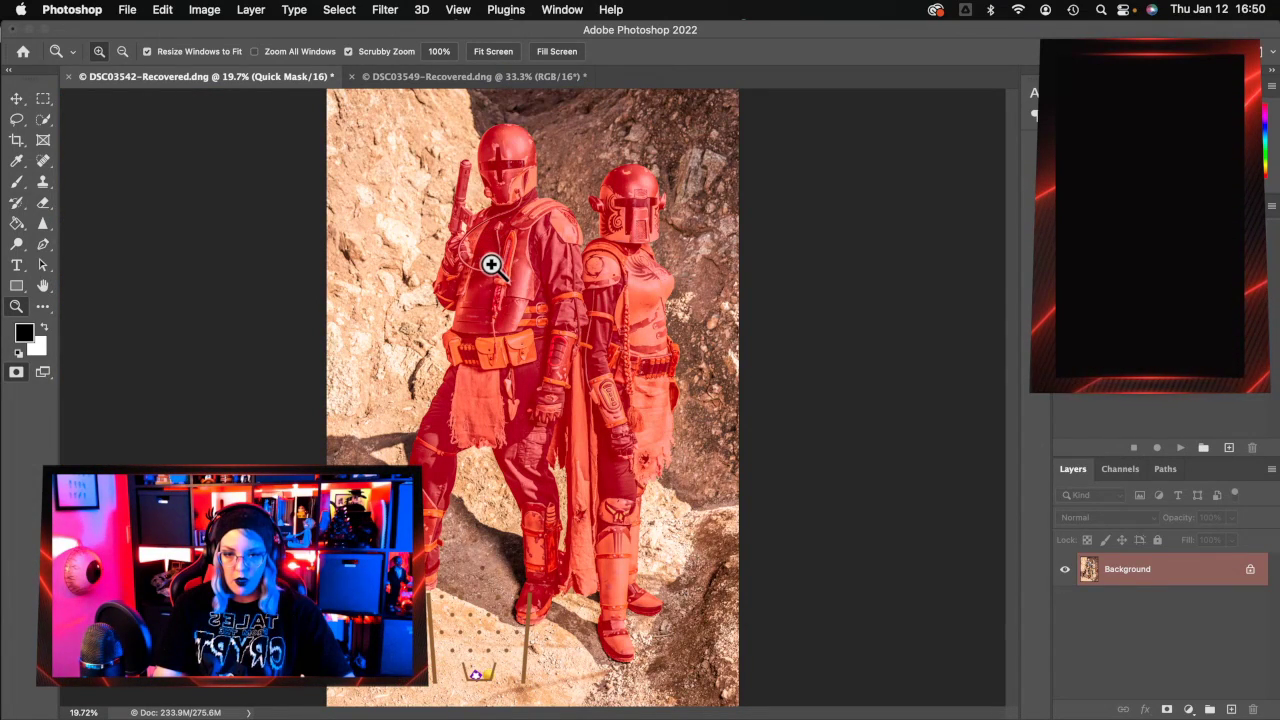
key(alt)
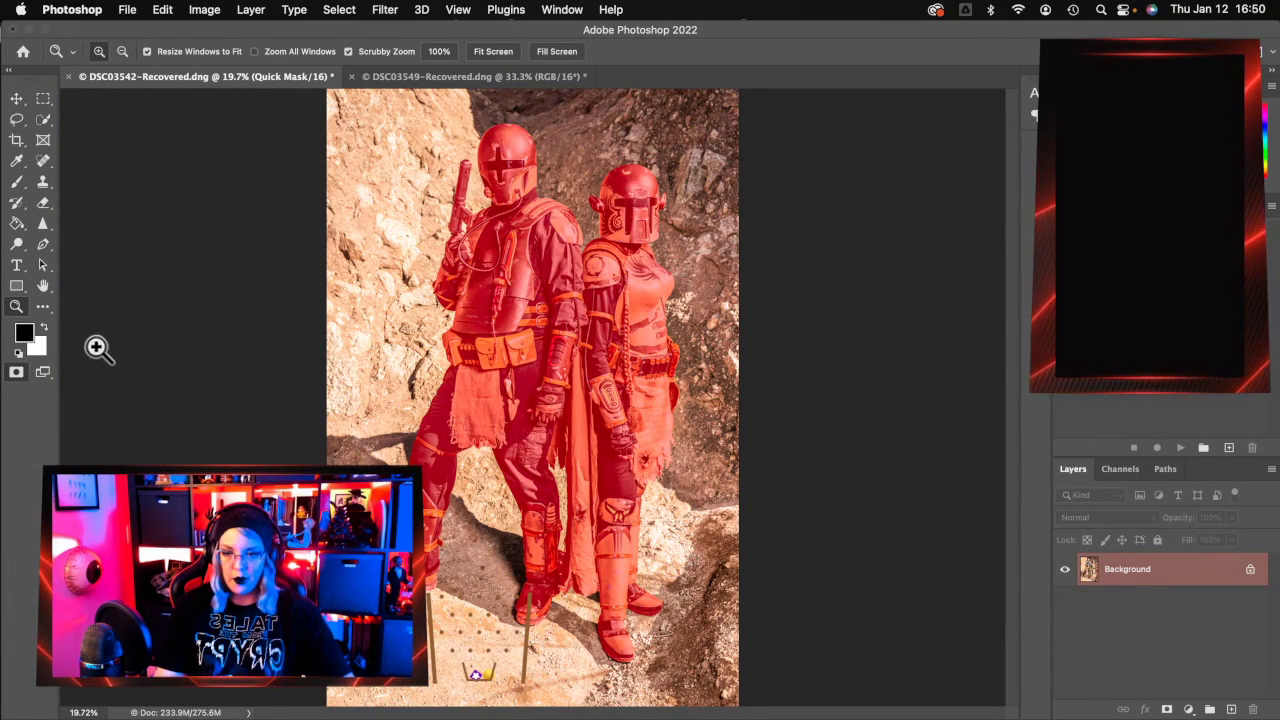
click(16, 373)
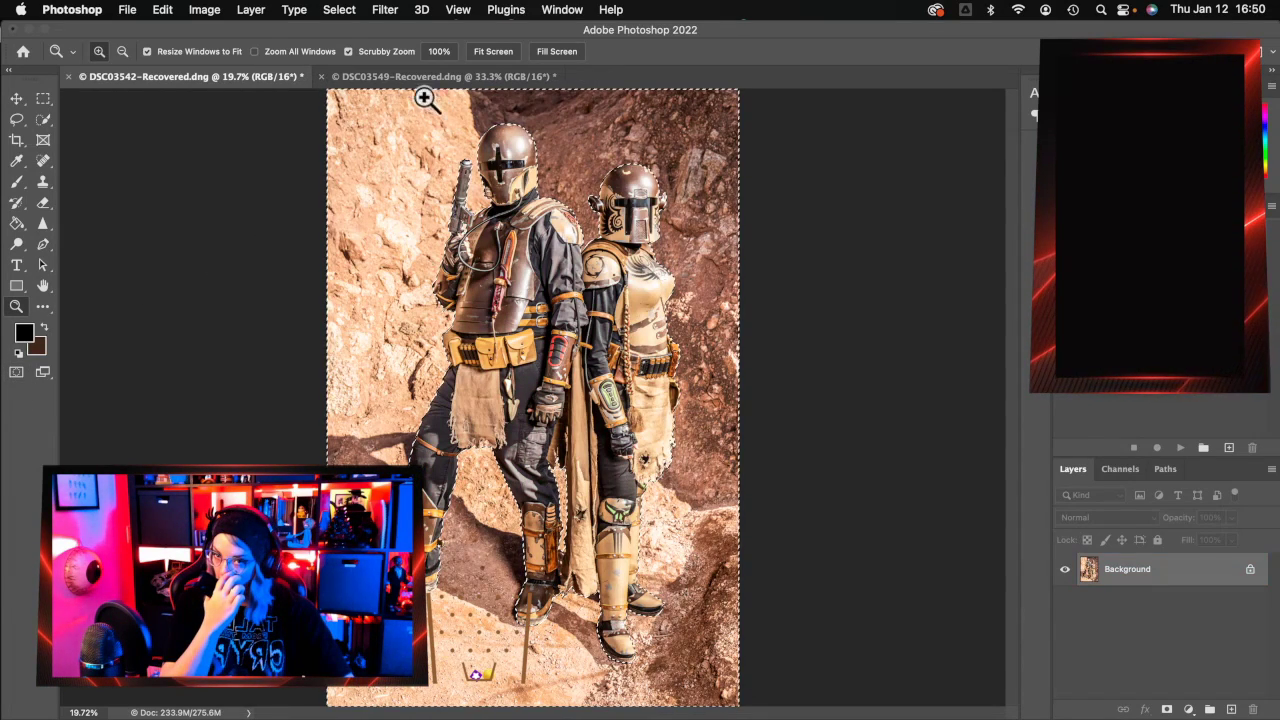
click(339, 10)
click(349, 77)
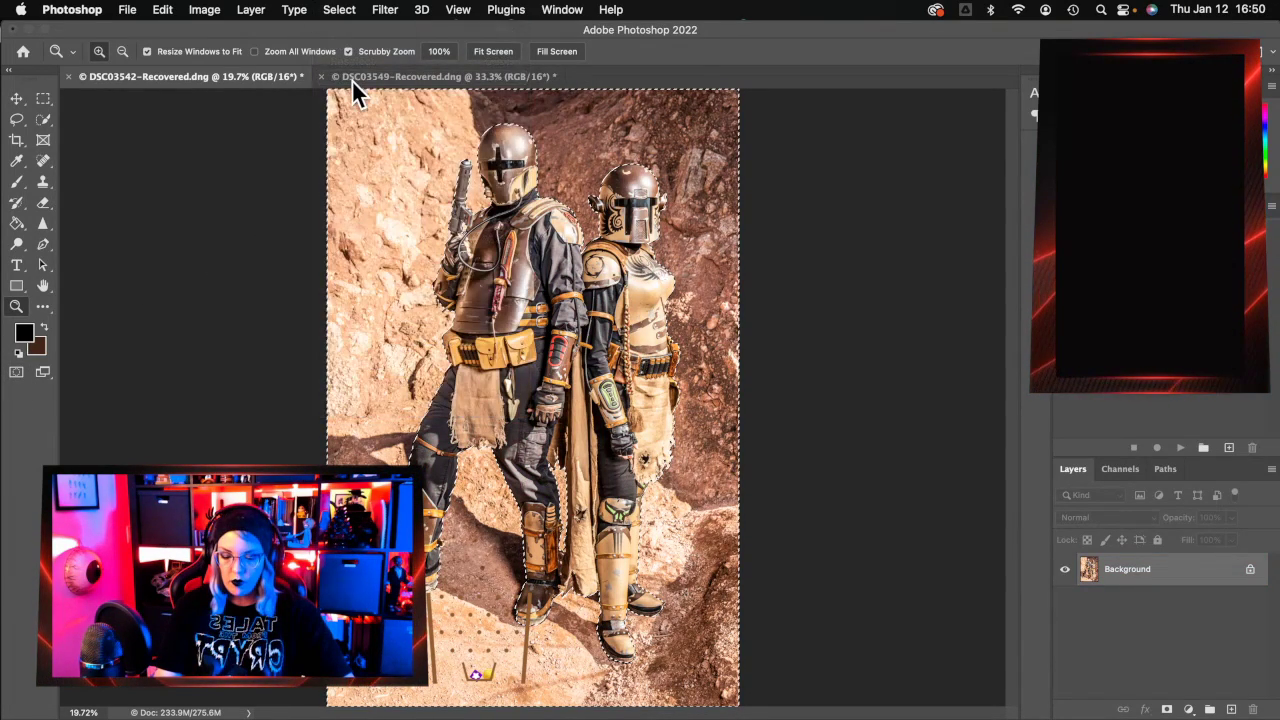
Copy the two selected figures onto a new layer and hide the Background layer, toggling its visibility to compare the cutout.
key(super+c)
key(super+v)
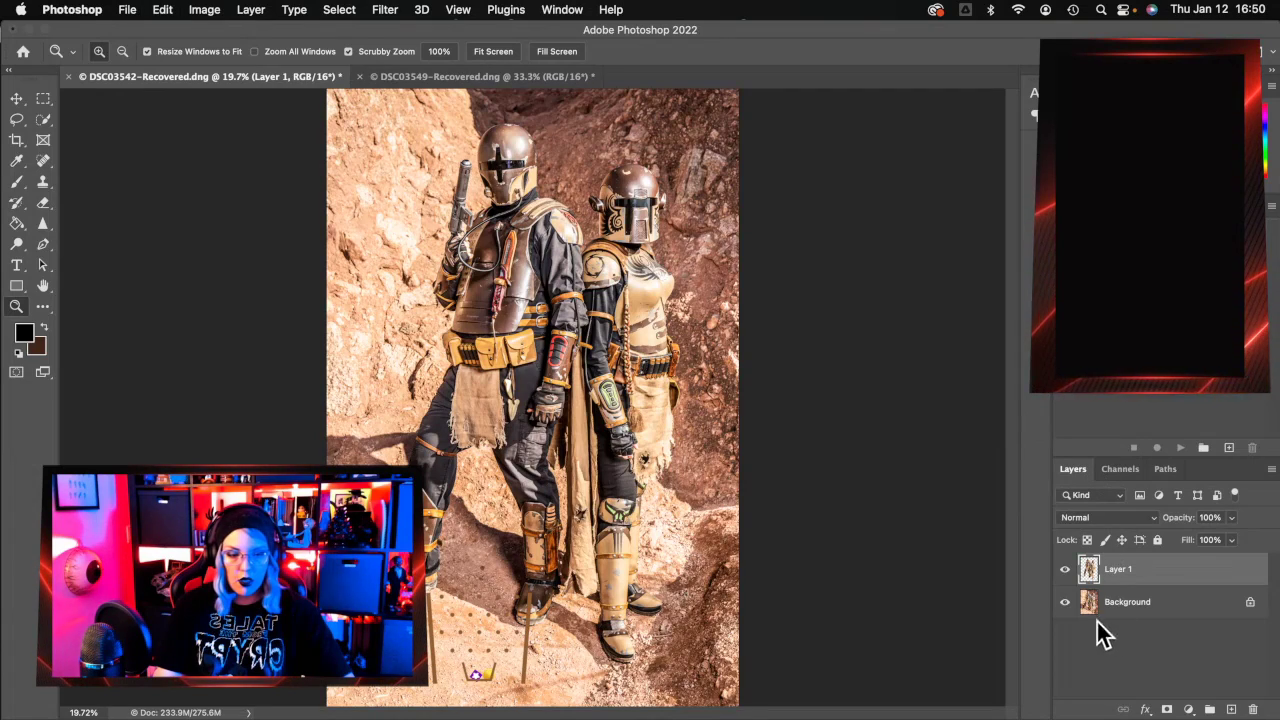
click(1066, 603)
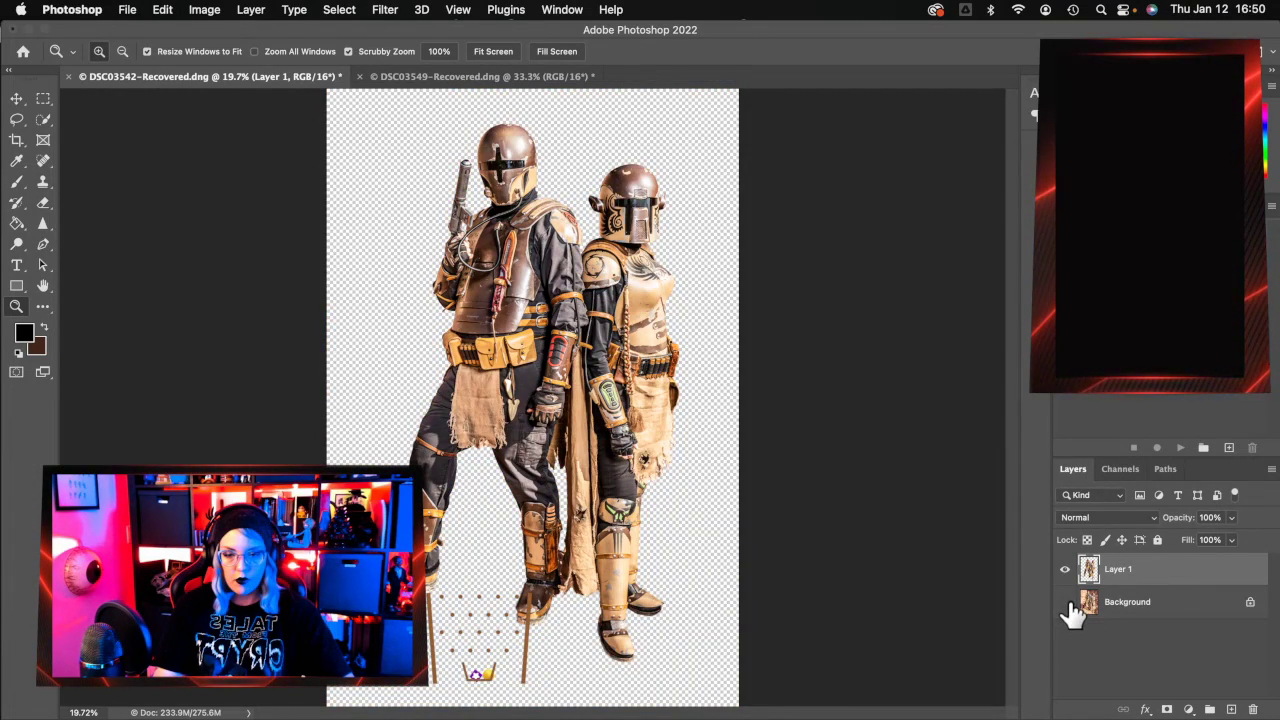
click(1068, 605)
click(1068, 605)
click(1068, 605)
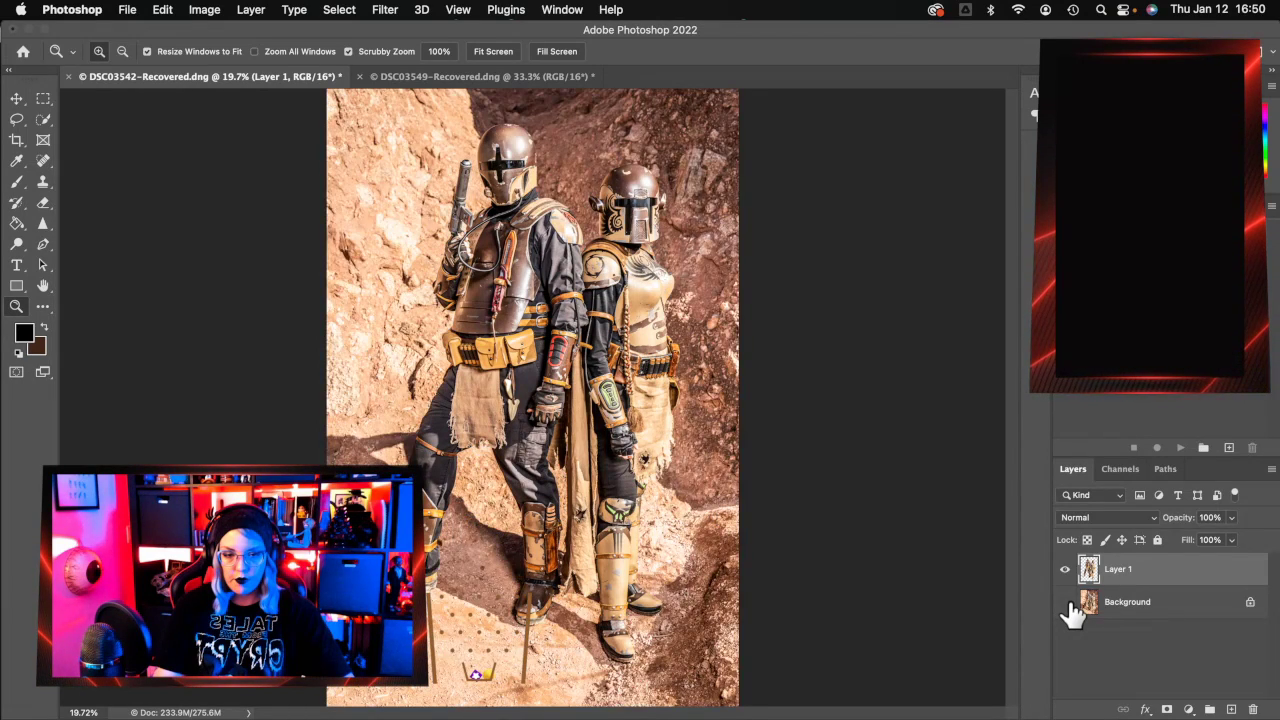
click(1068, 605)
click(1068, 605)
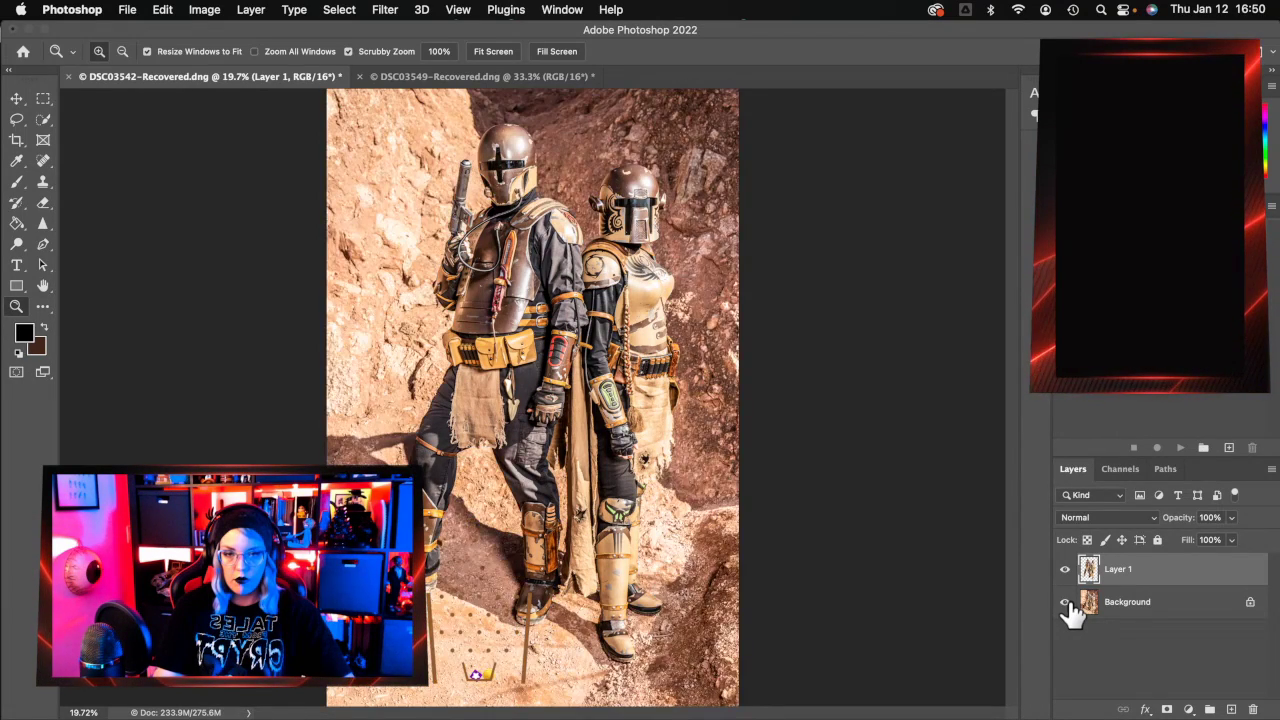
click(1068, 605)
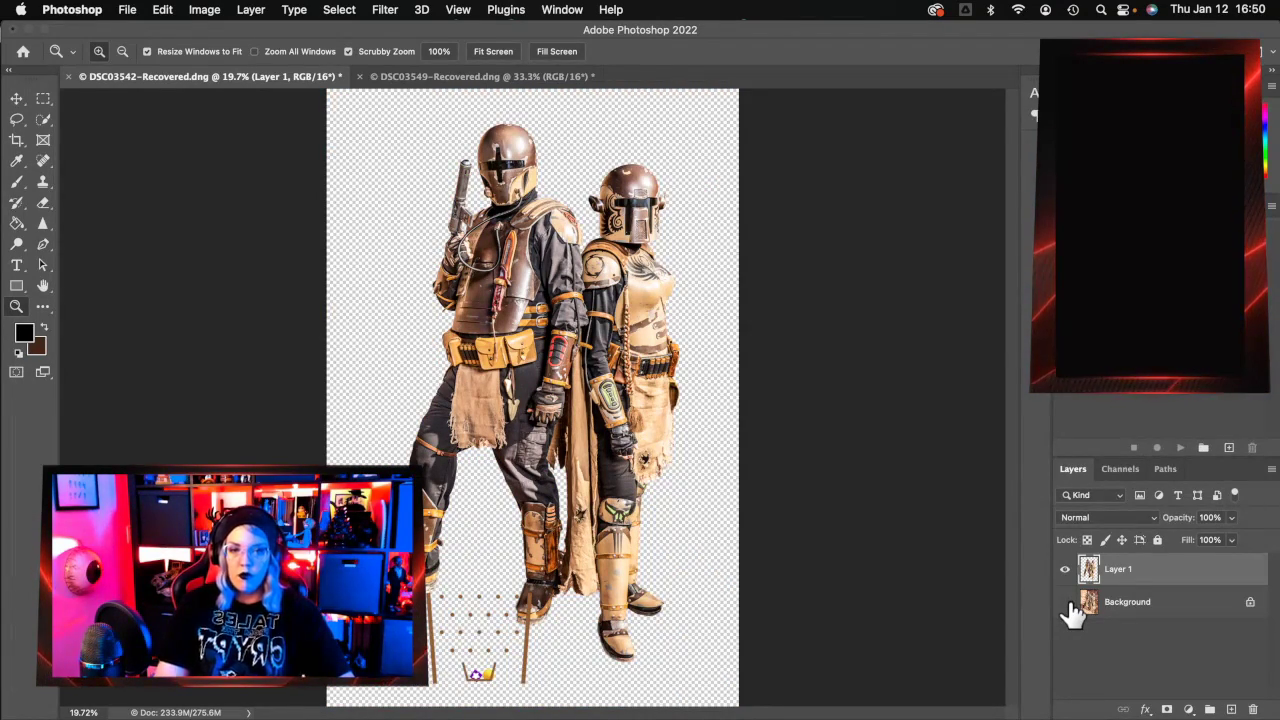
Examine the cutout's edges around both helmets and upper bodies, closing in on the eared helmet's jaw and collar at 200%.
click(551, 129)
click(551, 129)
click(551, 129)
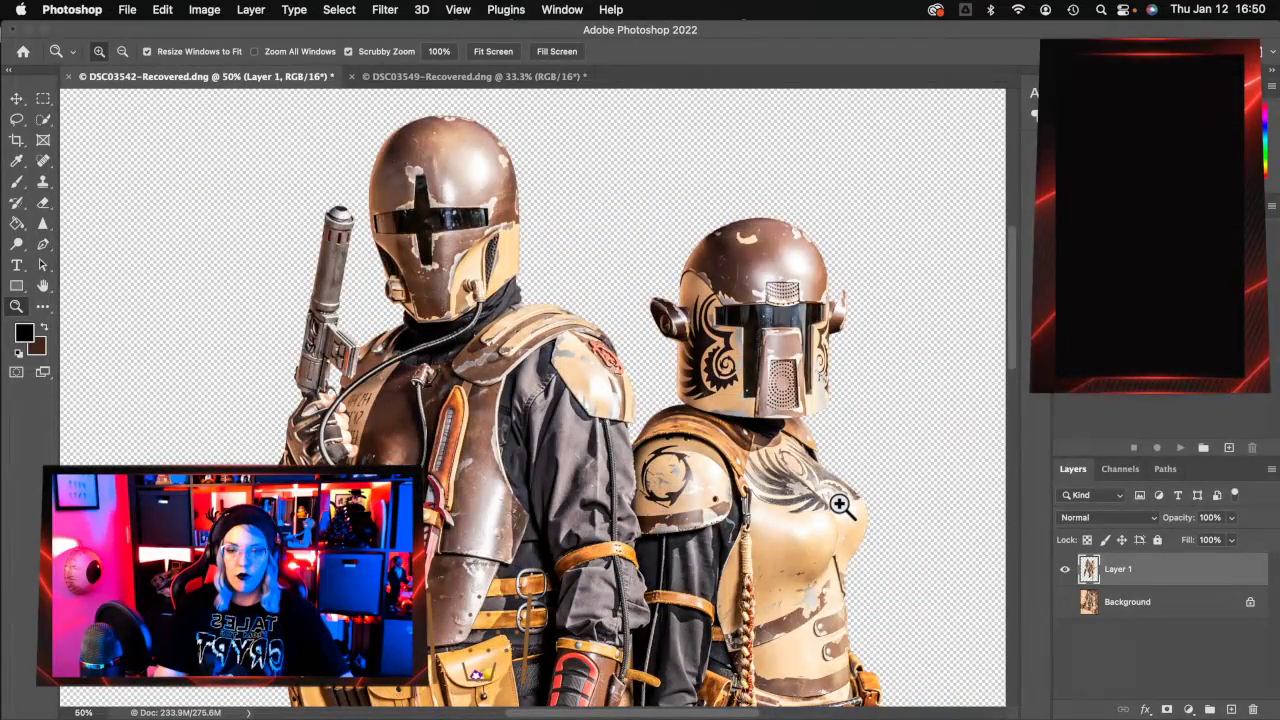
click(1066, 603)
click(1066, 603)
scroll(750, 510, down, 3)
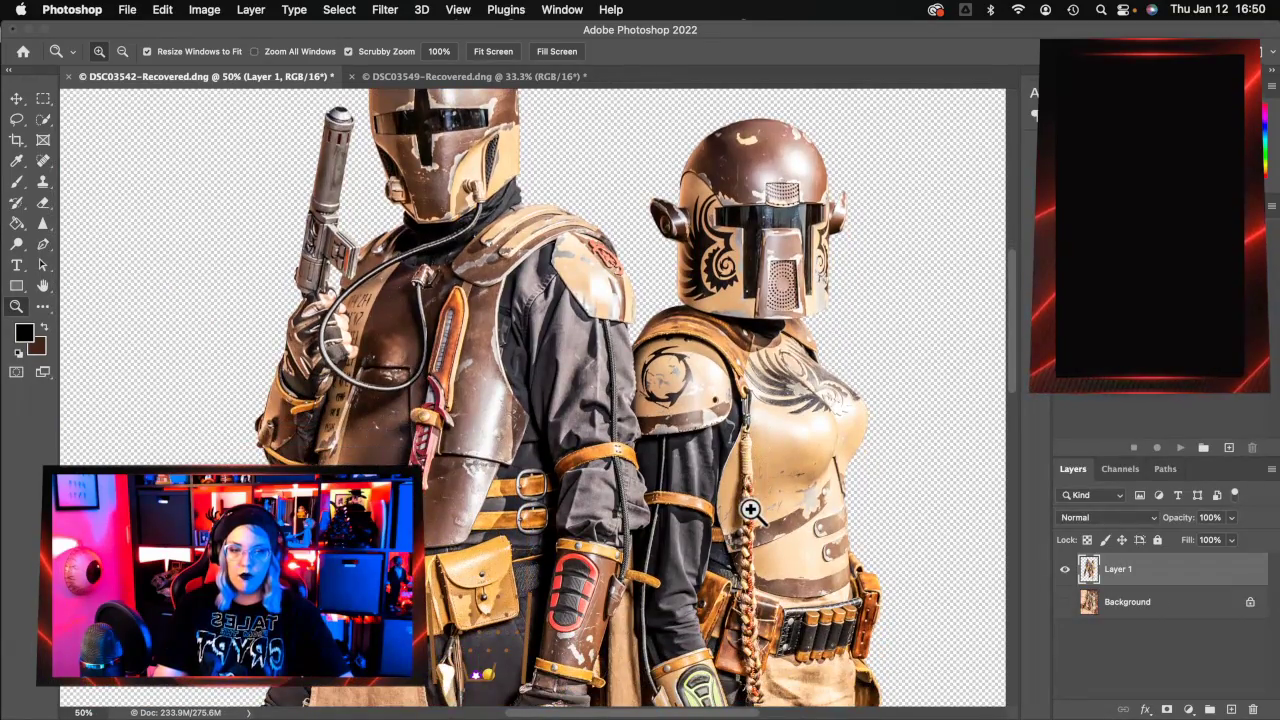
click(866, 301)
click(866, 301)
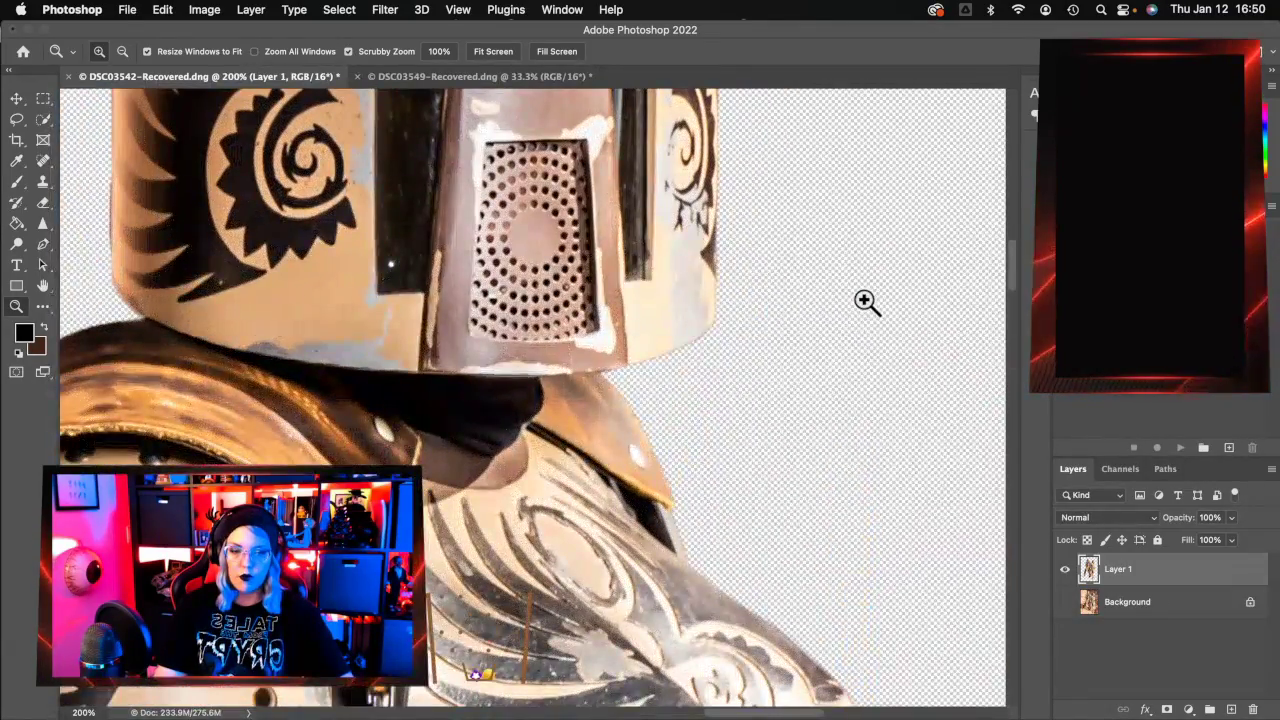
Fit the whole image in view and toggle the Background layer to compare the cutout, leaving the layer shown.
click(493, 51)
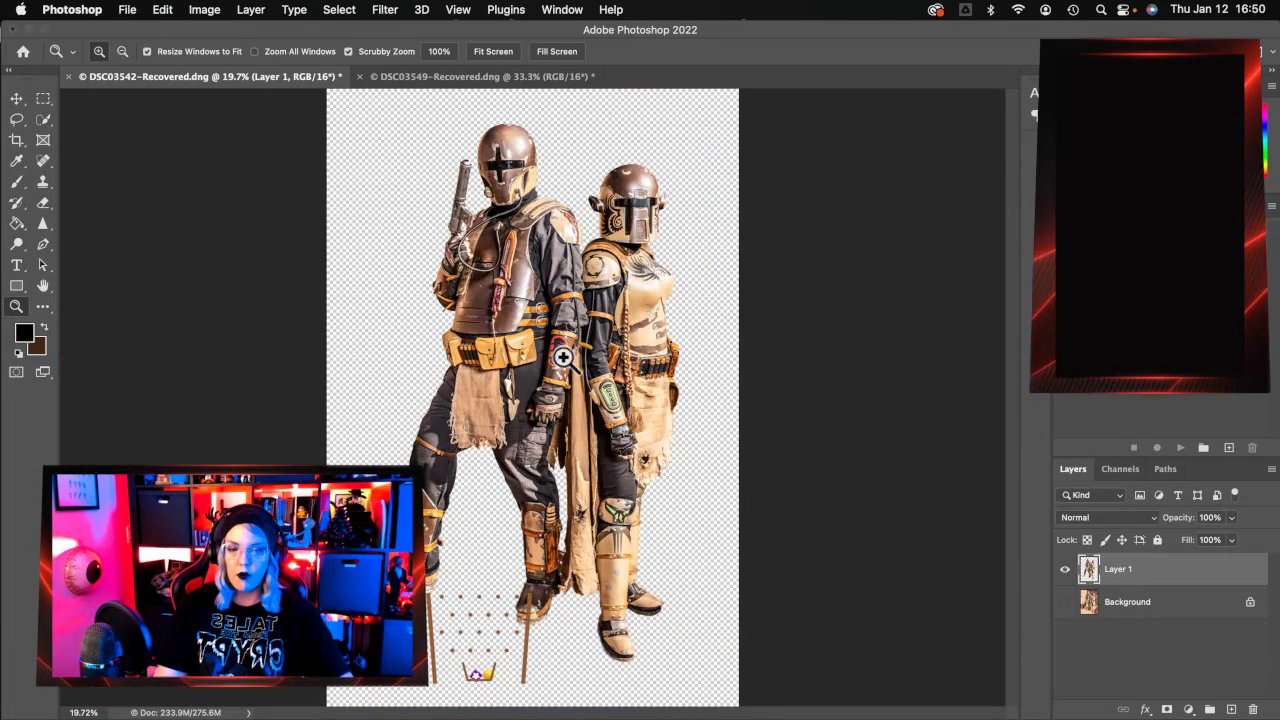
click(1066, 603)
click(1066, 606)
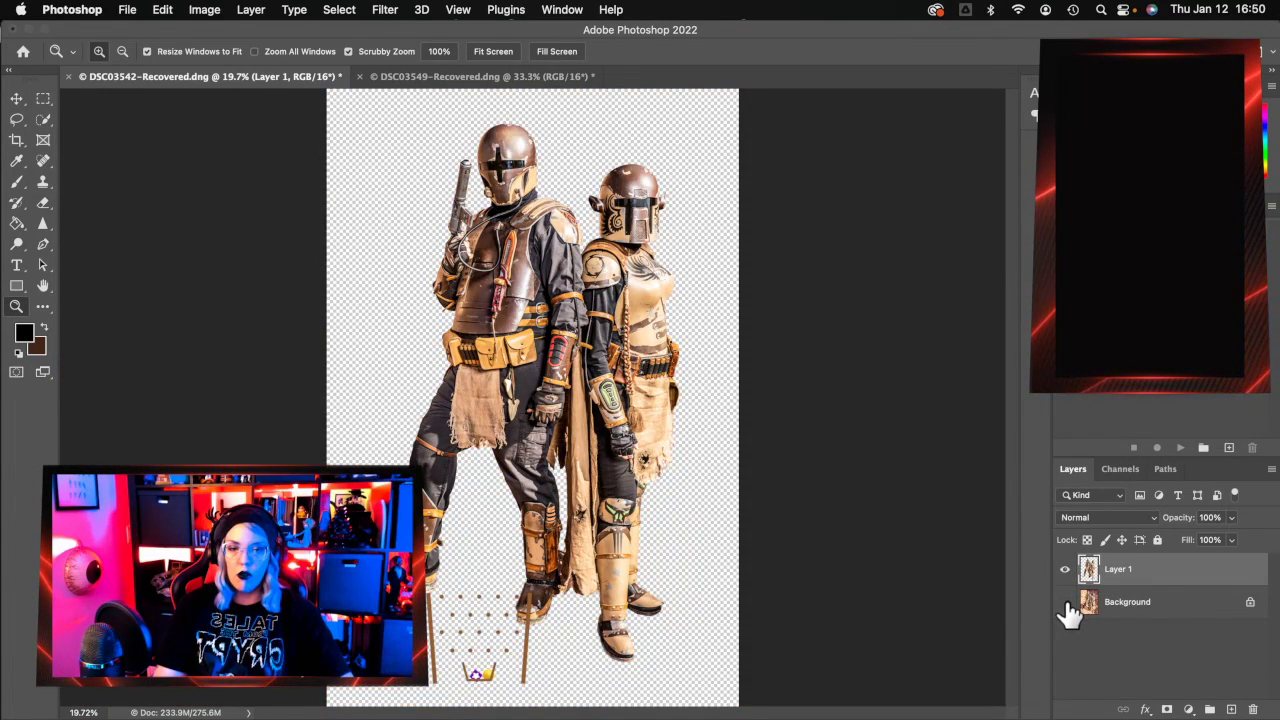
click(1066, 605)
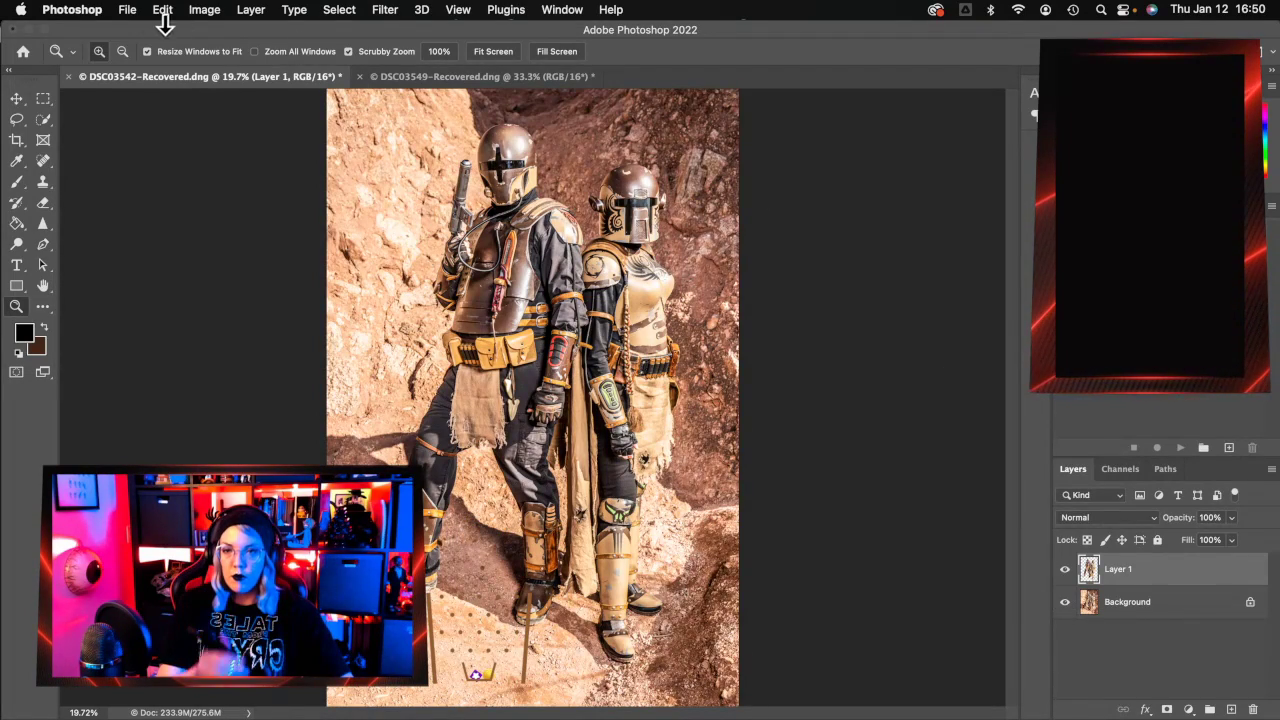
Minimize the Photoshop and Lightroom windows, open the MANDO folder from the desktop in Finder, and dismiss the clipboard alert.
click(26, 31)
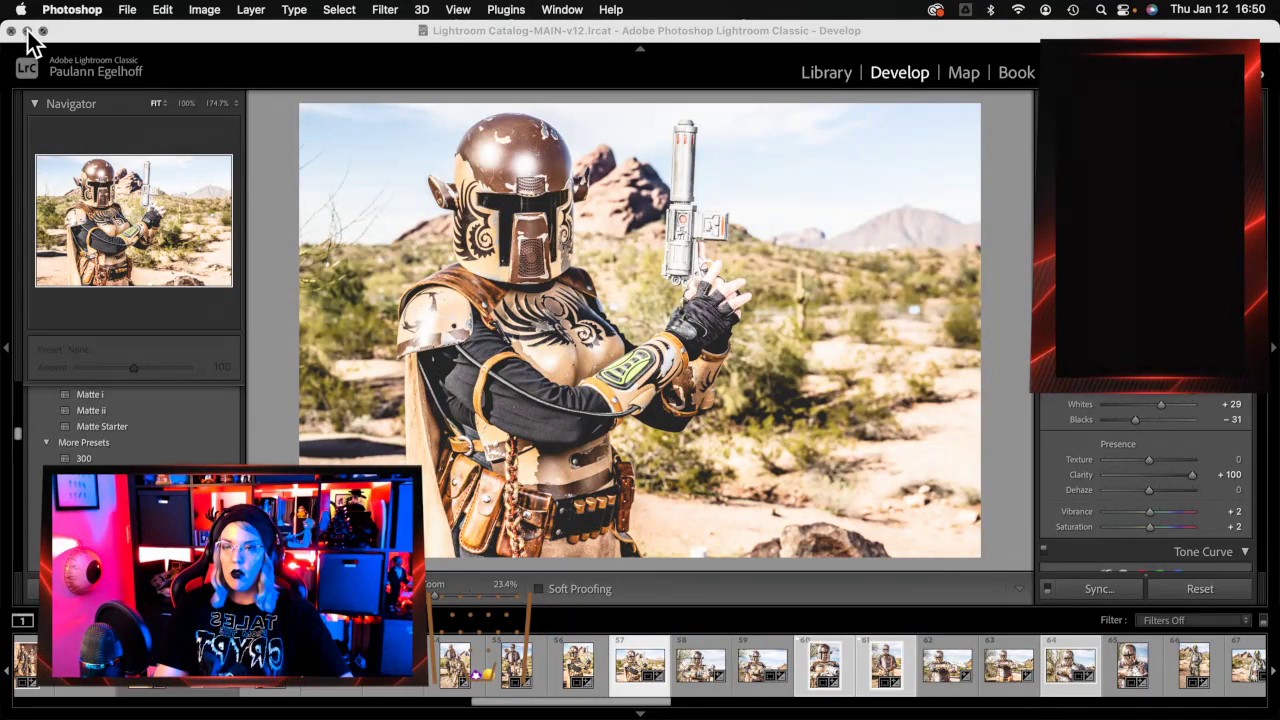
click(26, 31)
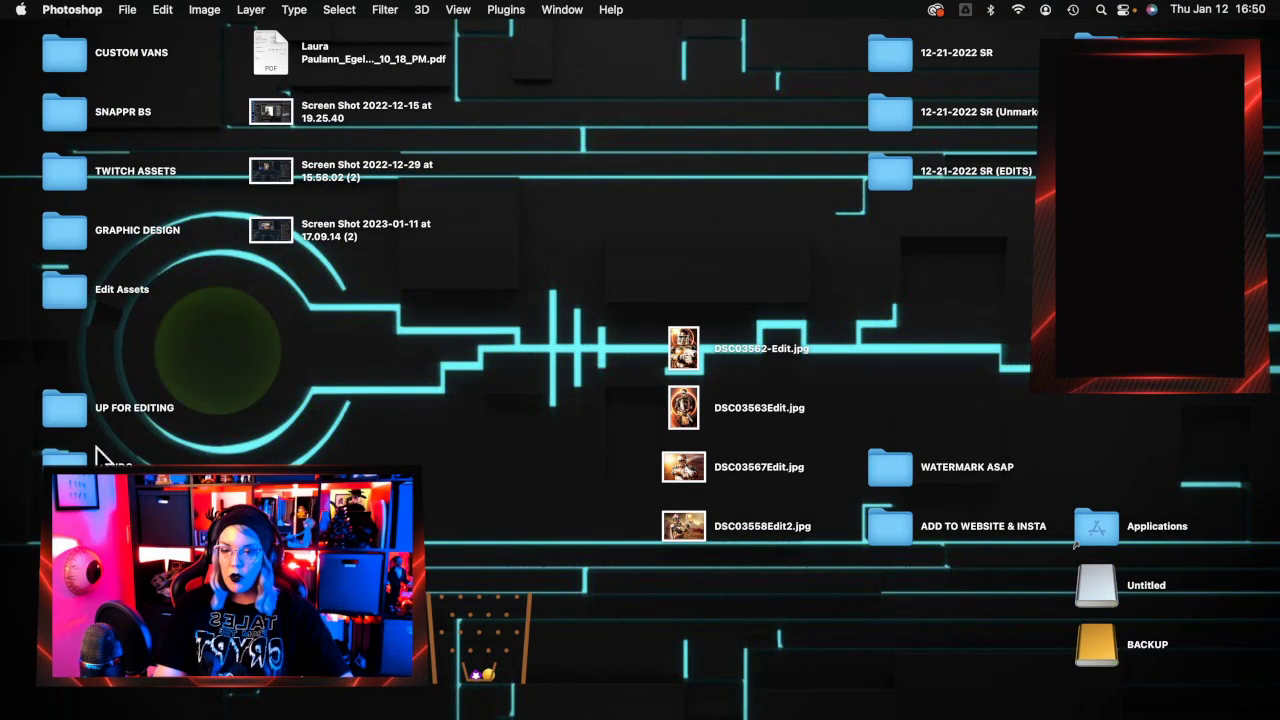
double_click(74, 456)
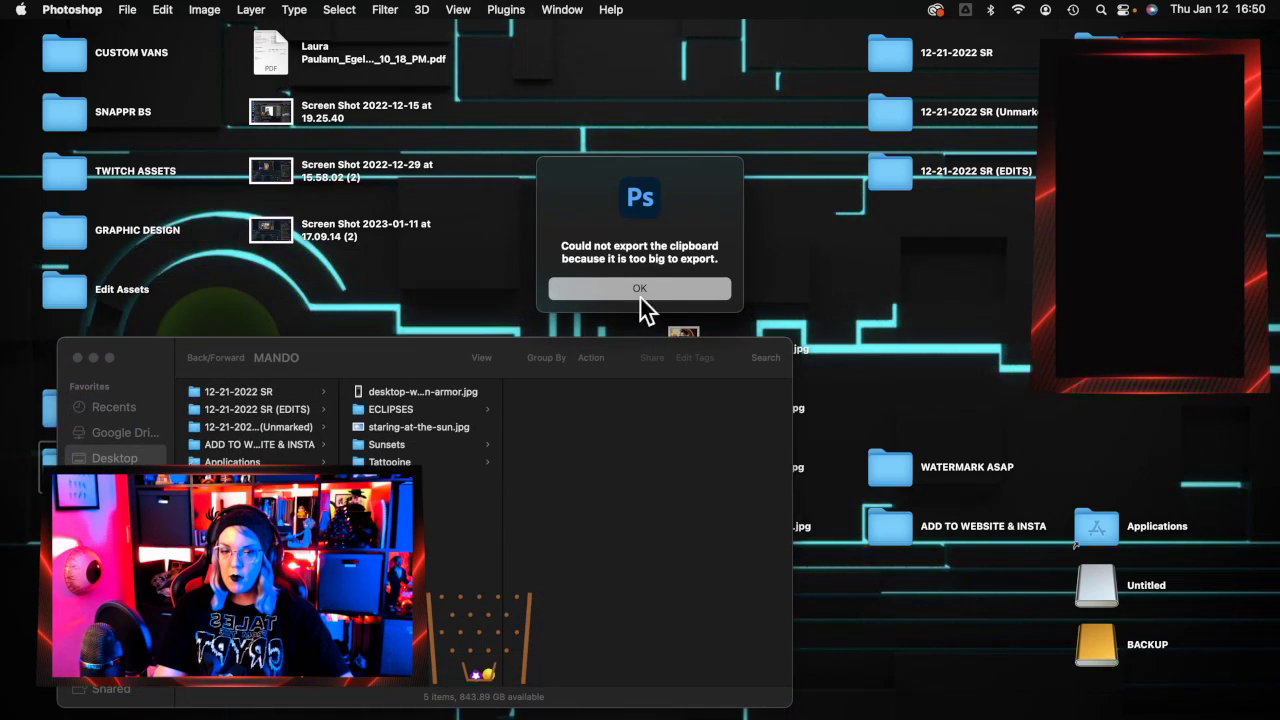
click(648, 288)
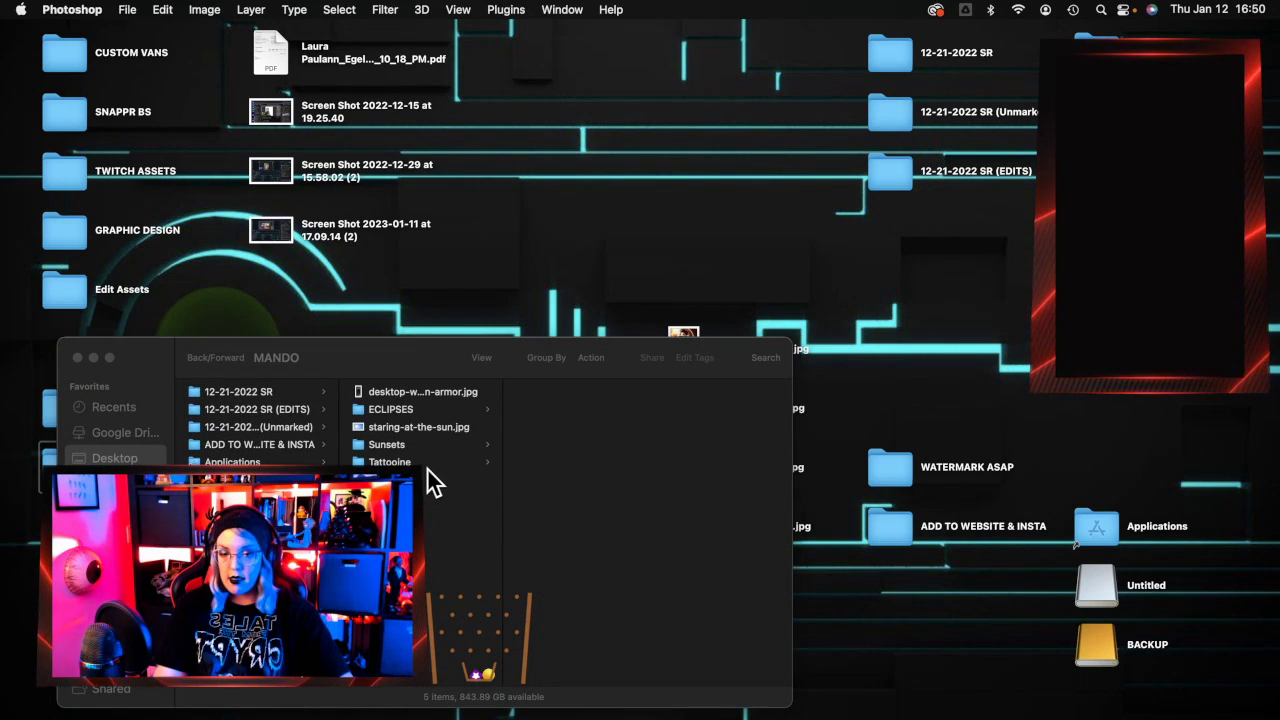
Go to the Tattooine folder inside MANDO and preview its first four background images.
click(424, 414)
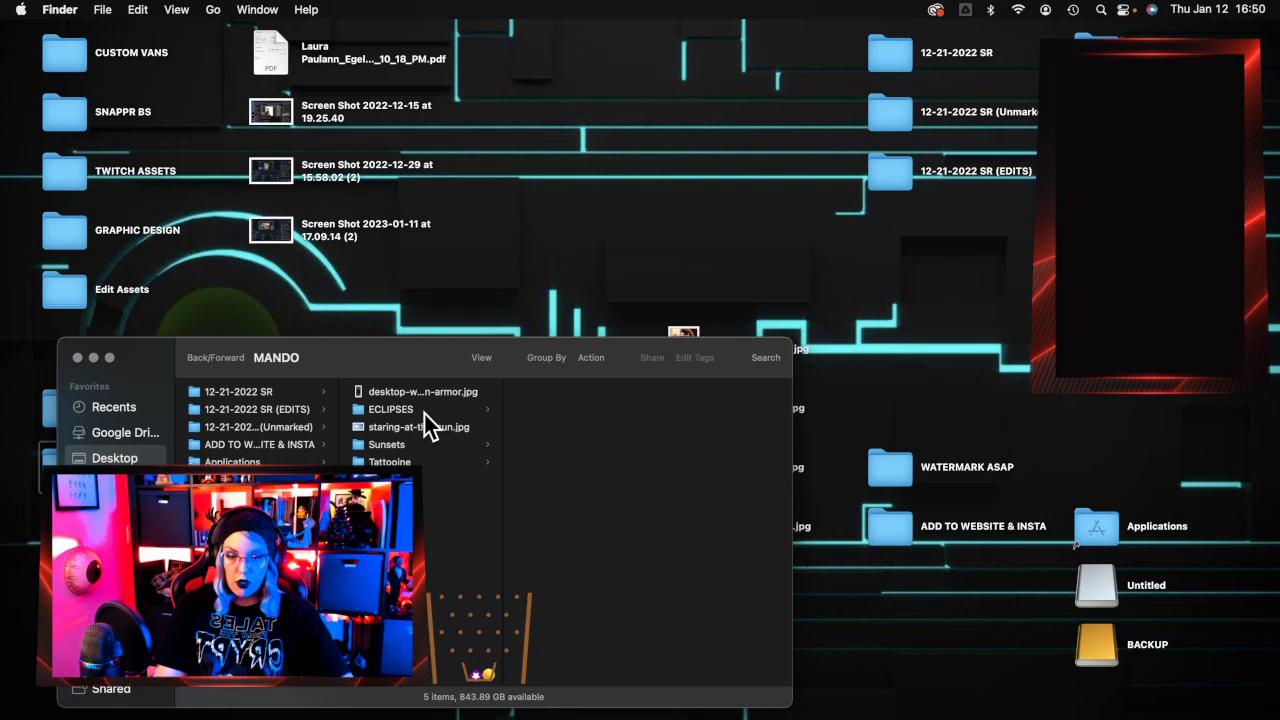
click(424, 414)
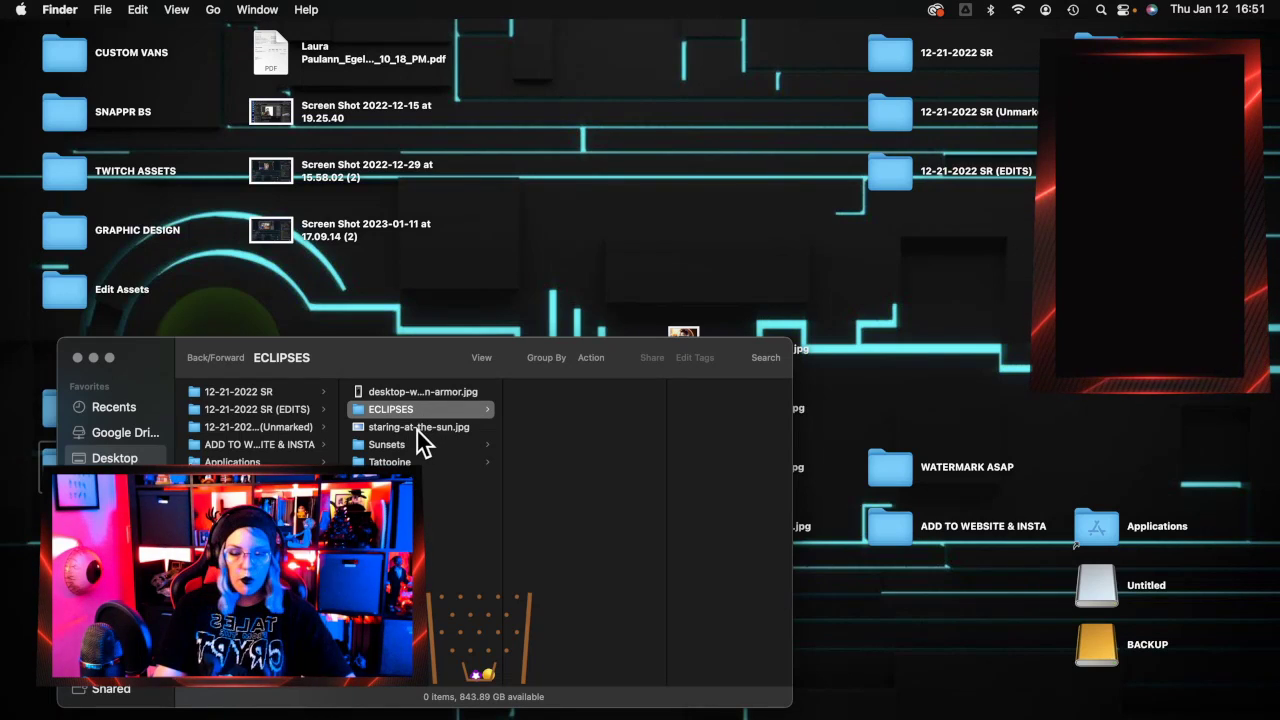
click(412, 462)
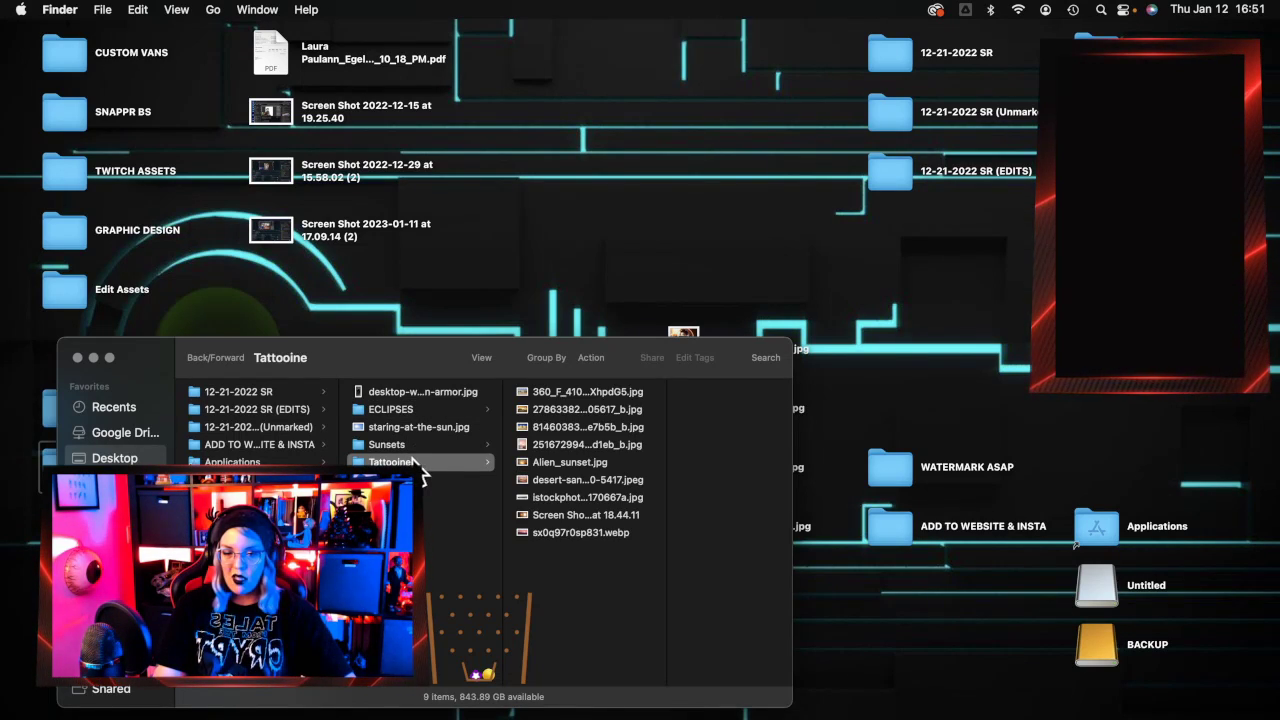
click(636, 391)
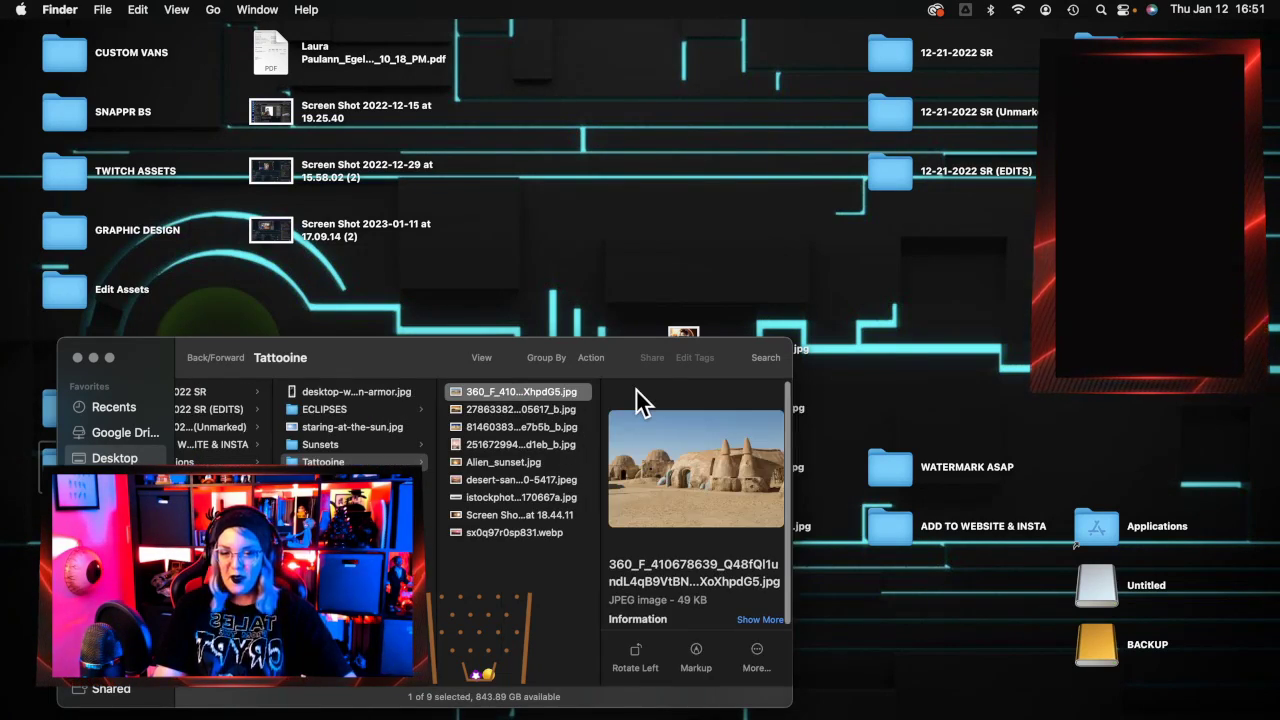
key(Down)
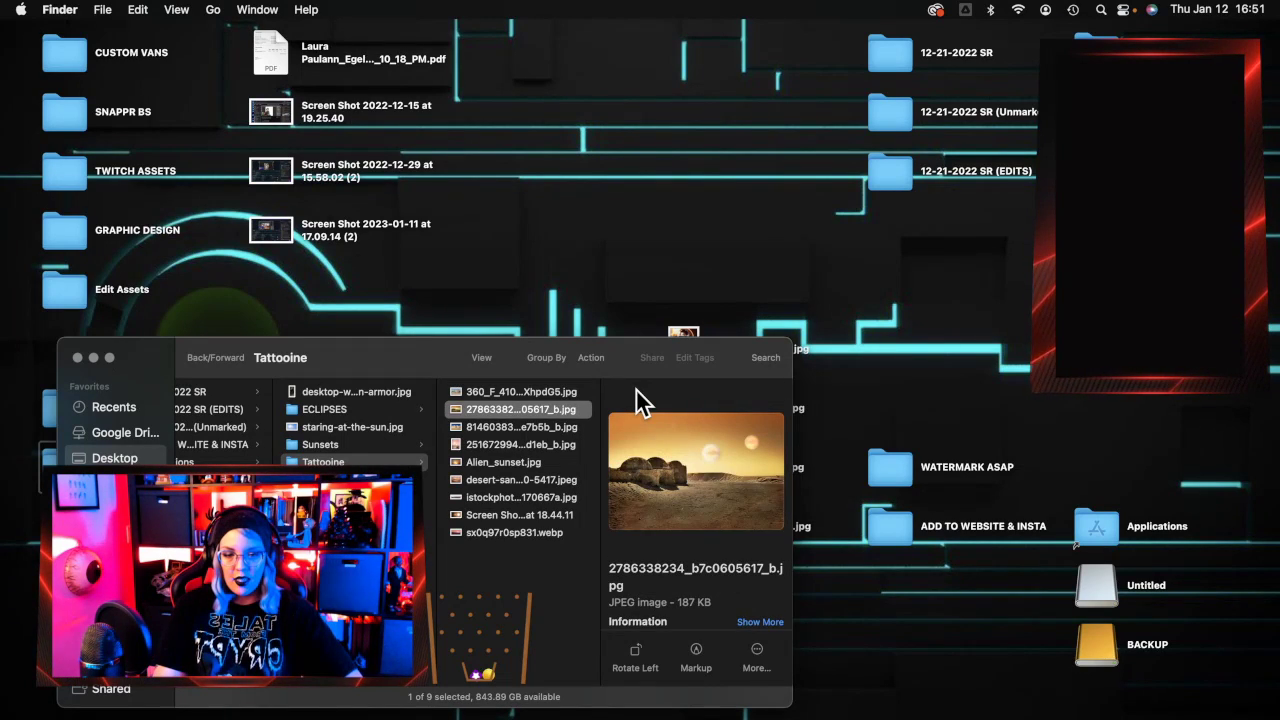
key(Down)
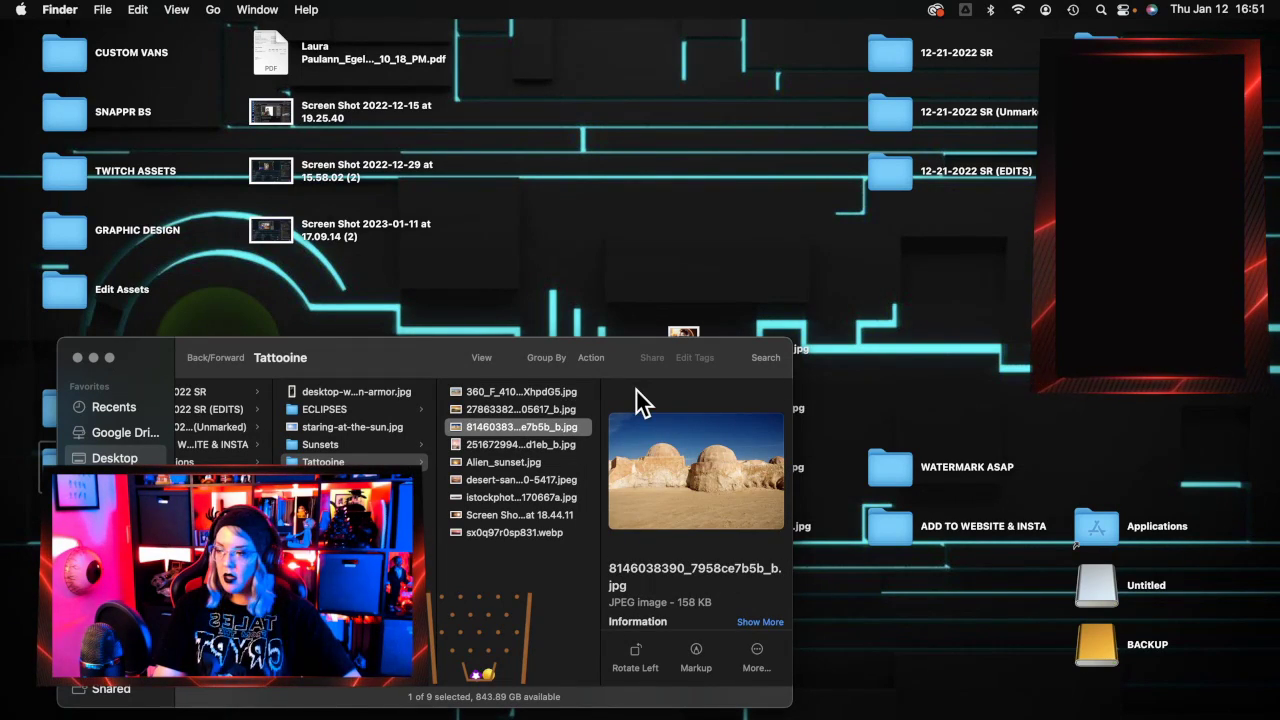
key(Down)
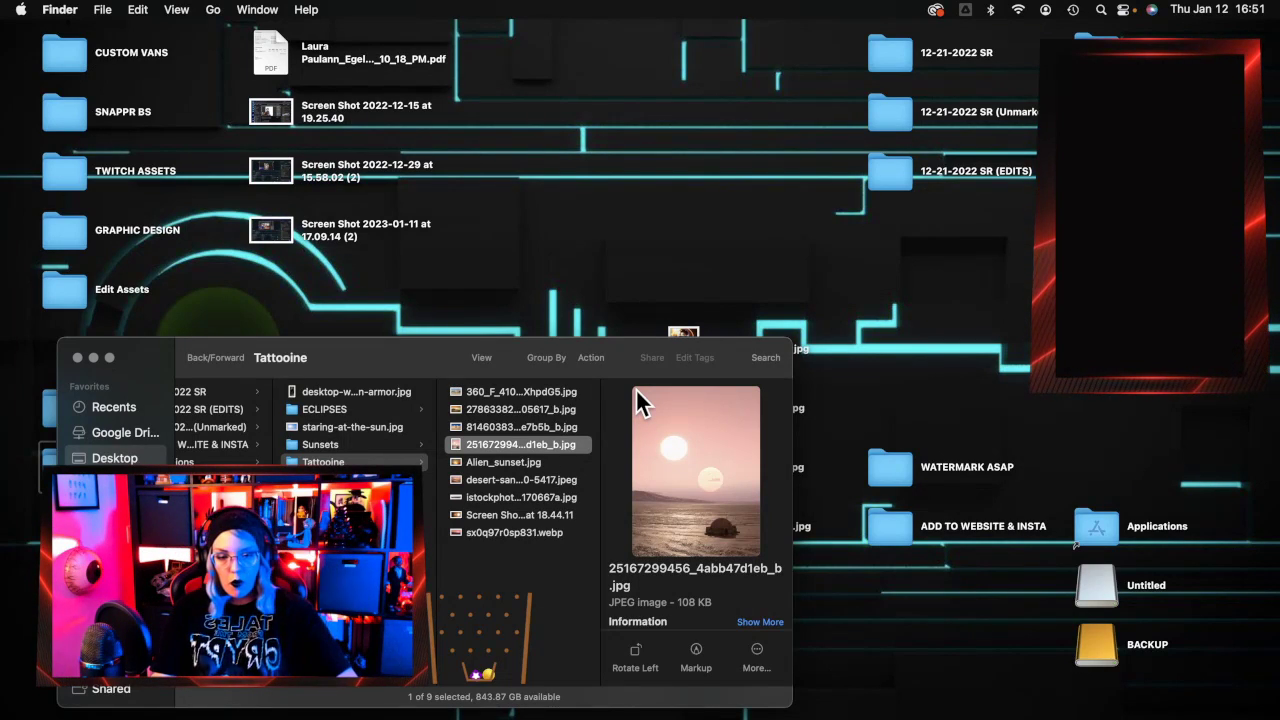
Preview the Tattooine background images in reverse order, from sx0q97r0sp831.webp back to the first file.
click(521, 538)
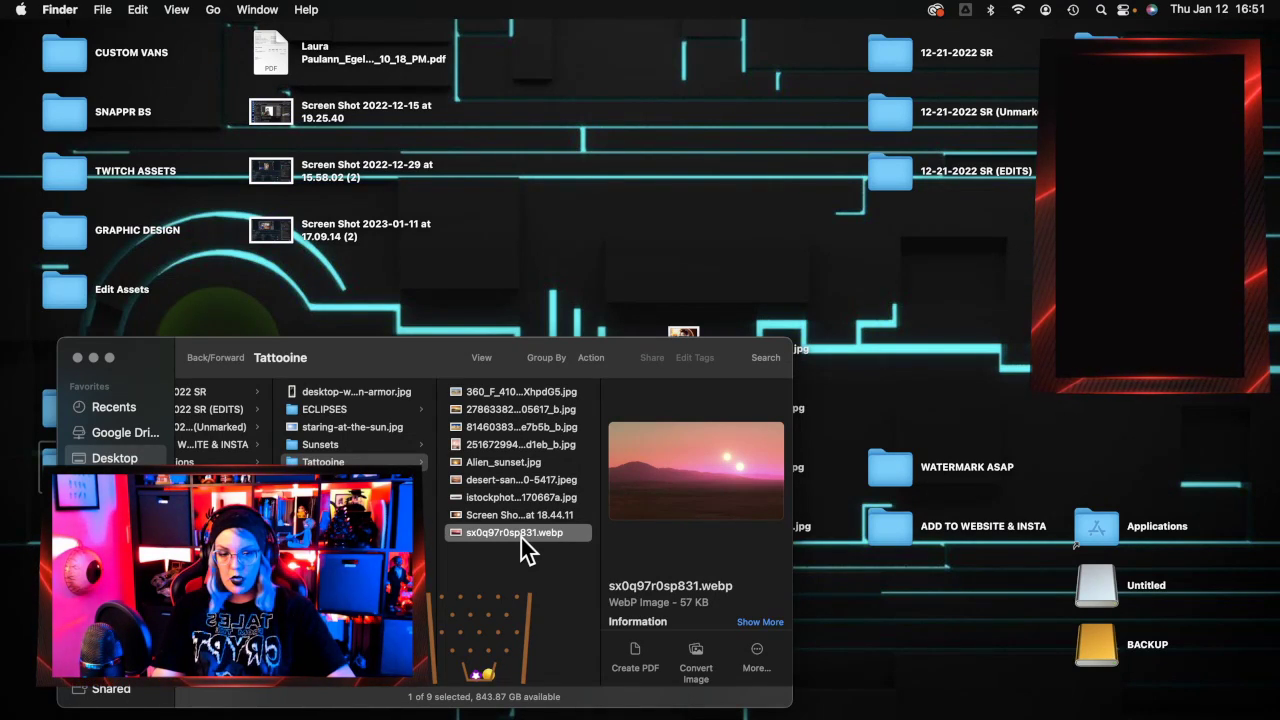
key(Up)
key(Up)
key(Up)
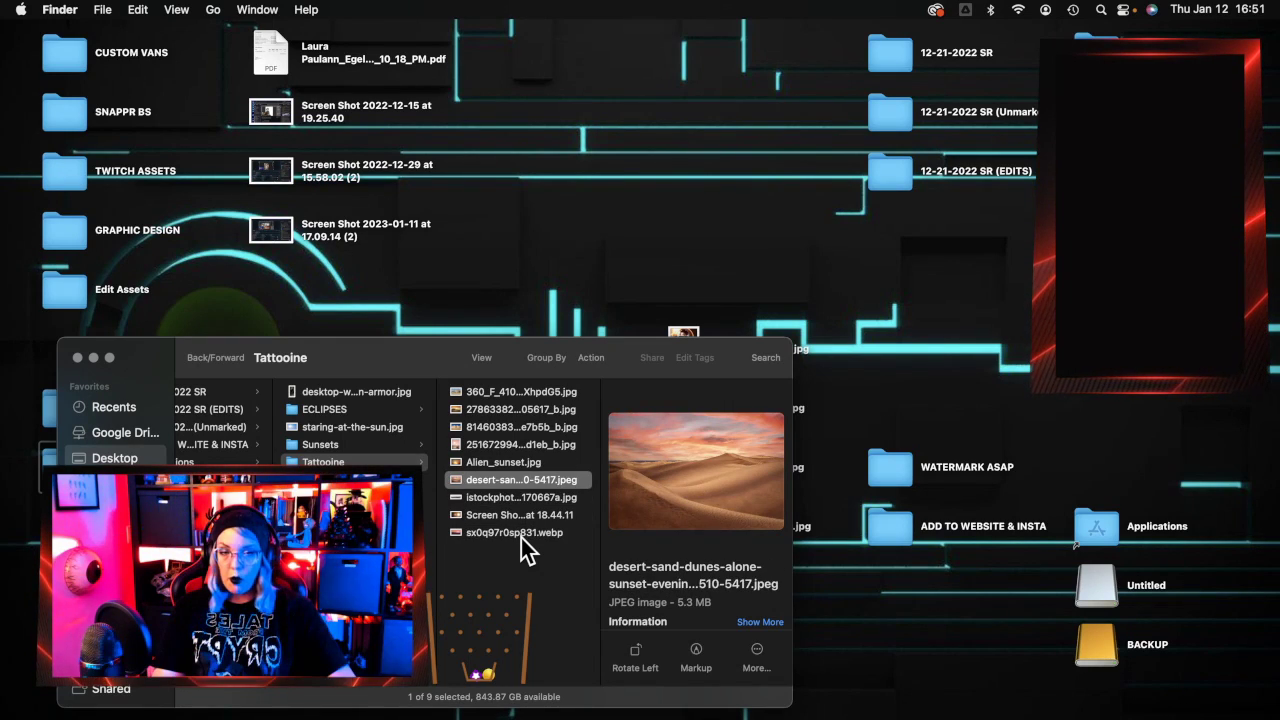
key(Up)
key(Up)
key(Up)
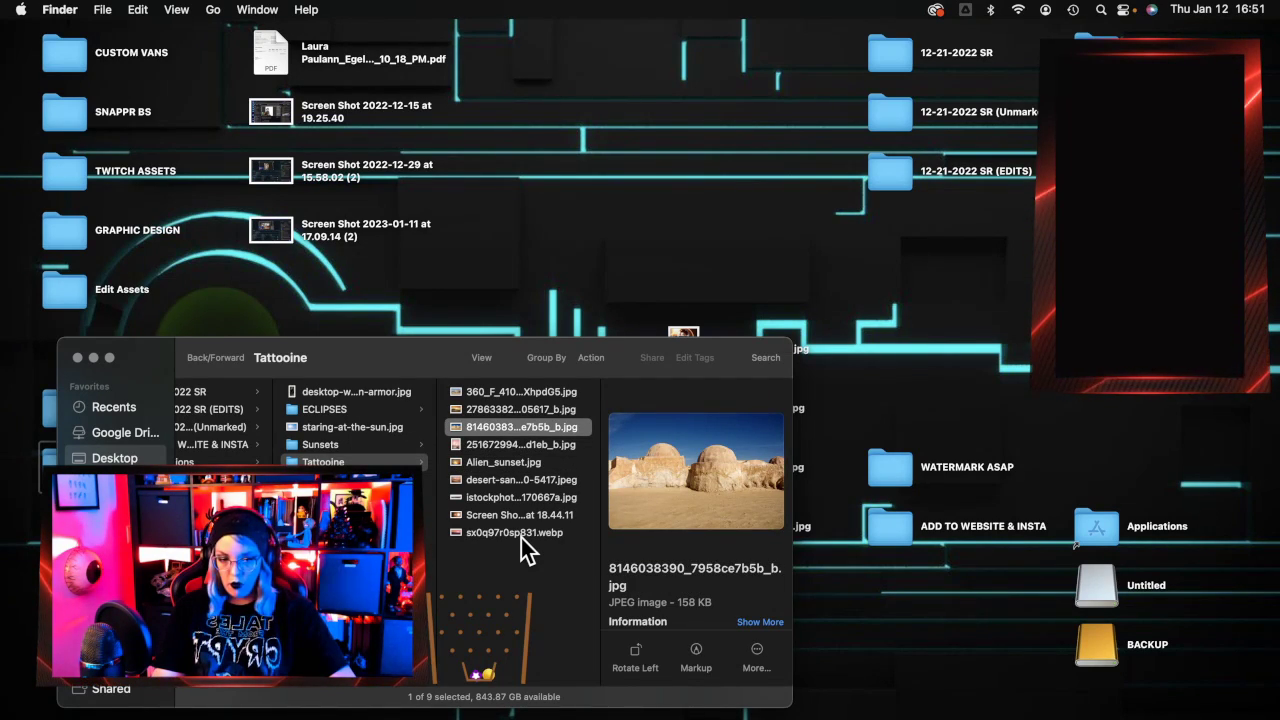
key(Up)
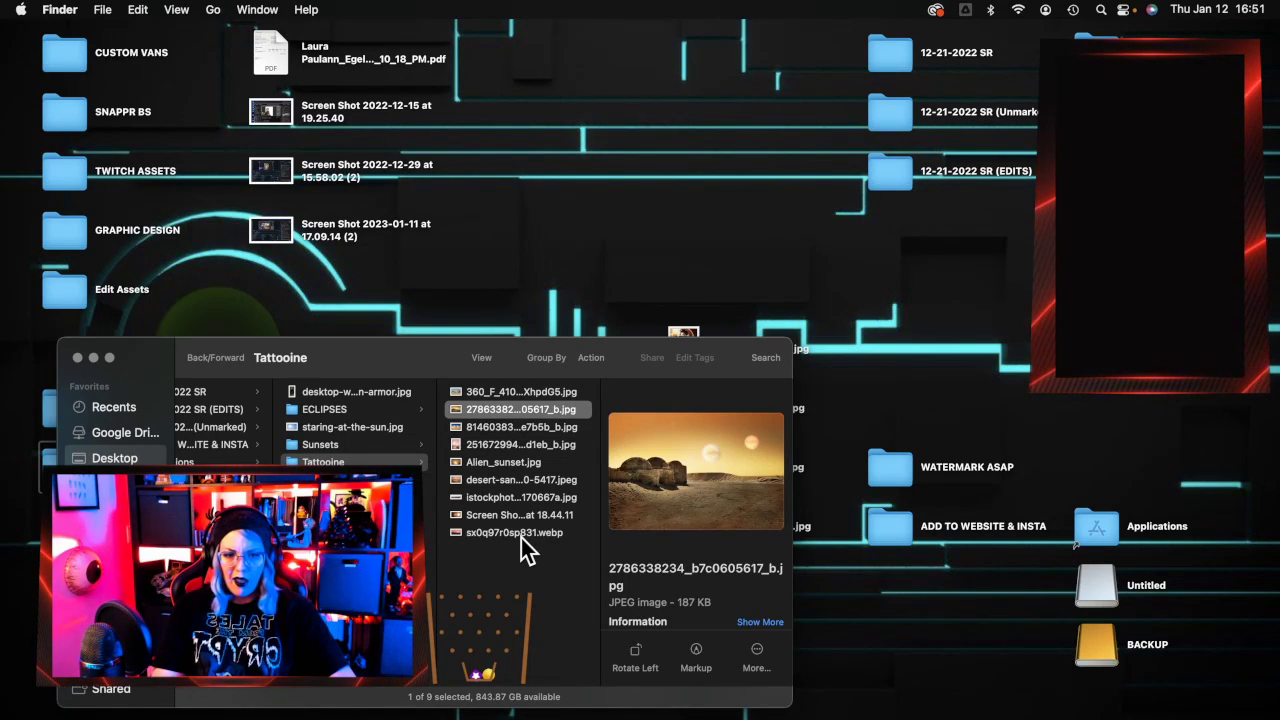
key(Up)
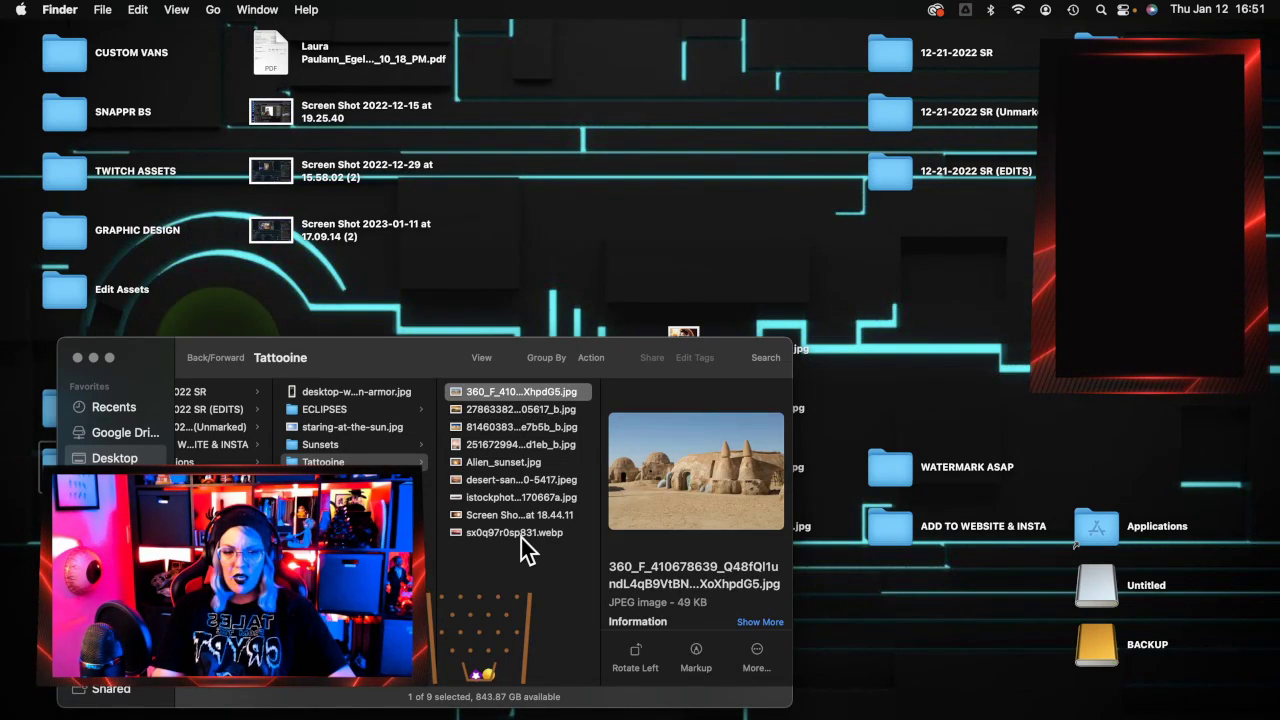
Compare the Tattooine backgrounds again from the second file down to the desert sand dunes sunset image.
key(Down)
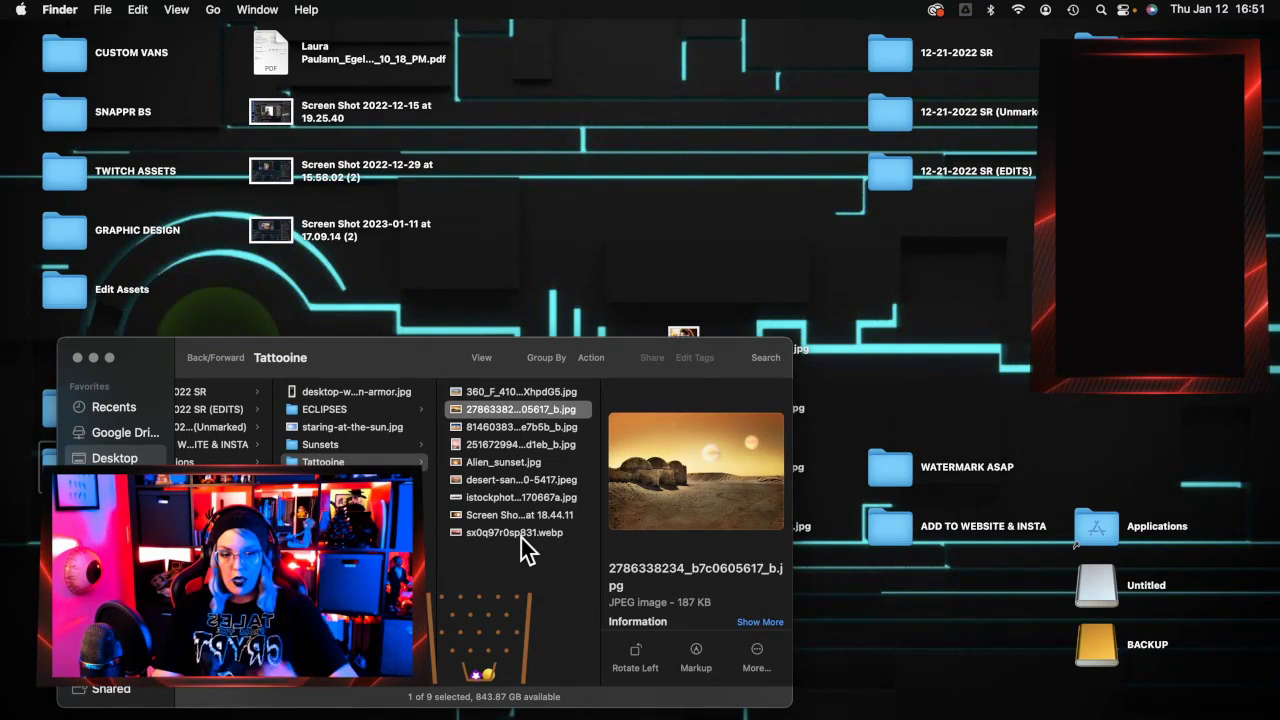
key(Down)
key(Down)
key(Down)
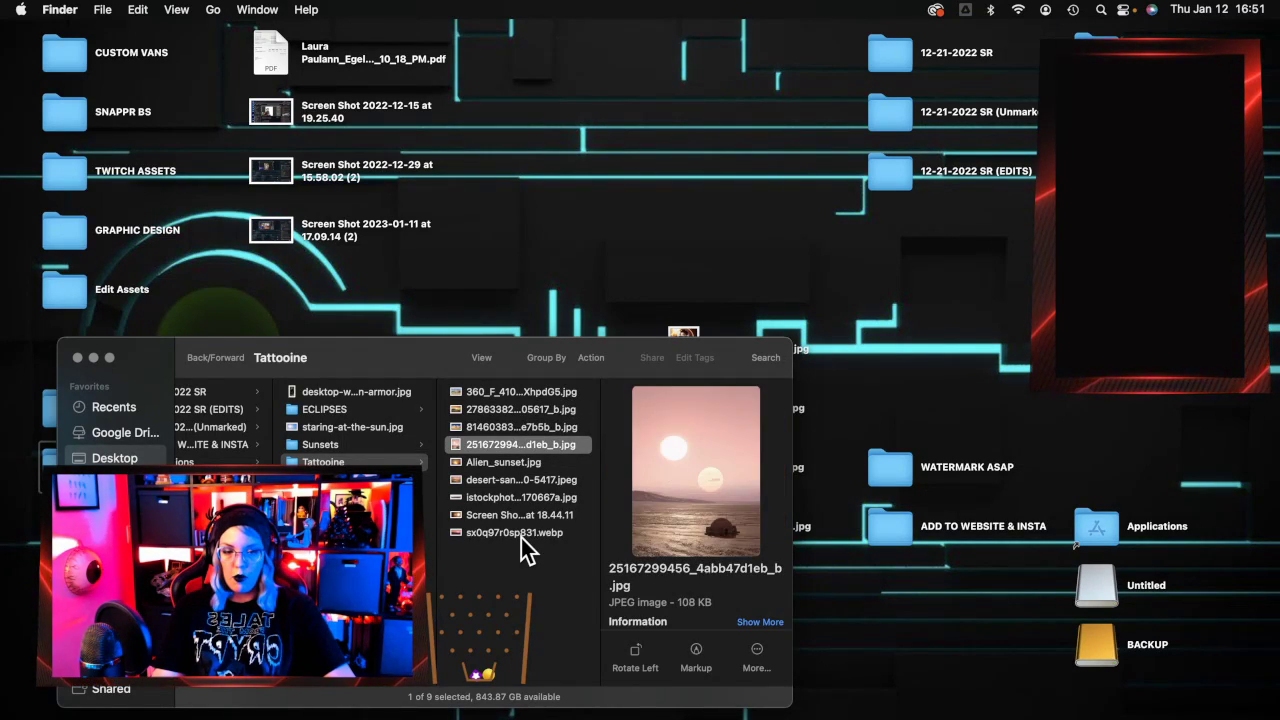
key(Down)
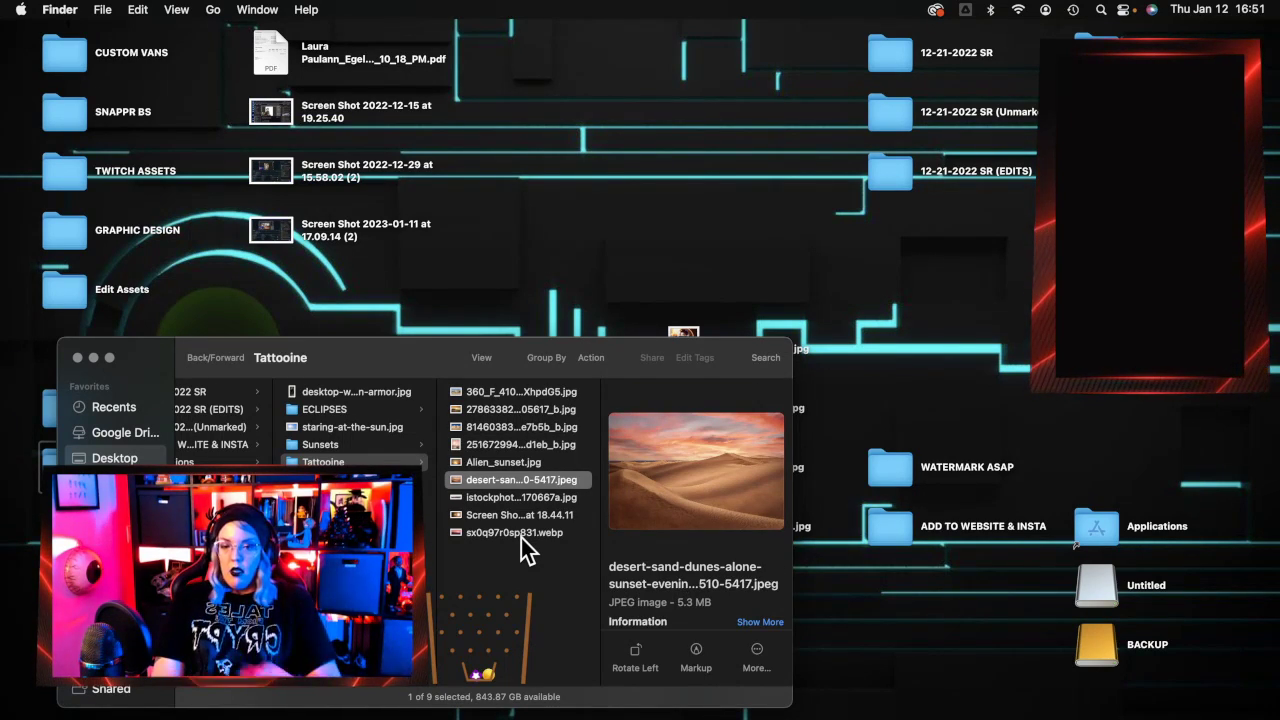
Go to the Sunsets folder inside MANDO and preview its first few images.
click(363, 445)
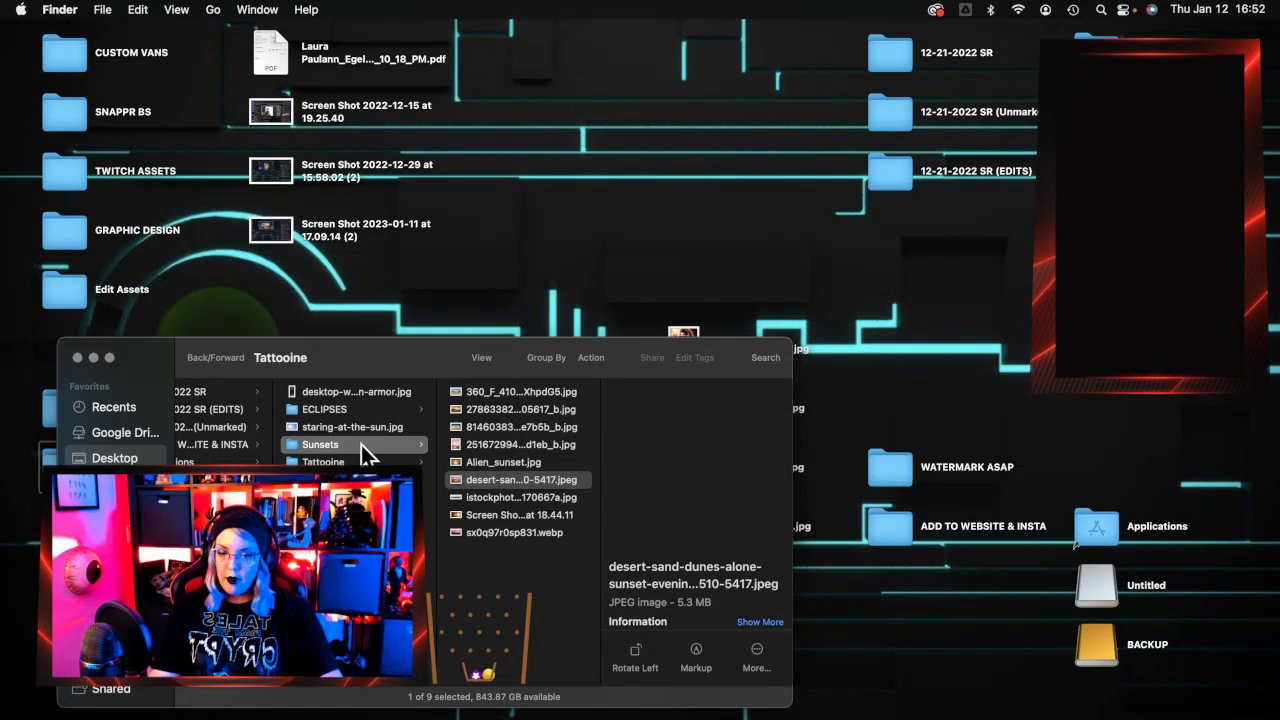
click(539, 396)
key(Down)
key(Down)
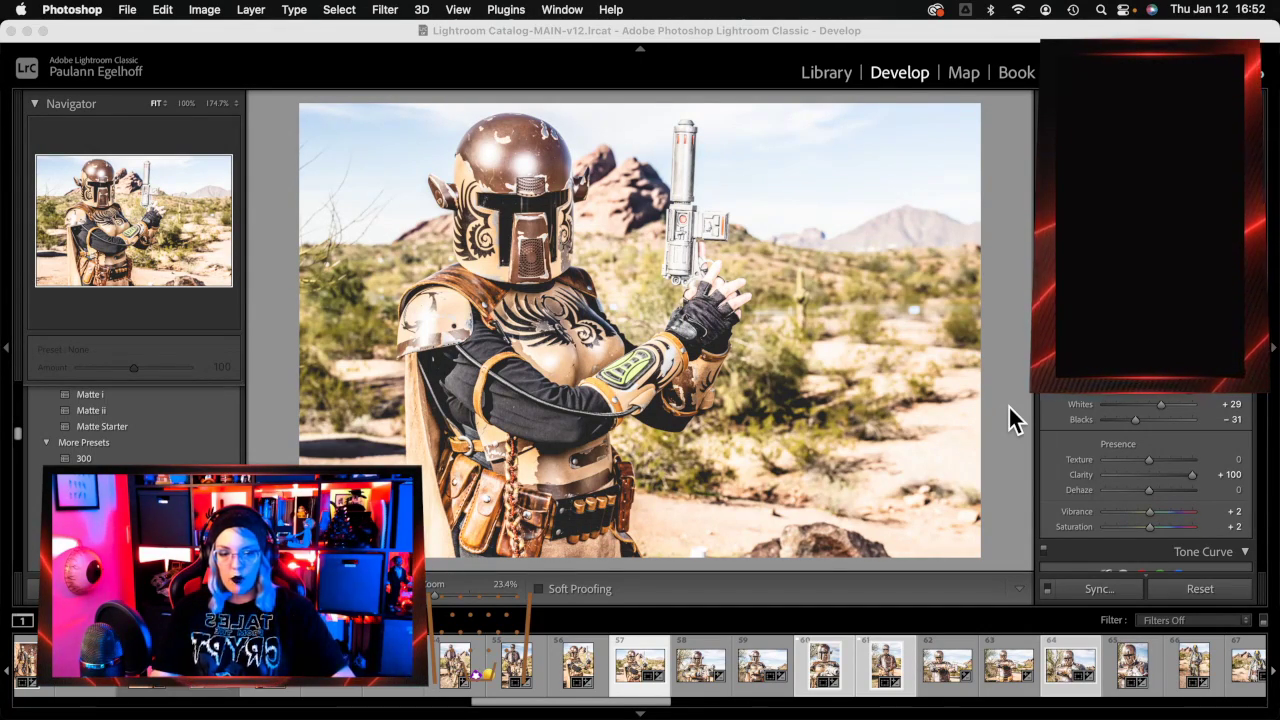
Switch to Lightroom Classic and select the original desert photos 57, 60, 61 and 64 together in the filmstrip.
scroll(1100, 663, down, 10)
scroll(1100, 663, up, 10)
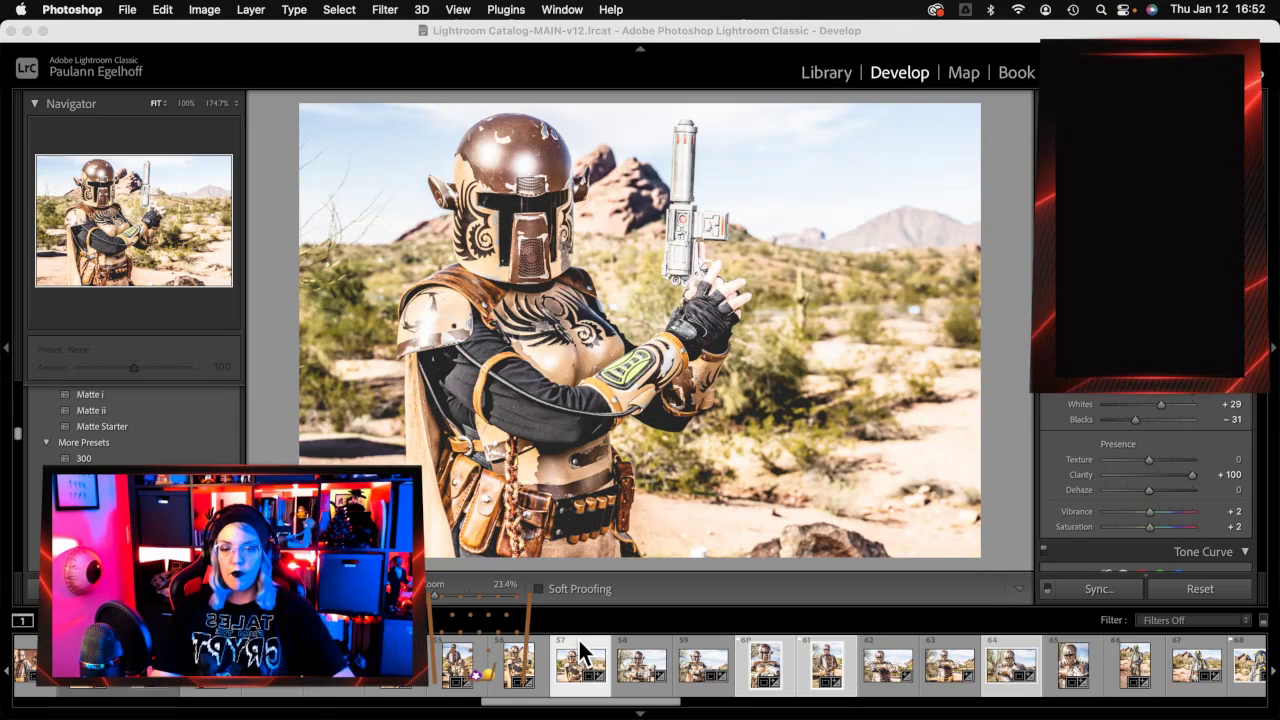
click(583, 655)
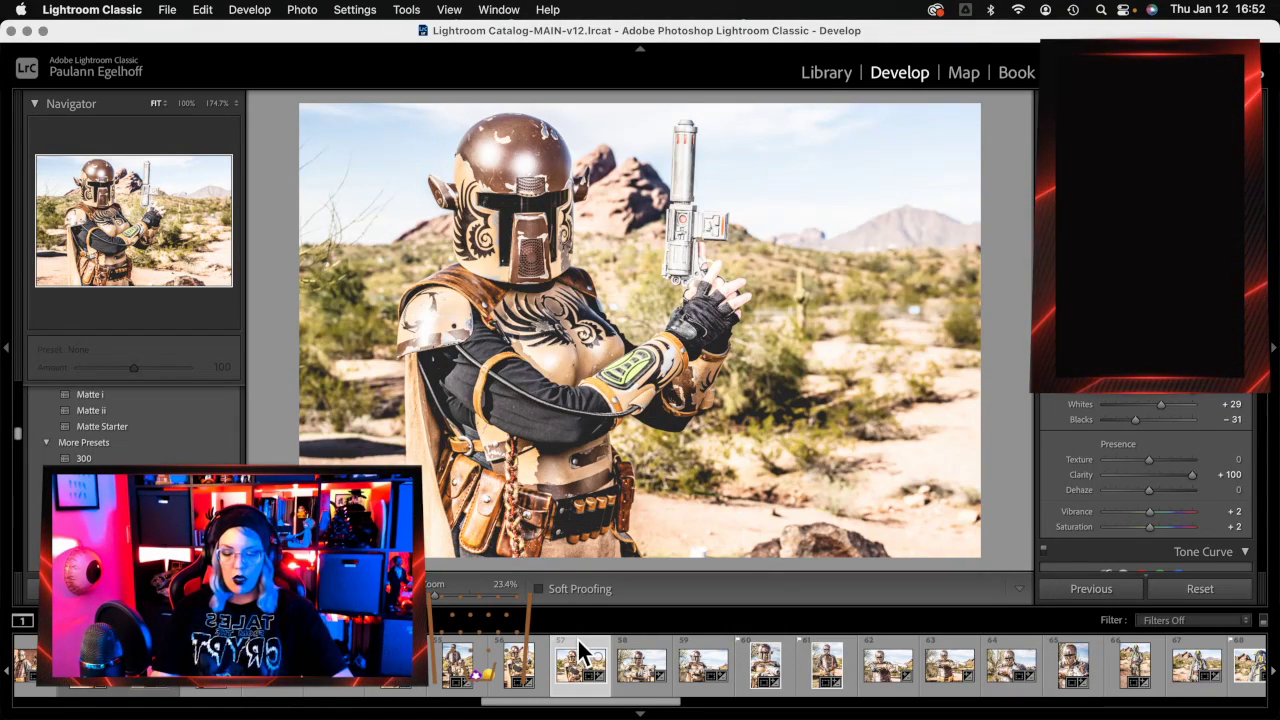
super+click(765, 668)
super+click(827, 668)
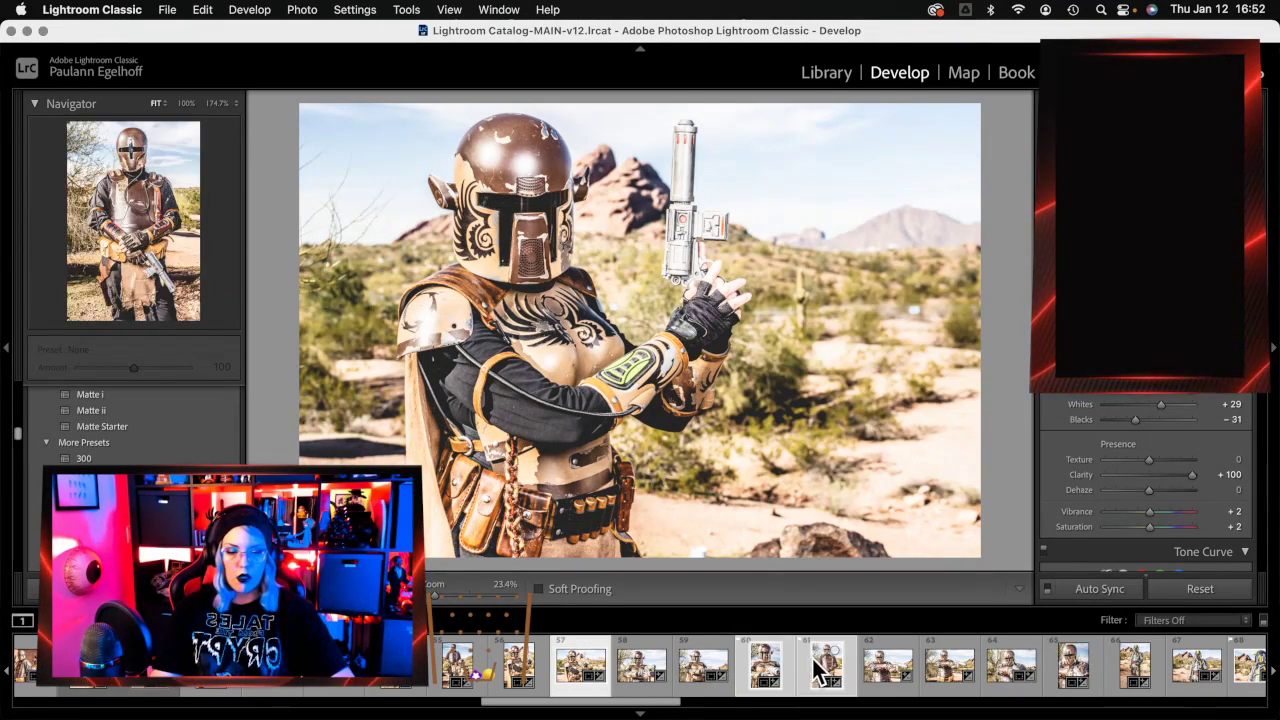
scroll(925, 675, right, 1)
scroll(905, 676, right, 10)
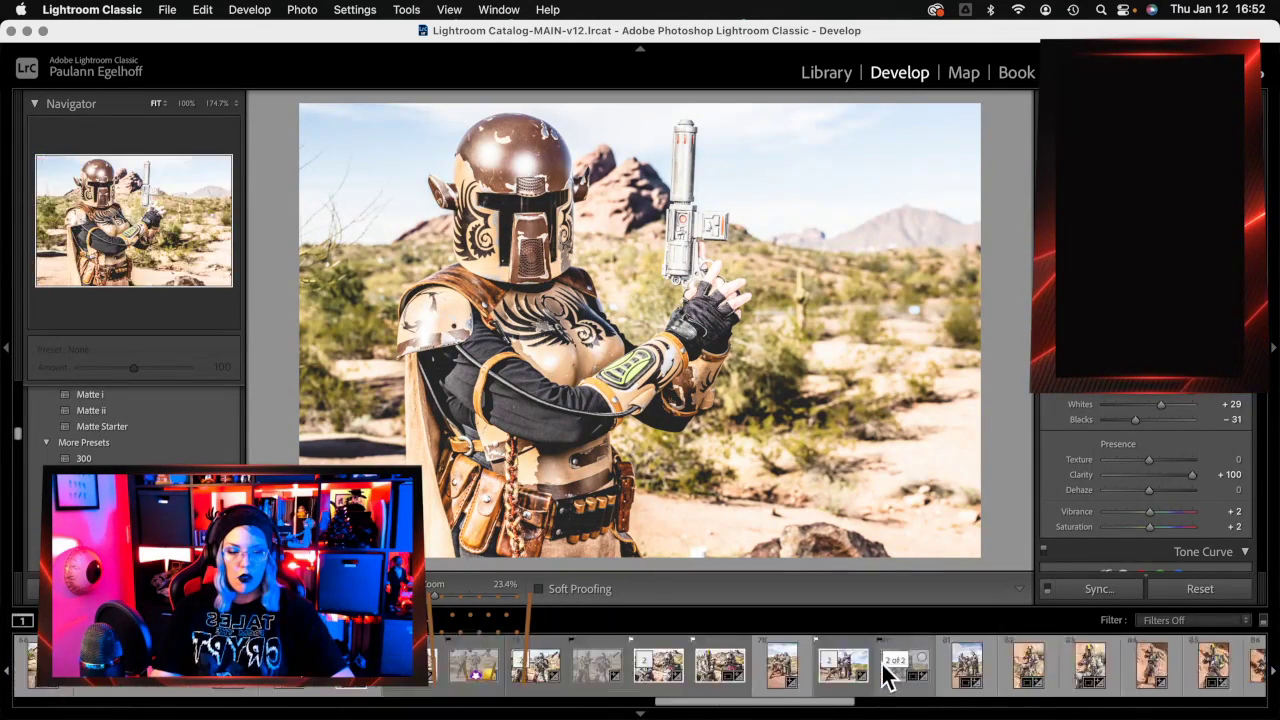
Add the finished composite edits 123, 124, 125 and 127 to the filmstrip selection.
super+click(1213, 664)
super+click(1092, 674)
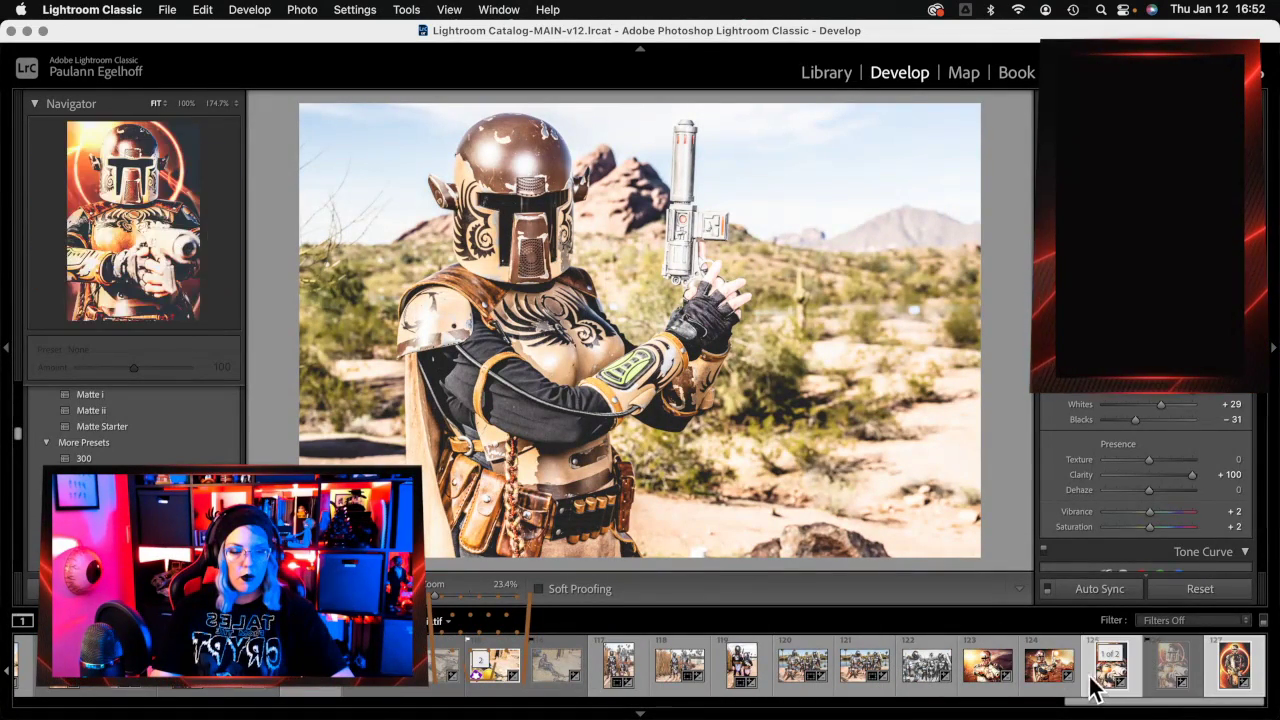
super+click(1028, 671)
super+click(988, 668)
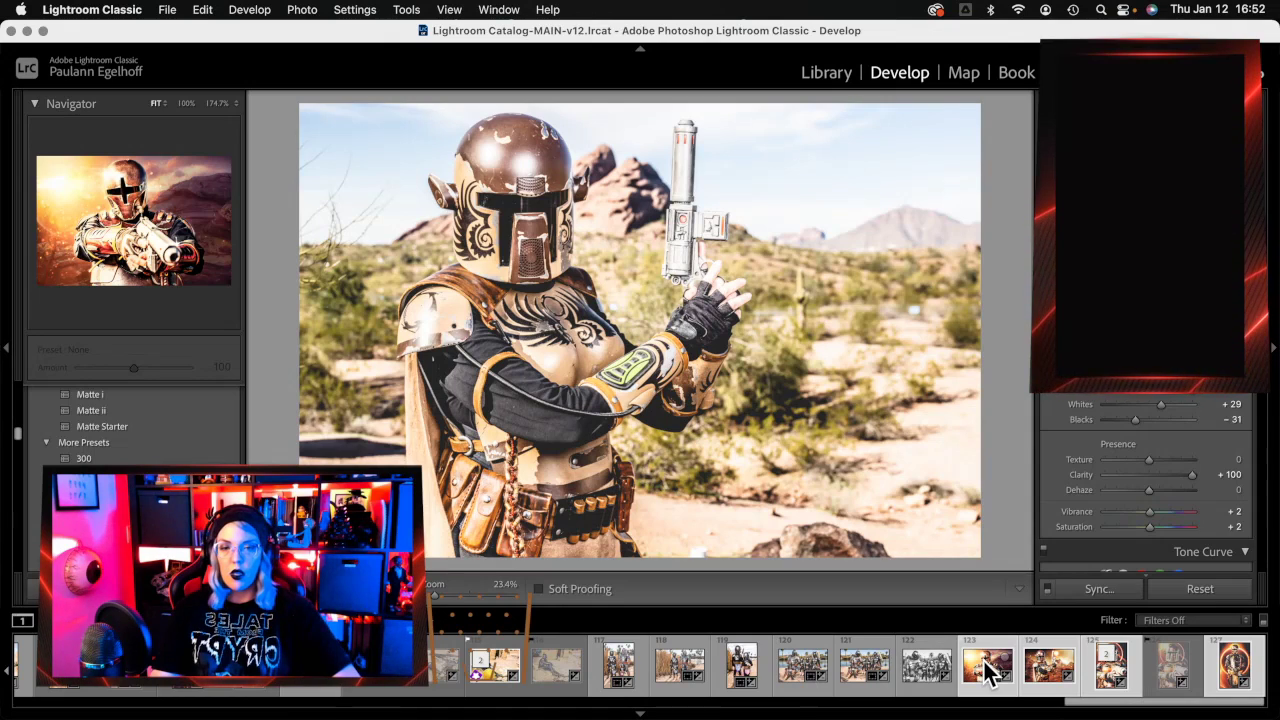
Review the selected original desert photos one by one, ending on the finished composite DSC03567Edit.jpg.
key(Right)
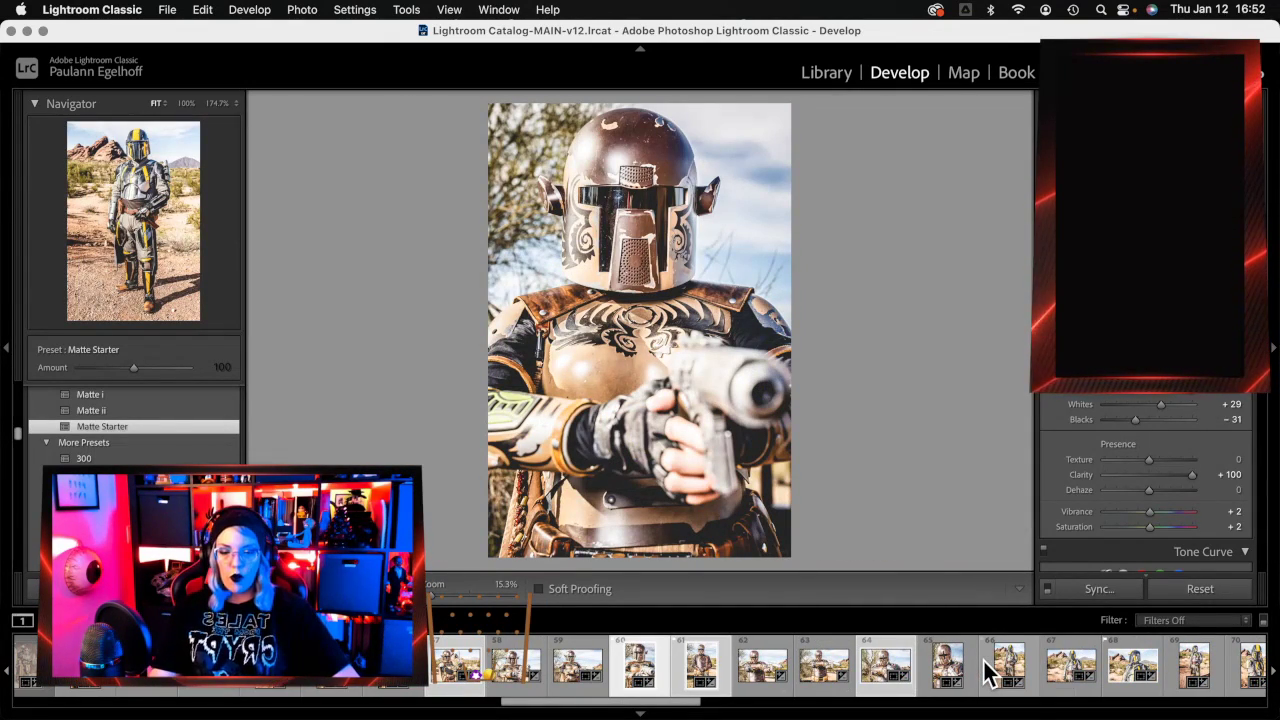
key(Right)
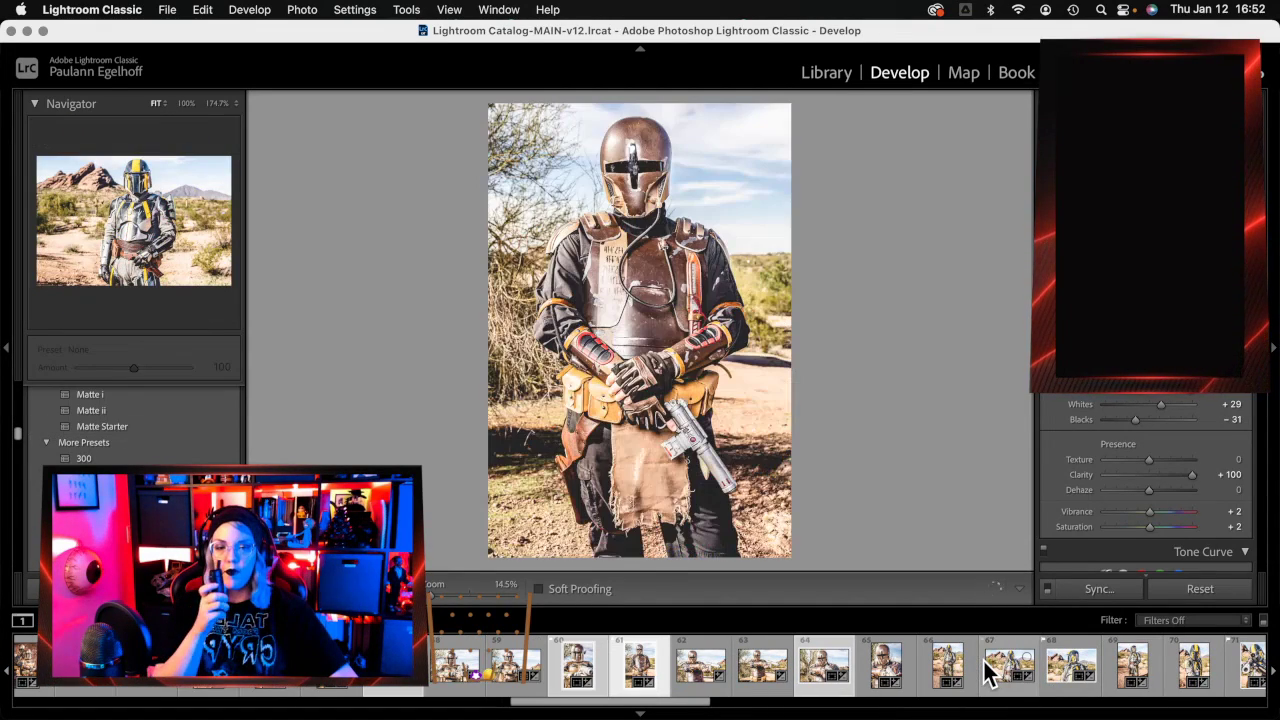
key(Right)
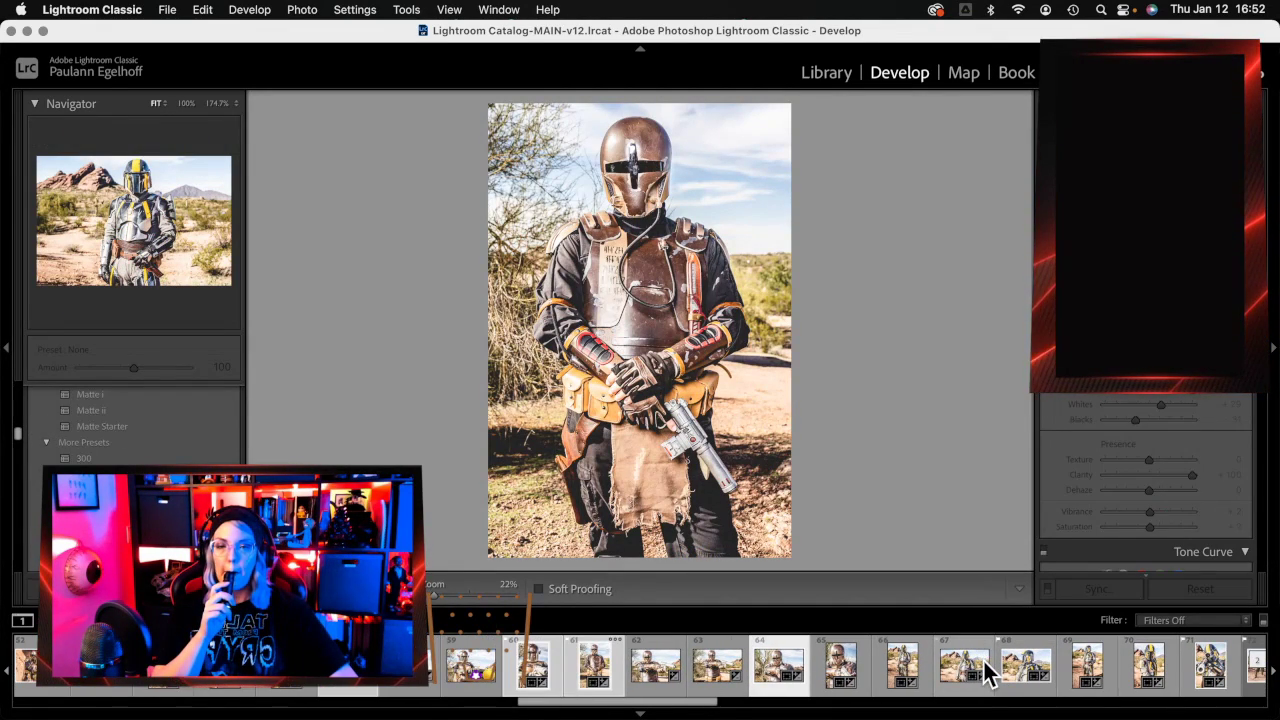
key(Right)
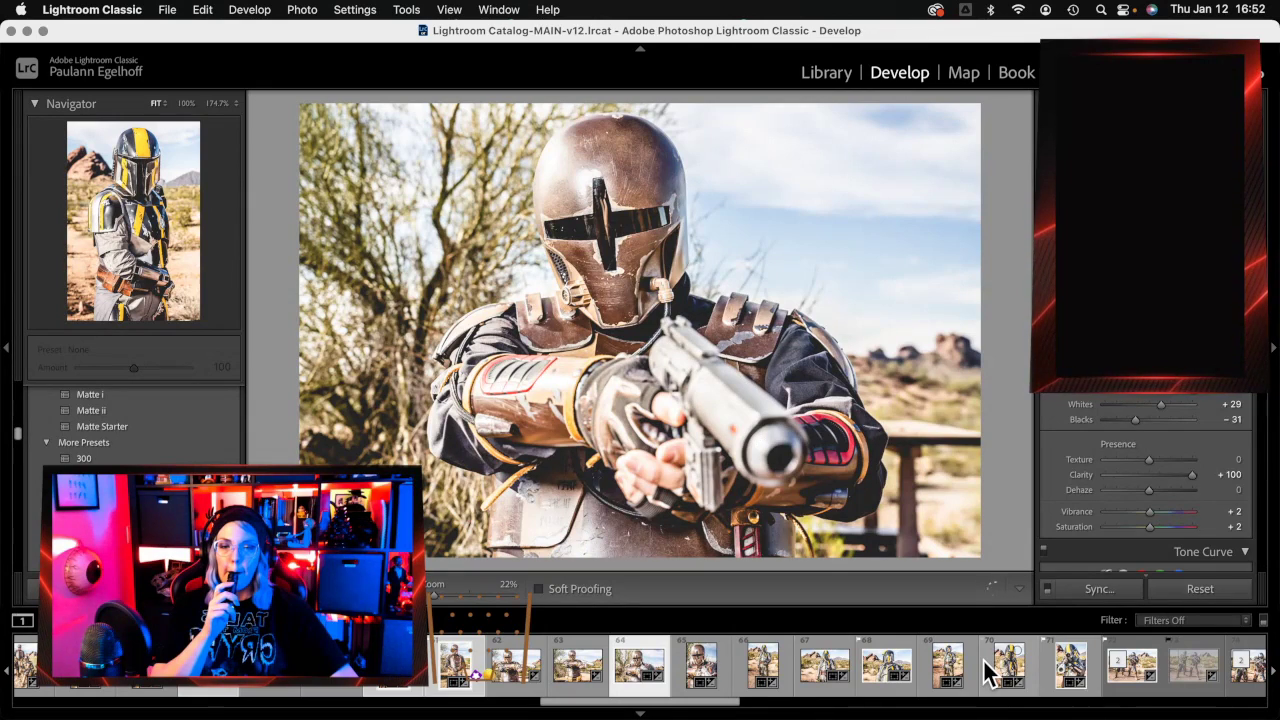
scroll(982, 672, down, 10)
click(986, 668)
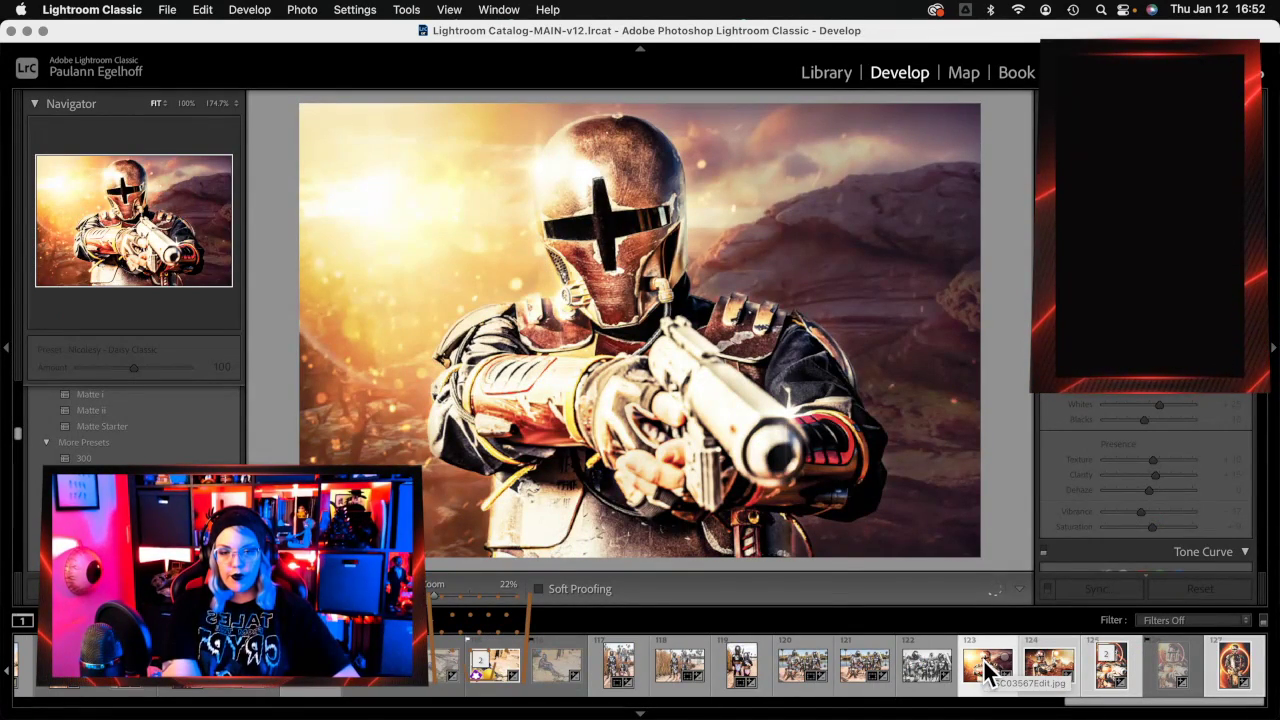
Review the remaining finished composites in the filmstrip selection, ending on photo 127 with the glowing ring background.
key(Right)
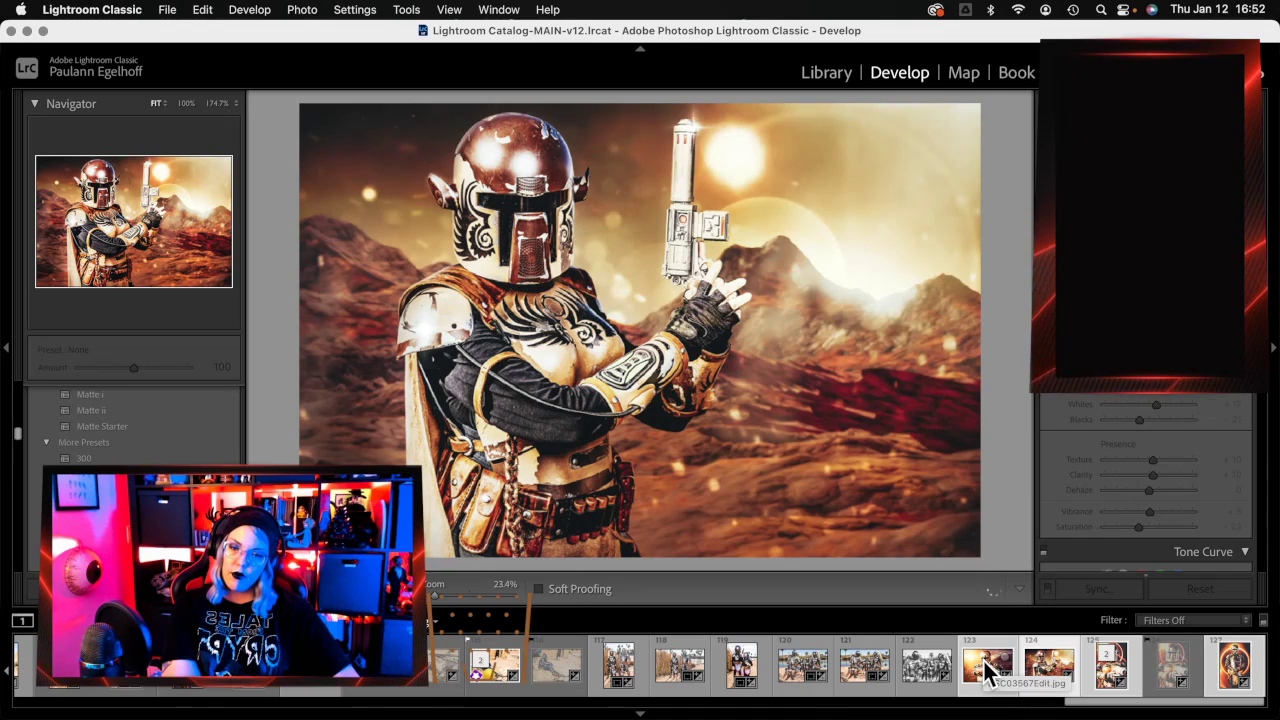
key(Right)
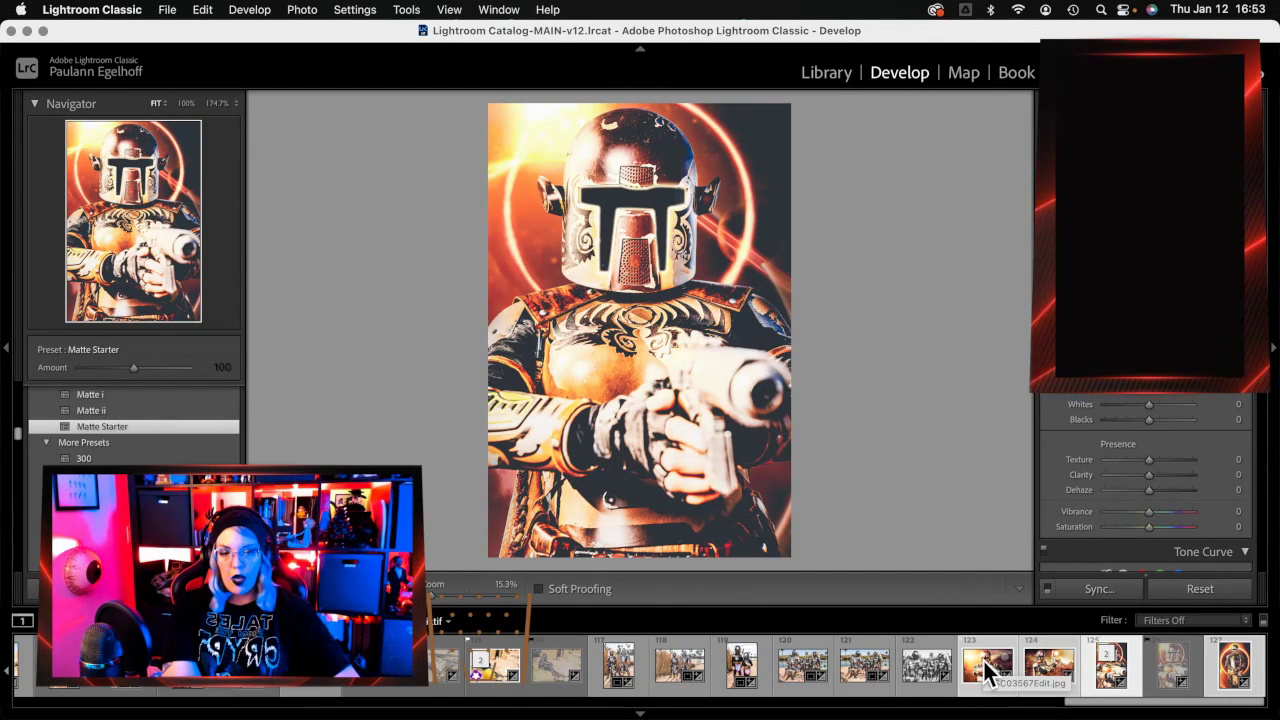
key(Right)
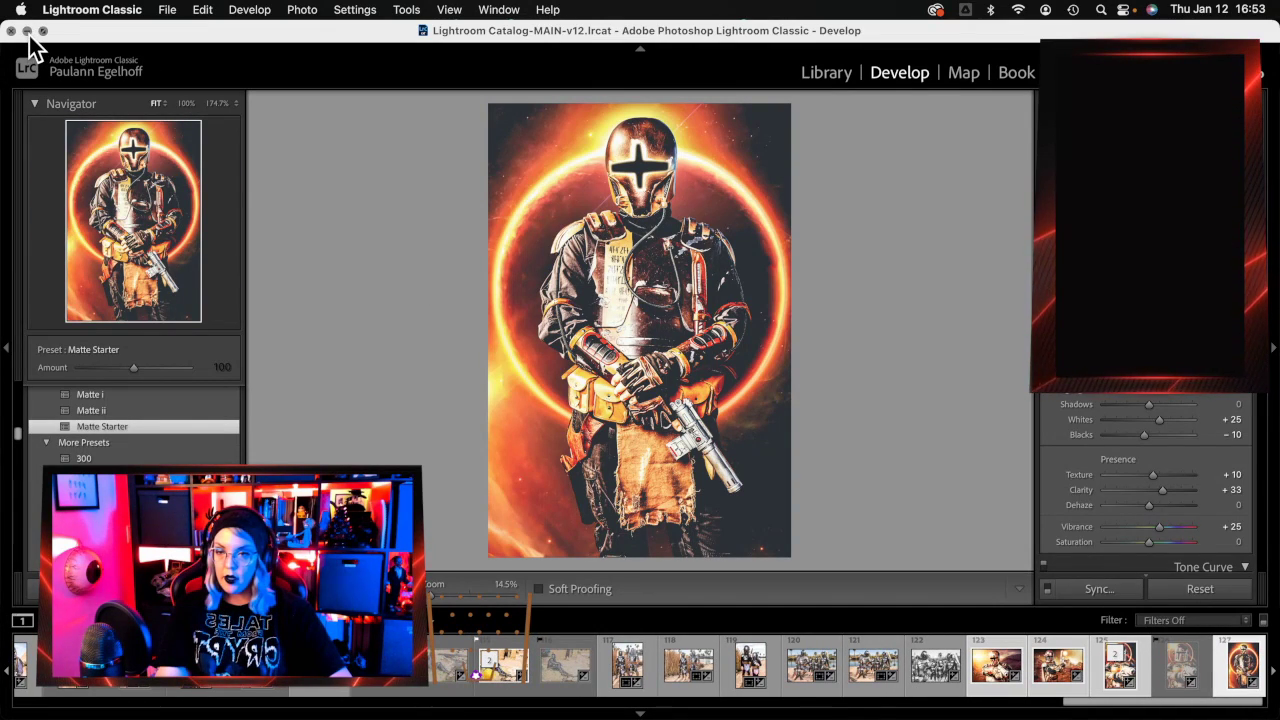
Bring up Photoshop, and minimise both its window and the Lightroom window to uncover the Sunsets folder in Finder.
mouse_move(1268, 425)
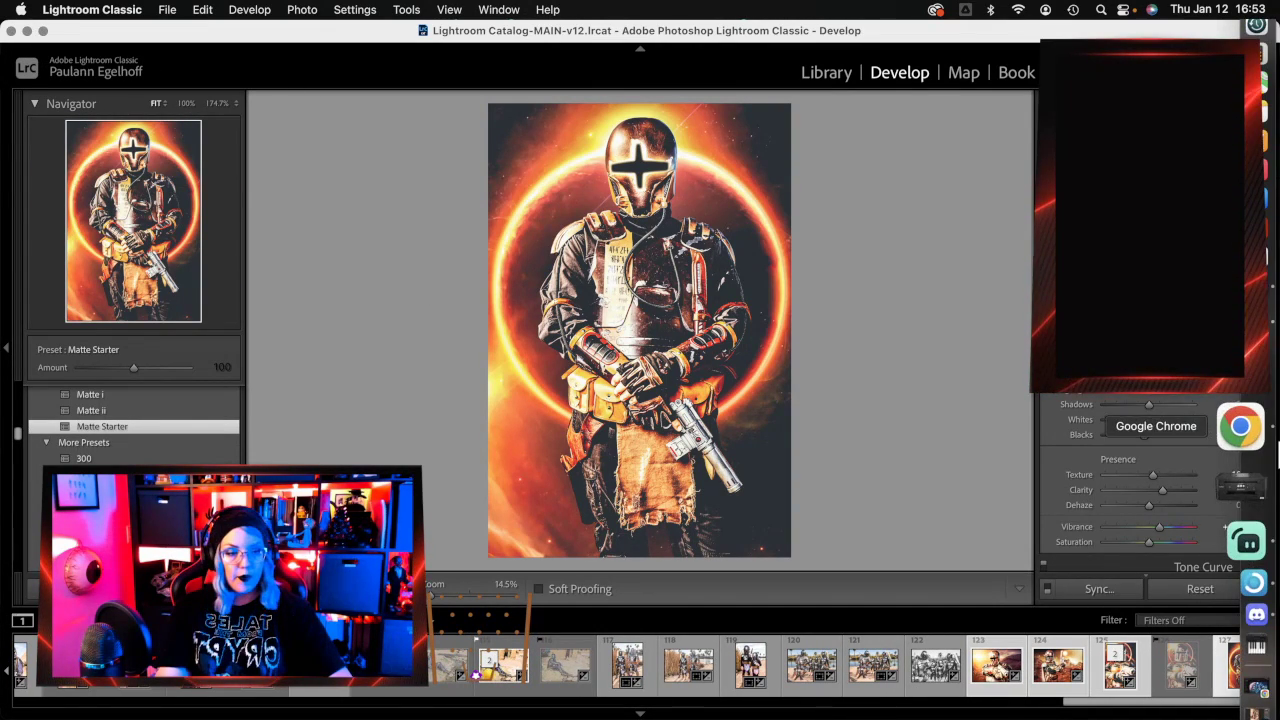
click(1268, 362)
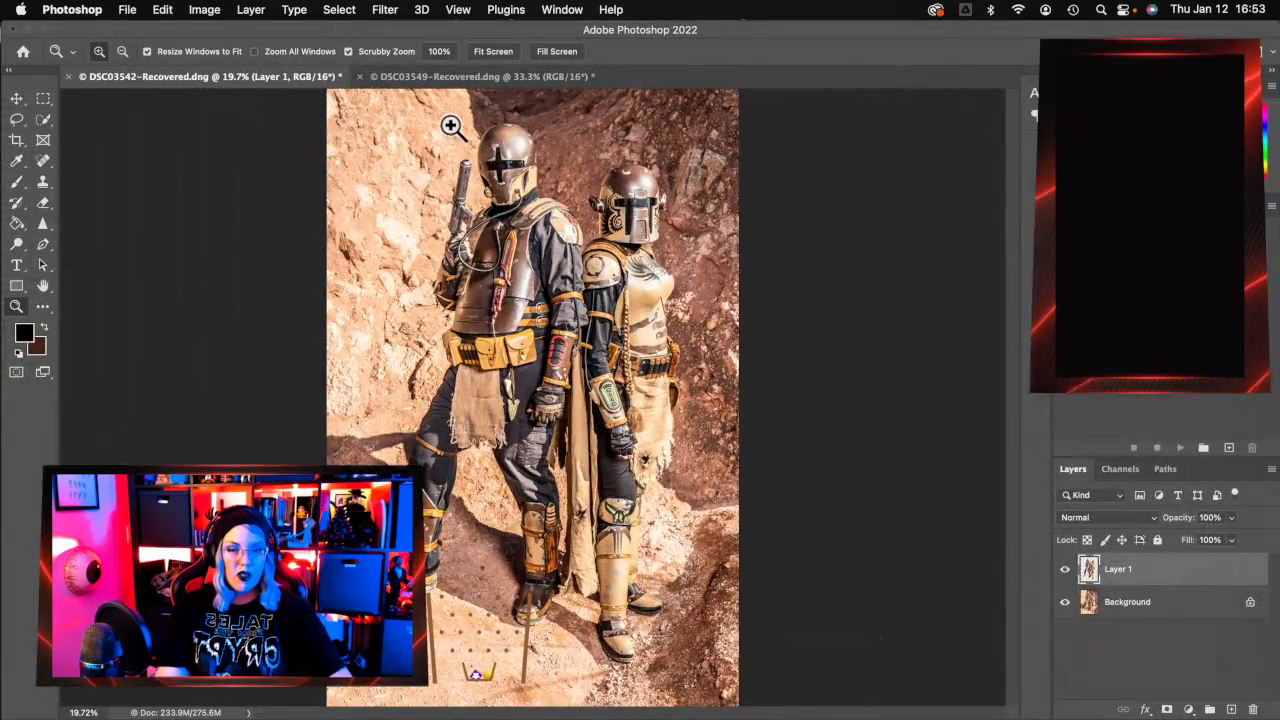
click(27, 31)
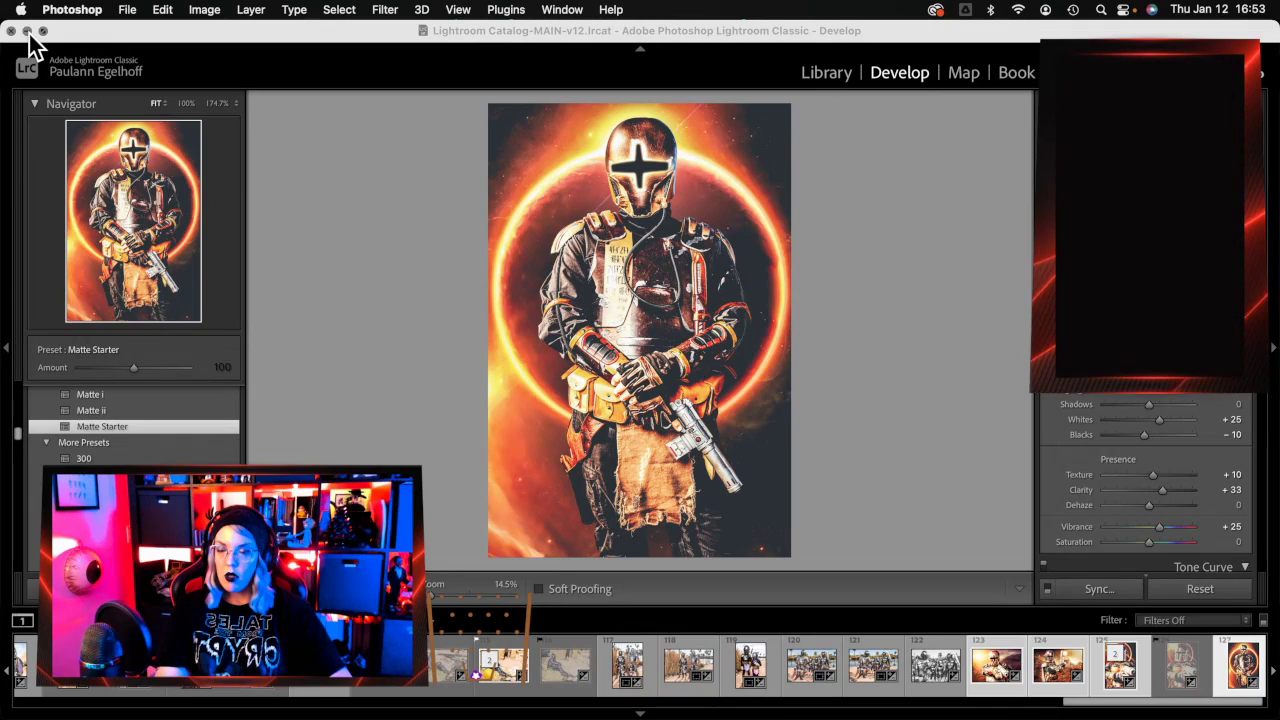
click(27, 31)
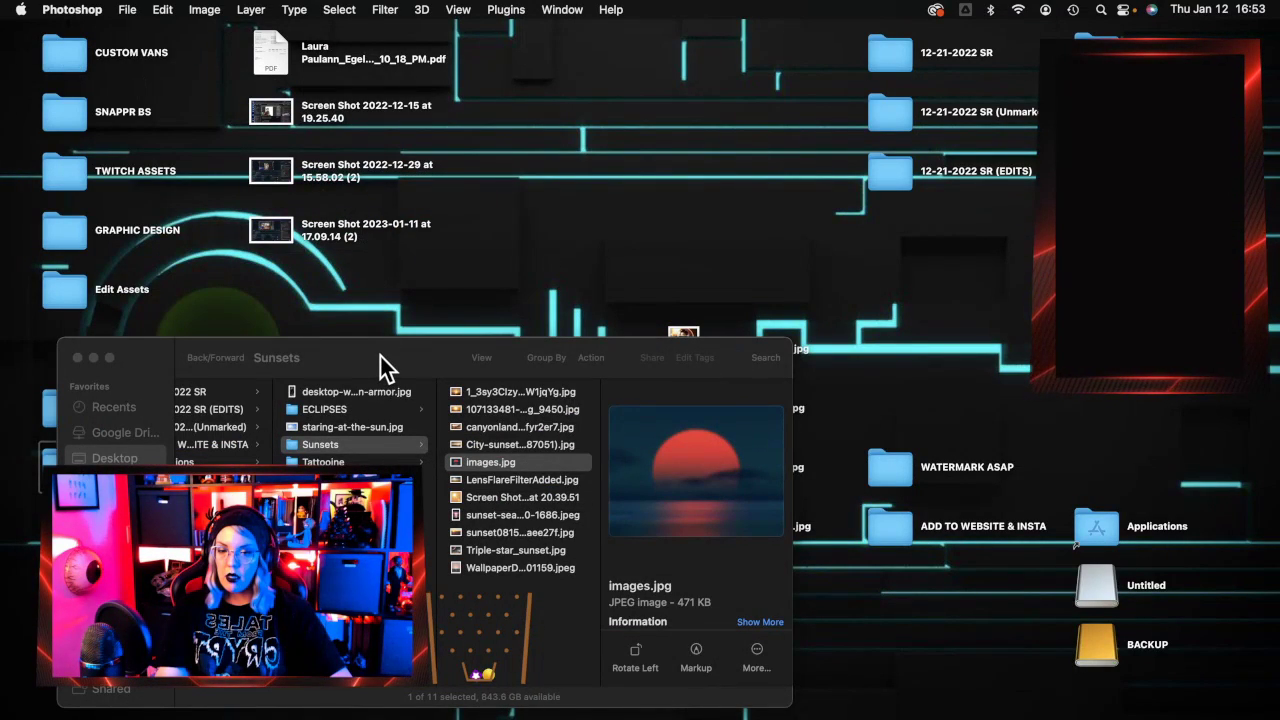
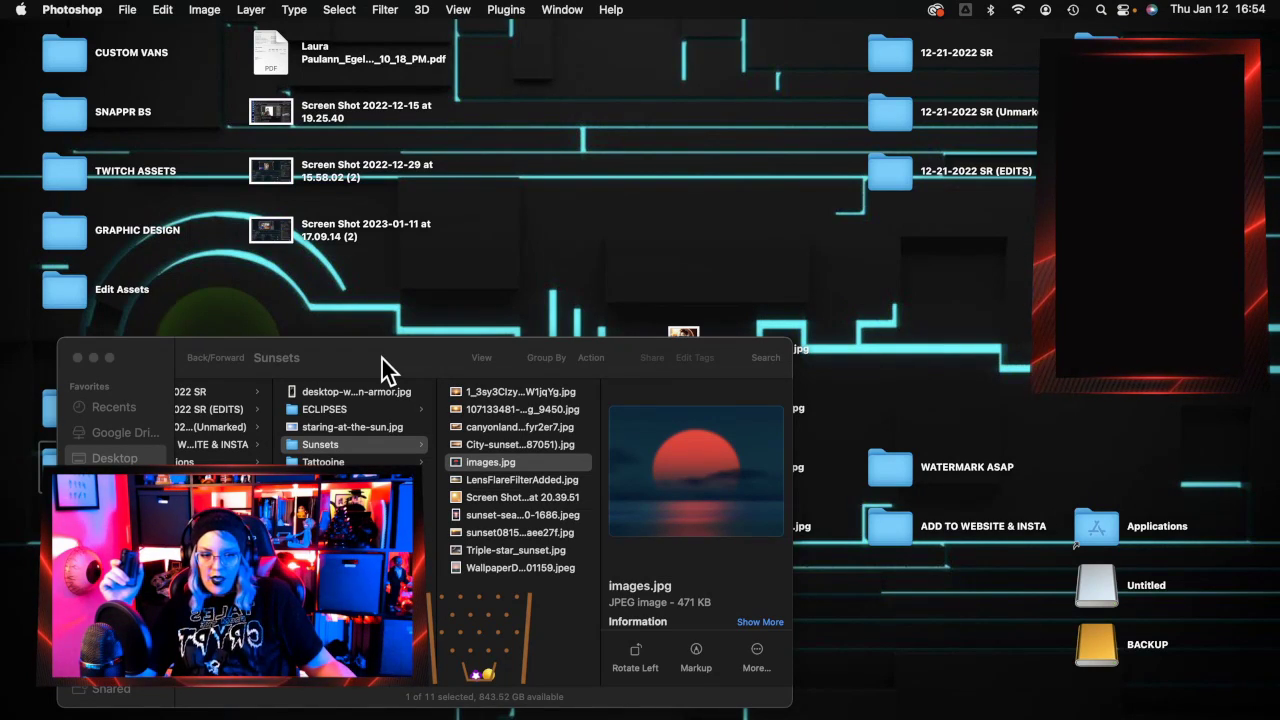
Check the two-figure document in Photoshop and return to Finder to open the ECLIPSES folder inside MANDO.
mouse_move(1278, 245)
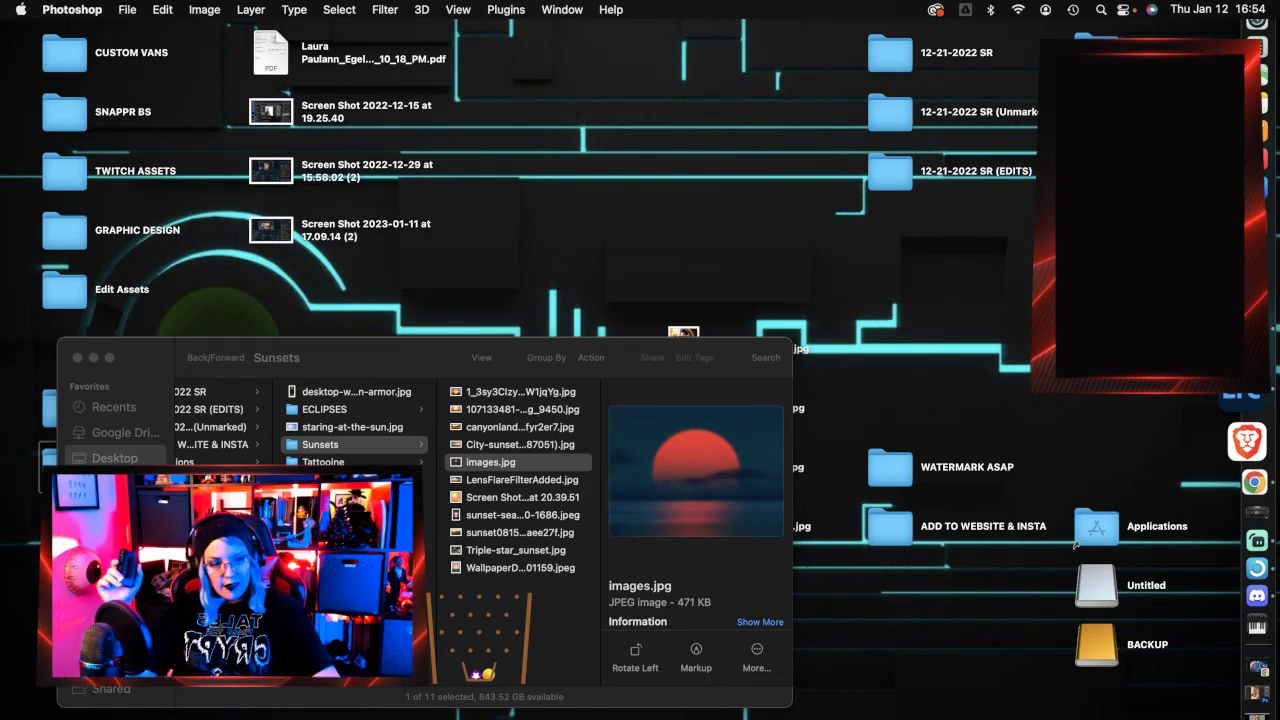
click(1264, 358)
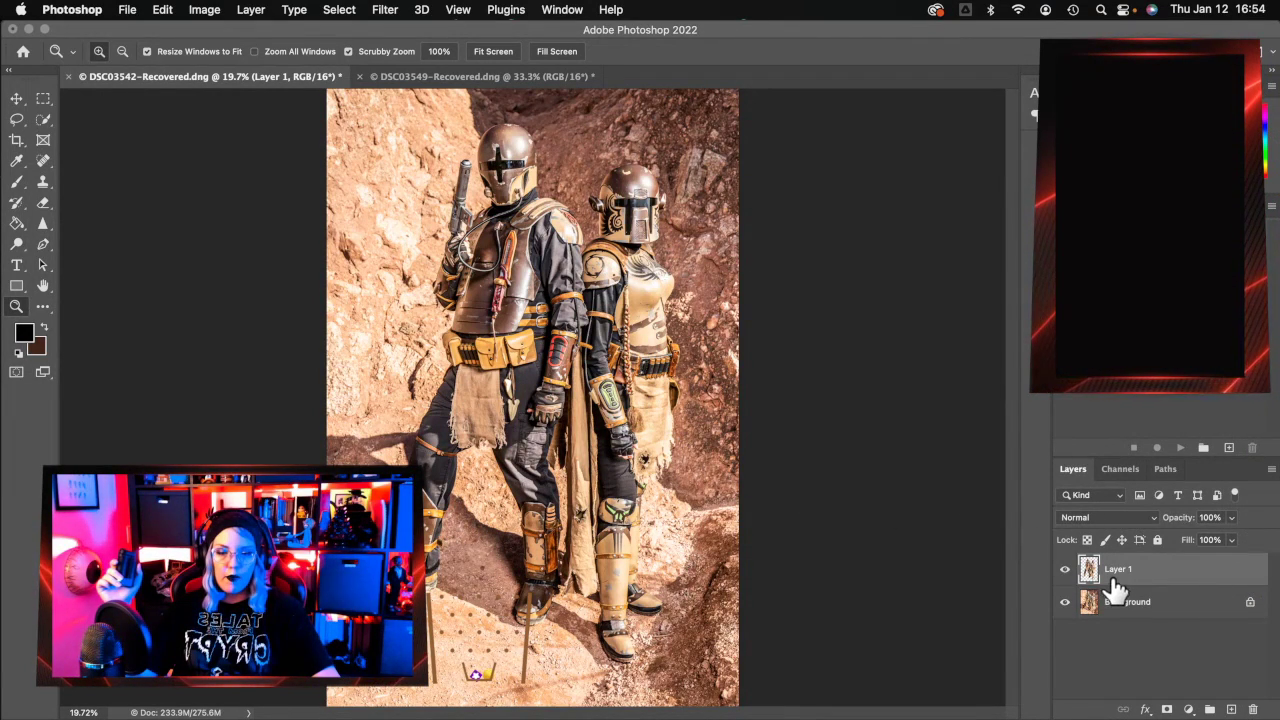
click(29, 29)
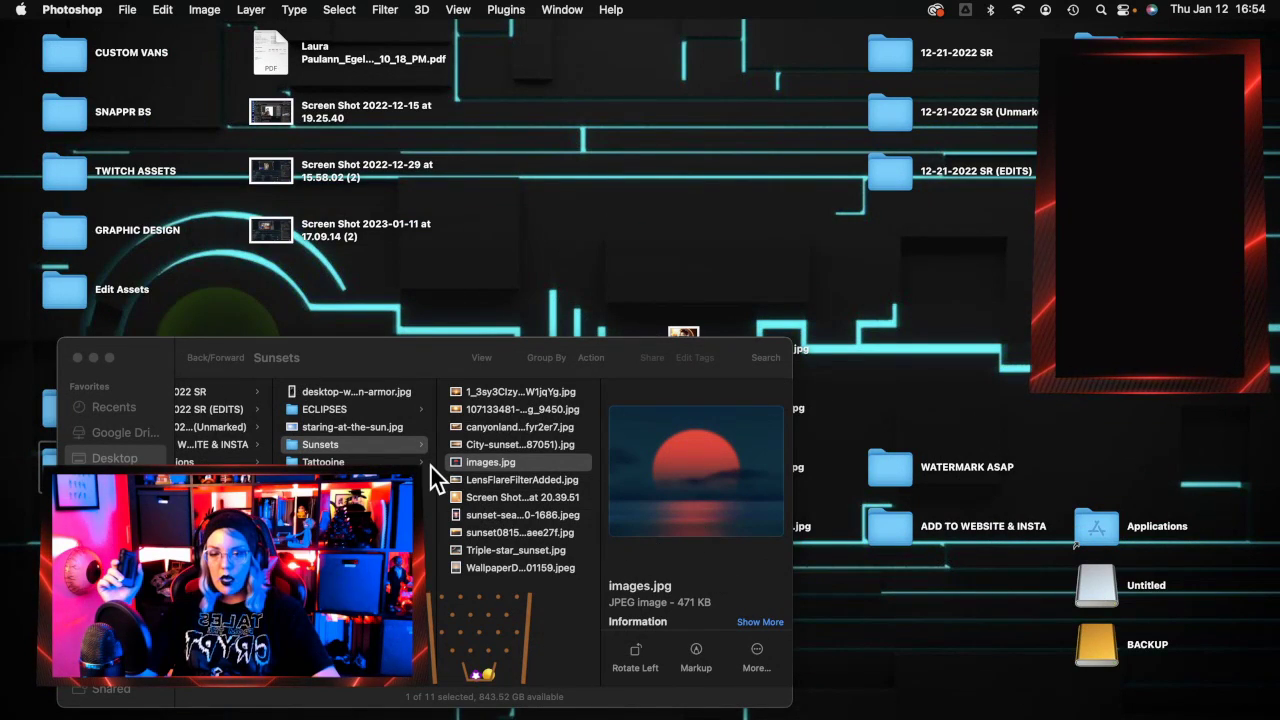
click(385, 412)
click(384, 411)
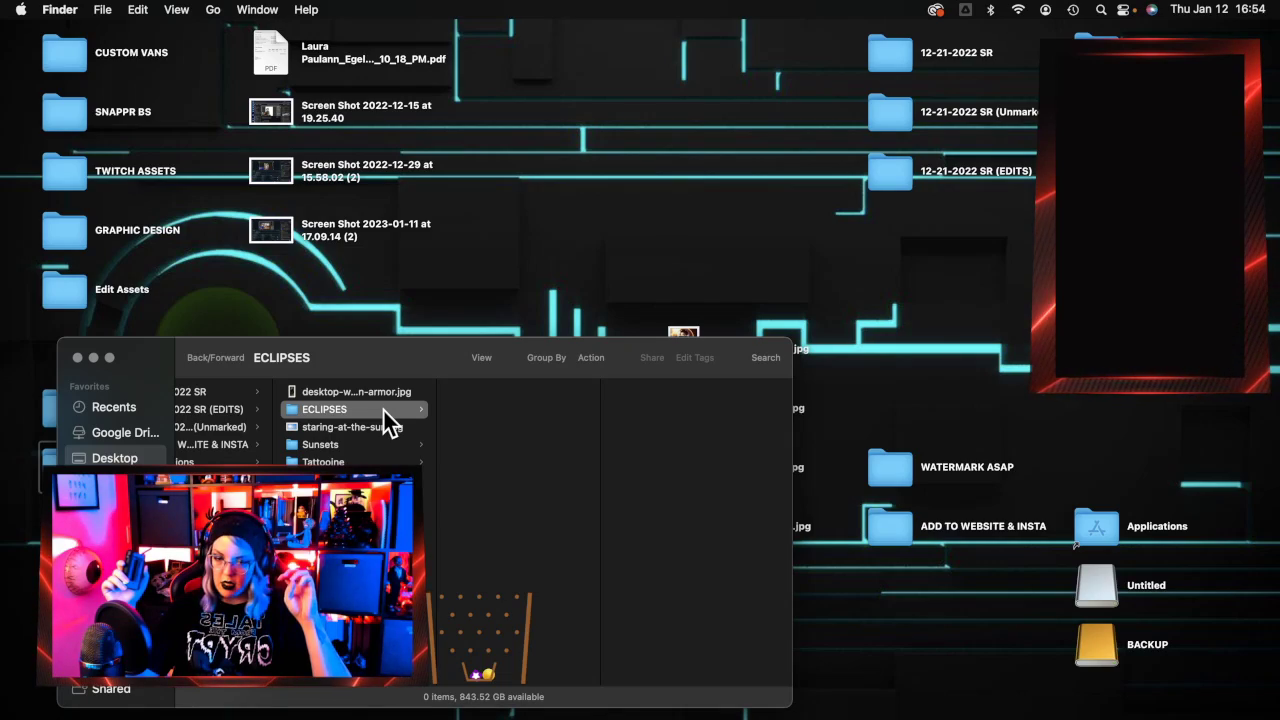
Switch to Photoshop and hide the Background layer so only the cut-out figures on Layer 1 show.
mouse_move(1278, 556)
click(1265, 354)
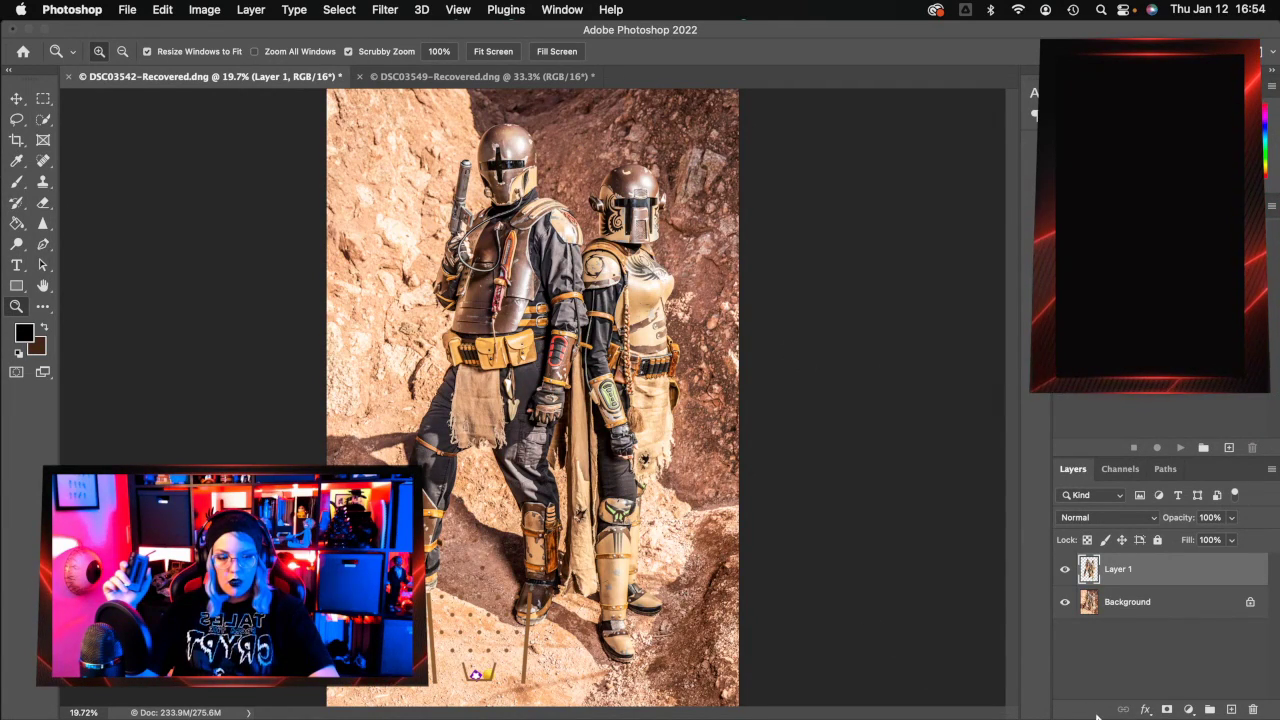
click(1065, 602)
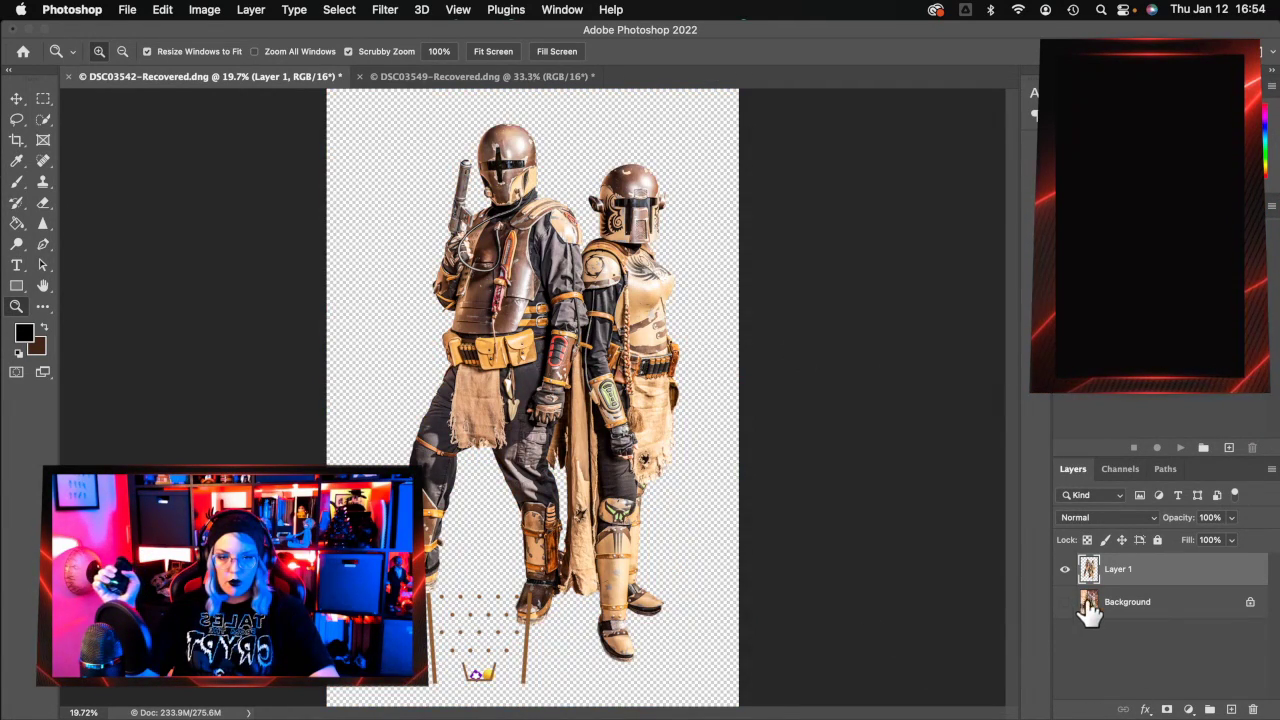
key(super+t)
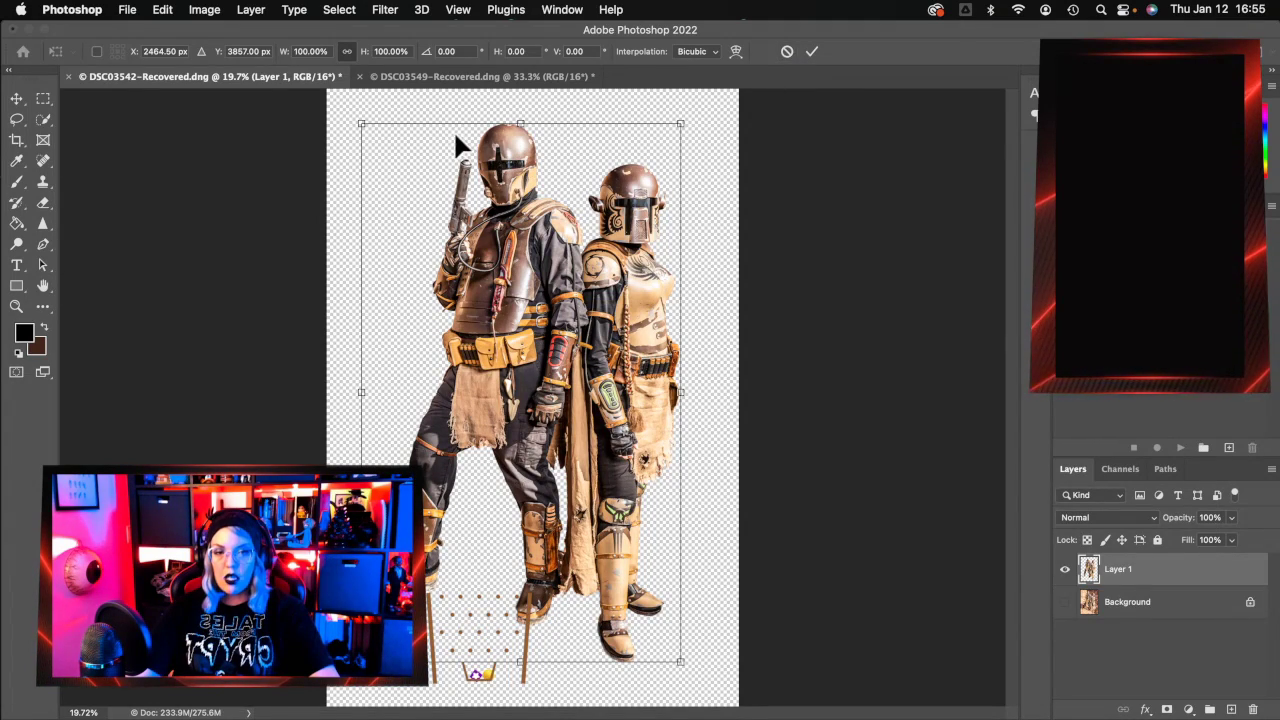
click(786, 53)
click(205, 12)
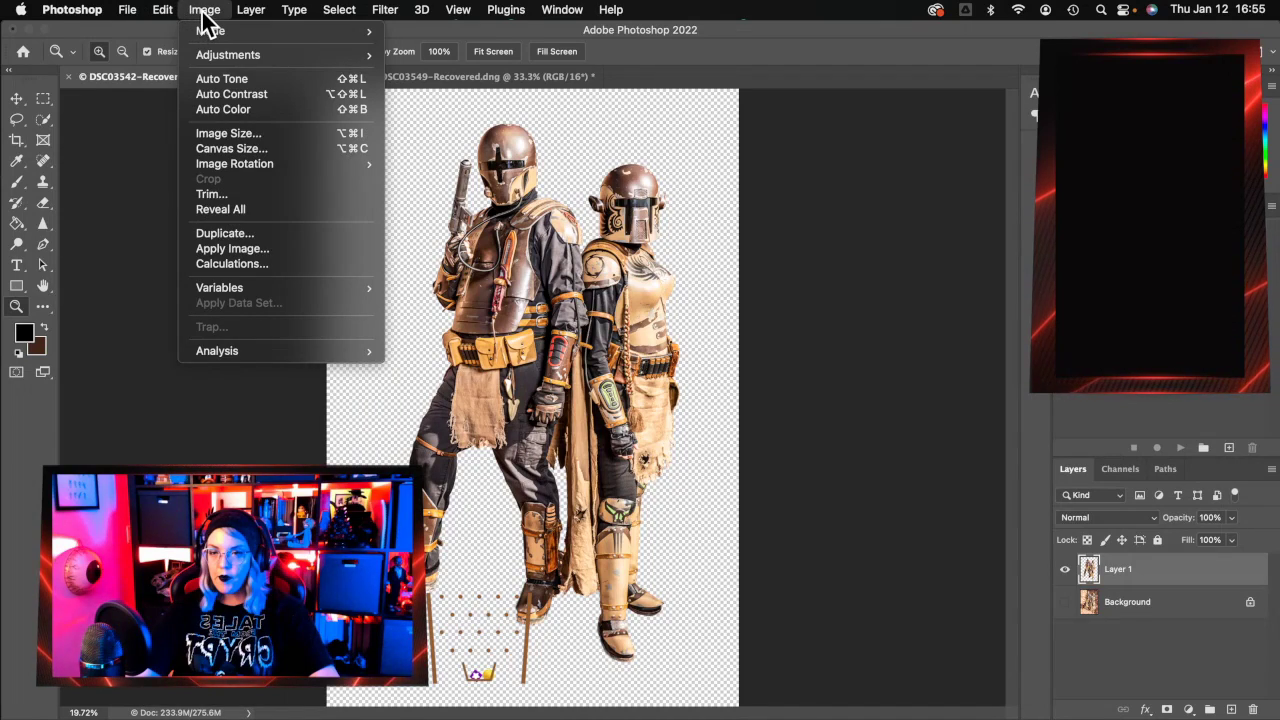
mouse_move(148, 18)
mouse_move(214, 12)
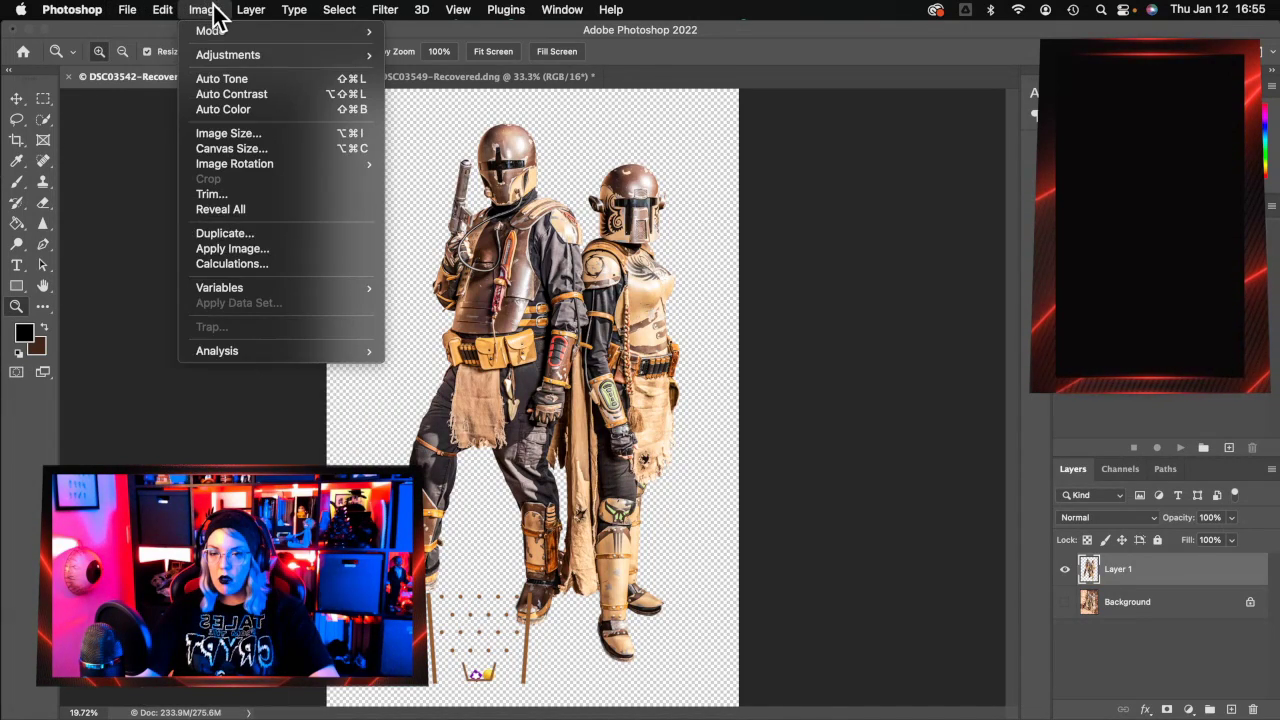
click(237, 148)
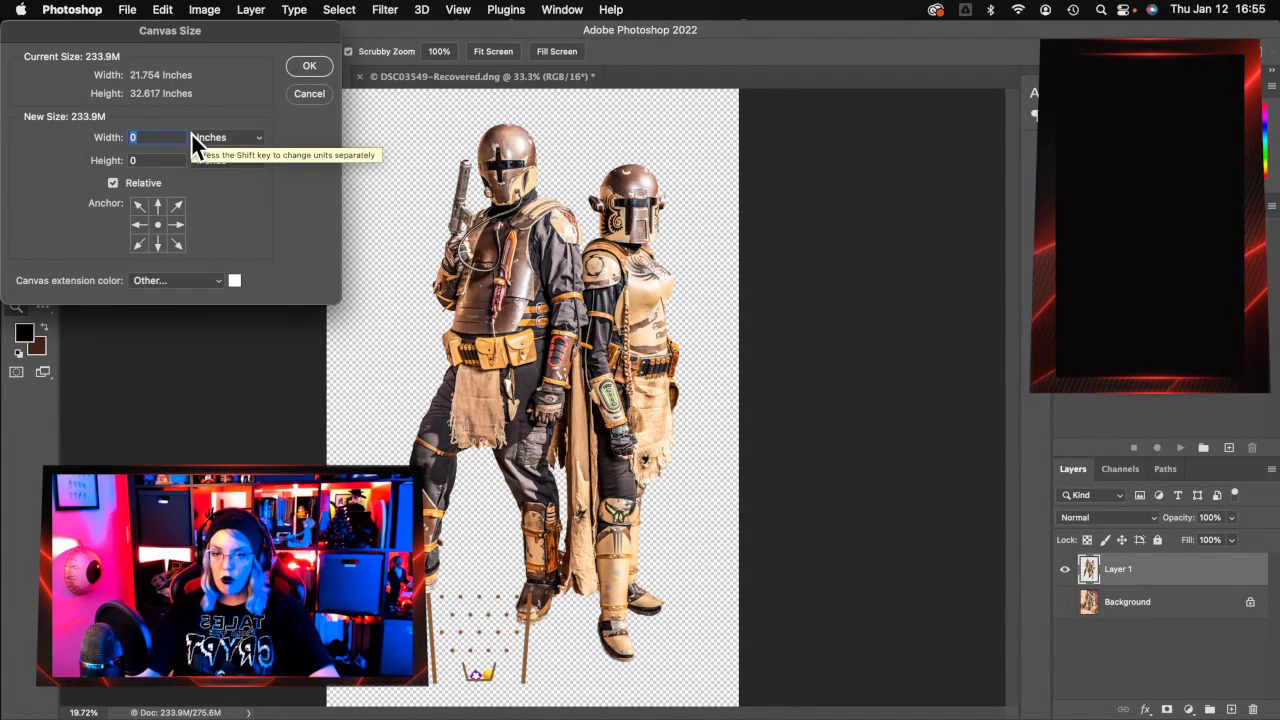
click(316, 95)
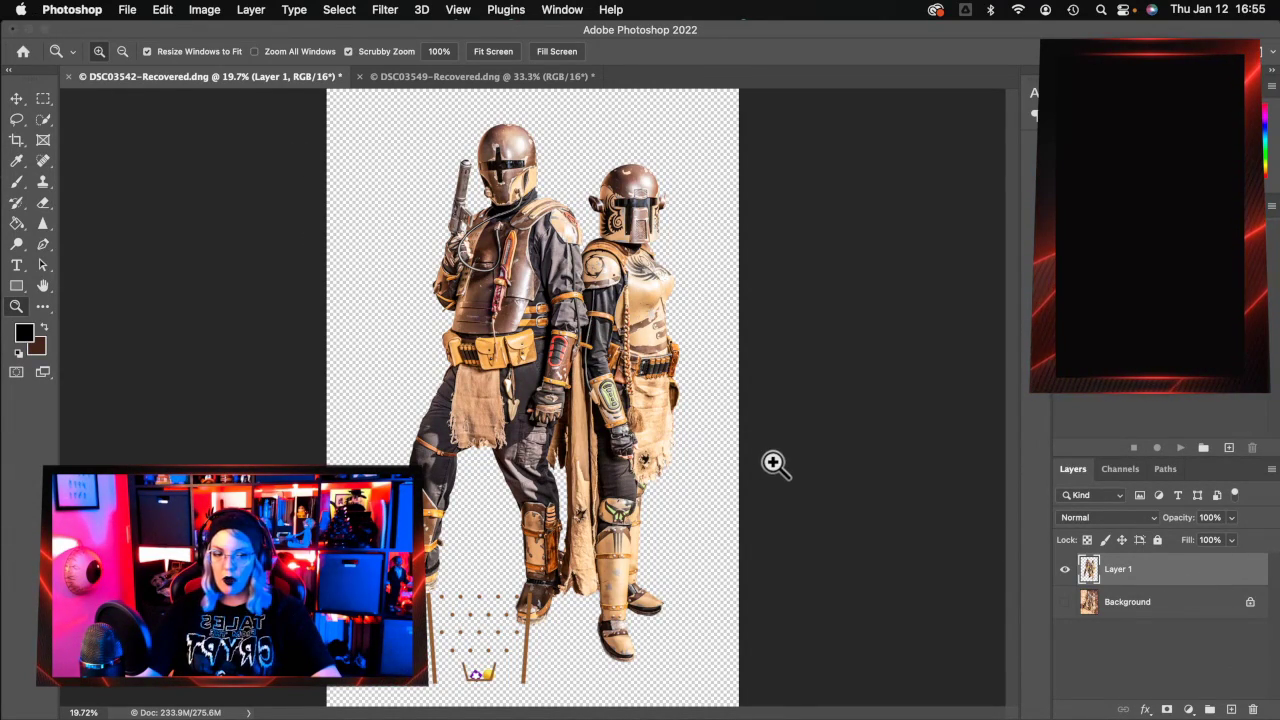
Scale the cut-out figures on Layer 1 to about 106.6% with Free Transform and reposition them slightly lower on the canvas.
key(super+t)
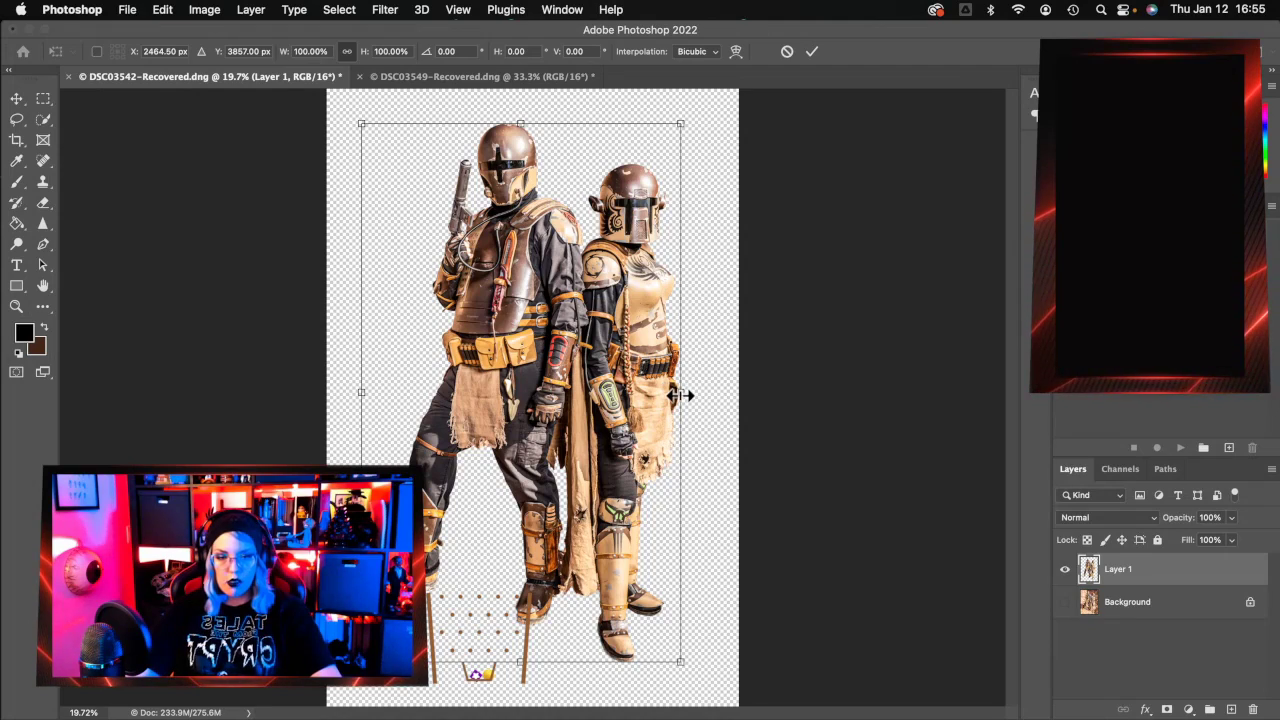
drag(680, 395, 895, 394)
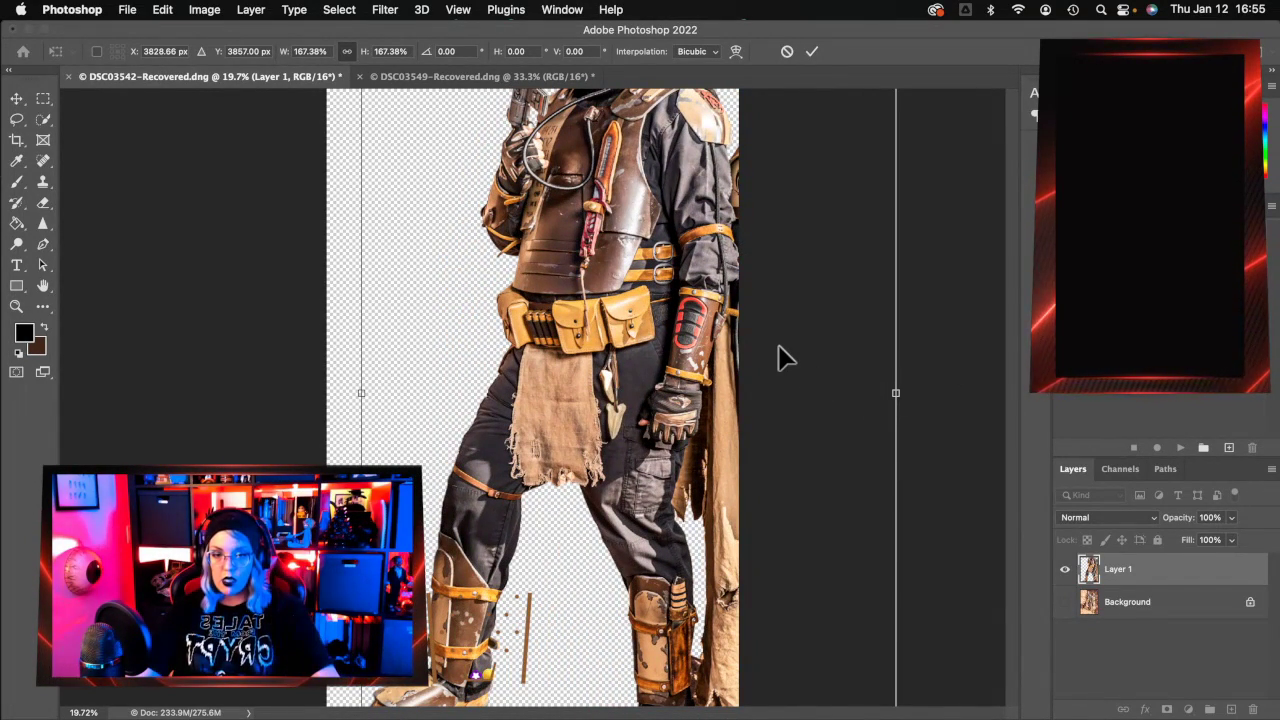
drag(676, 283, 530, 433)
drag(757, 106, 557, 261)
drag(428, 490, 550, 382)
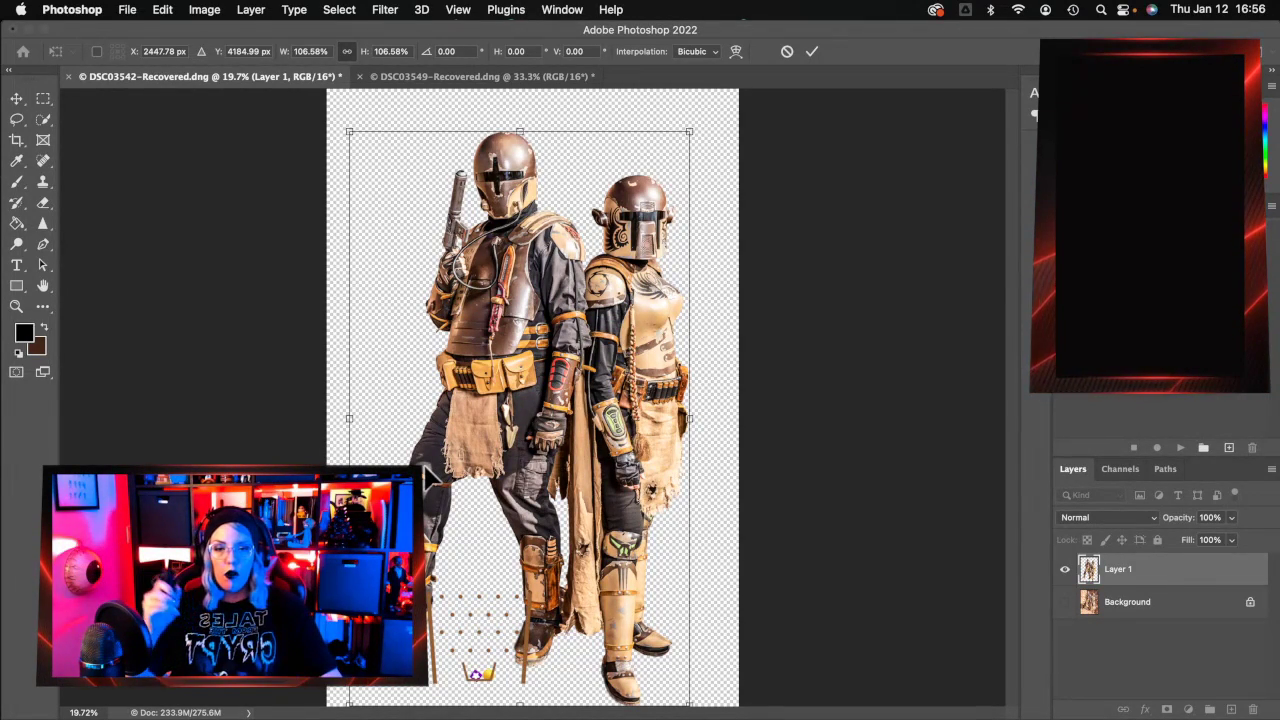
Return to Finder and preview staring-at-the-sun.jpg and the Mandalorian armor wallpaper in the MANDO folder.
click(32, 30)
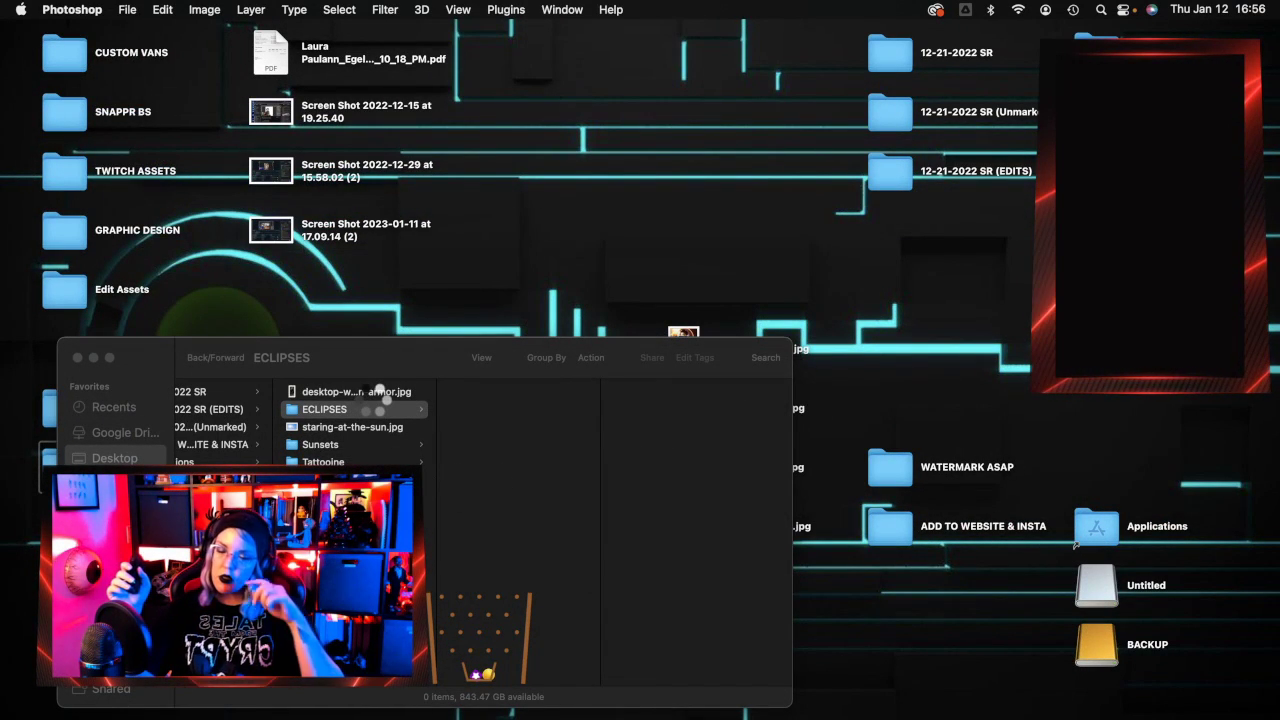
click(395, 440)
click(393, 441)
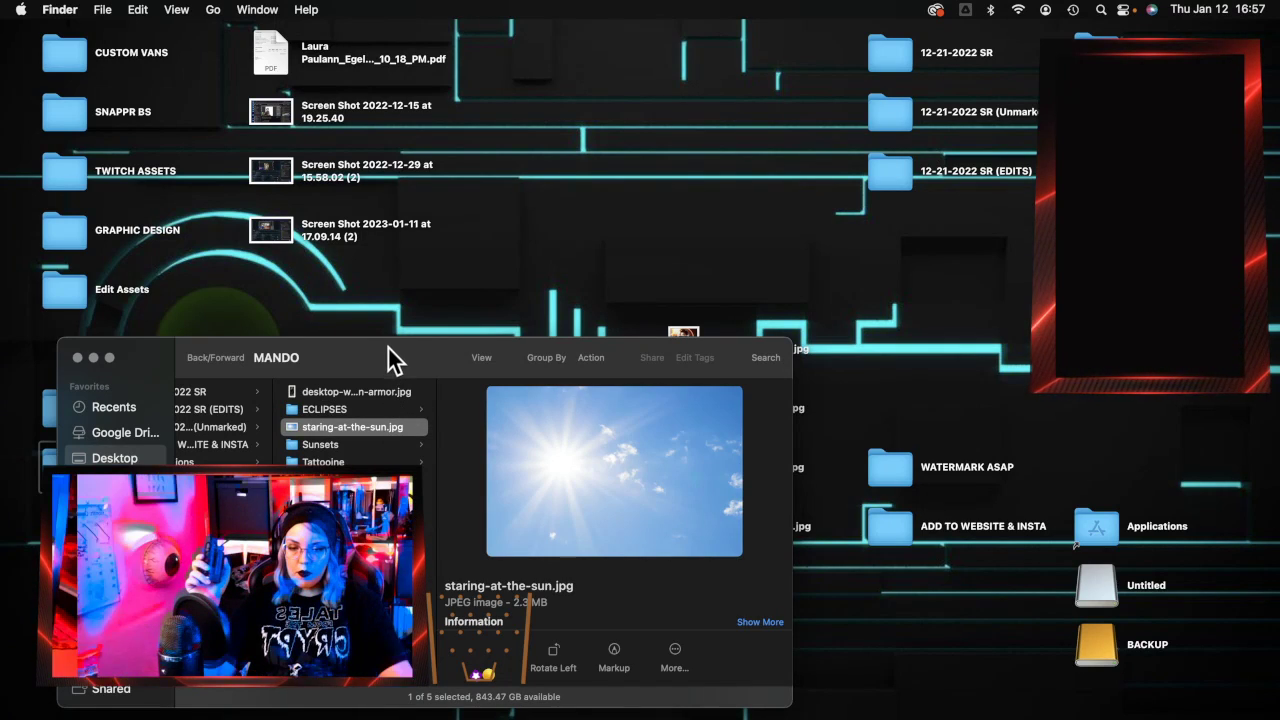
click(387, 393)
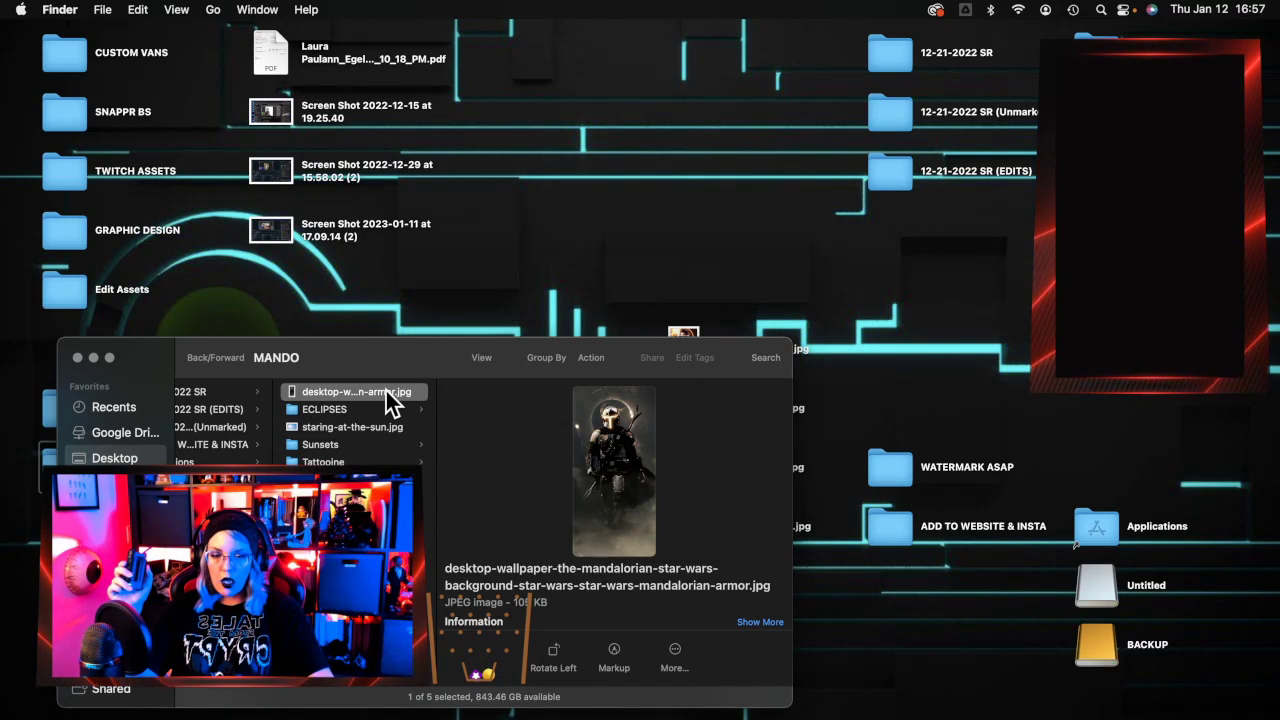
Look through the ECLIPSES, Sunsets and Tattooine subfolders of MANDO, ending on ECLIPSES.
click(381, 410)
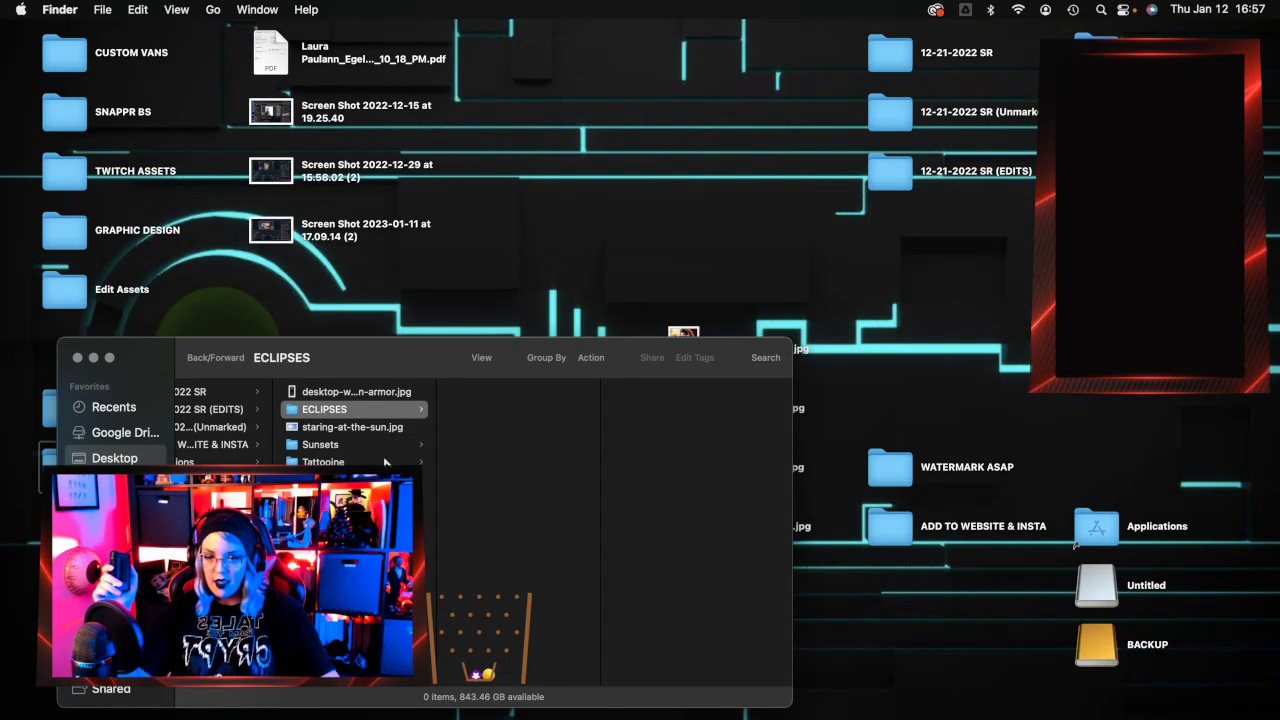
click(372, 446)
click(533, 394)
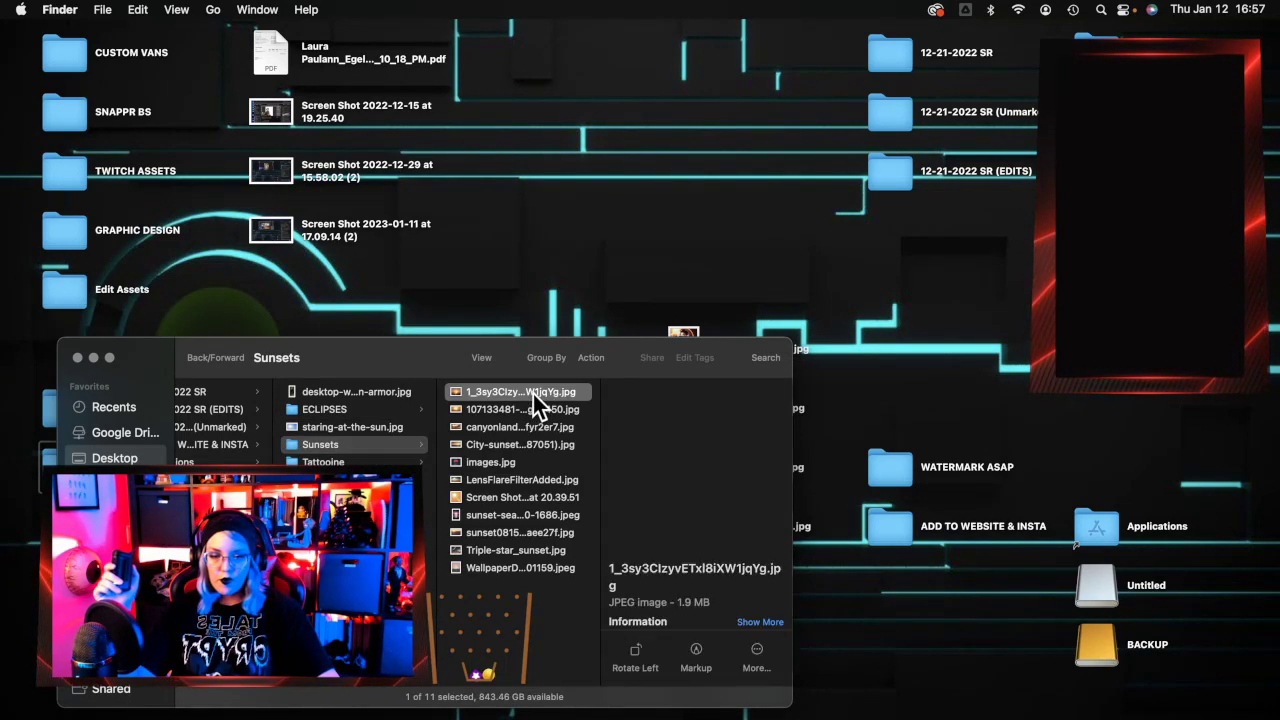
click(404, 460)
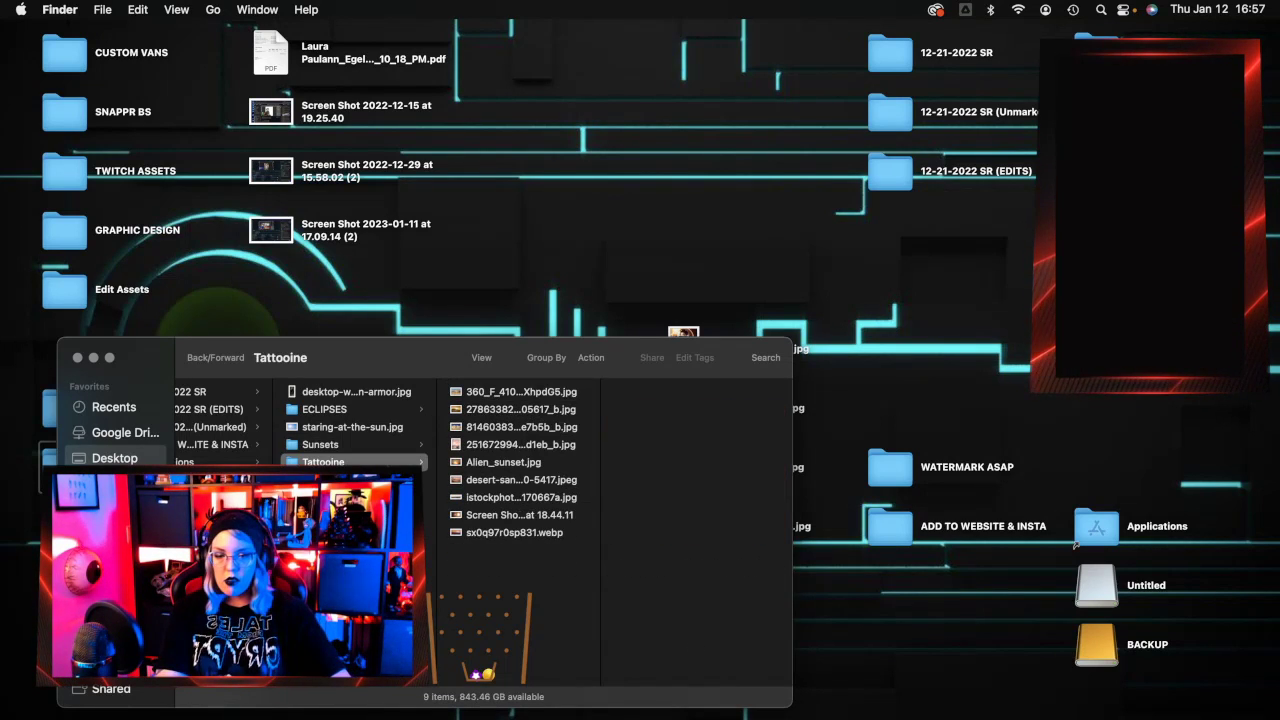
click(392, 430)
click(392, 414)
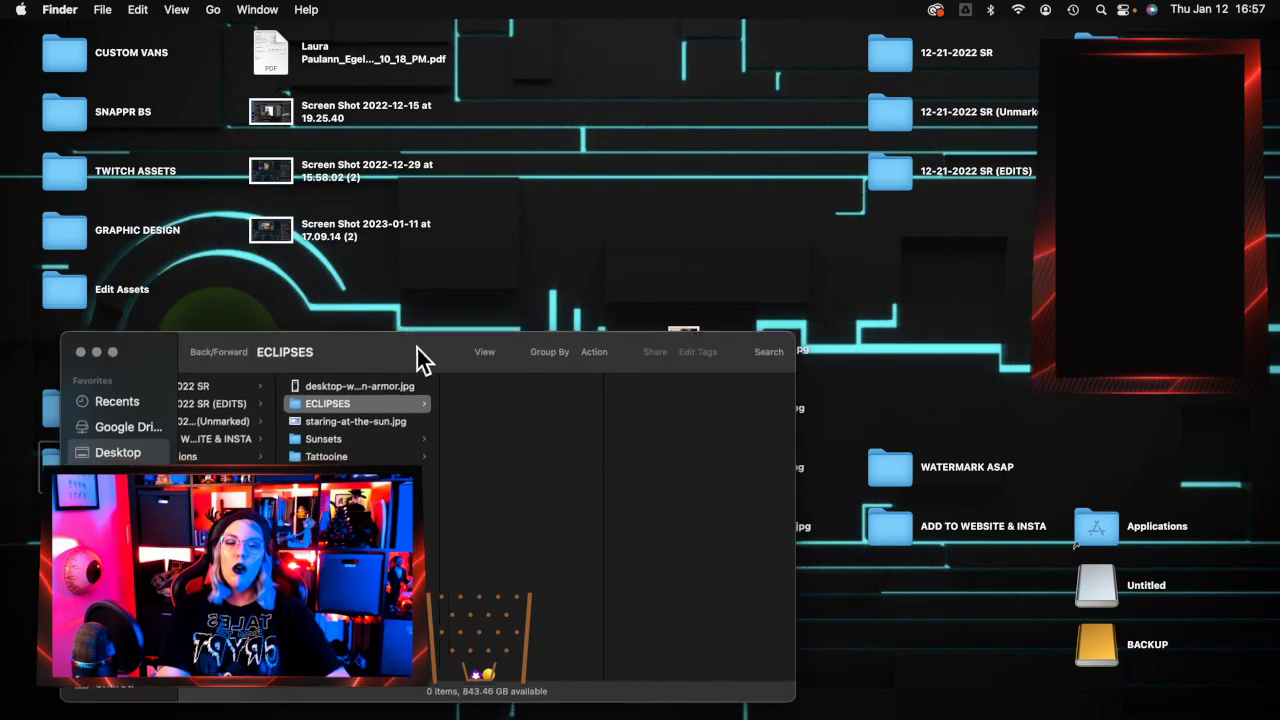
drag(420, 365, 660, 15)
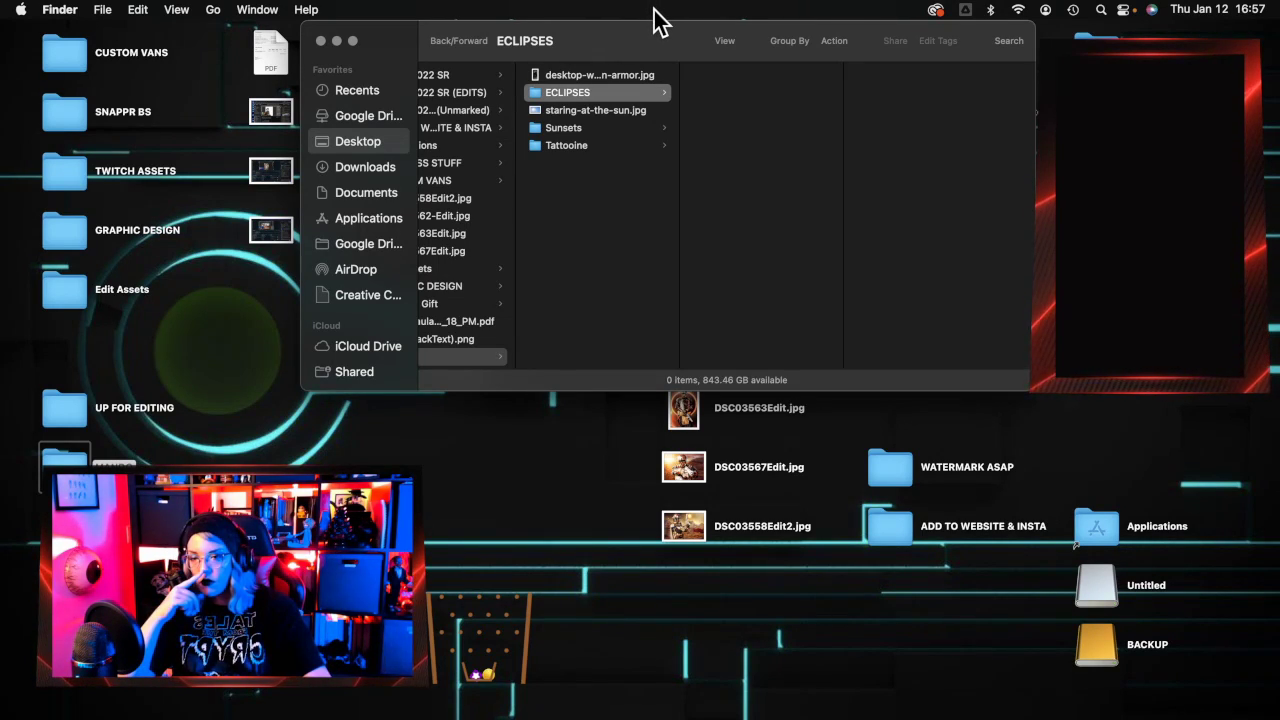
mouse_move(1277, 700)
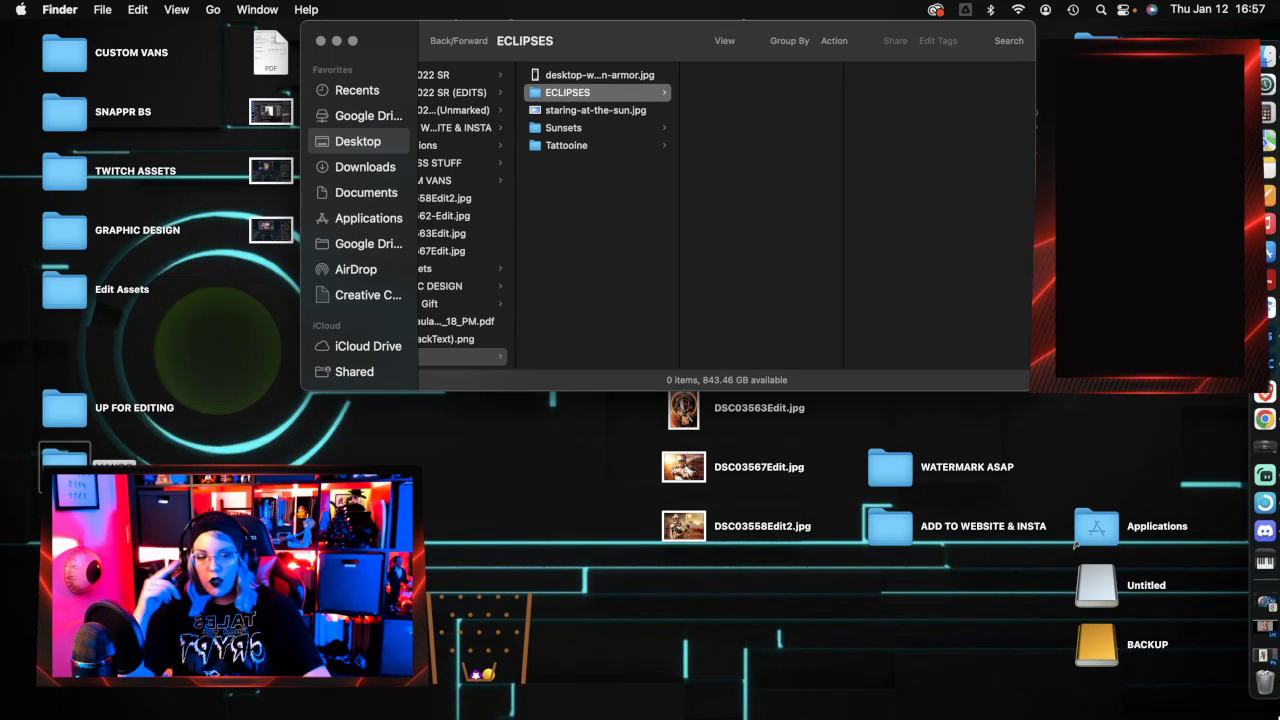
click(1250, 692)
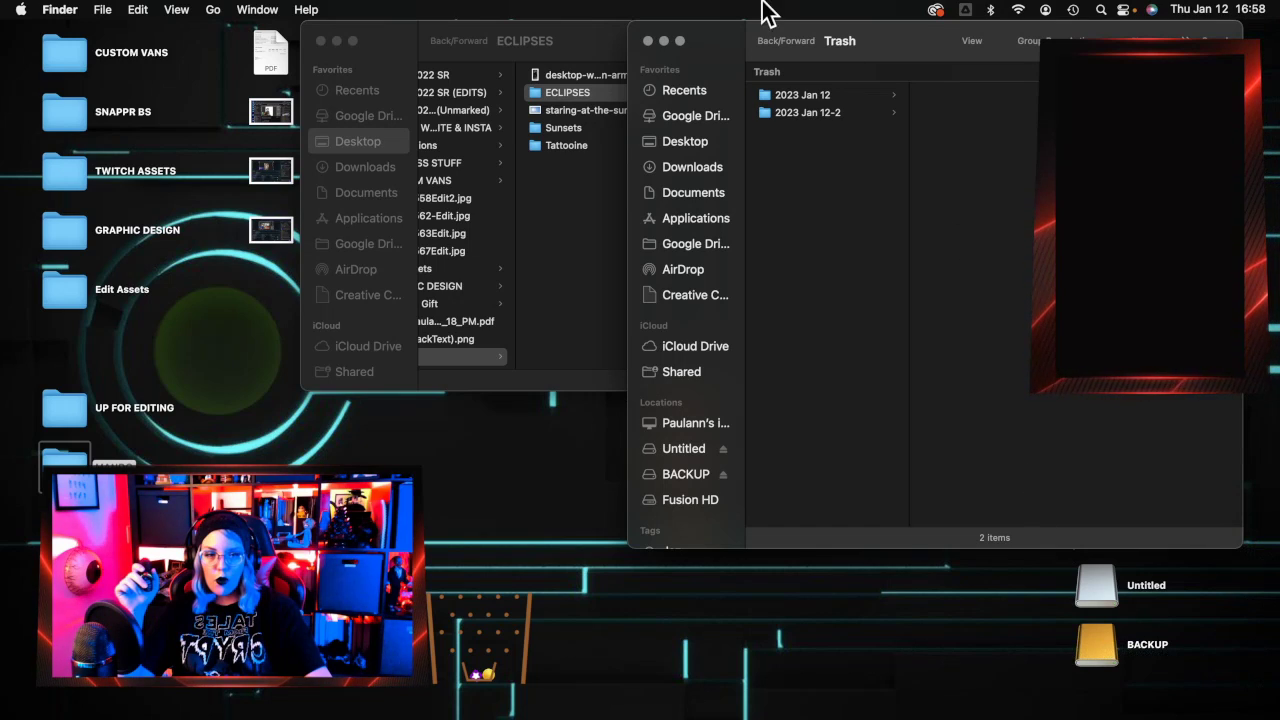
click(648, 41)
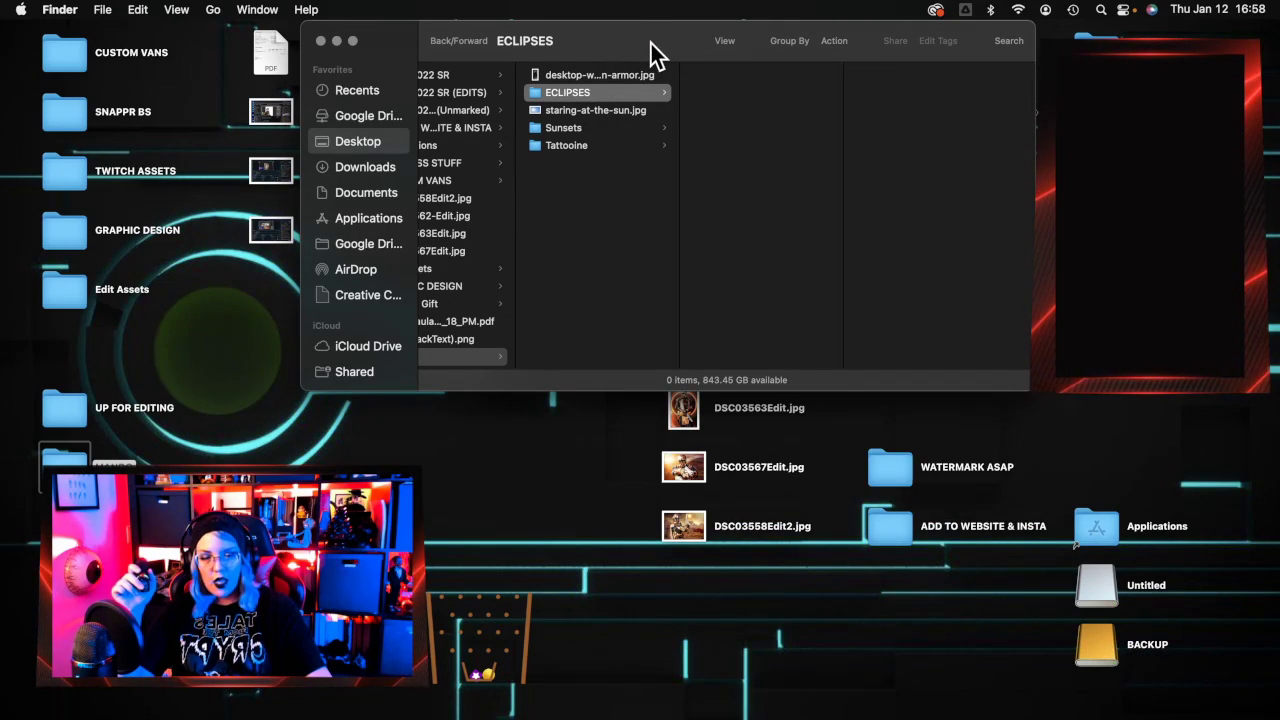
Reposition the Finder window lower on the desktop and move the ECLIPSES folder from MANDO to the Trash.
drag(619, 36, 537, 339)
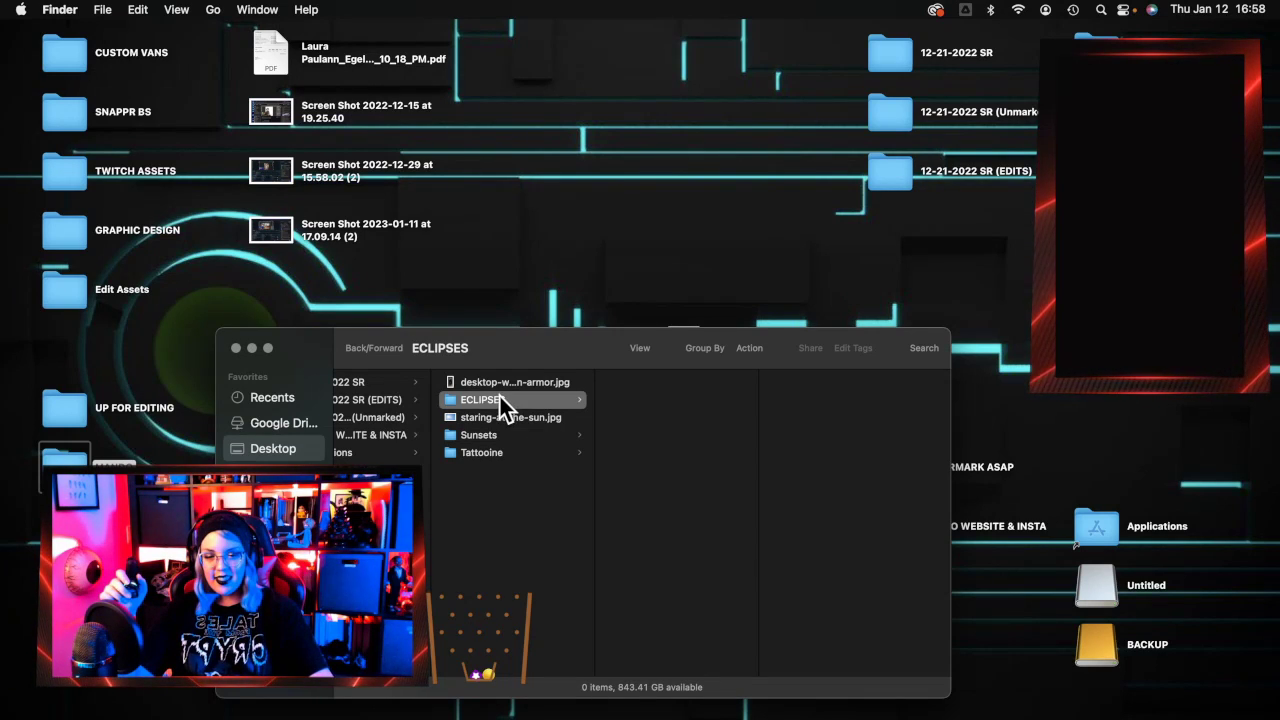
drag(494, 397, 1258, 686)
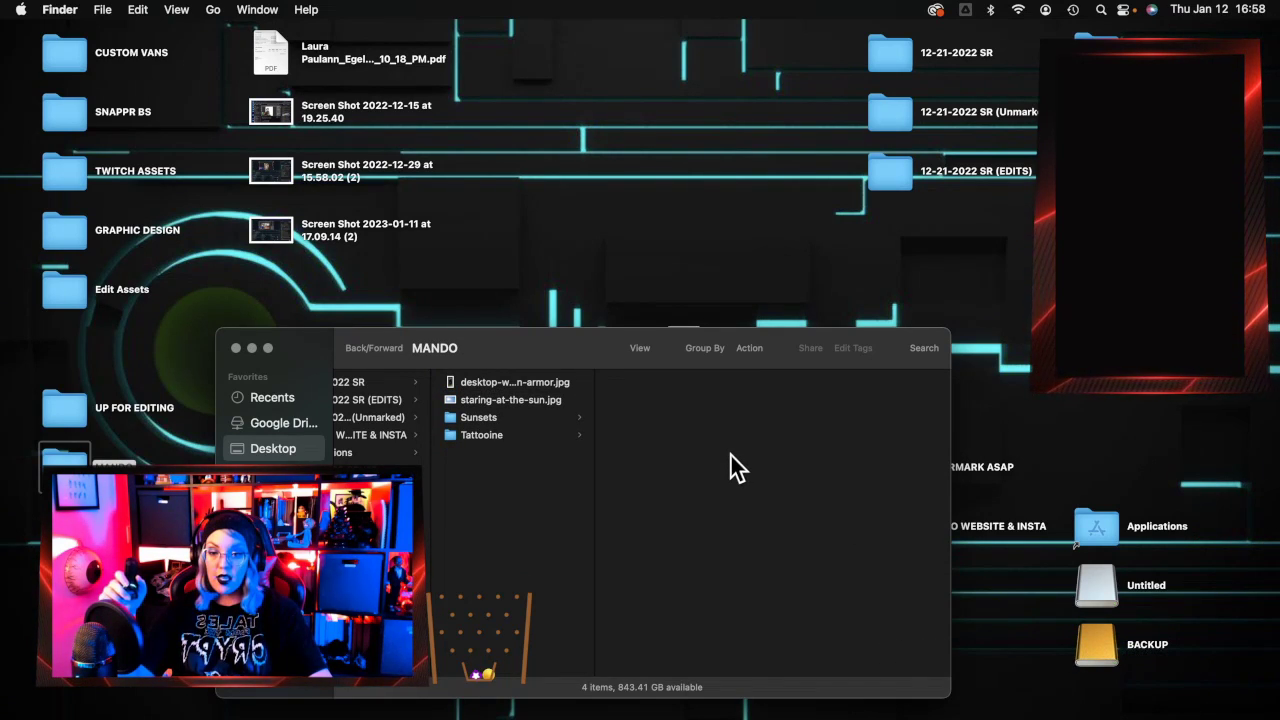
Preview the background images in the Tattooine subfolder of MANDO one by one, from the desert buildings photo to sx0q97r0sp831.webp.
click(498, 437)
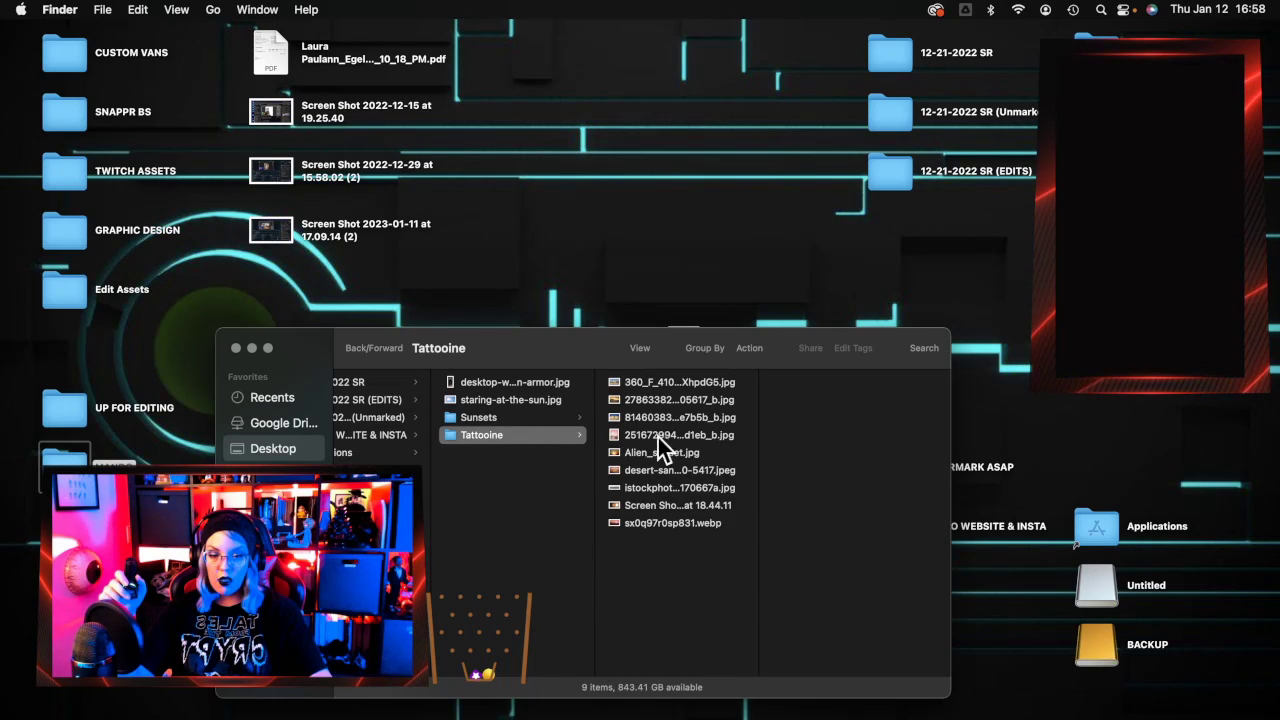
click(684, 387)
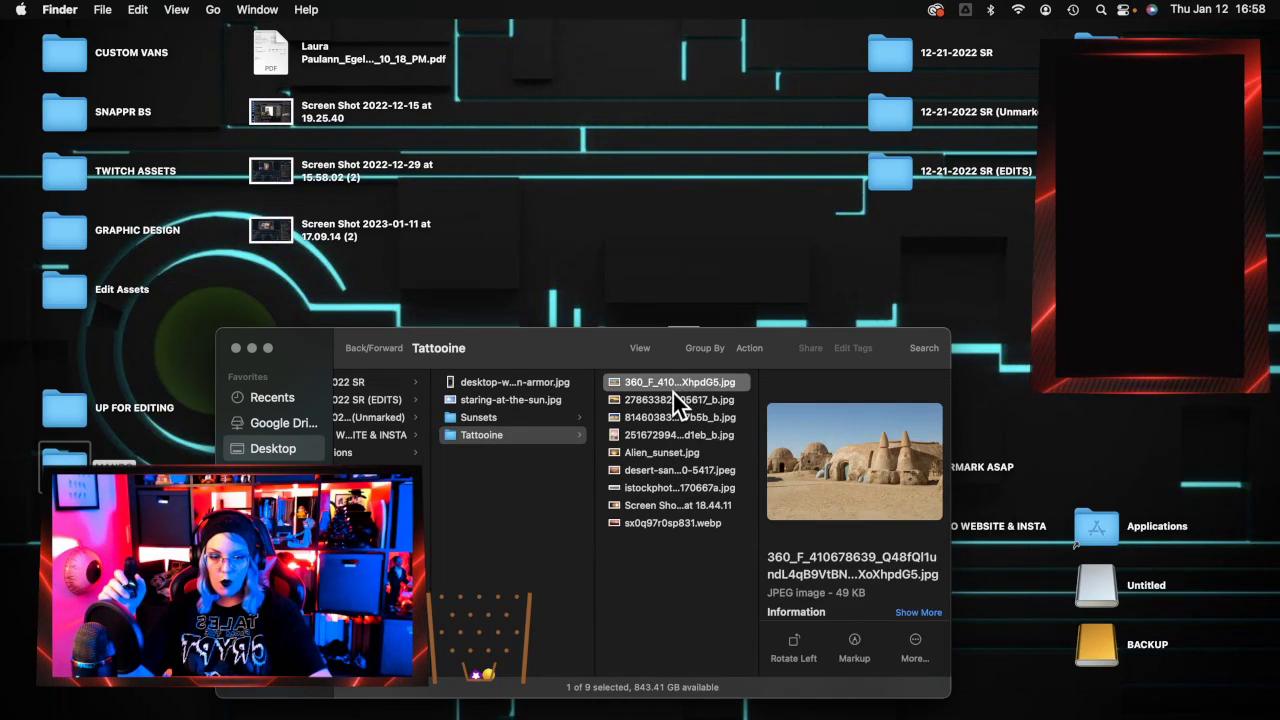
click(669, 401)
click(668, 417)
click(667, 435)
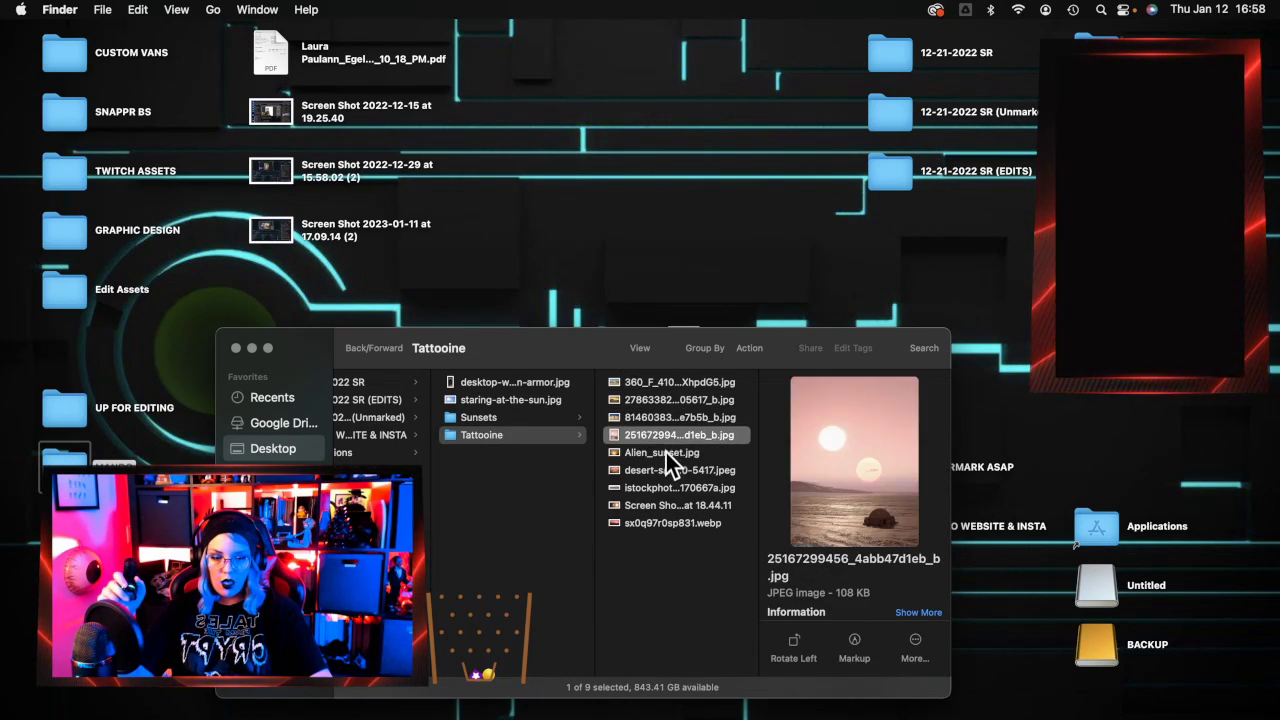
click(666, 452)
click(669, 473)
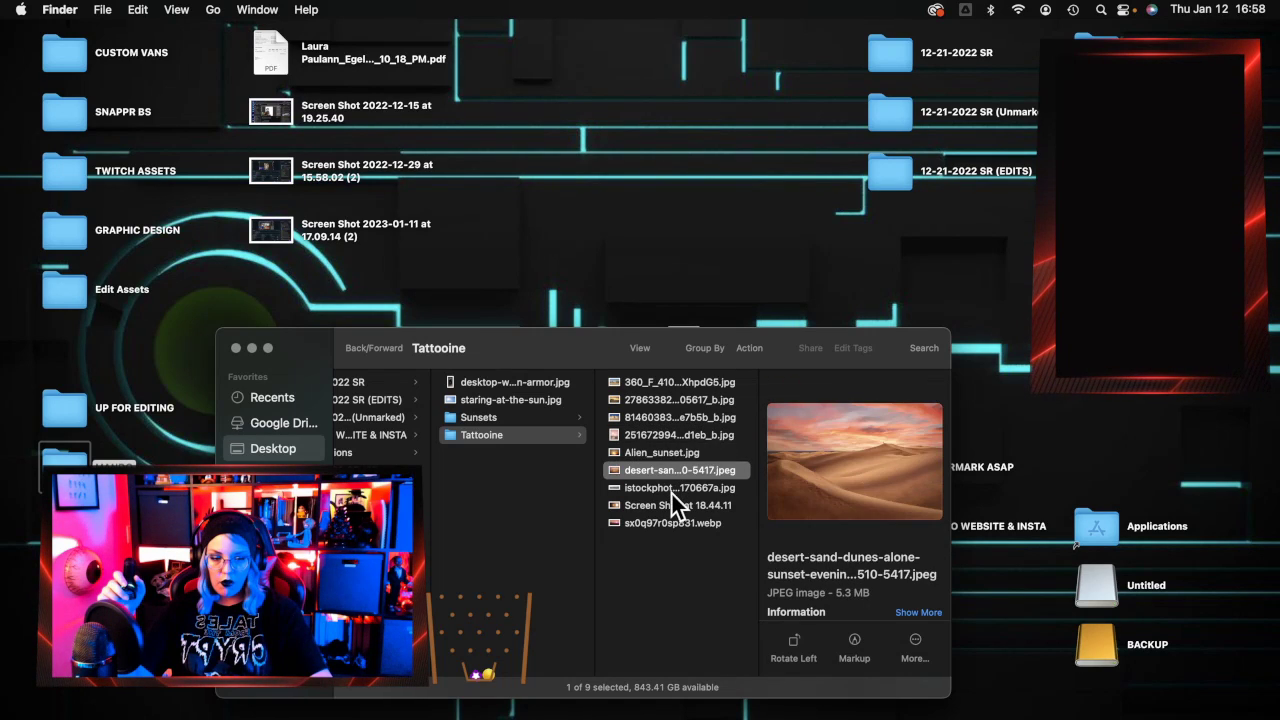
click(672, 490)
click(673, 505)
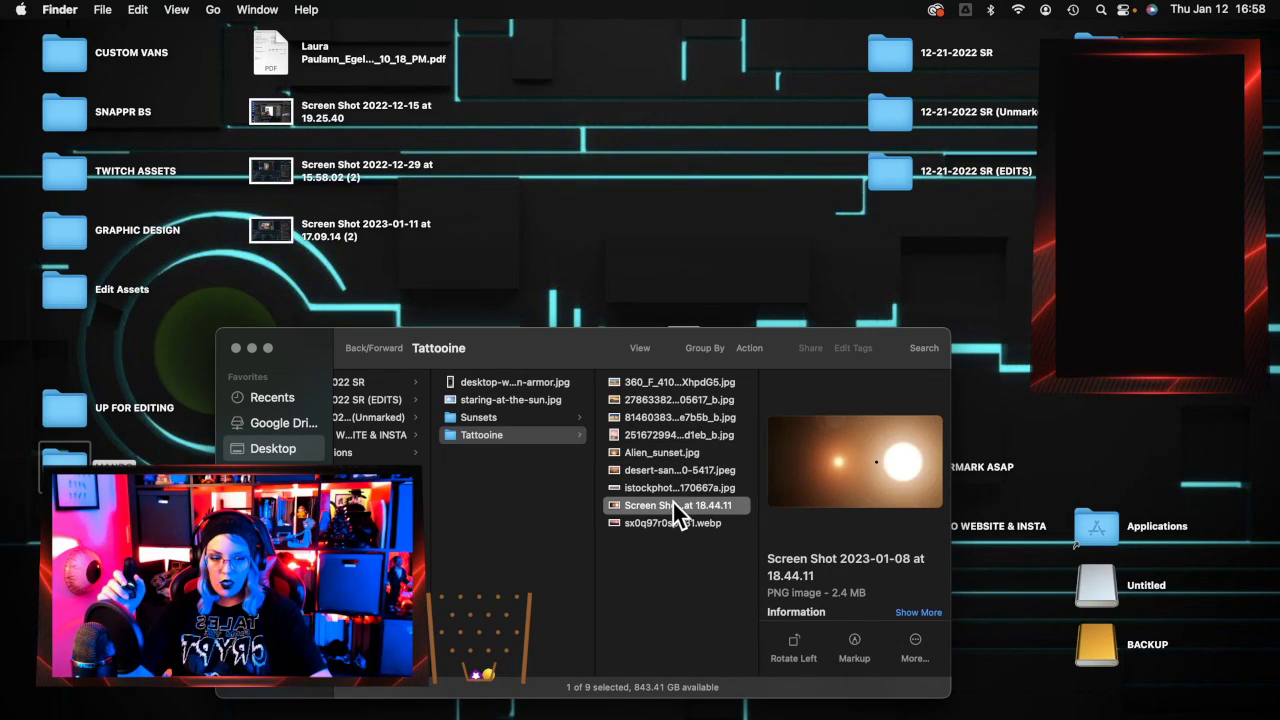
click(675, 522)
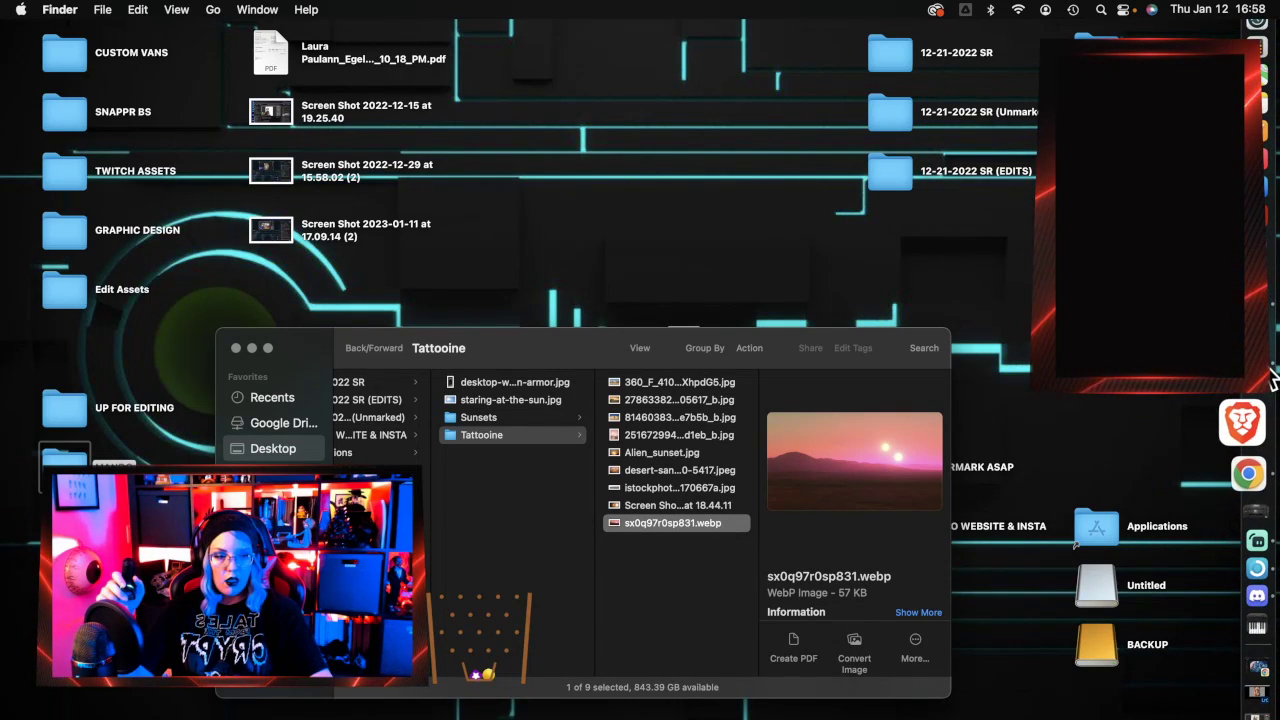
click(1268, 388)
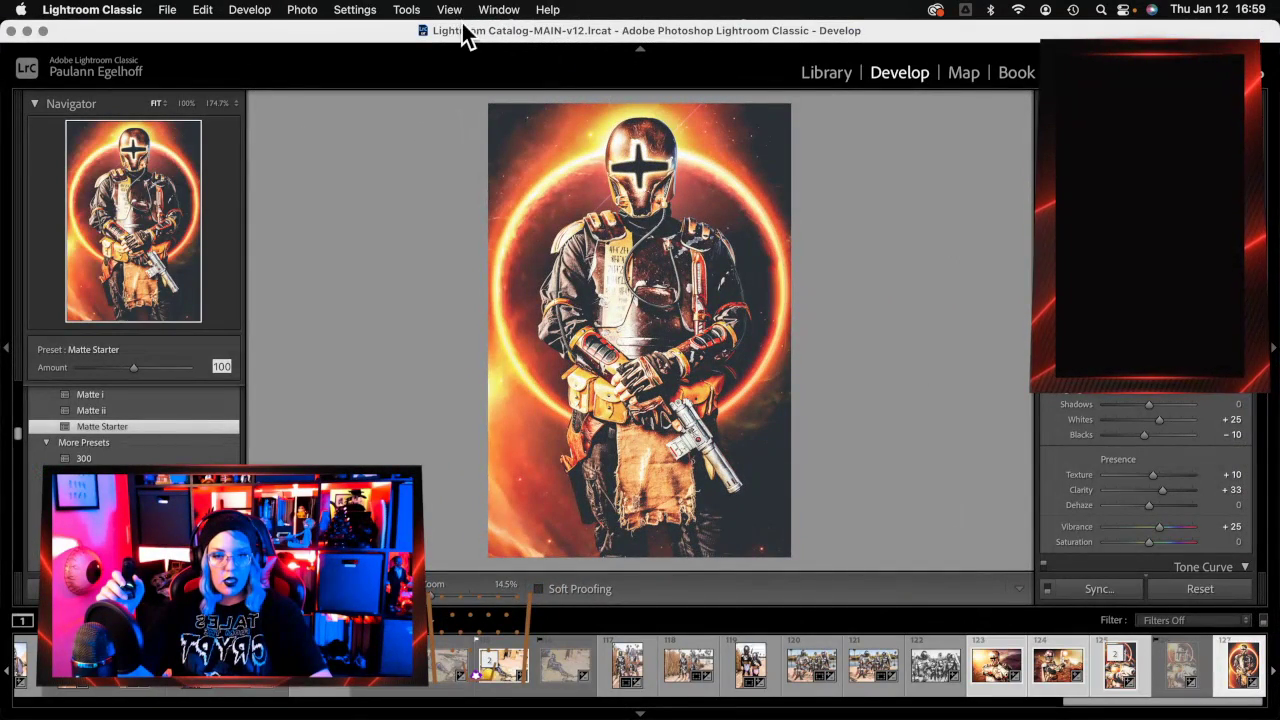
click(1252, 343)
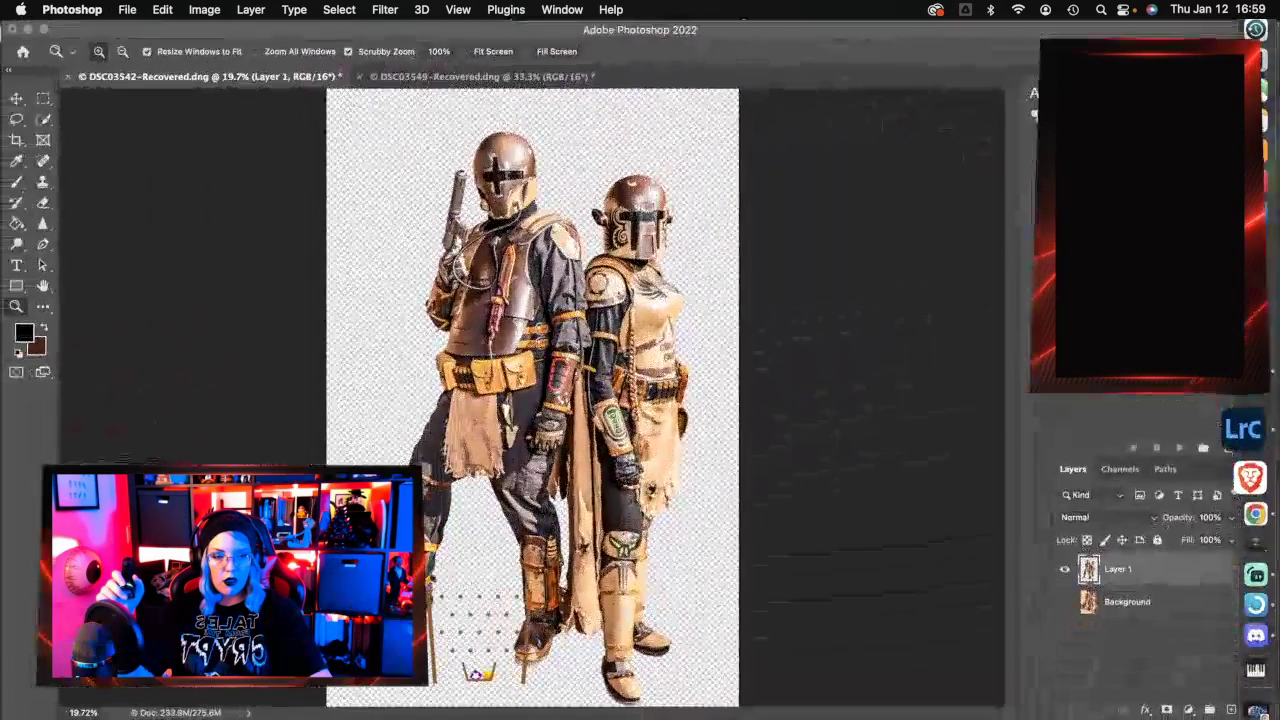
click(129, 12)
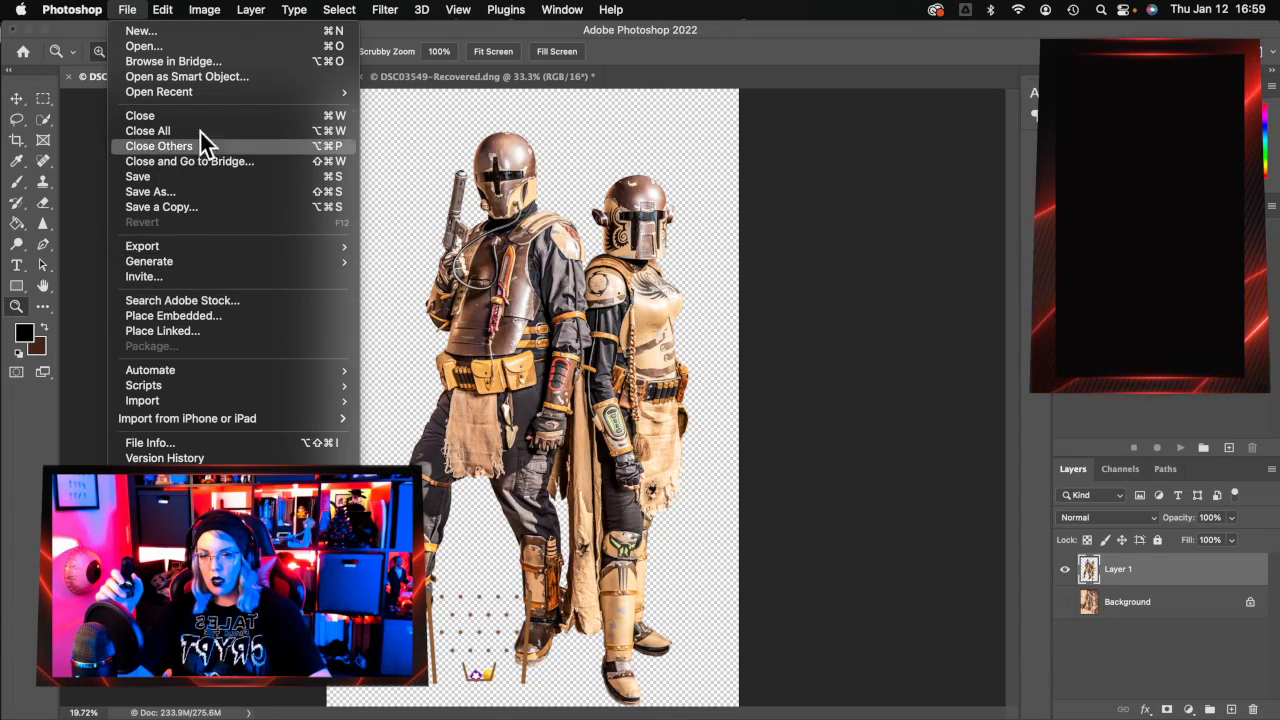
mouse_move(124, 16)
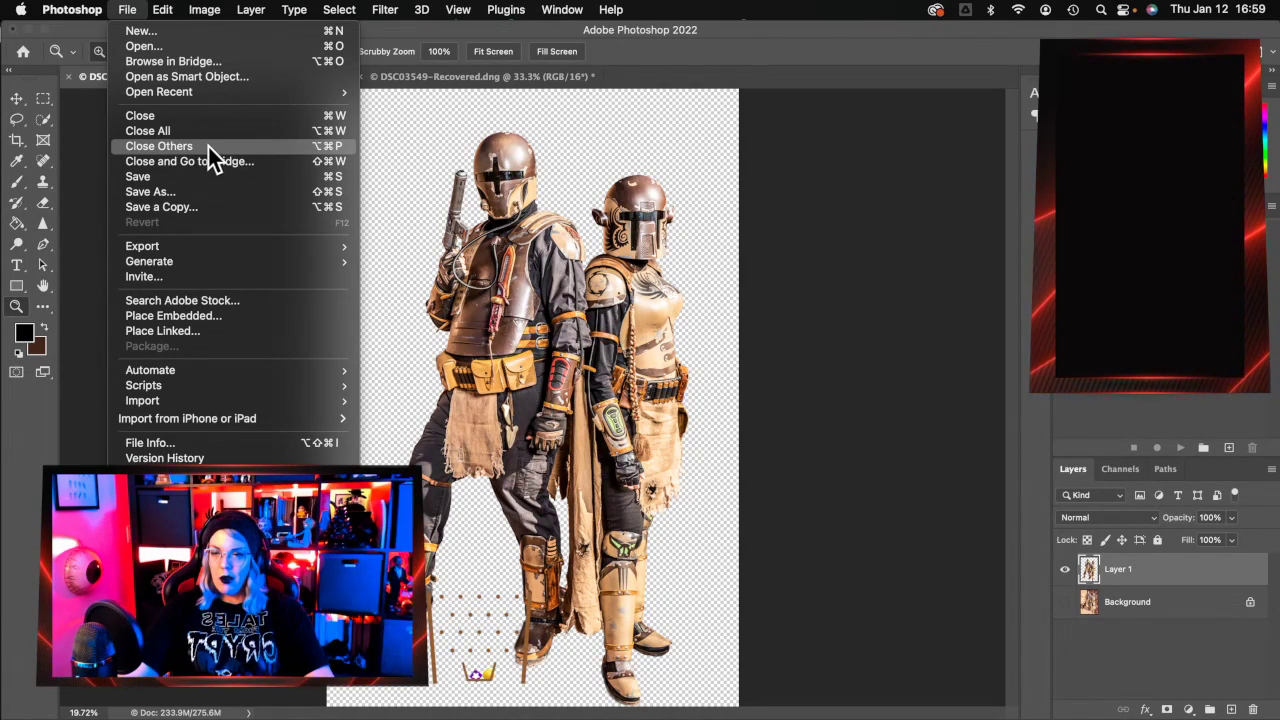
mouse_move(256, 91)
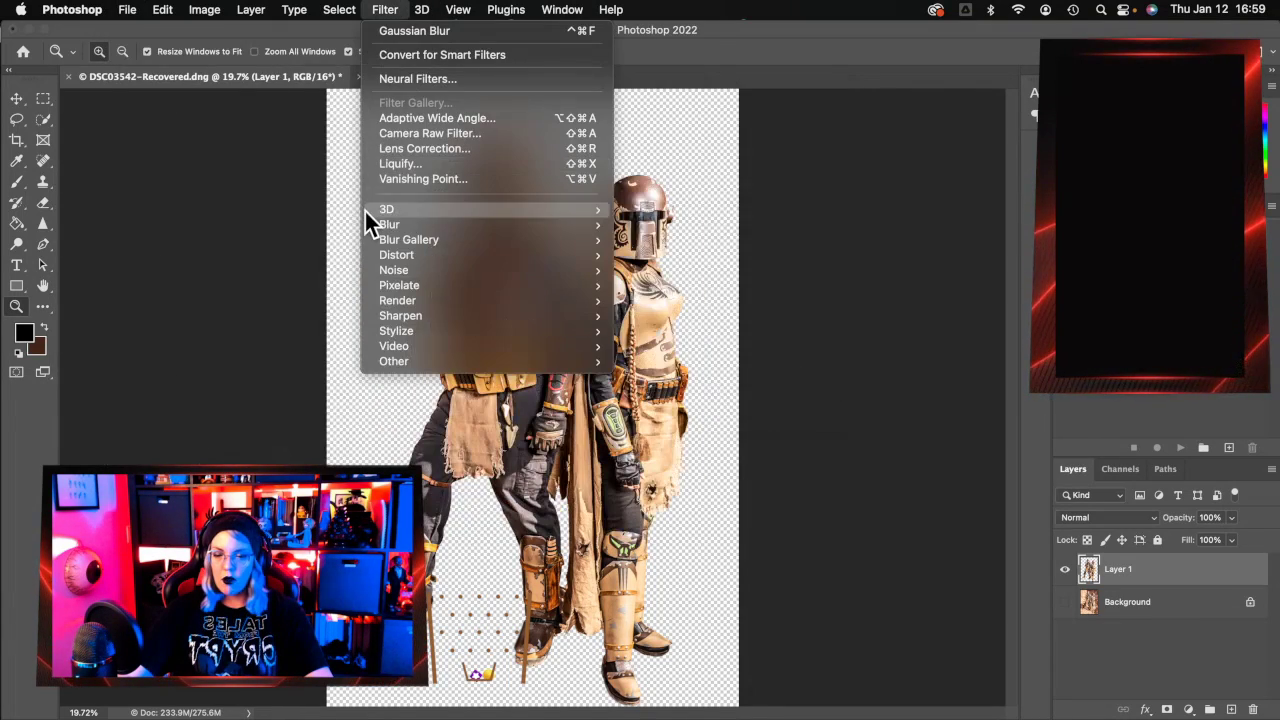
click(250, 84)
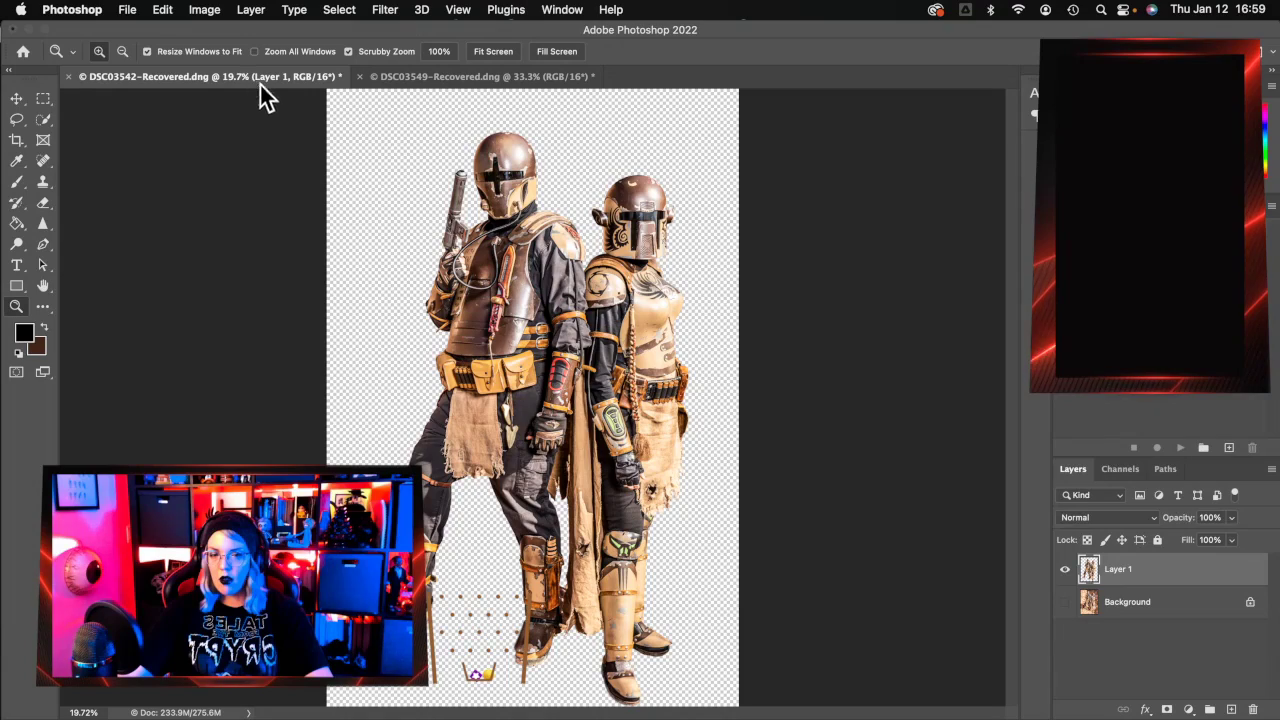
click(28, 32)
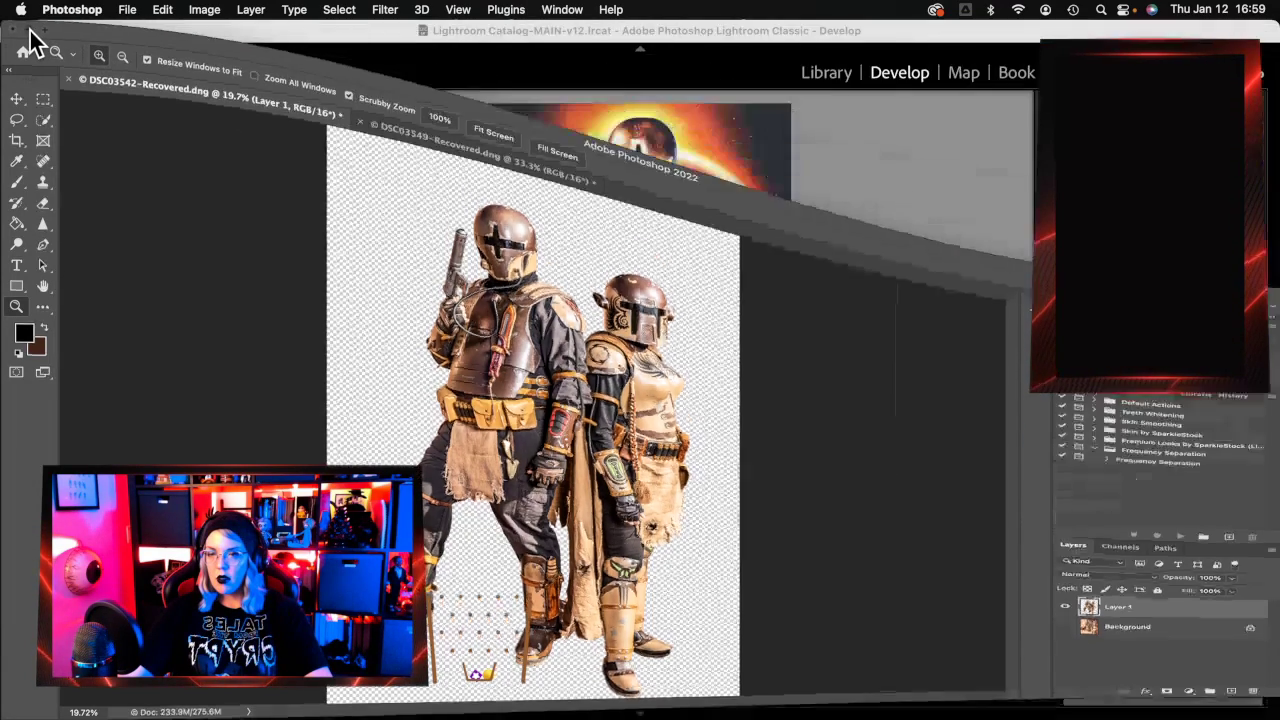
click(26, 31)
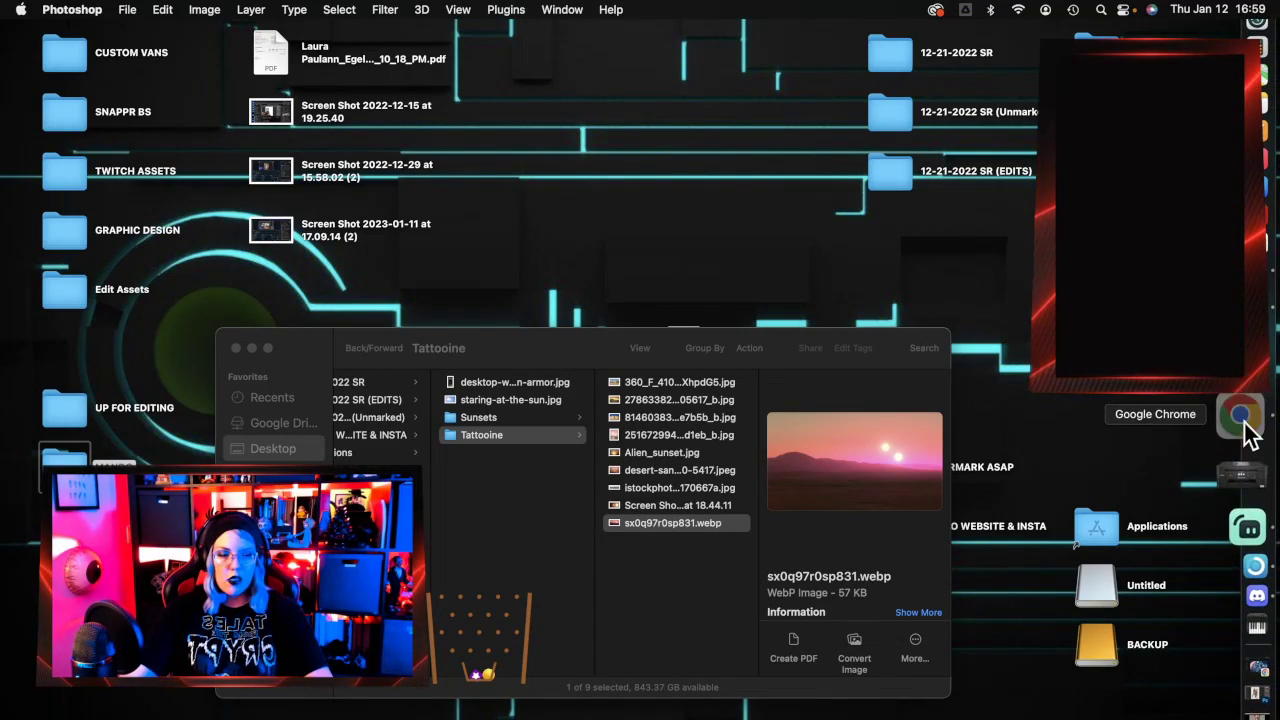
Switch to Google Chrome and search Google for "eclipse" in a new tab.
click(1245, 492)
click(1181, 40)
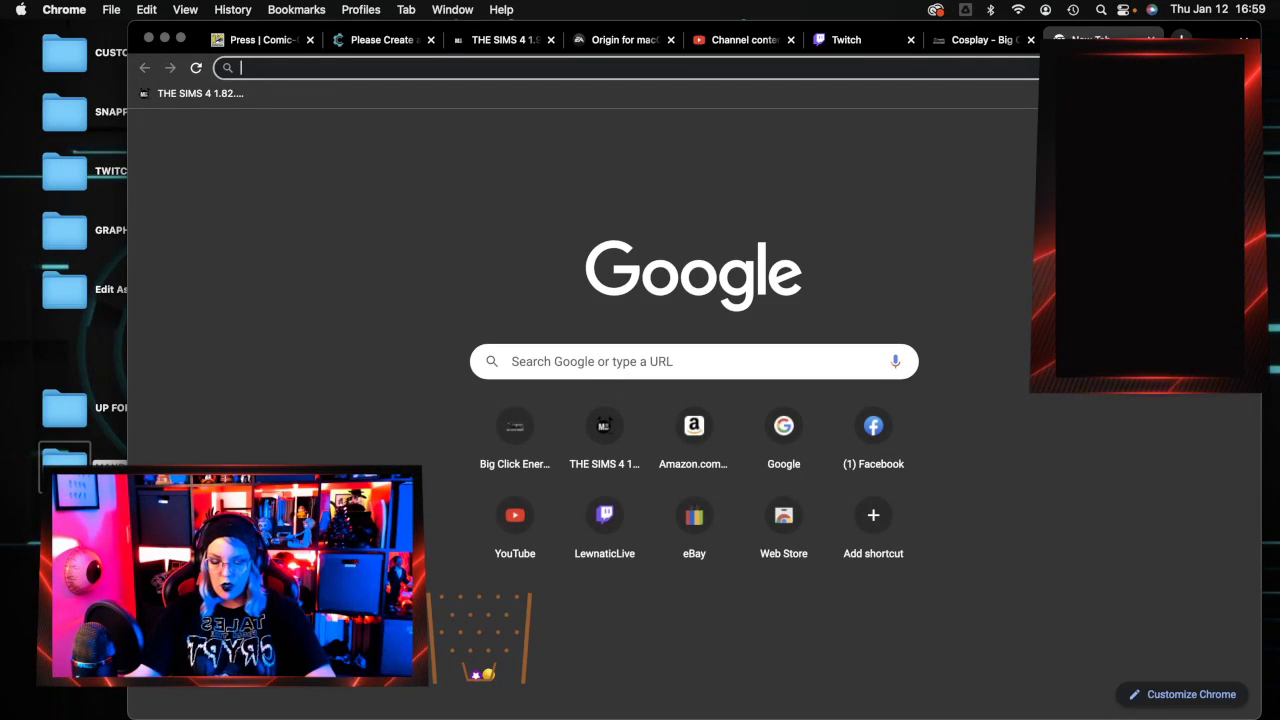
text(elcips)
key(BackSpace)
key(BackSpace)
key(BackSpace)
key(BackSpace)
key(BackSpace)
text(clipse)
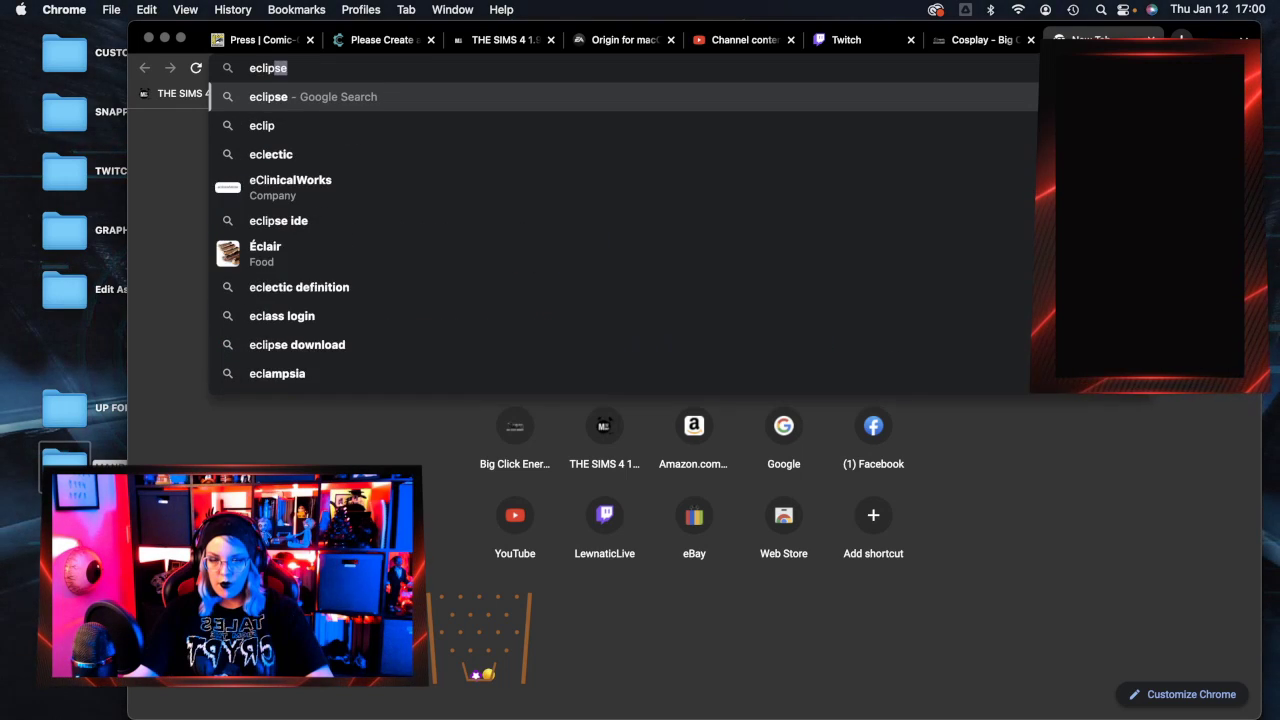
key(Return)
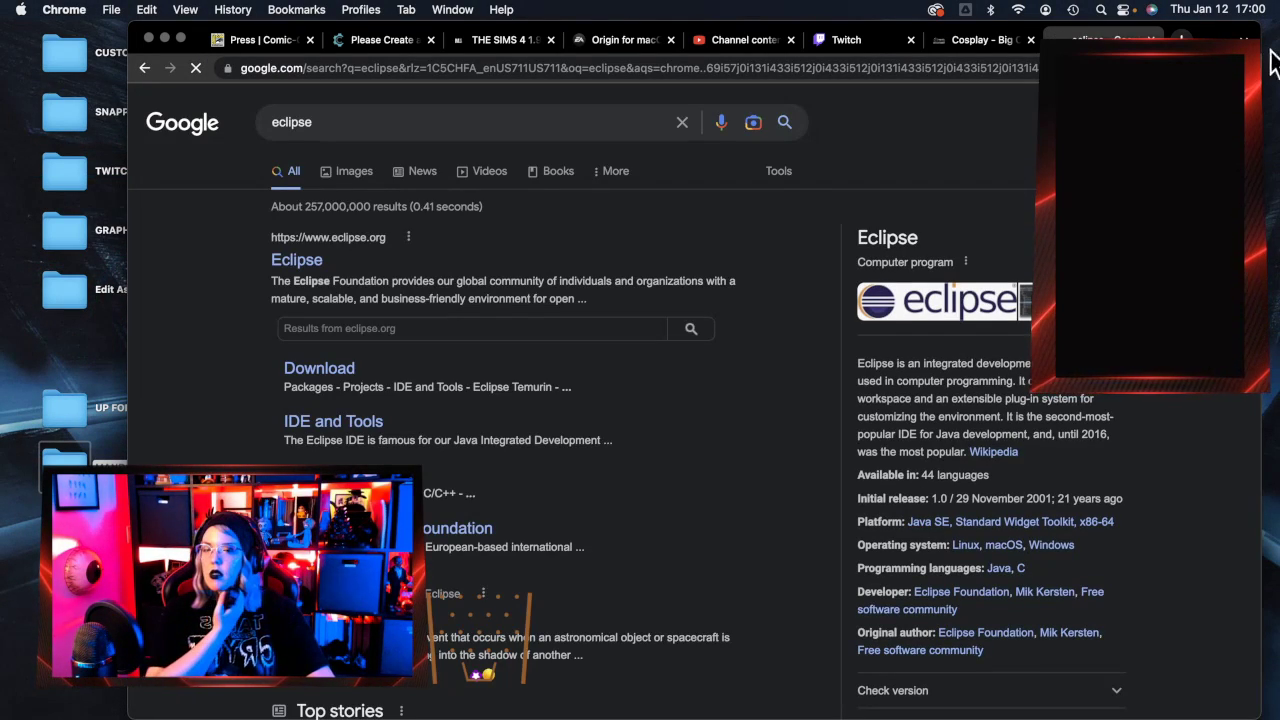
Show the image results for eclipse and filter them to Large size with Commercial & other licenses.
click(343, 176)
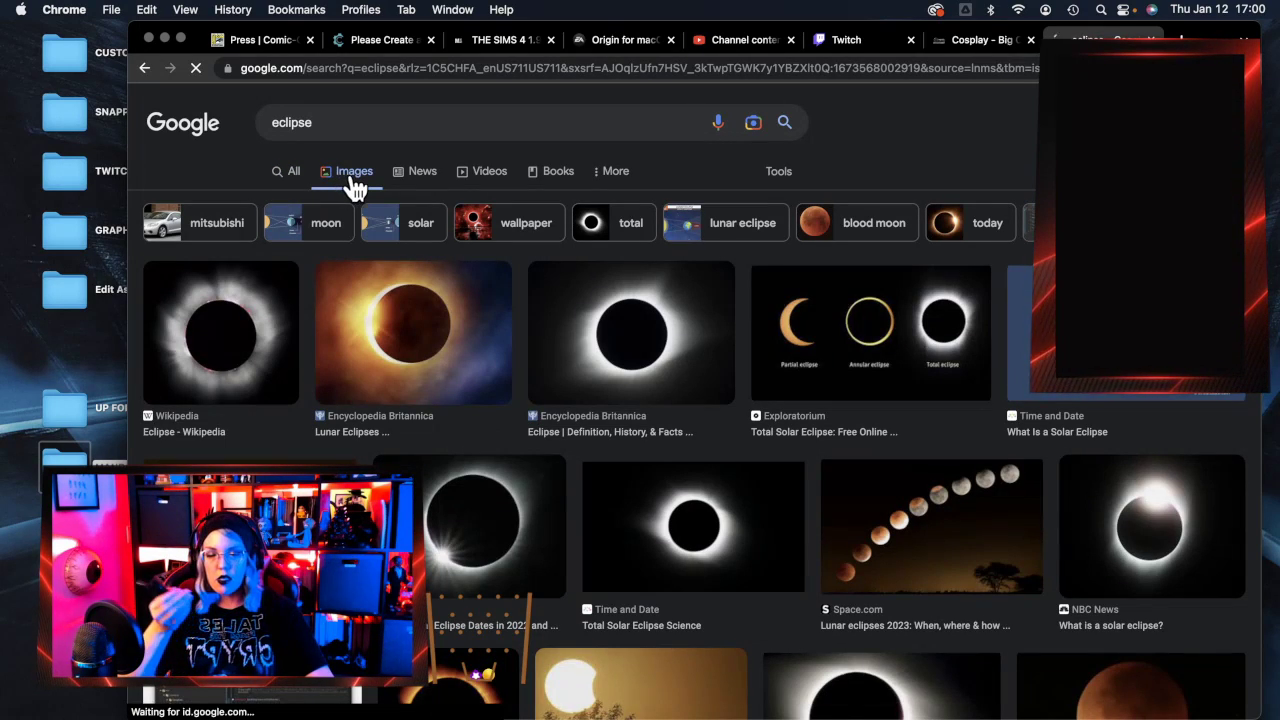
click(778, 174)
click(276, 202)
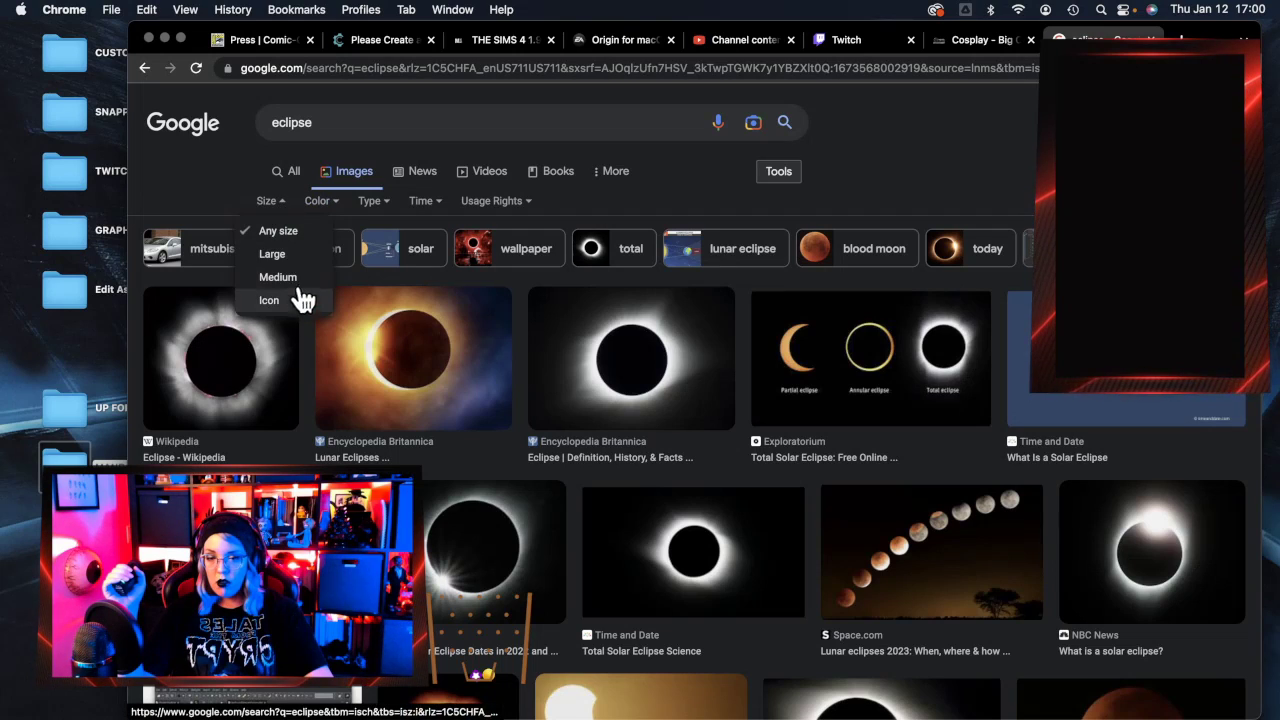
click(290, 257)
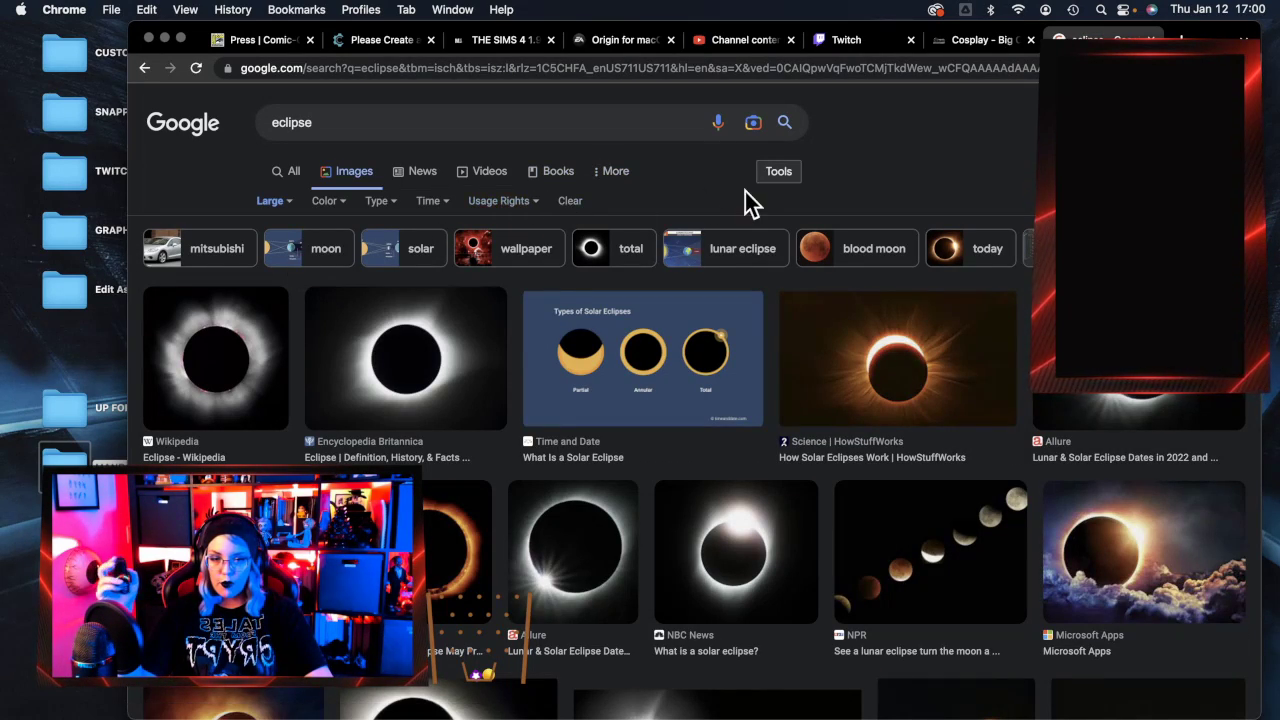
click(535, 203)
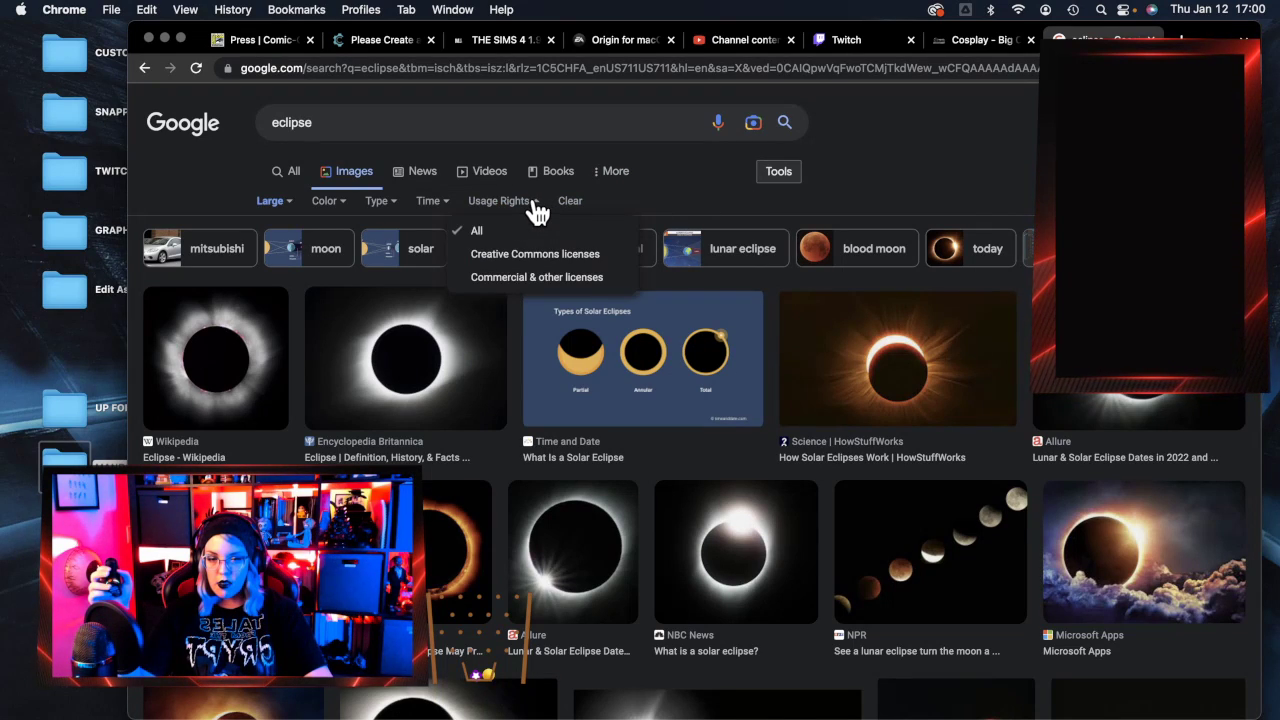
click(520, 278)
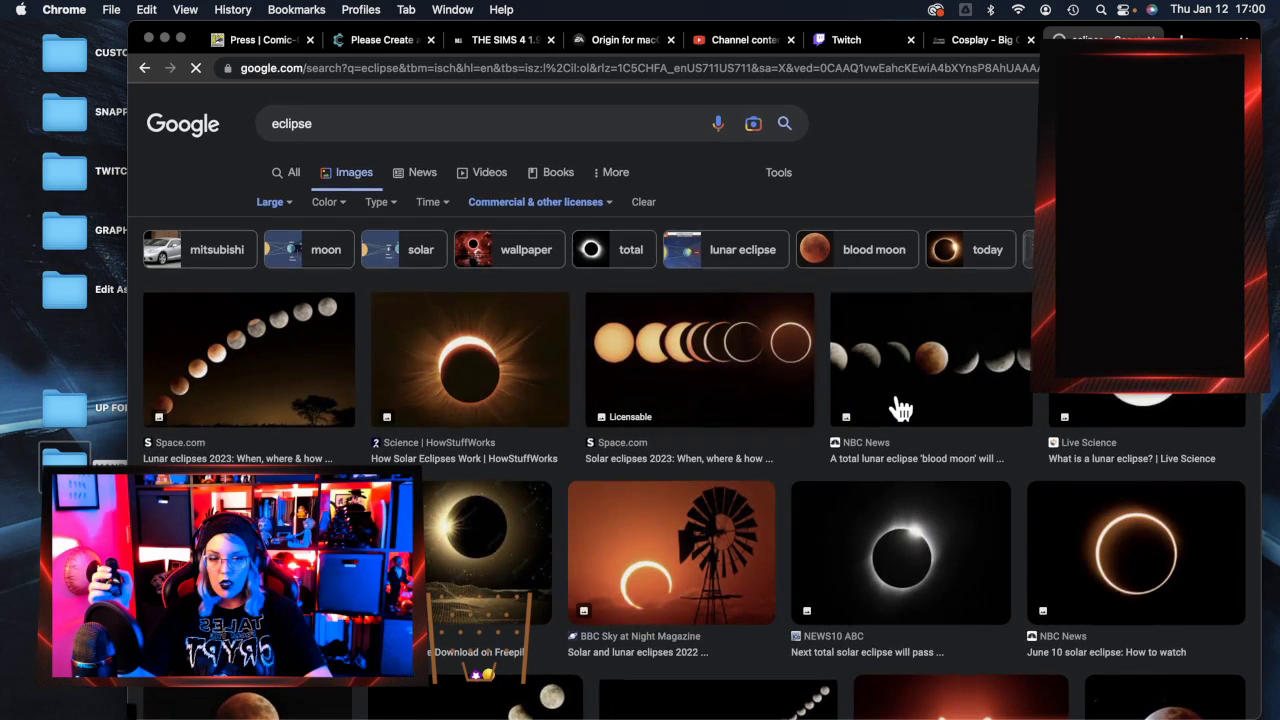
Browse the eclipse images and save the NEWS10 ABC total solar eclipse picture into the MANDO desktop folder, closing its preview.
scroll(815, 432, down, 1)
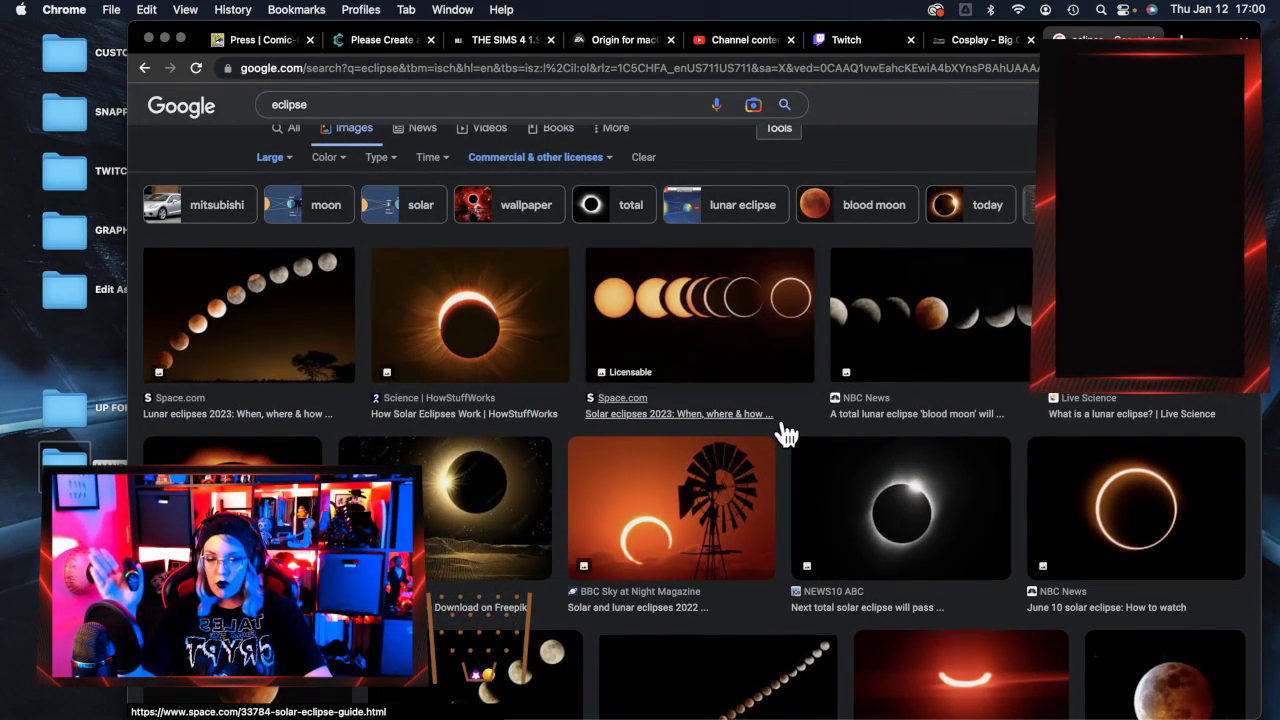
scroll(788, 433, down, 1)
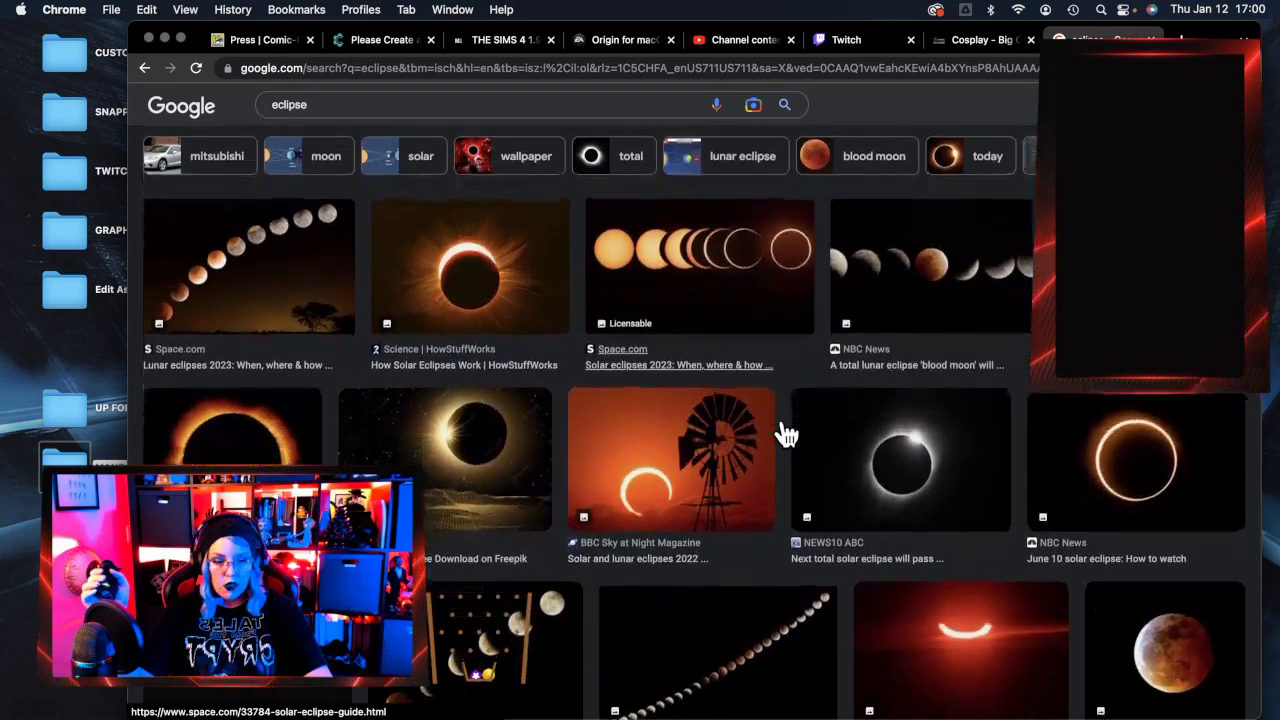
scroll(783, 425, down, 1)
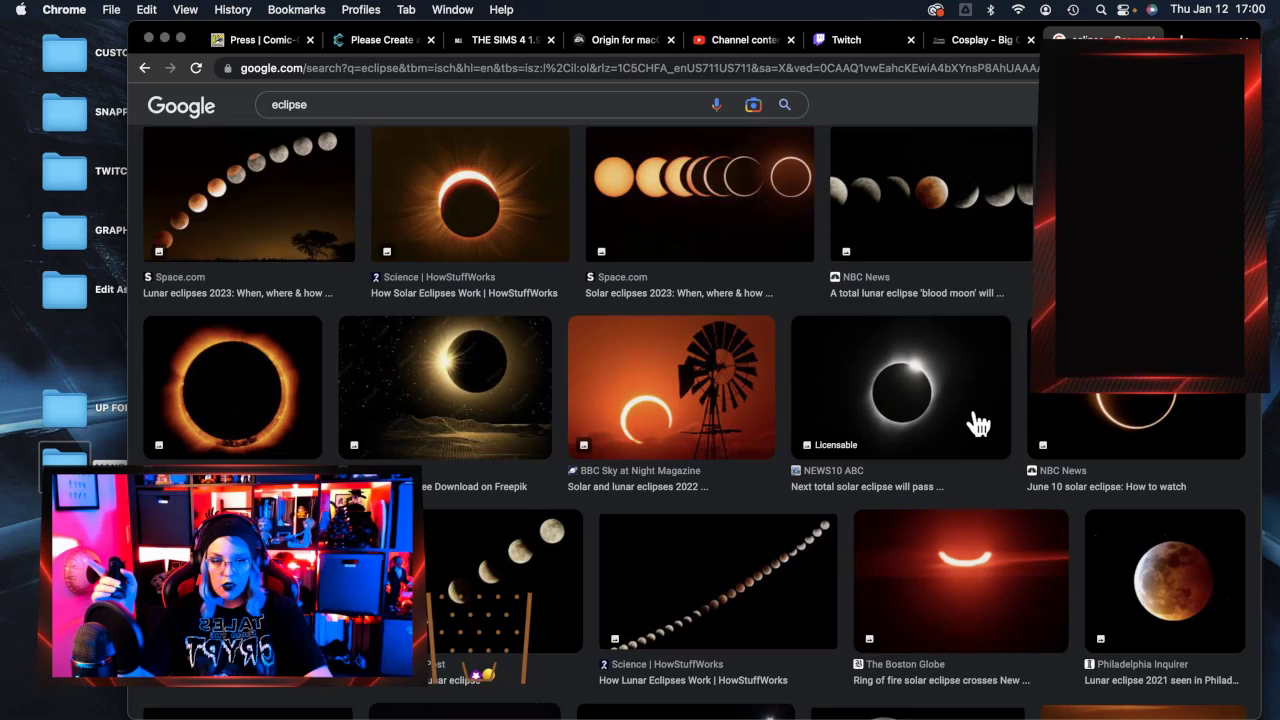
scroll(976, 424, down, 3)
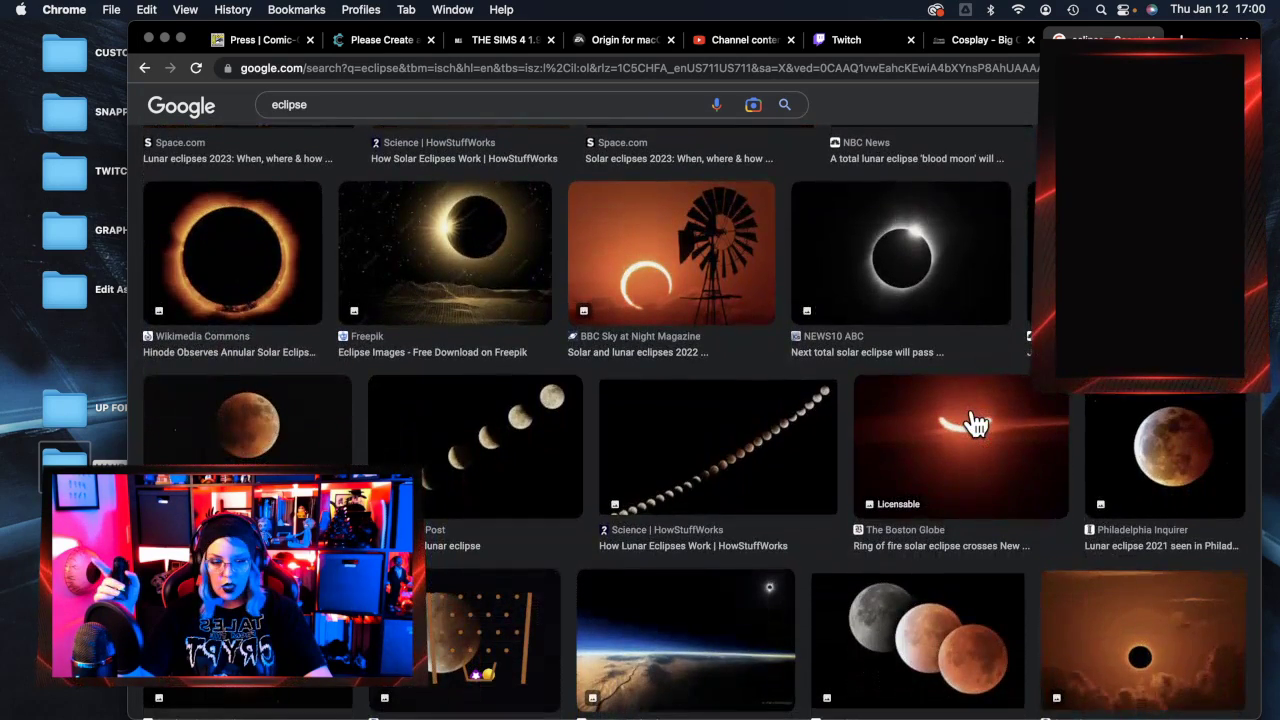
scroll(976, 424, up, 5)
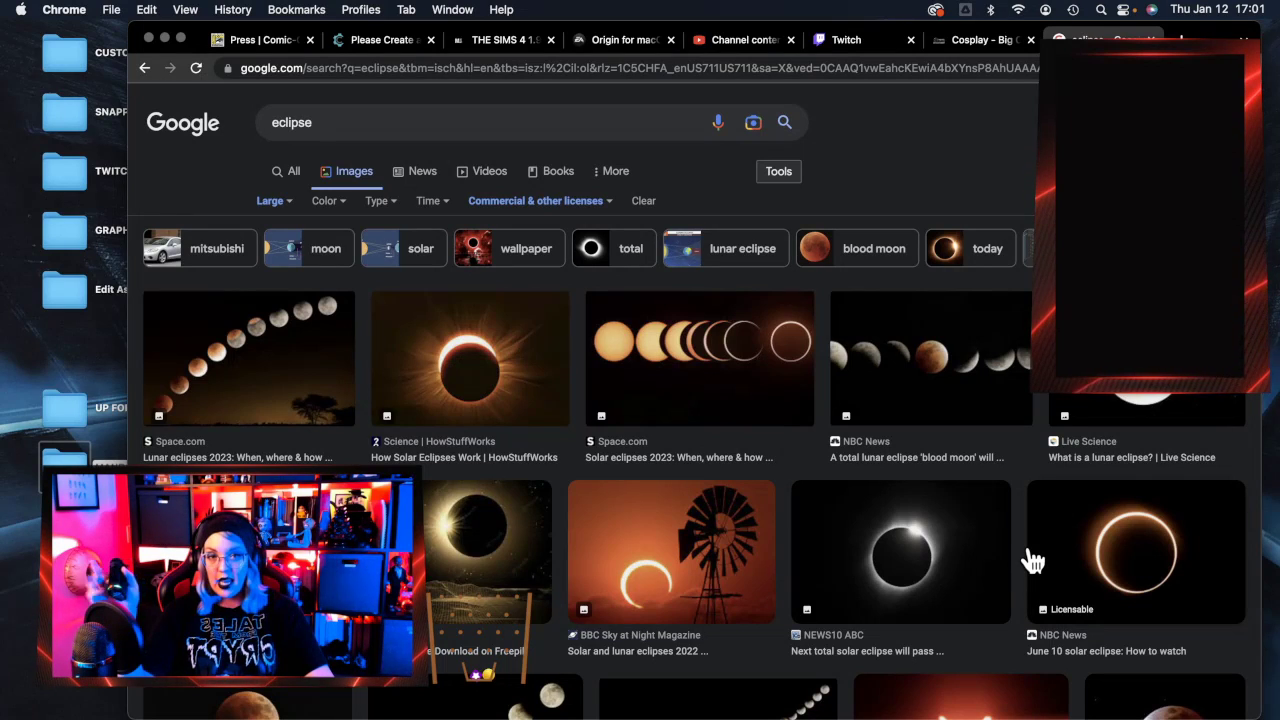
scroll(1033, 561, down, 3)
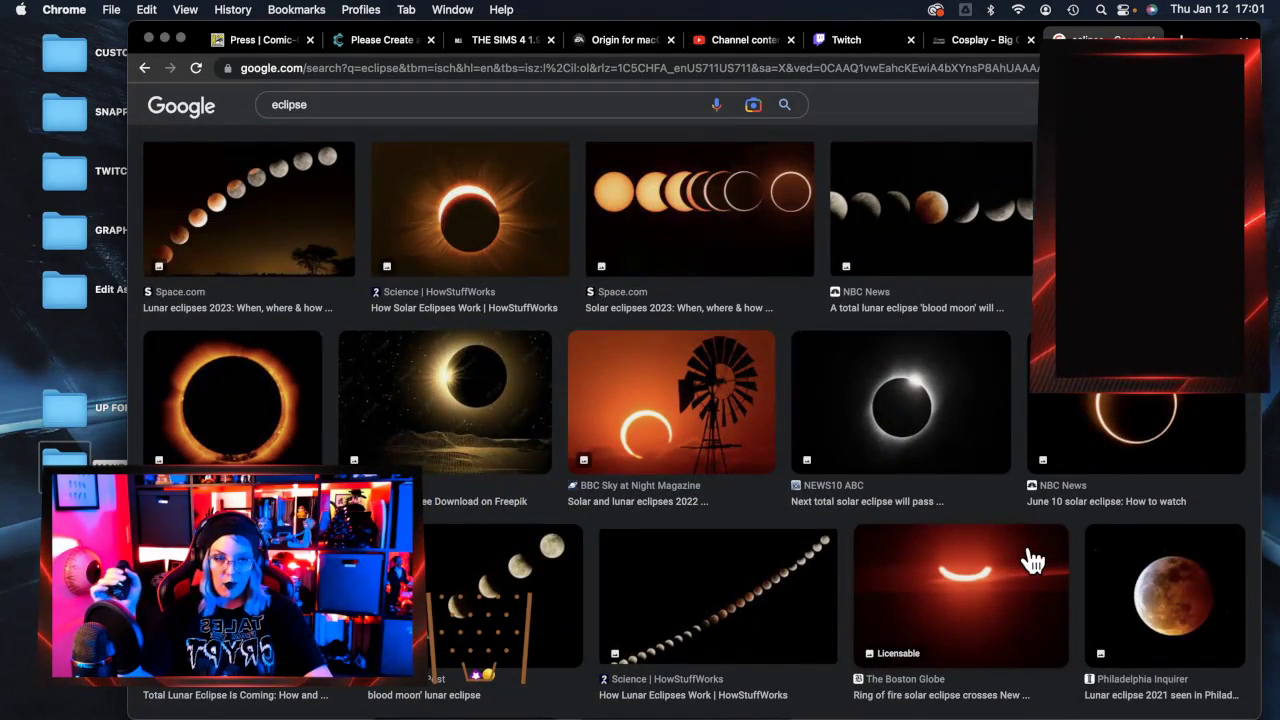
scroll(1033, 561, down, 1)
scroll(1033, 561, down, 1)
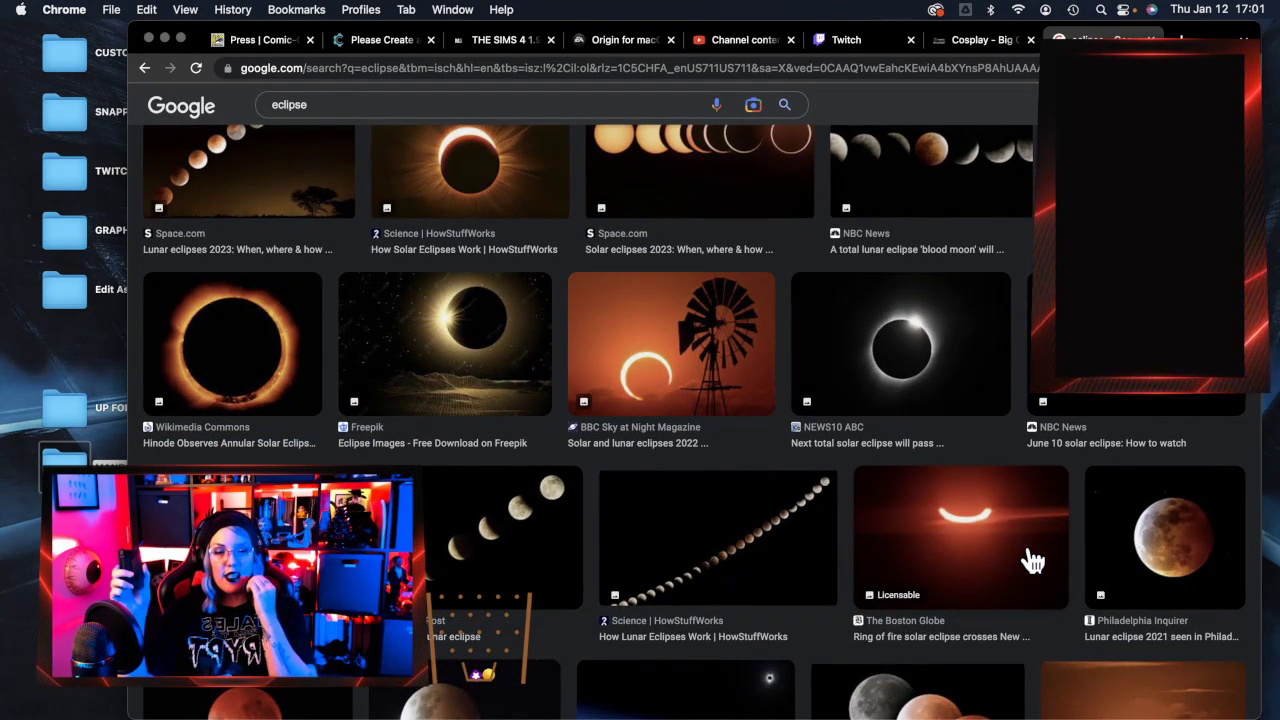
click(943, 349)
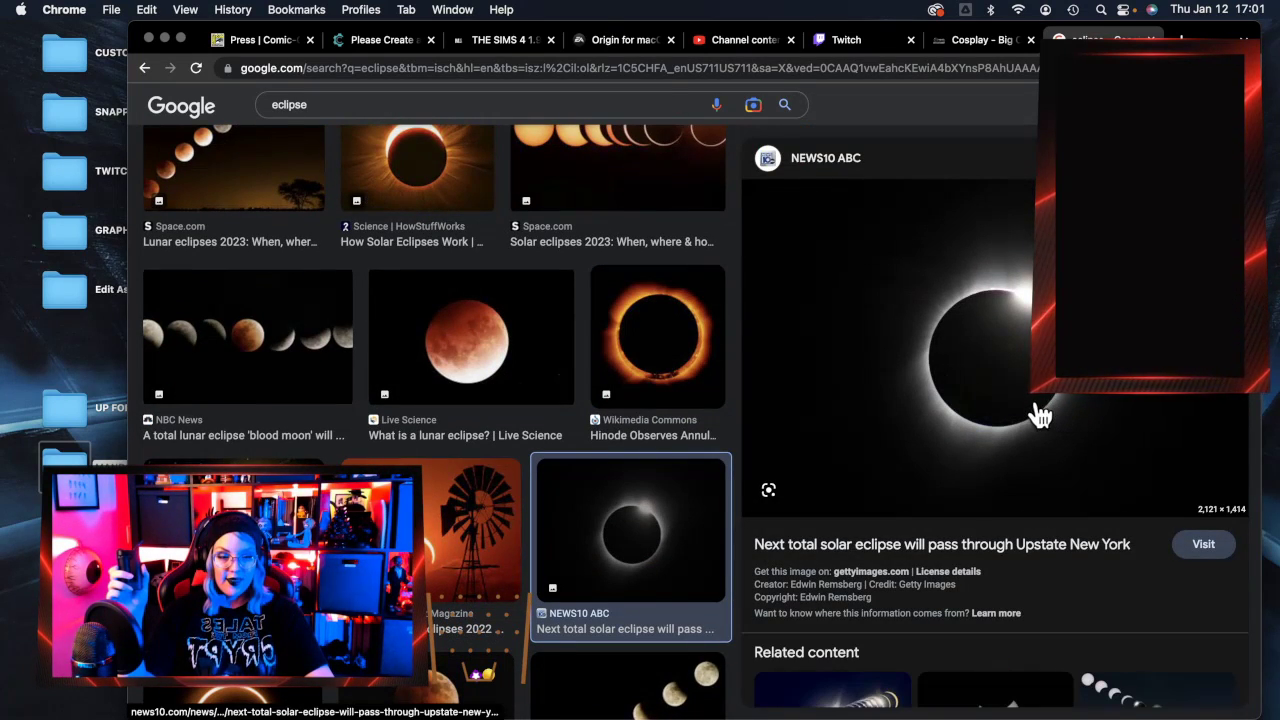
drag(967, 433, 65, 457)
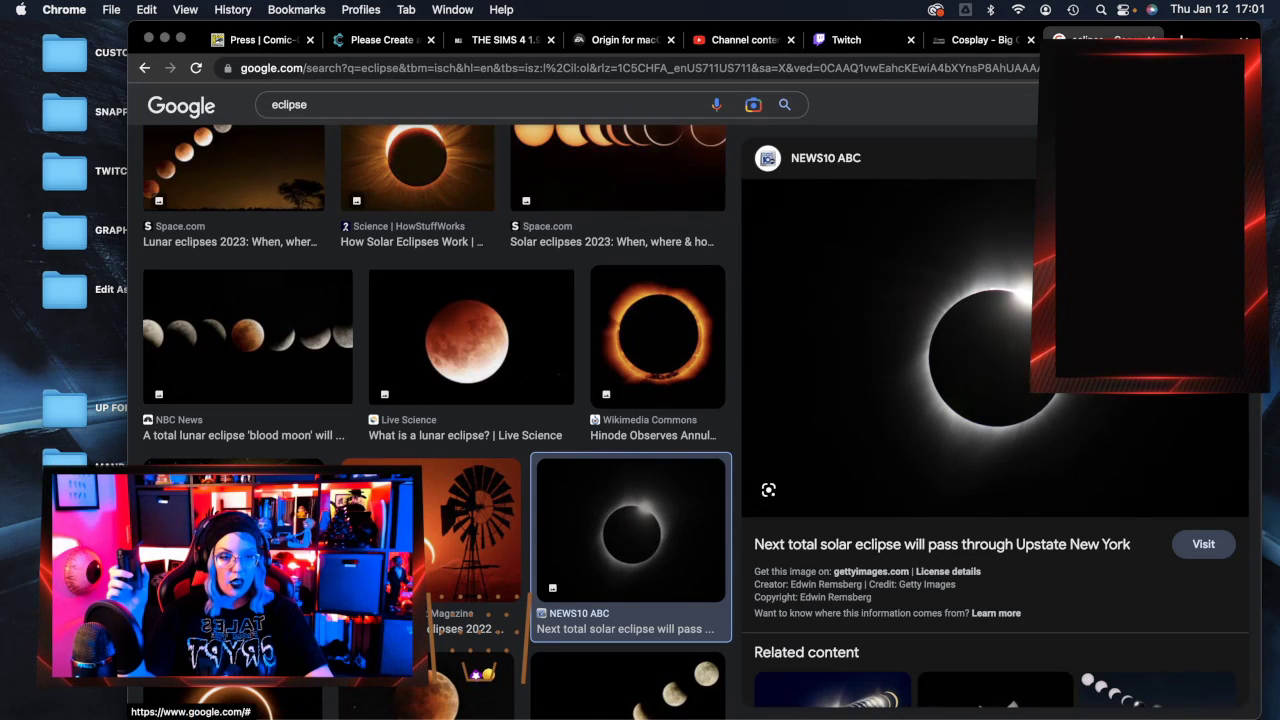
click(1228, 158)
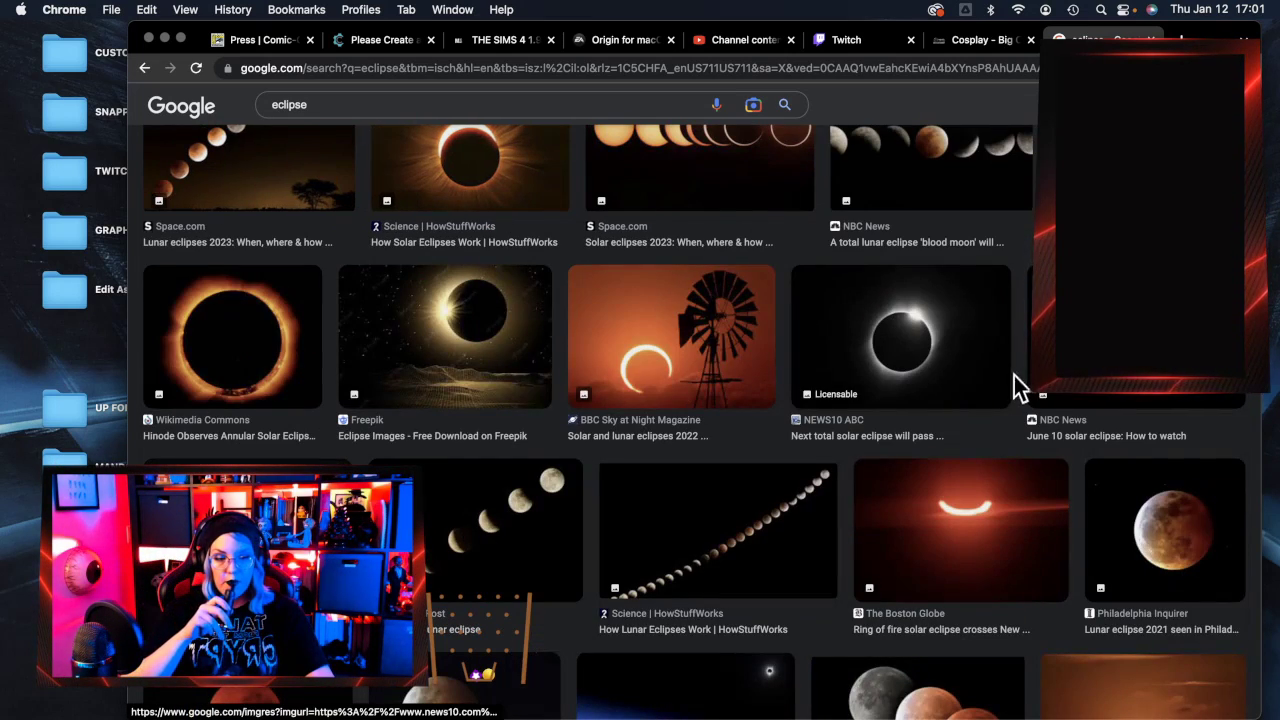
Preview the NBC News "June 10 solar eclipse" ring image and save it into the MANDO desktop folder.
click(917, 378)
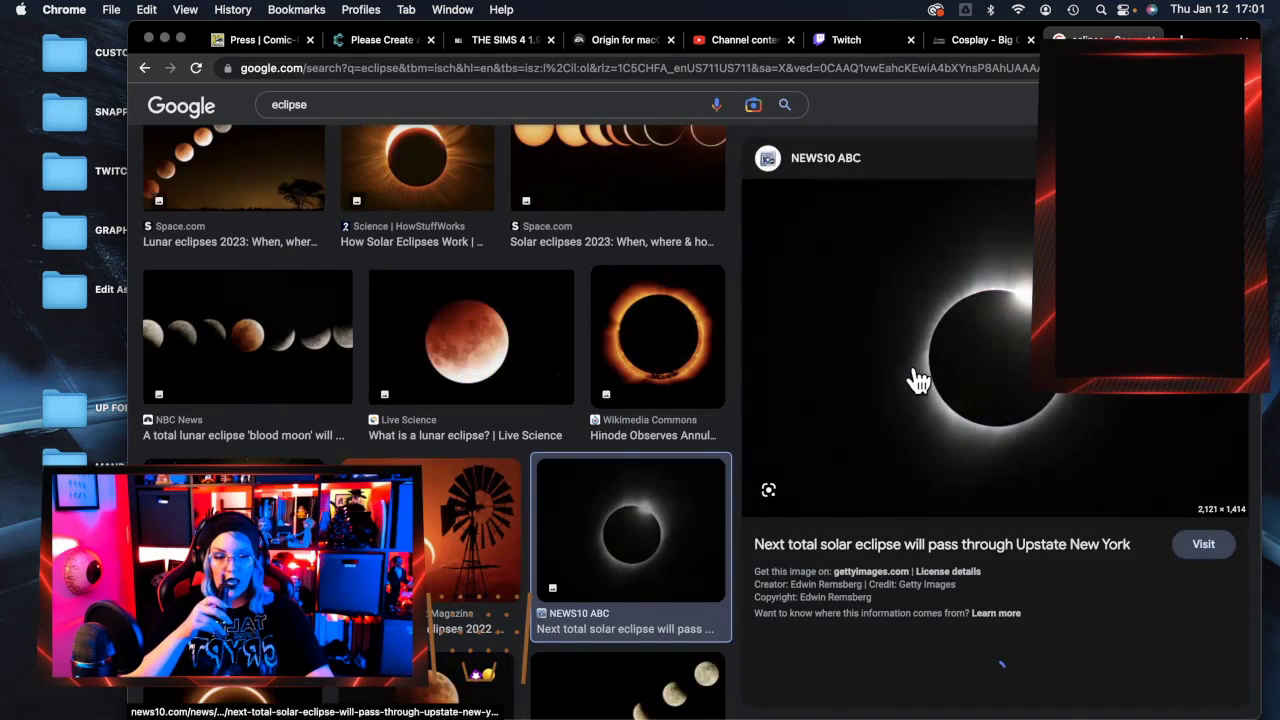
click(1228, 158)
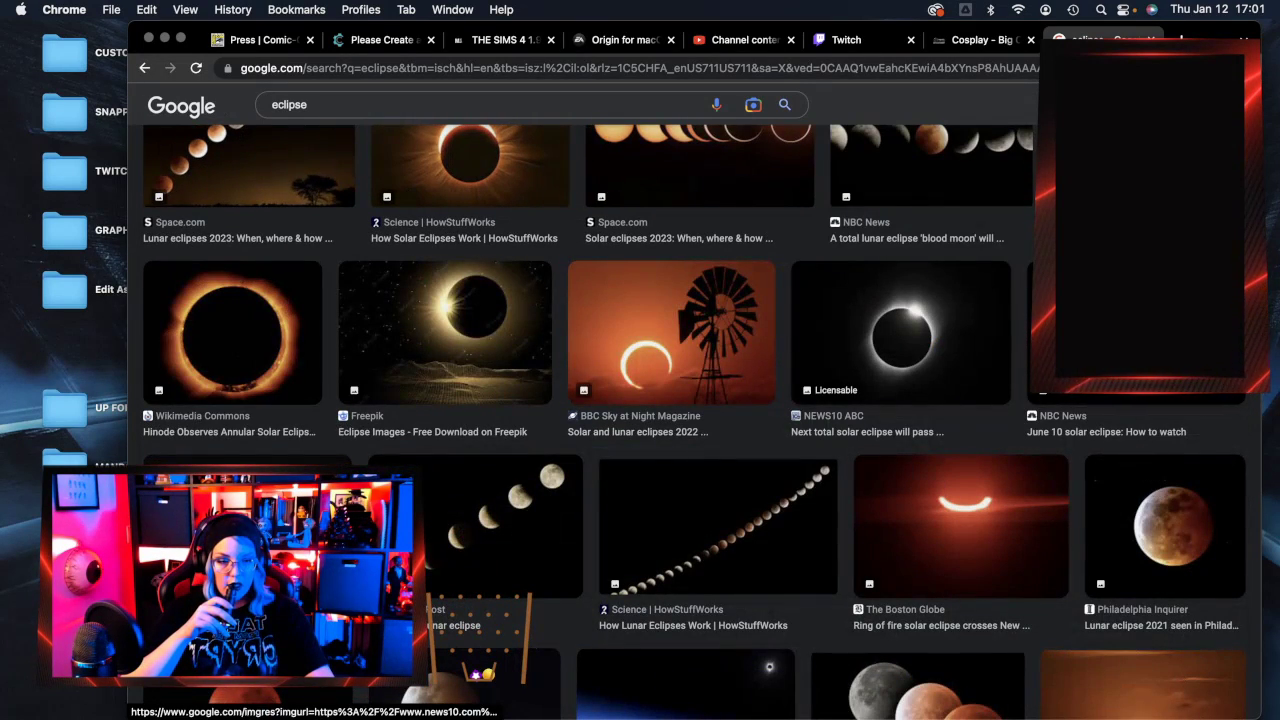
click(1137, 338)
drag(1001, 438, 66, 472)
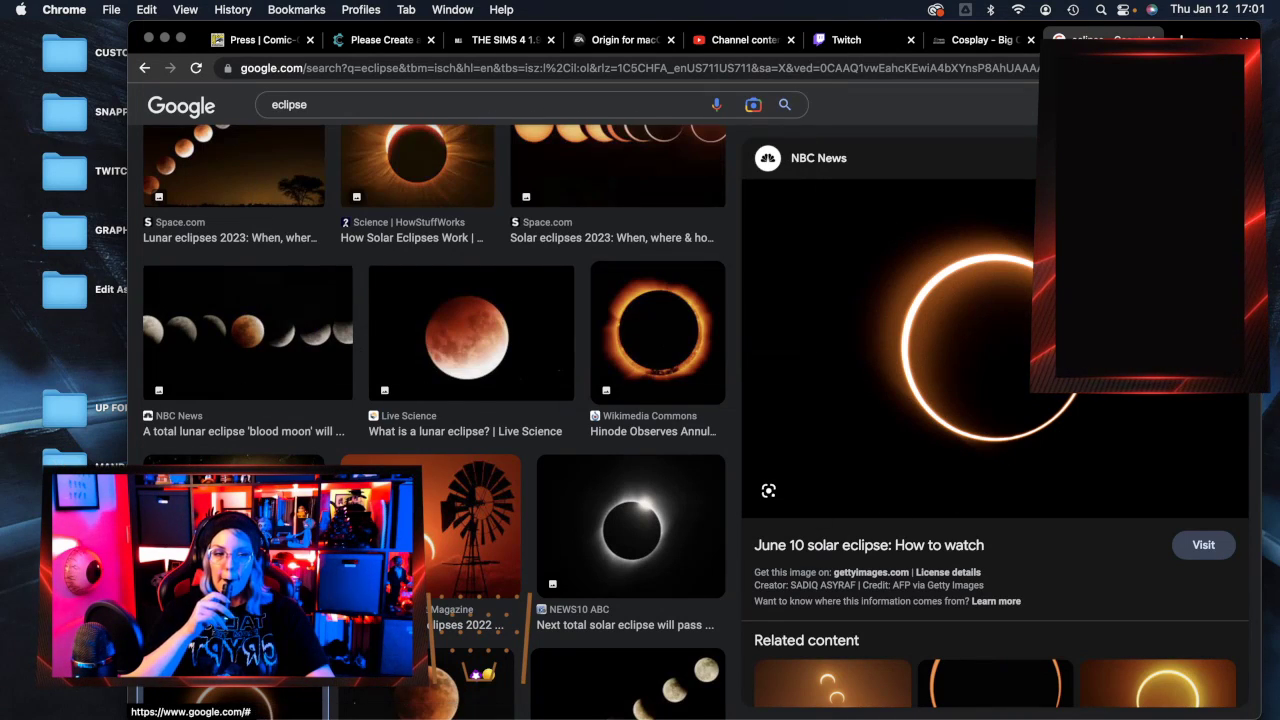
Close the NBC News preview, browse more eclipse images, and preview the Adobe Stock "Solar eclipse vector total sun background" image.
key(Escape)
scroll(616, 510, down, 2)
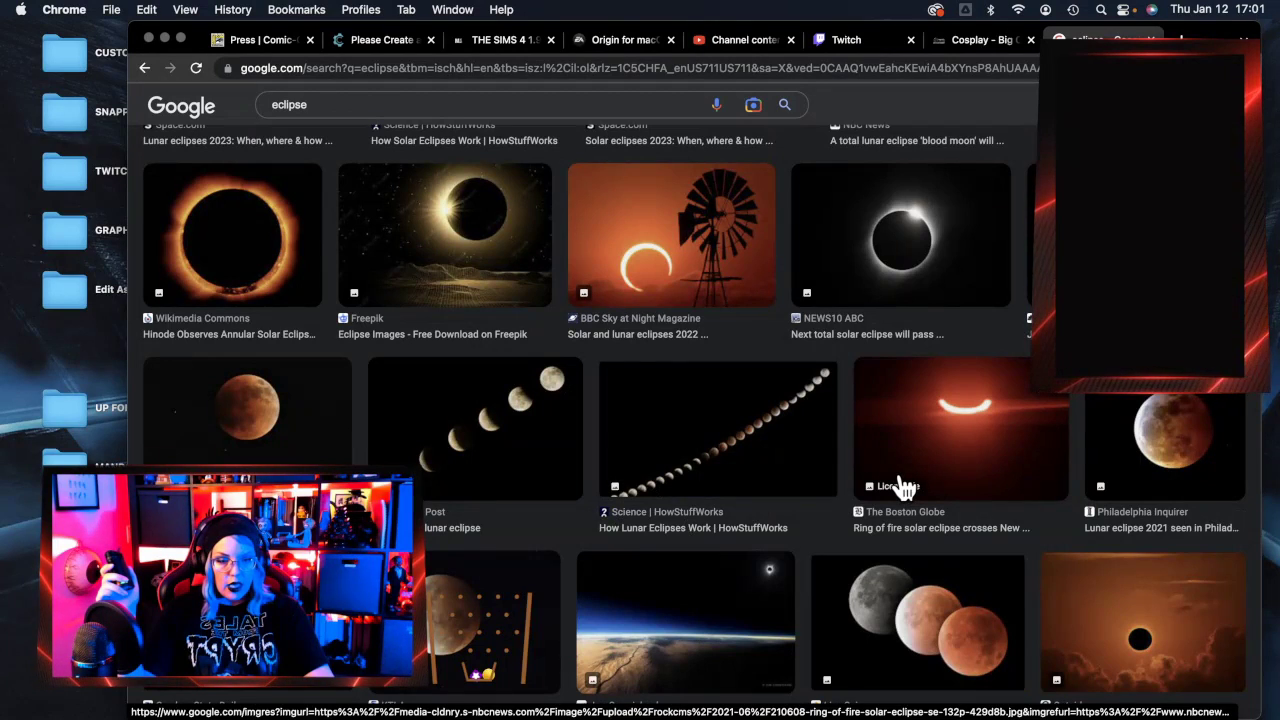
scroll(903, 487, down, 3)
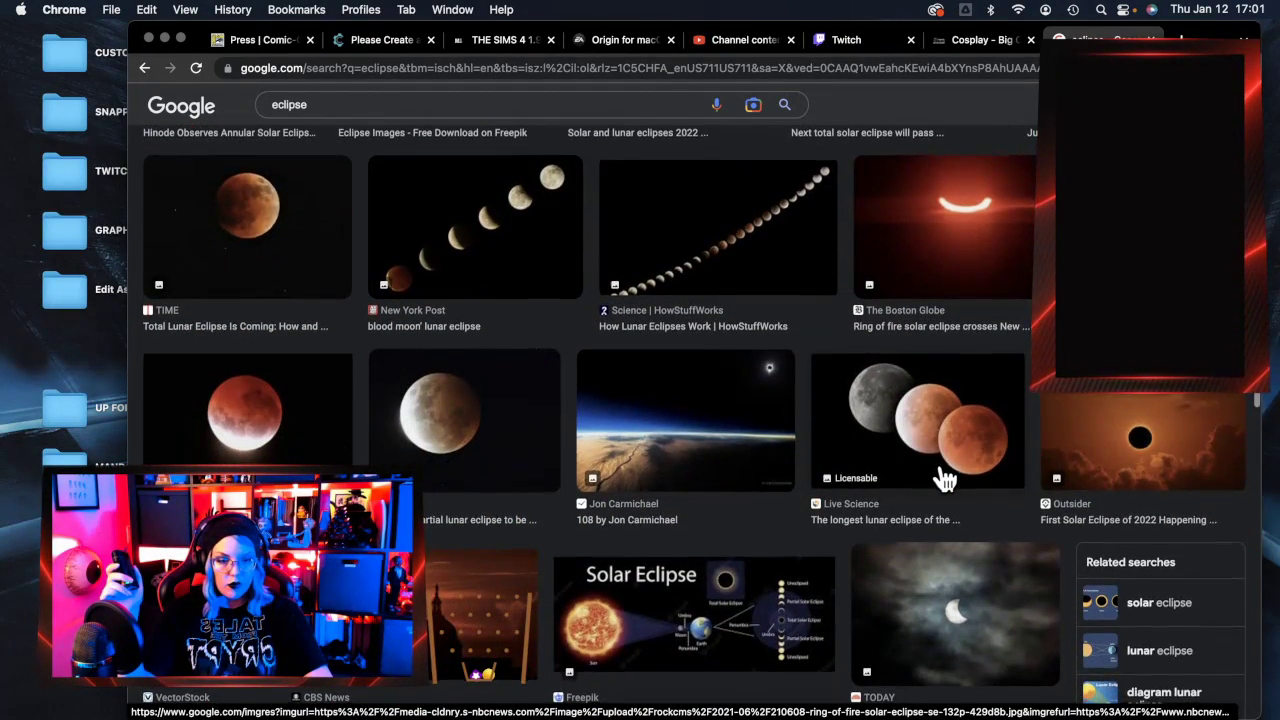
scroll(941, 468, down, 2)
scroll(941, 466, down, 5)
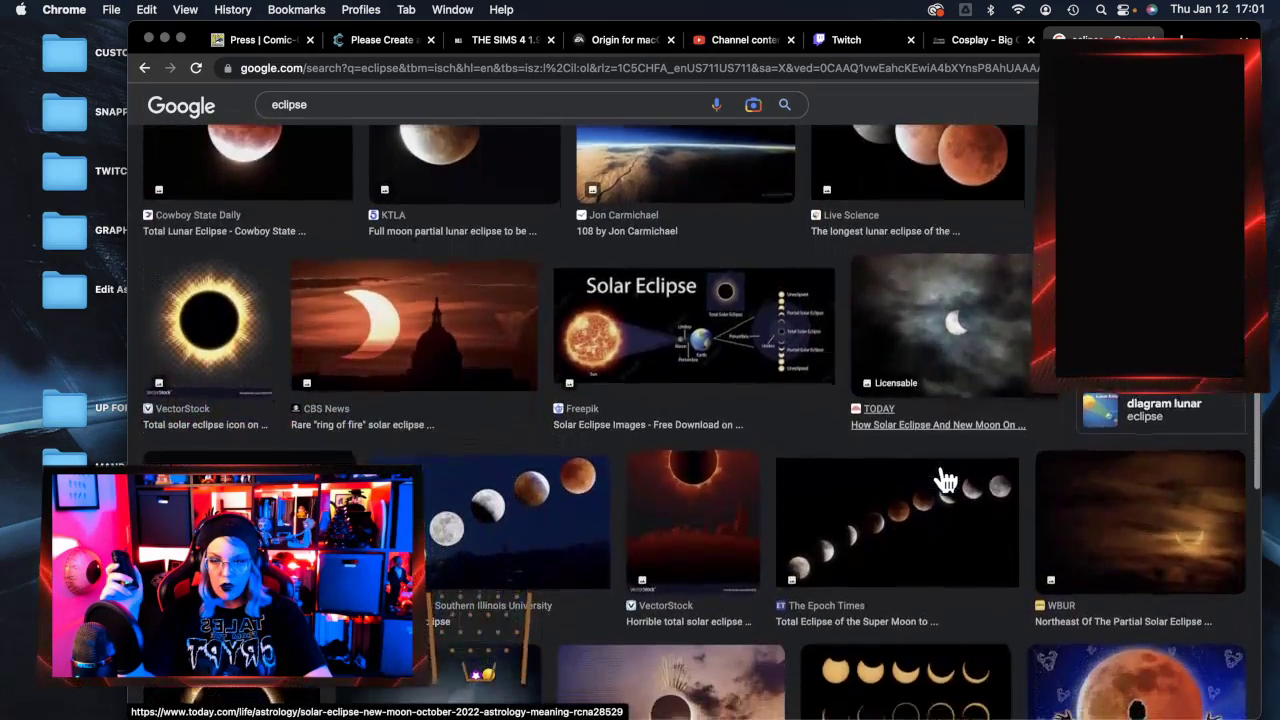
scroll(943, 480, down, 5)
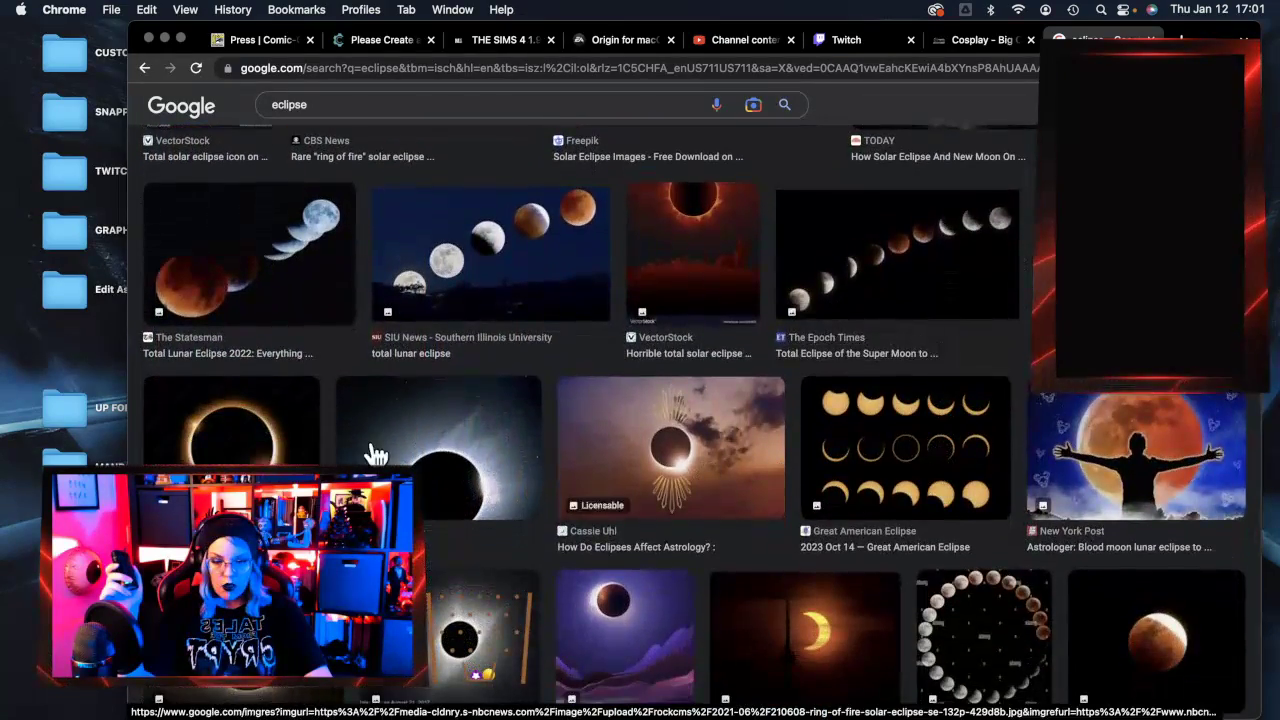
click(185, 460)
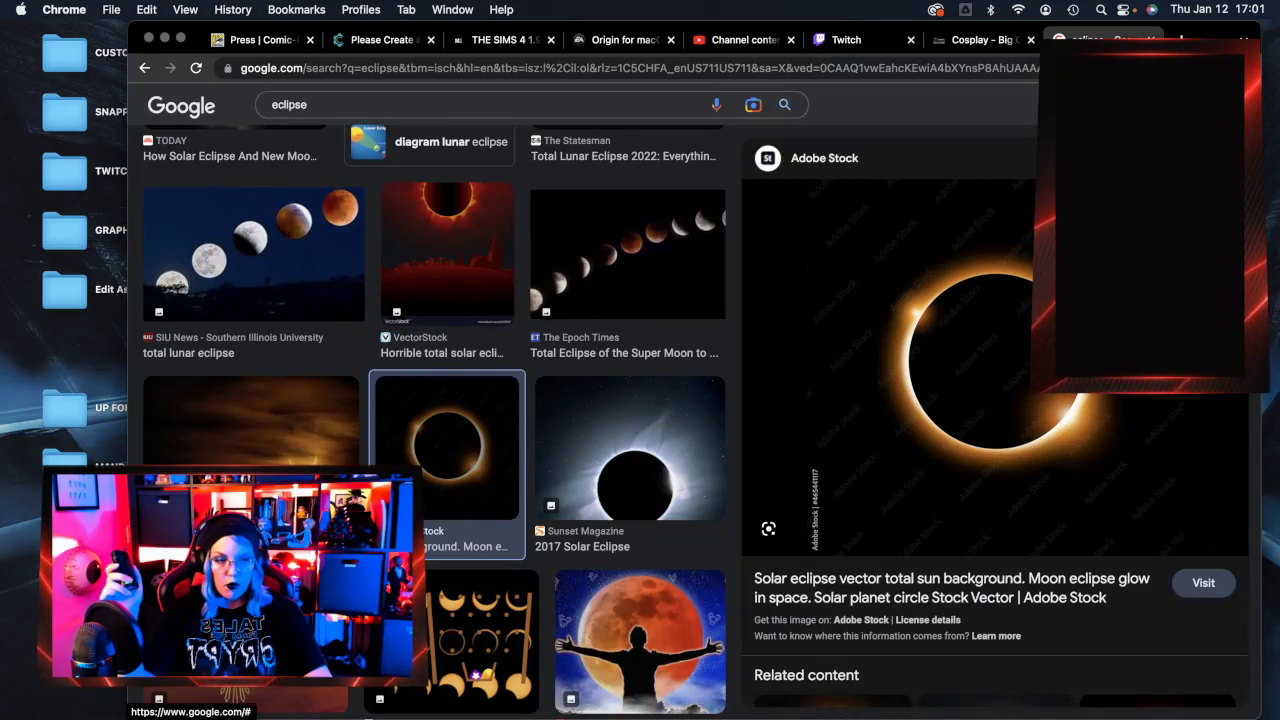
click(1252, 105)
Find Pixabay's "Solar Eclipse Sun Flare" photo and save it into the MANDO desktop folder, closing its preview.
scroll(962, 518, down, 7)
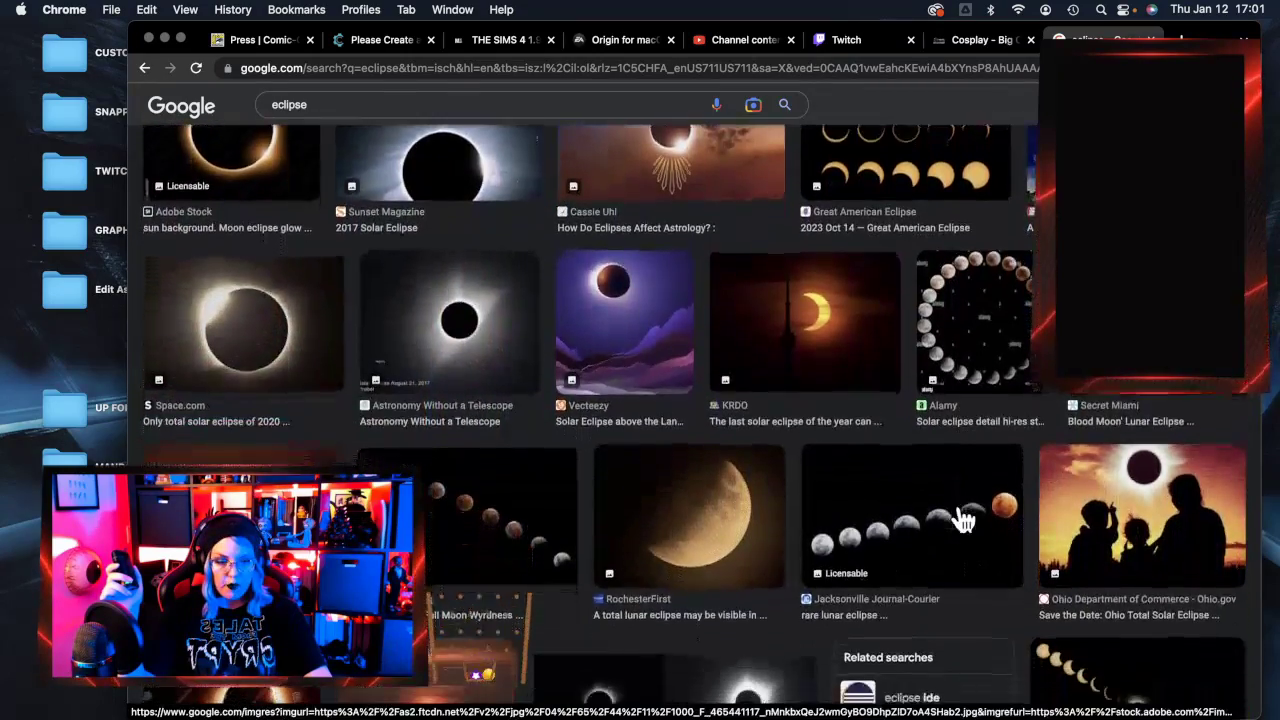
scroll(962, 518, down, 6)
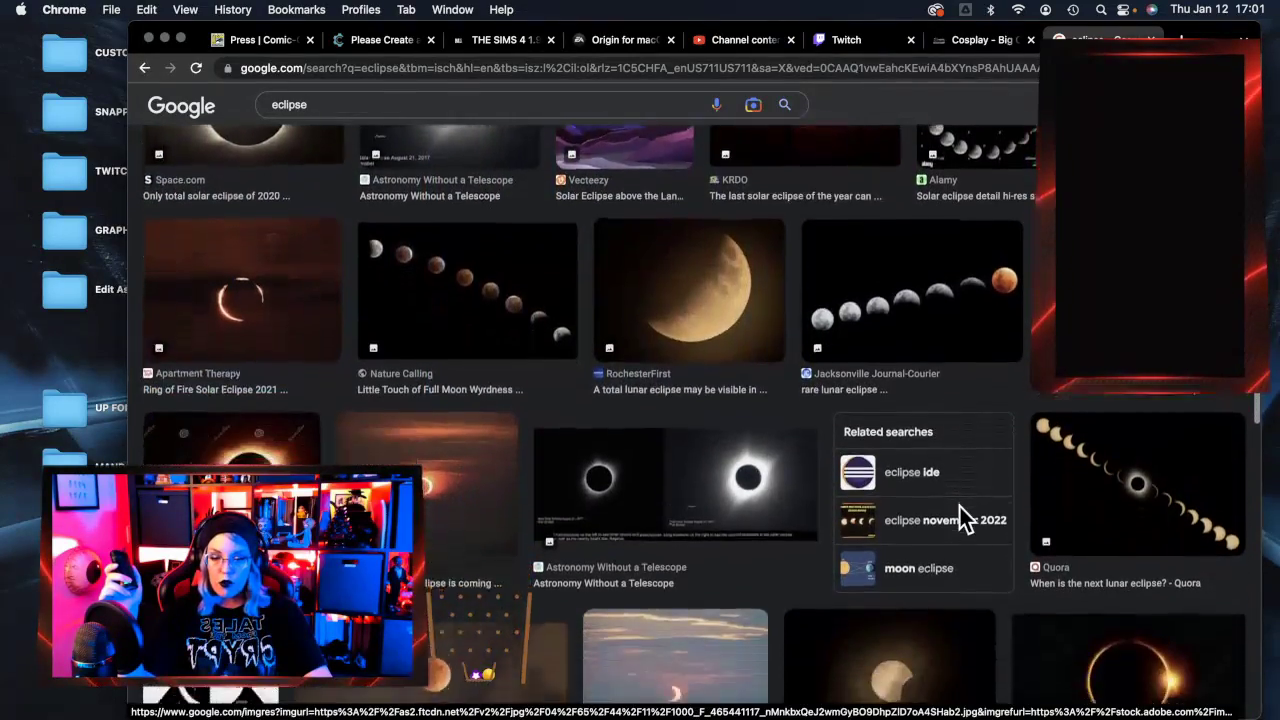
scroll(960, 518, down, 5)
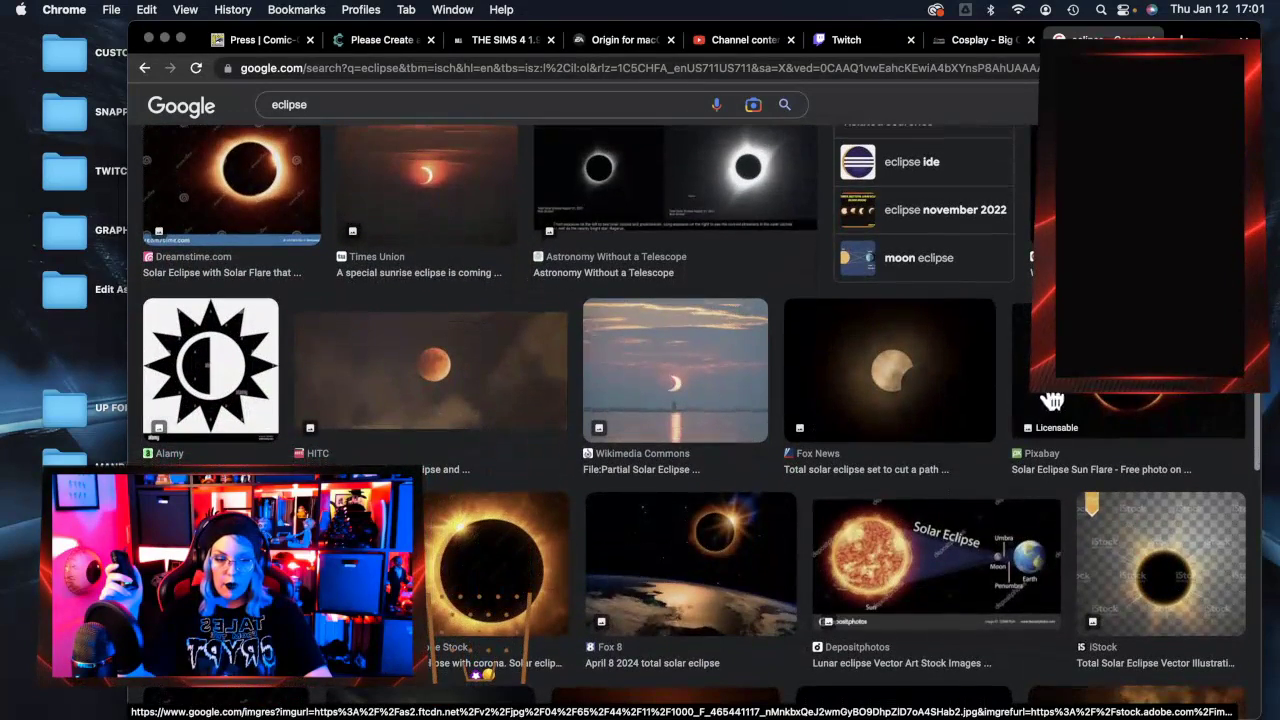
click(1074, 465)
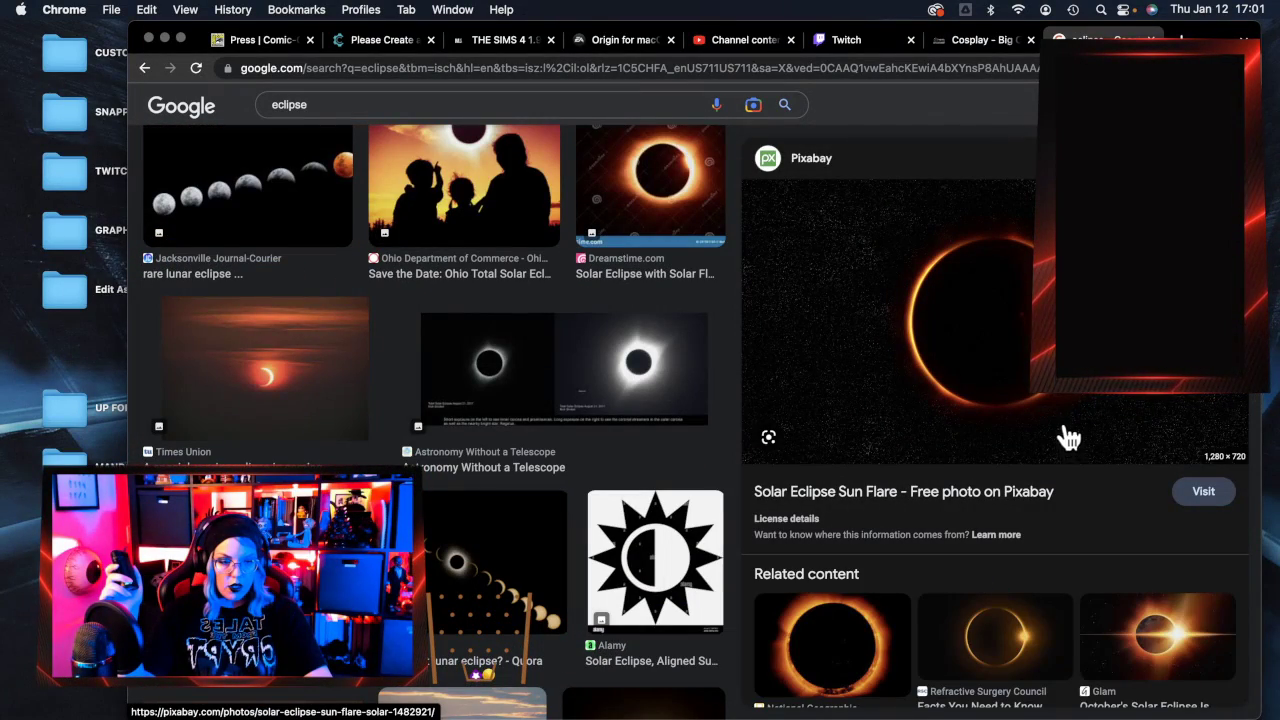
drag(1056, 392, 48, 457)
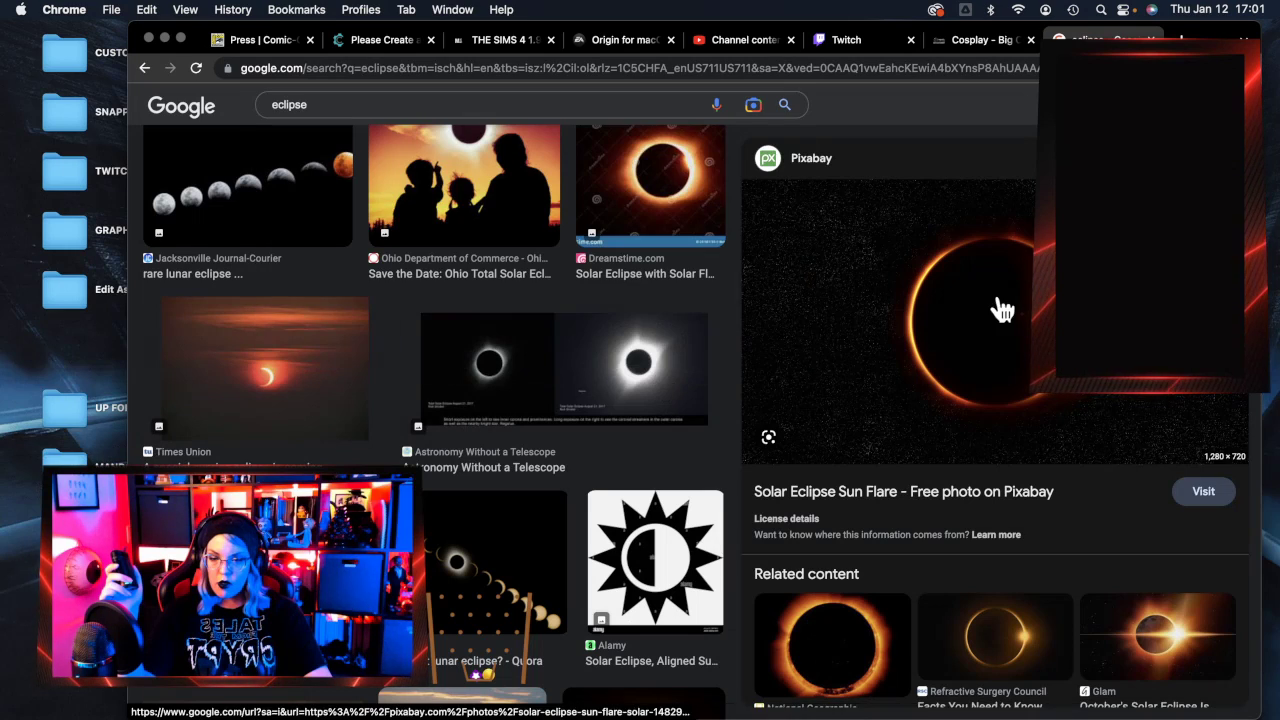
click(1226, 158)
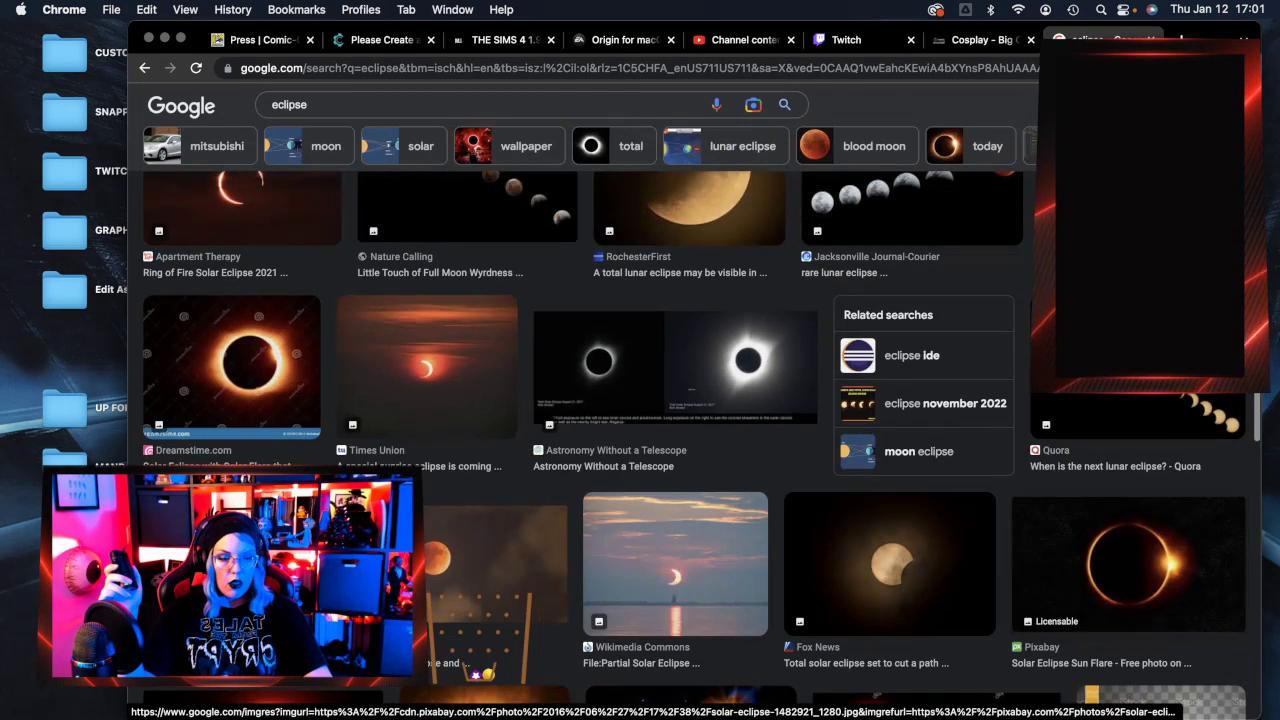
Reopen the Pixabay Sun Flare preview and examine the Microsoft Apps eclipse-over-clouds image among its related content.
click(1126, 523)
scroll(1126, 523, down, 4)
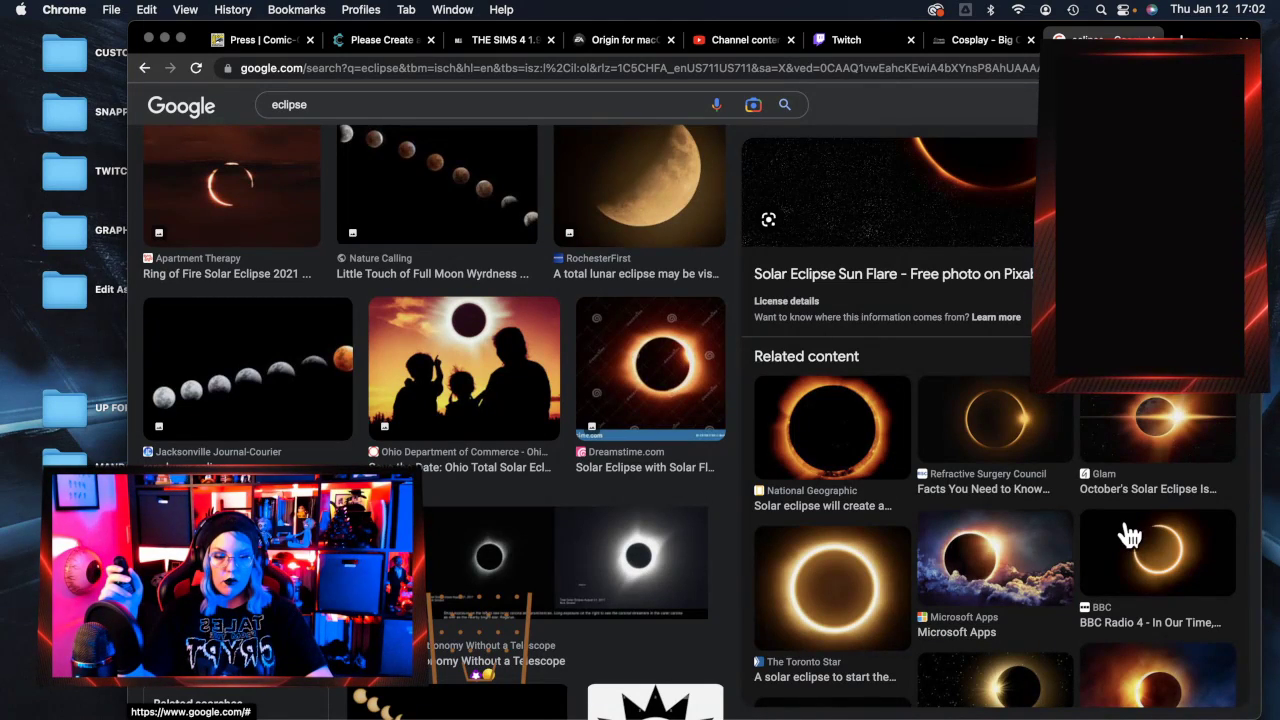
scroll(1128, 537, down, 2)
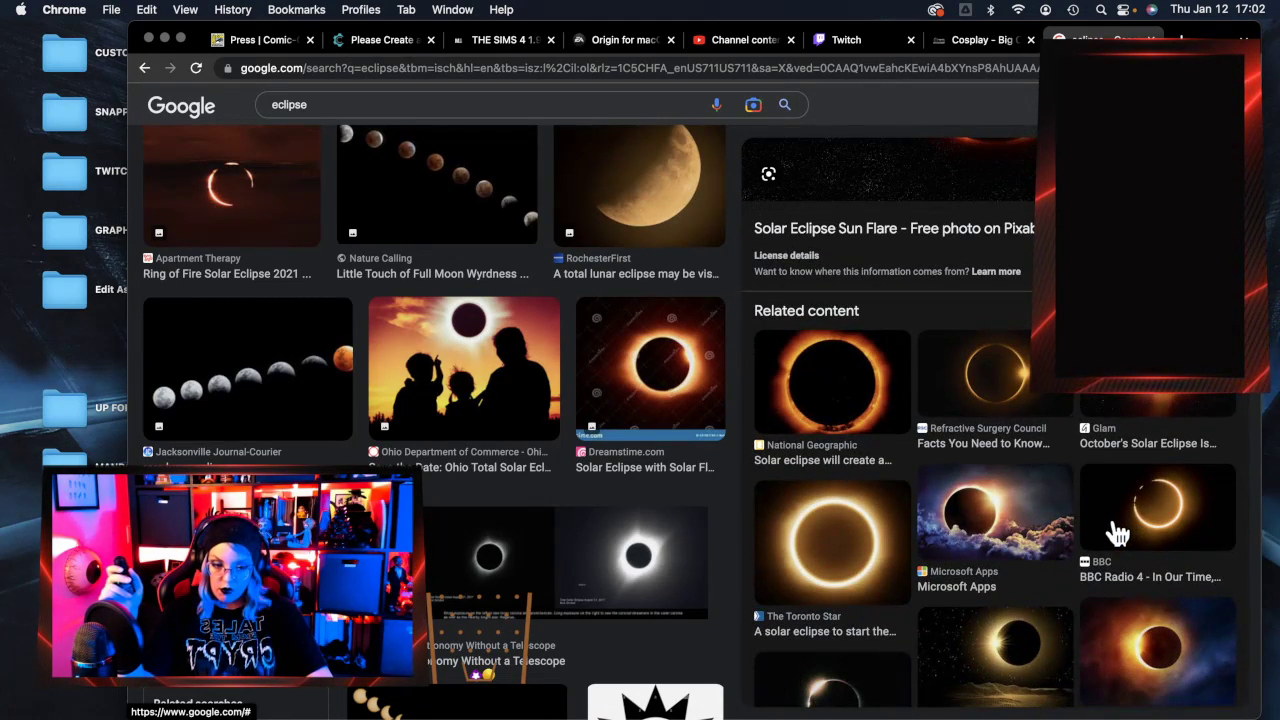
click(1015, 530)
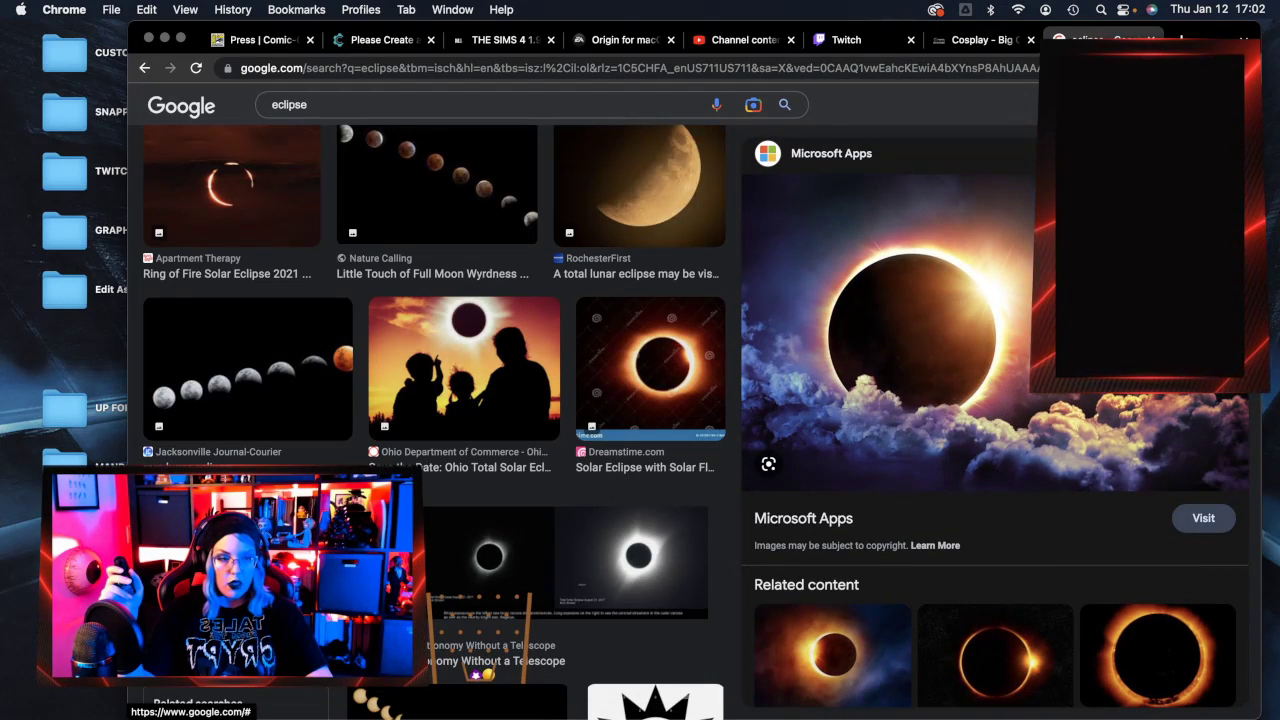
click(1226, 154)
Preview Cosmoplanner's "Eclipse season 2022-2023 guide" picture and save it into the MANDO desktop folder, closing its preview.
scroll(1066, 471, down, 4)
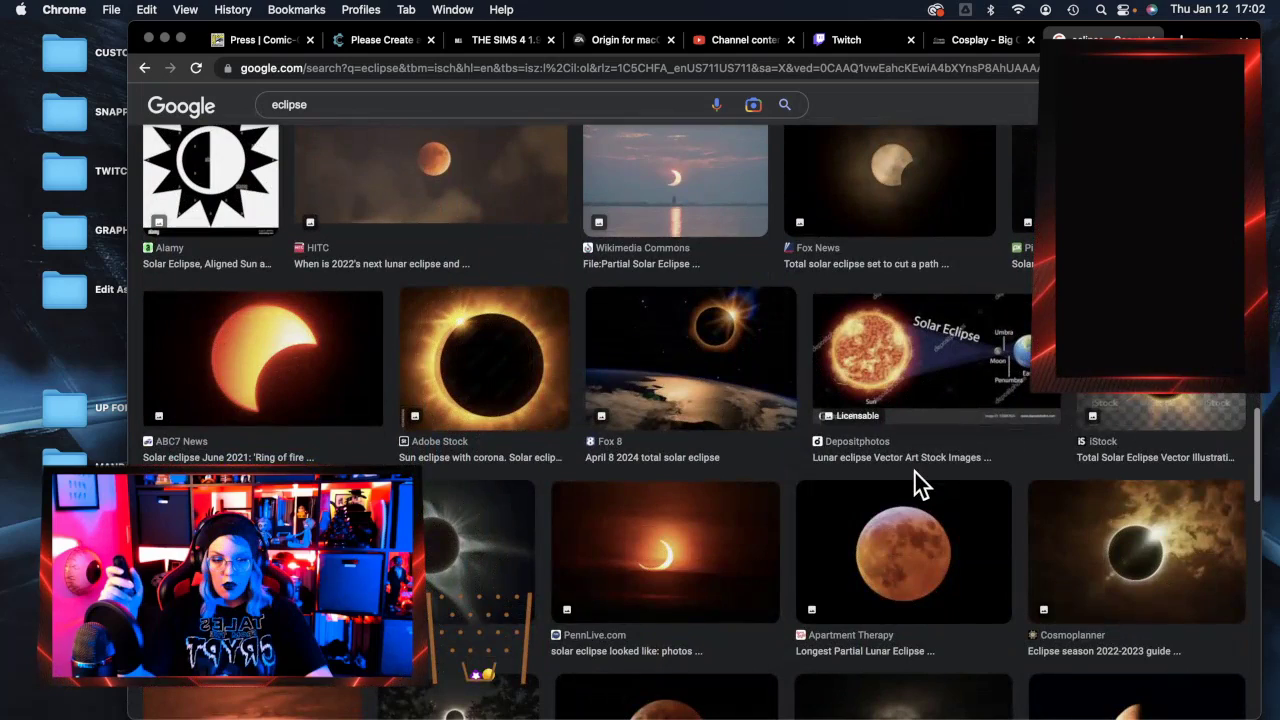
scroll(915, 480, down, 2)
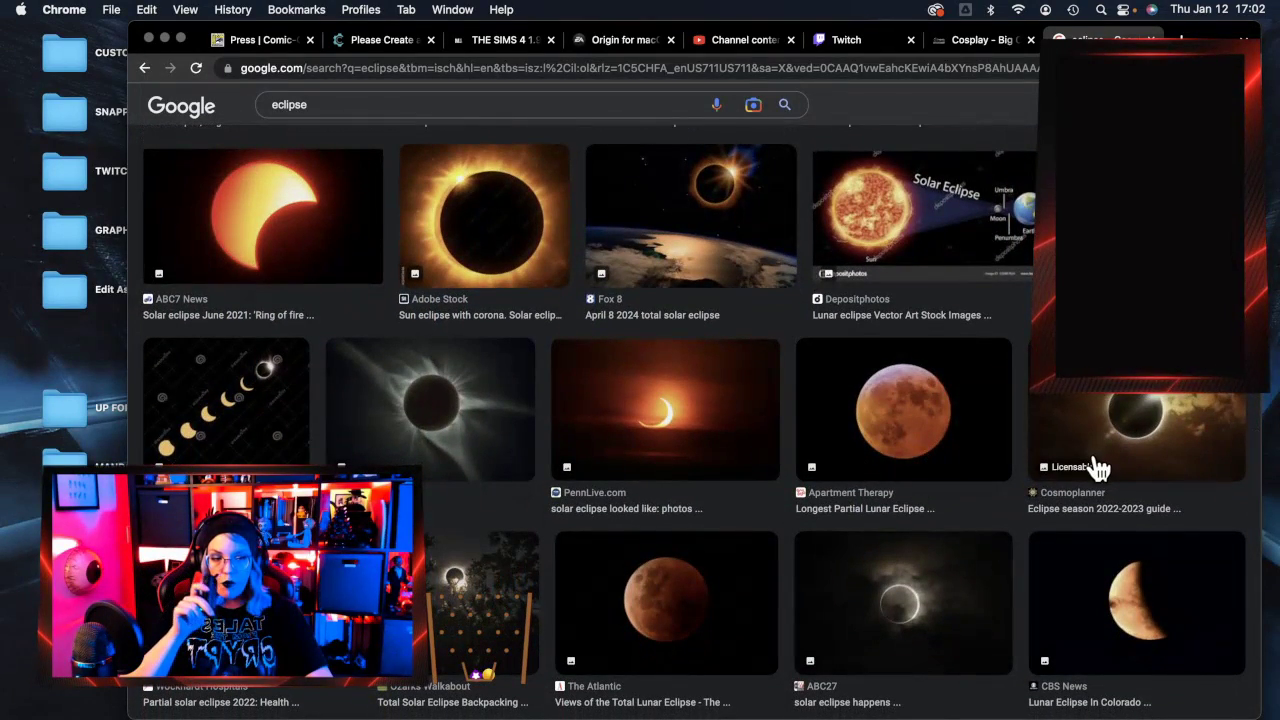
click(1113, 441)
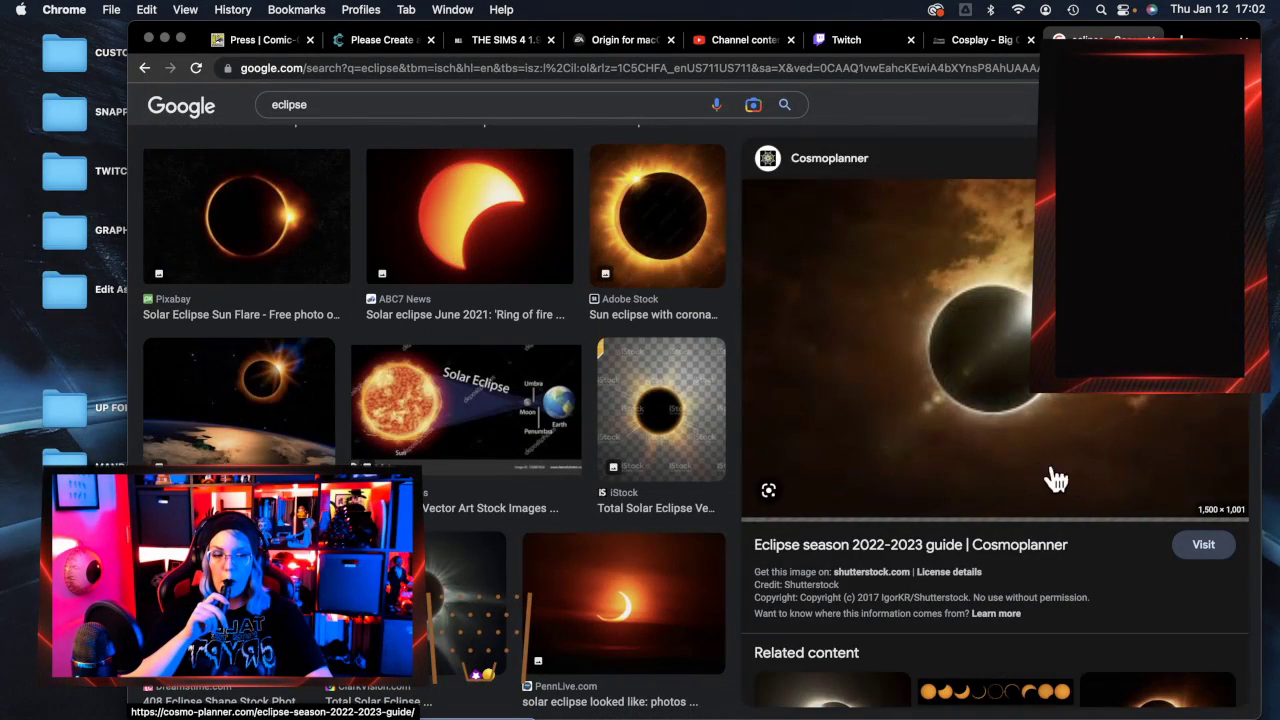
drag(913, 425, 60, 484)
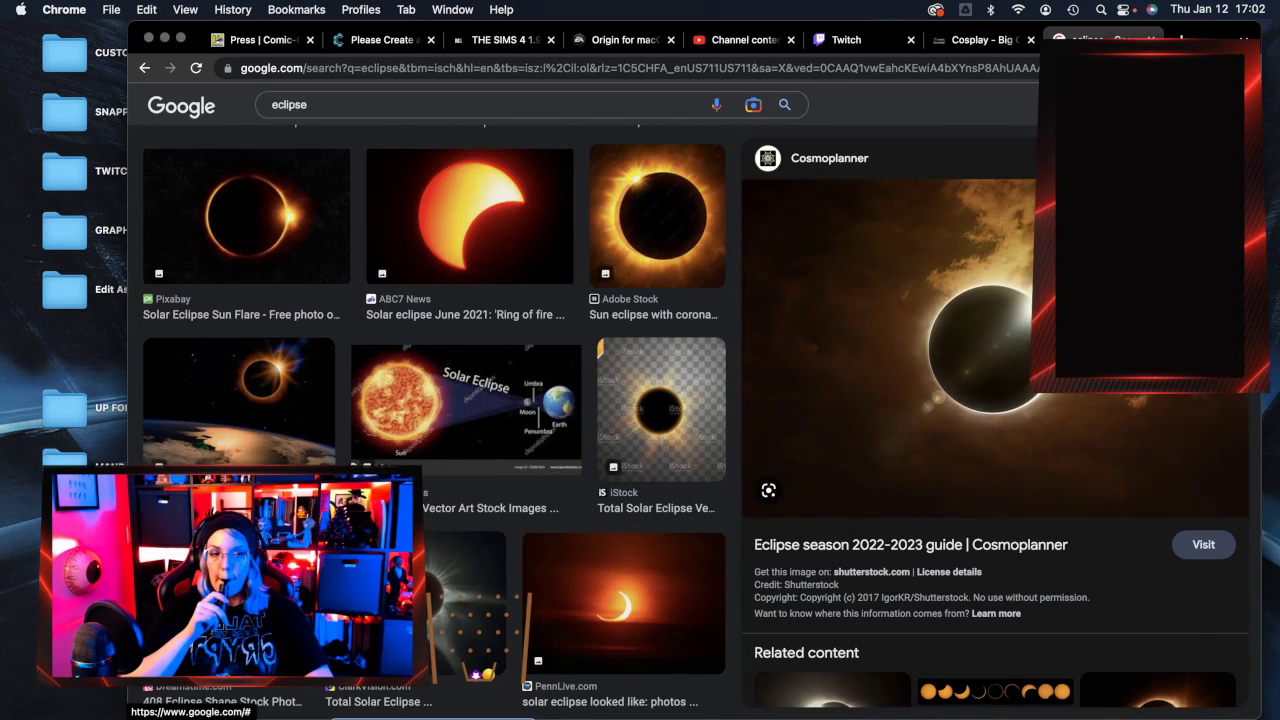
click(1229, 158)
Browse further through the eclipse image results for more licensable background candidates.
scroll(843, 463, down, 1)
scroll(843, 468, down, 3)
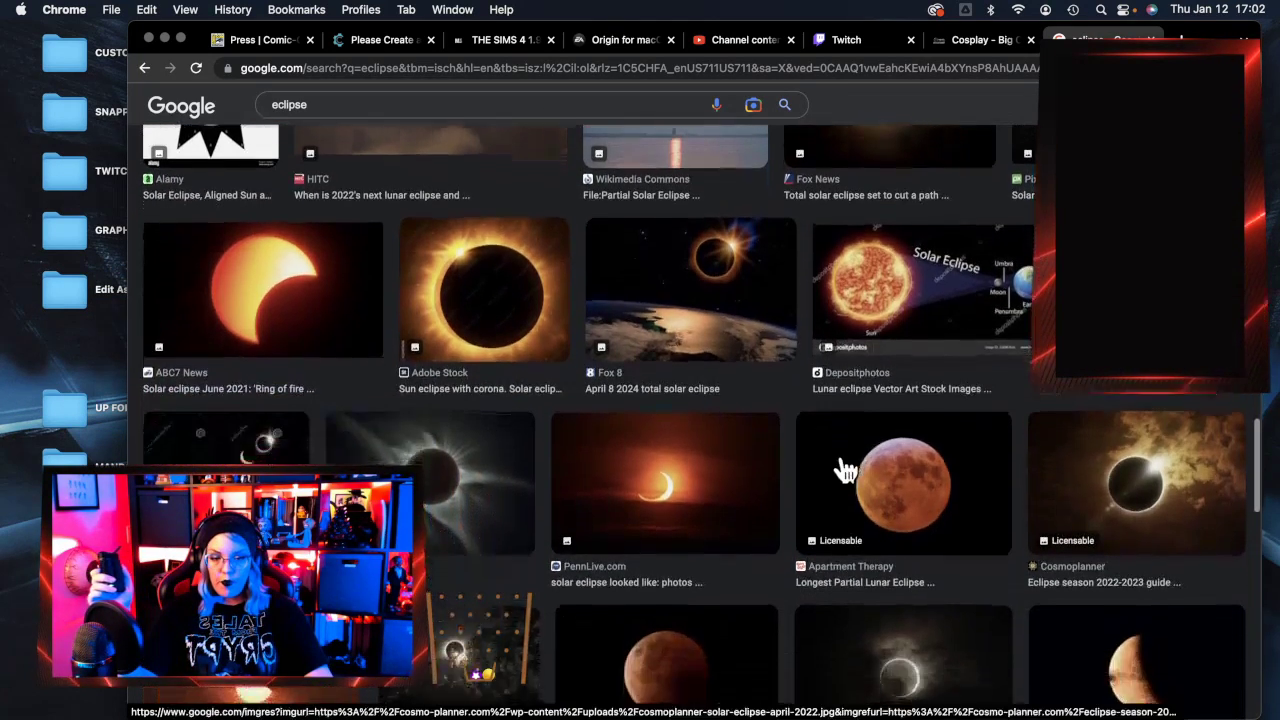
scroll(845, 468, down, 5)
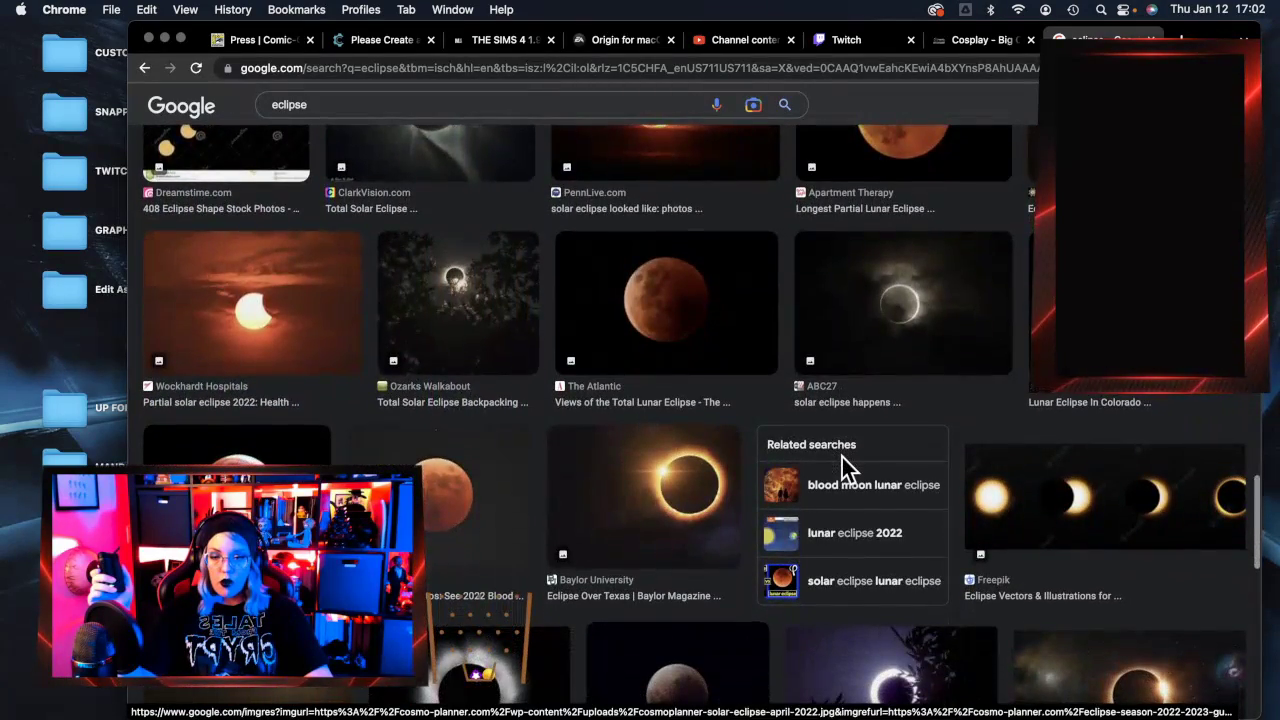
scroll(842, 460, down, 4)
scroll(845, 468, down, 1)
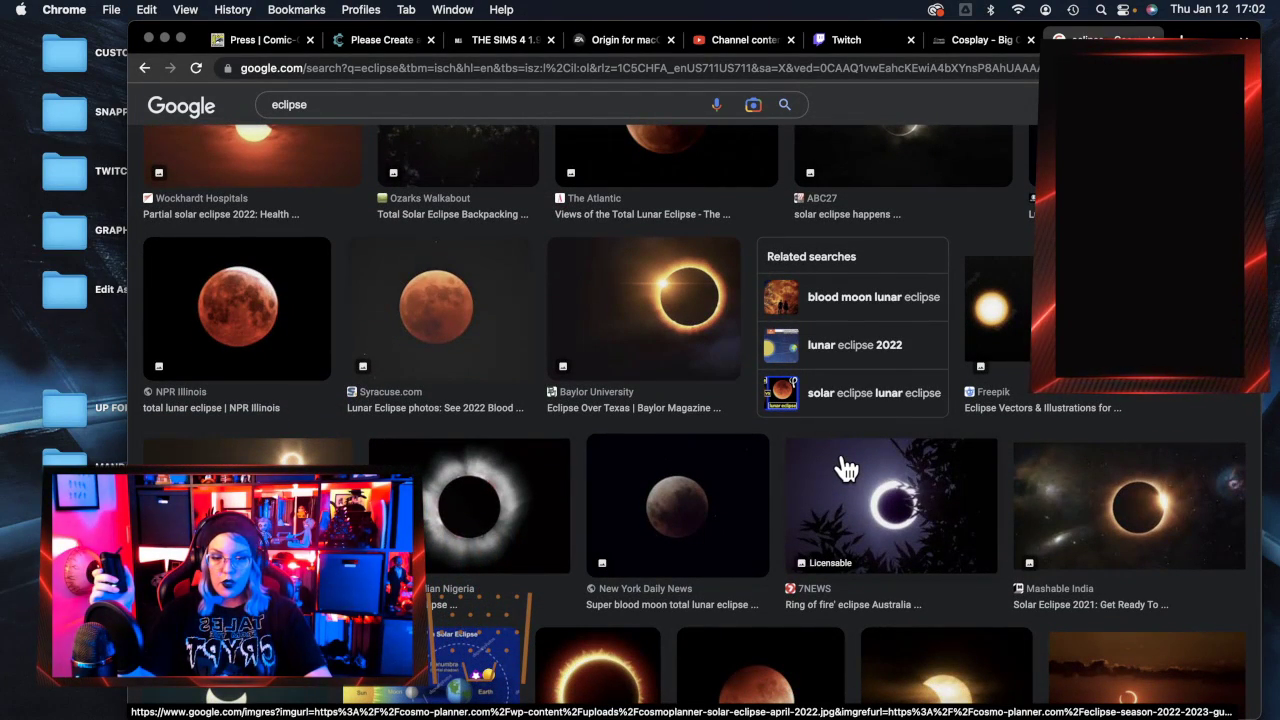
scroll(845, 468, up, 1)
scroll(845, 468, down, 3)
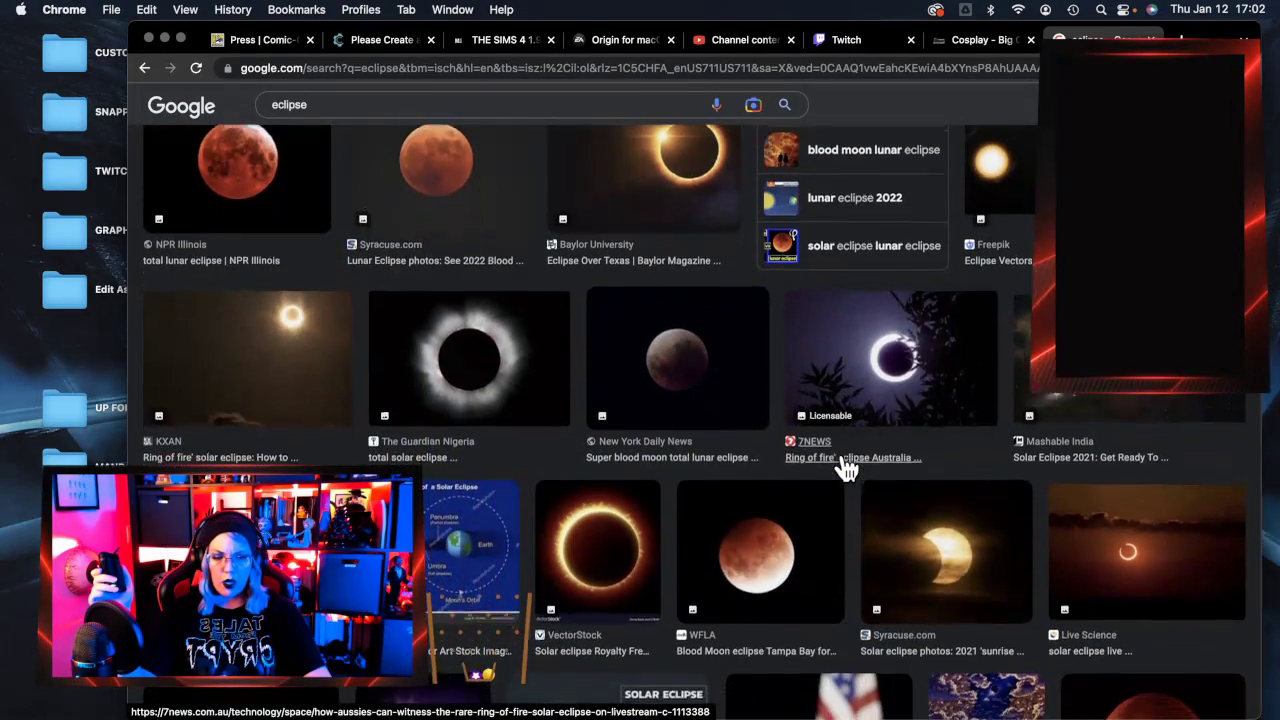
scroll(845, 468, down, 1)
scroll(843, 468, down, 4)
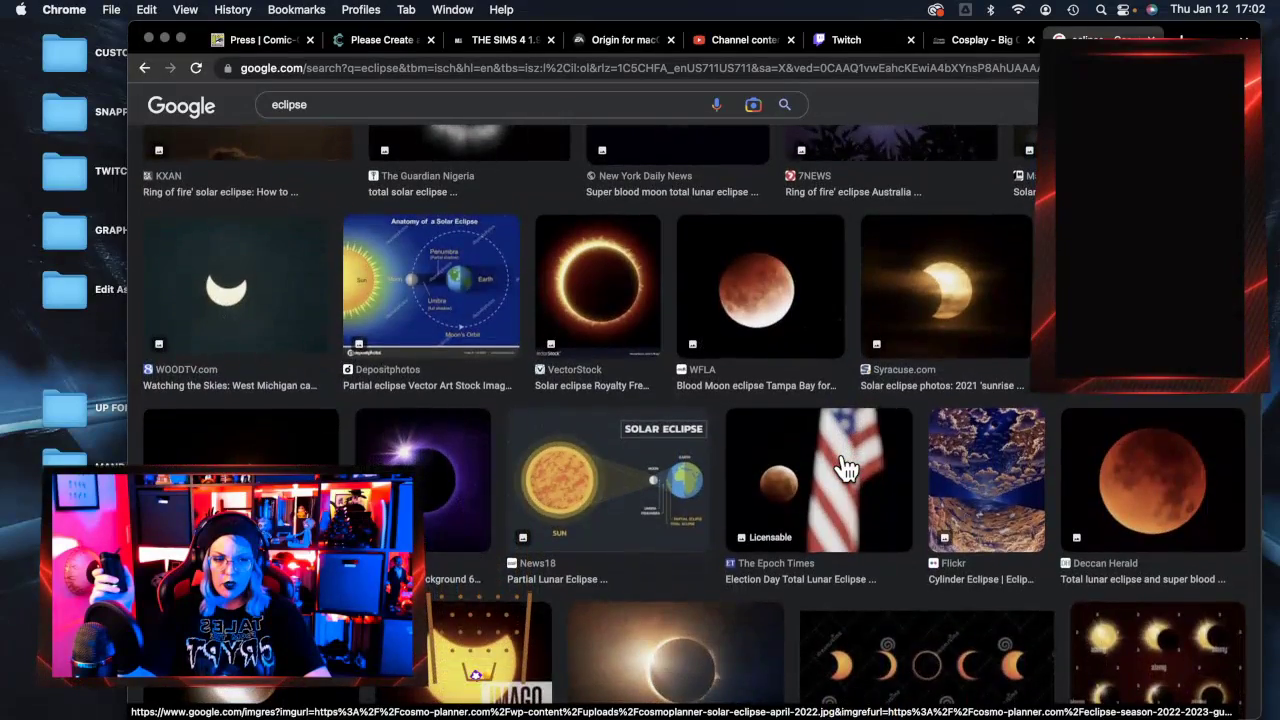
scroll(845, 468, up, 3)
scroll(845, 468, up, 4)
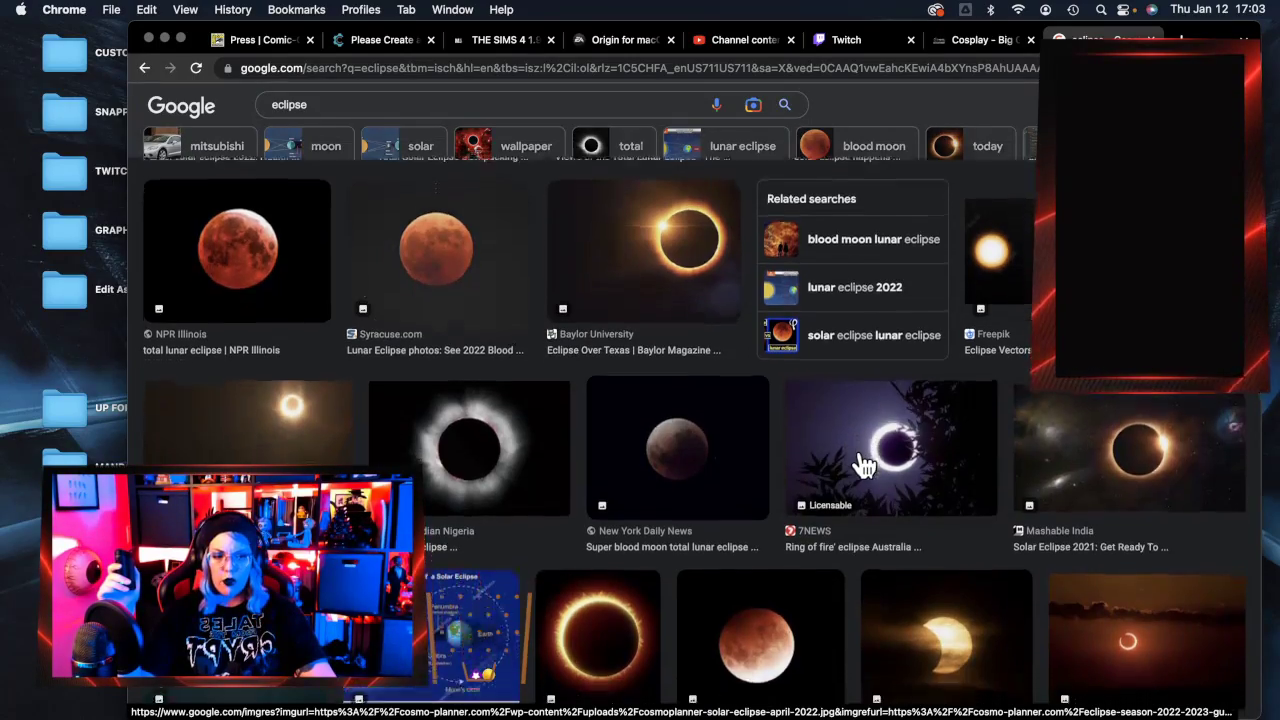
scroll(858, 465, down, 3)
scroll(862, 465, down, 7)
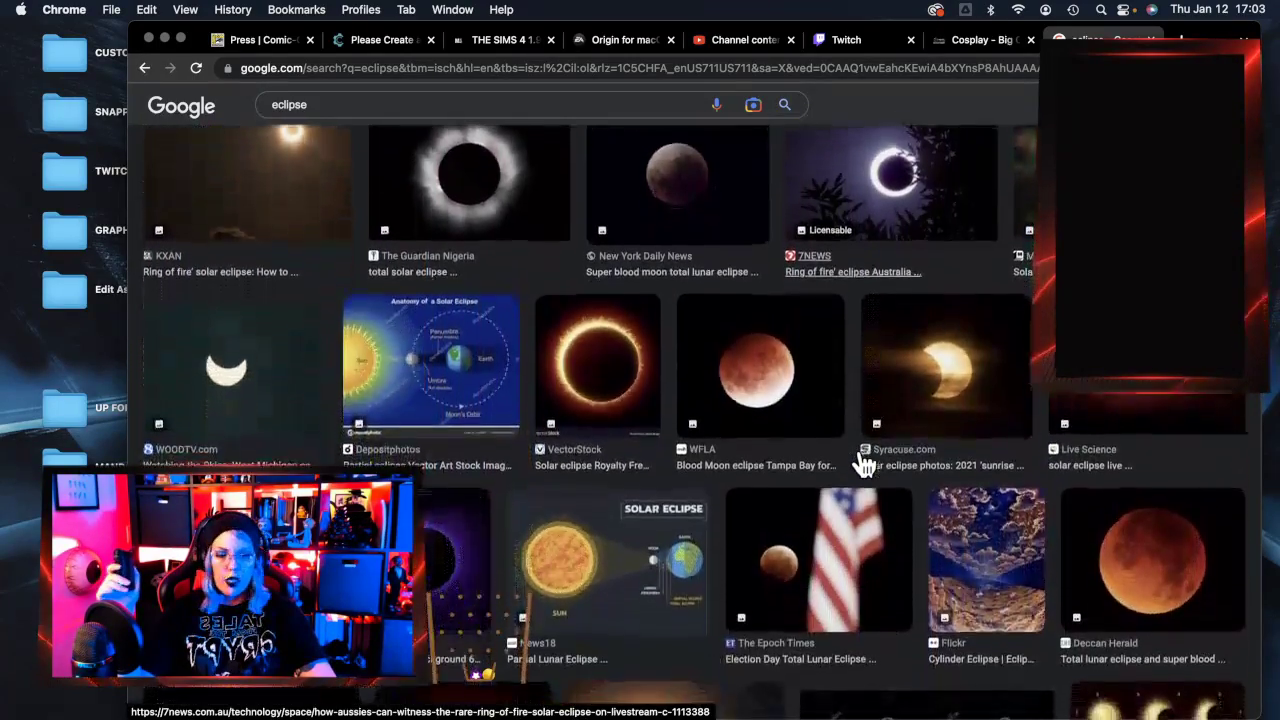
scroll(862, 465, down, 10)
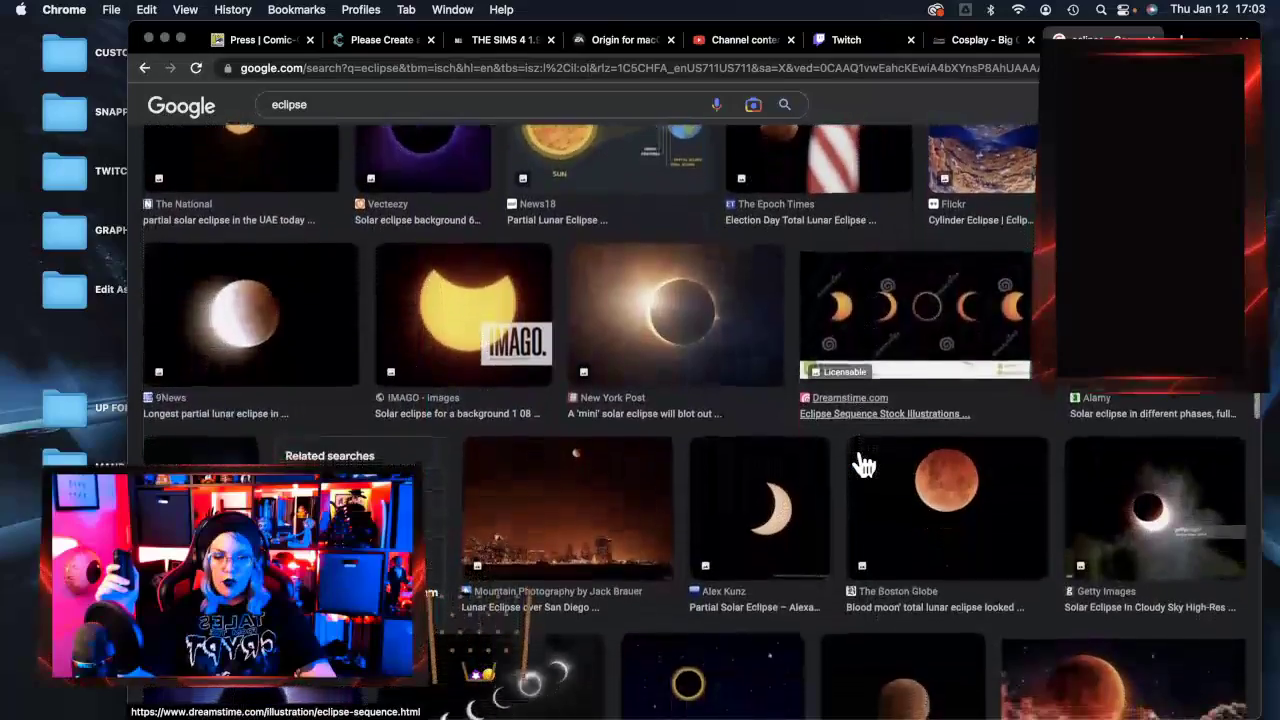
scroll(862, 465, down, 6)
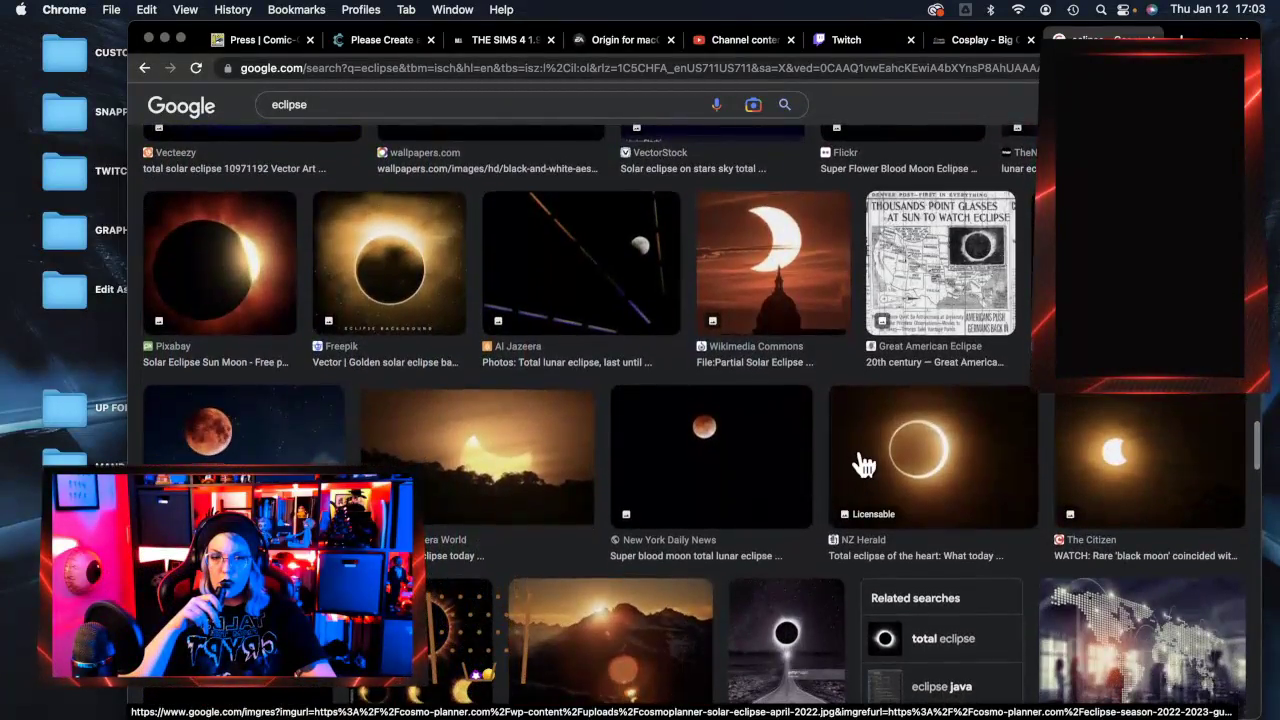
Preview the NZ Herald "Total eclipse of the heart" ring image and save it into the MANDO desktop folder, closing its preview.
scroll(862, 465, up, 2)
scroll(860, 451, down, 3)
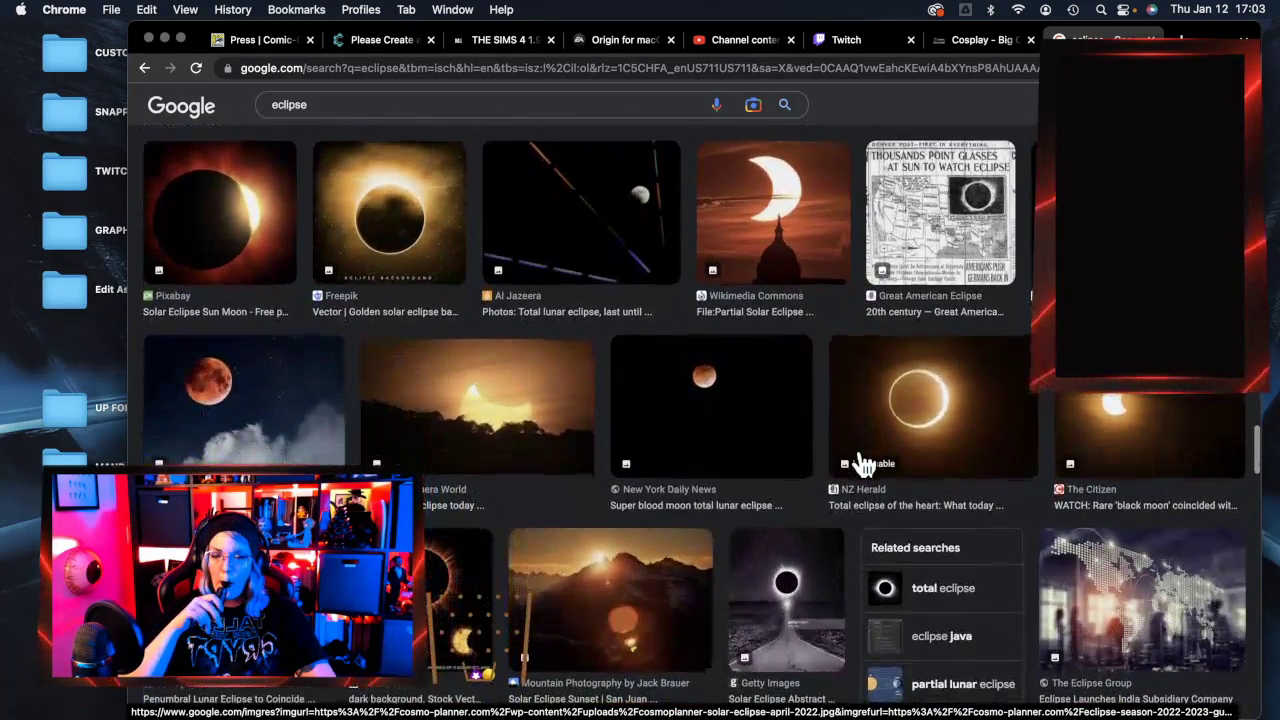
scroll(862, 465, down, 1)
scroll(862, 465, down, 1)
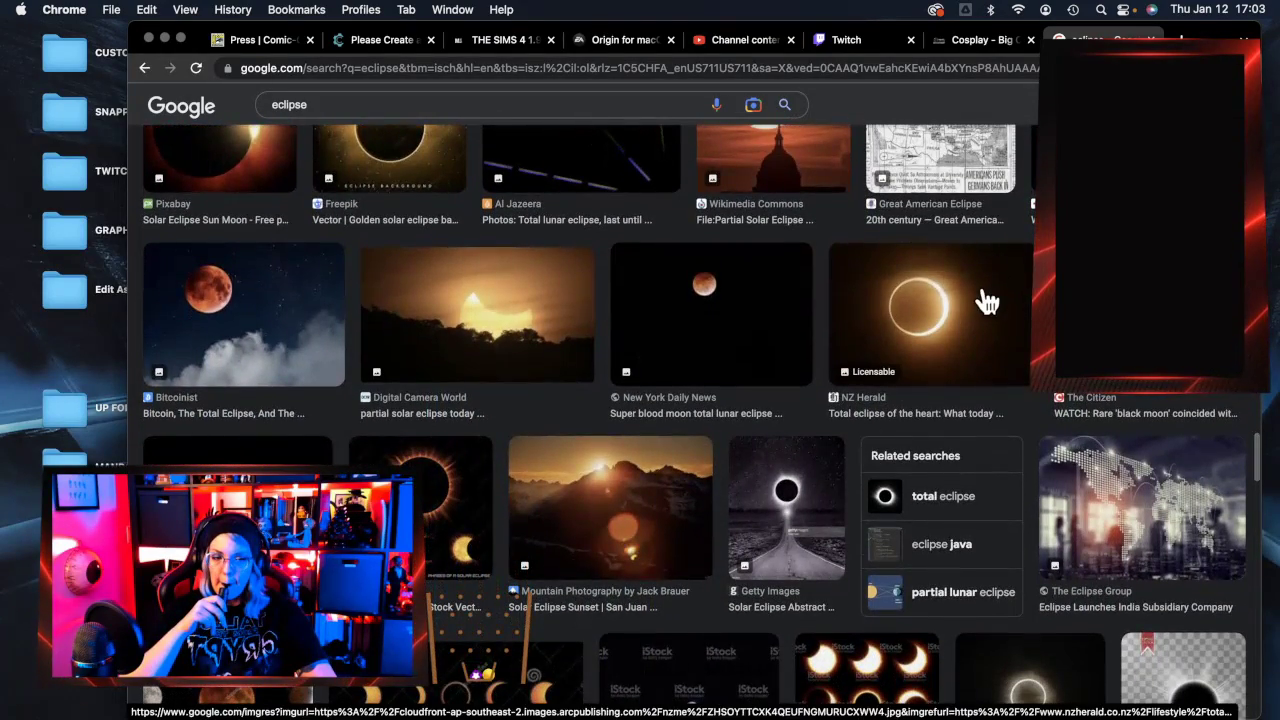
click(978, 305)
drag(943, 423, 100, 464)
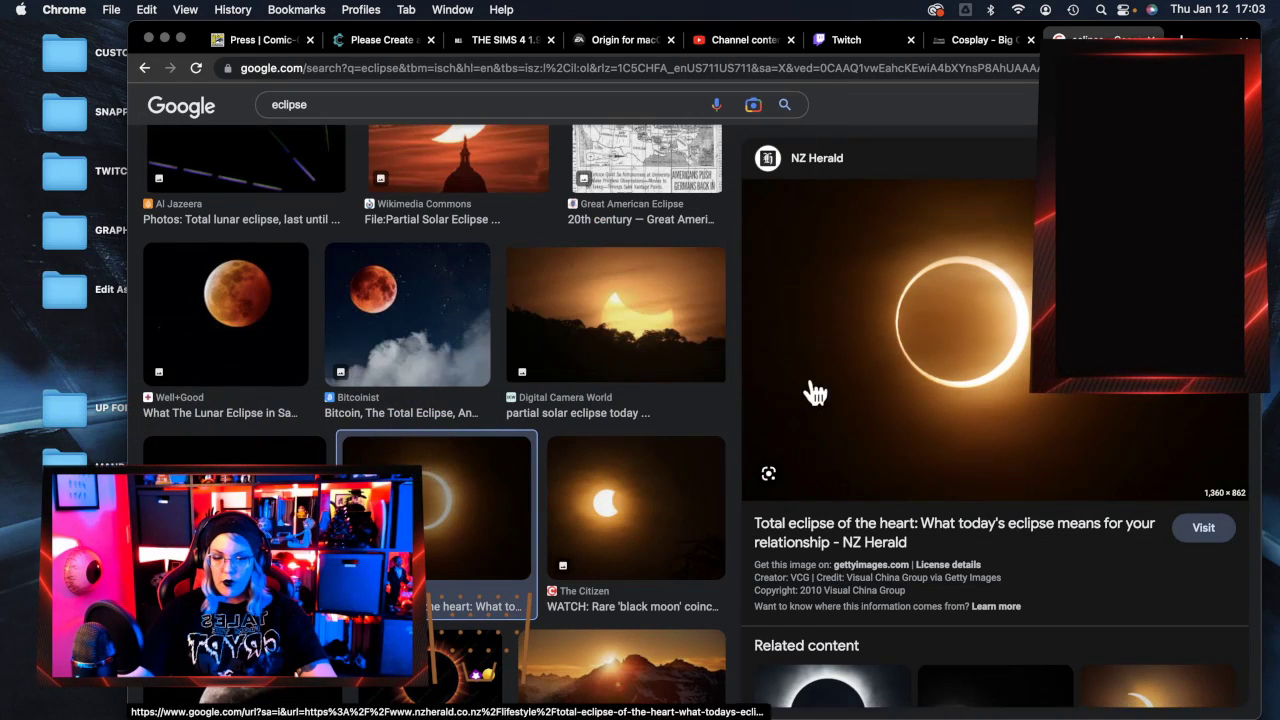
click(1226, 158)
Preview Pixabay's "Lunar Eclipse Moon Desert" photo from the eclipse results and save it into the MANDO desktop folder, closing its preview.
scroll(728, 568, down, 2)
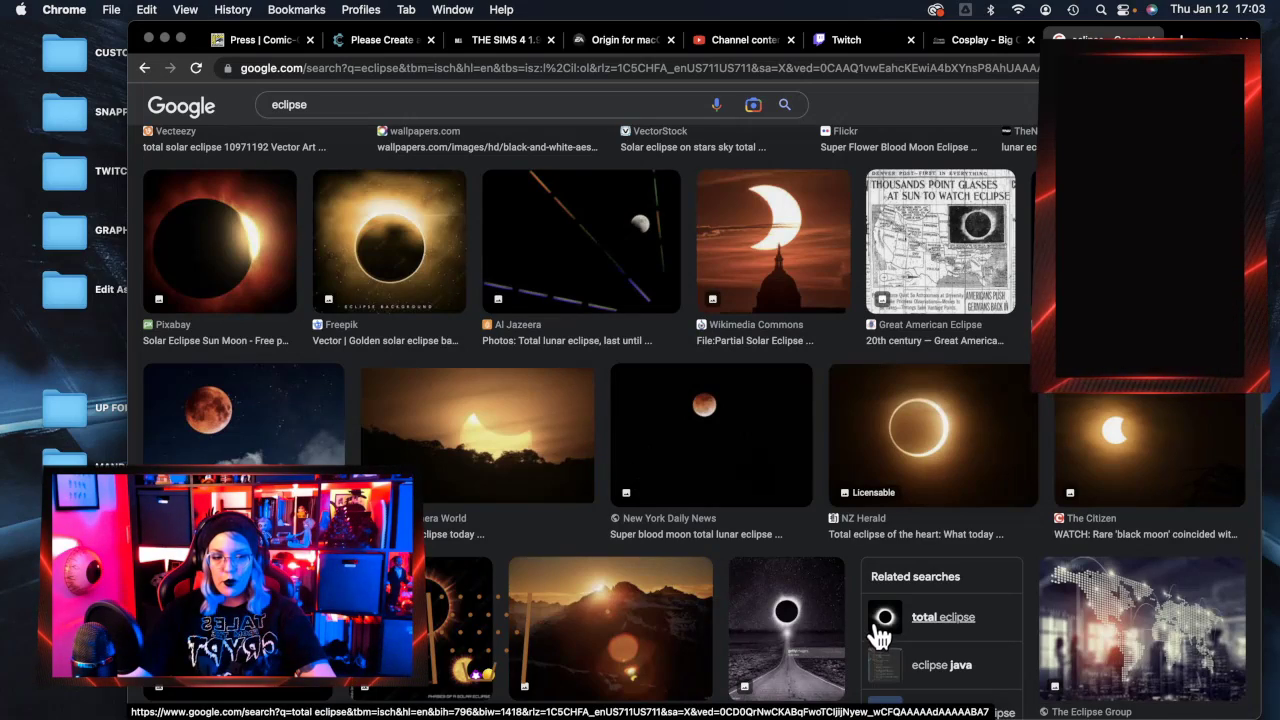
scroll(875, 636, down, 5)
scroll(875, 636, down, 5)
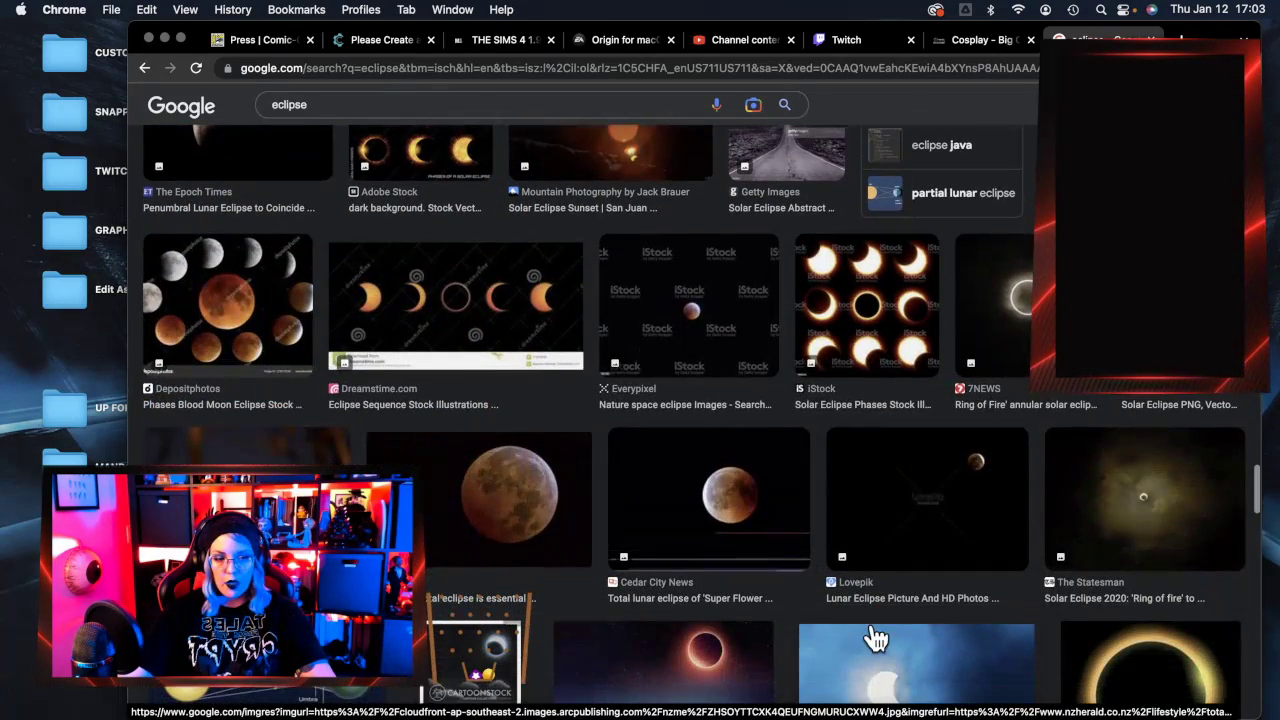
scroll(875, 636, down, 2)
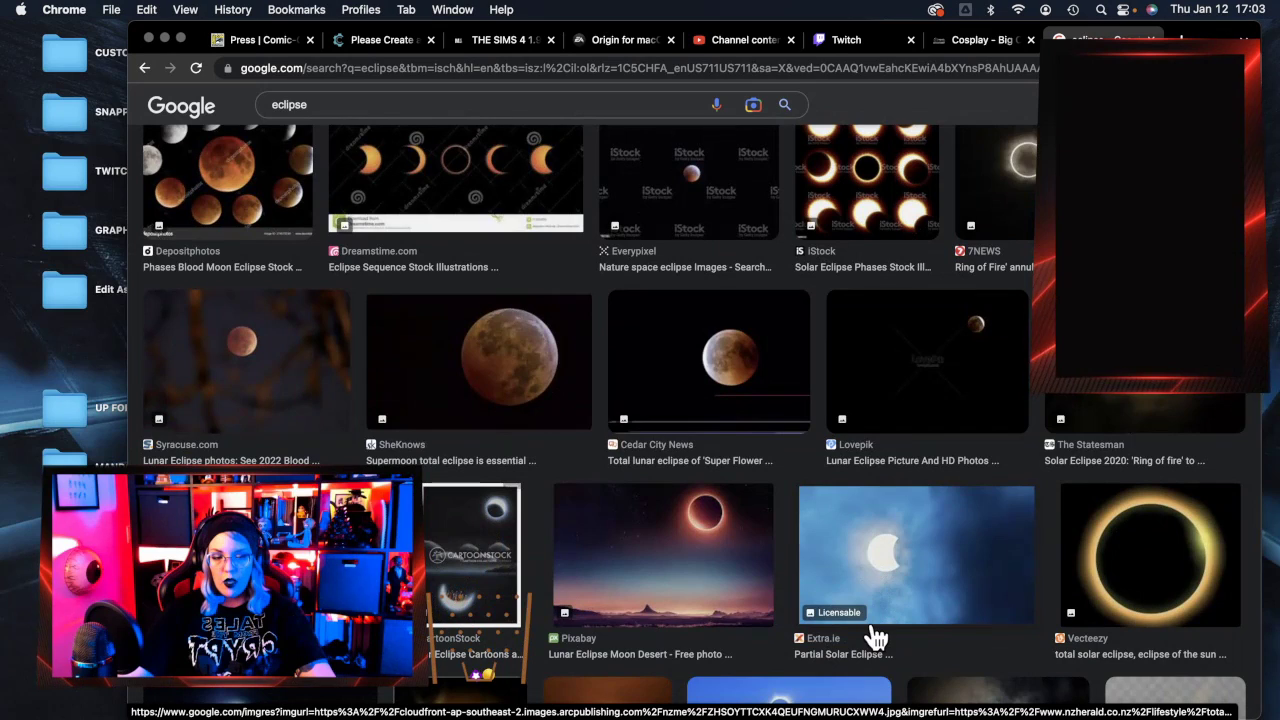
scroll(875, 636, down, 2)
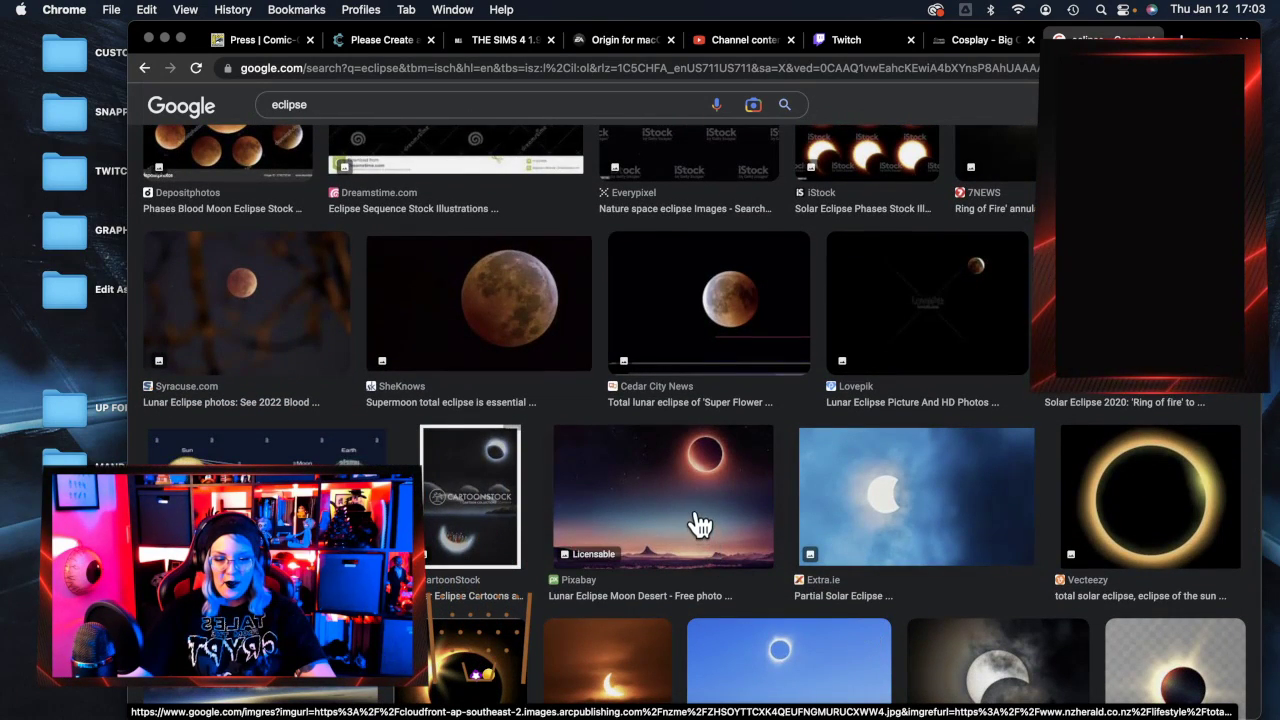
click(700, 526)
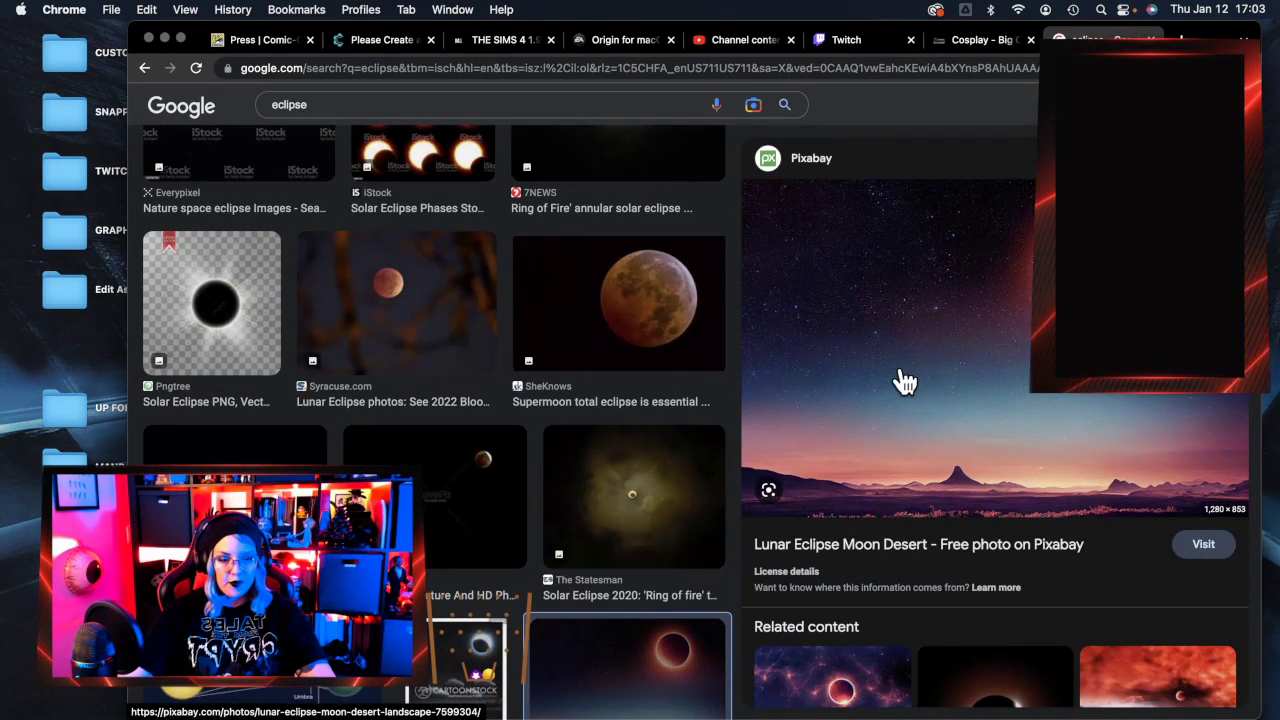
drag(950, 417, 58, 490)
drag(82, 443, 82, 450)
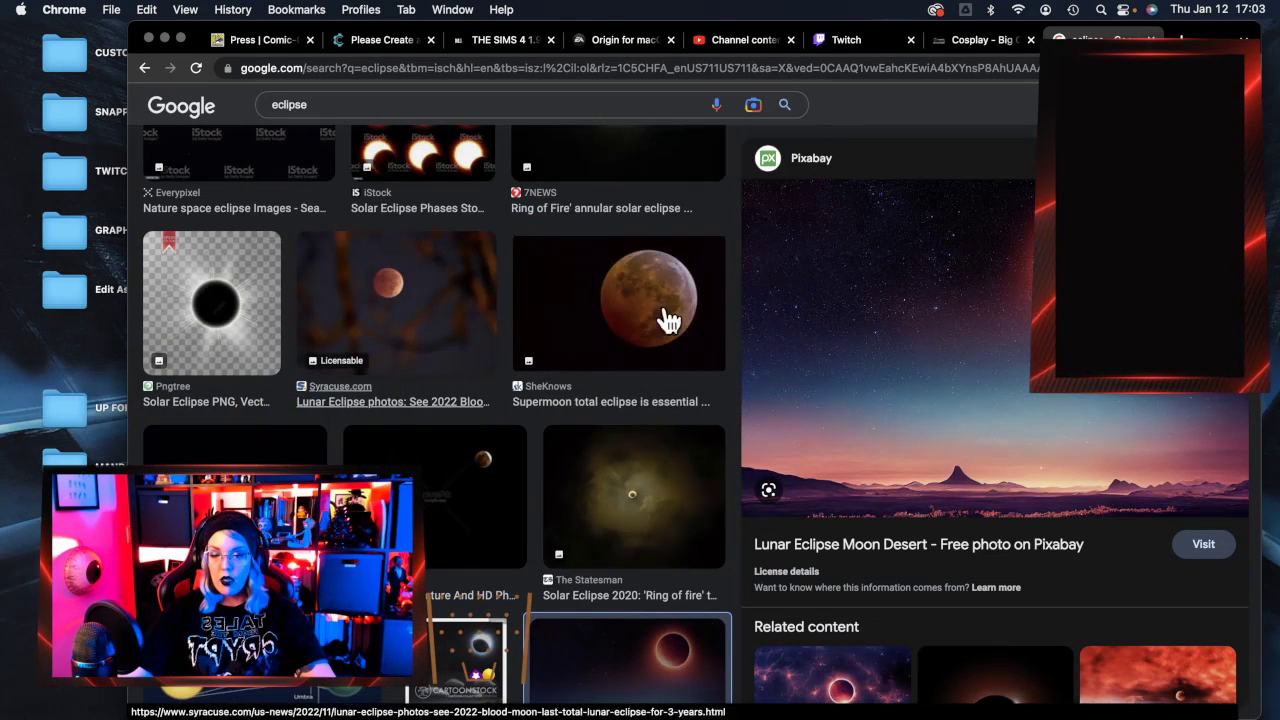
click(1226, 158)
Look through the eclipse image results below the moon desert photo for further licensable background candidates.
scroll(647, 495, down, 3)
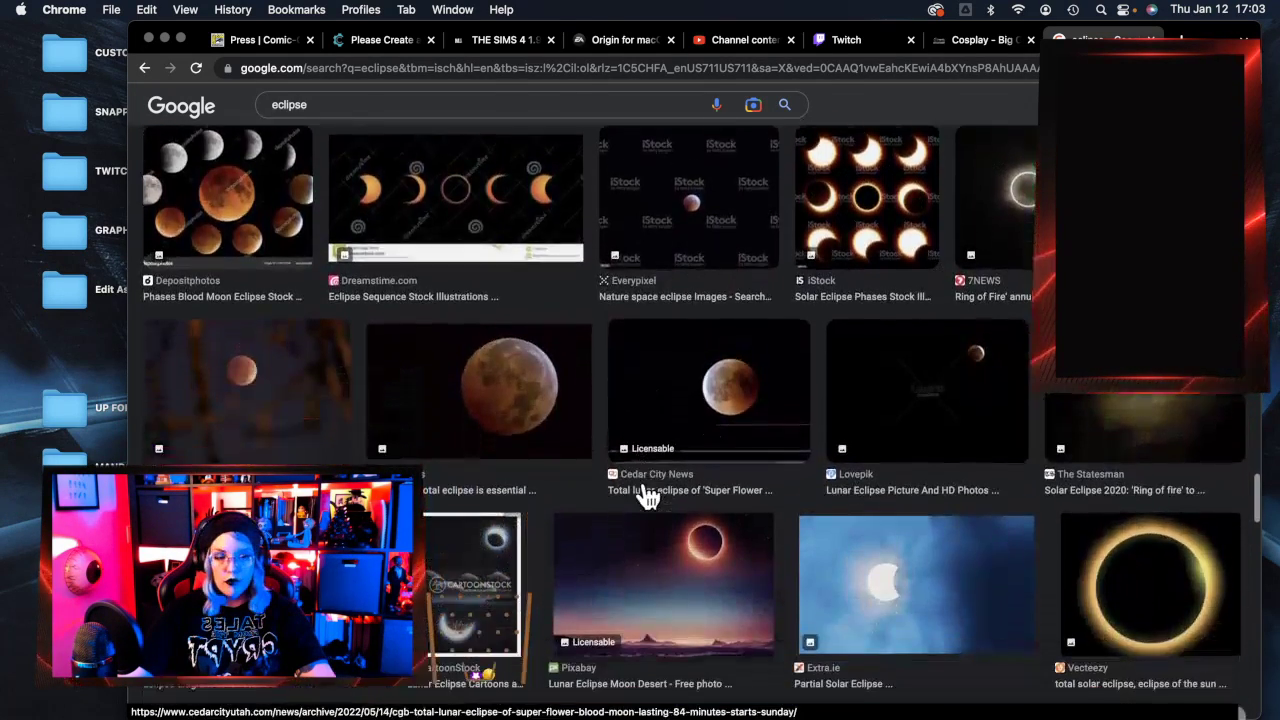
scroll(647, 495, down, 5)
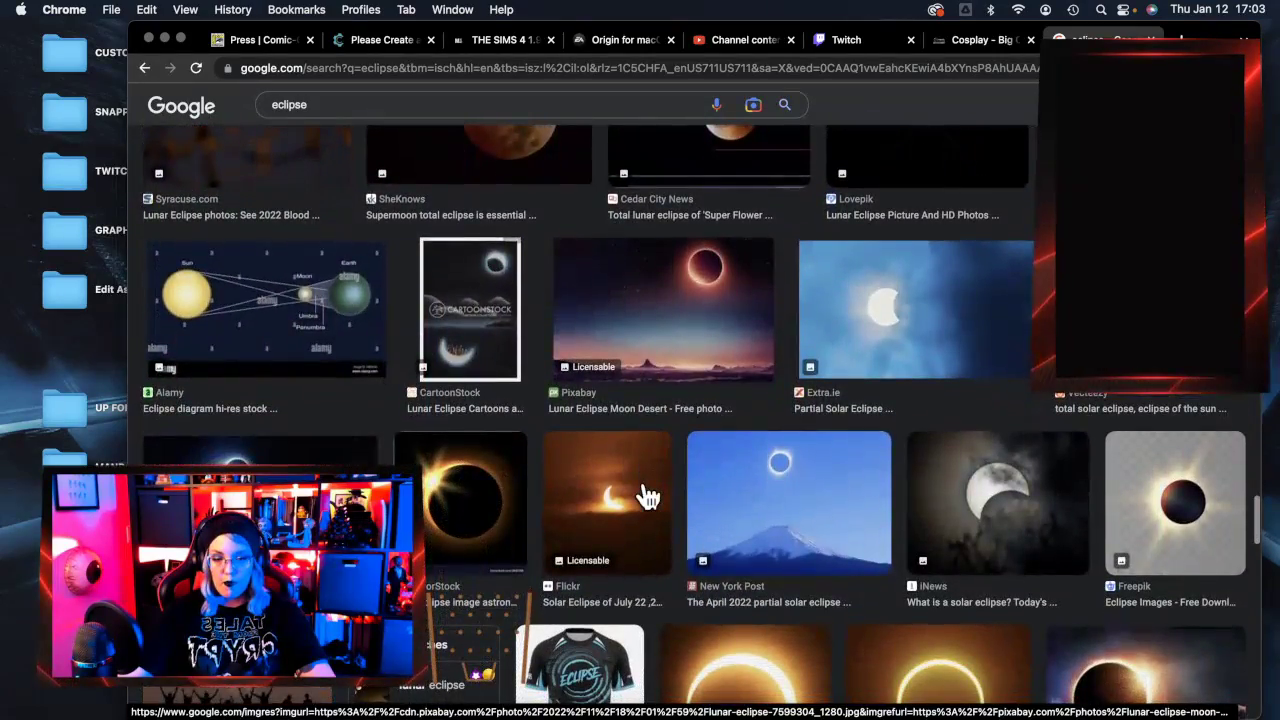
scroll(648, 497, down, 1)
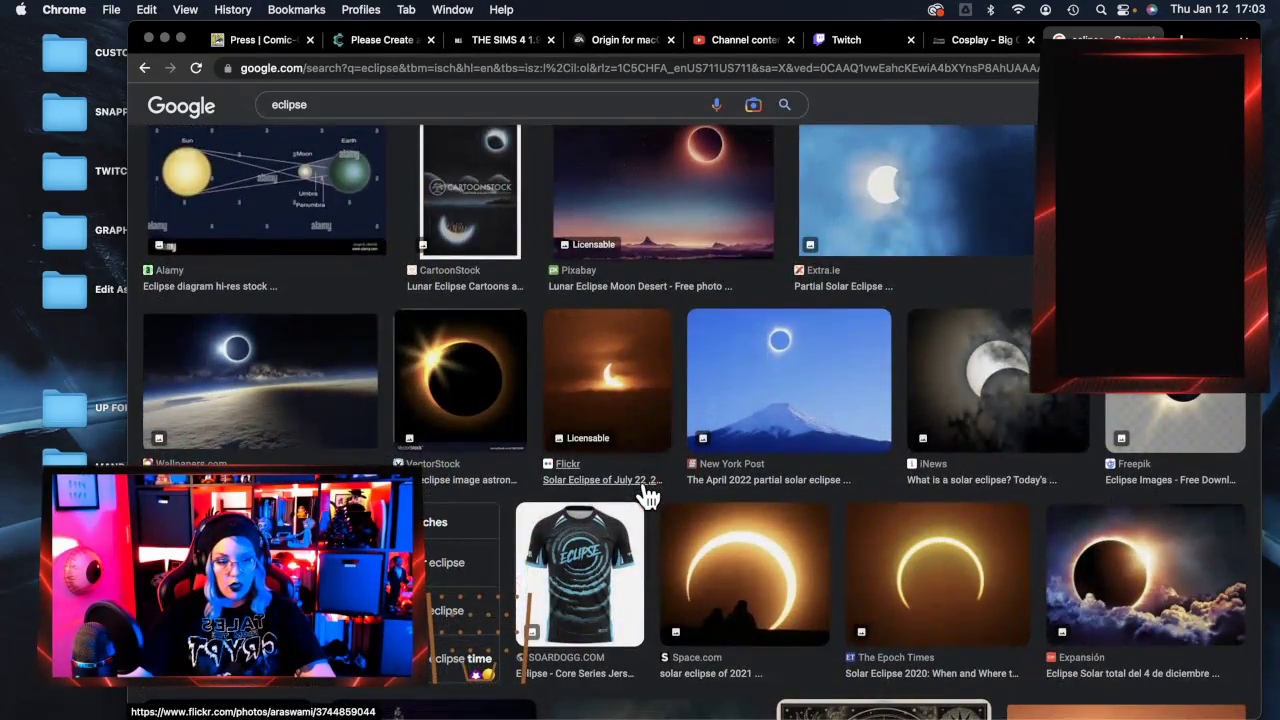
scroll(650, 493, up, 2)
scroll(650, 493, down, 4)
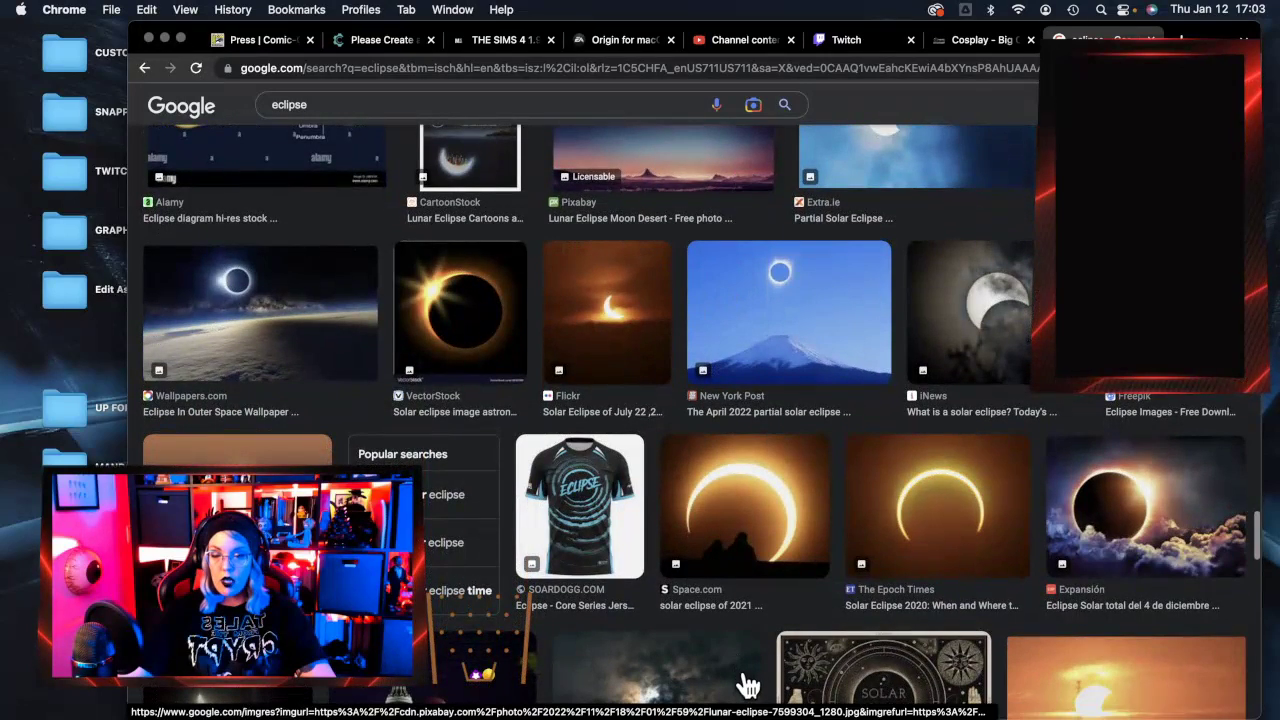
scroll(795, 582, down, 3)
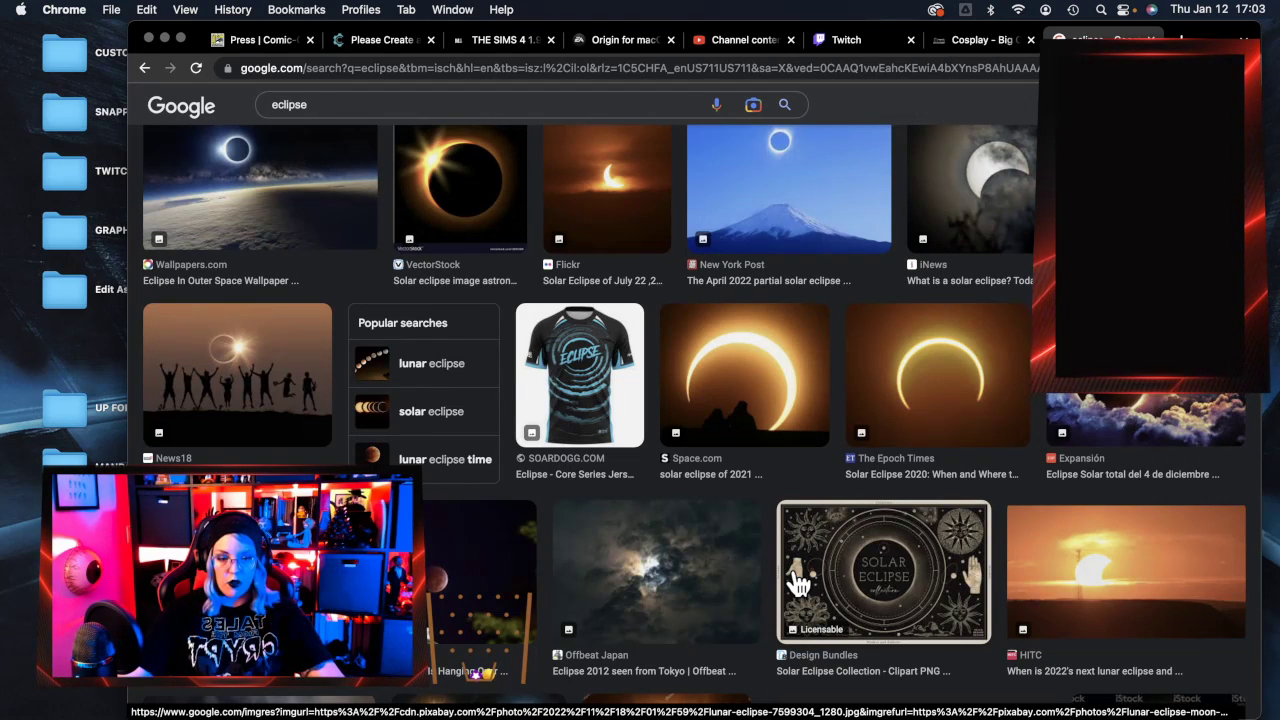
scroll(772, 607, down, 4)
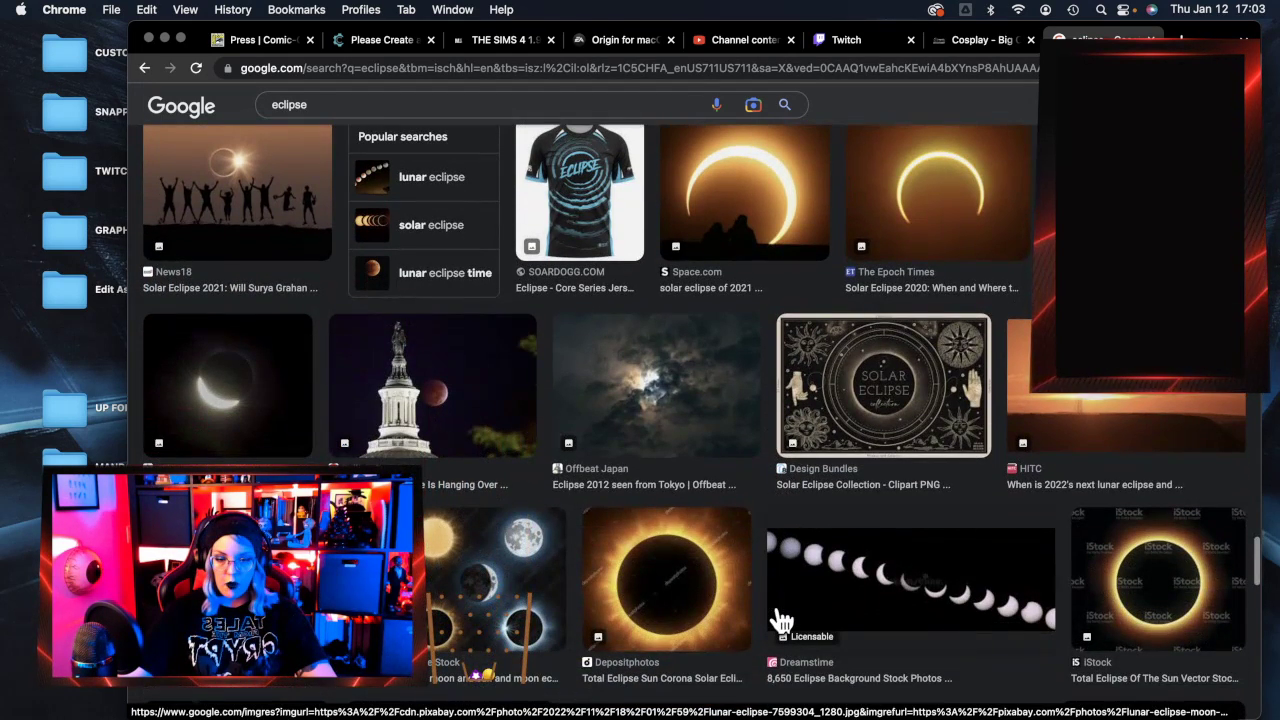
Look through the eclipse image results and preview the Wallpapers.com picture of the solar eclipse above the clouds.
scroll(784, 620, down, 6)
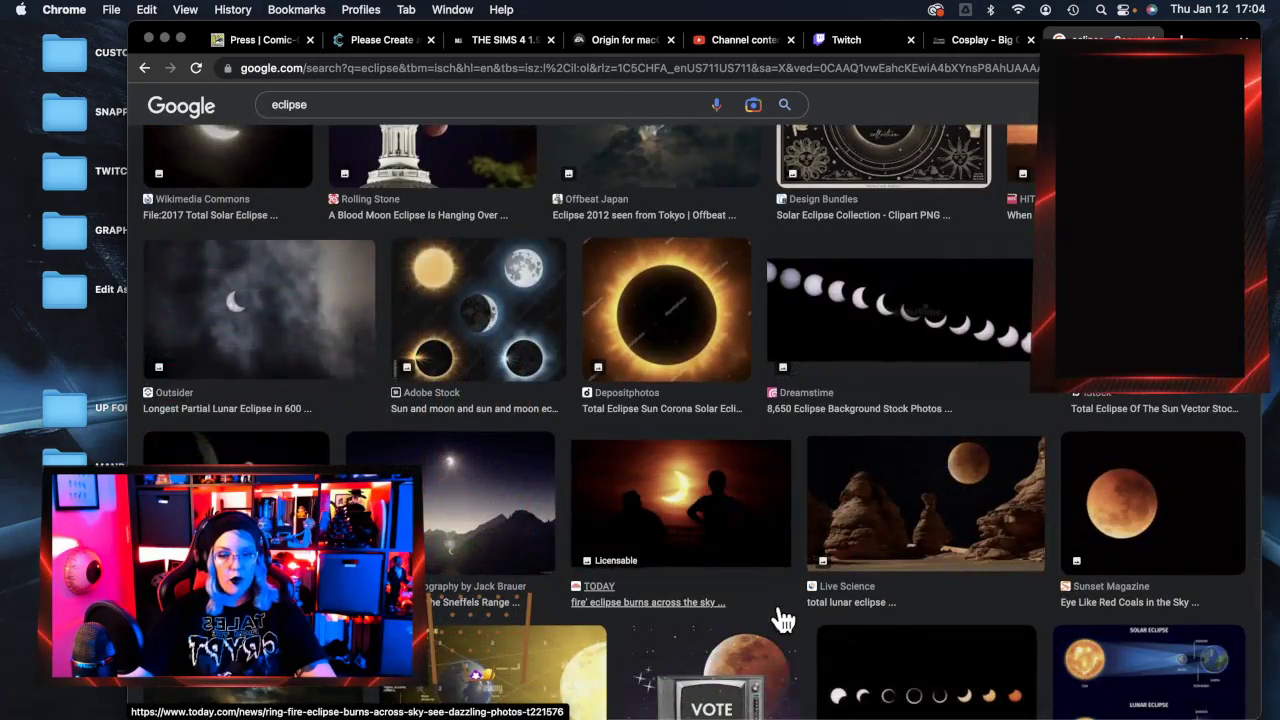
scroll(784, 620, down, 8)
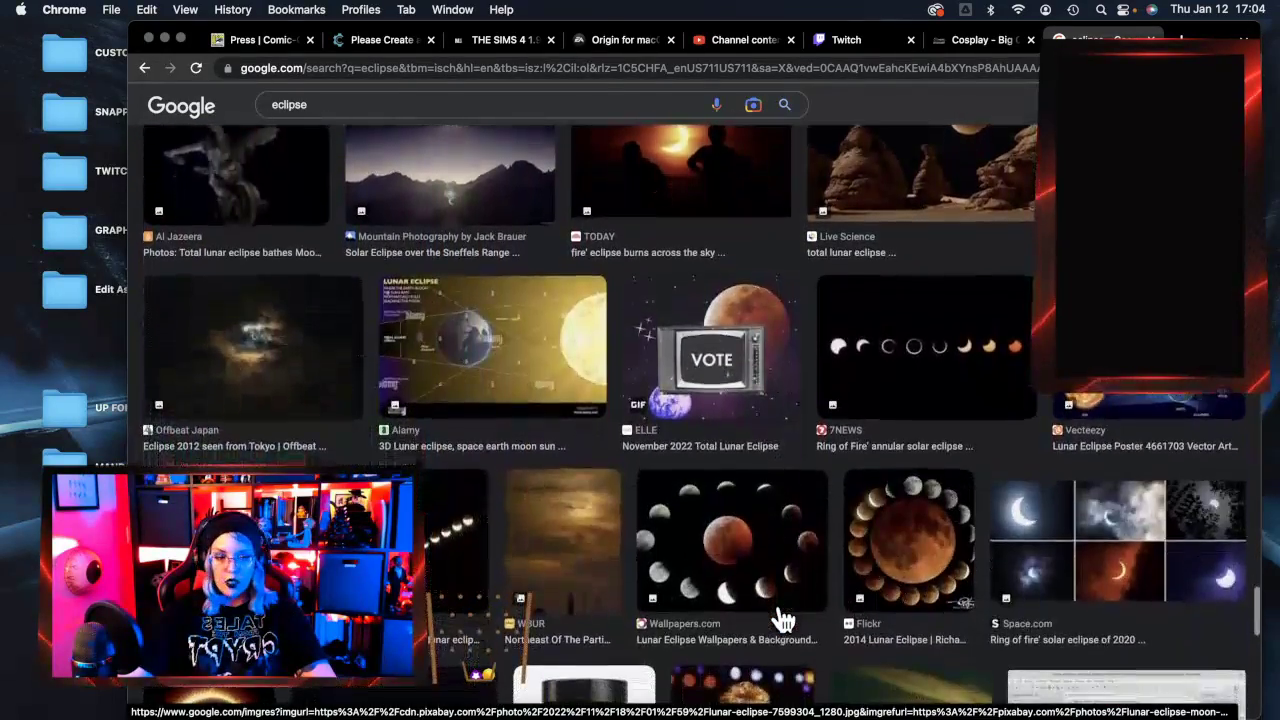
scroll(784, 620, down, 9)
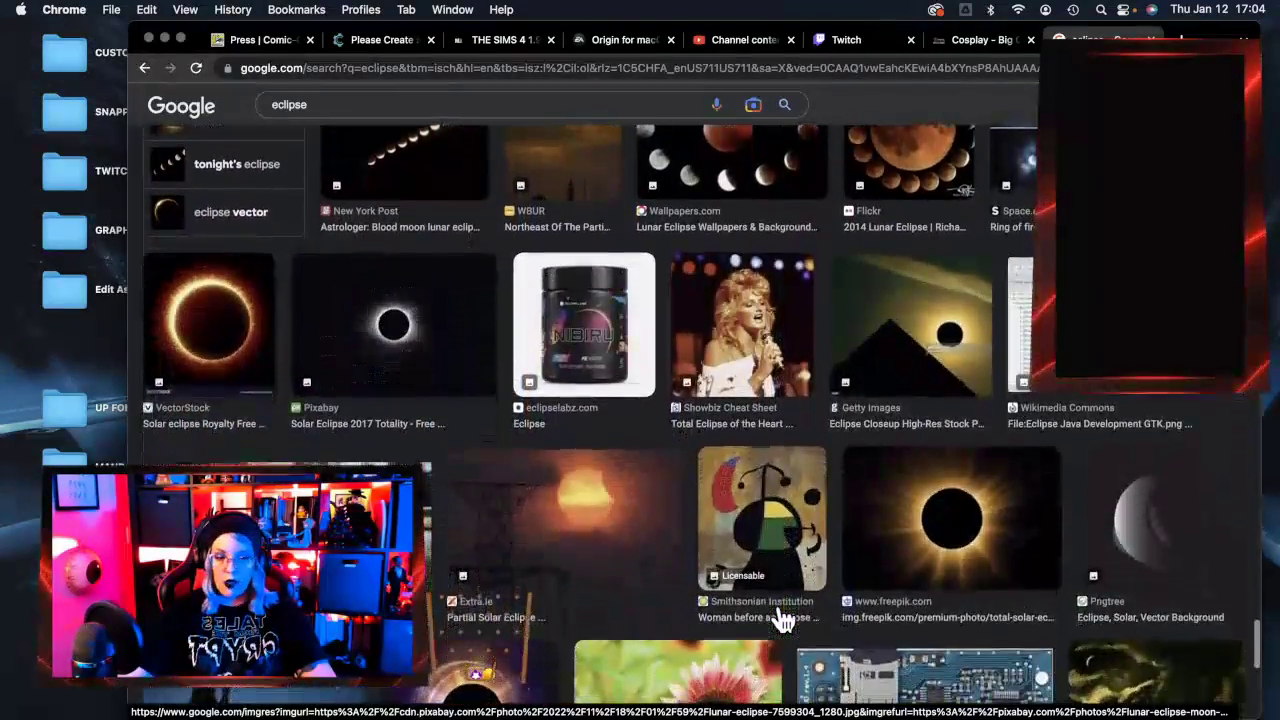
scroll(784, 620, down, 20)
scroll(784, 620, down, 10)
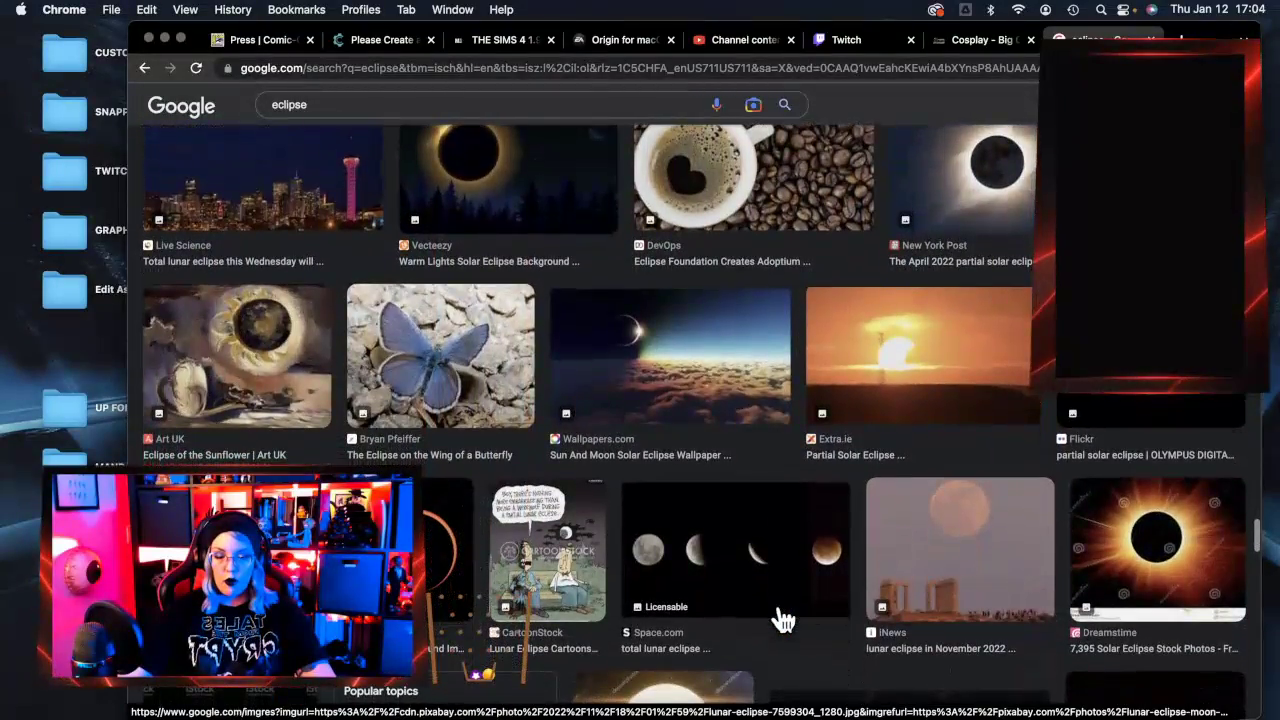
scroll(784, 620, down, 6)
scroll(784, 620, up, 7)
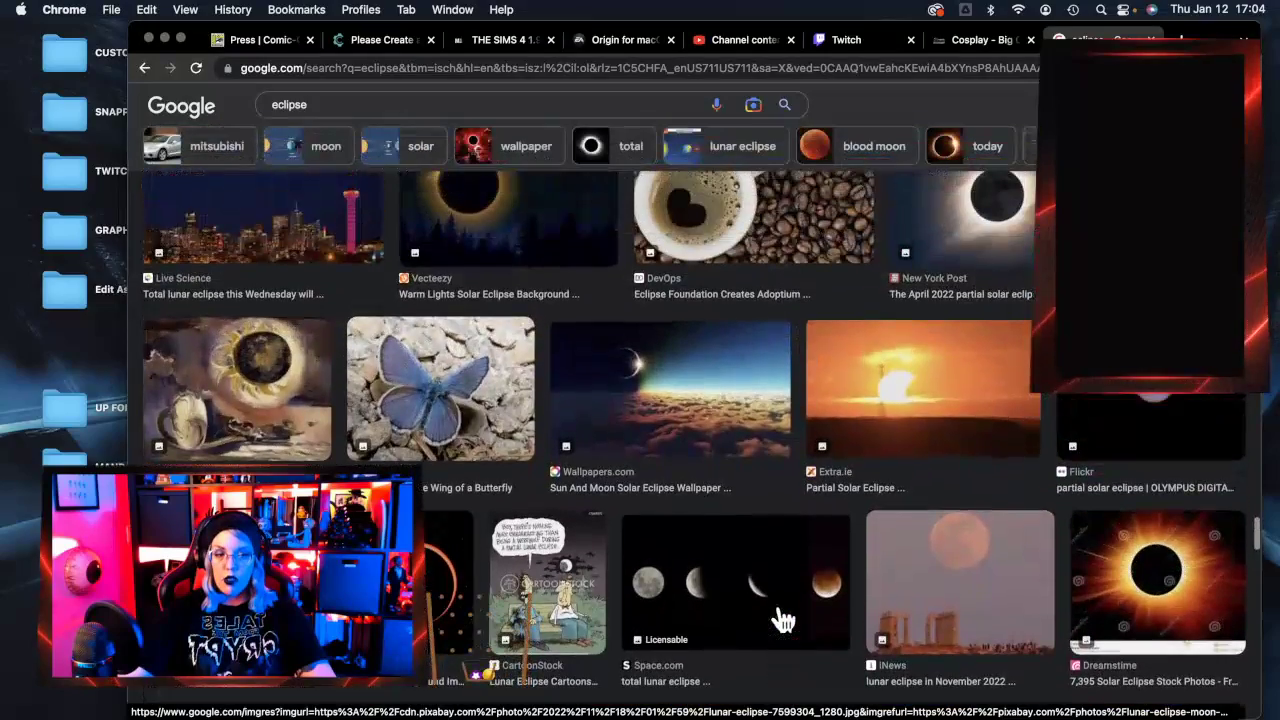
scroll(784, 620, down, 1)
scroll(784, 620, up, 2)
scroll(784, 620, down, 1)
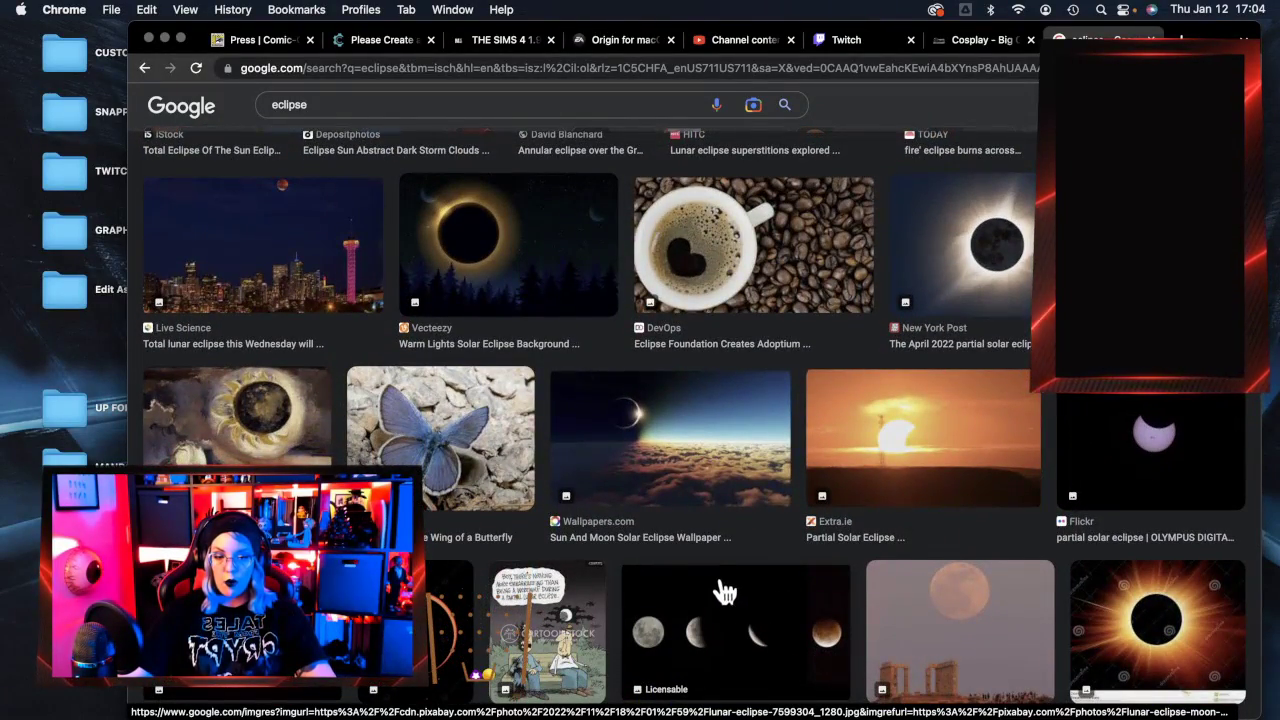
scroll(725, 593, down, 4)
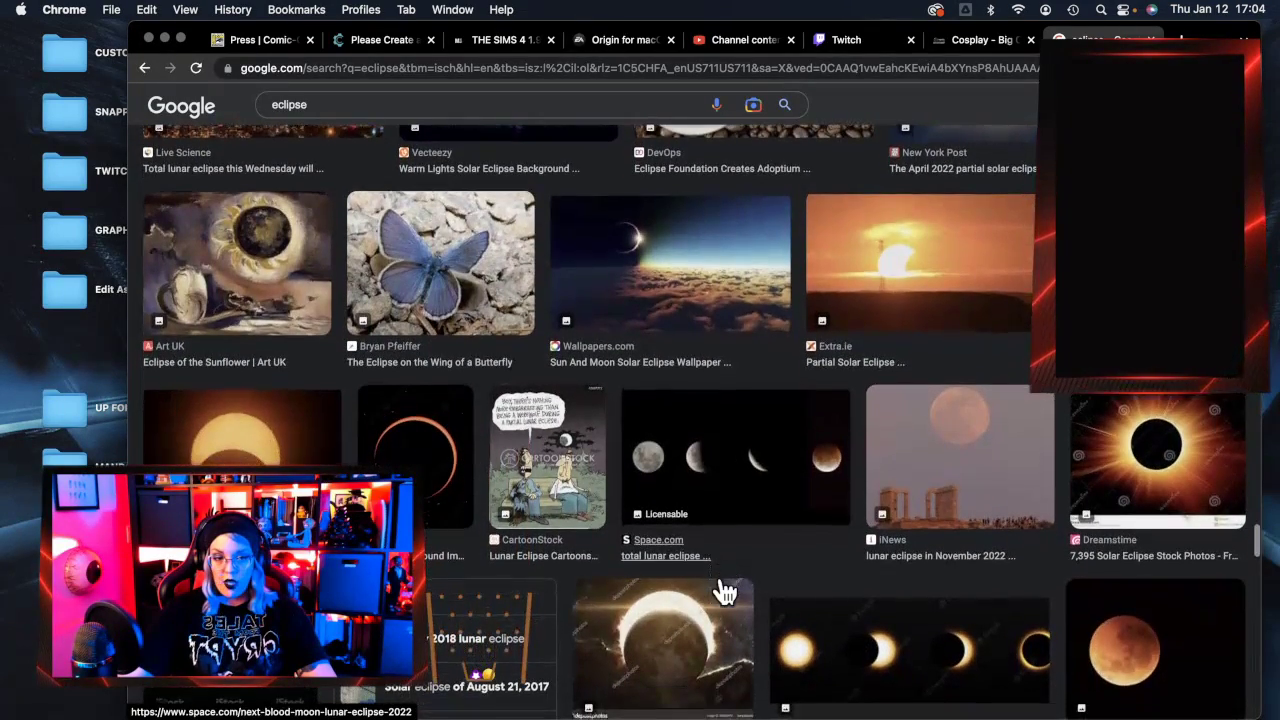
click(684, 310)
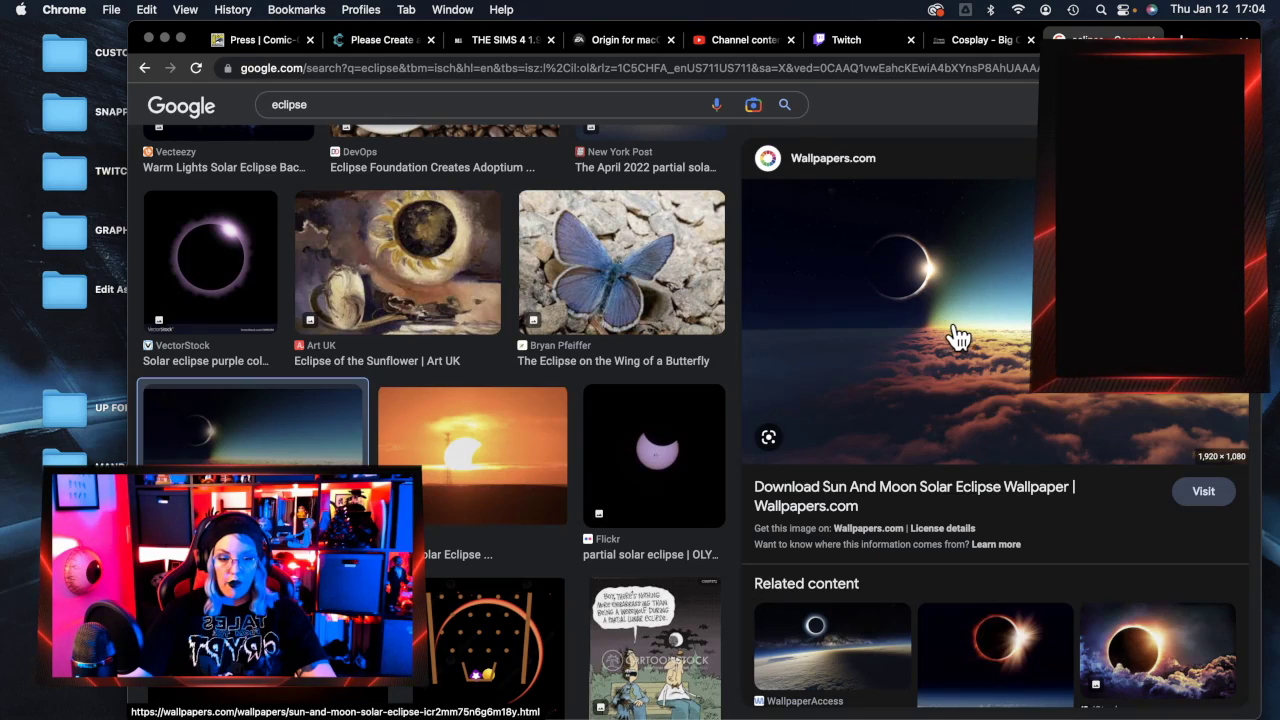
click(1227, 158)
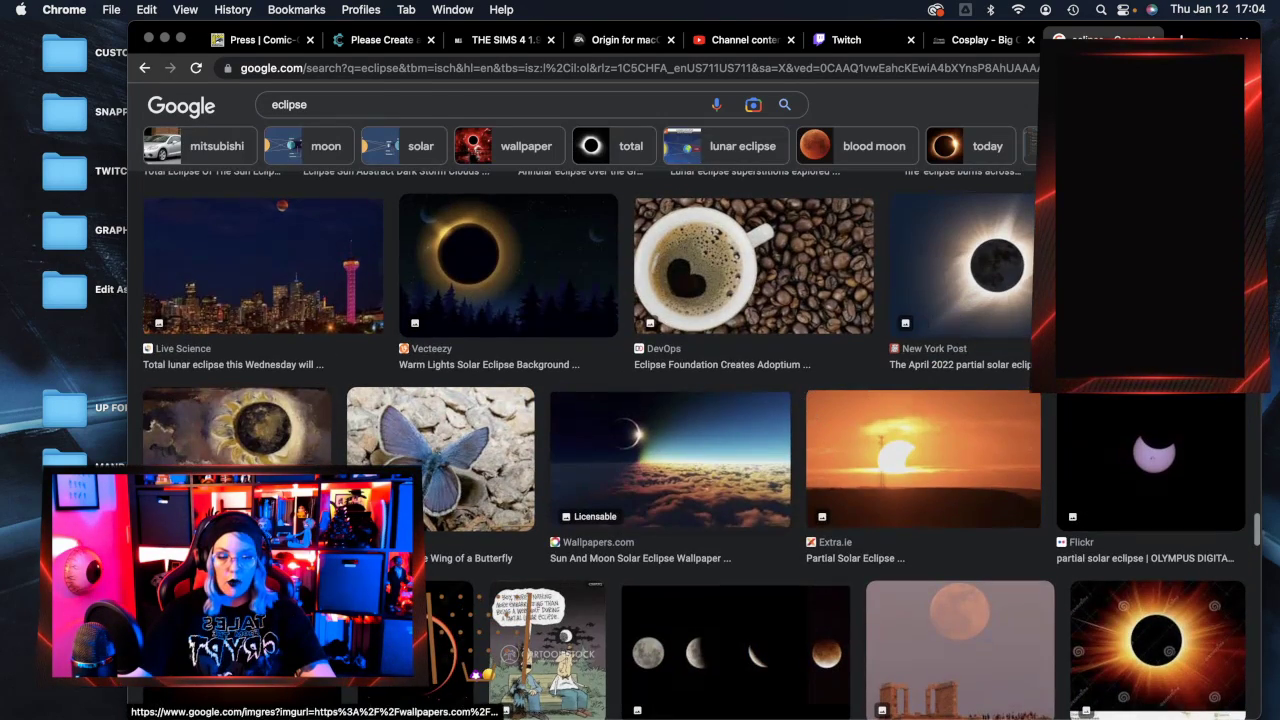
Browse further eclipse images and preview the blue total solar eclipse artwork from Vecteezy.
scroll(730, 453, down, 5)
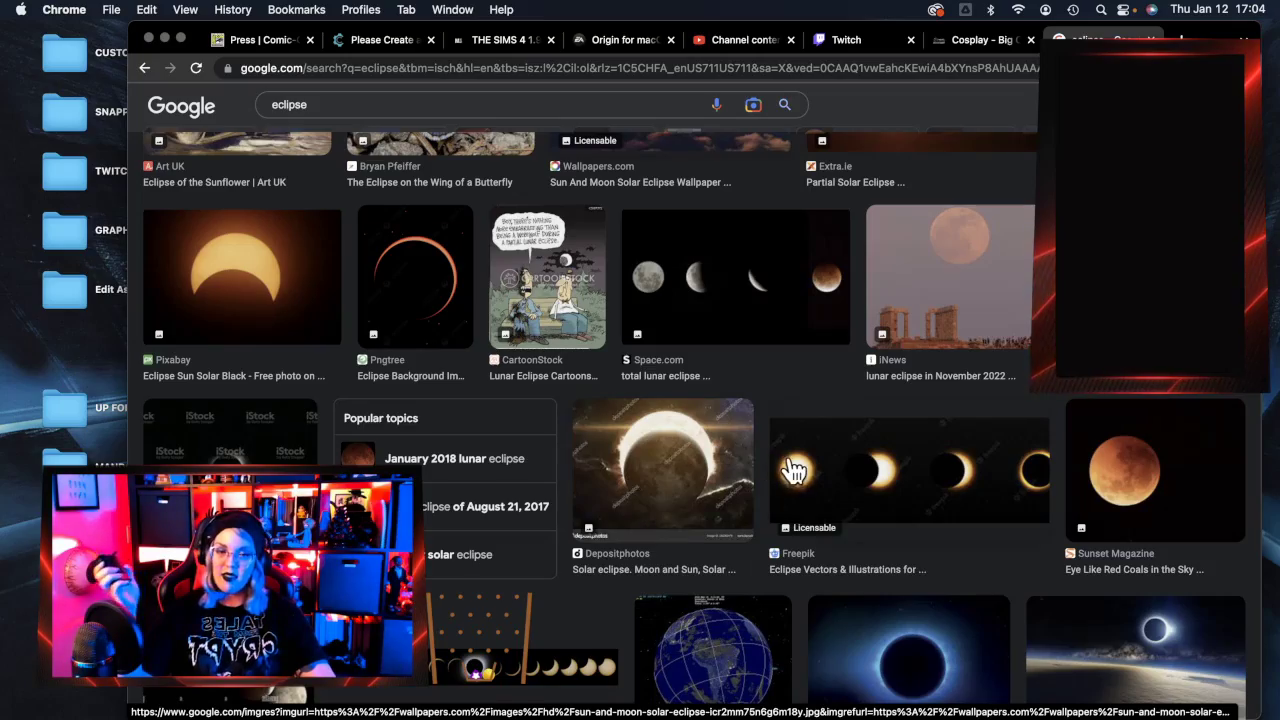
scroll(788, 471, down, 2)
scroll(788, 471, down, 2)
scroll(788, 471, down, 1)
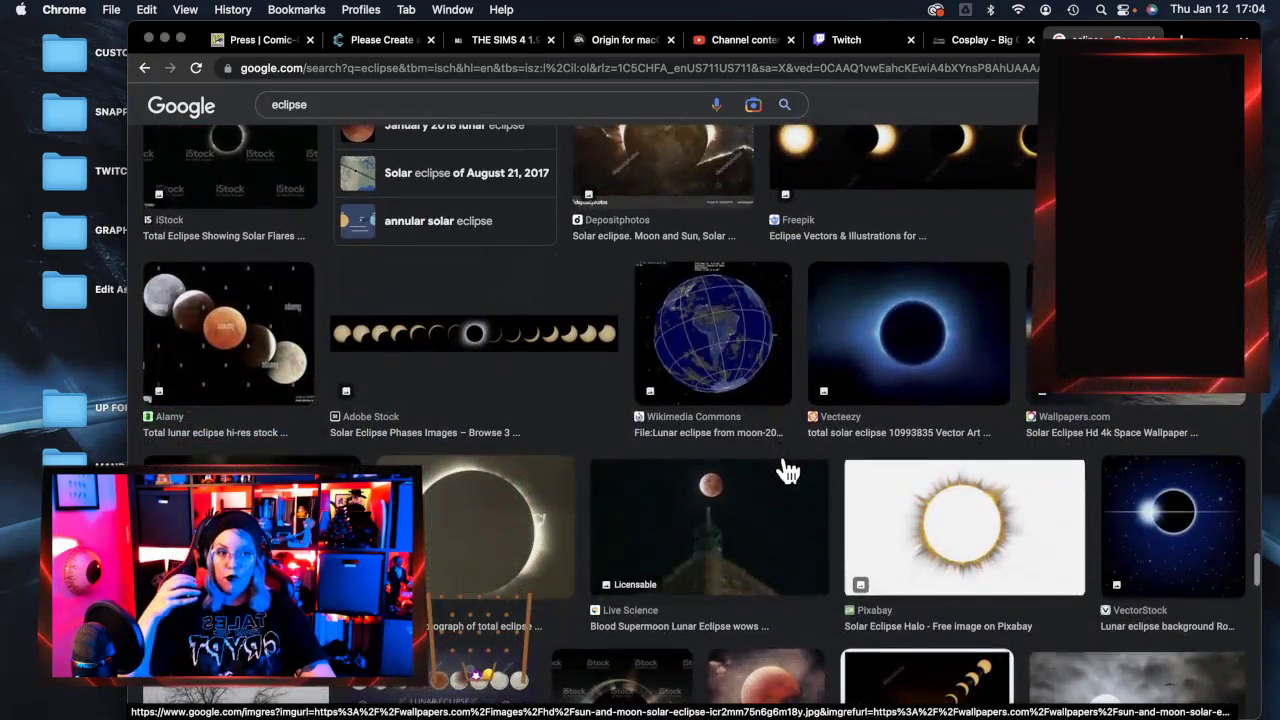
scroll(780, 470, down, 5)
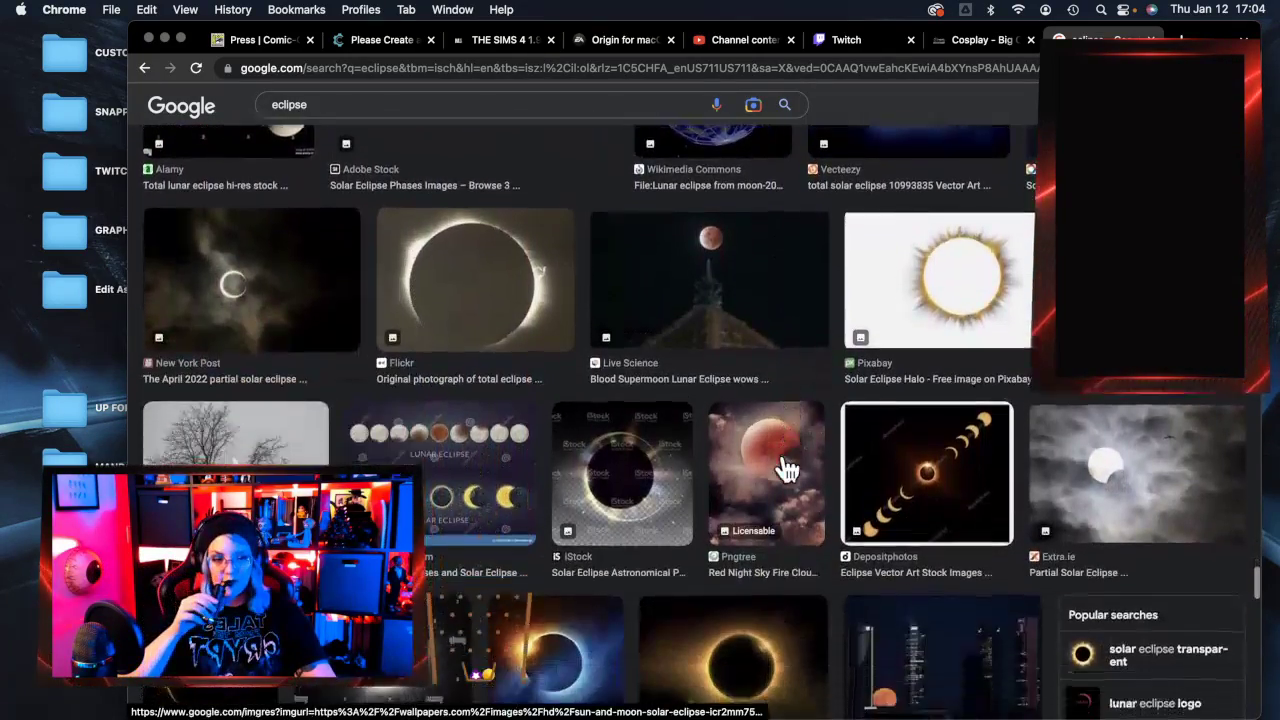
scroll(788, 470, up, 4)
scroll(788, 470, up, 1)
scroll(795, 470, down, 3)
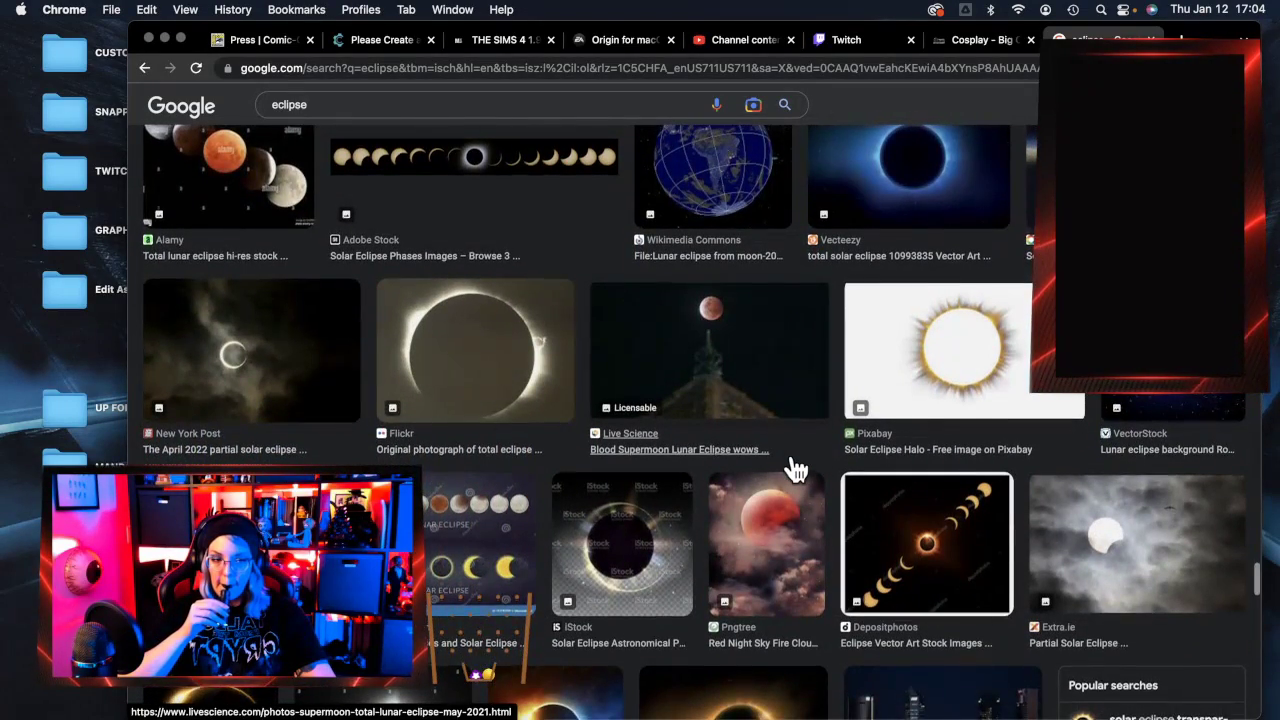
scroll(795, 470, up, 1)
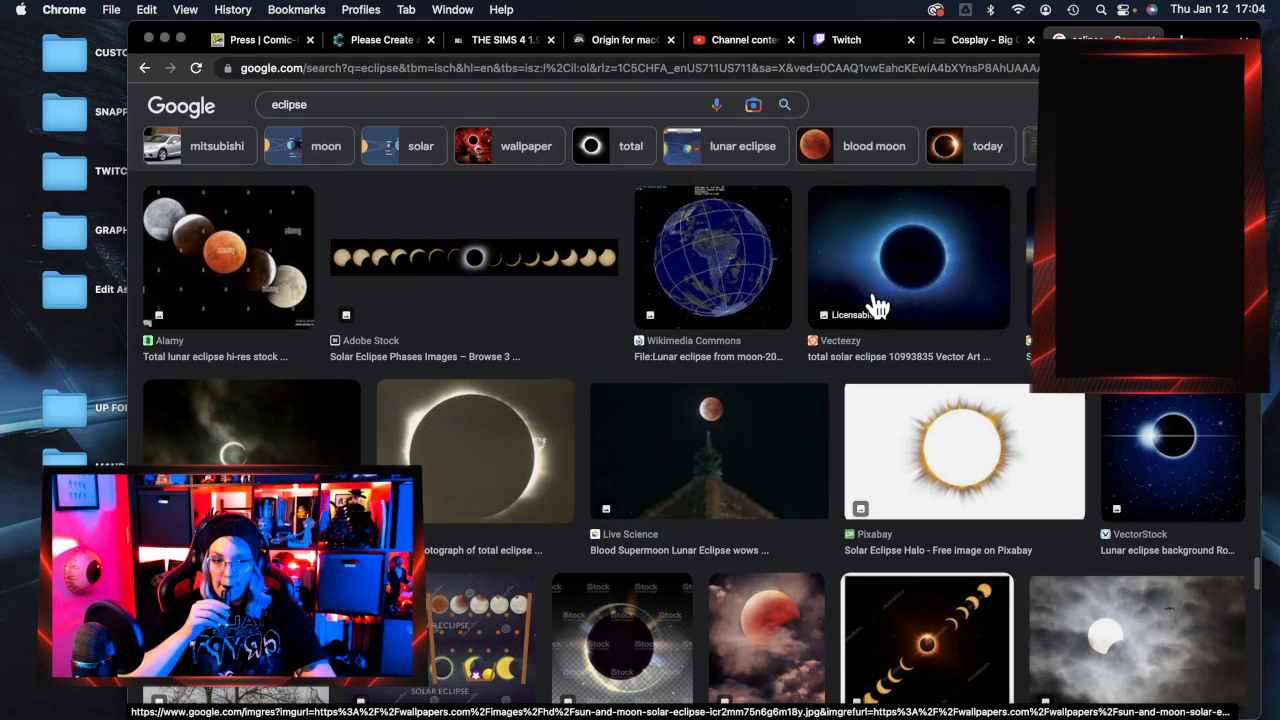
click(885, 290)
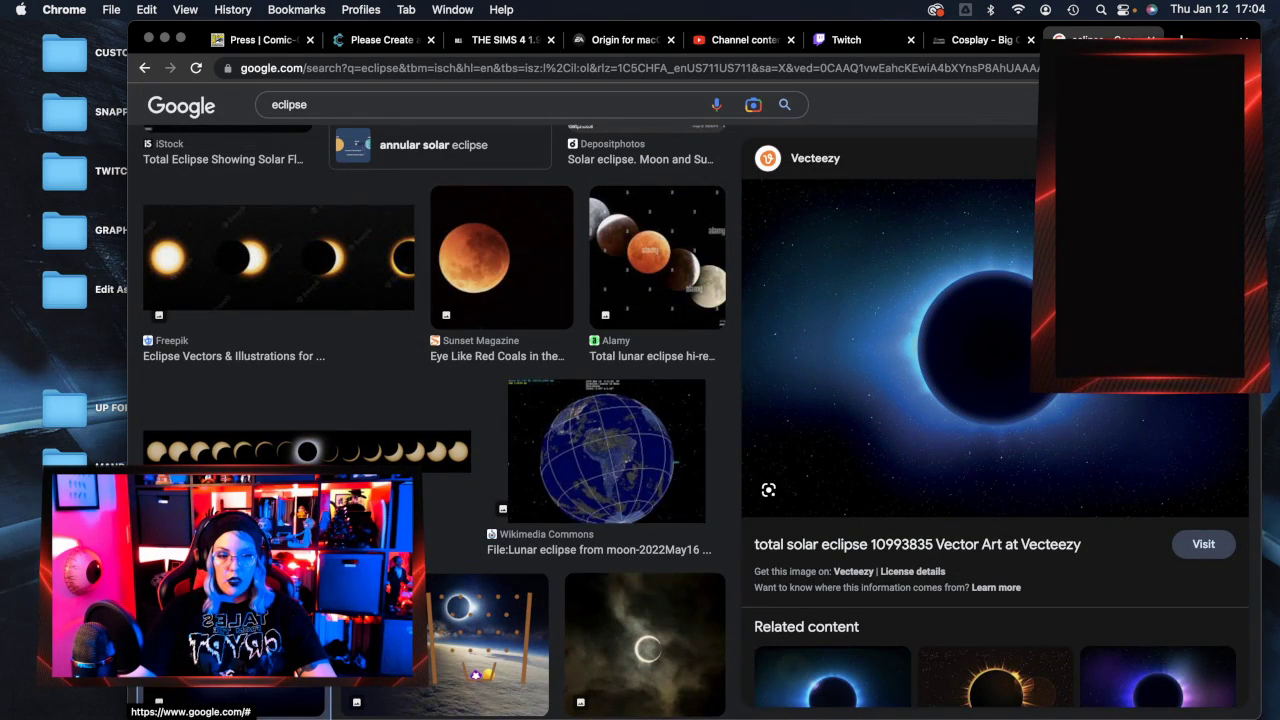
click(1252, 104)
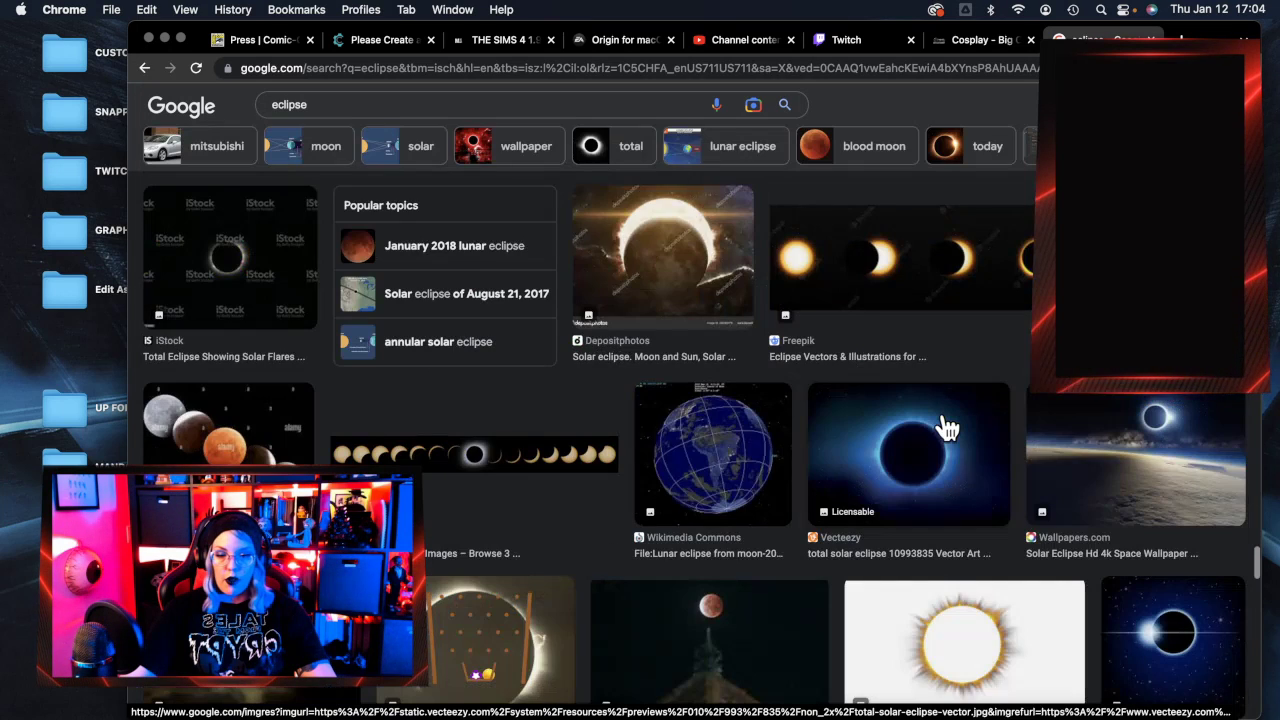
Examine more eclipse results and preview the Freepik image of a thin golden eclipse ring.
scroll(760, 444, down, 3)
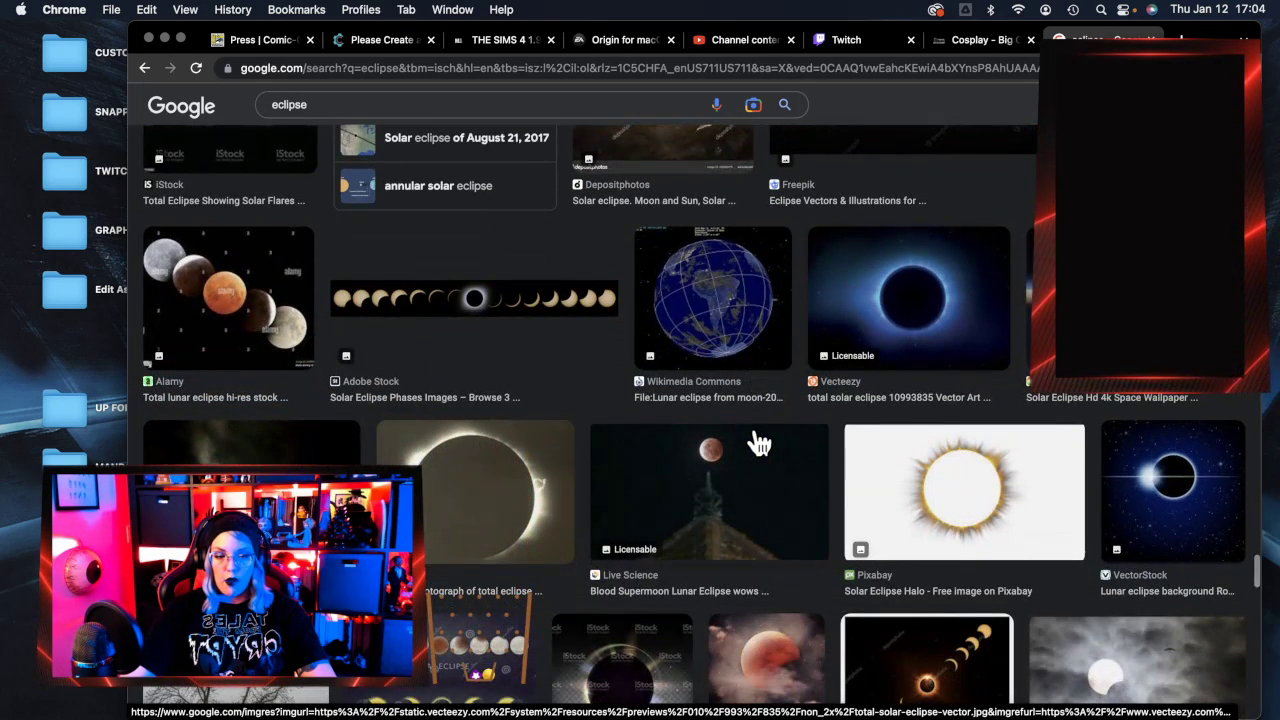
scroll(645, 462, down, 4)
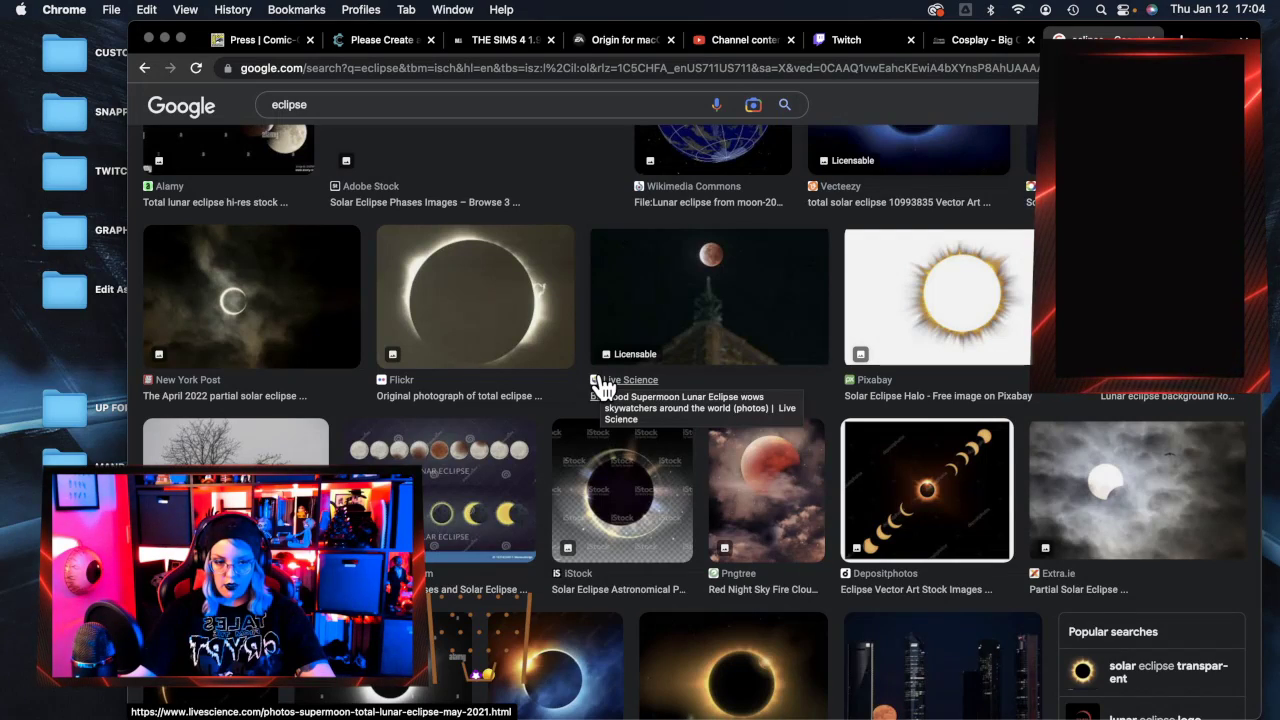
scroll(600, 386, down, 2)
scroll(603, 390, up, 1)
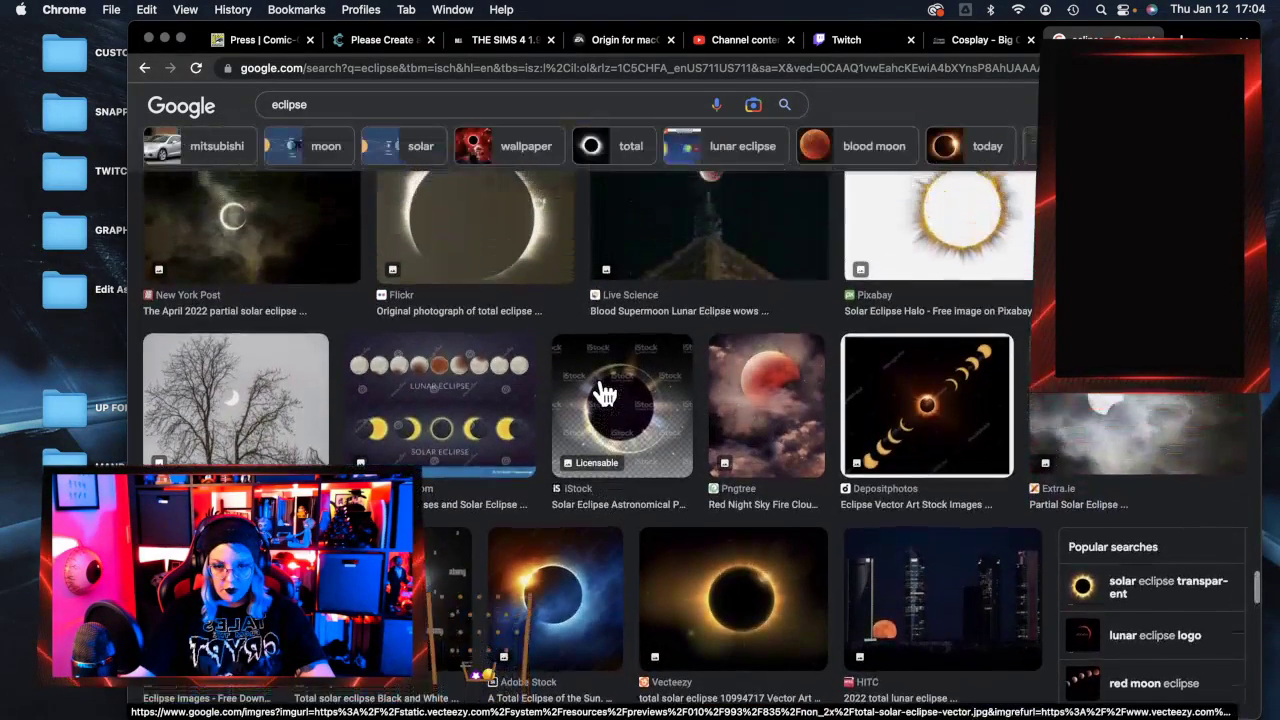
scroll(604, 394, up, 1)
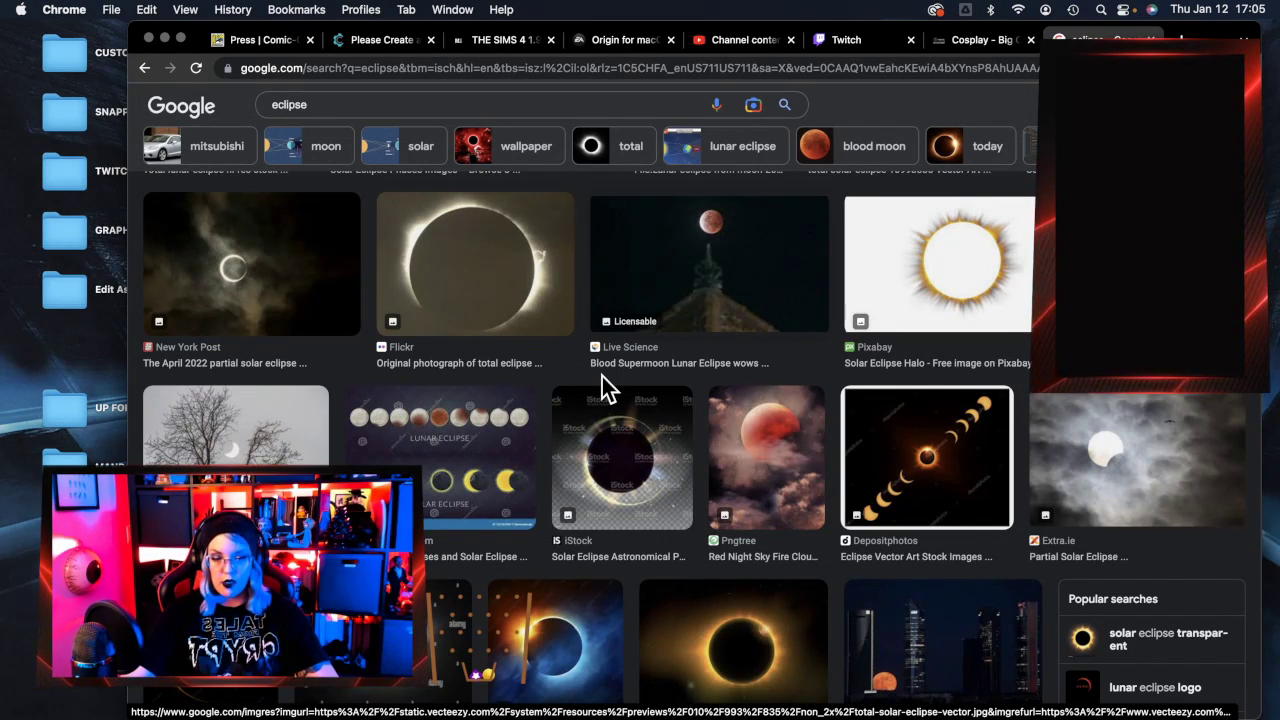
scroll(605, 432, down, 2)
scroll(605, 432, down, 3)
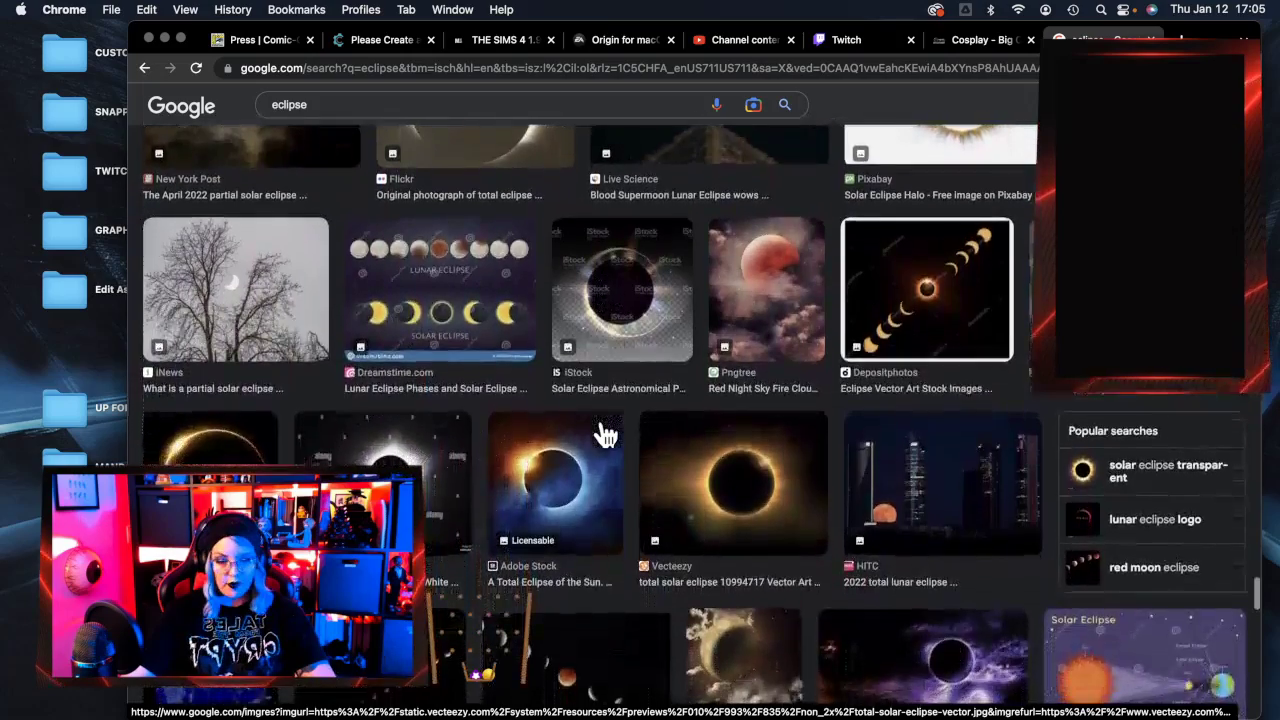
click(250, 418)
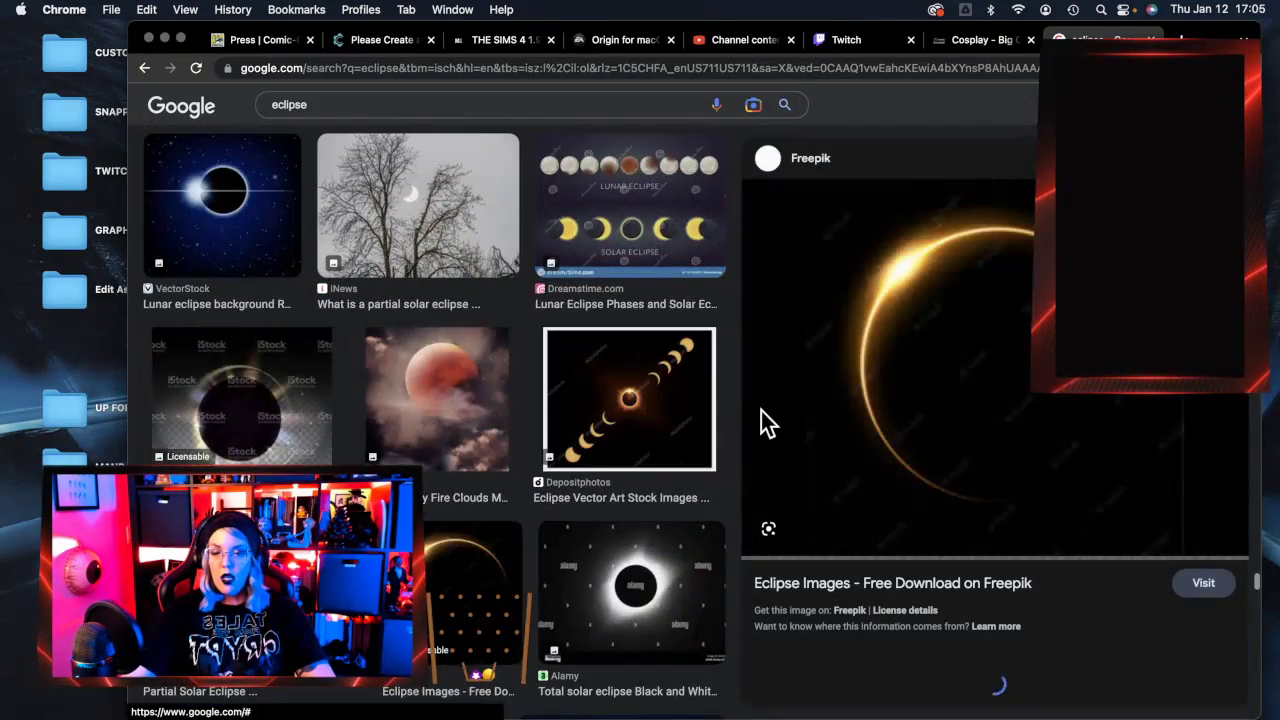
click(1225, 158)
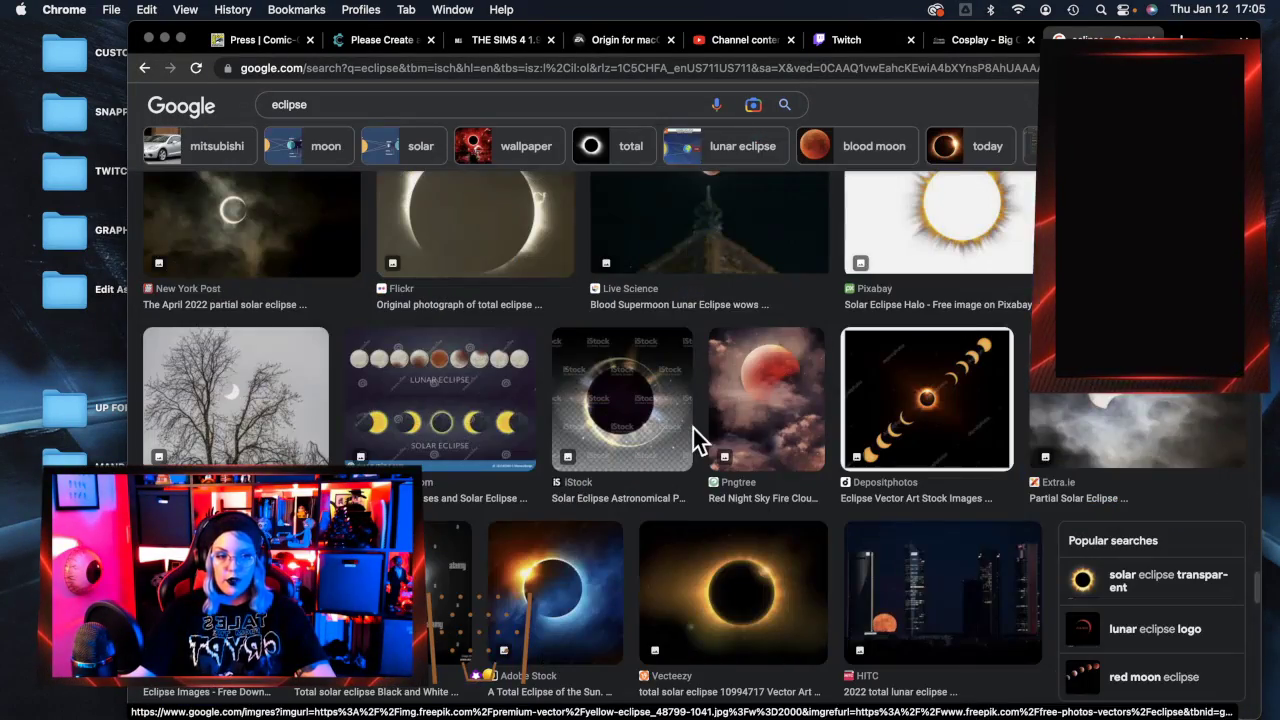
Preview the orange and blue "A Total Eclipse of the Sun" illustration from Adobe Stock.
scroll(695, 429, down, 4)
scroll(697, 442, down, 1)
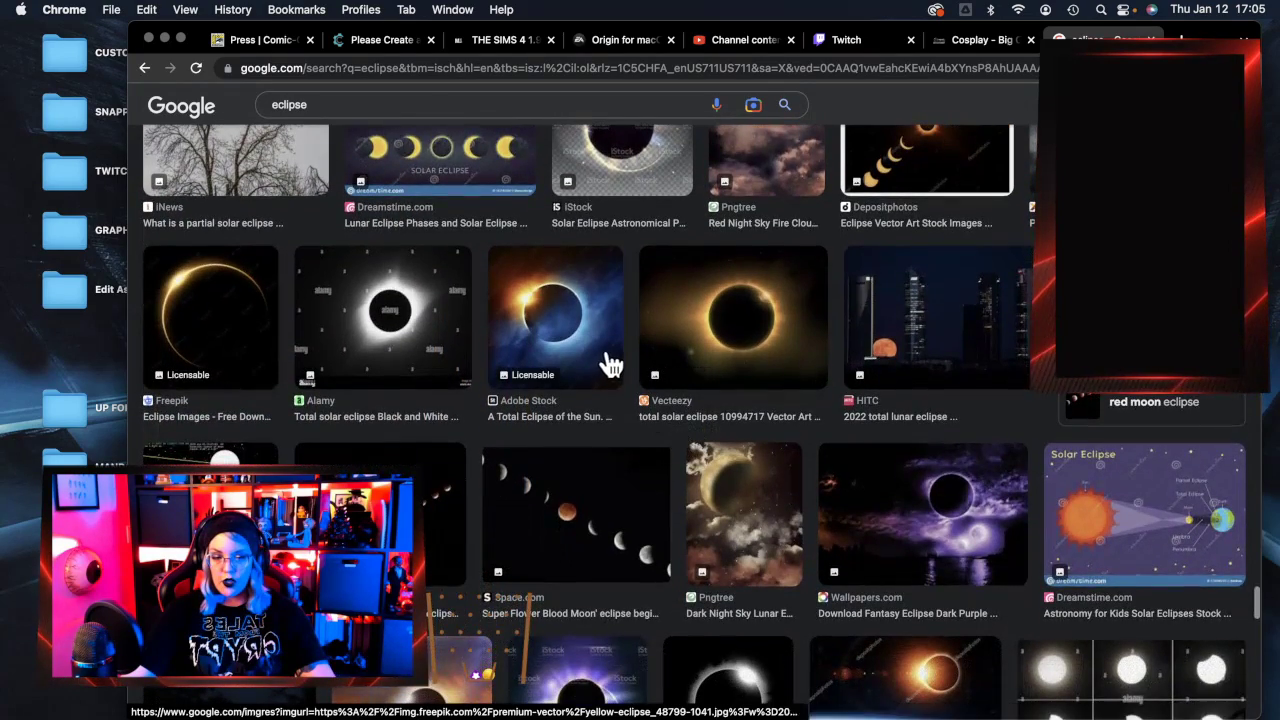
click(597, 357)
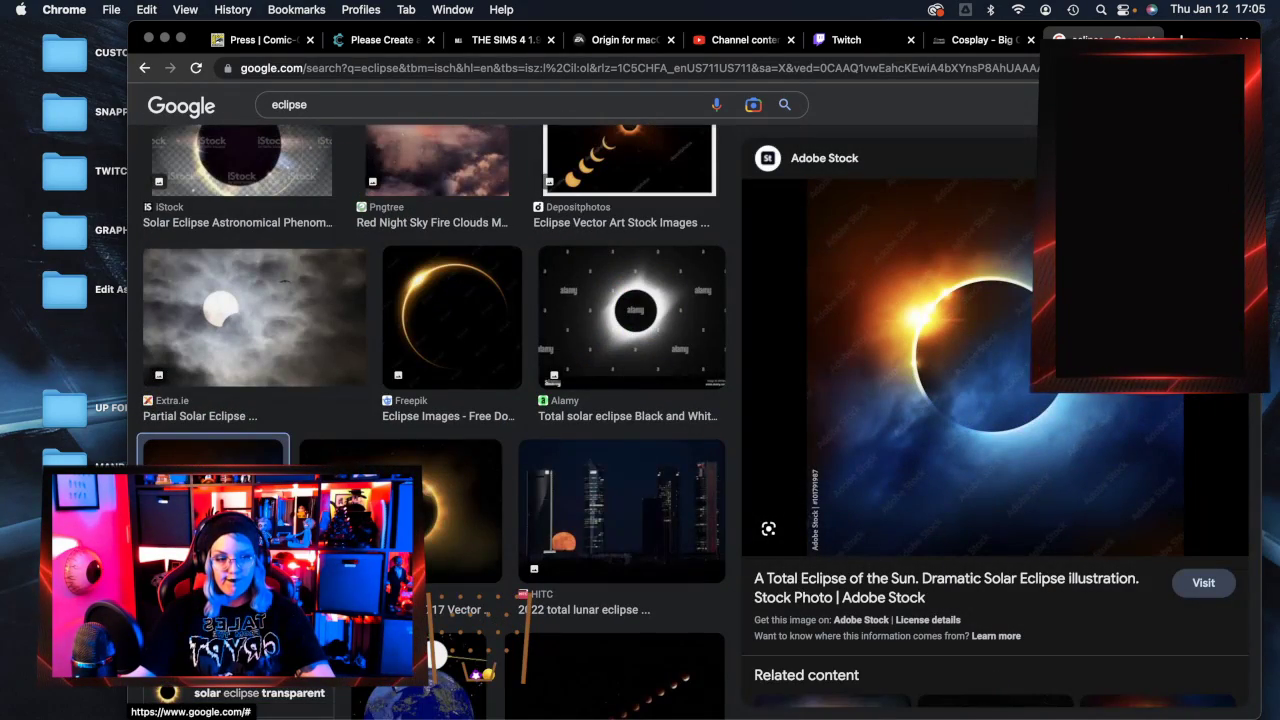
click(1225, 158)
Open the golden "Space background with total solar eclipse" image from Vecteezy and save it to the desktop.
scroll(718, 405, down, 3)
scroll(718, 410, down, 2)
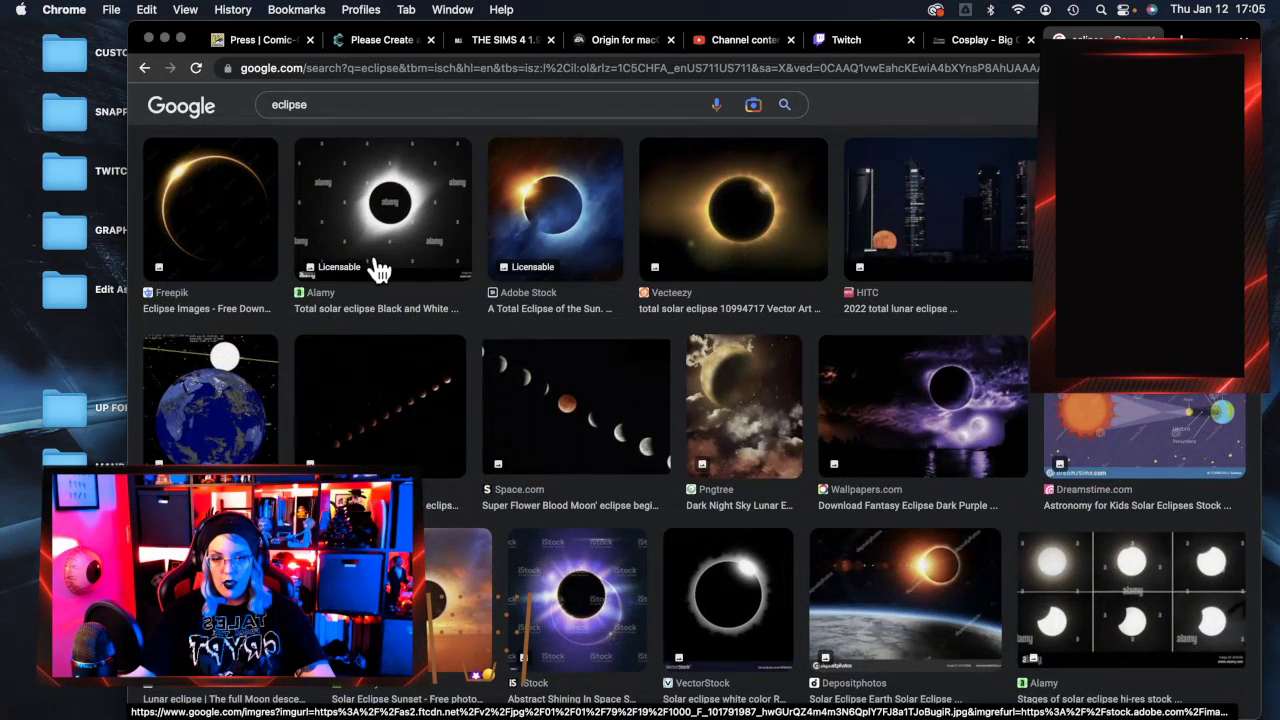
click(708, 208)
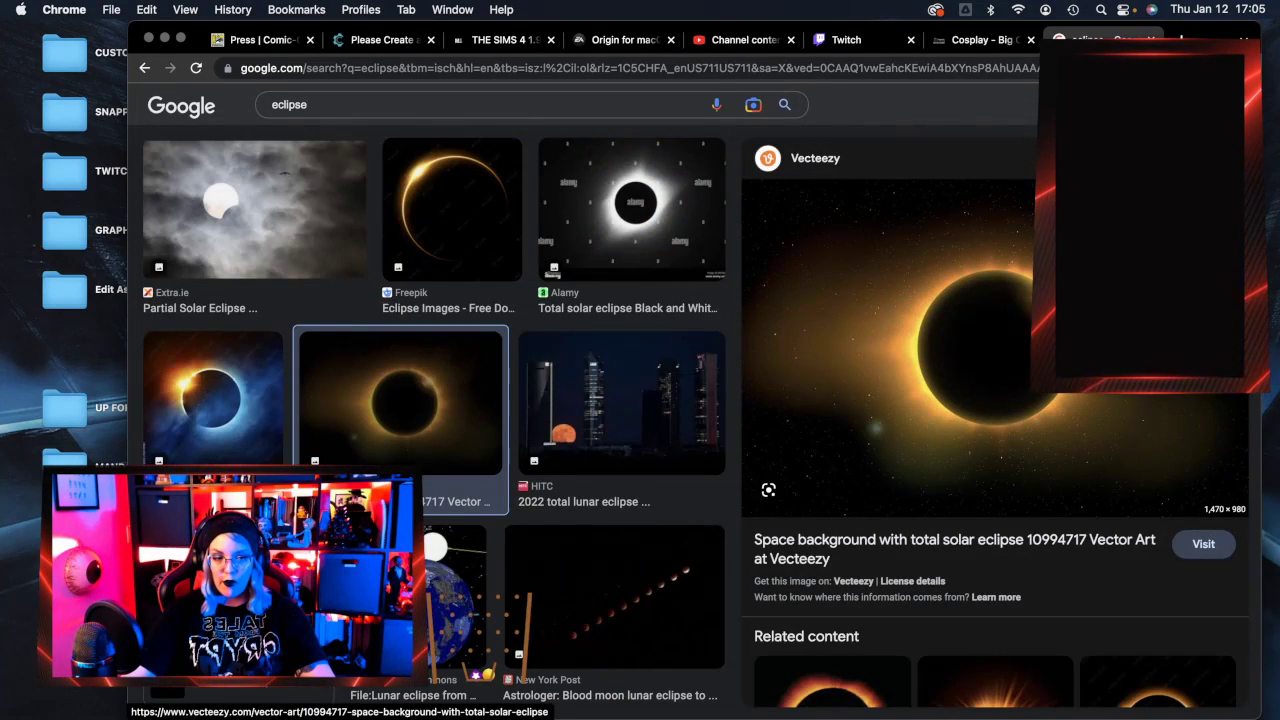
drag(1024, 364, 4, 552)
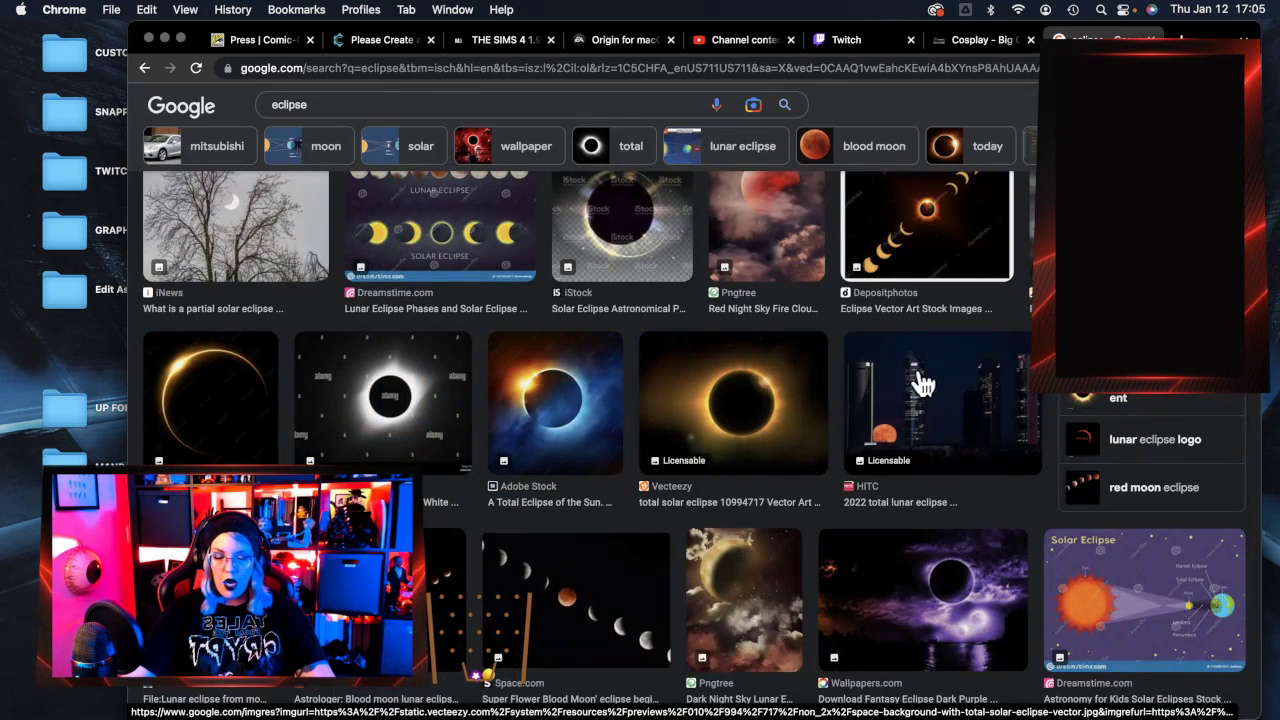
Find the "Eclipse 2017 Sun" photo from Pixabay among the results and save its enlarged image to the desktop.
scroll(912, 403, down, 4)
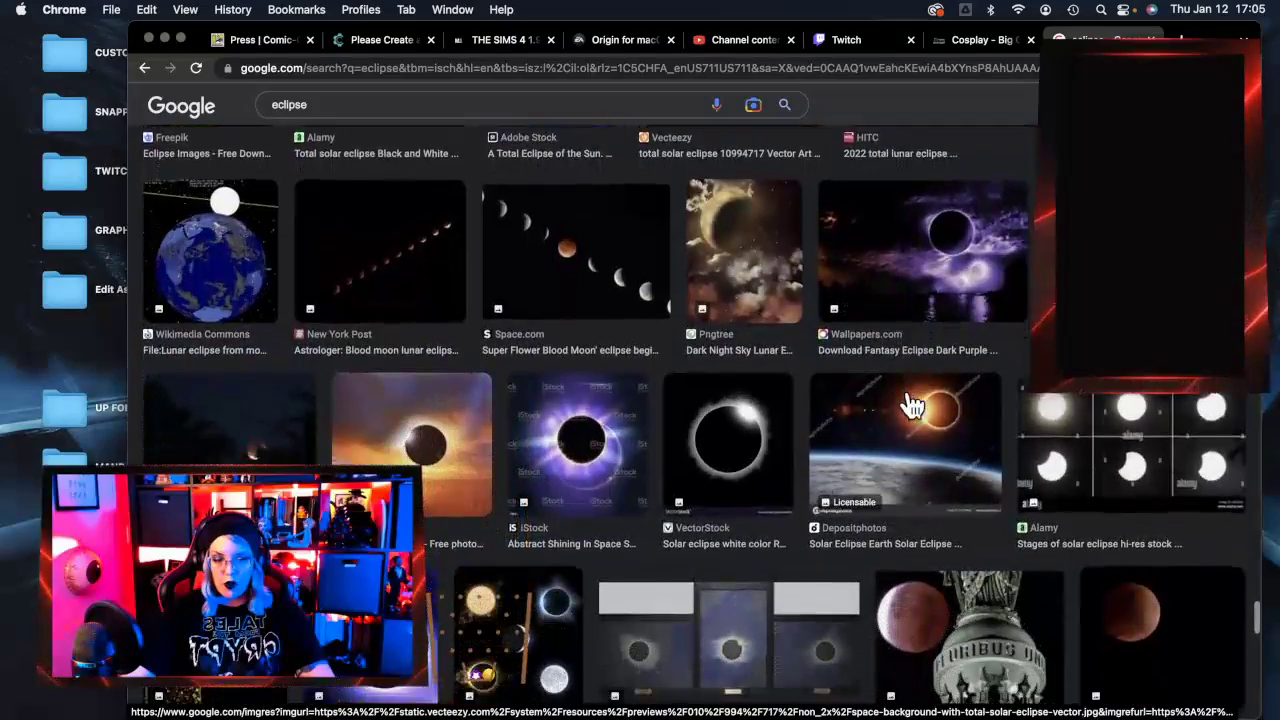
scroll(912, 403, down, 2)
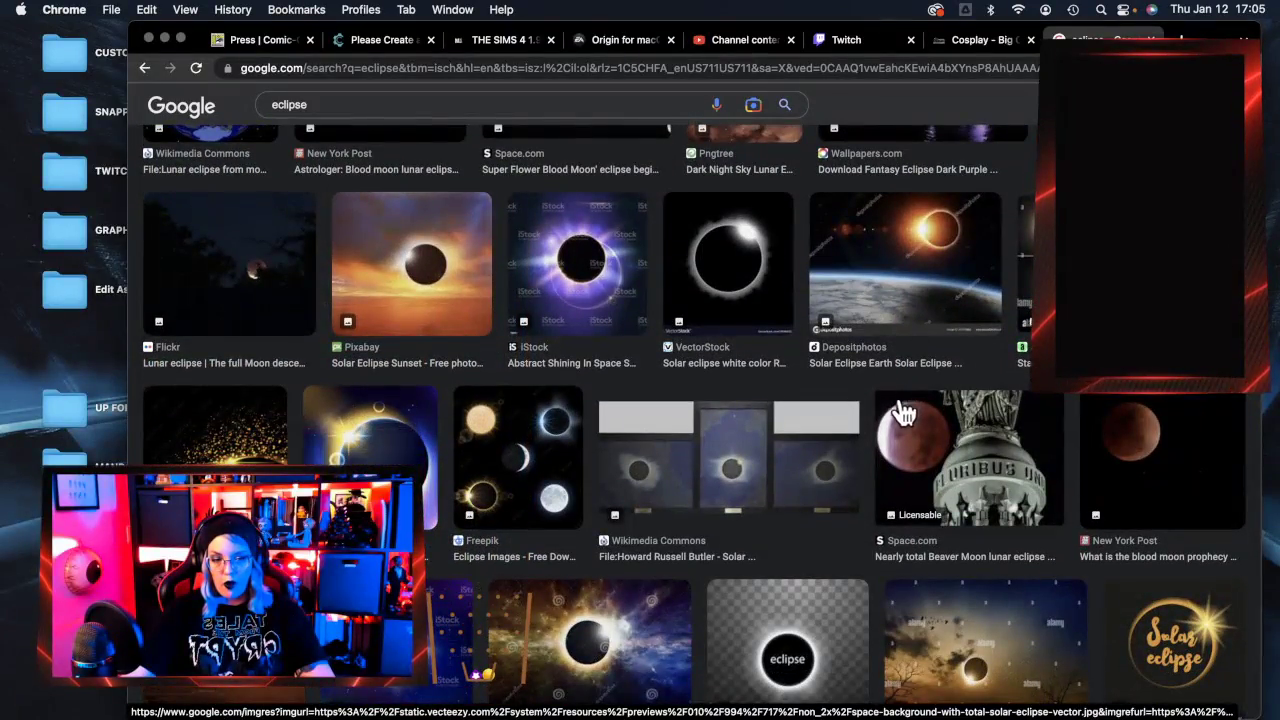
scroll(920, 450, down, 5)
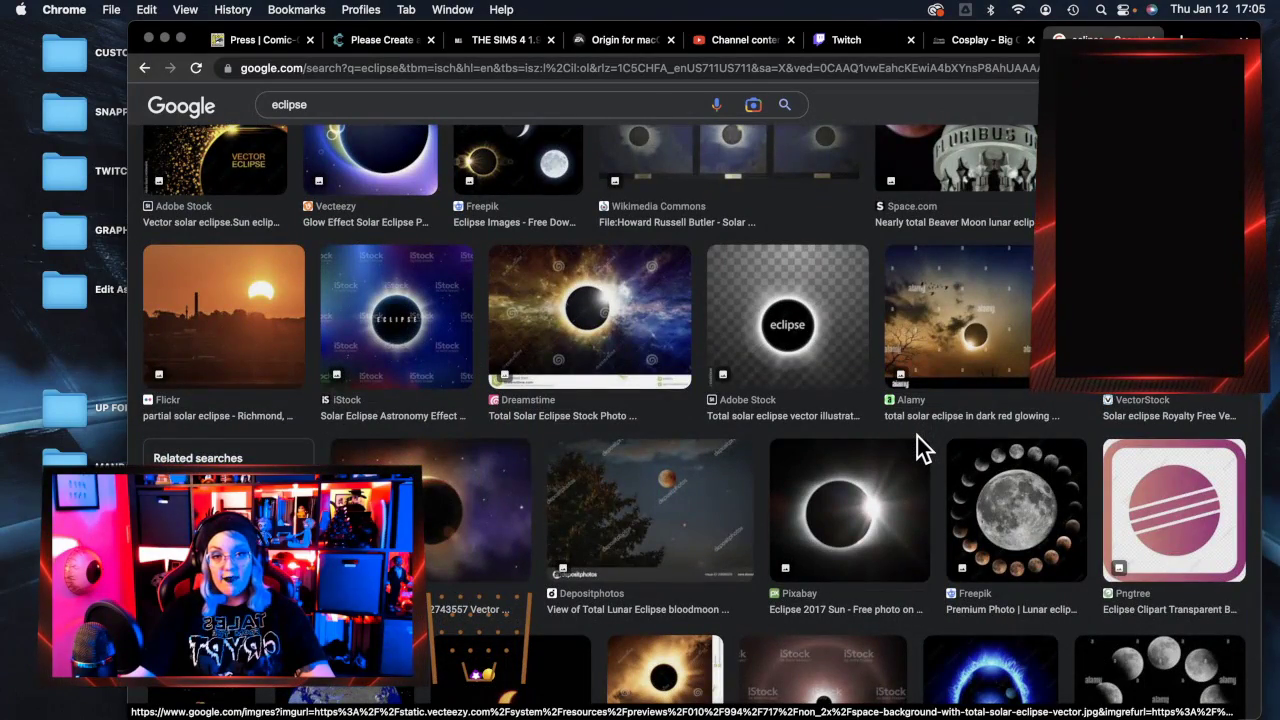
scroll(920, 450, down, 2)
scroll(917, 440, down, 1)
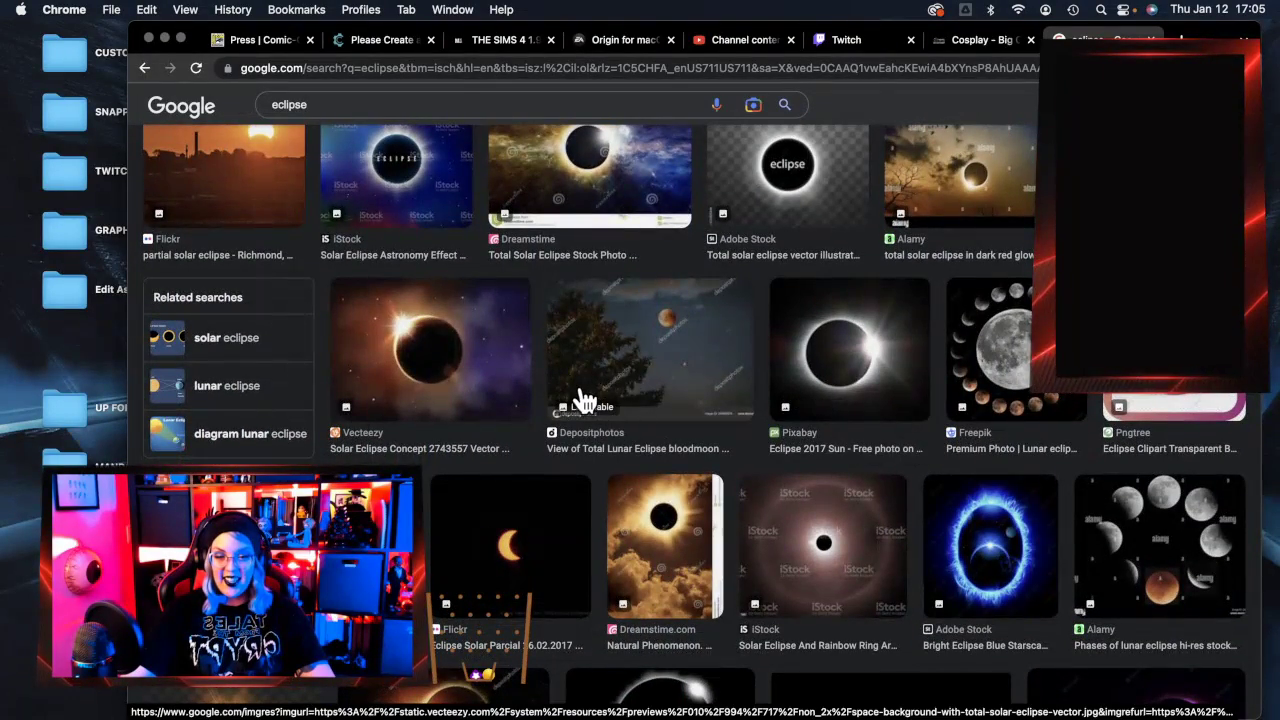
scroll(1037, 466, down, 2)
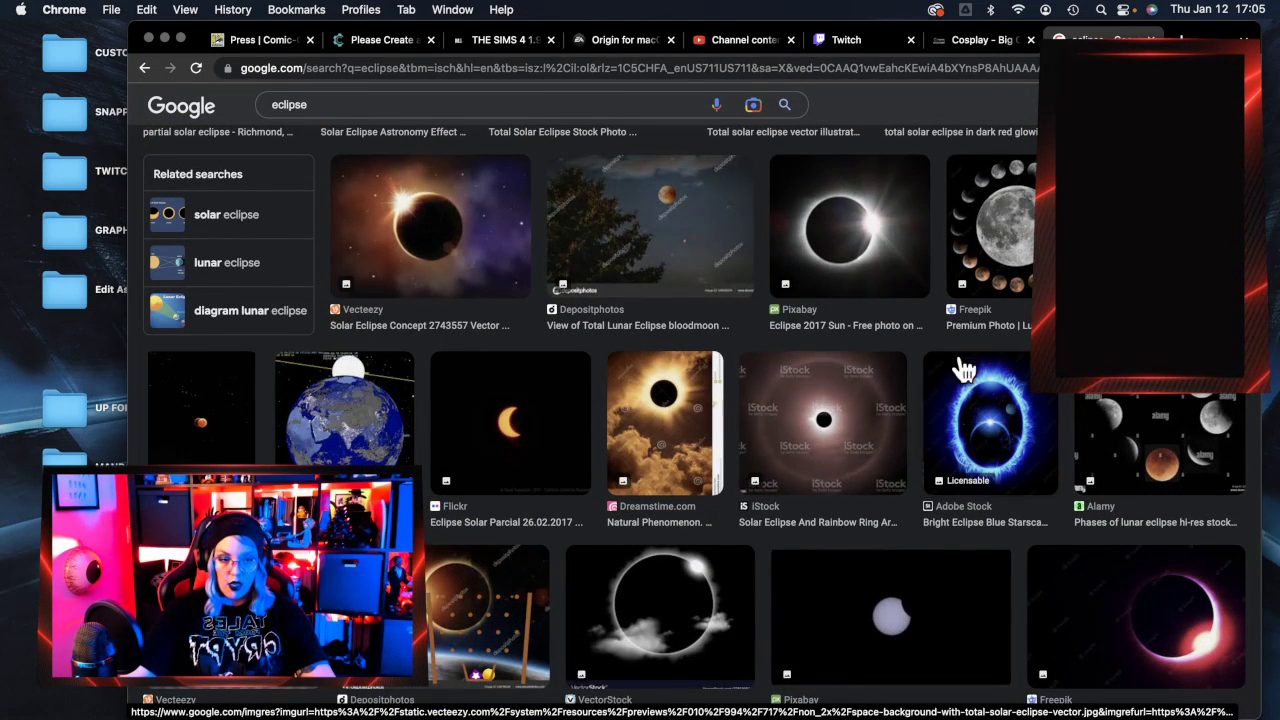
click(884, 260)
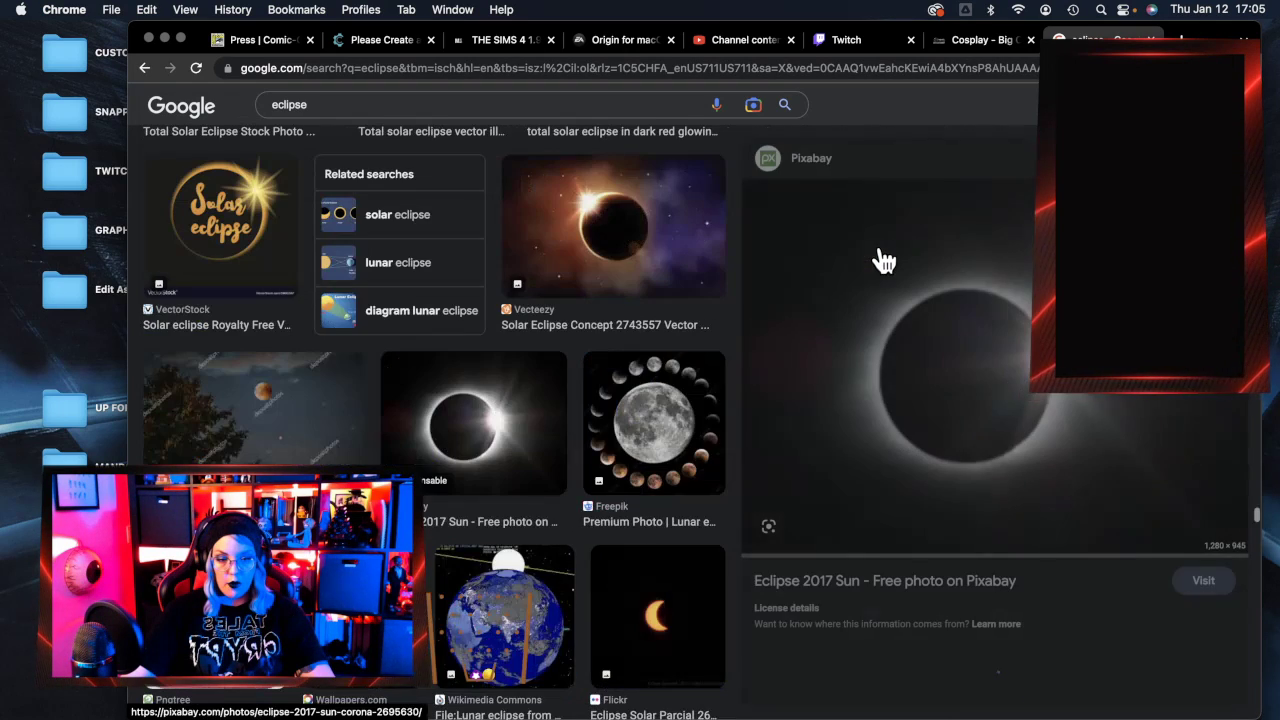
drag(1025, 385, 350, 468)
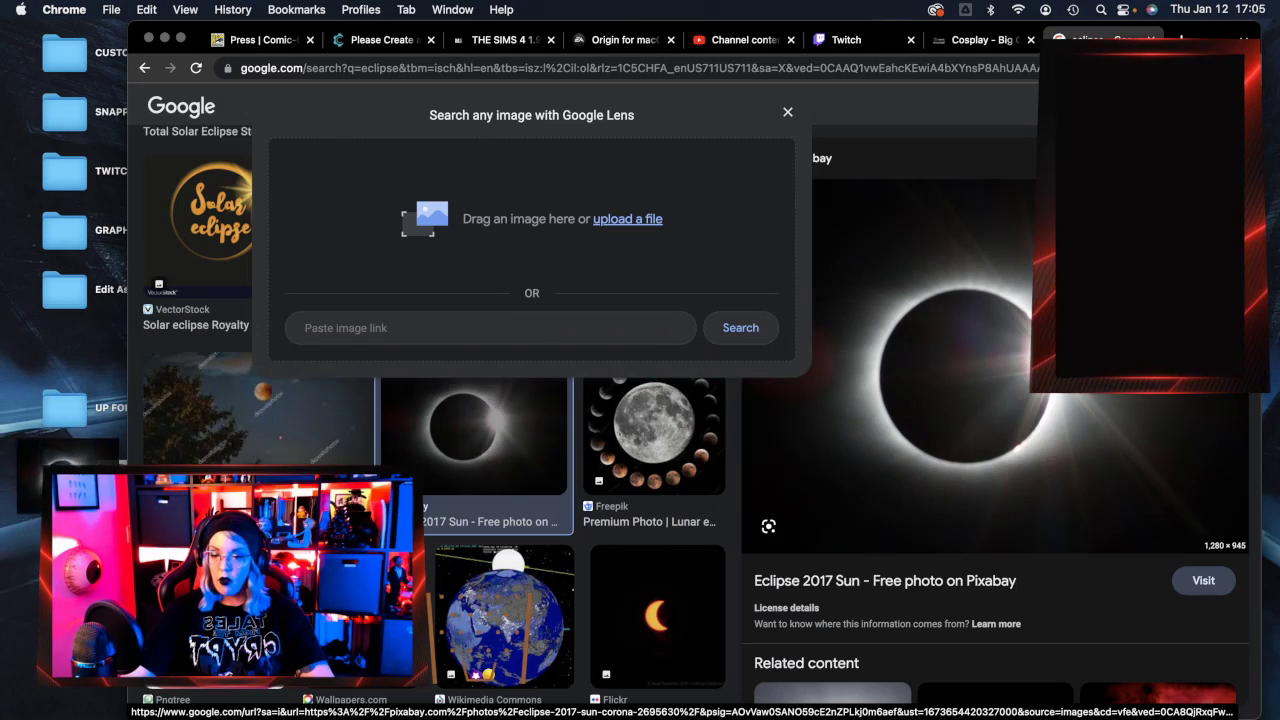
Close the enlarged Pixabay preview and look through the remaining eclipse image results to the end of the page.
click(1226, 158)
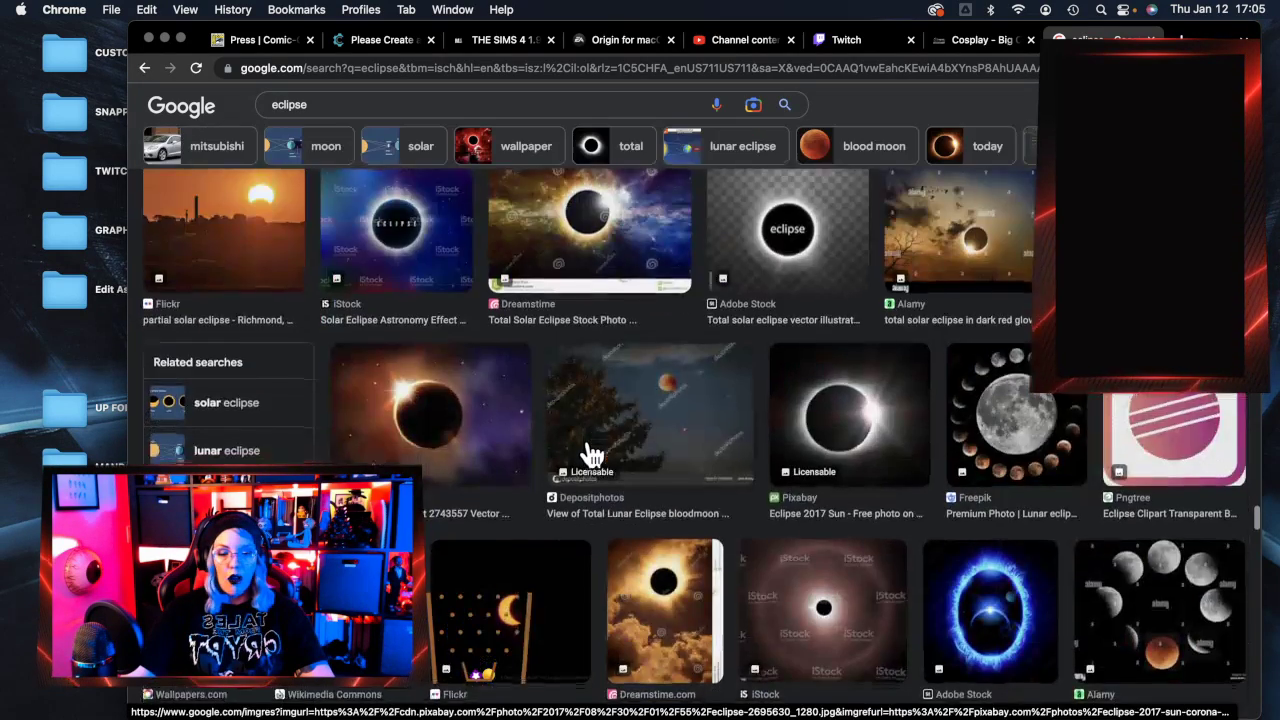
scroll(592, 455, down, 3)
scroll(840, 498, down, 3)
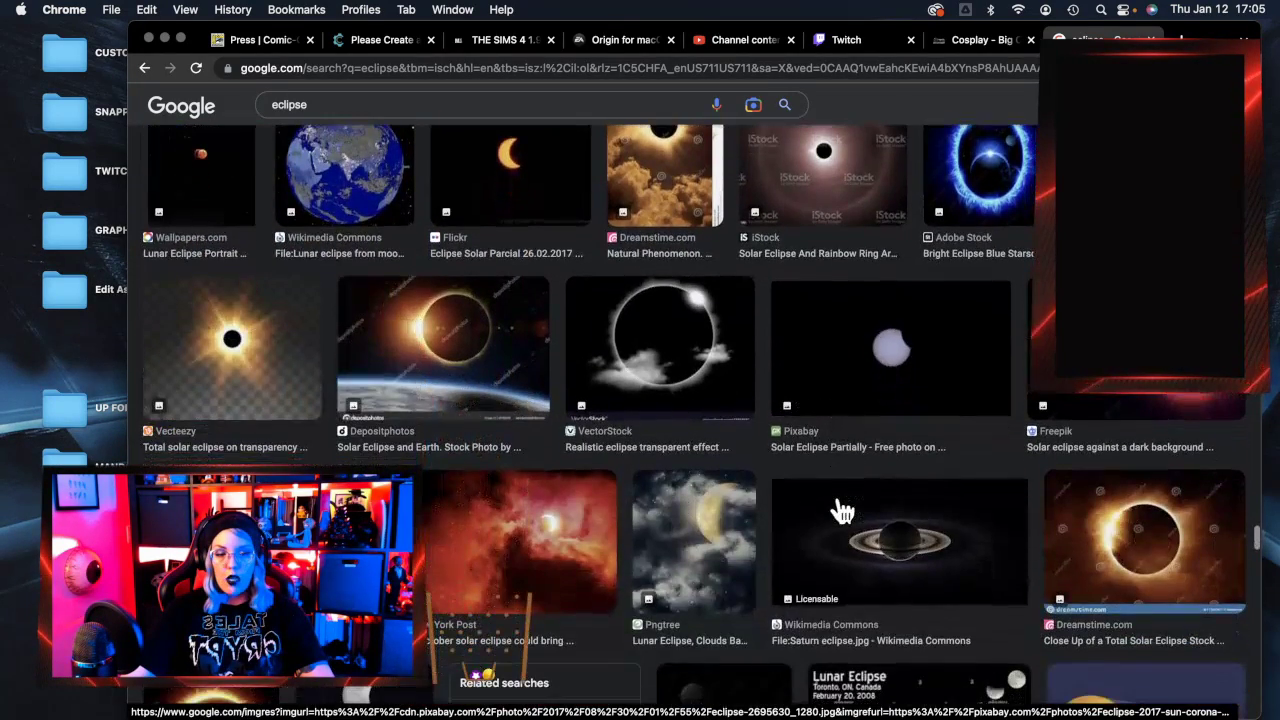
scroll(843, 511, down, 6)
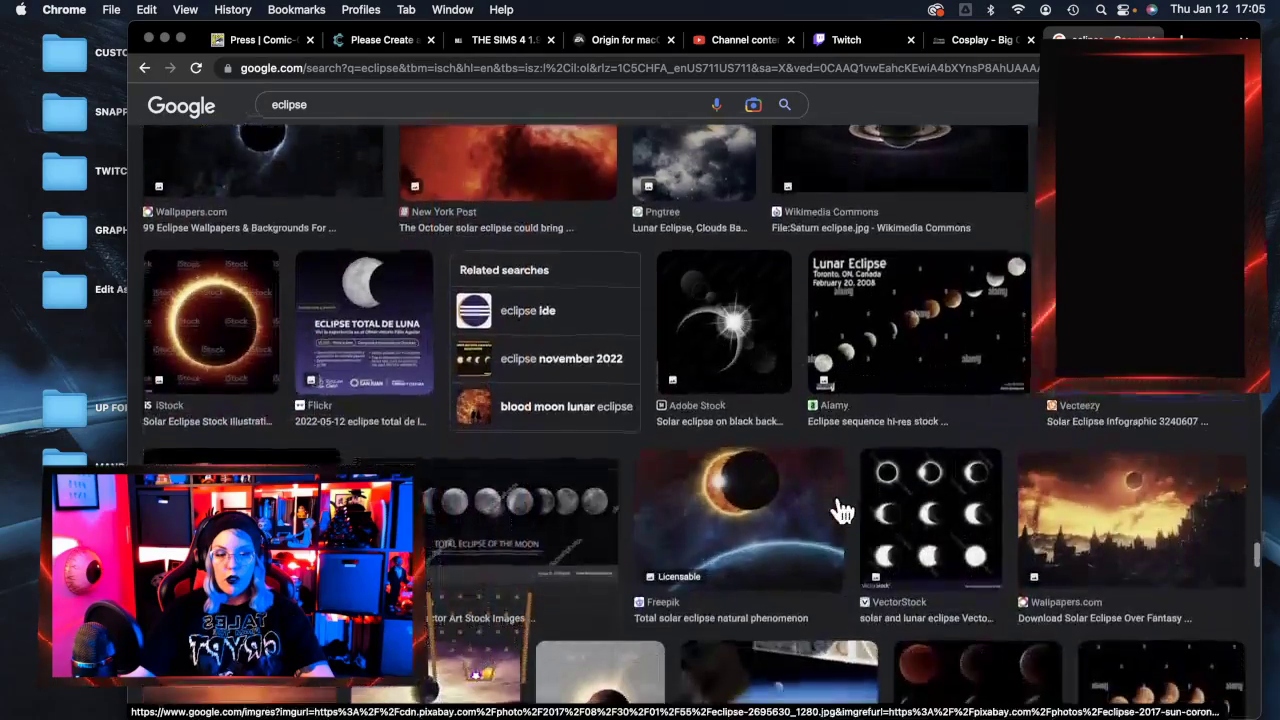
scroll(843, 511, down, 5)
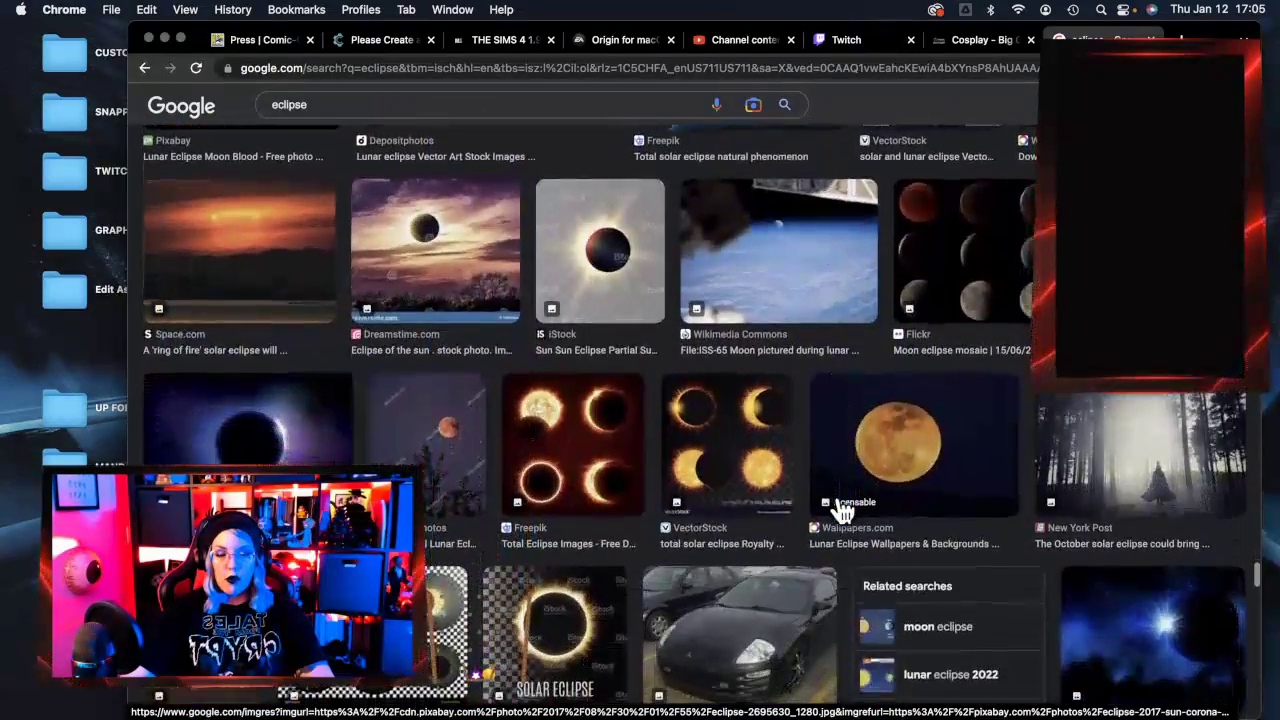
scroll(839, 498, down, 10)
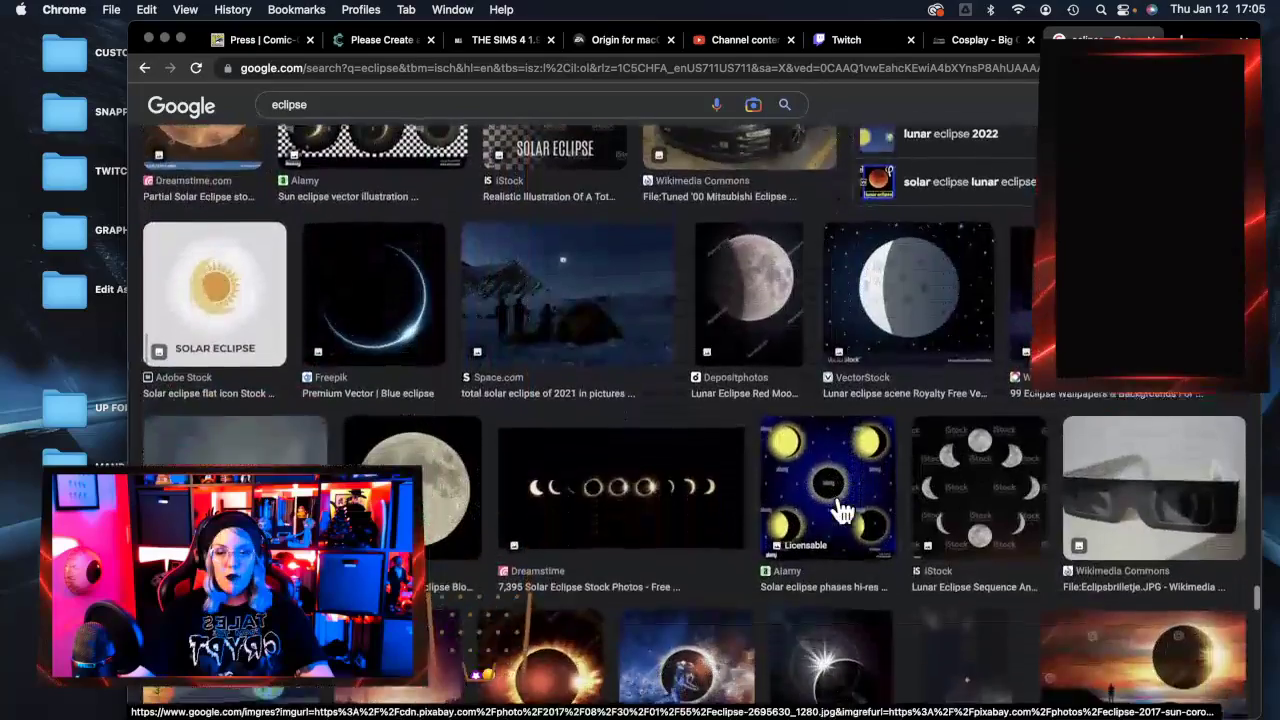
scroll(843, 511, down, 5)
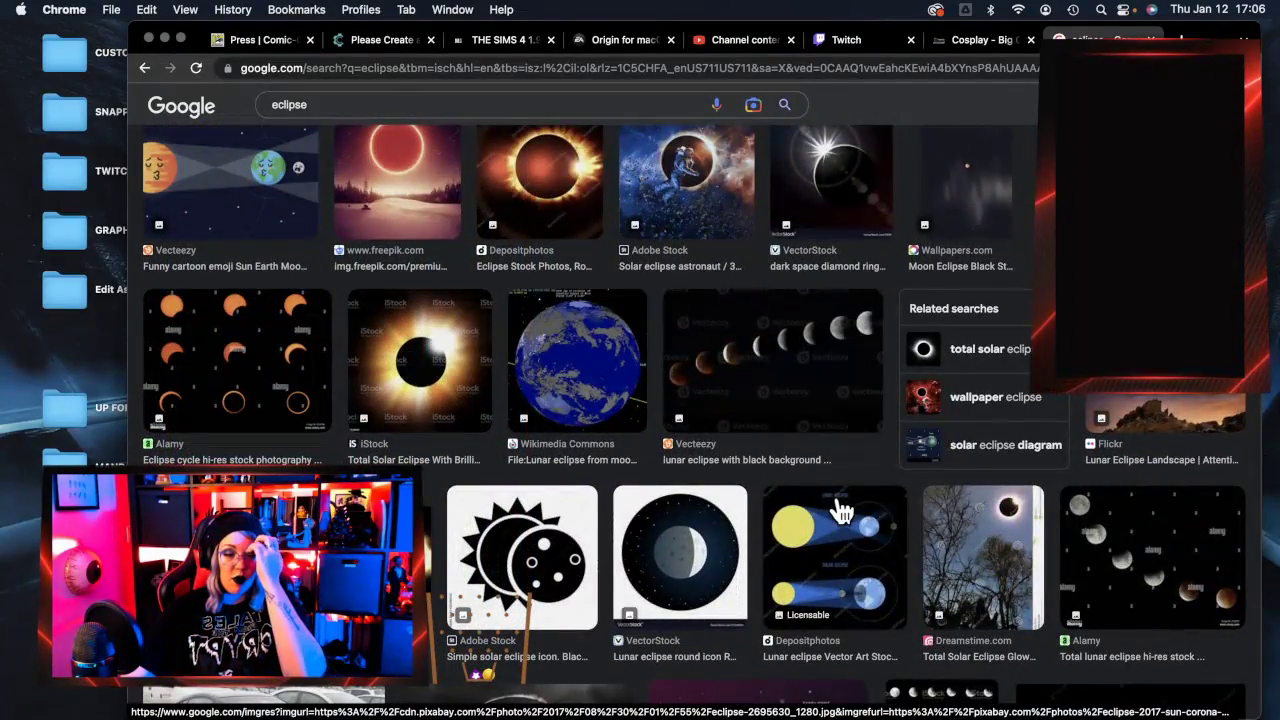
scroll(840, 511, down, 9)
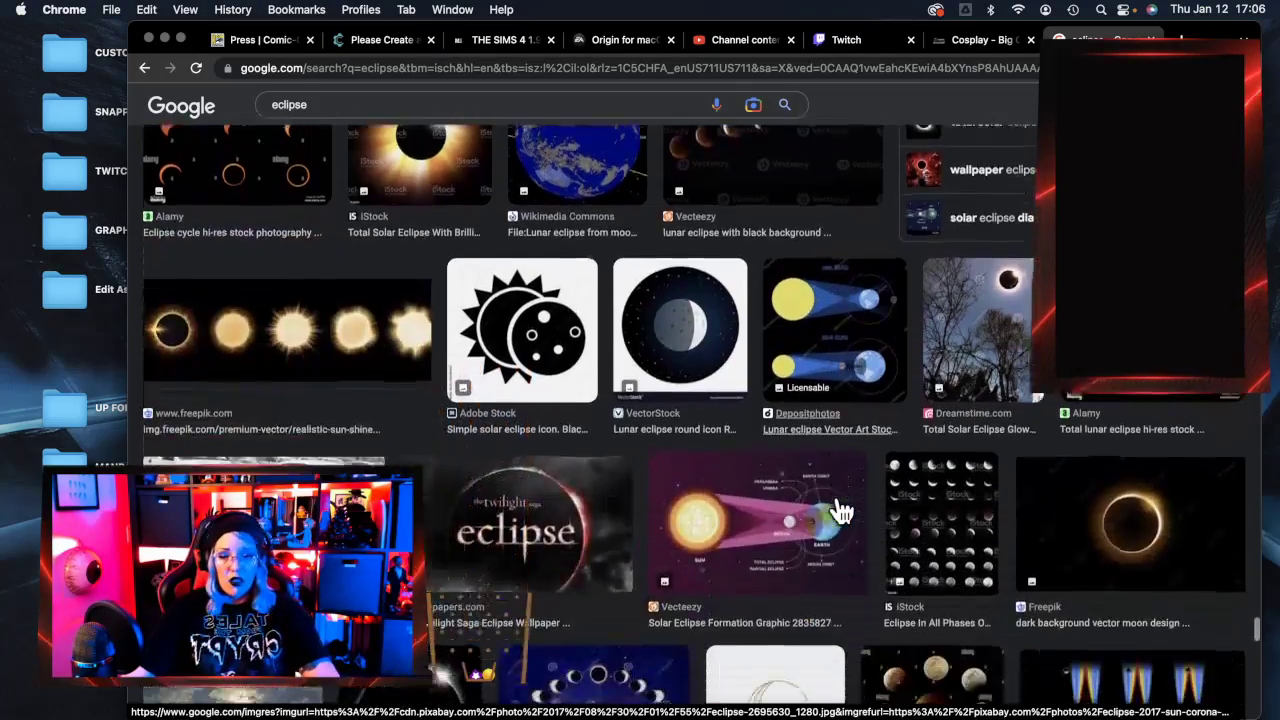
scroll(843, 511, down, 6)
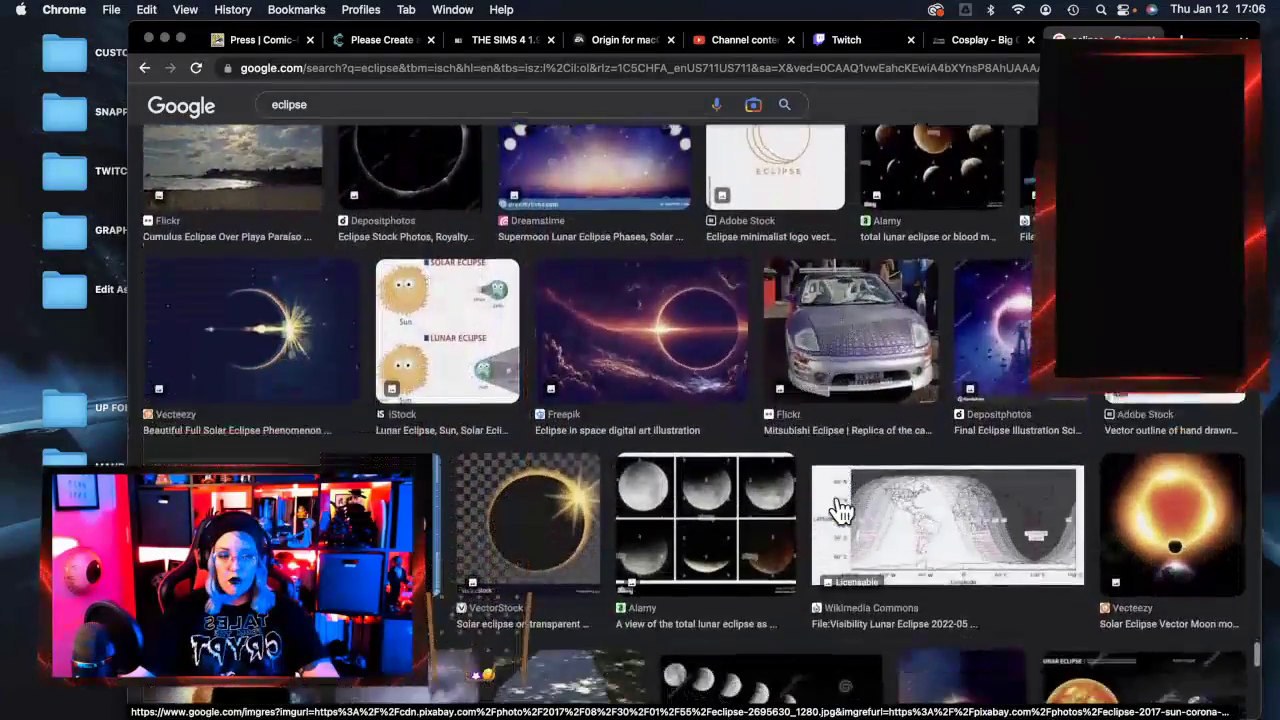
scroll(846, 509, down, 3)
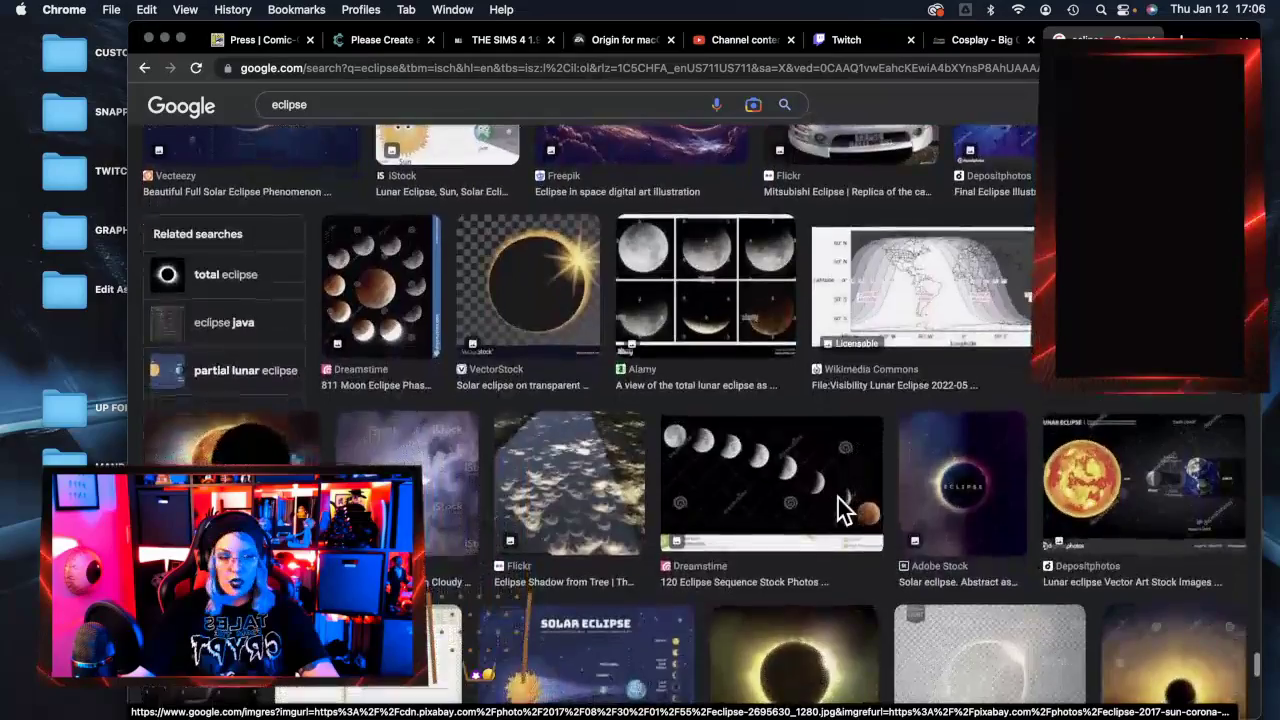
scroll(846, 509, up, 3)
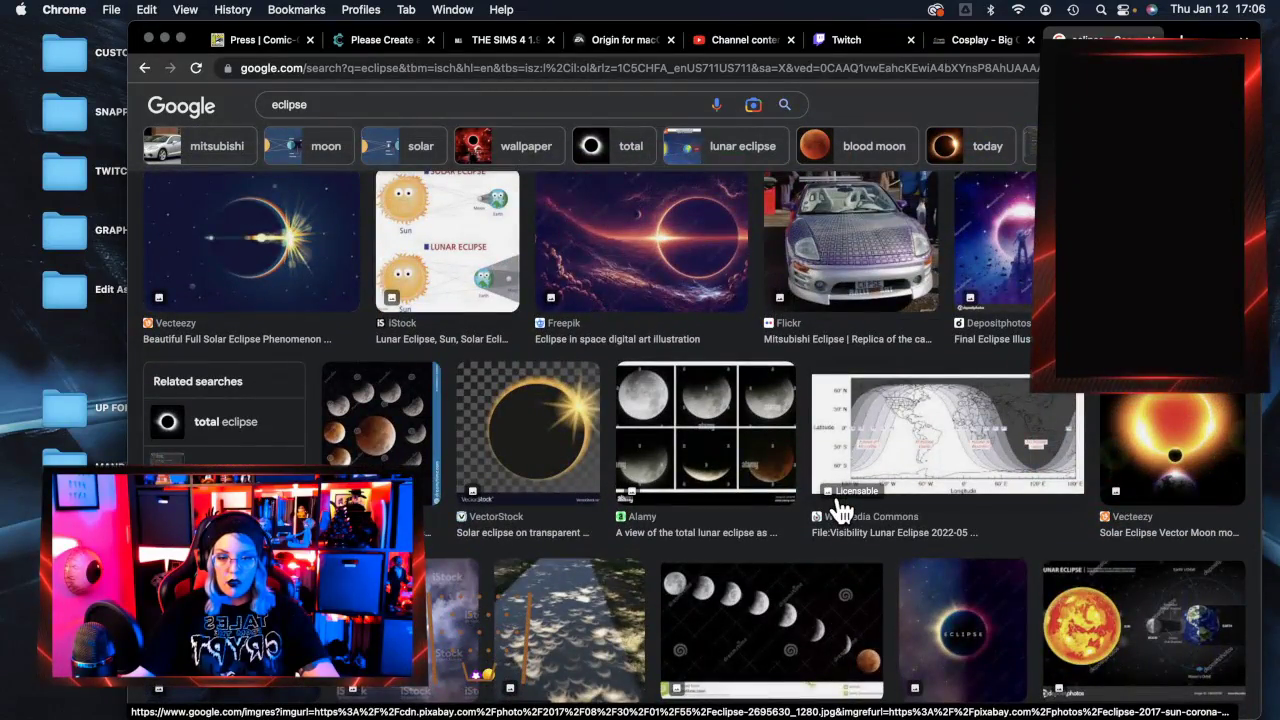
scroll(840, 511, down, 10)
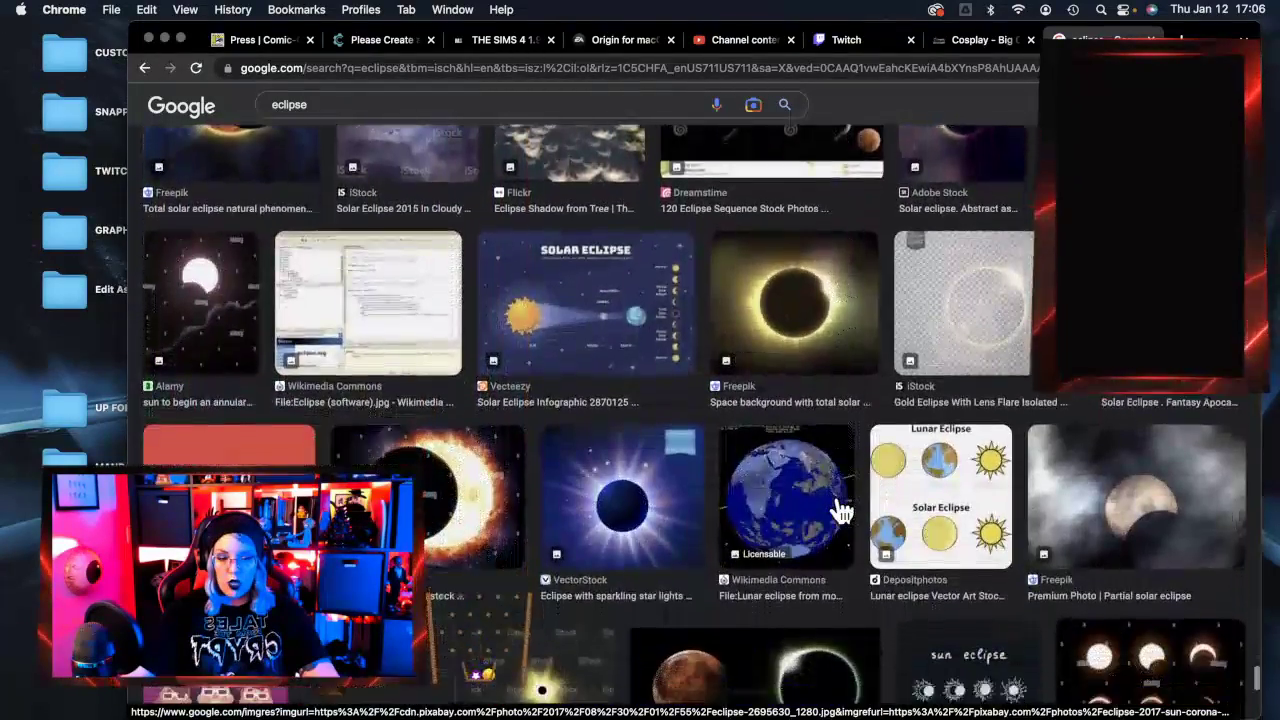
scroll(843, 511, down, 15)
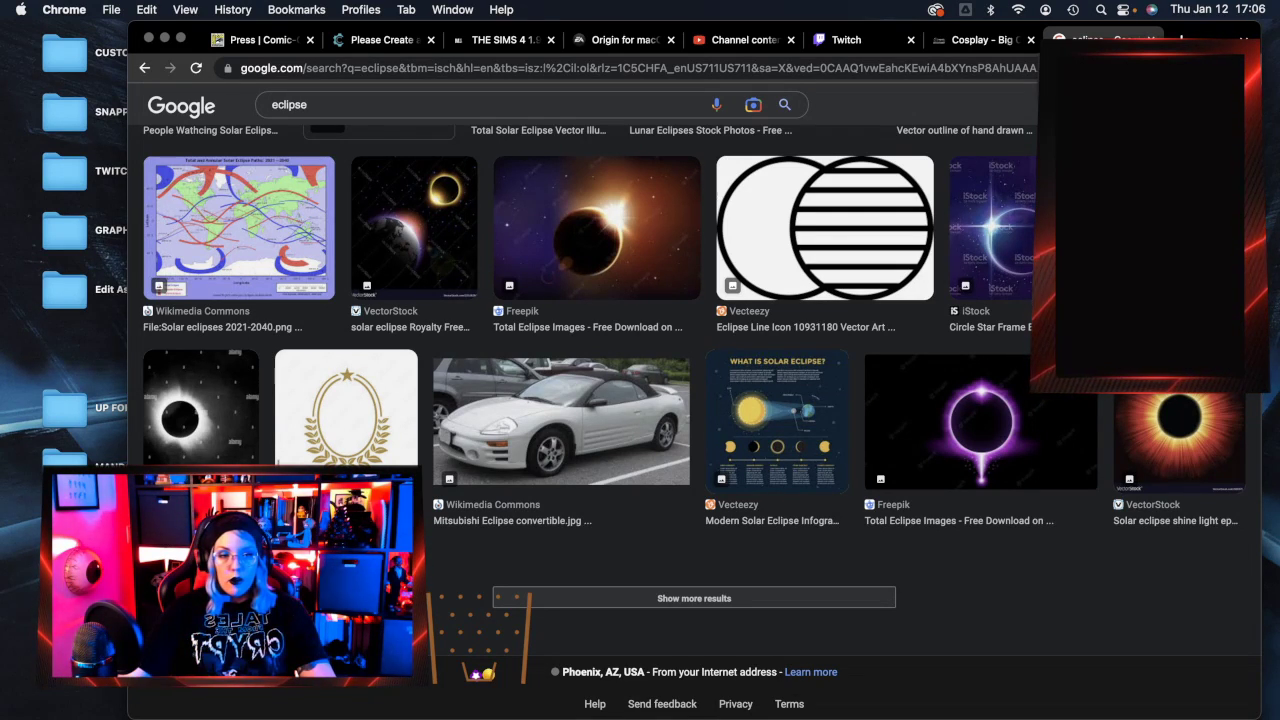
Close the eclipse image search, minimize the browser, and move the Finder window to a clear part of the desktop.
key(super+w)
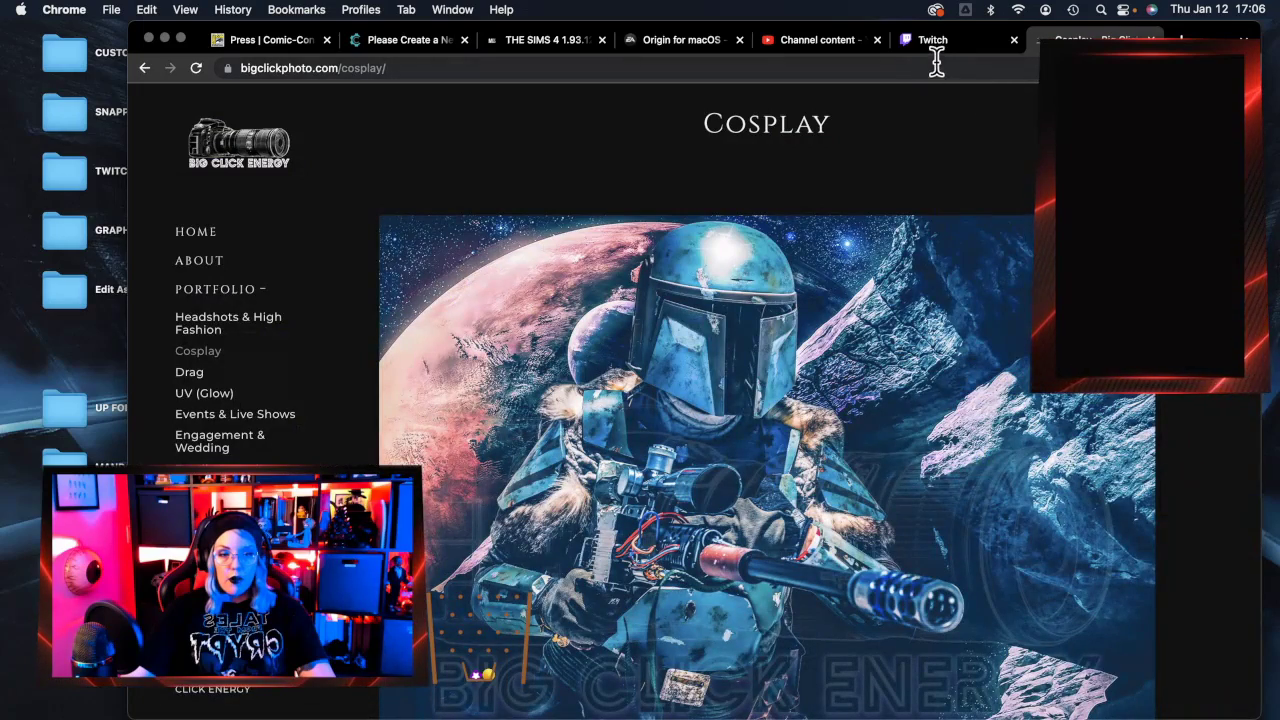
click(165, 38)
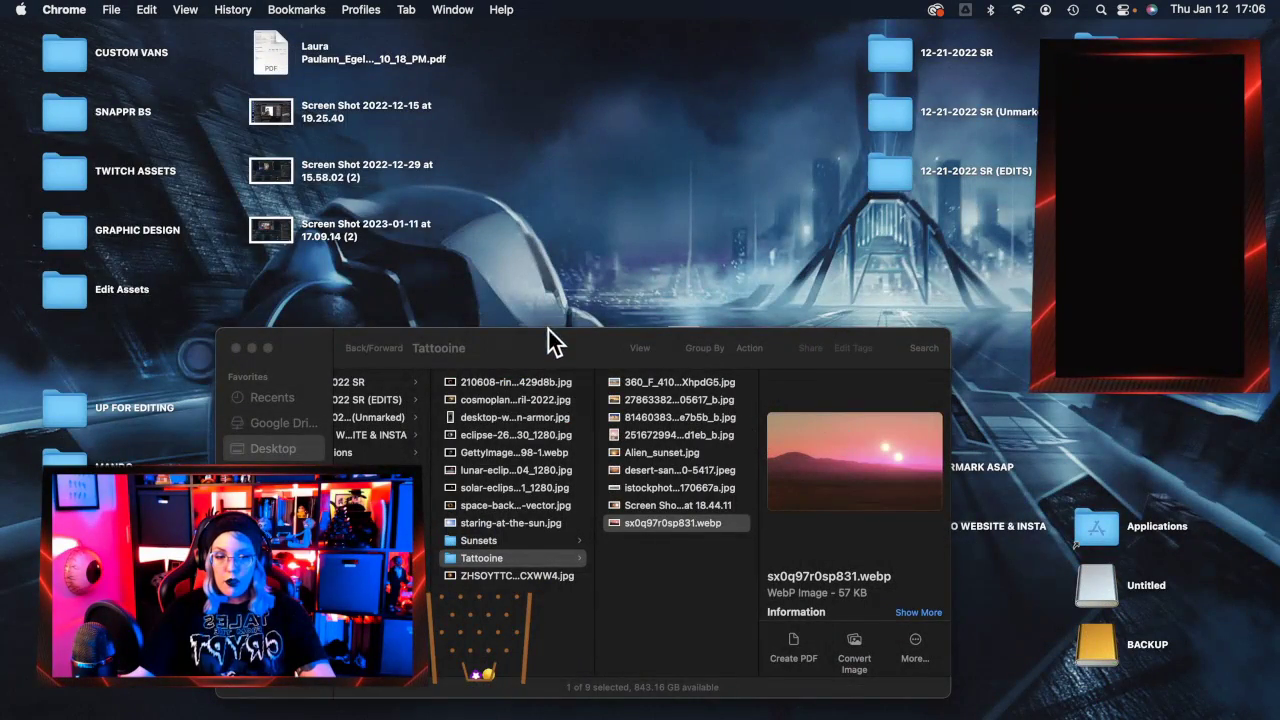
drag(548, 345, 482, 146)
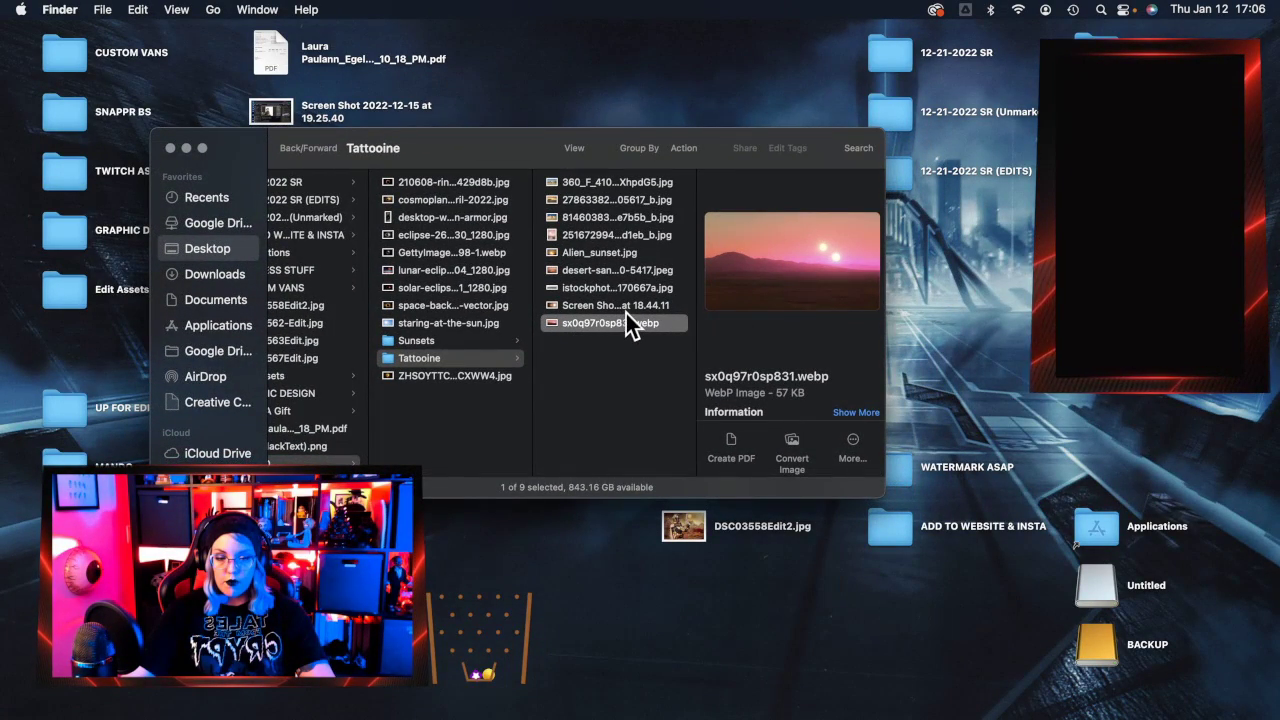
Create a folder named ECLIPSES inside the MANDO folder.
right_click(470, 415)
click(496, 424)
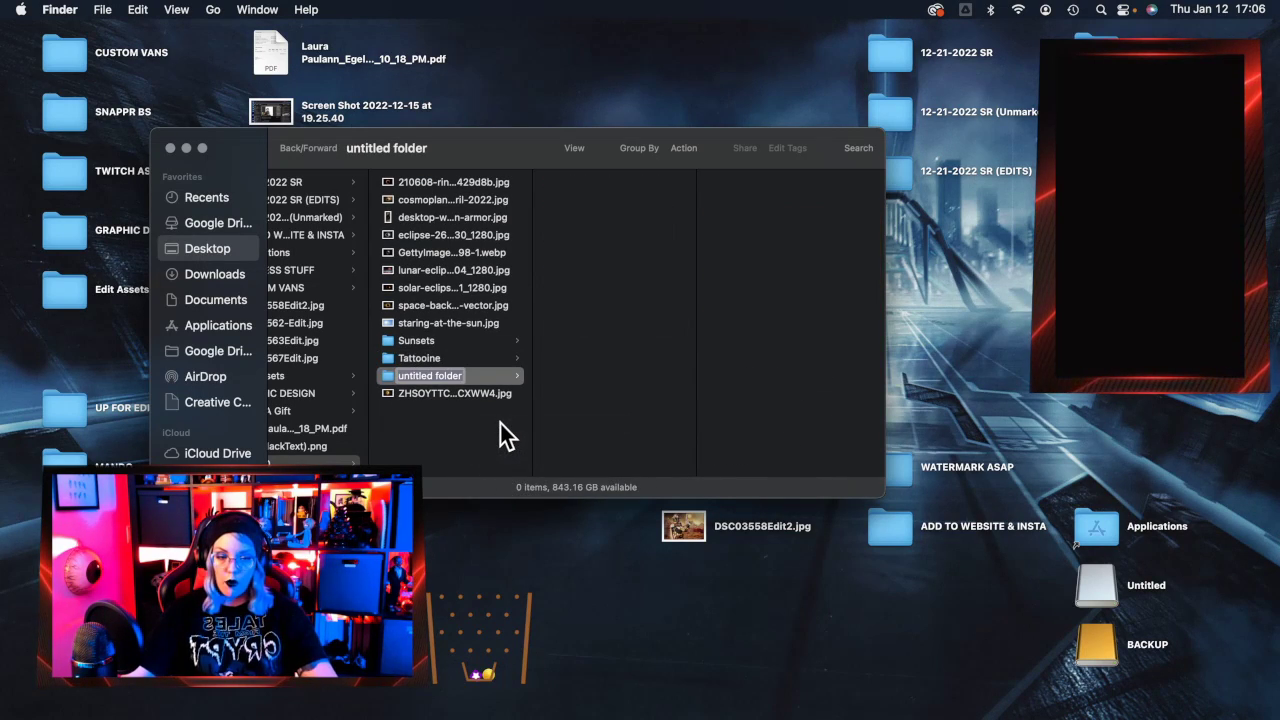
text(ECLIPSES)
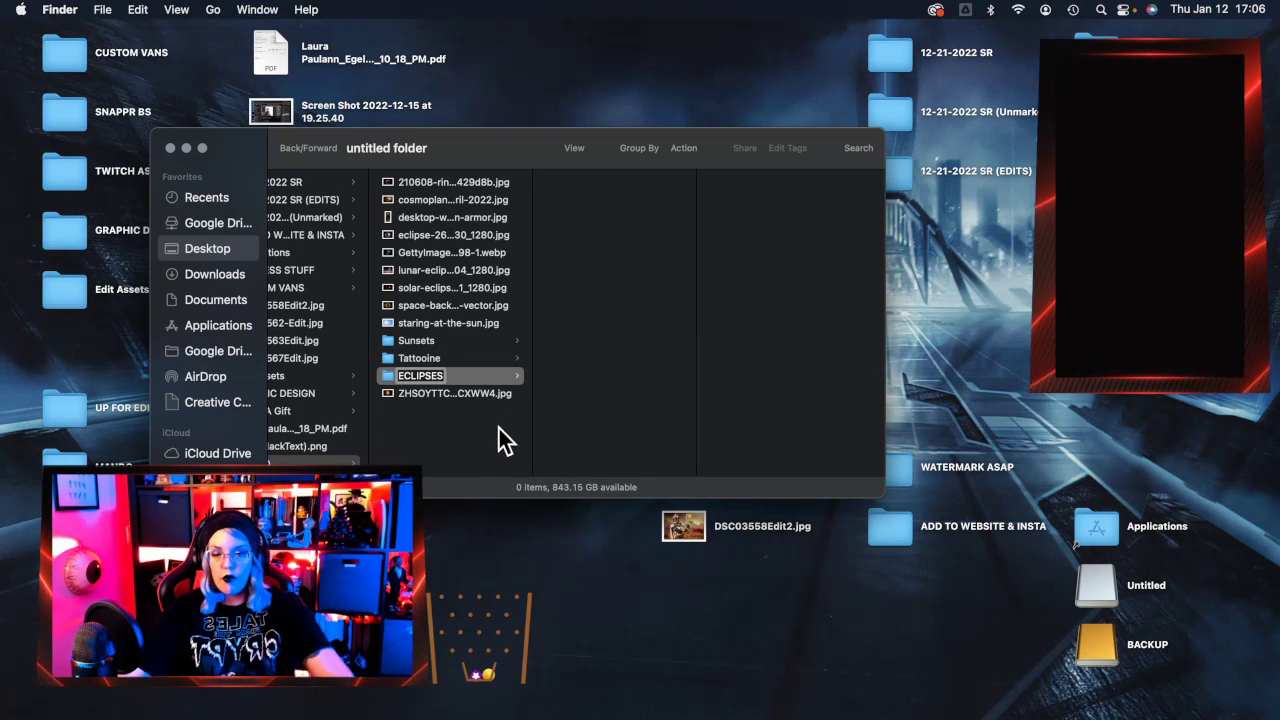
key(Return)
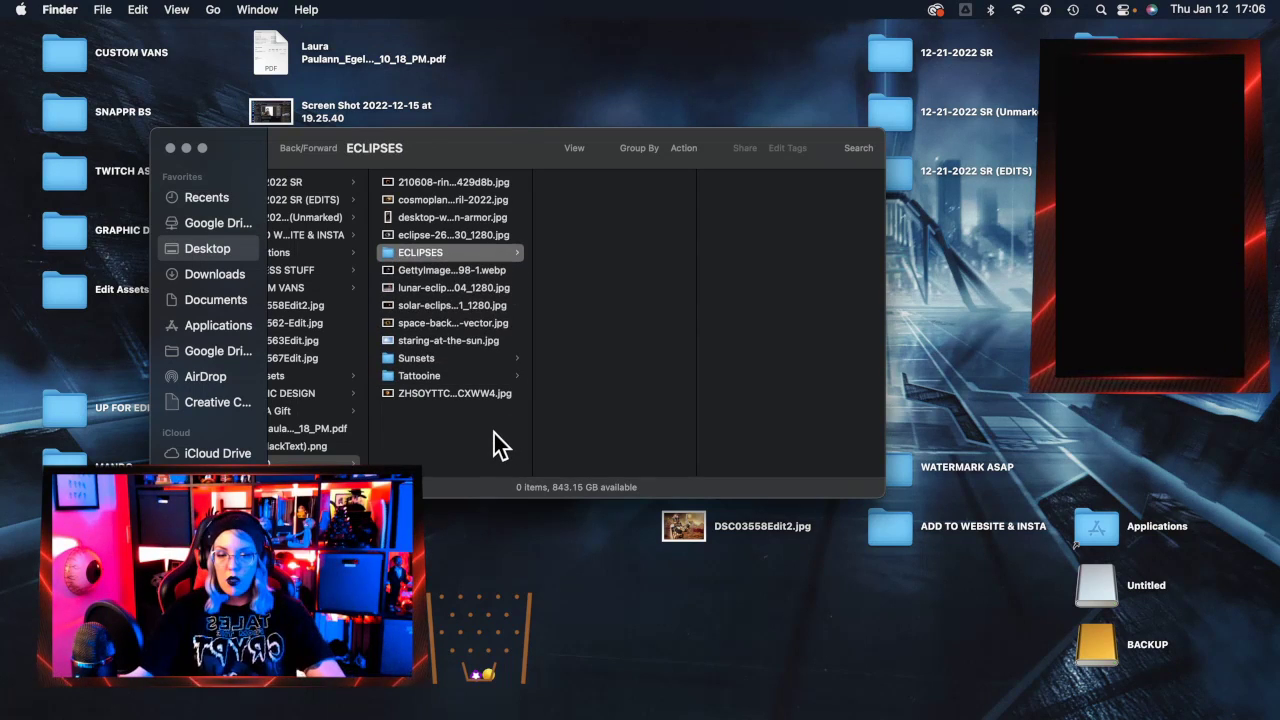
Move the space-background, solar, lunar, GettyImages, eclipse-26, cosmoplanet and 210608-ring images into the ECLIPSES folder, leaving out the desktop armor wallpaper.
click(493, 324)
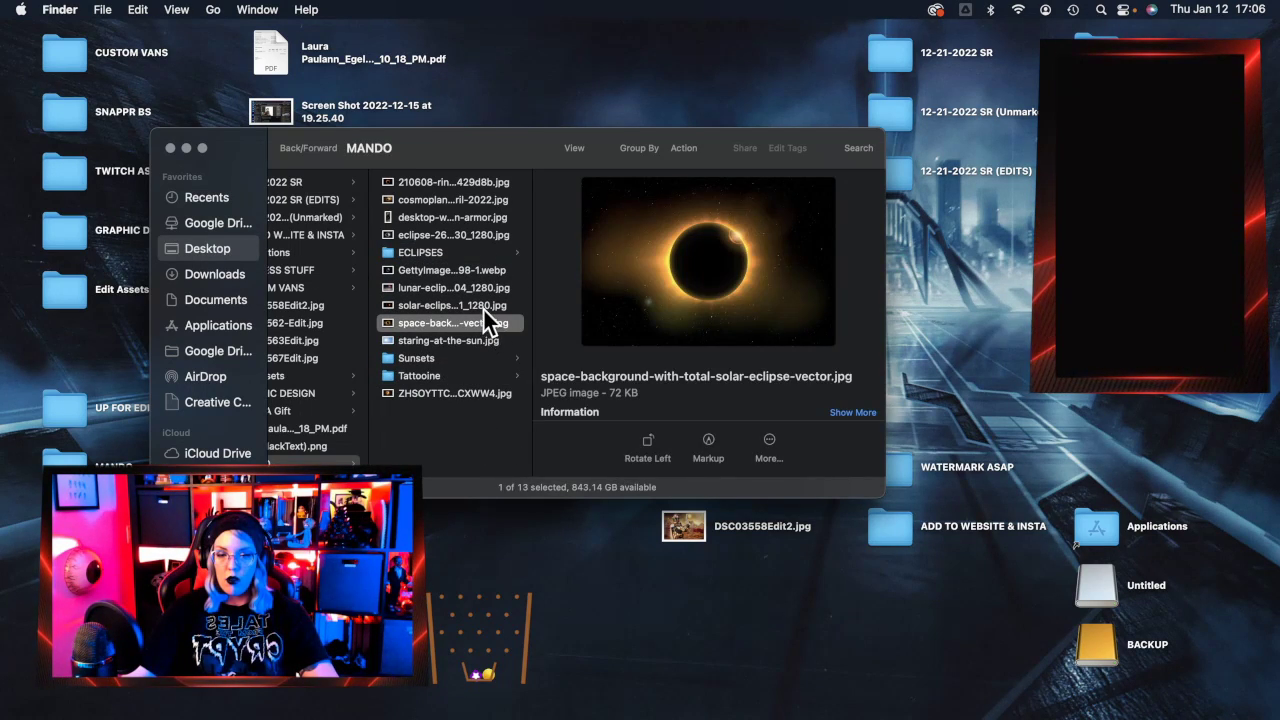
shift+click(483, 305)
shift+click(481, 287)
shift+click(484, 269)
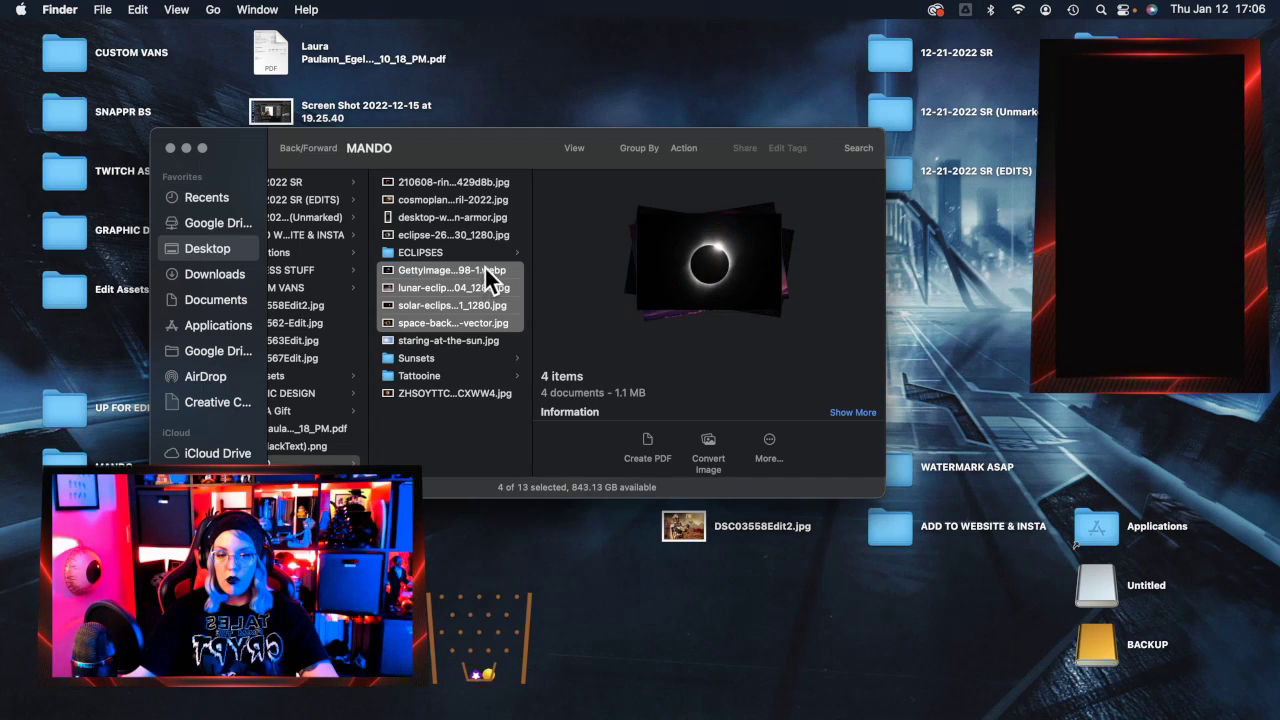
super+click(484, 237)
super+click(483, 215)
super+click(483, 201)
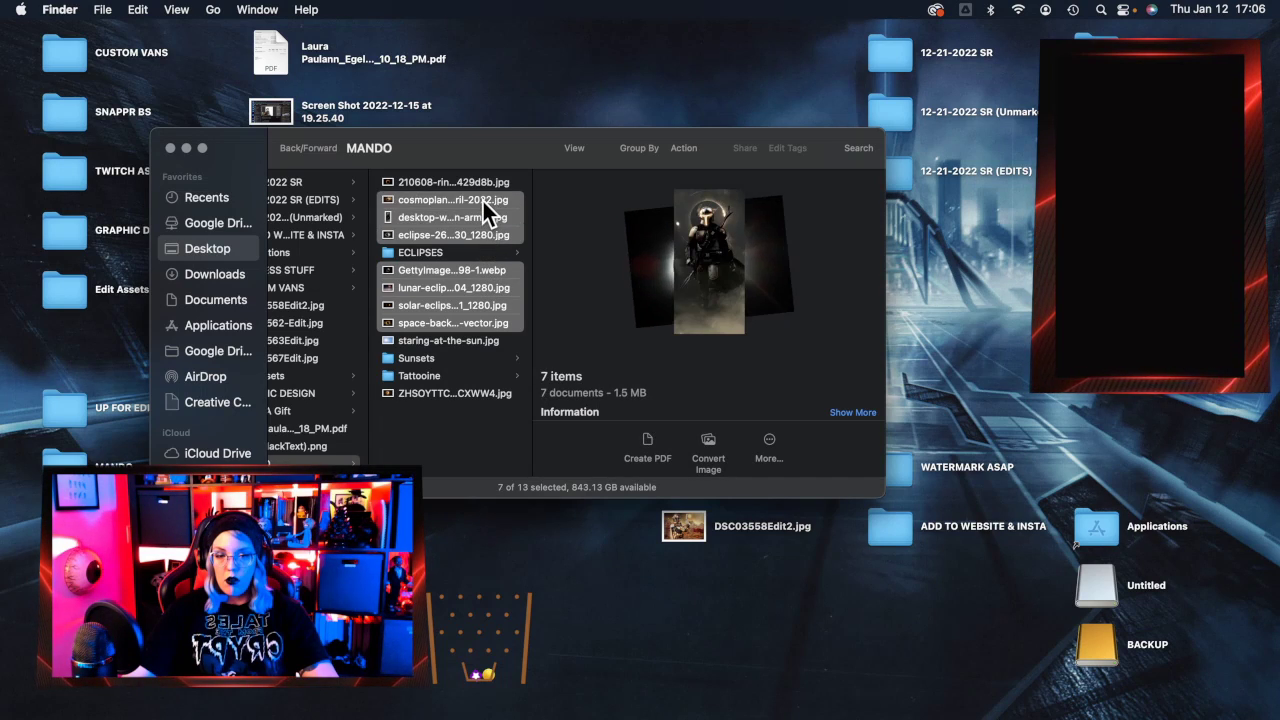
super+click(483, 216)
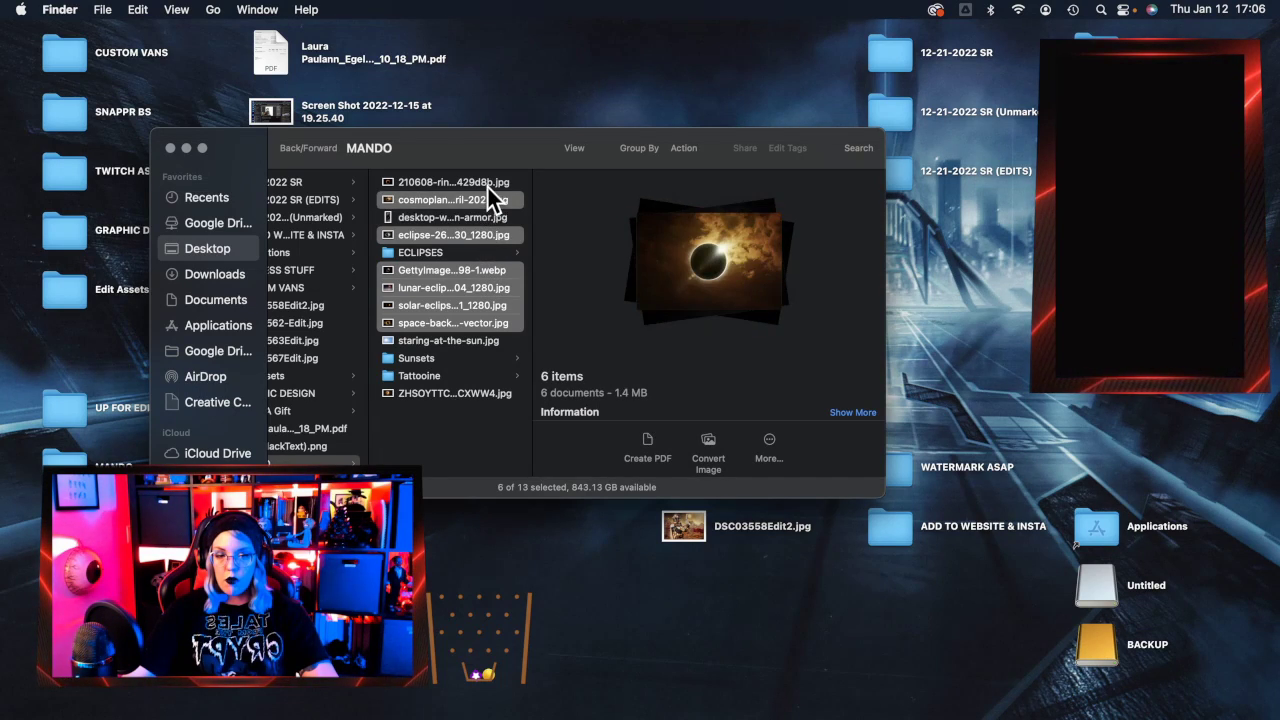
super+click(487, 185)
drag(502, 322, 437, 250)
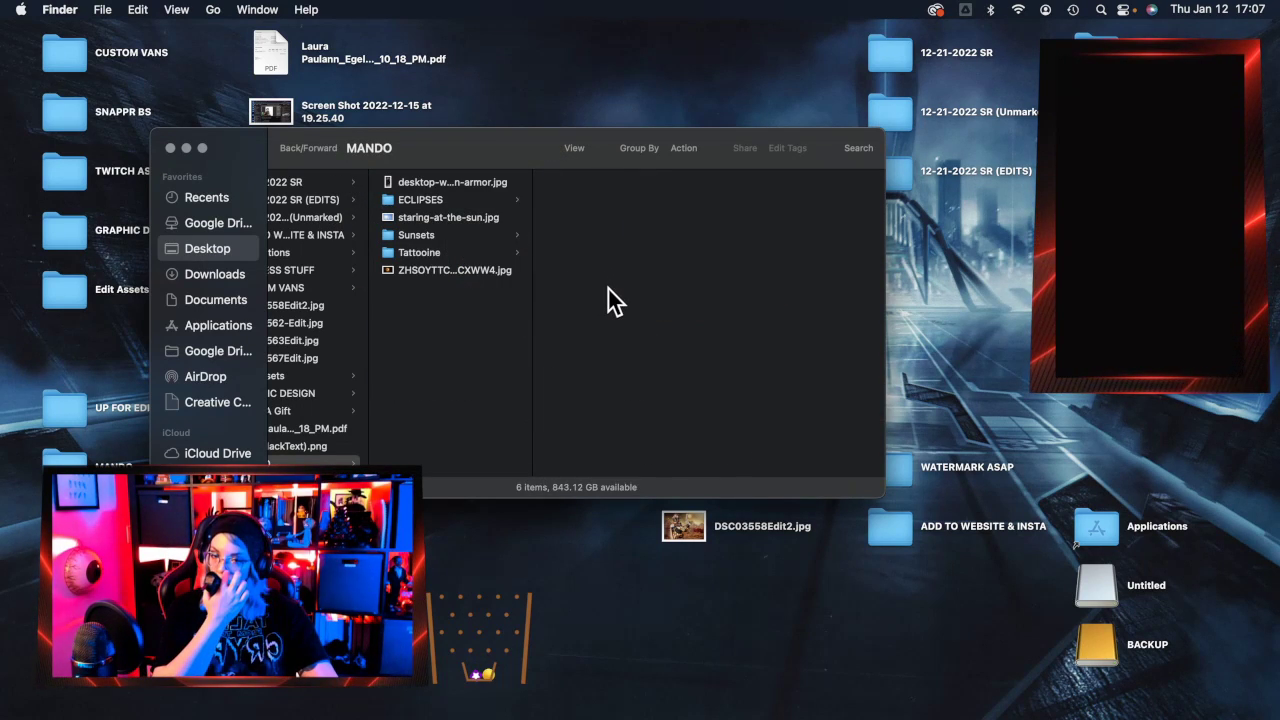
Move the remaining ZHSOYTTC eclipse image into the ECLIPSES folder and show that folder's contents.
click(500, 270)
drag(500, 270, 424, 199)
click(424, 199)
click(660, 333)
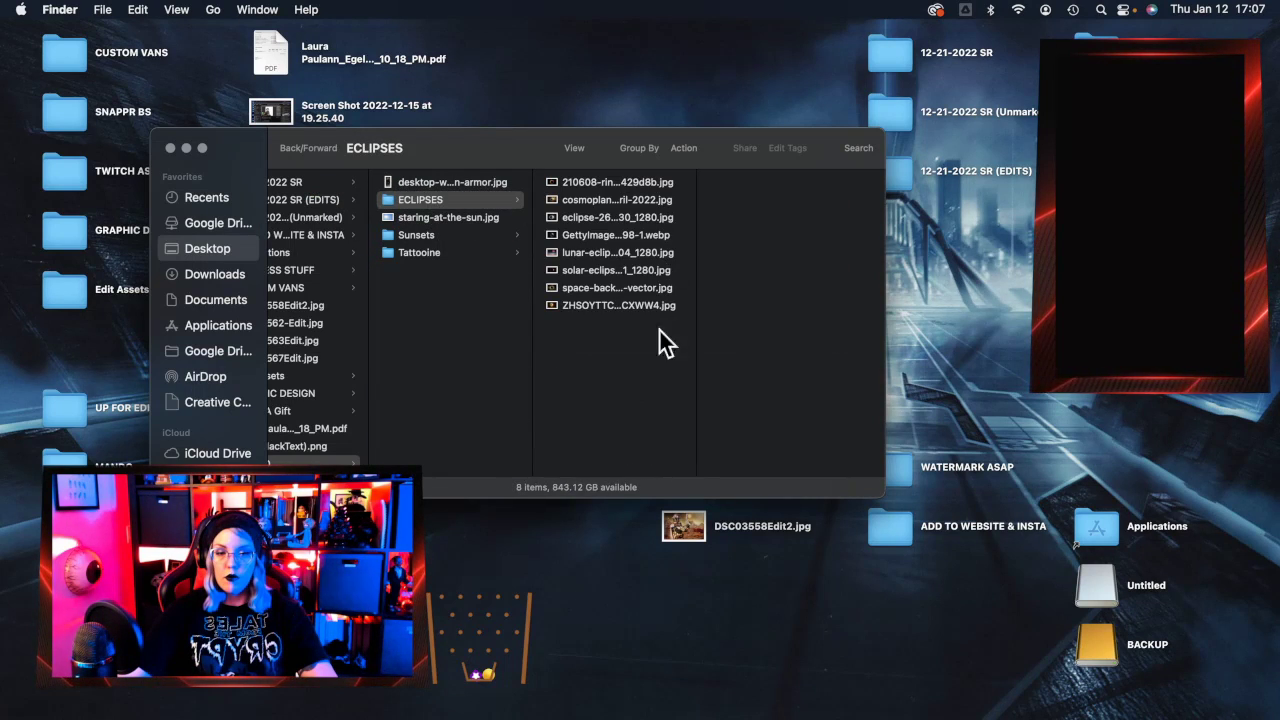
View GettyImages-875372898-1.webp full screen in Preview, capture a screenshot of it, and close the image.
key(super+a)
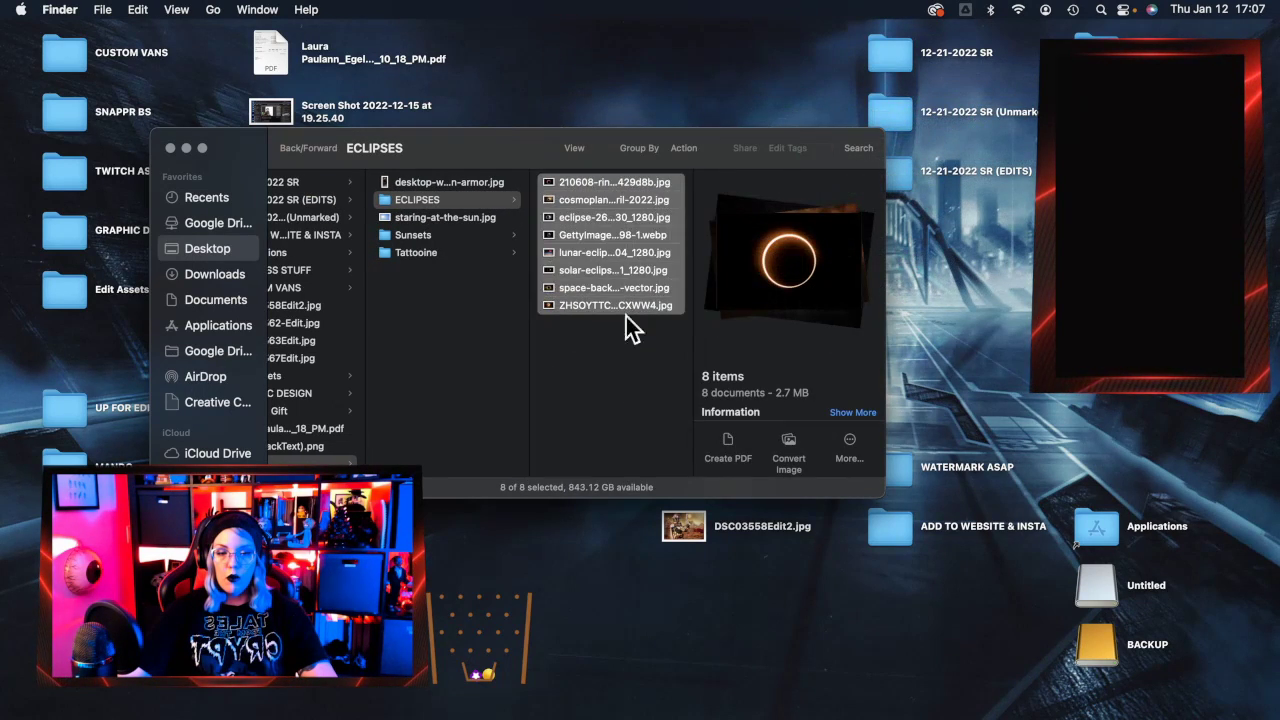
click(643, 322)
click(659, 234)
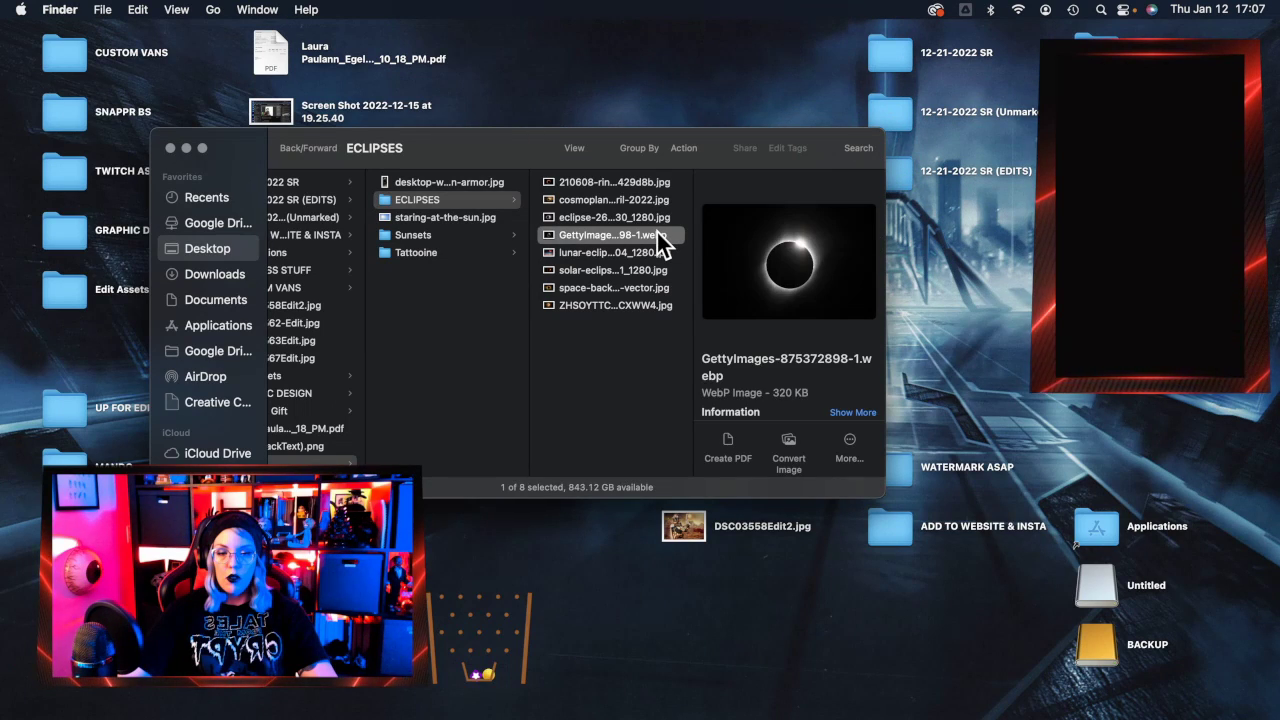
double_click(657, 234)
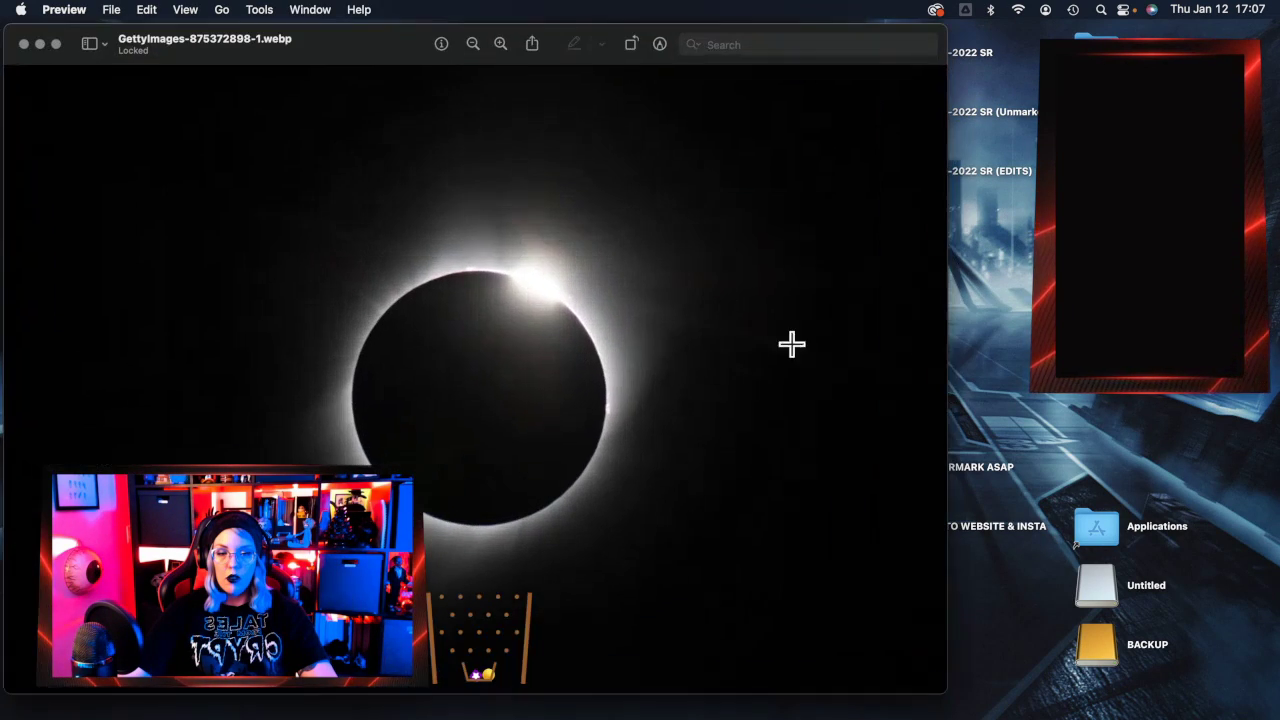
click(57, 44)
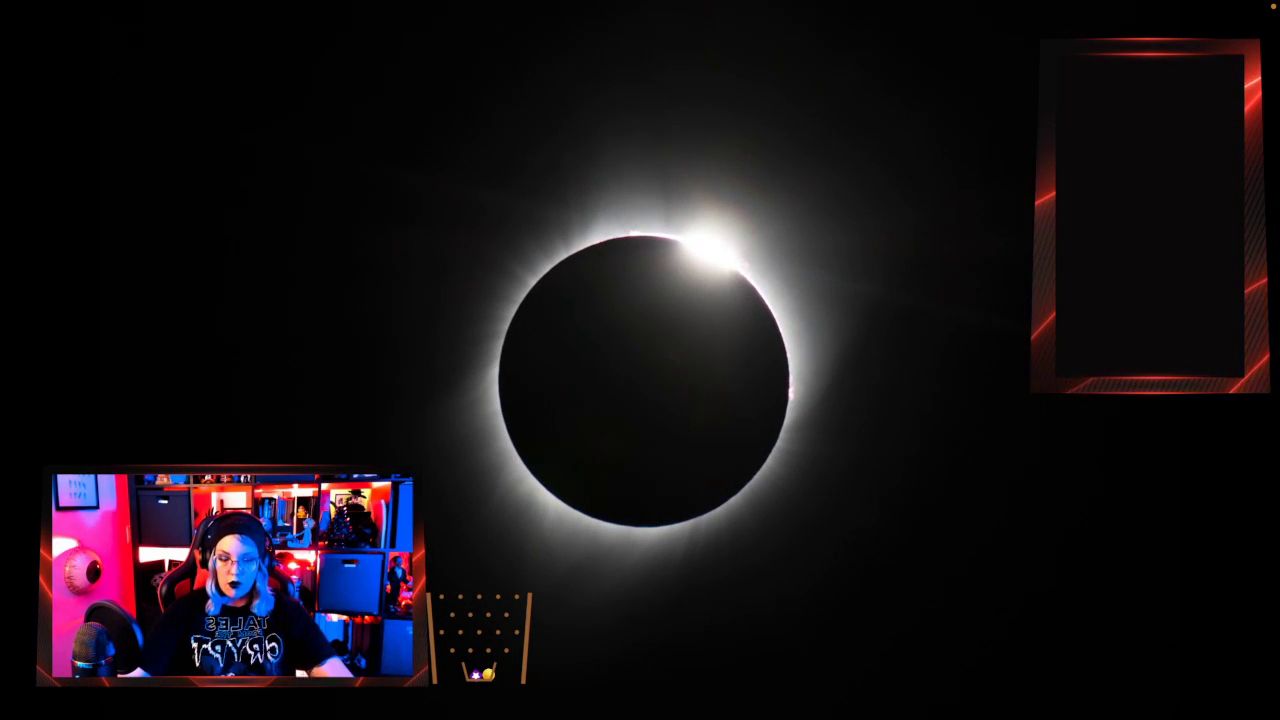
key(super+shift+3)
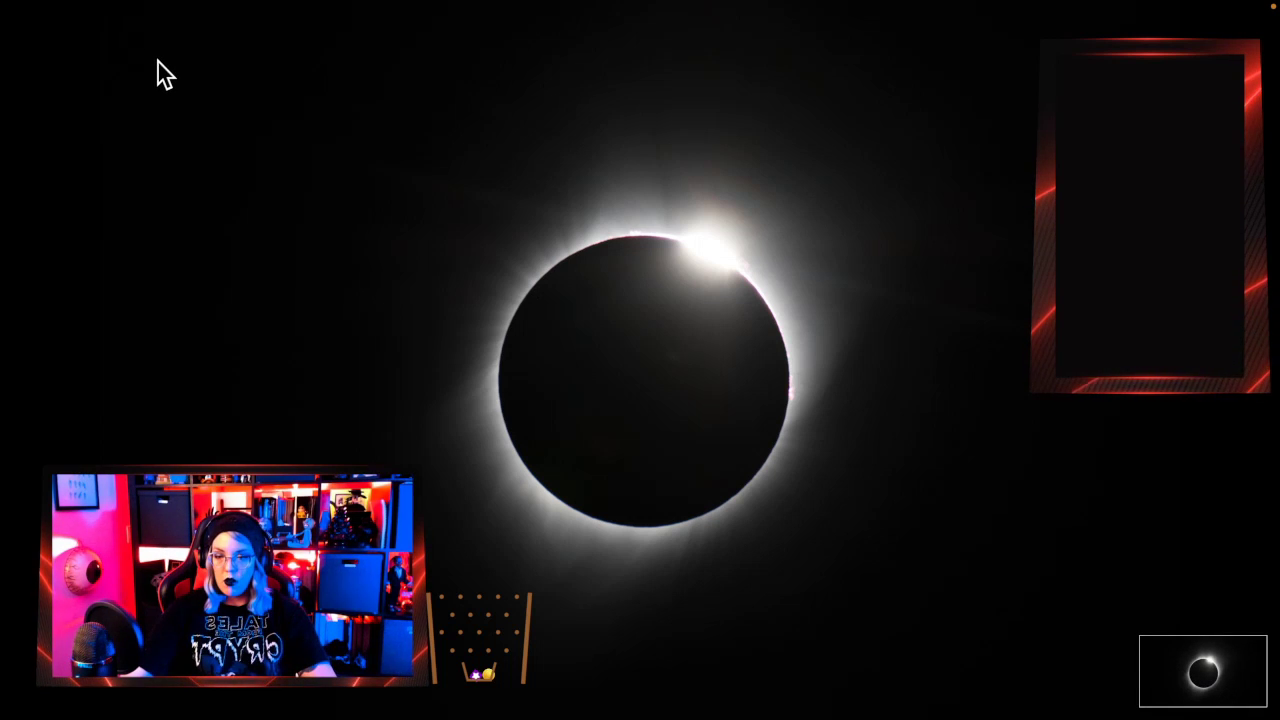
key(Escape)
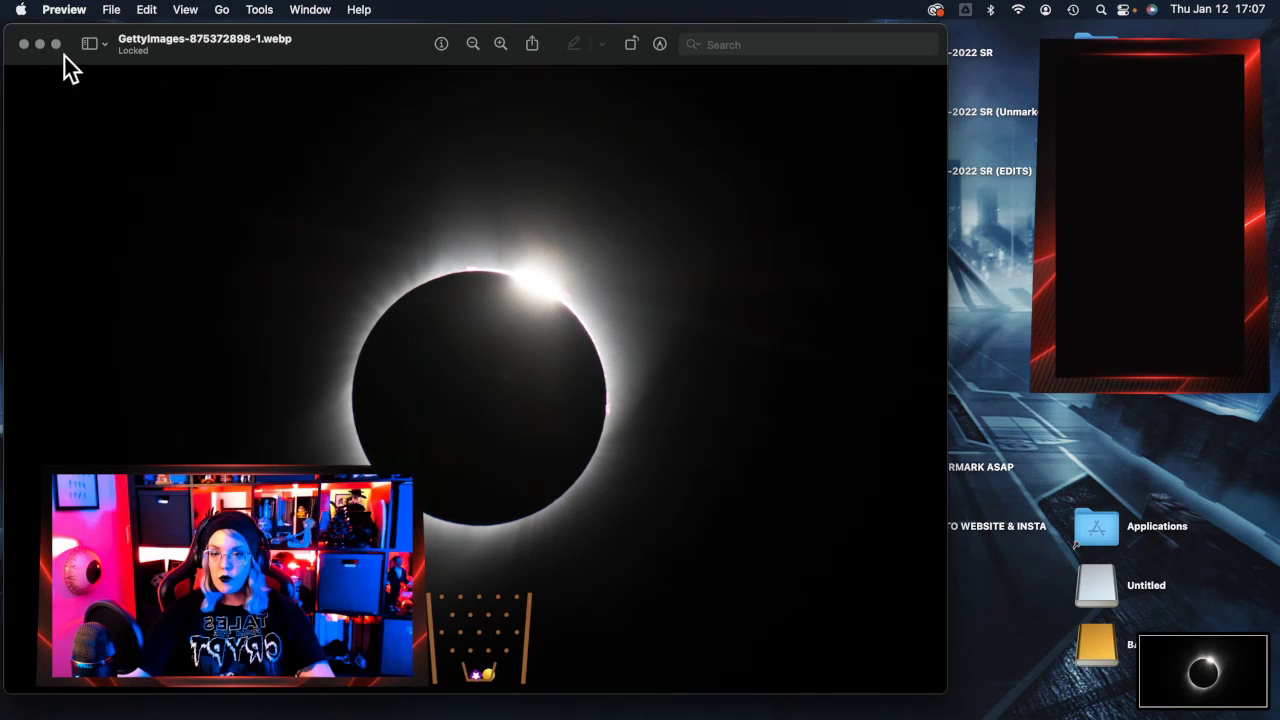
key(super+w)
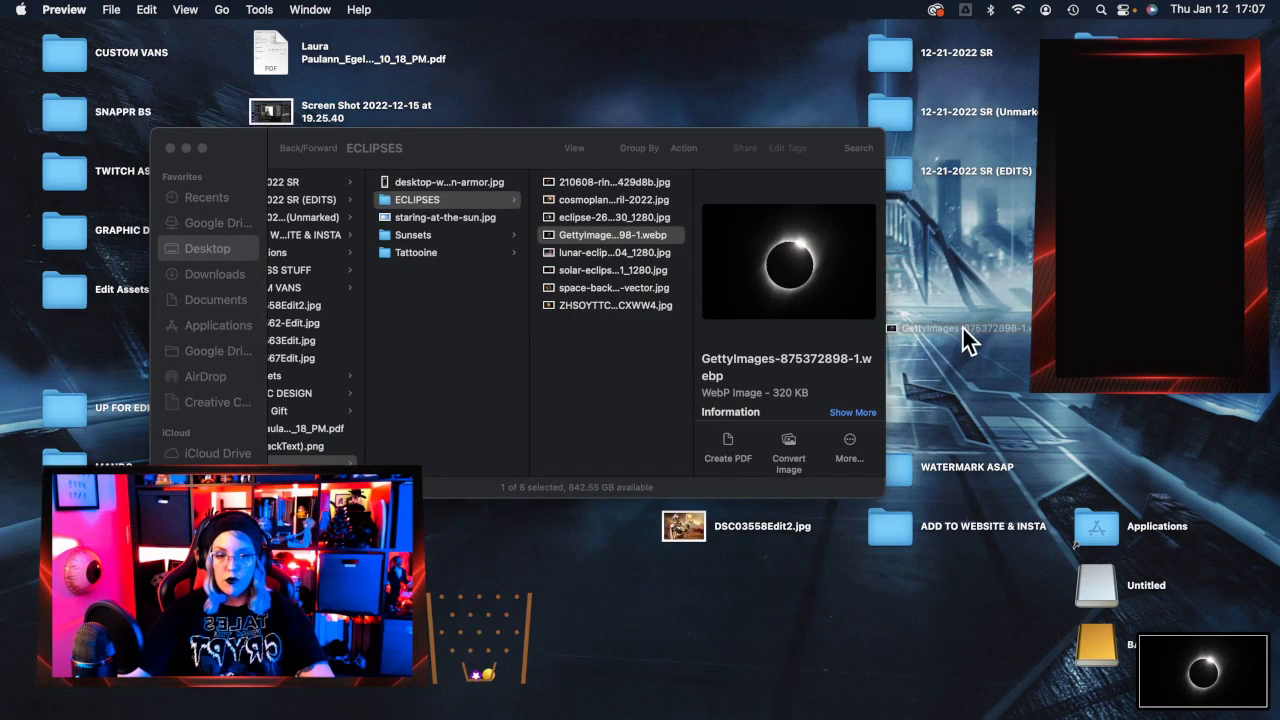
Delete the GettyImages webp file from the ECLIPSES folder and move the new eclipse screenshot into it.
drag(1250, 632, 1248, 697)
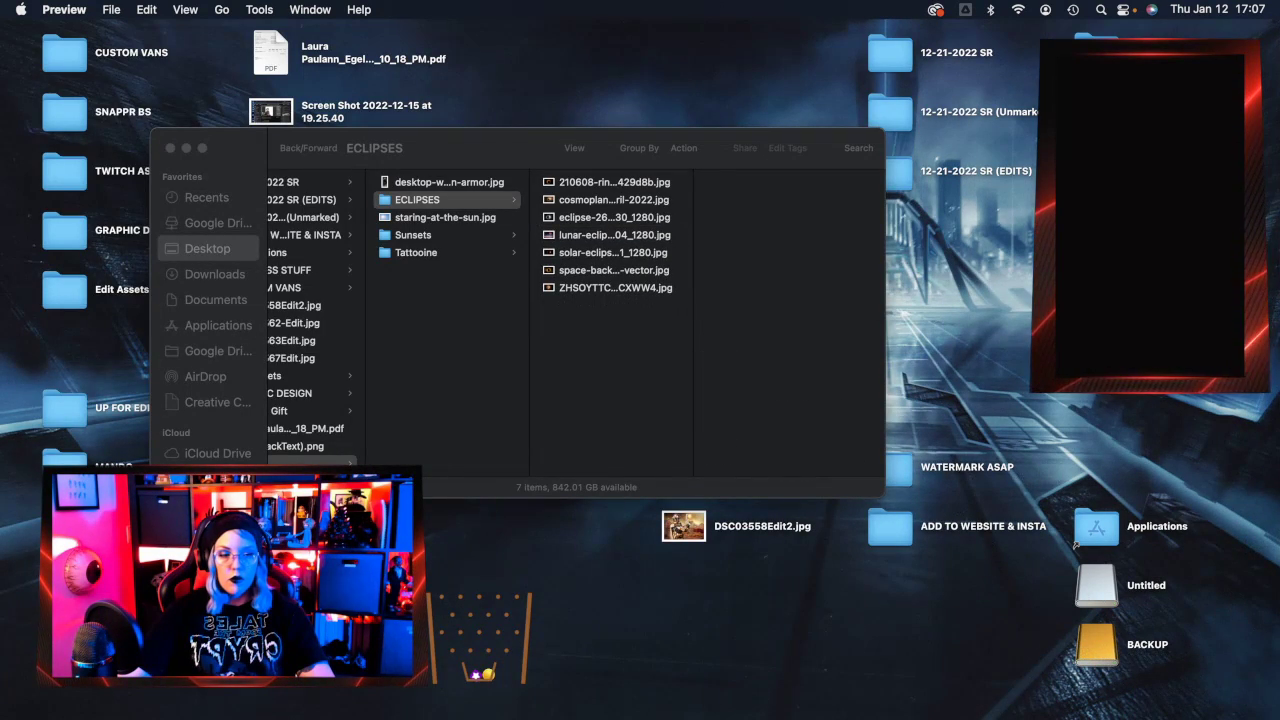
drag(1097, 290, 593, 383)
click(730, 257)
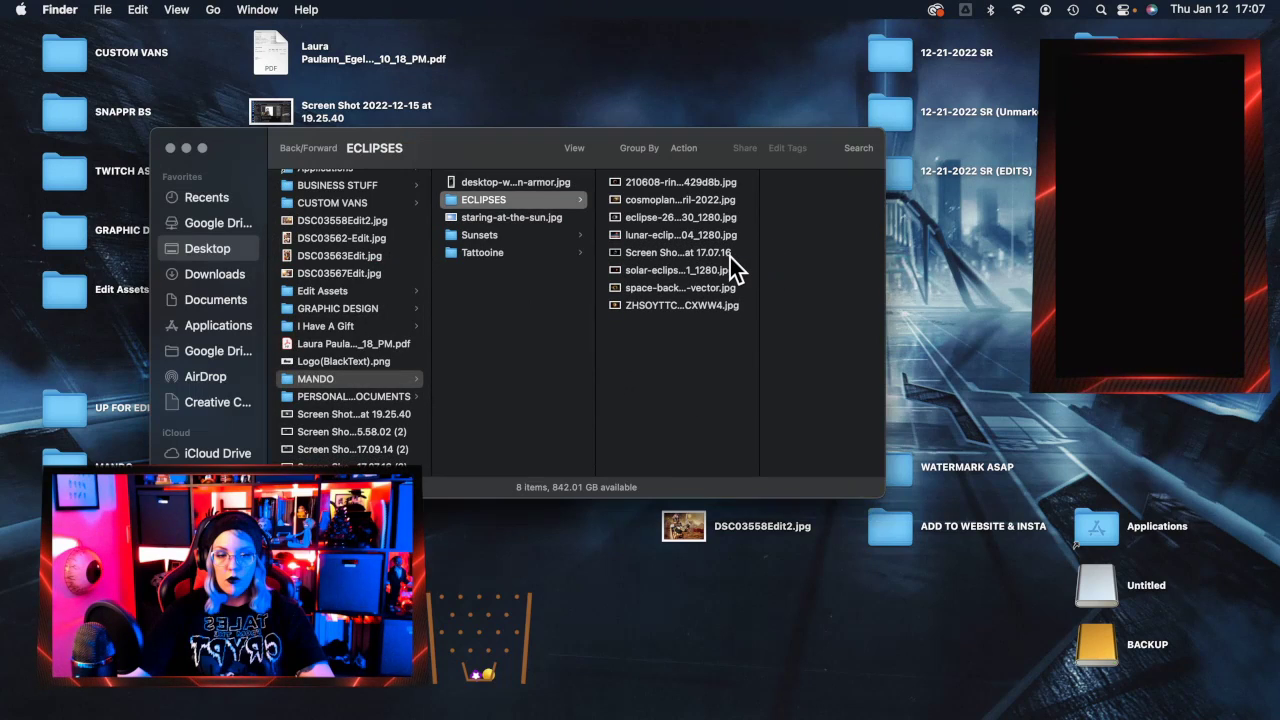
Select all the images in the ECLIPSES folder and open them in Photoshop.
click(718, 256)
drag(647, 337, 643, 150)
drag(631, 284, 1264, 328)
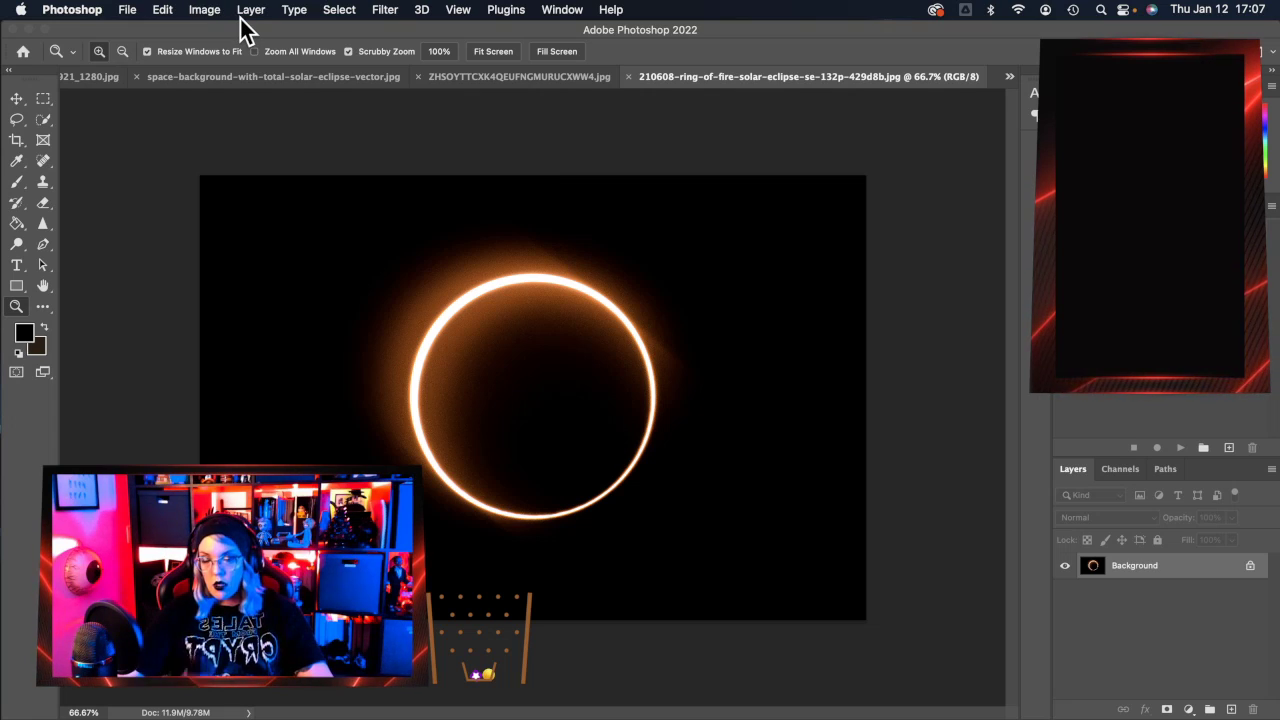
Check the image size of the 210608-ring-of-fire-solar-eclipse image, and copy the entire picture.
click(204, 9)
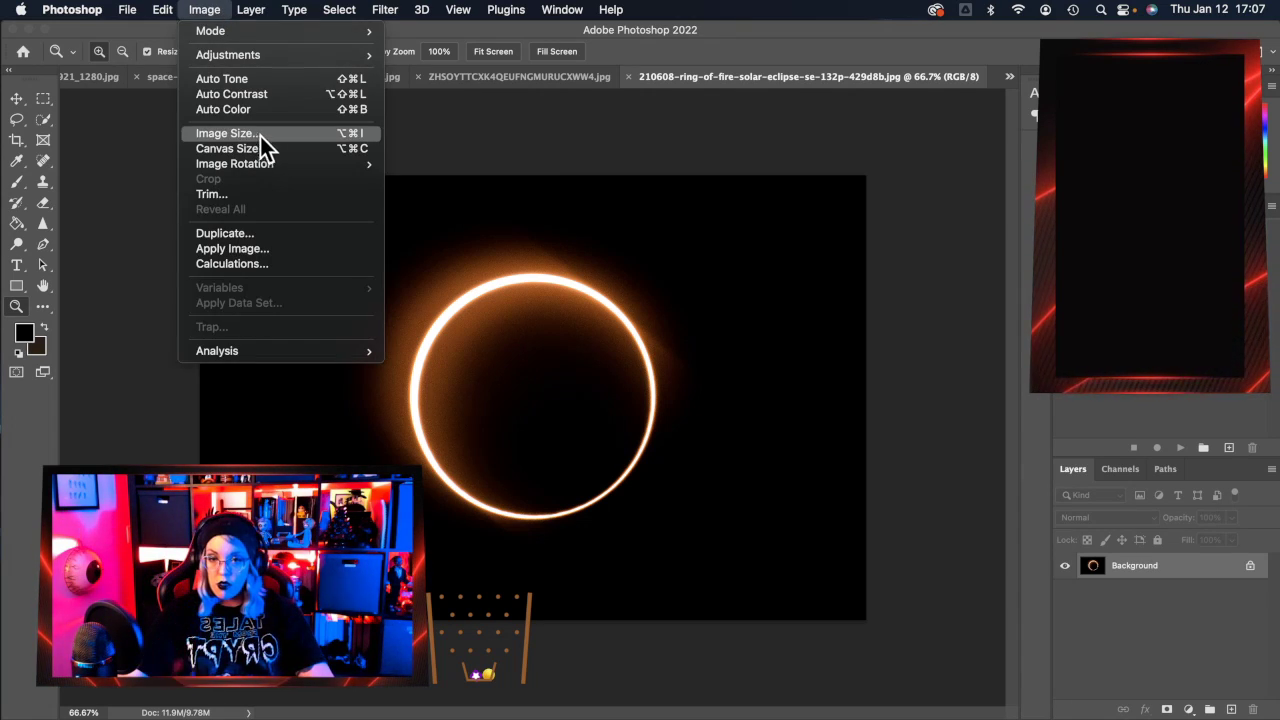
click(263, 130)
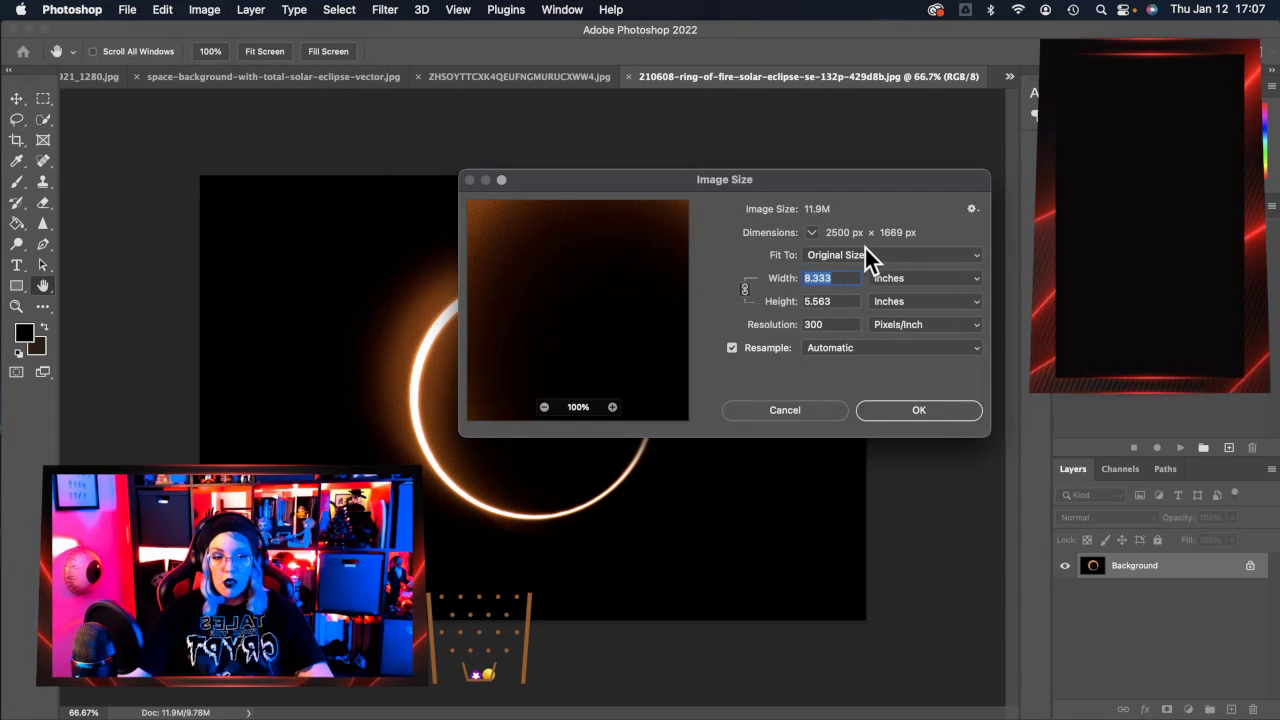
click(784, 410)
key(z)
key(super+a)
key(super+c)
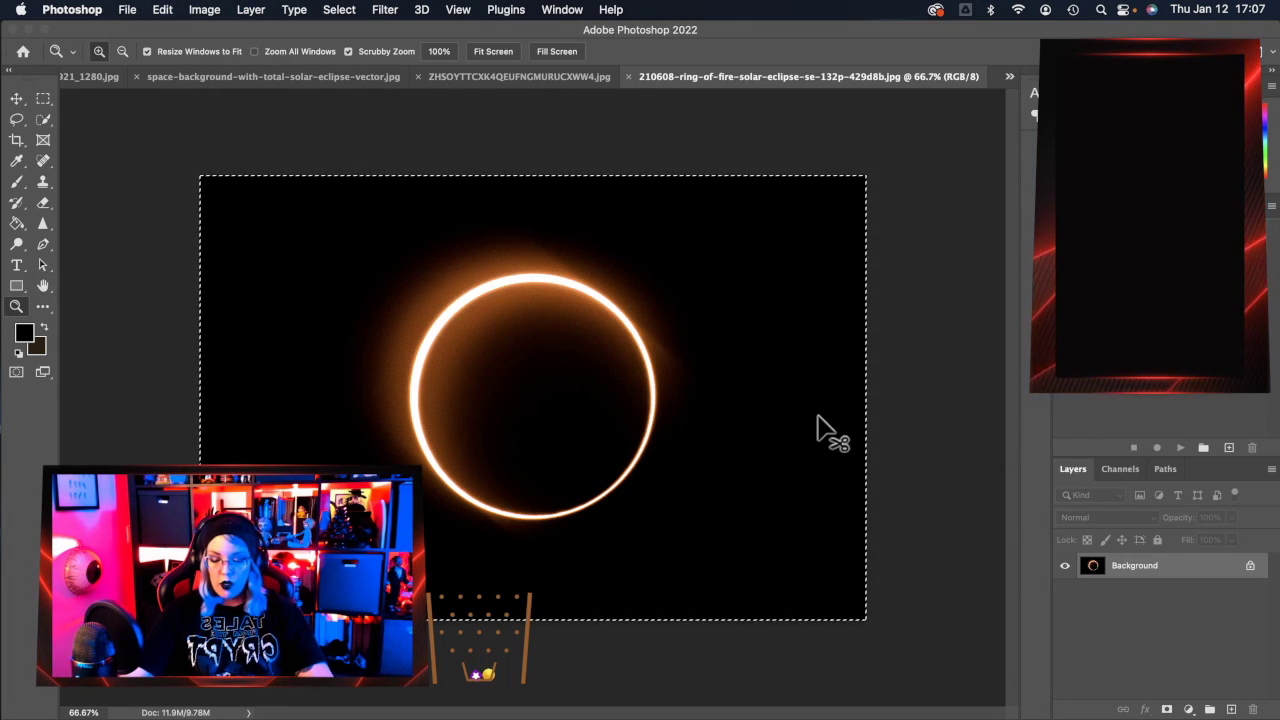
Close the ring-of-fire eclipse image and paste the copied picture into DSC03542-Recovered.dng.
click(630, 76)
click(1008, 77)
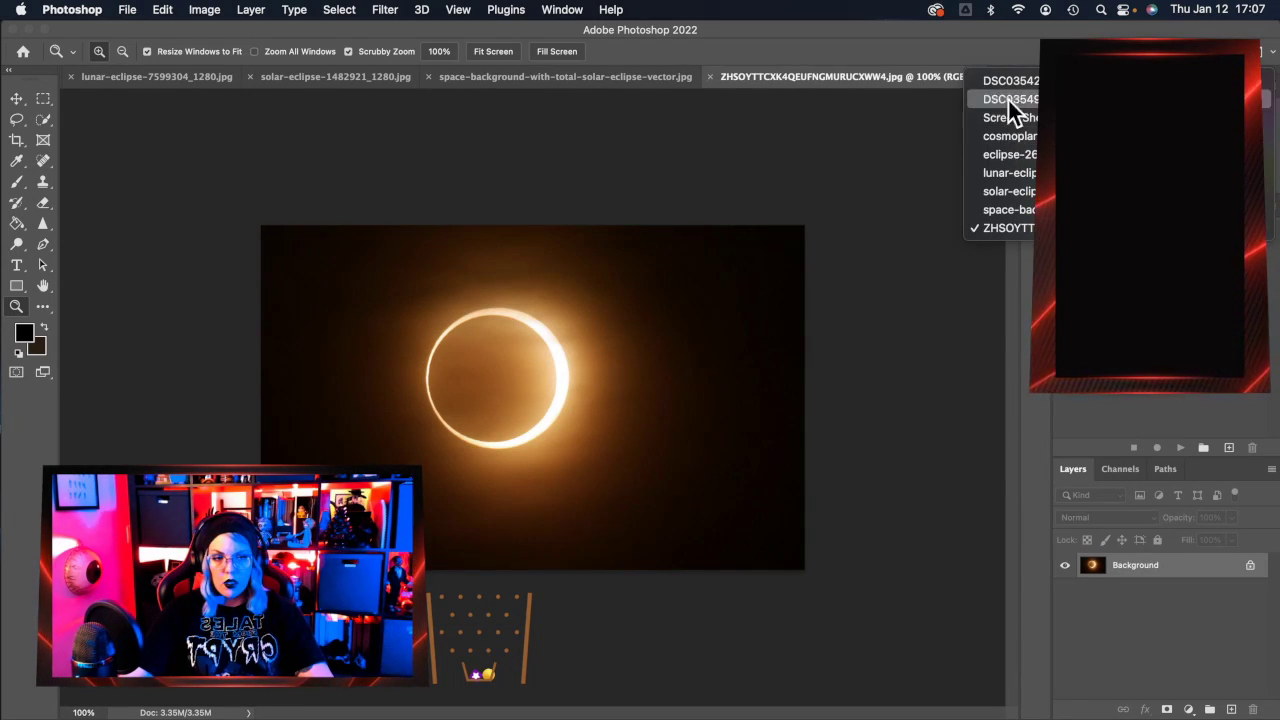
click(1008, 82)
key(super+v)
Resize cosmoplanner-solar-eclipse-april-2022.jpg to fit the 11 x 14 in 300 dpi preset.
click(467, 77)
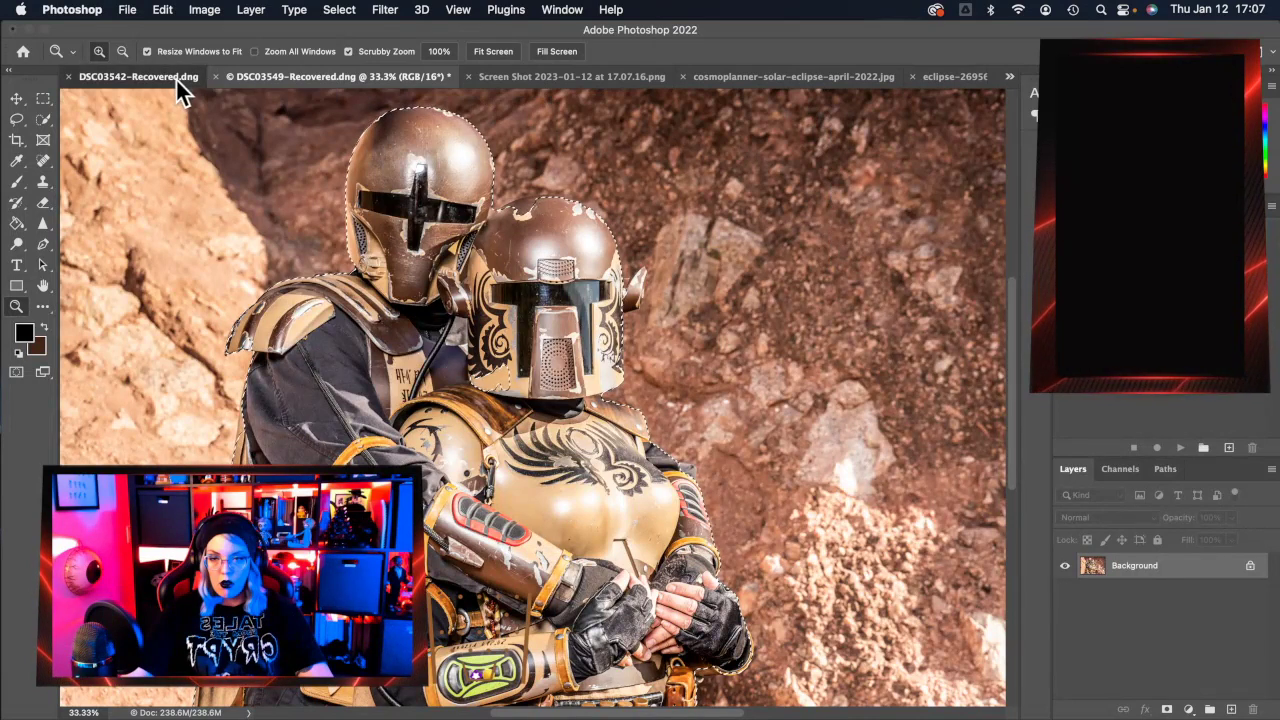
click(175, 78)
click(806, 78)
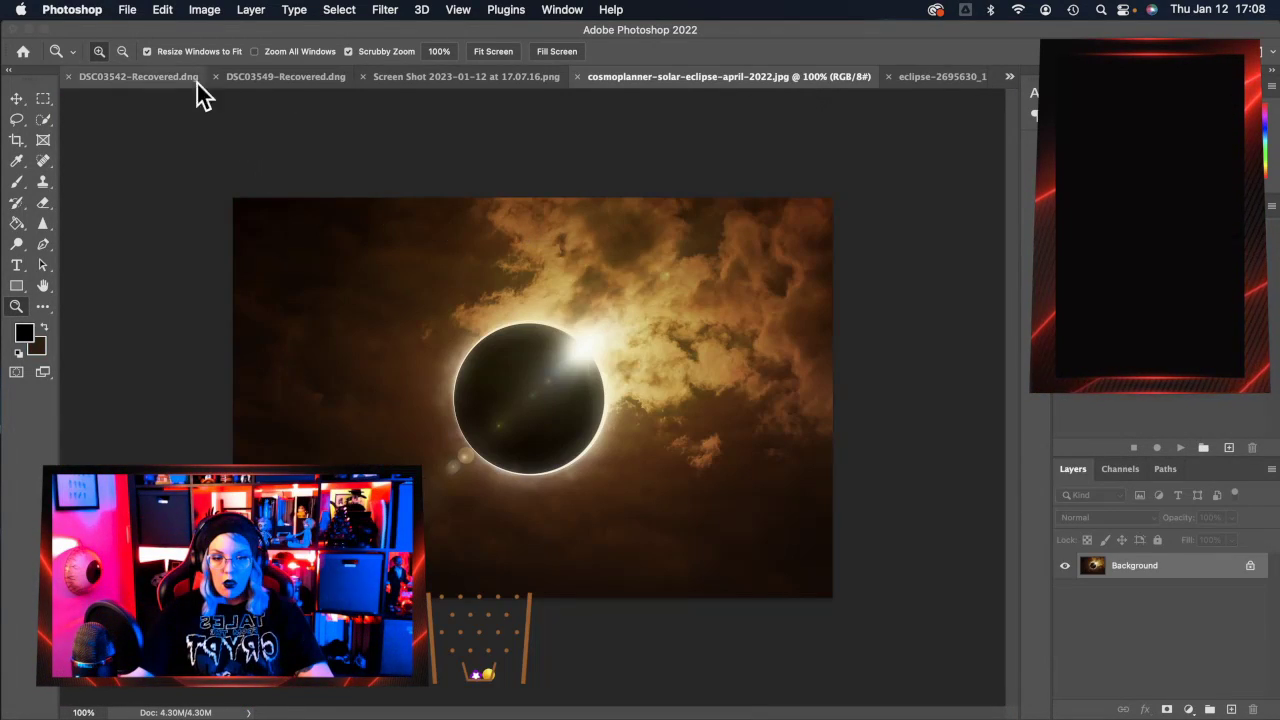
click(204, 10)
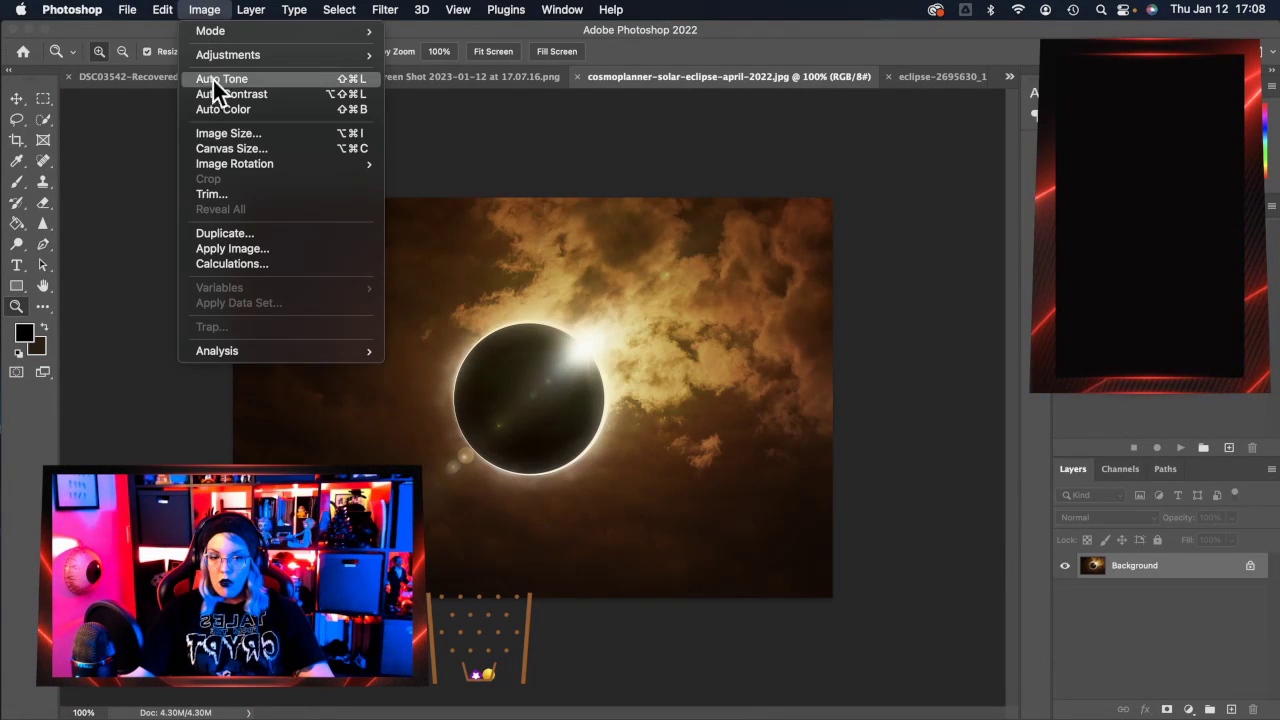
click(220, 135)
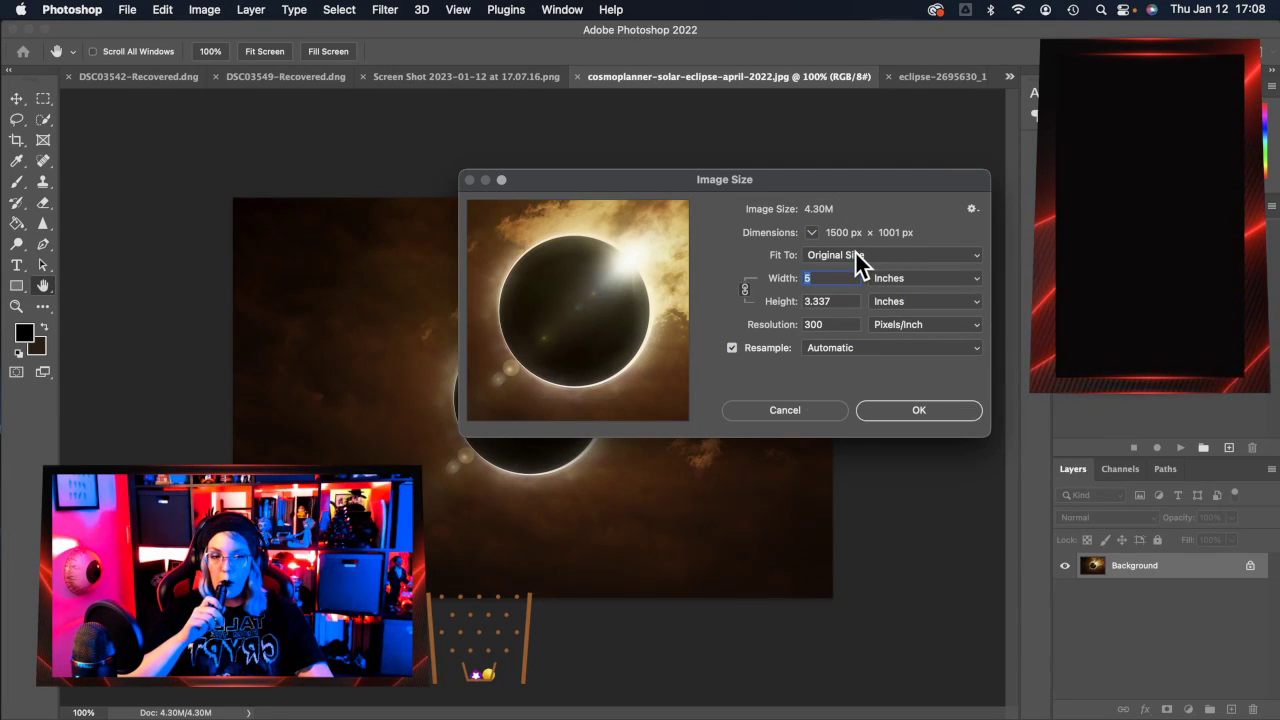
click(856, 254)
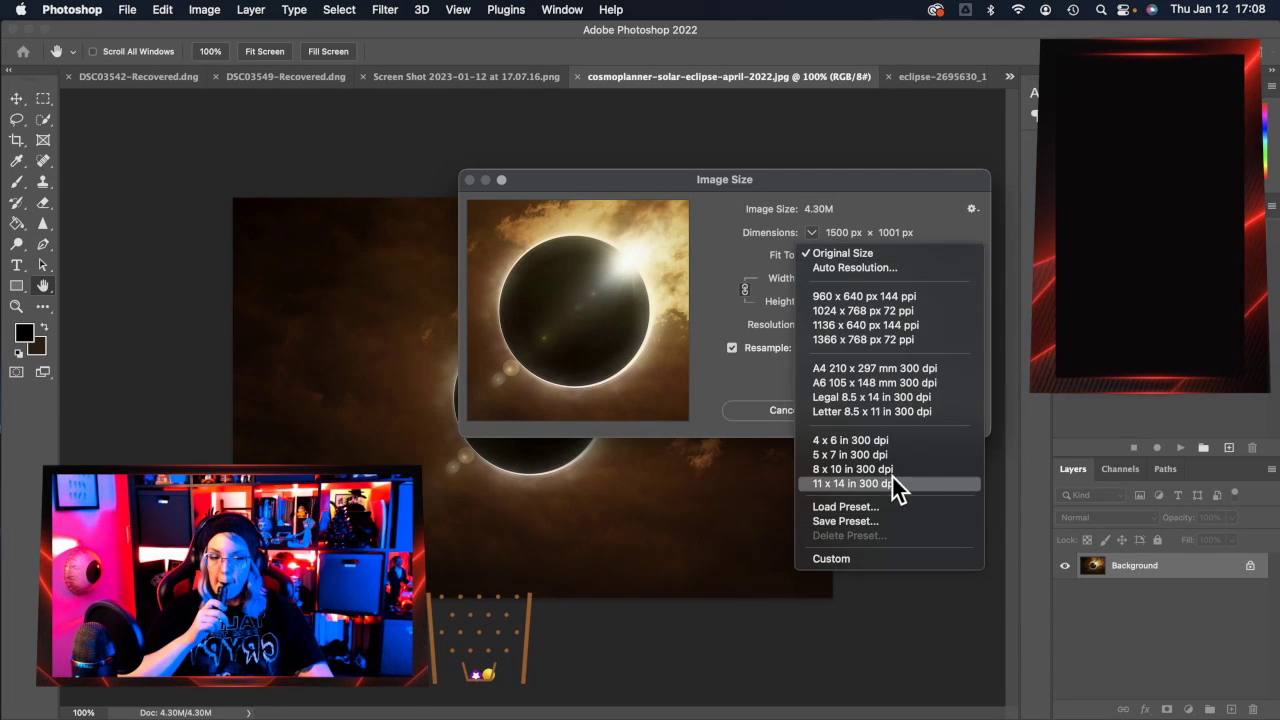
click(892, 481)
click(888, 411)
key(z)
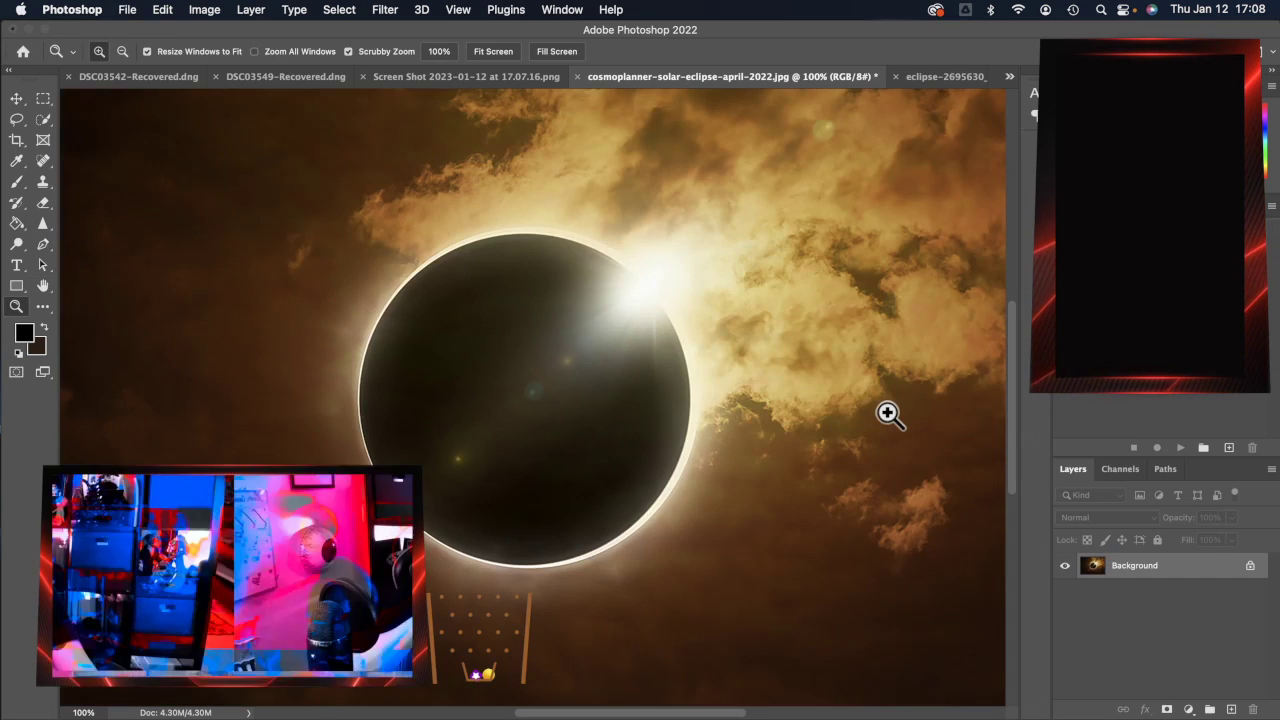
drag(812, 410, 766, 406)
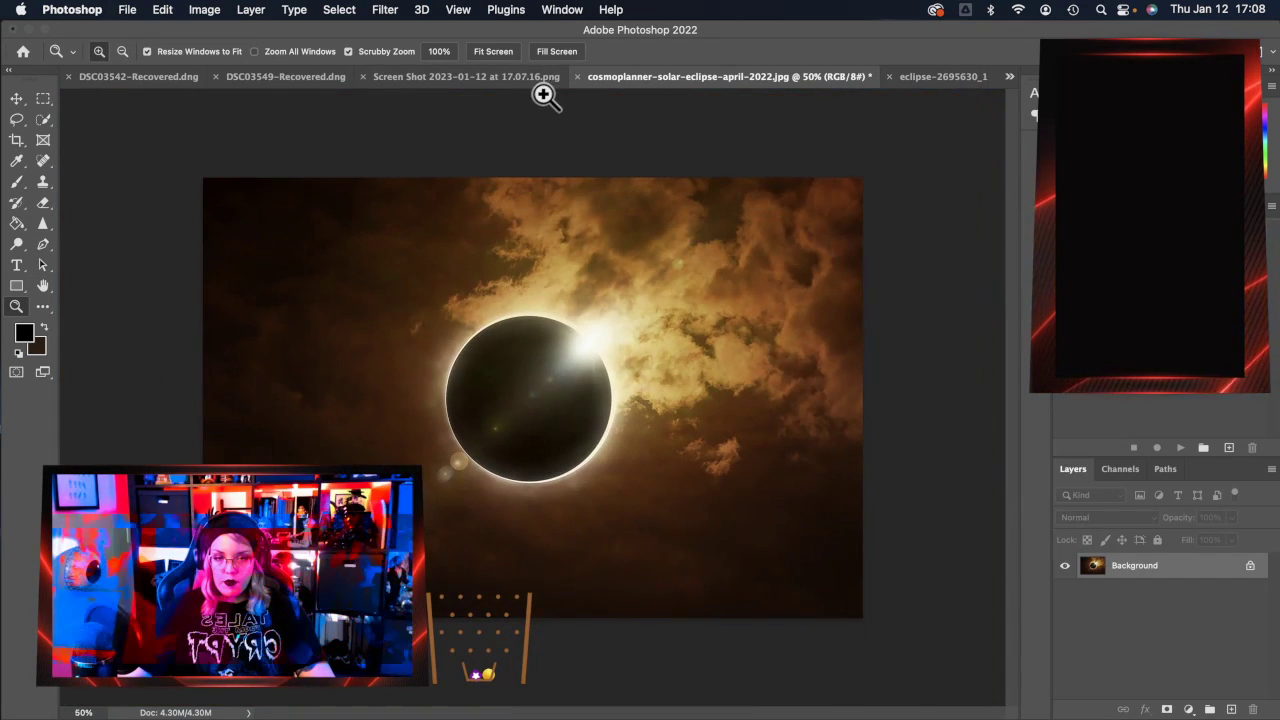
Copy the entire cosmoplanner eclipse image and paste it into DSC03542-Recovered.dng.
key(super+a)
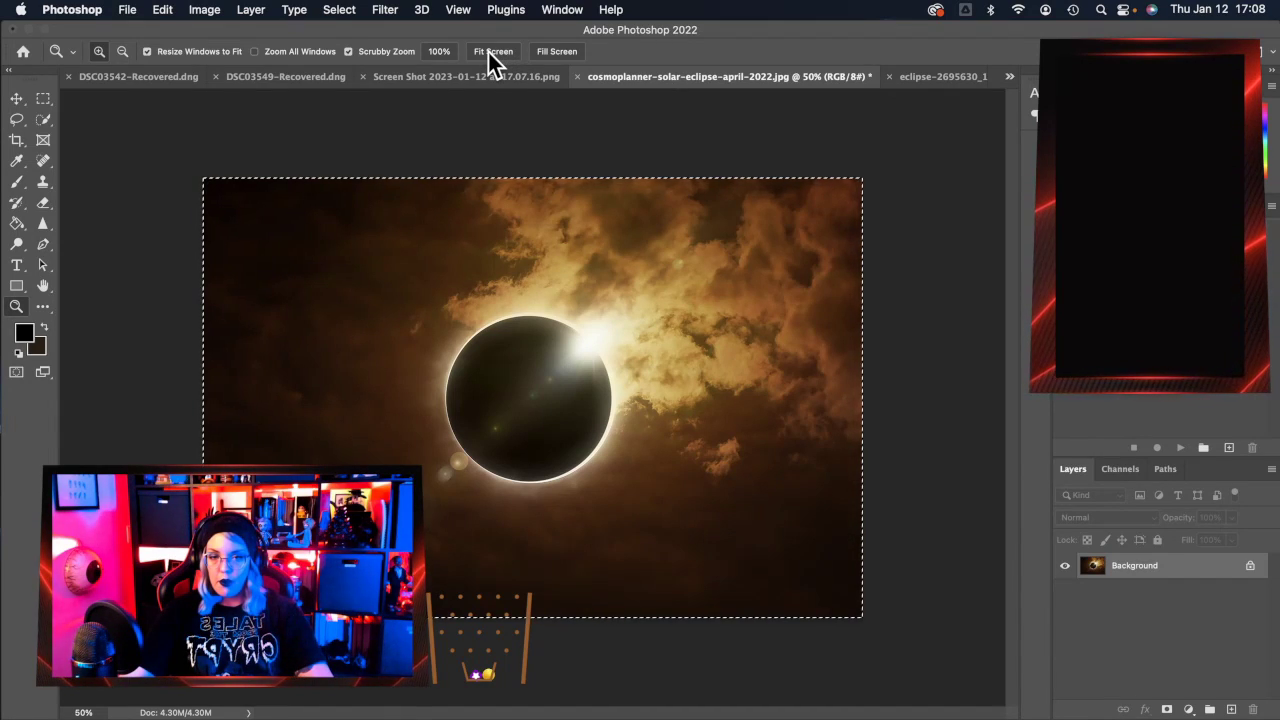
click(162, 79)
key(super+v)
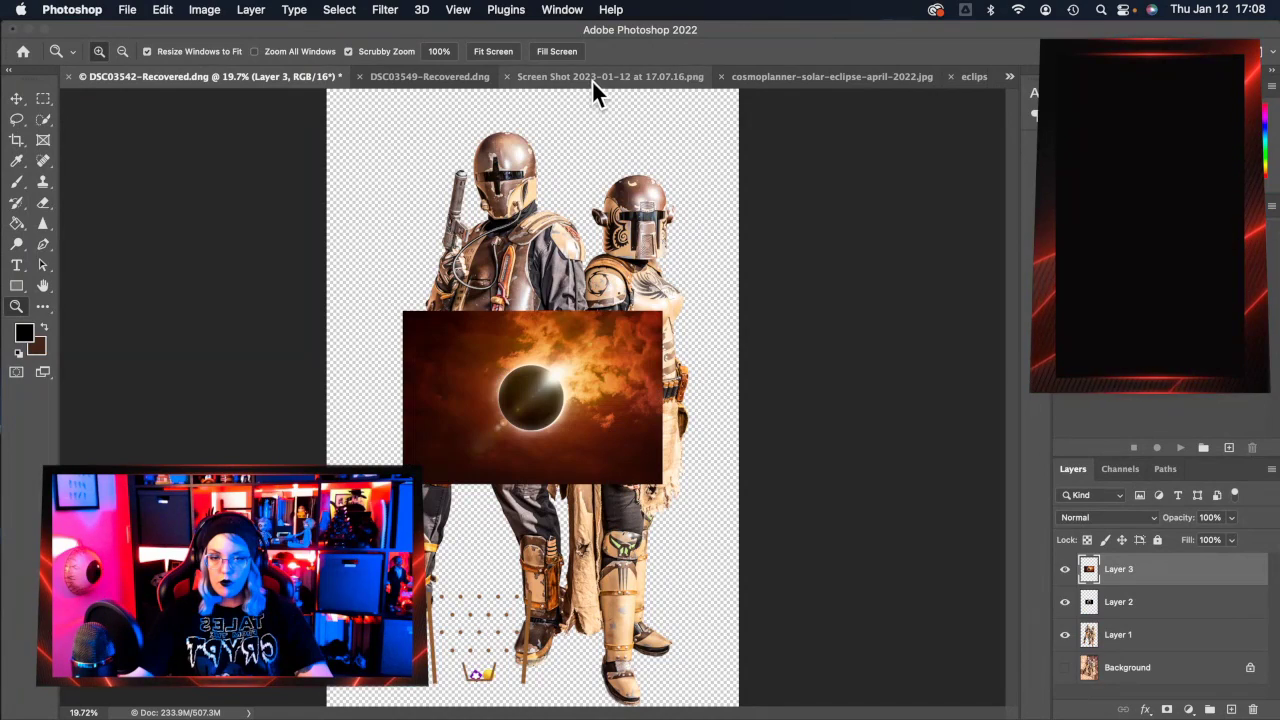
Resize the Screen Shot 2023-01-12 at 17.07.16.png eclipse image to the 11 x 14 in 300 dpi preset.
click(591, 78)
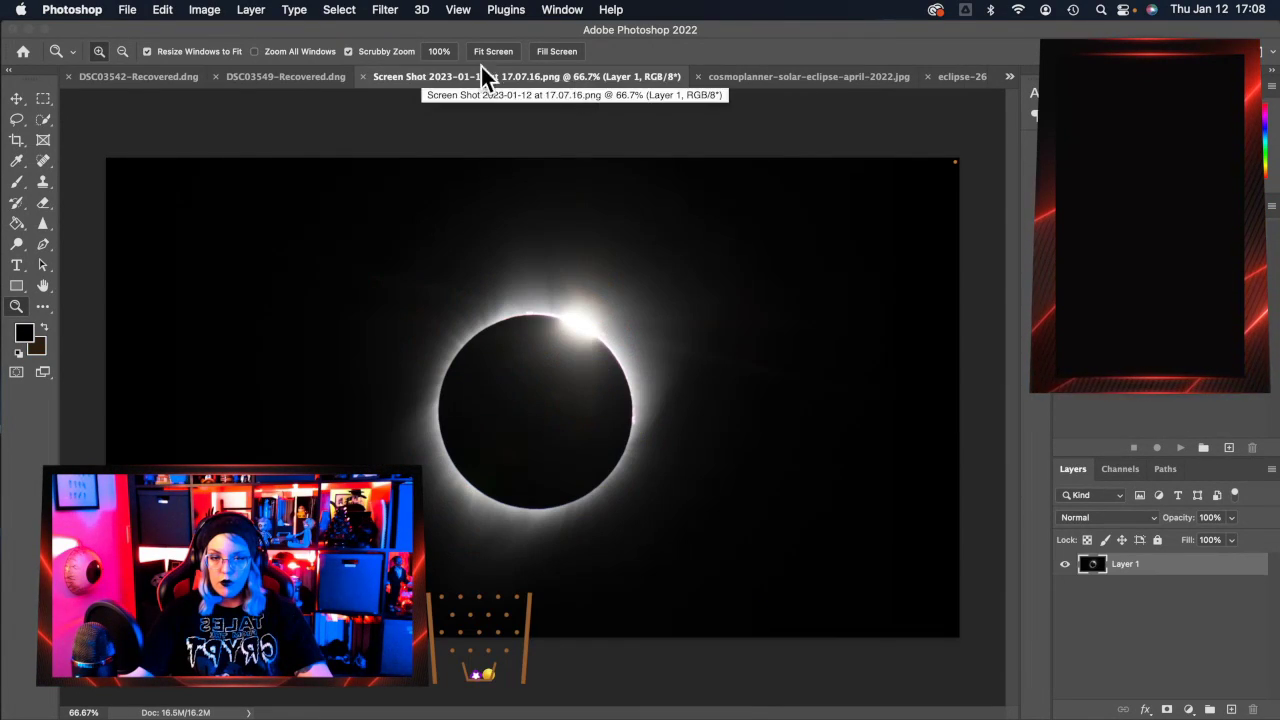
click(204, 9)
click(230, 133)
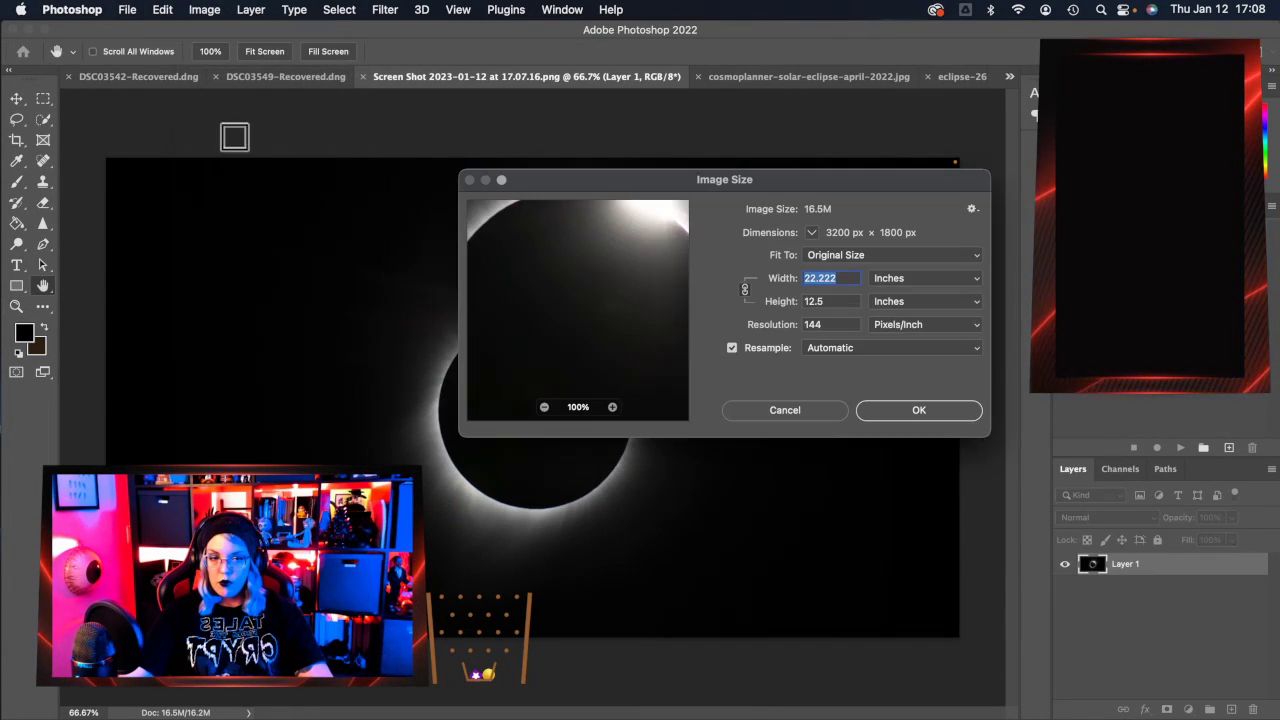
click(848, 252)
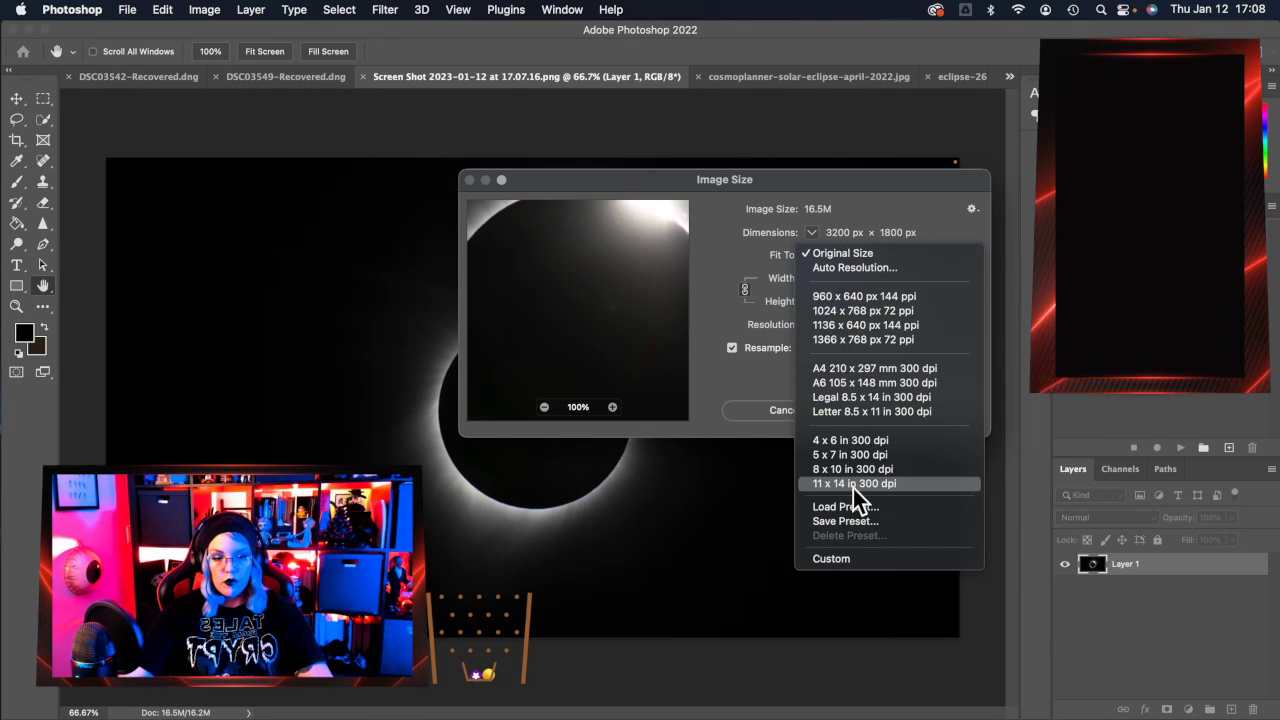
click(853, 486)
click(897, 411)
key(z)
Copy the whole eclipse screenshot, close it with its changes saved, and paste the copy into DSC03542-Recovered.dng.
key(super+a)
key(super+c)
click(363, 77)
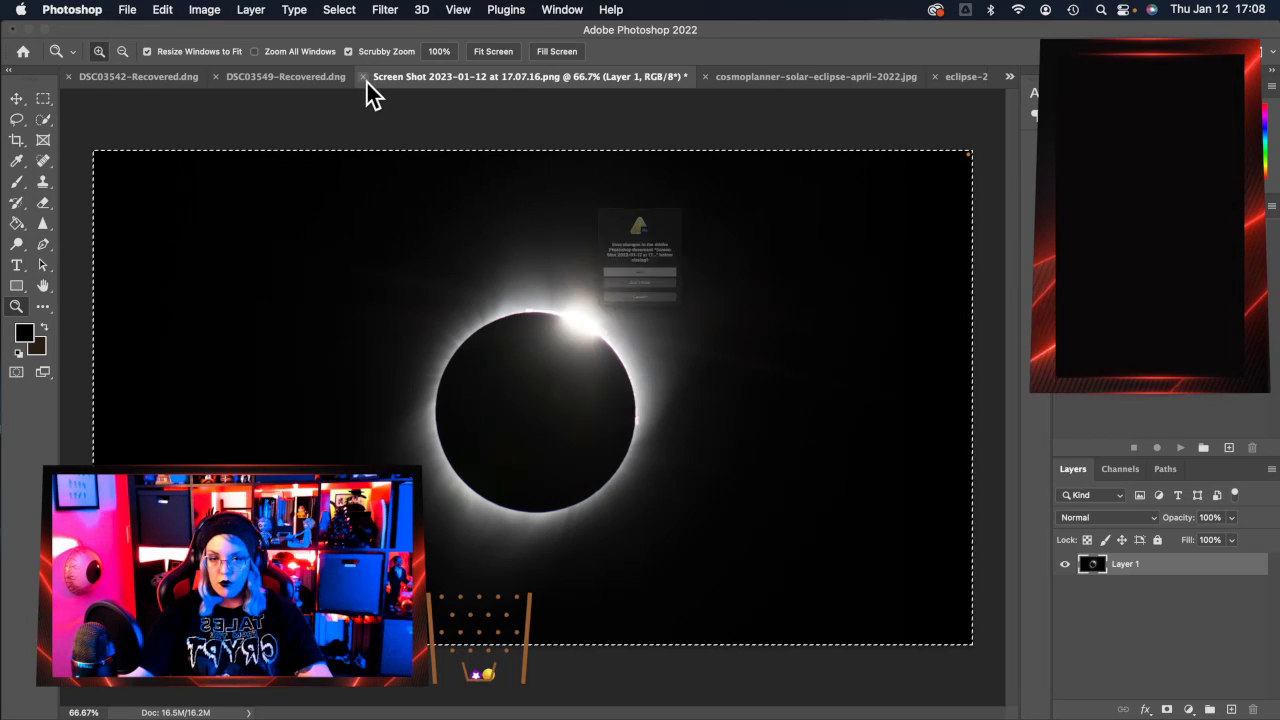
click(590, 292)
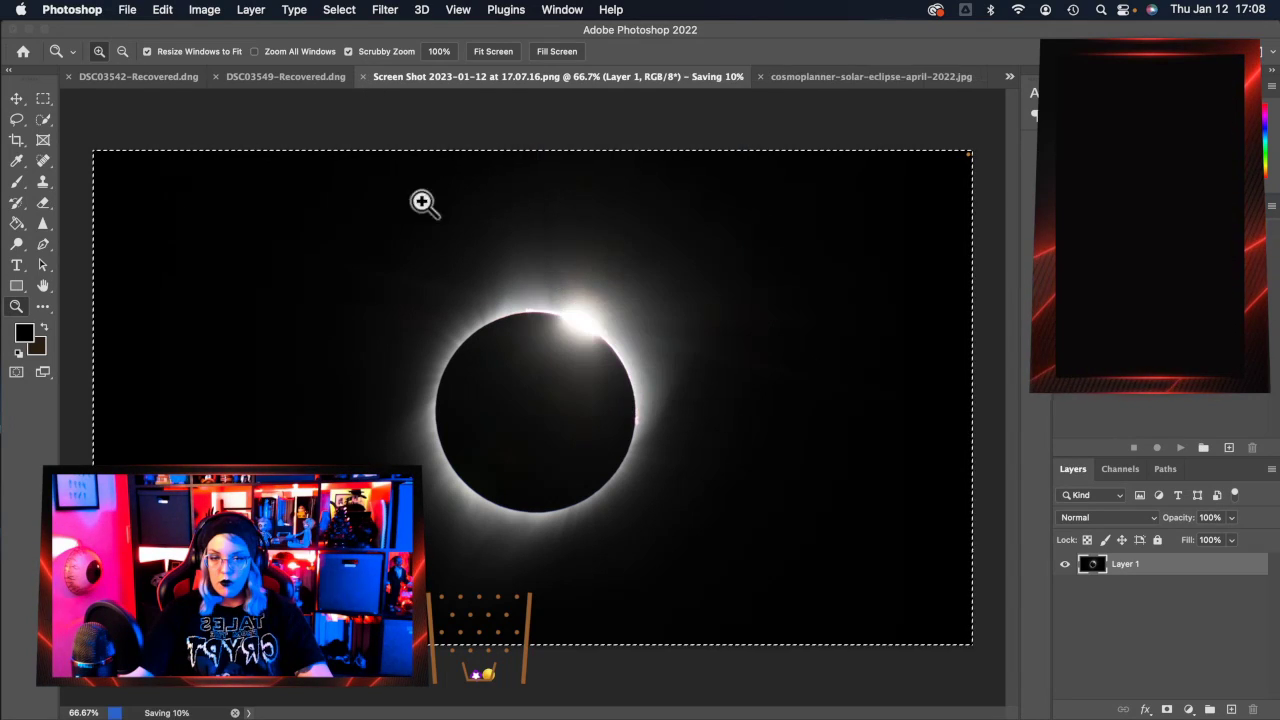
click(160, 80)
key(super+v)
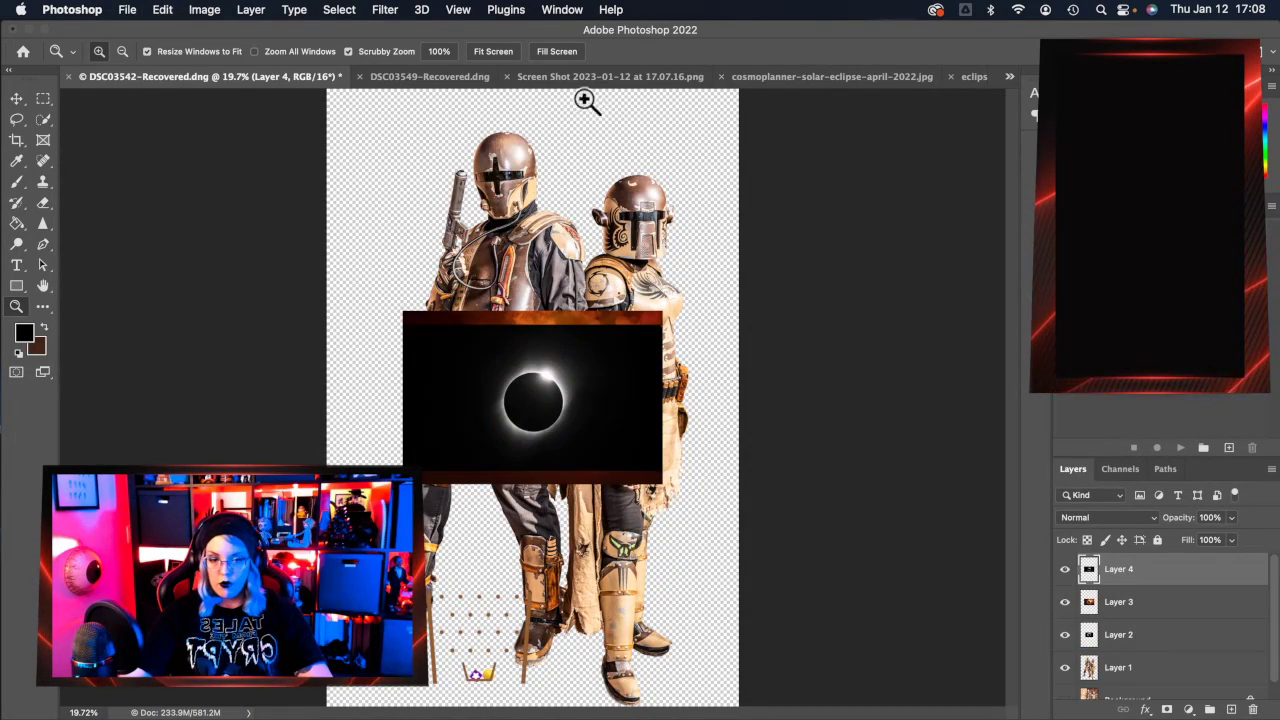
Resize lunar-eclipse-7599304_1280.jpg to fit the 11 x 14 in 300 dpi preset.
click(966, 80)
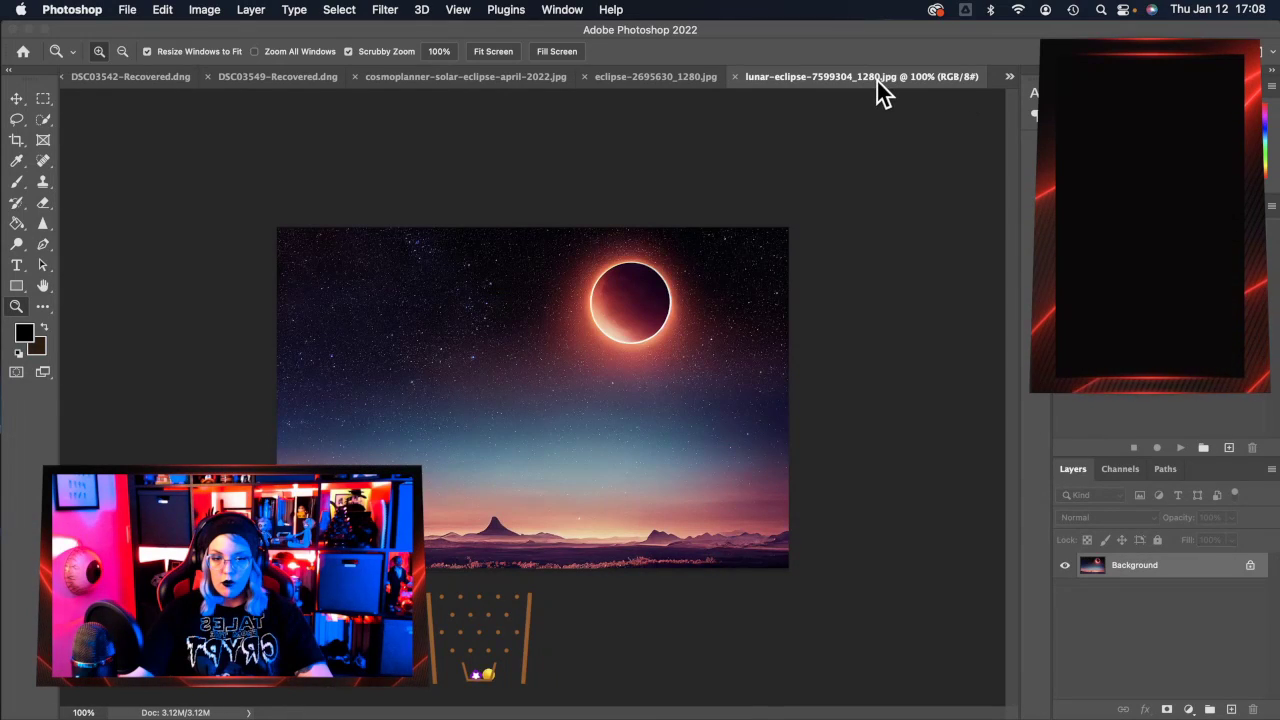
click(204, 9)
click(222, 134)
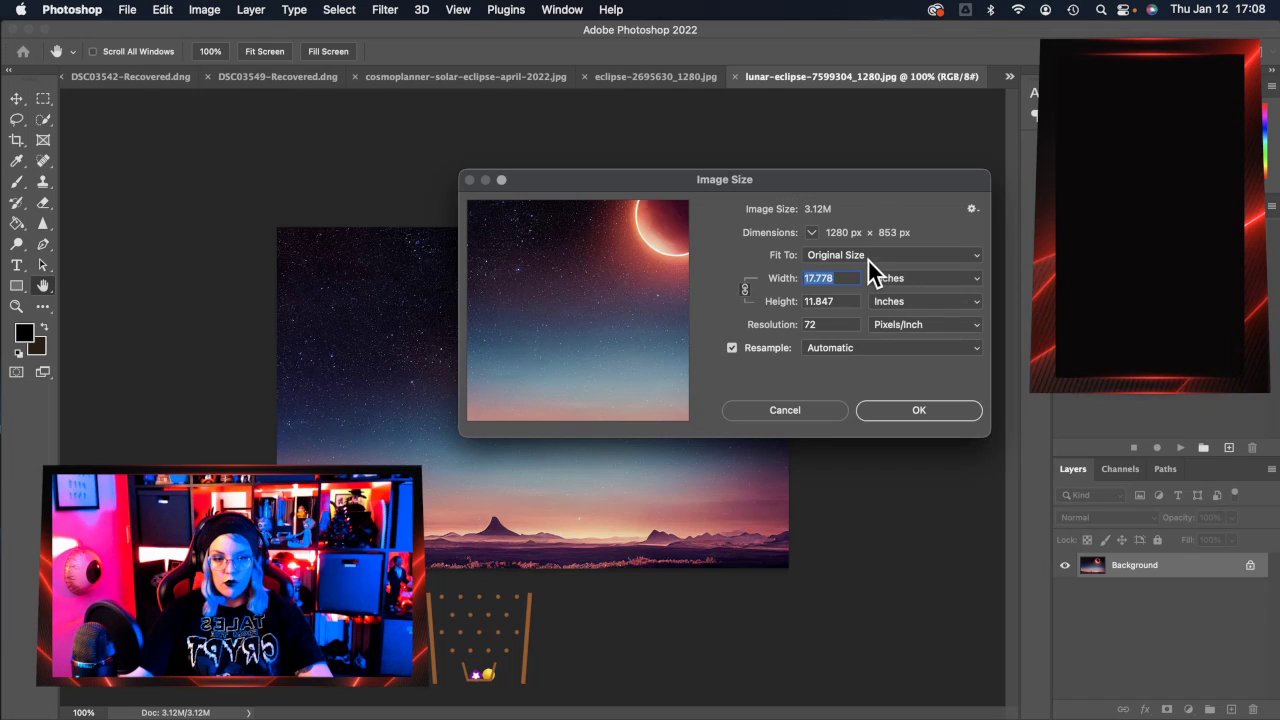
click(866, 257)
click(894, 488)
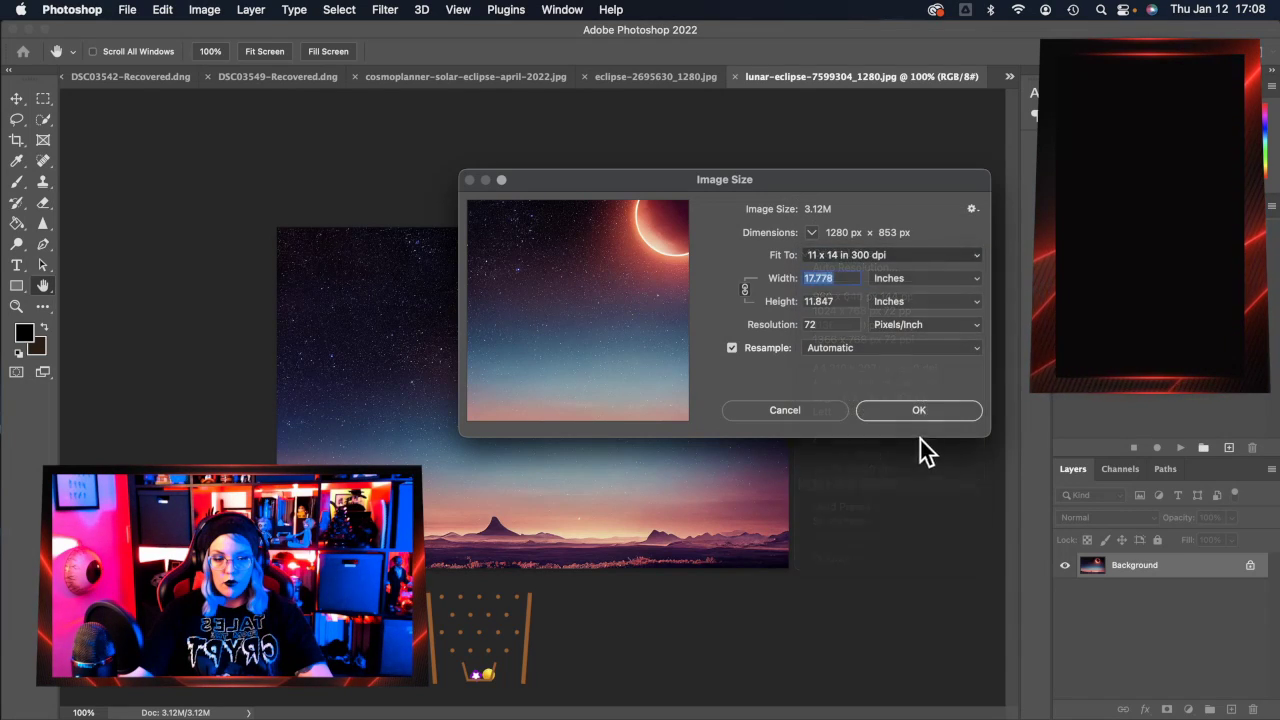
click(918, 411)
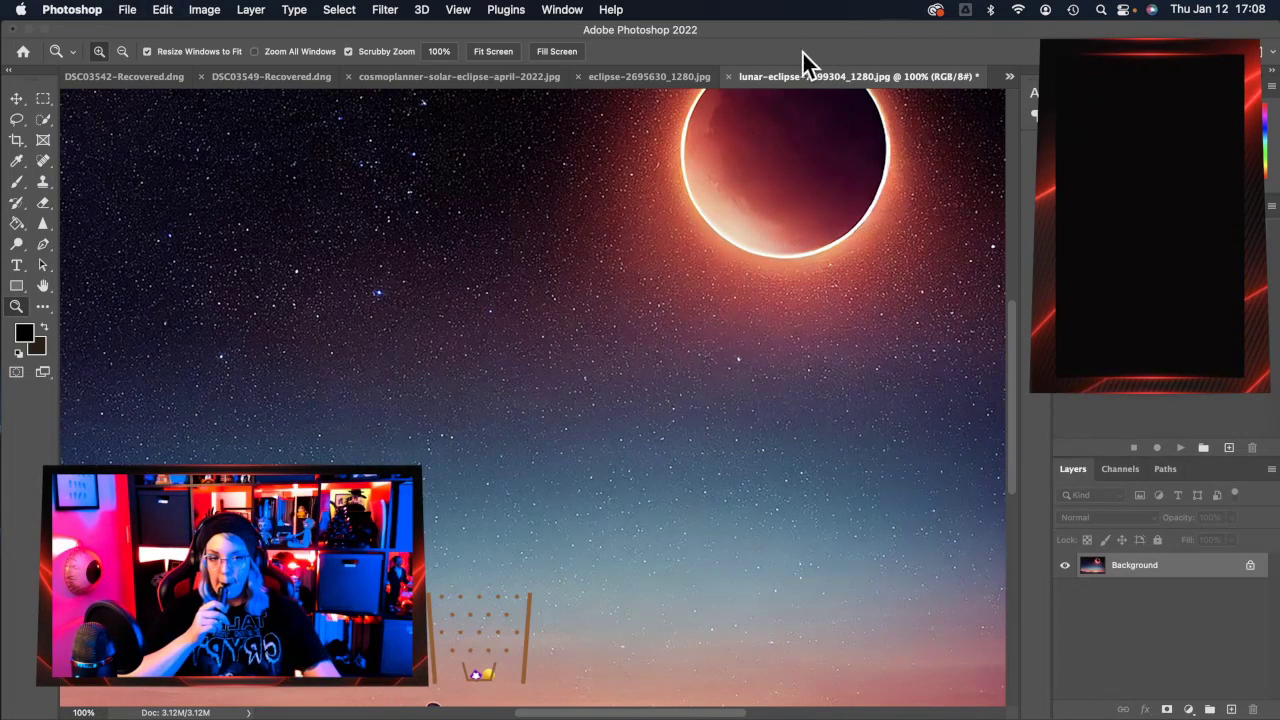
Copy the lunar eclipse image into DSC03542-Recovered.dng, closing the original saved as a baseline JPEG at quality 10.
click(730, 76)
click(702, 289)
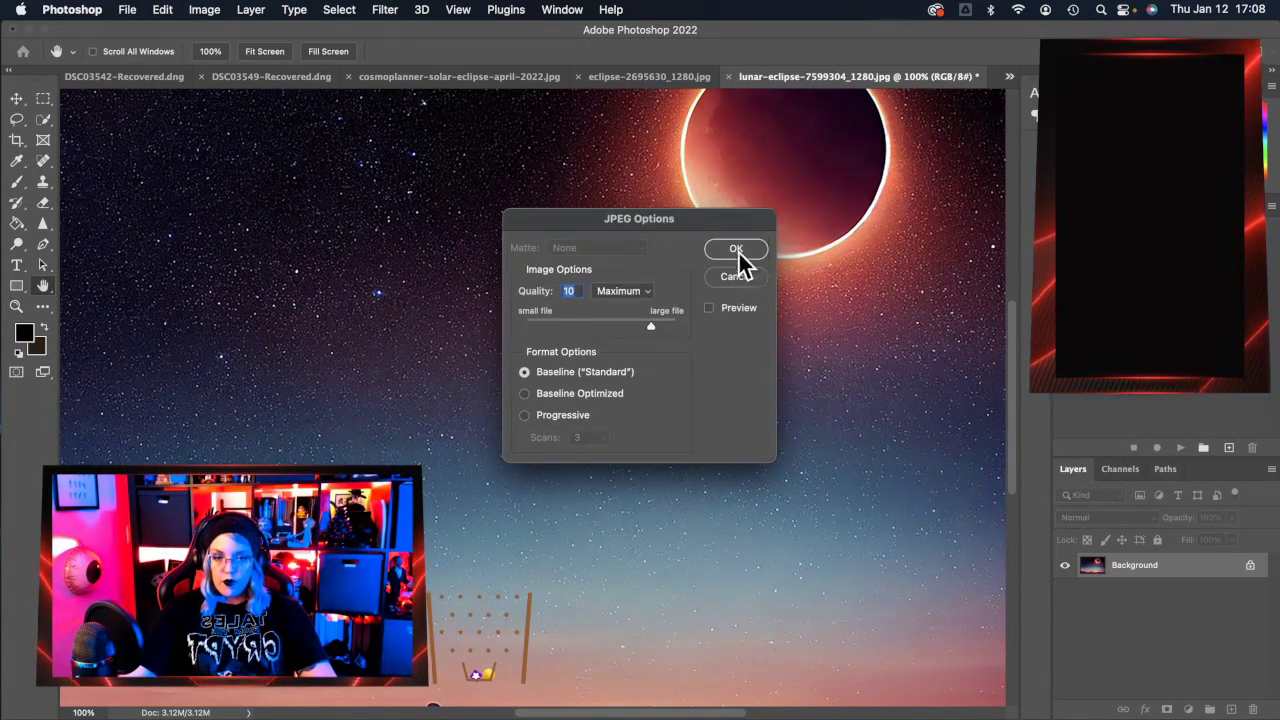
click(713, 248)
key(z)
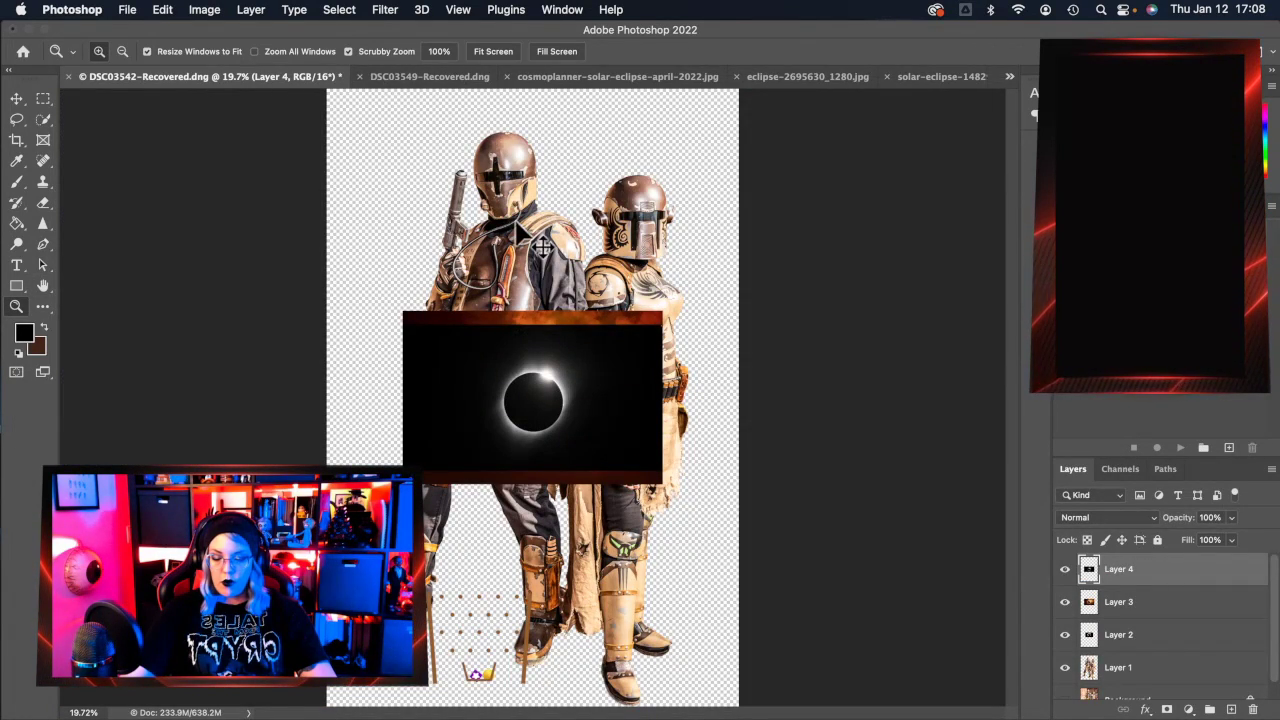
Resize eclipse-2695630_1280.jpg to fit the 11 x 14 in 300 dpi preset.
click(818, 80)
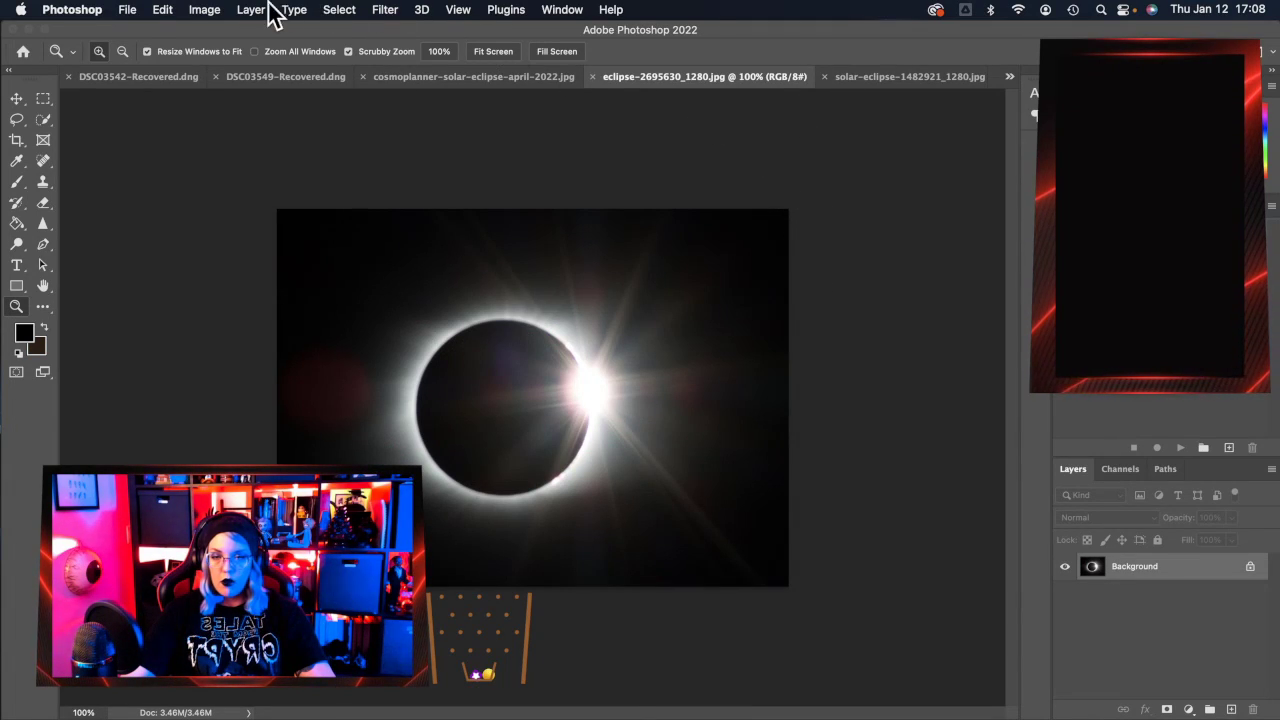
click(208, 12)
click(308, 134)
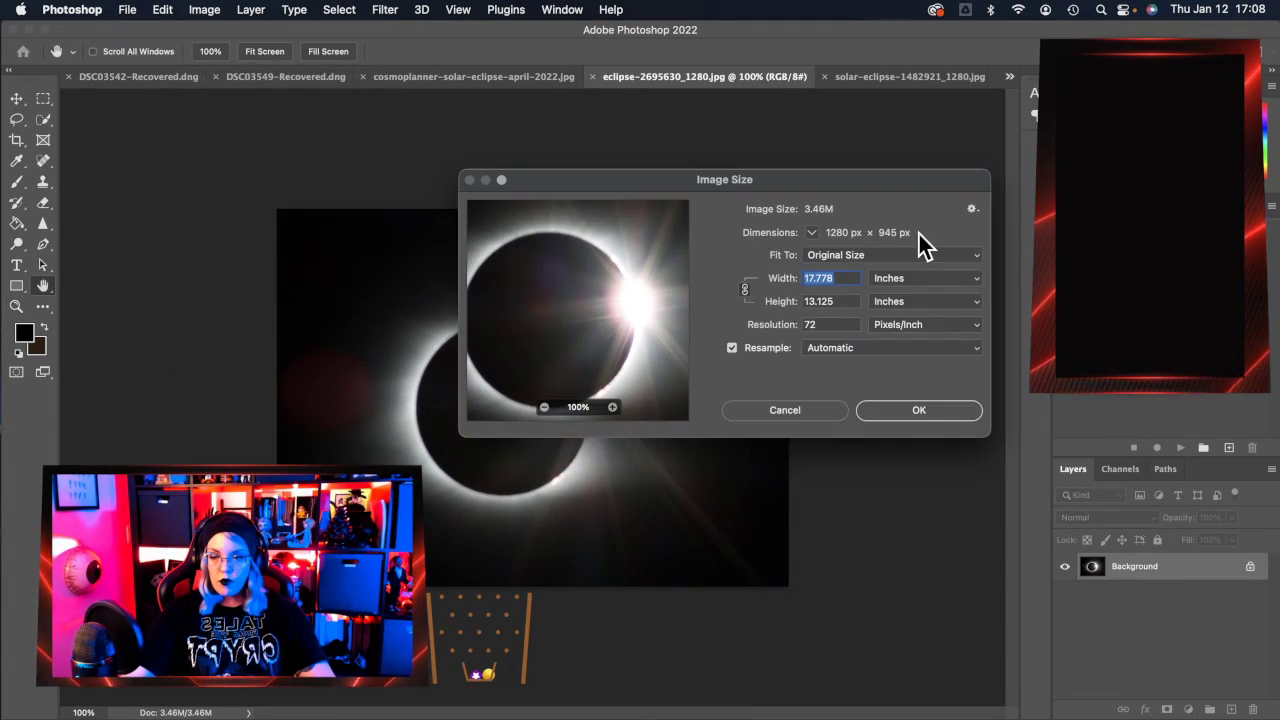
click(913, 254)
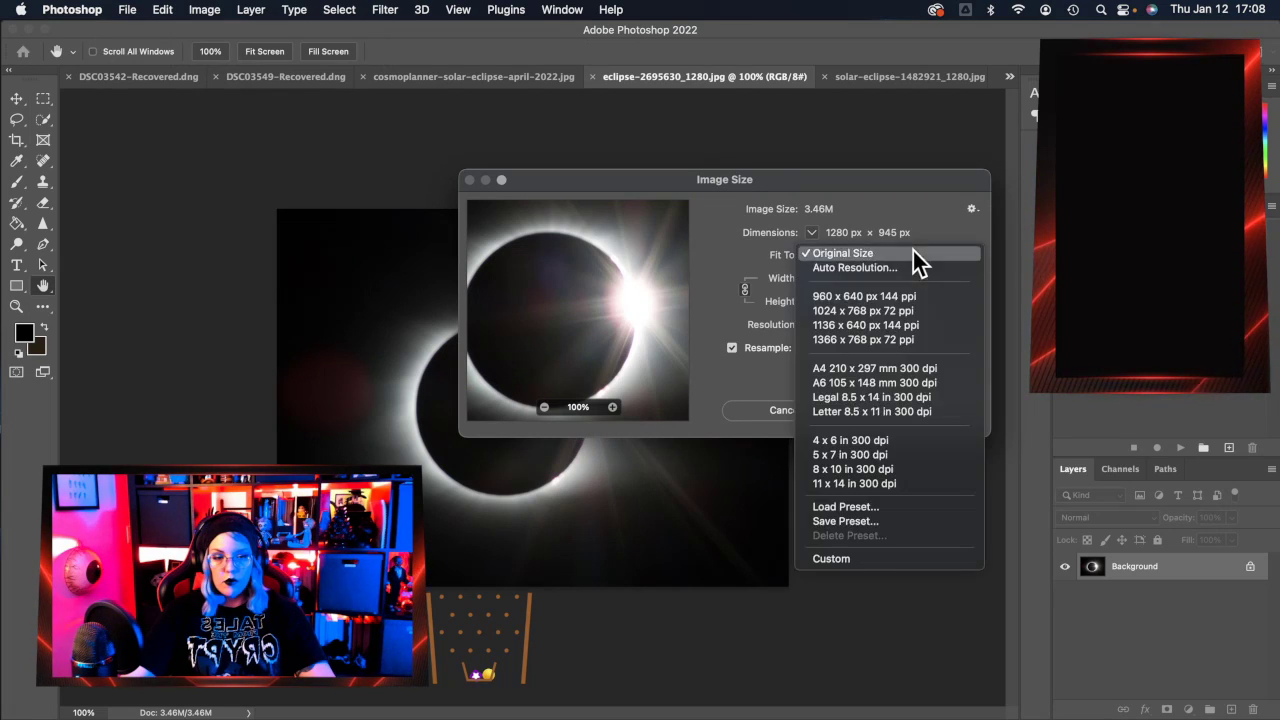
click(928, 485)
click(921, 412)
key(z)
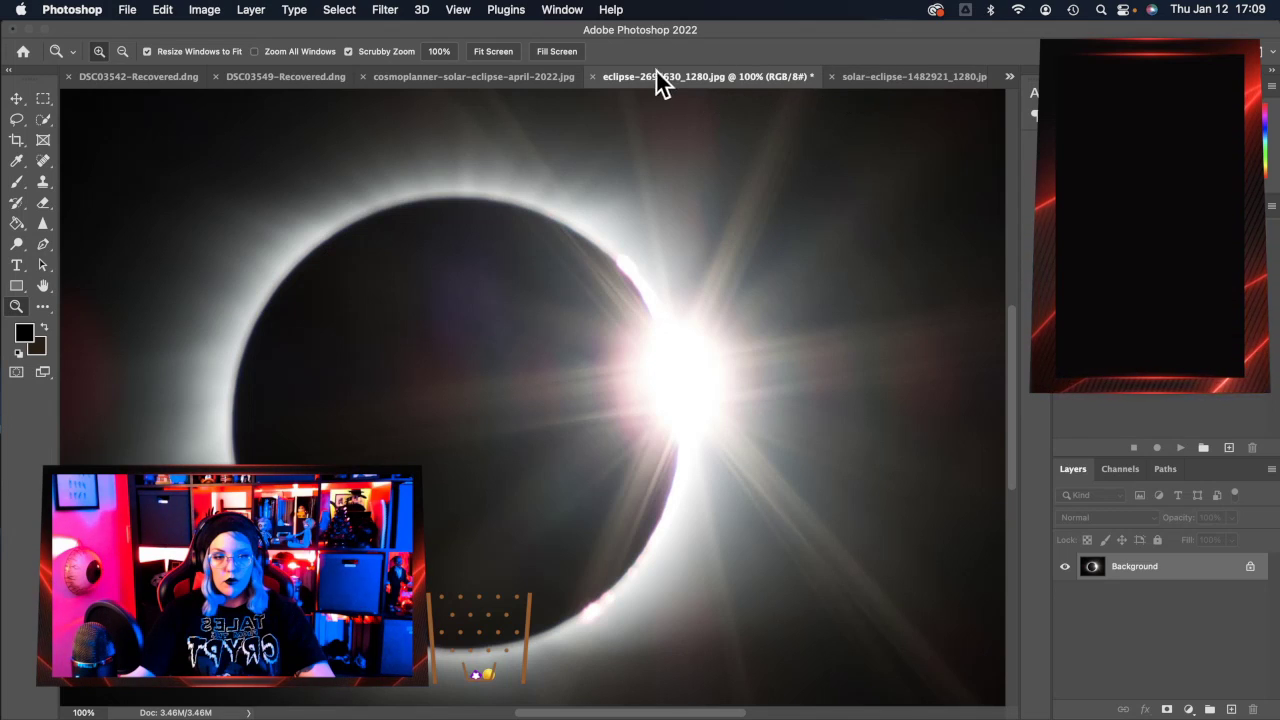
Close eclipse-2695630_1280.jpg saved as a quality 10 JPEG and paste its copied picture into DSC03542-Recovered.dng.
click(591, 77)
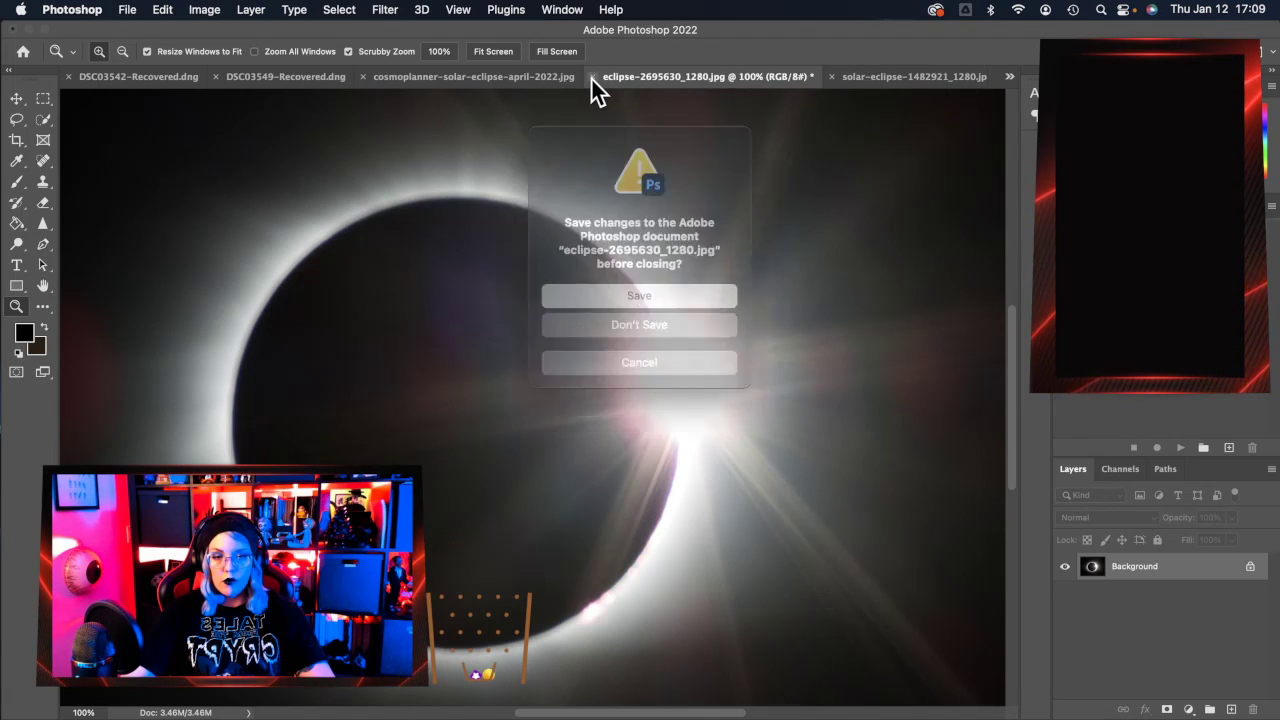
click(630, 360)
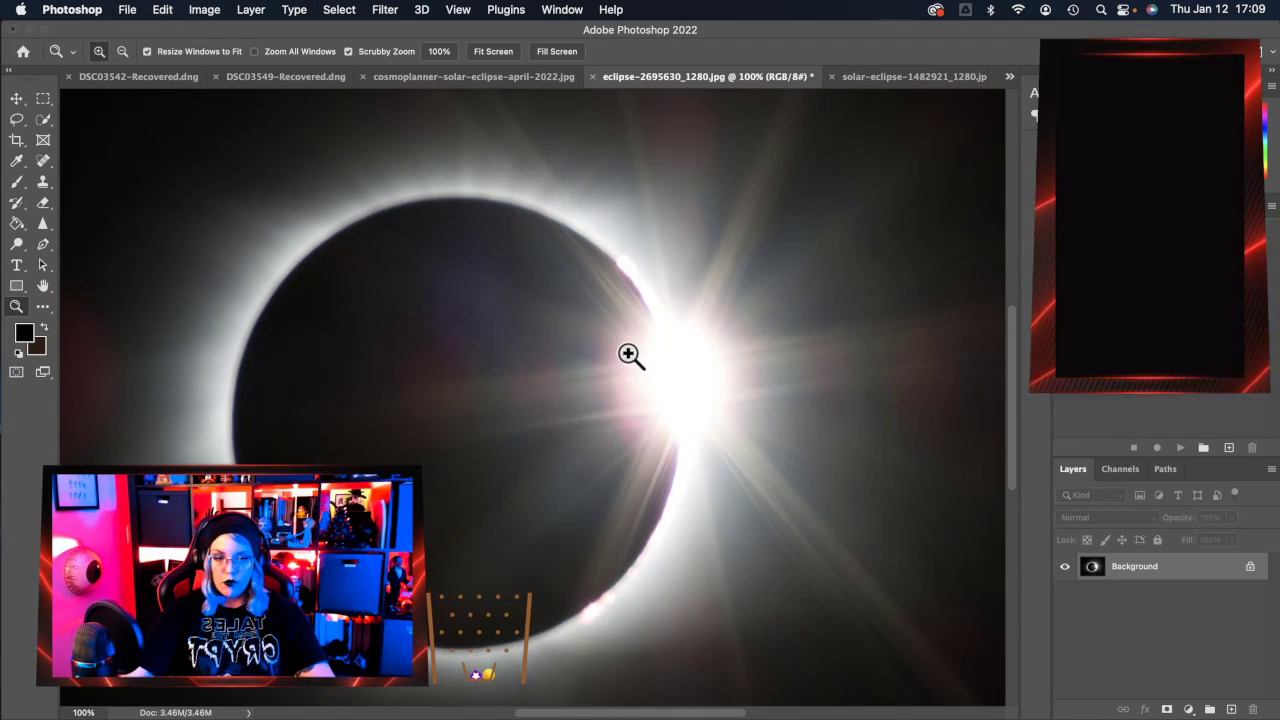
click(593, 78)
click(635, 291)
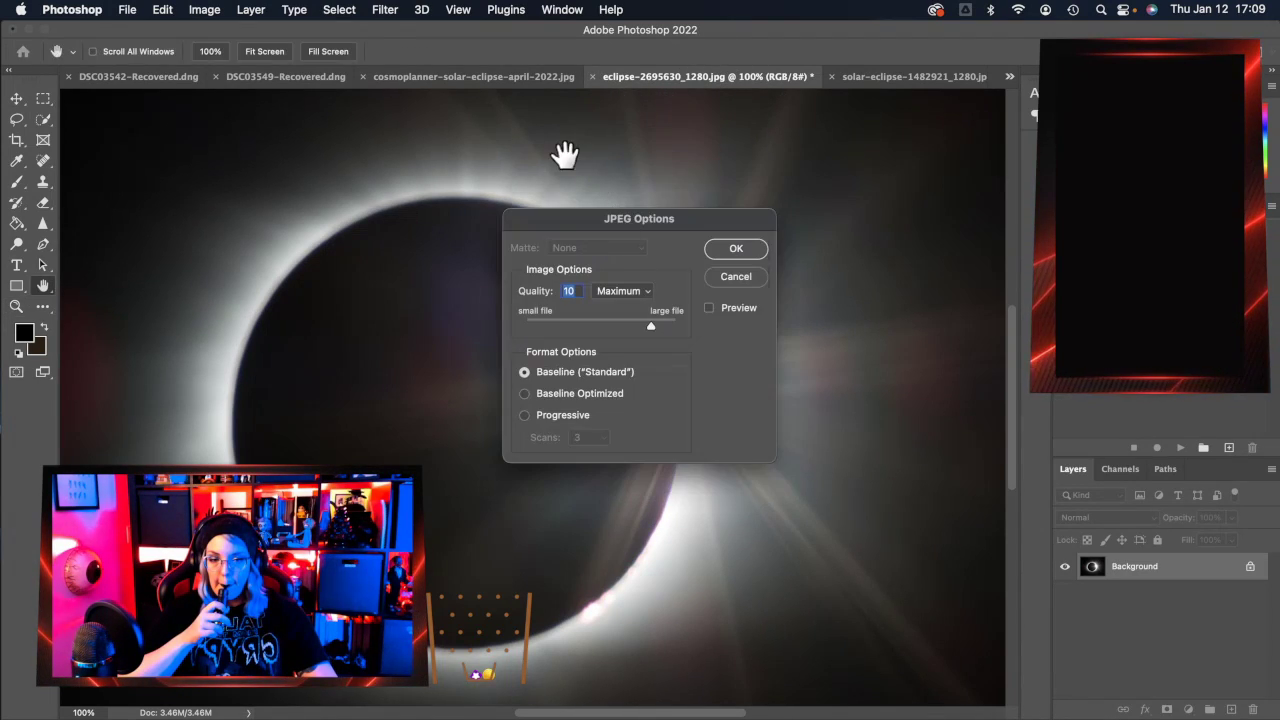
click(718, 249)
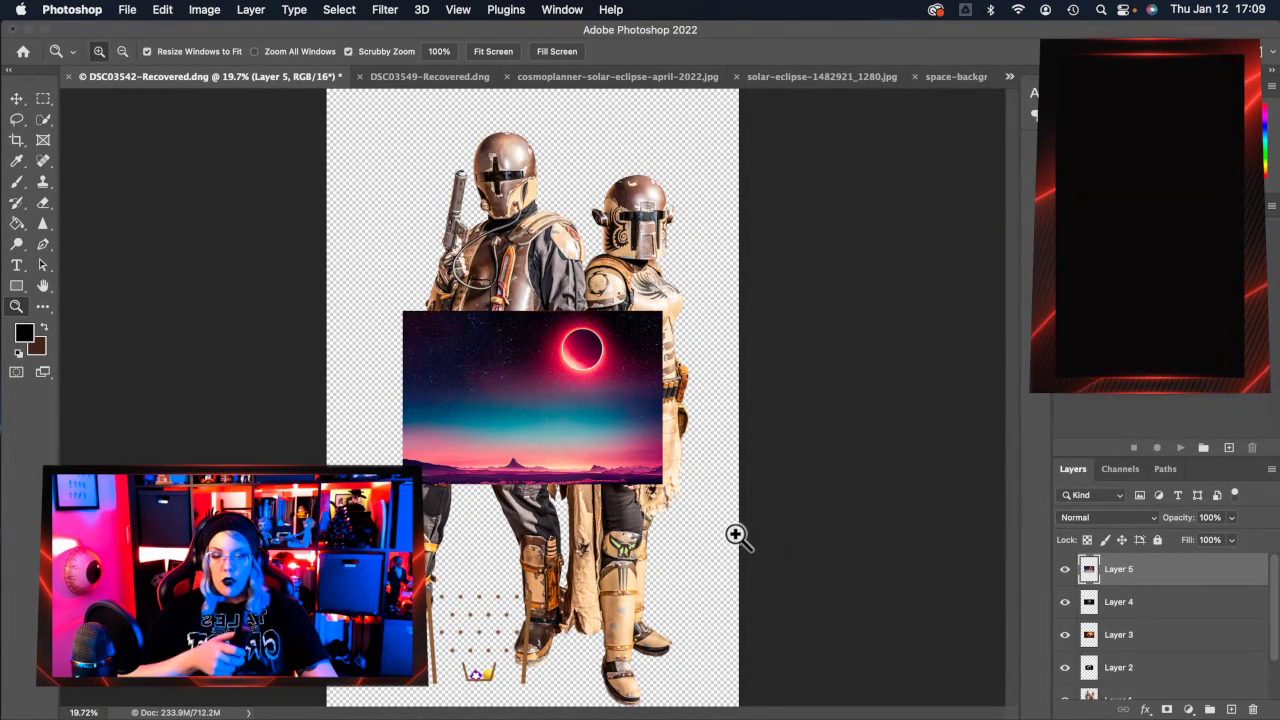
key(super+v)
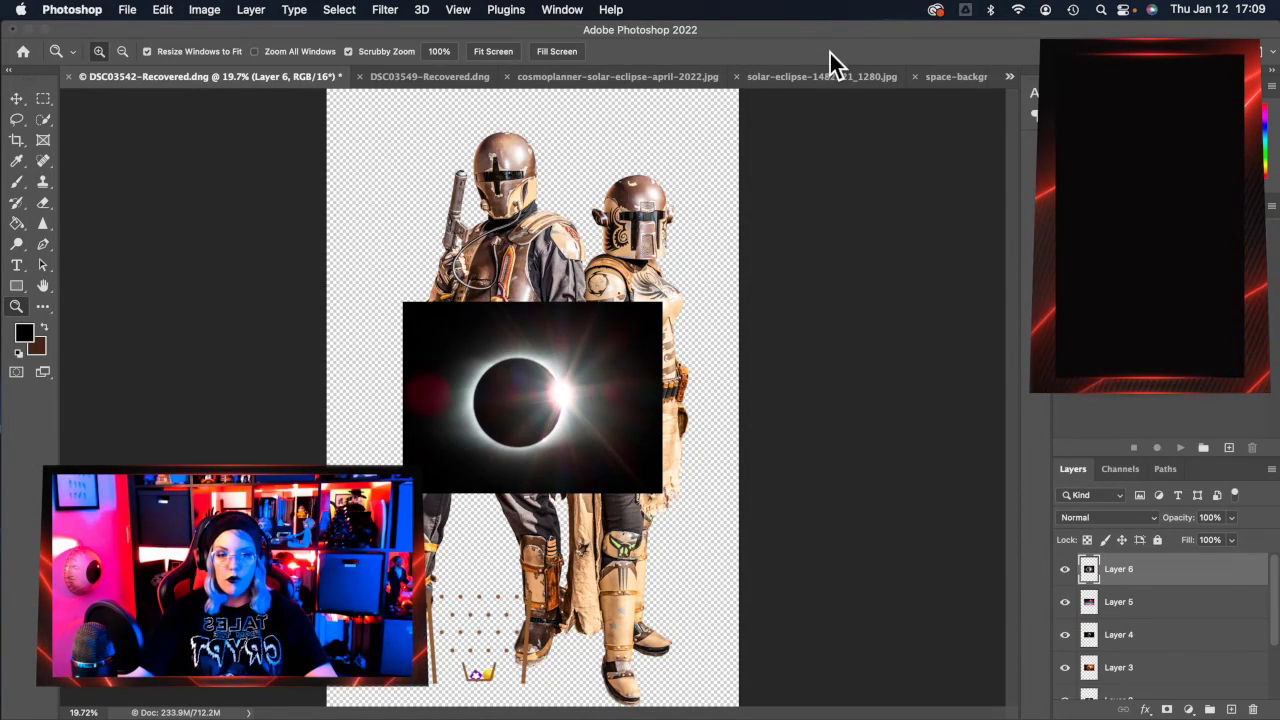
Resize solar-eclipse-1482921_1280.jpg to fit the 11 x 14 in 300 dpi preset.
click(825, 78)
click(204, 9)
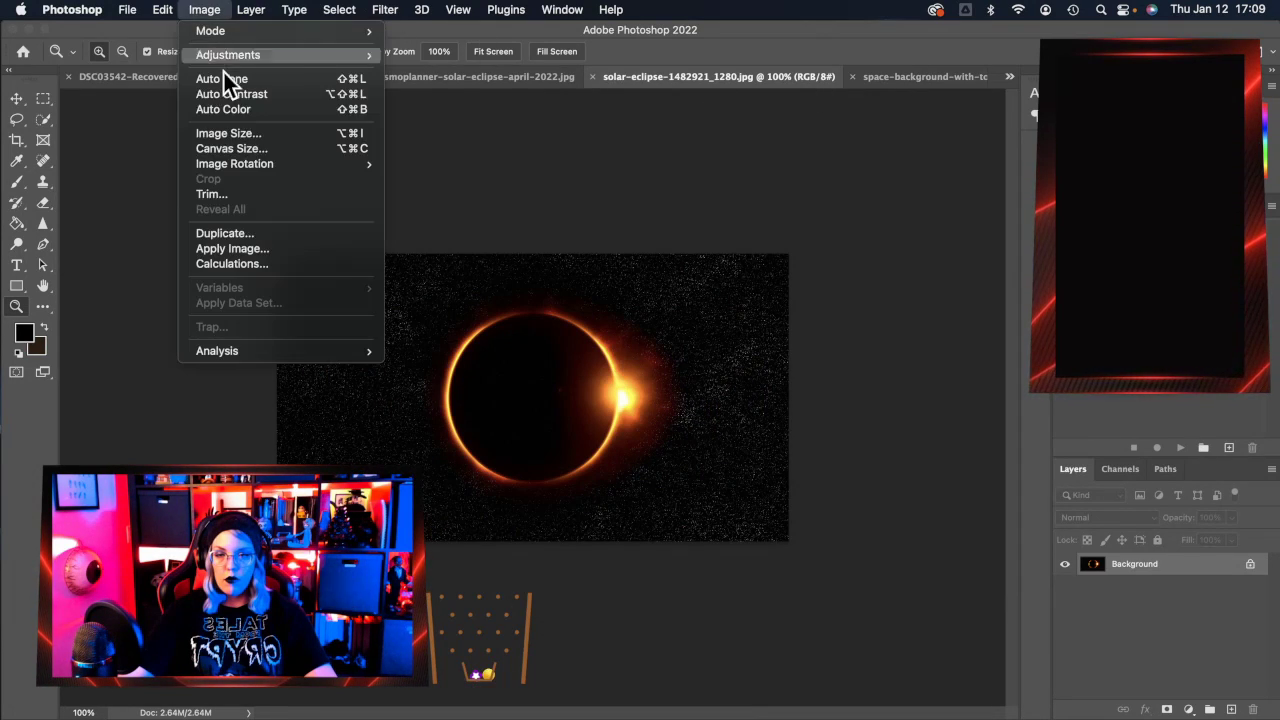
click(264, 136)
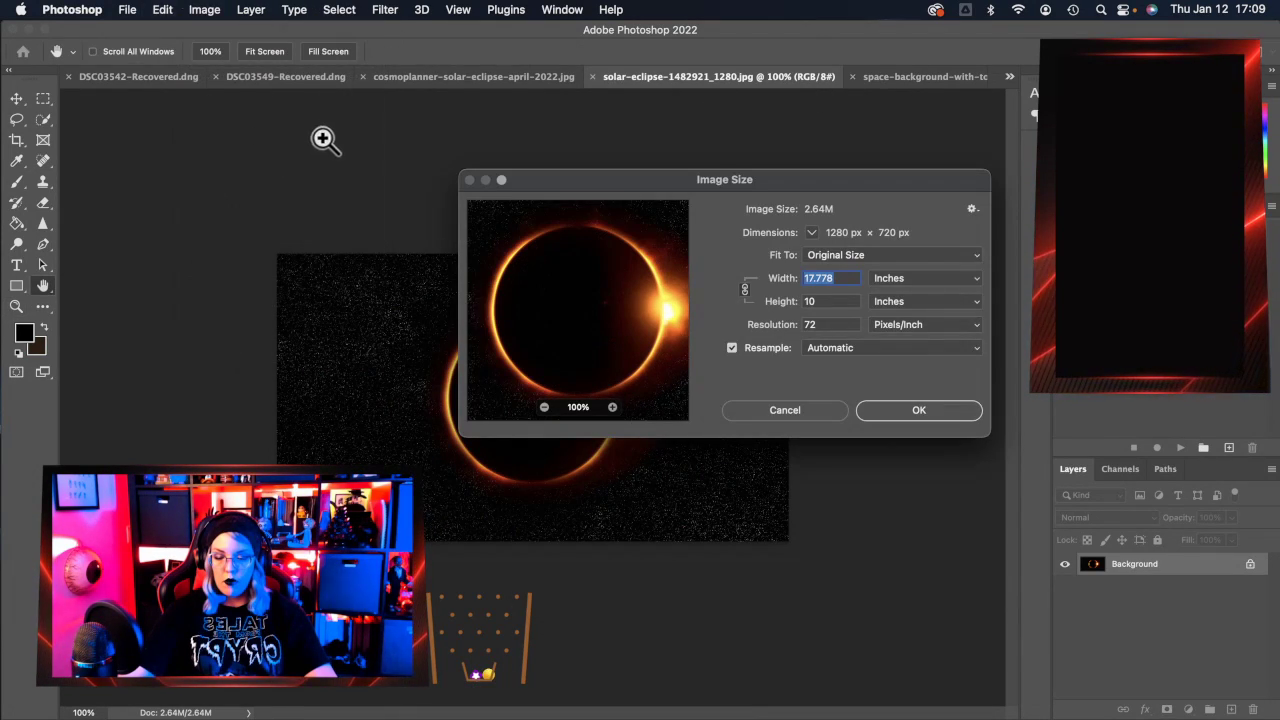
click(868, 254)
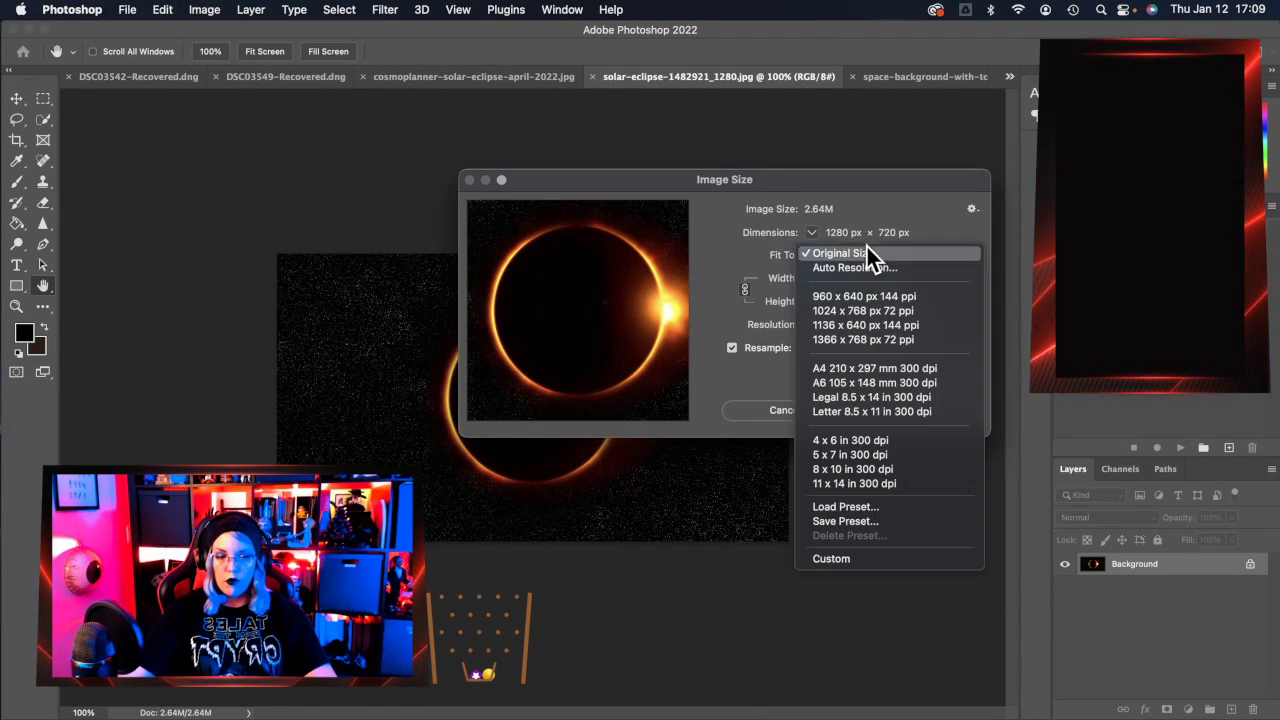
click(858, 484)
click(915, 410)
key(z)
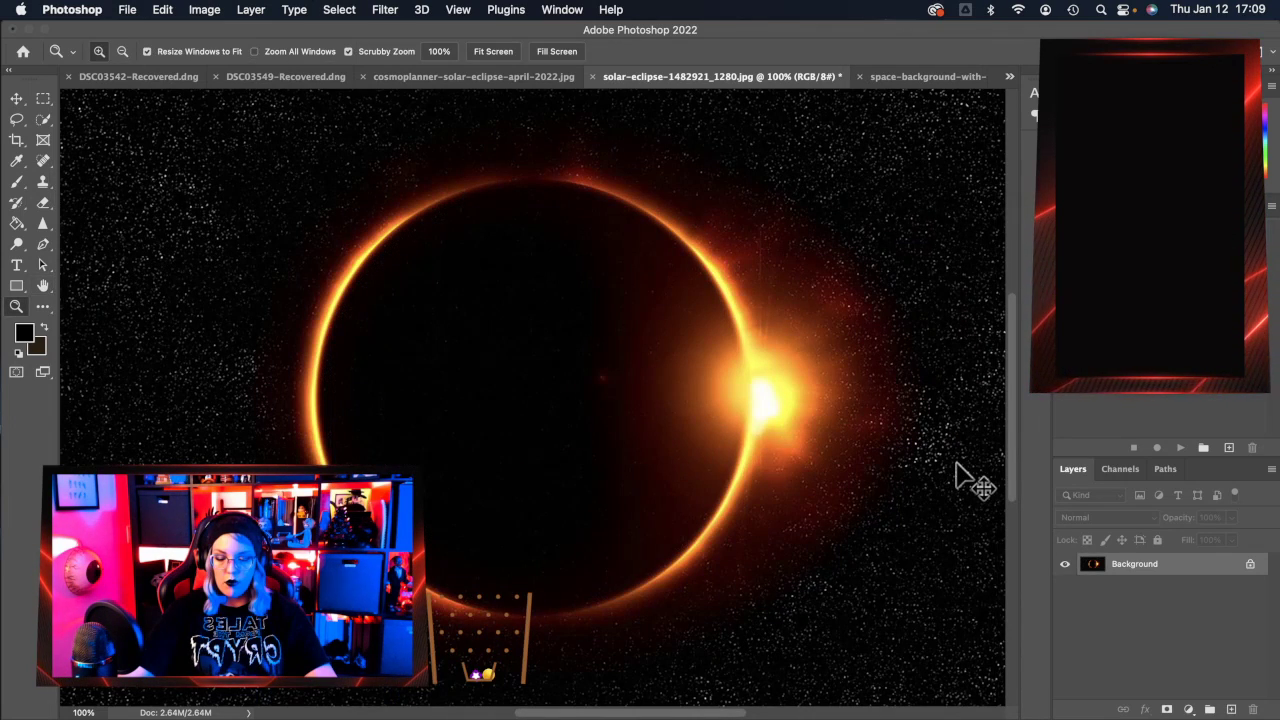
Save and close solar-eclipse-1482921_1280.jpg, and paste its copied picture into DSC03542-Recovered.dng.
click(591, 77)
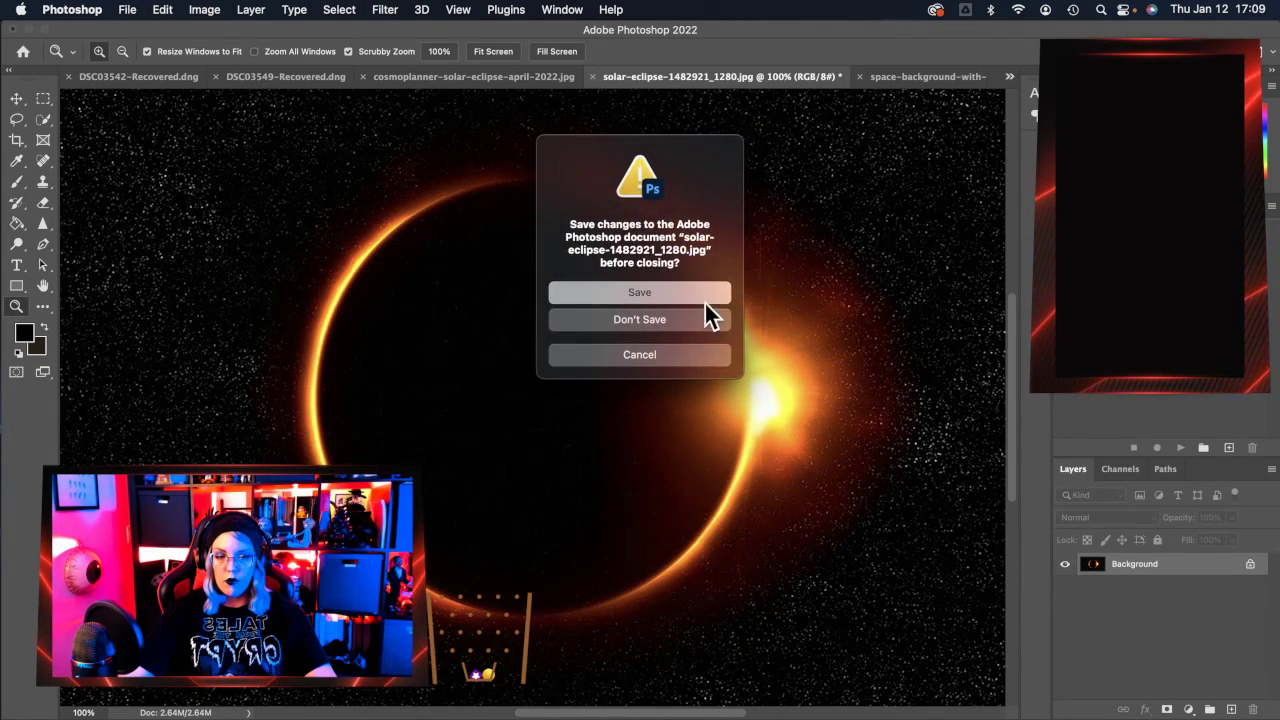
click(711, 294)
click(750, 250)
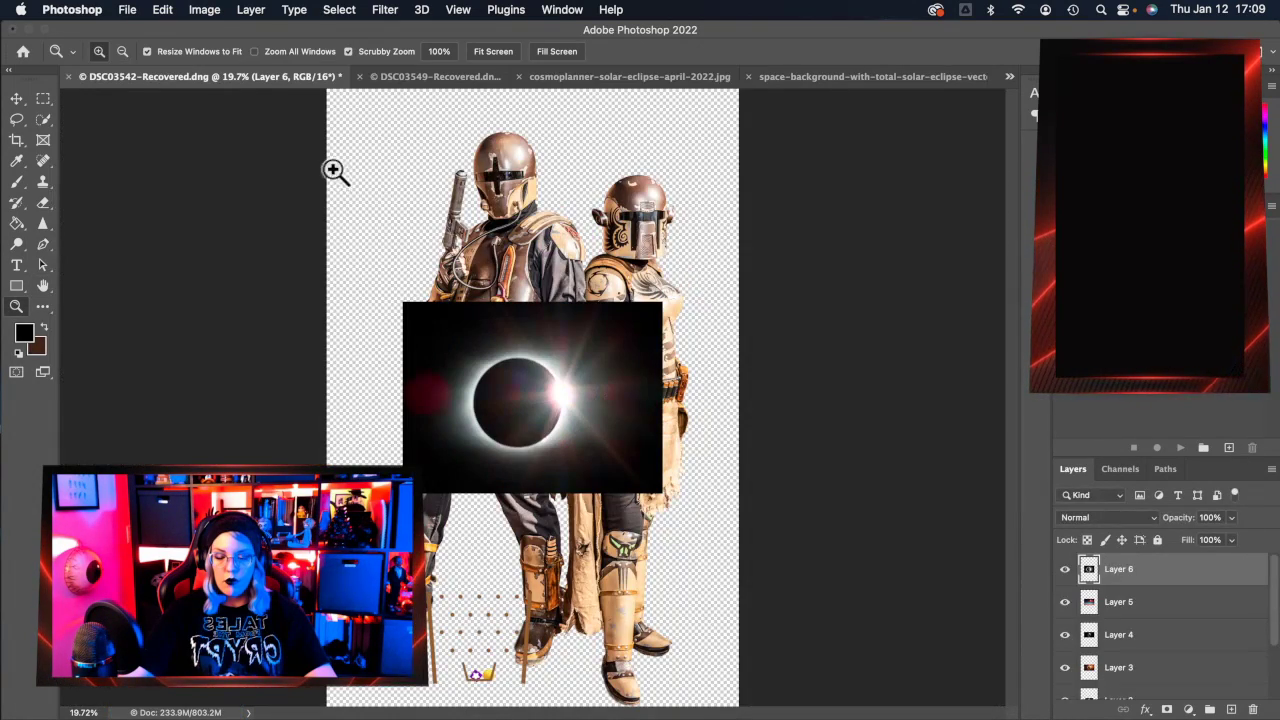
Resize space-background-with-total-solar-eclipse-vector.jpg to fit the 11 x 14 in 300 dpi preset.
click(855, 80)
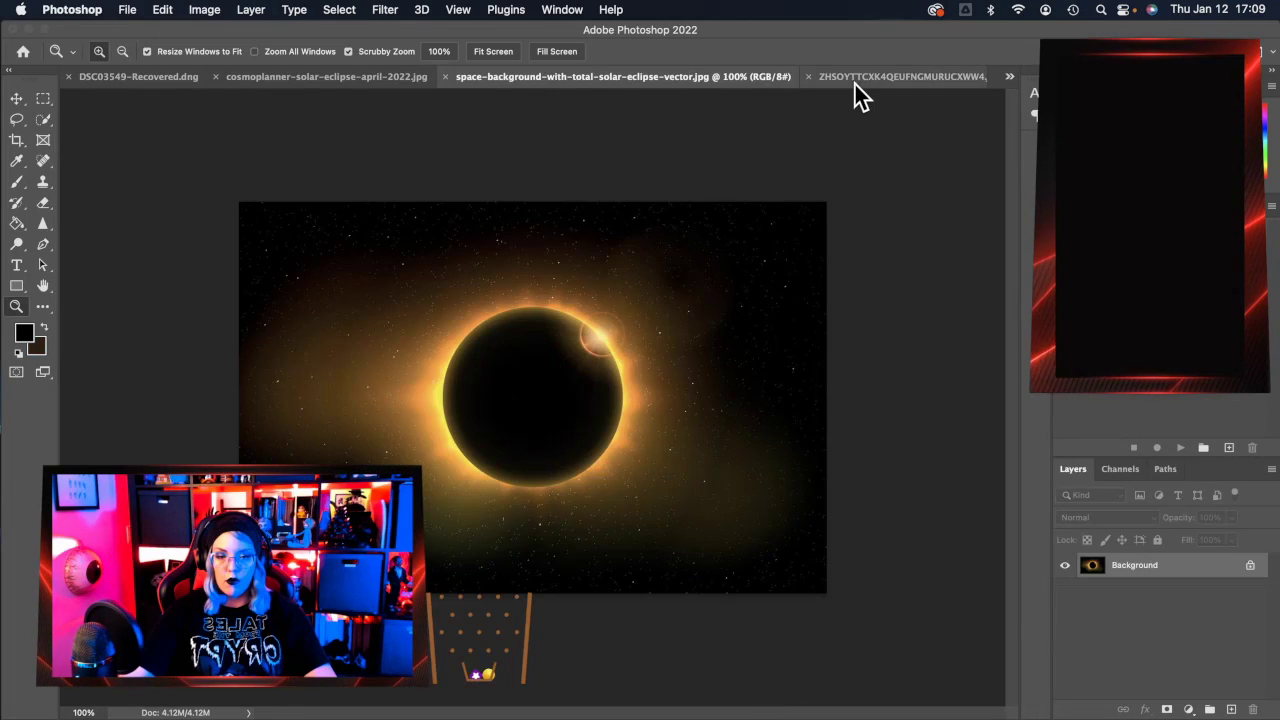
click(206, 10)
click(238, 135)
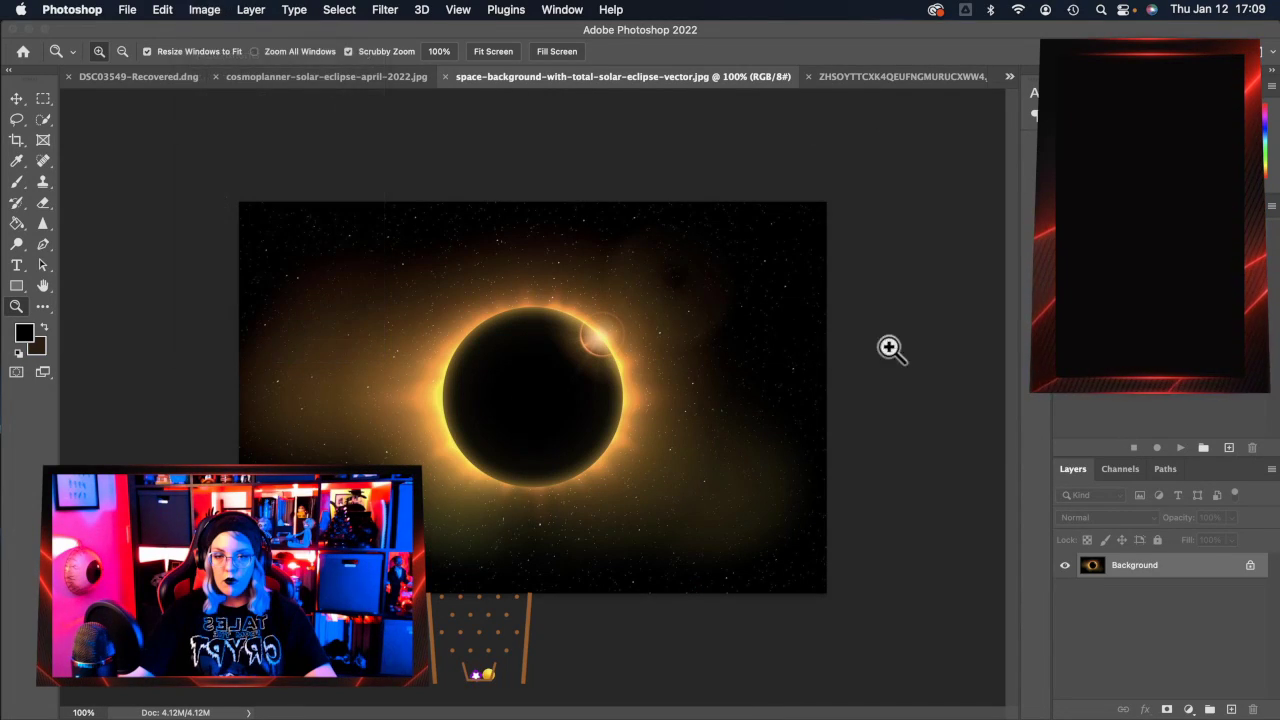
click(828, 258)
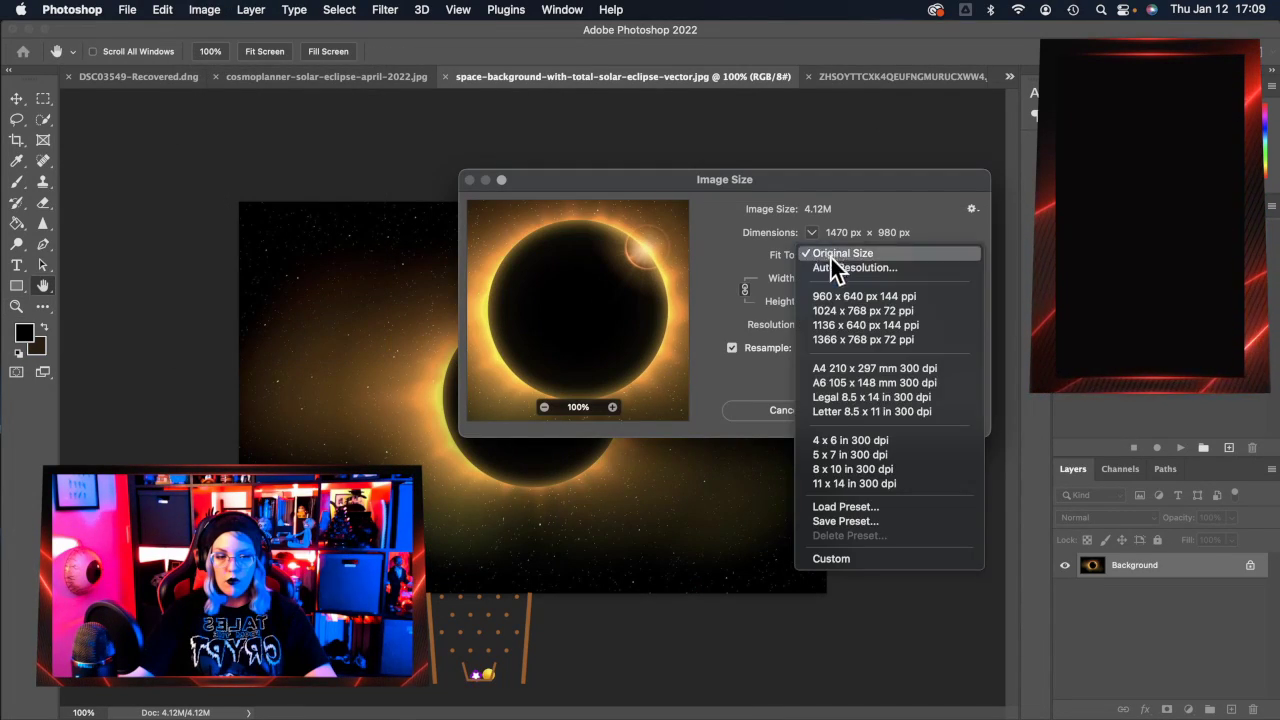
click(858, 483)
click(893, 414)
key(z)
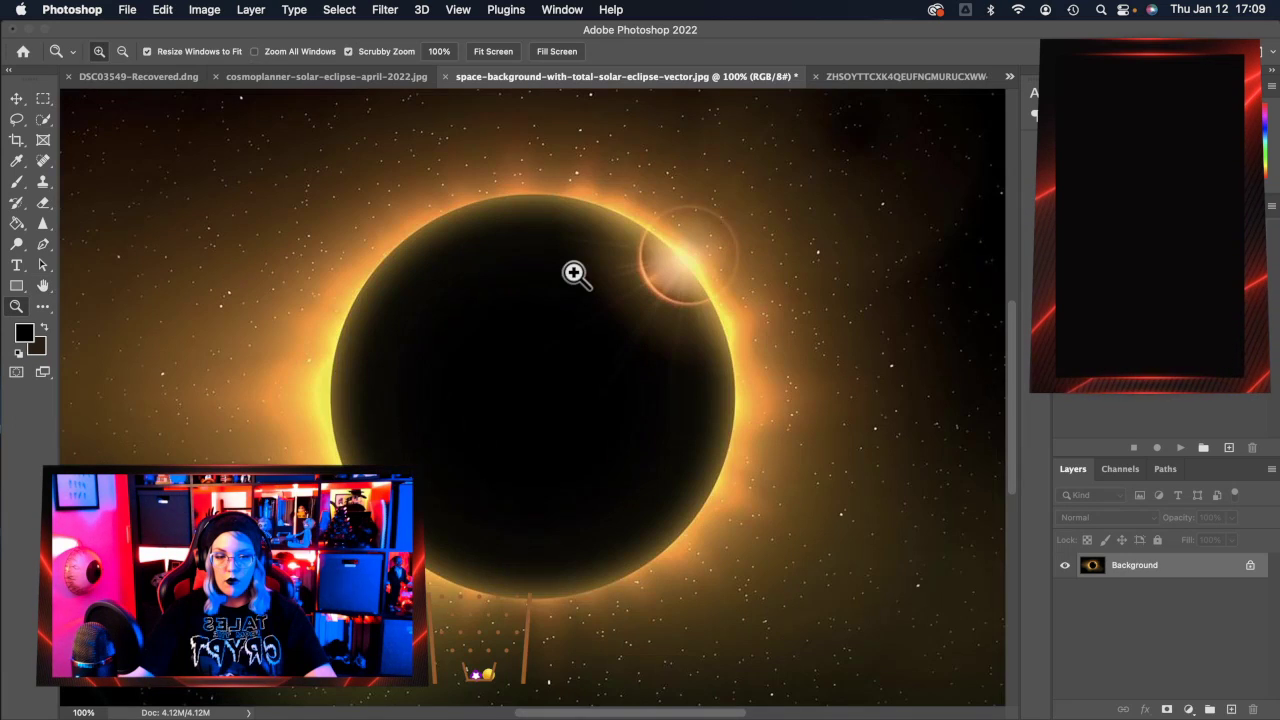
Copy the whole space-background eclipse picture into DSC03542-Recovered.dng, closing the original saved as a progressive JPEG at quality 12 with 3 scans.
key(super+a)
key(super+c)
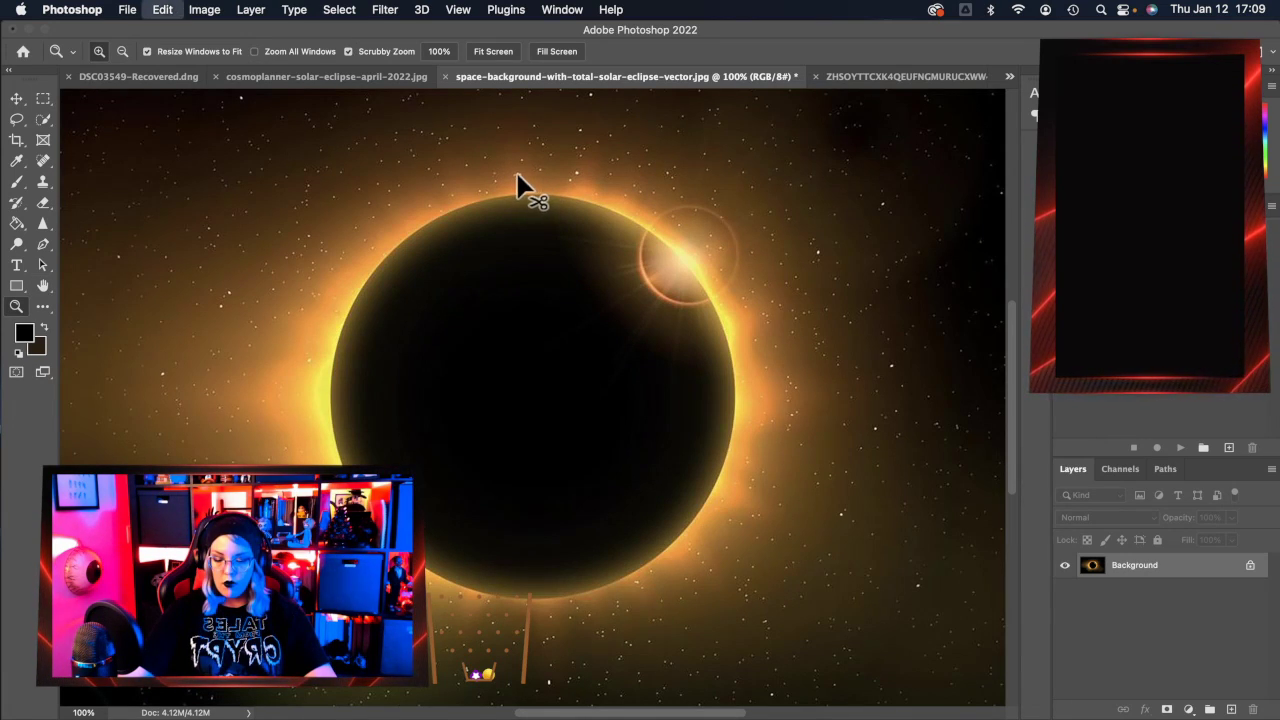
click(446, 76)
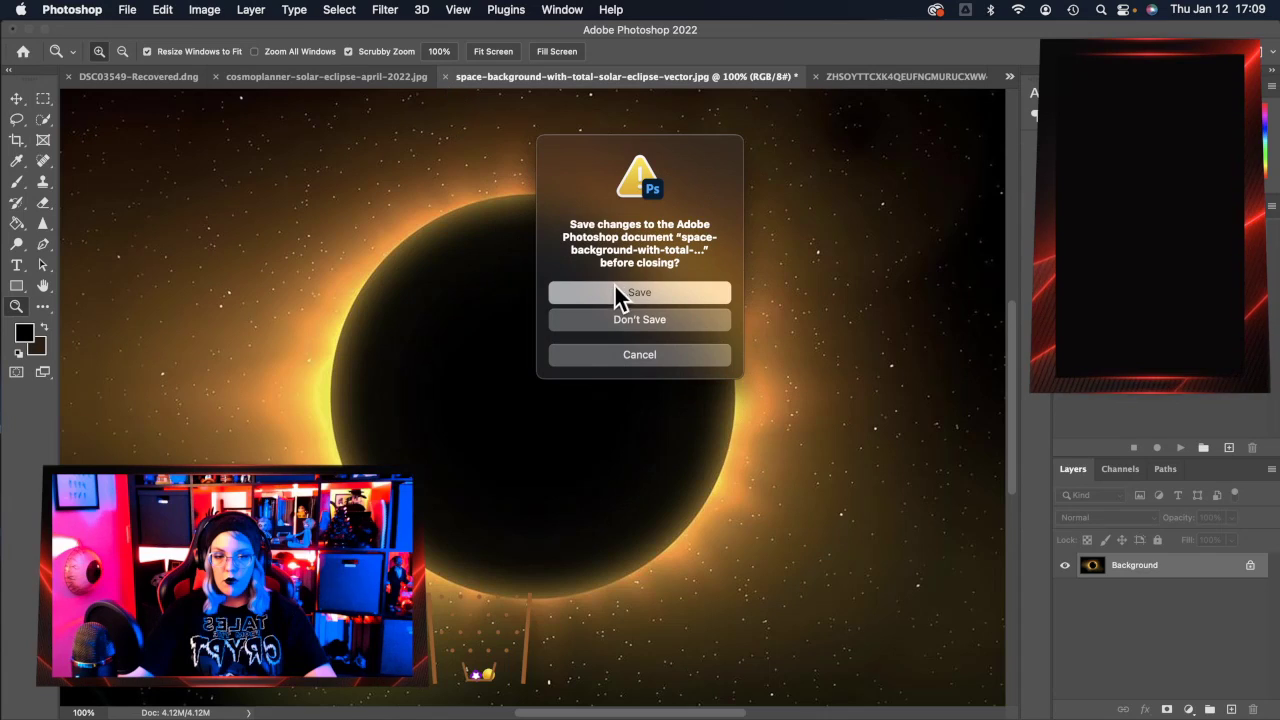
click(615, 292)
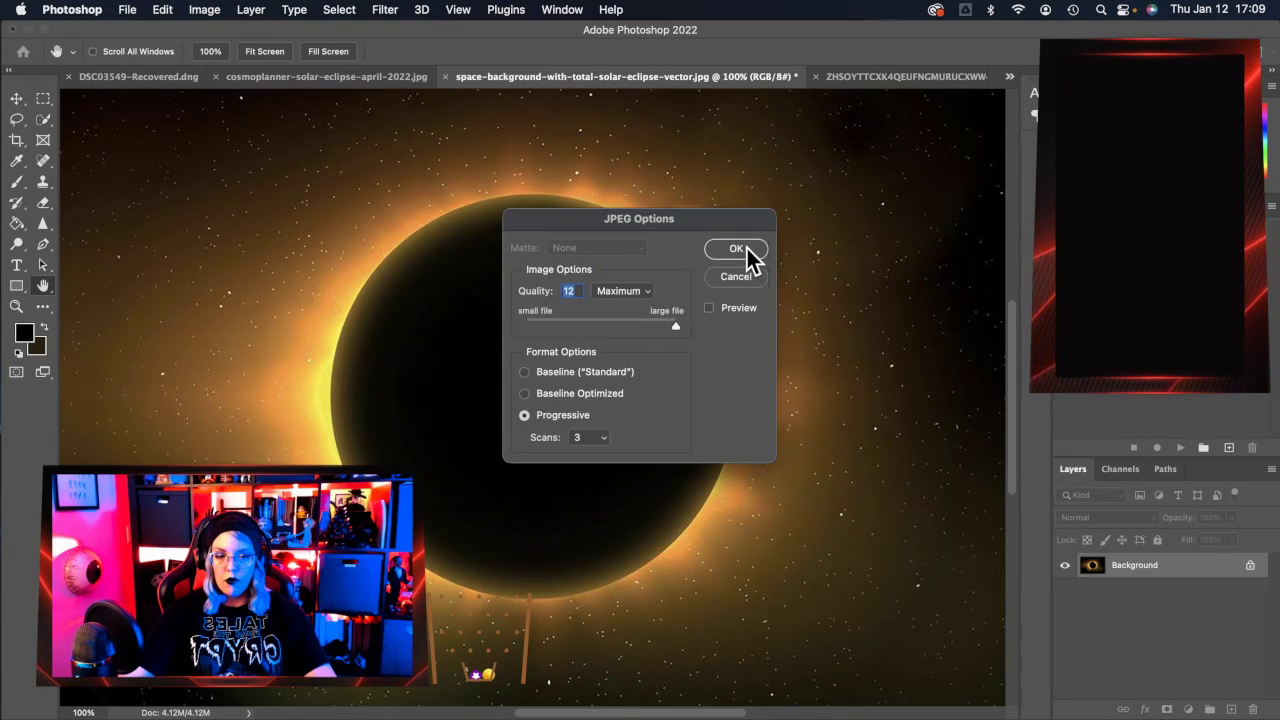
click(736, 249)
key(z)
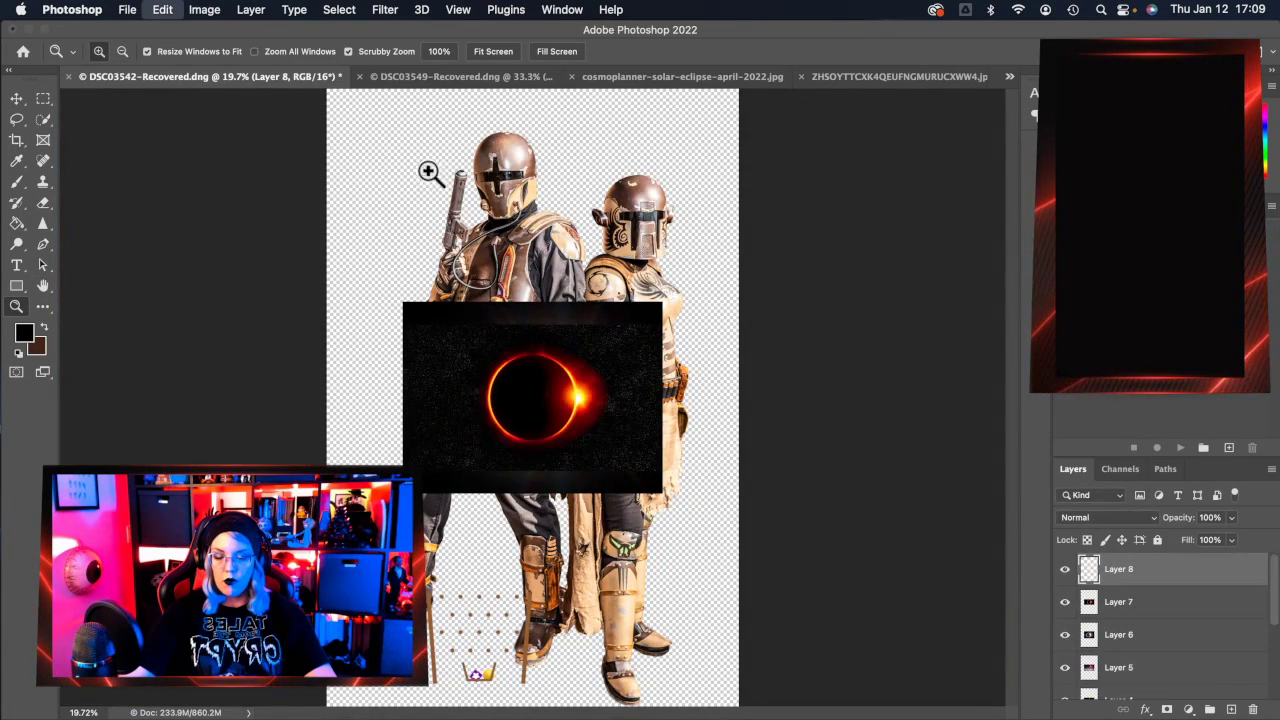
Close cosmoplanner-solar-eclipse-april-2022.jpg, saving its changes.
click(729, 77)
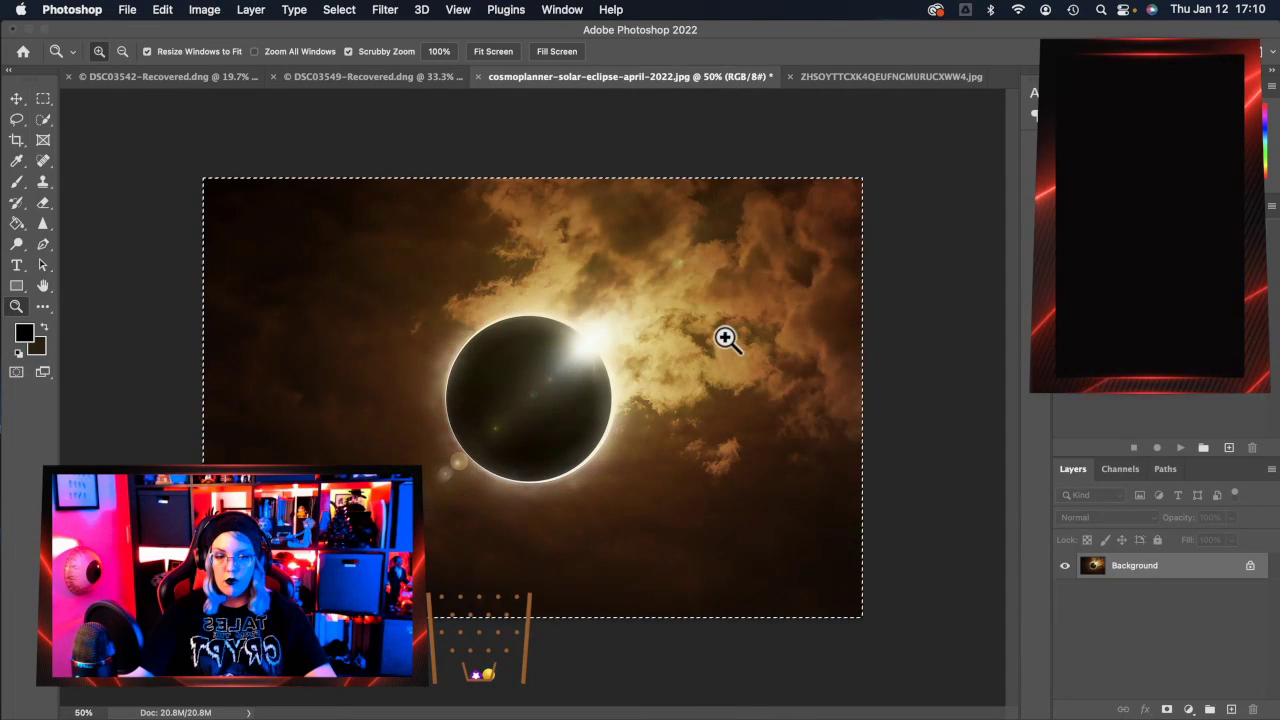
click(478, 78)
click(624, 298)
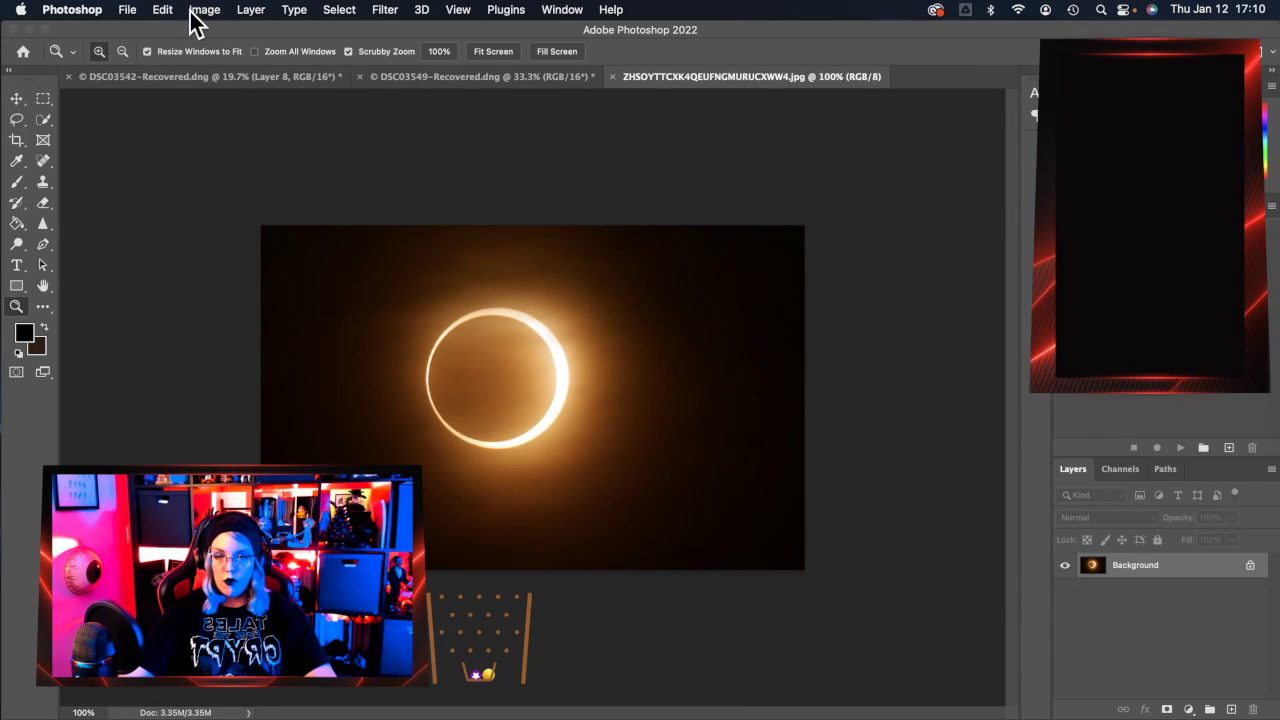
Resize ZHSOYTTCXK4QEUFNGMURUCXWW4.jpg to fit the 11 x 14 in 300 dpi preset.
click(204, 10)
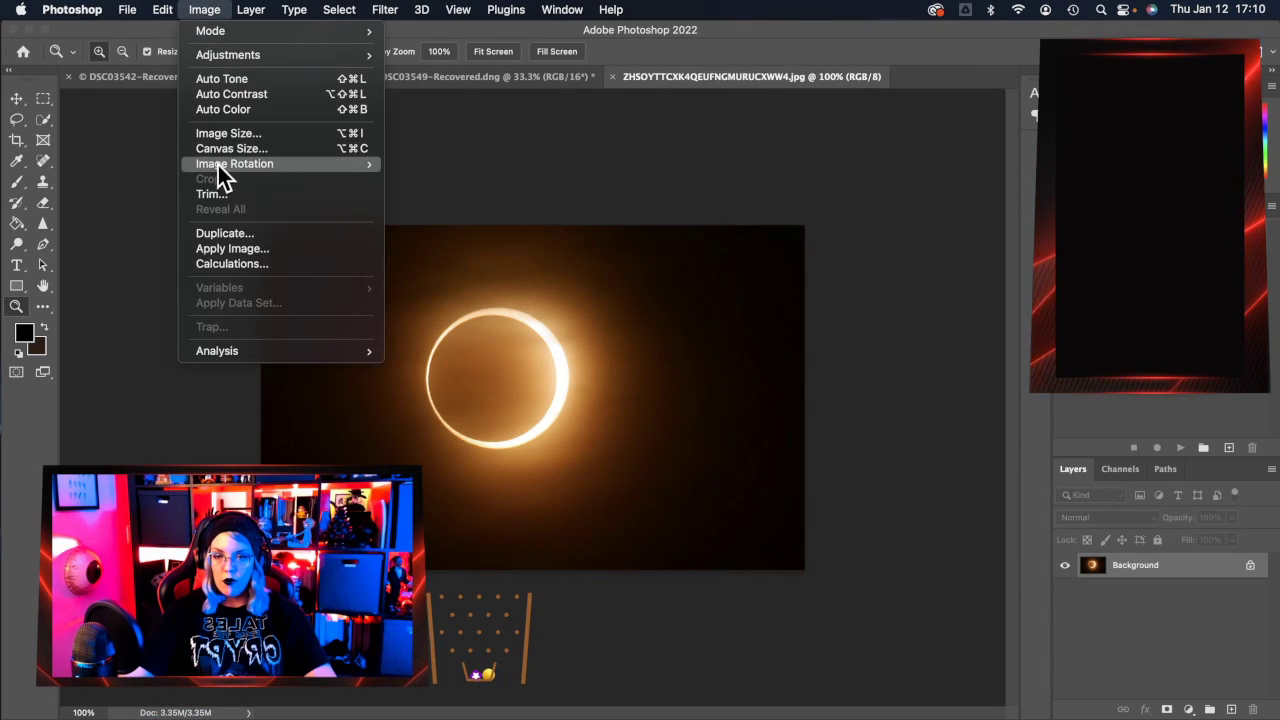
click(230, 136)
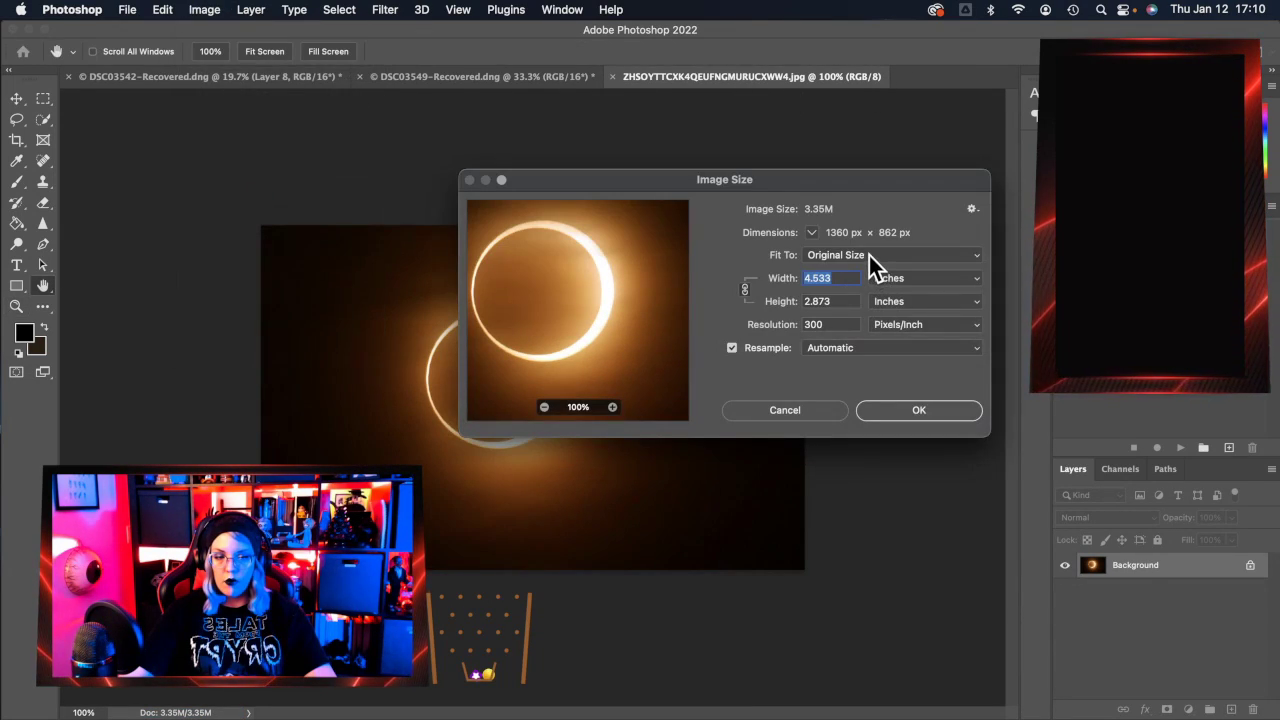
click(869, 255)
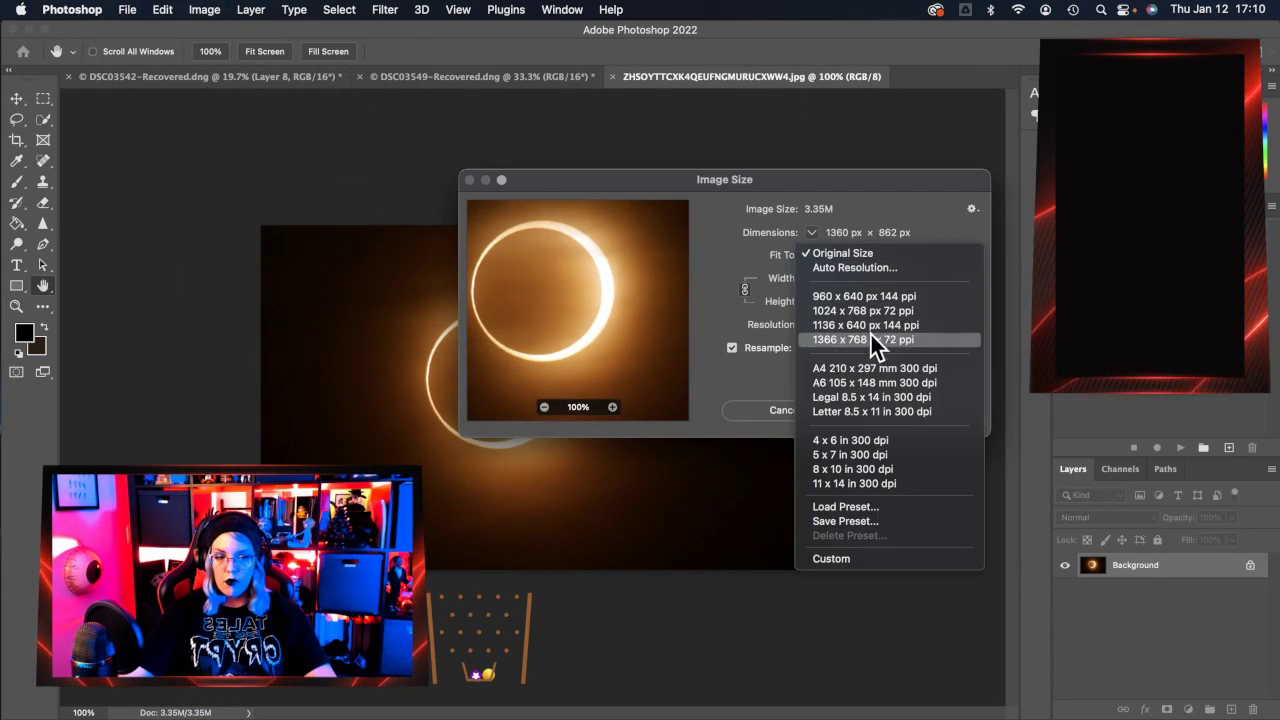
click(880, 484)
click(960, 415)
key(z)
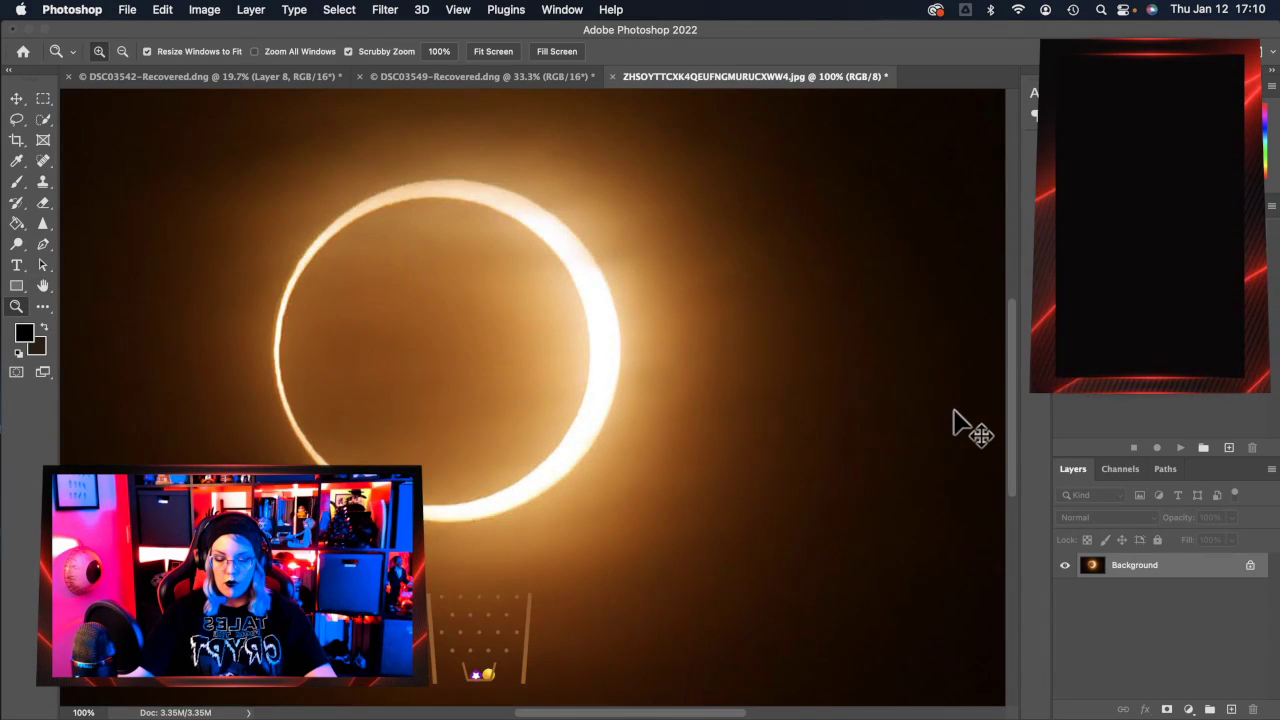
Save and close ZHSOYTTCXK4QEUFNGMURUCXWW4.jpg, and paste its copied picture into DSC03542-Recovered.dng.
click(616, 77)
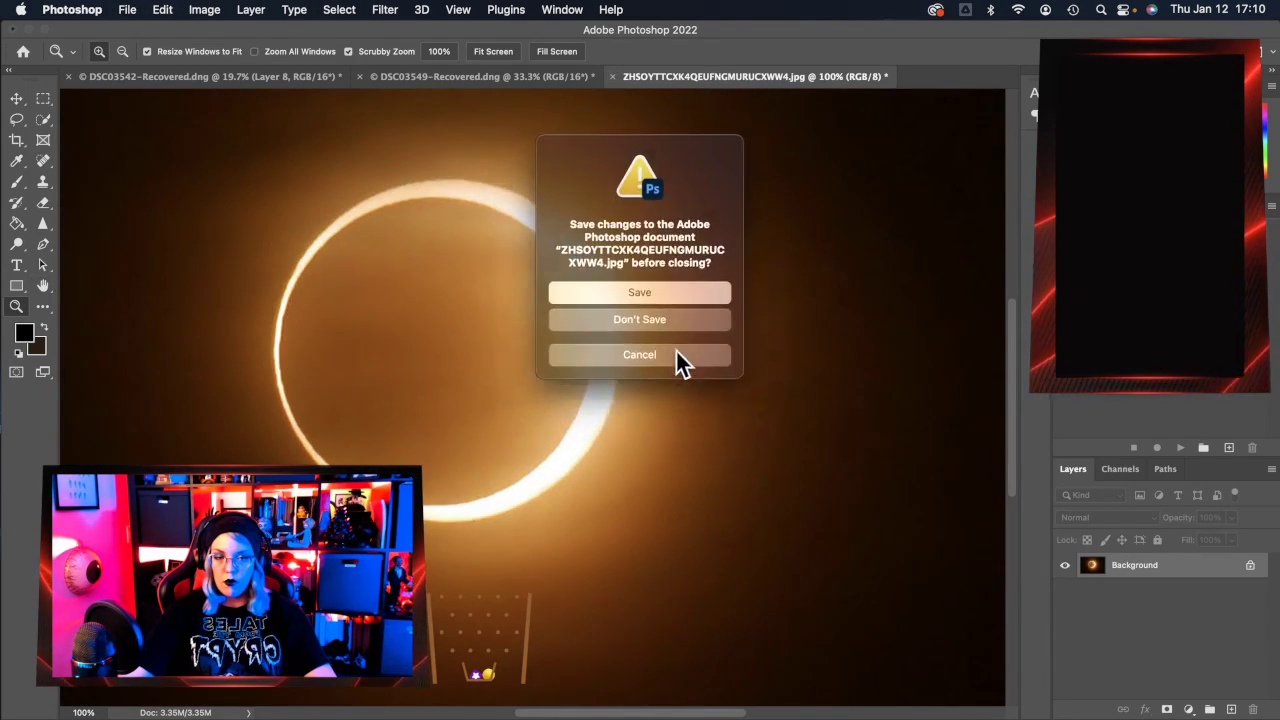
click(674, 292)
click(274, 78)
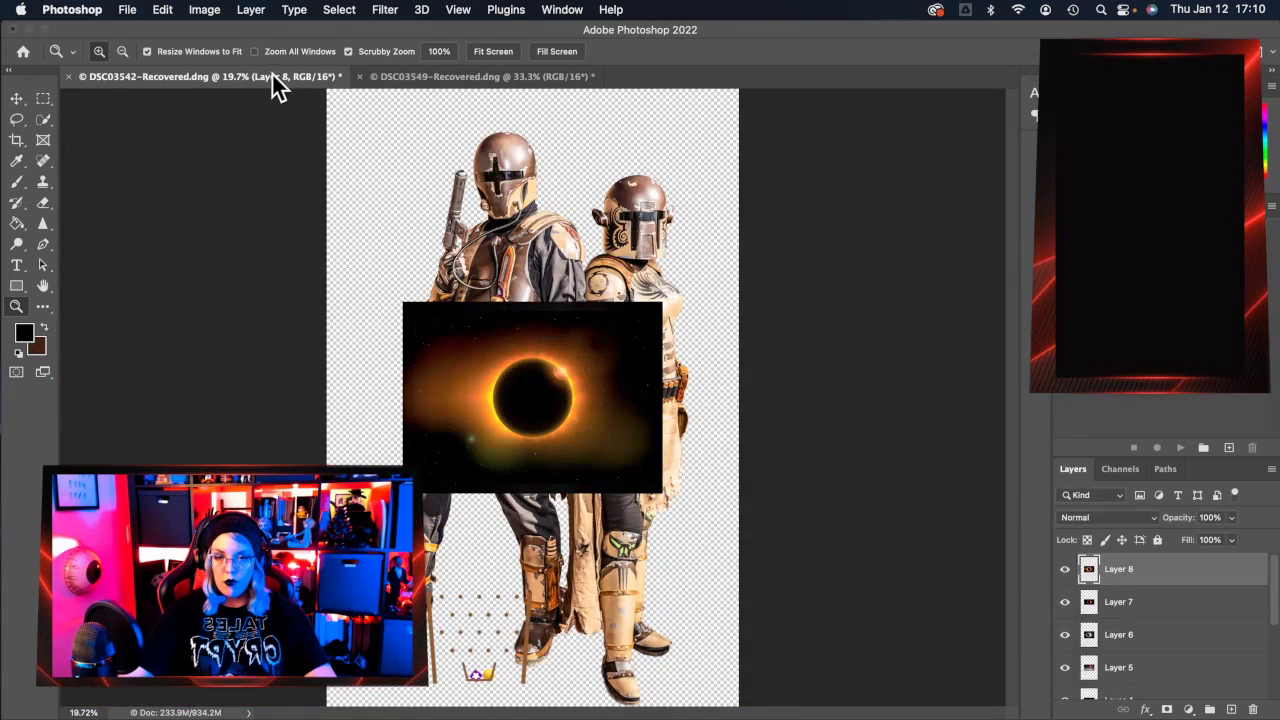
key(super+v)
Switch to Finder and open dust-png-35069.jpeg from the FOG folder of Edit Assets in Photoshop.
click(28, 29)
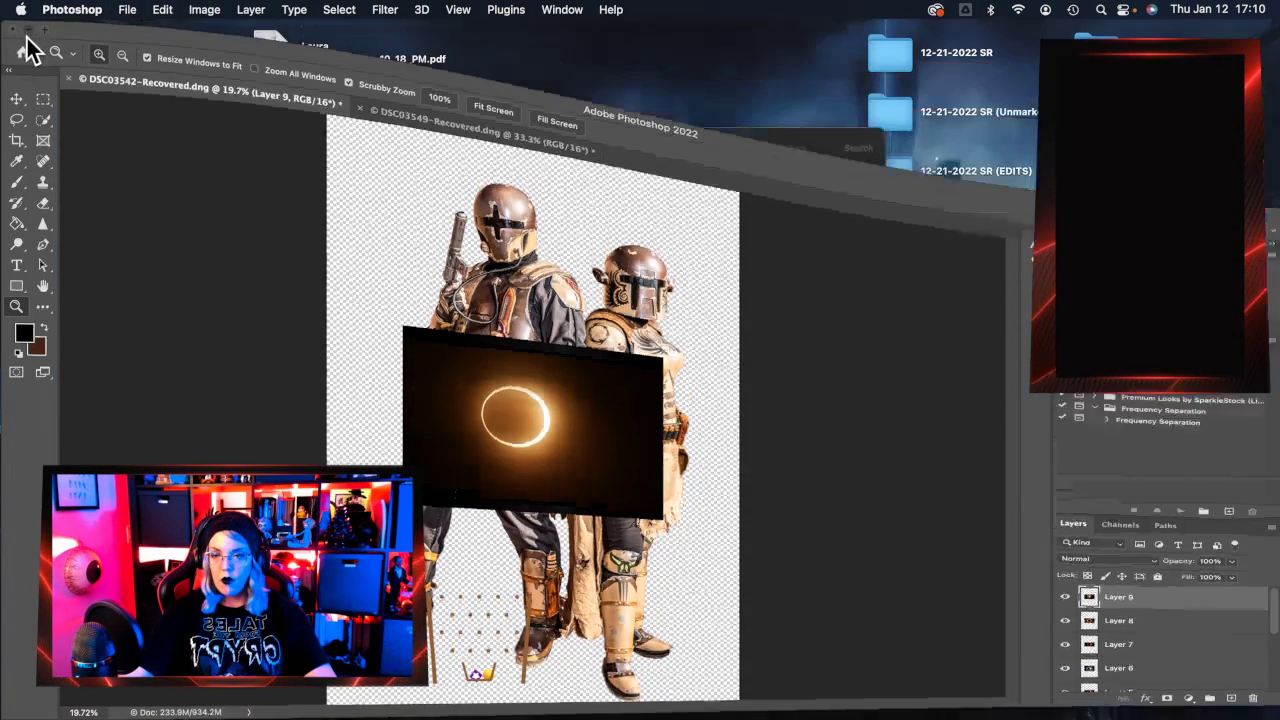
scroll(445, 366, left, 3)
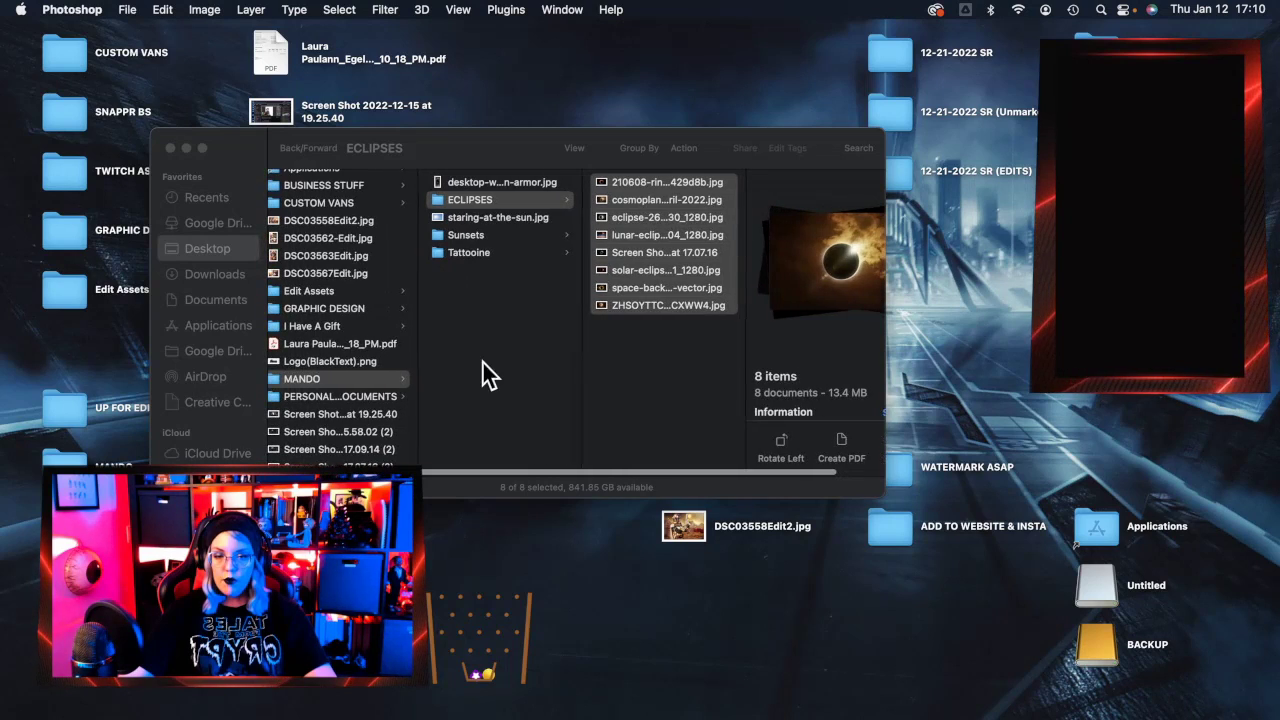
click(310, 294)
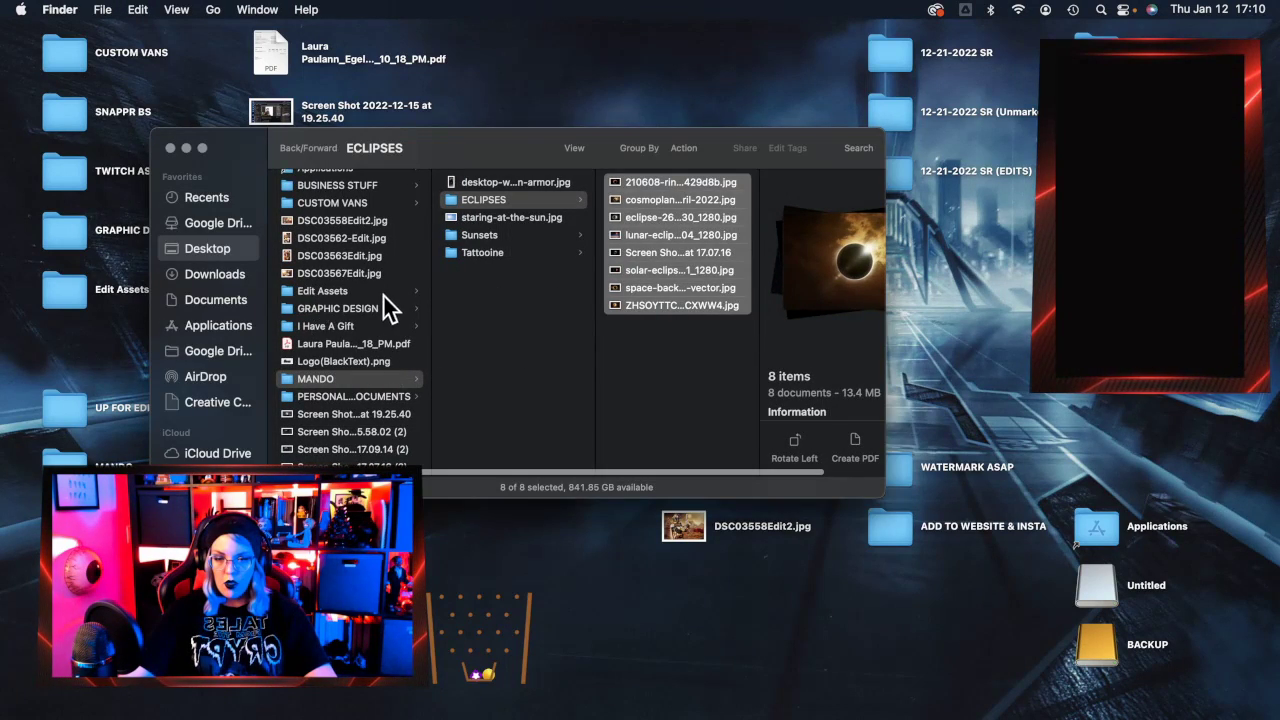
click(358, 291)
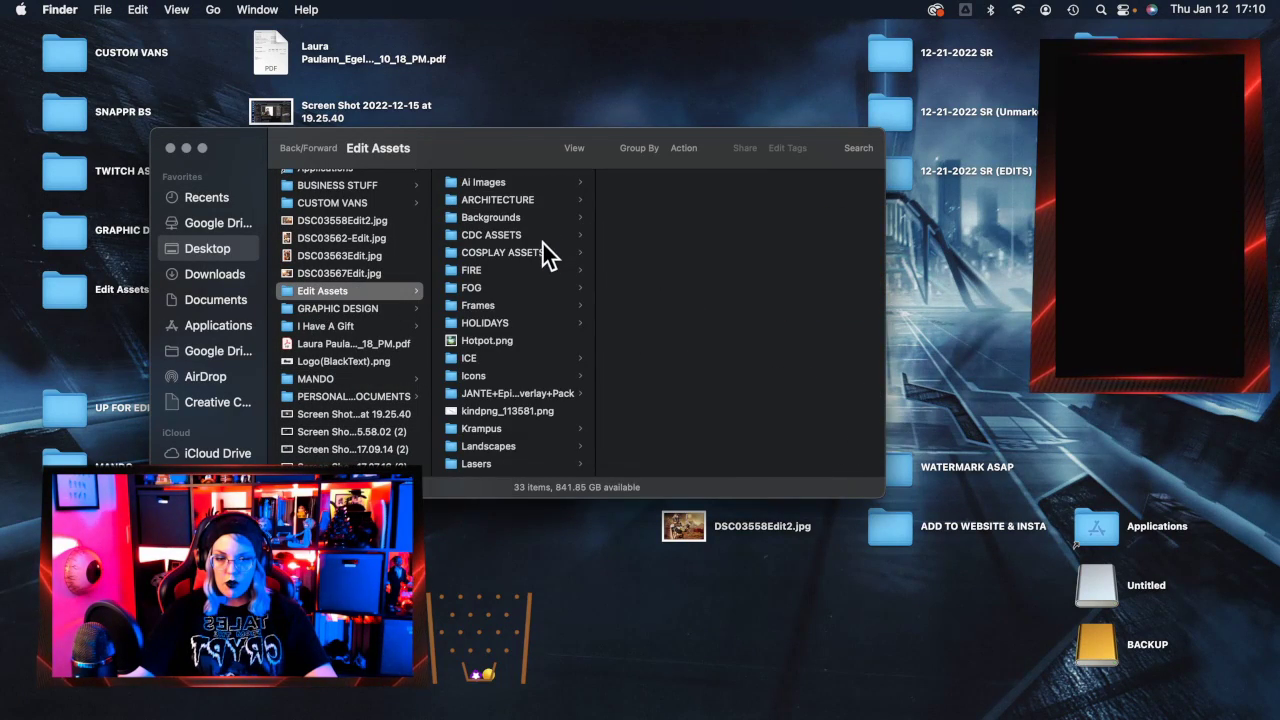
scroll(521, 435, down, 5)
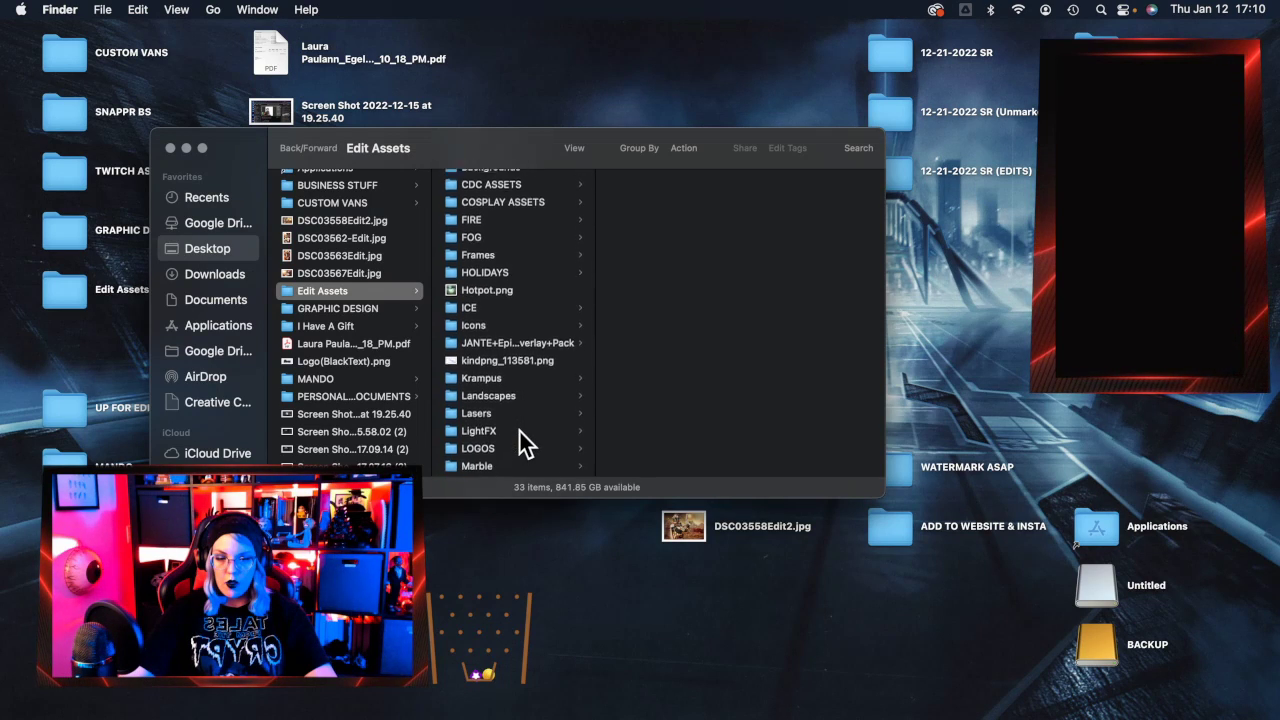
scroll(520, 432, up, 3)
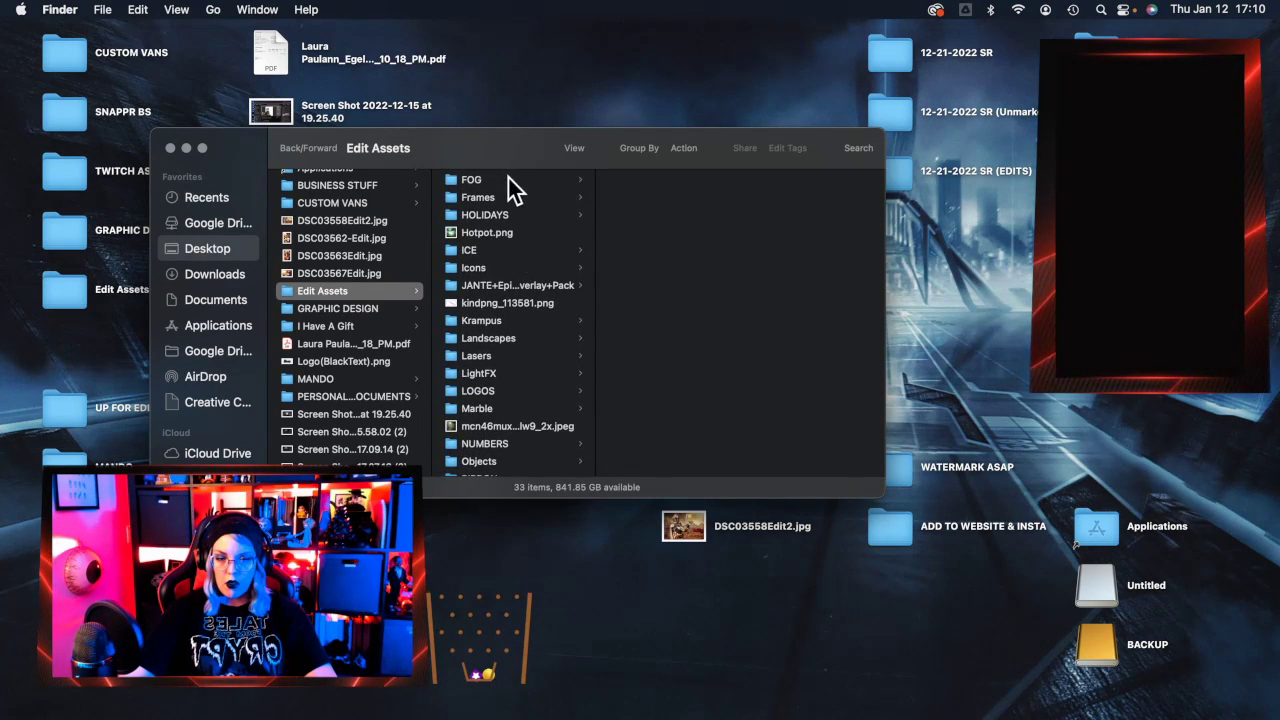
click(508, 179)
click(642, 184)
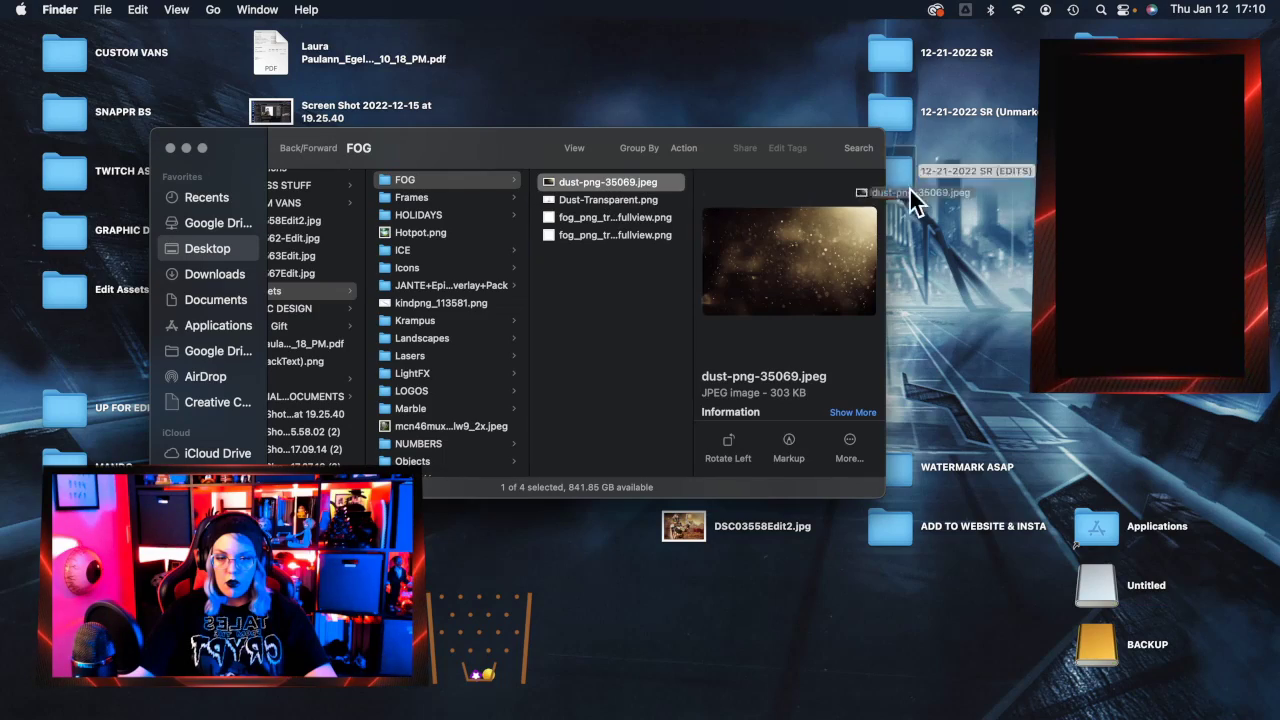
mouse_move(1268, 248)
drag(1268, 248, 1257, 383)
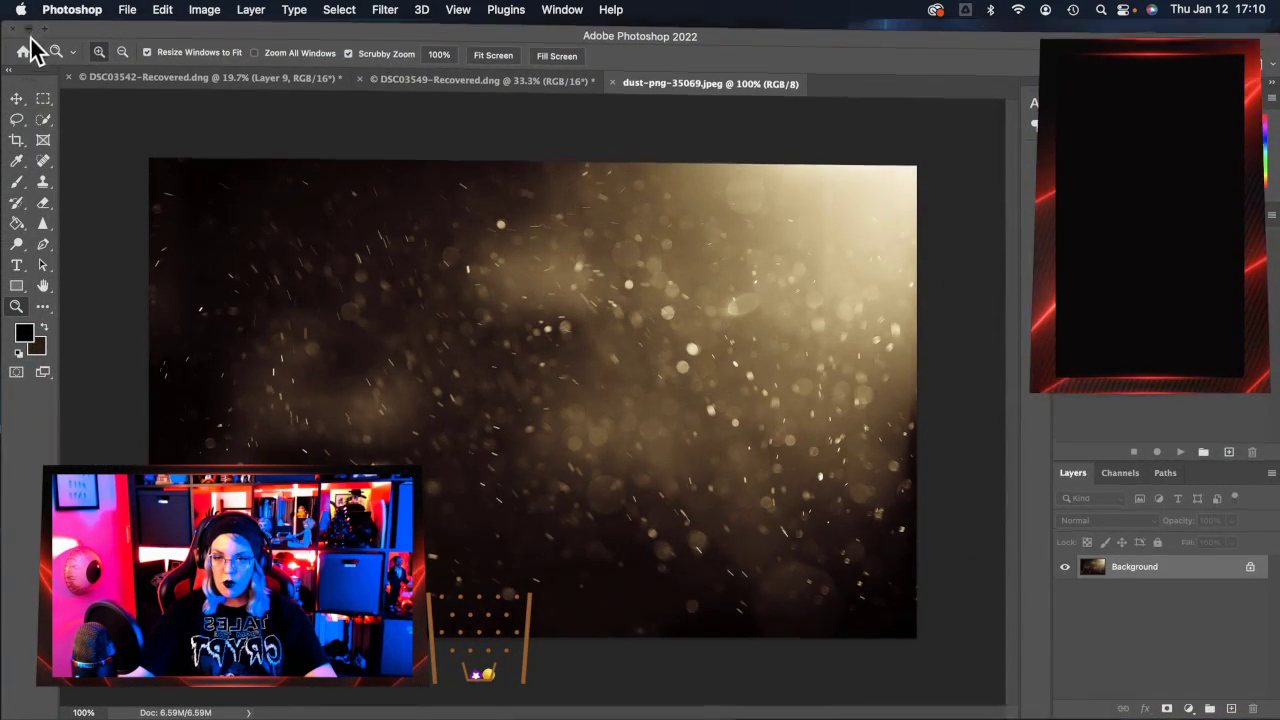
Switch to Finder and open the SPACE folder inside Edit Assets.
click(28, 31)
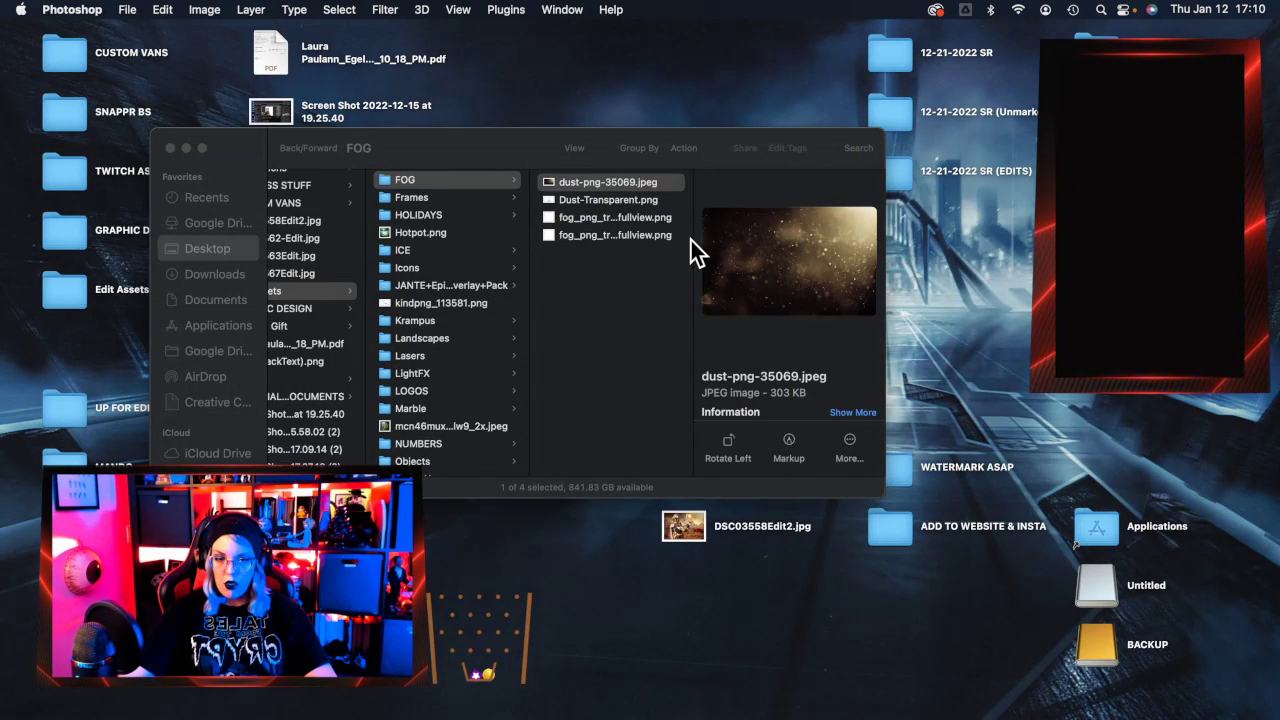
scroll(399, 324, down, 3)
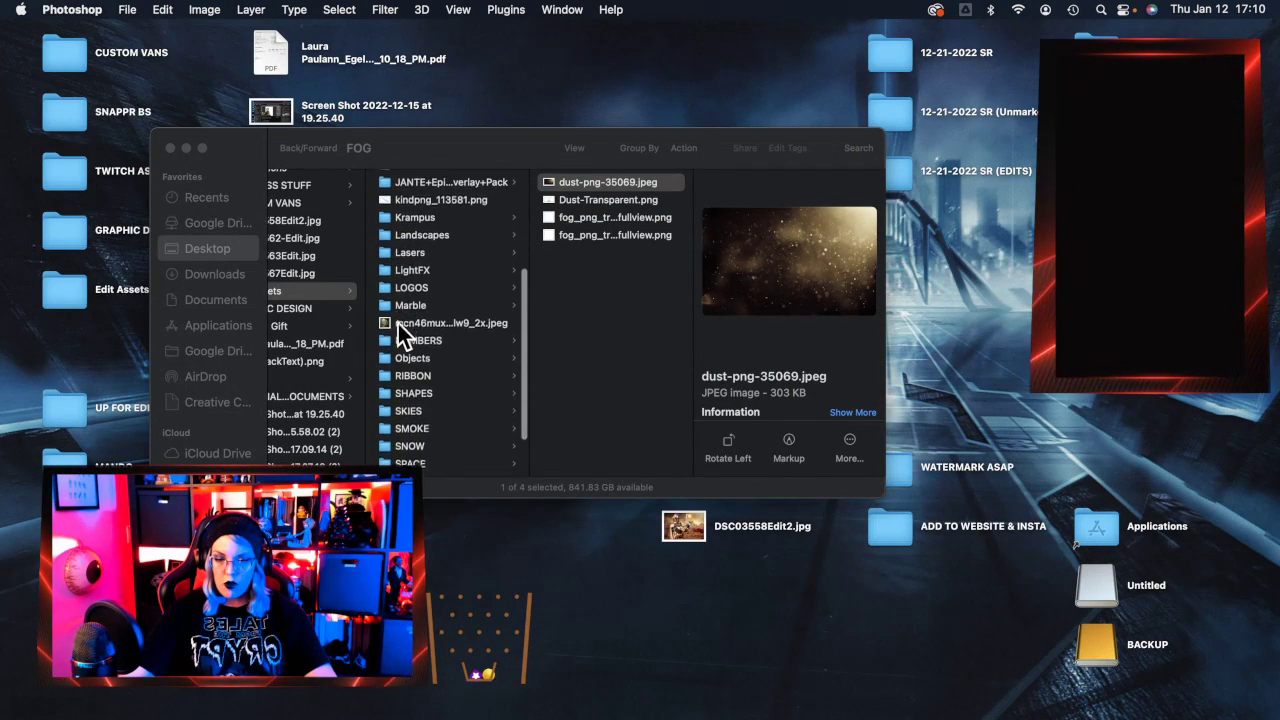
scroll(443, 402, down, 1)
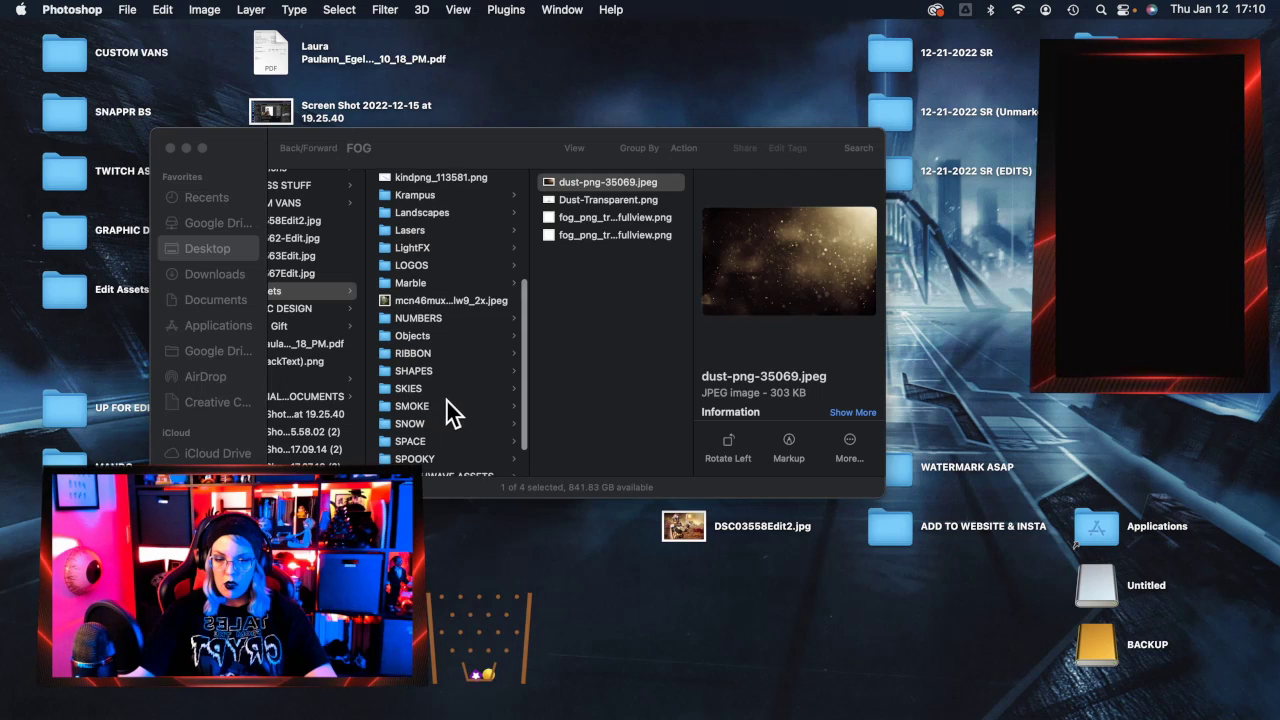
click(431, 440)
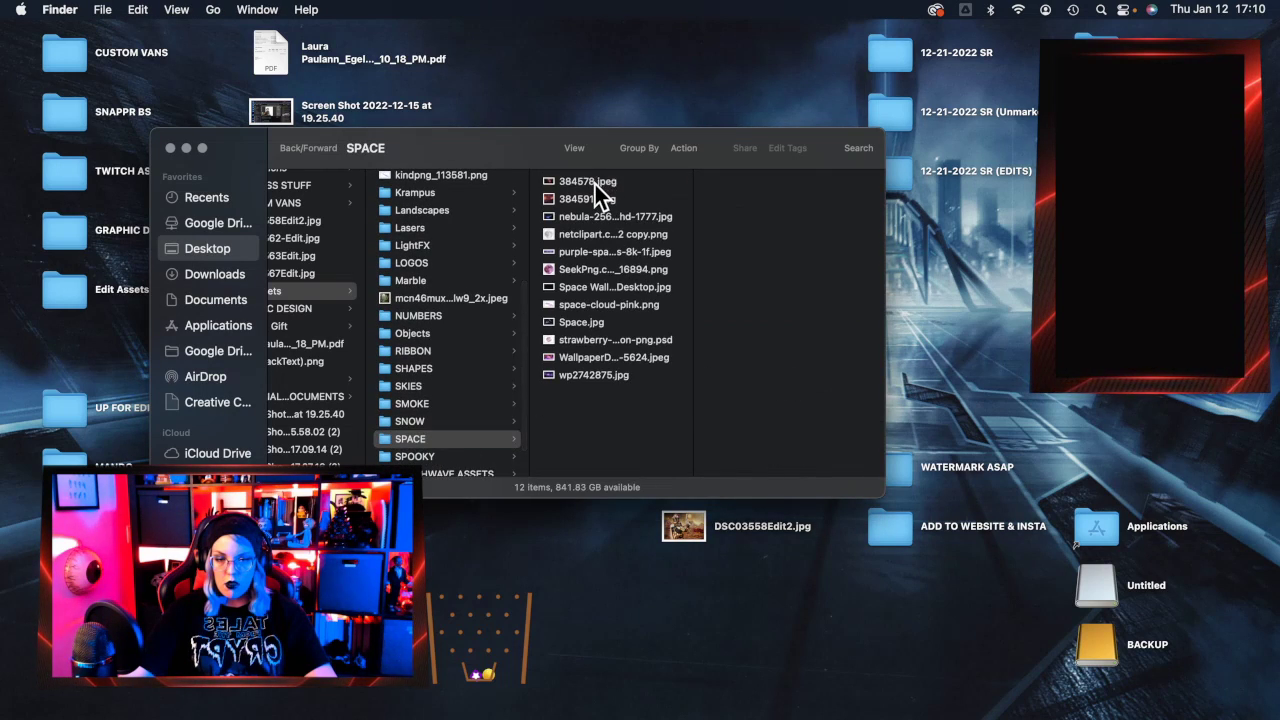
Preview the images in the SPACE folder one by one, from 384578.jpeg to wp2742875.jpg.
click(595, 184)
key(Down)
key(Down)
key(Down)
key(Down)
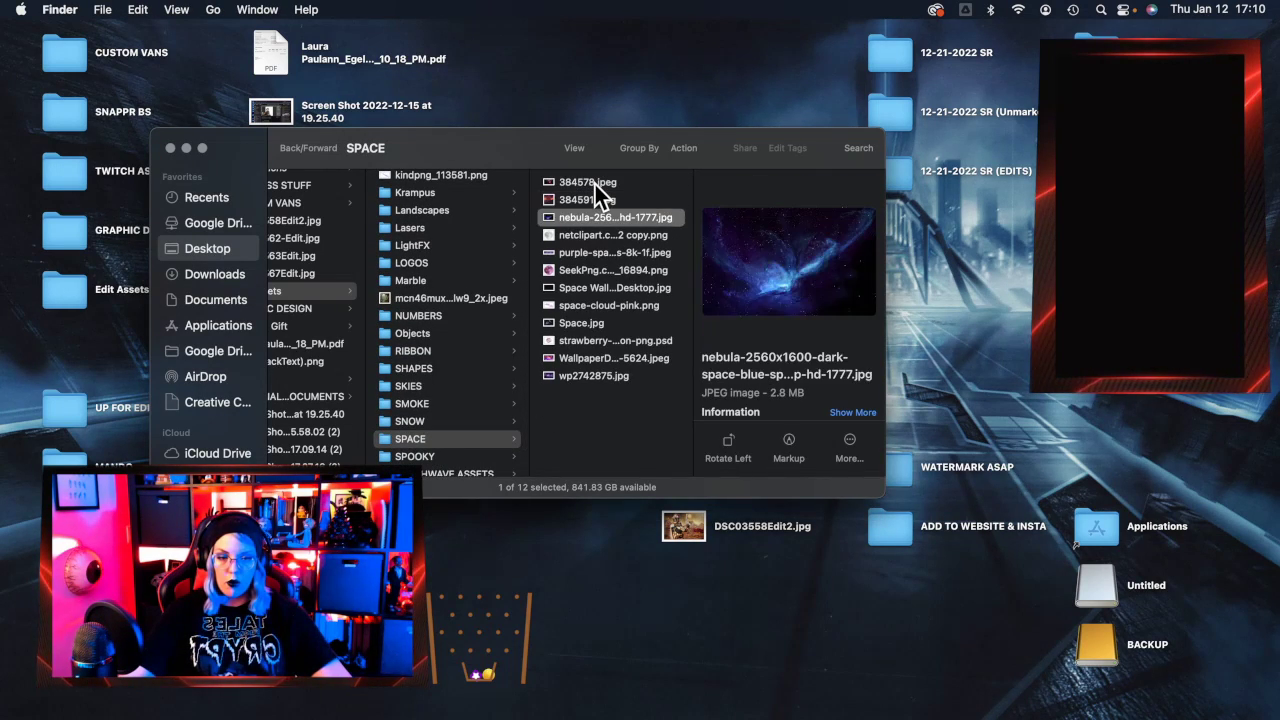
key(Down)
key(Down)
key(Down)
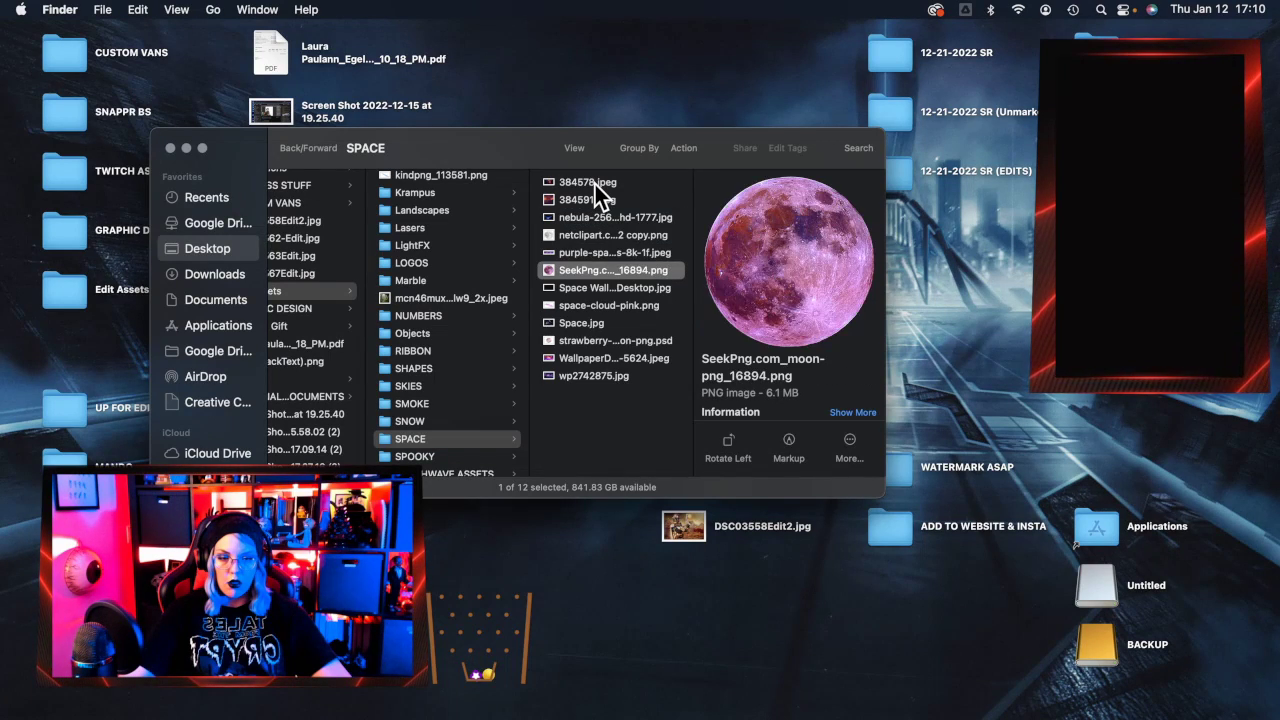
key(Down)
key(Down)
key(Down)
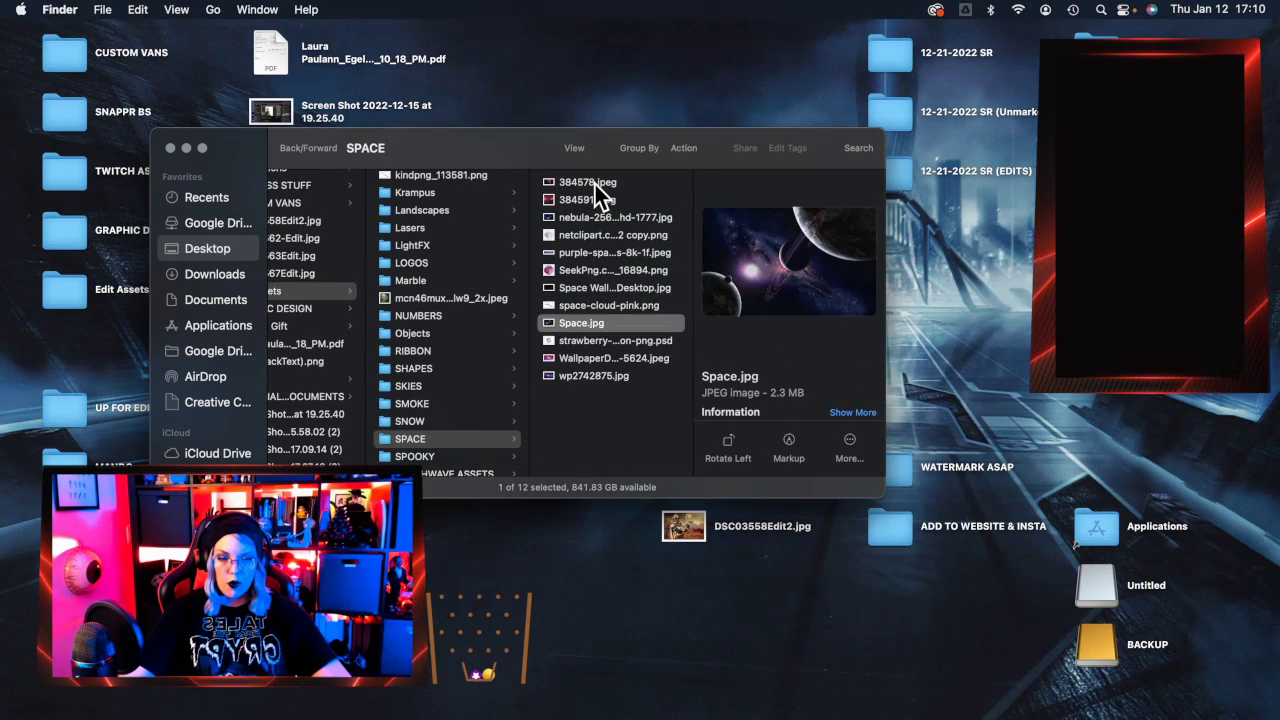
key(Down)
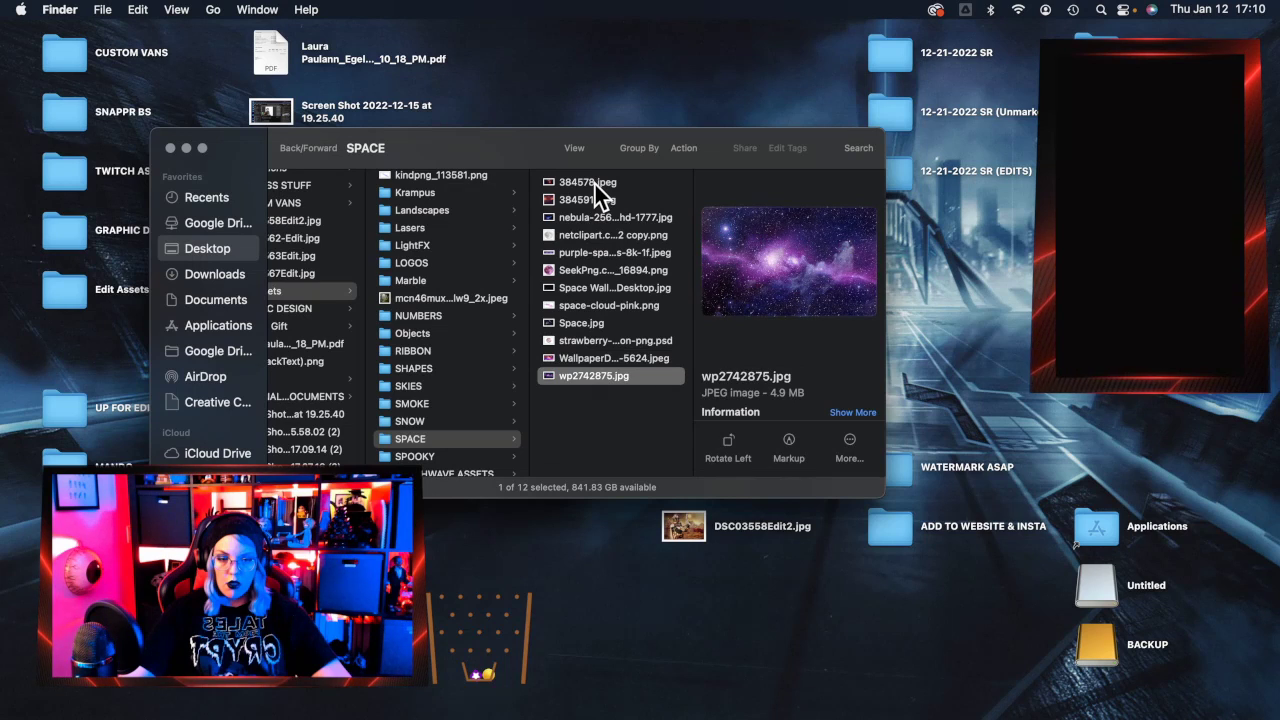
scroll(499, 316, left, 2)
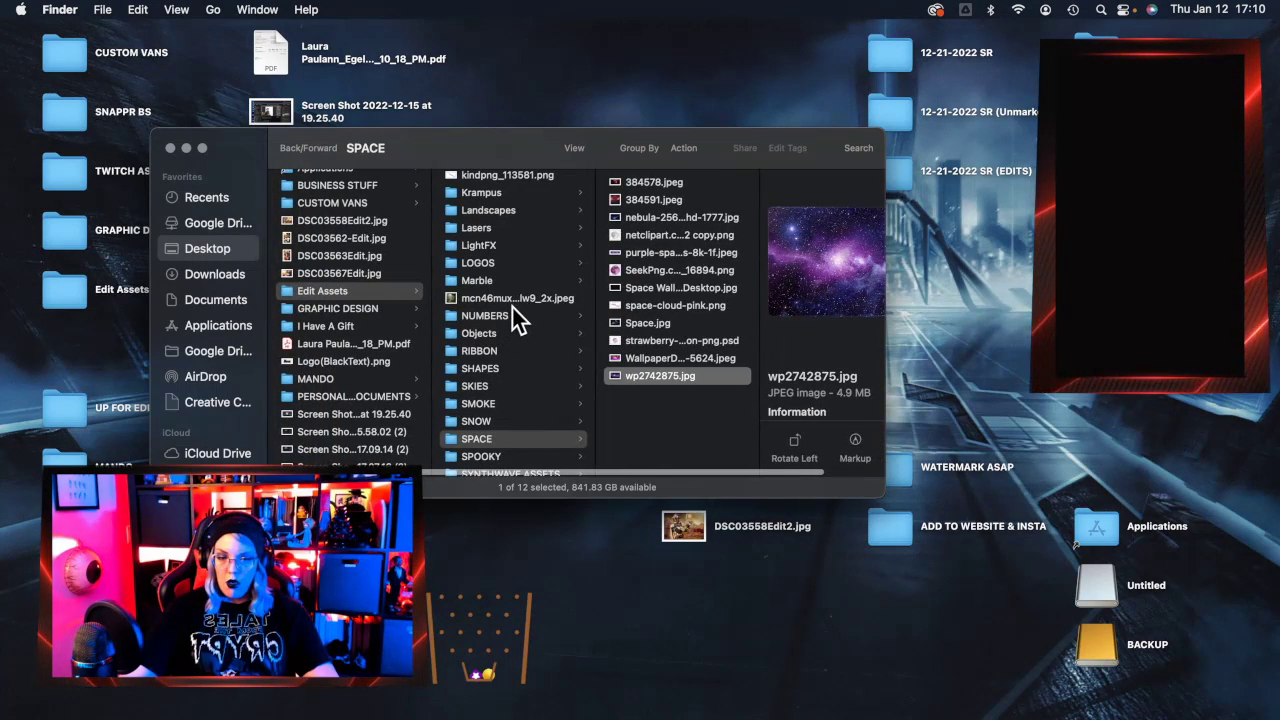
Open the MANDO desktop folder and preview the pictures in its Sunsets subfolder.
double_click(65, 458)
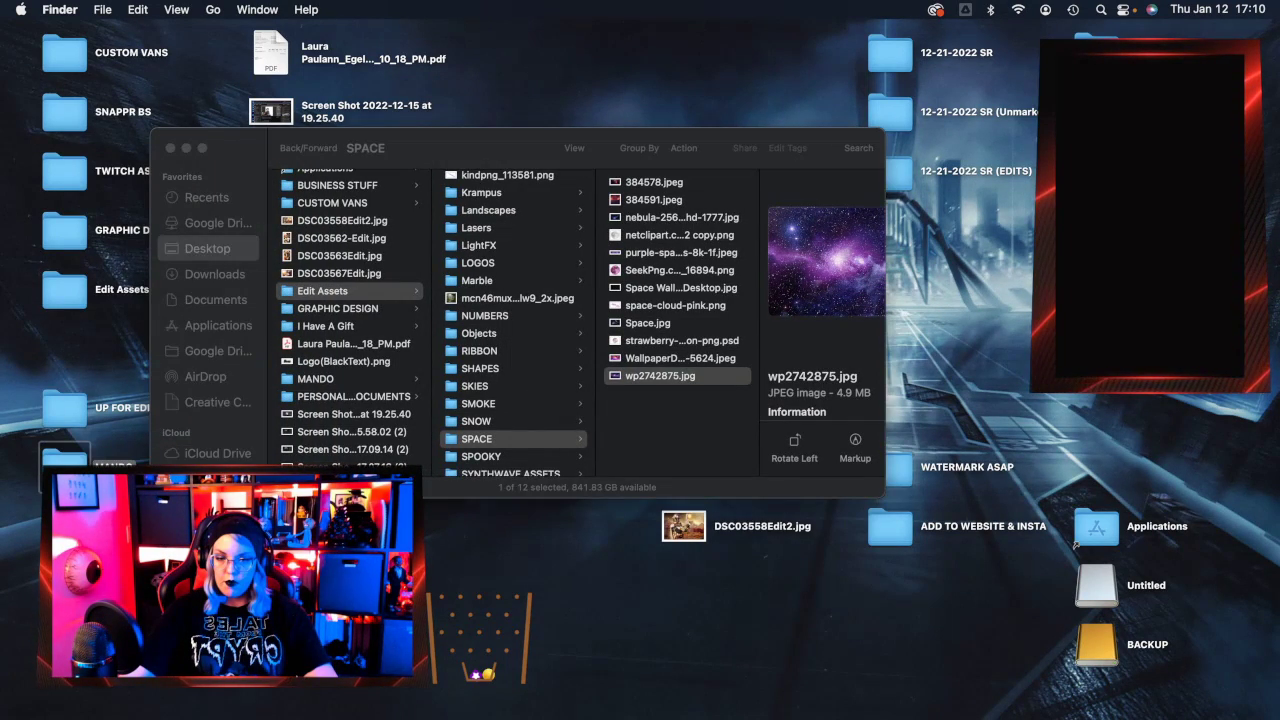
click(536, 276)
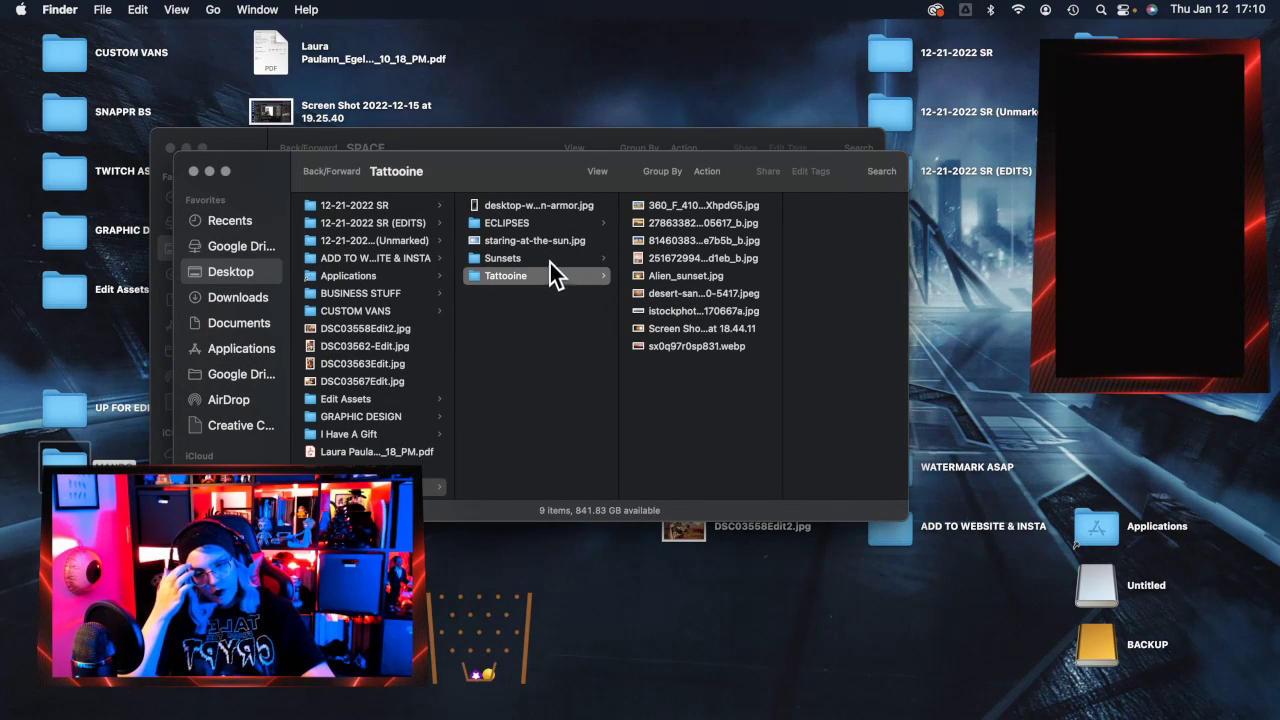
click(548, 260)
click(678, 280)
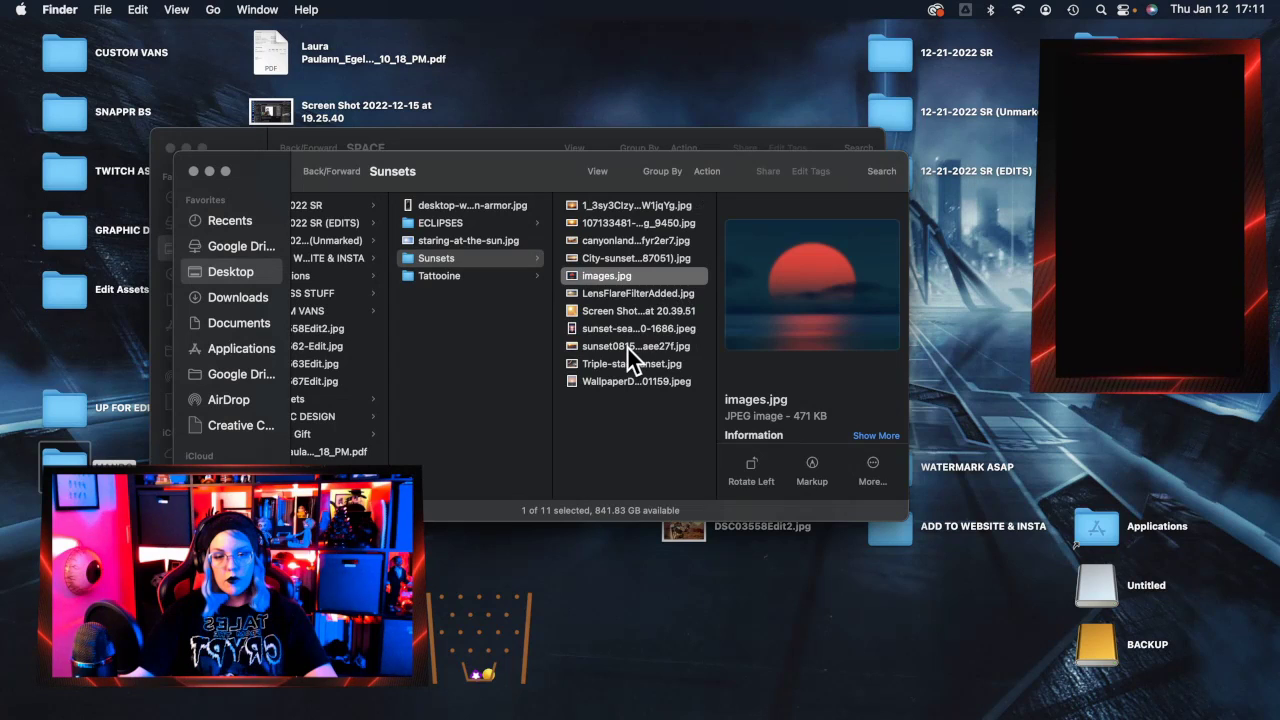
click(625, 348)
key(Down)
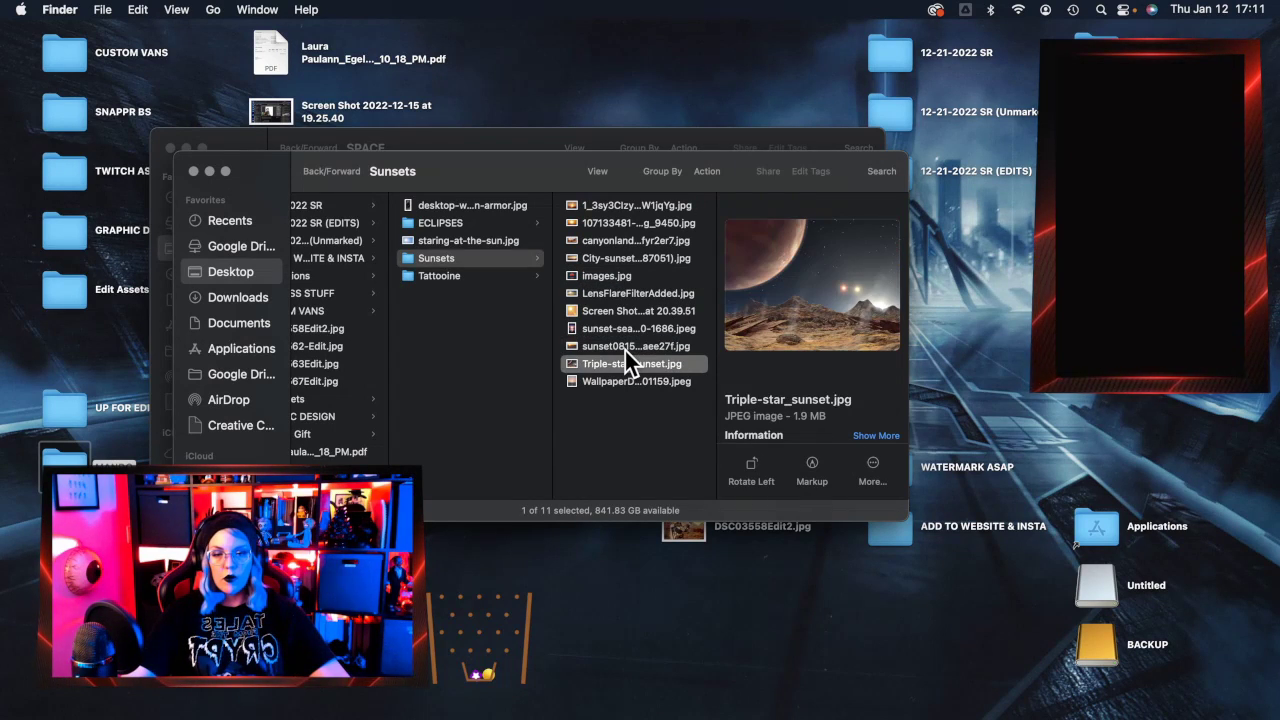
key(Up)
key(Up)
key(Up)
key(Up)
key(Up)
key(Up)
key(Up)
key(Up)
key(Up)
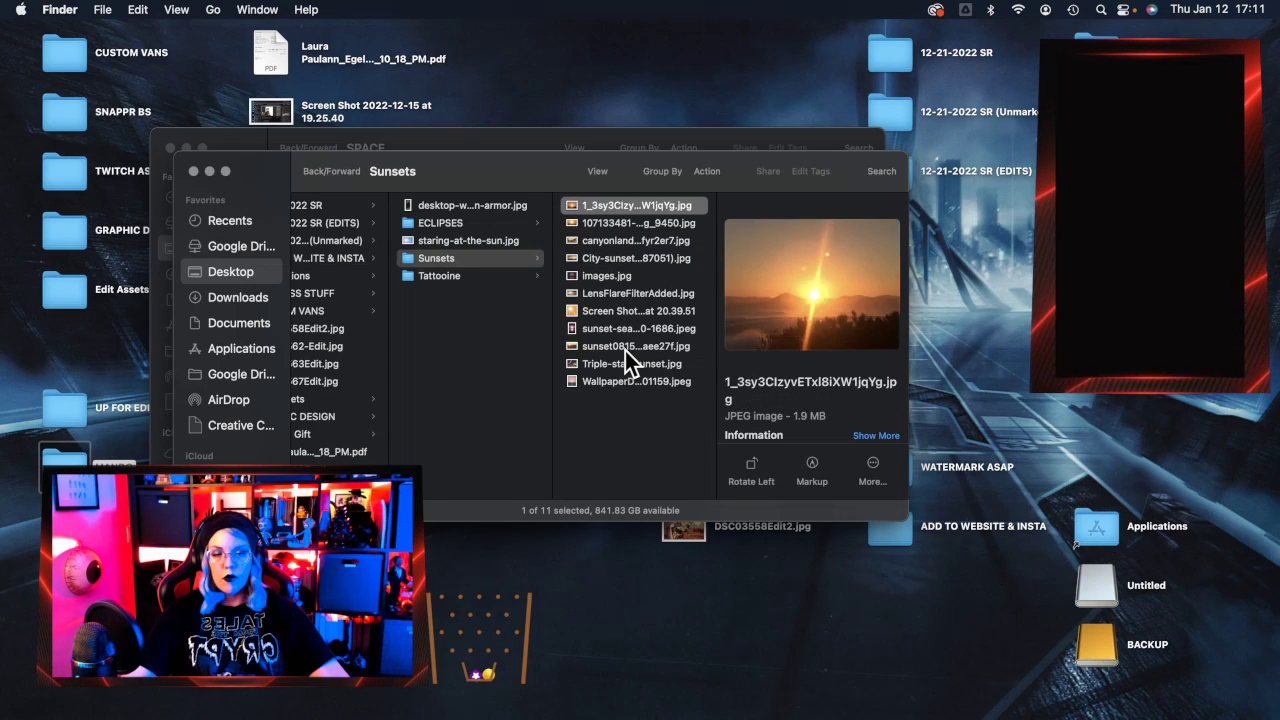
click(620, 384)
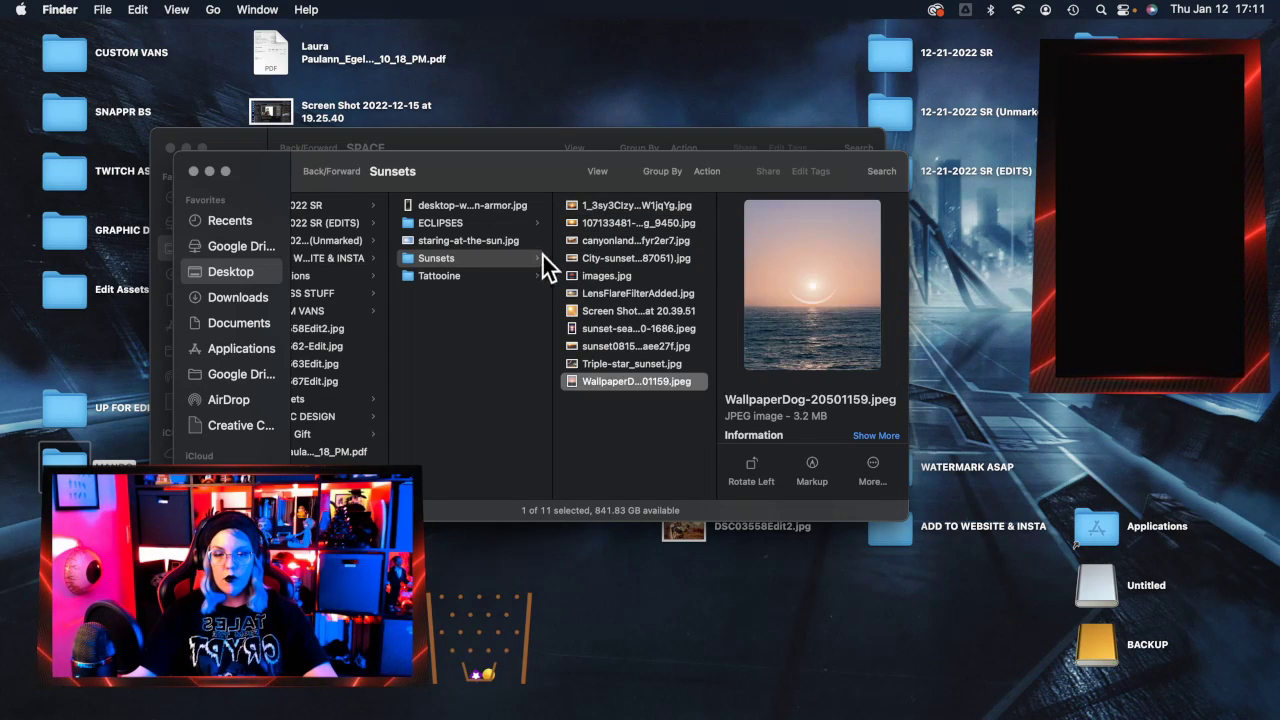
Preview staring-at-the-sun.jpg, the desktop armor wallpaper and the ring-of-fire picture in ECLIPSES, and close the MANDO folder window.
click(491, 248)
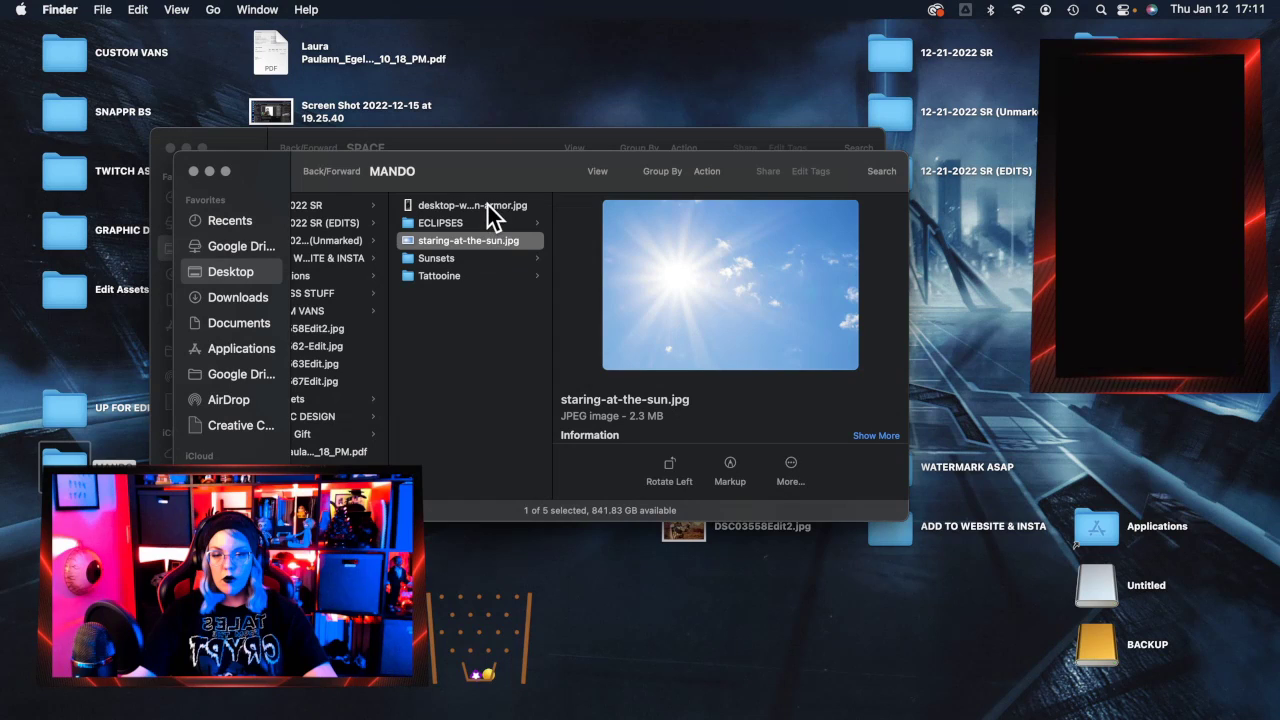
click(488, 205)
click(486, 224)
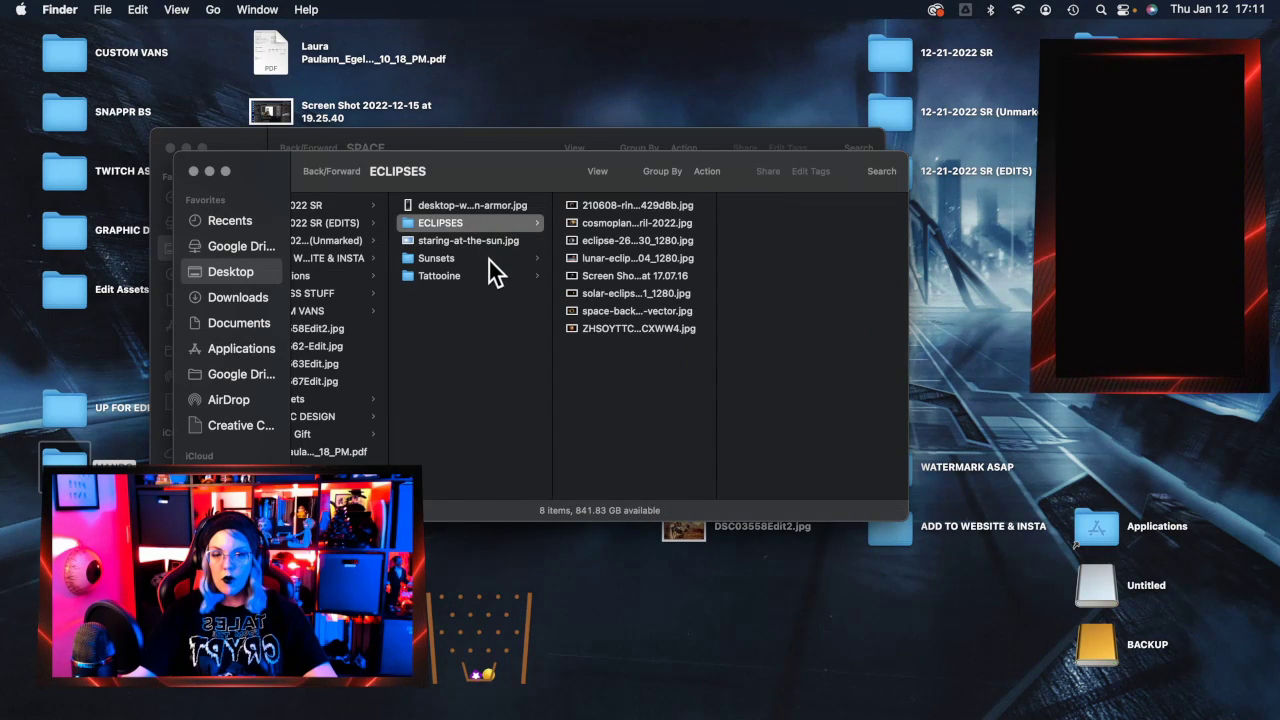
click(606, 206)
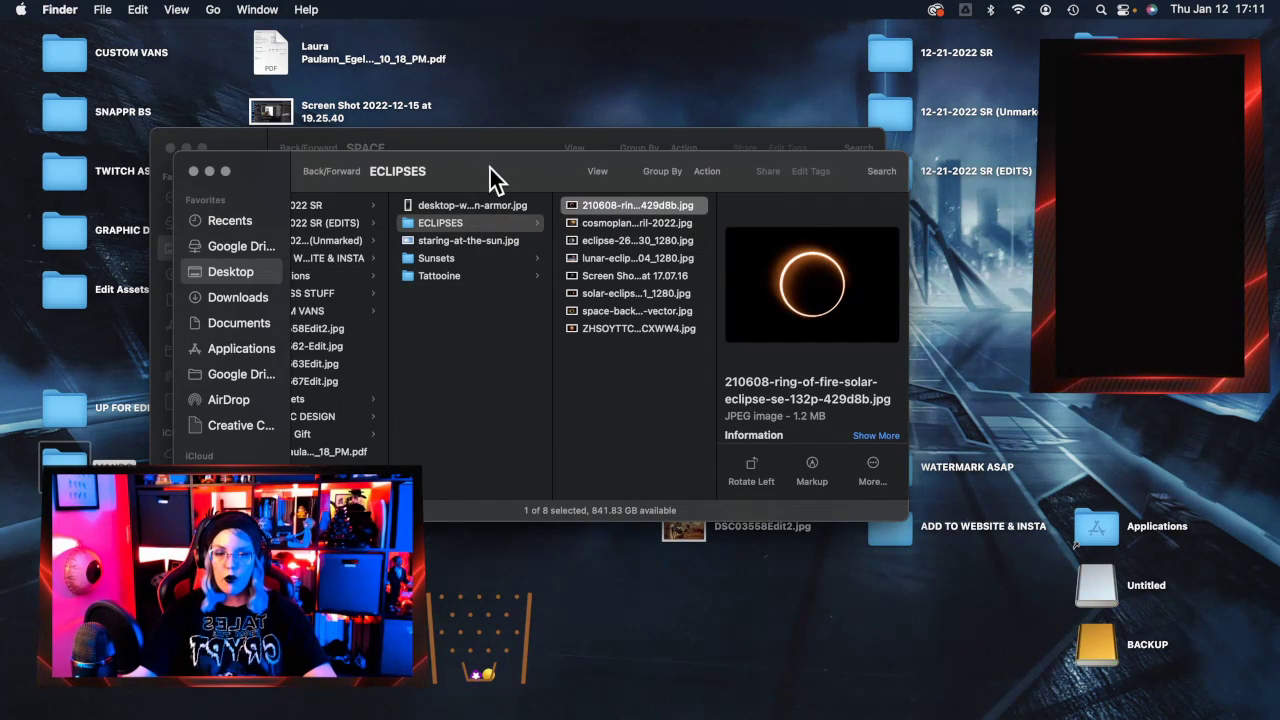
click(194, 171)
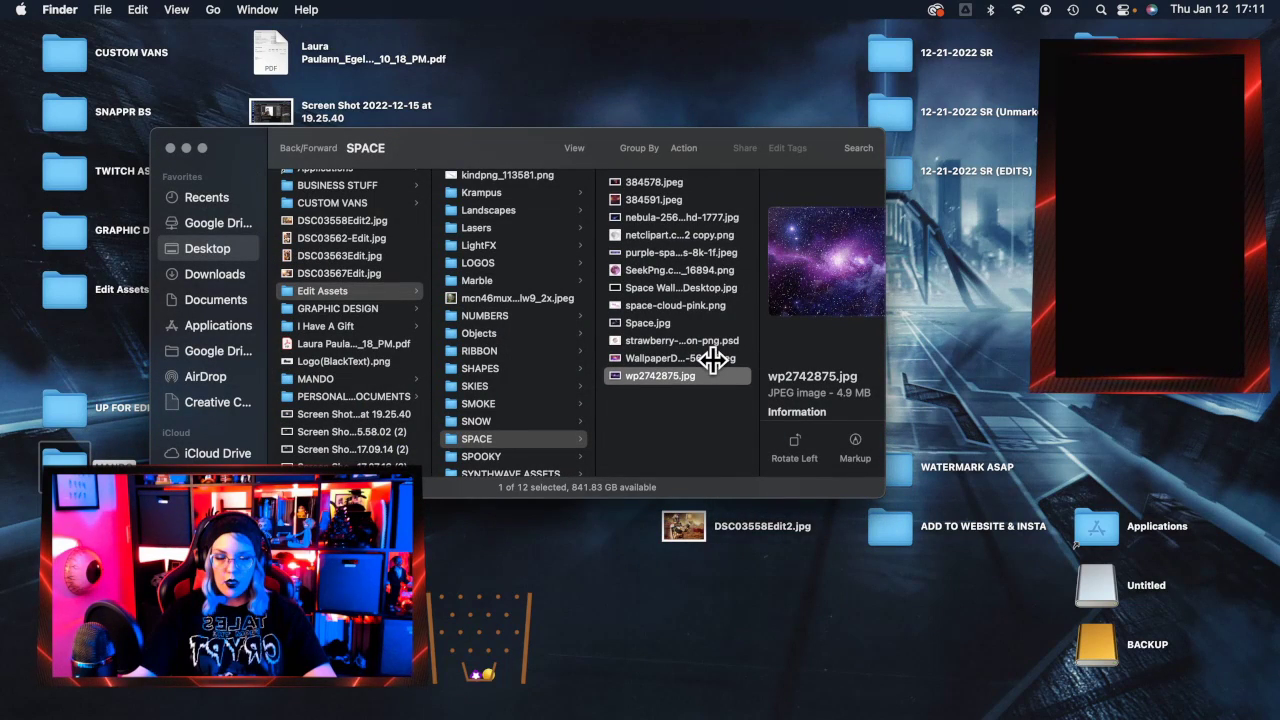
Preview the Space Wallpapers starfield and the BACKDROPS images of SYNTHWAVE ASSETS, and close the Finder window.
click(692, 290)
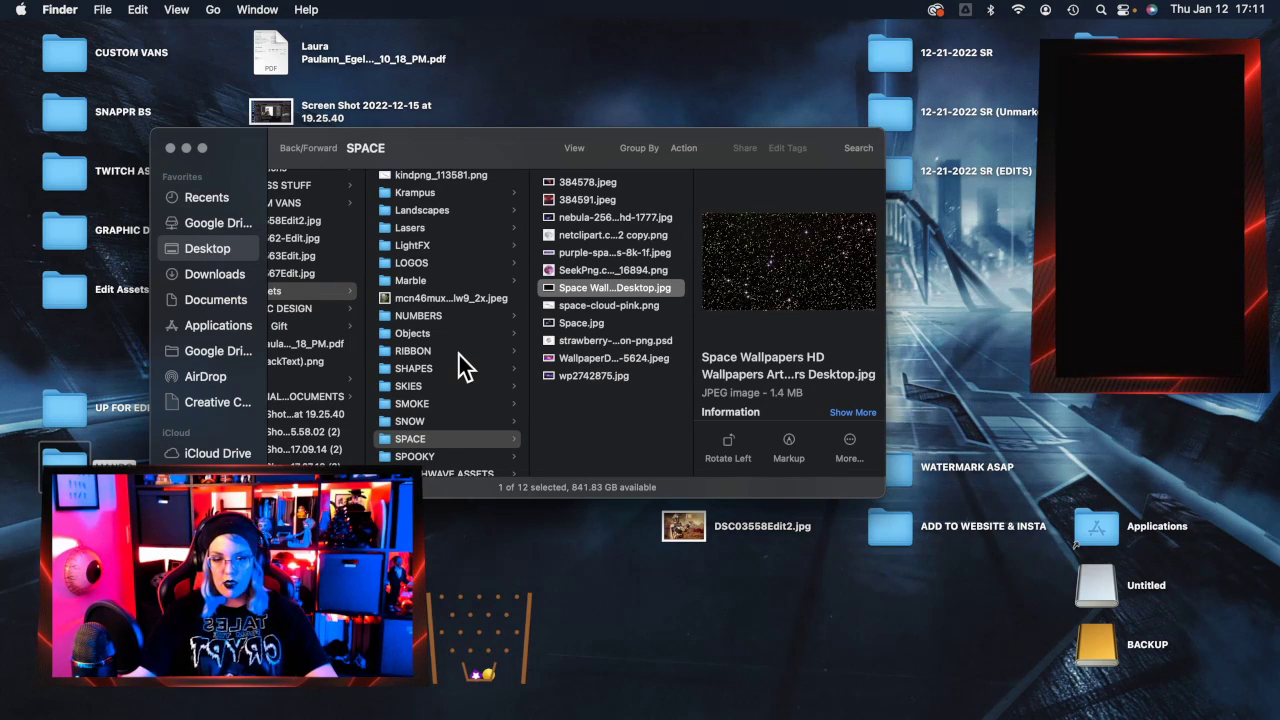
scroll(463, 366, down, 3)
click(486, 424)
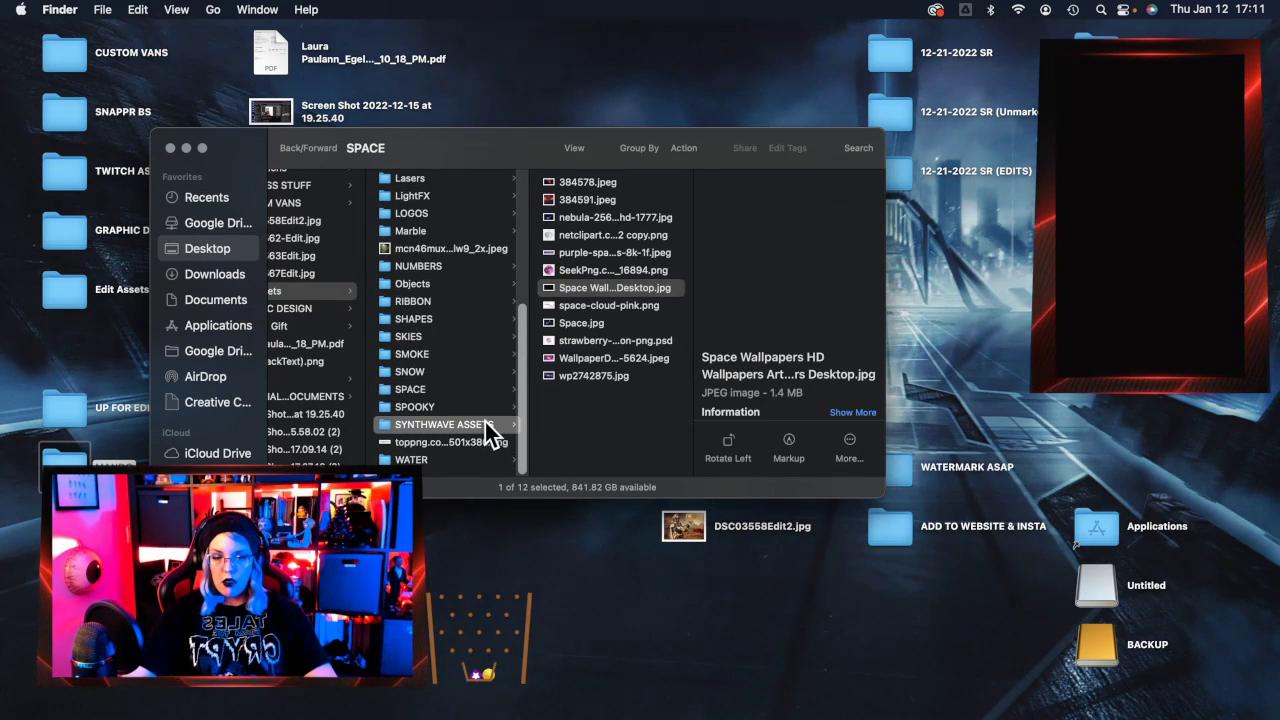
click(616, 183)
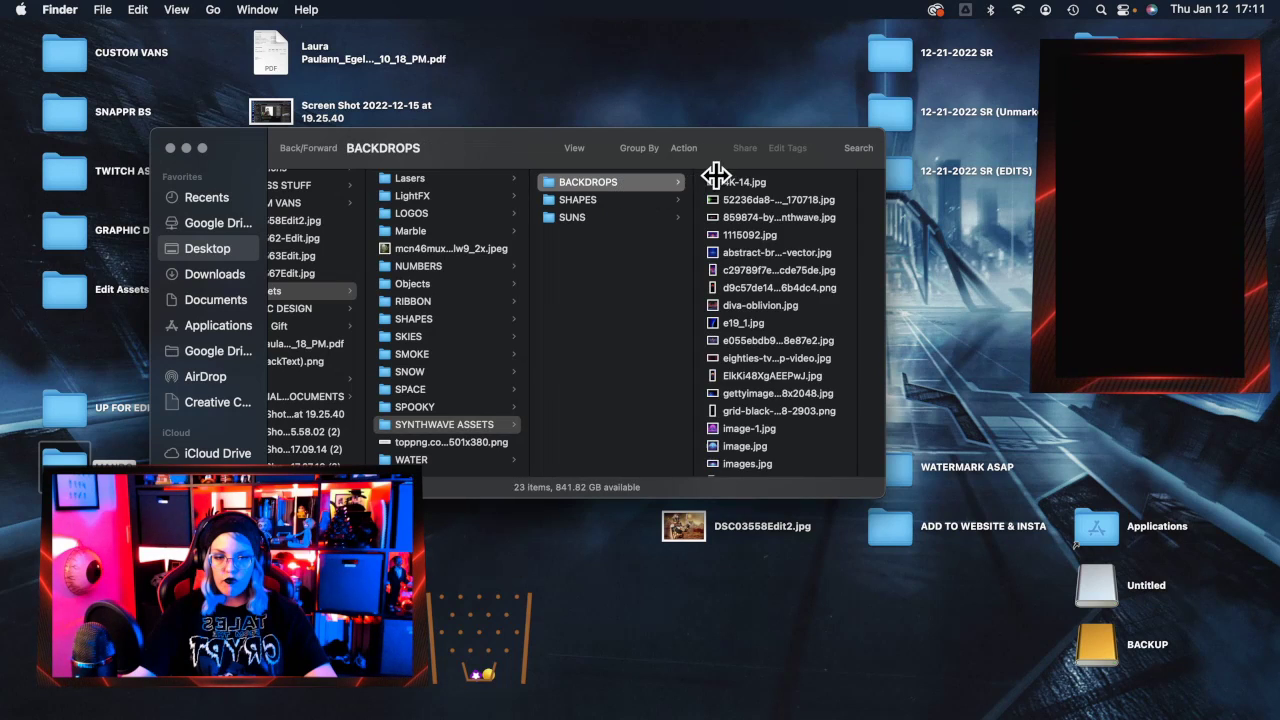
click(737, 183)
key(Down)
key(Down)
key(Down)
key(Down)
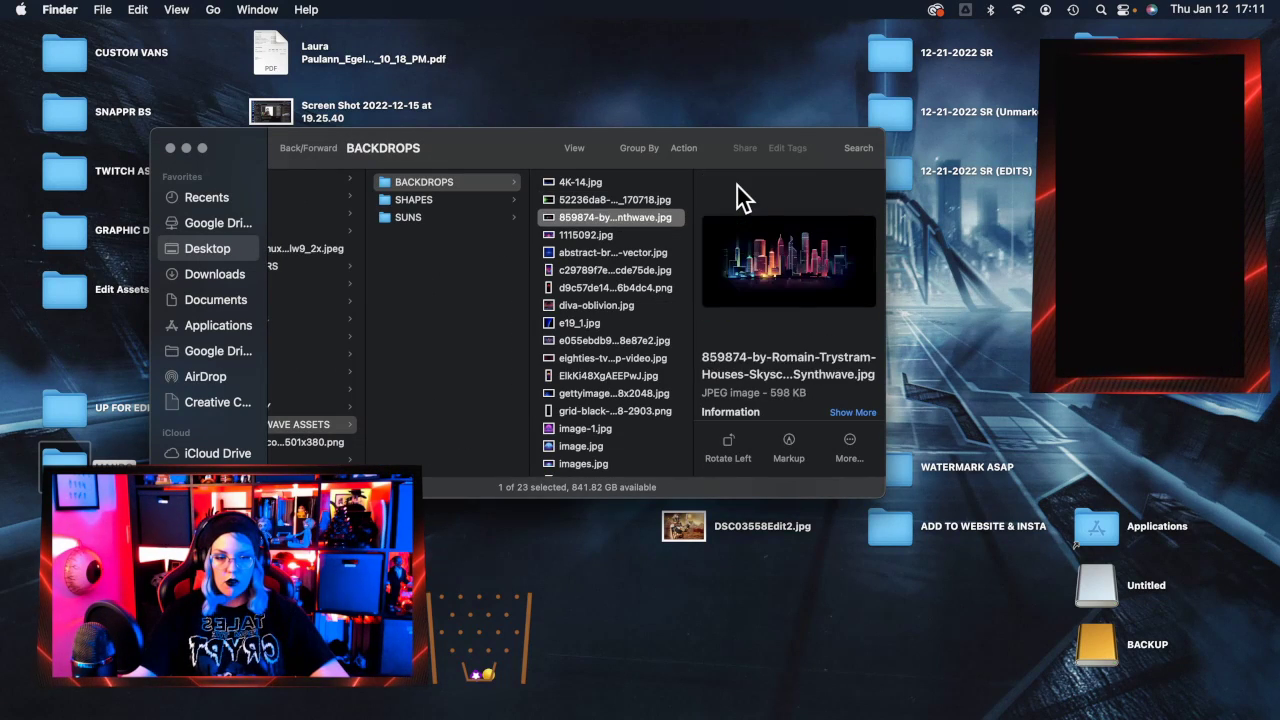
key(Down)
key(Down)
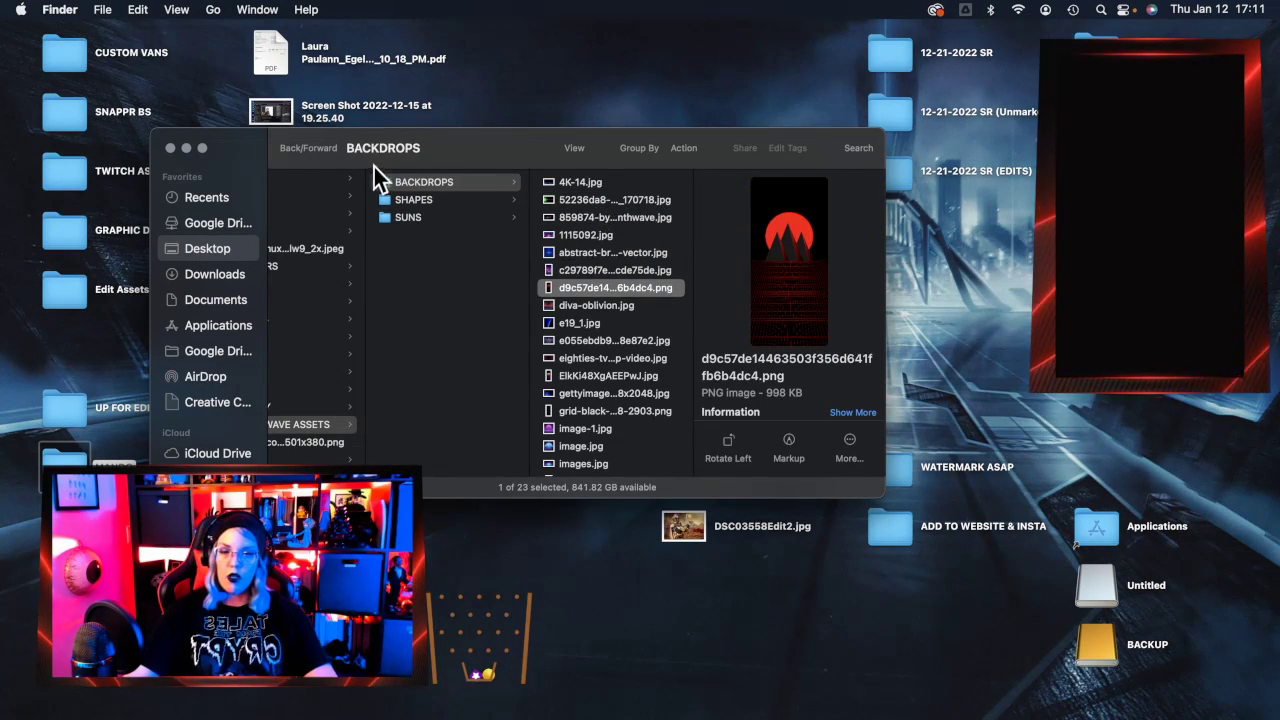
click(169, 149)
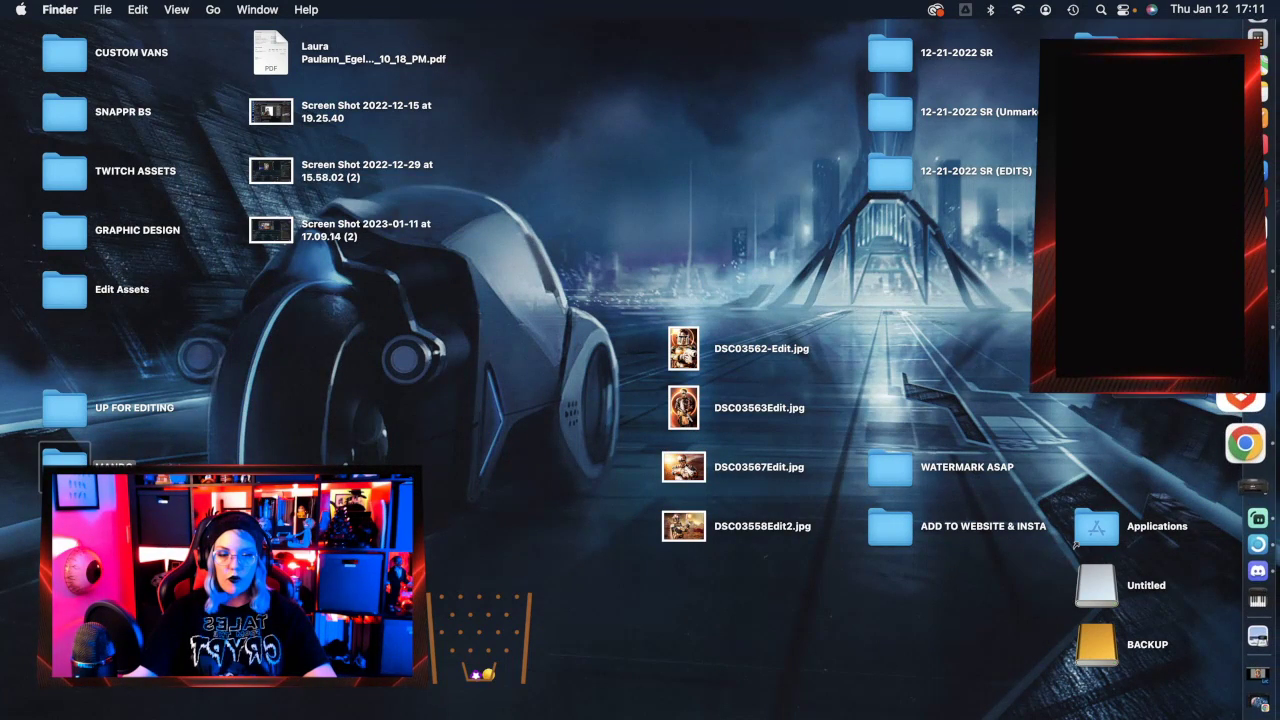
key(ctrl+Down)
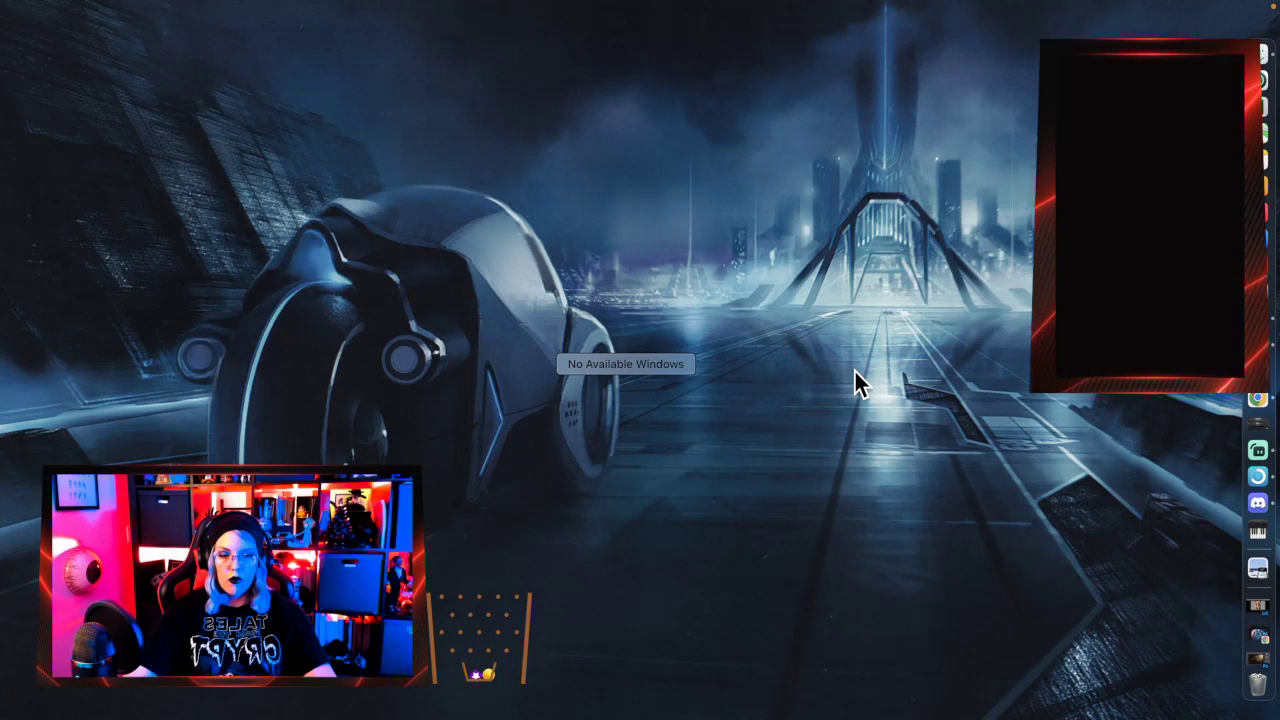
click(854, 369)
Switch to Chrome and load google.com in a new tab.
mouse_move(1275, 400)
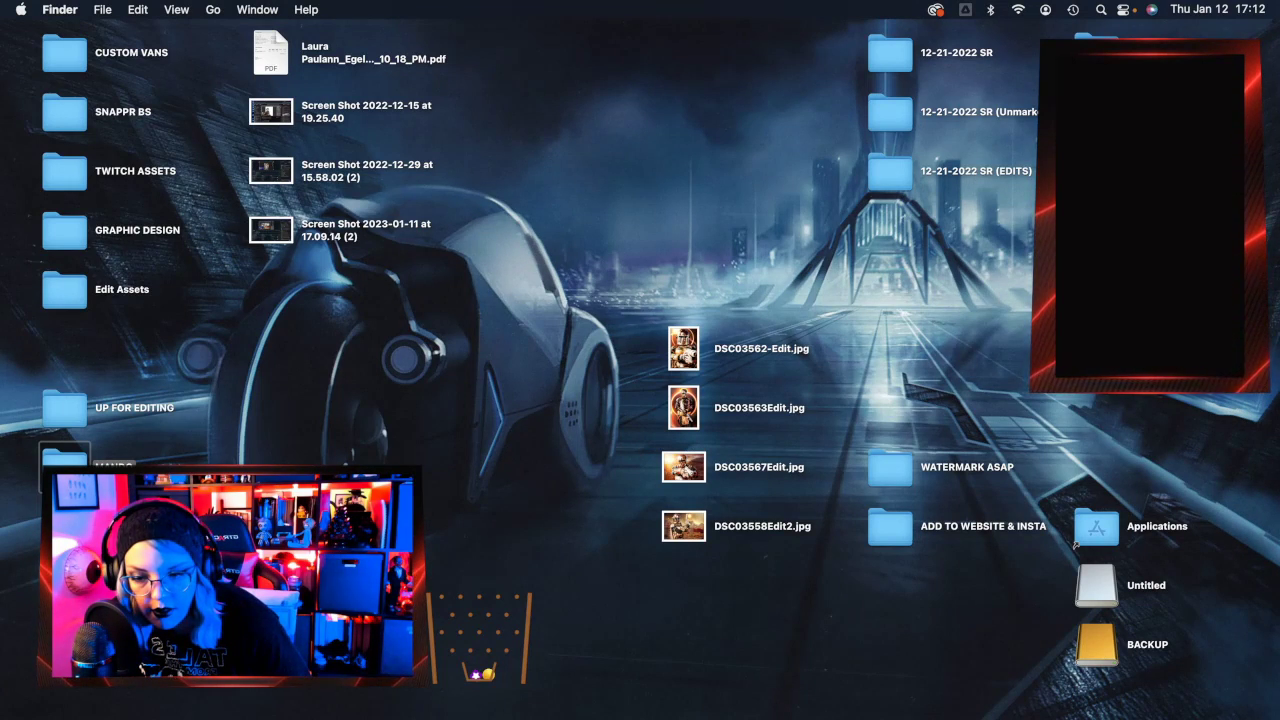
mouse_move(1276, 576)
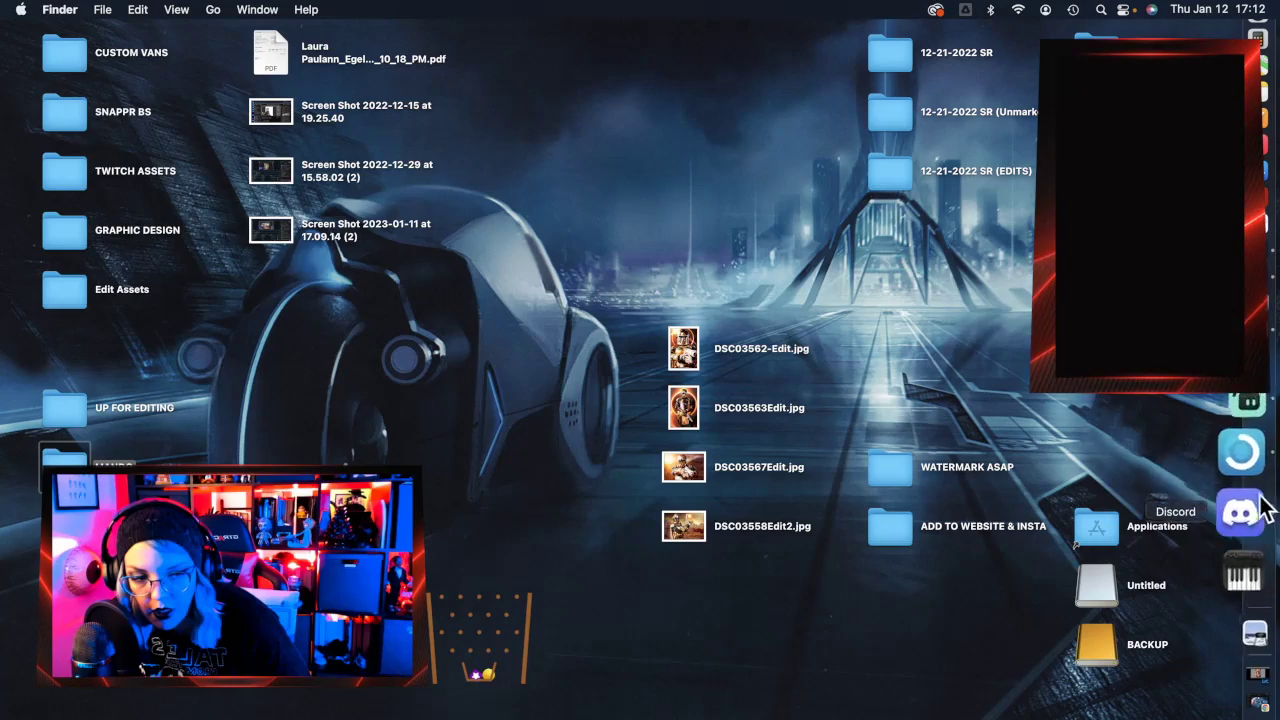
click(1240, 405)
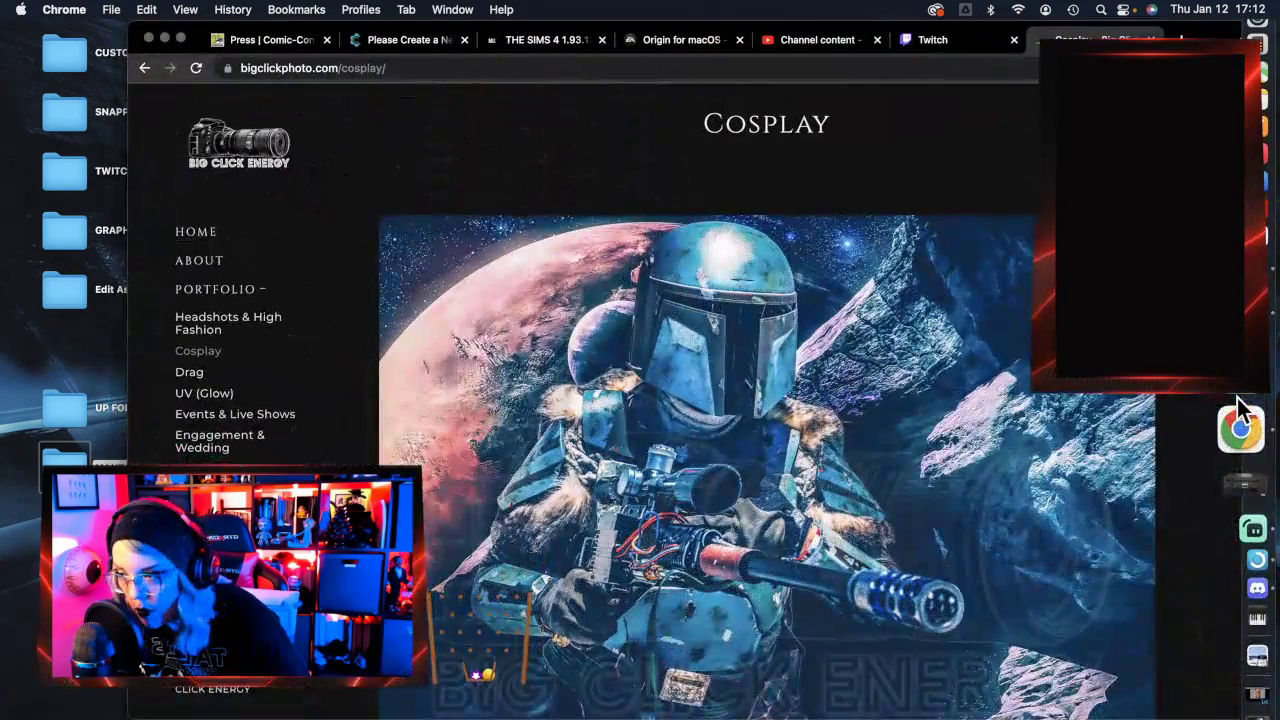
key(super+t)
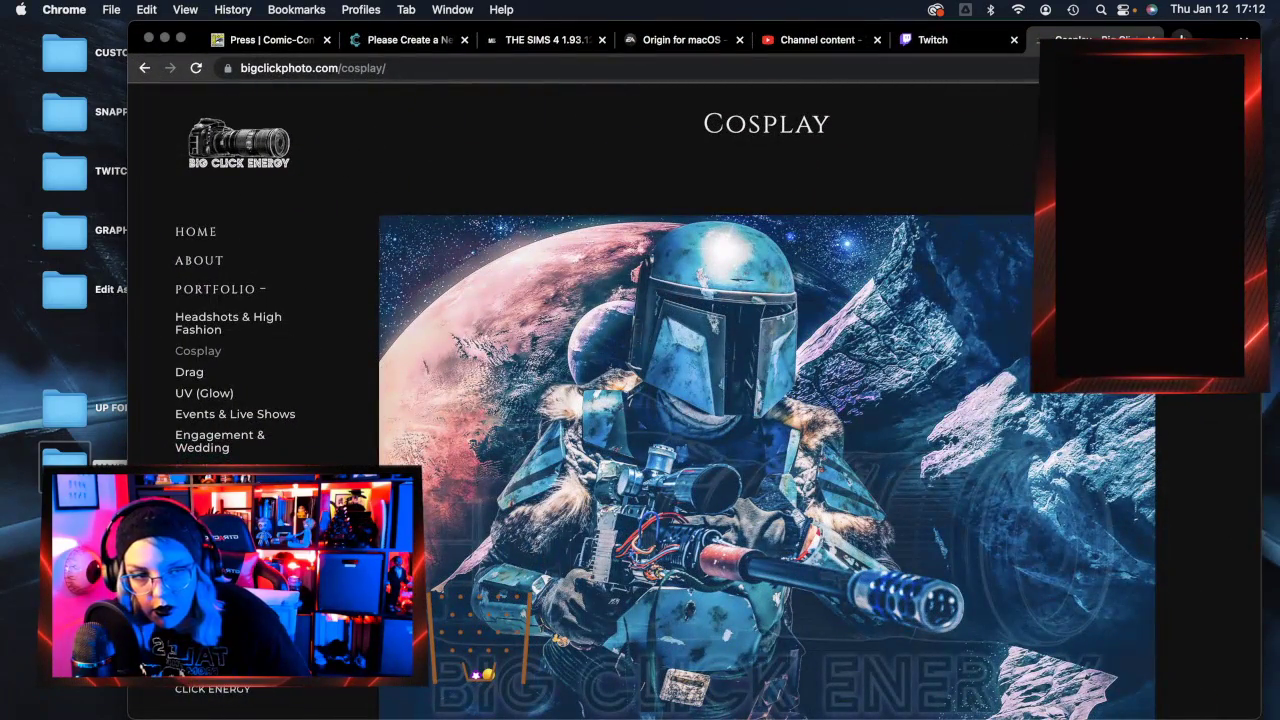
text(google.com)
key(Return)
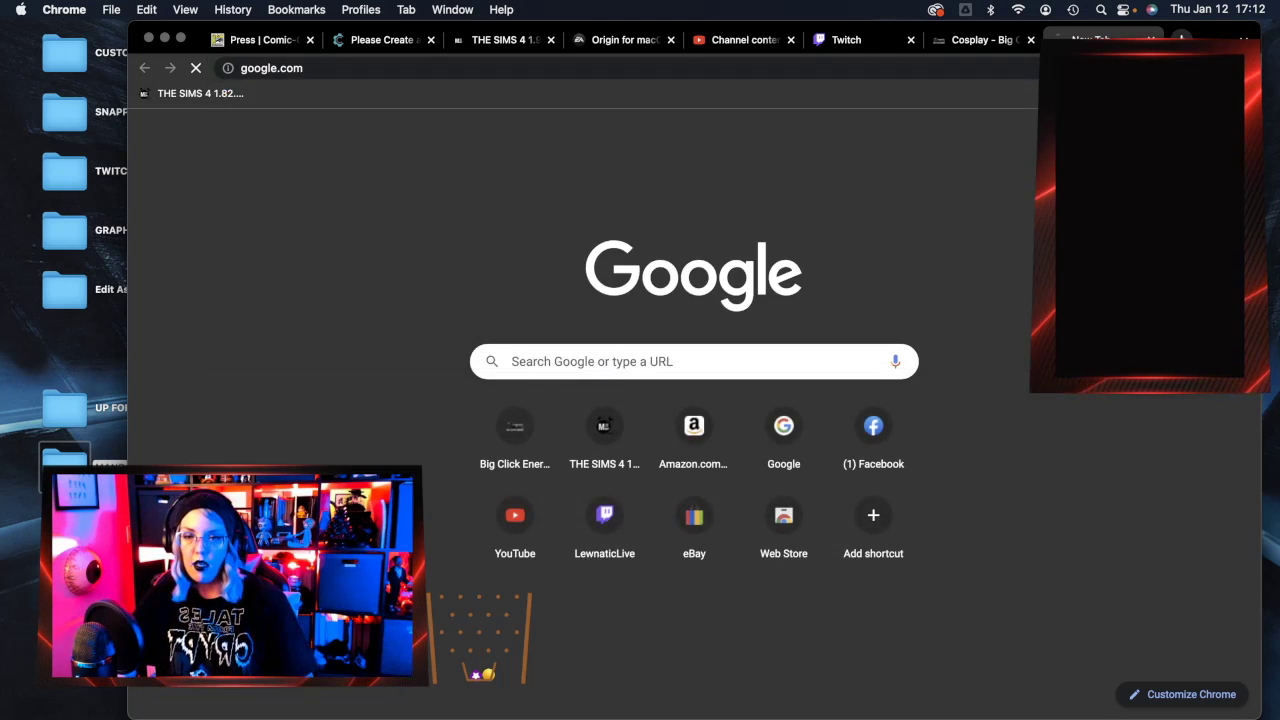
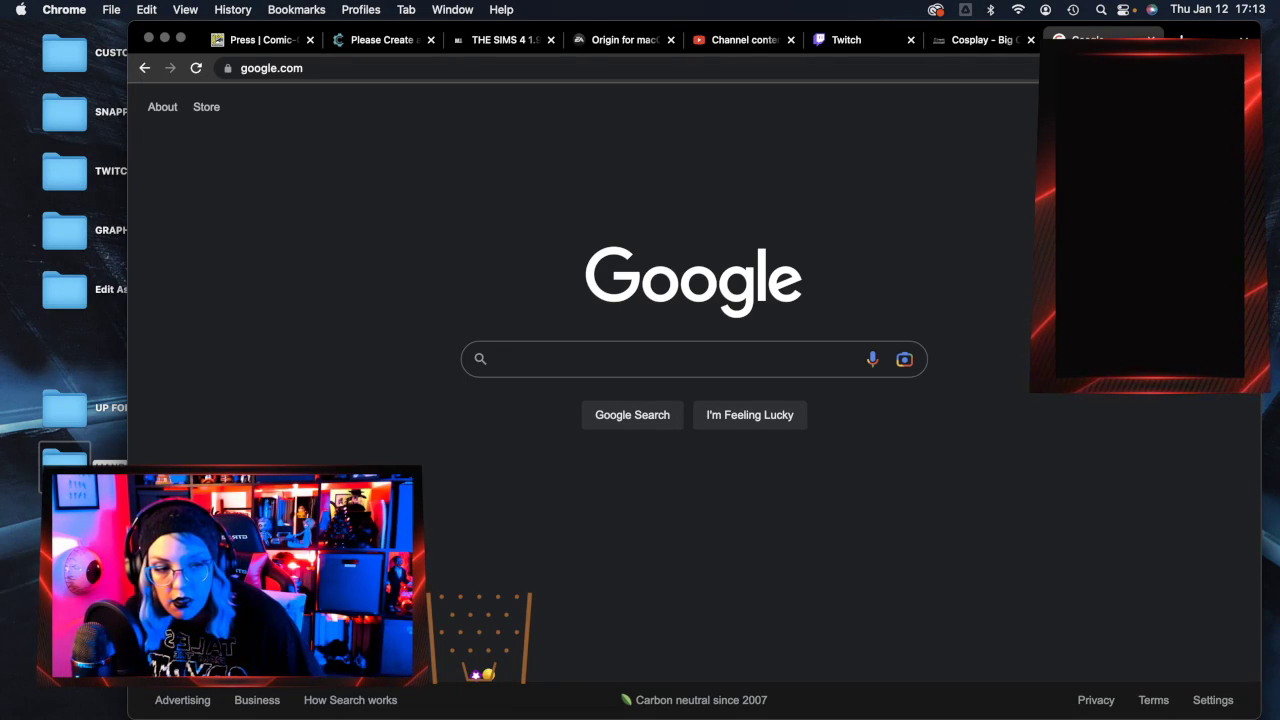
Search Google for "planet space" and show the image results.
click(690, 353)
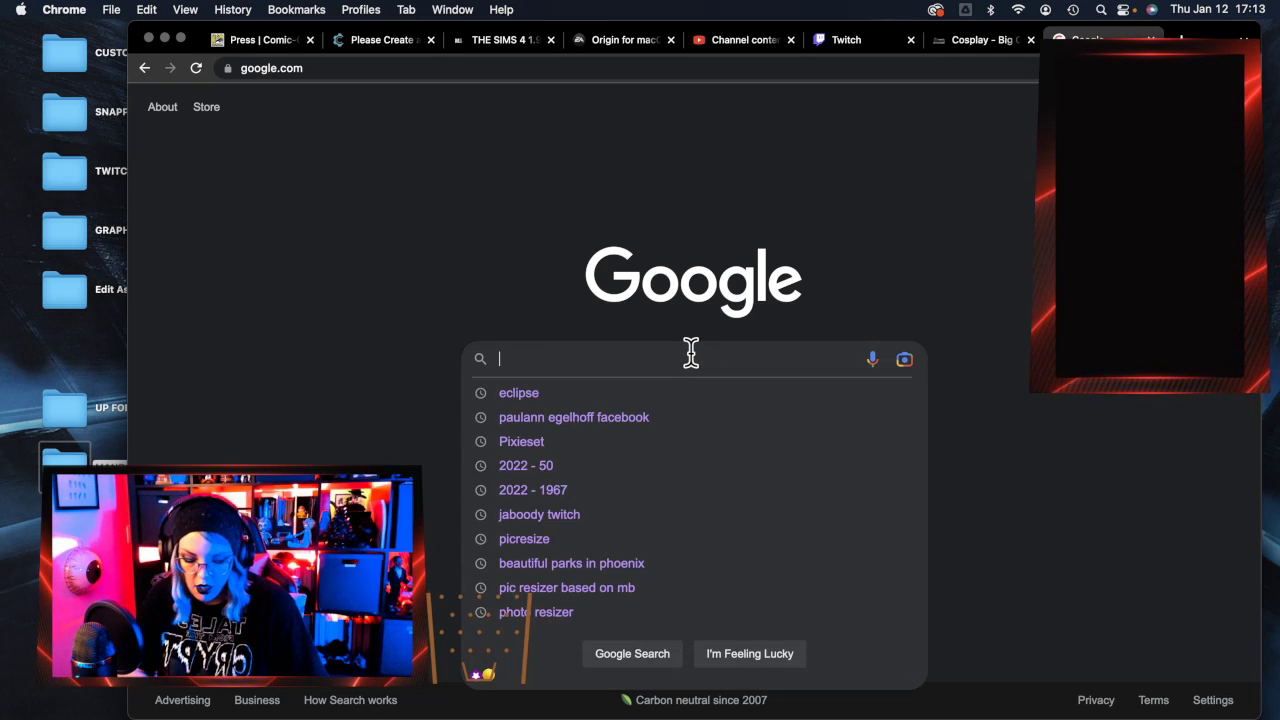
text(pla)
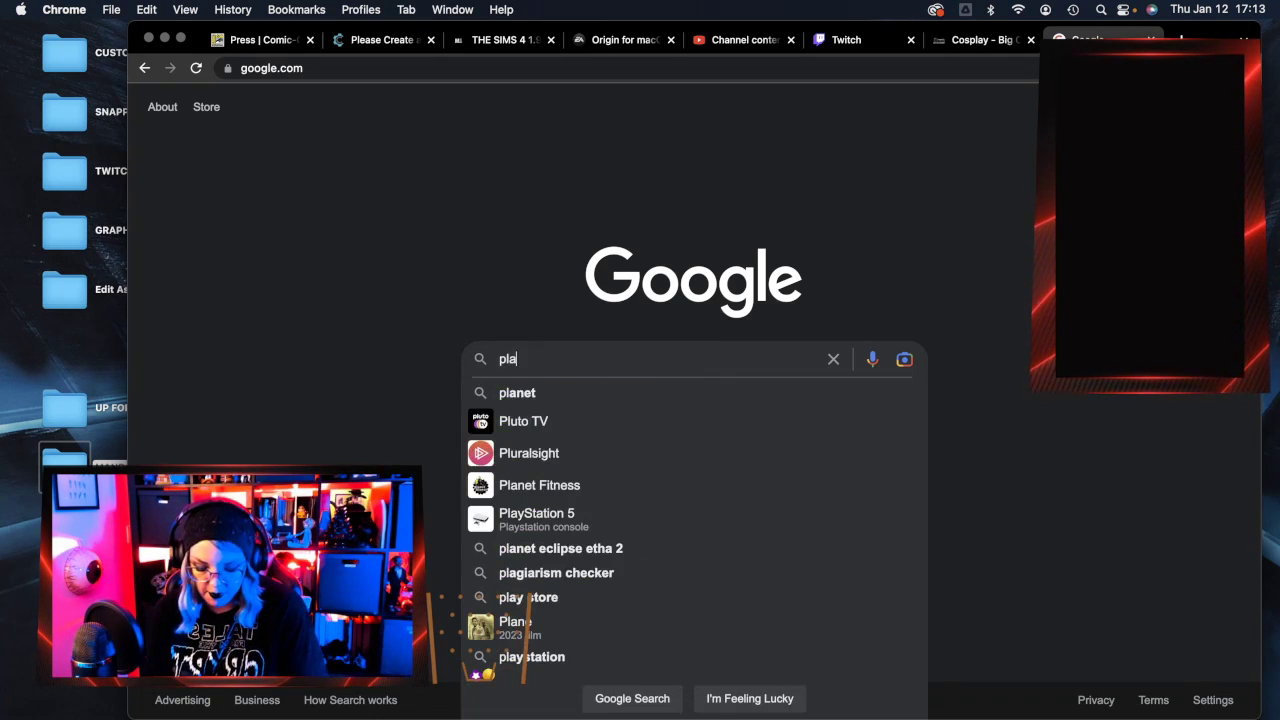
text(net)
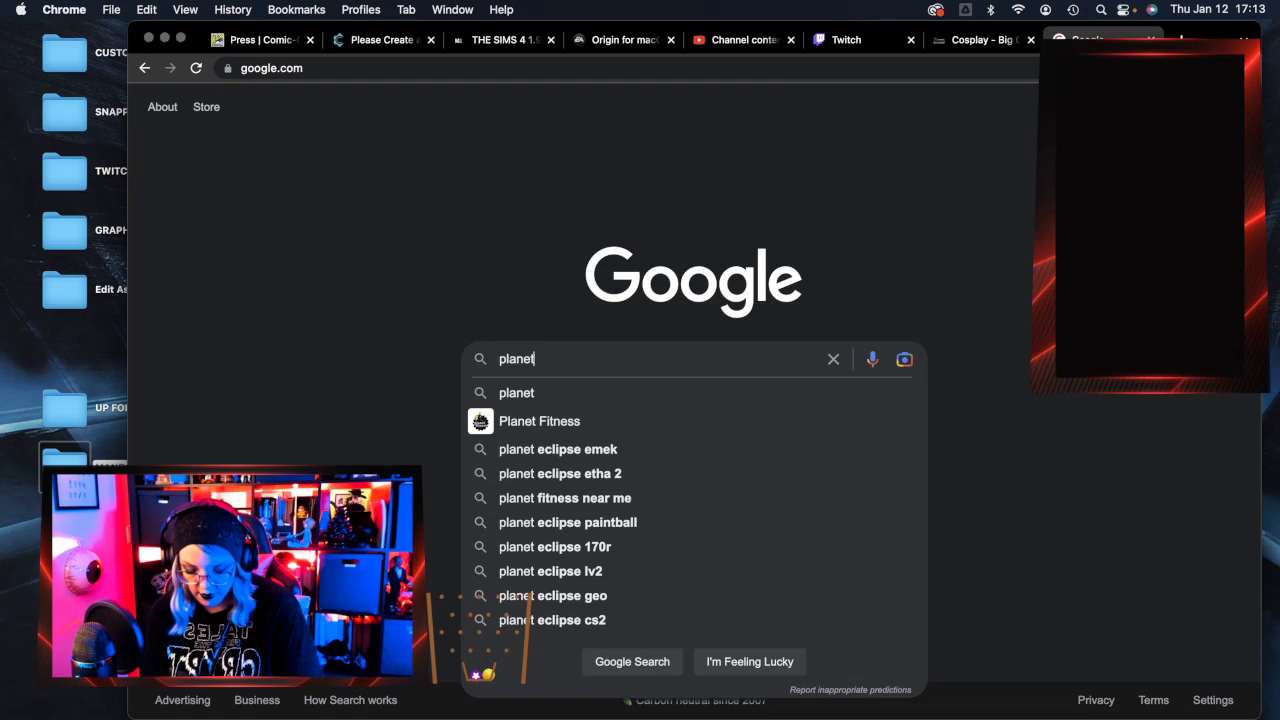
text( spae)
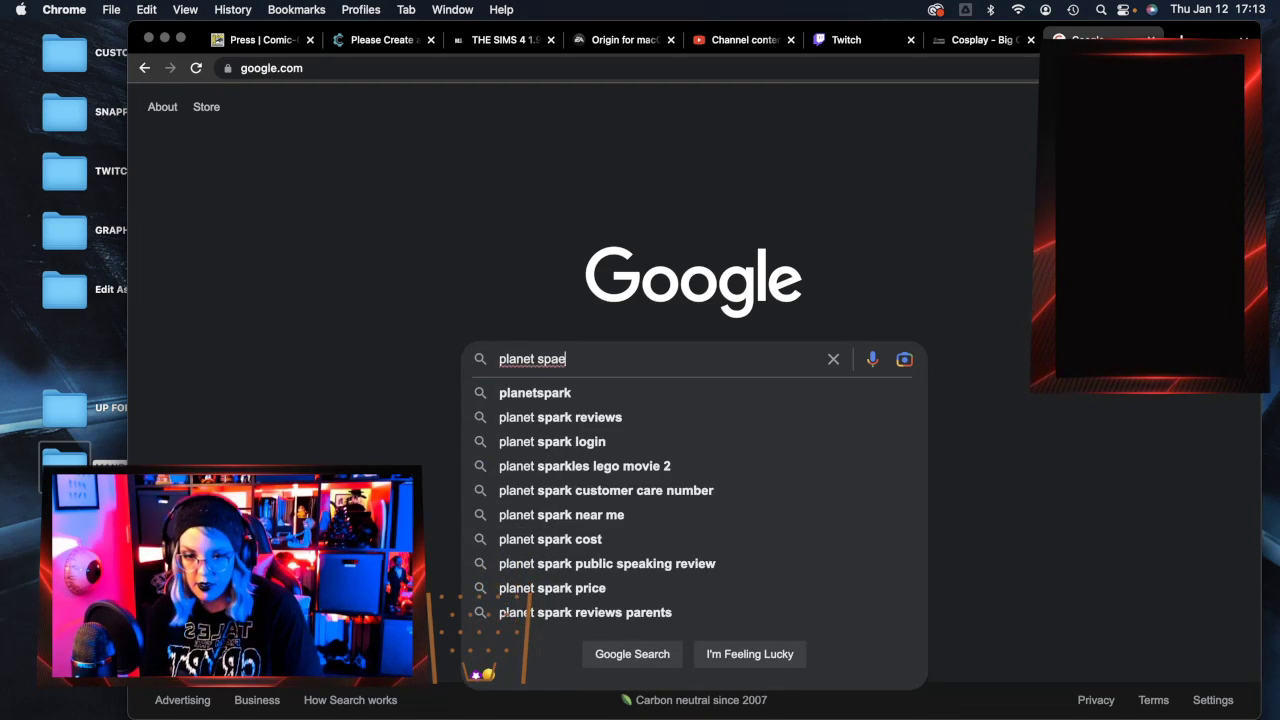
key(Return)
click(457, 243)
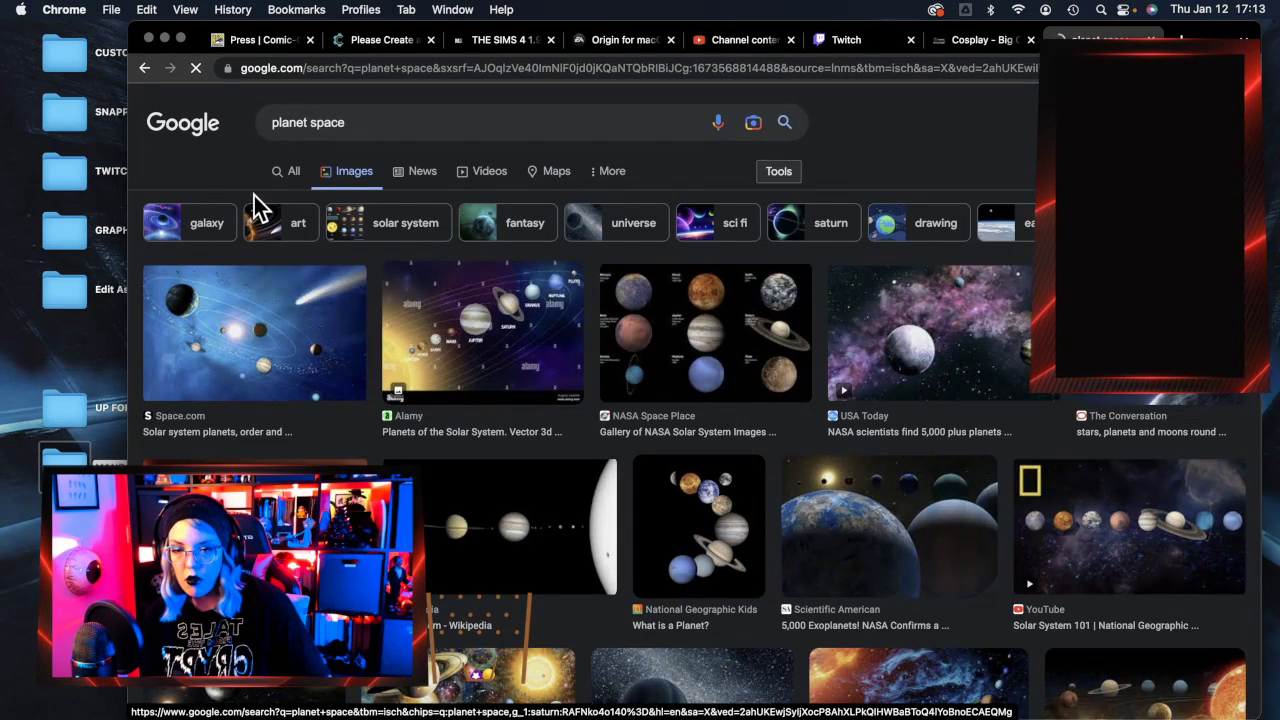
Filter the image results to Large size and Commercial & other licenses usage rights.
click(282, 216)
click(274, 250)
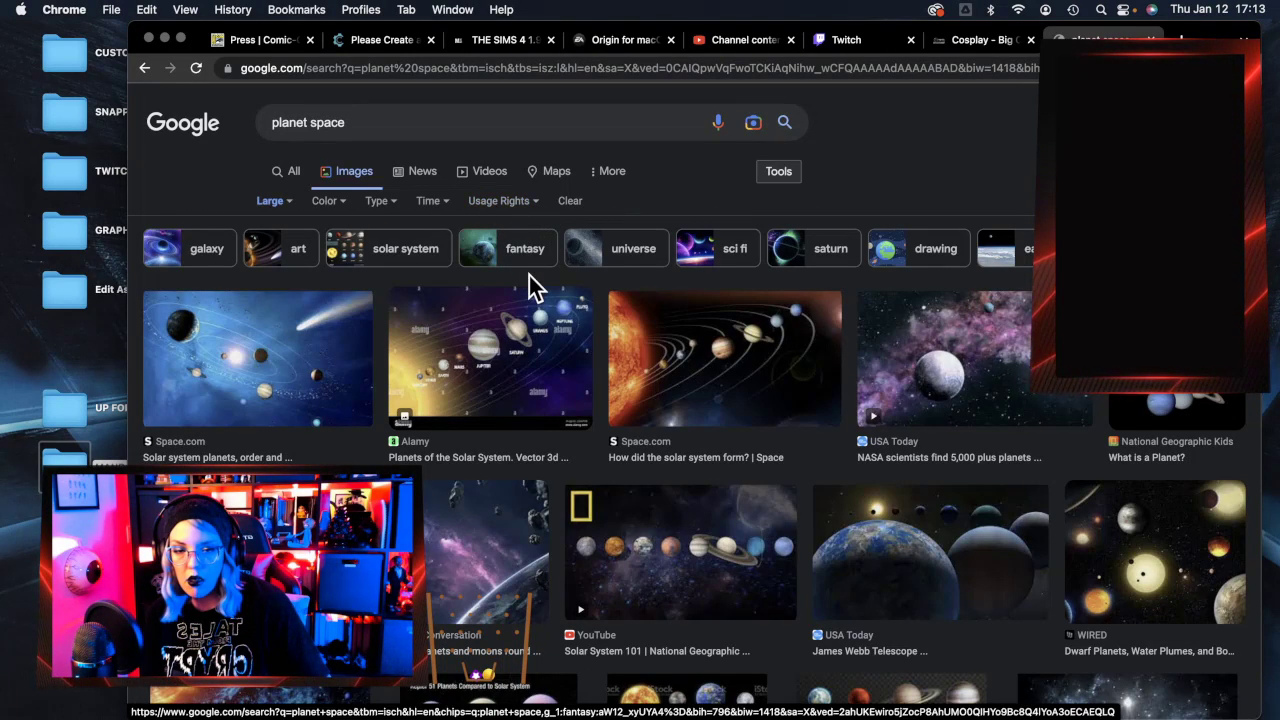
click(515, 205)
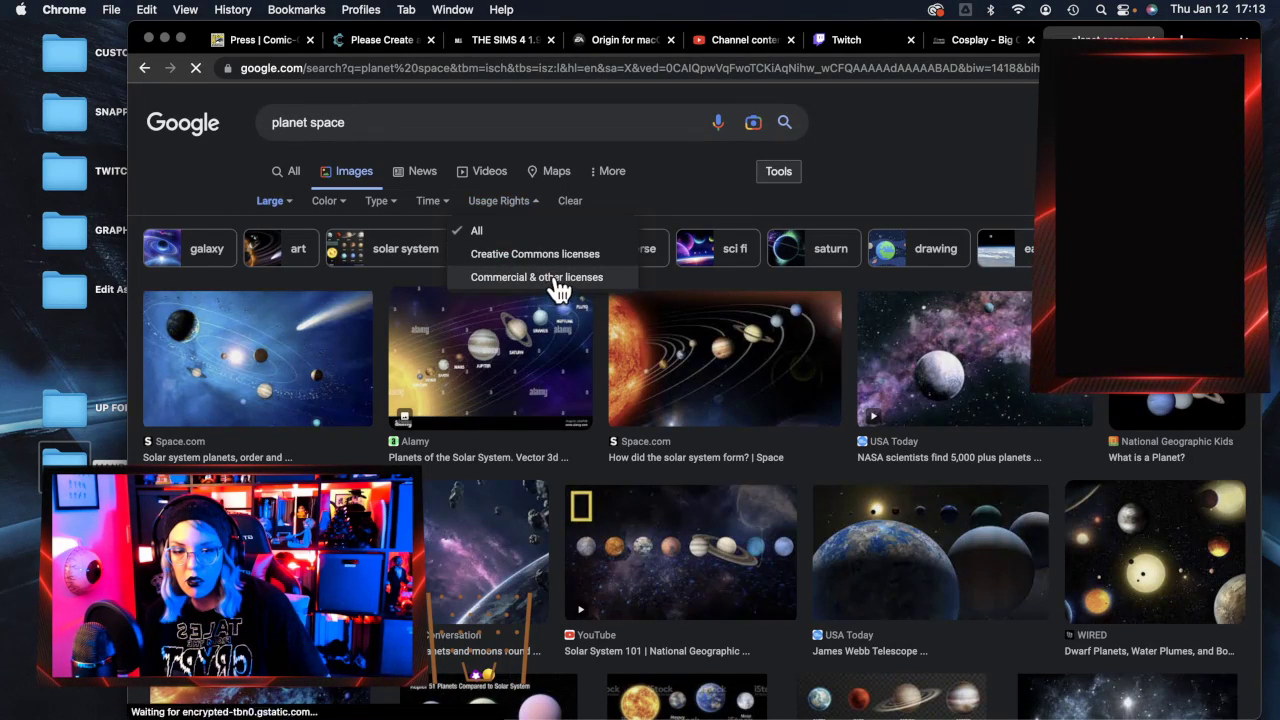
click(550, 277)
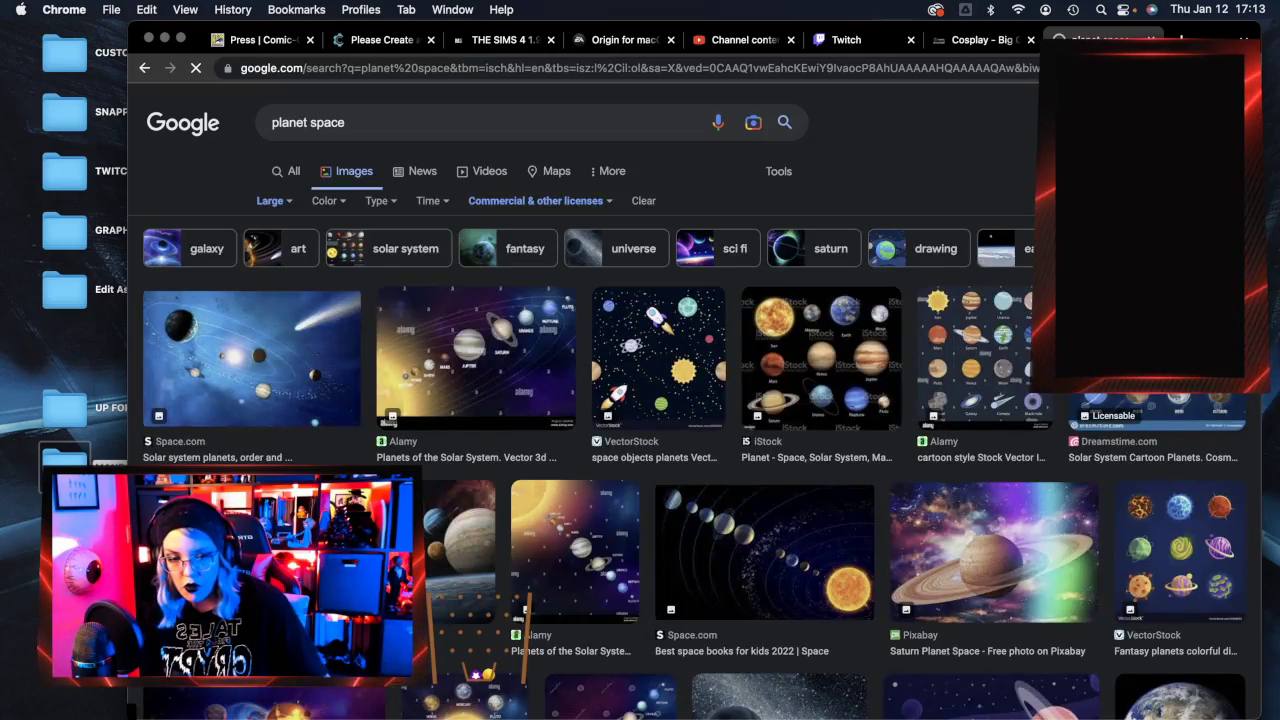
Preview the Ring Planet Space Rocks wallpaper from Wallpapers.com among the image results, and close its preview.
scroll(646, 457, down, 5)
scroll(646, 460, down, 3)
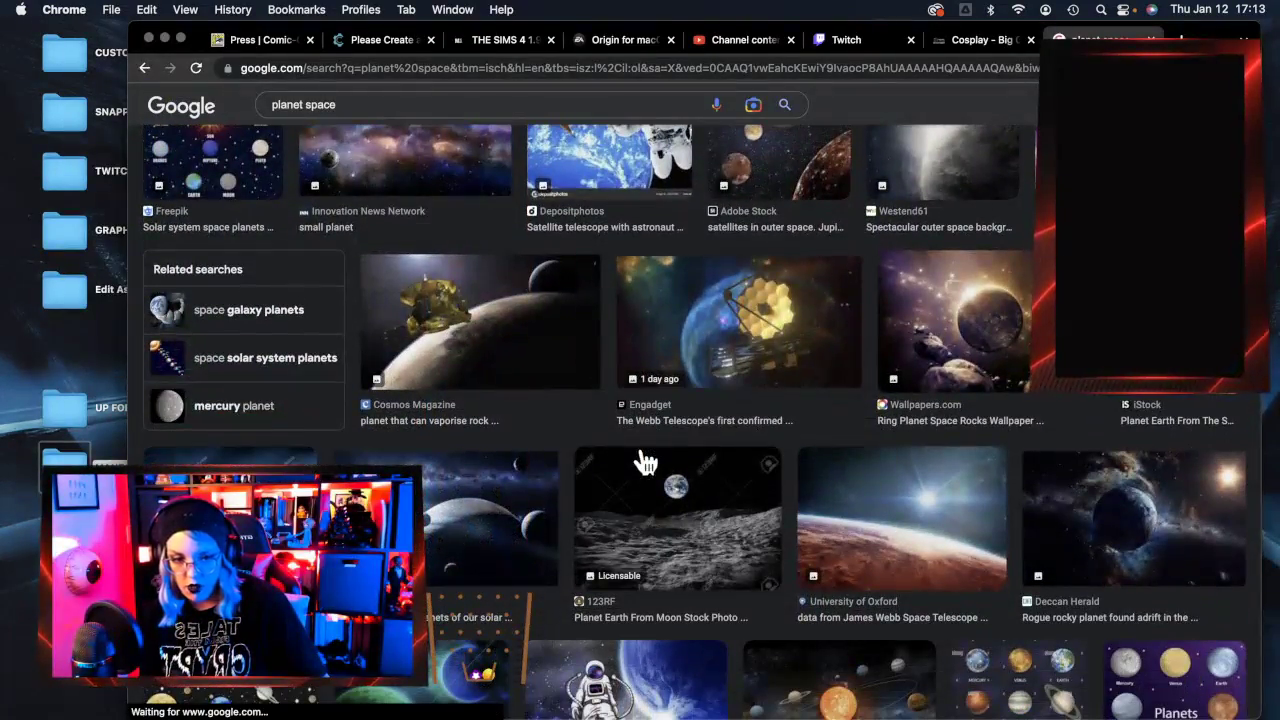
scroll(660, 460, down, 3)
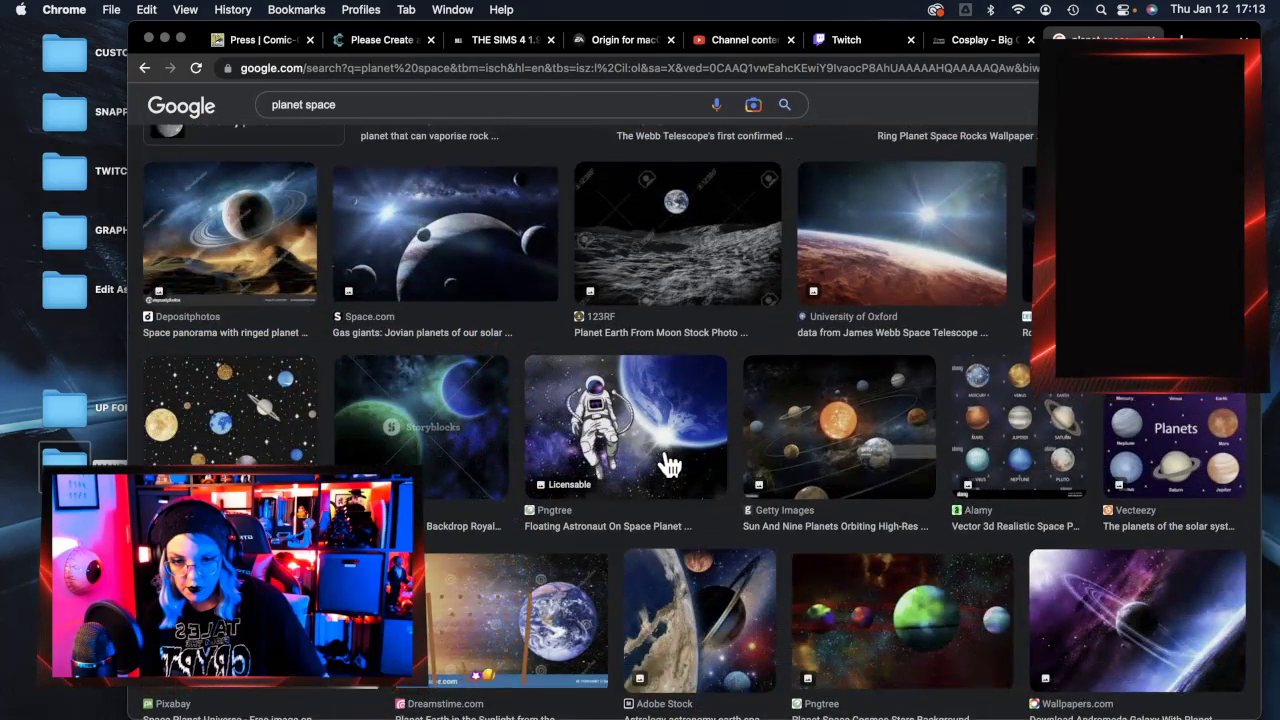
scroll(668, 465, up, 3)
click(978, 400)
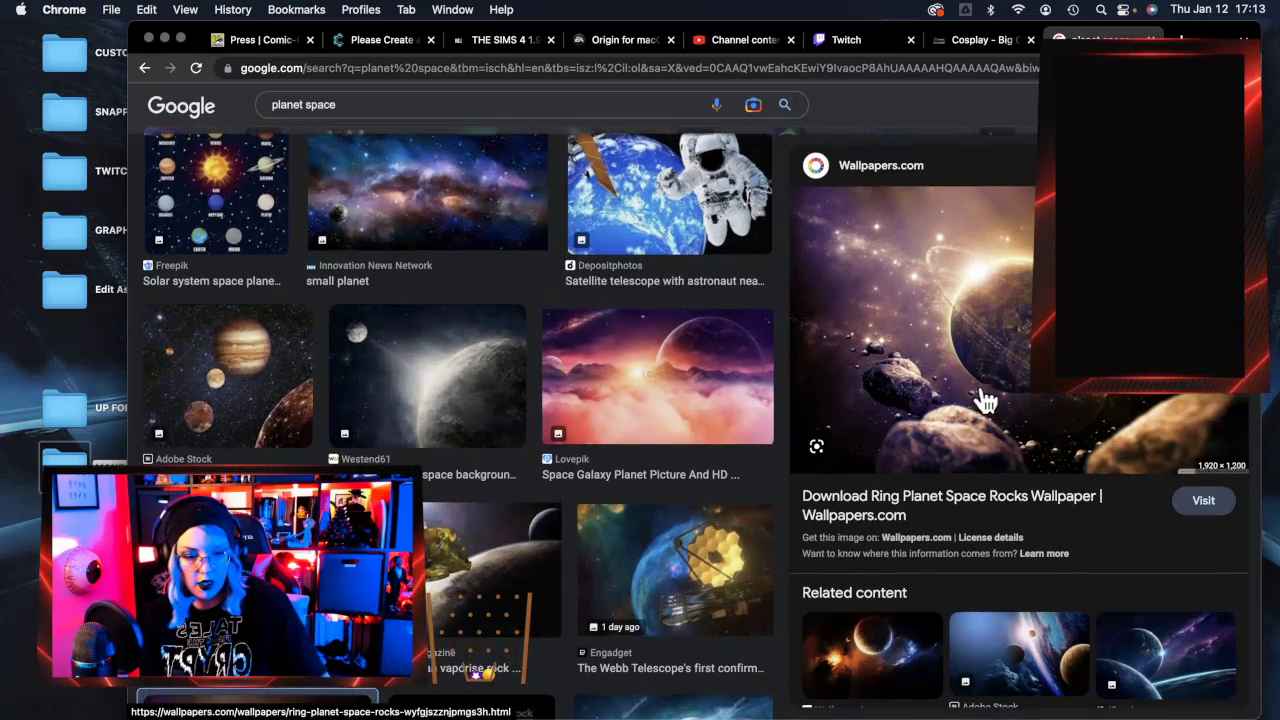
click(1228, 166)
Look through the remaining planet space image results for a picture suitable as a backdrop, and minimize the browser window.
scroll(598, 575, down, 7)
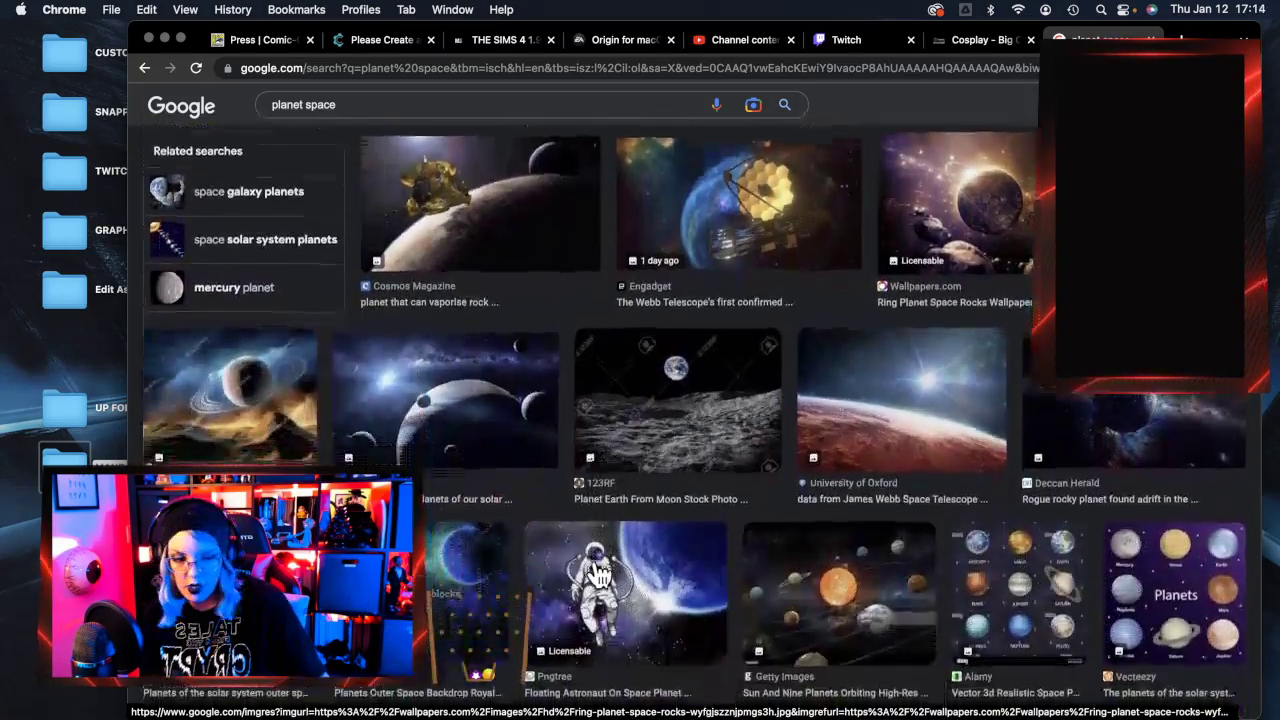
scroll(598, 575, down, 2)
scroll(598, 575, down, 5)
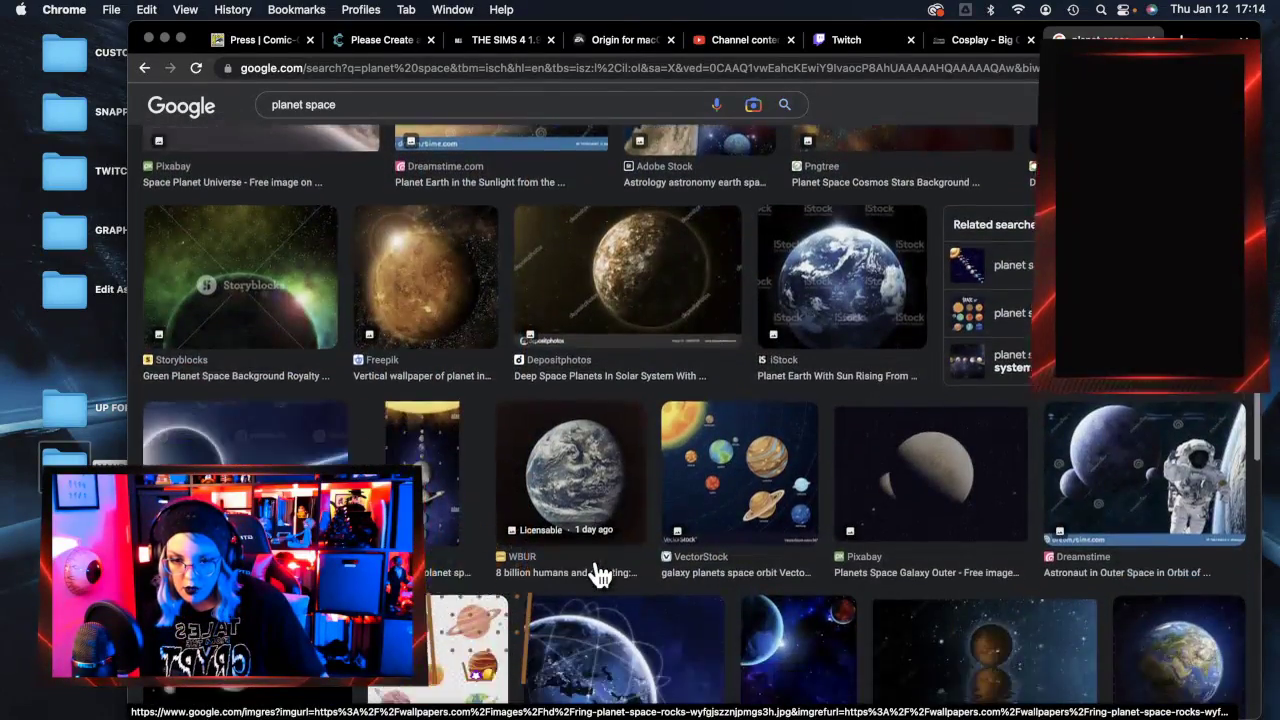
scroll(598, 575, down, 2)
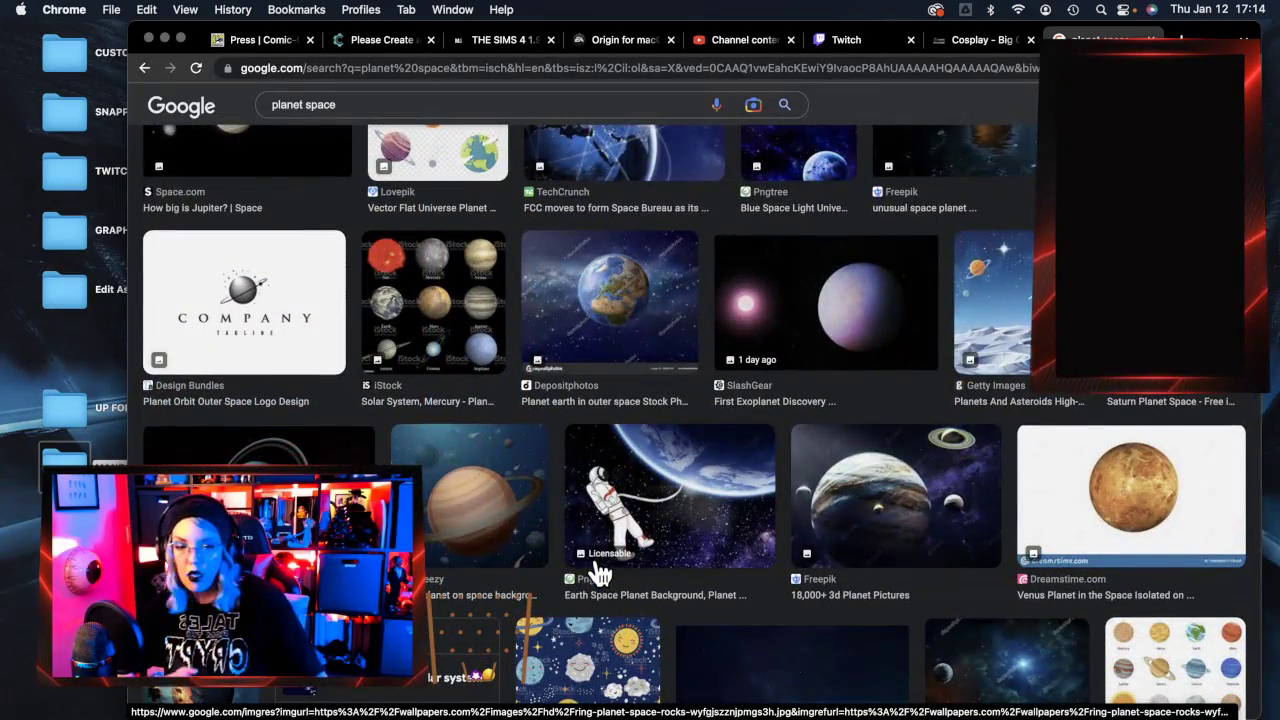
scroll(598, 575, down, 6)
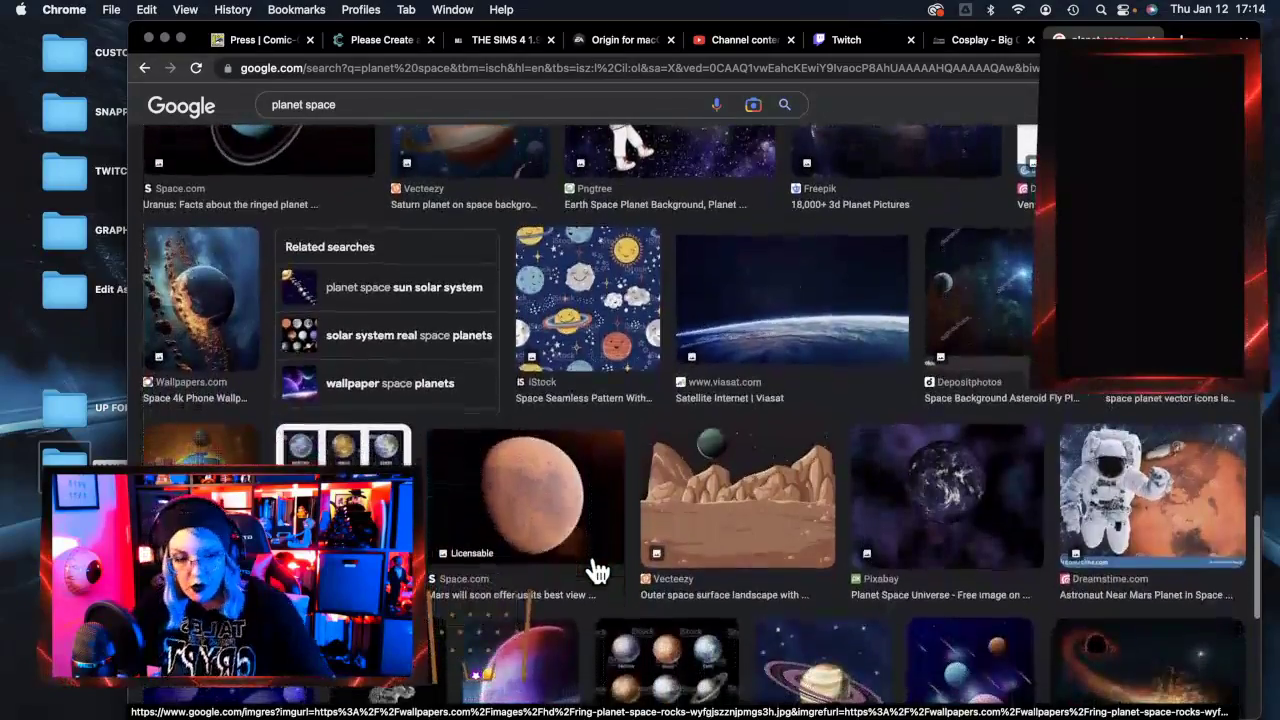
scroll(598, 572, down, 1)
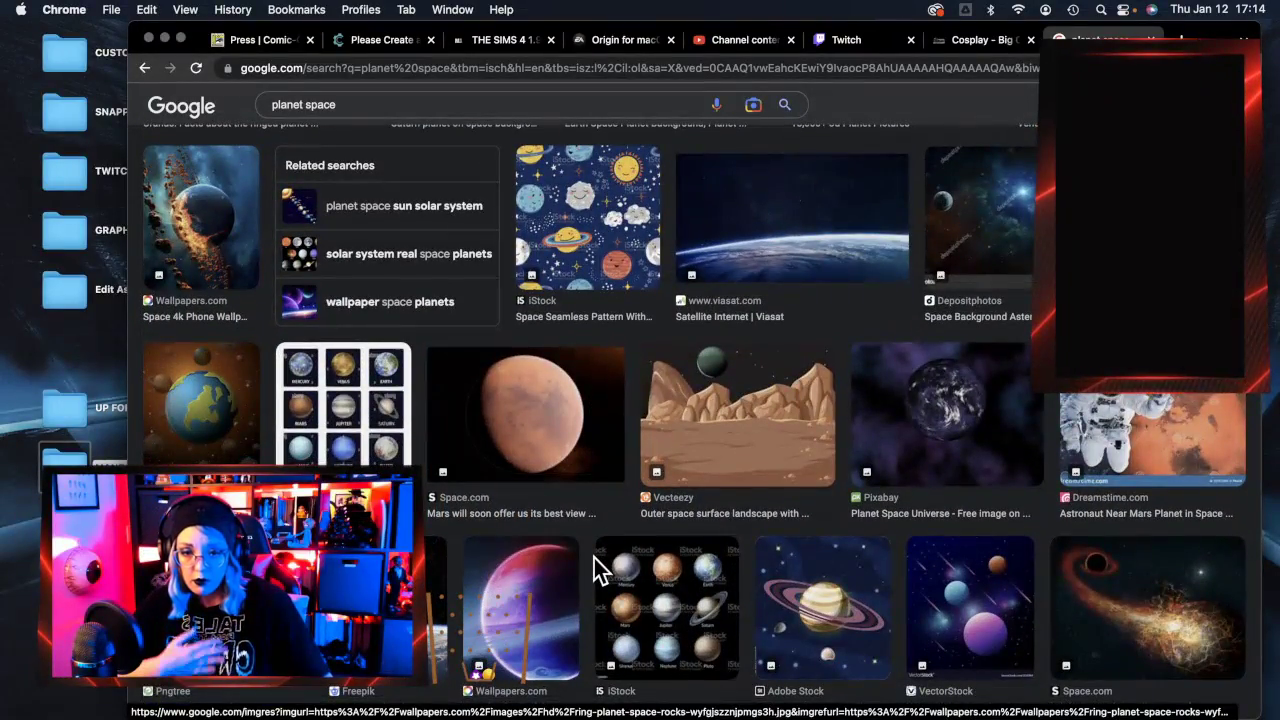
scroll(594, 560, down, 5)
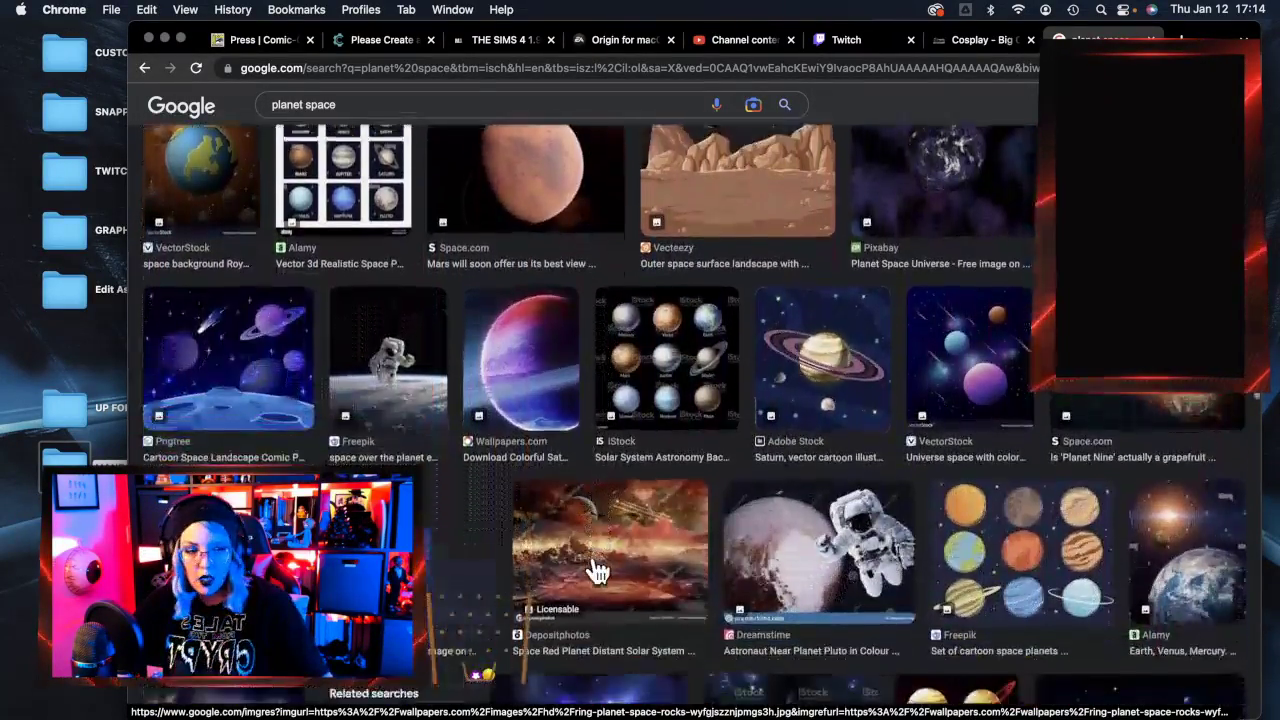
scroll(597, 572, down, 5)
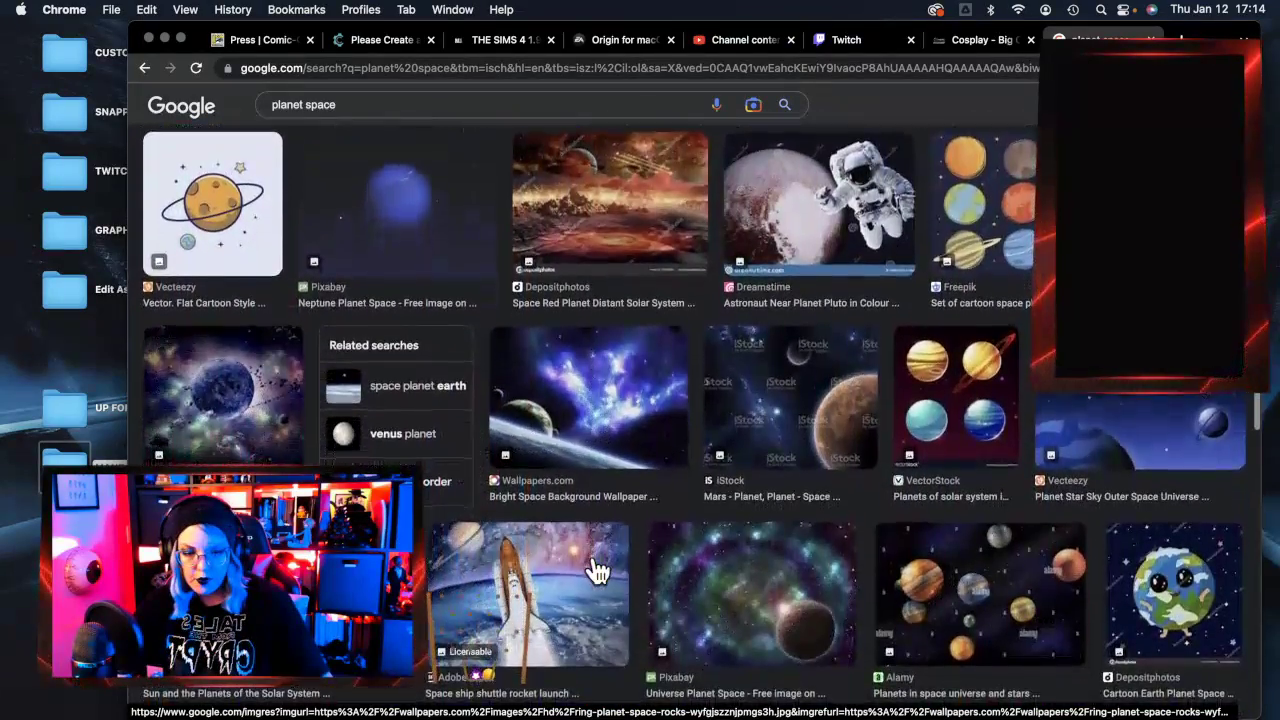
scroll(597, 572, down, 1)
scroll(597, 572, down, 6)
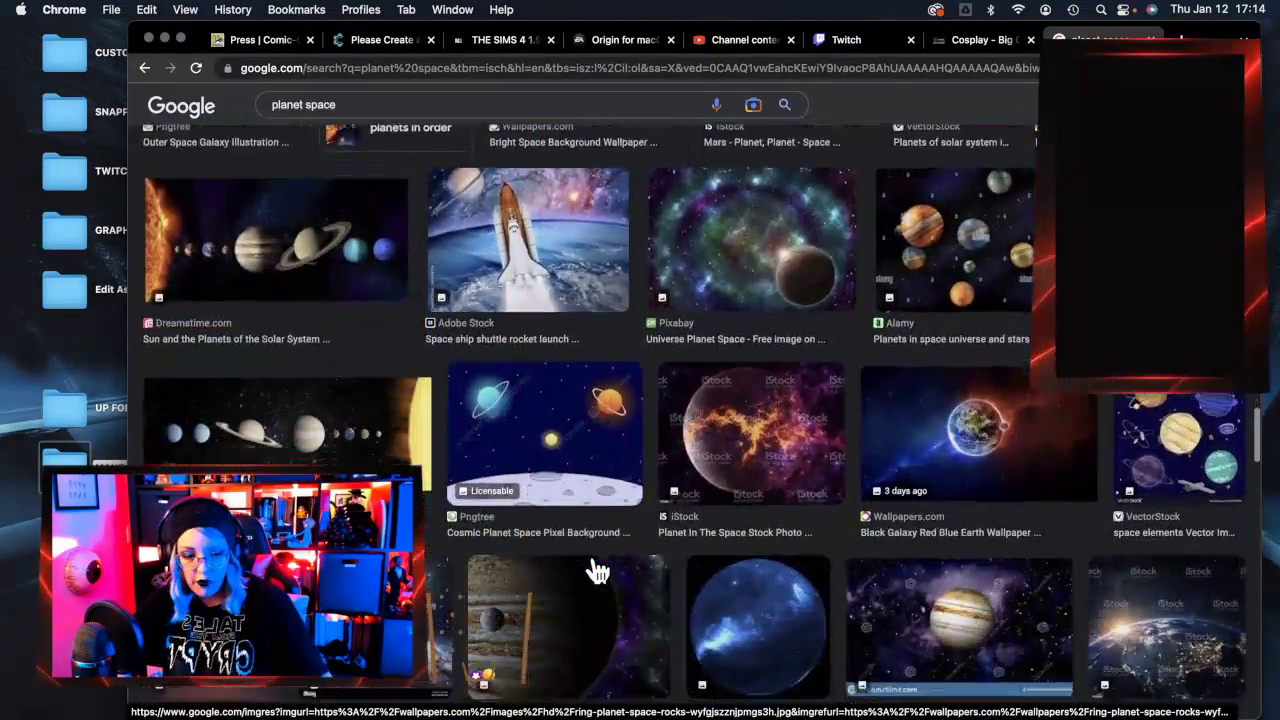
scroll(597, 572, down, 6)
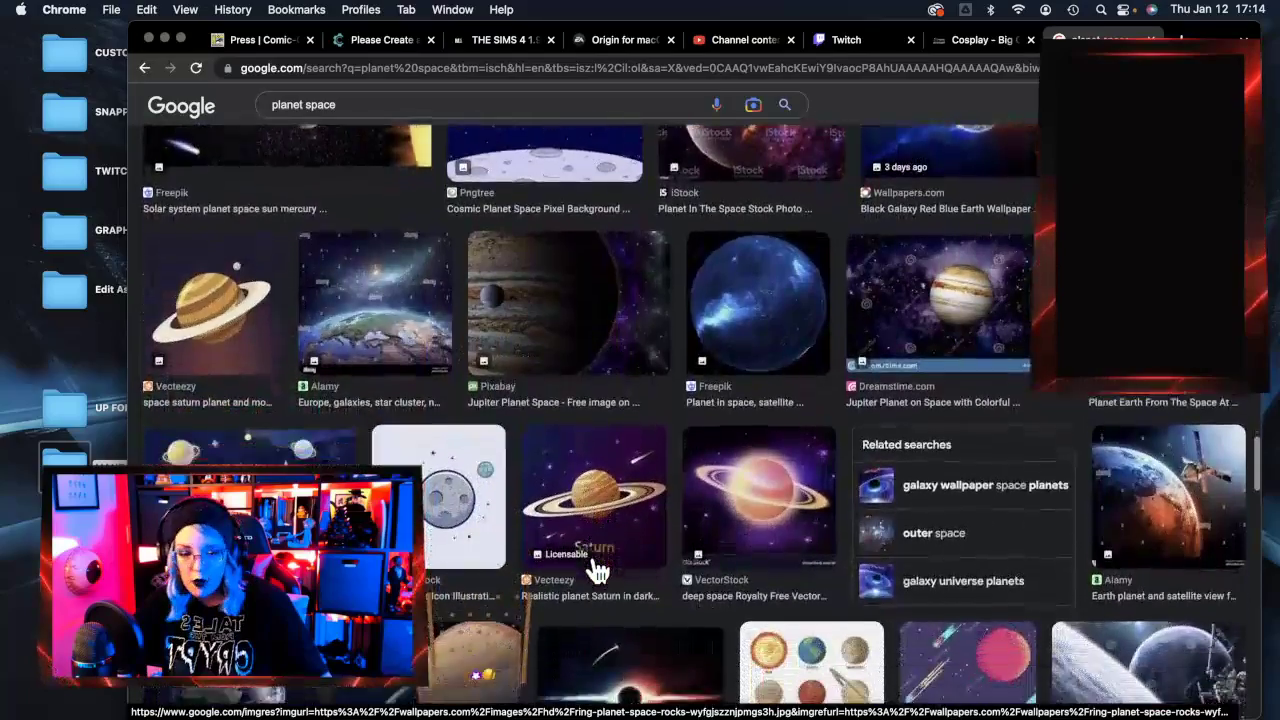
scroll(597, 572, down, 5)
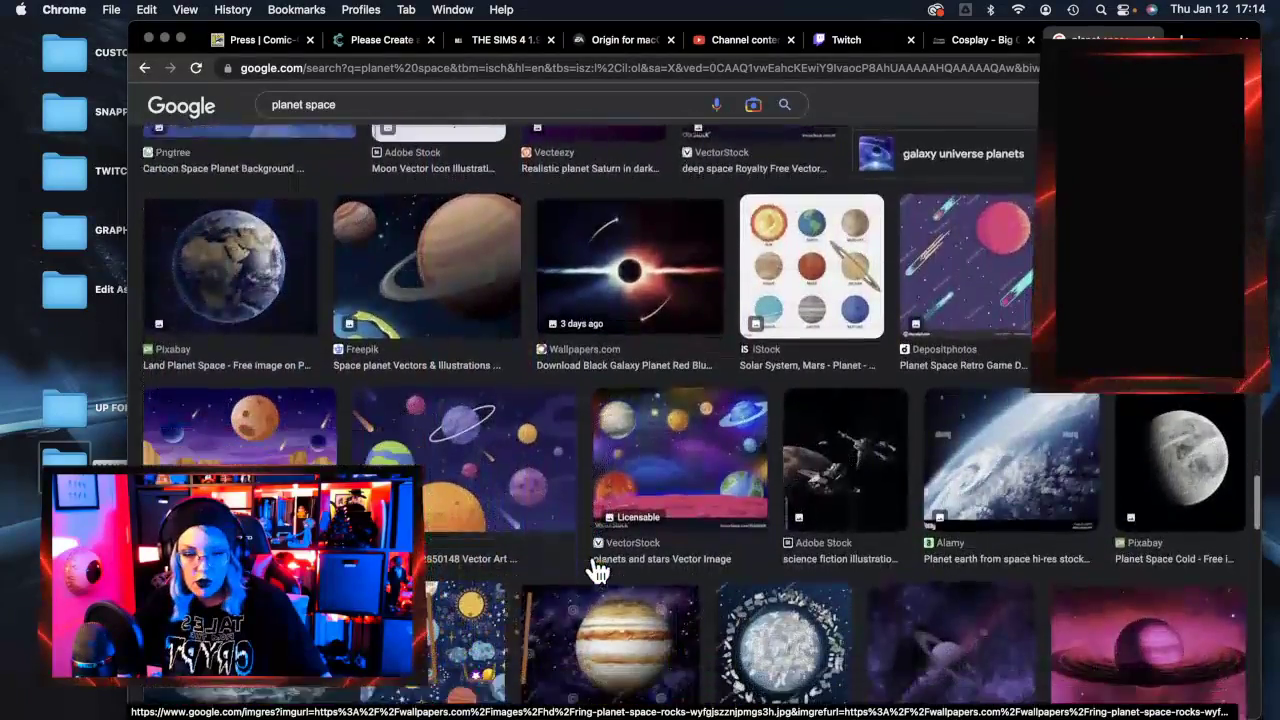
scroll(597, 572, down, 5)
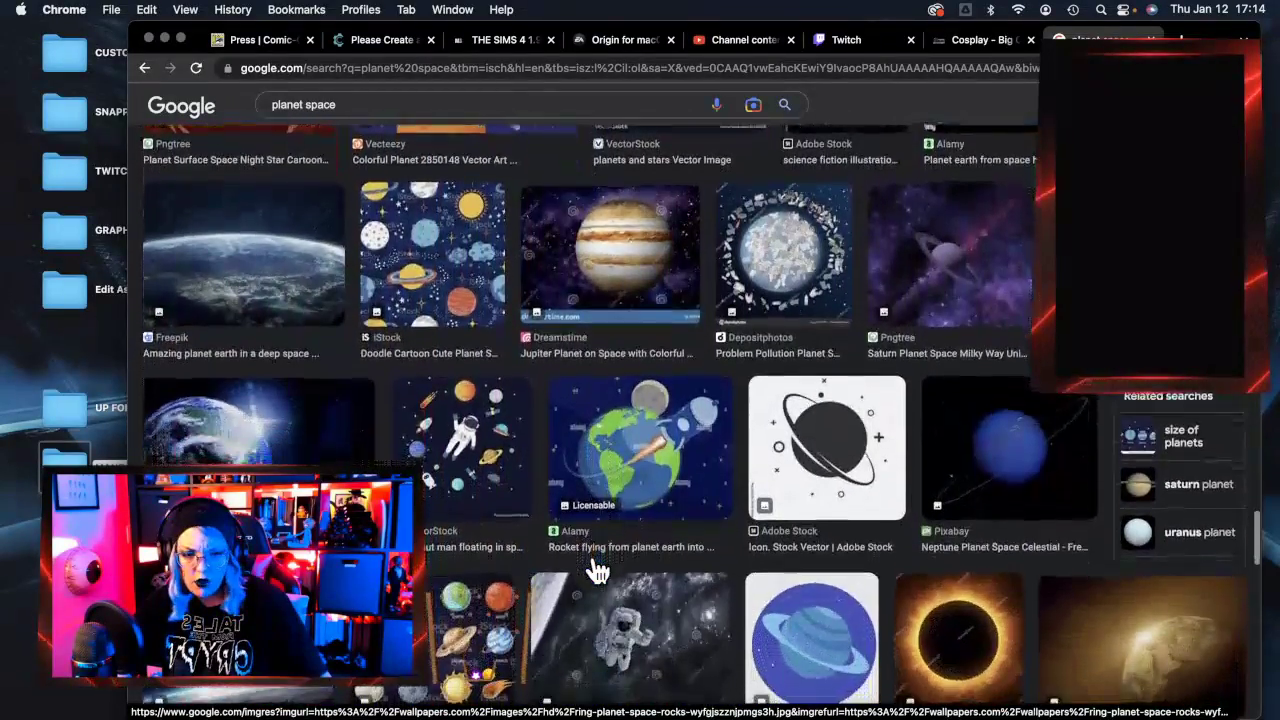
scroll(597, 570, down, 4)
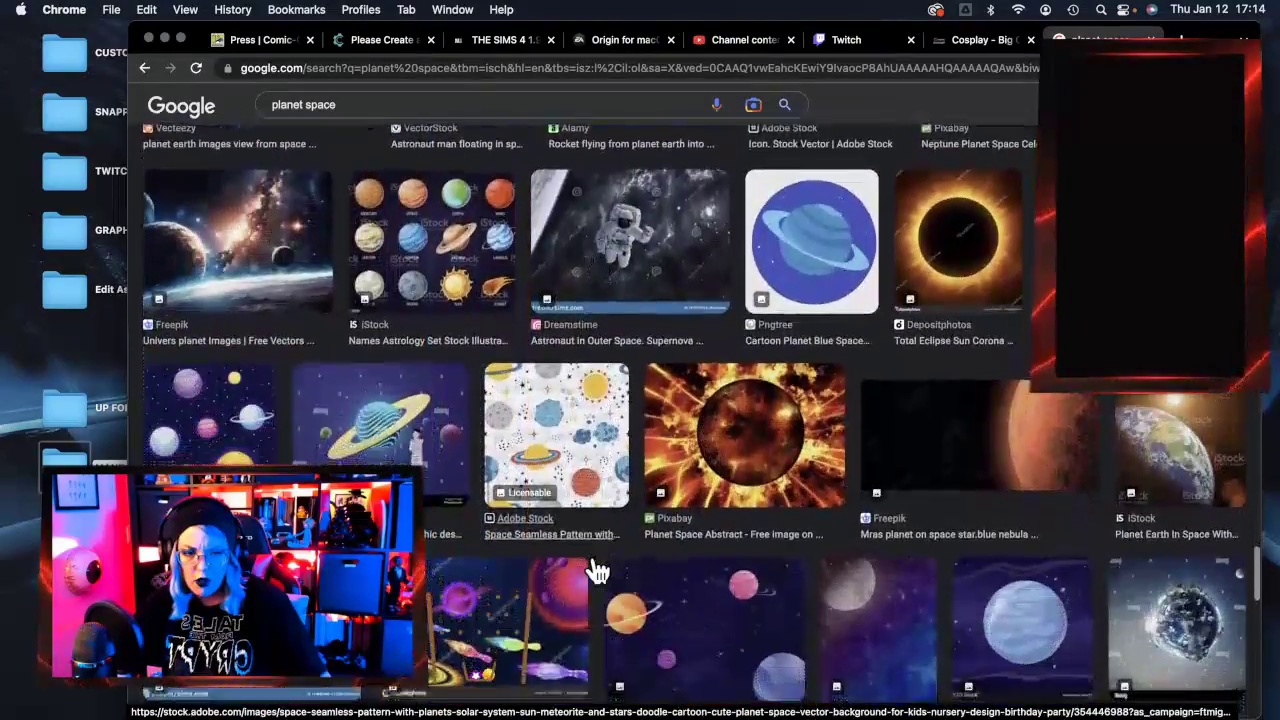
scroll(594, 558, up, 1)
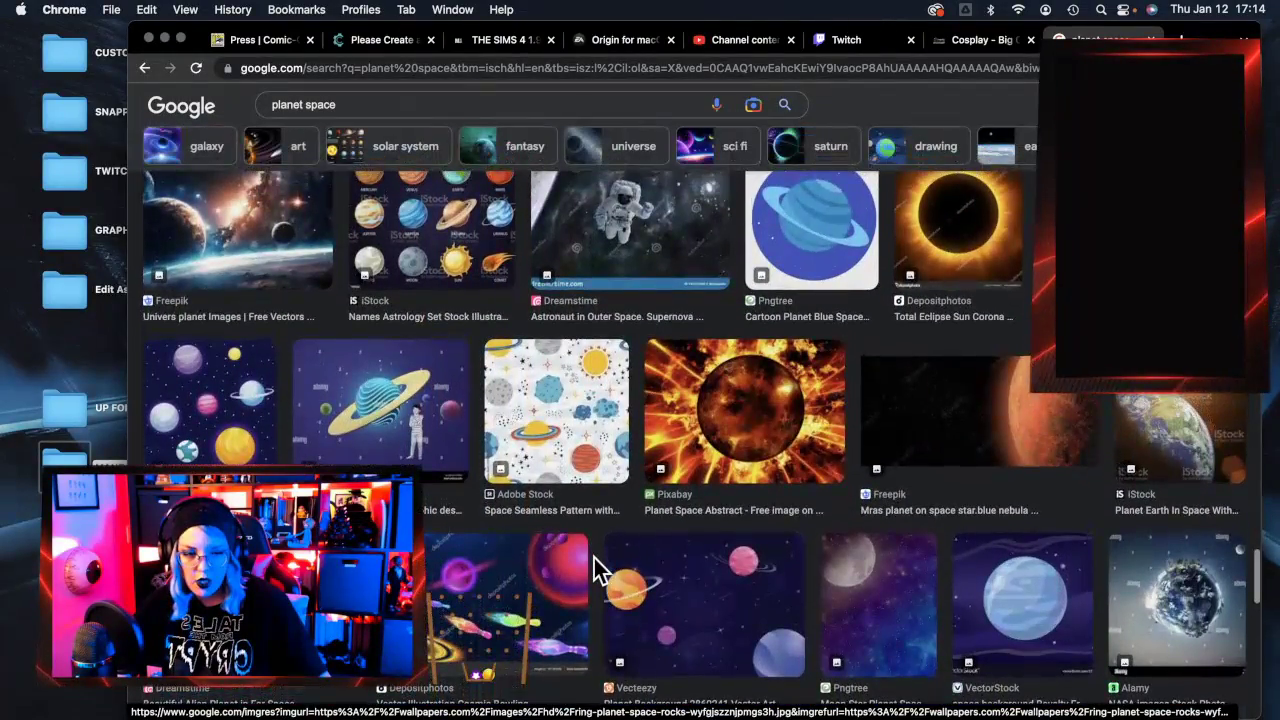
scroll(596, 565, down, 6)
scroll(597, 572, down, 5)
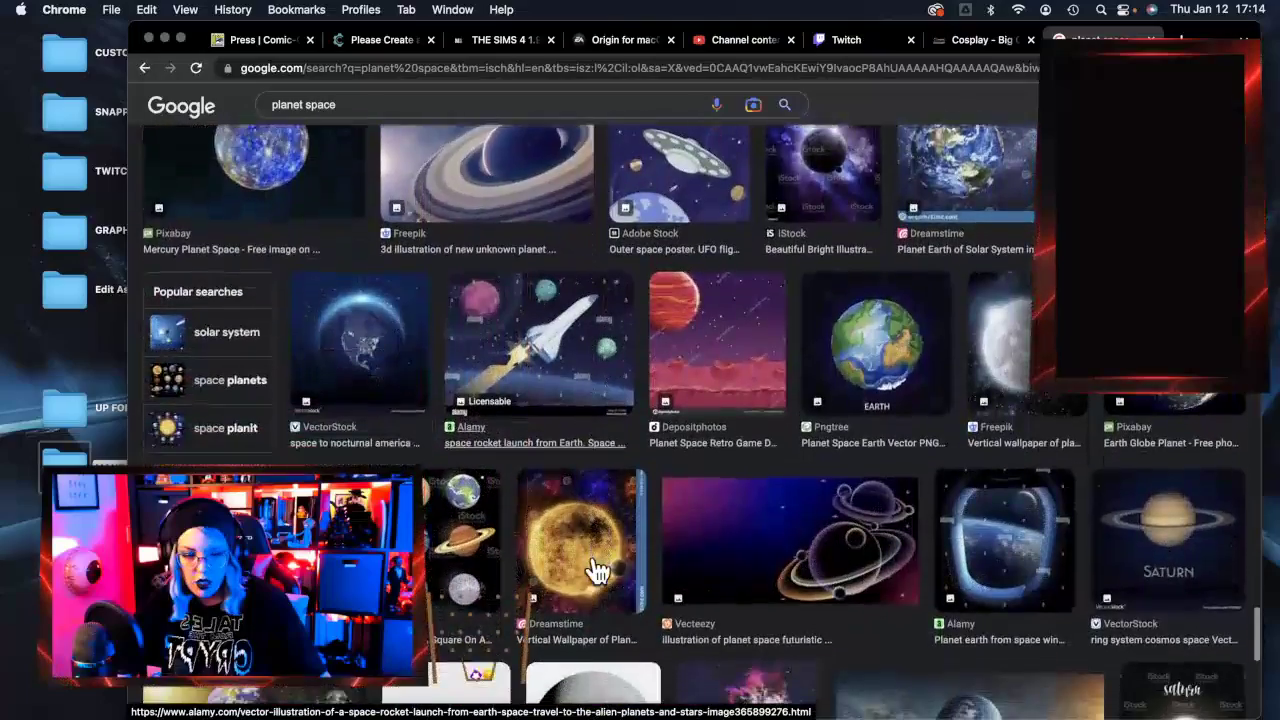
scroll(597, 570, down, 10)
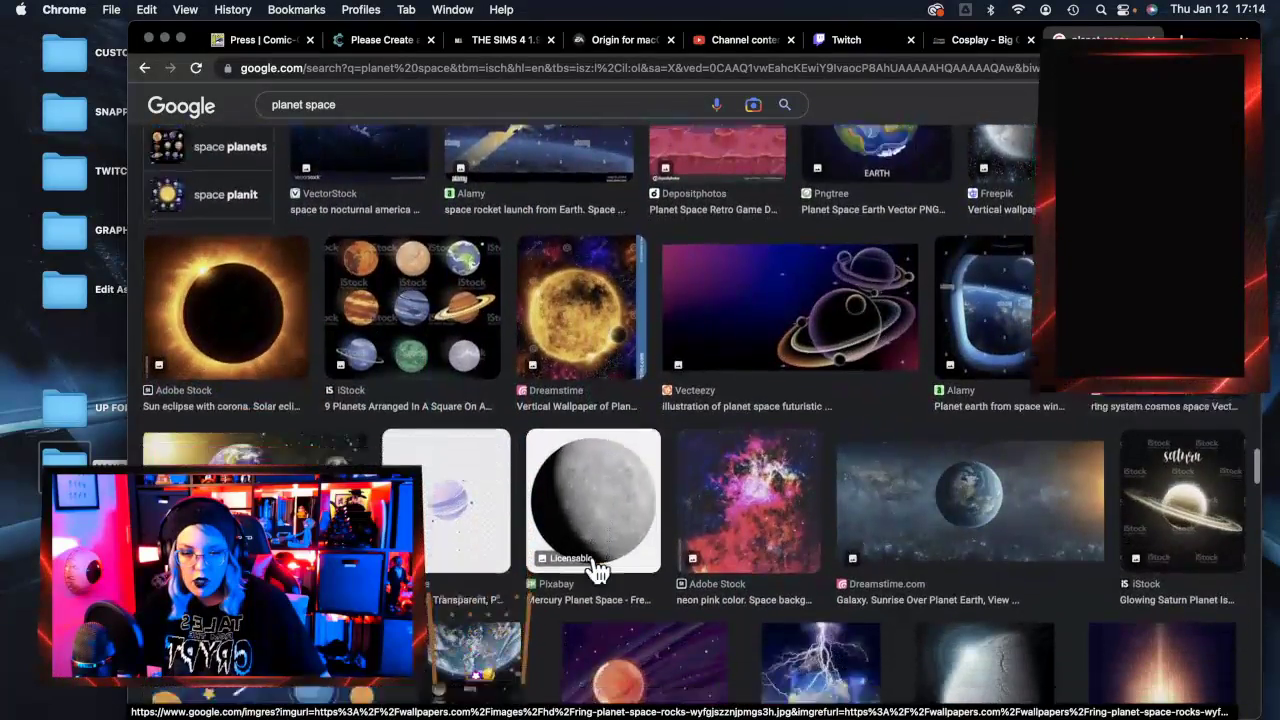
scroll(597, 570, down, 3)
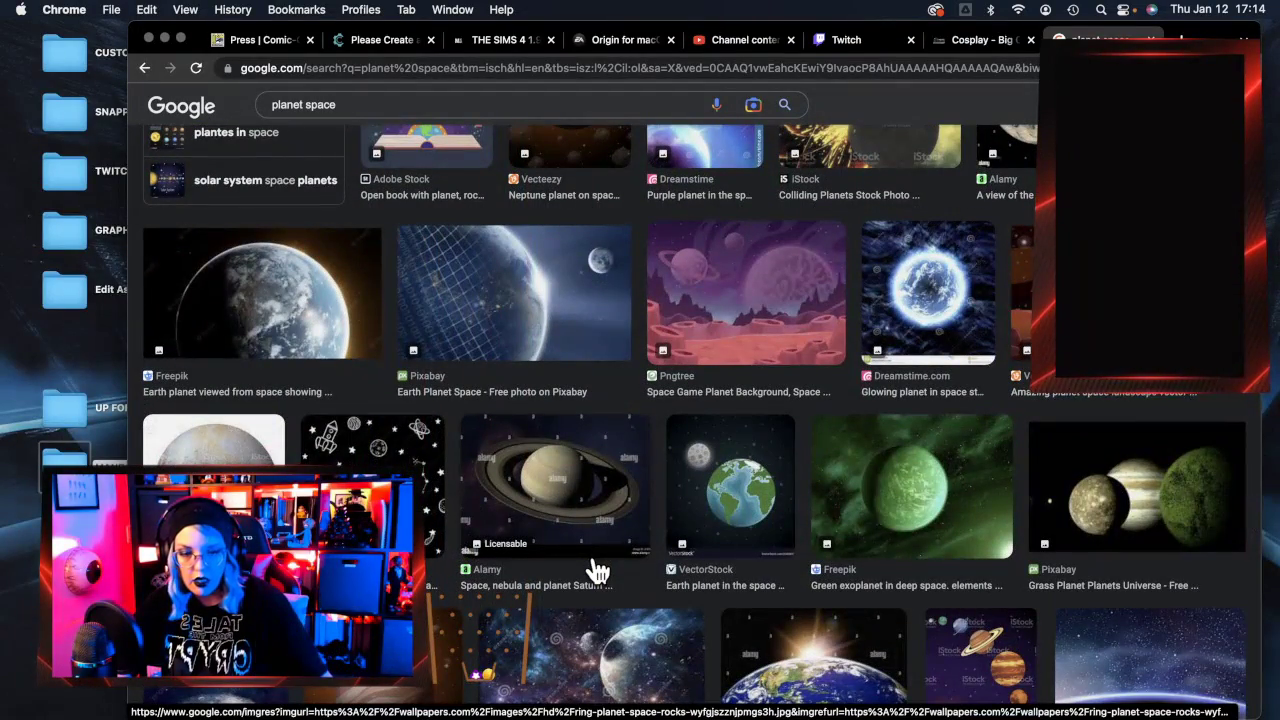
scroll(597, 570, down, 2)
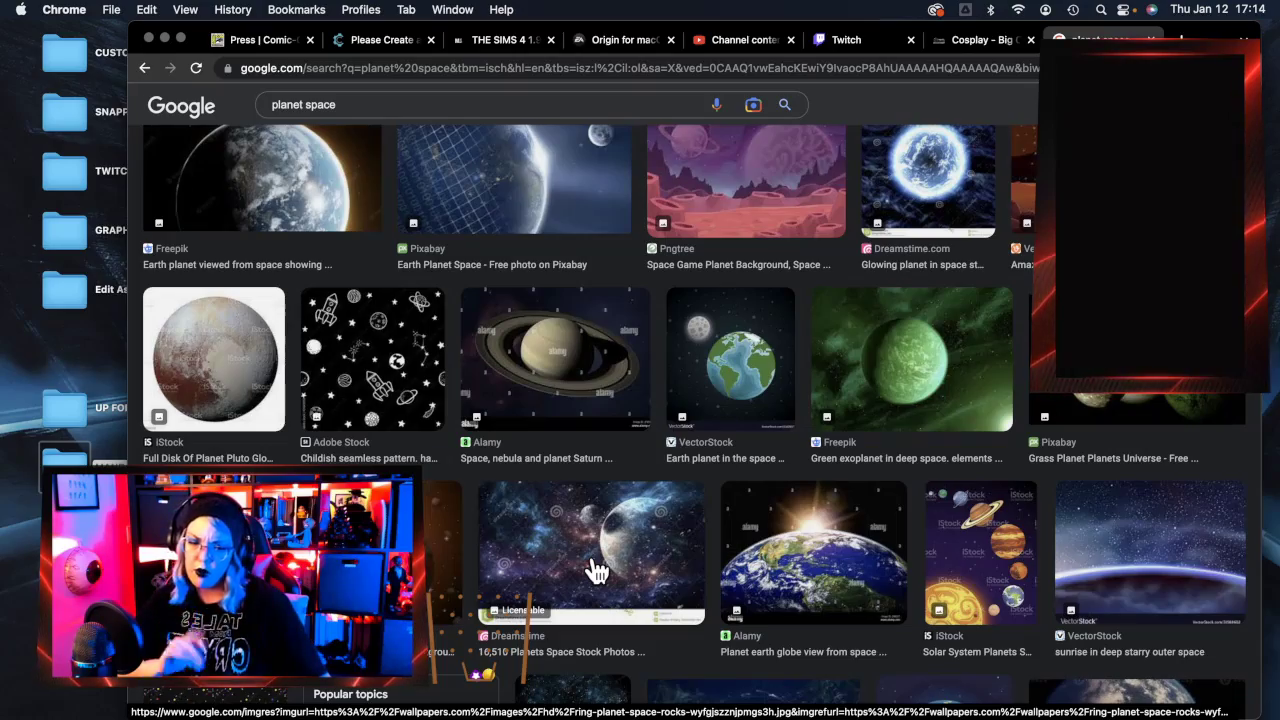
scroll(597, 570, down, 6)
scroll(597, 570, down, 5)
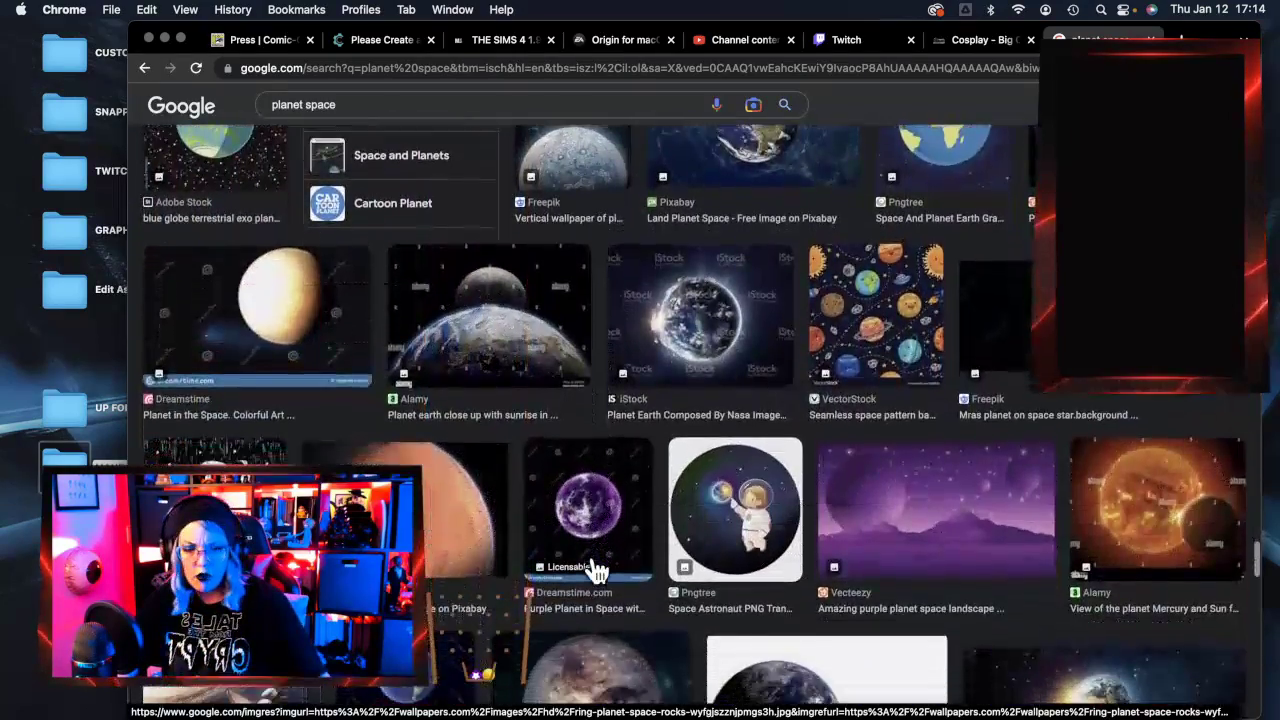
scroll(597, 570, down, 5)
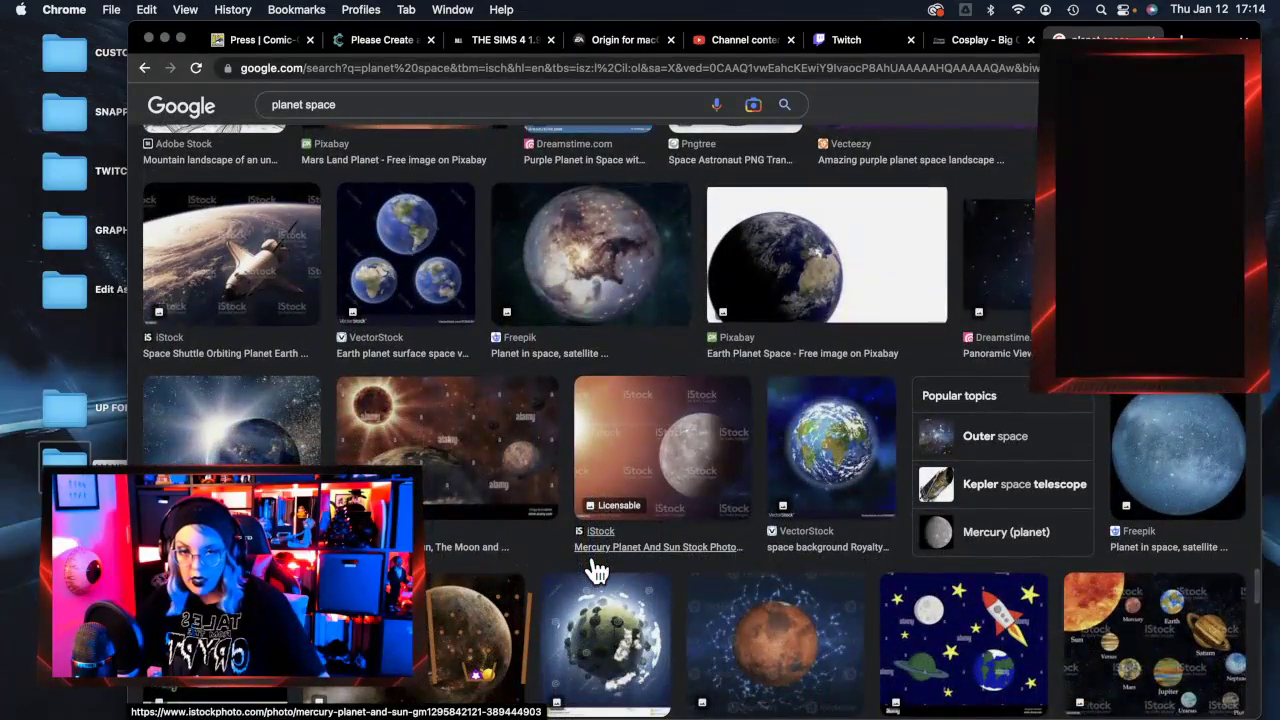
scroll(597, 570, down, 5)
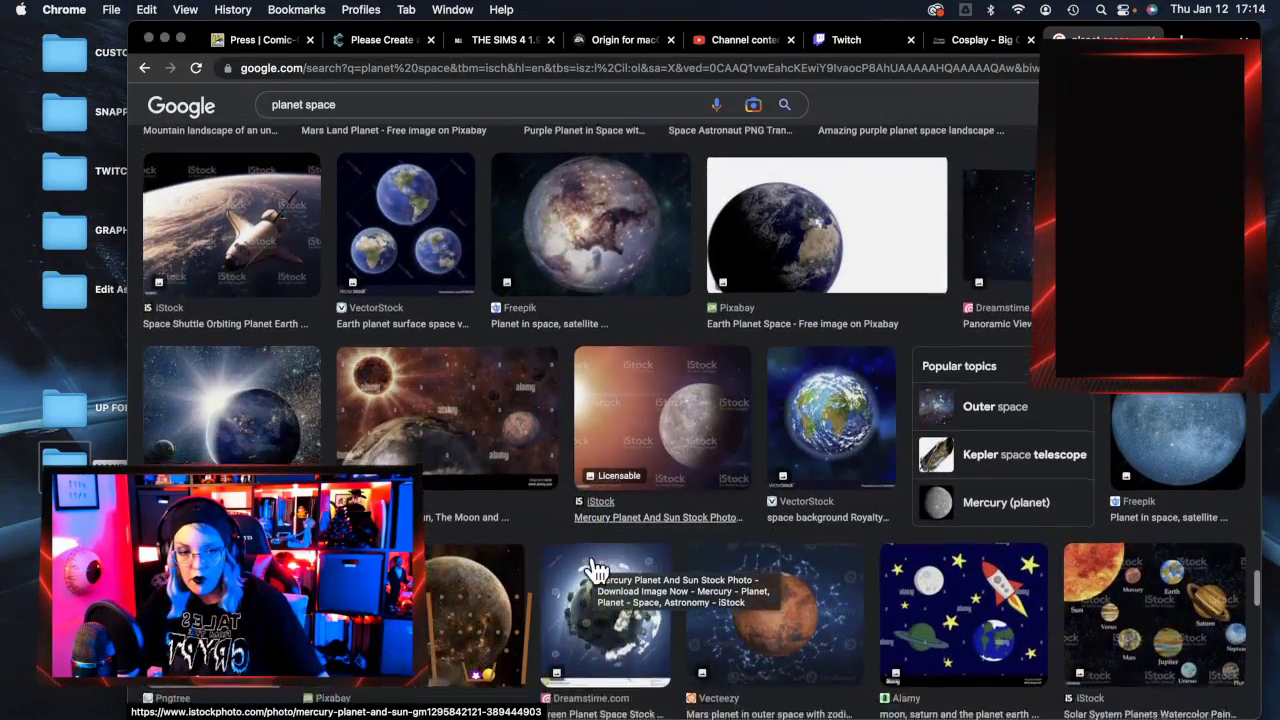
scroll(597, 570, down, 2)
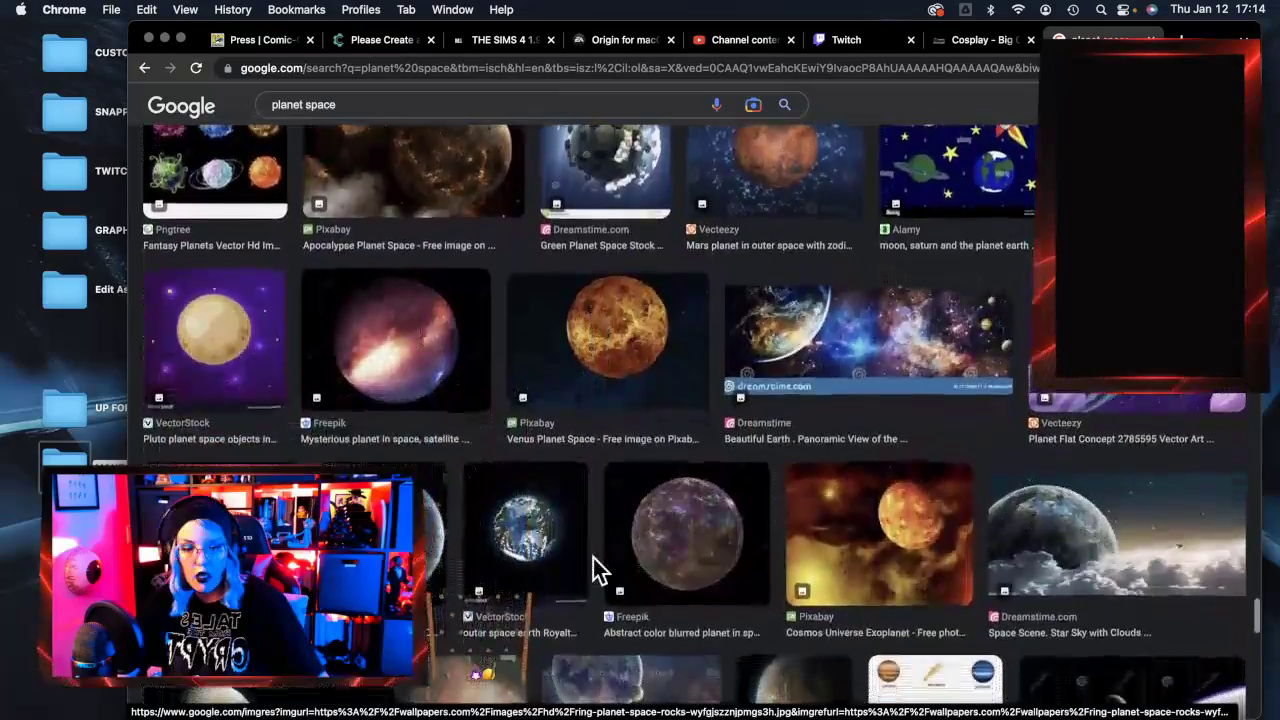
scroll(613, 590, down, 3)
scroll(613, 590, down, 3)
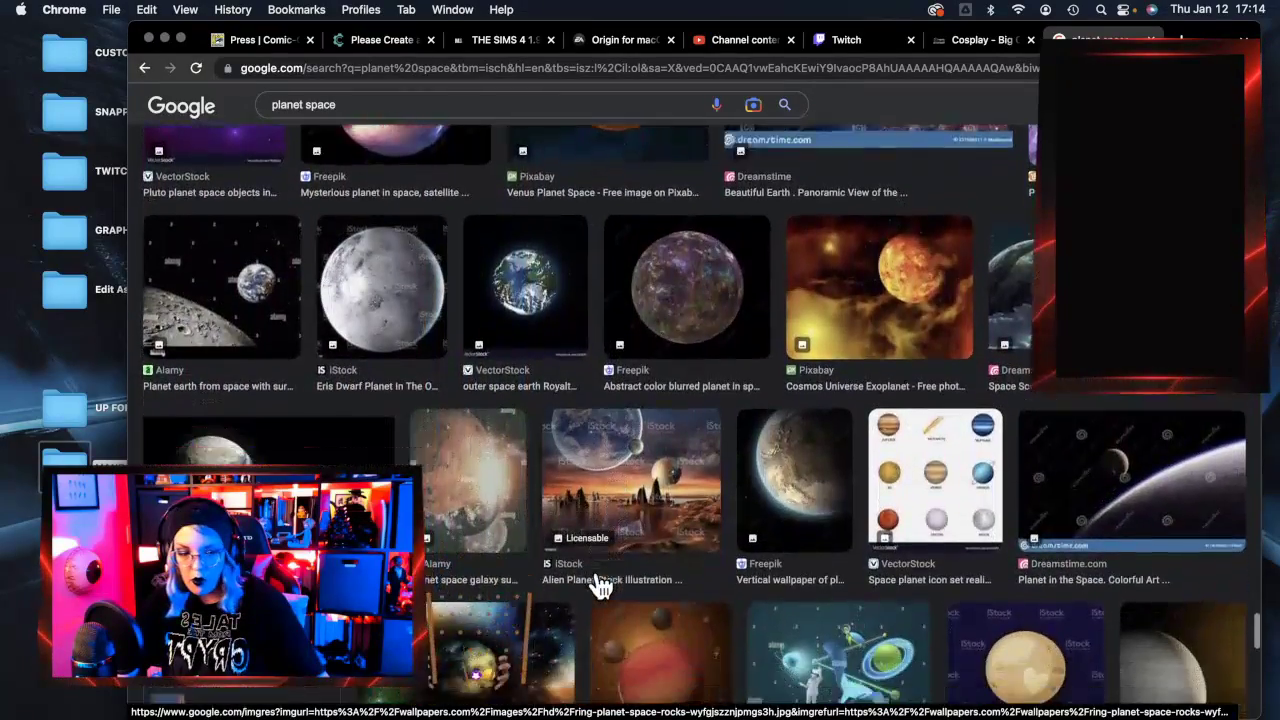
click(164, 38)
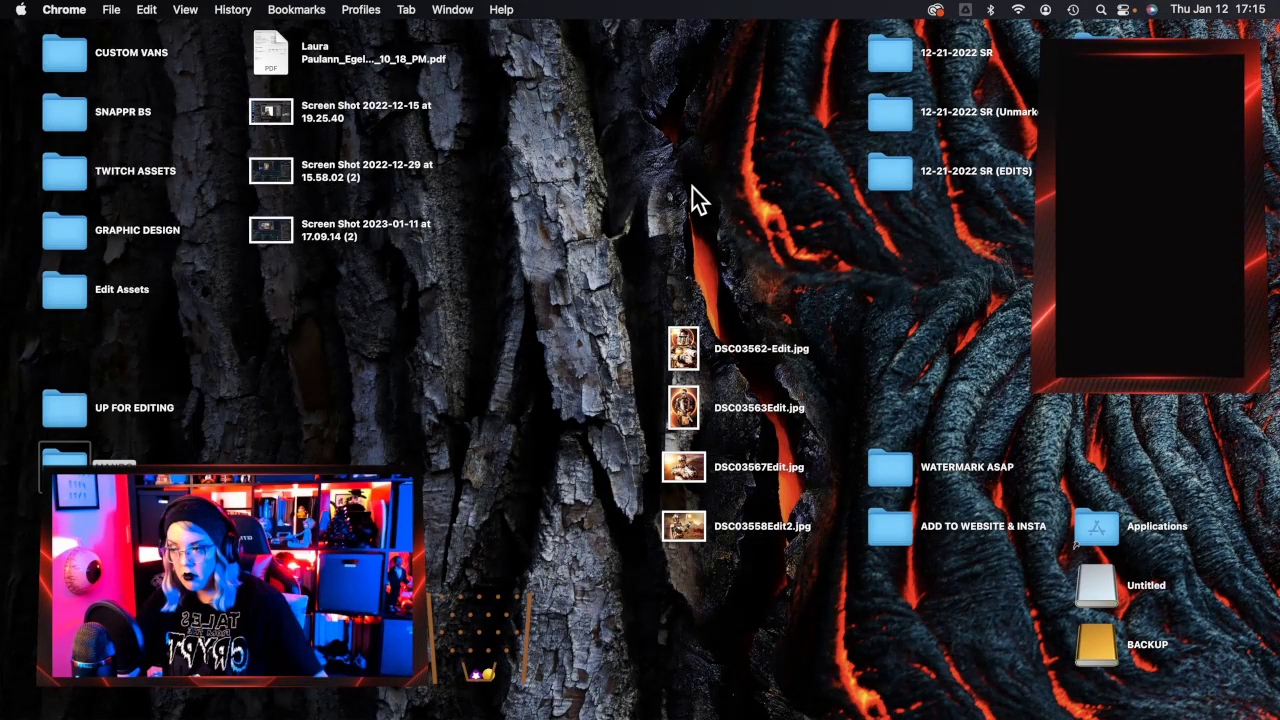
mouse_move(1276, 430)
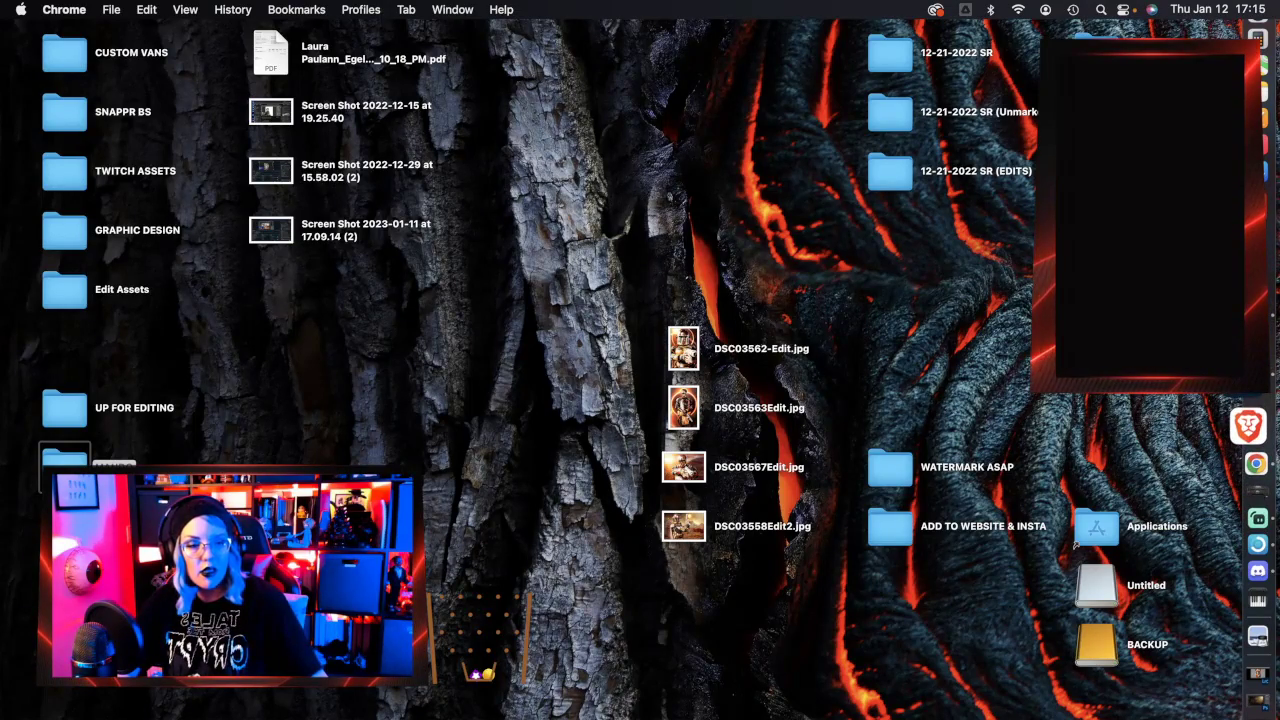
Reopen the browser window and look through more of the planet space image results for a suitable backdrop.
click(1250, 405)
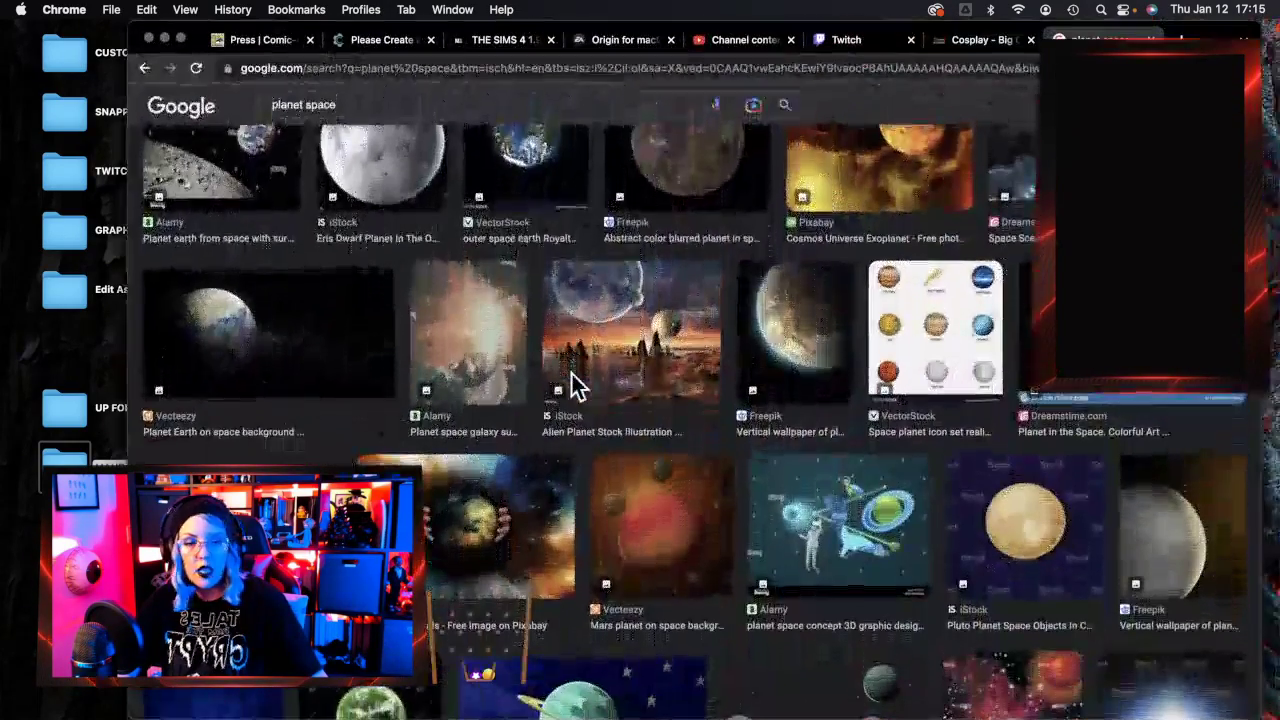
scroll(766, 463, down, 5)
scroll(766, 463, down, 6)
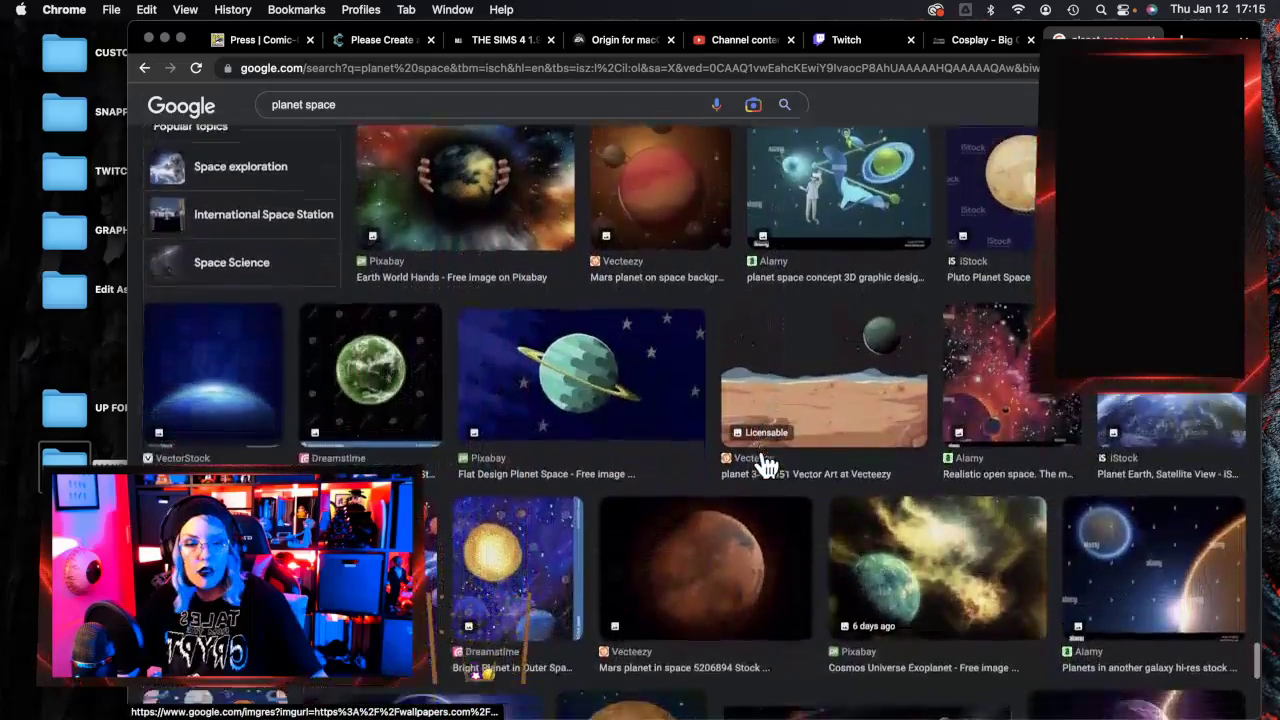
scroll(766, 463, down, 5)
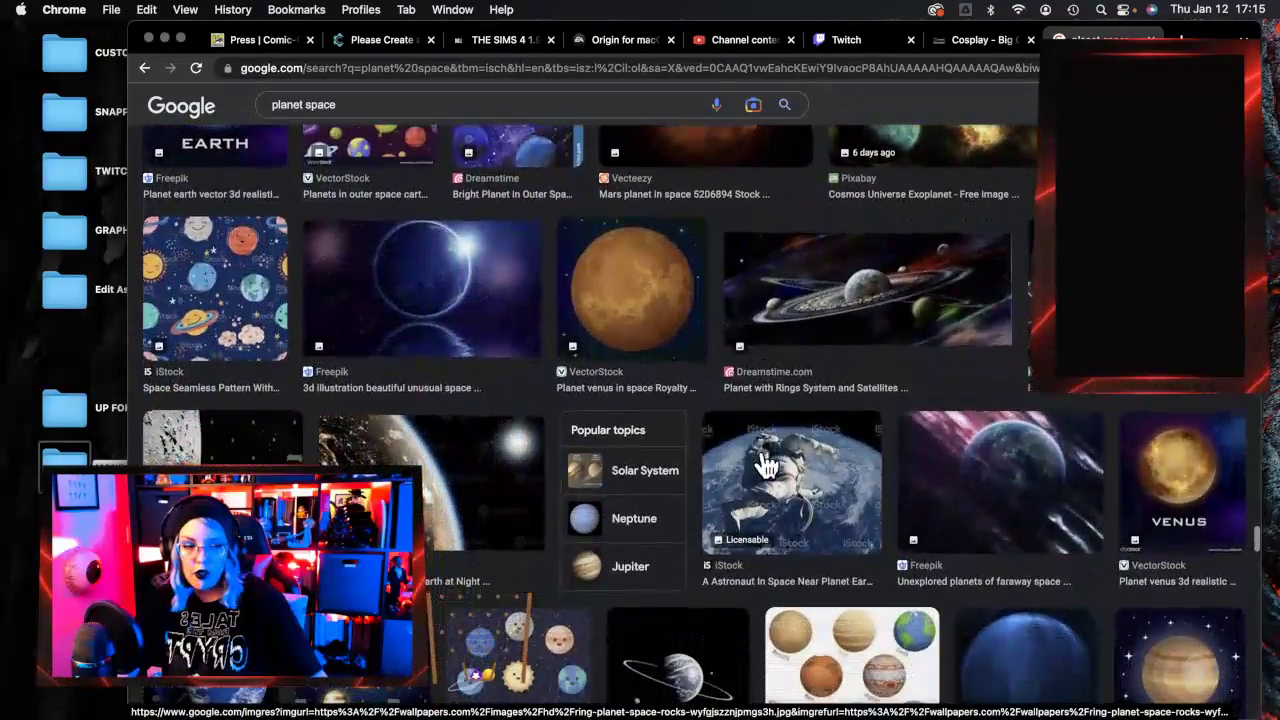
scroll(766, 463, down, 6)
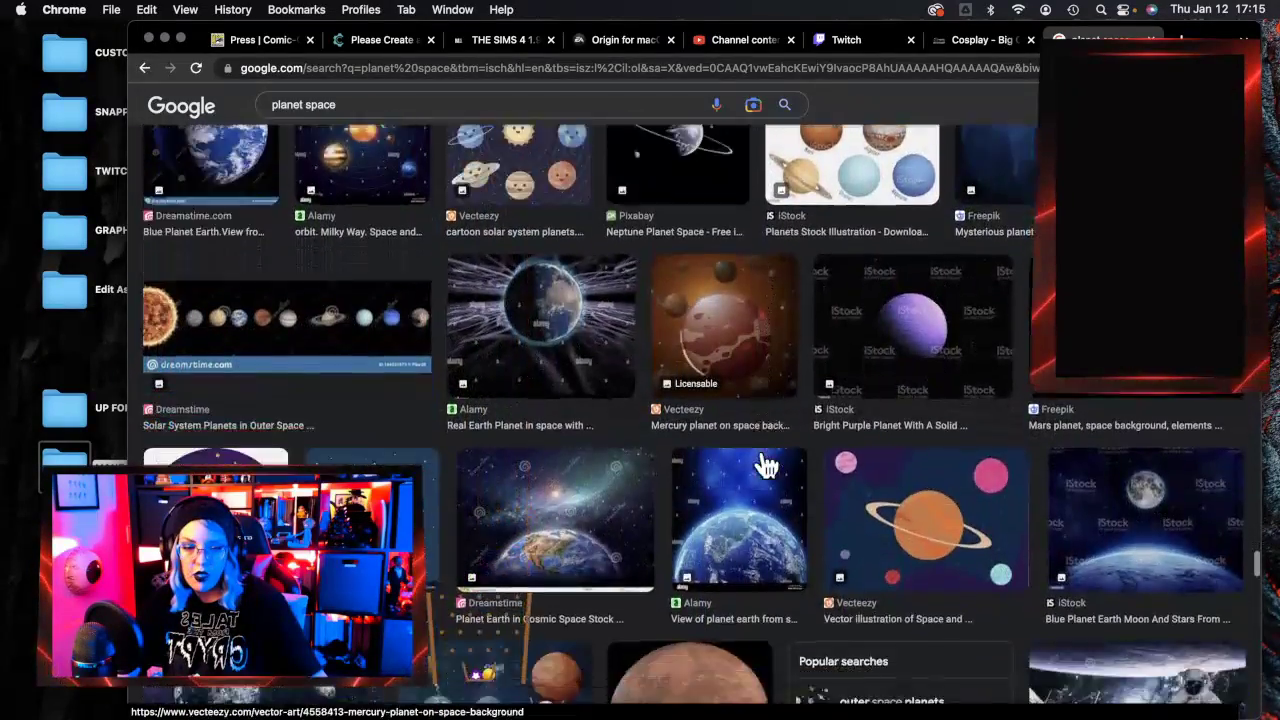
scroll(766, 463, down, 6)
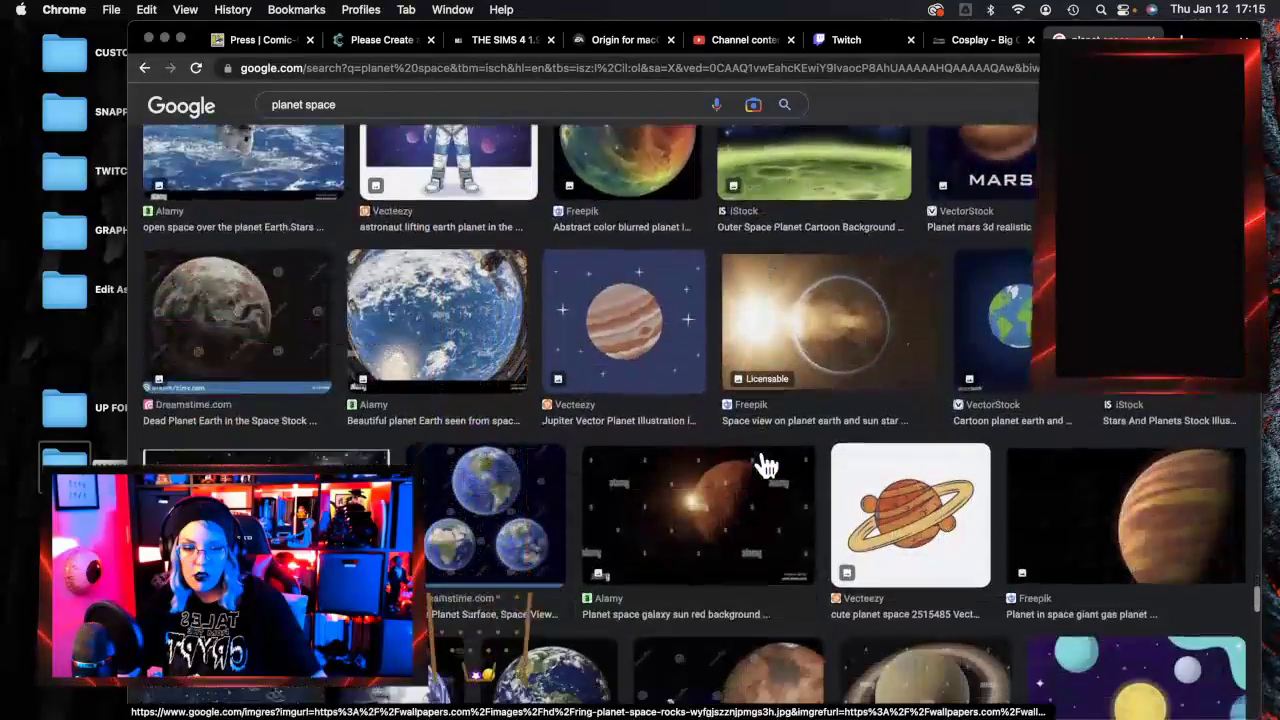
scroll(766, 463, down, 8)
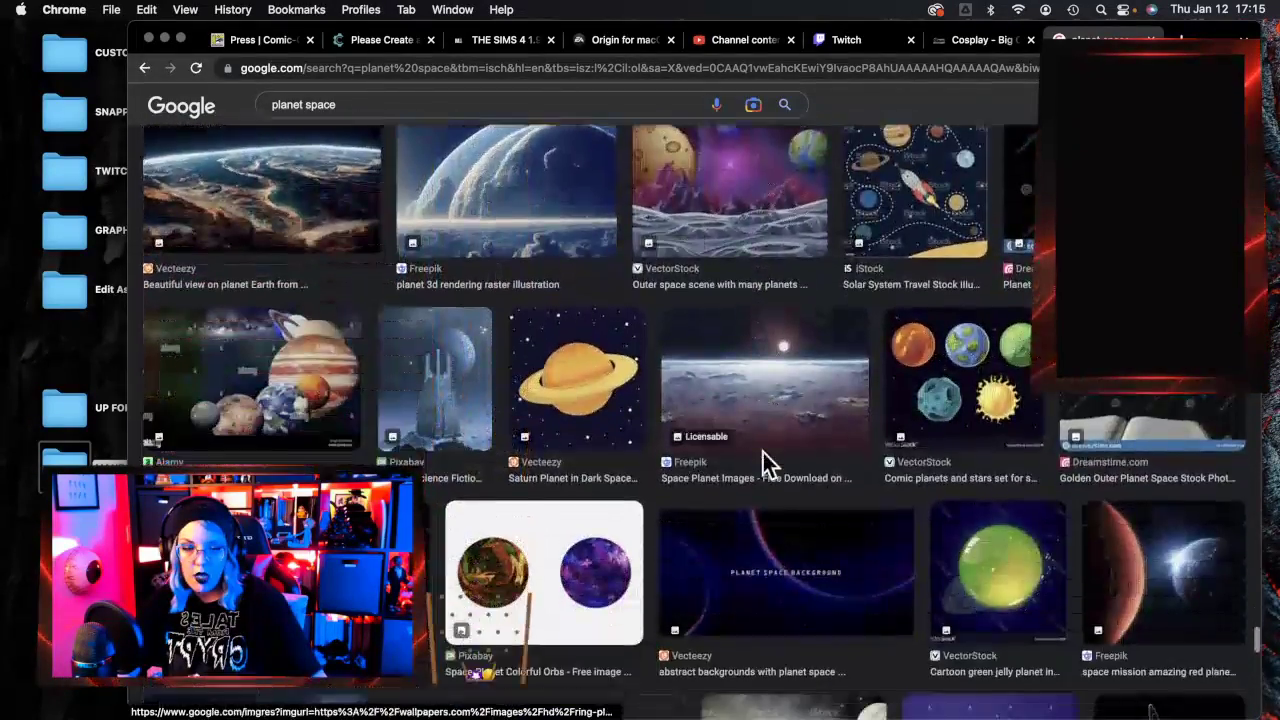
scroll(765, 465, up, 10)
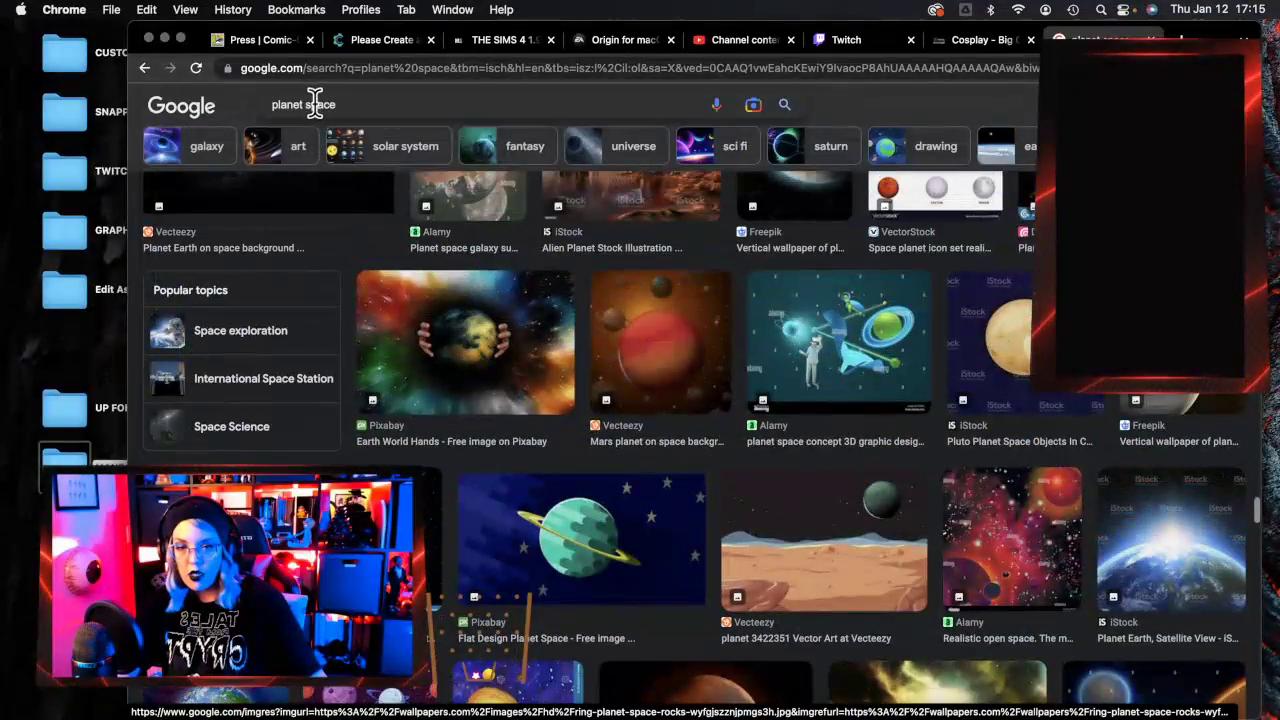
Shorten the image search to "space" and run it.
click(314, 103)
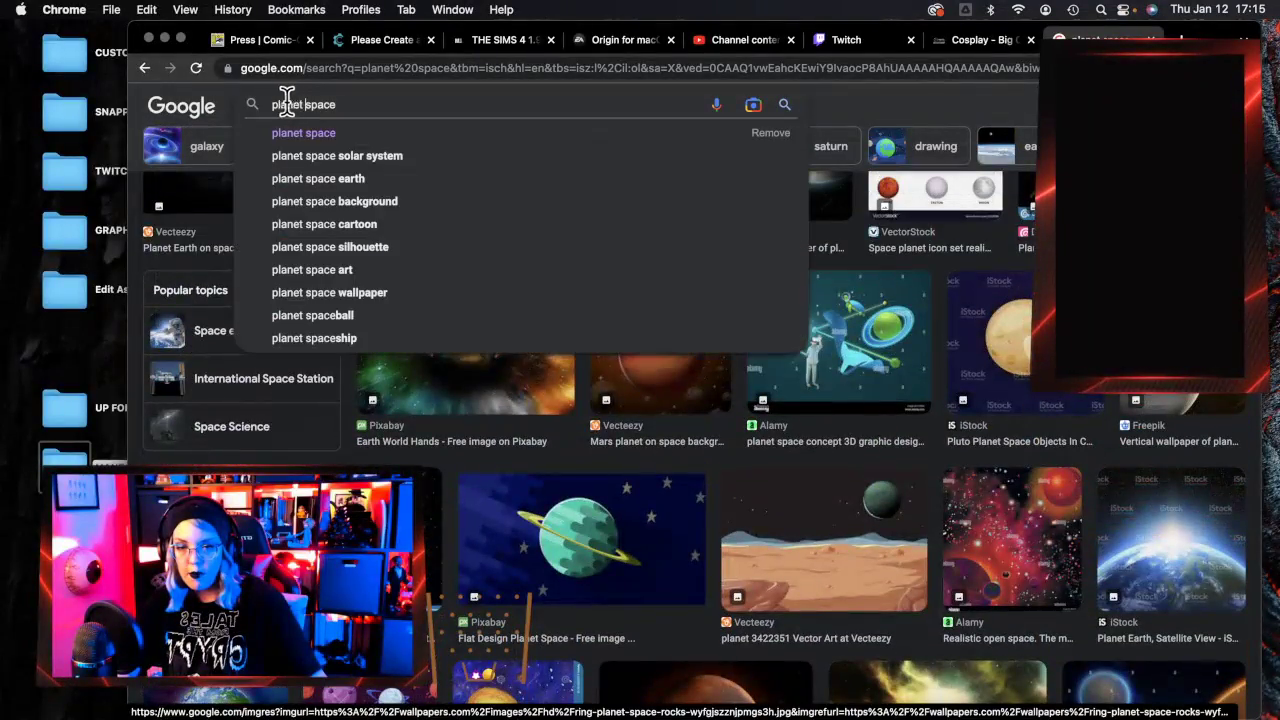
double_click(284, 104)
key(BackSpace)
key(Return)
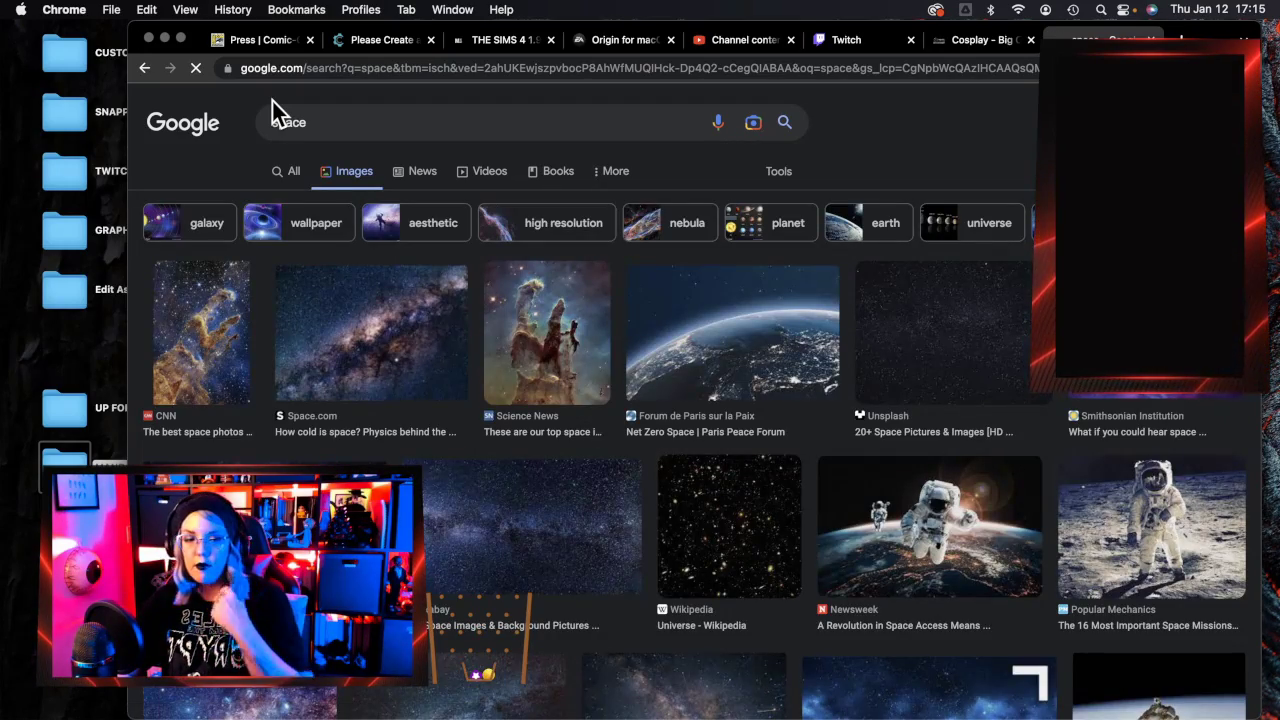
Look through the space image results for a picture suitable as a backdrop.
scroll(663, 491, down, 5)
scroll(664, 492, down, 10)
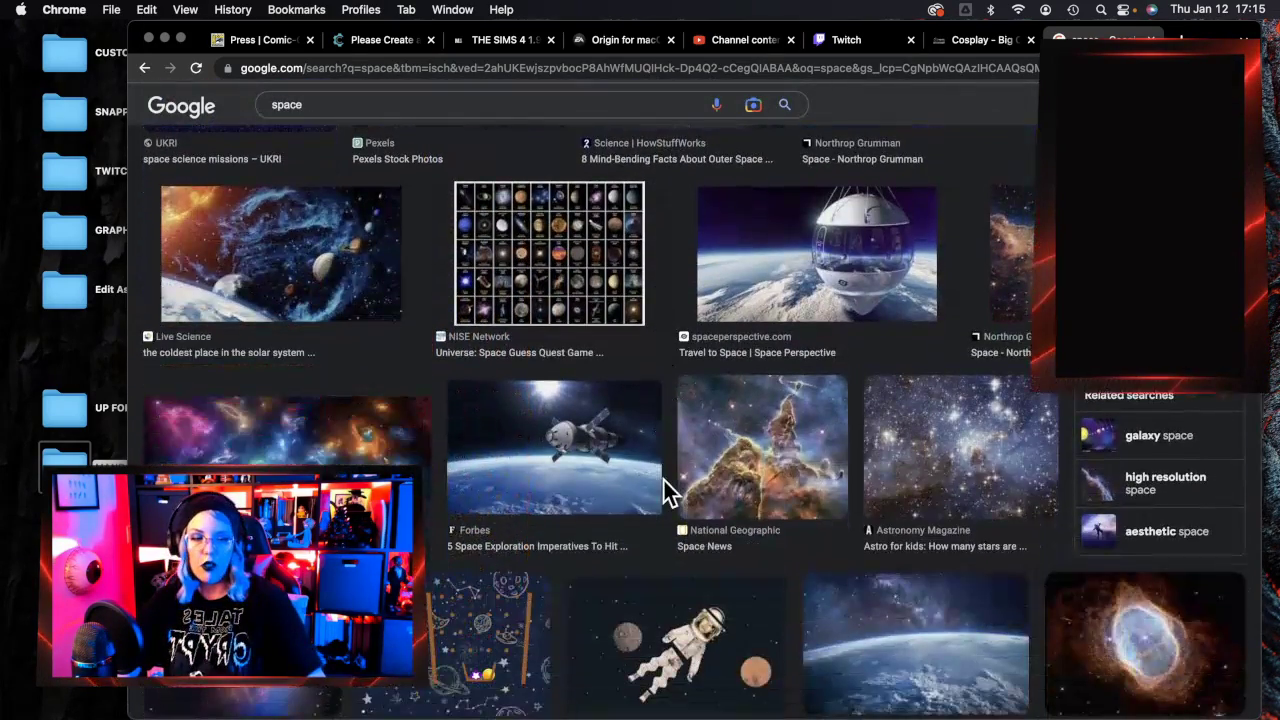
scroll(665, 492, down, 8)
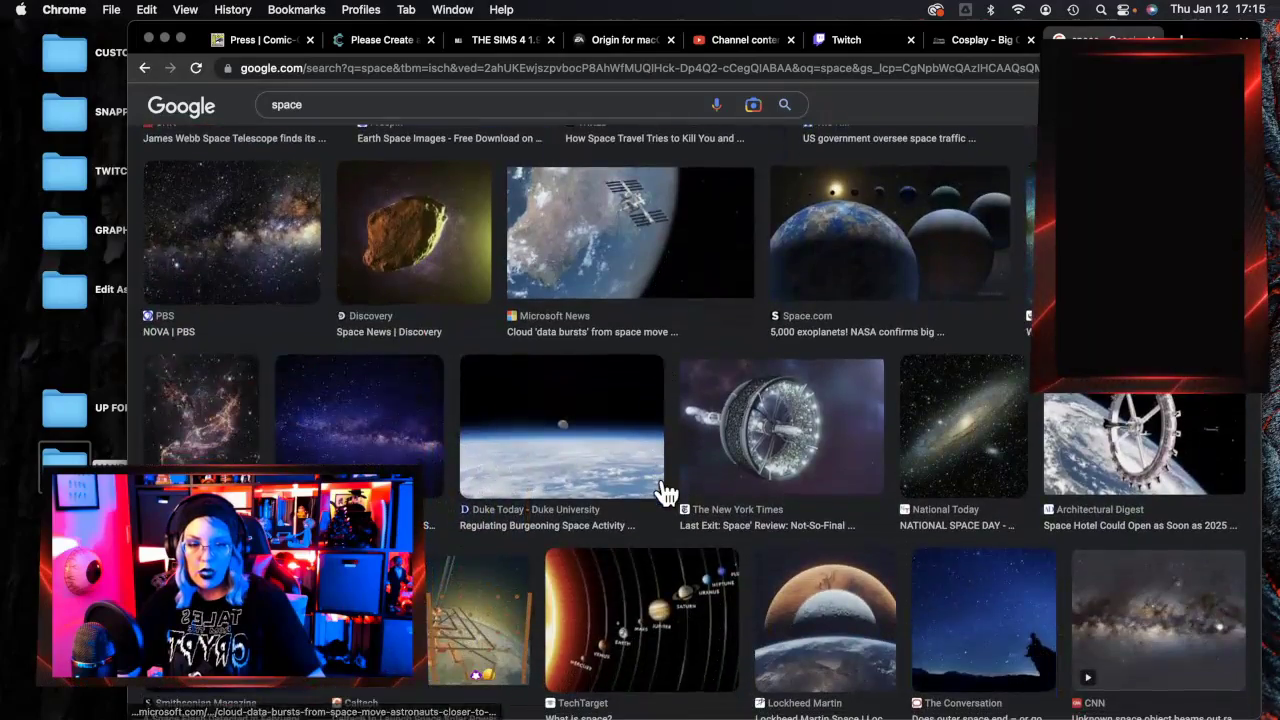
scroll(663, 480, down, 10)
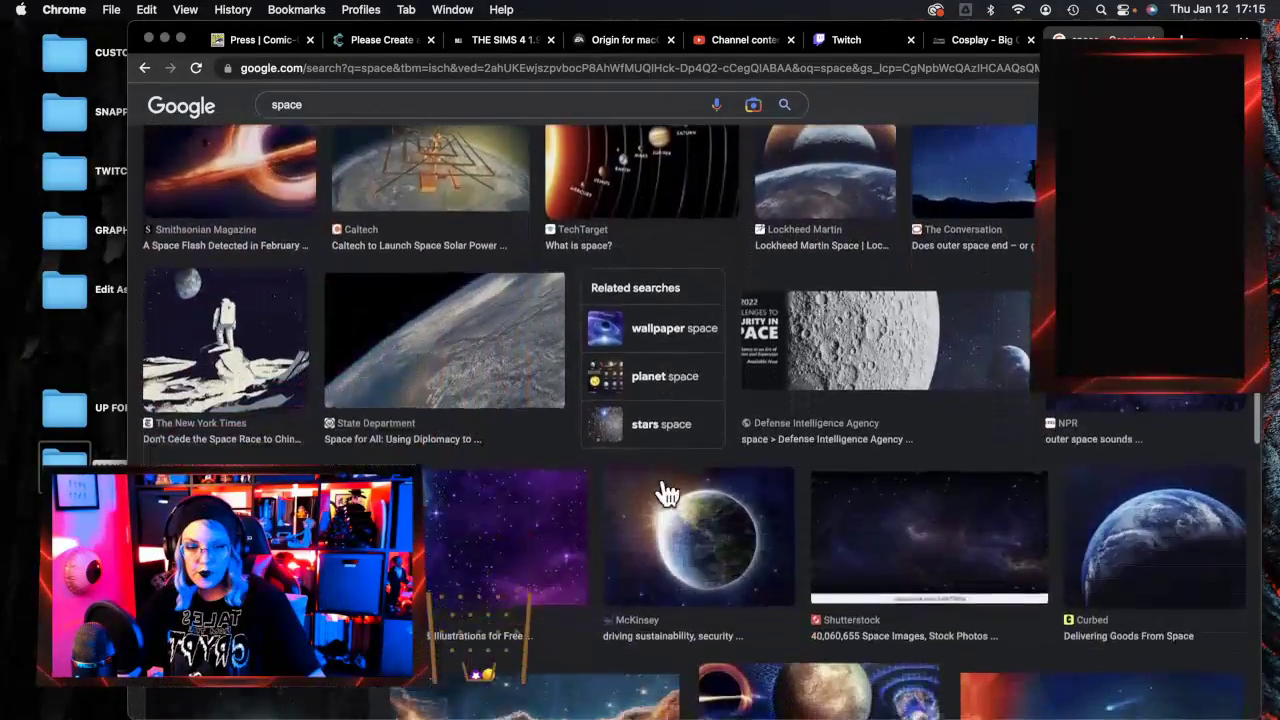
scroll(668, 492, down, 10)
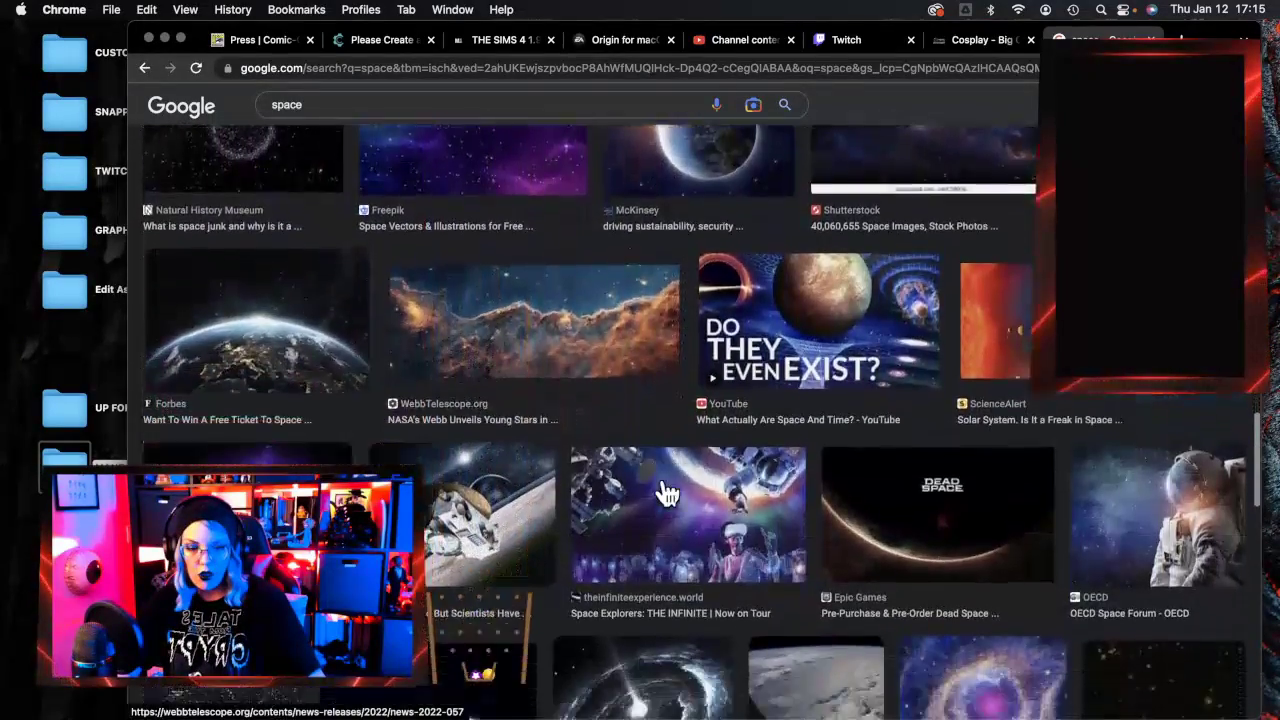
scroll(668, 492, down, 3)
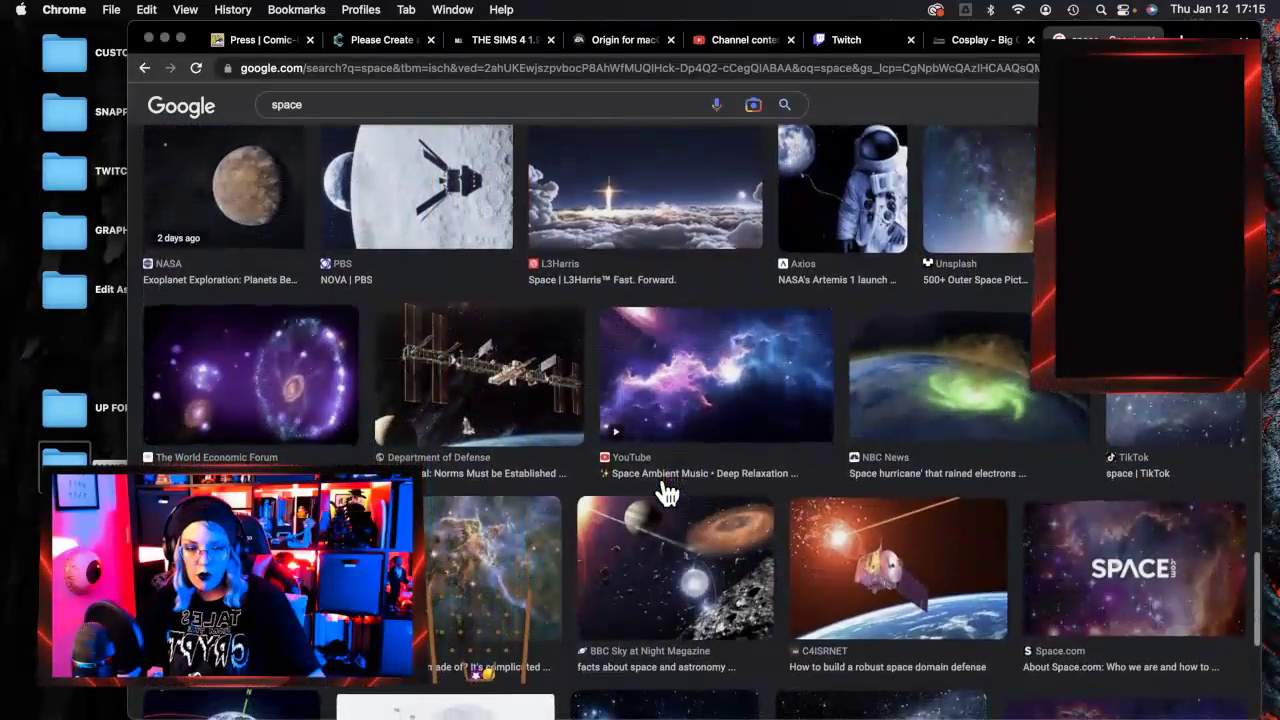
scroll(668, 492, down, 5)
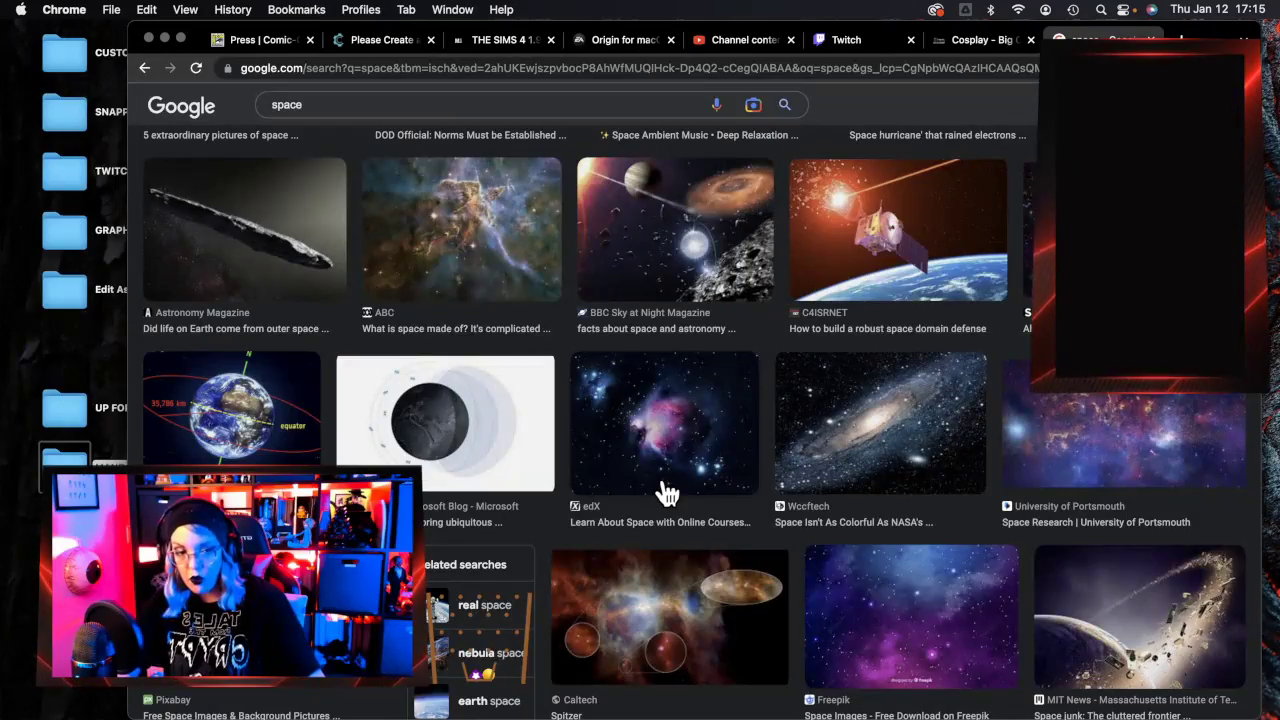
scroll(668, 492, down, 8)
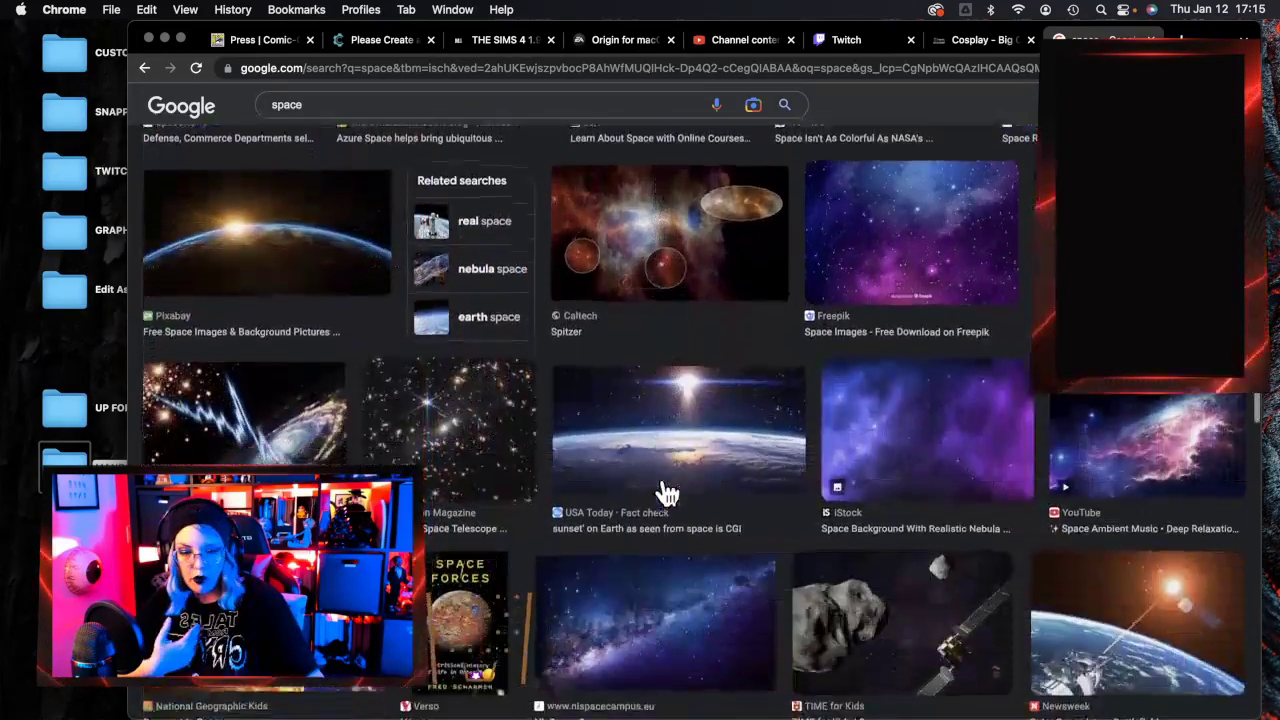
scroll(668, 492, down, 8)
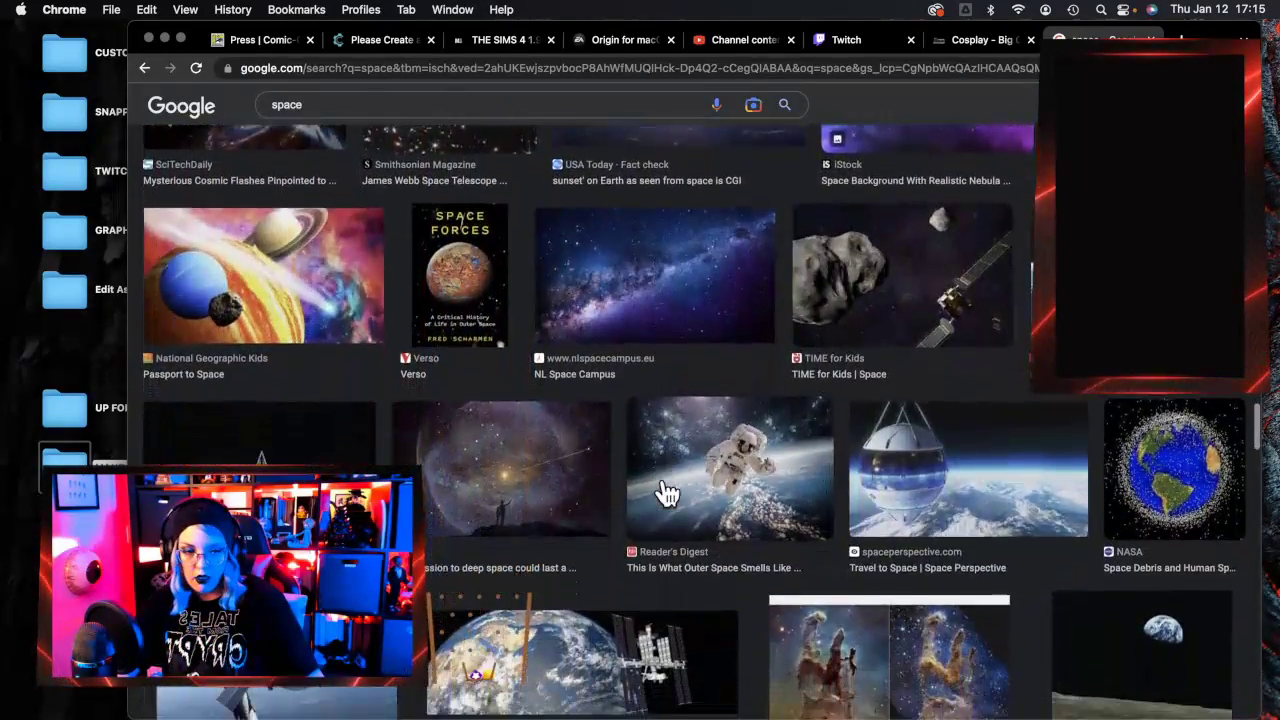
scroll(668, 492, down, 11)
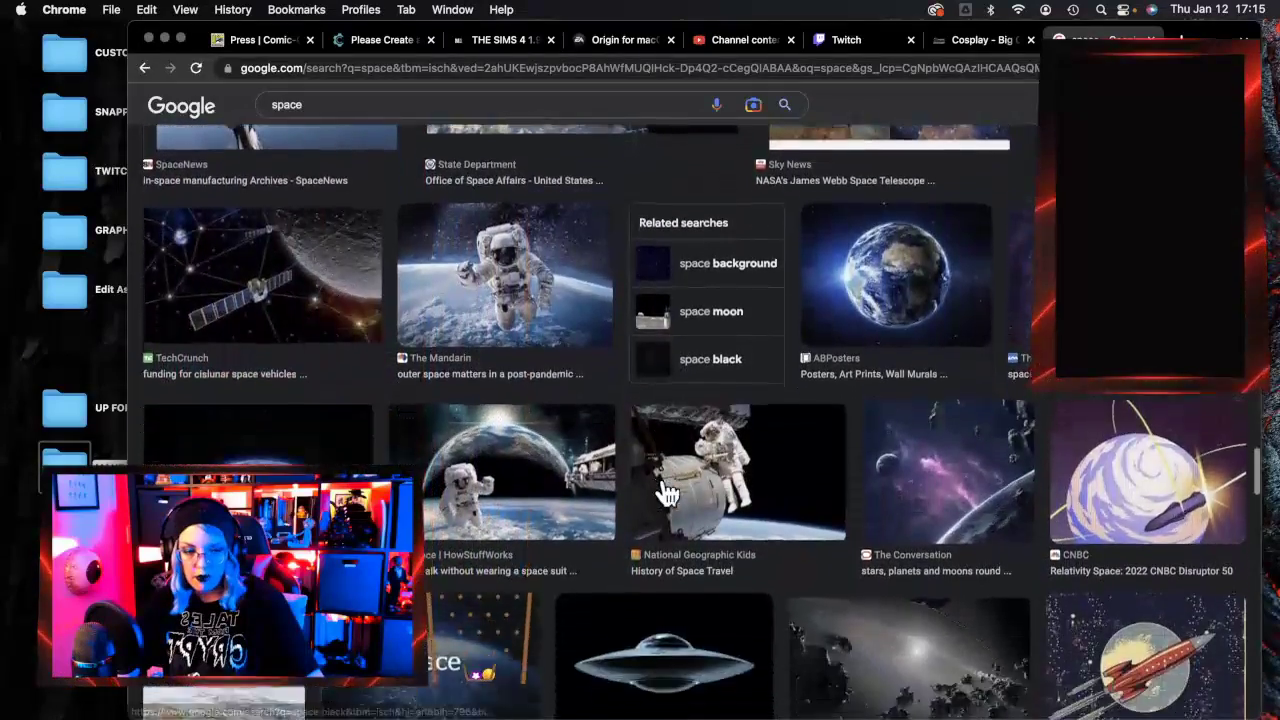
scroll(668, 492, down, 9)
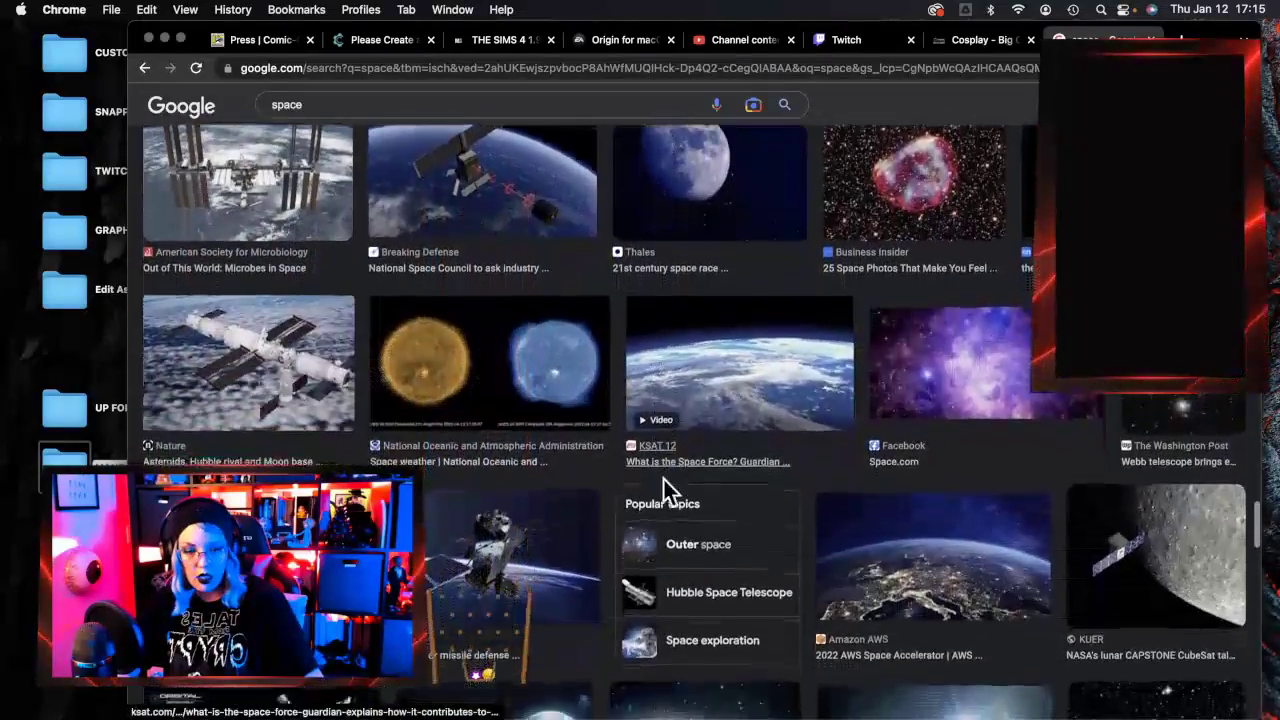
scroll(665, 485, down, 13)
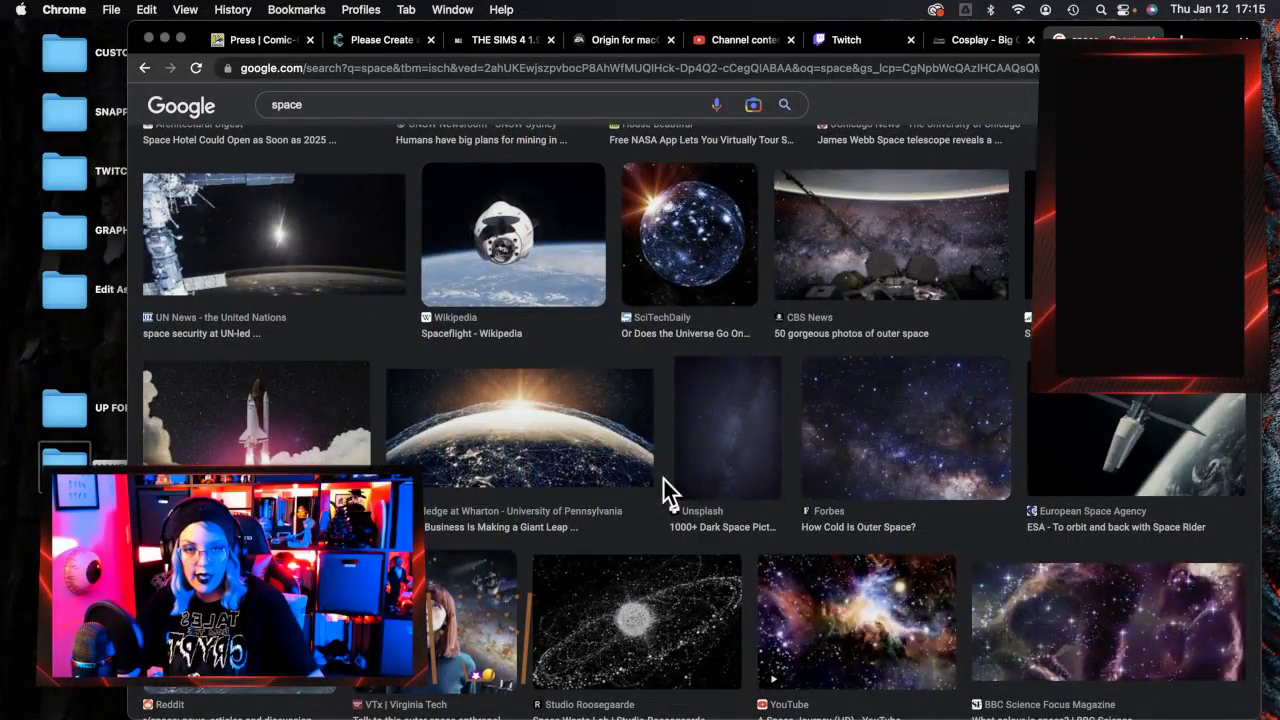
scroll(664, 480, down, 14)
scroll(665, 490, down, 15)
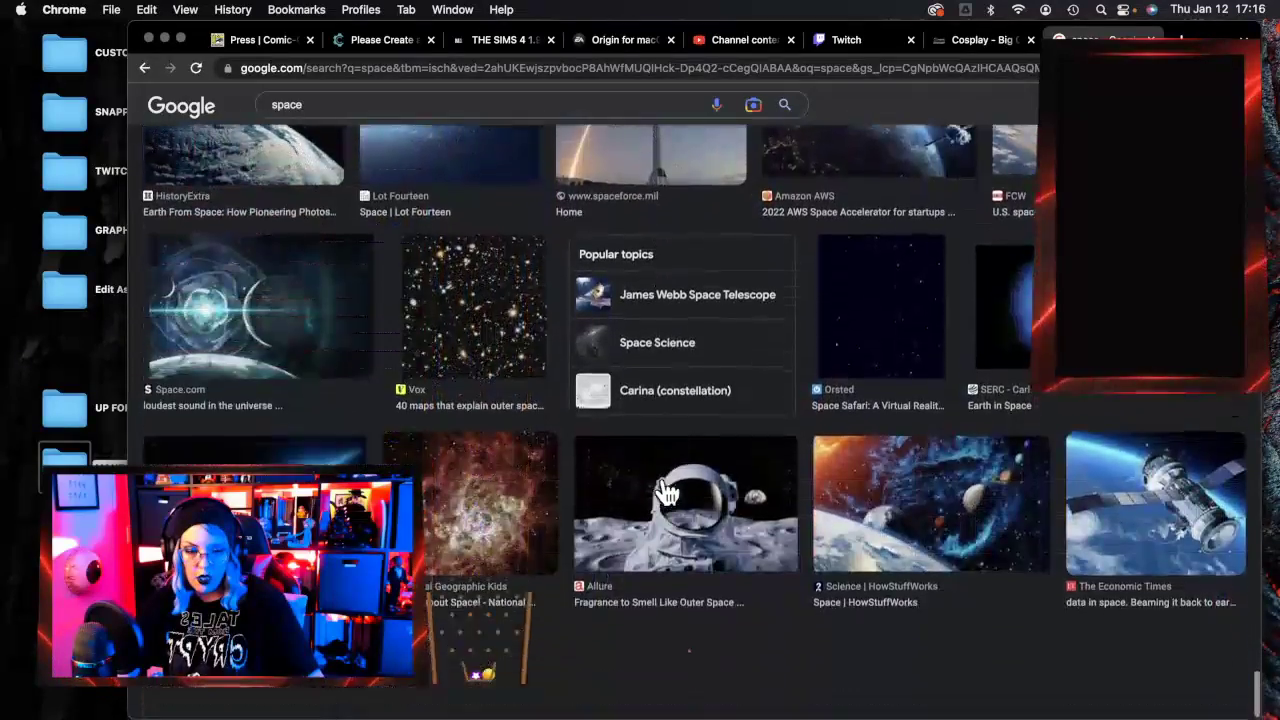
scroll(665, 490, down, 3)
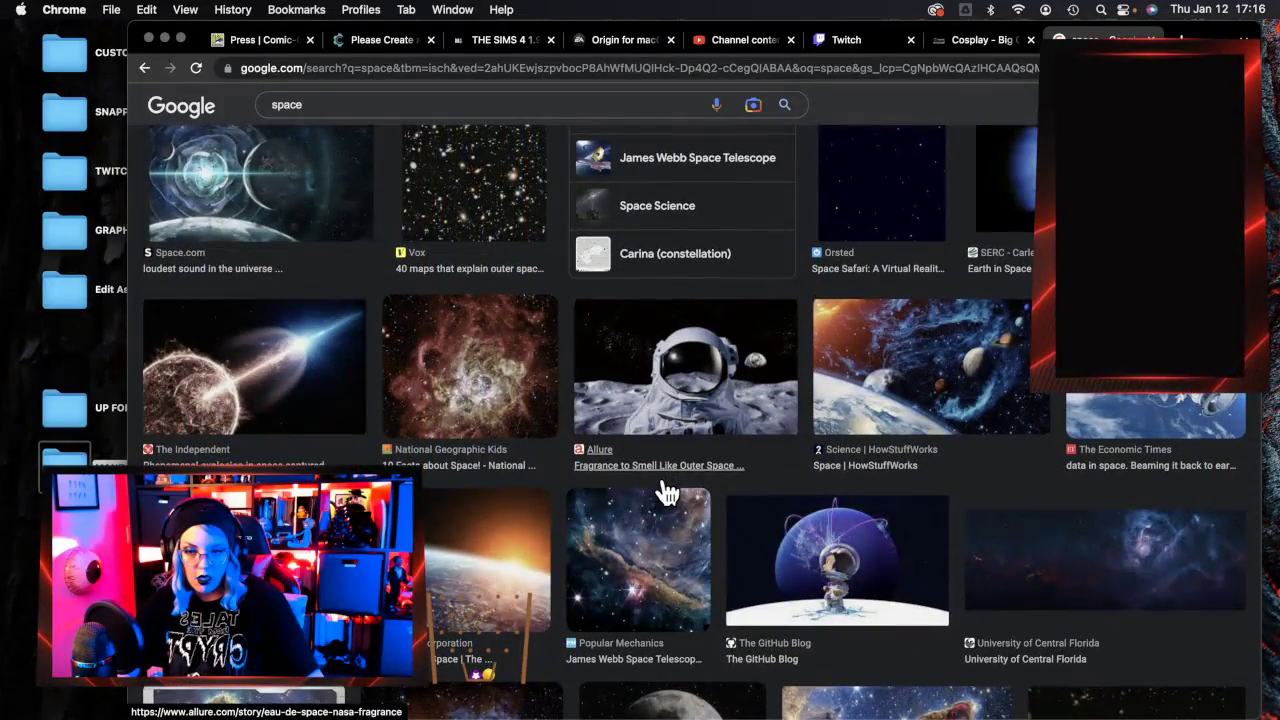
scroll(664, 490, down, 1)
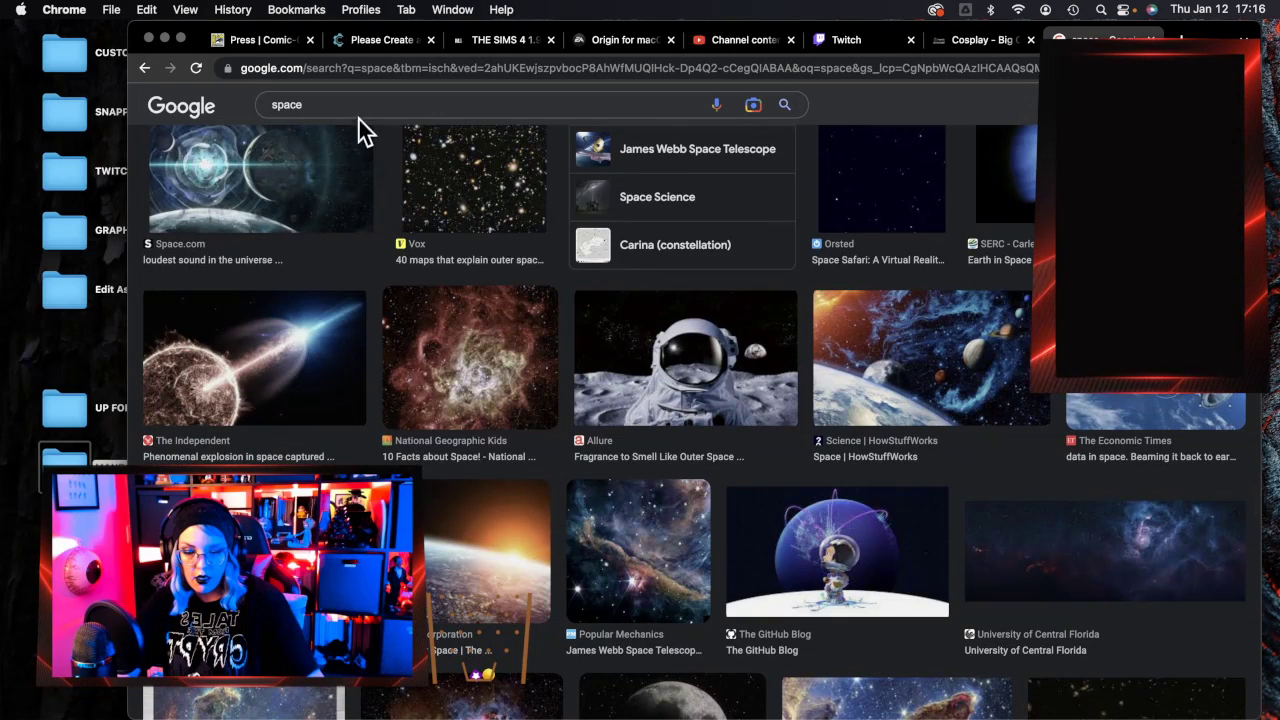
Search the images for "planet eclipse" and skim the results.
drag(338, 106, 234, 102)
text(plan)
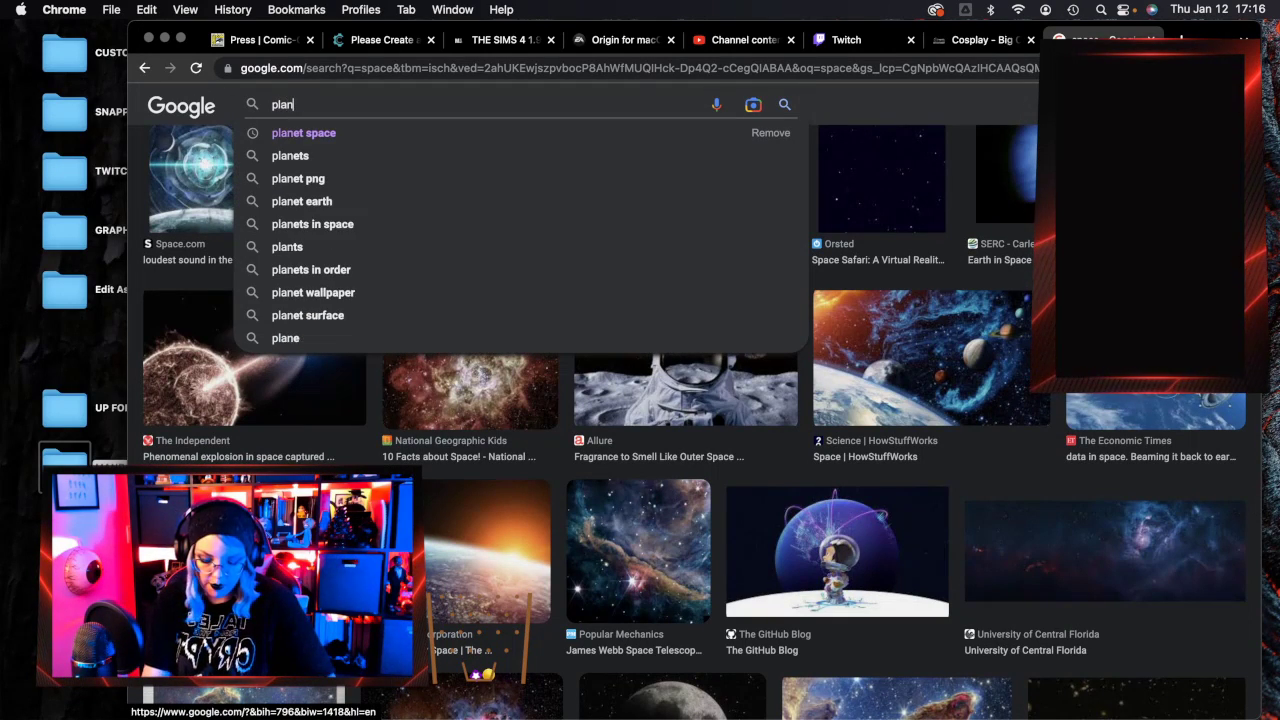
text(et eclipse)
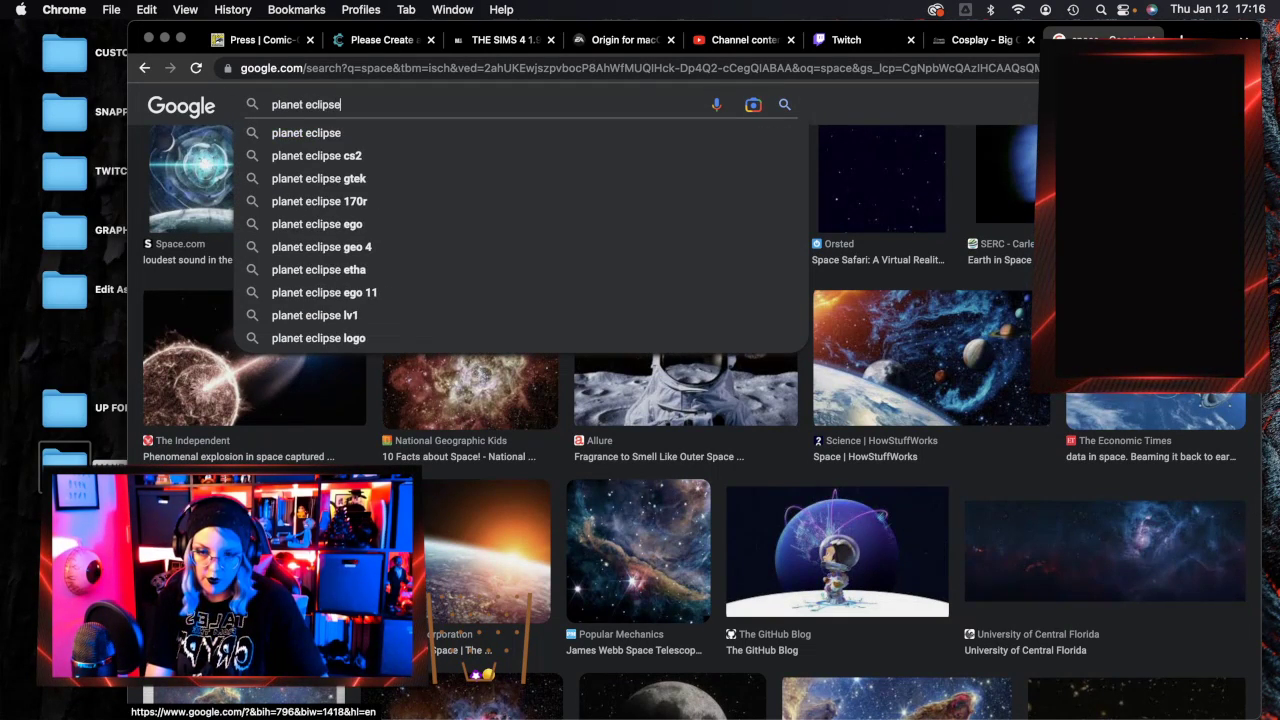
key(Return)
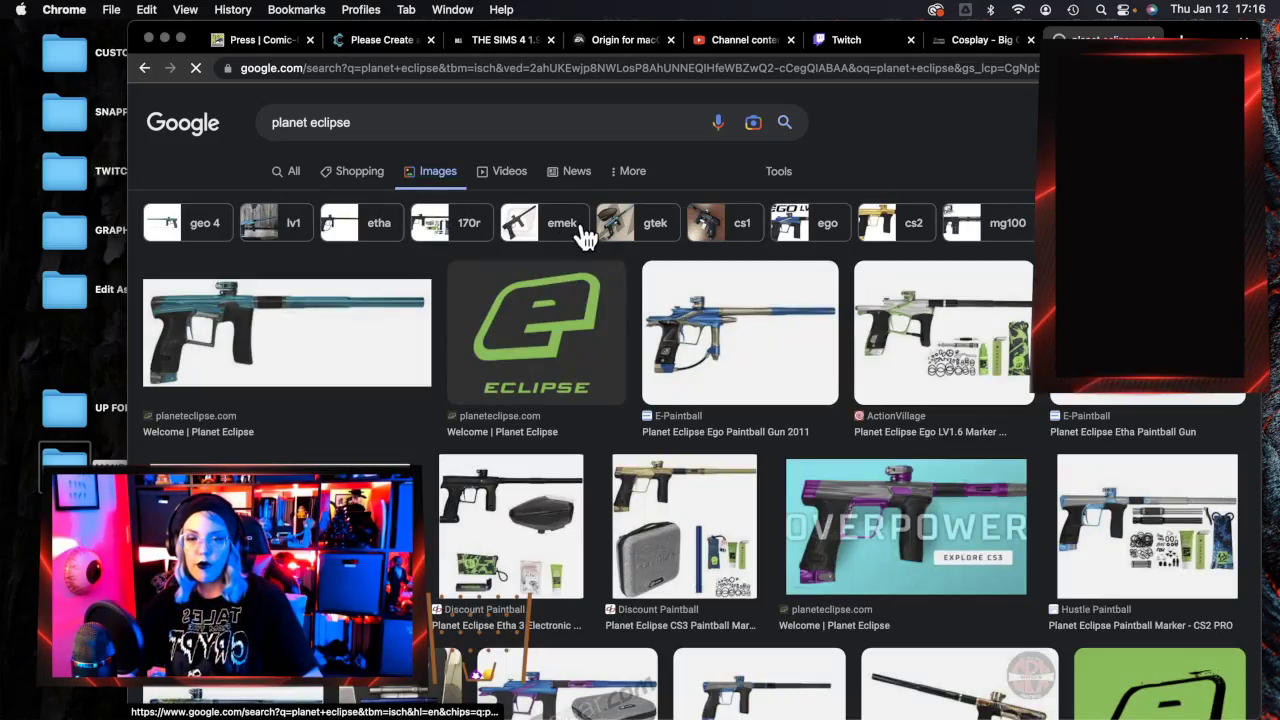
scroll(700, 365, down, 10)
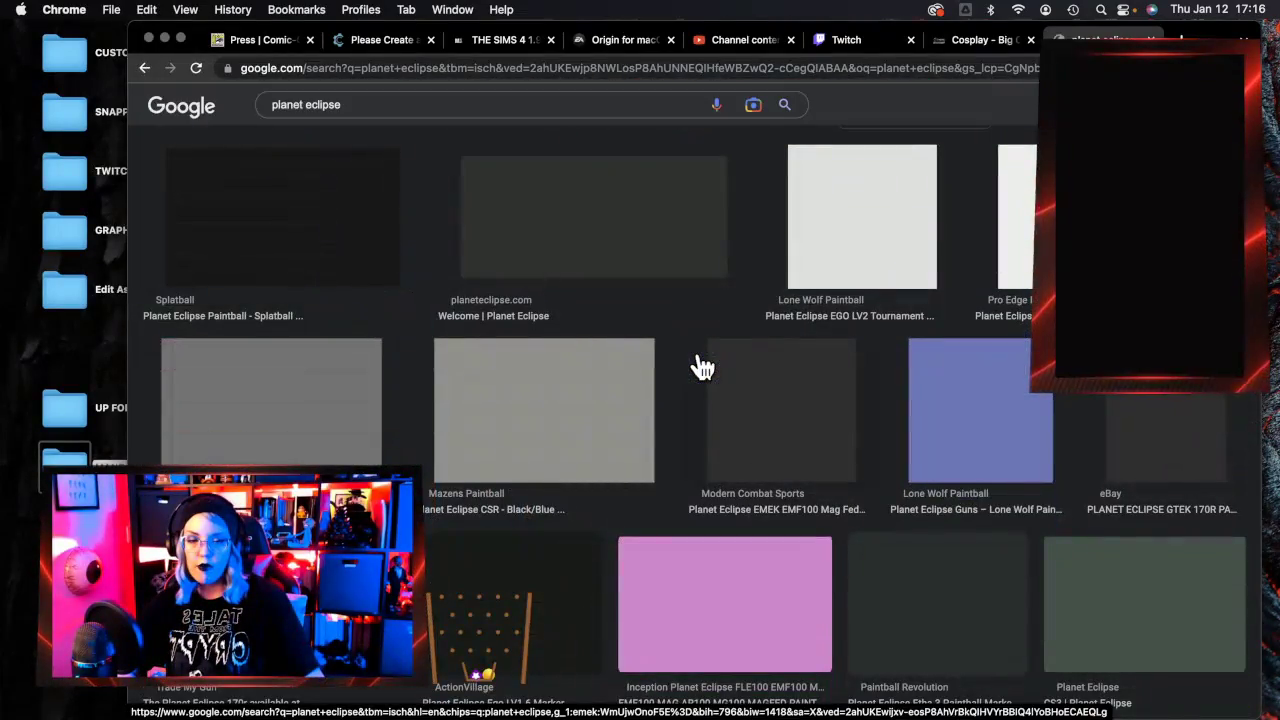
scroll(700, 365, up, 10)
scroll(688, 358, up, 3)
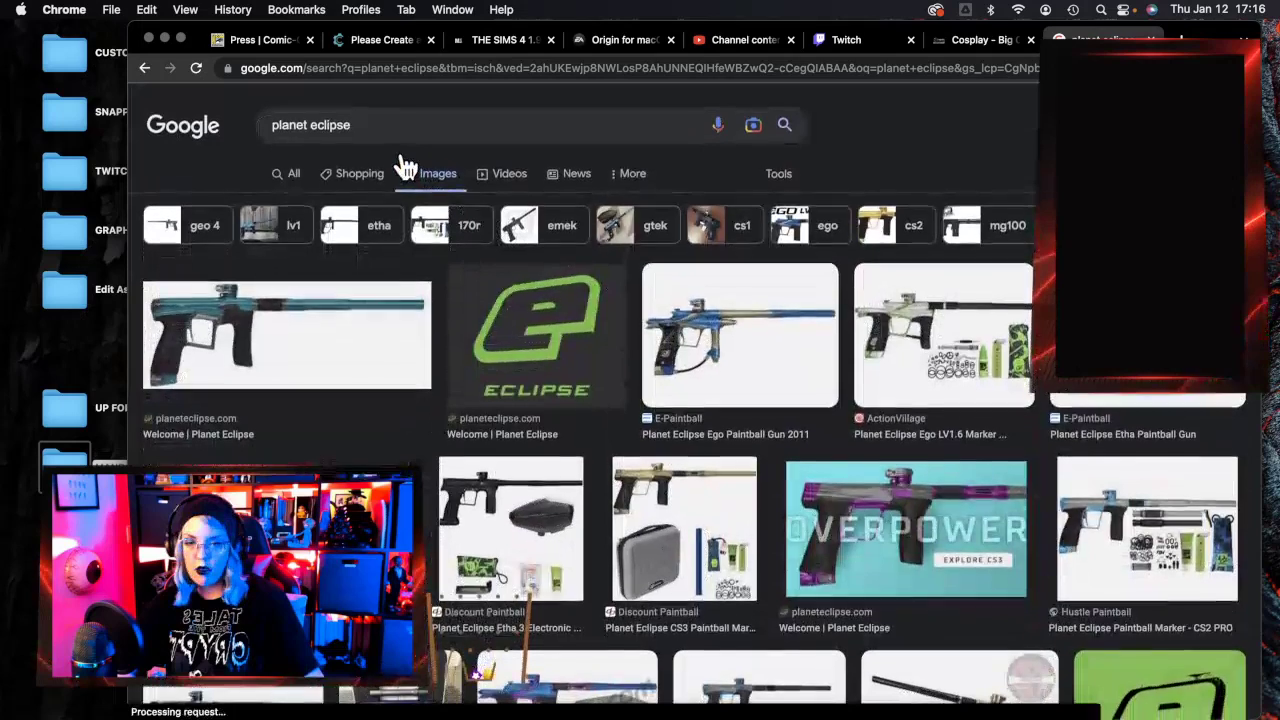
Change the image search to "space eclipse" and skim the first results.
drag(307, 122, 288, 116)
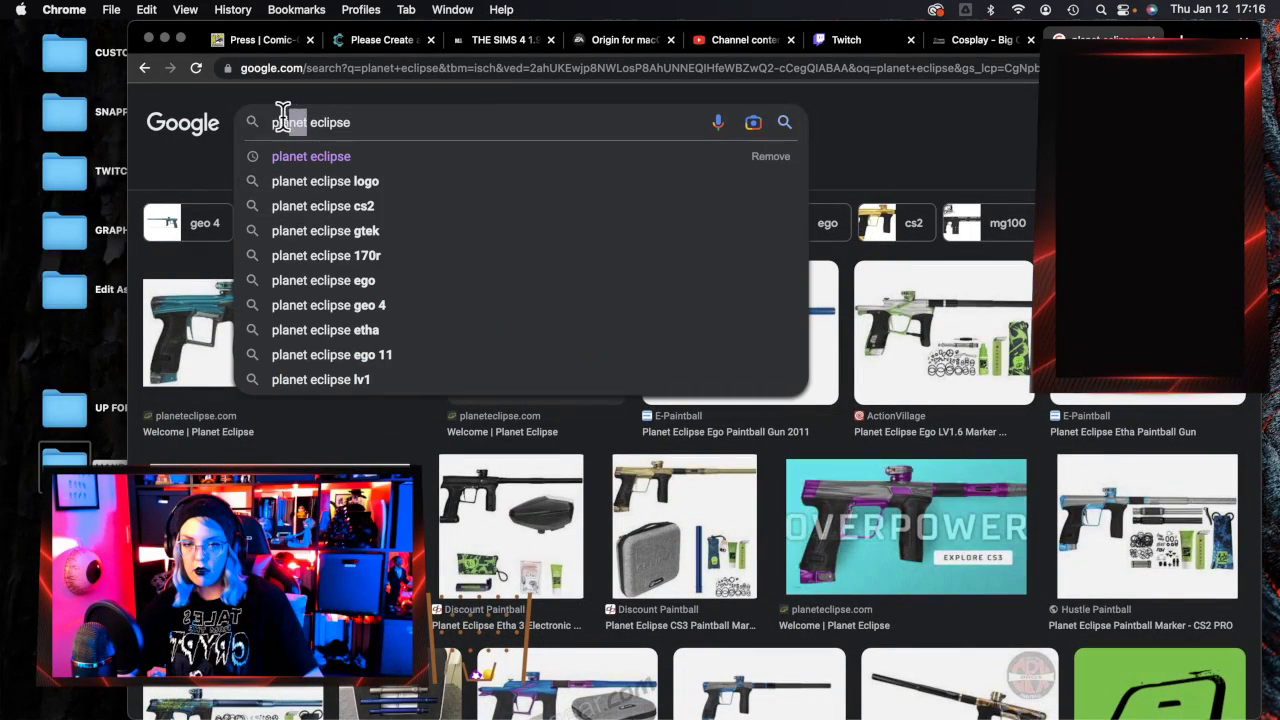
text(space)
key(Return)
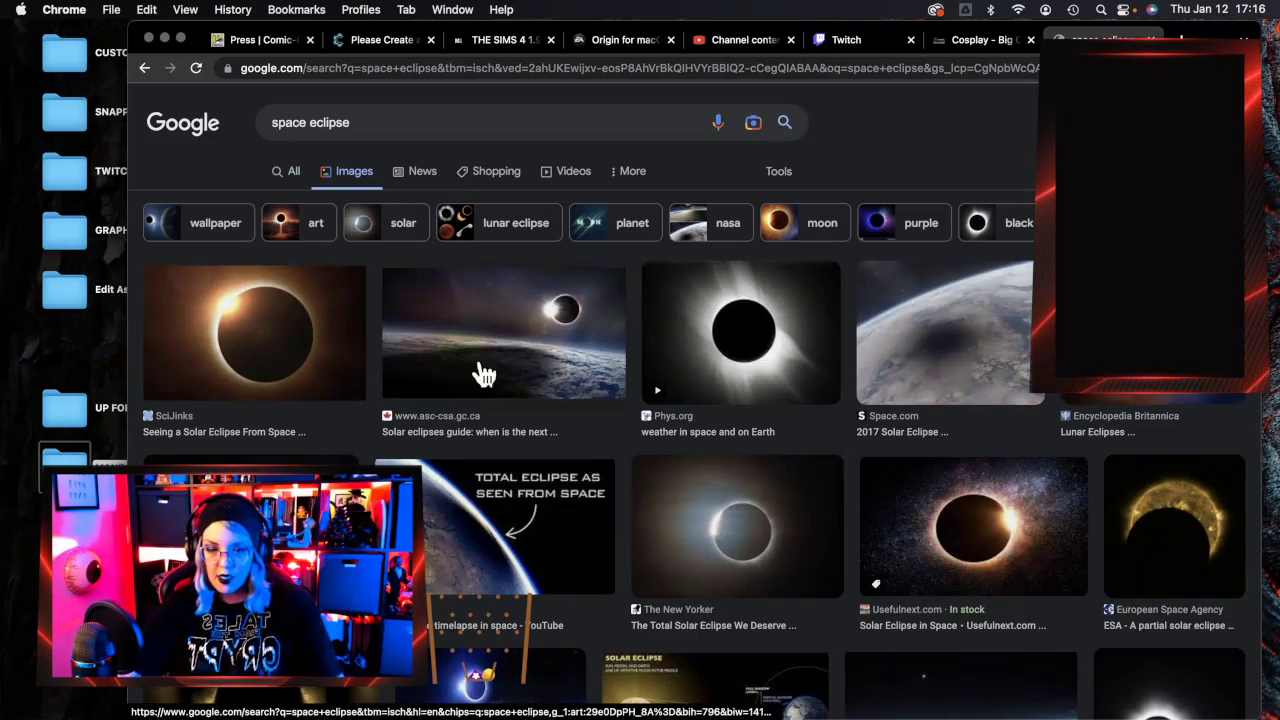
scroll(614, 445, down, 3)
scroll(618, 443, down, 3)
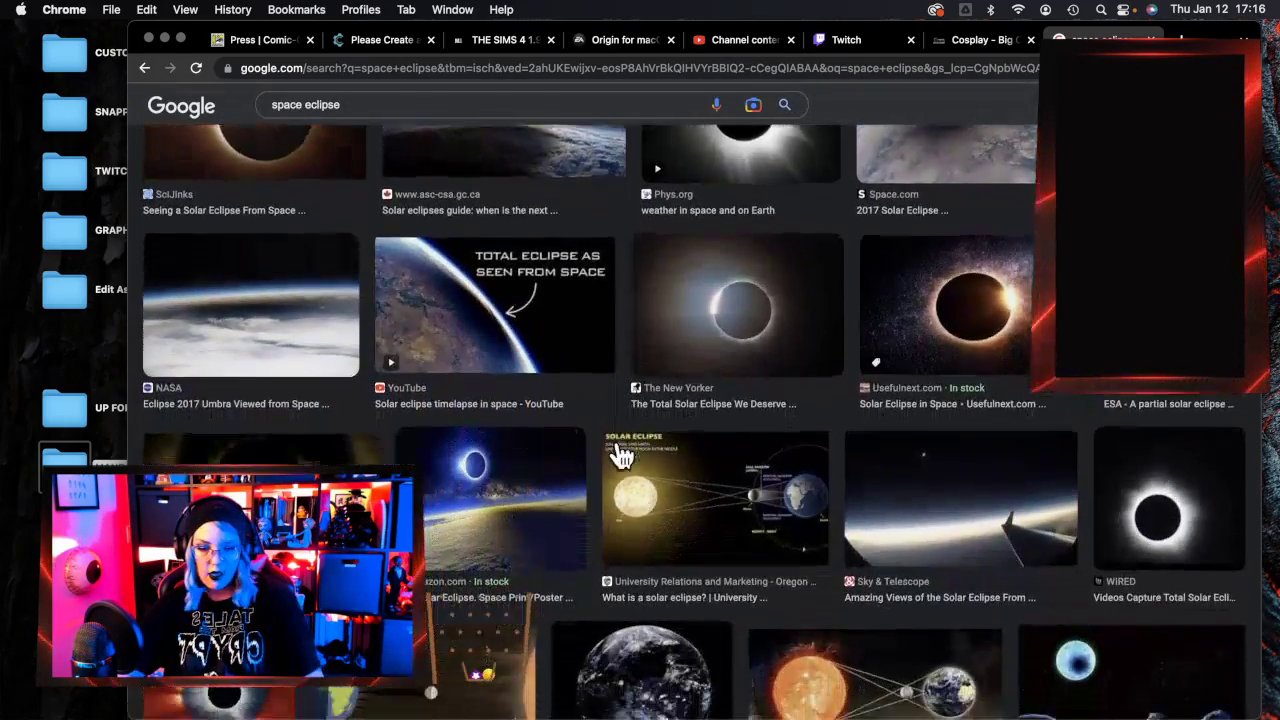
scroll(618, 450, up, 6)
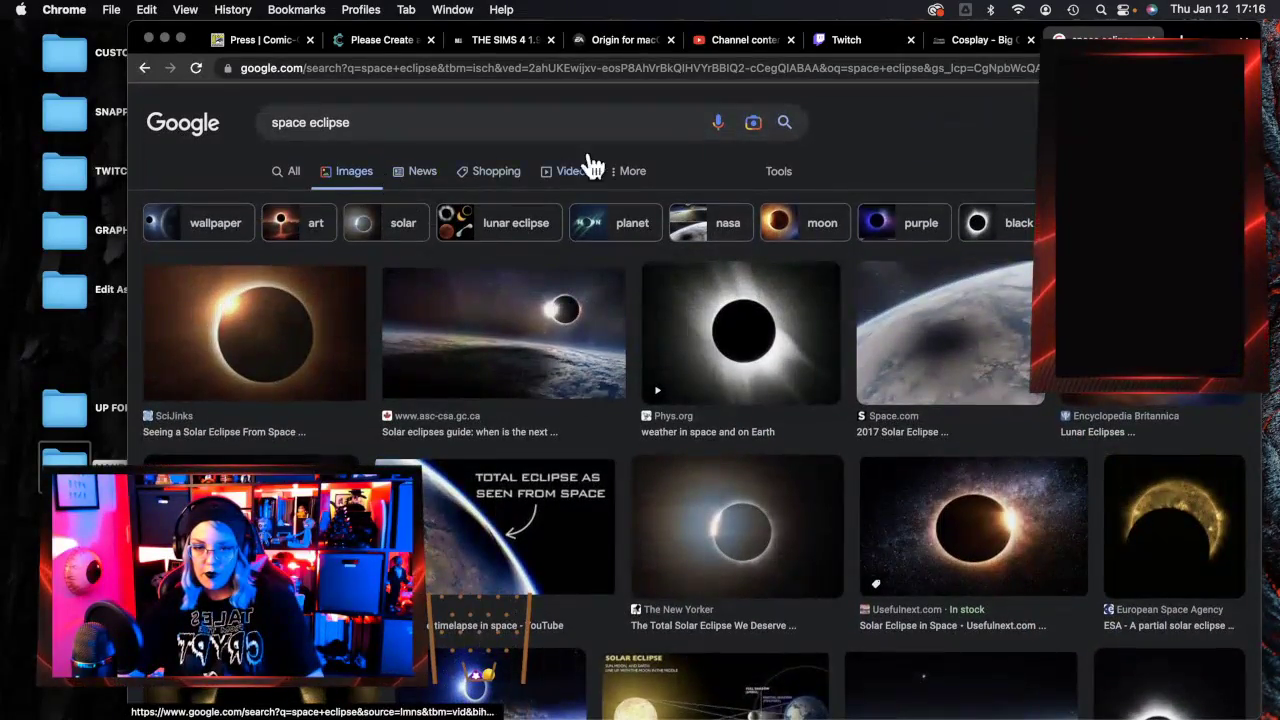
Filter the space eclipse image results to large size with commercial and other licenses.
click(779, 171)
click(268, 201)
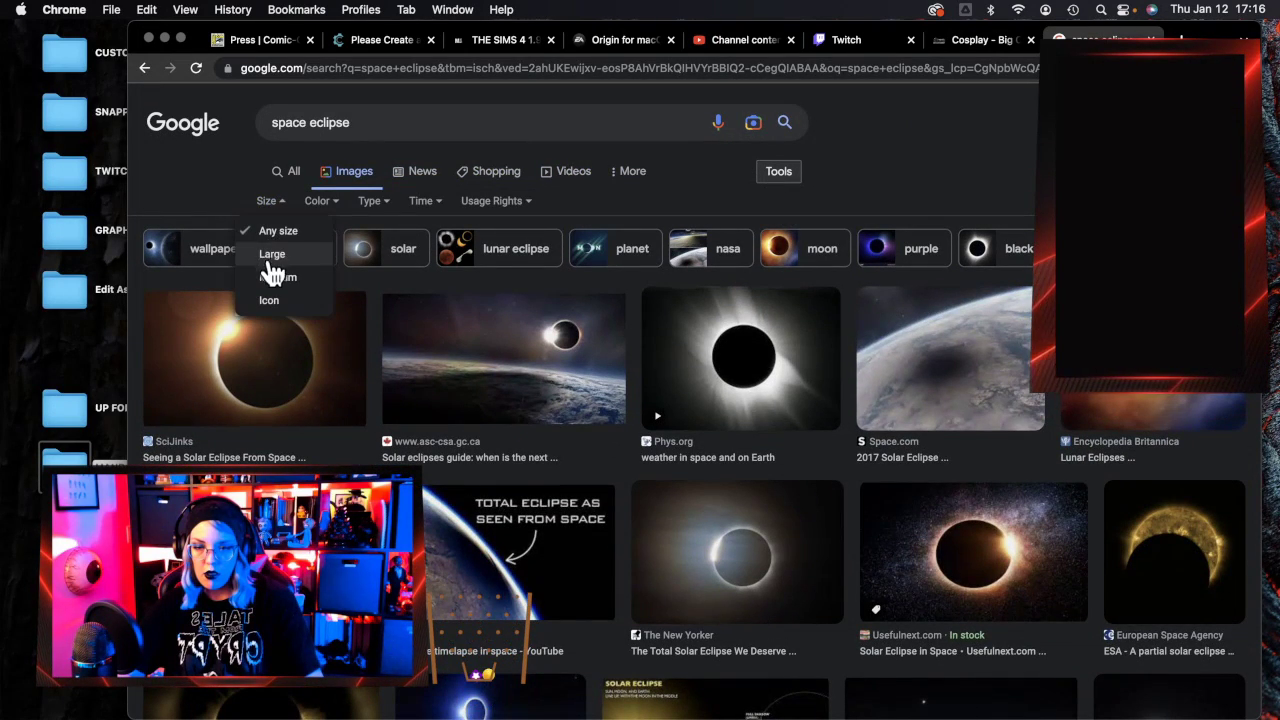
click(274, 251)
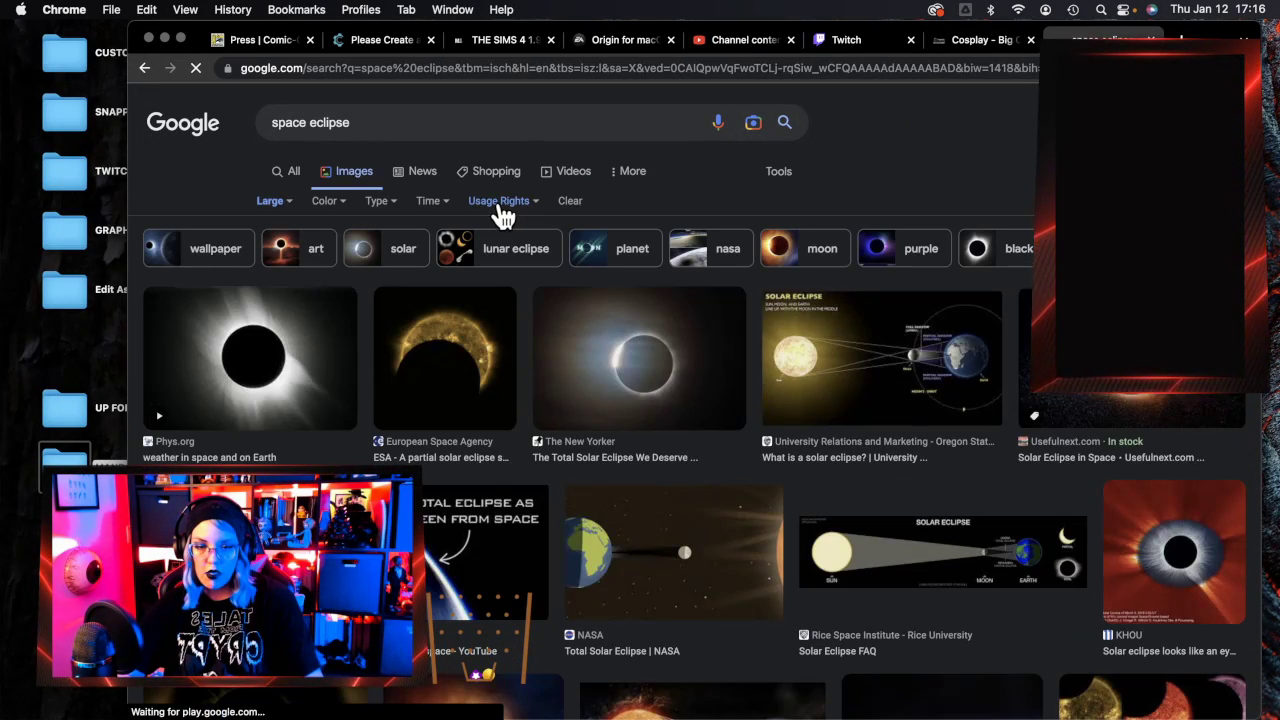
click(500, 205)
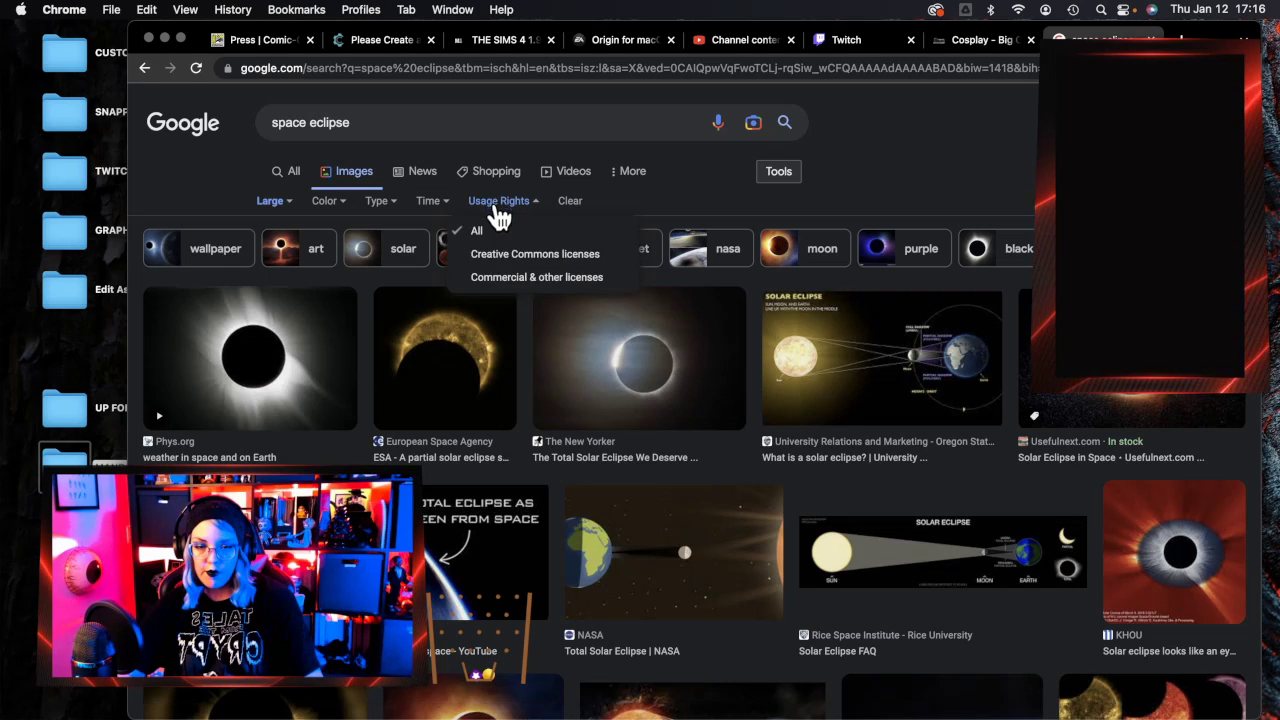
click(505, 277)
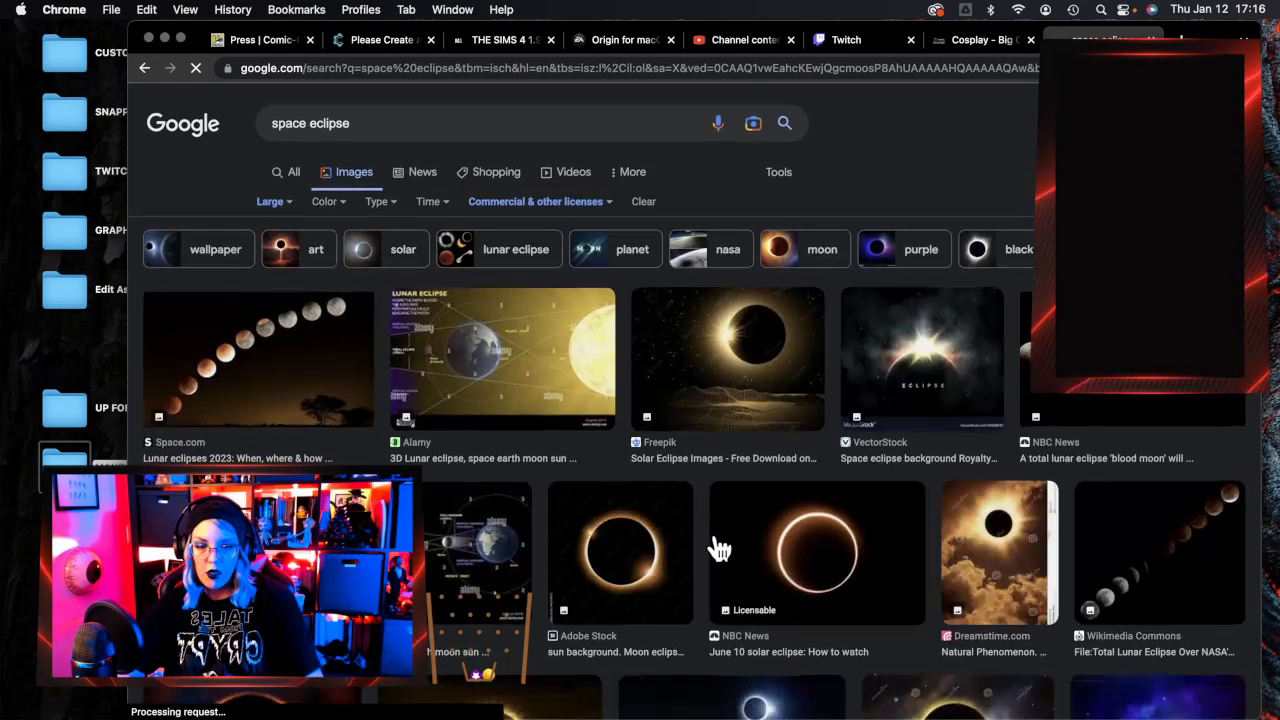
Preview the VectorStock space eclipse background from the filtered results and close the preview.
scroll(714, 545, down, 2)
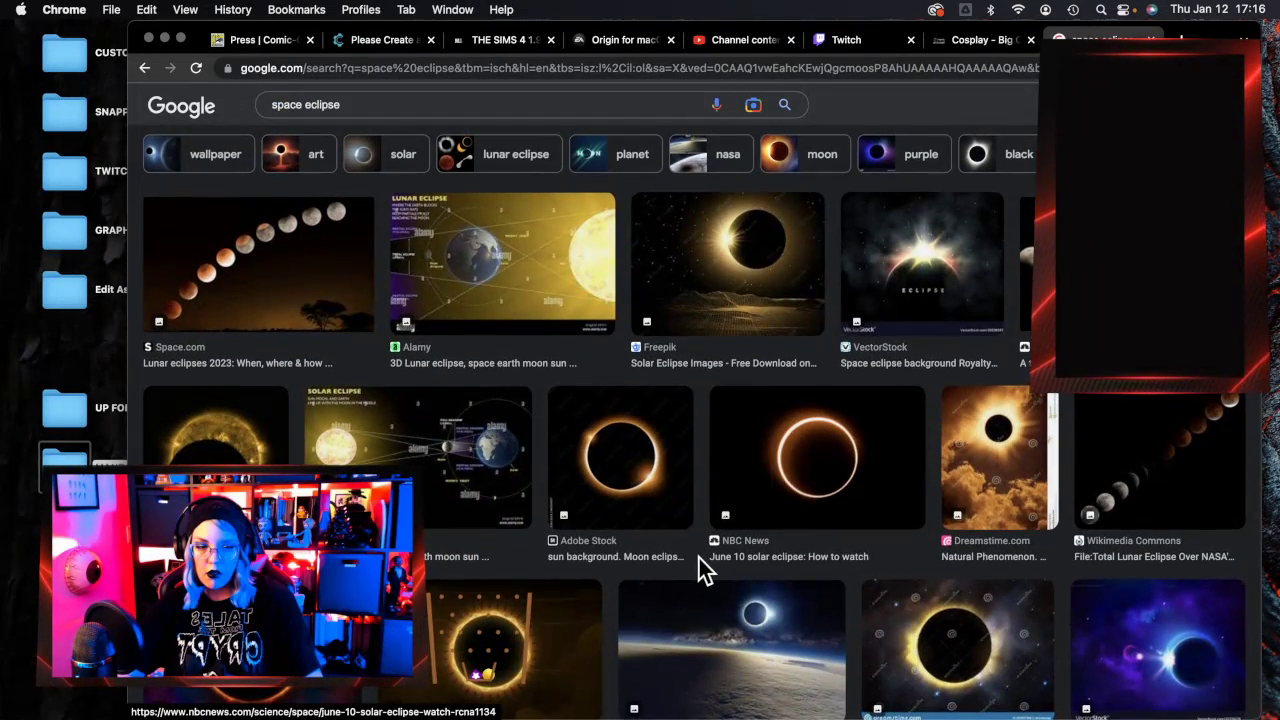
scroll(699, 558, down, 2)
click(903, 215)
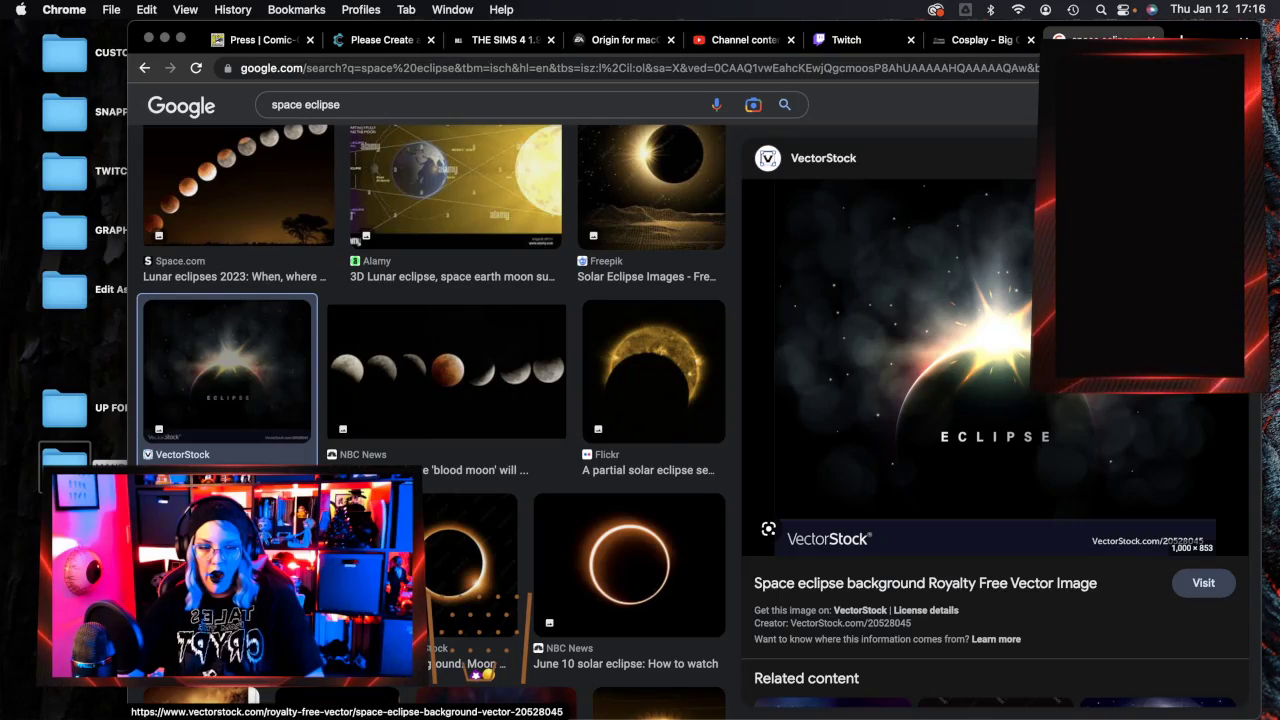
key(Escape)
Look through the licensed large space eclipse results for a picture that suits the edit.
scroll(935, 465, down, 5)
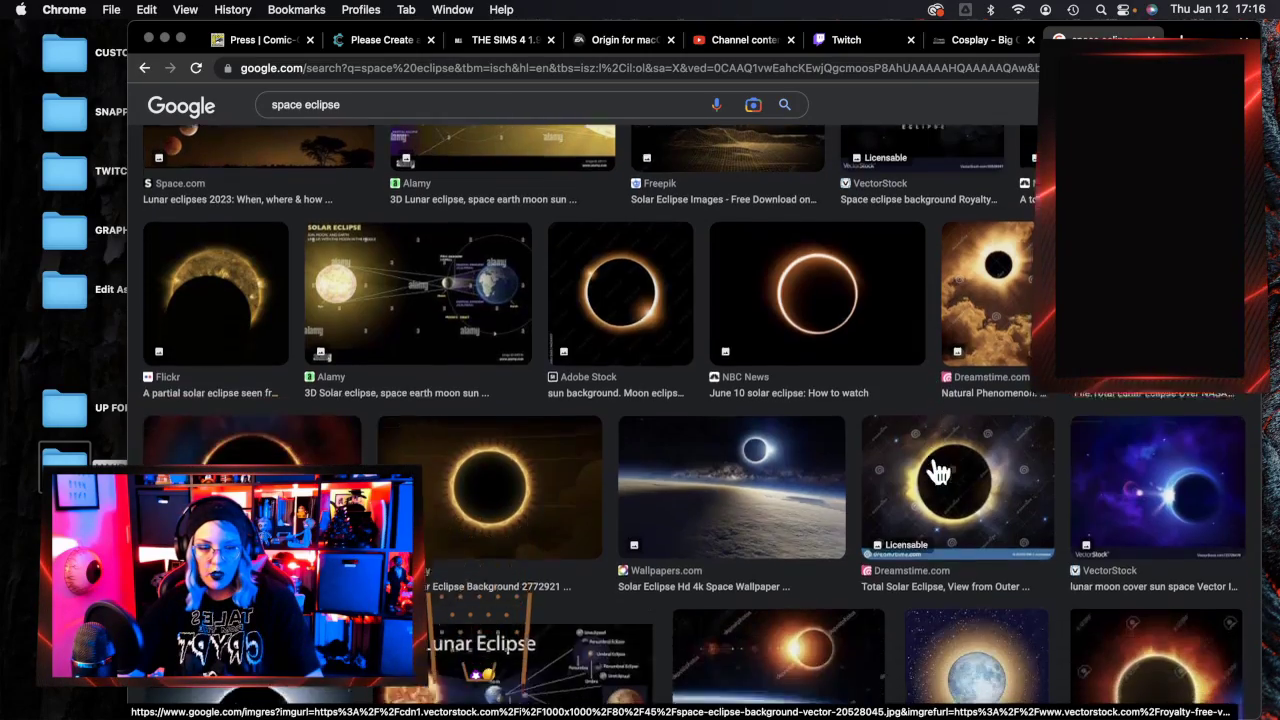
scroll(938, 472, down, 10)
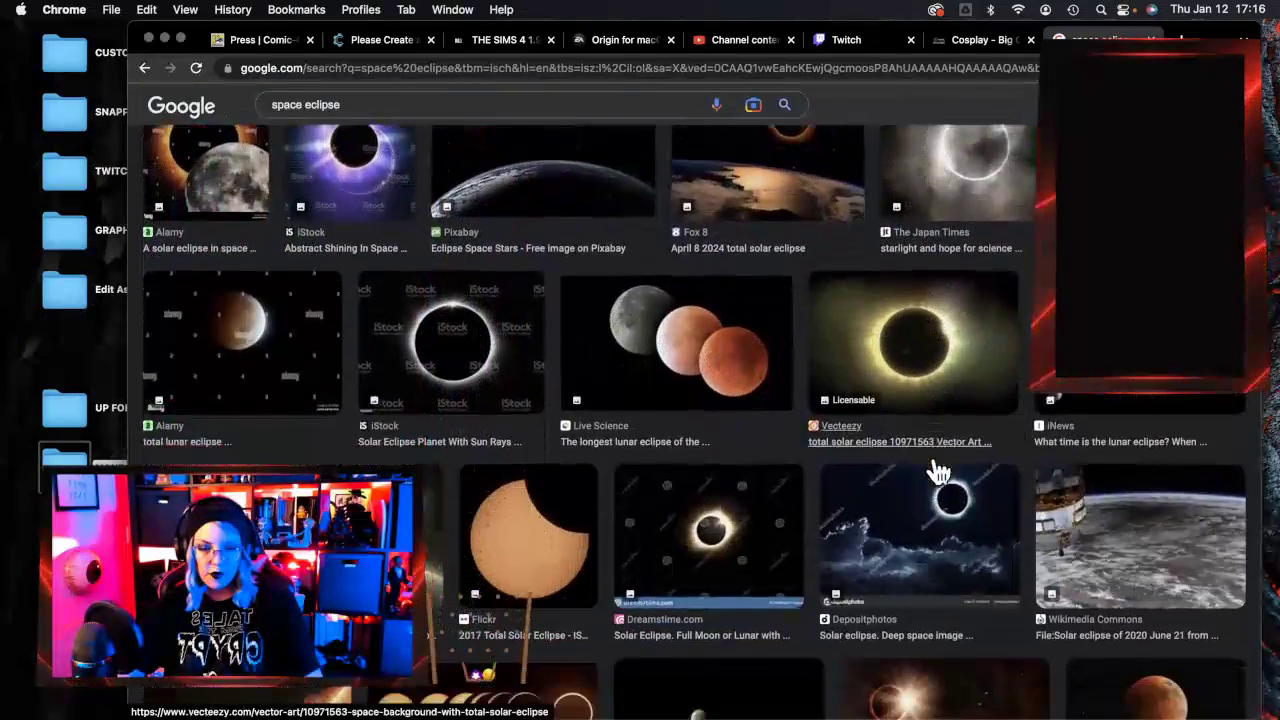
scroll(938, 472, down, 10)
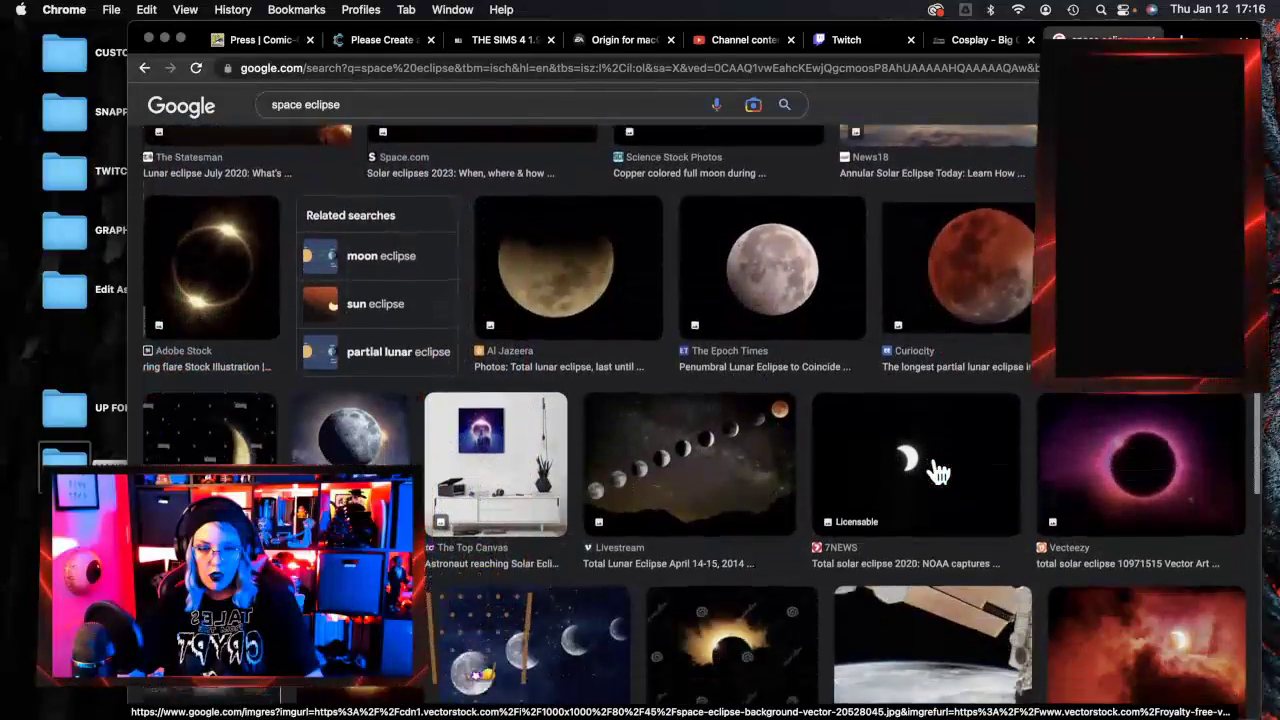
scroll(938, 472, down, 5)
scroll(938, 472, up, 8)
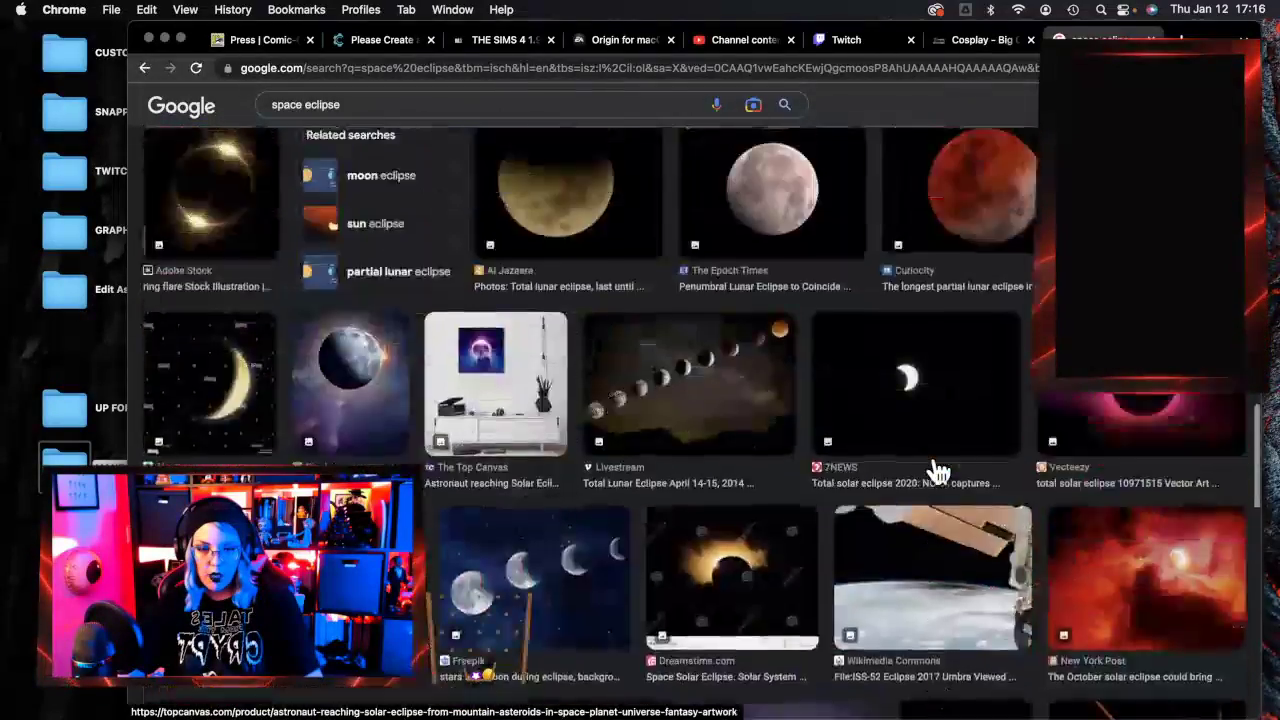
scroll(938, 472, down, 10)
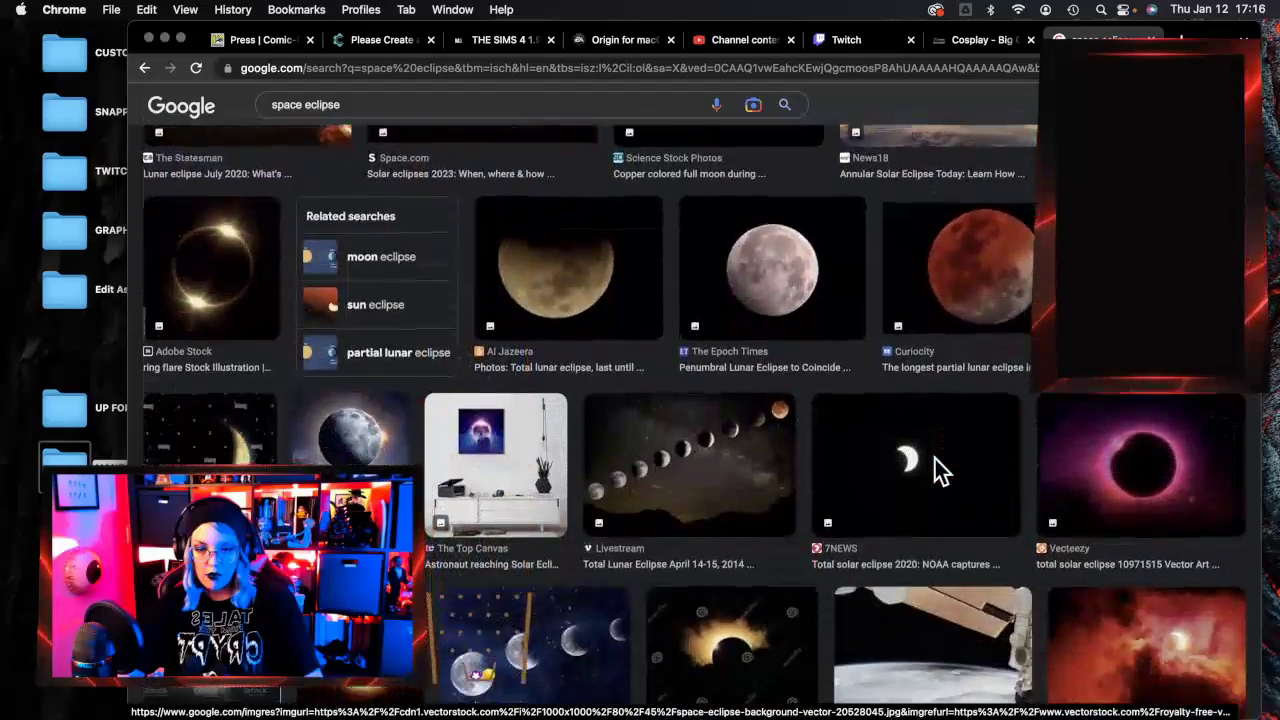
scroll(543, 430, up, 2)
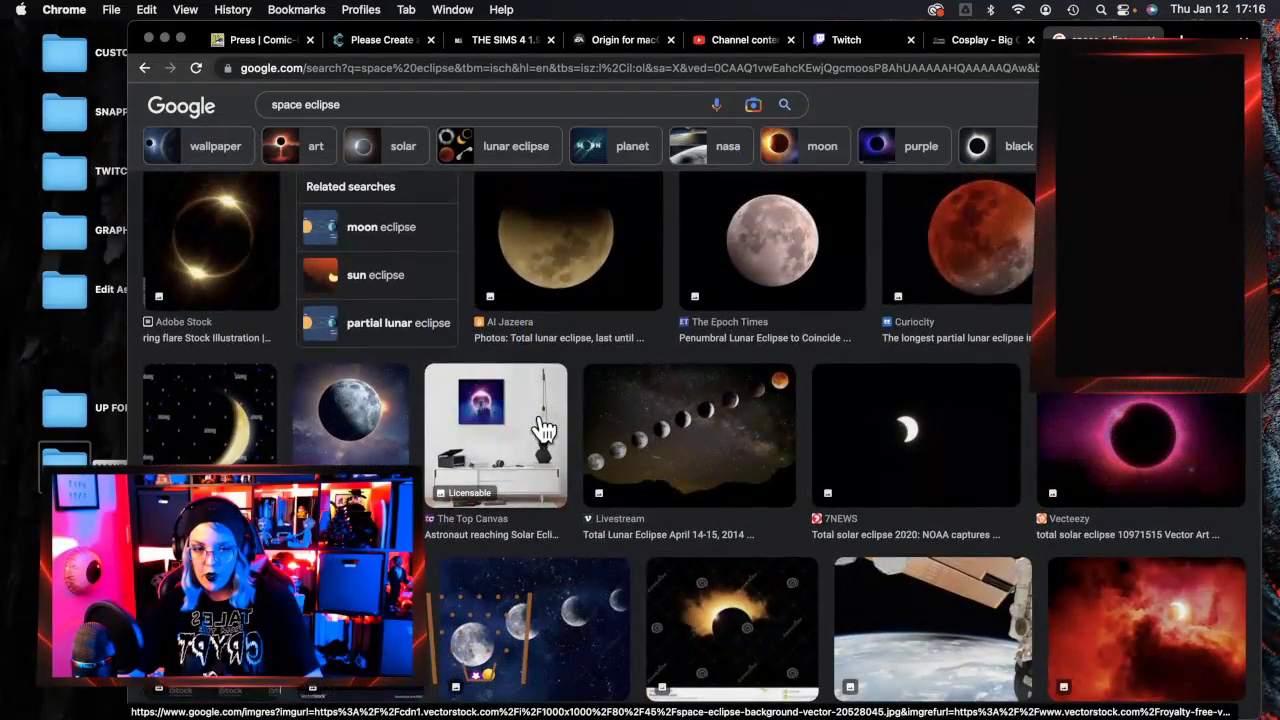
scroll(540, 428, up, 1)
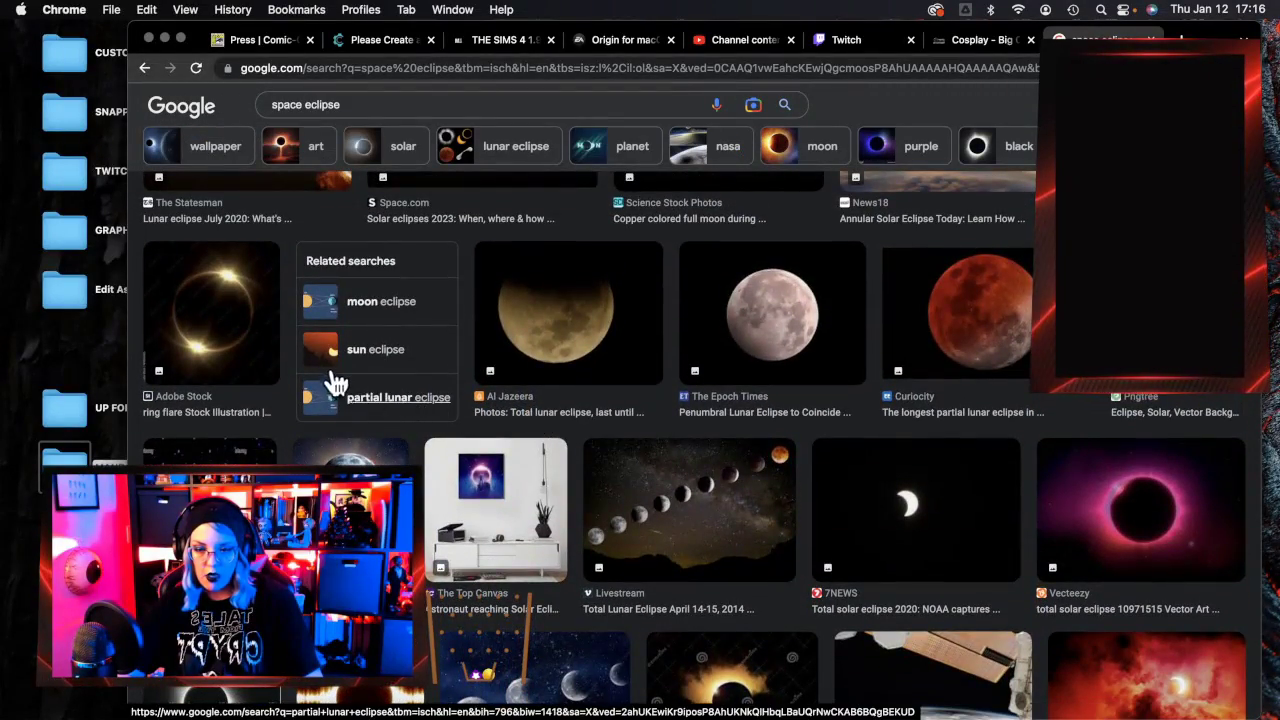
scroll(678, 450, down, 3)
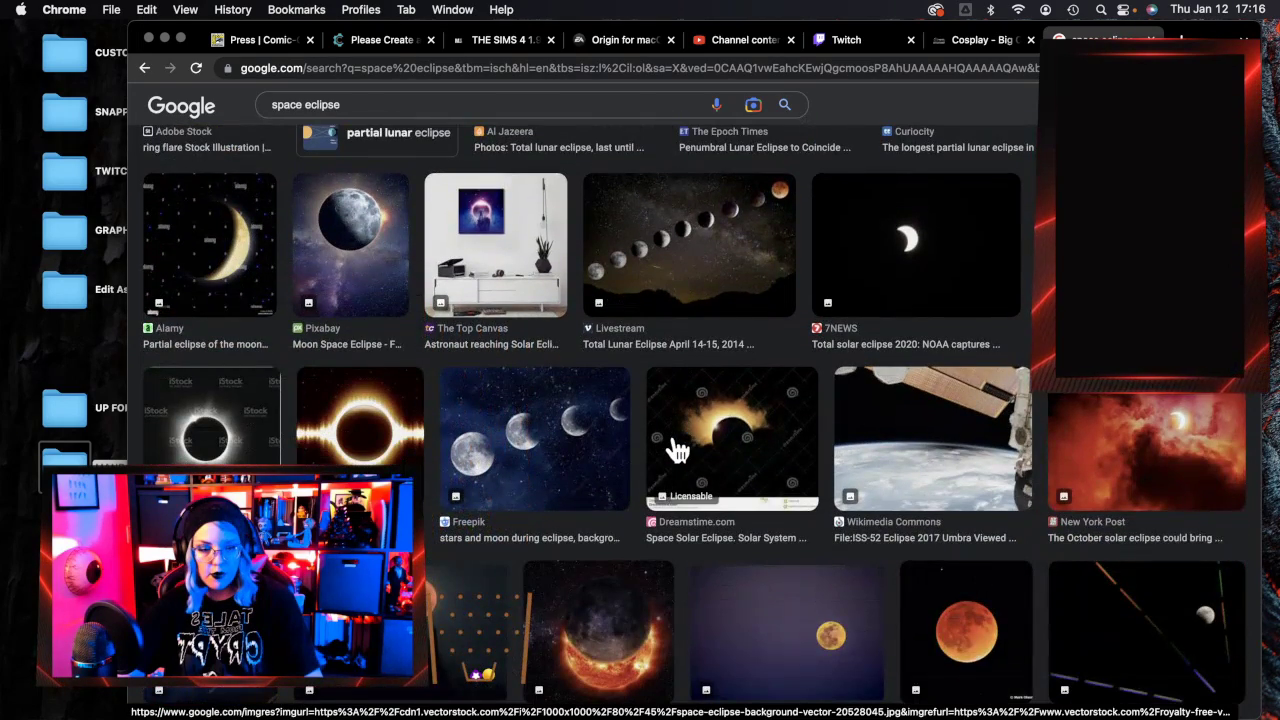
scroll(678, 450, down, 3)
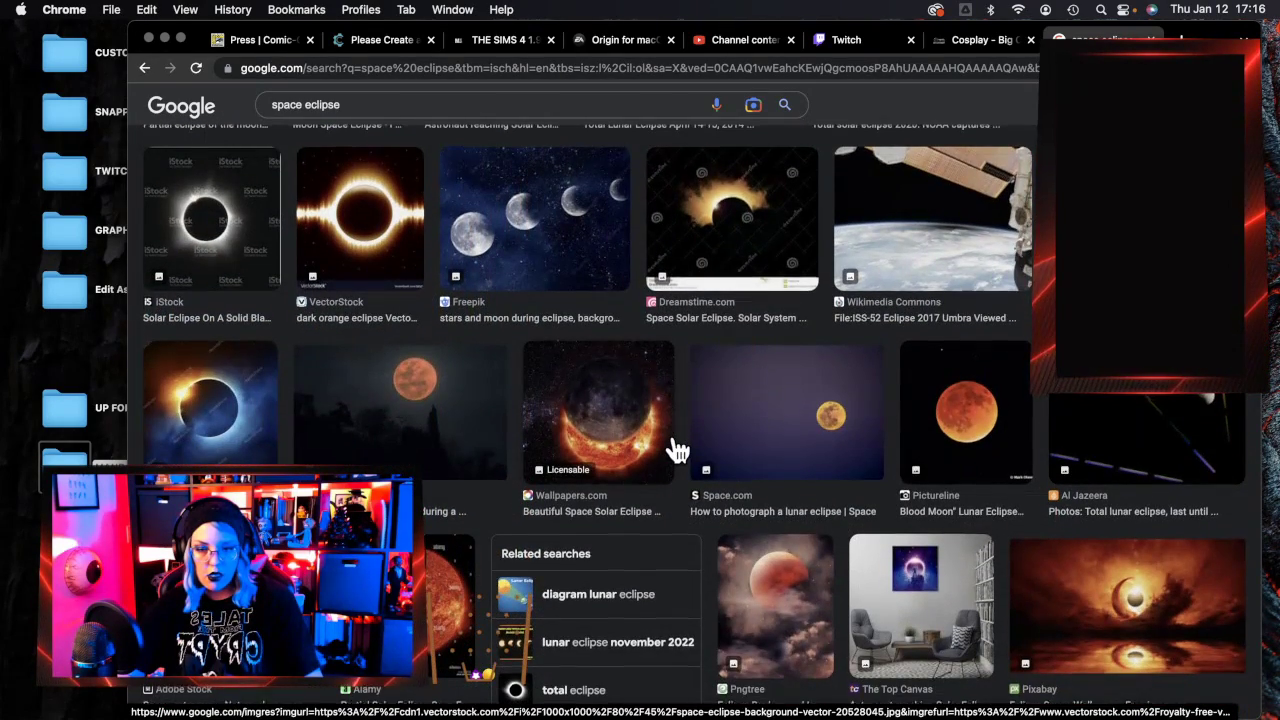
scroll(678, 450, up, 1)
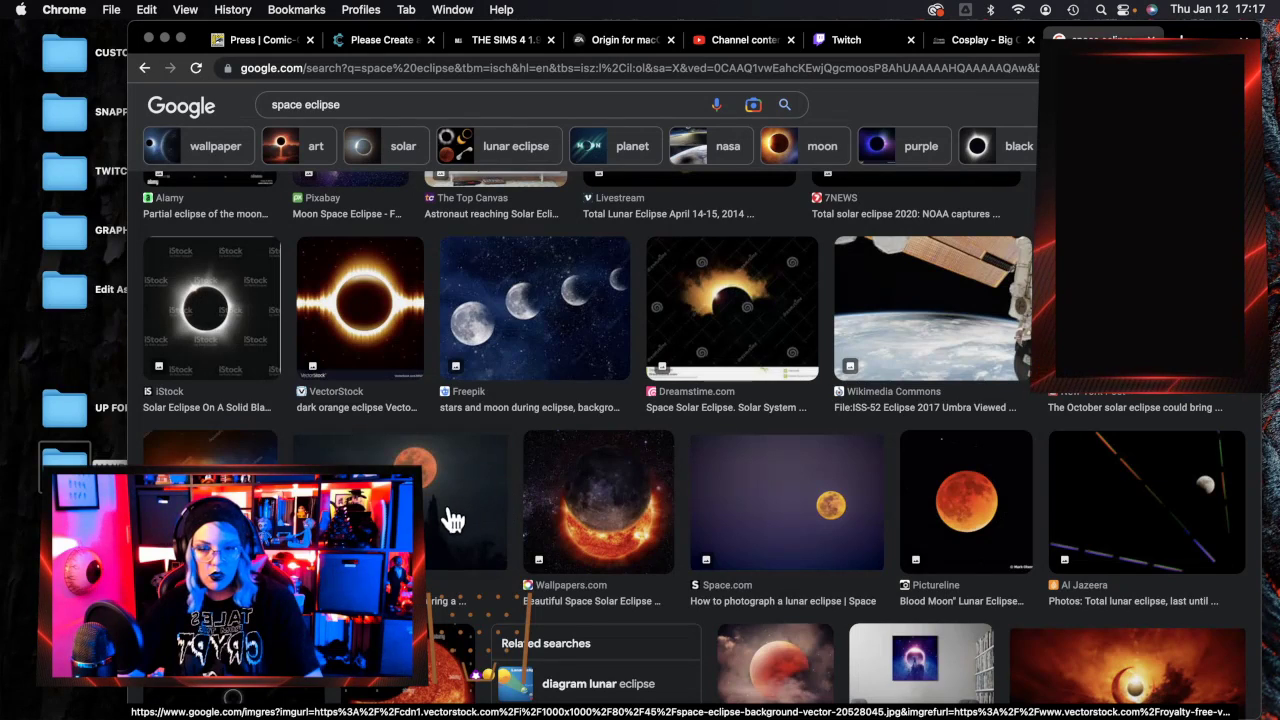
Preview the VectorStock dark orange eclipse picture, close it and examine the results further down the list.
click(390, 333)
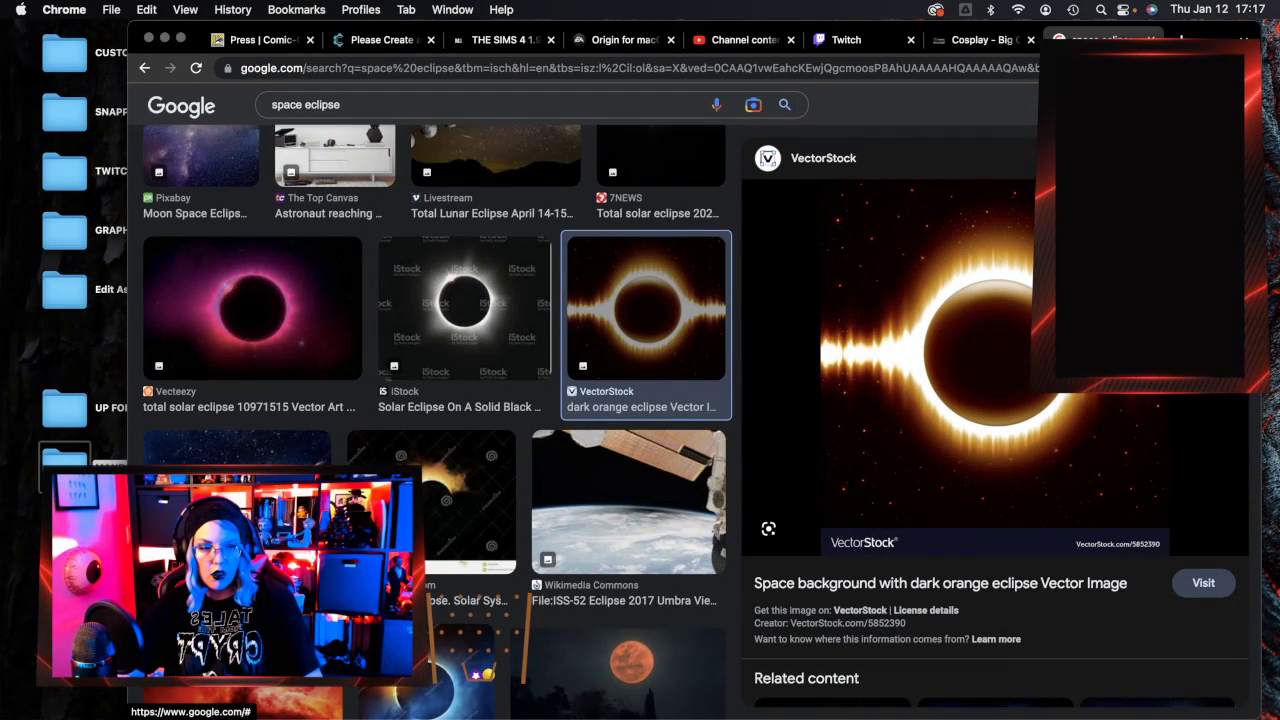
click(1227, 158)
scroll(819, 486, down, 5)
scroll(819, 488, down, 15)
scroll(822, 500, down, 3)
scroll(822, 500, up, 4)
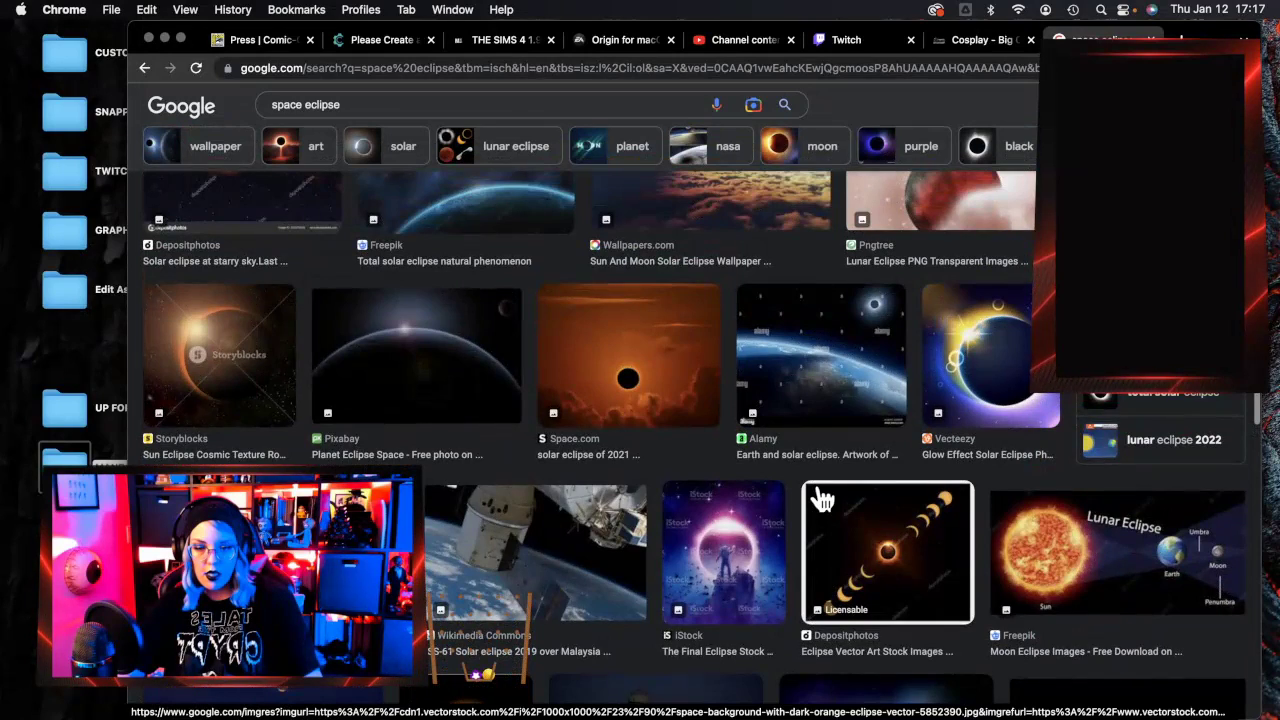
scroll(819, 497, down, 4)
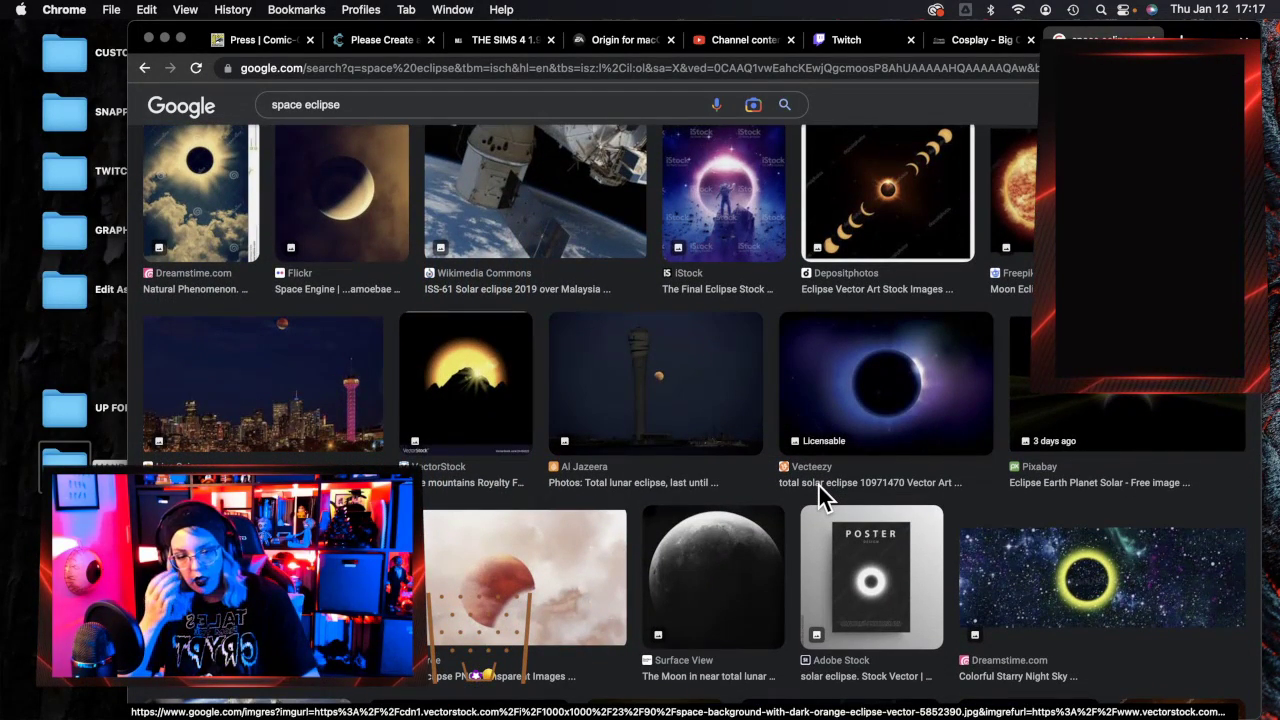
scroll(821, 490, down, 3)
scroll(821, 495, down, 4)
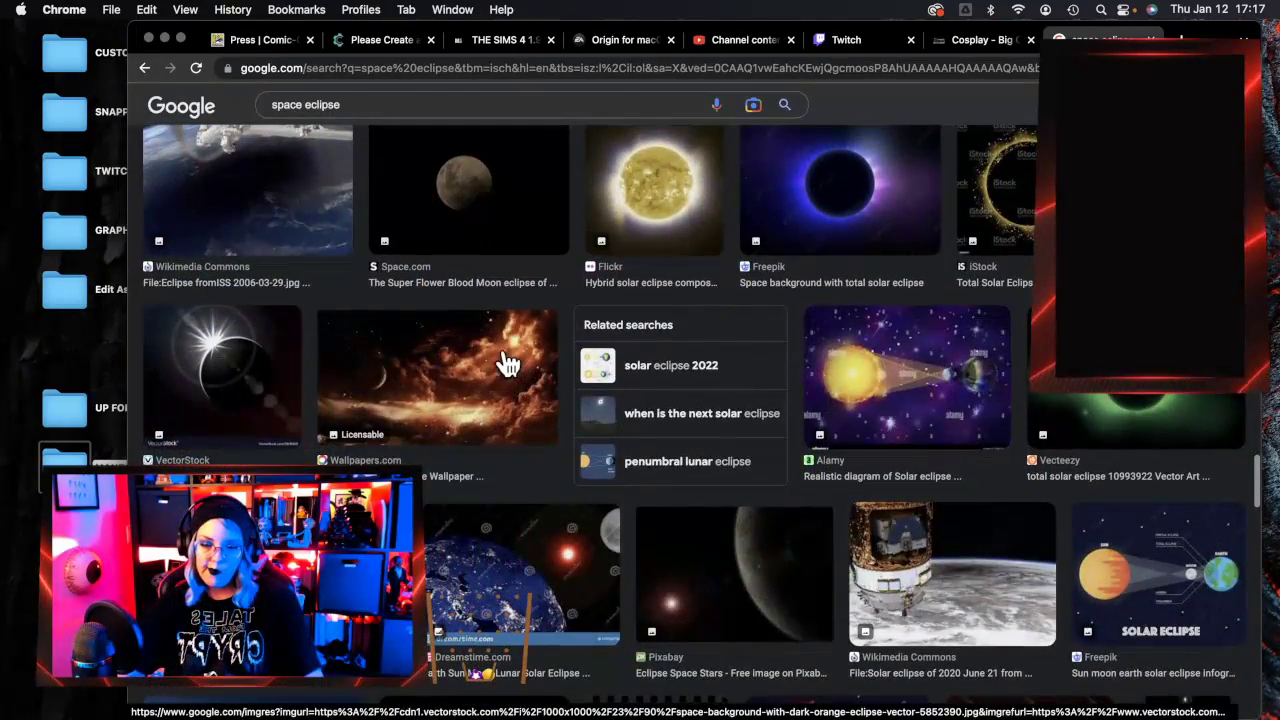
Save the Epic Orange Outer Space wallpaper from Wallpapers.com into the desktop's MANDO folder and close its preview.
click(508, 363)
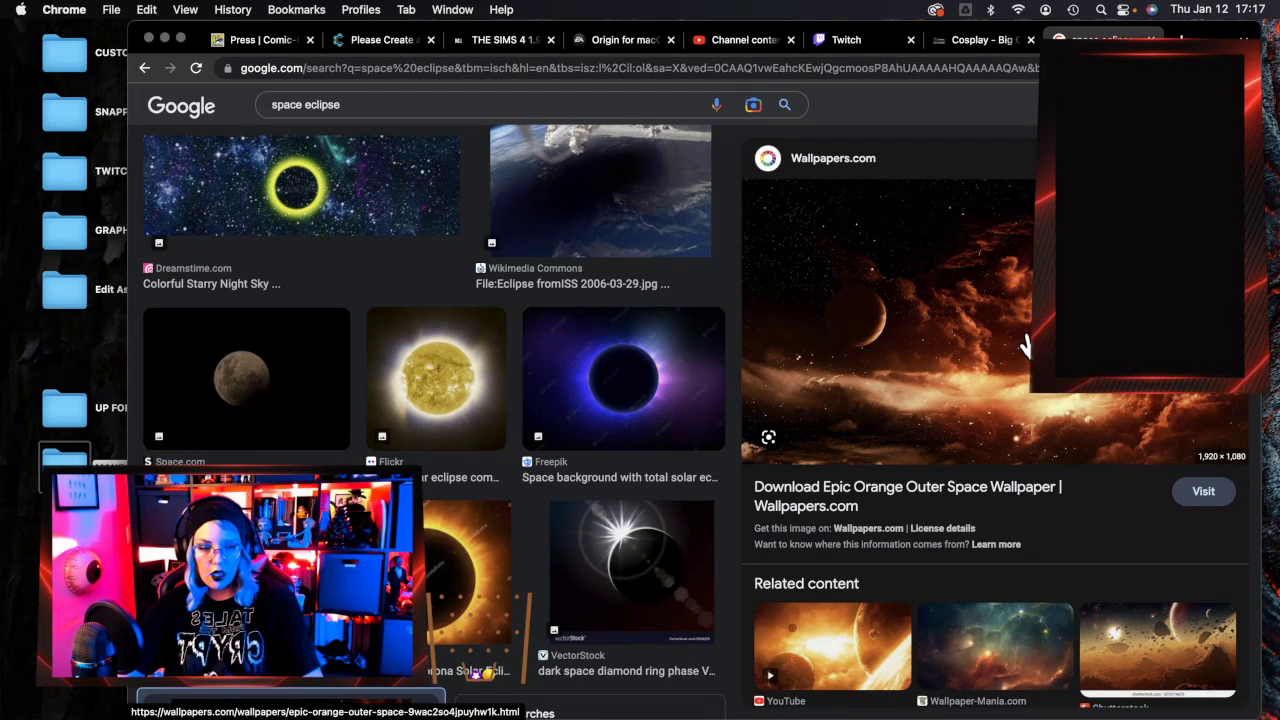
drag(1028, 350, 66, 458)
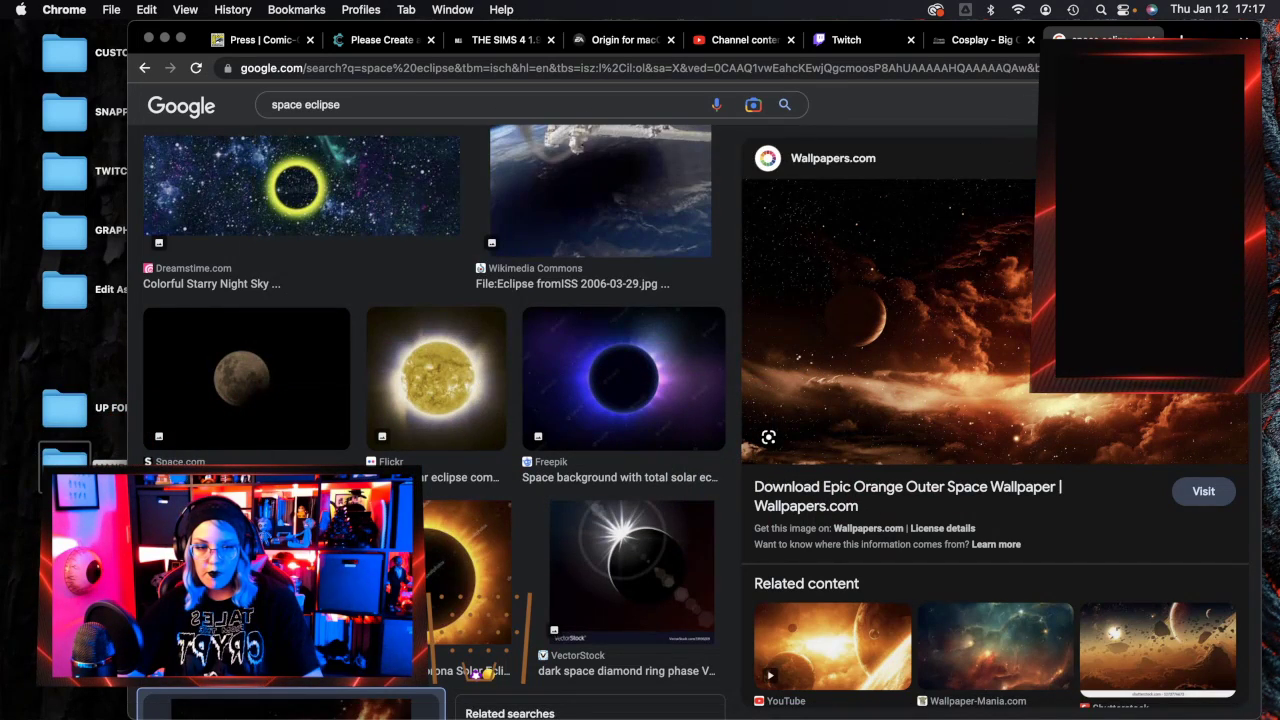
click(1228, 158)
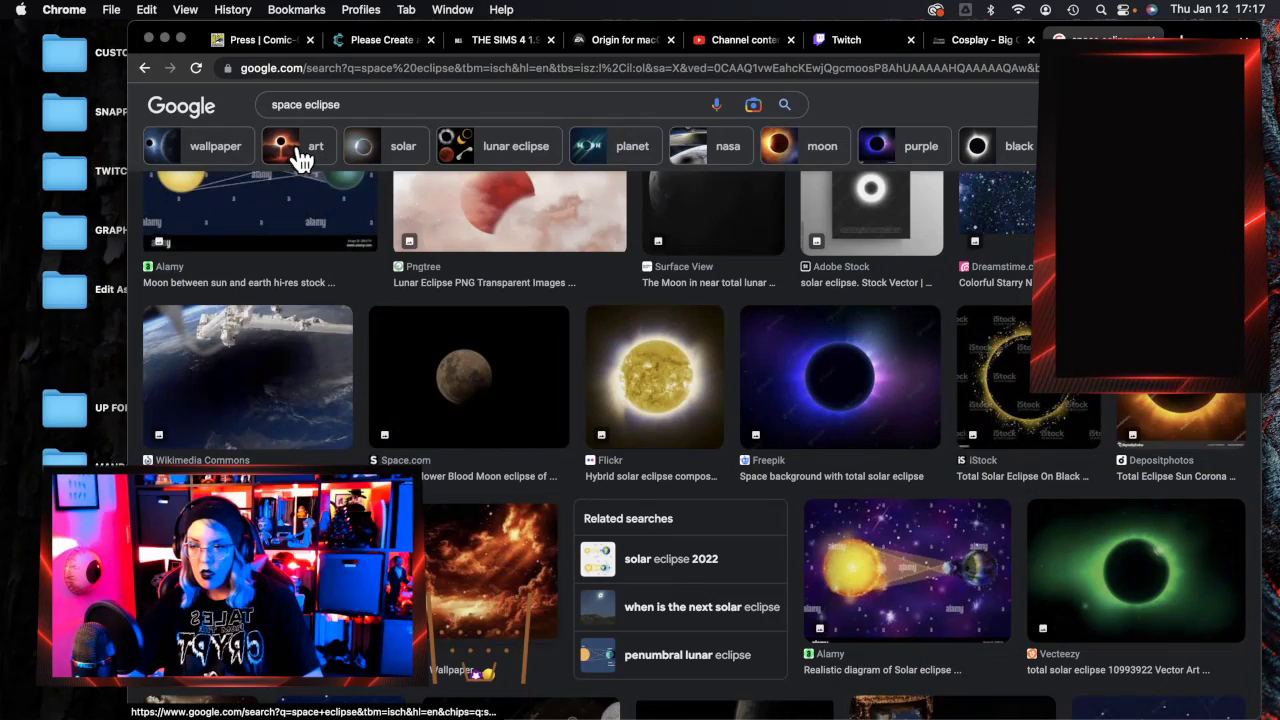
Minimize the browser and move the 2023-01-12 screenshot file beneath the other screenshots on the desktop.
click(163, 39)
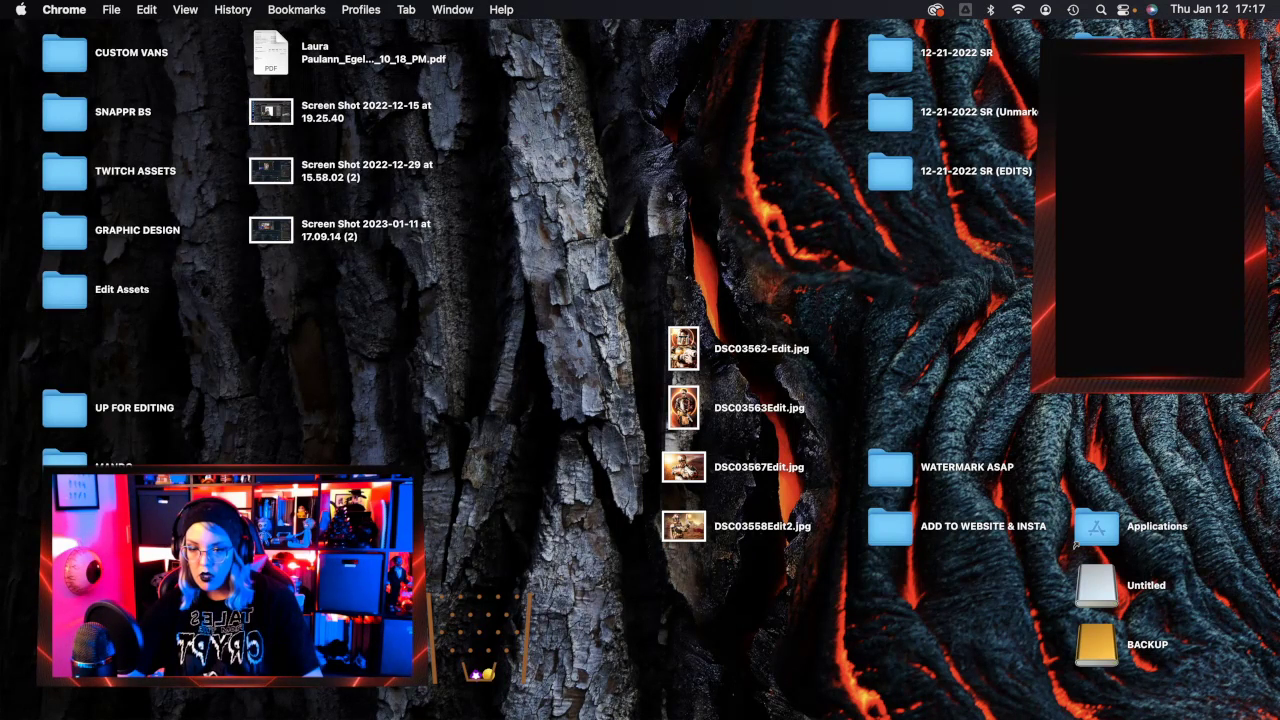
click(64, 458)
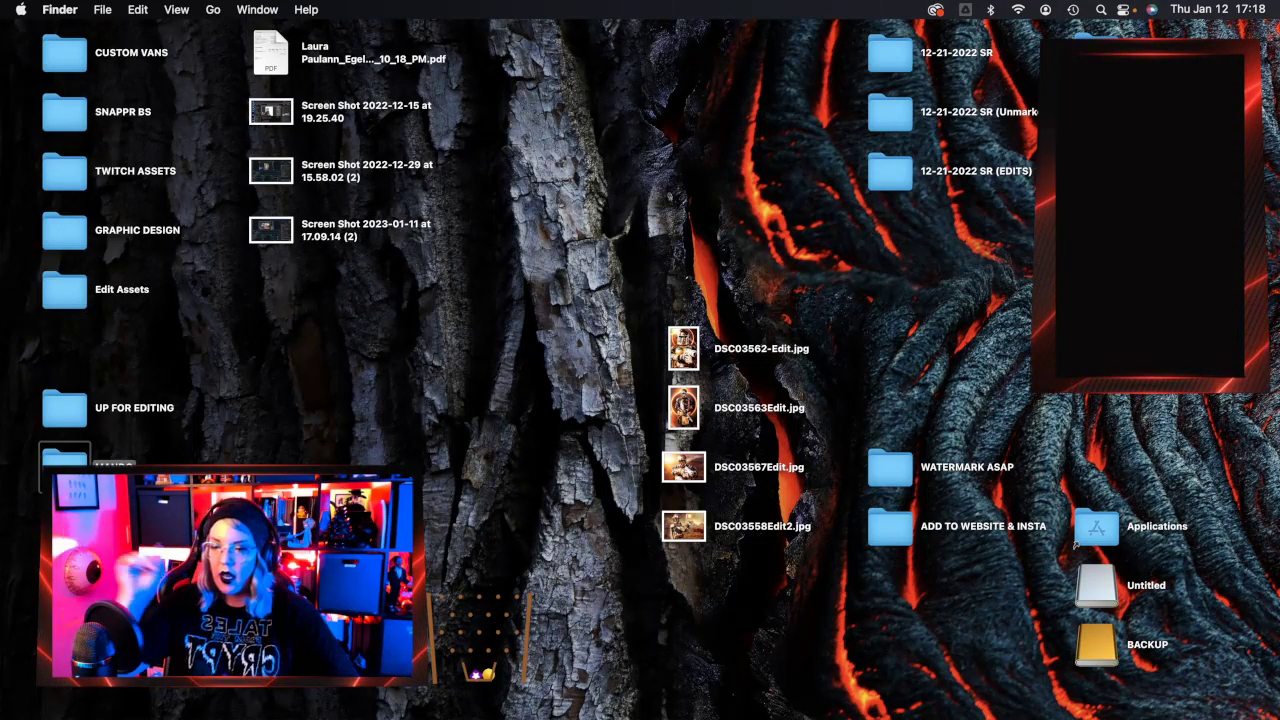
mouse_move(1277, 335)
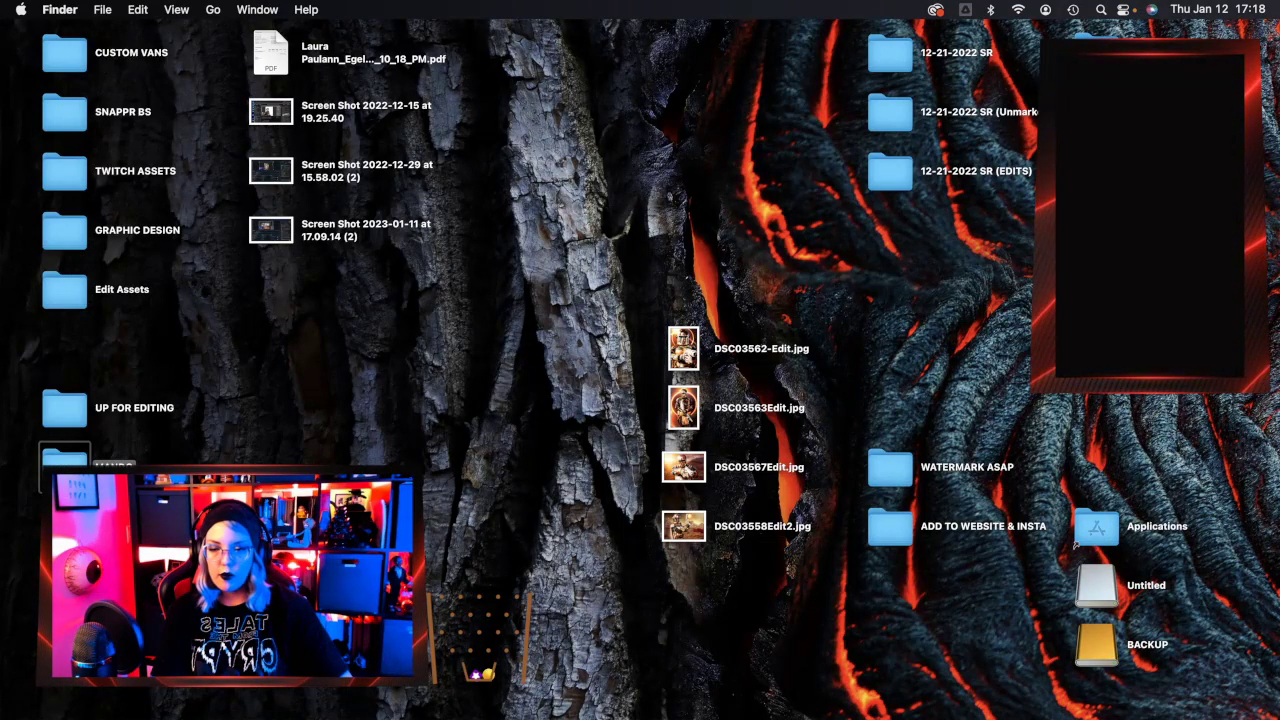
drag(1107, 232, 288, 279)
Open the epic-orange-outer-space picture from the MANDO folder in Photoshop.
click(80, 464)
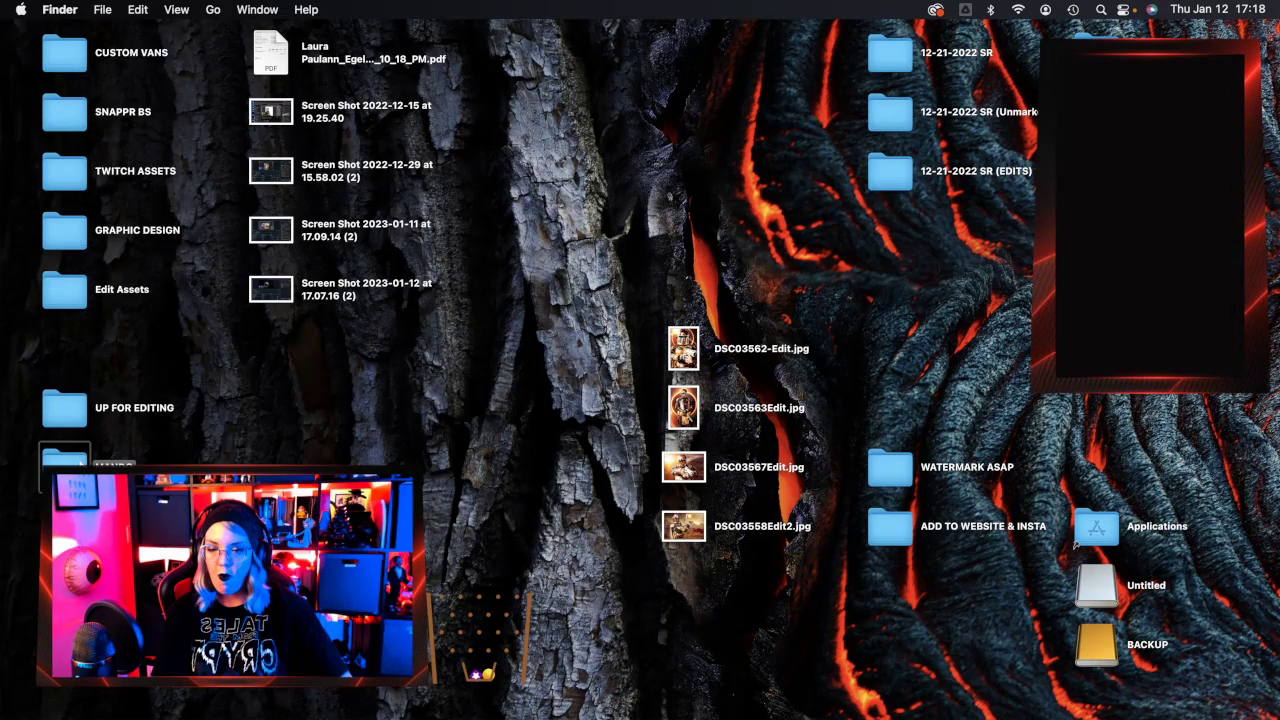
double_click(80, 464)
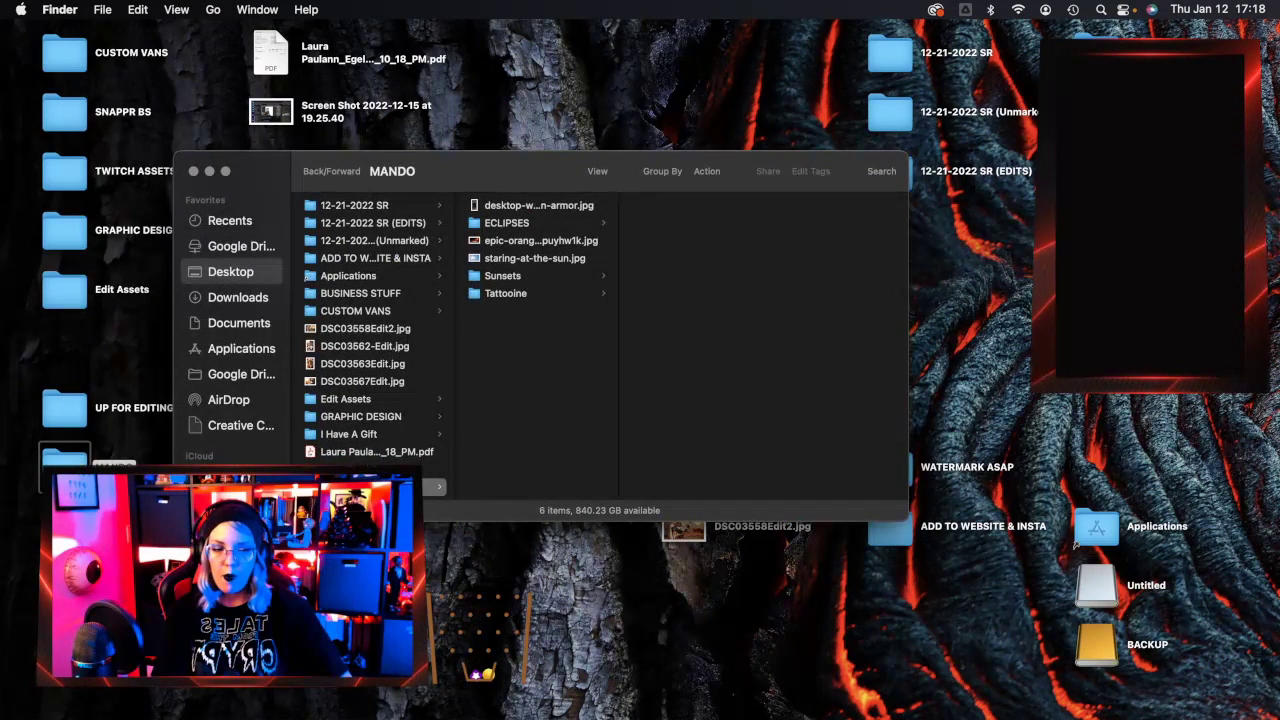
click(558, 207)
click(547, 243)
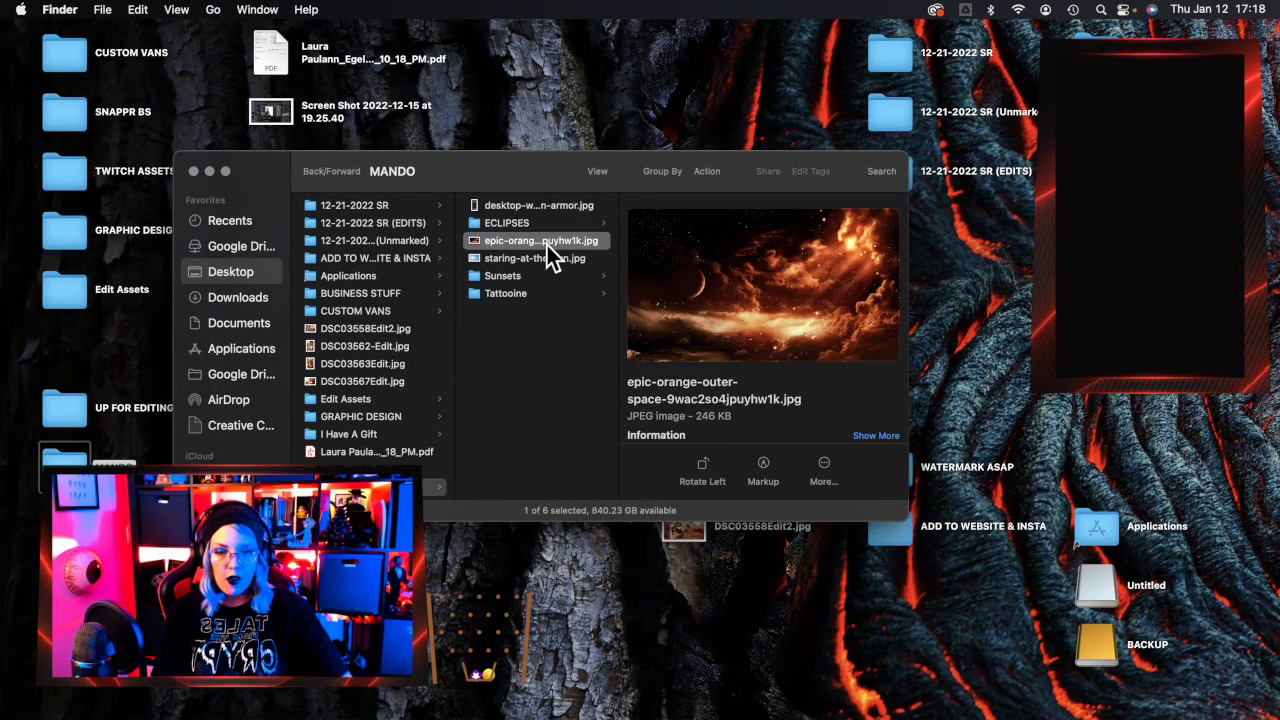
drag(532, 243, 1252, 328)
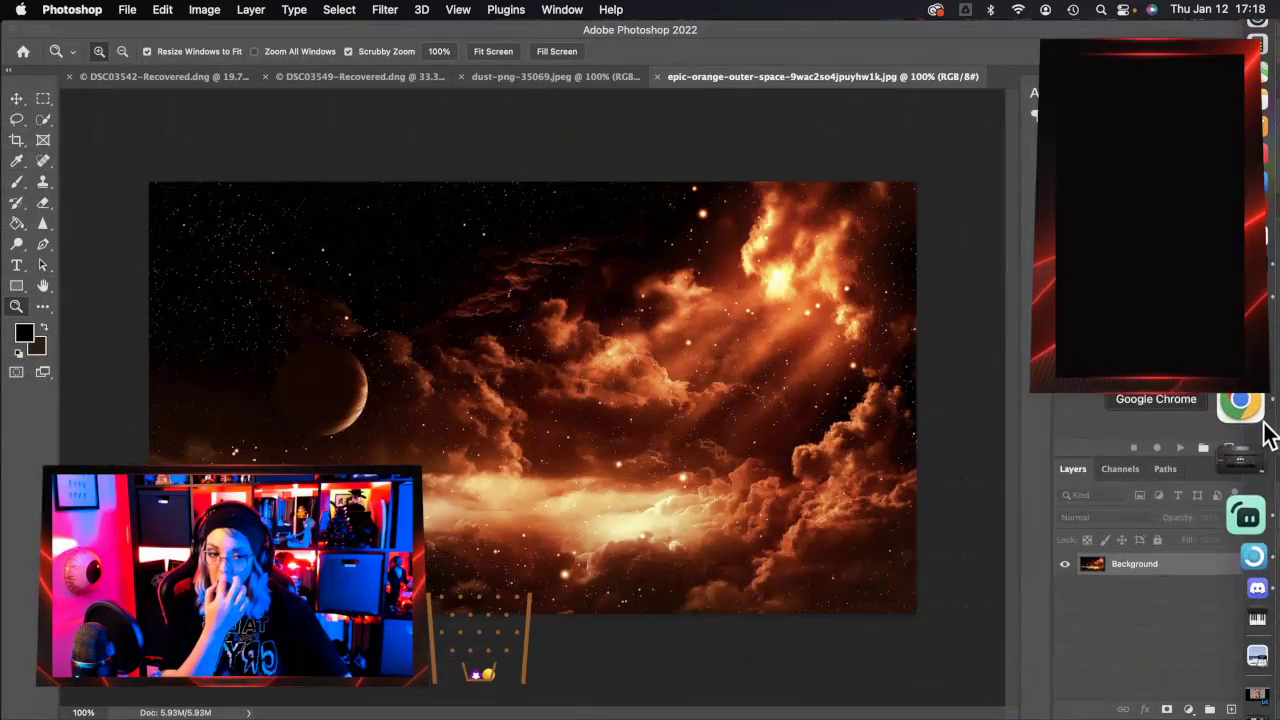
Switch to Chrome, close the space eclipse search page and minimize the browser window.
click(1260, 430)
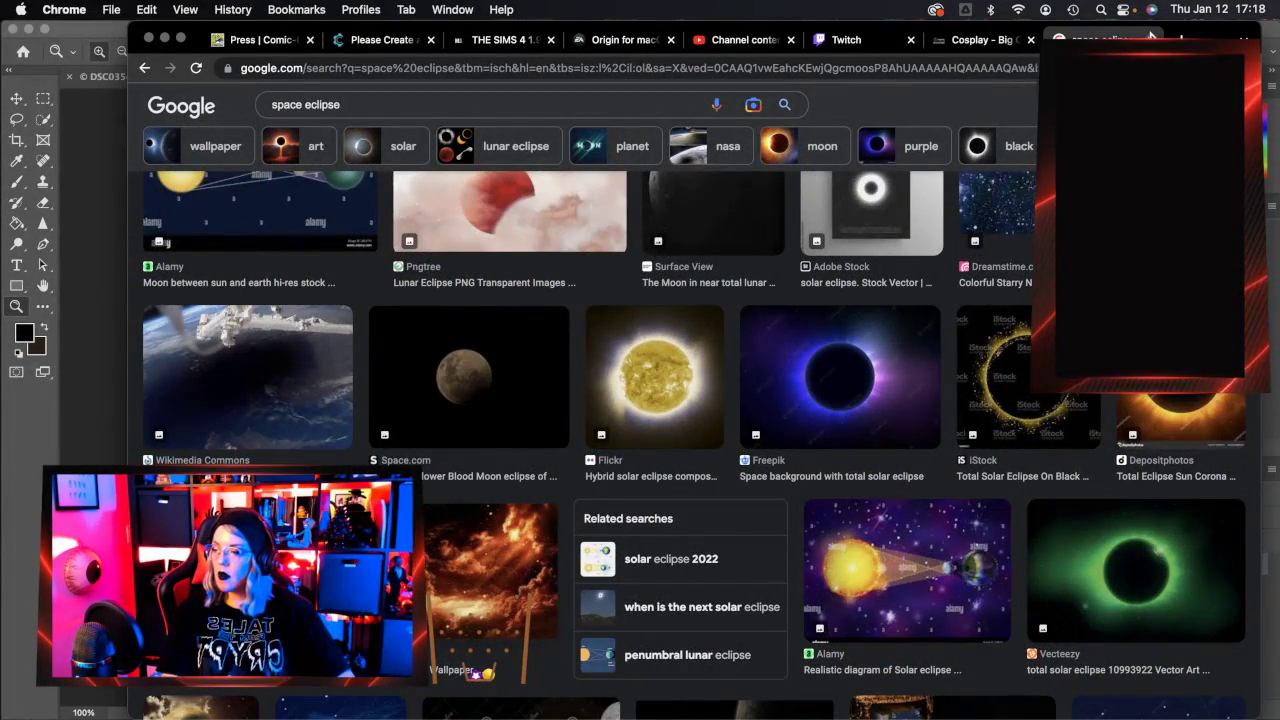
click(1150, 38)
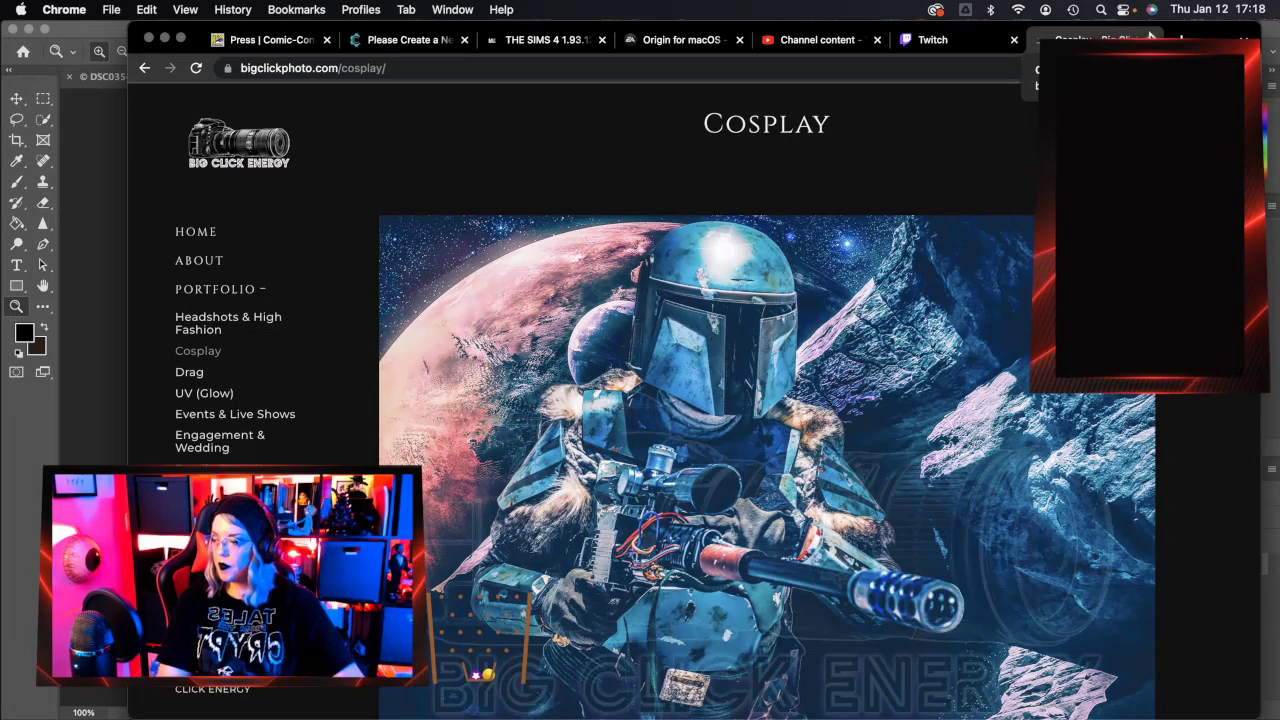
click(166, 38)
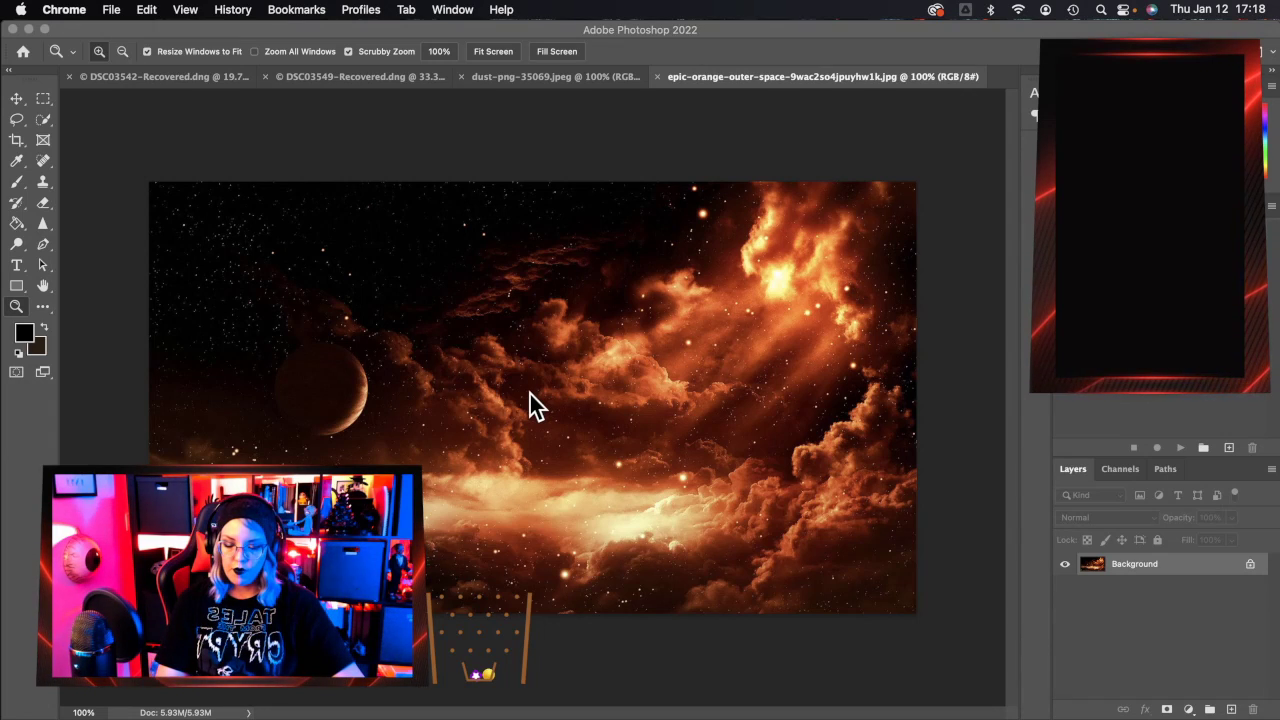
Resize the epic-orange-outer-space picture to the 11 x 14 in 300 dpi preset.
click(392, 307)
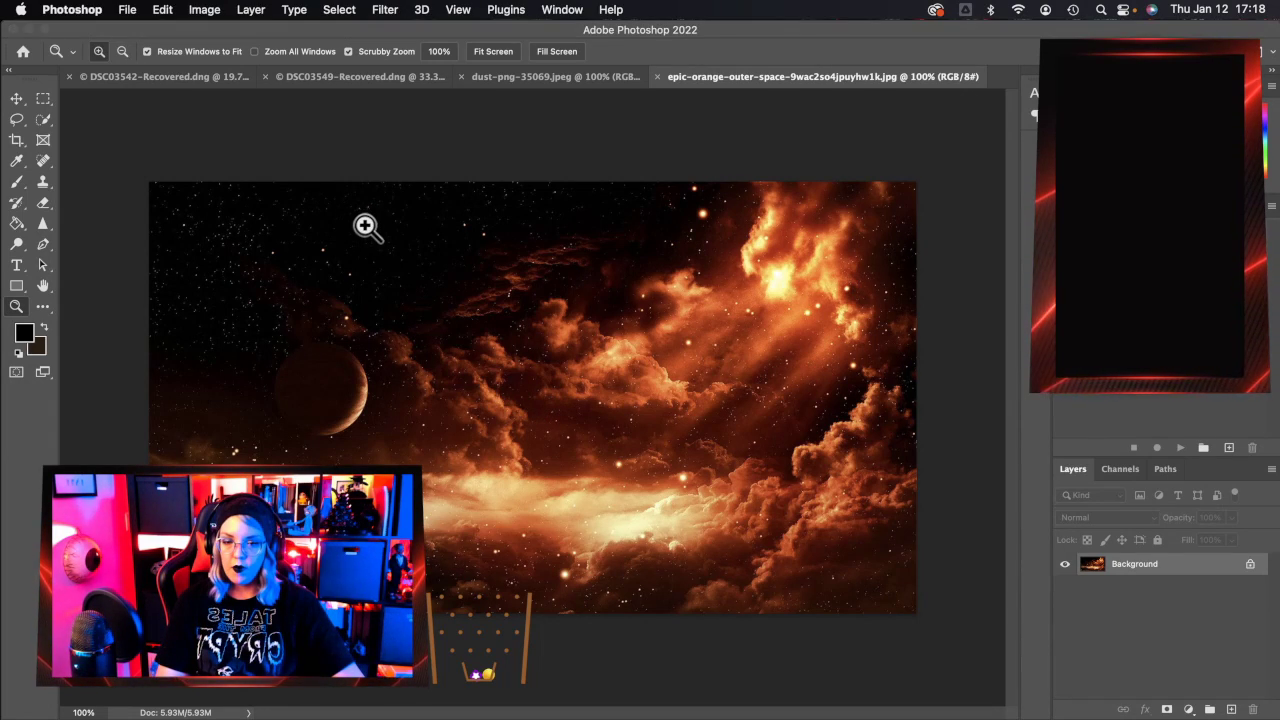
click(203, 12)
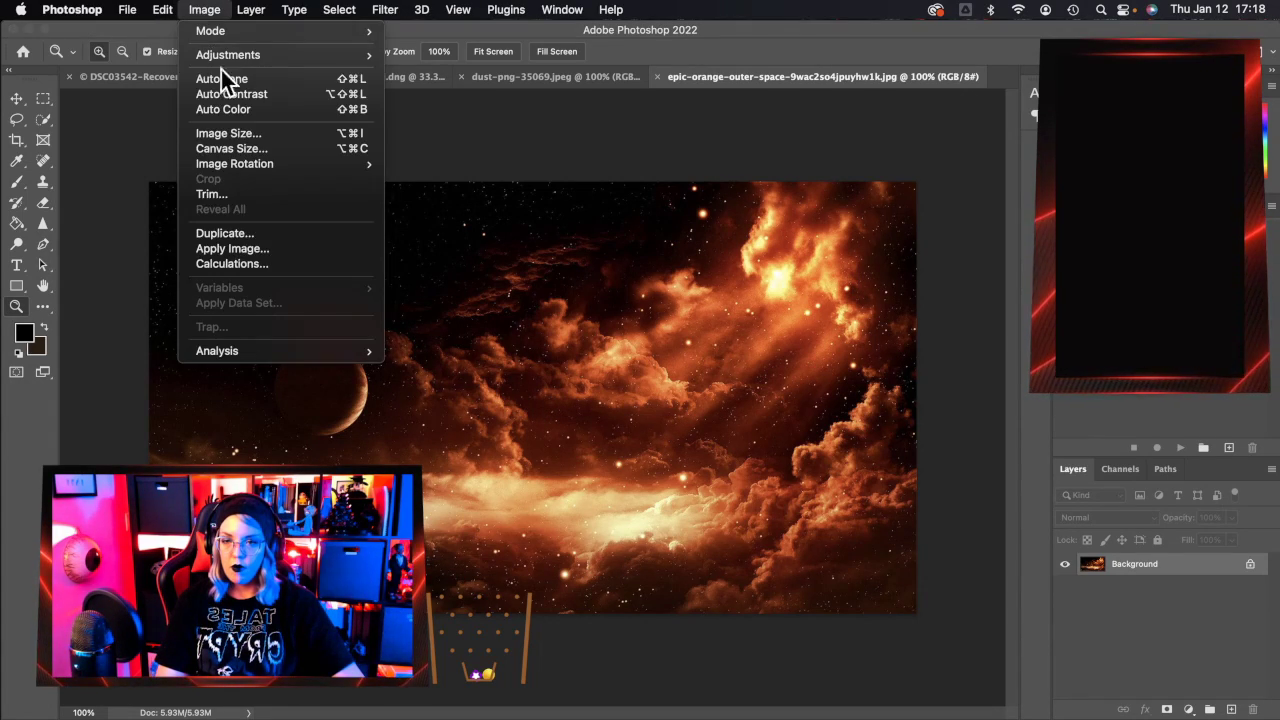
click(227, 128)
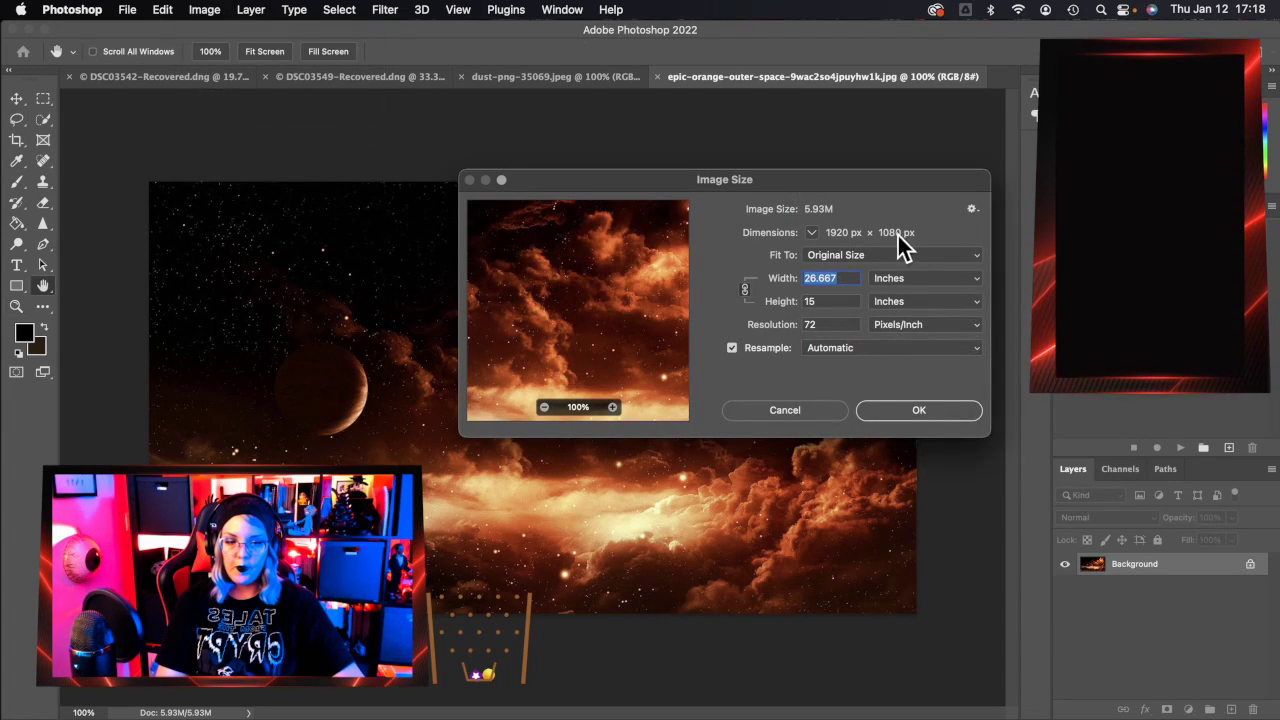
click(875, 256)
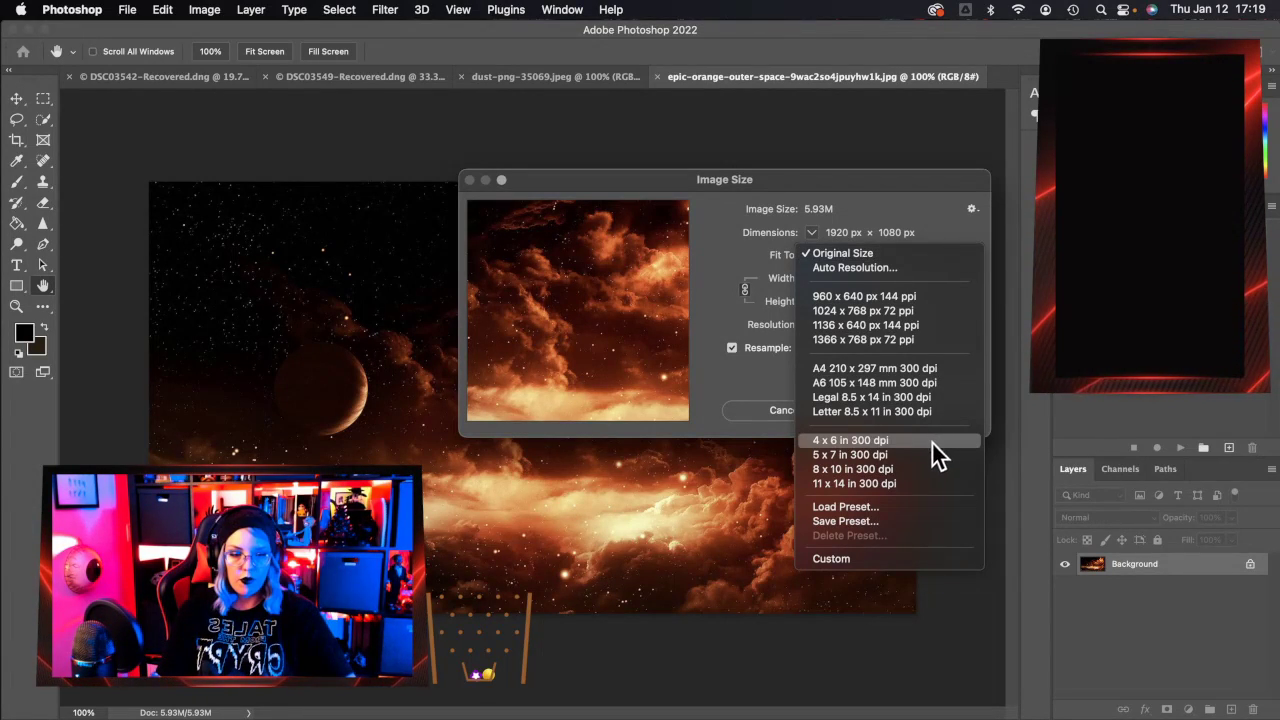
click(915, 484)
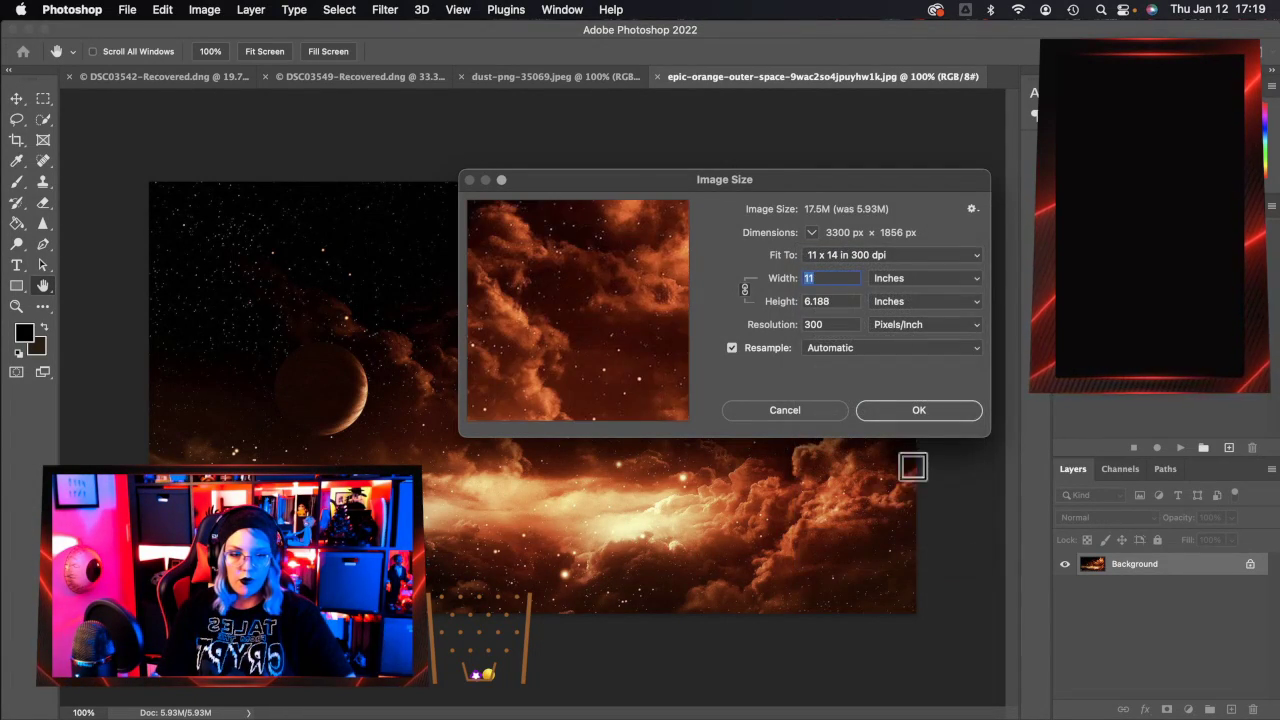
click(893, 410)
key(z)
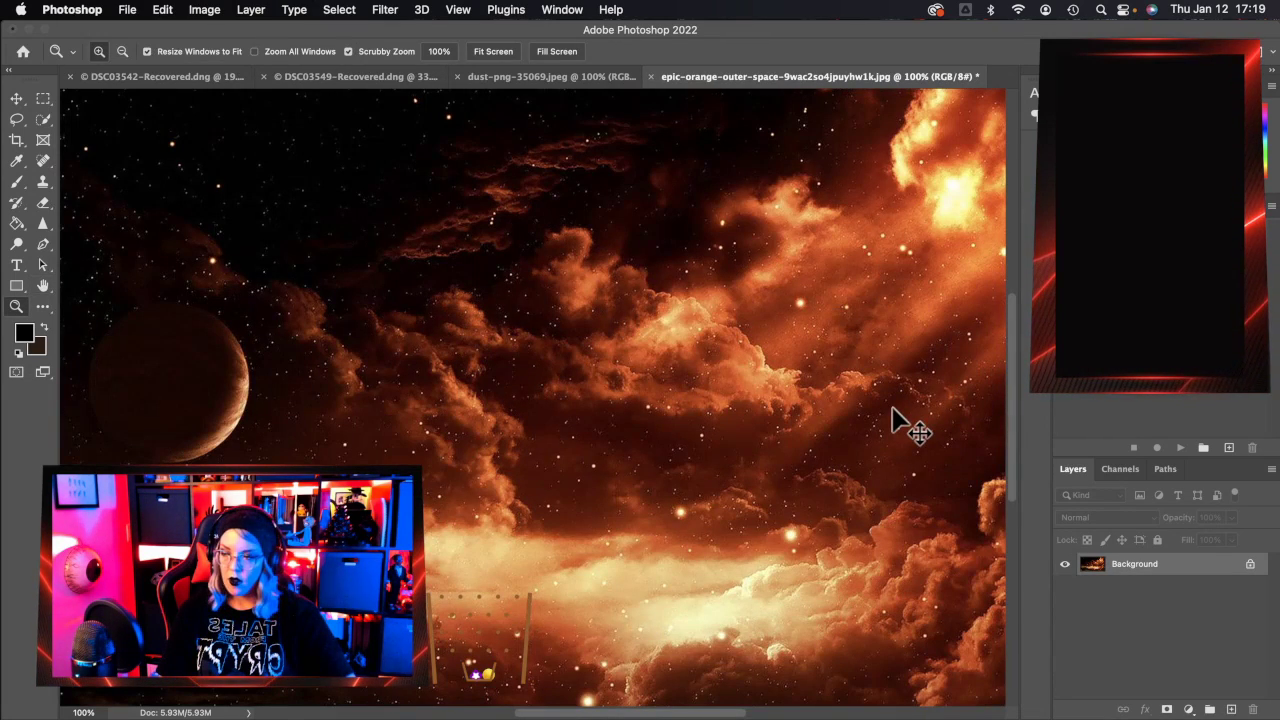
Copy the resized space picture into DSC03542-Recovered as a layer, closing the source saved as a quality 12 progressive JPEG.
key(super+c)
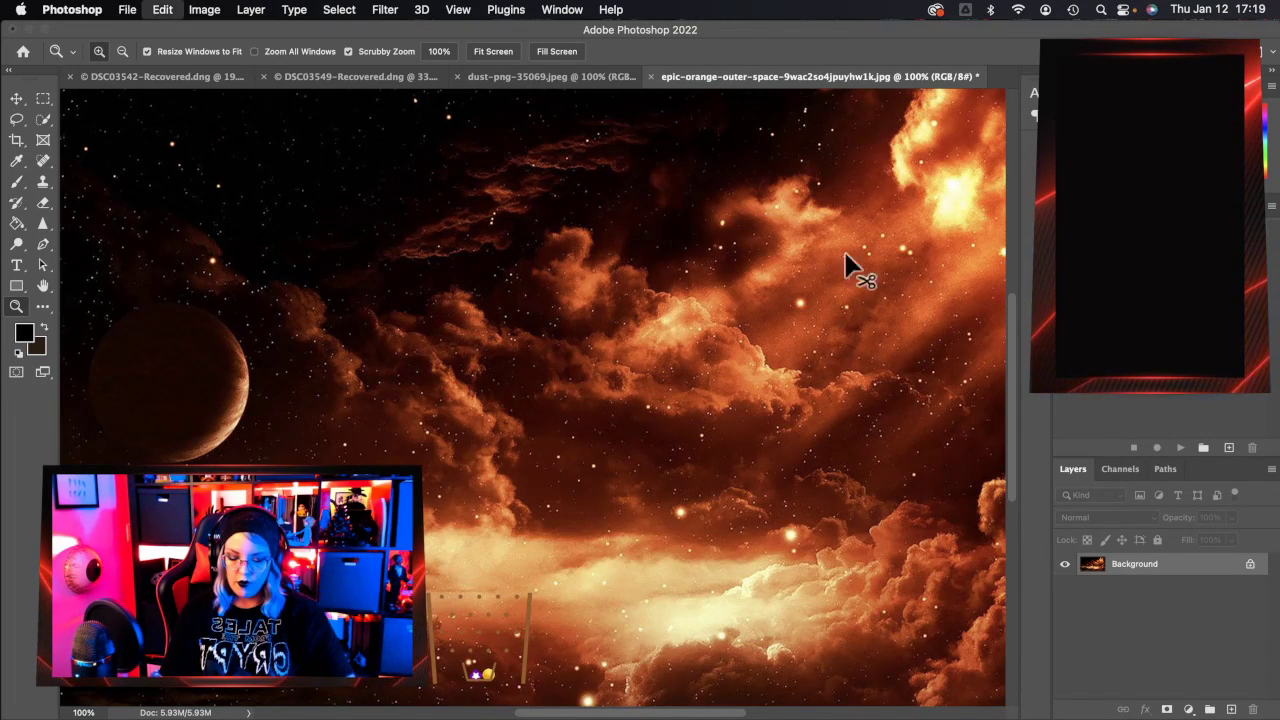
click(652, 77)
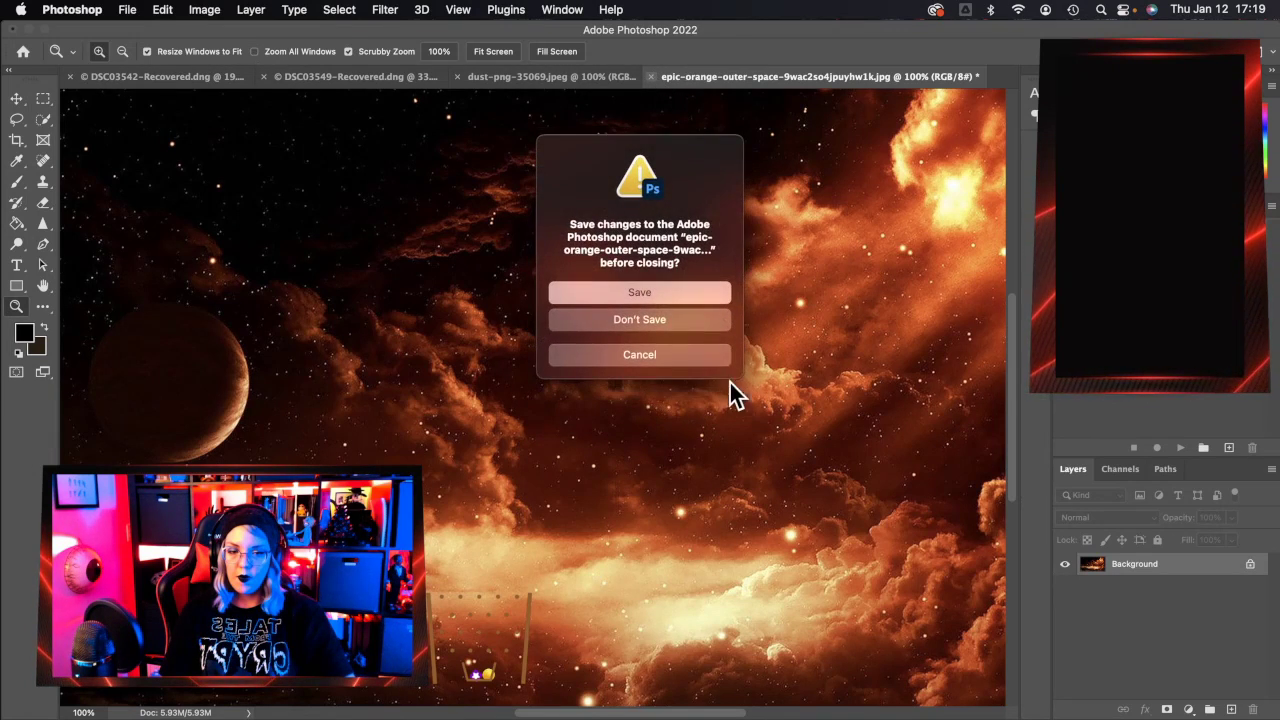
click(640, 289)
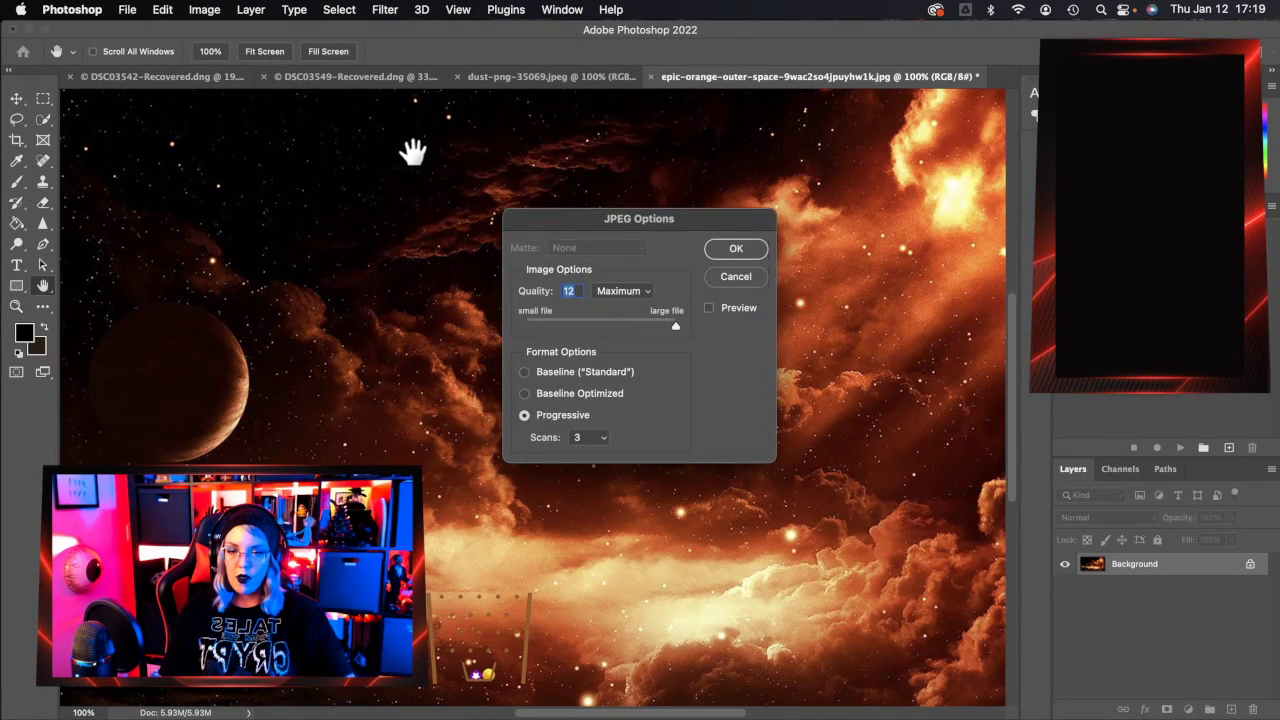
click(738, 249)
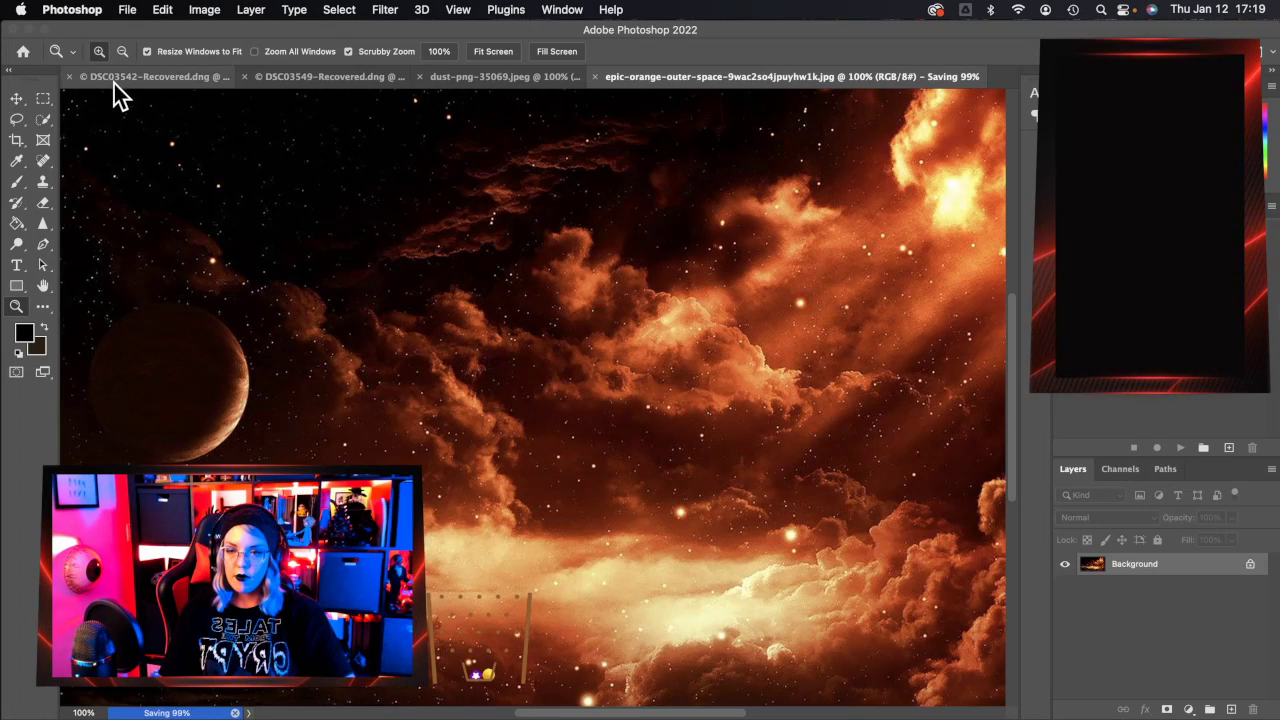
key(super+v)
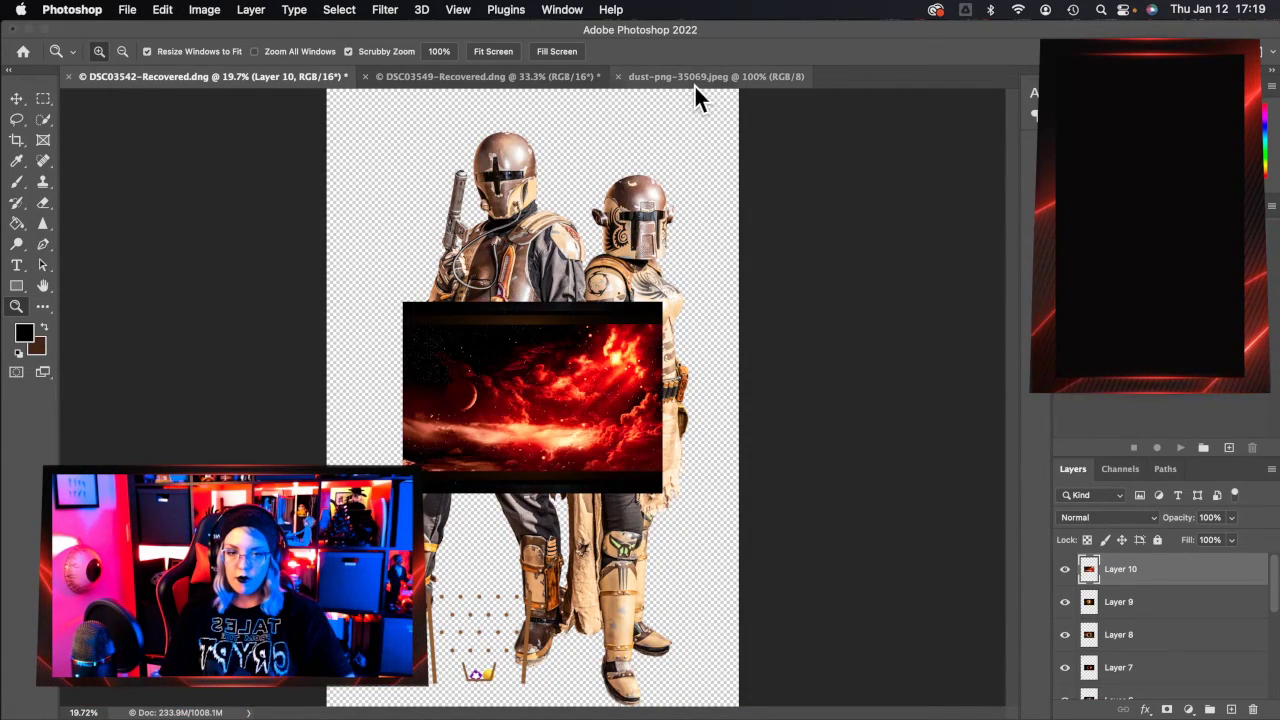
Copy the whole dust-png-35069 picture, close it and paste it into DSC03542-Recovered as a new layer.
click(667, 78)
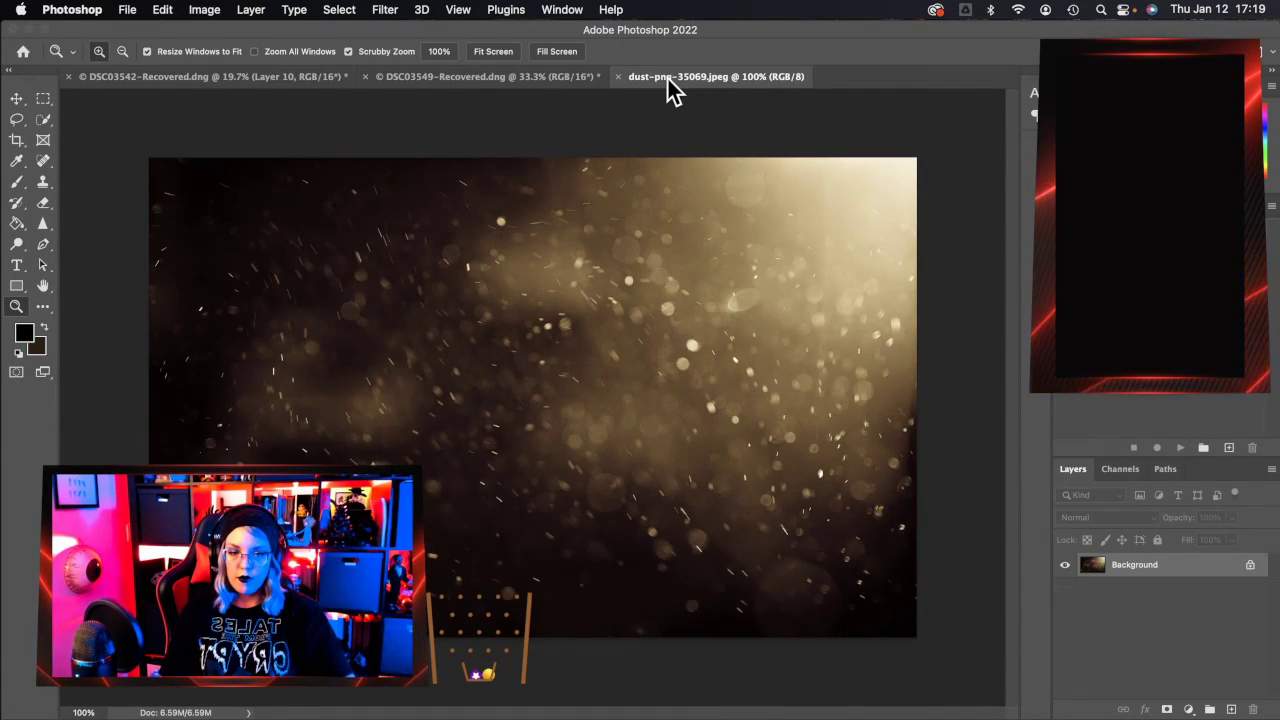
key(super+a)
key(super+c)
click(616, 77)
key(super+v)
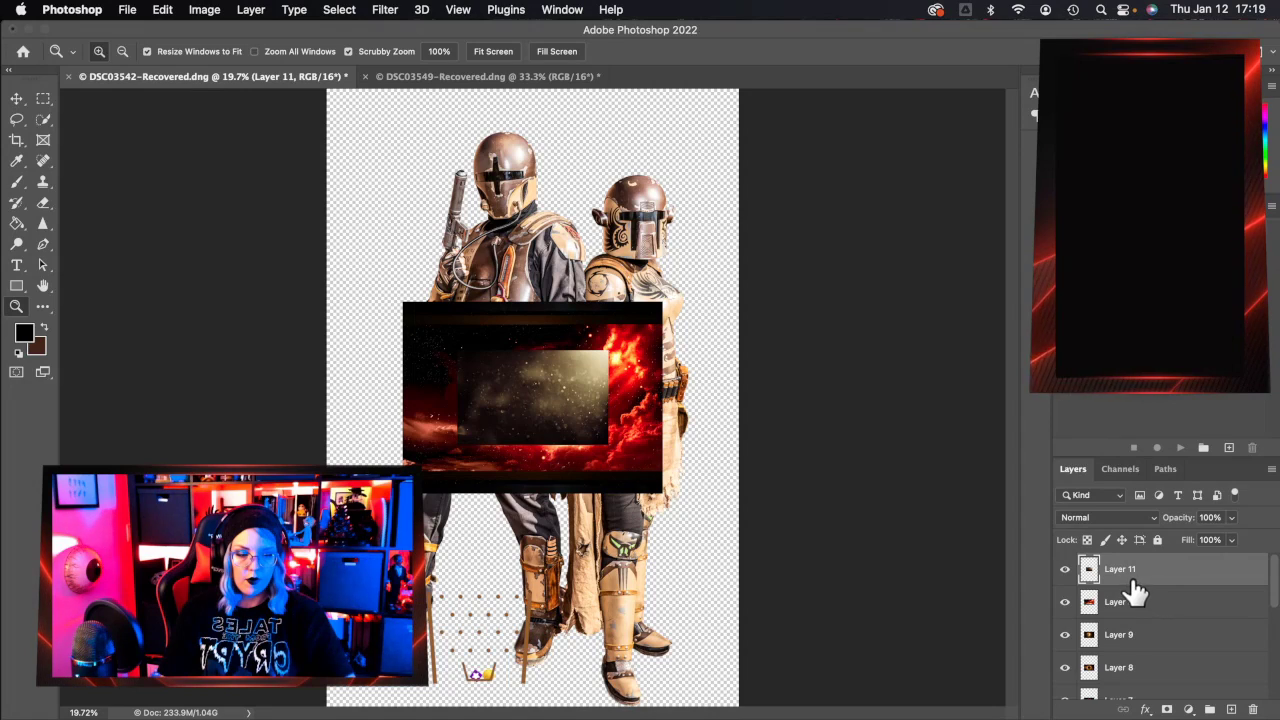
Move the cut-out Mandalorian layer, Layer 1, directly beneath Layer 11 and hide Layer 11.
scroll(1128, 668, down, 5)
scroll(1133, 650, up, 5)
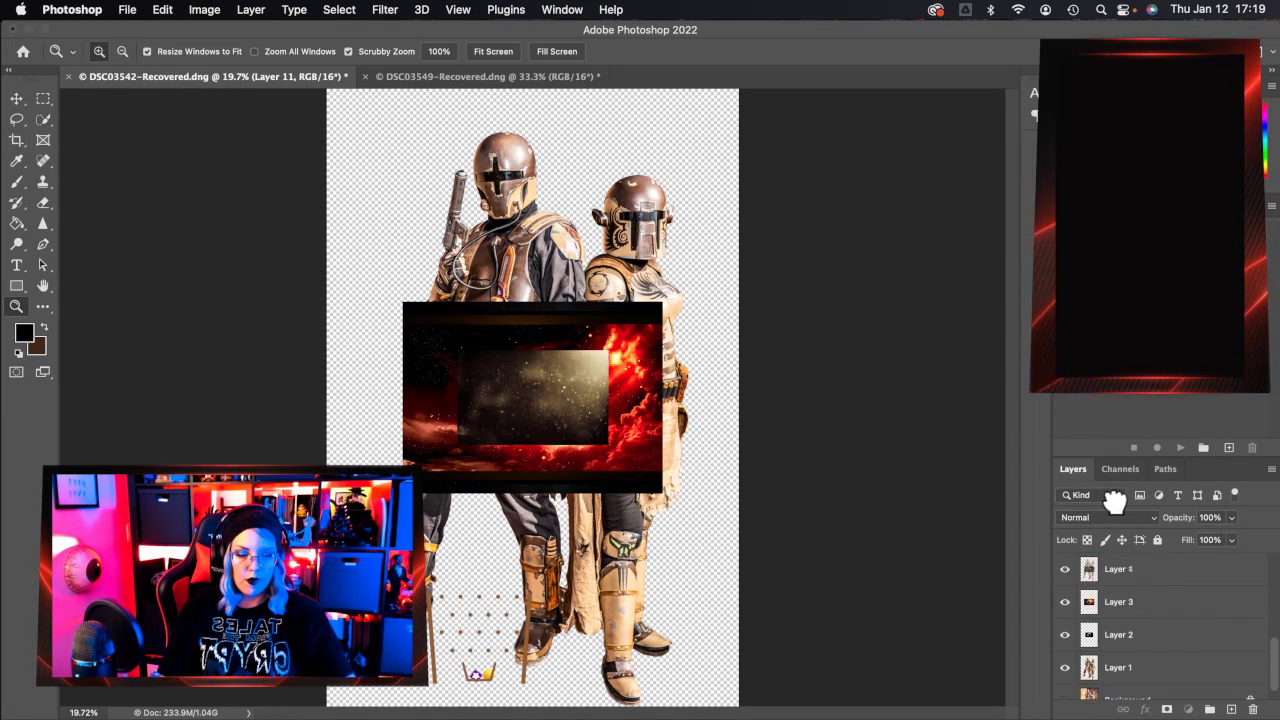
drag(1122, 550, 1122, 588)
click(1066, 569)
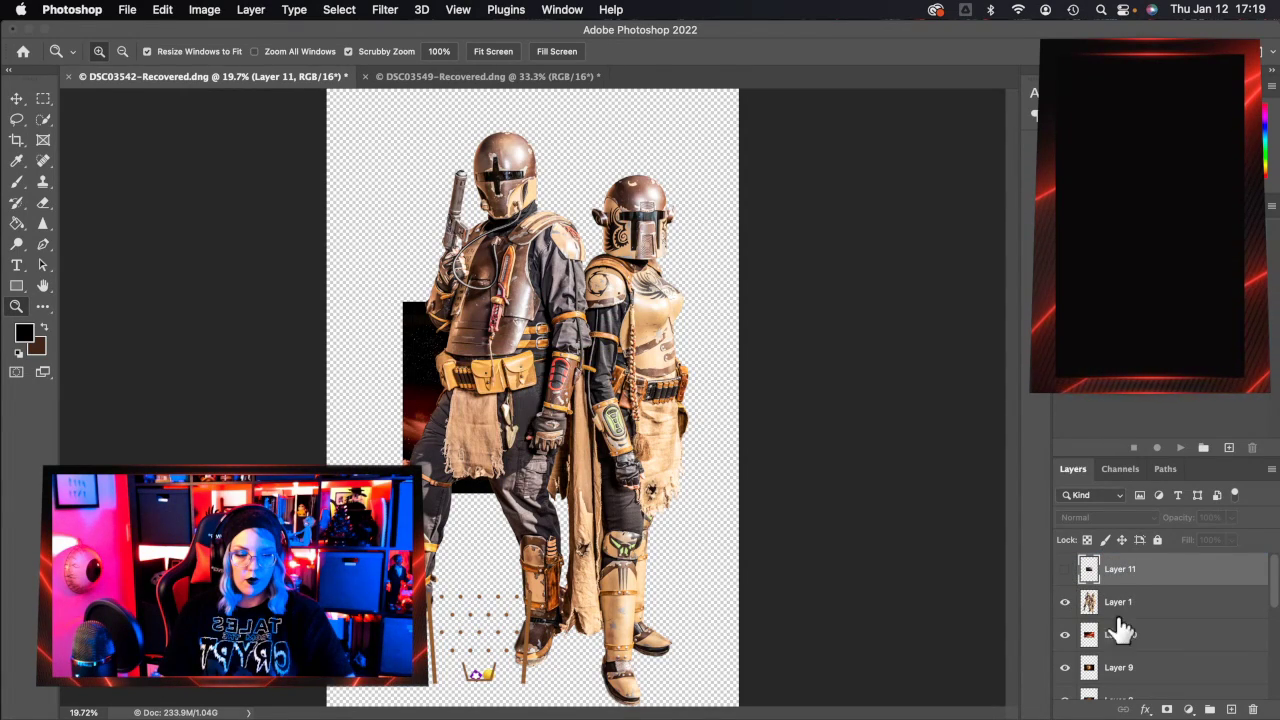
Hide all the picture layers from Layer 2 to Layer 10 so only the cut-out figures show.
scroll(1171, 616, down, 5)
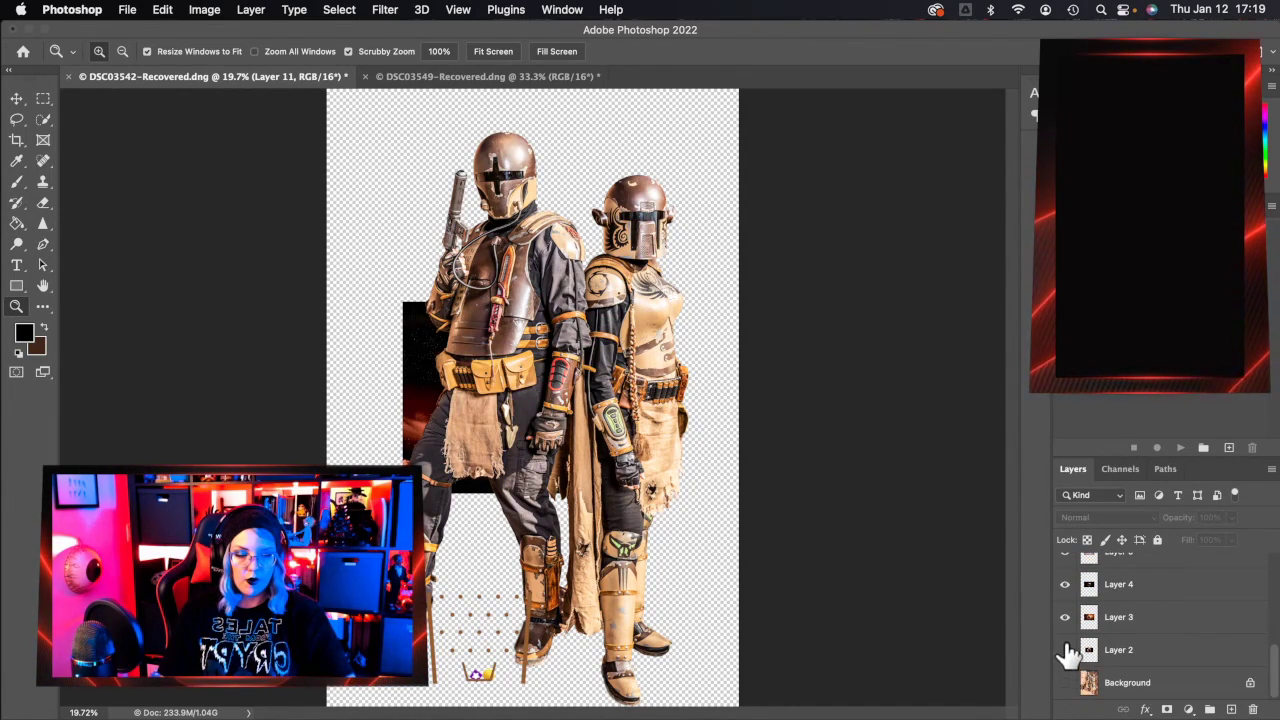
click(1065, 584)
scroll(1090, 645, up, 3)
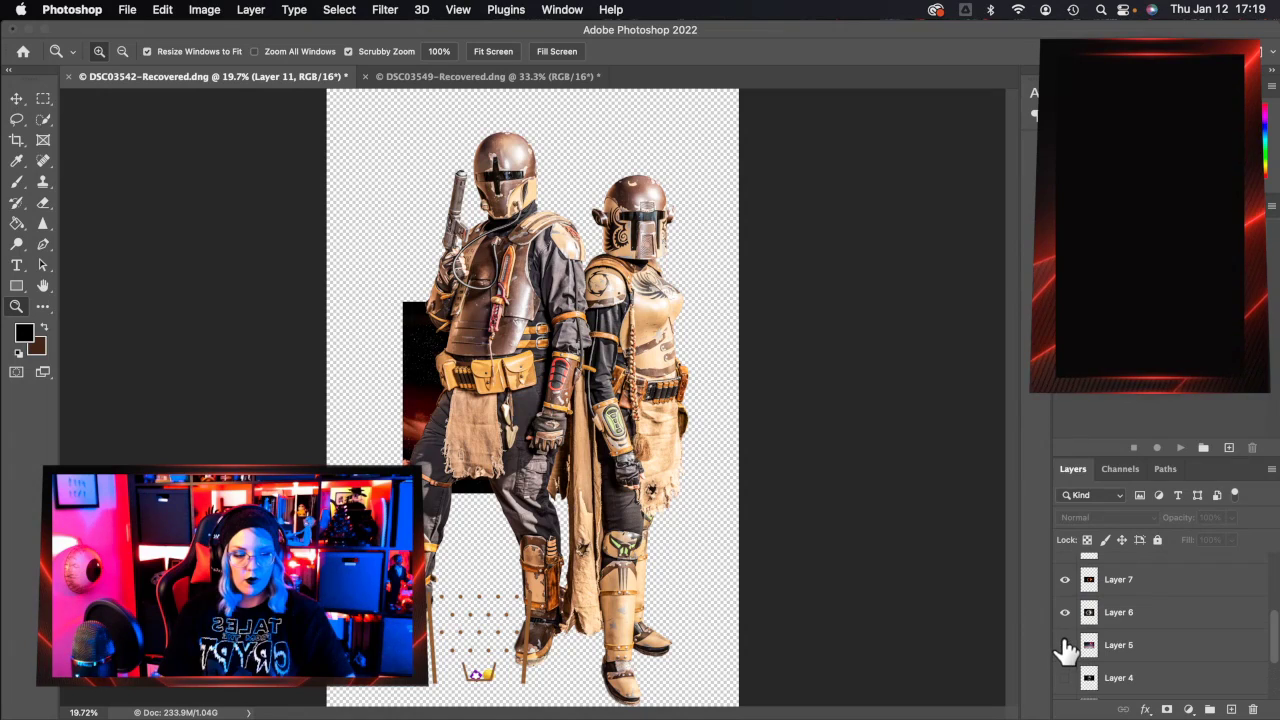
scroll(1100, 635, up, 5)
click(1065, 635)
click(1065, 668)
scroll(1157, 670, down, 3)
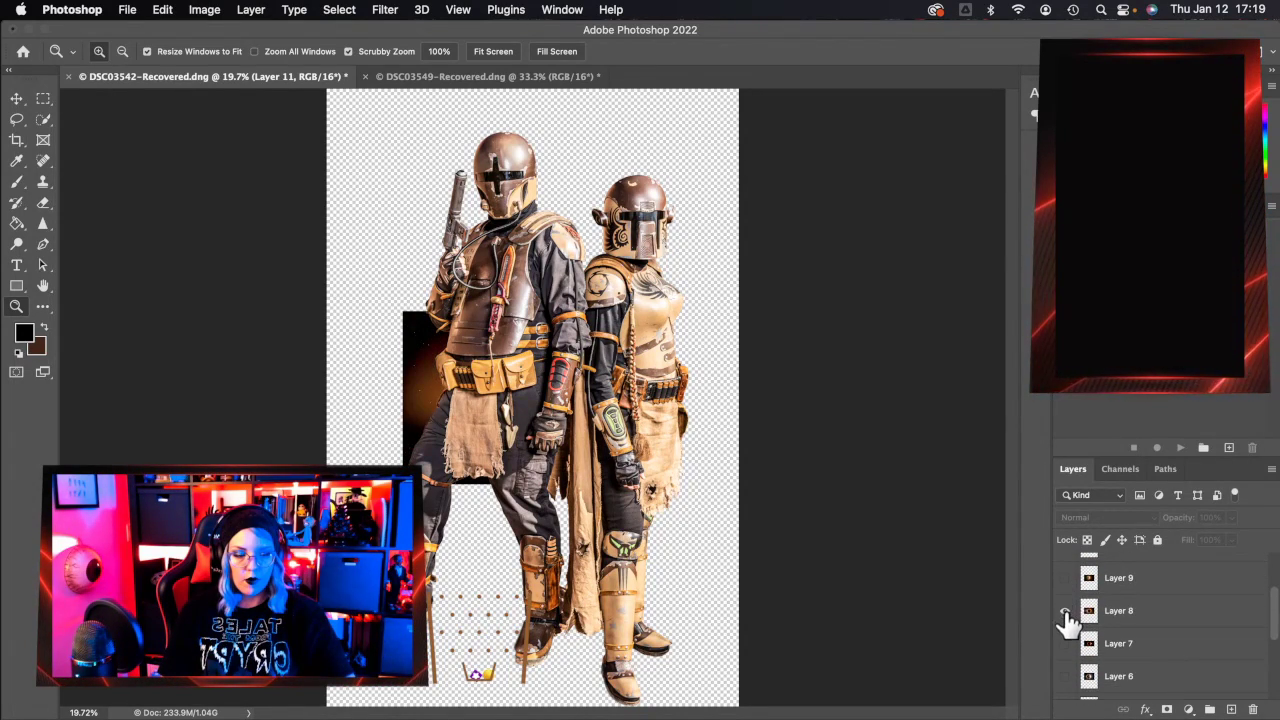
click(1065, 612)
scroll(1120, 650, up, 2)
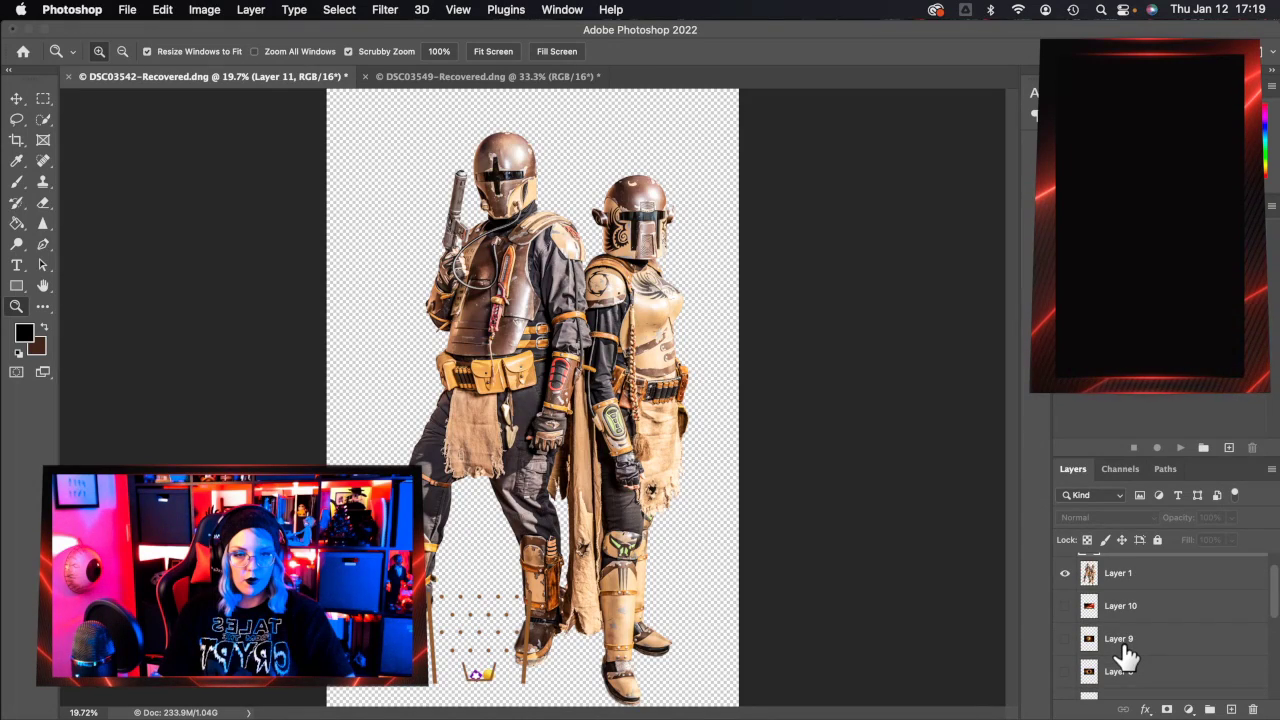
Show the red space picture on Layer 10, scale it to about 234% and align its right edge with the canvas behind the figures.
click(1065, 606)
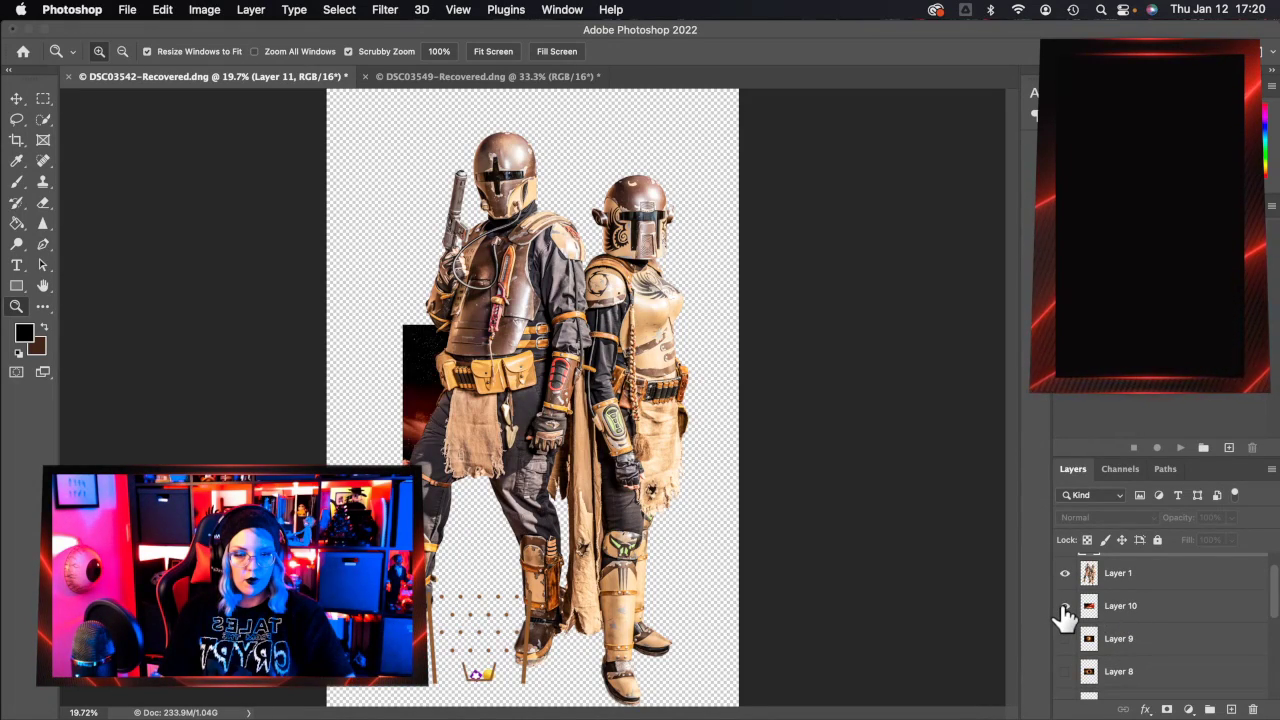
click(1065, 572)
click(1130, 606)
key(super+t)
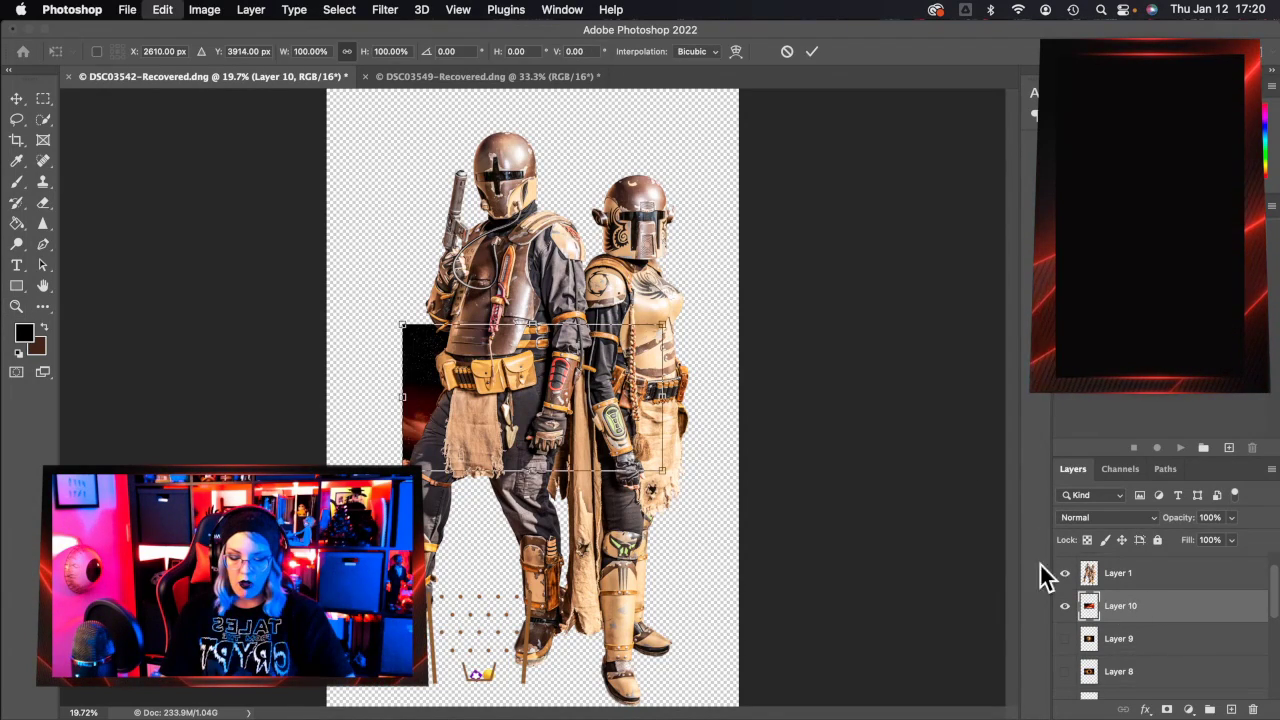
drag(663, 326, 1008, 130)
drag(923, 297, 720, 340)
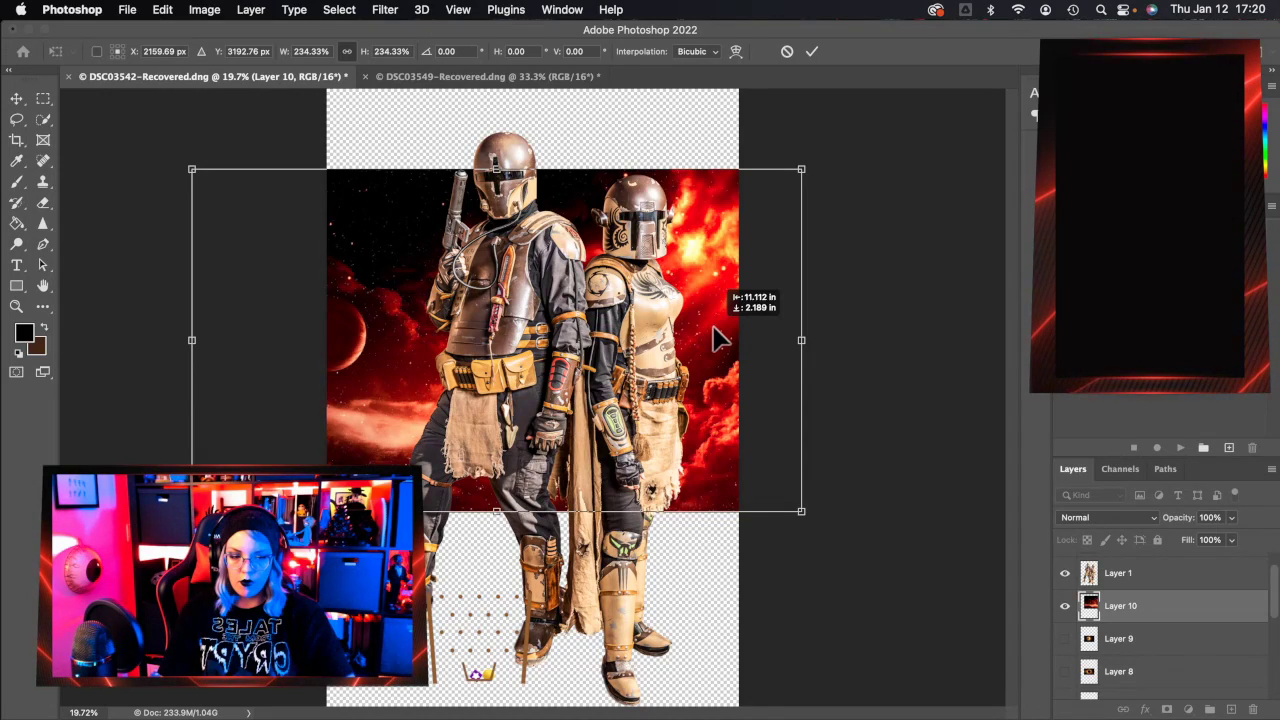
drag(714, 330, 651, 319)
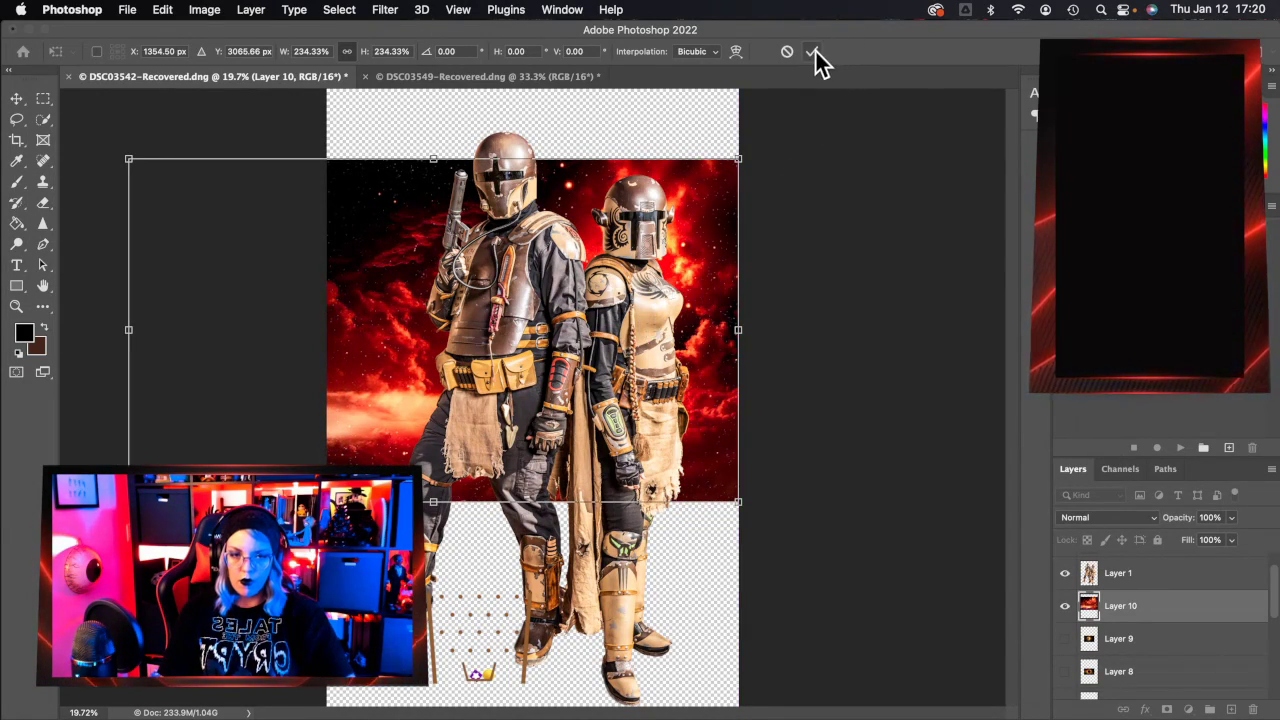
click(813, 51)
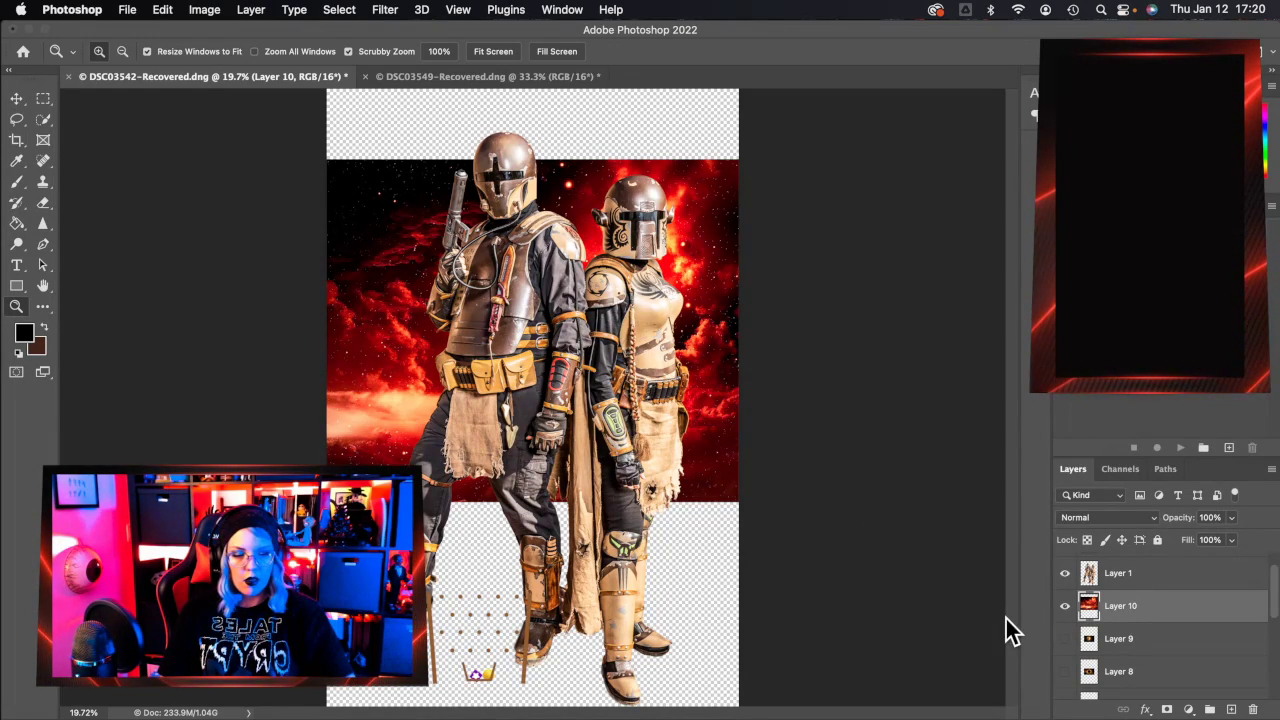
Swap Layer 10 for the eclipse on Layer 9, rotate it 90° and scale it to about 558% with the ring around both figures.
click(1065, 605)
click(1065, 638)
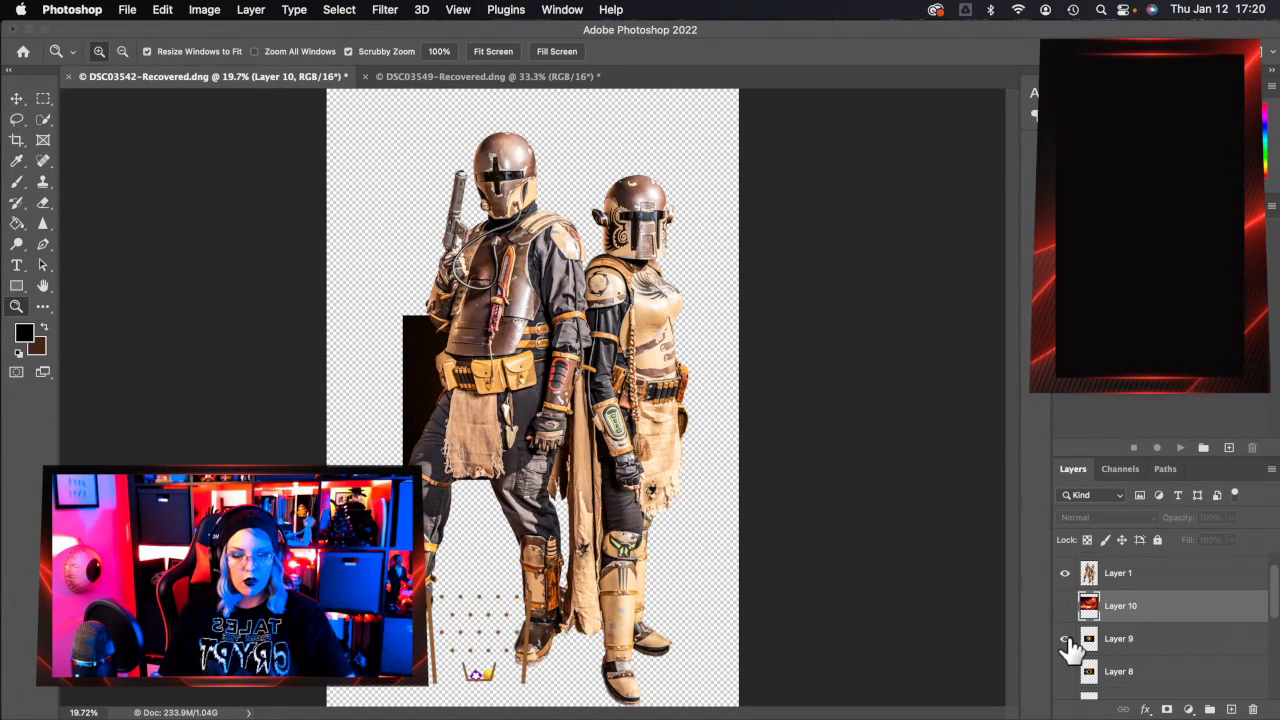
click(1211, 648)
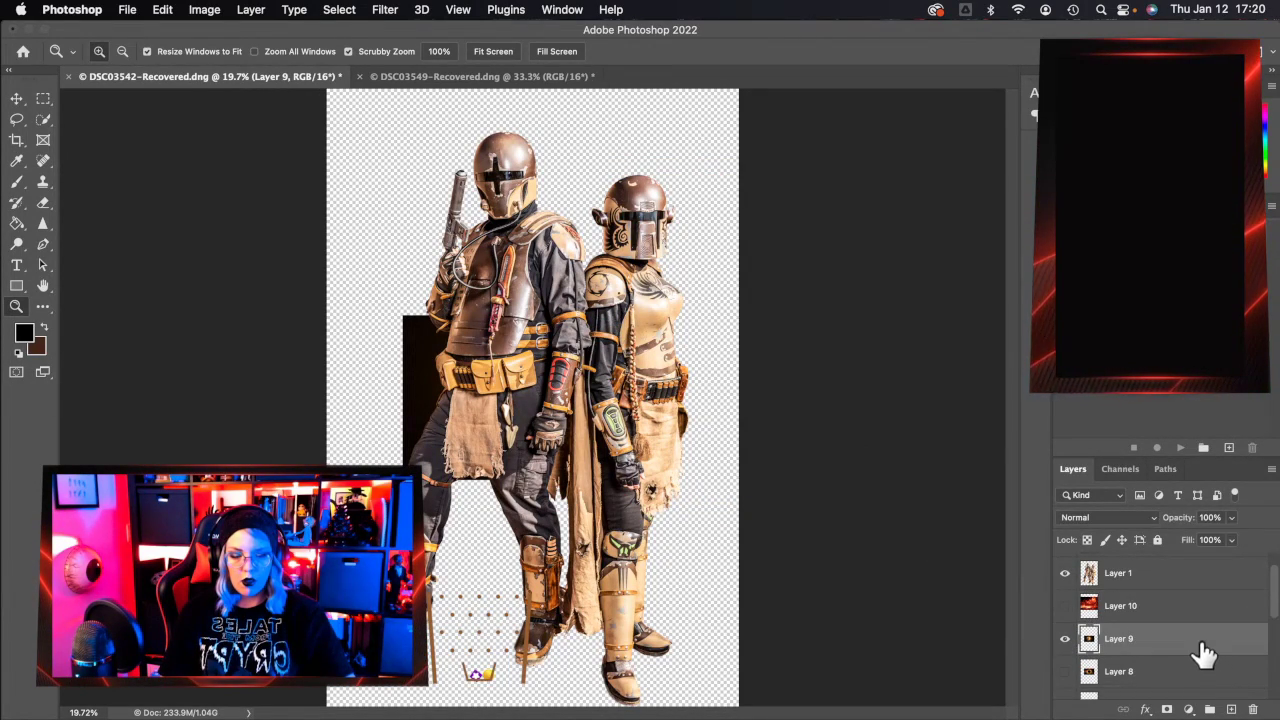
key(ctrl+t)
drag(660, 313, 745, 362)
drag(923, 163, 660, 590)
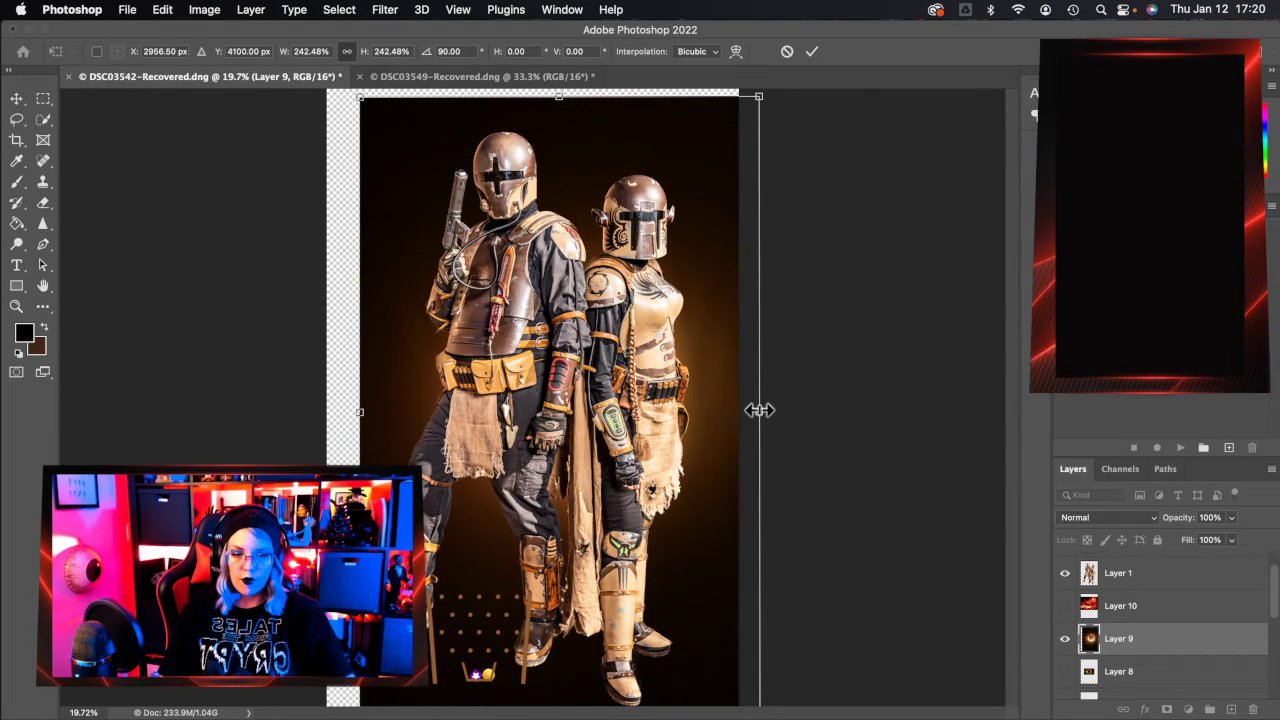
drag(759, 410, 972, 272)
drag(947, 327, 648, 316)
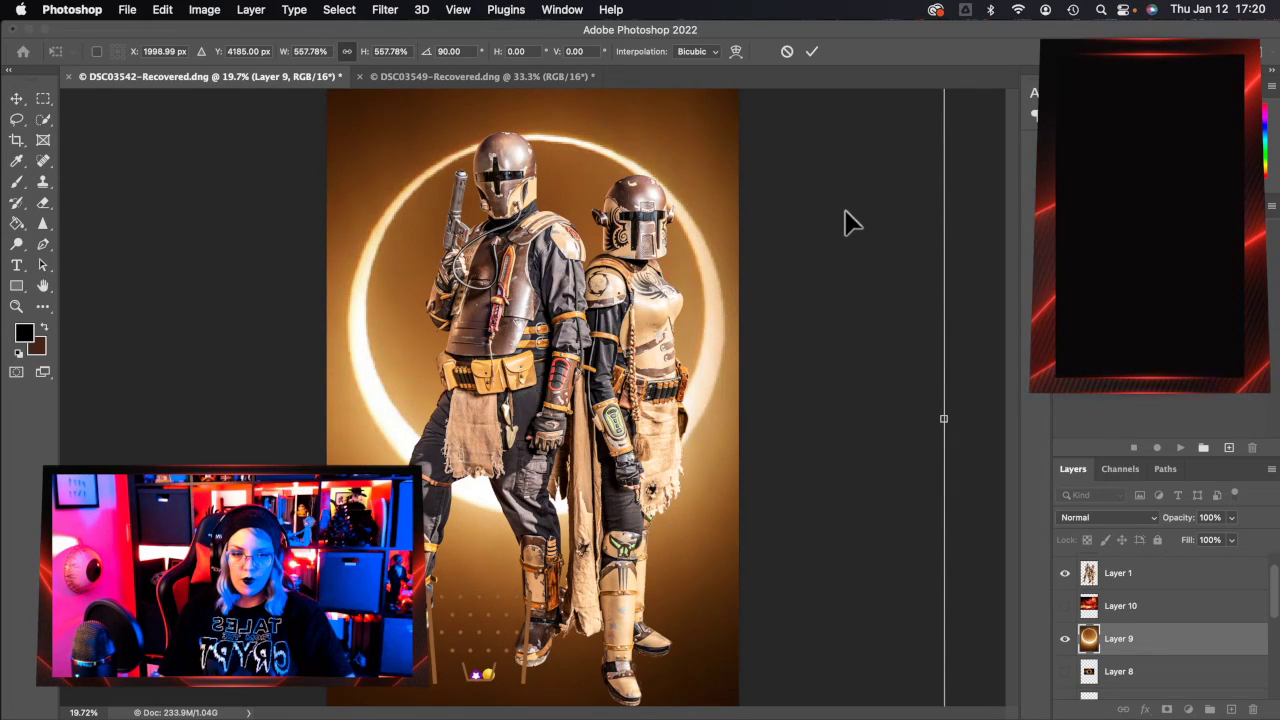
Flip the eclipse layer vertically, enlarge it to about 572% and recentre its ring behind the figures.
right_click(745, 690)
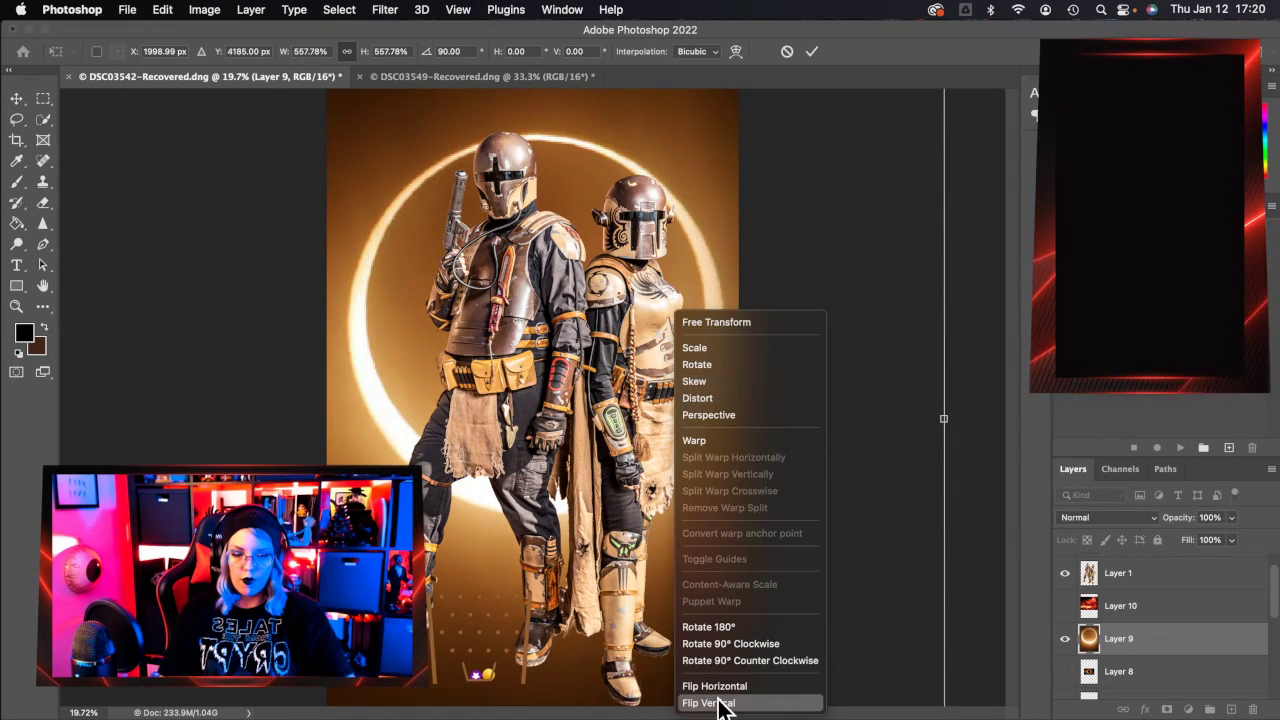
click(740, 697)
drag(674, 510, 687, 410)
drag(954, 226, 907, 337)
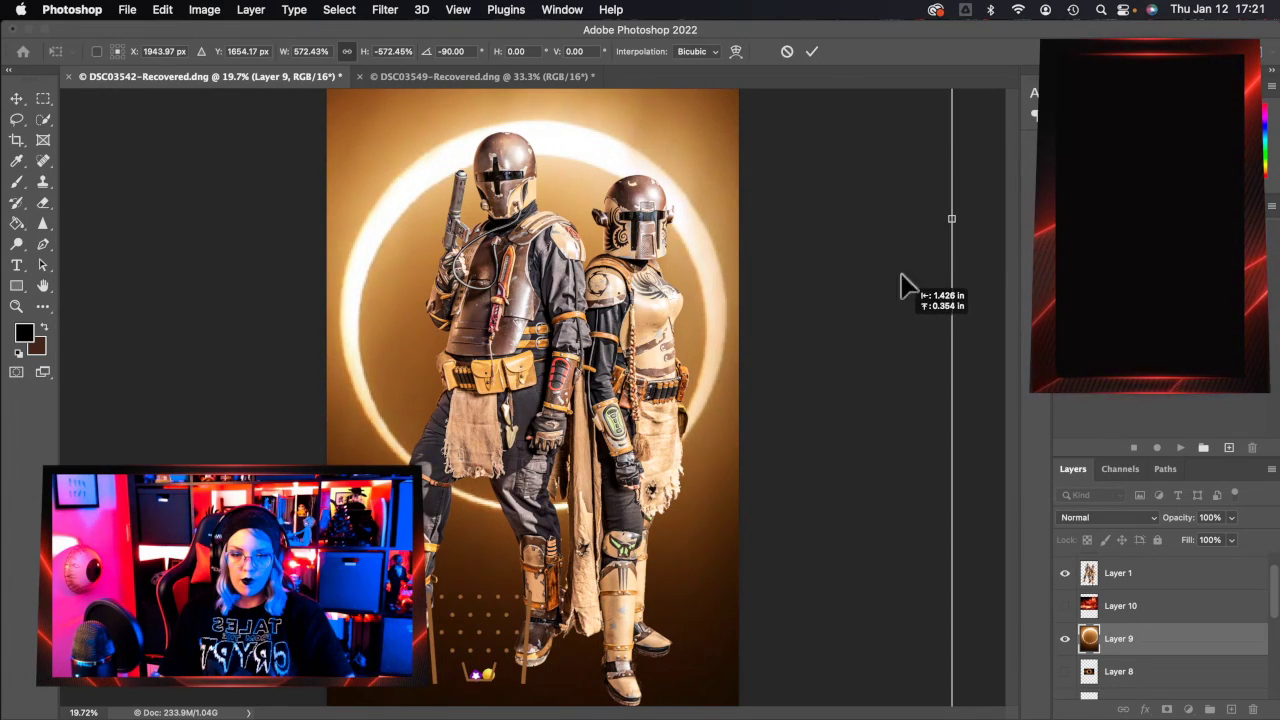
click(811, 52)
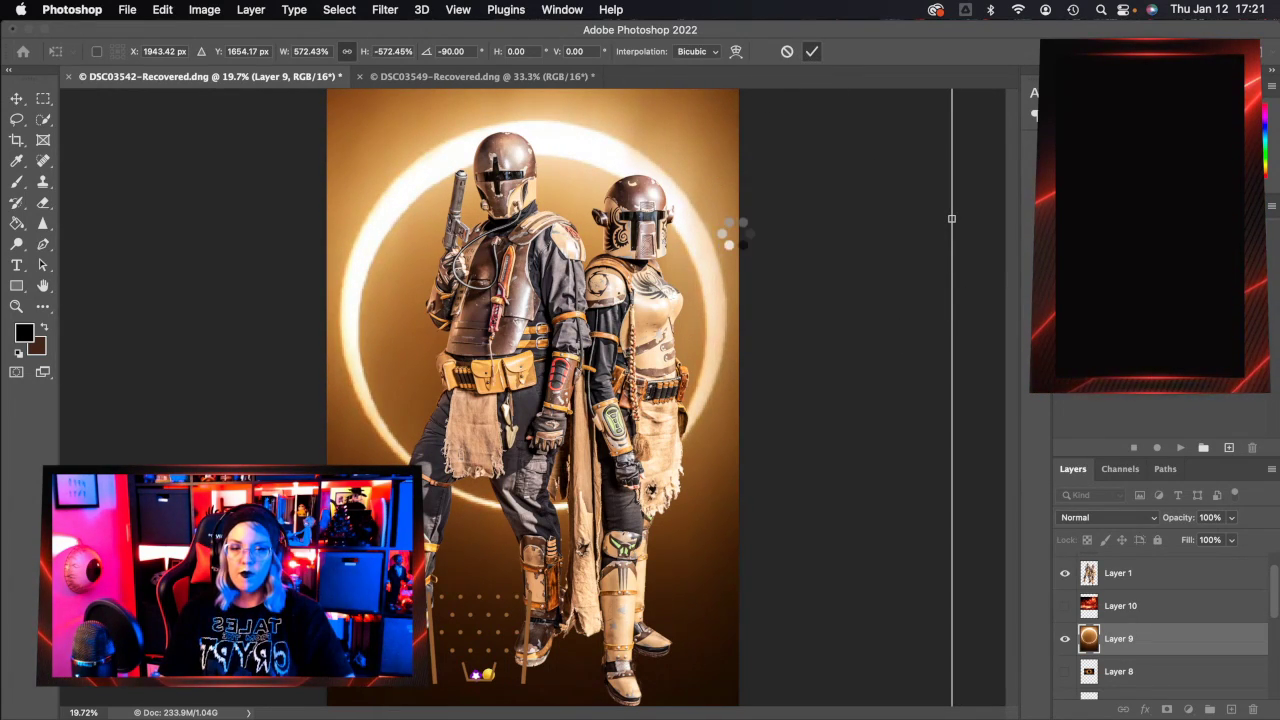
Apply a Gaussian Blur with a radius of 37.4 pixels to the eclipse layer.
key(z)
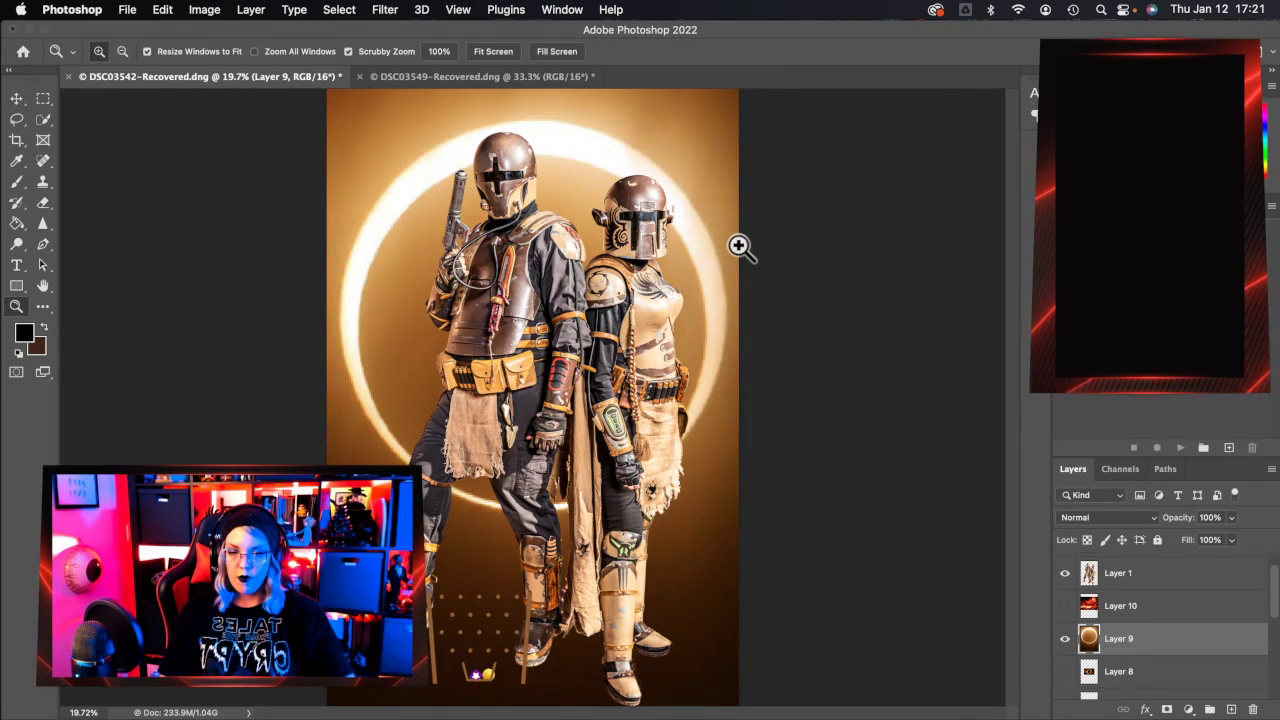
key(super+alt+f)
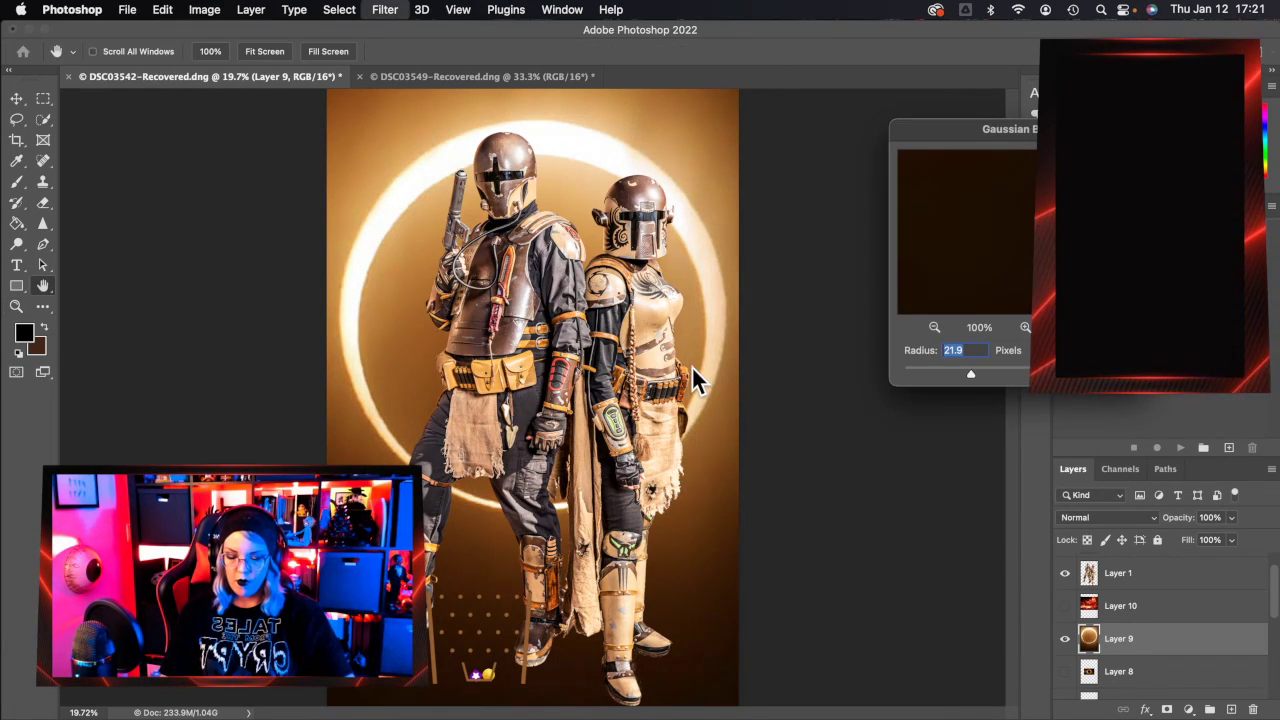
drag(973, 371, 979, 373)
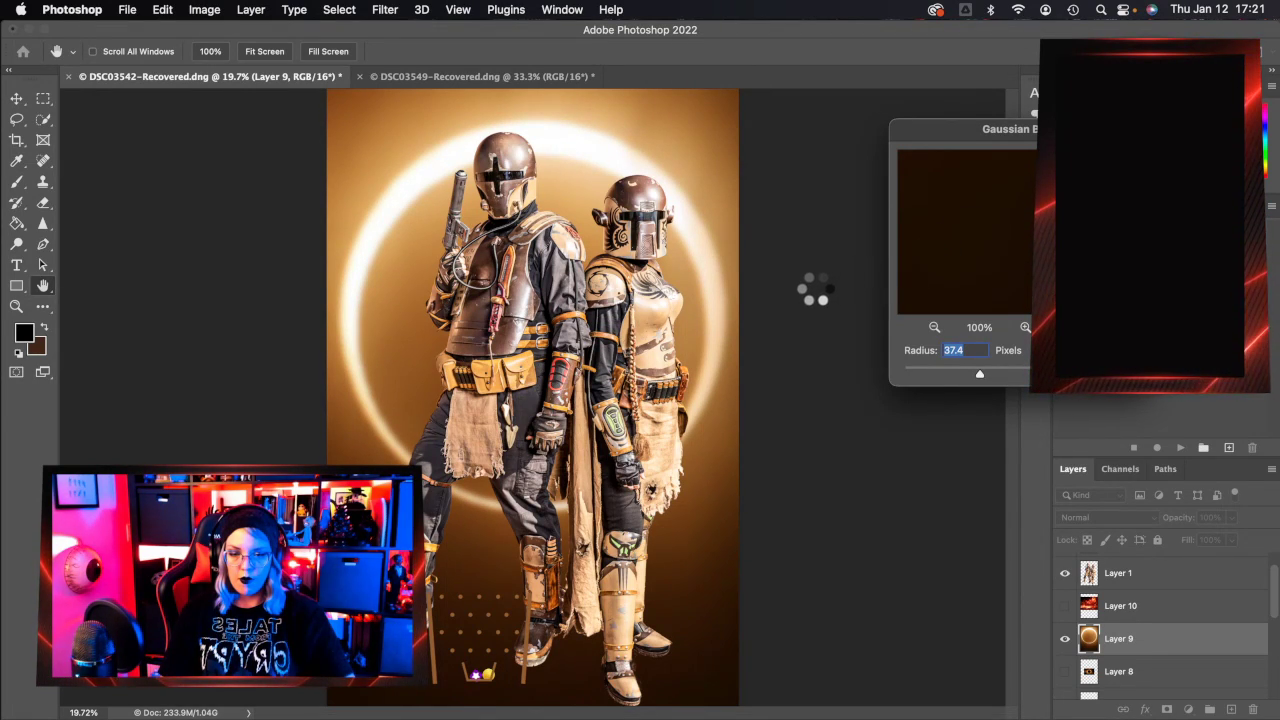
key(Return)
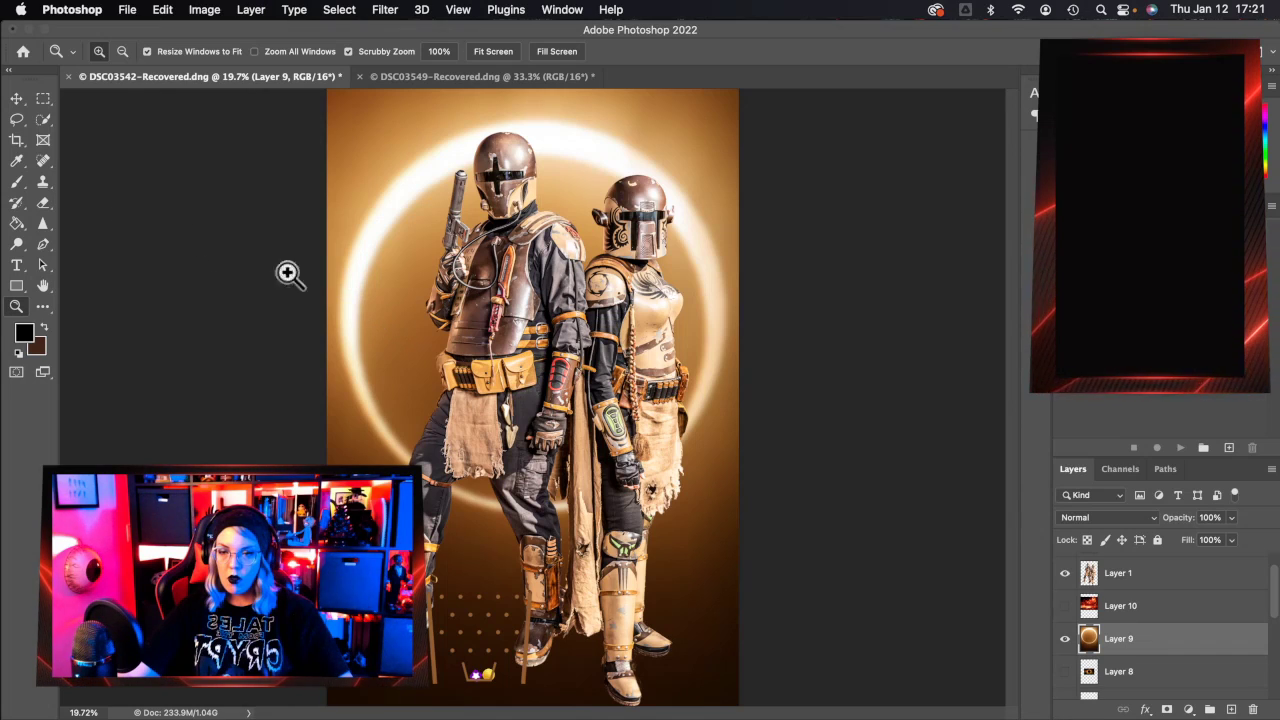
Hide the eclipse on Layer 9, then show and select the space picture on Layer 8.
click(1065, 638)
click(1065, 671)
click(1133, 675)
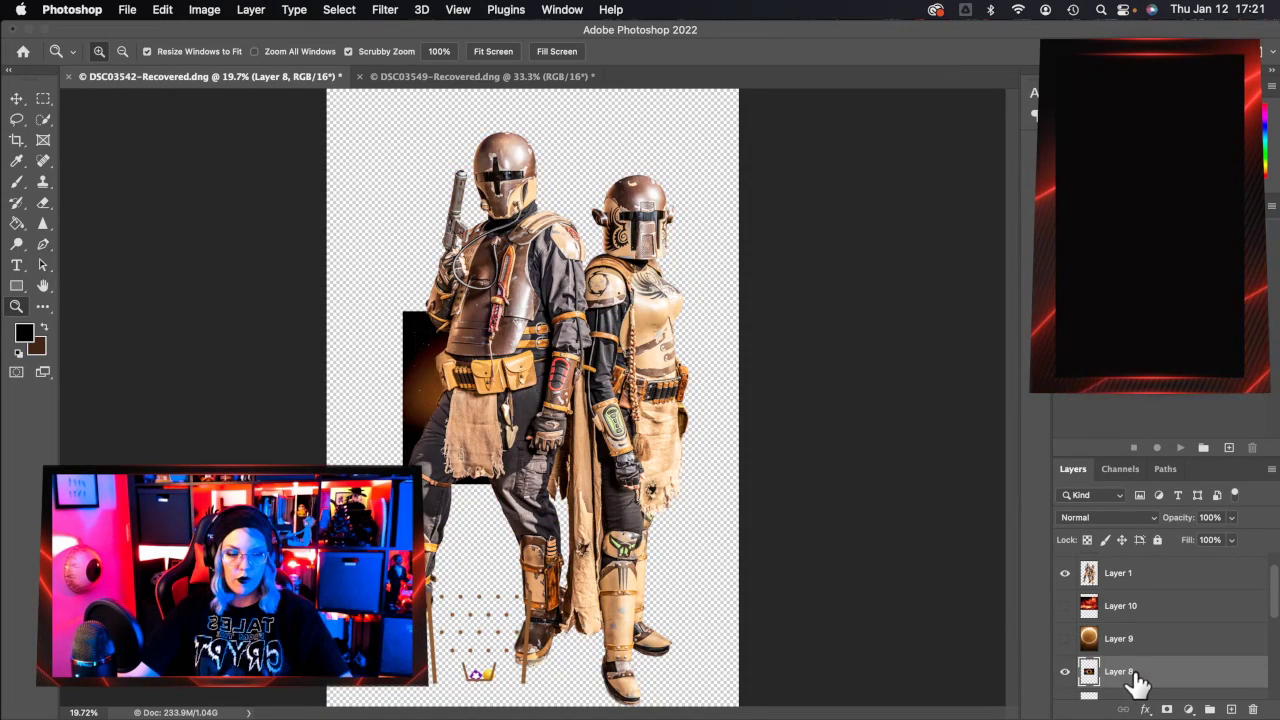
key(super+t)
drag(662, 316, 976, 101)
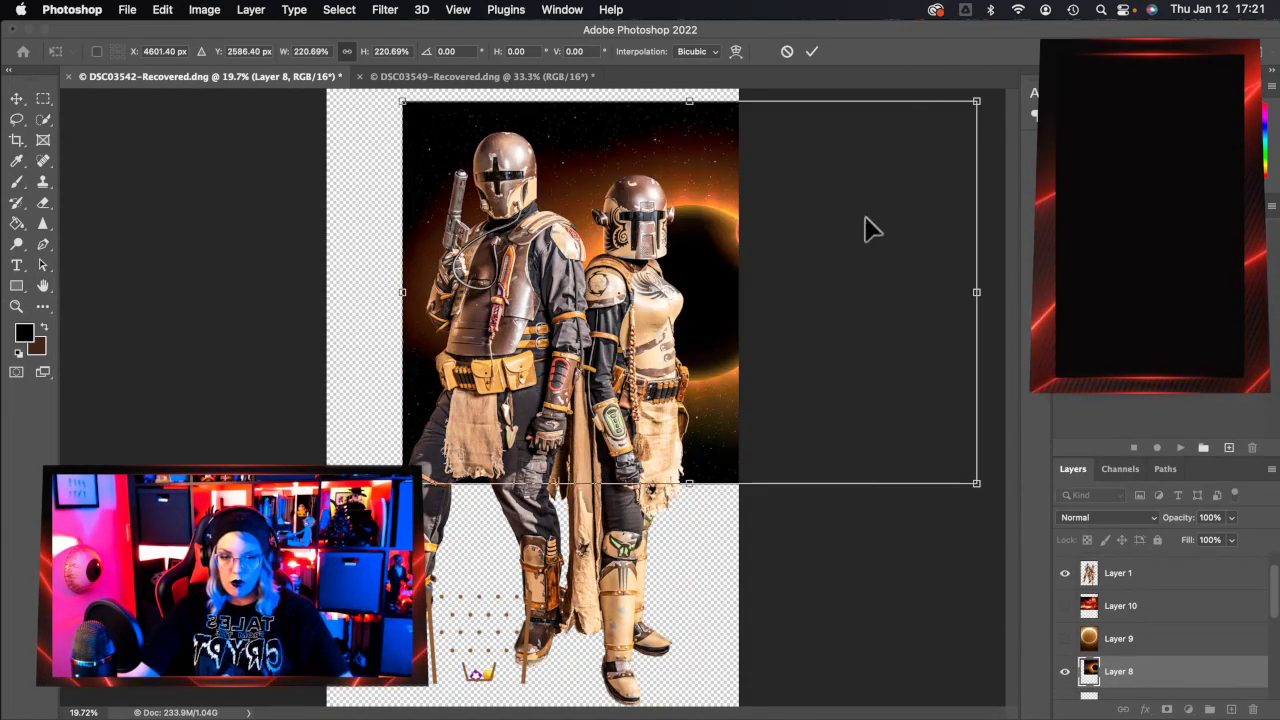
drag(872, 243, 686, 294)
click(787, 51)
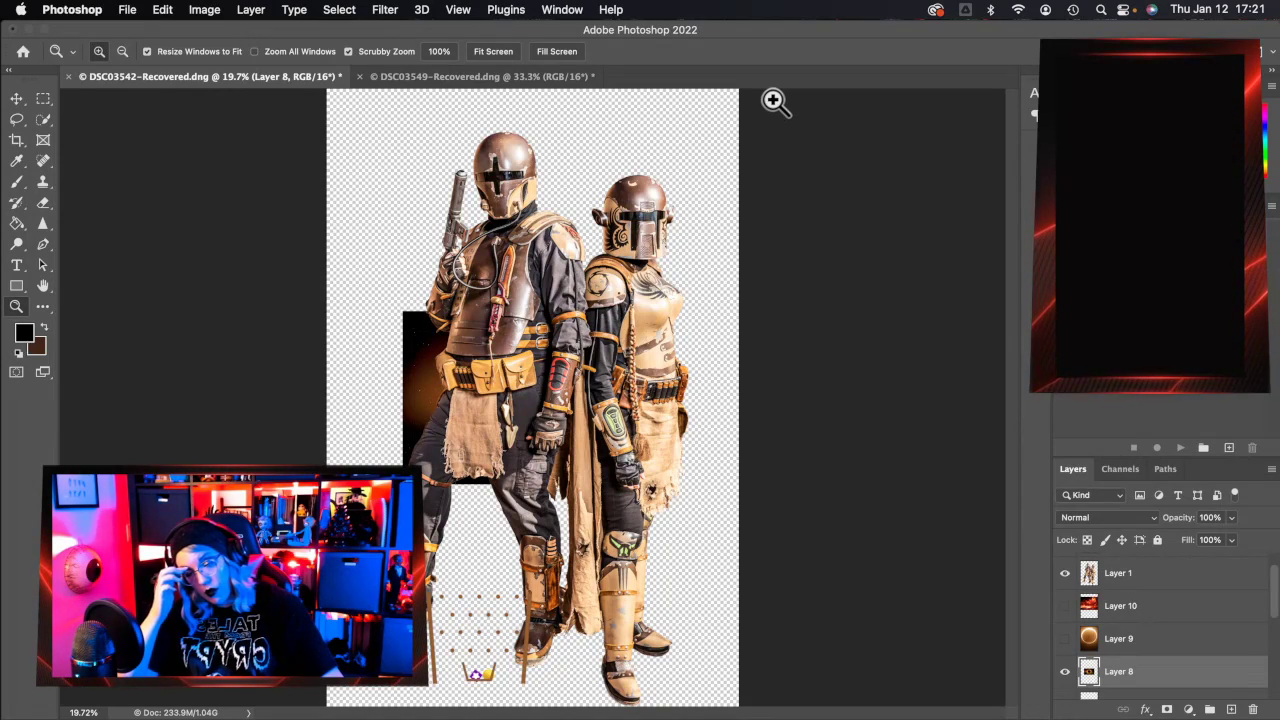
Start a new document in portrait orientation with a resolution of 300 pixels/inch.
click(126, 12)
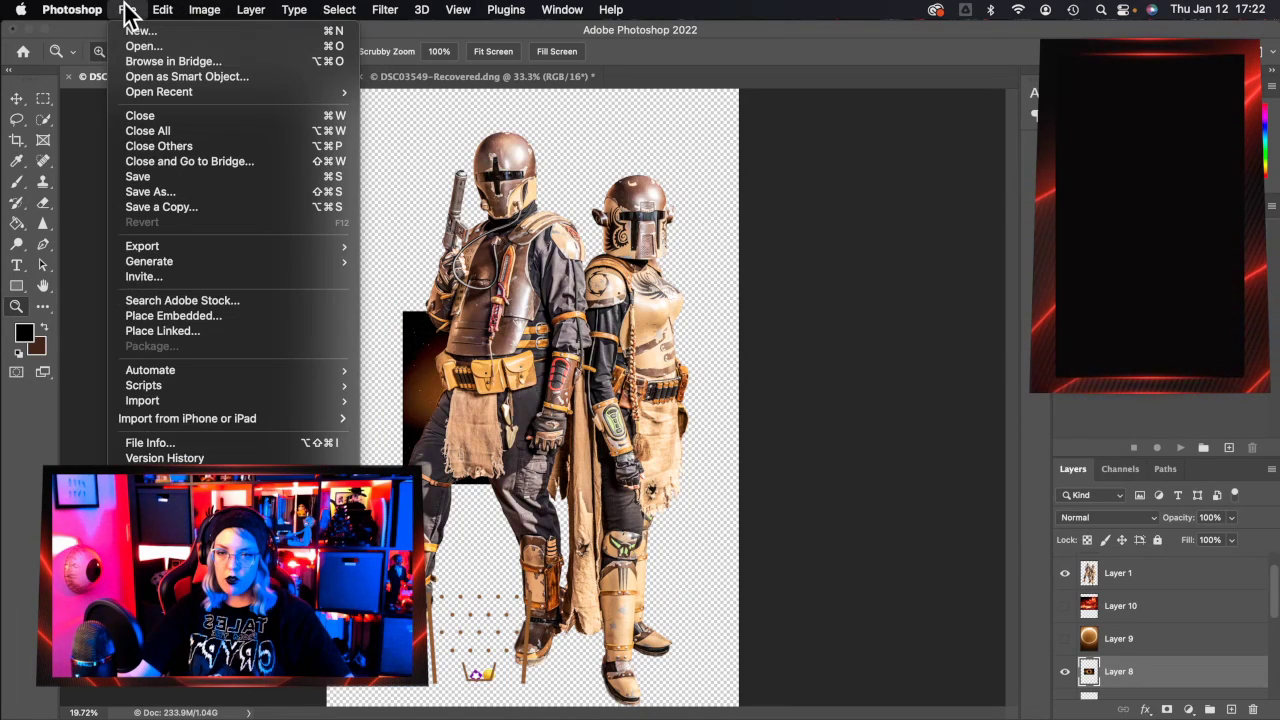
click(133, 33)
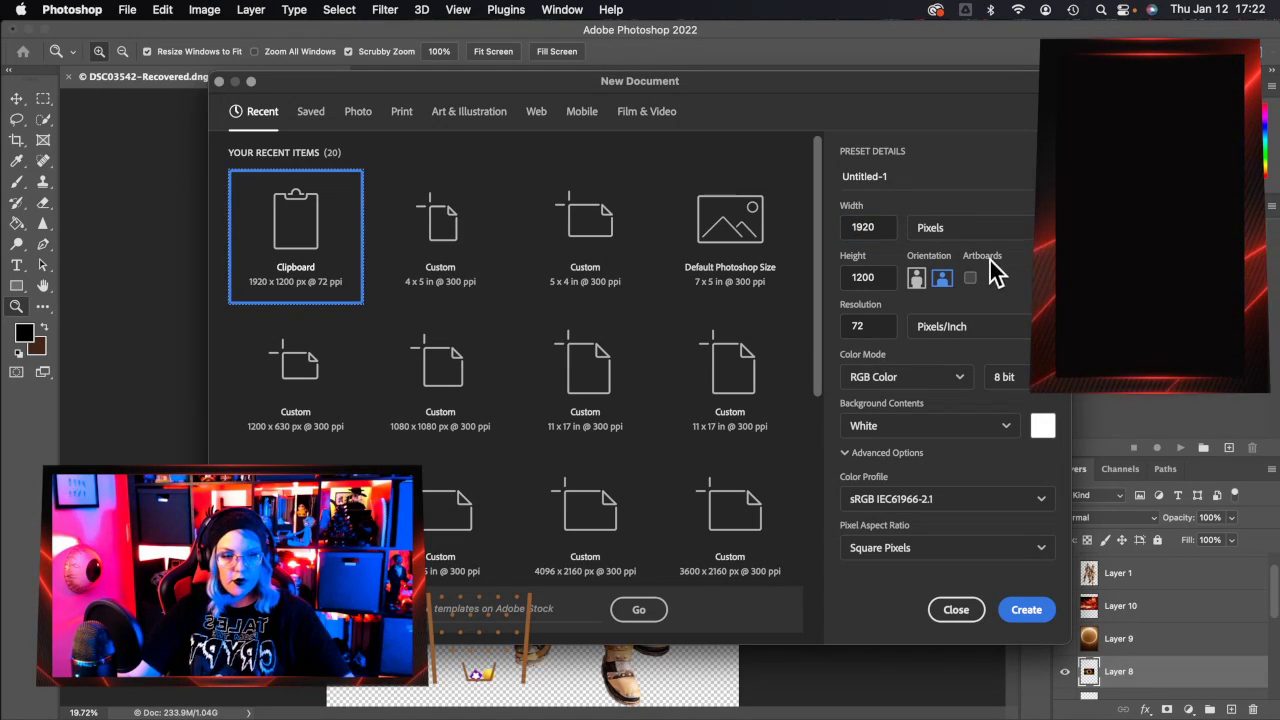
click(917, 280)
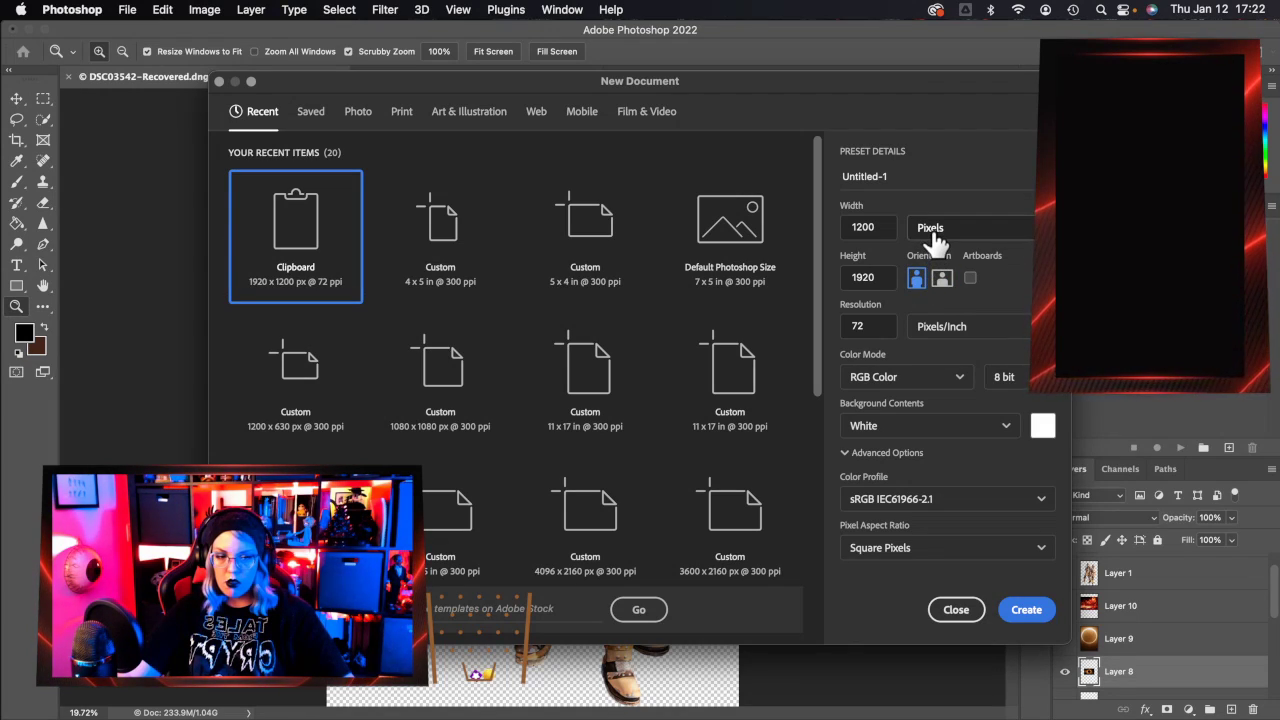
double_click(875, 326)
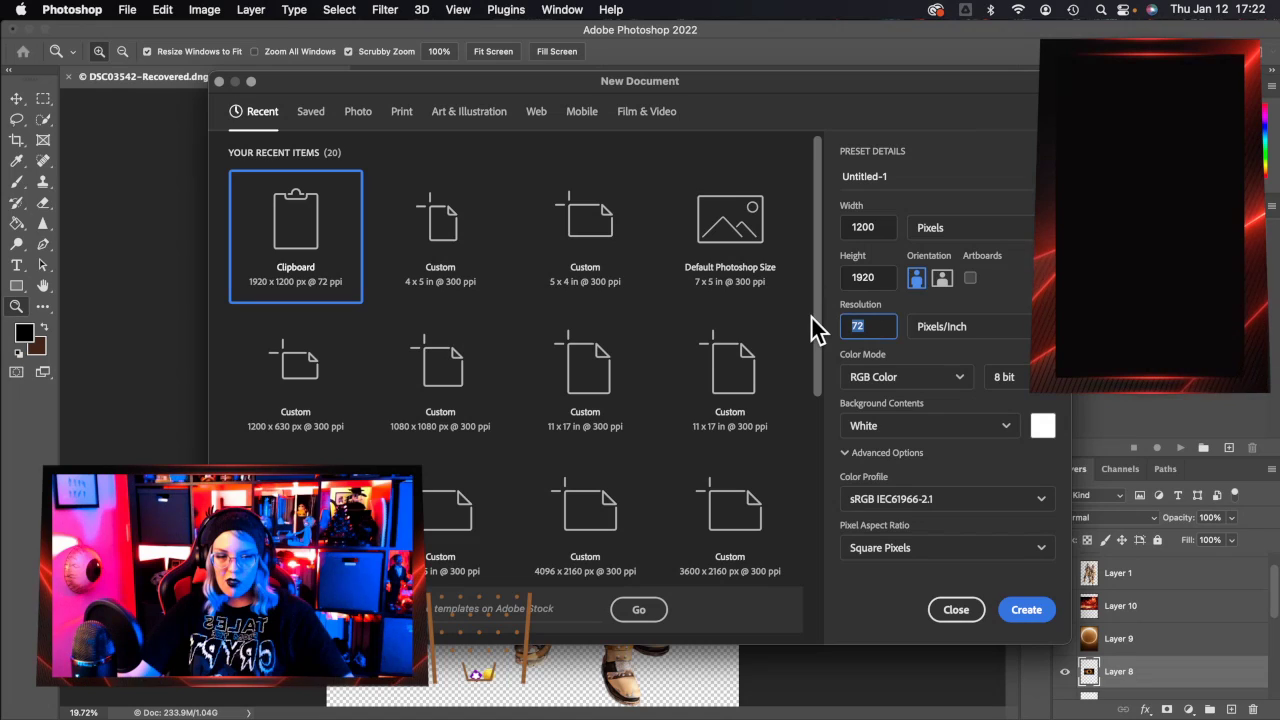
text(300)
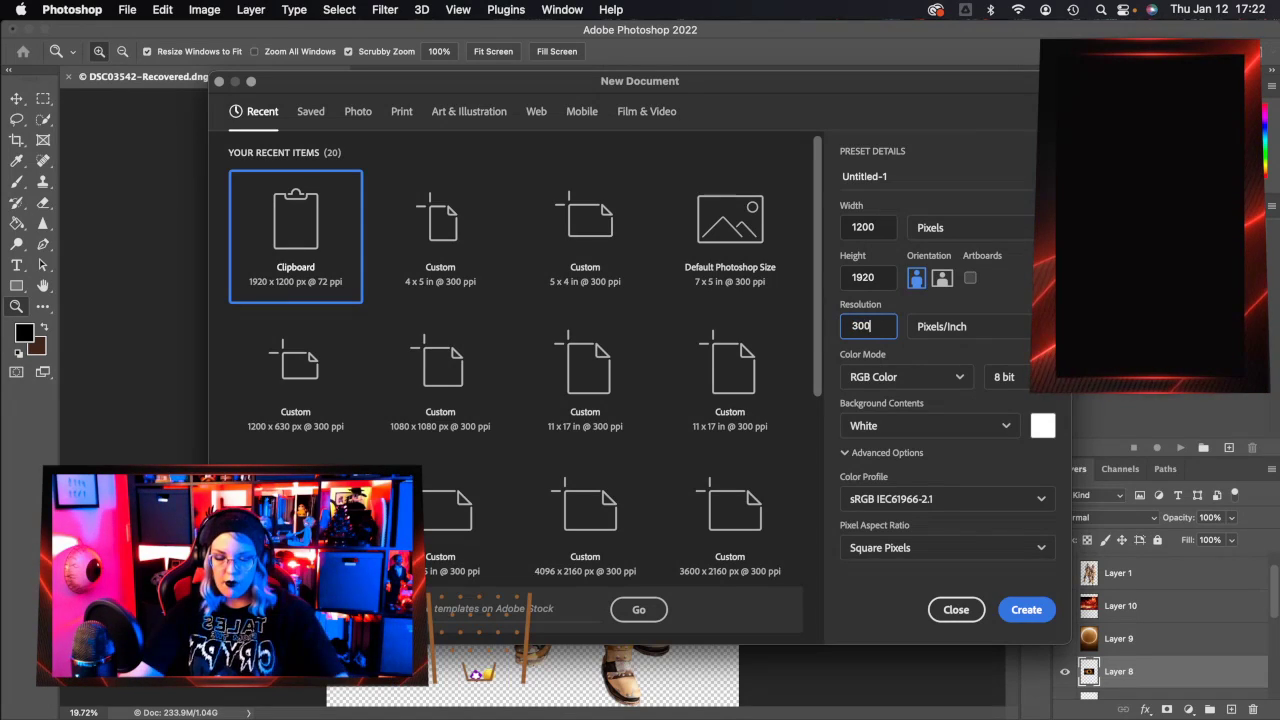
Switch the new document's units to inches, set its height to 4 and create it.
click(968, 236)
click(974, 280)
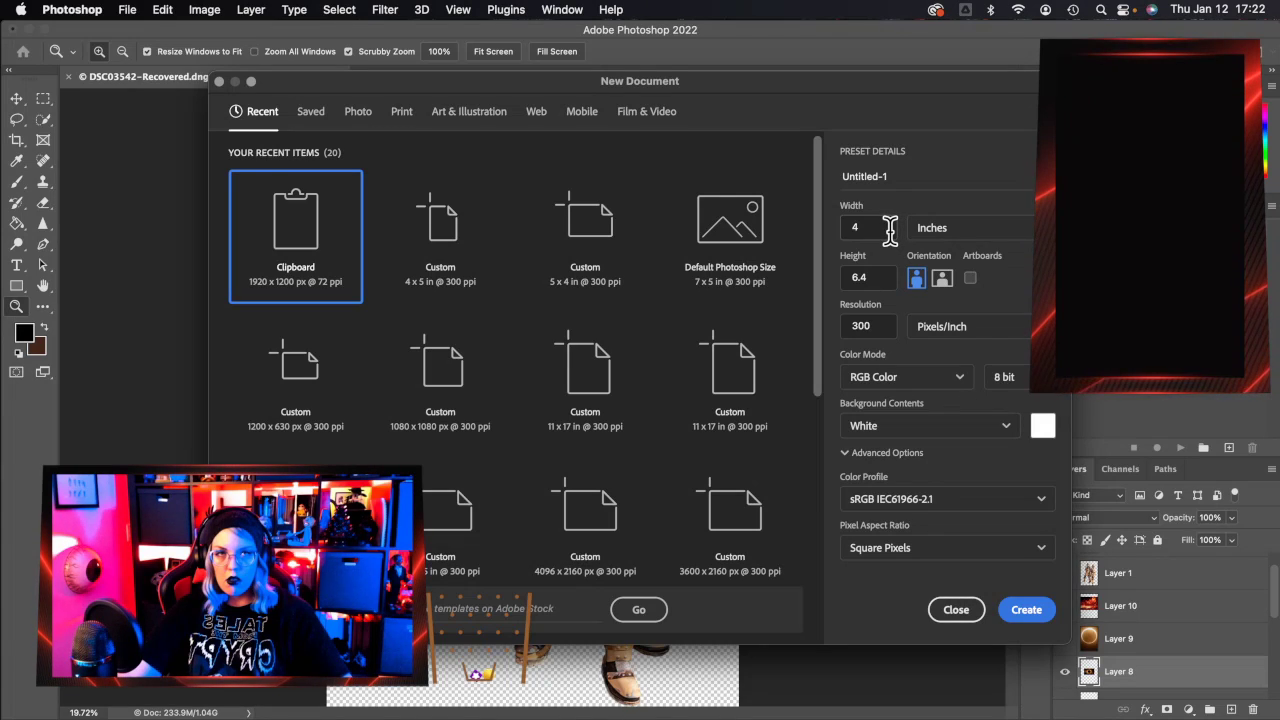
double_click(875, 278)
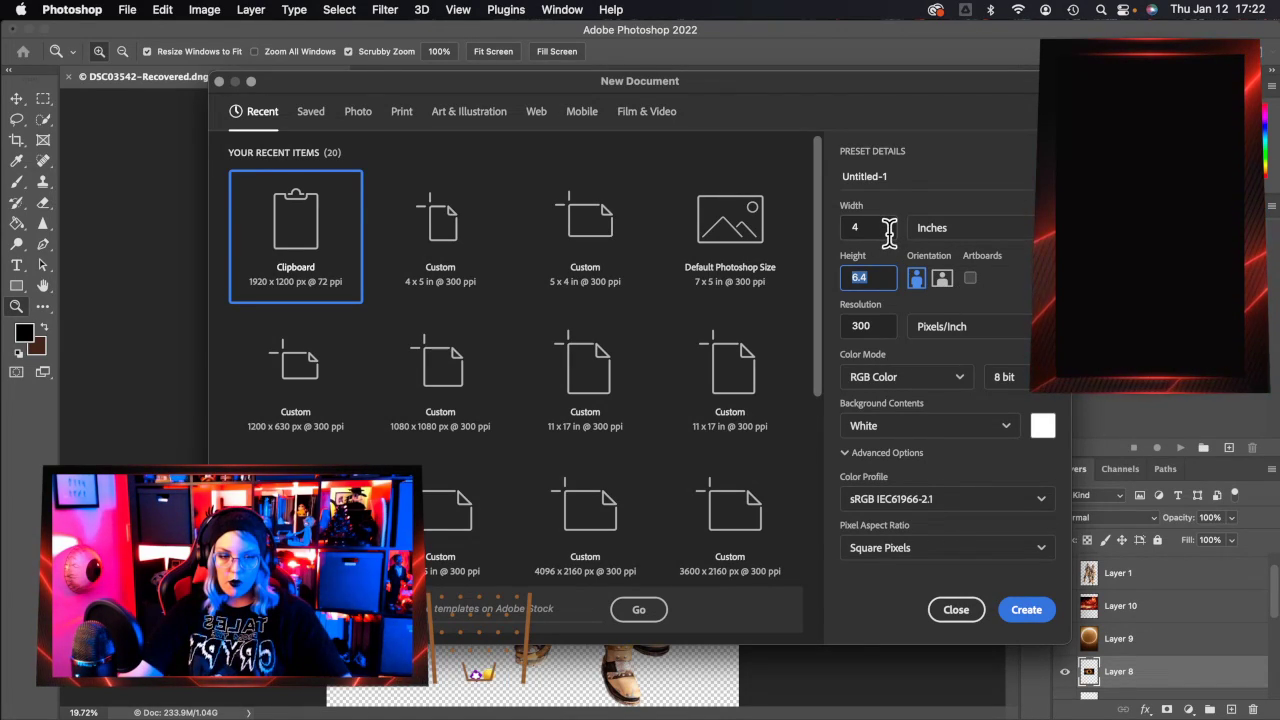
text(4)
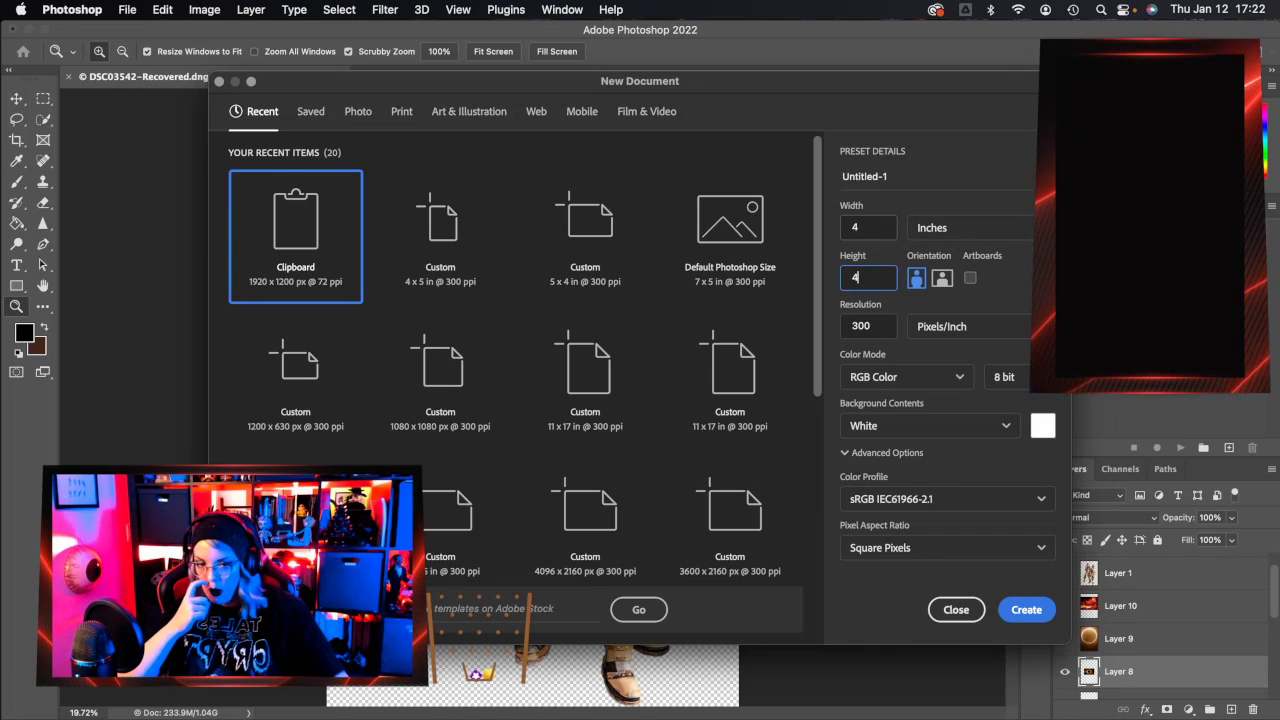
click(1025, 612)
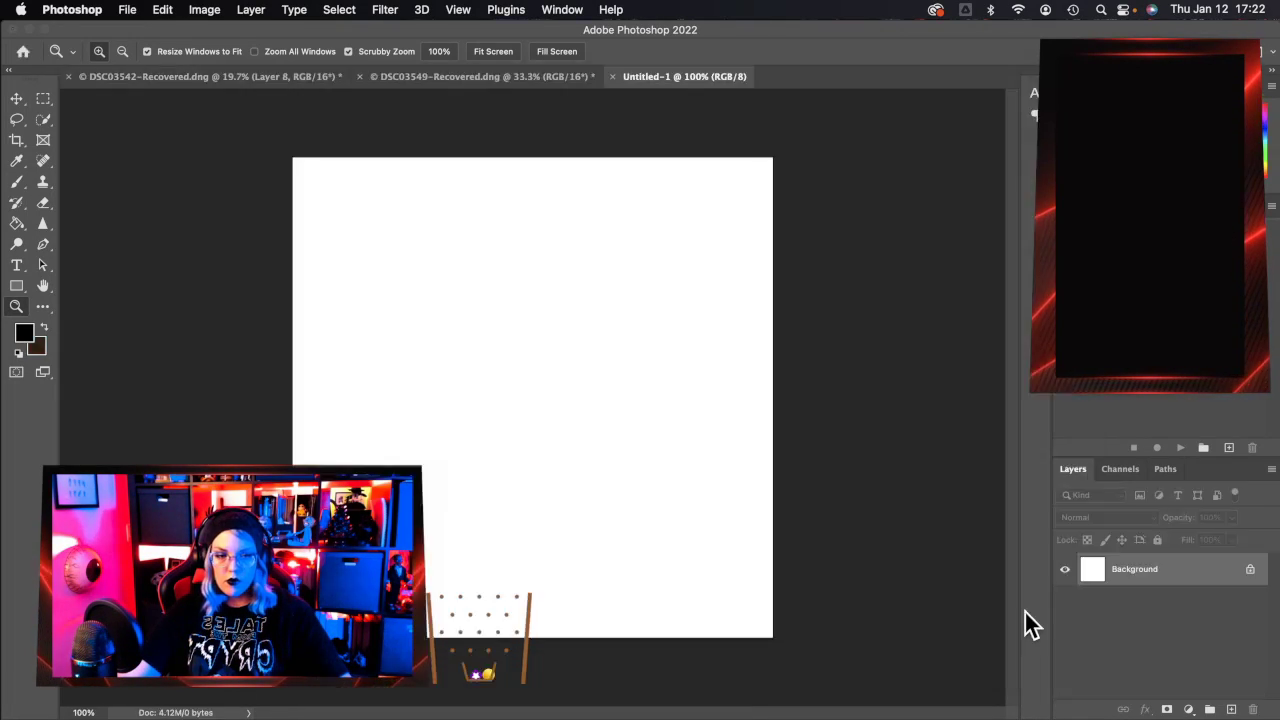
Return to DSC03542-Recovered.dng and reorder the open documents so that it sits directly beside Untitled-1.
click(502, 76)
click(307, 70)
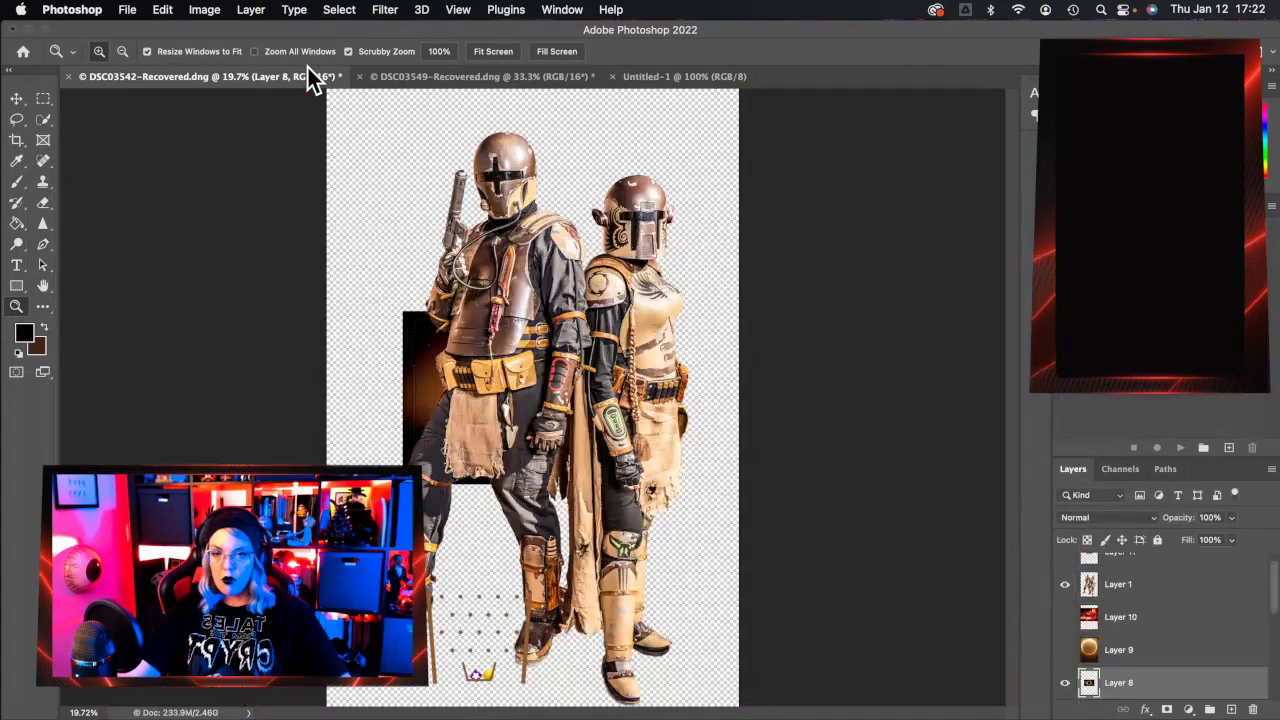
drag(432, 73, 131, 72)
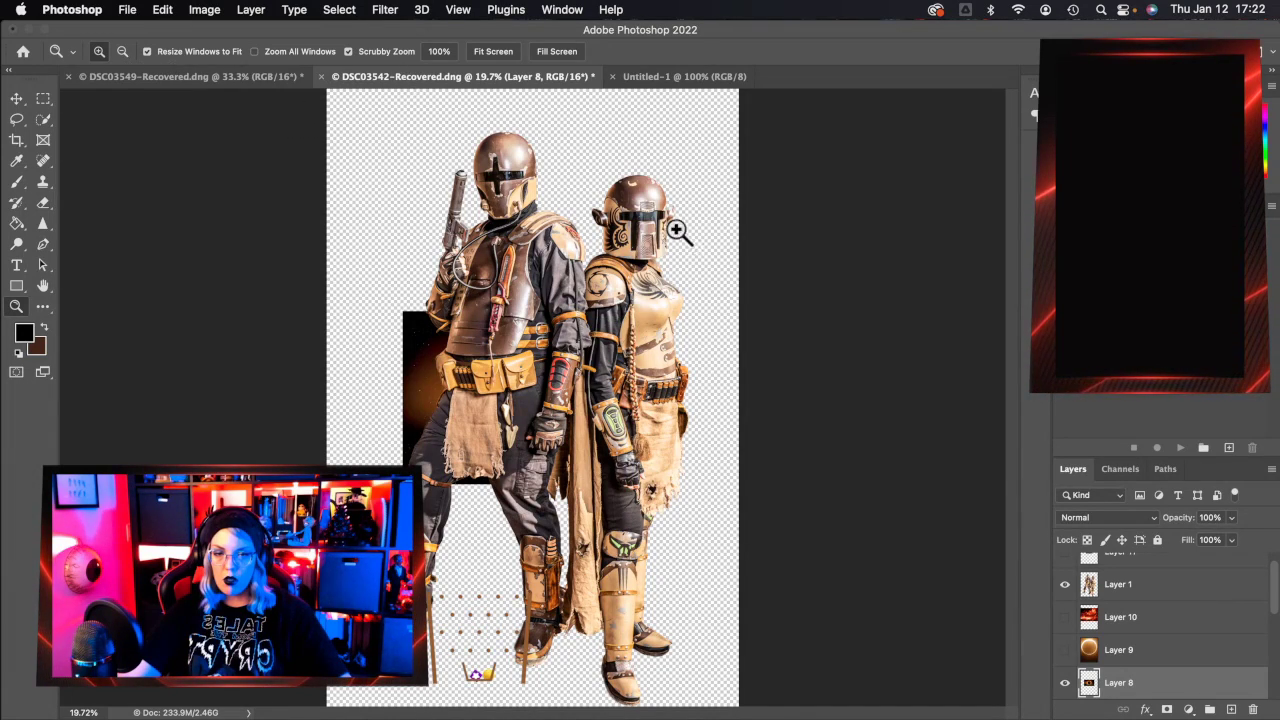
Select the whole canvas and try to select Layers 2 through 5 together.
scroll(1162, 660, down, 5)
click(1158, 662)
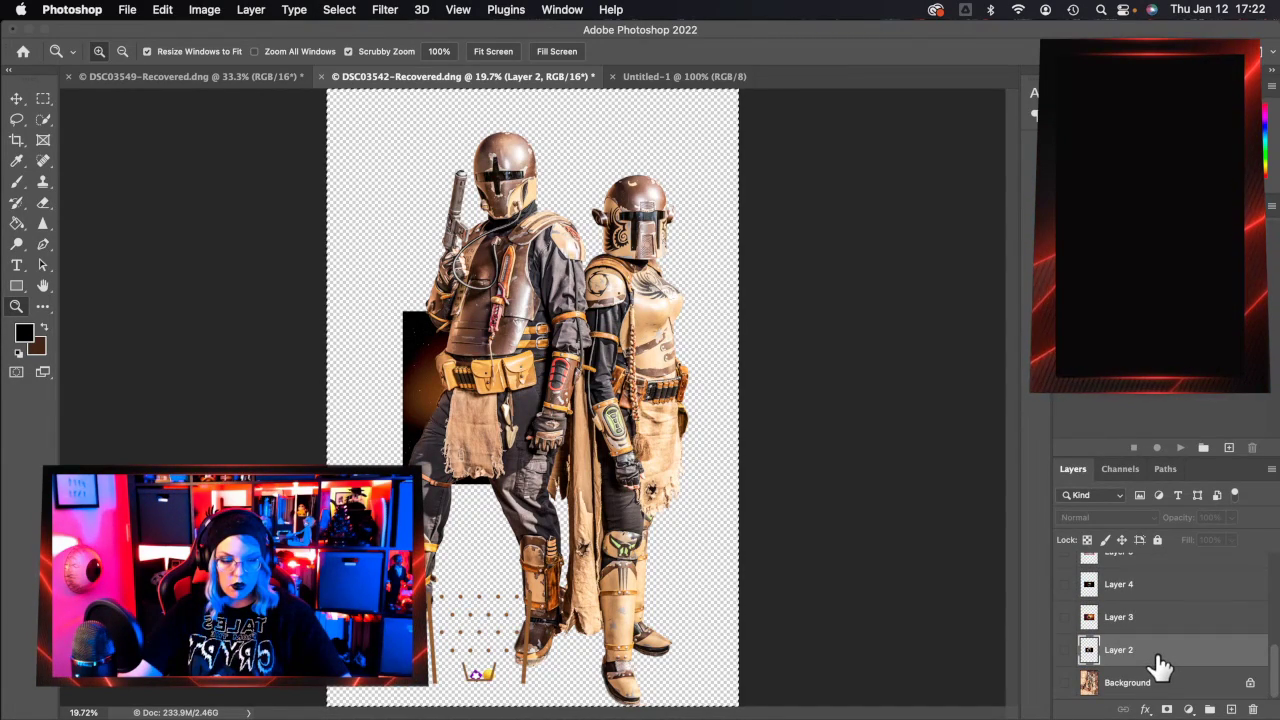
key(super+a)
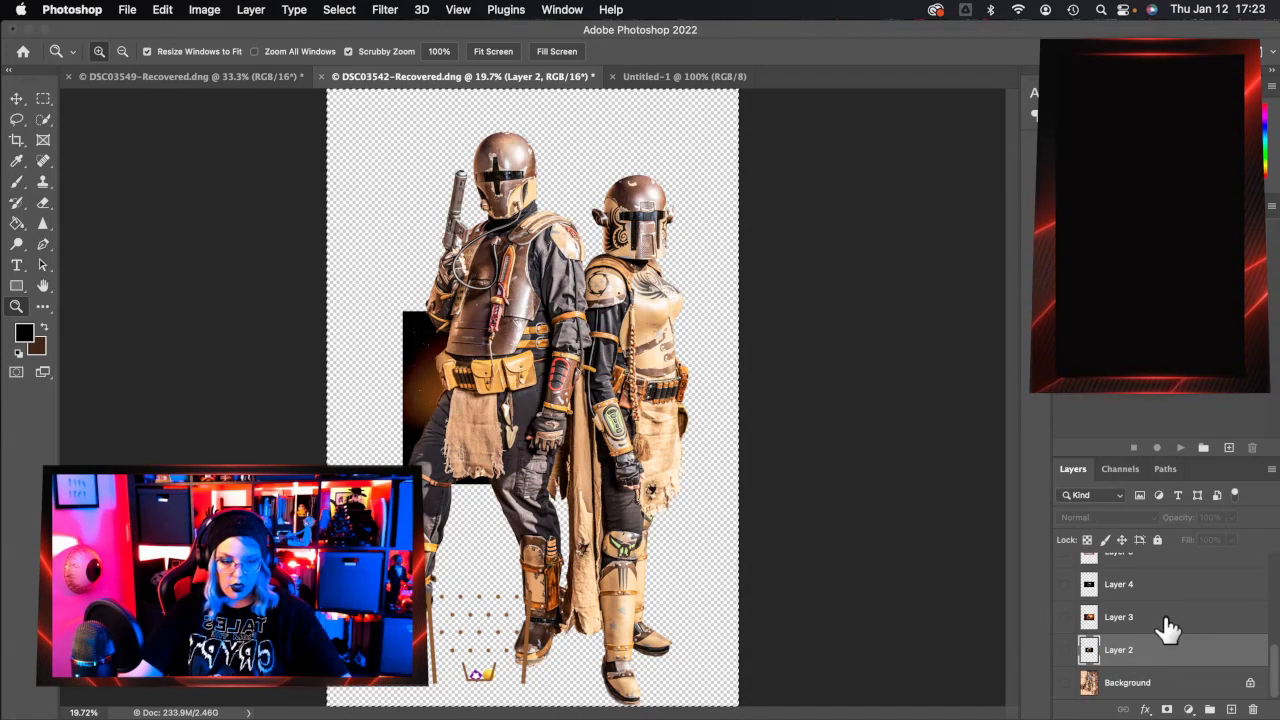
shift+click(1168, 617)
shift+click(1165, 584)
double_click(1163, 558)
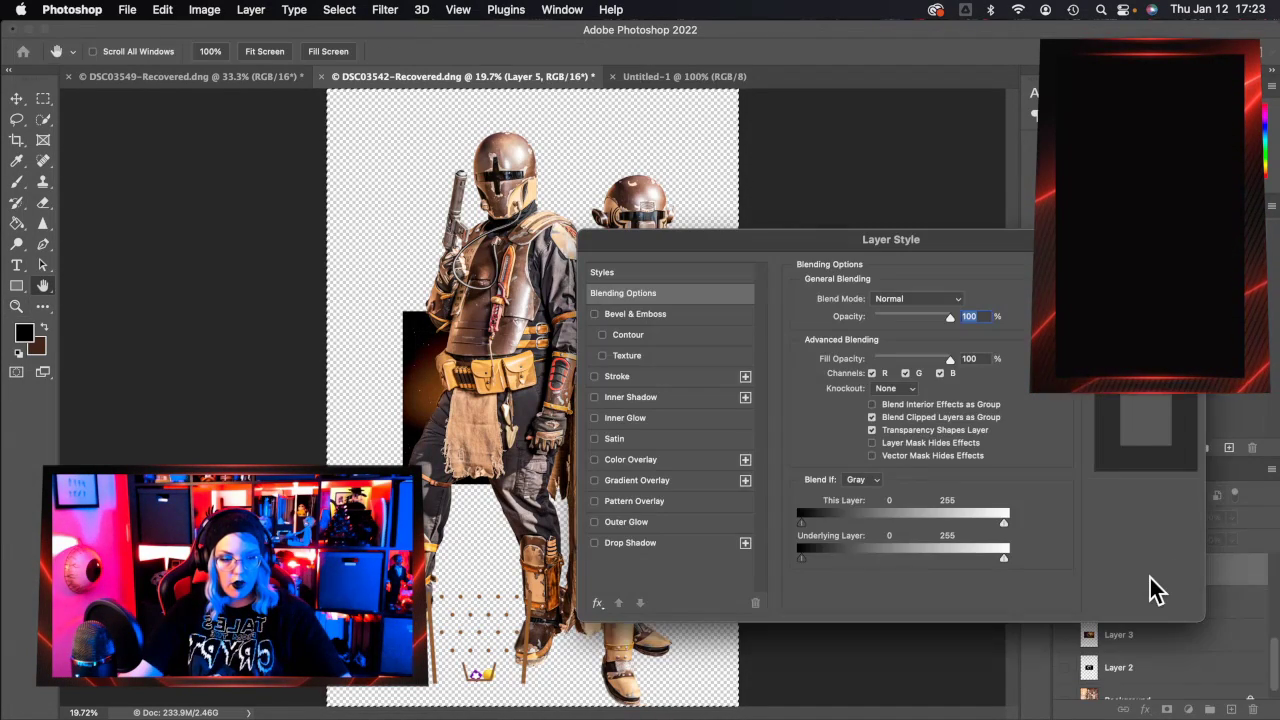
click(1146, 293)
scroll(1157, 664, up, 3)
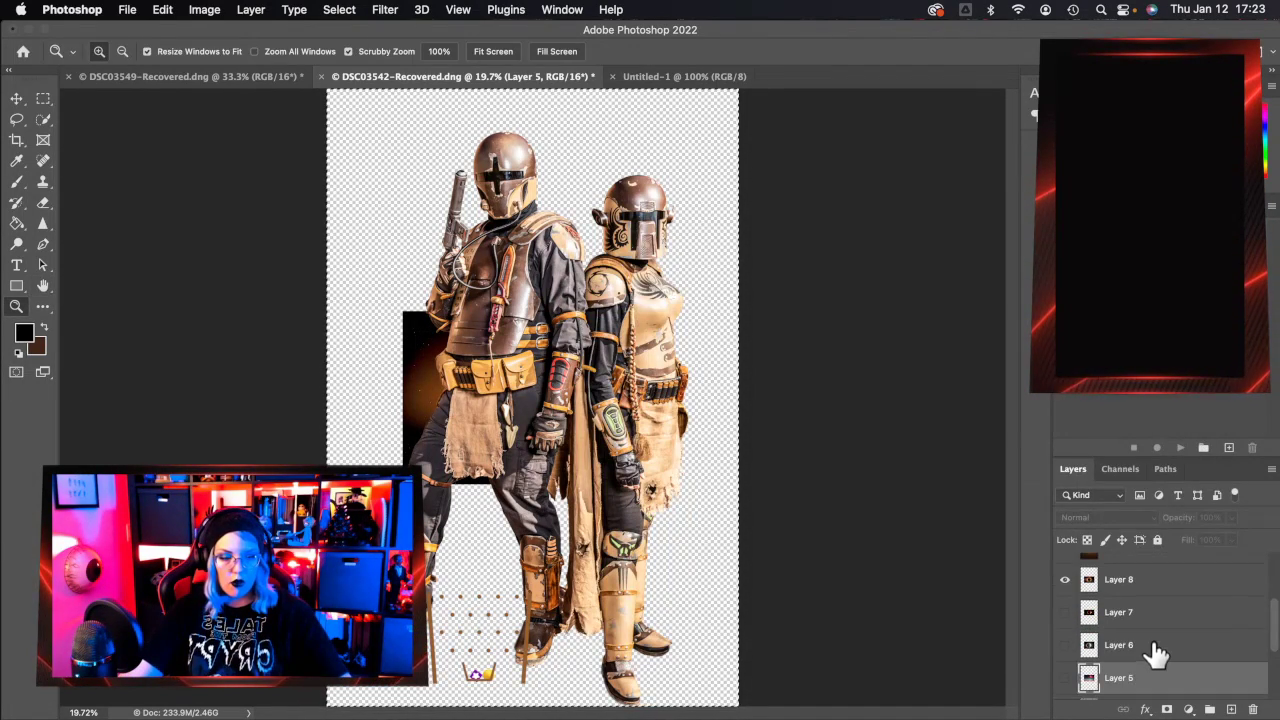
Extend the layer selection to cover Layers 2 through 7.
super+click(1157, 648)
scroll(1157, 648, down, 3)
super+click(1155, 648)
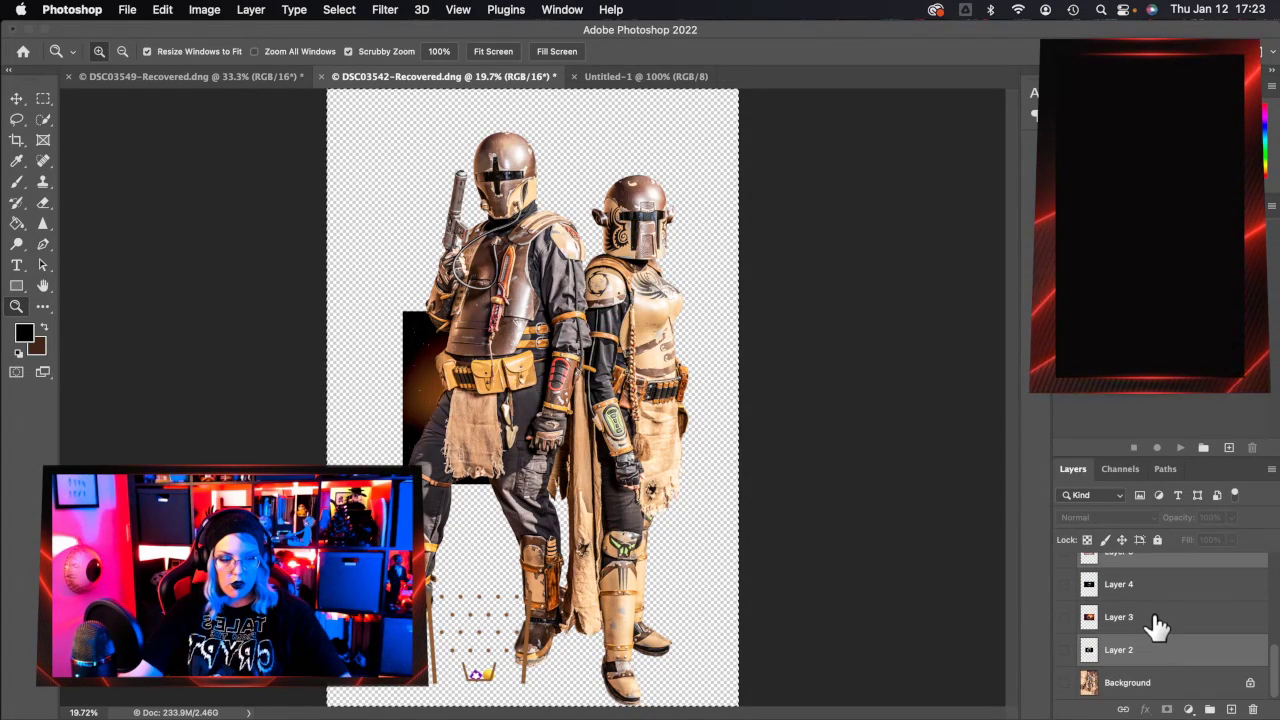
super+click(1155, 616)
super+click(1155, 591)
scroll(1157, 600, up, 5)
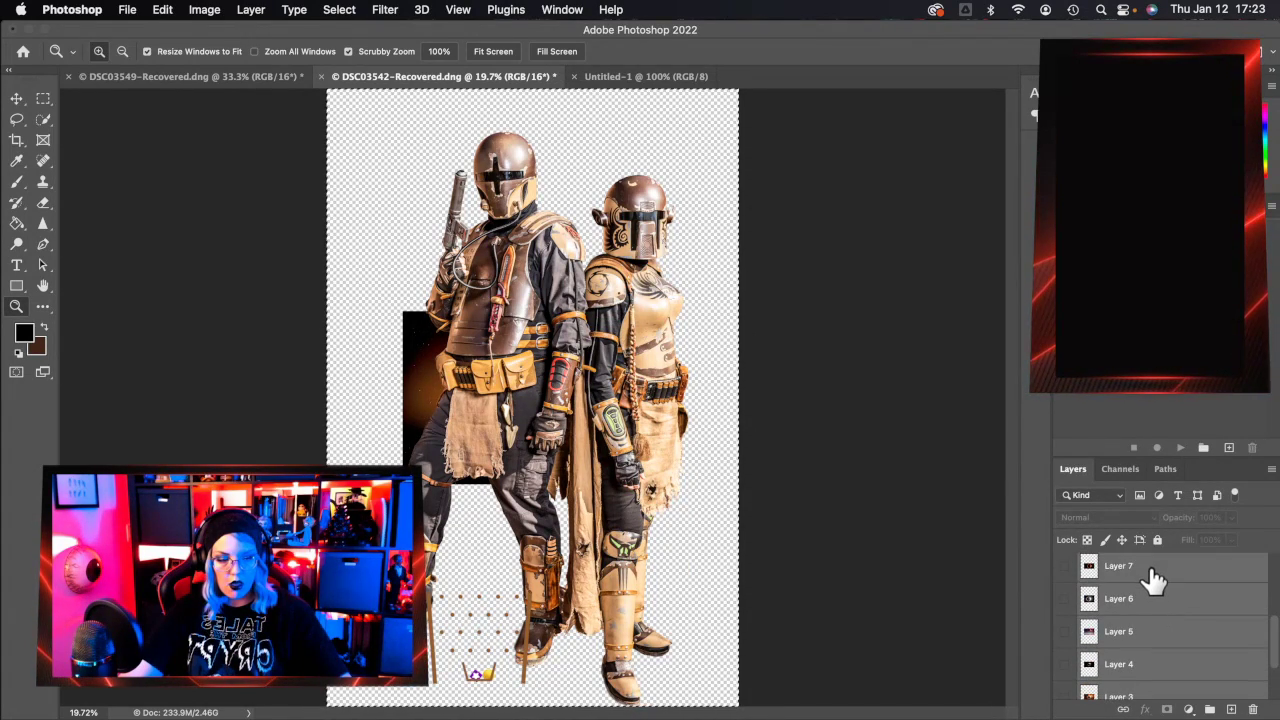
scroll(1157, 610, up, 1)
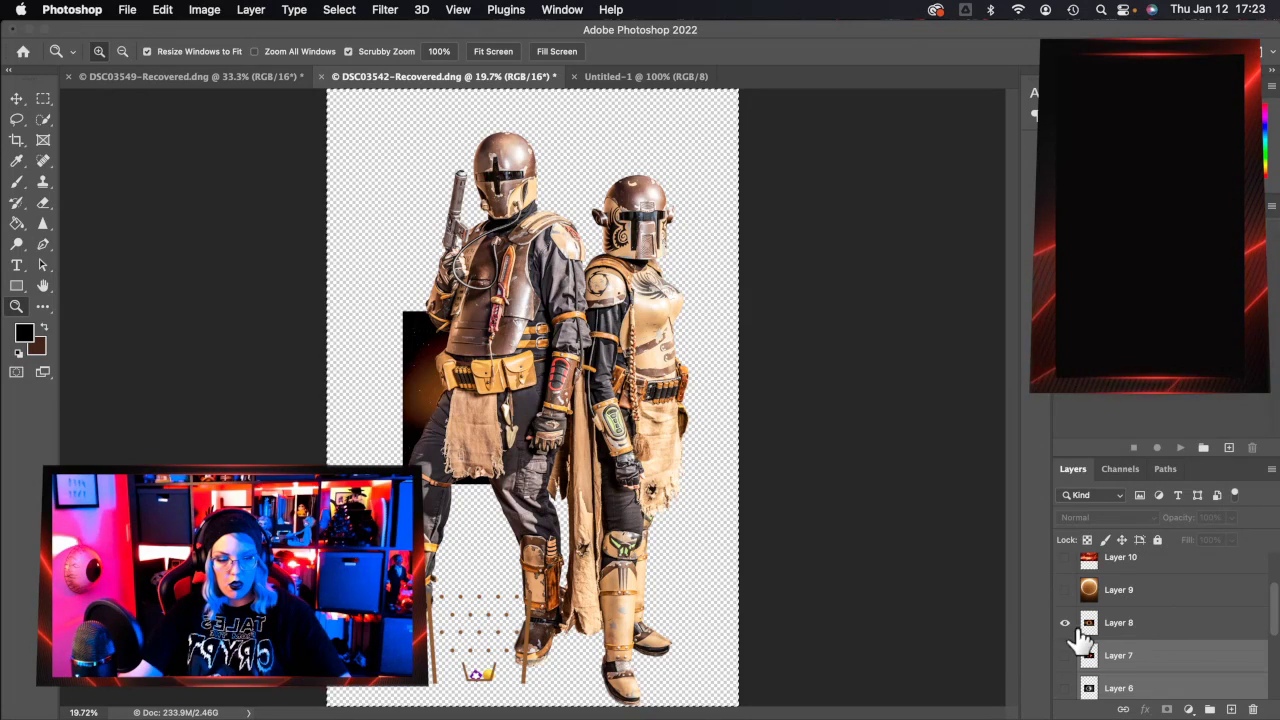
Select all layers of DSC03542-Recovered.dng up through Layer 11 and copy them into the Untitled-1 document, accepting the bit-depth difference.
shift+click(1160, 628)
shift+click(1160, 598)
scroll(1165, 625, up, 1)
shift+click(1161, 611)
shift+click(1160, 580)
scroll(1160, 637, up, 1)
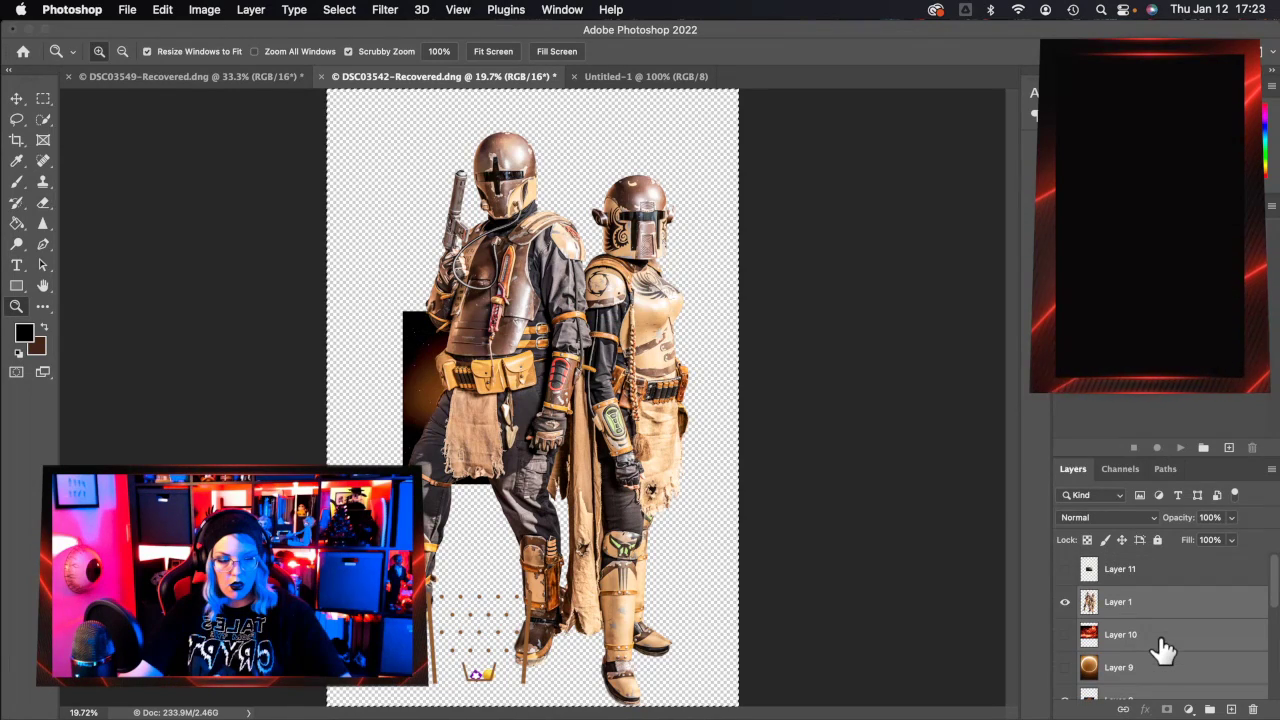
shift+click(1125, 572)
drag(1123, 571, 590, 330)
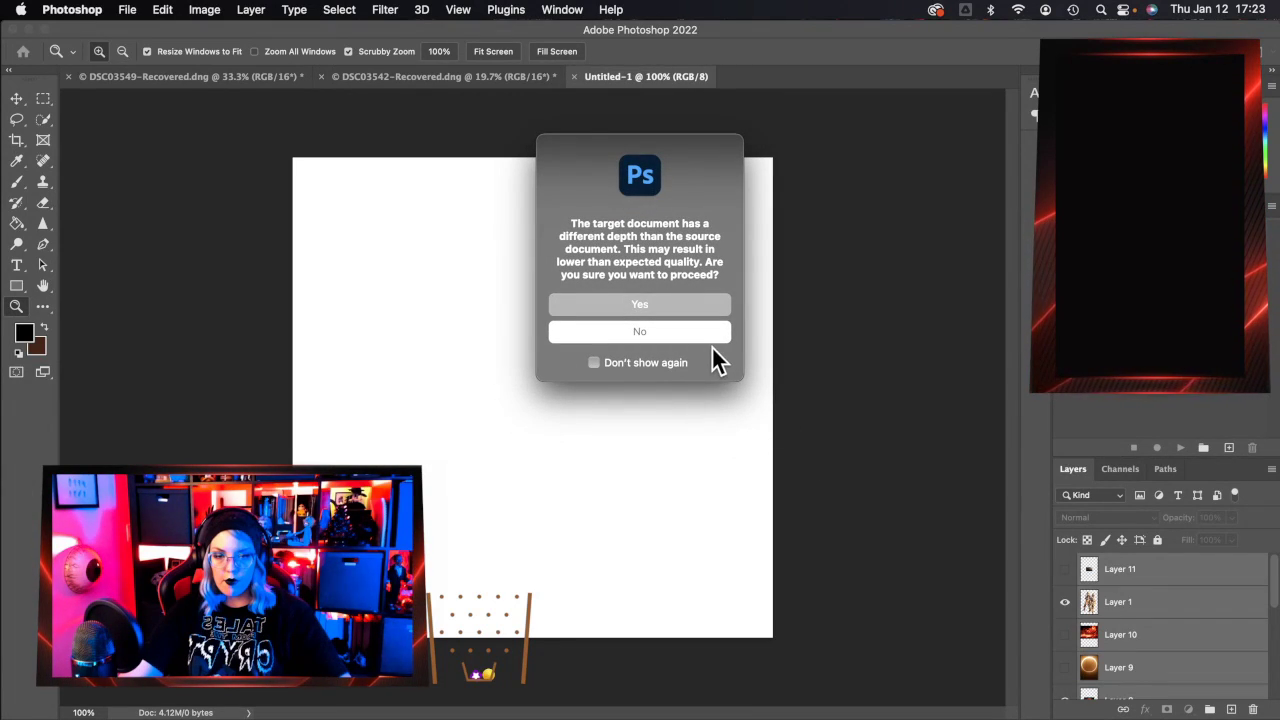
click(687, 301)
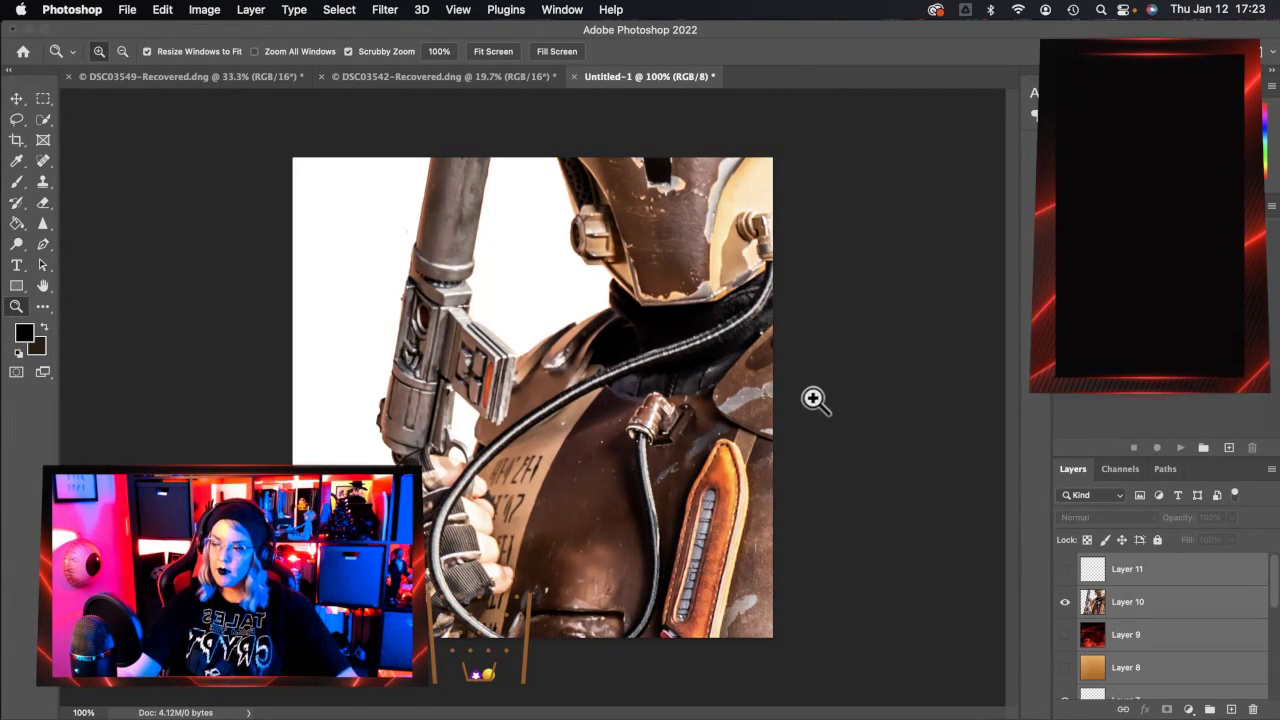
Look through the copied layers in Untitled-1 and view the canvas at 25%.
scroll(1168, 640, down, 5)
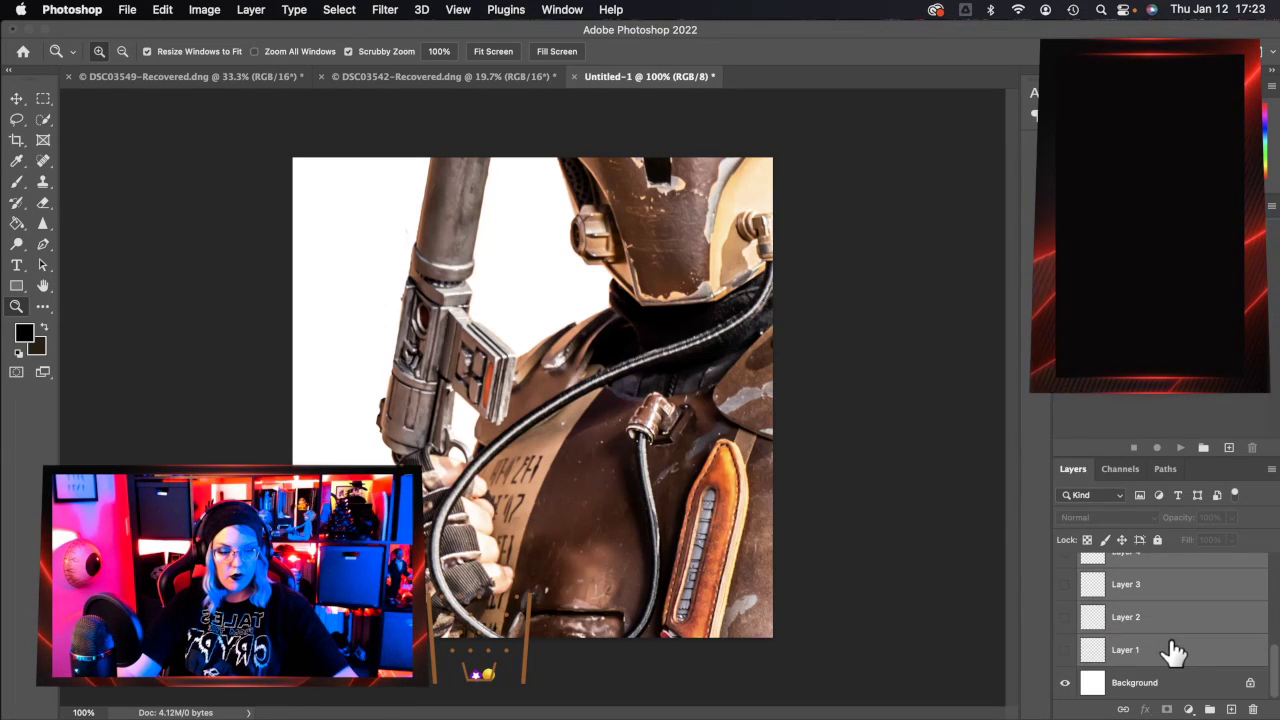
scroll(1100, 656, up, 5)
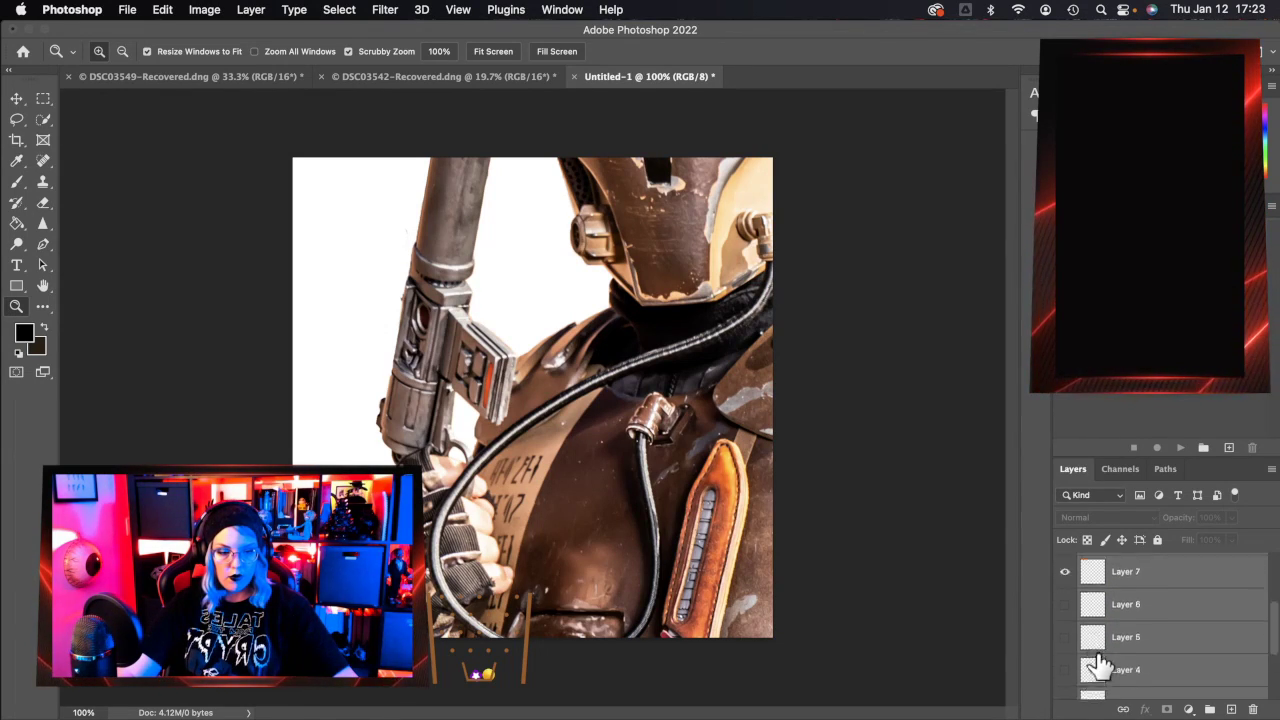
scroll(1100, 656, down, 5)
scroll(1100, 660, up, 3)
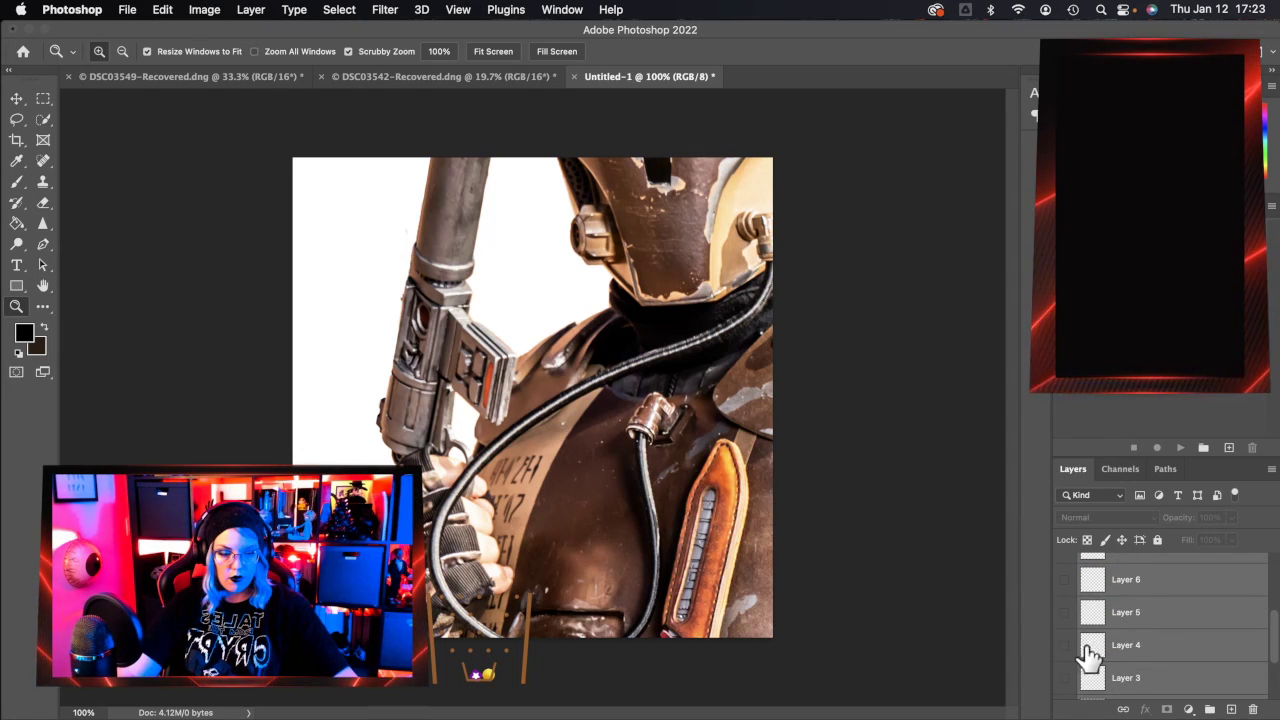
scroll(1100, 657, up, 5)
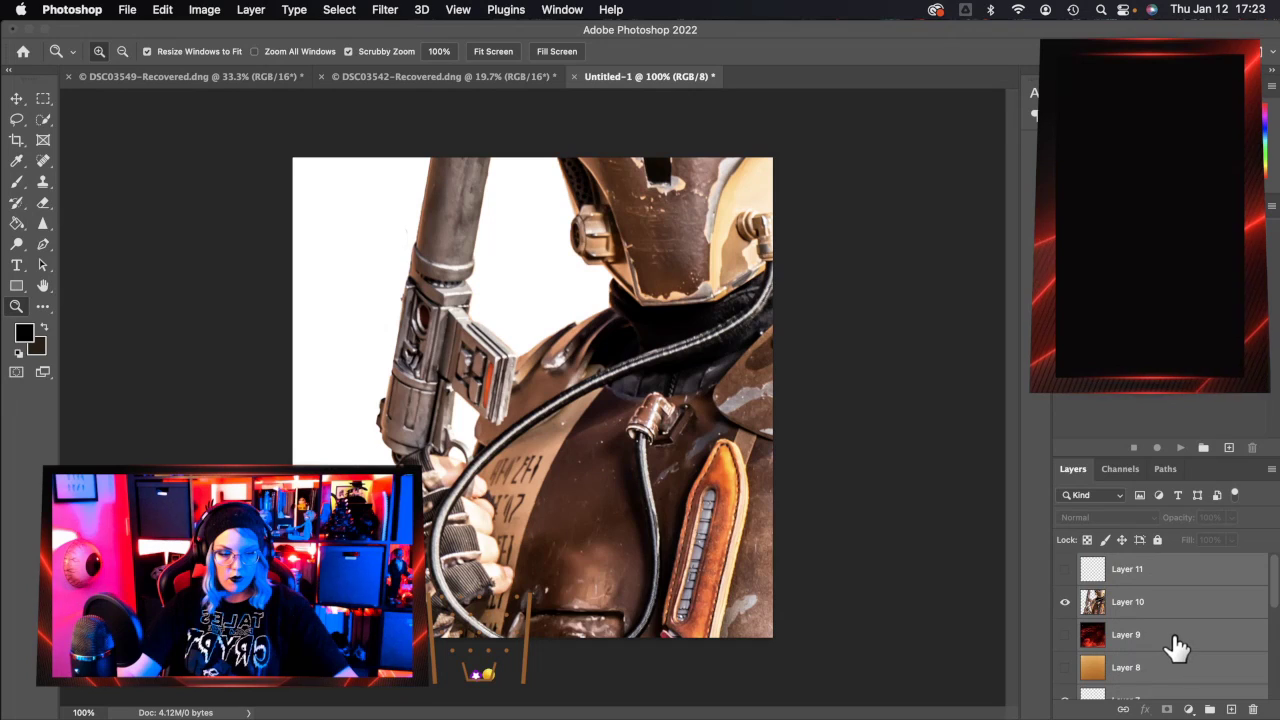
scroll(1171, 643, down, 1)
alt+click(533, 500)
alt+click(533, 500)
alt+click(533, 500)
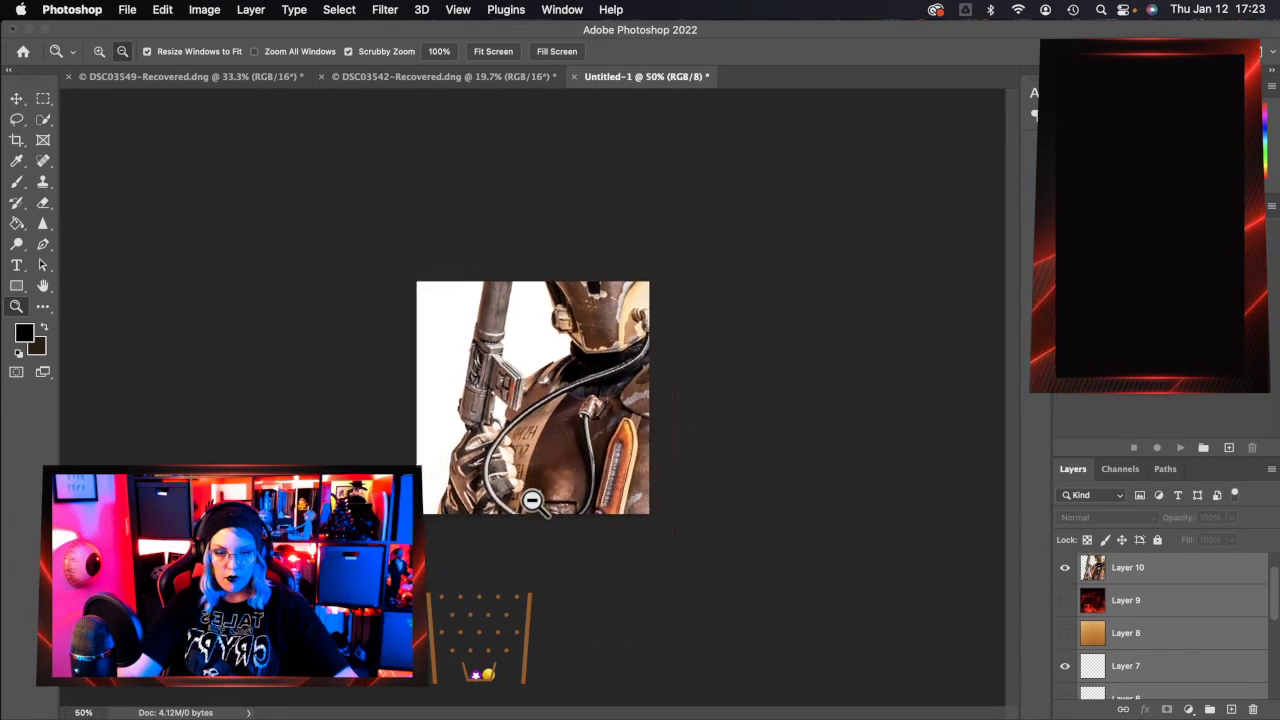
alt+click(533, 500)
alt+click(533, 500)
Scale down the orange eclipse image on Layer 7 and position it over the canvas behind the armored figure.
click(1198, 677)
key(ctrl+t)
drag(691, 595, 609, 406)
drag(689, 280, 569, 353)
drag(475, 453, 528, 421)
click(812, 52)
key(z)
Make Layer 1 visible and hide the white Background layer.
scroll(1155, 635, down, 3)
scroll(1155, 638, down, 3)
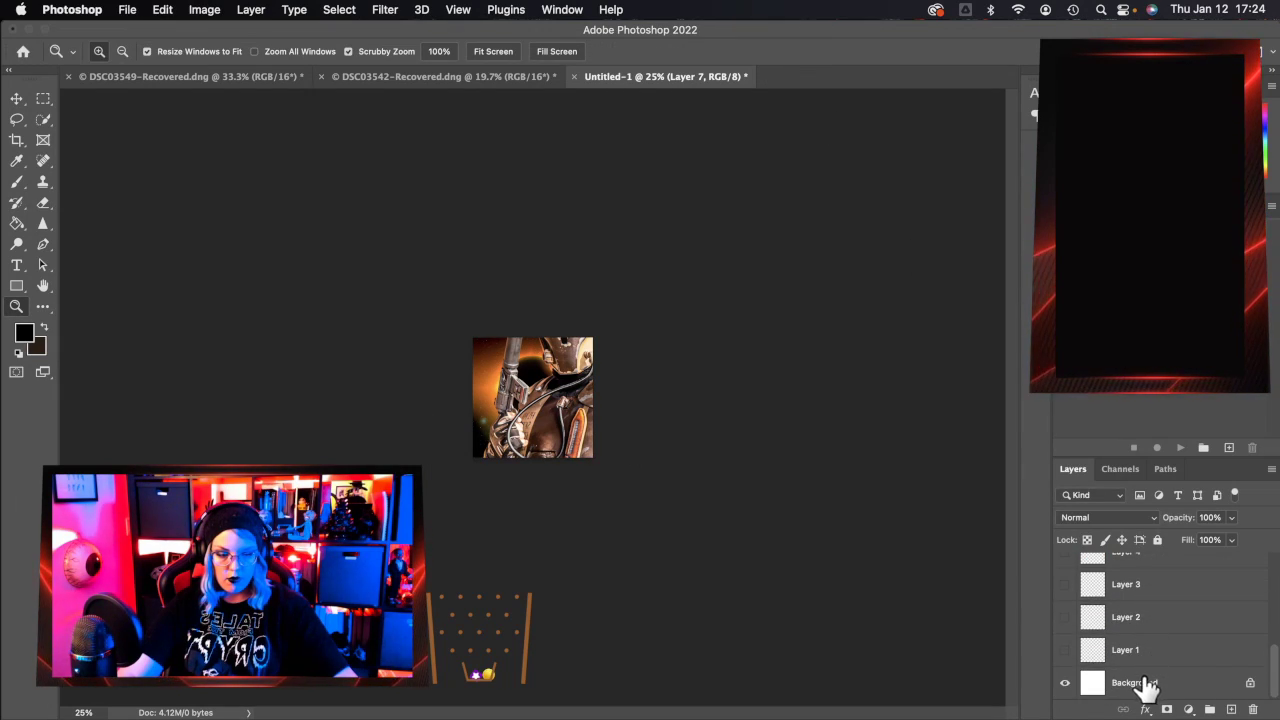
scroll(1177, 609, up, 6)
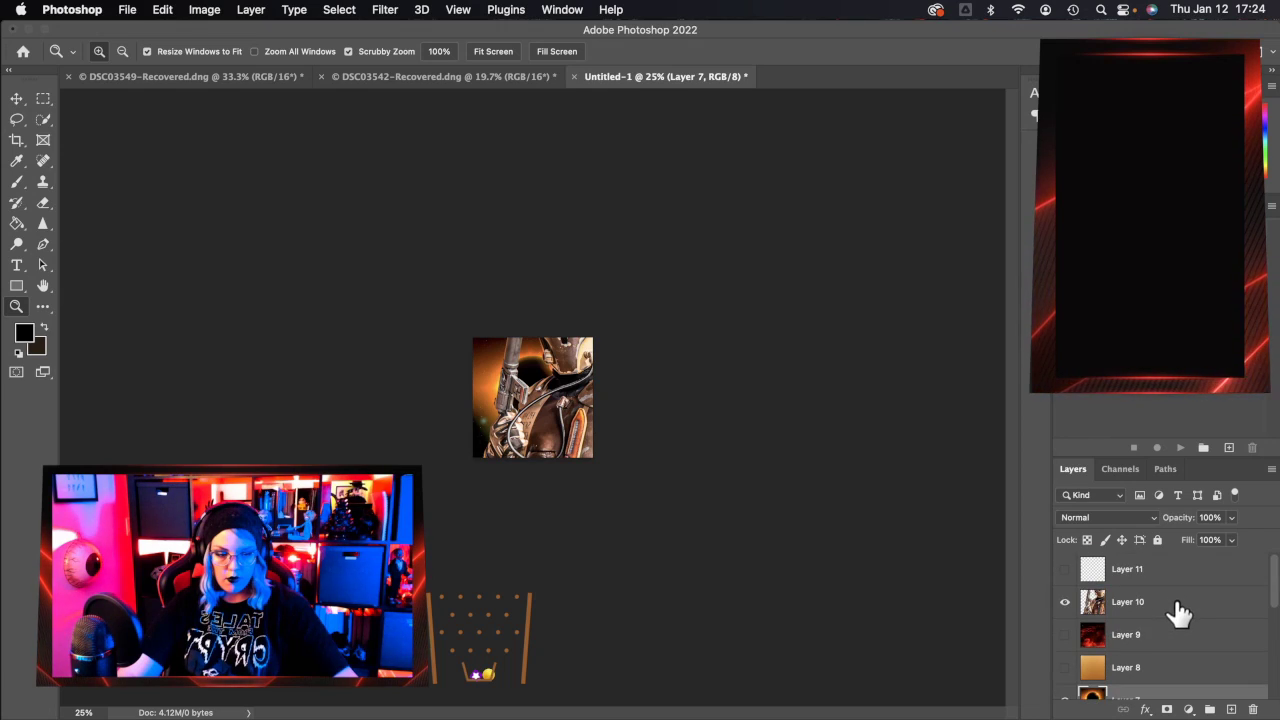
scroll(1165, 620, down, 6)
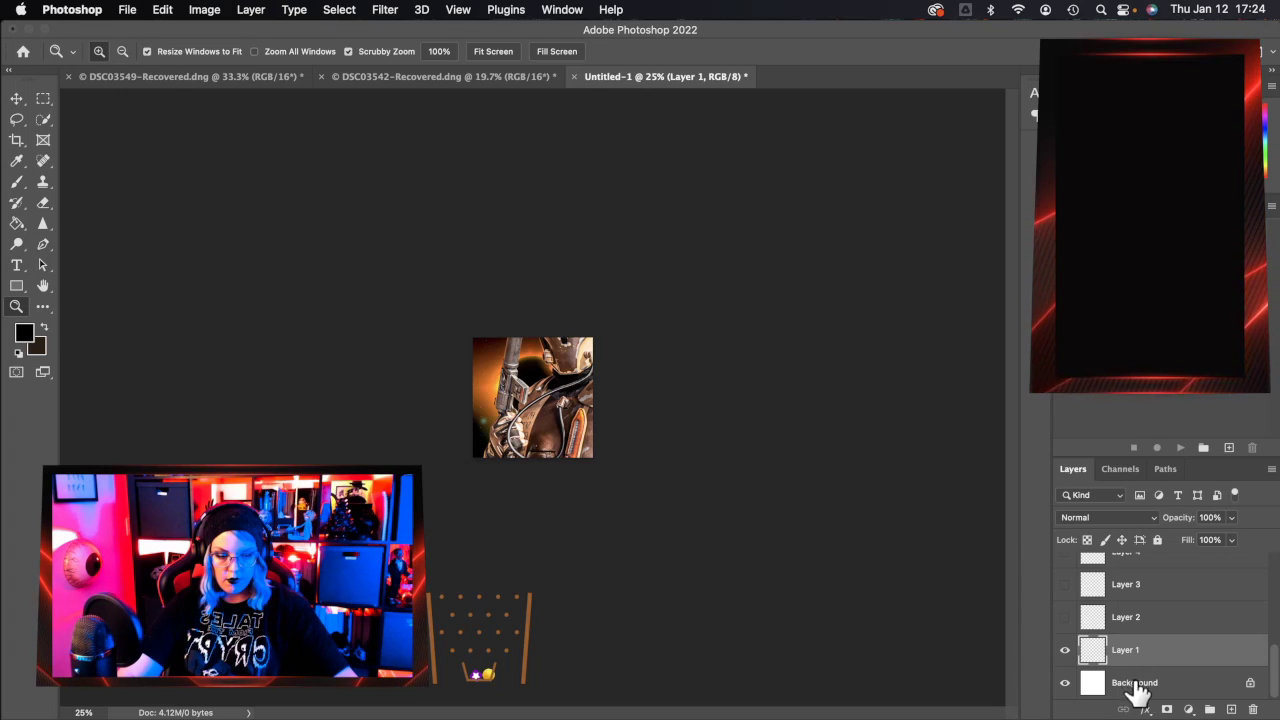
click(1130, 682)
click(1065, 682)
Move the eclipse image on Layer 1 up so that it covers the canvas.
click(1120, 665)
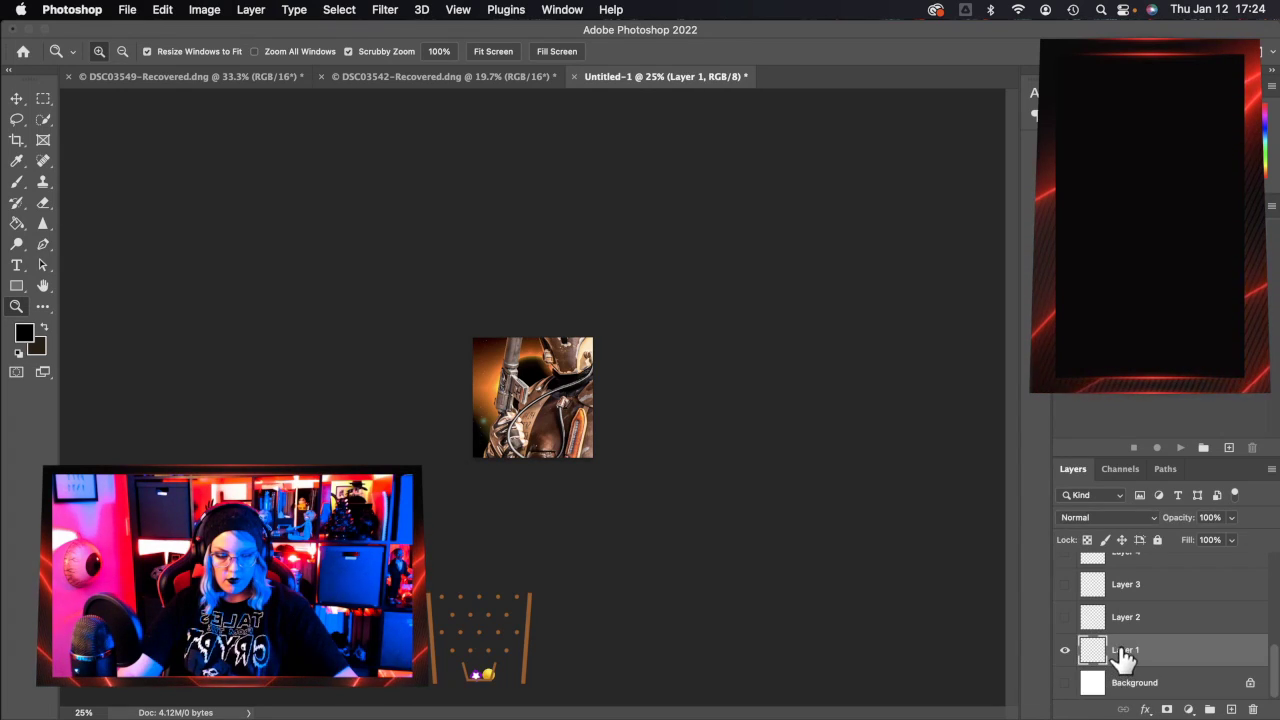
key(super+t)
drag(658, 622, 593, 427)
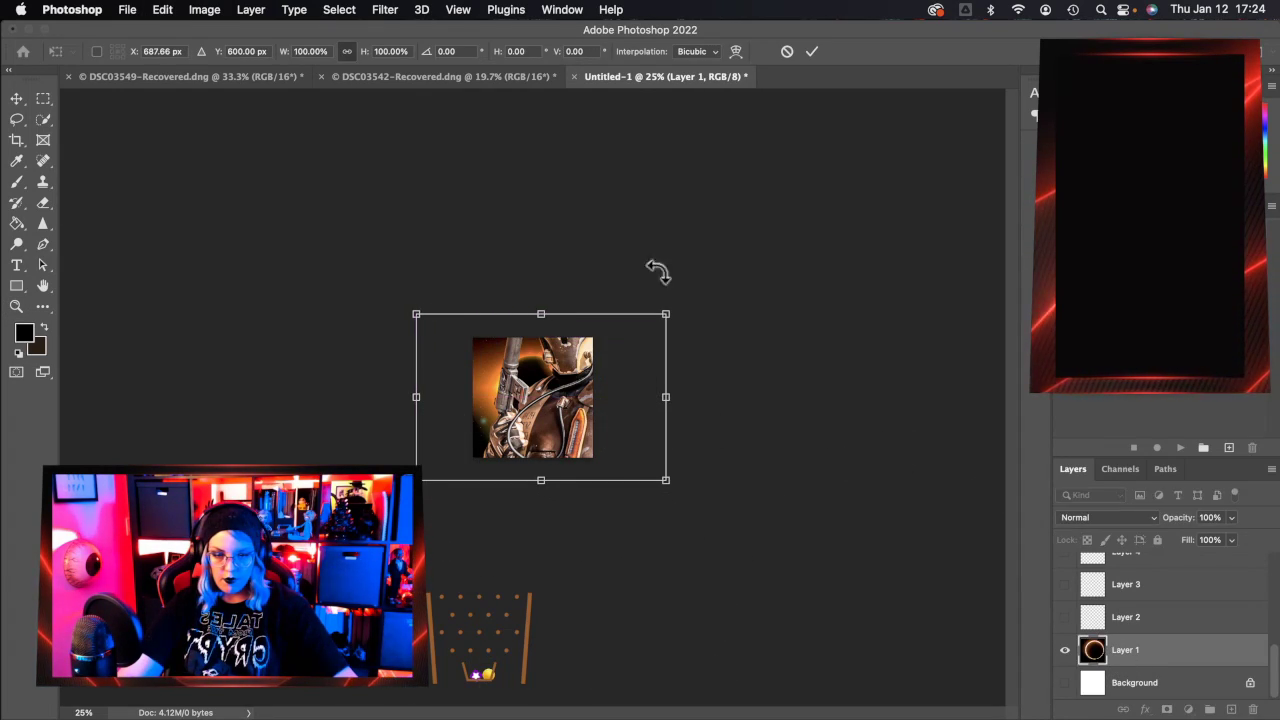
click(812, 51)
key(z)
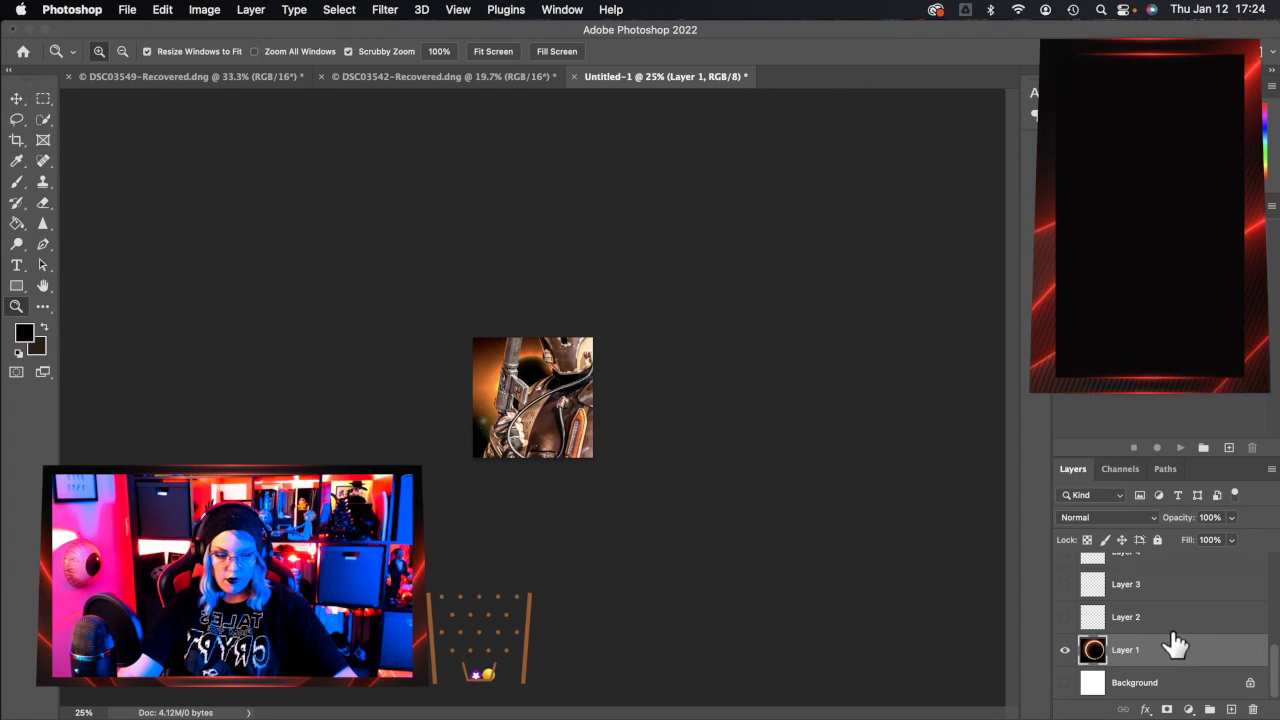
click(1151, 690)
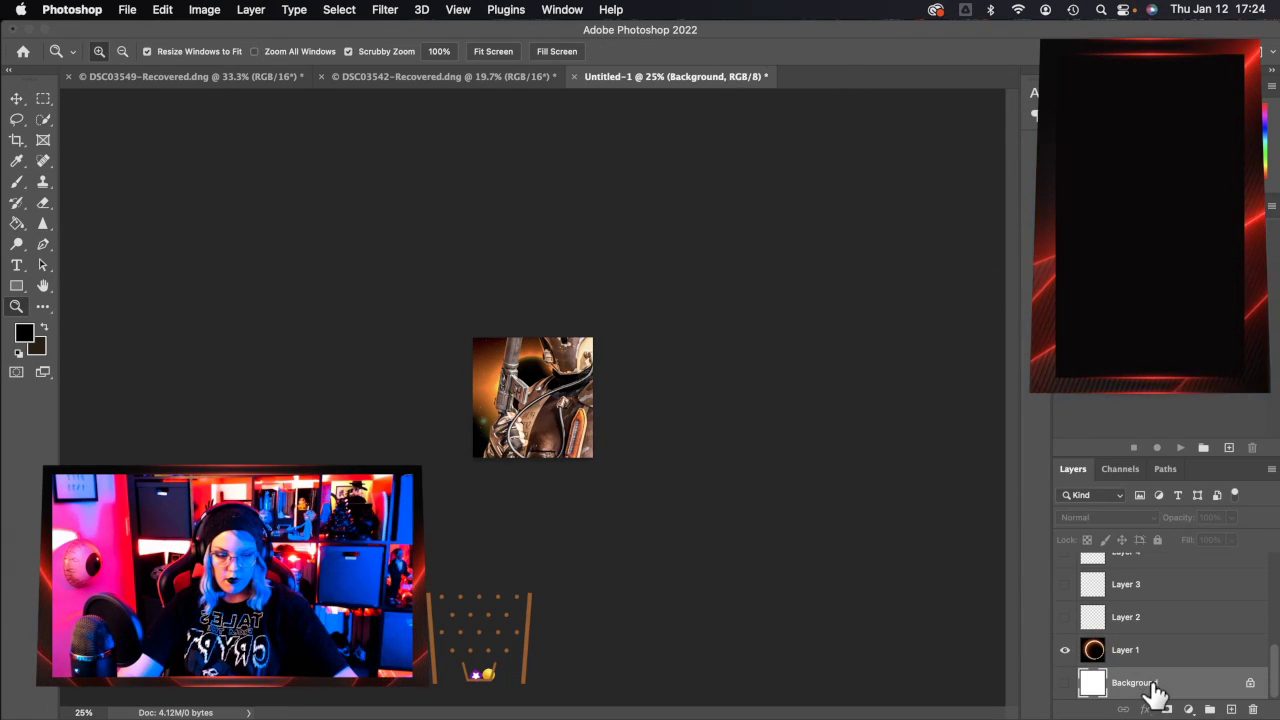
click(1065, 682)
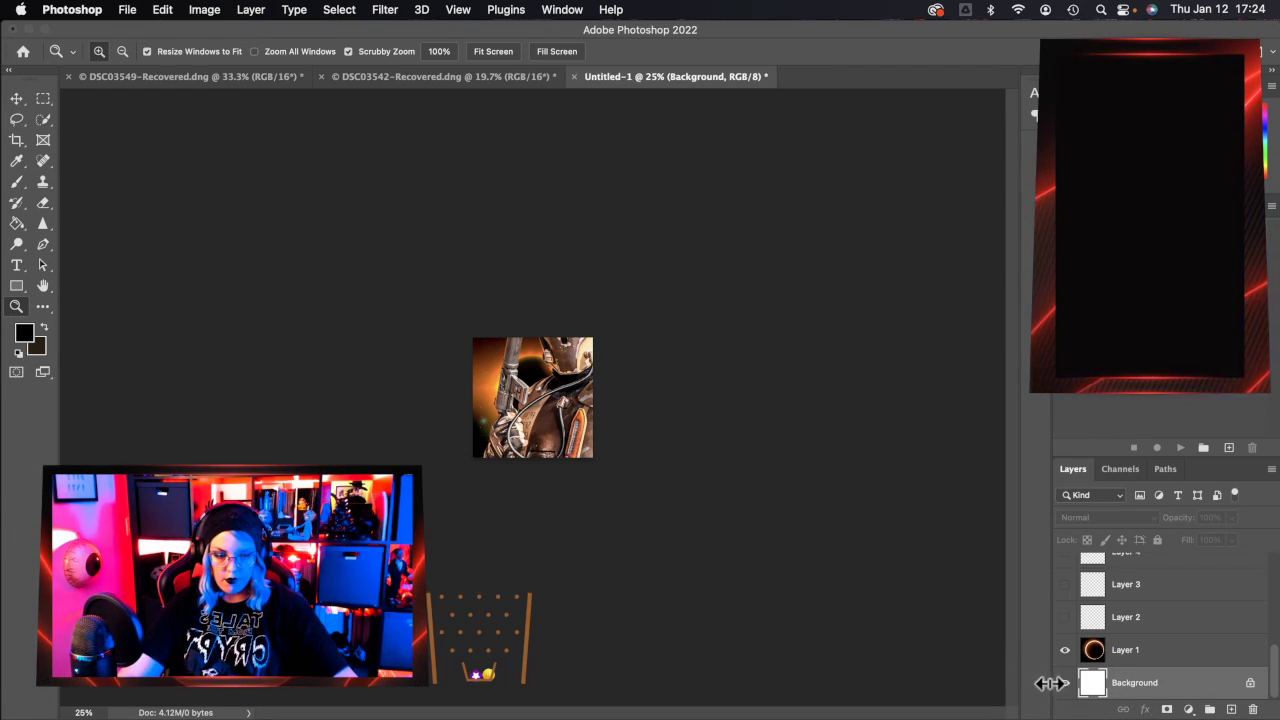
Make Layer 2 visible and move its eclipse image over the canvas.
click(1128, 620)
click(1065, 617)
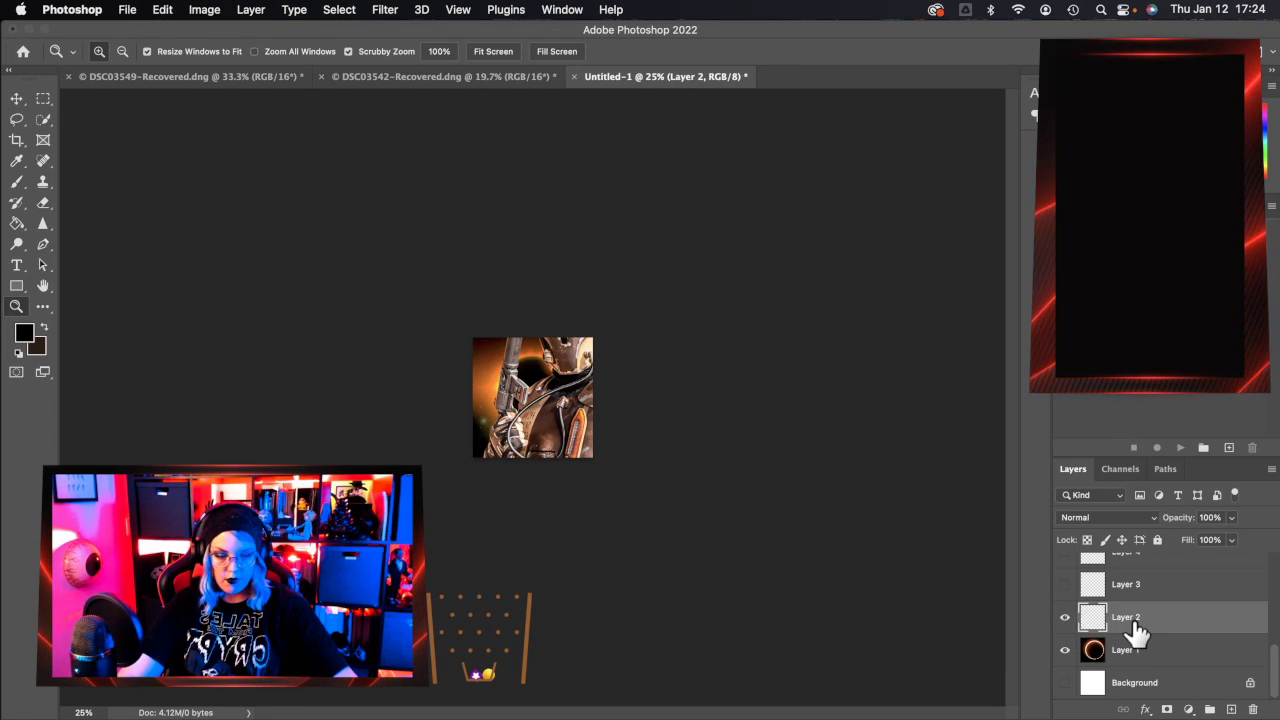
key(super+t)
drag(668, 630, 601, 428)
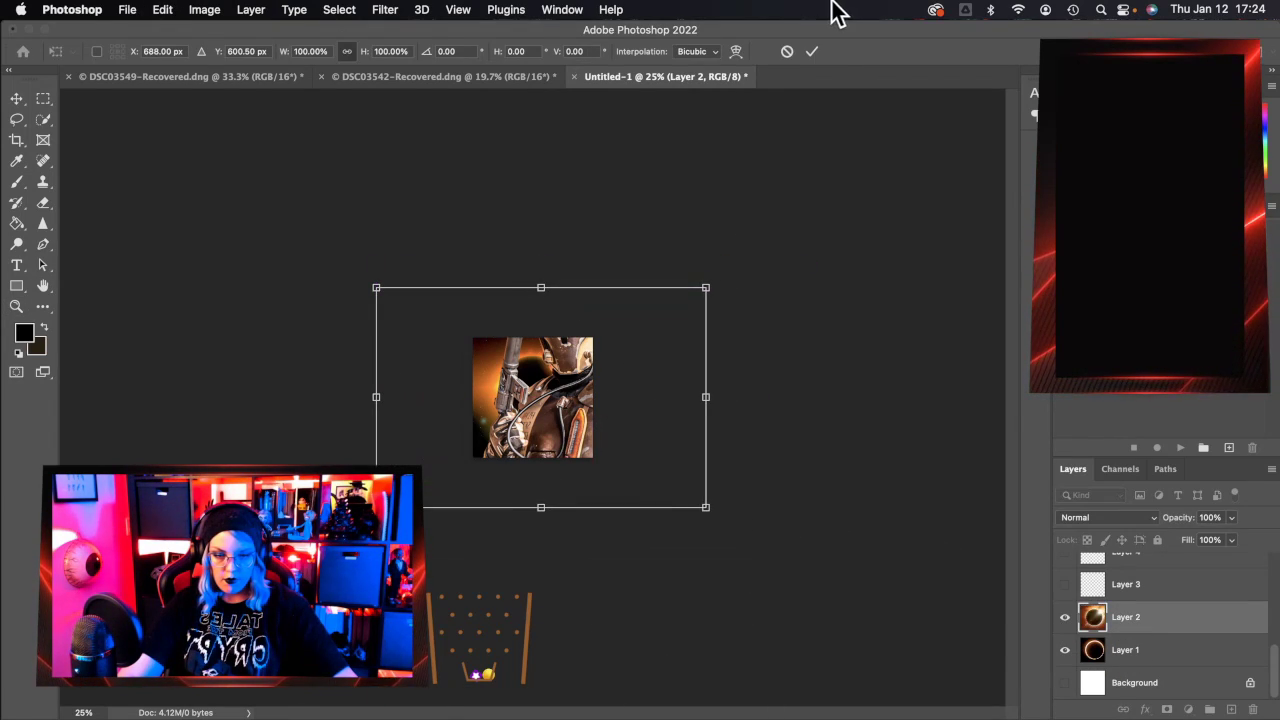
key(Return)
key(z)
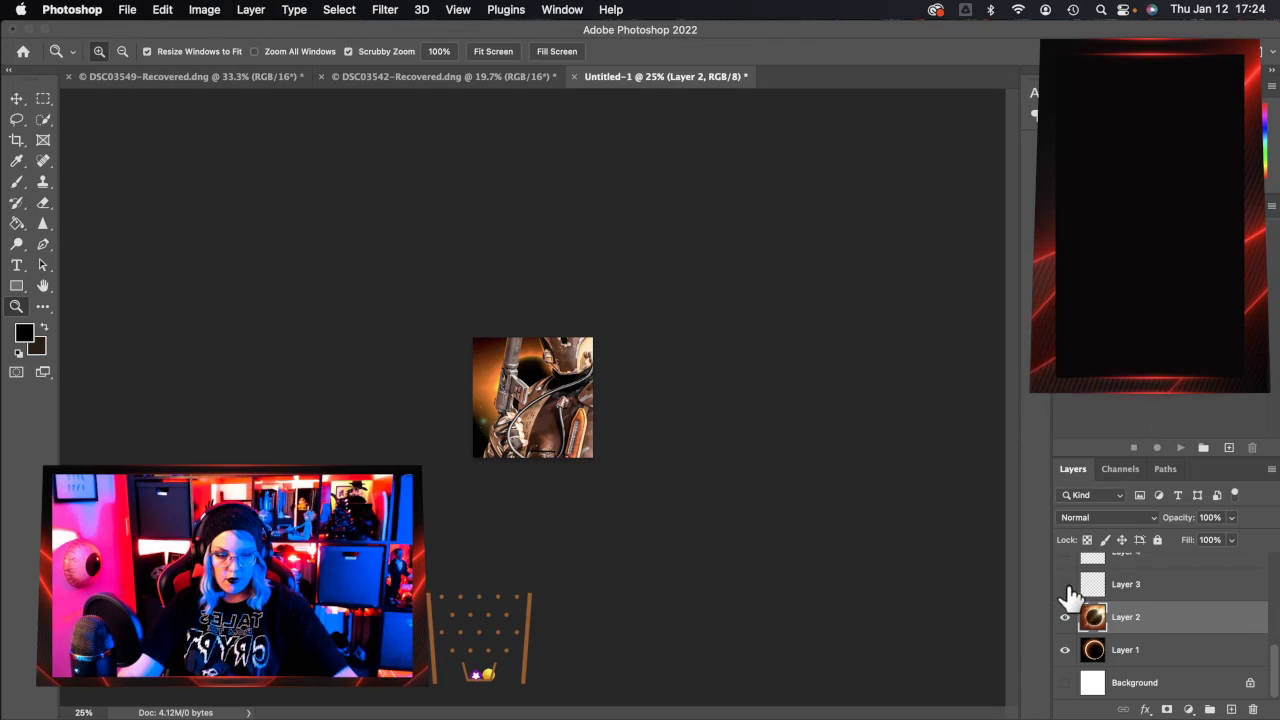
Show Layer 3 and move its black-and-white eclipse image onto the canvas area.
click(1154, 594)
key(super+t)
drag(680, 629, 618, 426)
key(Return)
Show Layer 4 and move its pink and teal image up over the canvas.
scroll(1120, 640, up, 2)
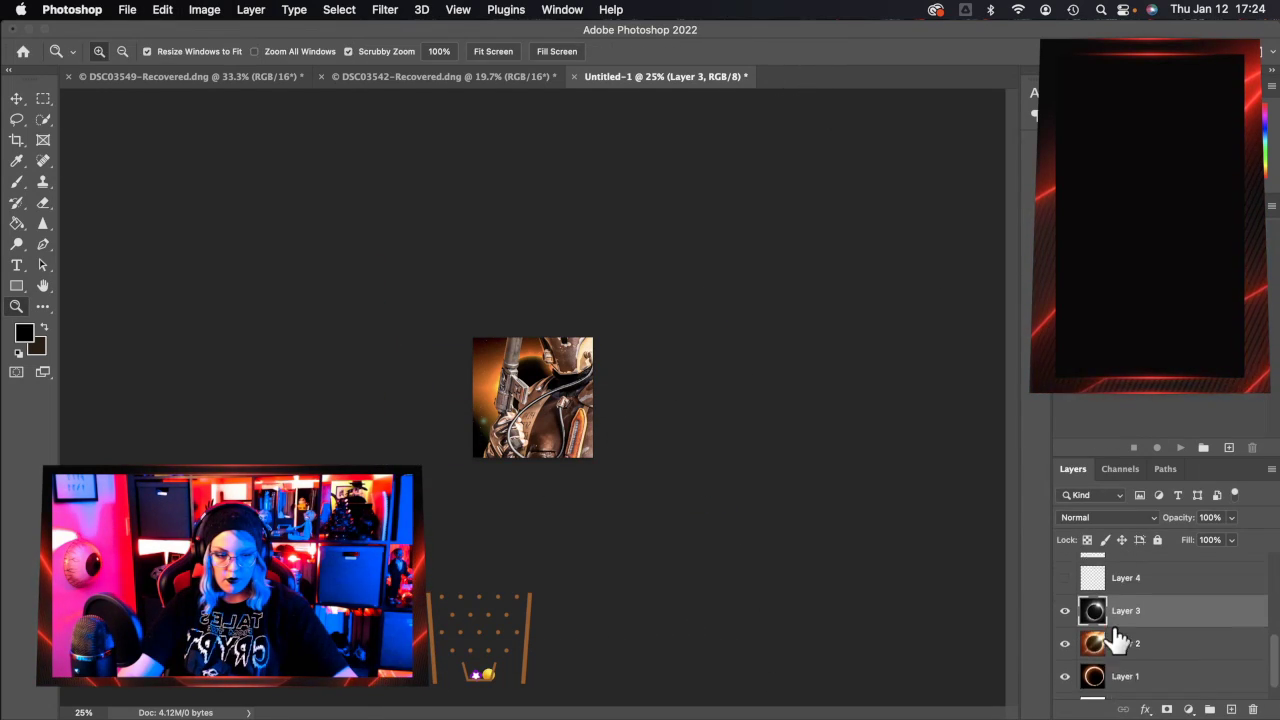
click(1128, 612)
key(super+t)
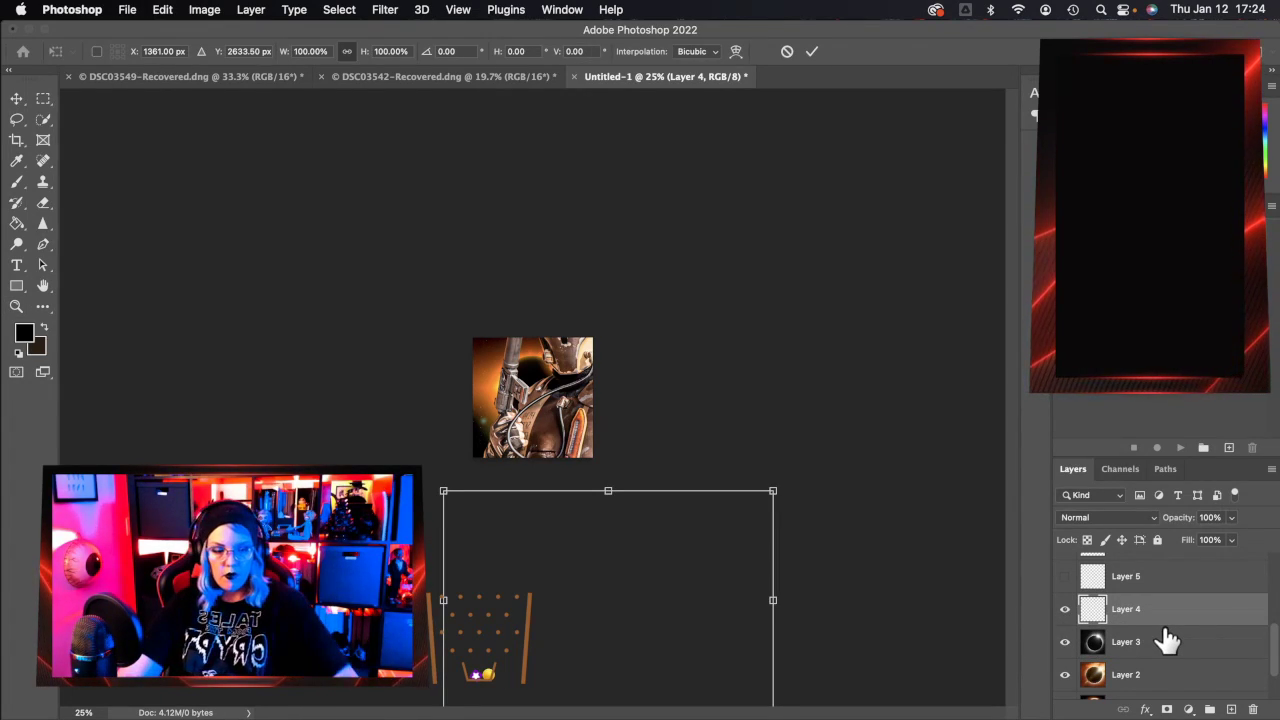
drag(709, 606, 615, 445)
click(812, 51)
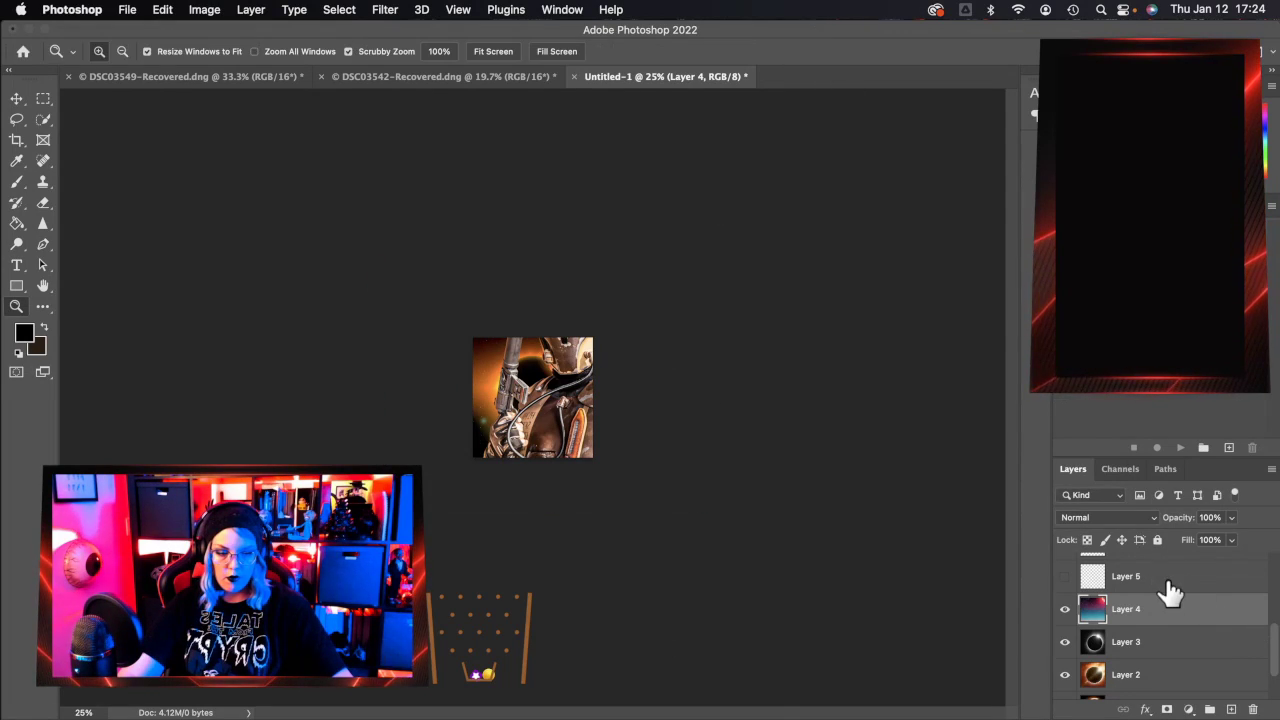
Make Layer 5 visible and move its planet image so that it covers the canvas.
click(1165, 580)
click(1065, 576)
key(ctrl+t)
drag(635, 551, 566, 348)
click(812, 52)
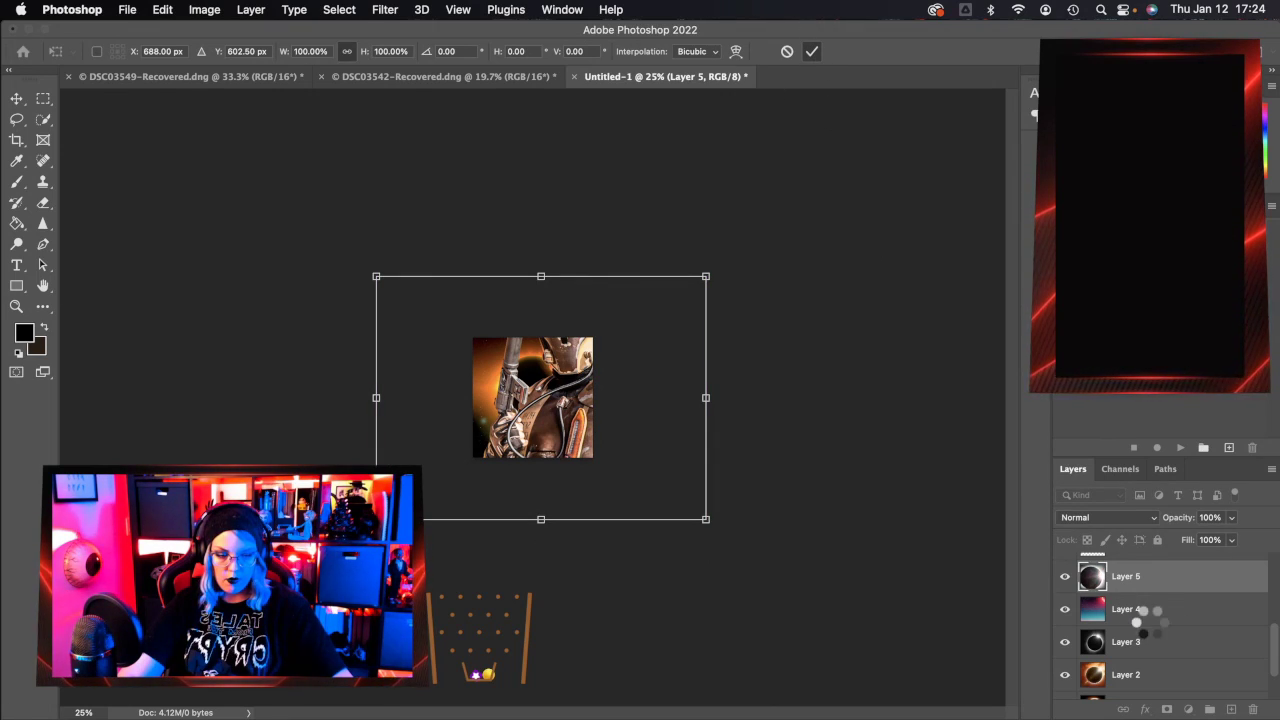
Make Layer 6 visible and move its dark red ring image over the canvas.
click(1150, 628)
click(1065, 623)
key(super+t)
drag(620, 632, 563, 426)
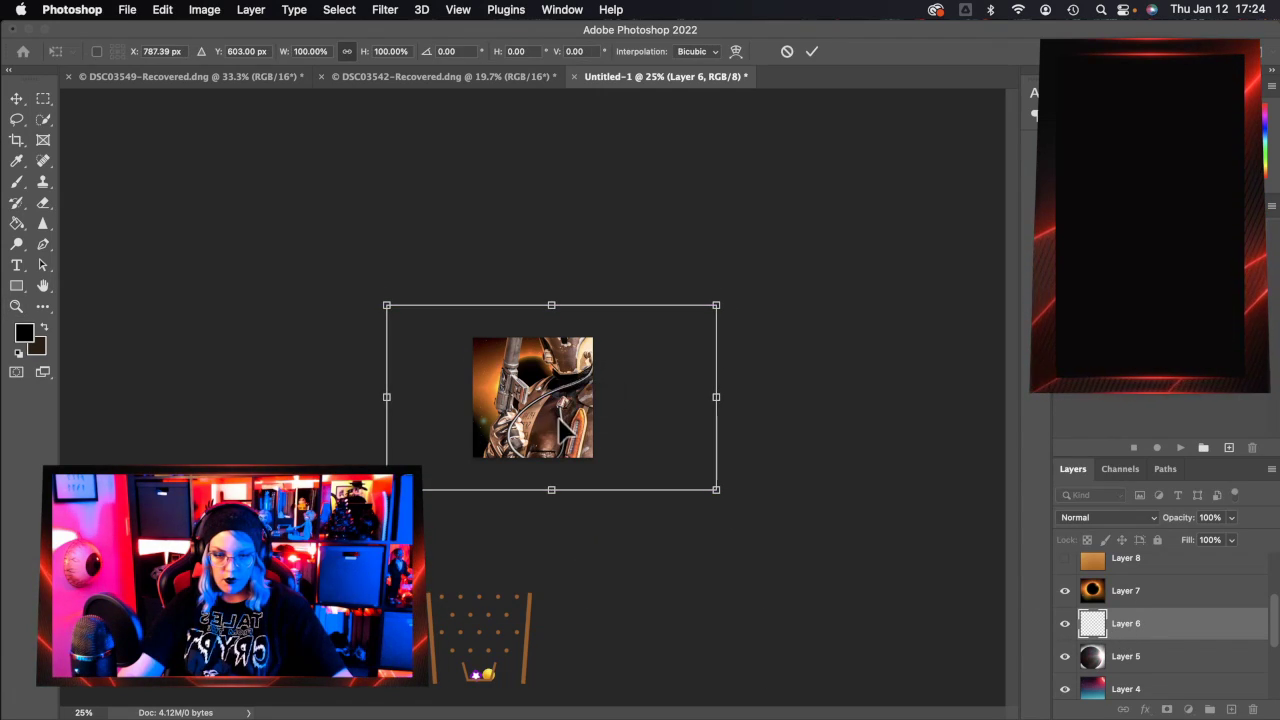
click(810, 52)
Show Layer 8, scale its golden planet image down proportionally and position it behind the armored figure.
scroll(1152, 648, up, 2)
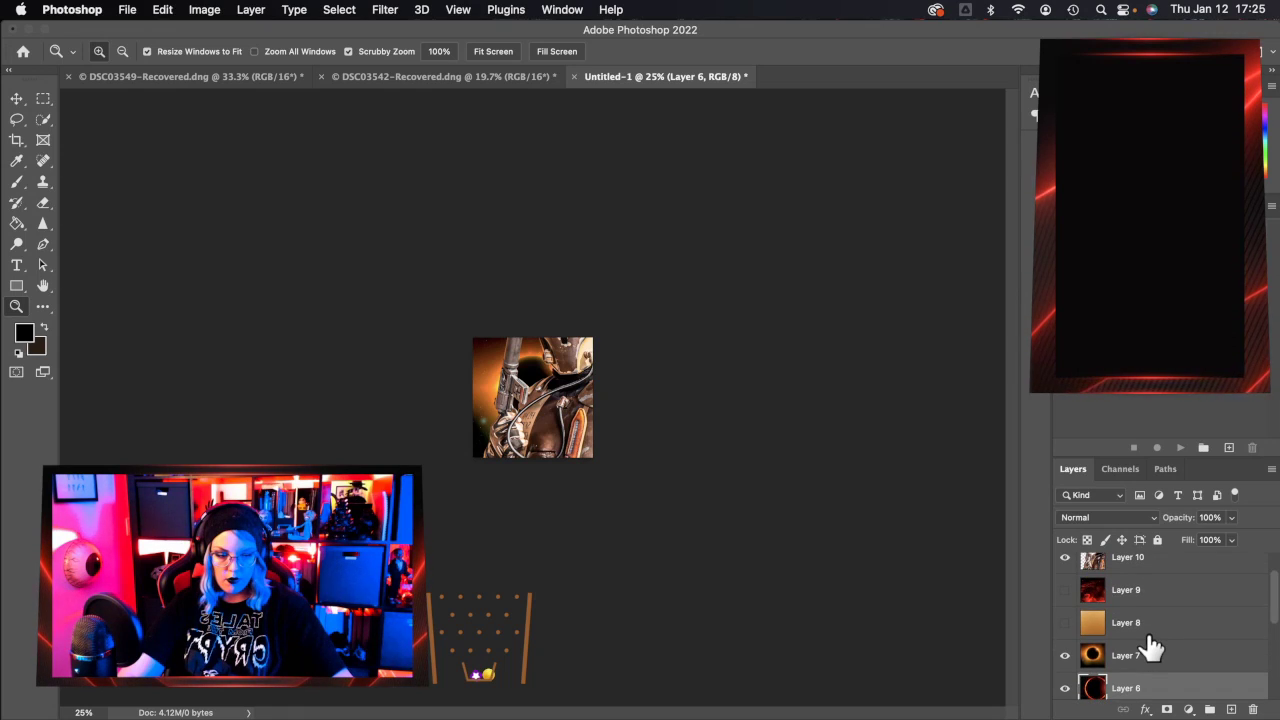
scroll(1152, 648, up, 1)
scroll(1160, 656, down, 1)
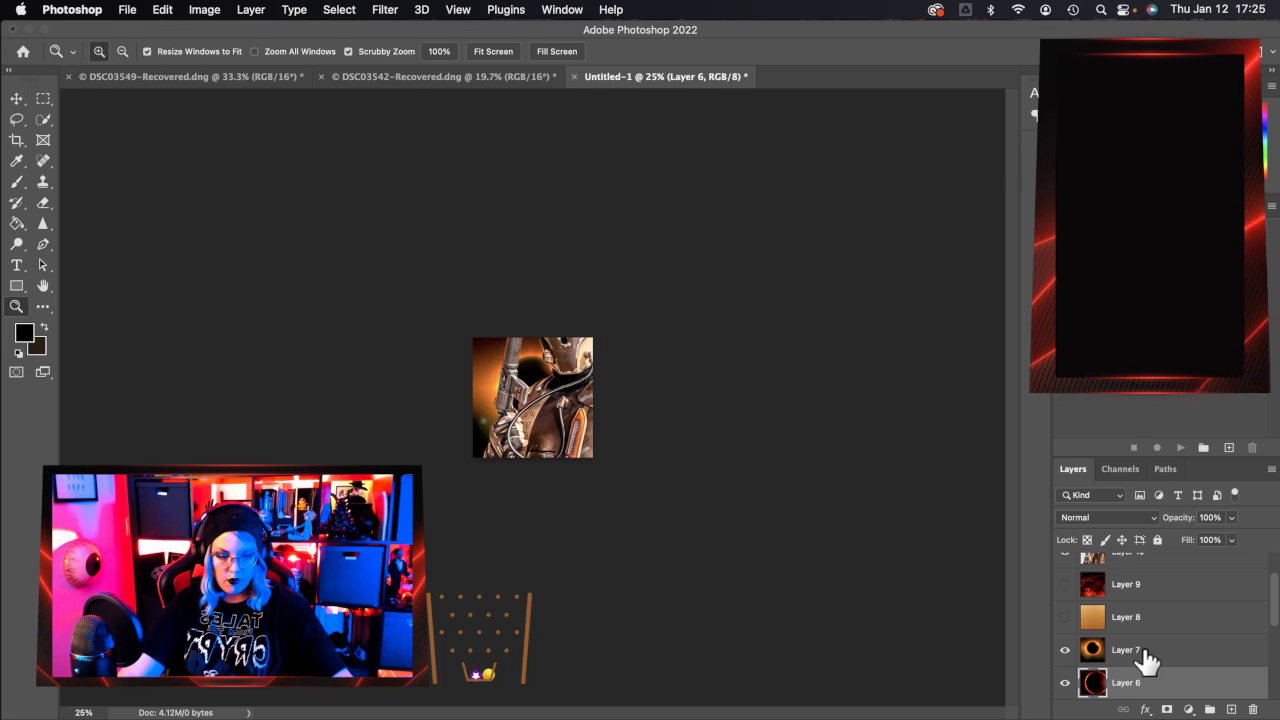
scroll(1100, 660, up, 1)
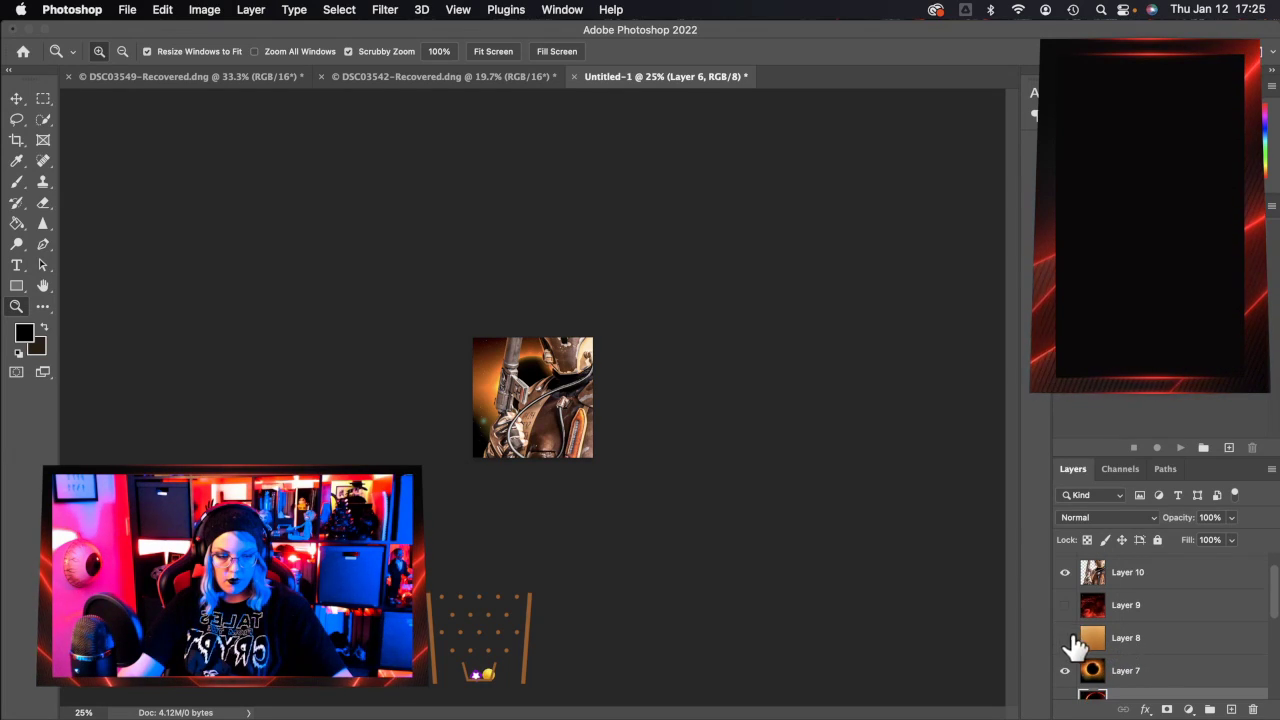
click(1065, 637)
click(1148, 640)
key(super+t)
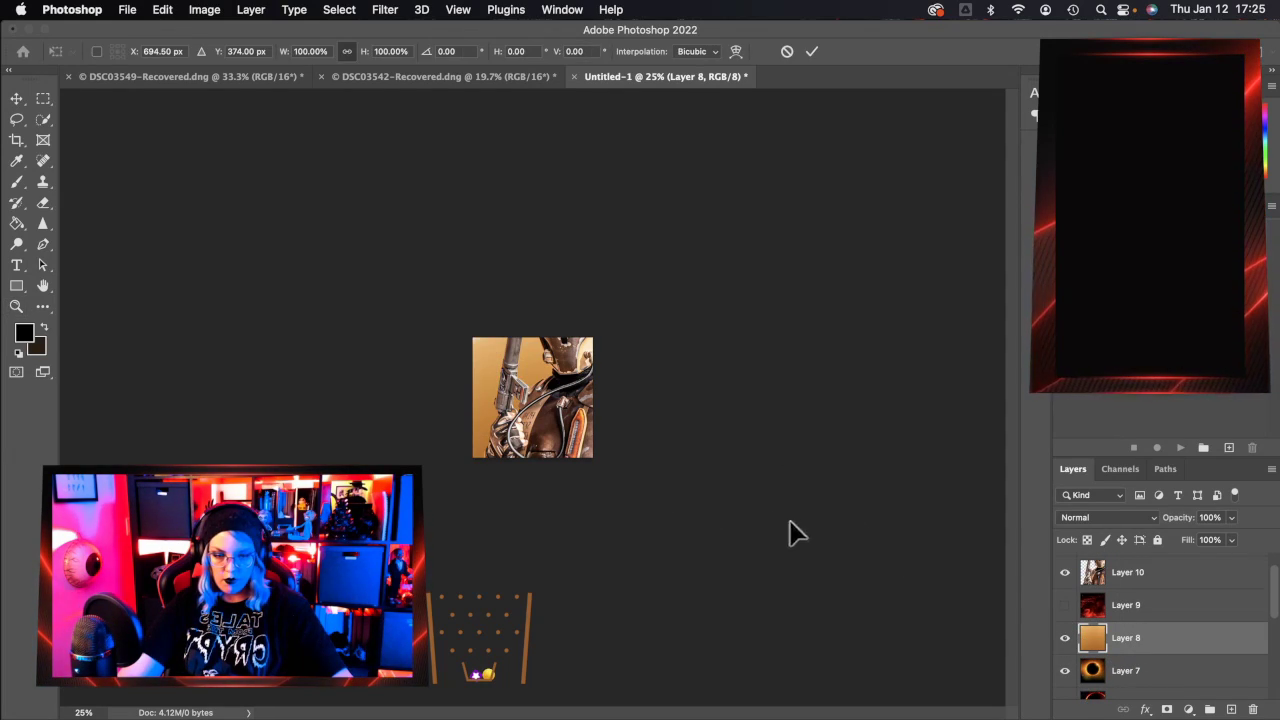
drag(817, 586, 1022, 340)
drag(962, 307, 679, 516)
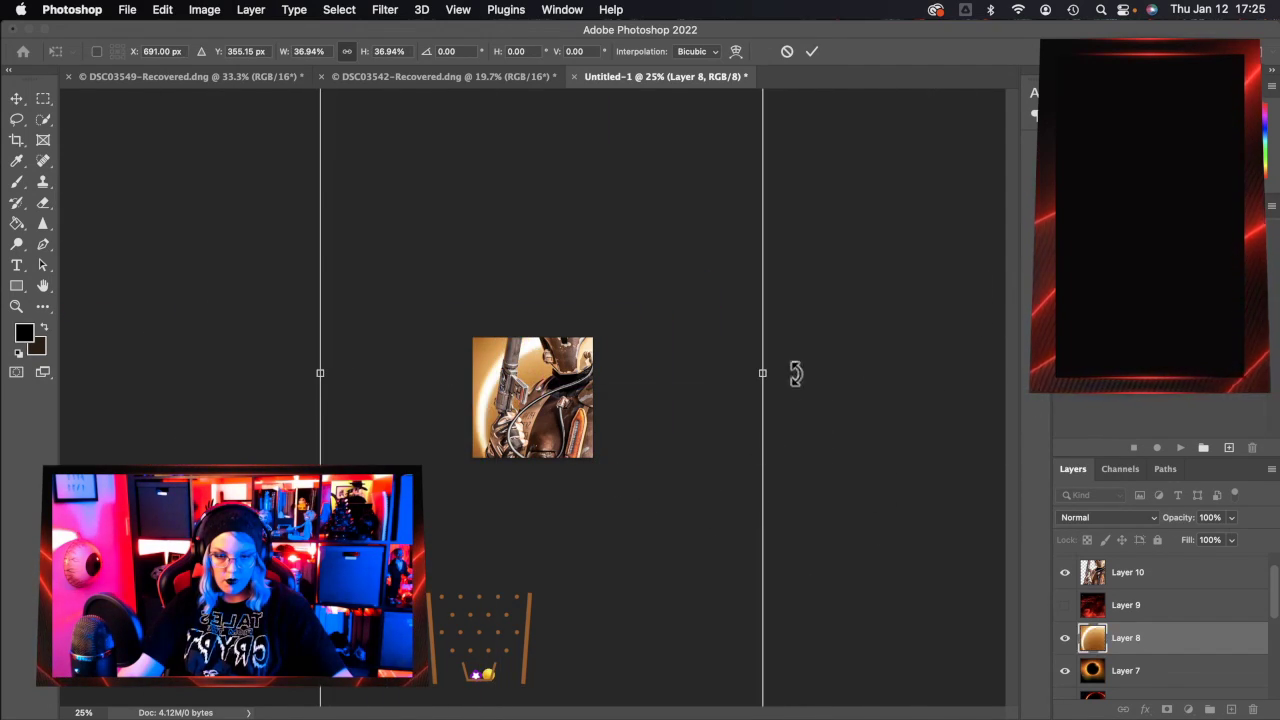
drag(770, 375, 594, 373)
drag(500, 578, 555, 581)
click(813, 53)
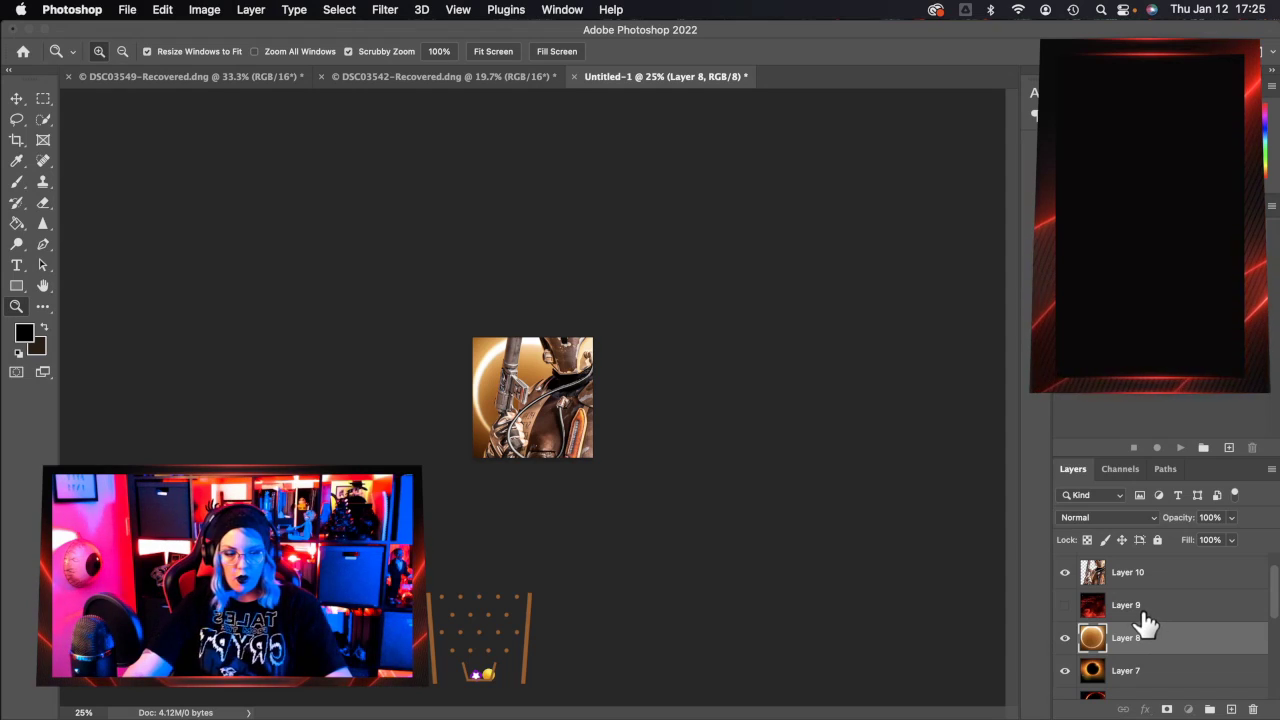
Show Layer 9, scale its red space image down to about 33% and position it to cover the canvas.
click(1143, 614)
click(1065, 605)
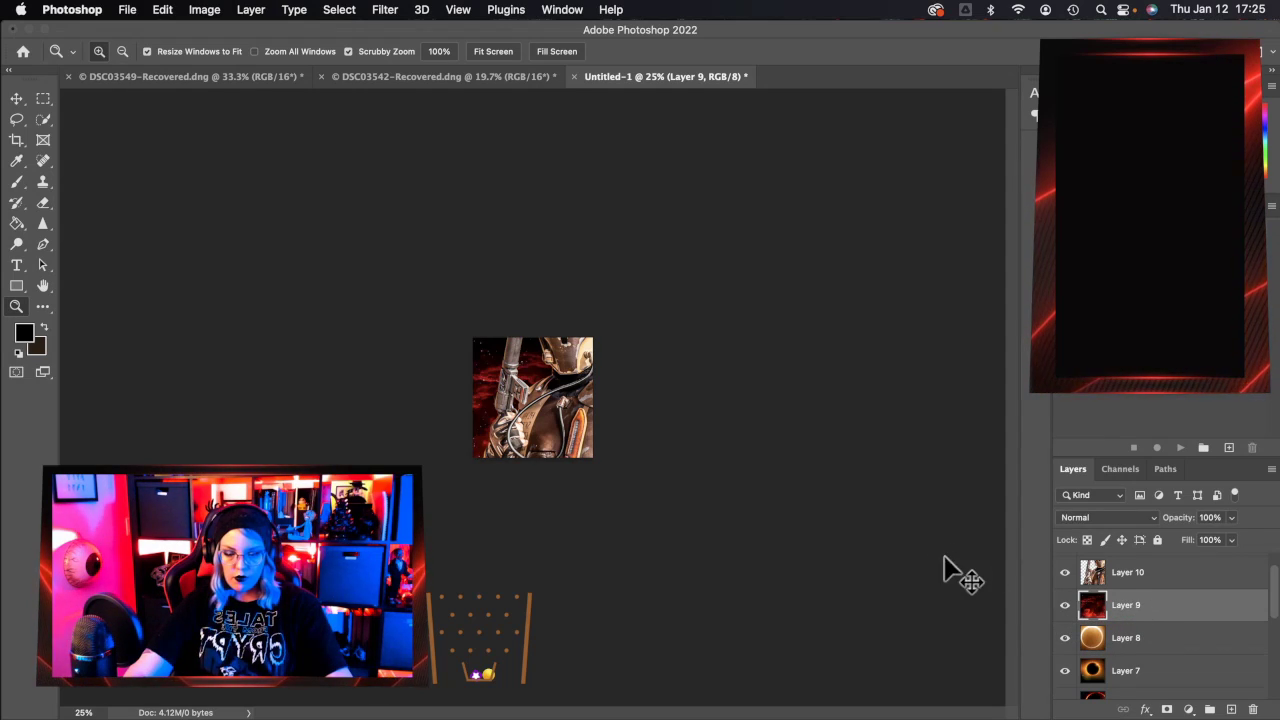
key(ctrl+t)
drag(549, 509, 893, 300)
drag(900, 192, 671, 317)
drag(529, 549, 688, 478)
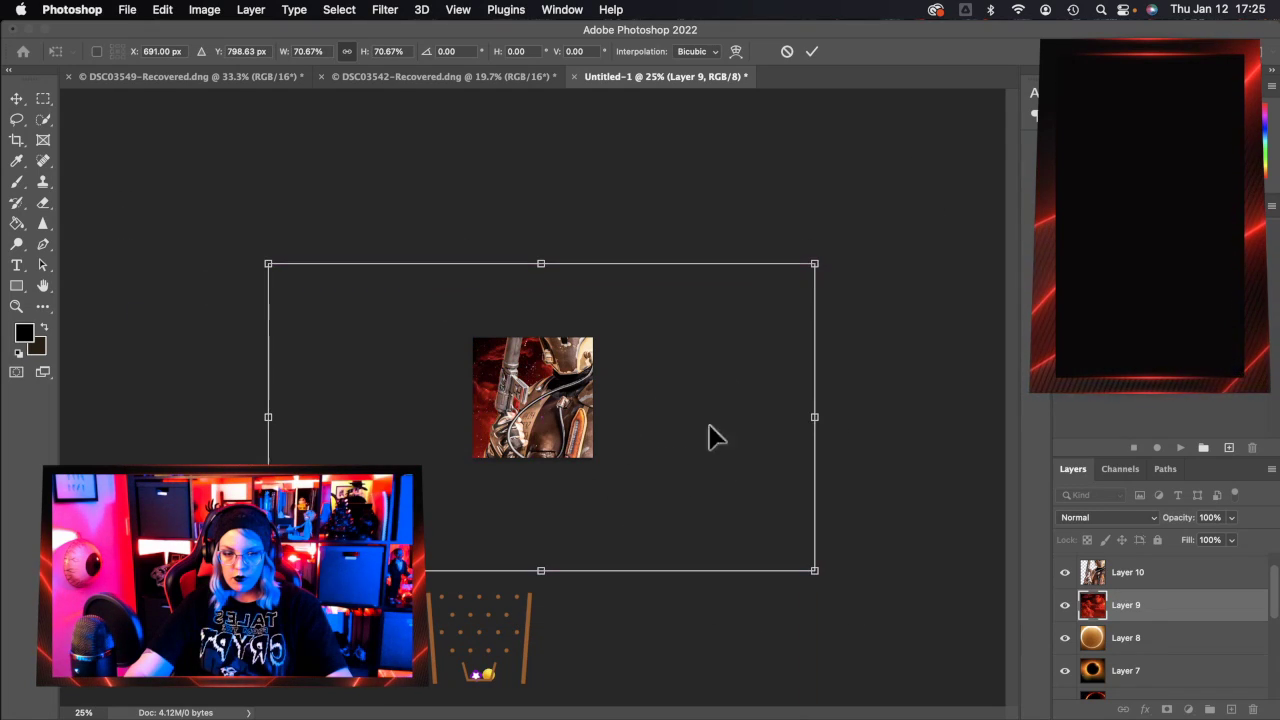
drag(812, 262, 654, 354)
drag(580, 466, 609, 487)
drag(725, 283, 575, 407)
drag(531, 477, 678, 378)
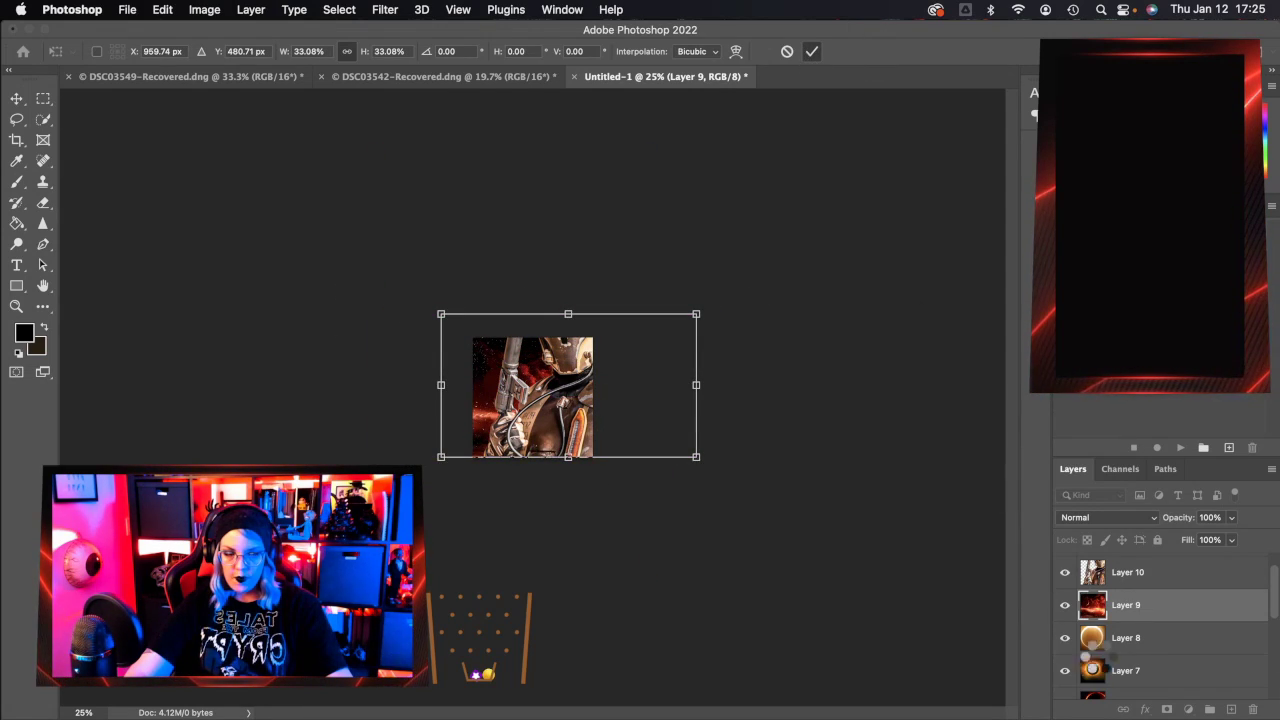
Show Layer 11 and move its golden starry image so that it covers the canvas.
scroll(1146, 637, down, 6)
scroll(1148, 640, up, 7)
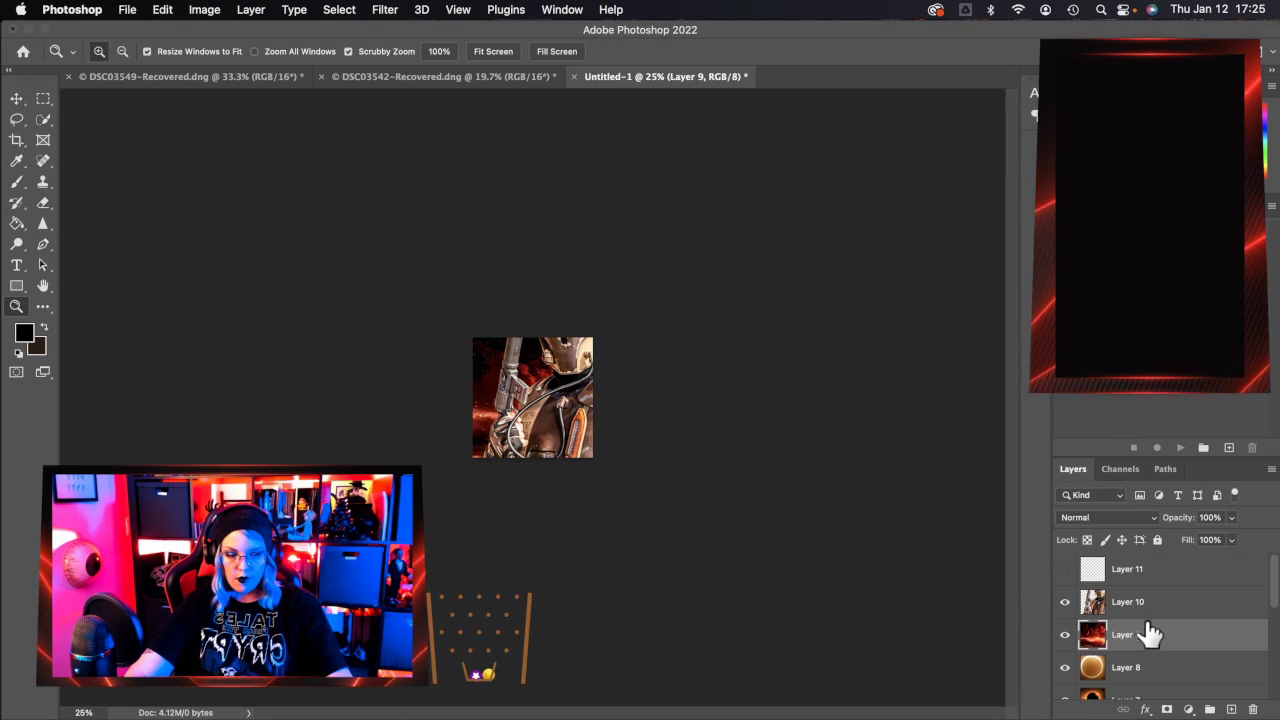
click(1148, 572)
click(1065, 569)
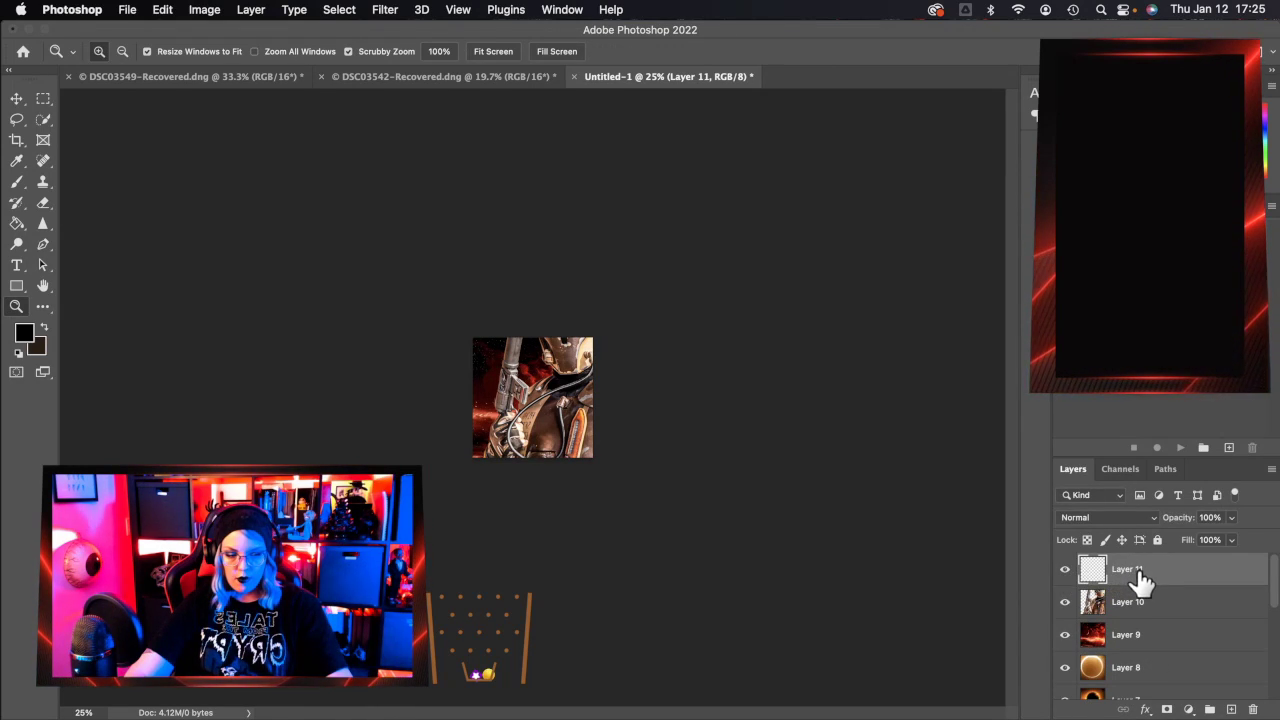
key(super+t)
drag(650, 615, 583, 420)
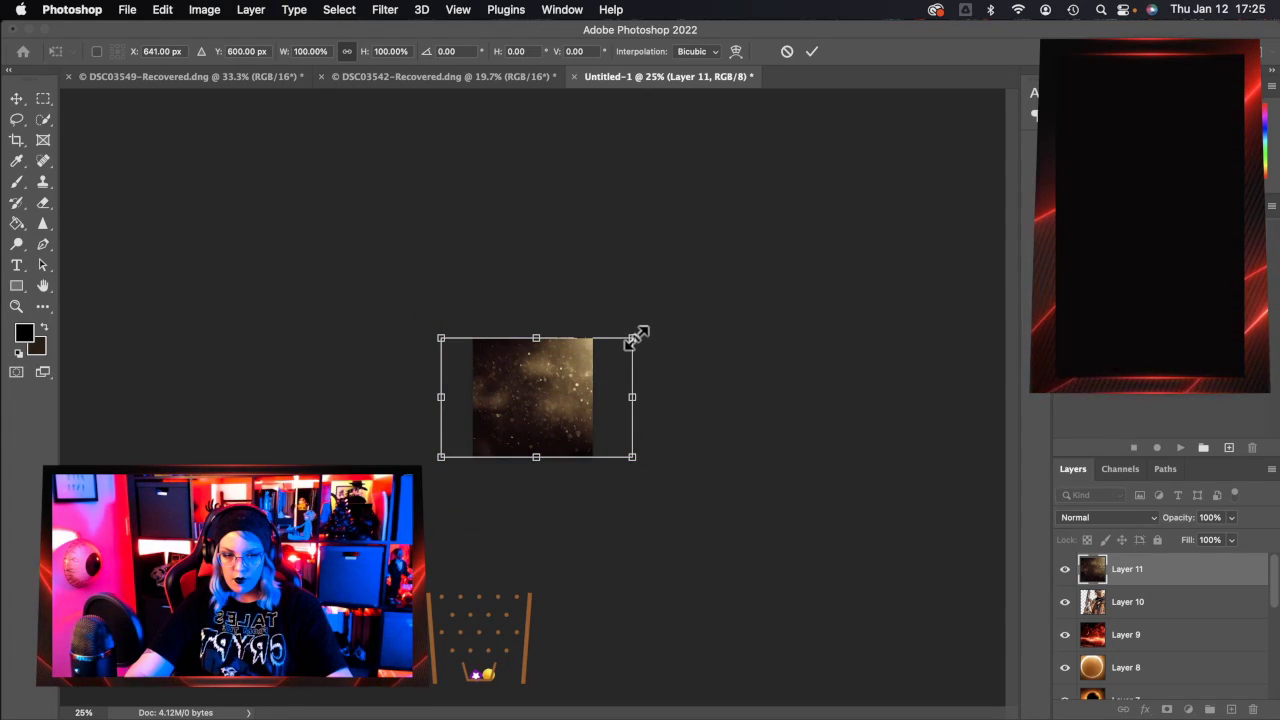
click(810, 52)
key(z)
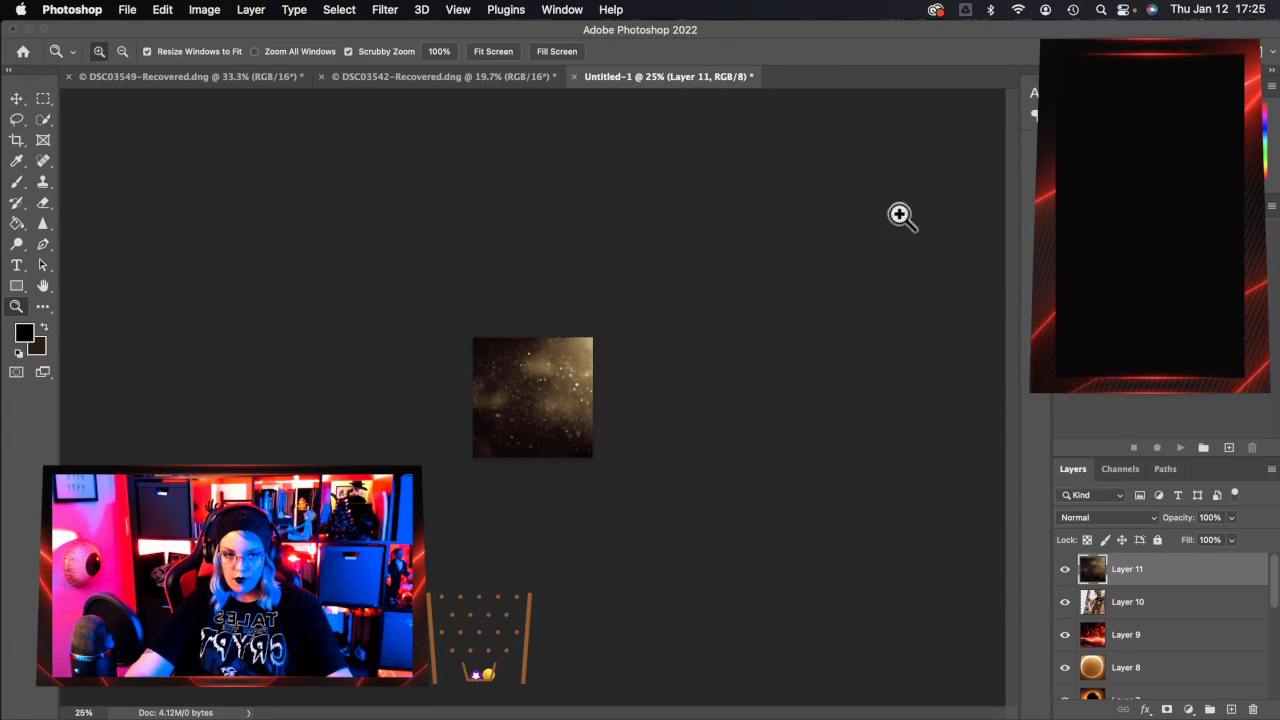
Hide Layer 11, scale Layer 10's armored figures down to about 28% and position both figures on the canvas.
click(1065, 574)
click(1145, 605)
key(super+t)
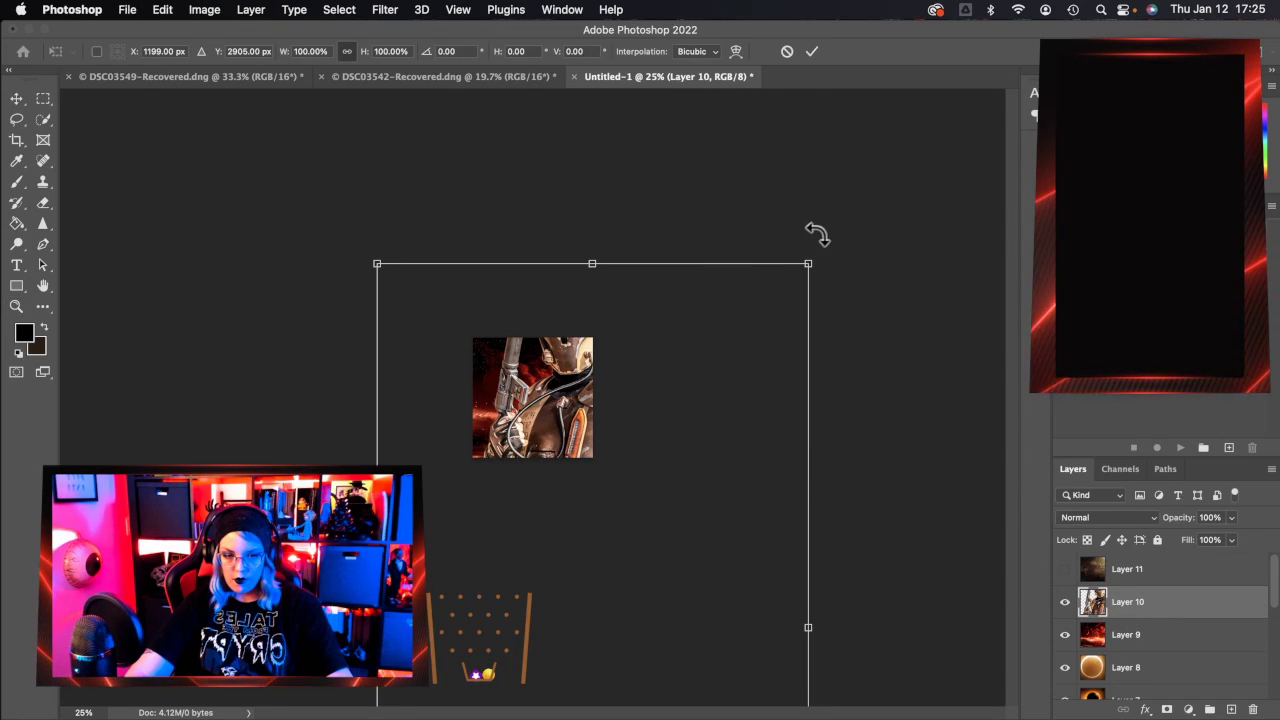
drag(805, 265, 503, 453)
drag(464, 594, 518, 480)
drag(595, 337, 577, 367)
drag(529, 529, 533, 499)
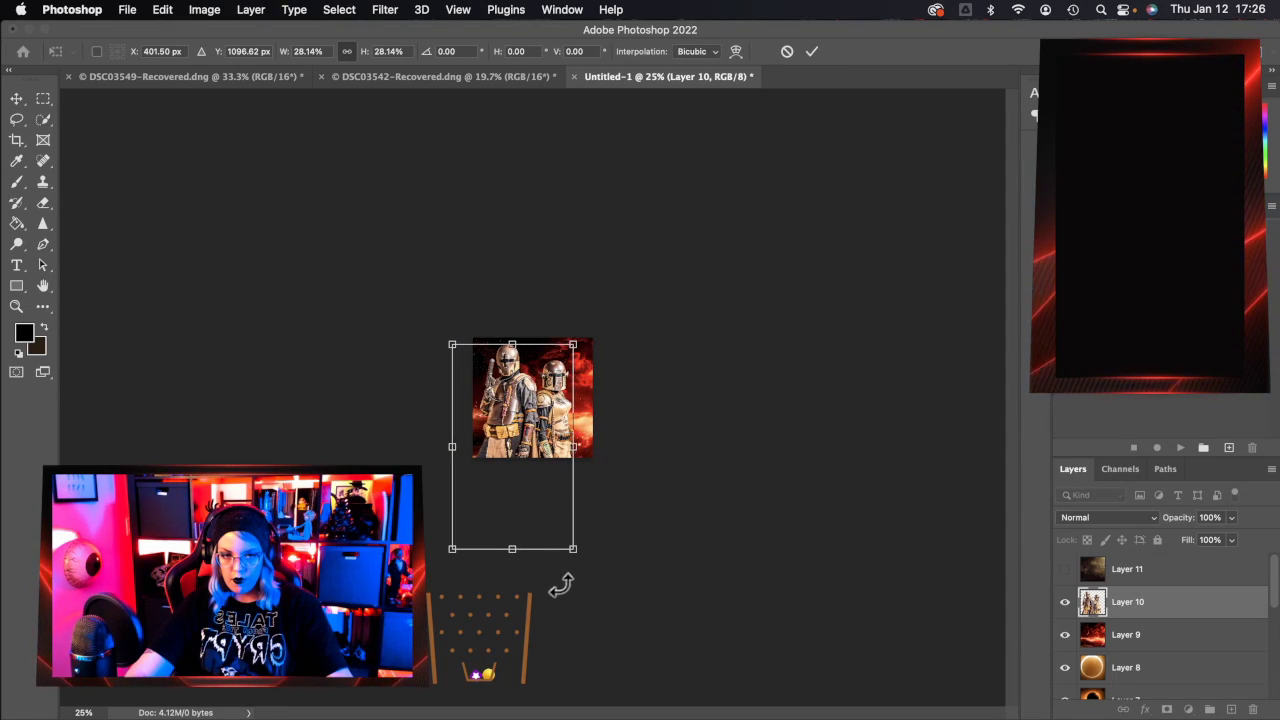
drag(549, 510, 548, 511)
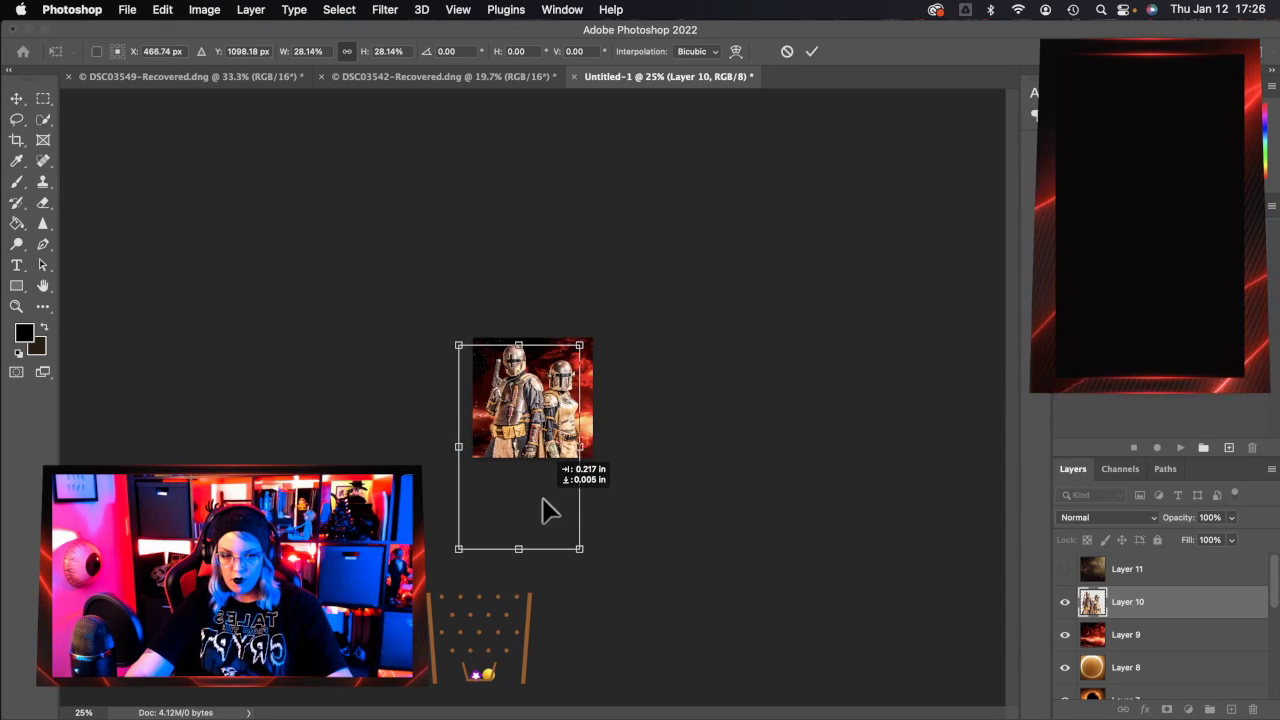
click(811, 53)
key(z)
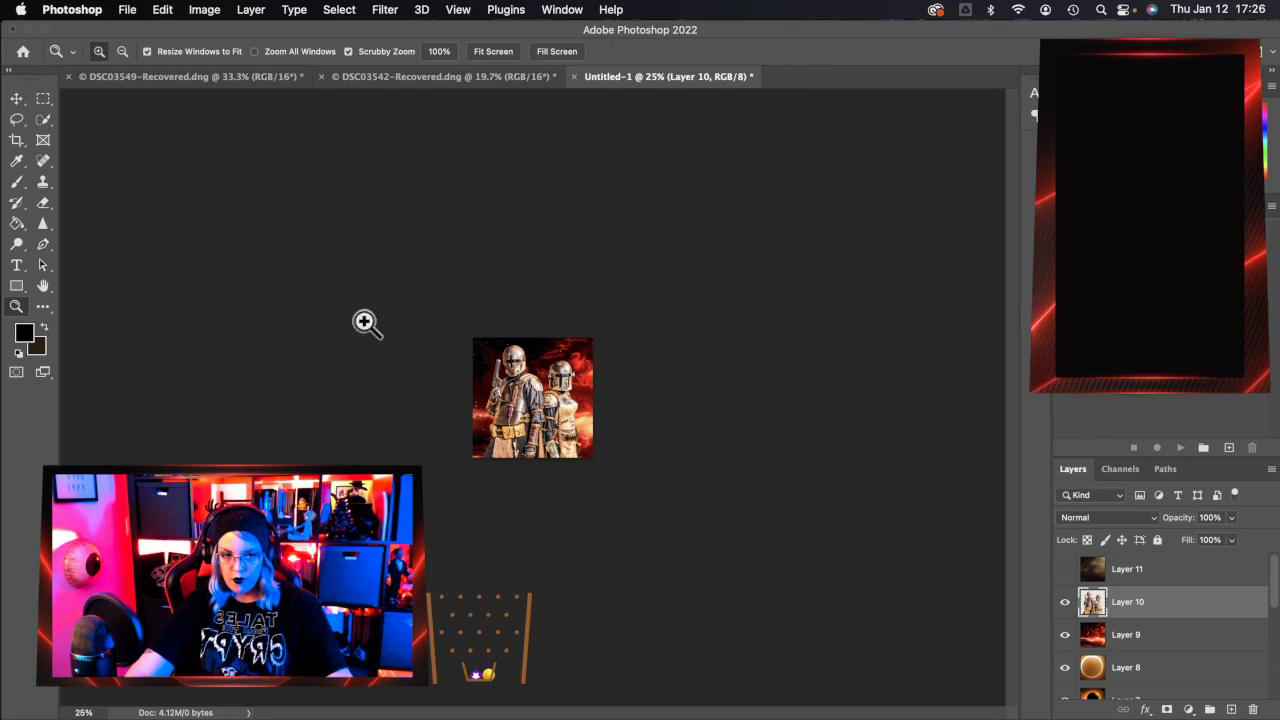
Enlarge Layer 10's armored figures to about 112% and position them so they fill the lower canvas with both helmets in frame.
click(535, 348)
click(535, 348)
click(535, 348)
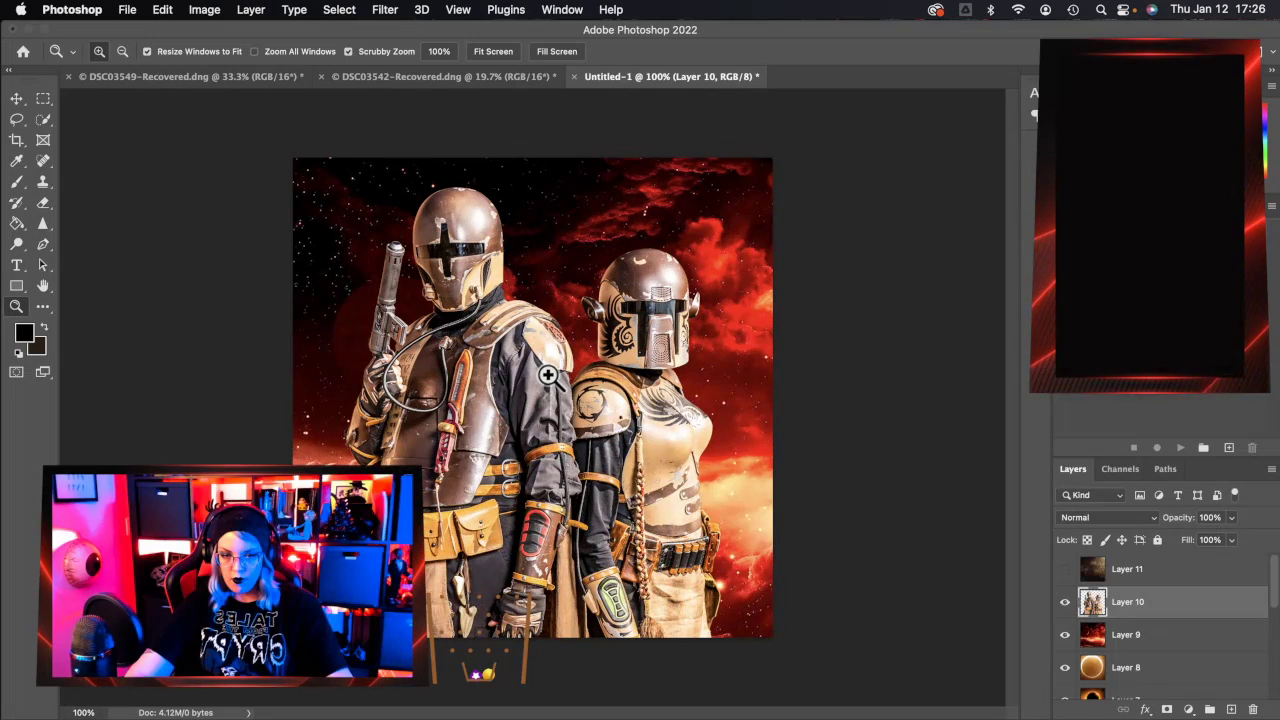
key(ctrl+t)
drag(576, 512, 578, 488)
drag(728, 163, 687, 221)
drag(603, 470, 623, 449)
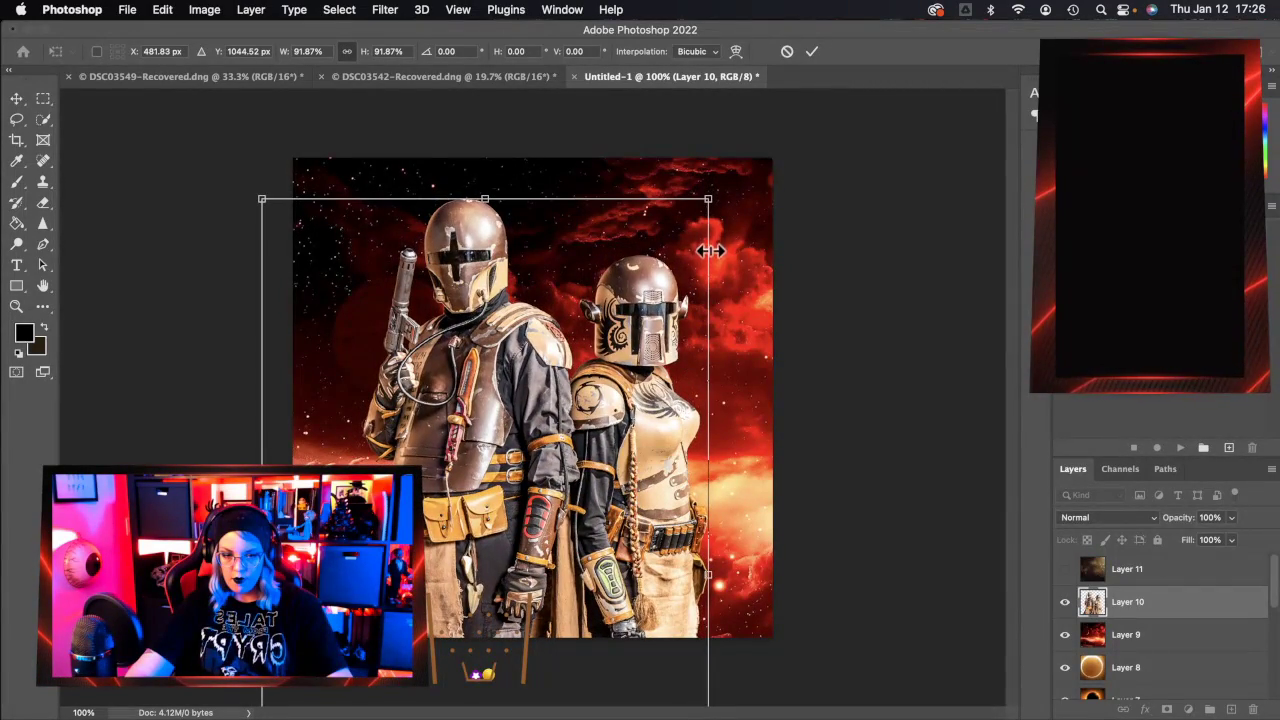
drag(708, 199, 686, 229)
drag(624, 452, 665, 390)
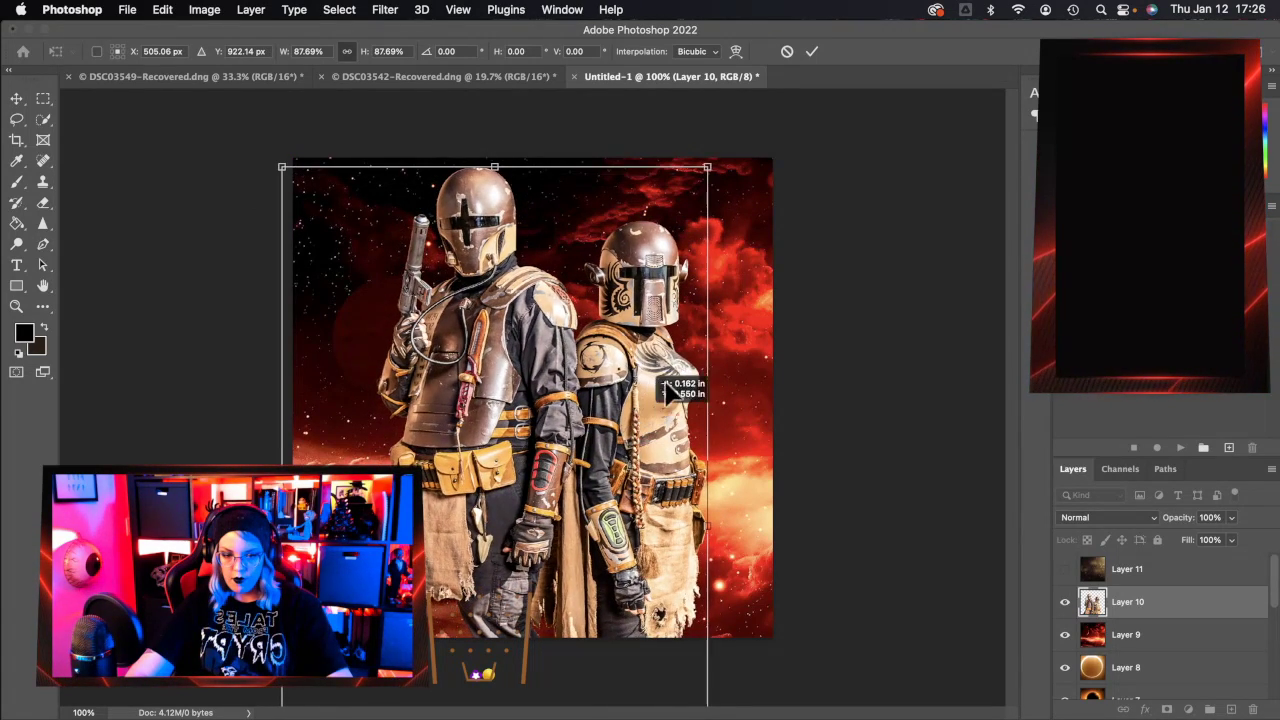
drag(708, 167, 663, 223)
drag(630, 510, 651, 487)
drag(692, 202, 742, 115)
drag(647, 313, 608, 490)
drag(703, 290, 766, 149)
drag(703, 407, 645, 450)
drag(723, 199, 761, 137)
drag(700, 373, 684, 410)
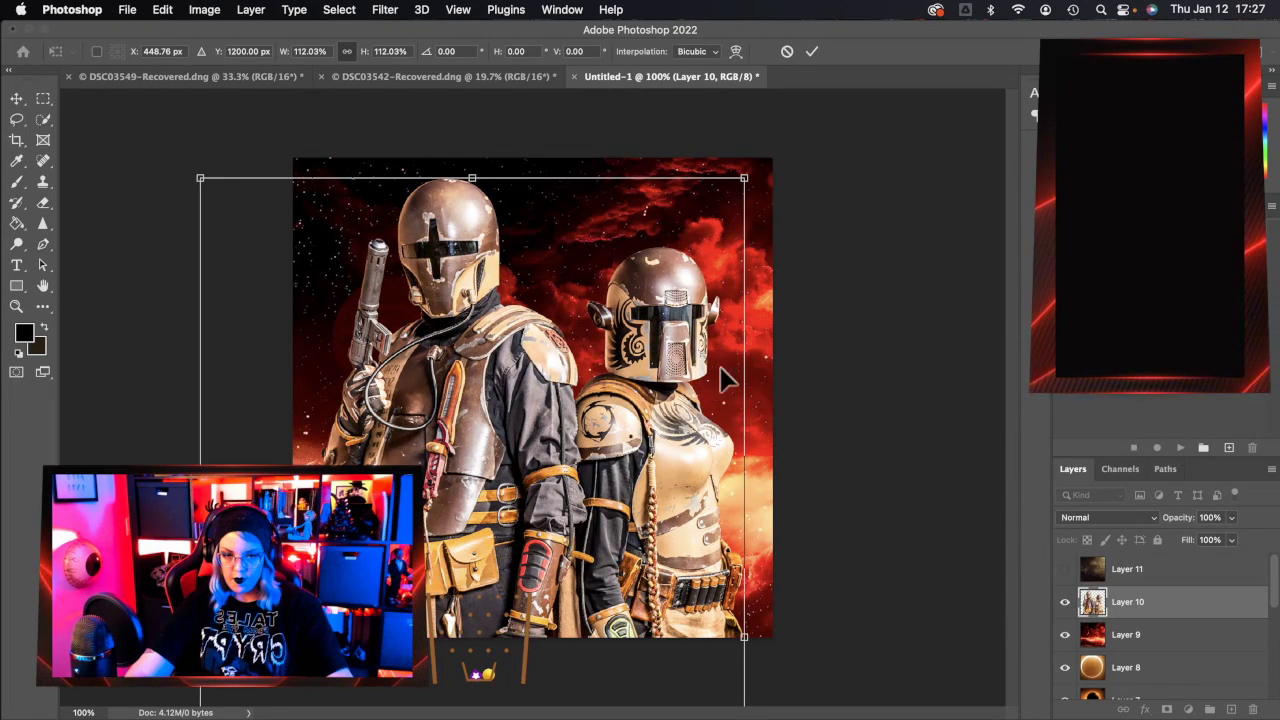
click(812, 51)
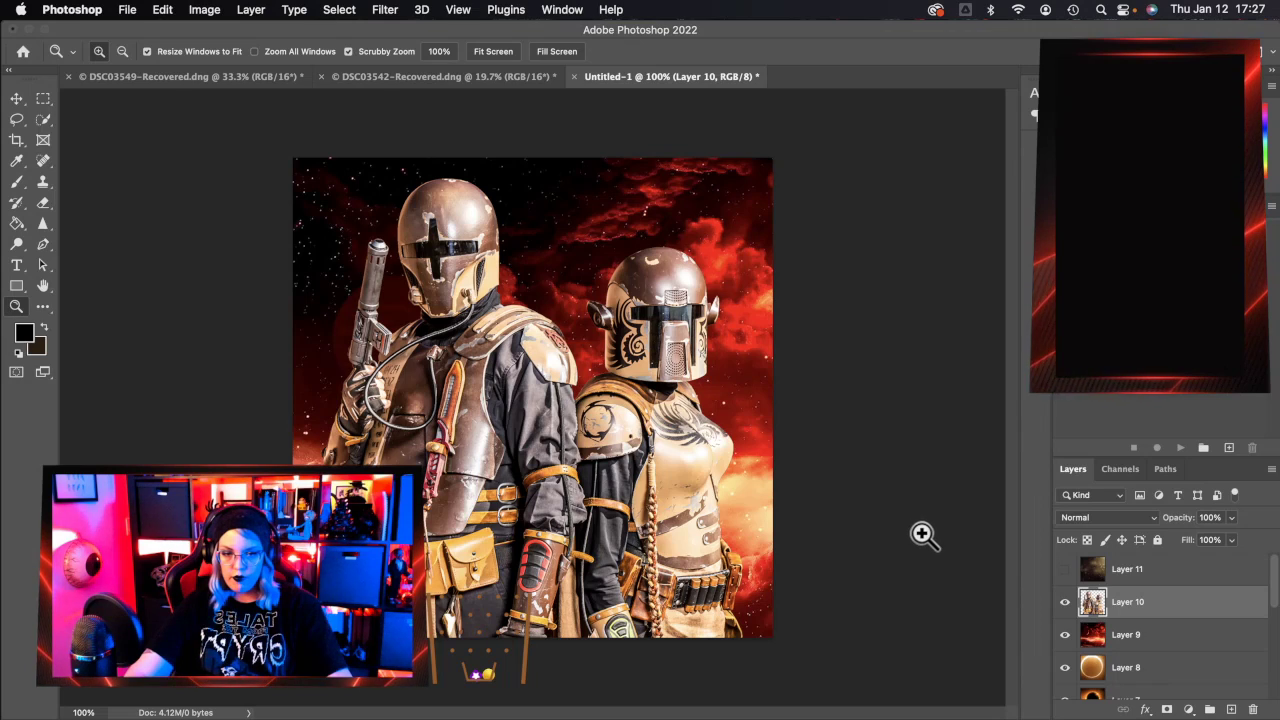
Select Layer 1 and hide Layers 2 through 9, leaving its glowing ring image as the only background behind the figures.
click(1147, 640)
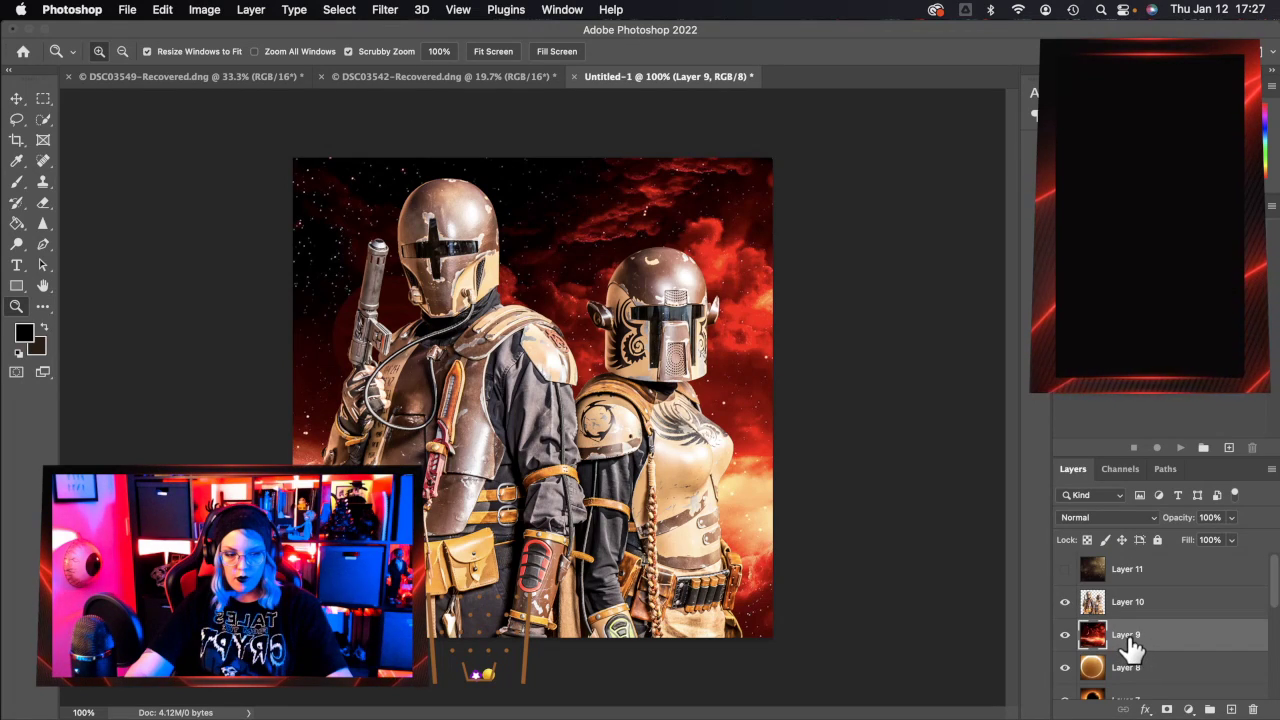
scroll(1125, 680, down, 5)
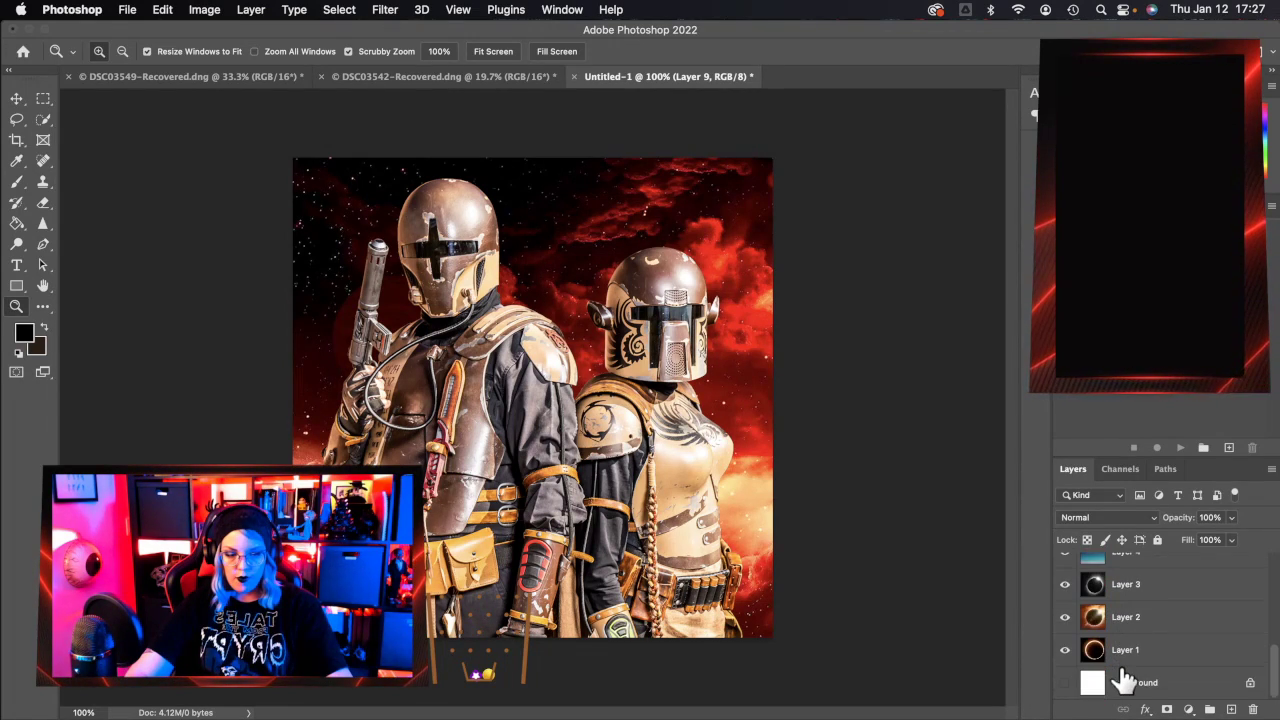
click(1130, 662)
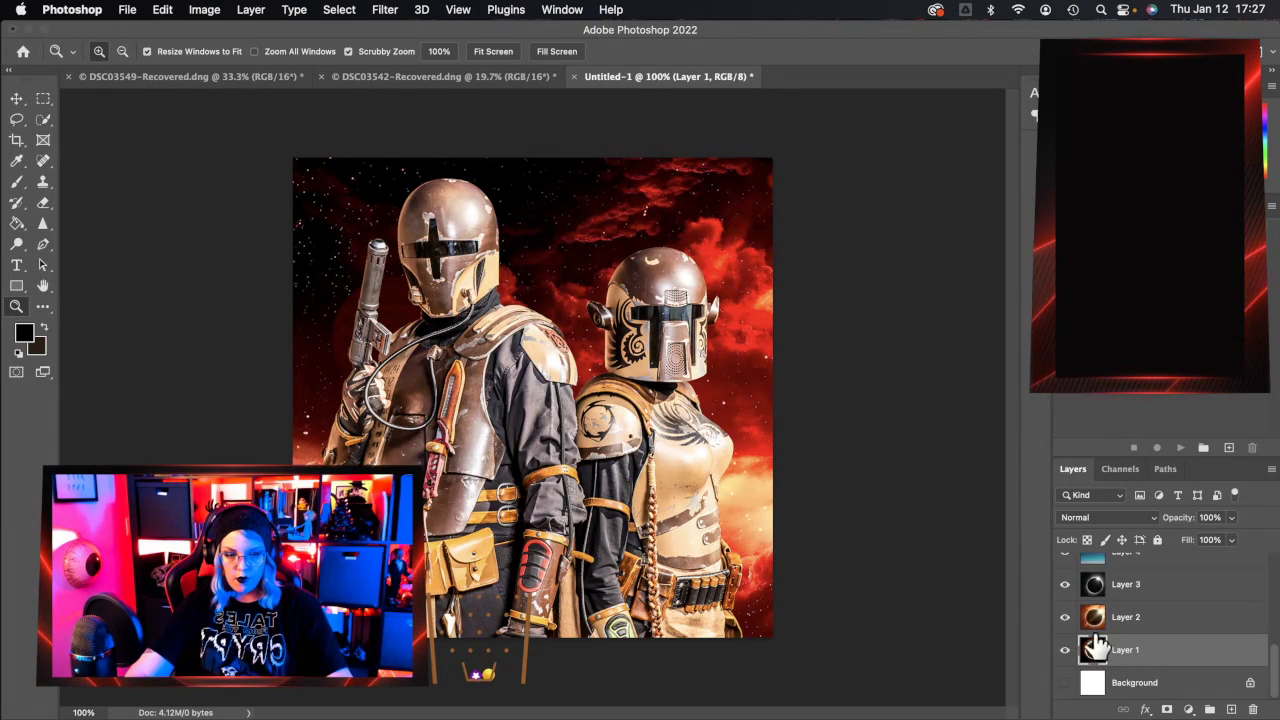
scroll(1100, 640, up, 5)
click(1065, 634)
click(1065, 667)
scroll(1100, 650, down, 2)
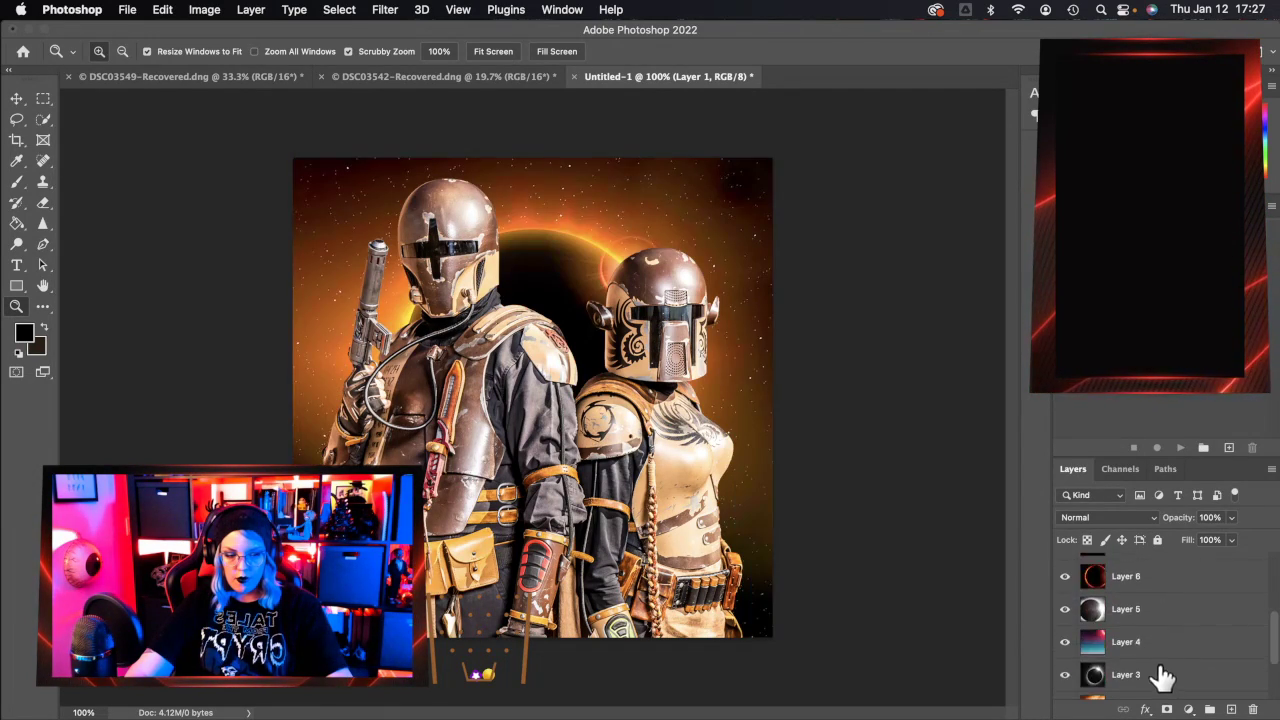
click(1065, 623)
click(1065, 656)
scroll(1200, 655, down, 2)
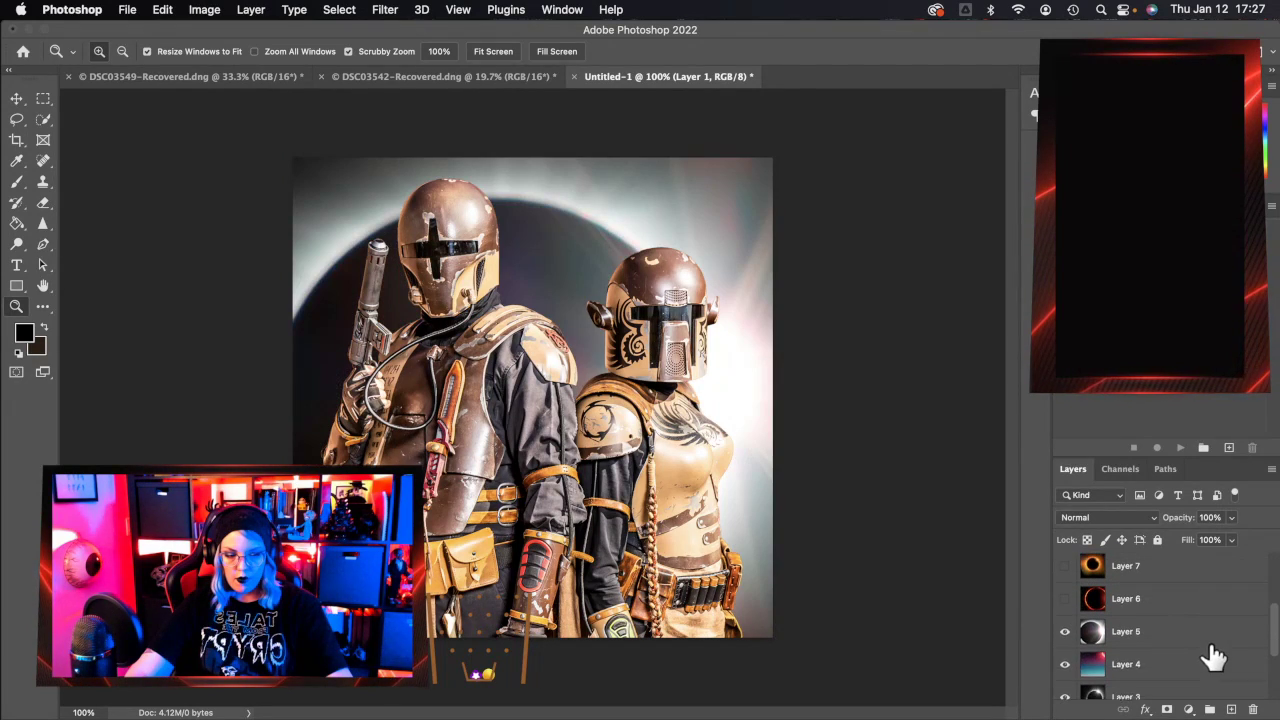
click(1062, 624)
click(1065, 657)
scroll(1080, 650, down, 3)
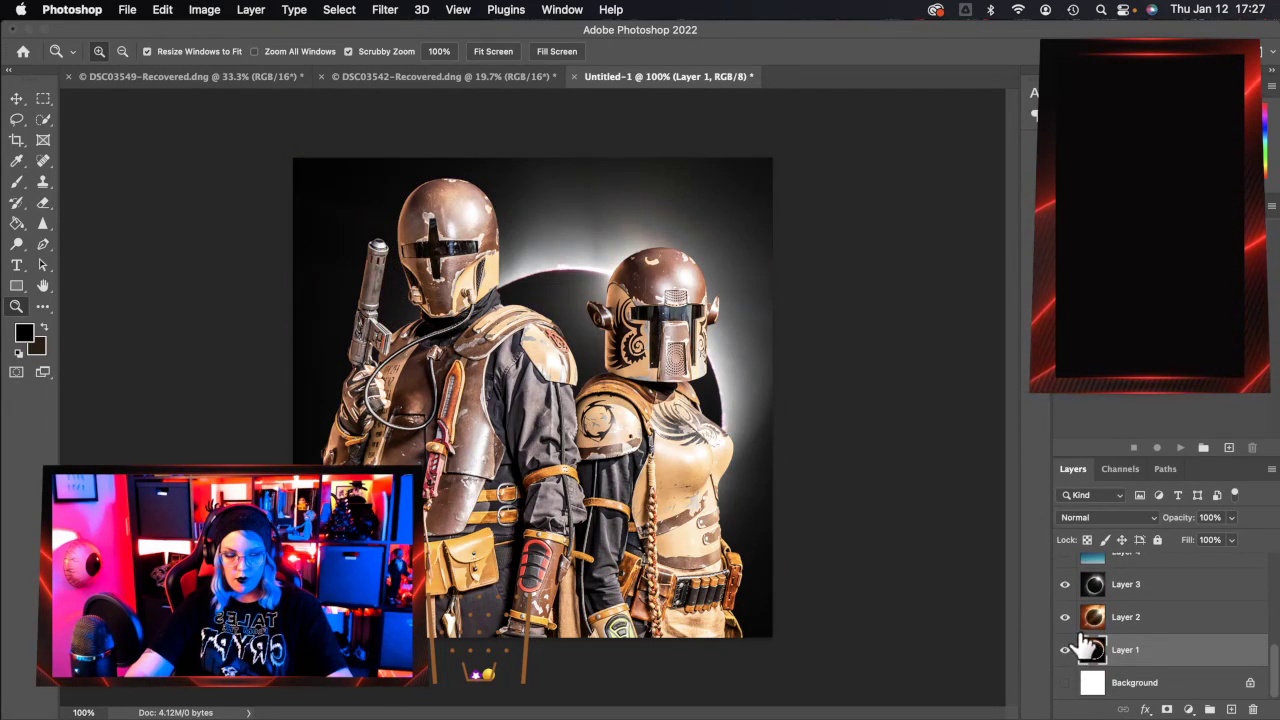
click(1065, 584)
click(1065, 617)
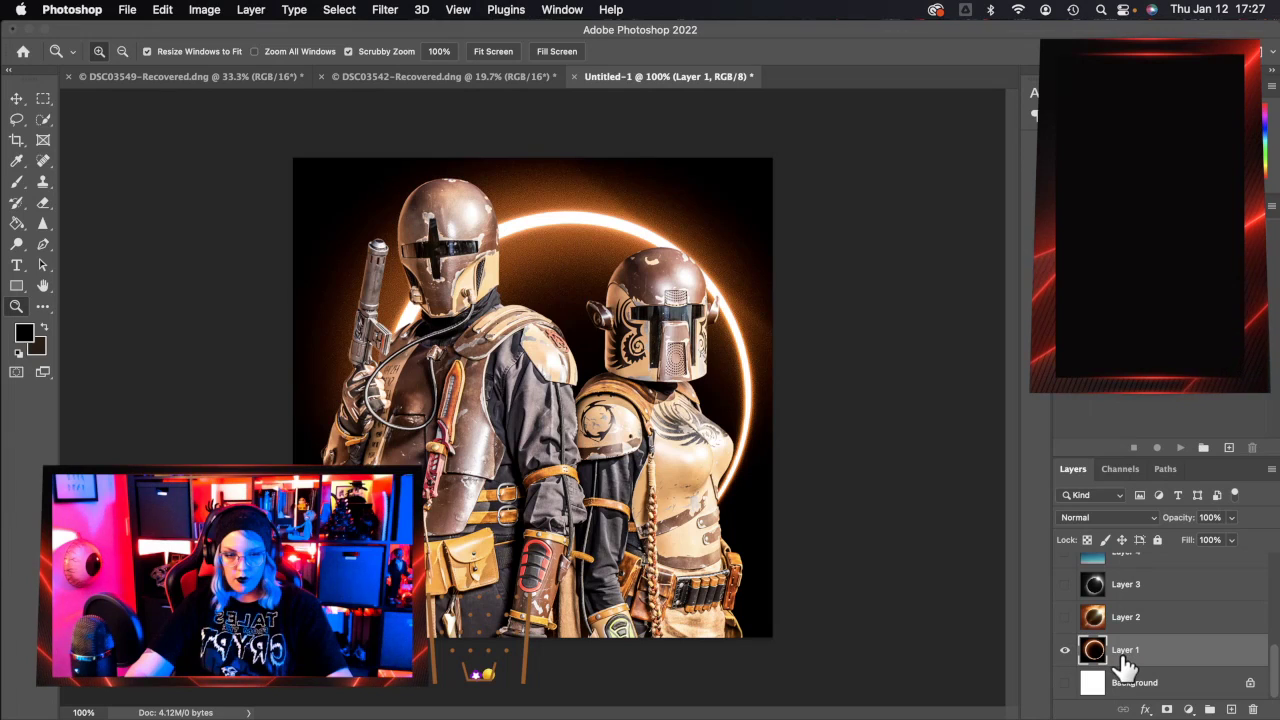
Scale Layer 1's glowing ring image to about 126% and center it on the canvas at 600 px, 600 px.
key(super+t)
drag(905, 563, 1060, 550)
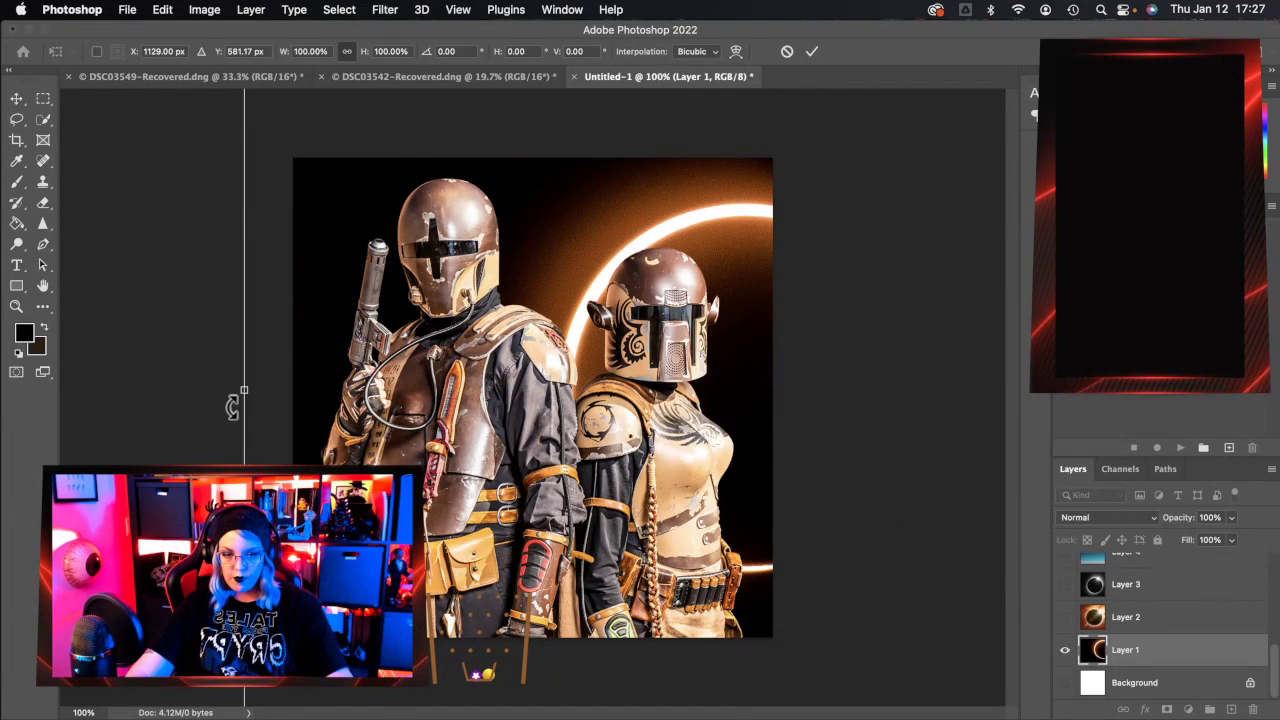
drag(244, 396, 84, 396)
drag(790, 455, 784, 492)
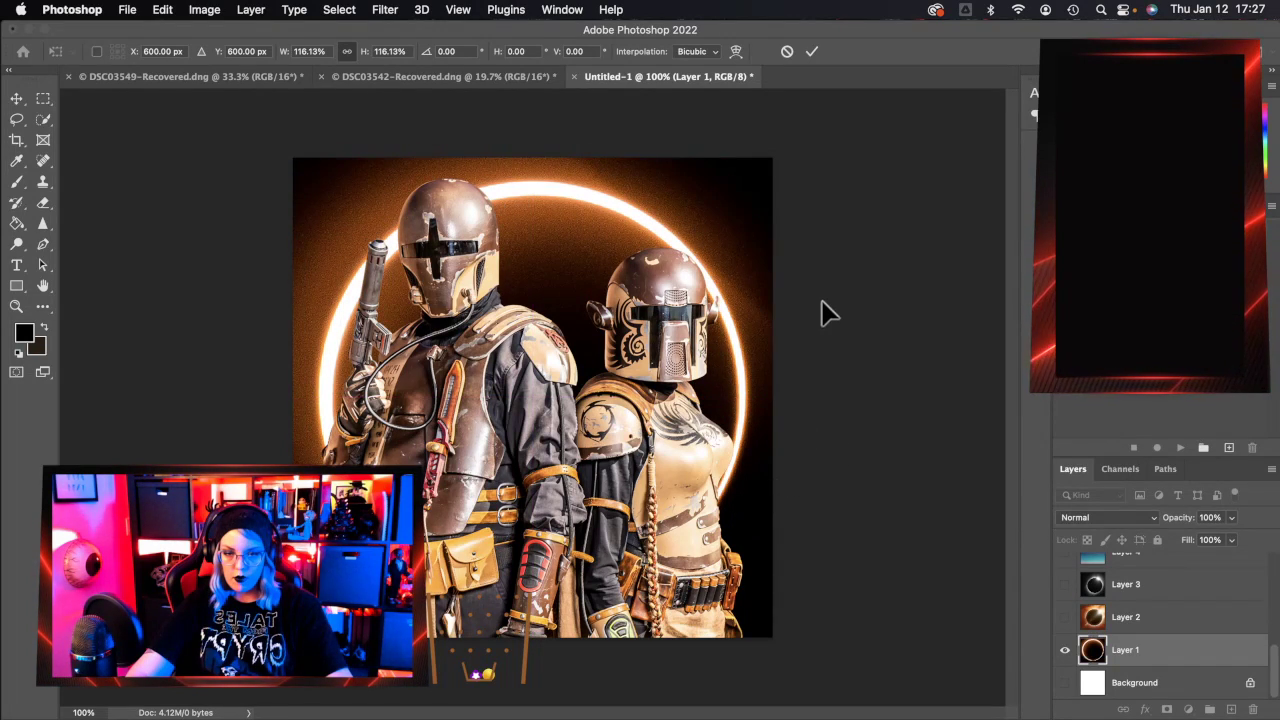
drag(554, 428, 669, 426)
drag(351, 443, 448, 442)
drag(160, 396, 0, 396)
drag(840, 424, 960, 426)
drag(155, 388, 214, 380)
drag(811, 420, 750, 428)
drag(97, 401, 122, 397)
drag(851, 466, 975, 449)
drag(224, 383, 248, 381)
drag(910, 428, 572, 393)
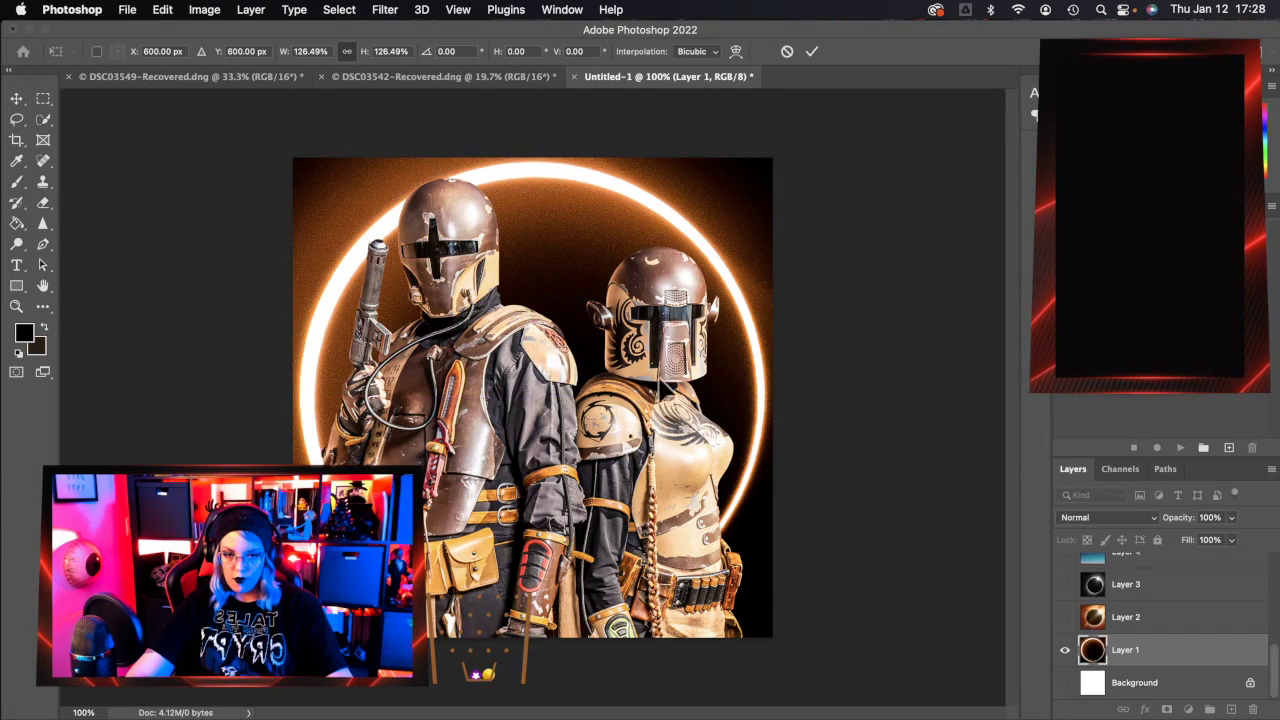
click(812, 52)
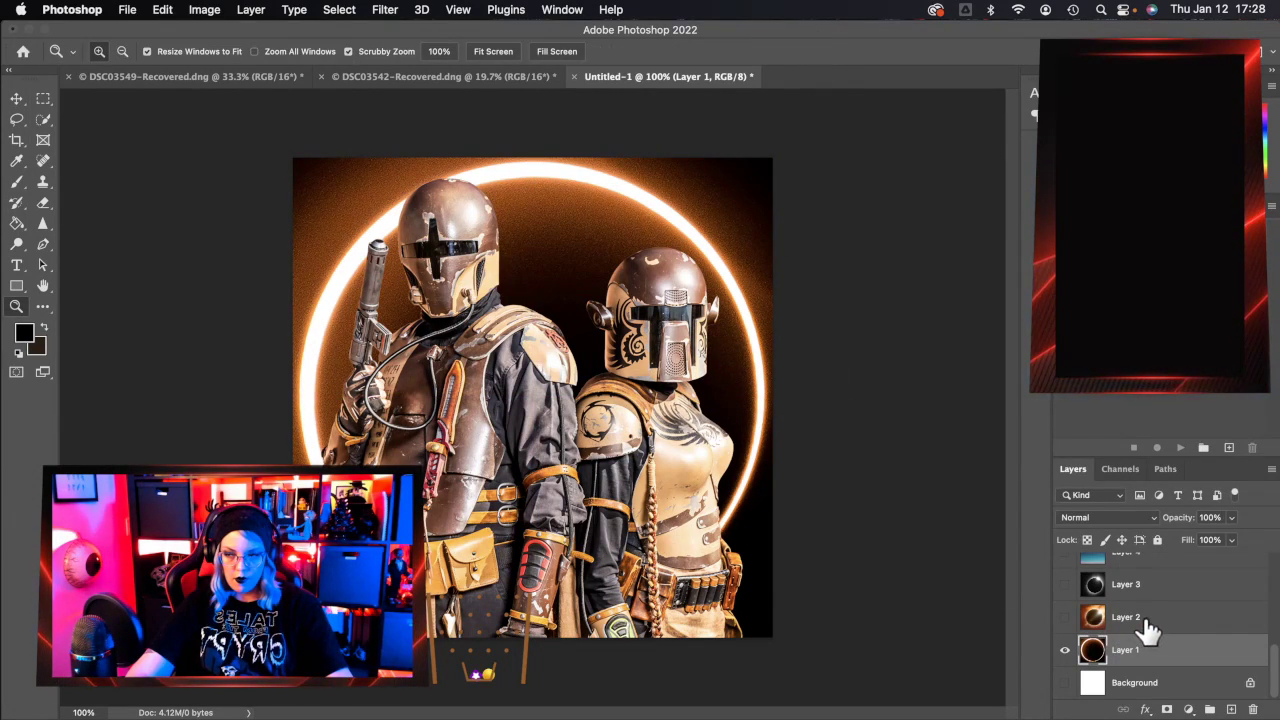
Hide Layer 1, show Layer 2, scale its planet image to about 128% and center it at 600 px, 600 px.
click(1065, 650)
click(1065, 617)
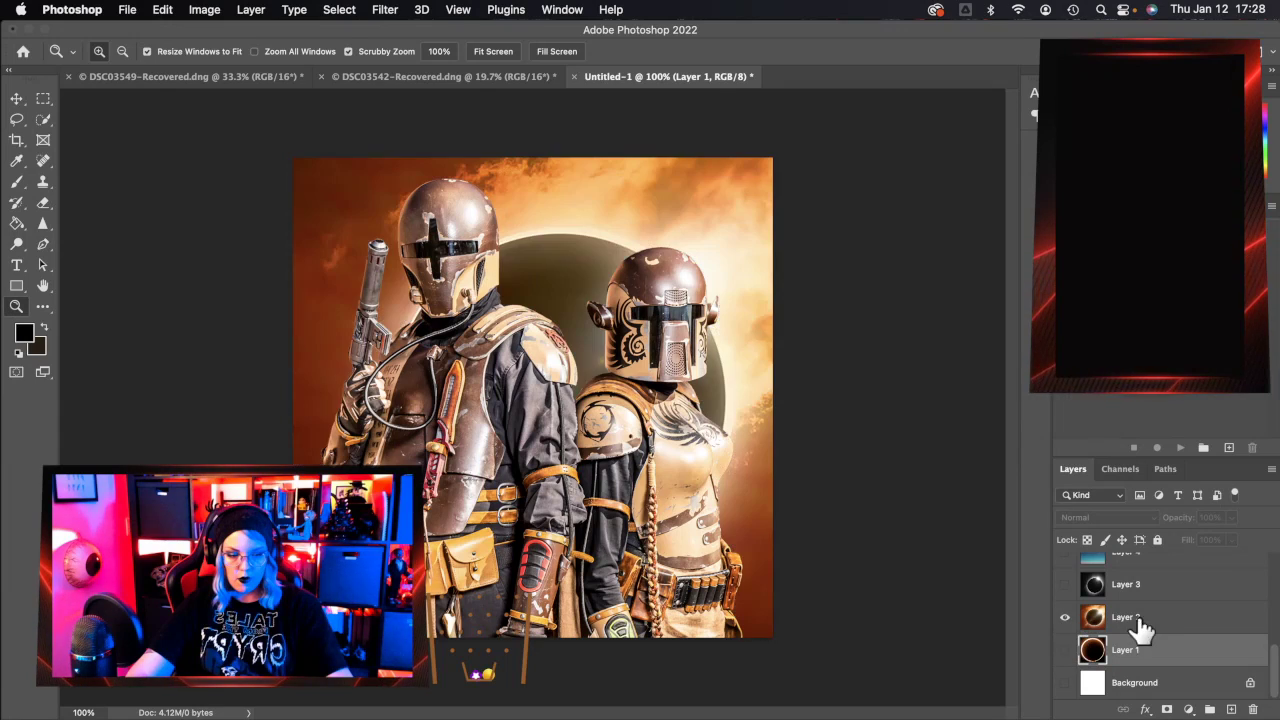
click(1158, 624)
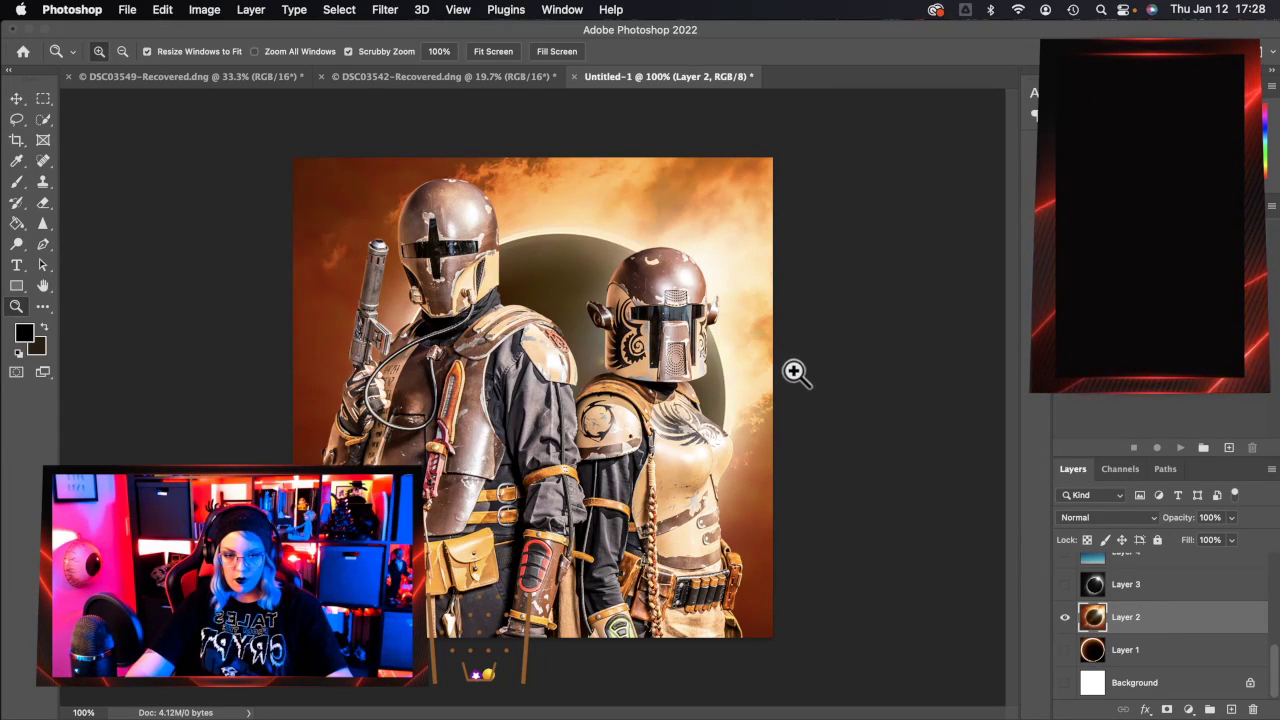
drag(902, 461, 1154, 408)
key(ctrl+t)
drag(220, 363, 0, 362)
drag(965, 399, 1235, 383)
drag(100, 366, 190, 362)
drag(900, 368, 358, 401)
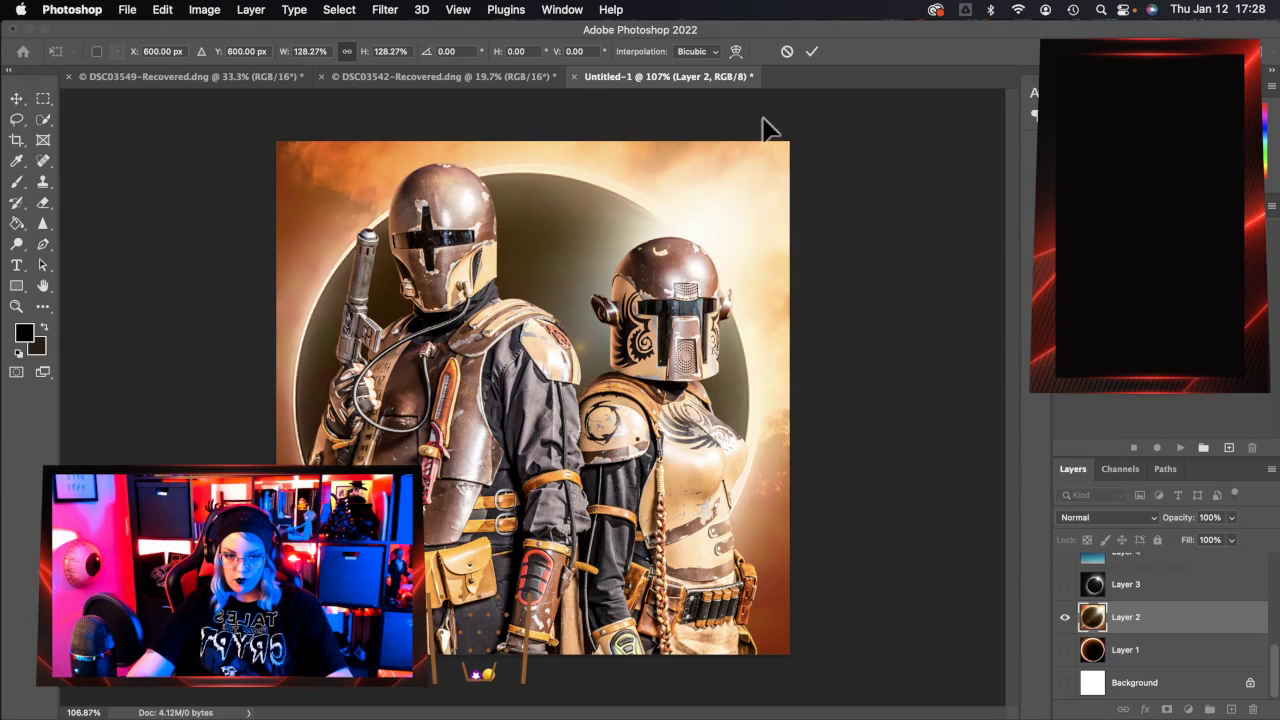
click(812, 52)
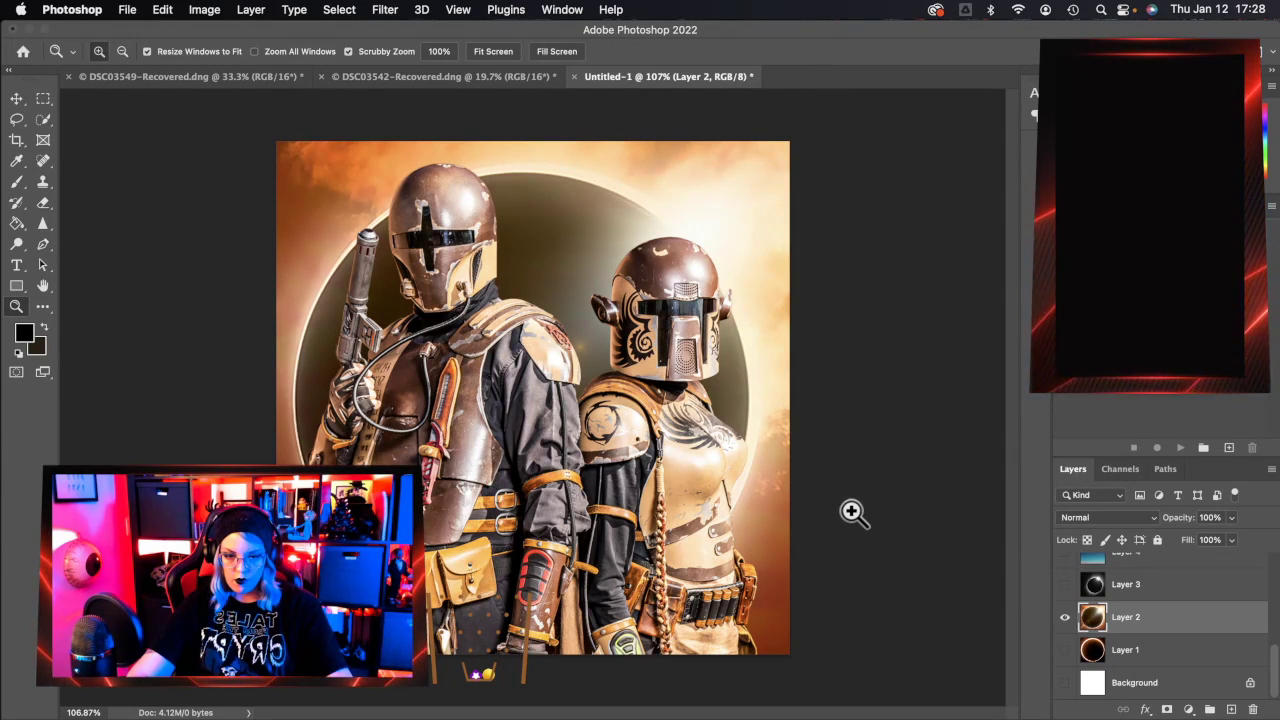
Shift Layer 2's planet image slightly to the right behind the figures.
key(super+t)
drag(548, 560, 580, 524)
key(z)
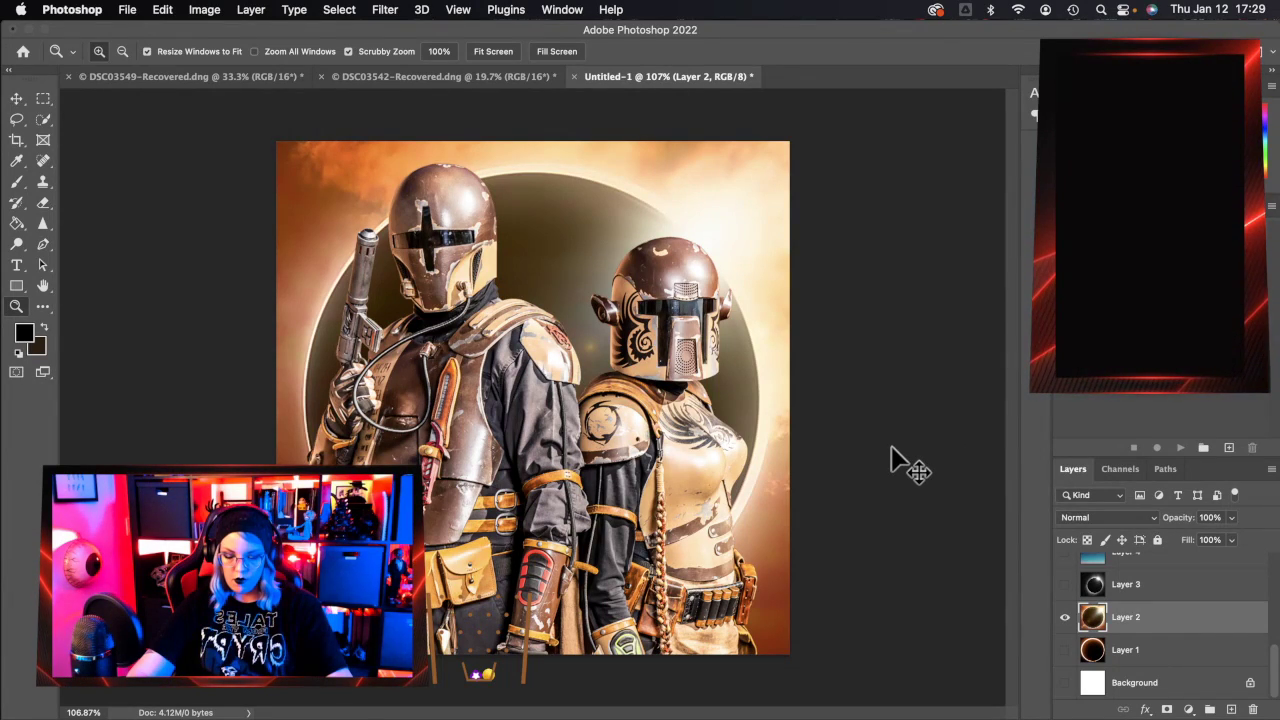
Apply a Gaussian Blur with a radius of 3.0 pixels to Layer 2.
key(super+ctrl+f)
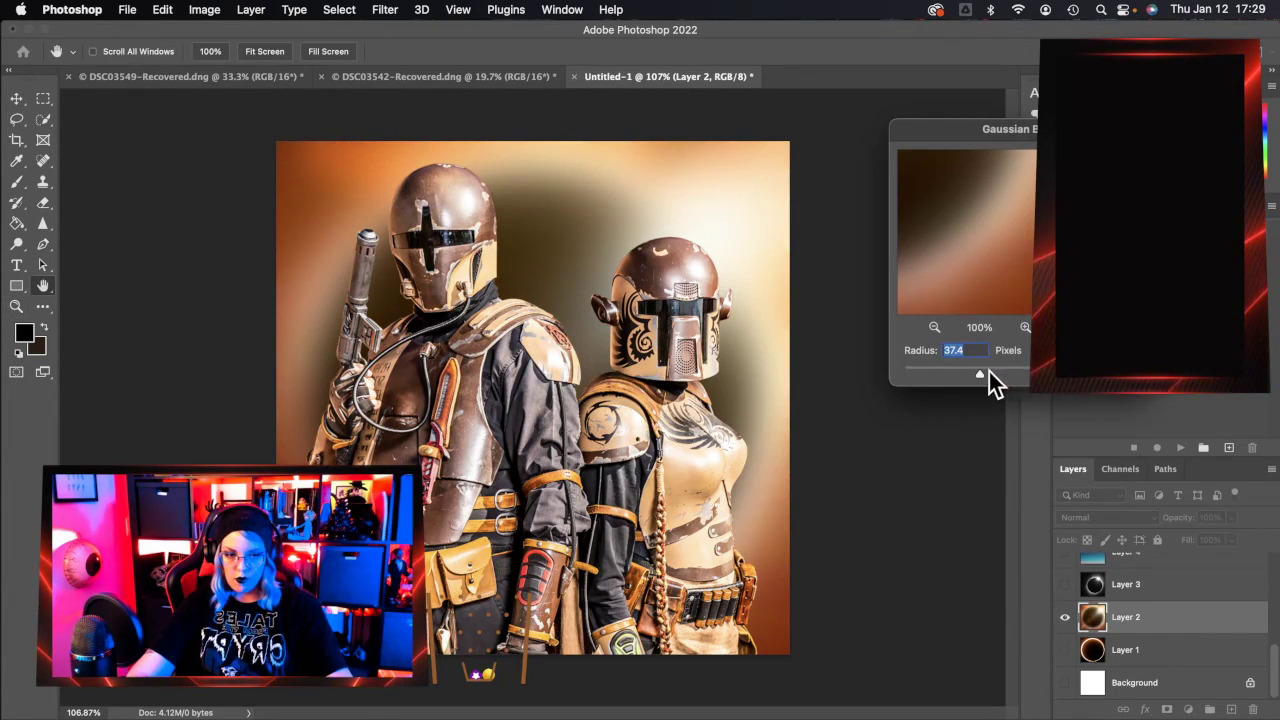
mouse_move(921, 376)
mouse_down()
mouse_move(936, 380)
mouse_move(889, 375)
mouse_move(928, 377)
mouse_up()
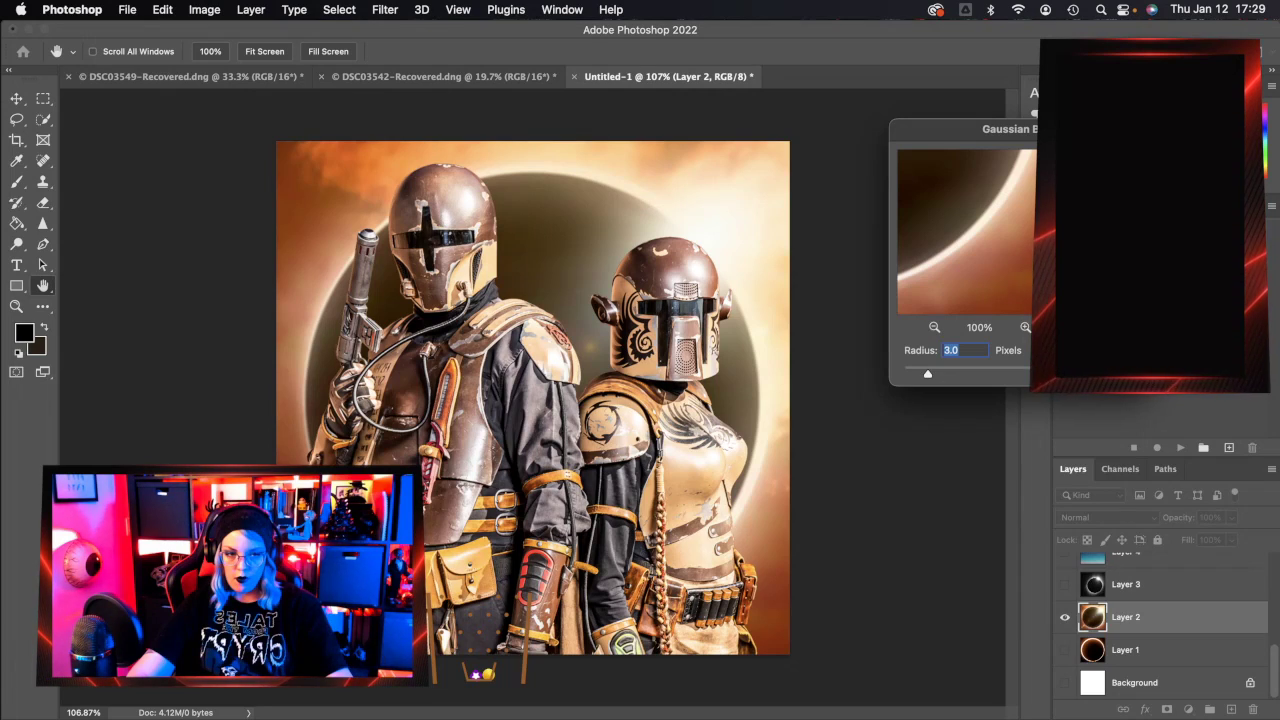
key(Return)
key(z)
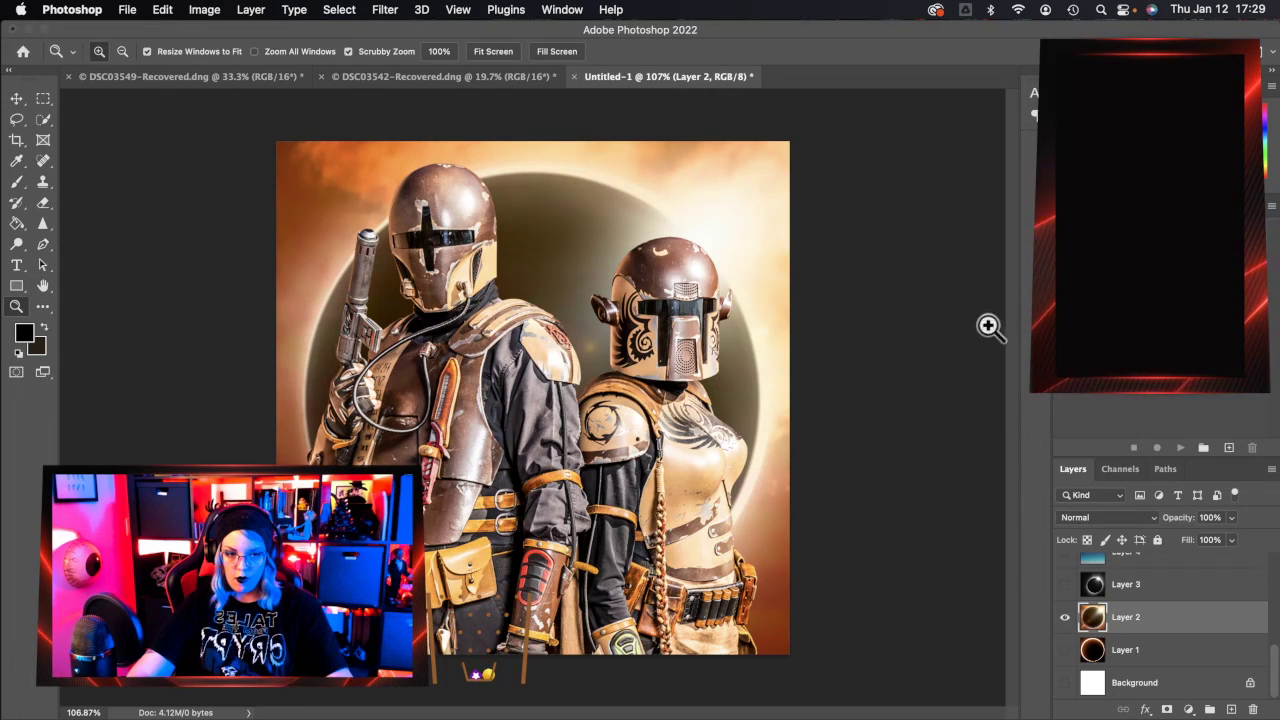
Delete Layer 3 with the black eclipse image.
click(1130, 588)
click(1065, 585)
drag(1183, 600, 1252, 709)
Select Layer 4 and make its red and blue starry image visible.
scroll(1186, 651, up, 2)
click(1115, 635)
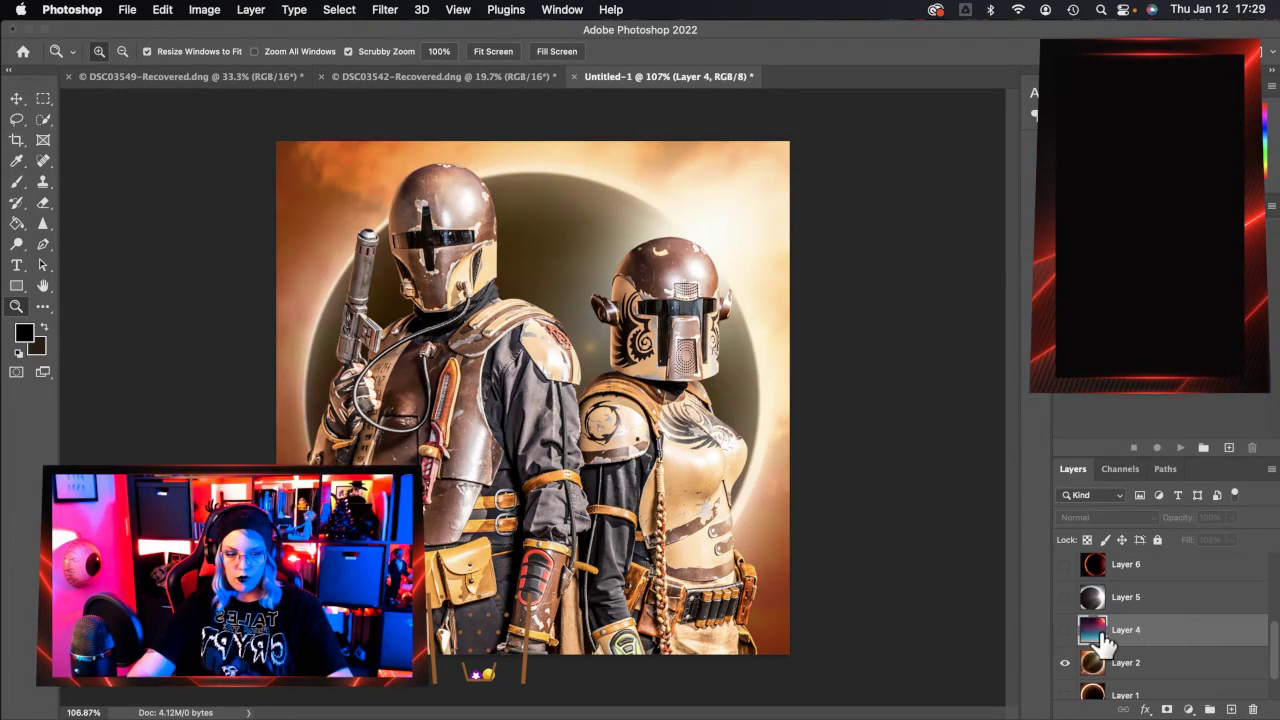
click(1065, 630)
key(ctrl+t)
drag(901, 447, 491, 622)
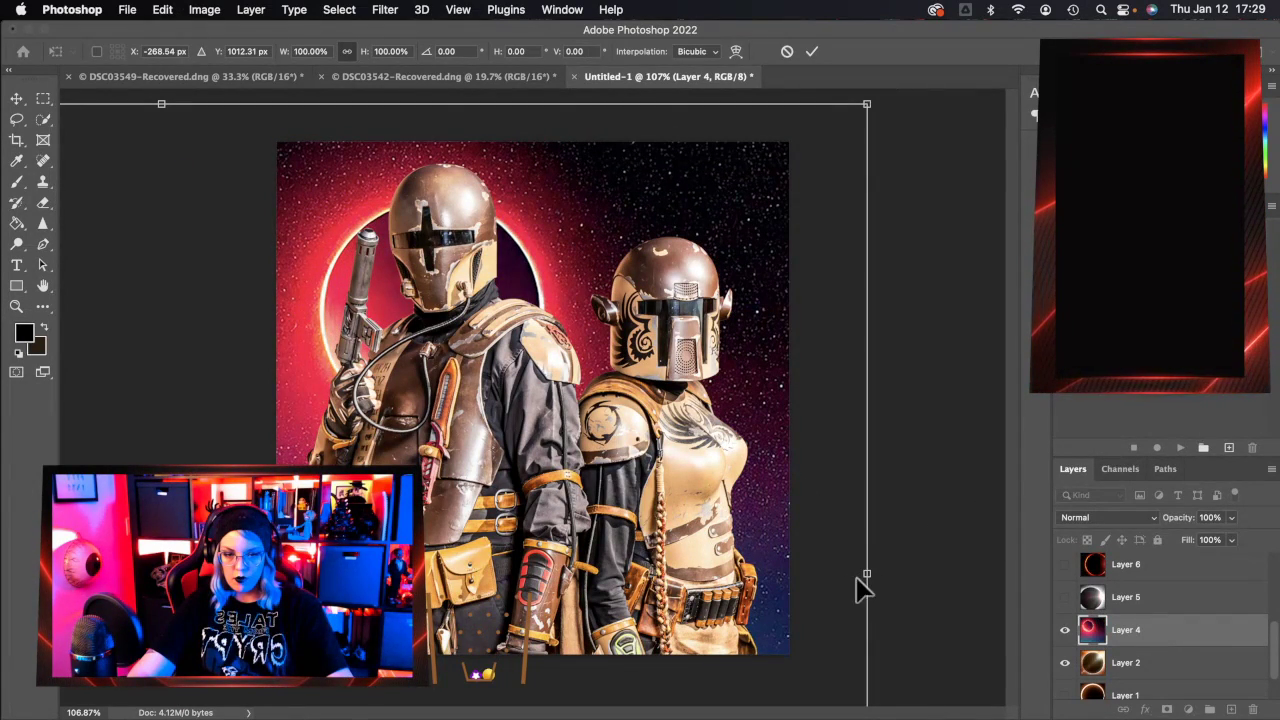
drag(865, 575, 652, 512)
click(787, 52)
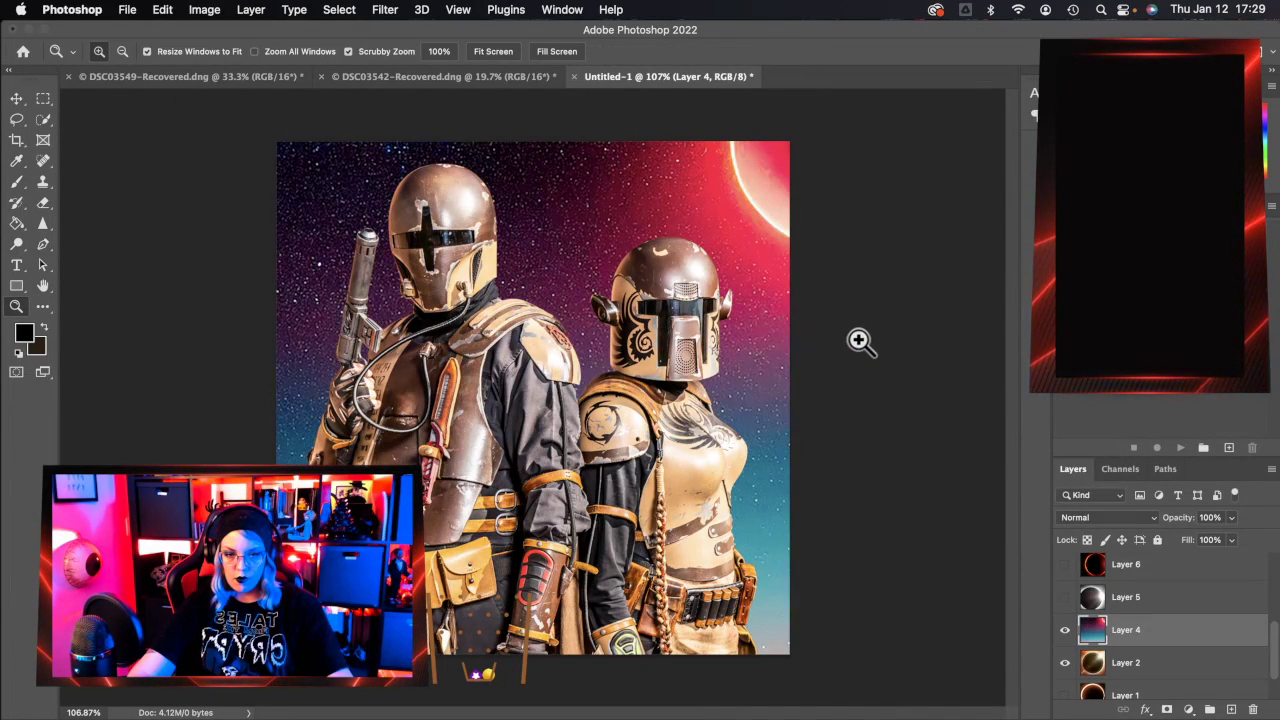
Enlarge and reposition Layer 4's starry image so its dark blue and purple area fills the canvas behind the figures.
key(ctrl+t)
drag(893, 352, 1207, 497)
drag(931, 400, 834, 414)
click(810, 53)
key(z)
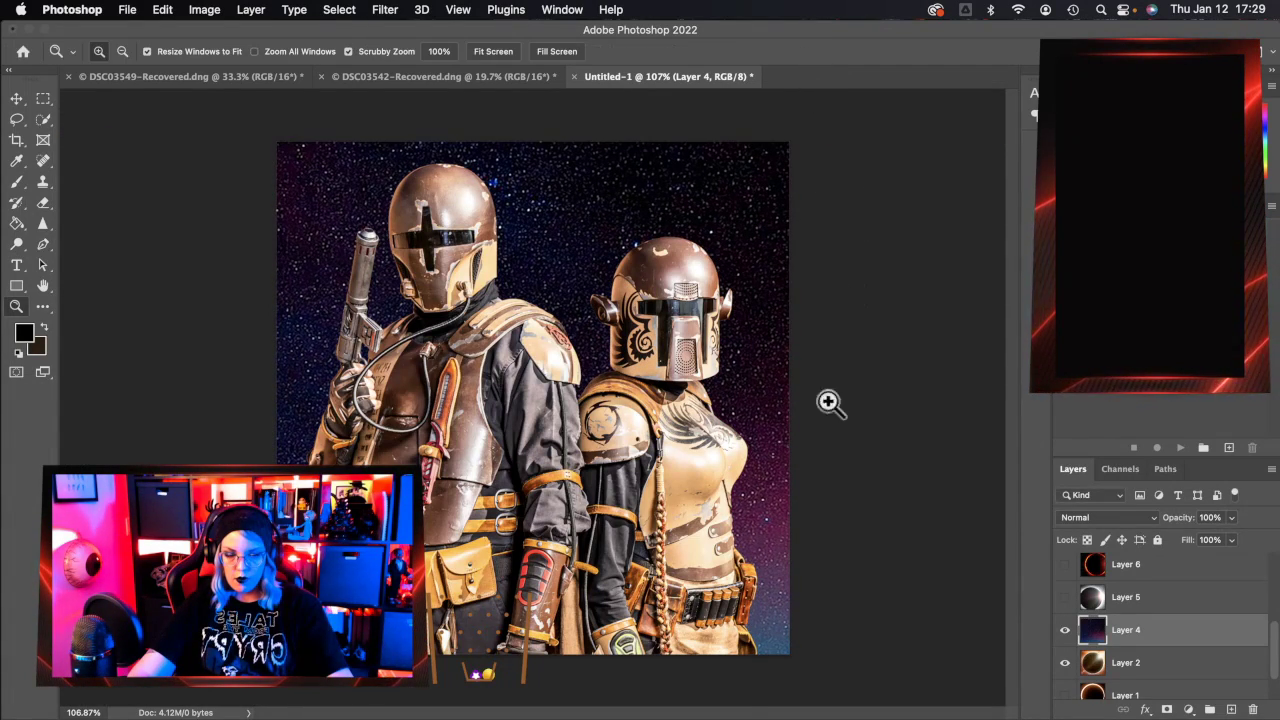
Try a Gaussian Blur with a radius of 9.1 pixels on Layer 4's starry image.
key(ctrl+super+f)
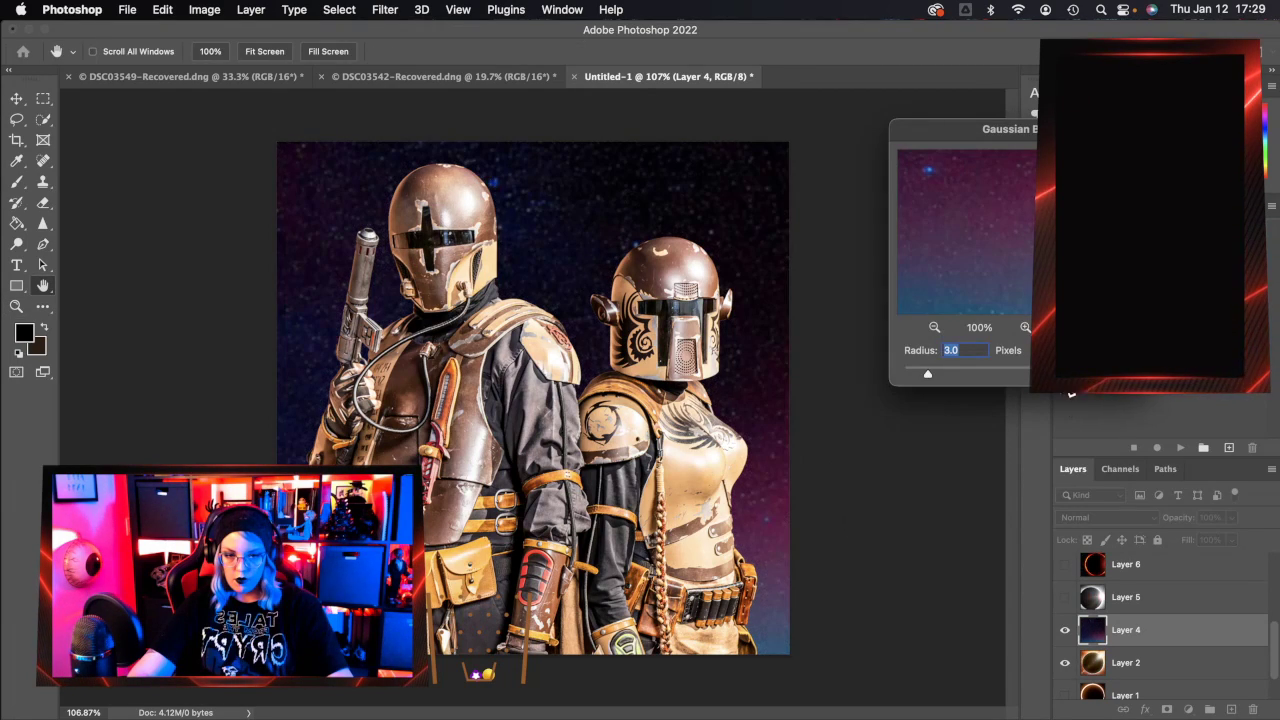
drag(928, 373, 961, 368)
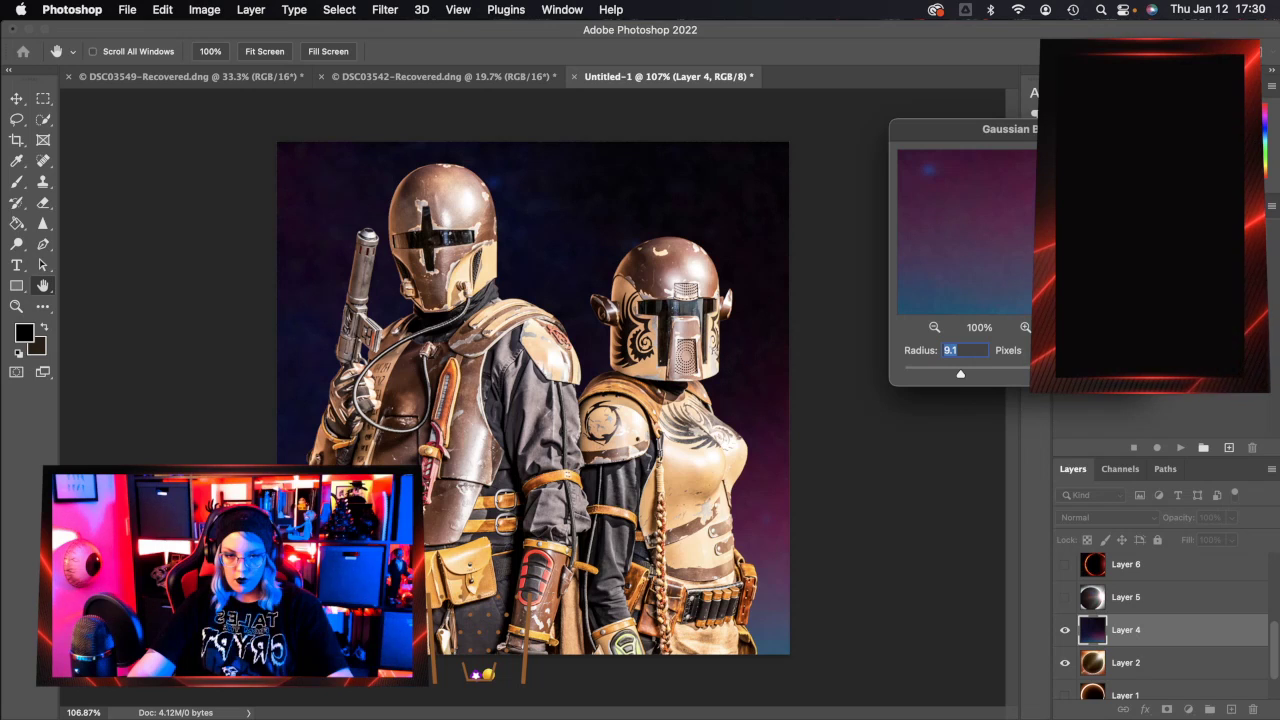
click(1106, 188)
Delete Layer 4, then select Layer 5 and make its pale eclipse image visible.
drag(1235, 645, 1253, 709)
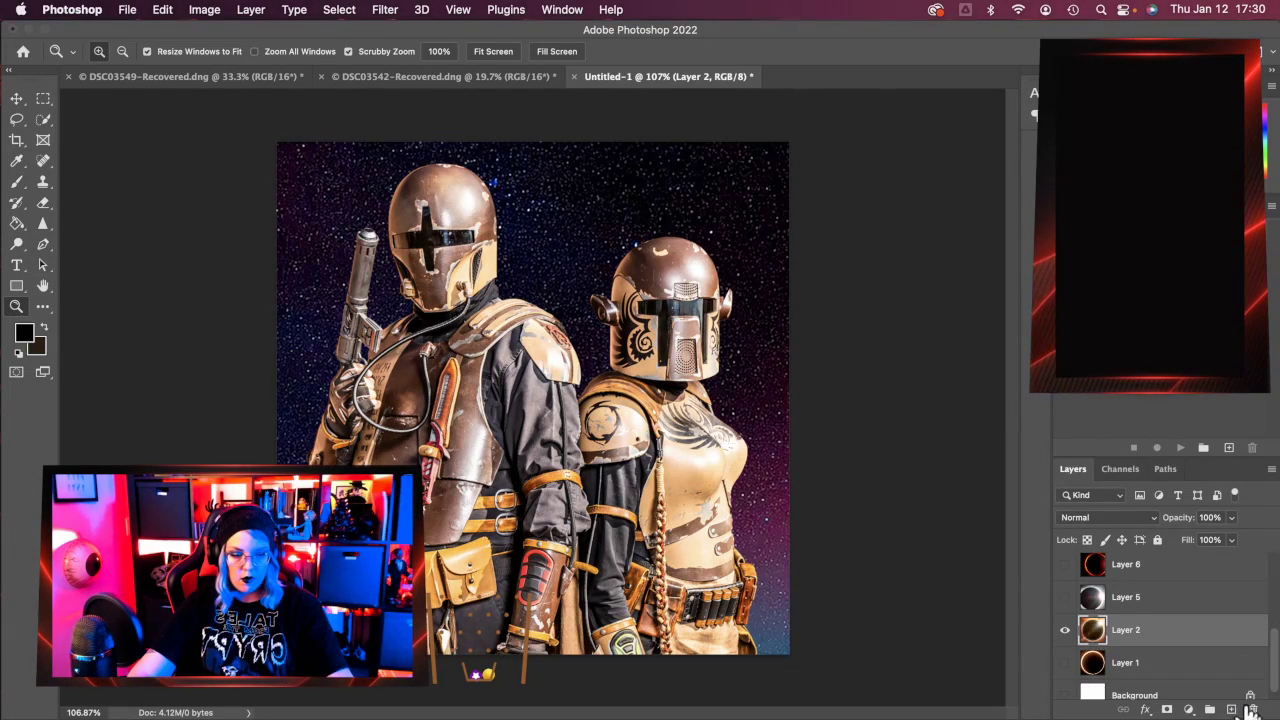
click(1160, 600)
click(1065, 598)
Try repositioning Layer 5's eclipse and rotating it -43.45 degrees so its flare sits behind the shorter figure's helmet.
key(ctrl+t)
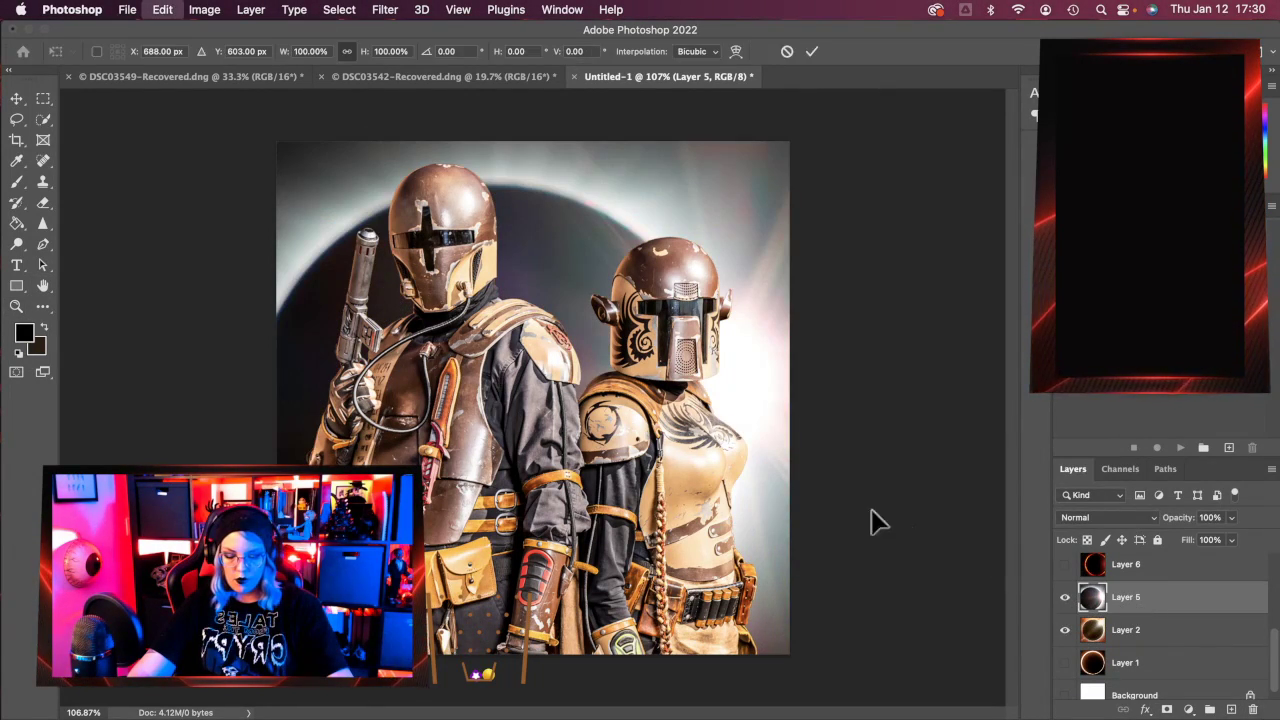
drag(689, 540, 670, 518)
drag(872, 425, 863, 643)
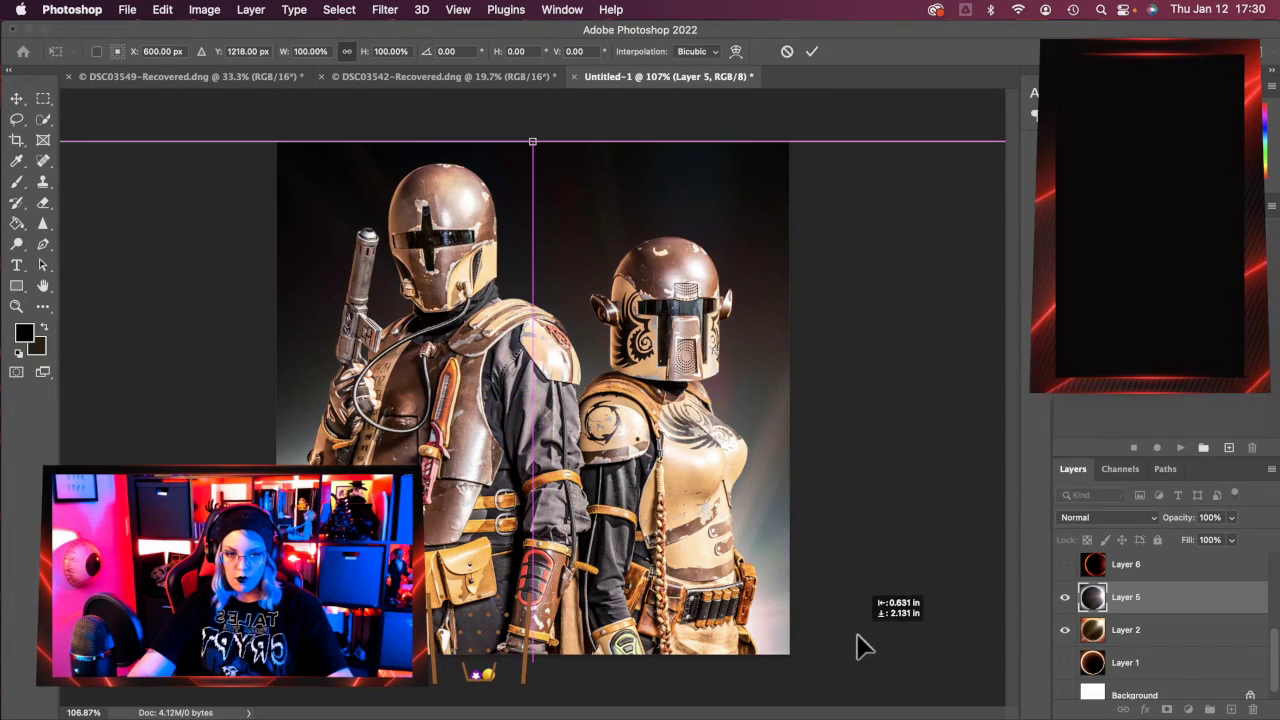
drag(843, 120, 400, 124)
drag(785, 528, 829, 232)
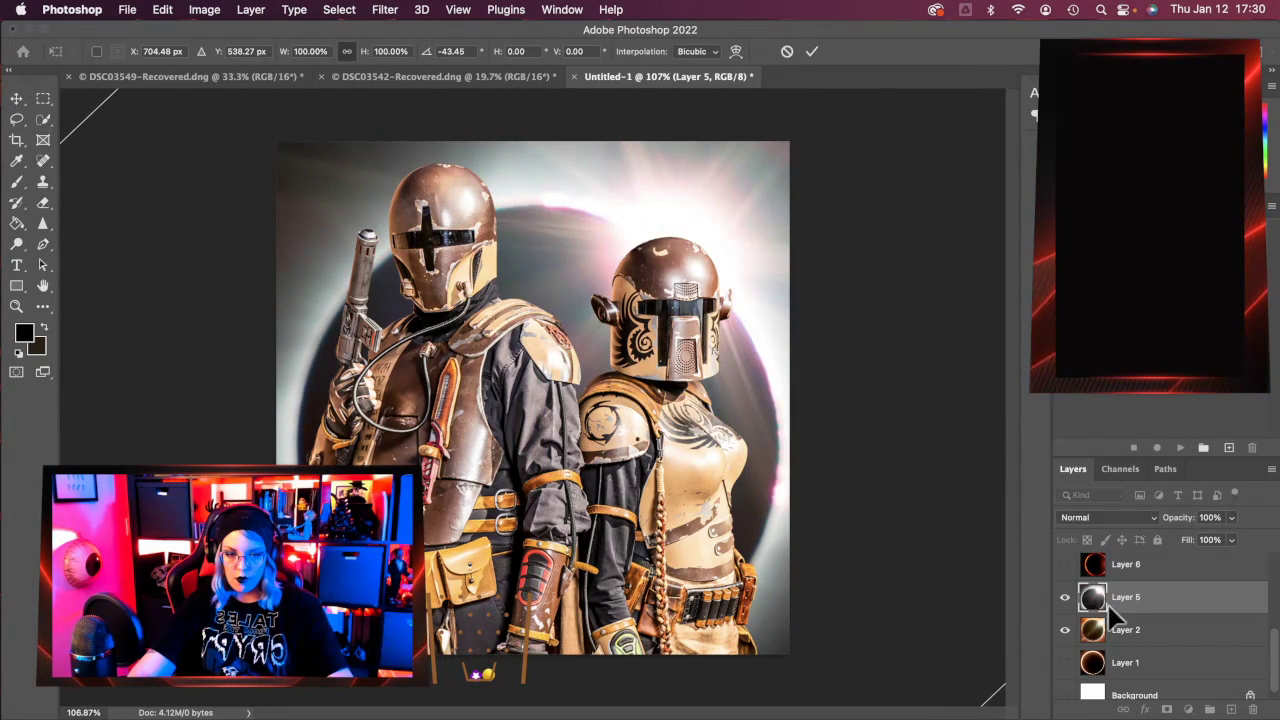
click(784, 51)
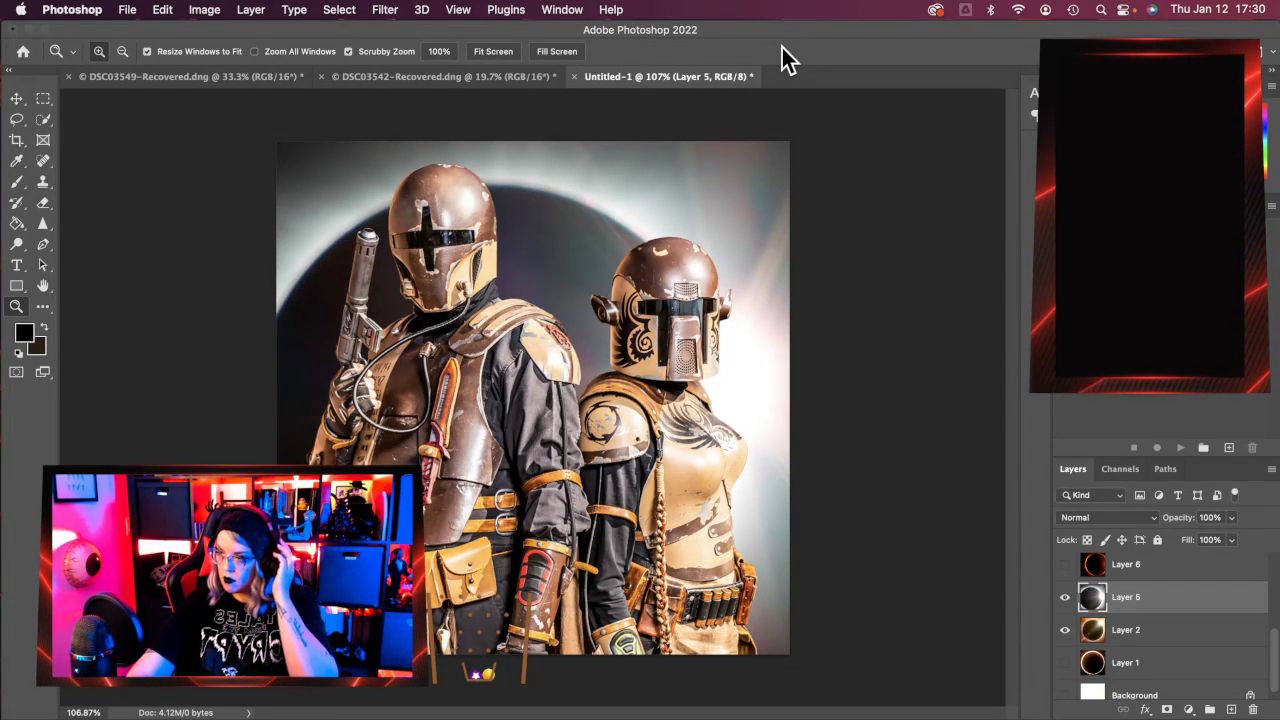
Delete Layer 5, then select Layer 6 and make its red eclipse image visible.
drag(1237, 618, 1250, 708)
click(1186, 586)
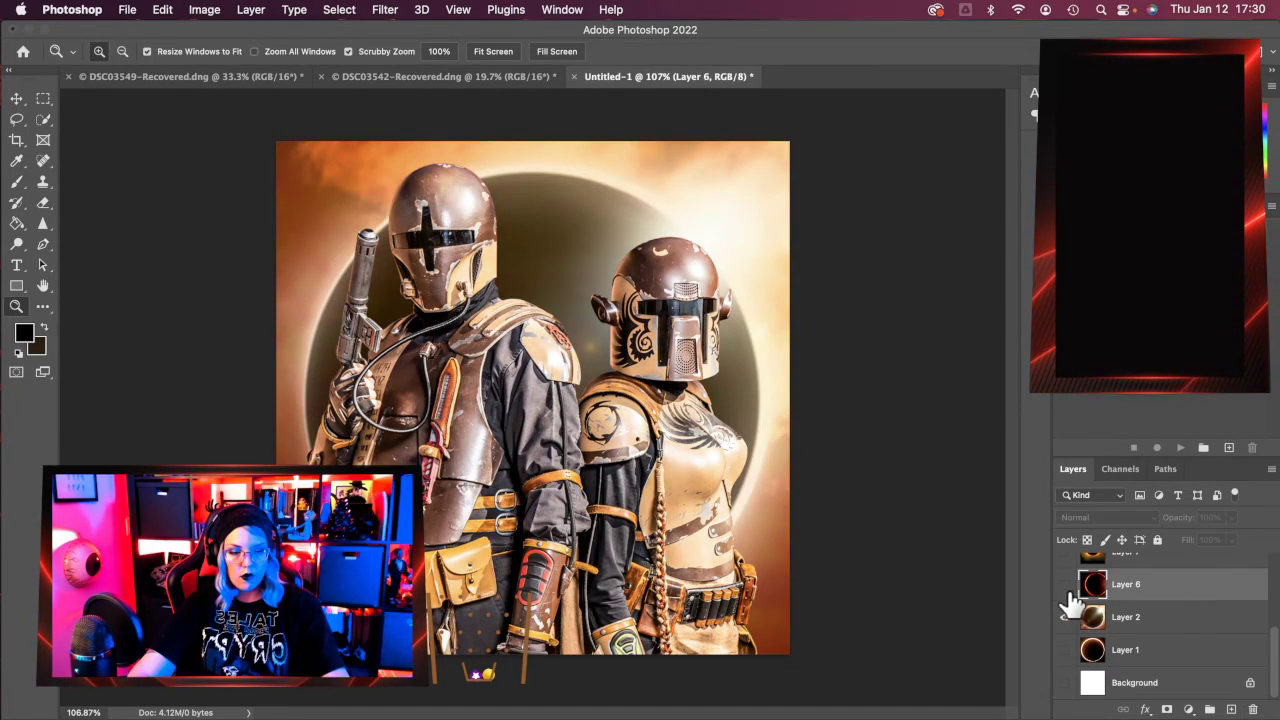
click(1065, 585)
Transform Layer 6 to 98.50% scale and -47.97 degrees rotation, placing its flare just above the shorter figure's helmet.
key(super+t)
drag(951, 534, 866, 545)
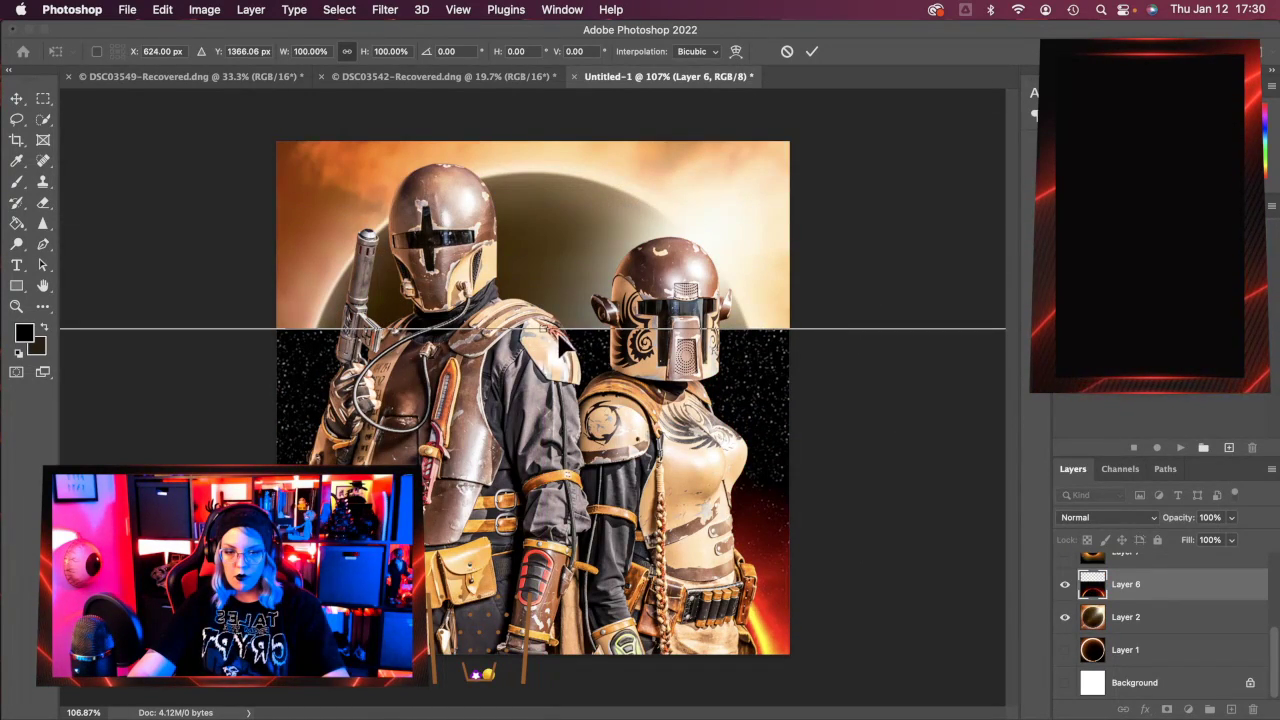
drag(540, 343, 534, 486)
drag(768, 652, 772, 250)
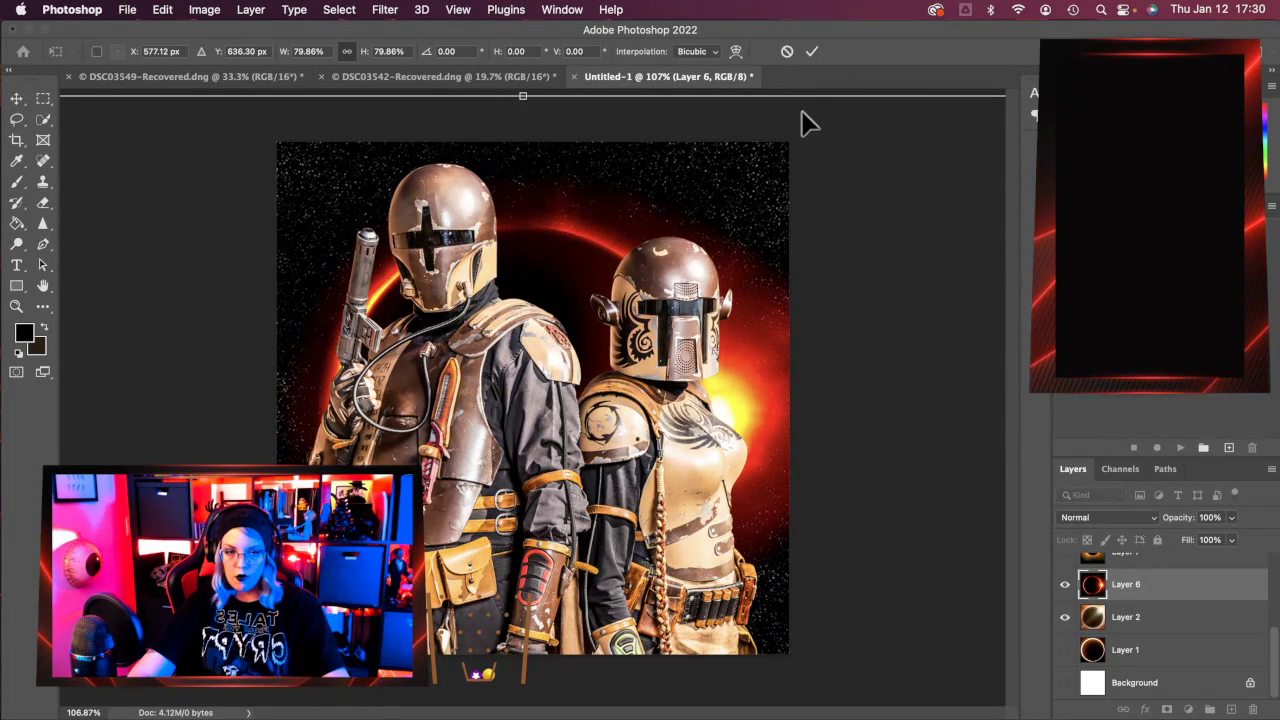
drag(816, 135, 506, 153)
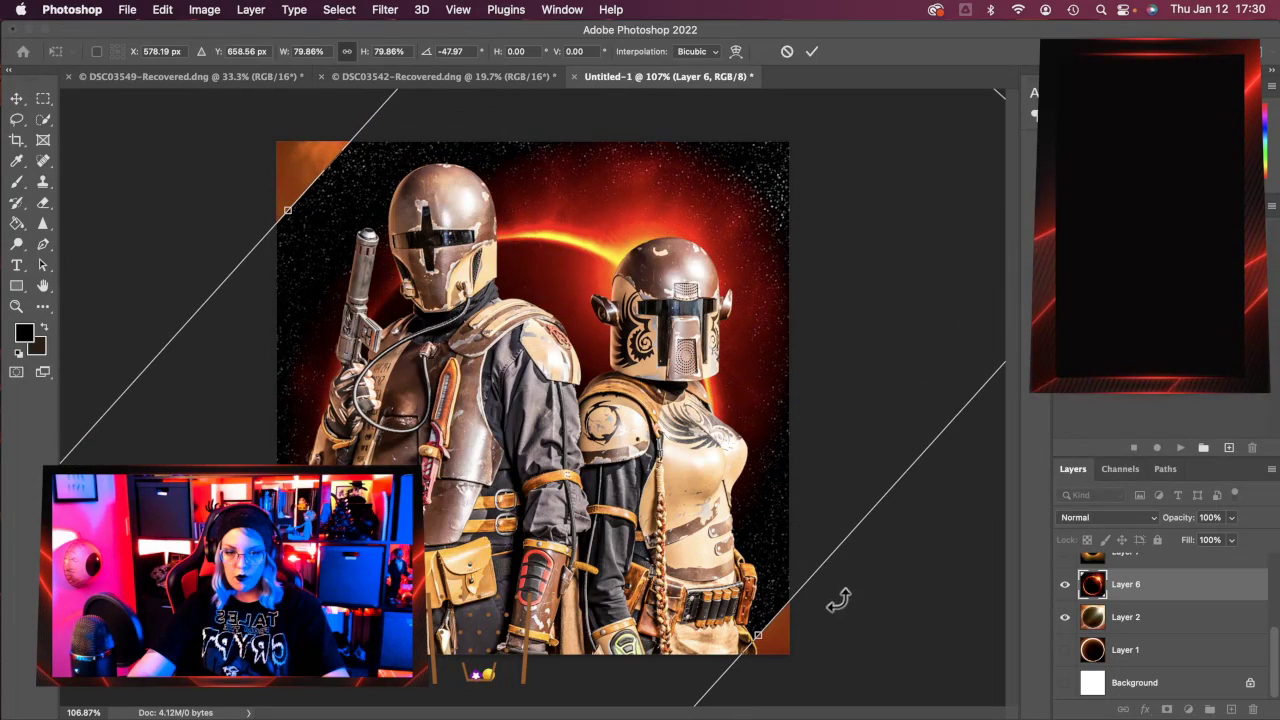
drag(830, 570, 887, 479)
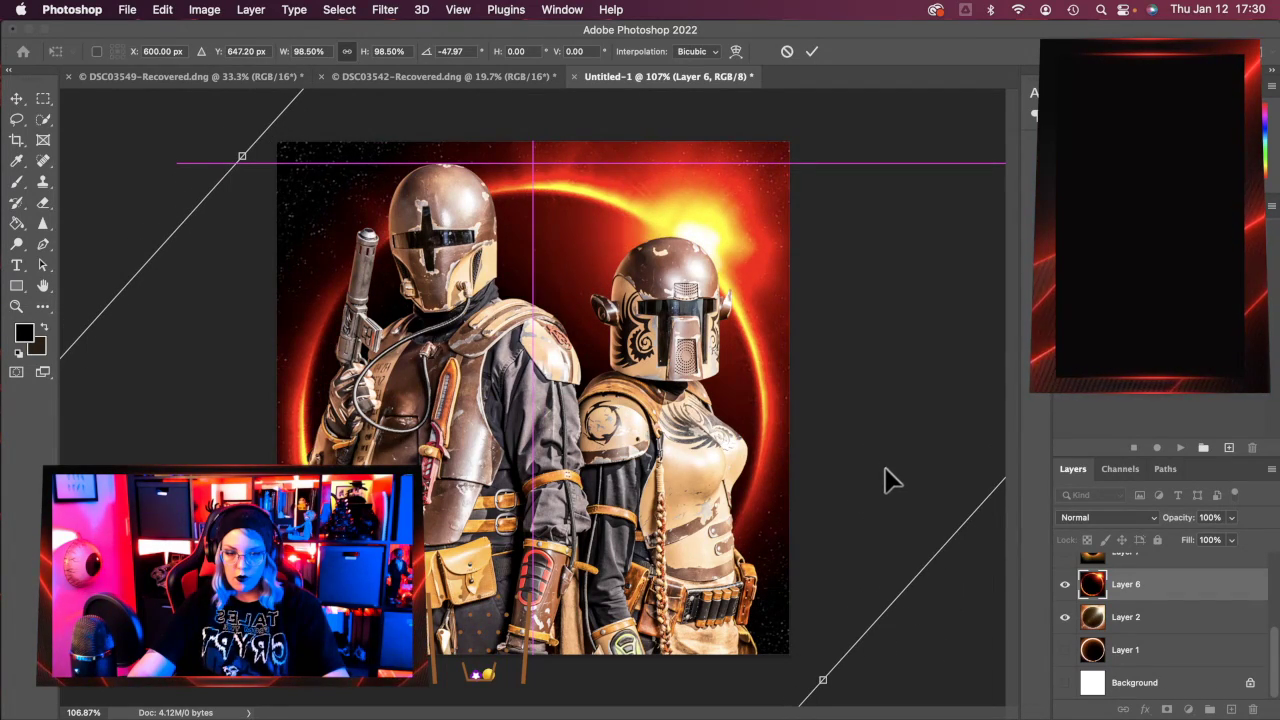
click(813, 52)
Hide Layer 6, then show and select Layer 7 with the orange eclipse image.
scroll(1128, 620, up, 2)
click(1065, 662)
click(1065, 630)
click(1135, 640)
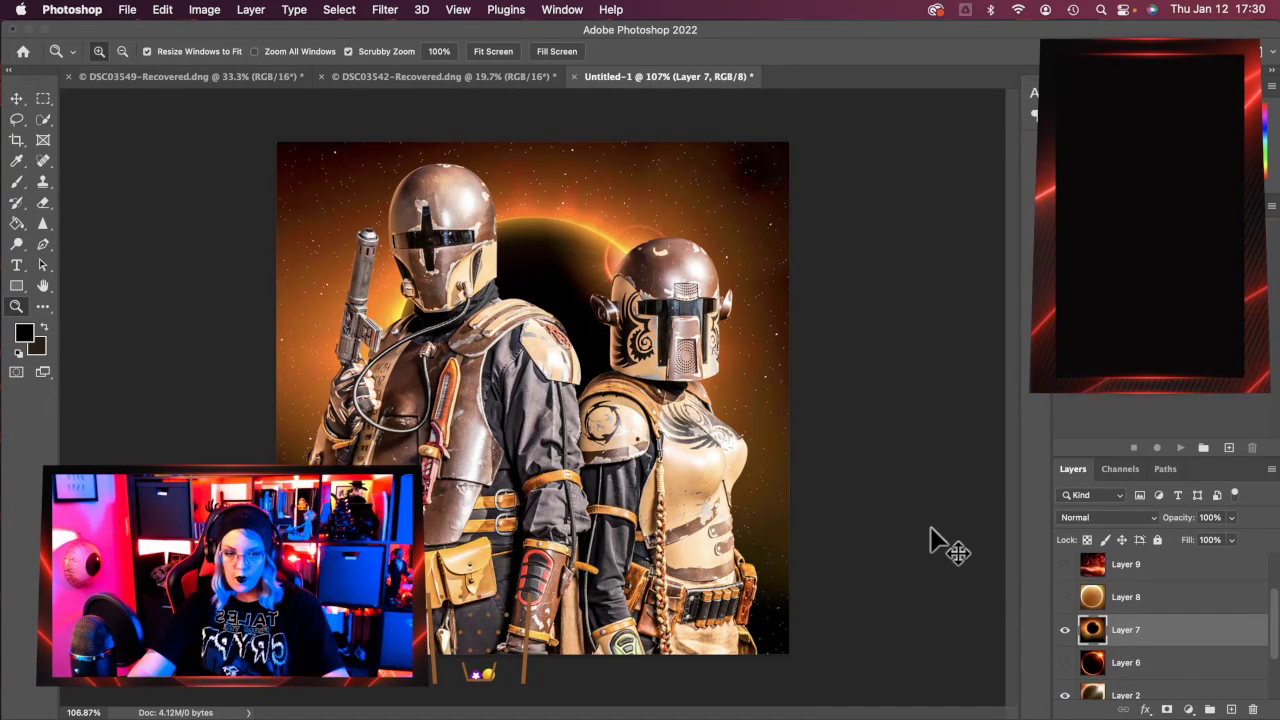
Scale Layer 7 to 165.66% and center its black eclipse disc behind both figures.
key(super+t)
drag(980, 358, 561, 509)
drag(869, 384, 1047, 390)
drag(765, 506, 452, 505)
drag(735, 368, 820, 366)
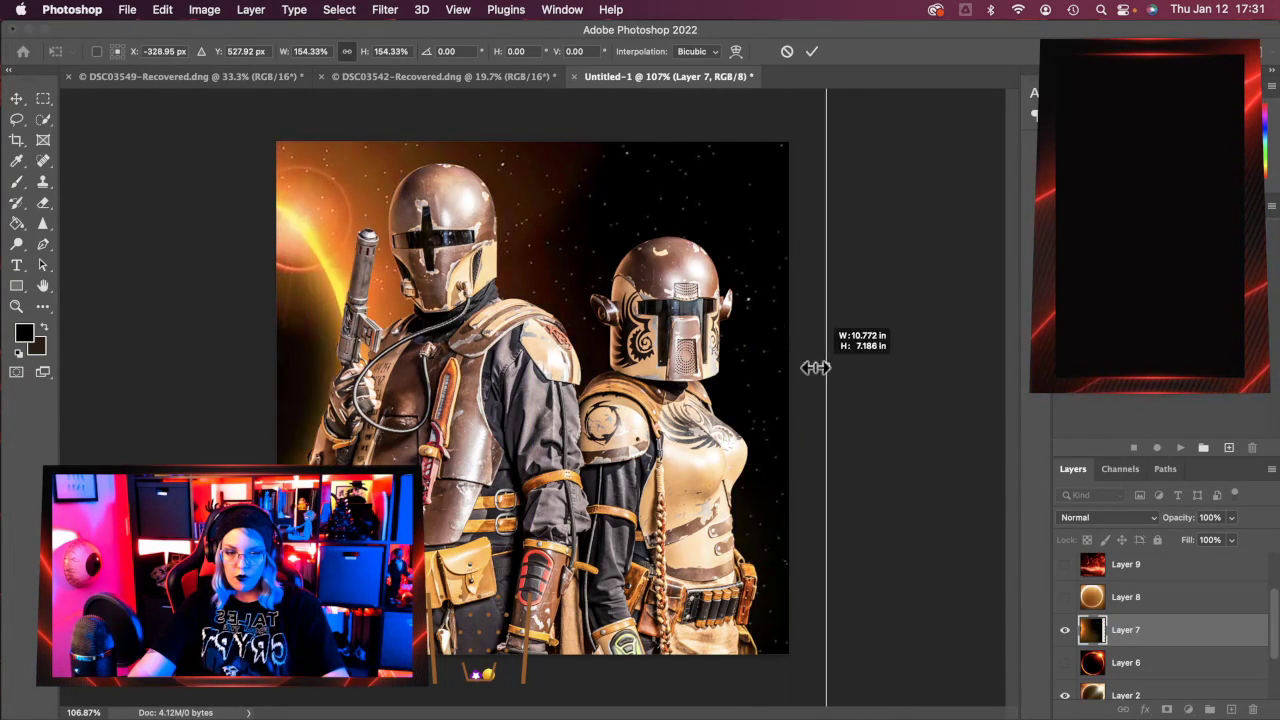
drag(838, 506, 490, 495)
drag(757, 400, 915, 412)
drag(537, 425, 897, 459)
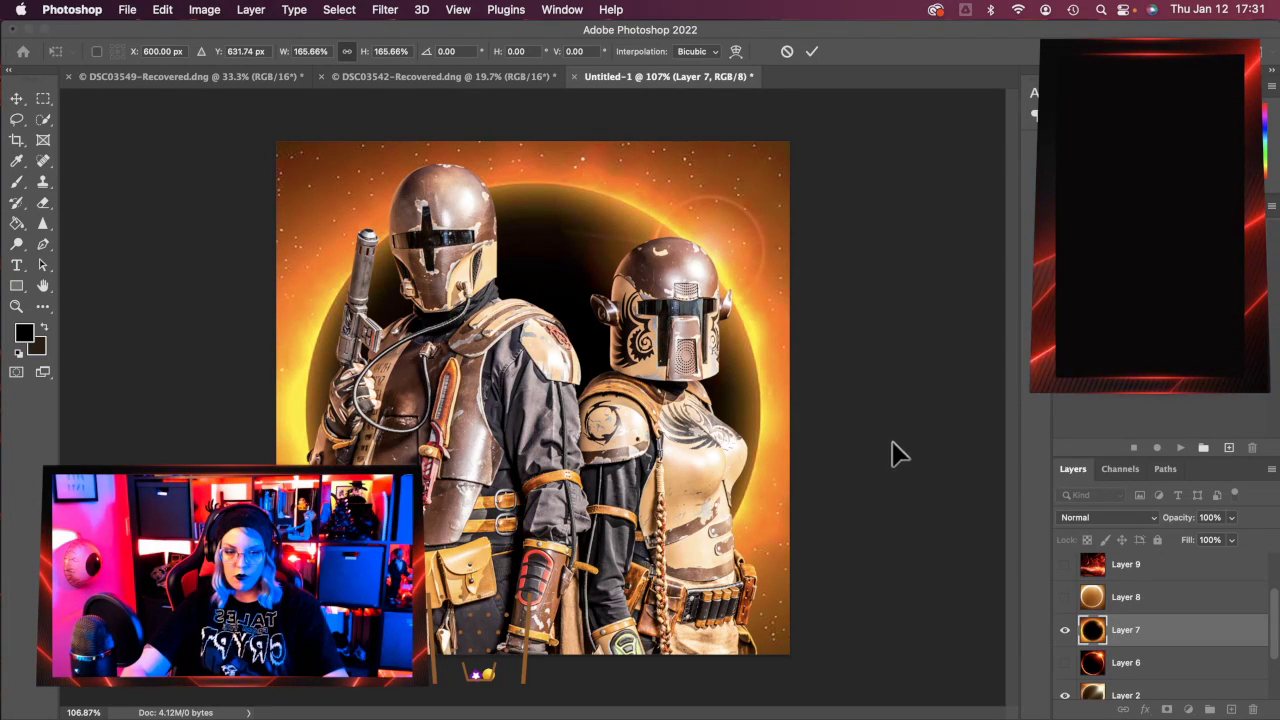
click(811, 51)
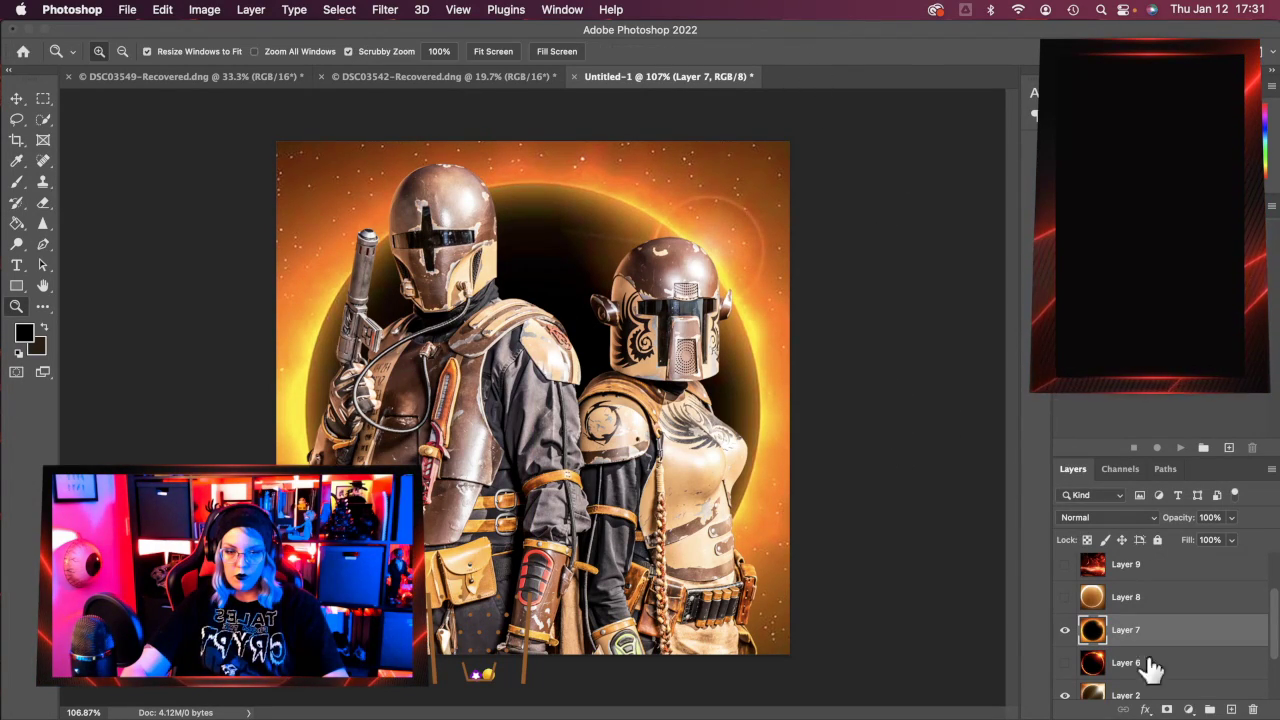
Show Layer 8 instead of Layer 7 and shift its glowing ring slightly down and to the right behind the figures.
click(1064, 630)
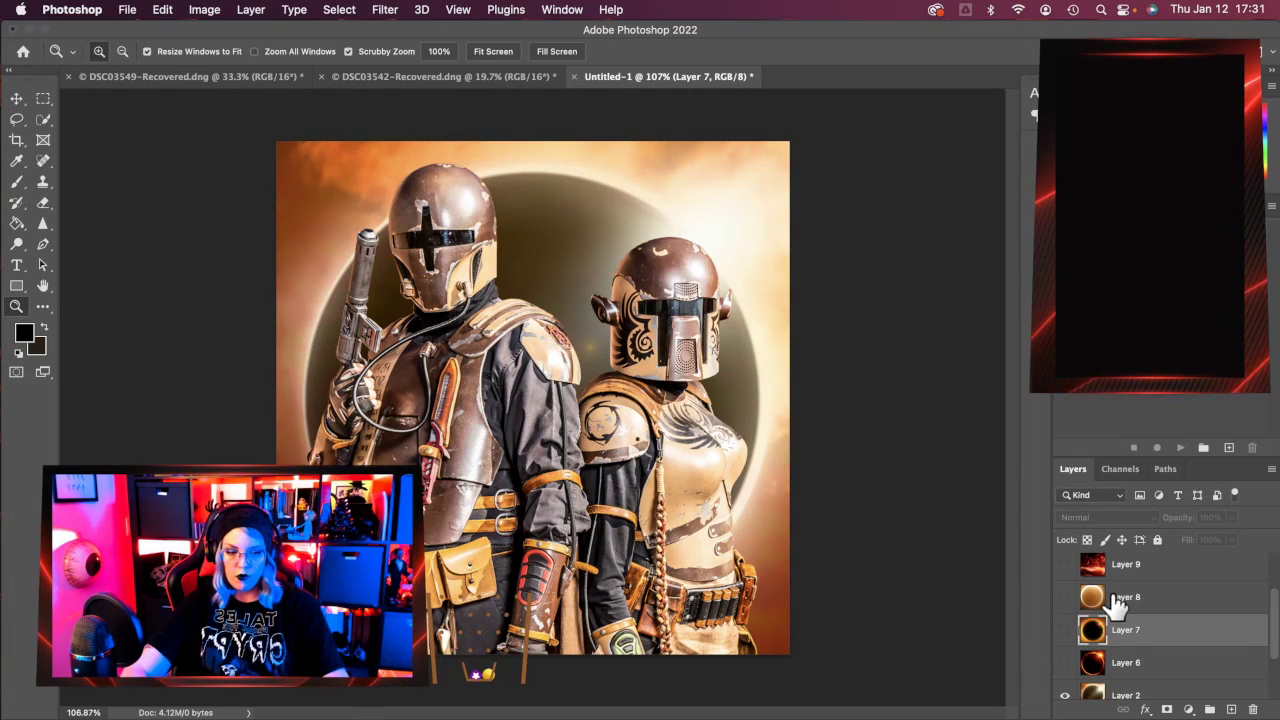
click(1114, 604)
click(1065, 598)
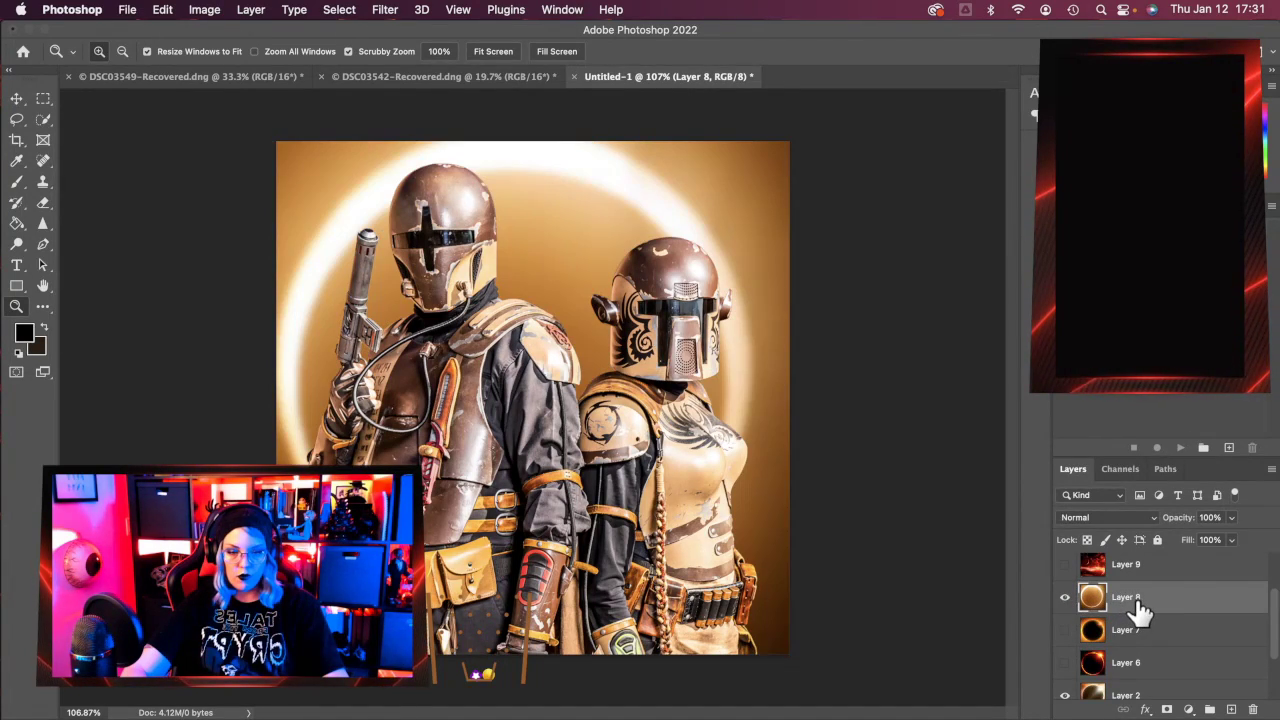
key(super+t)
drag(843, 486, 841, 520)
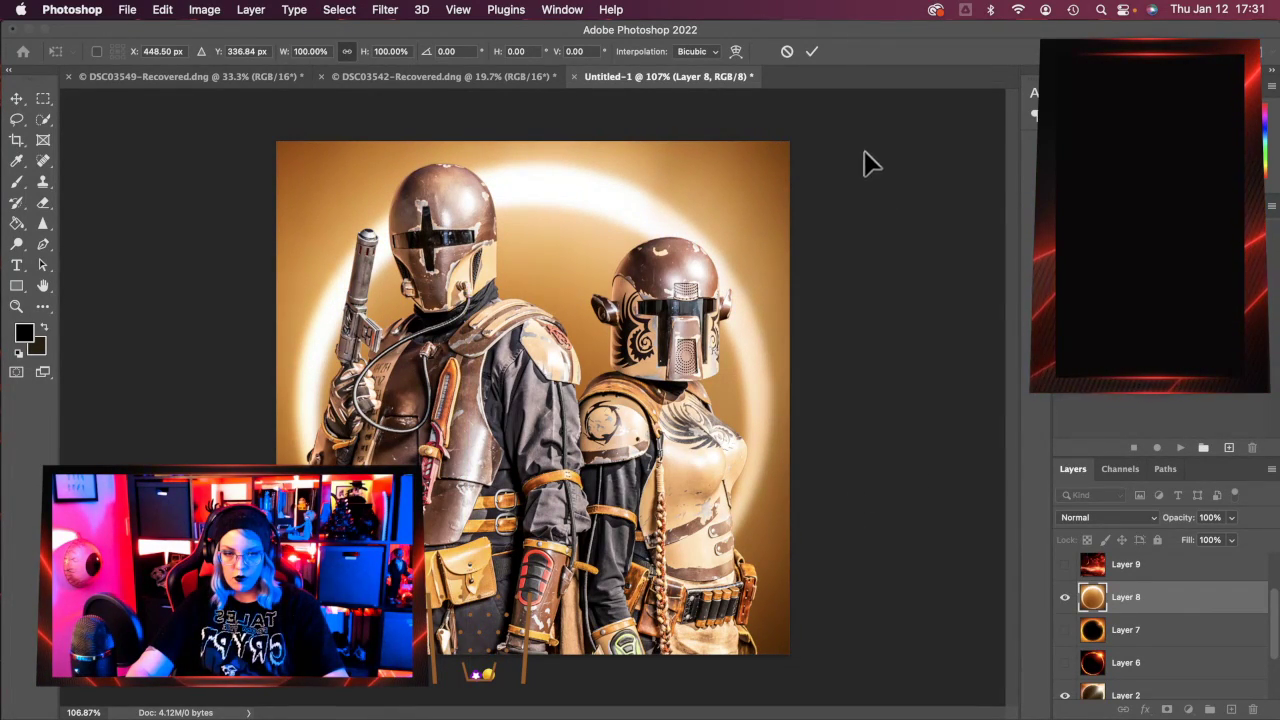
click(812, 52)
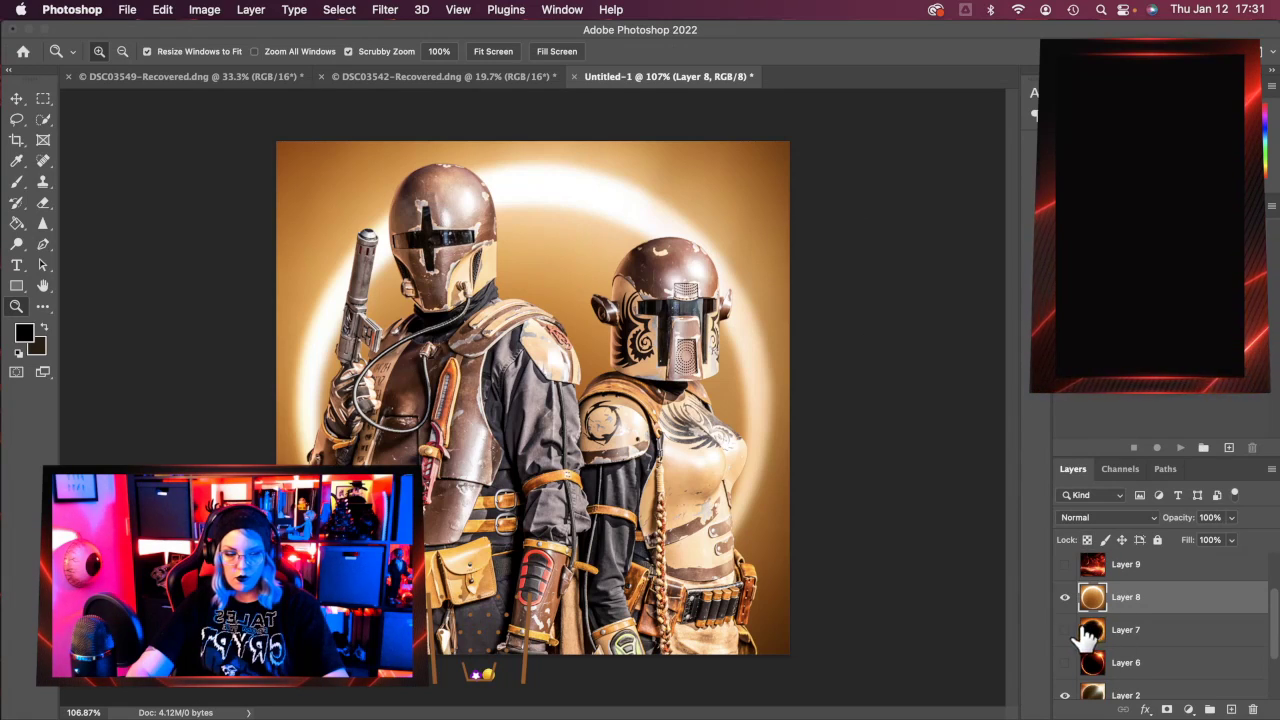
Hide Layers 8 and 2, then select Layer 1 and make its glowing ring image visible.
click(1065, 597)
scroll(1160, 660, down, 2)
scroll(1157, 671, up, 2)
scroll(1155, 674, down, 2)
scroll(1150, 650, up, 3)
scroll(1157, 640, down, 3)
click(1065, 650)
click(1090, 652)
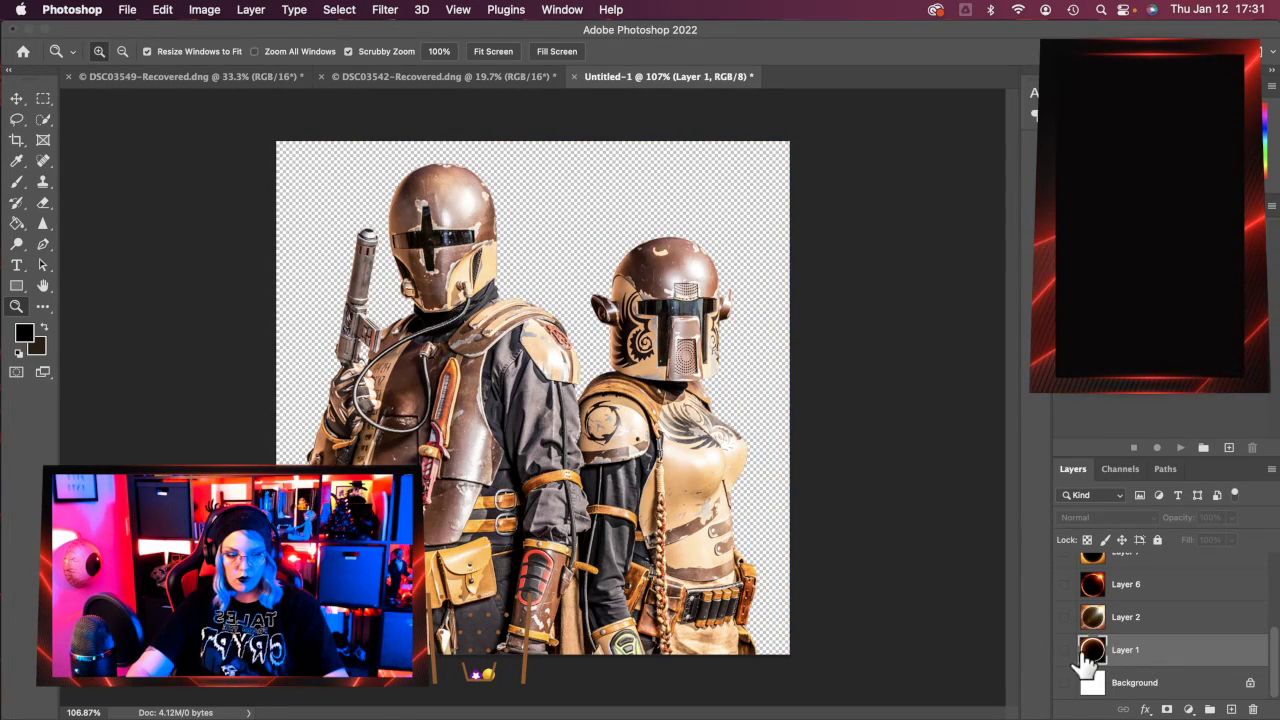
click(1066, 652)
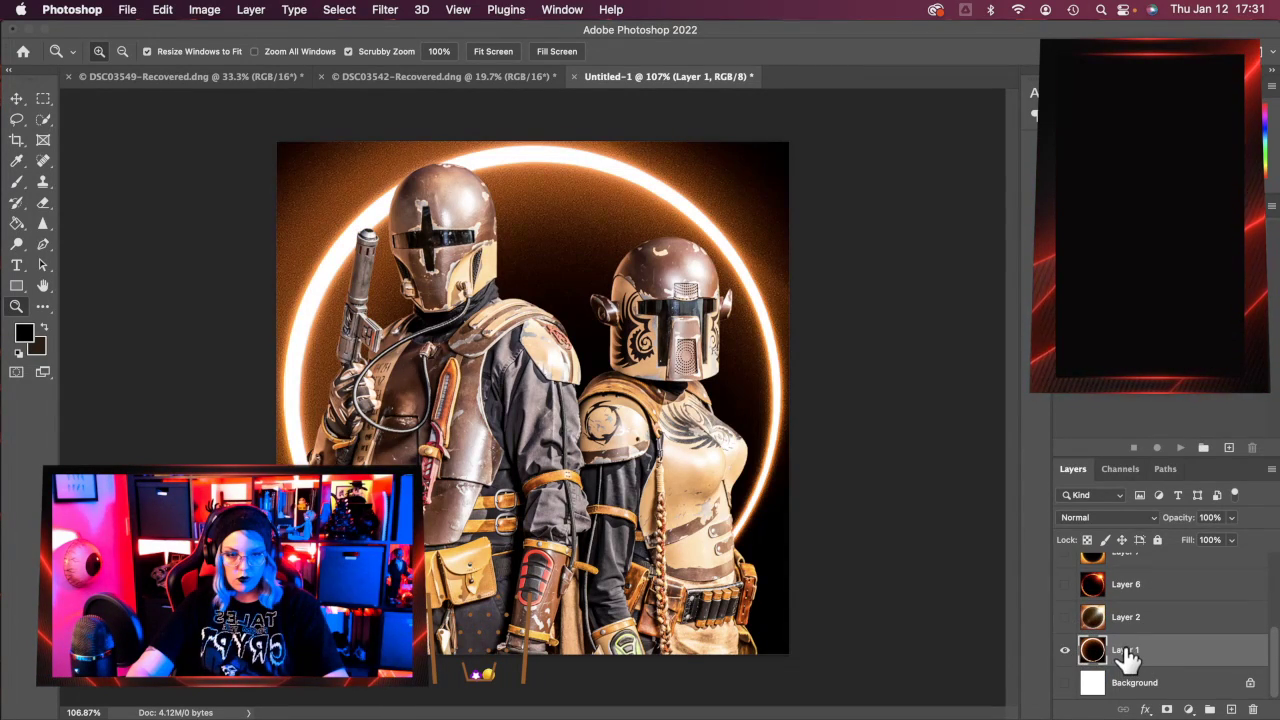
Apply a Gaussian Blur with a radius of 7.2 pixels to Layer 1.
key(super+alt+f)
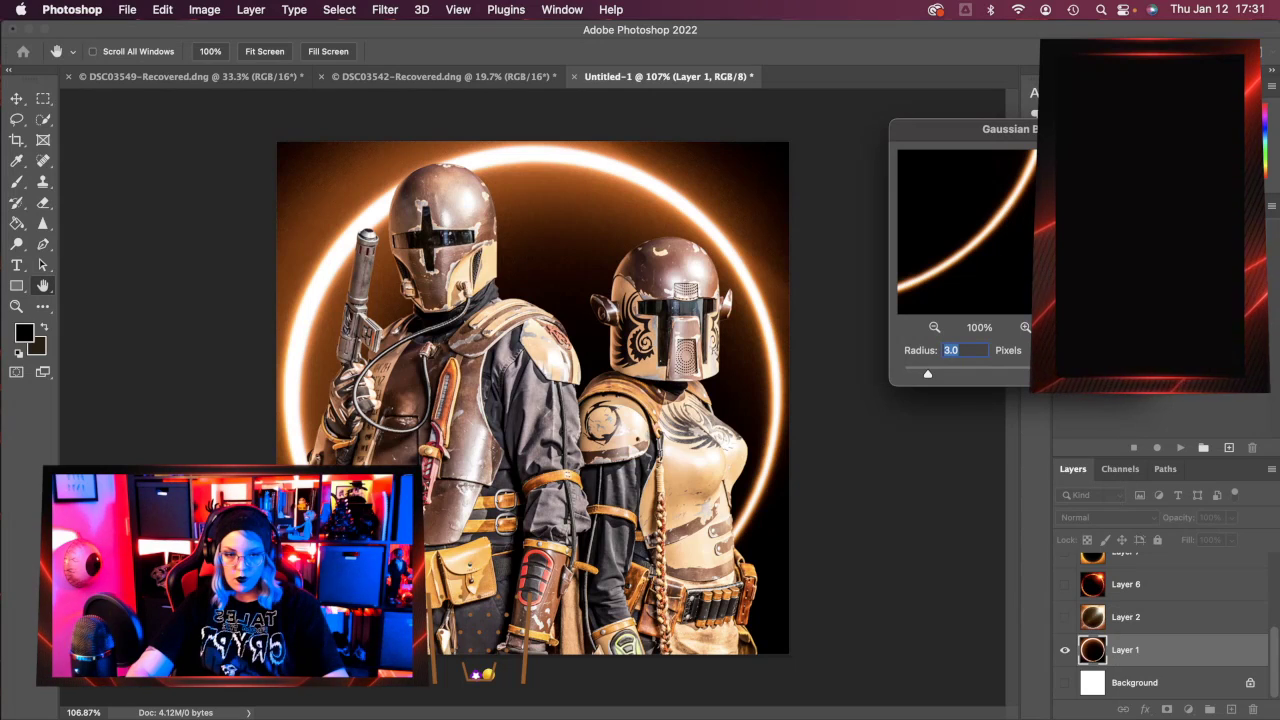
click(953, 372)
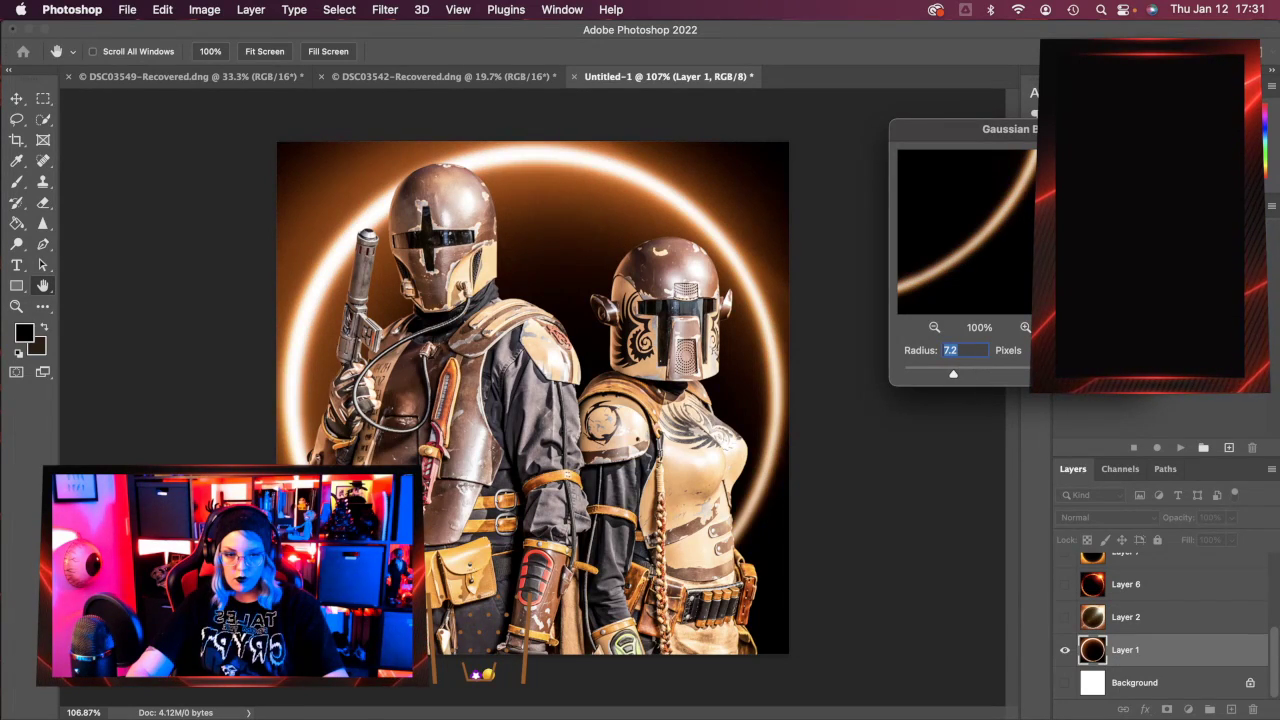
key(Return)
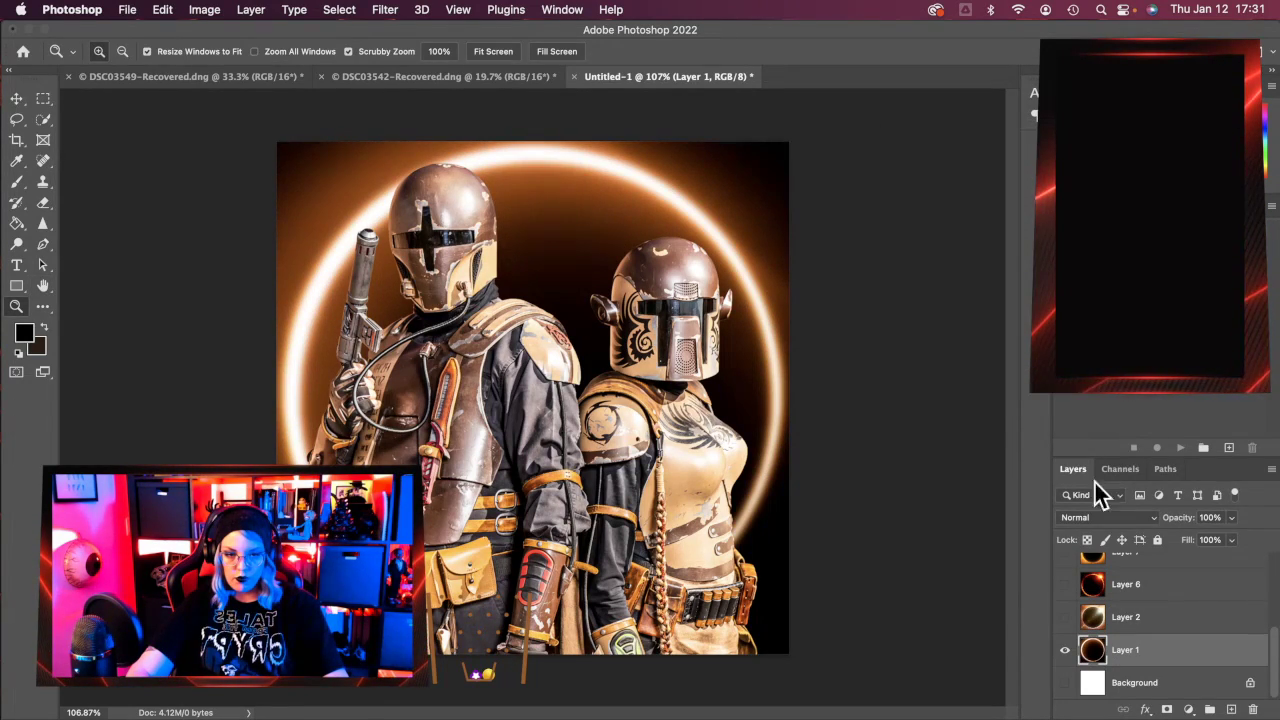
Show Layer 2 above Layer 1 and preview different blend modes for it, keeping Normal.
click(1133, 620)
click(1065, 617)
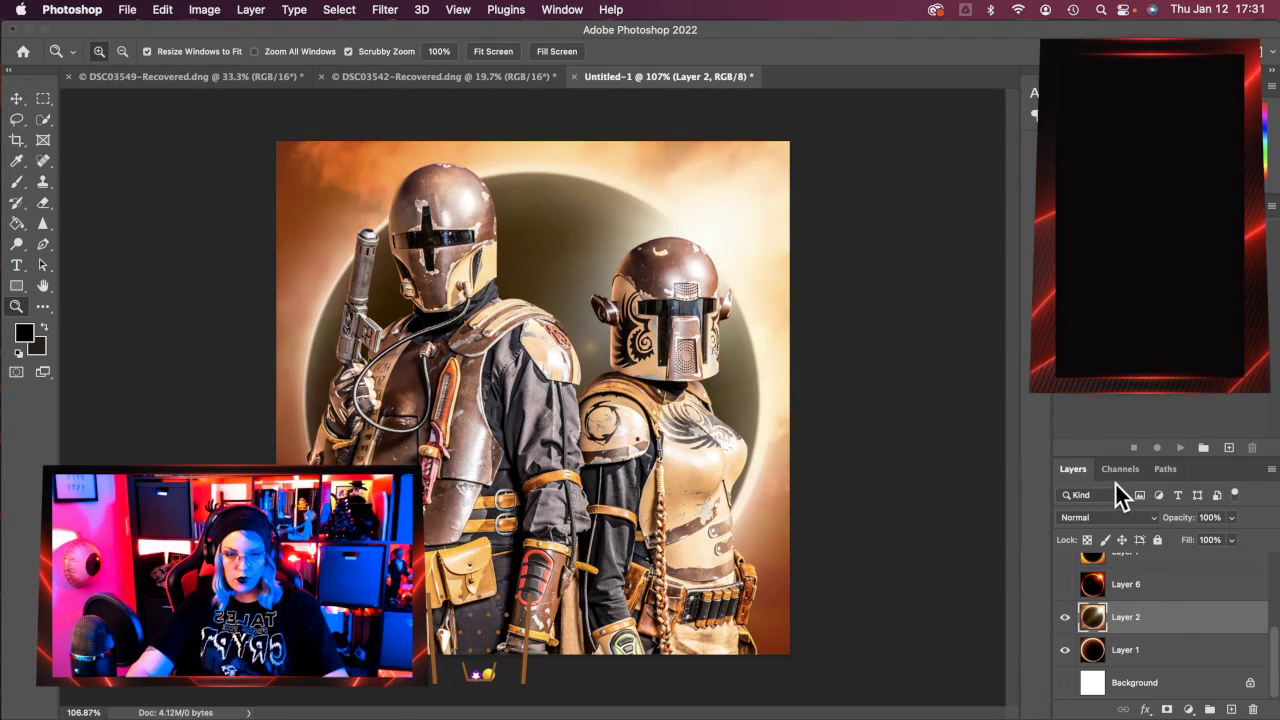
click(1118, 518)
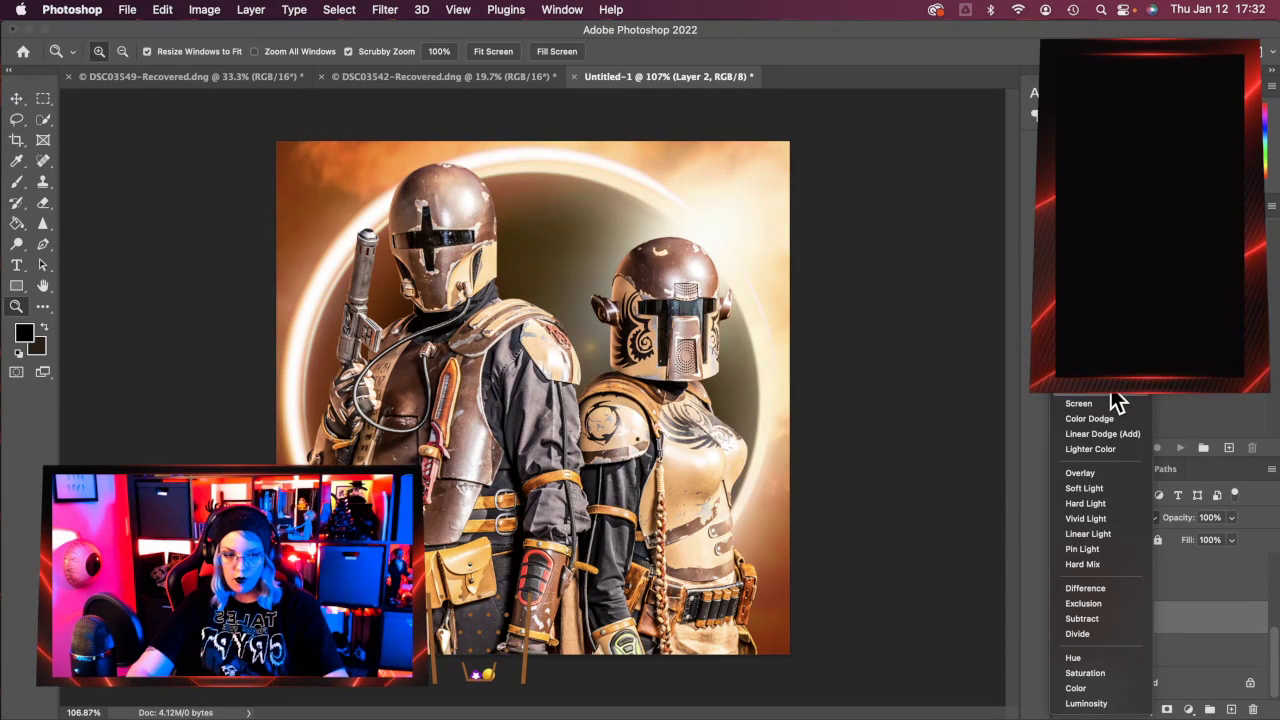
click(1197, 628)
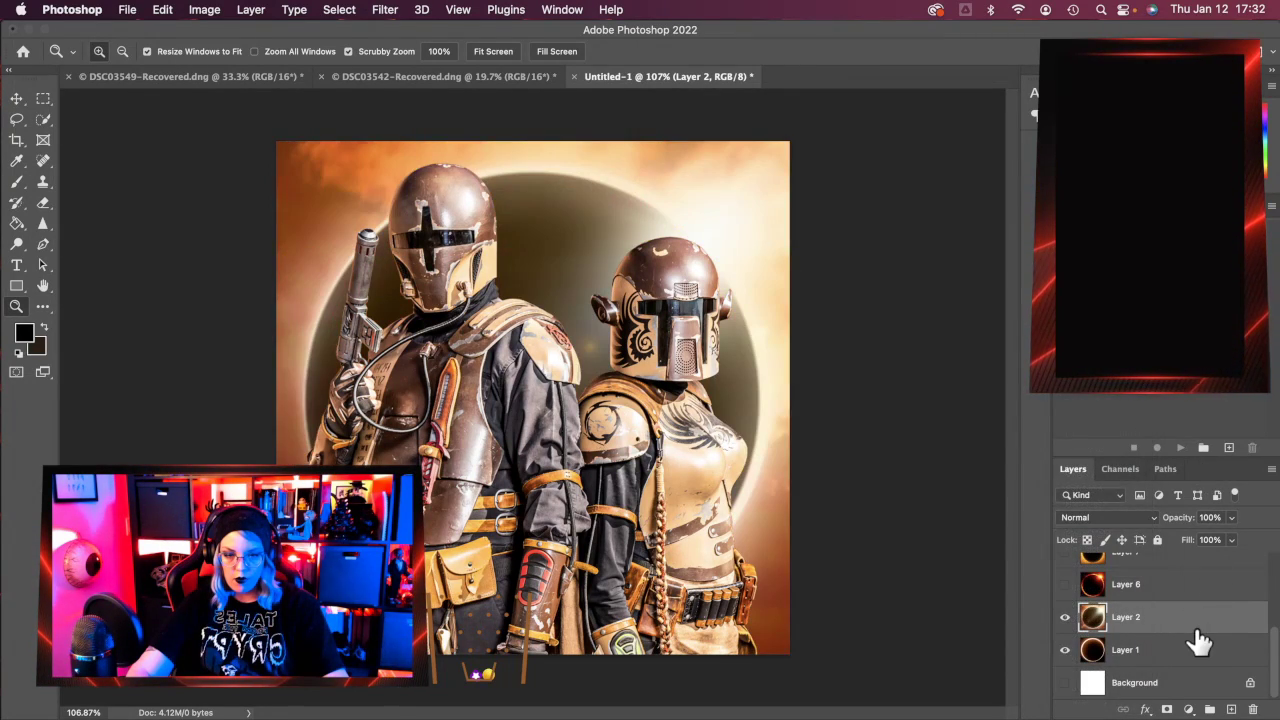
Hide Layer 2 and delete Layer 1 with the glowing ring image.
click(1130, 658)
click(1065, 617)
drag(1153, 650, 1253, 709)
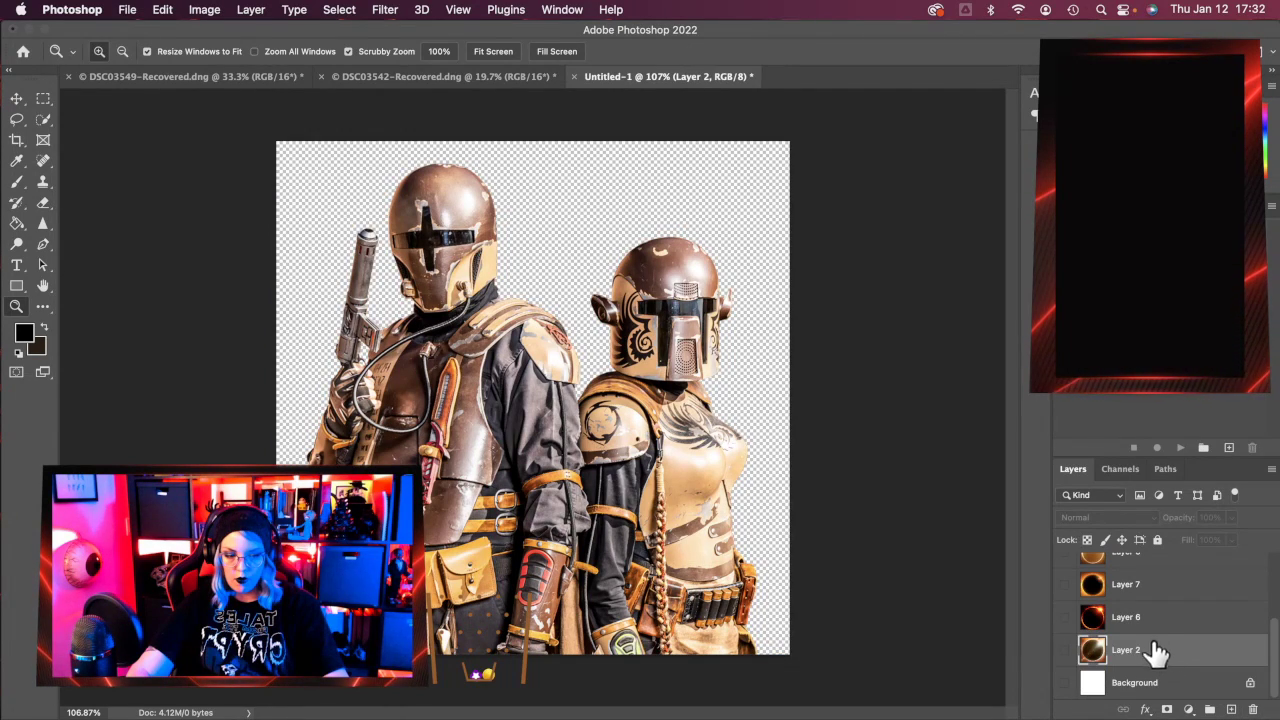
Review Layer 6's red eclipse behind the figures and delete the layer.
click(1100, 620)
click(1064, 617)
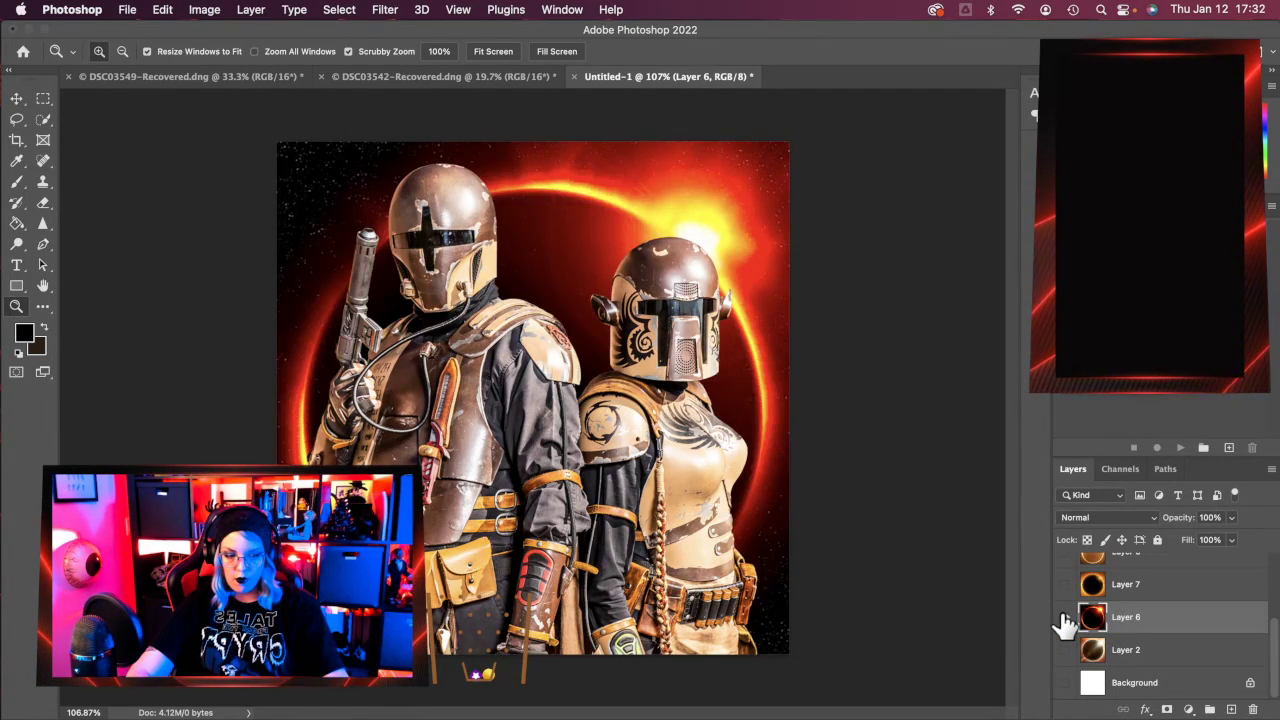
click(1064, 617)
drag(1219, 618, 1253, 708)
Compare Layer 7's orange eclipse with Layer 2, preview blend modes for it over Layer 2, and delete Layer 7.
click(1098, 620)
click(1064, 617)
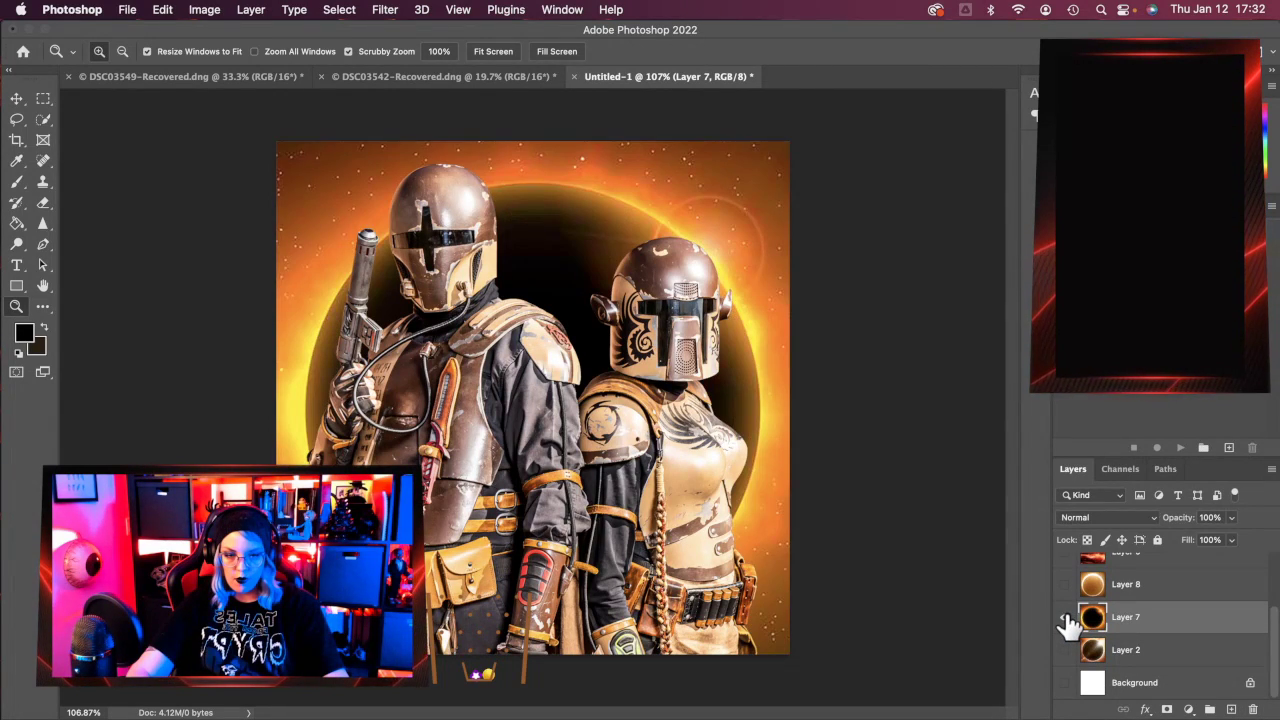
click(1064, 617)
click(1066, 650)
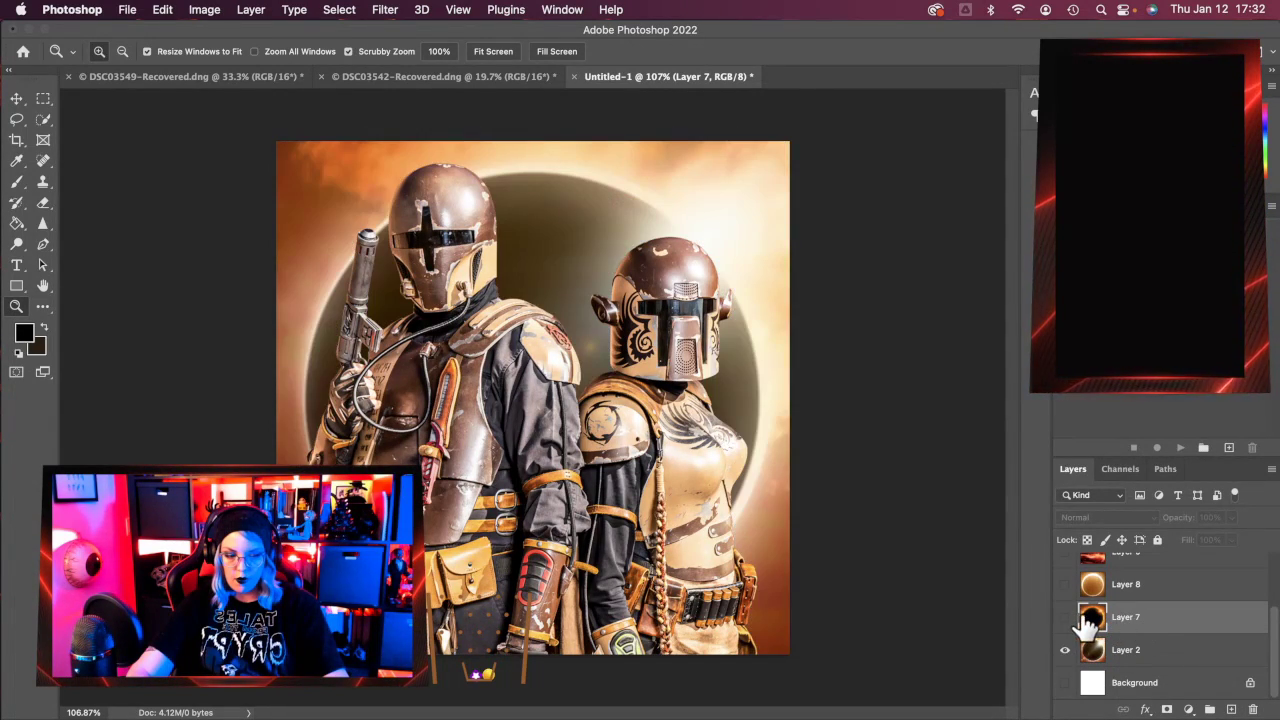
click(1064, 617)
click(1118, 522)
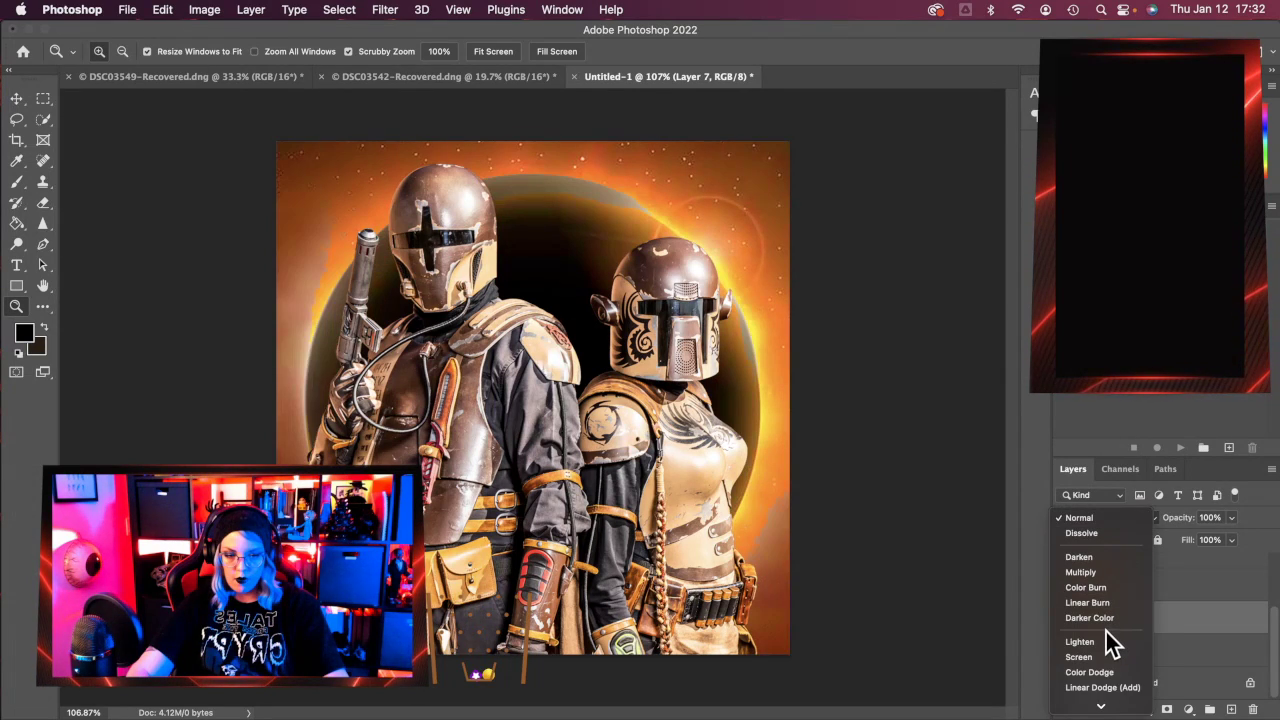
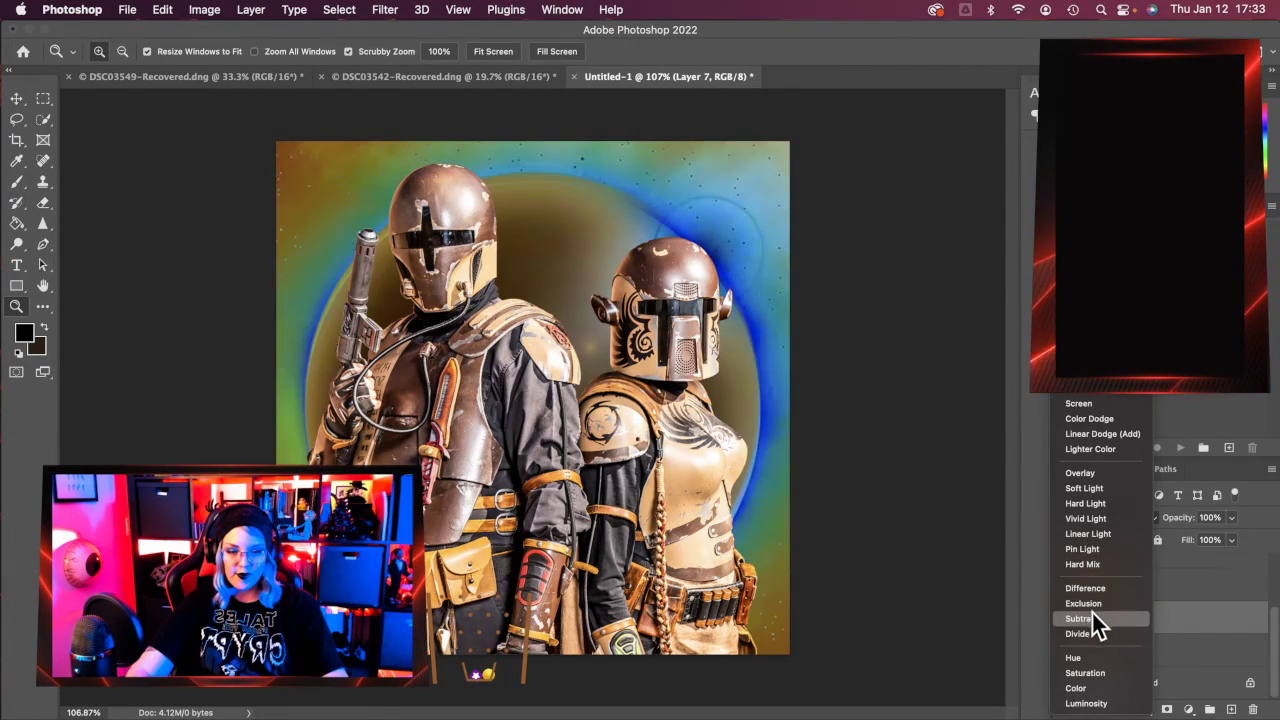
click(1194, 611)
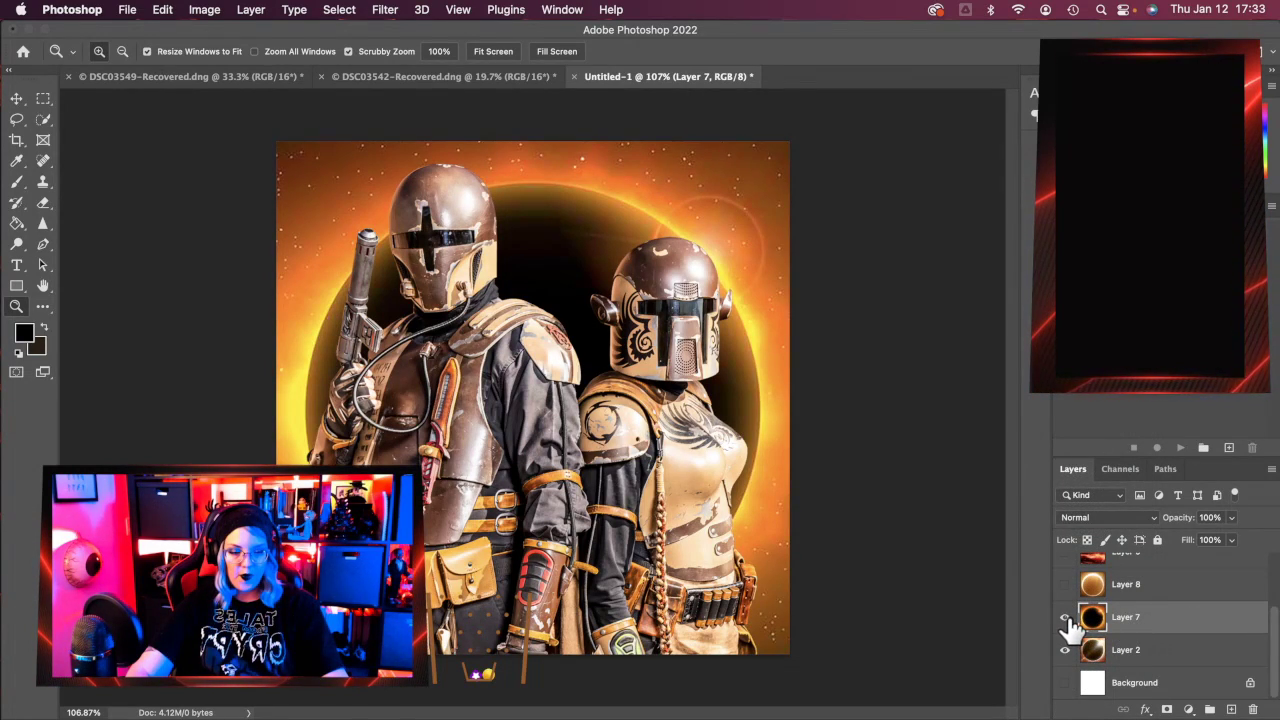
drag(1208, 620, 1252, 708)
Show Layer 8's glowing ring above Layer 2 and set its blend mode to Overlay.
click(1150, 618)
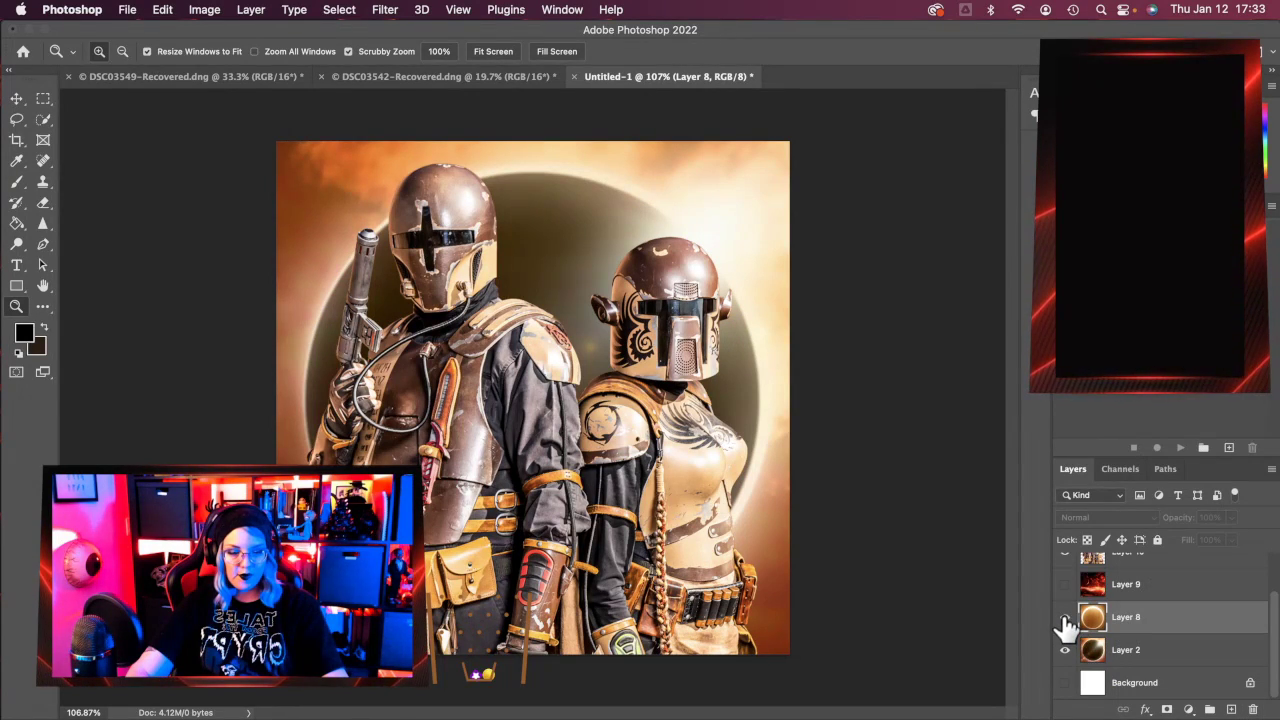
click(1065, 618)
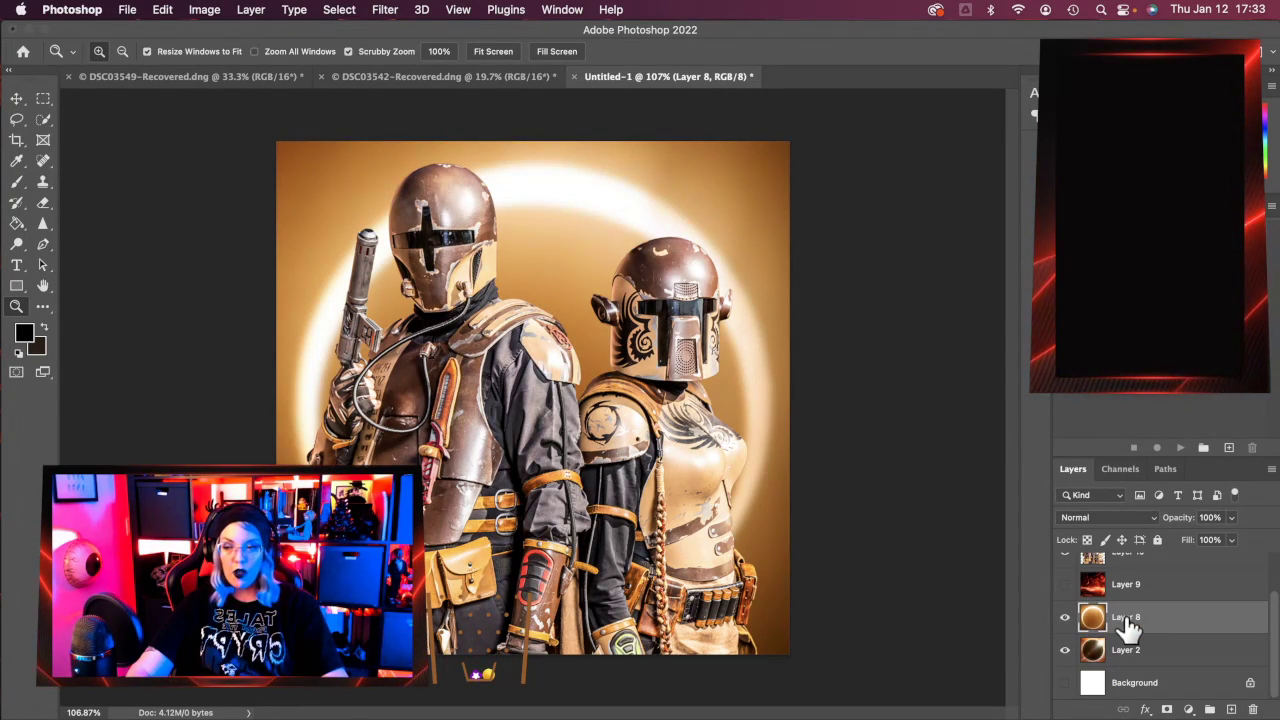
click(1117, 519)
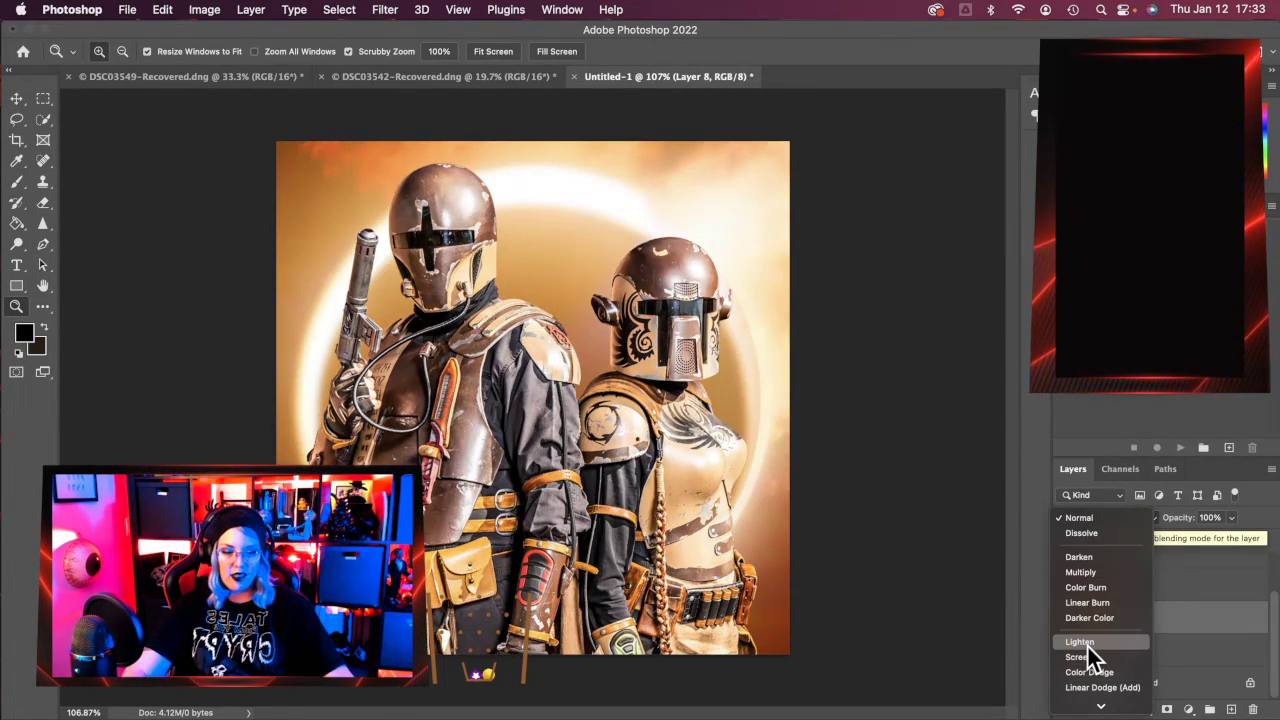
scroll(1094, 650, down, 2)
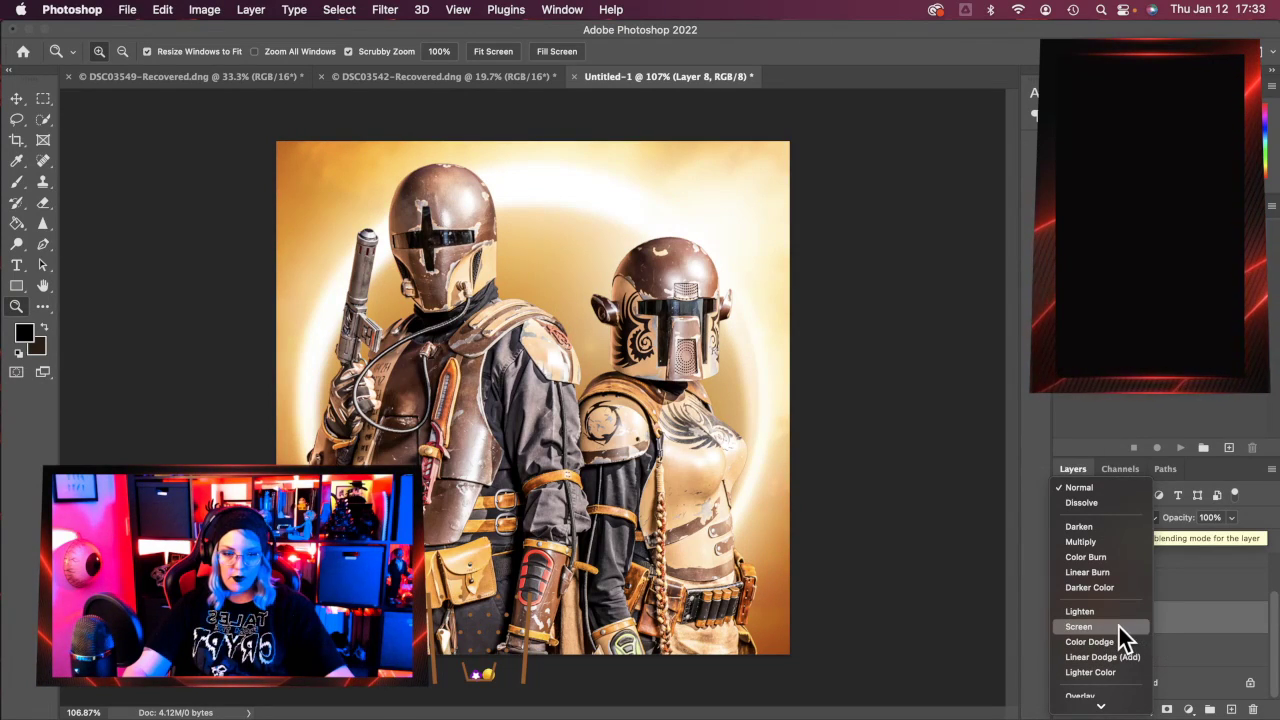
mouse_move(1106, 698)
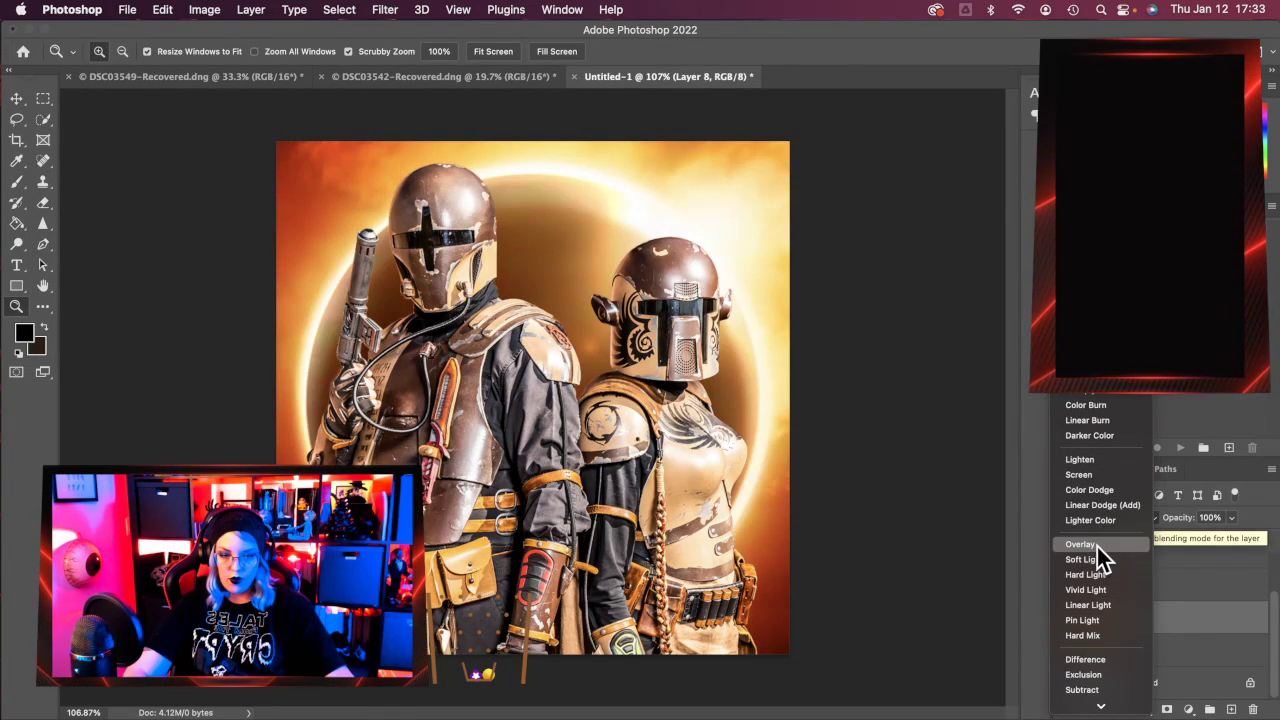
click(1097, 546)
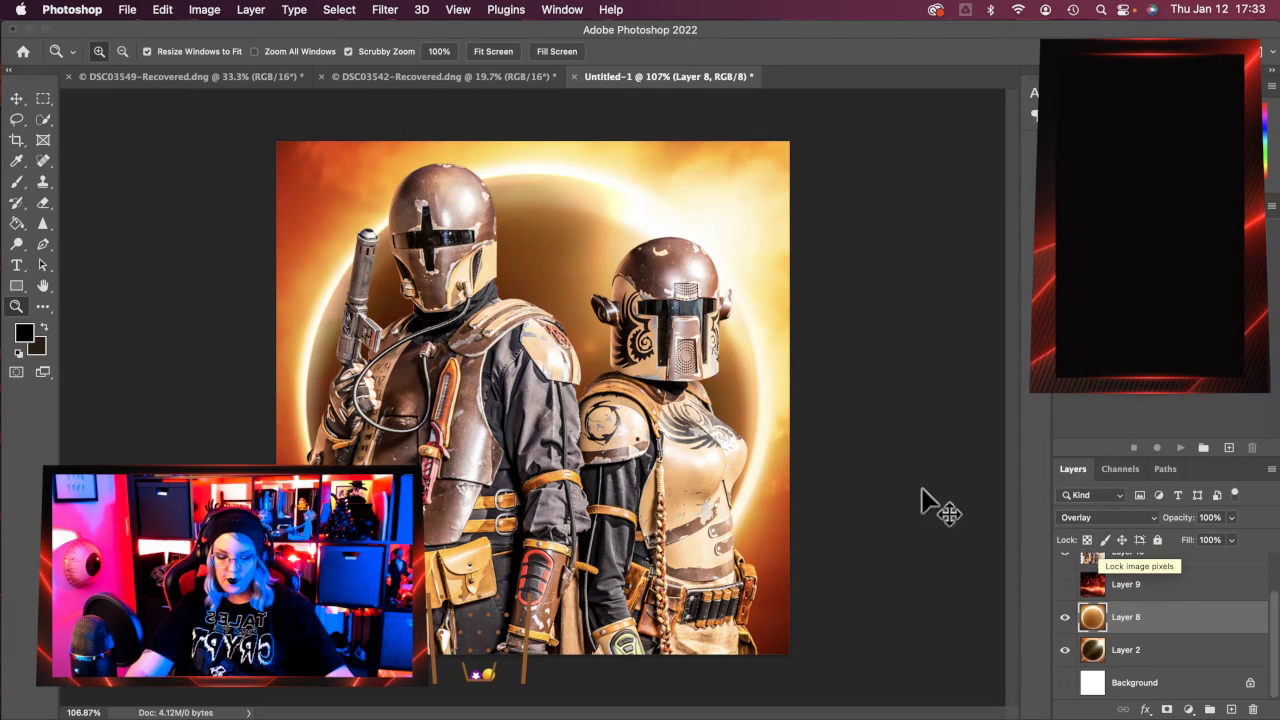
Scale Layer 8 proportionally to 105.44% and reposition it so its glow surrounds the dark planet behind the figures.
key(super+t)
drag(712, 544, 523, 502)
drag(976, 239, 957, 237)
drag(771, 491, 866, 507)
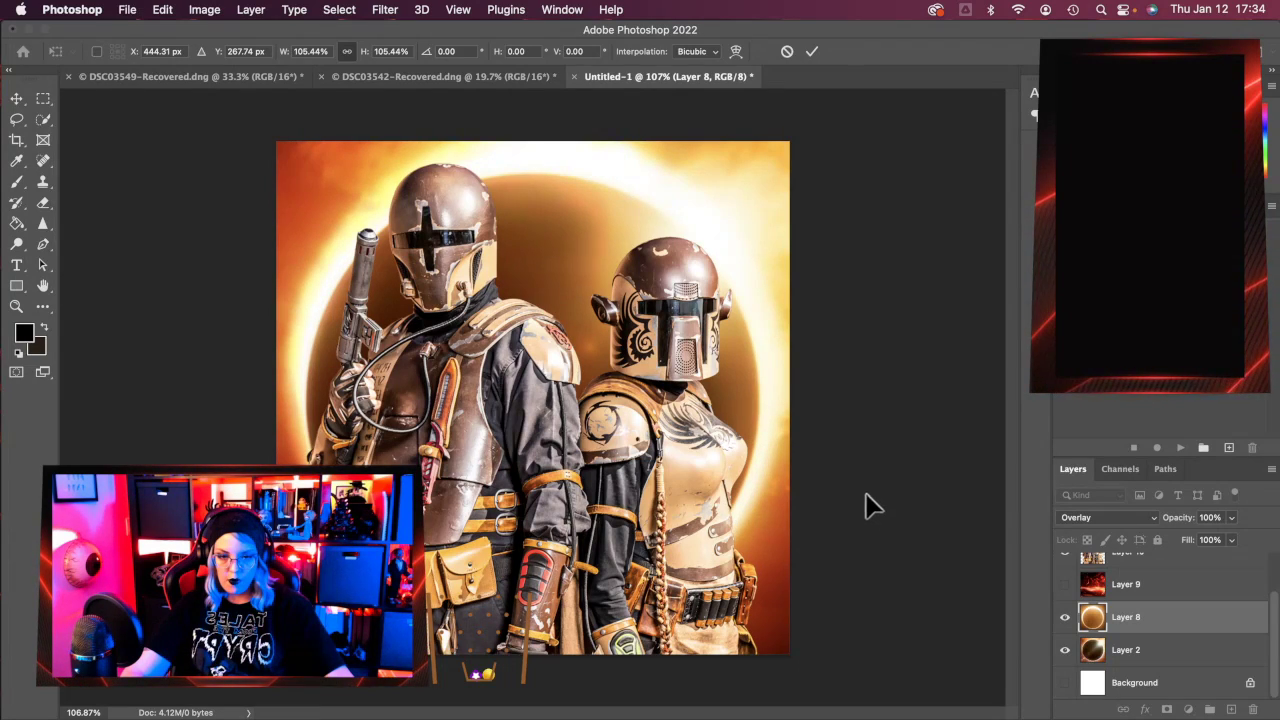
click(812, 52)
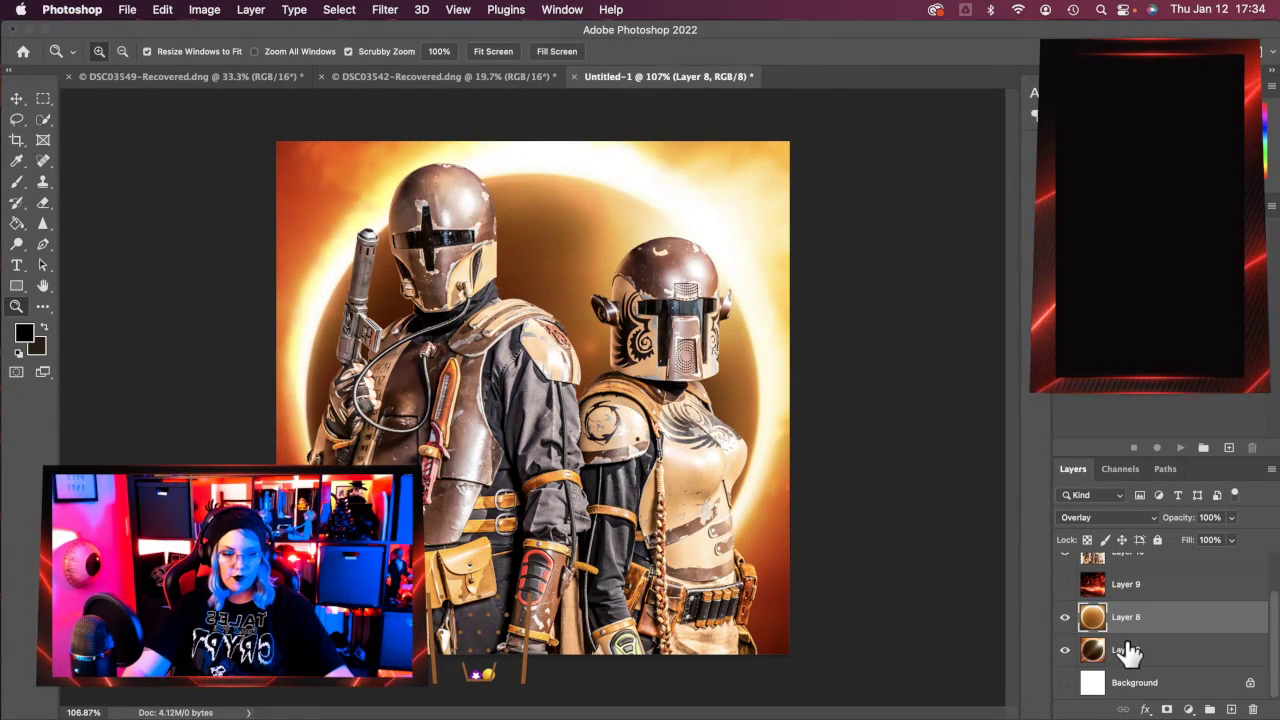
Apply a Gaussian Blur with a radius of 7.2 pixels to Layer 8 and to Layer 2.
scroll(1130, 651, up, 1)
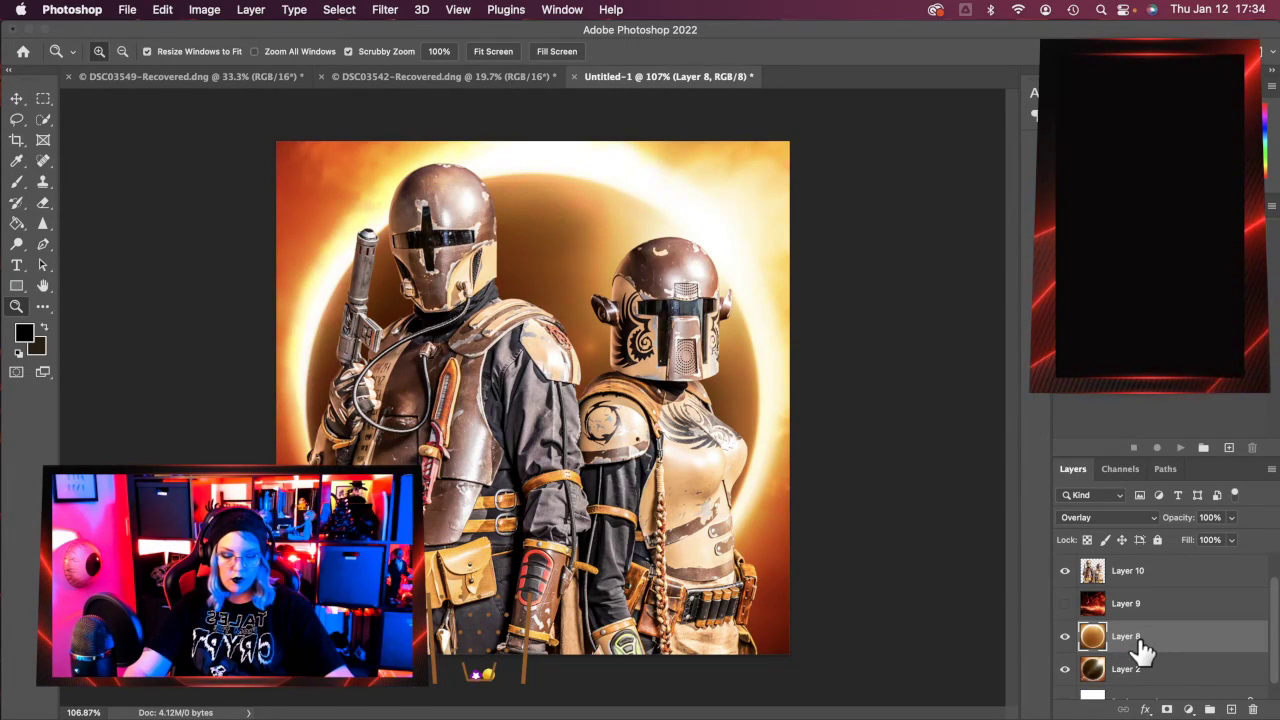
key(ctrl+alt+super+f)
key(Return)
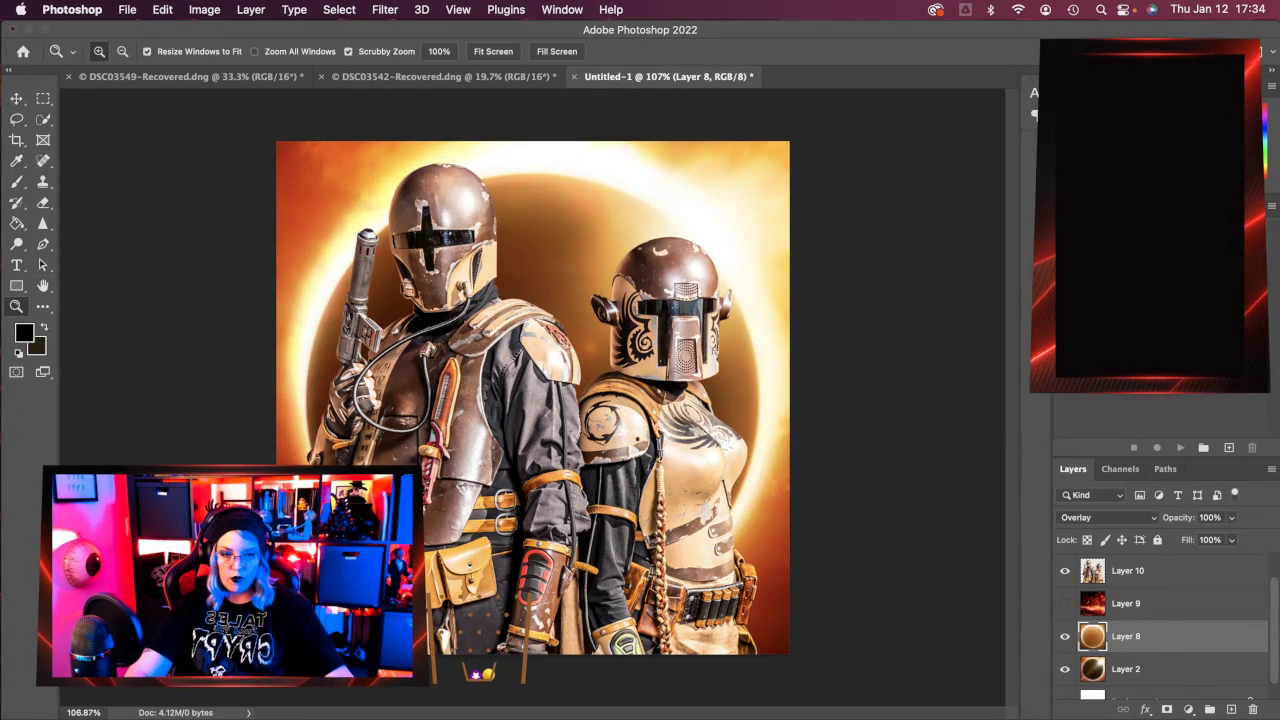
click(1138, 672)
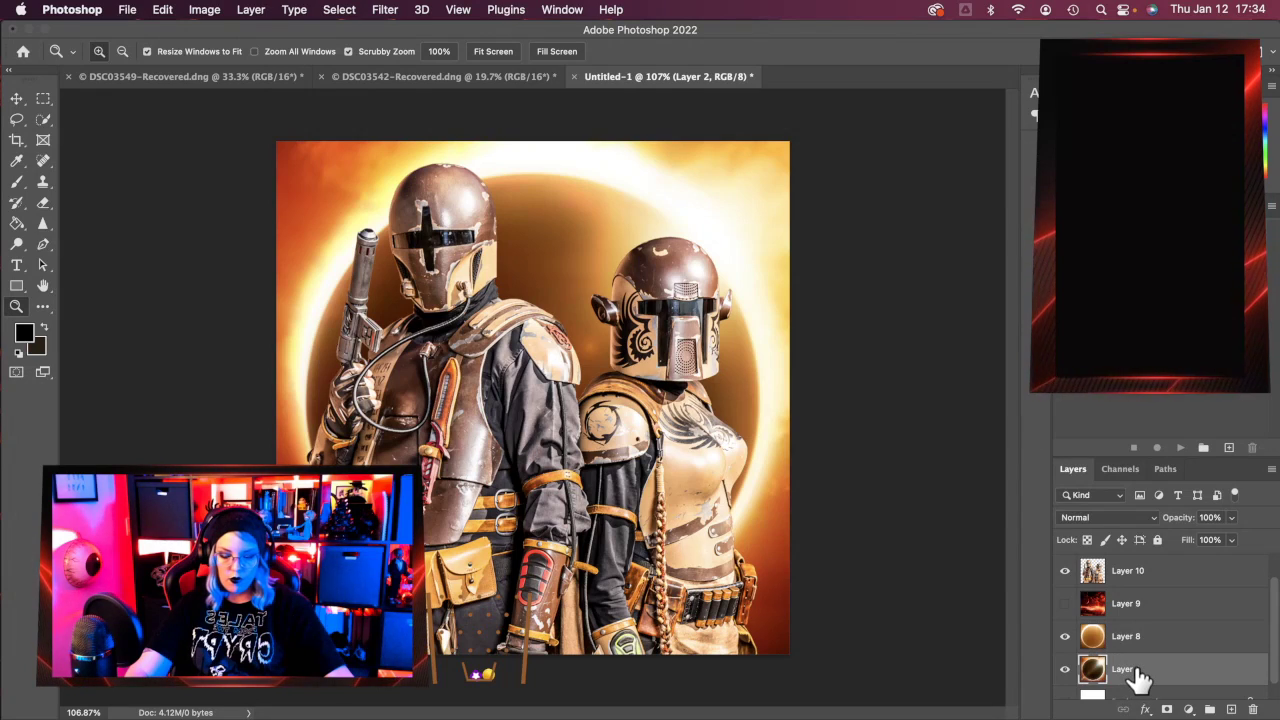
key(ctrl+alt+super+f)
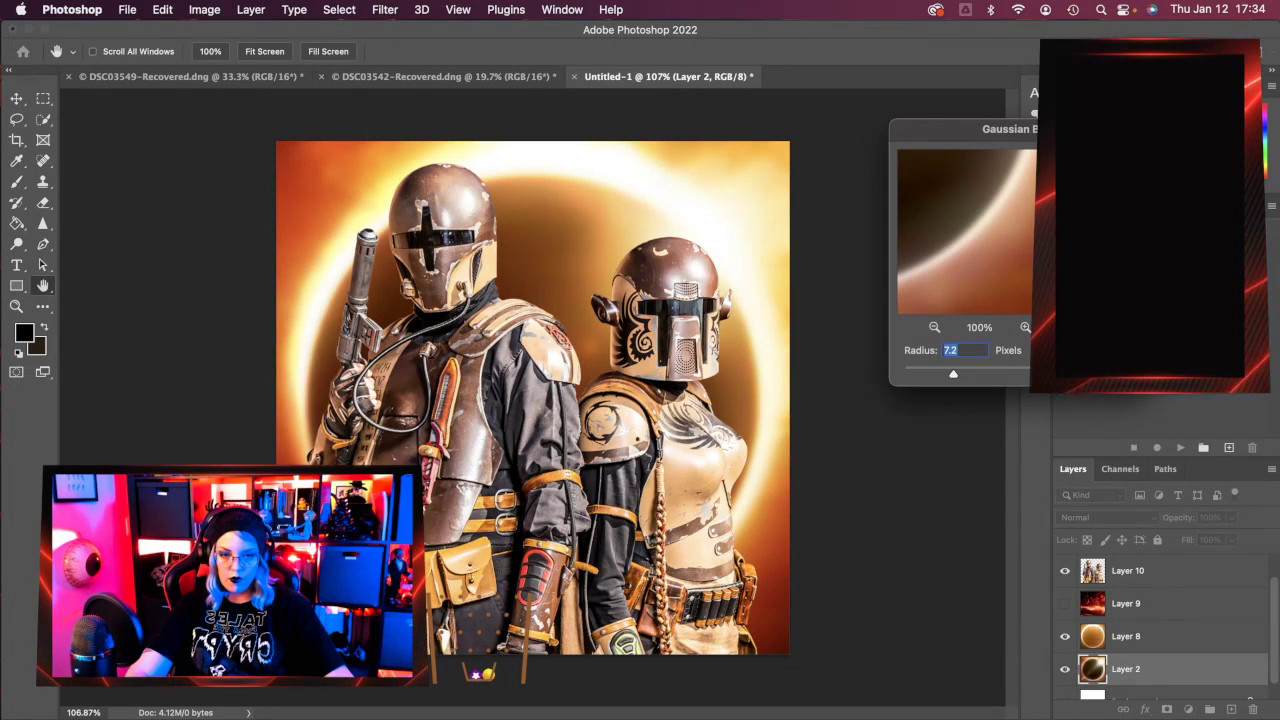
key(Return)
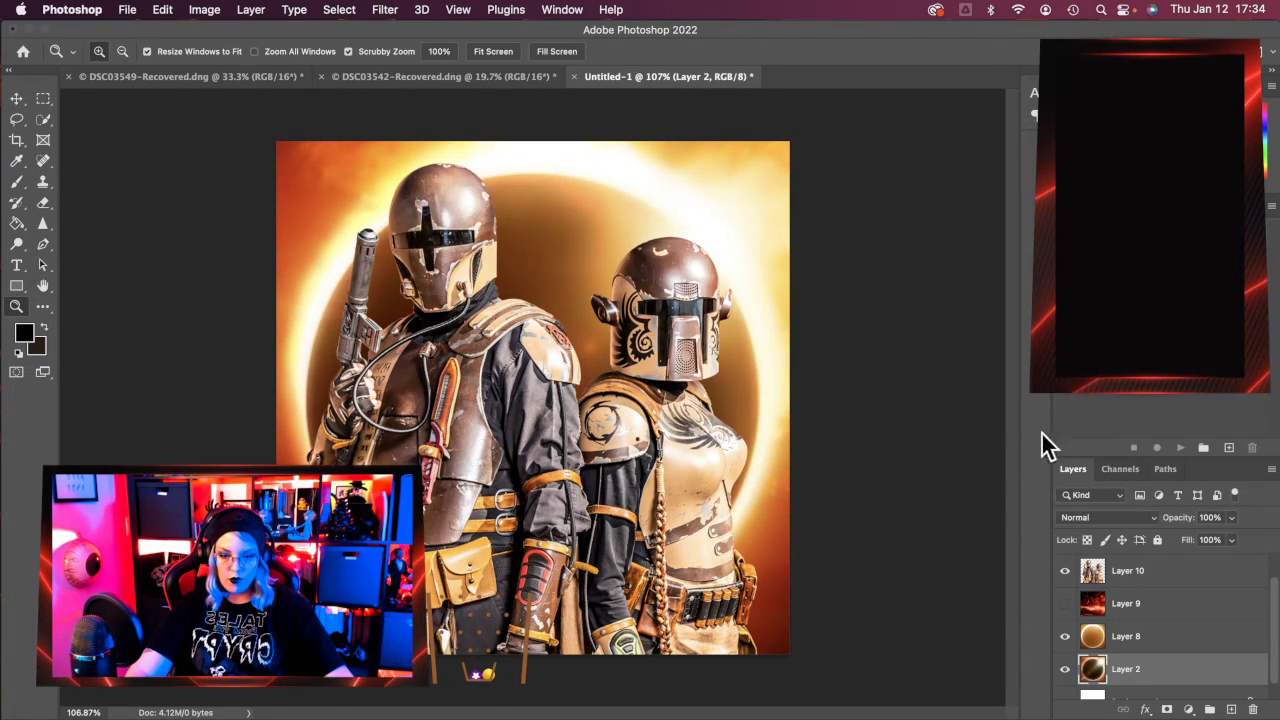
Show Layer 9's red clouds, flip the layer horizontally and vertically in Free Transform, and move it to cover the canvas.
click(1107, 616)
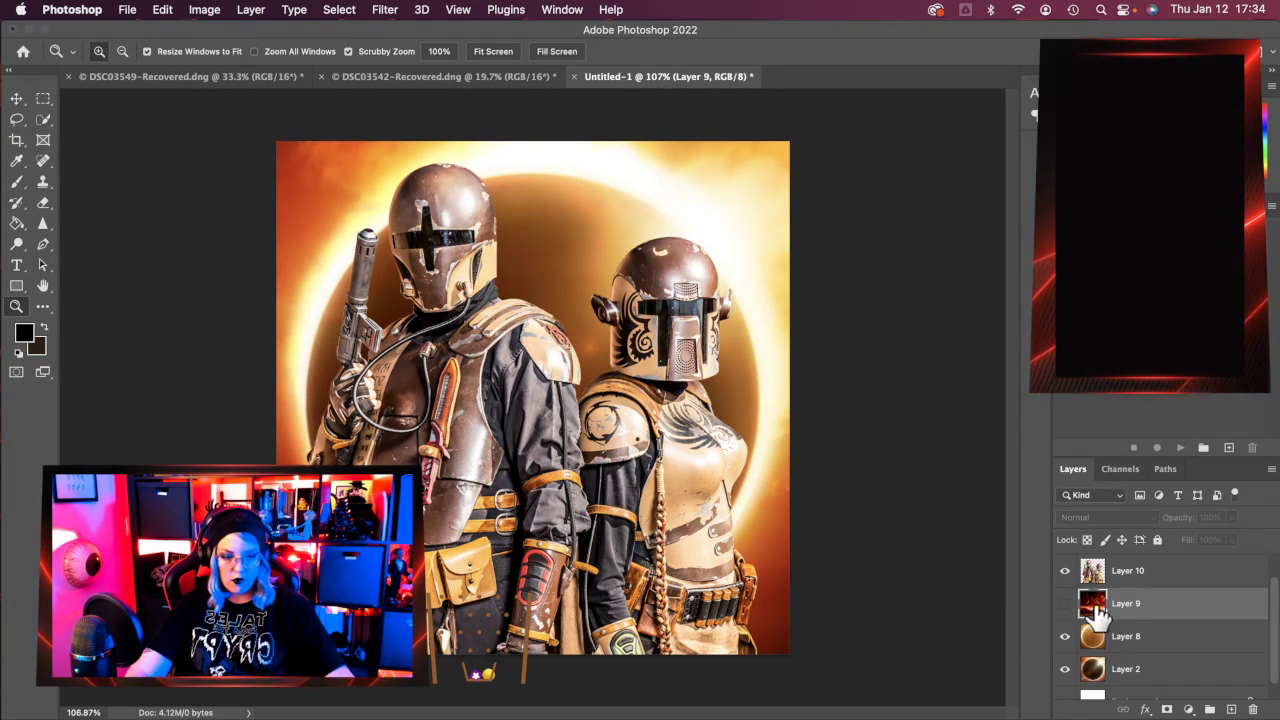
click(1065, 604)
key(ctrl+t)
drag(960, 555, 1020, 523)
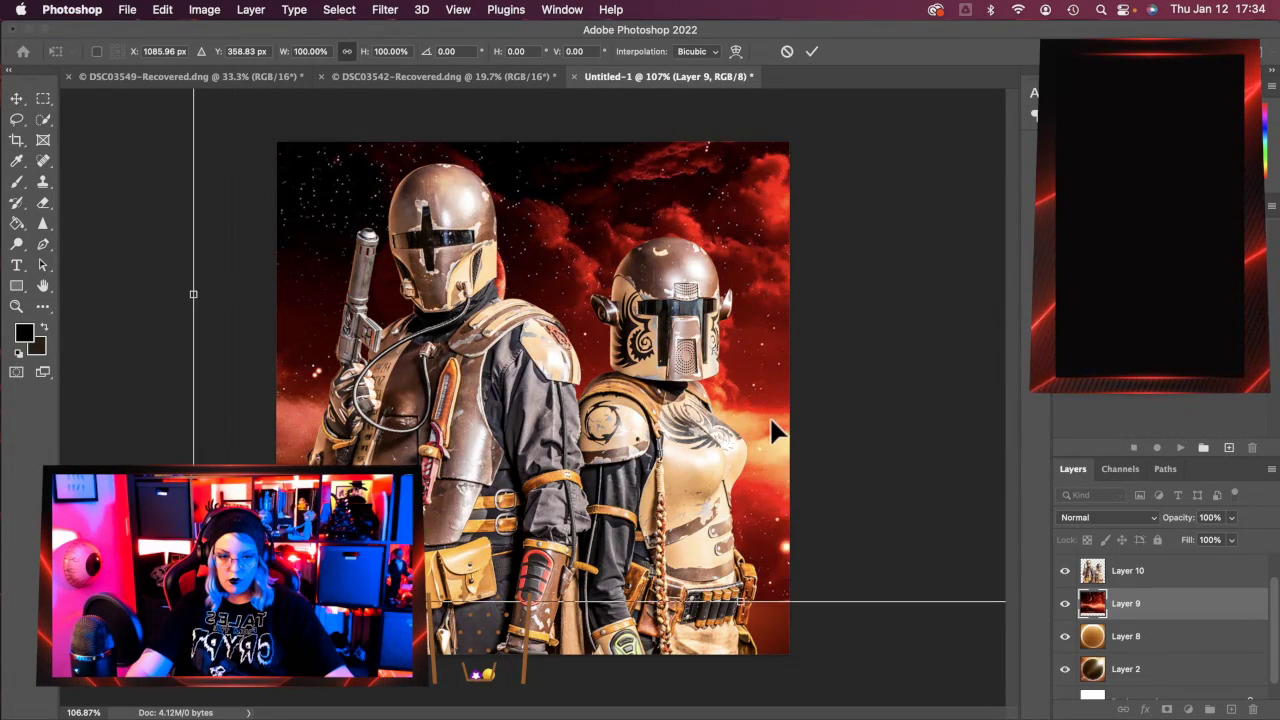
right_click(778, 432)
click(781, 688)
drag(935, 497, 837, 543)
right_click(552, 312)
click(677, 698)
drag(848, 428, 986, 523)
Try Layer 9 mirrored horizontally, flip it back, and reposition it with the bright clouds across the canvas's upper area.
right_click(719, 316)
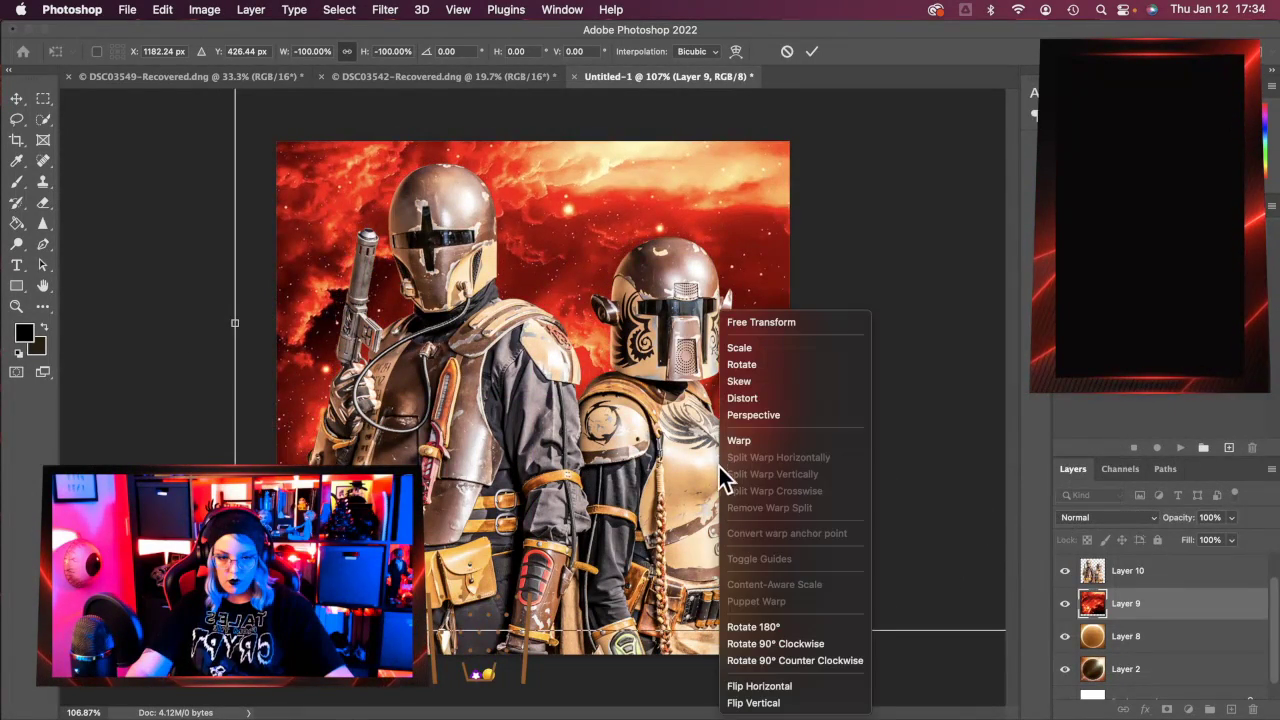
click(745, 688)
drag(900, 509, 527, 515)
right_click(527, 515)
click(650, 686)
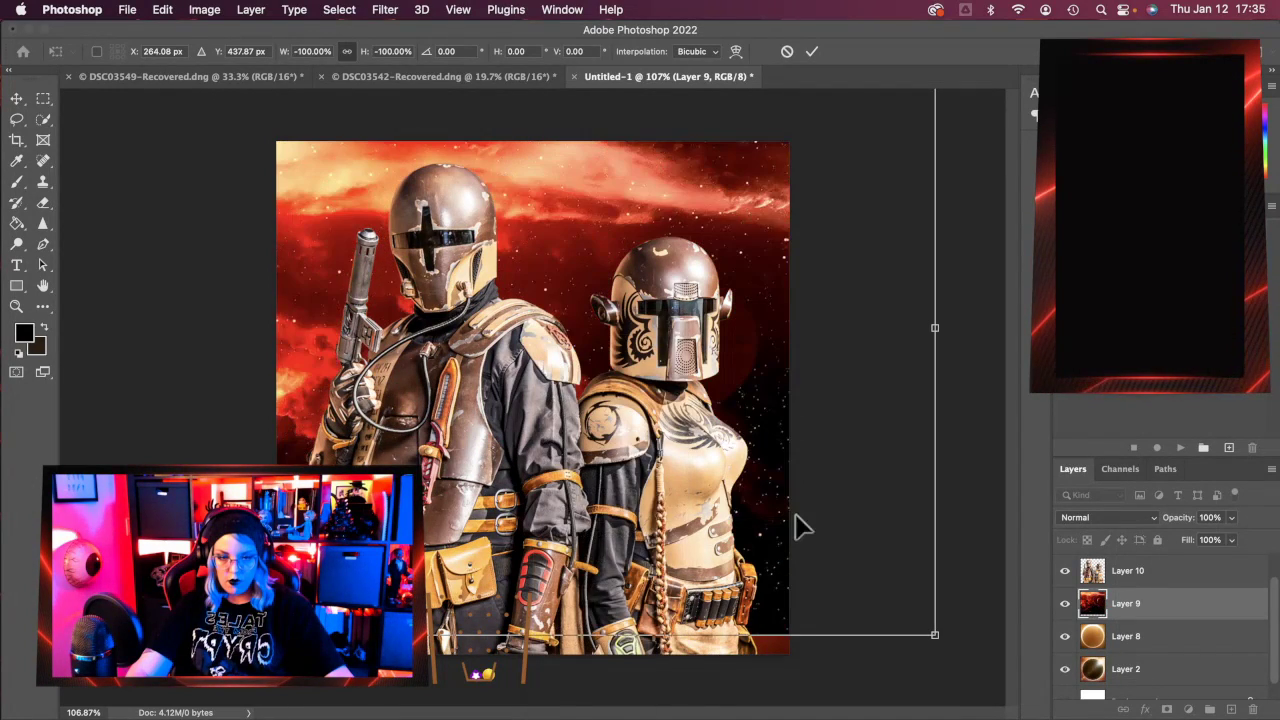
drag(671, 471, 930, 565)
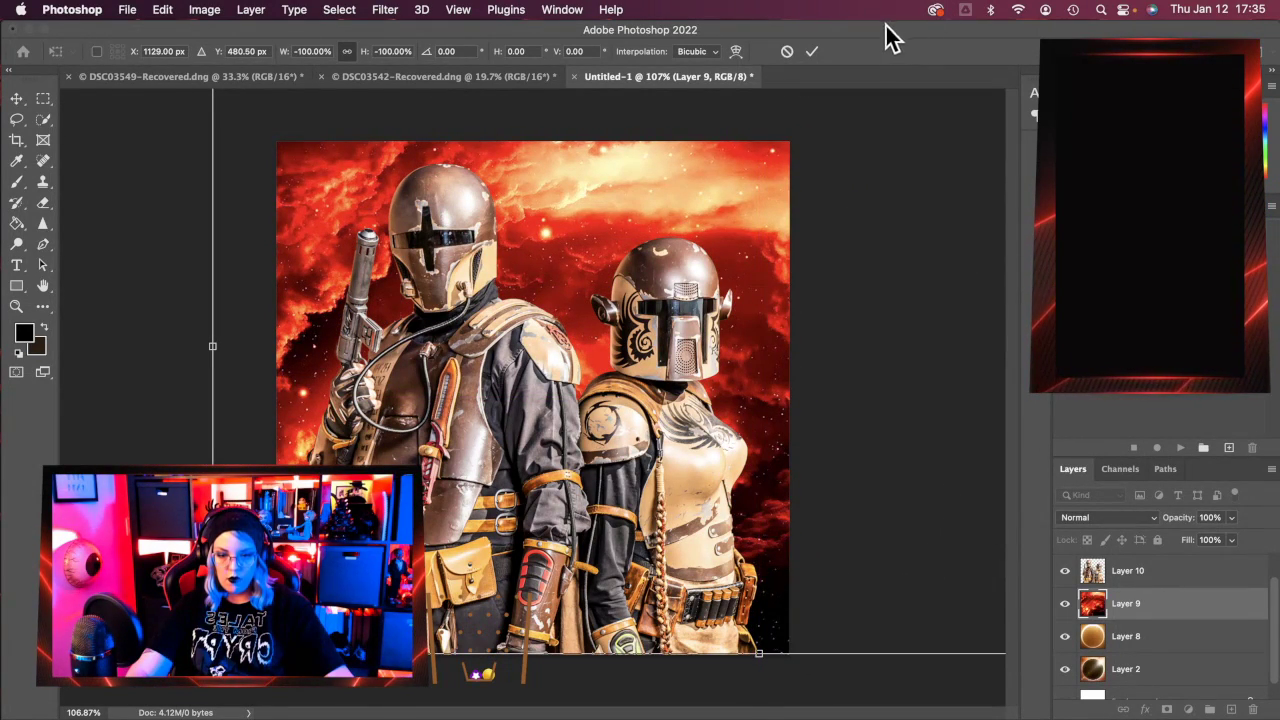
click(811, 51)
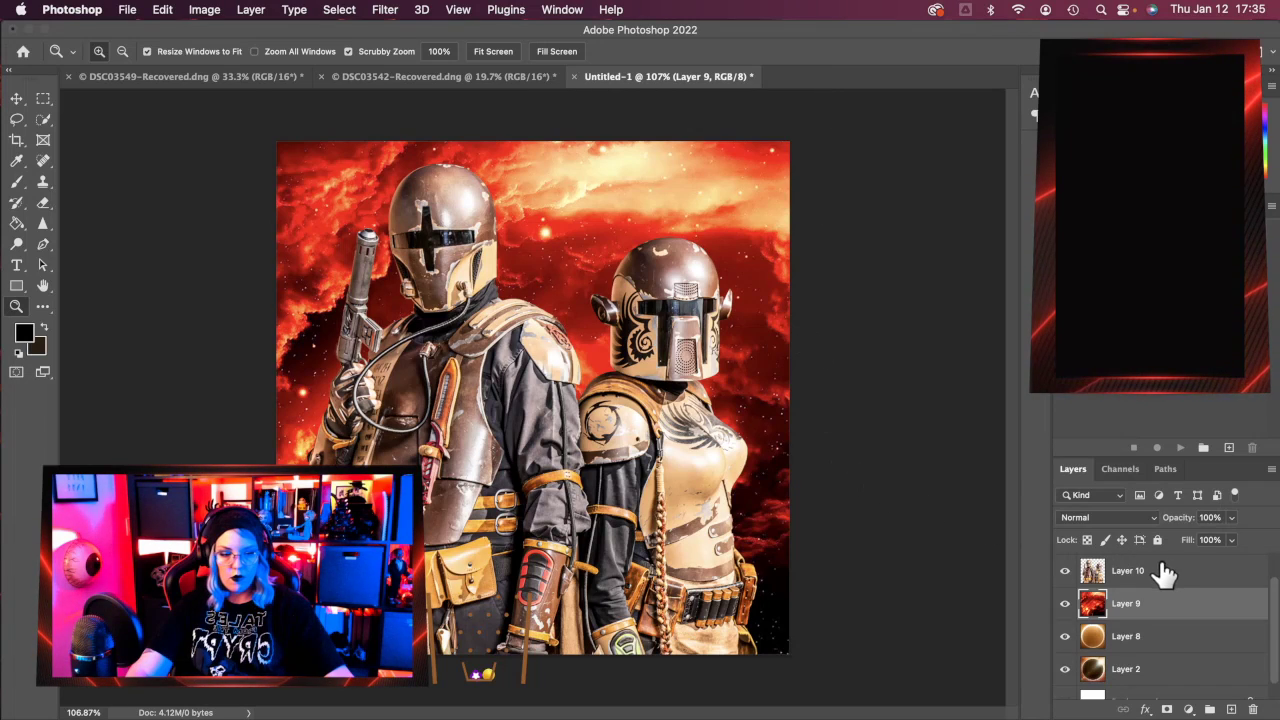
Preview blend modes for Layer 9 and set it to Screen.
click(1105, 520)
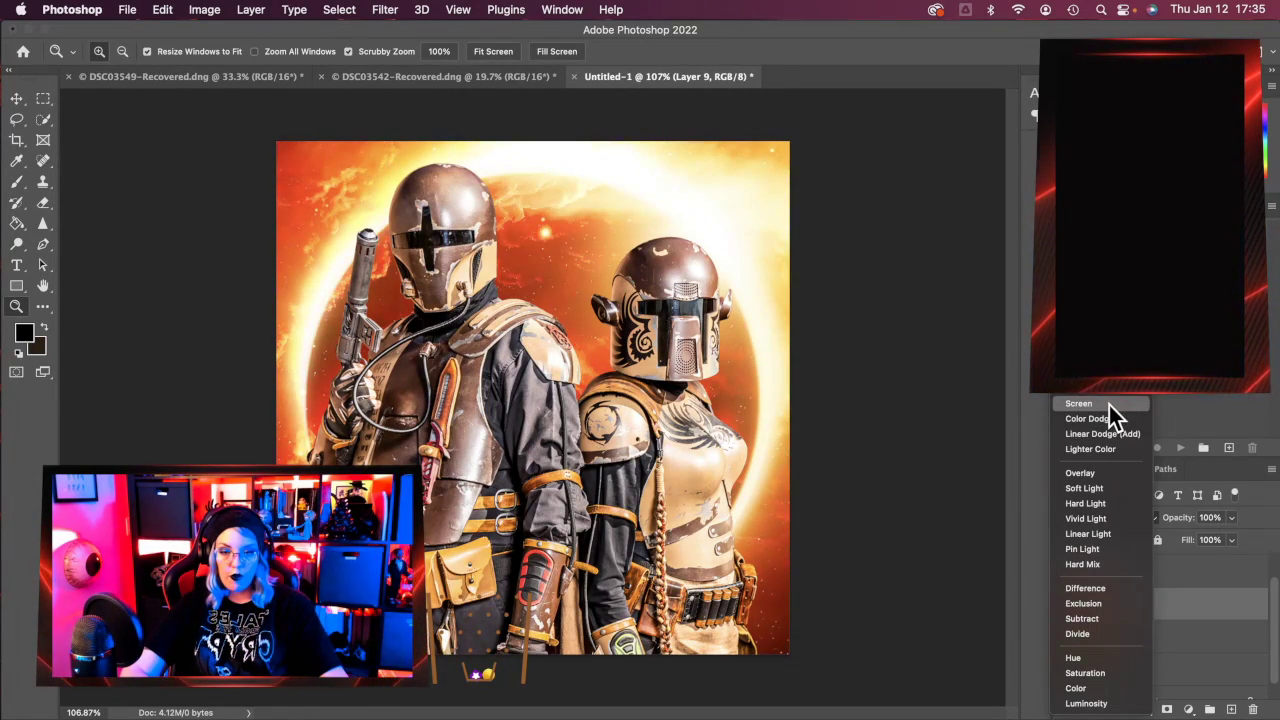
click(1110, 405)
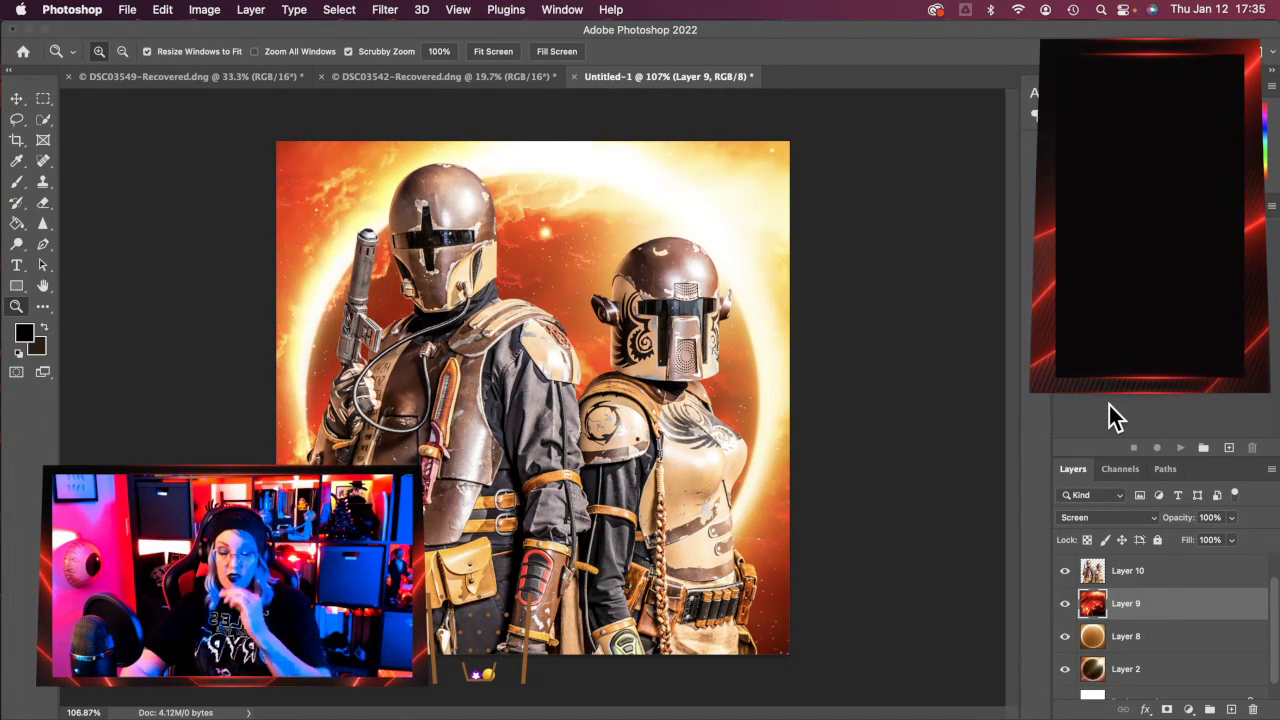
Switch to Lightroom Classic and compare the finished character composites with their original desert photos.
mouse_move(1262, 437)
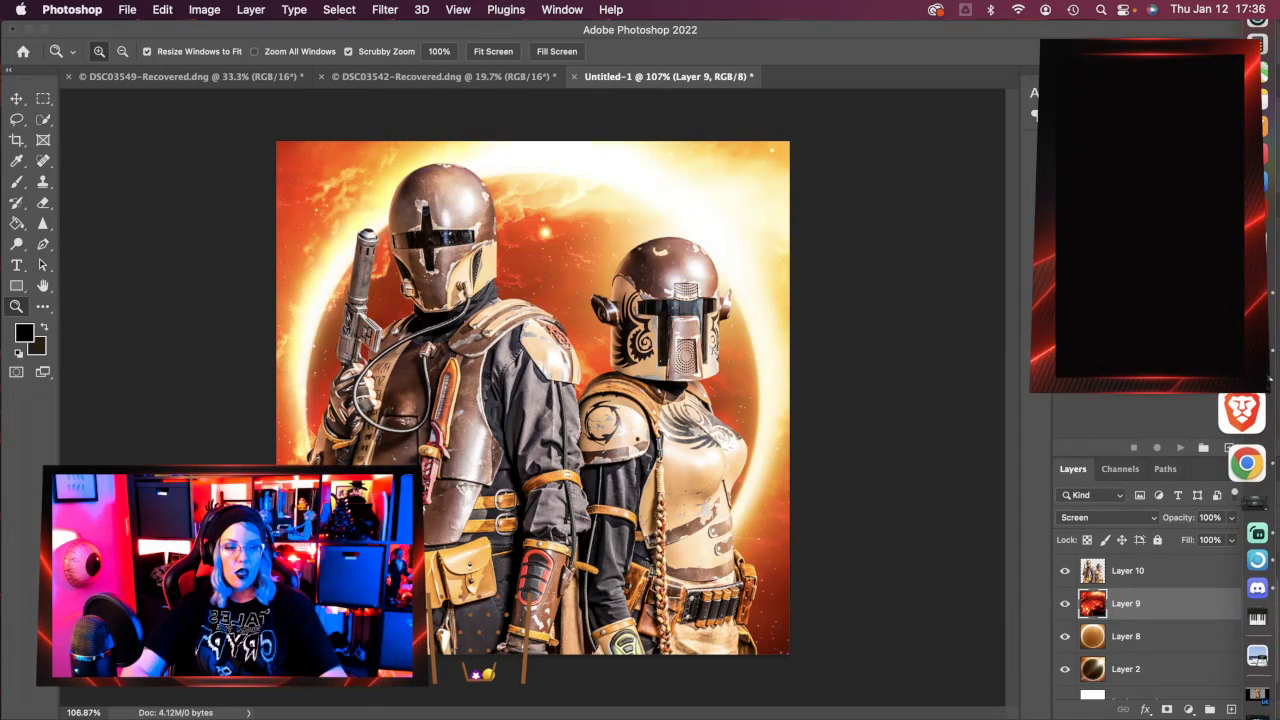
click(1252, 367)
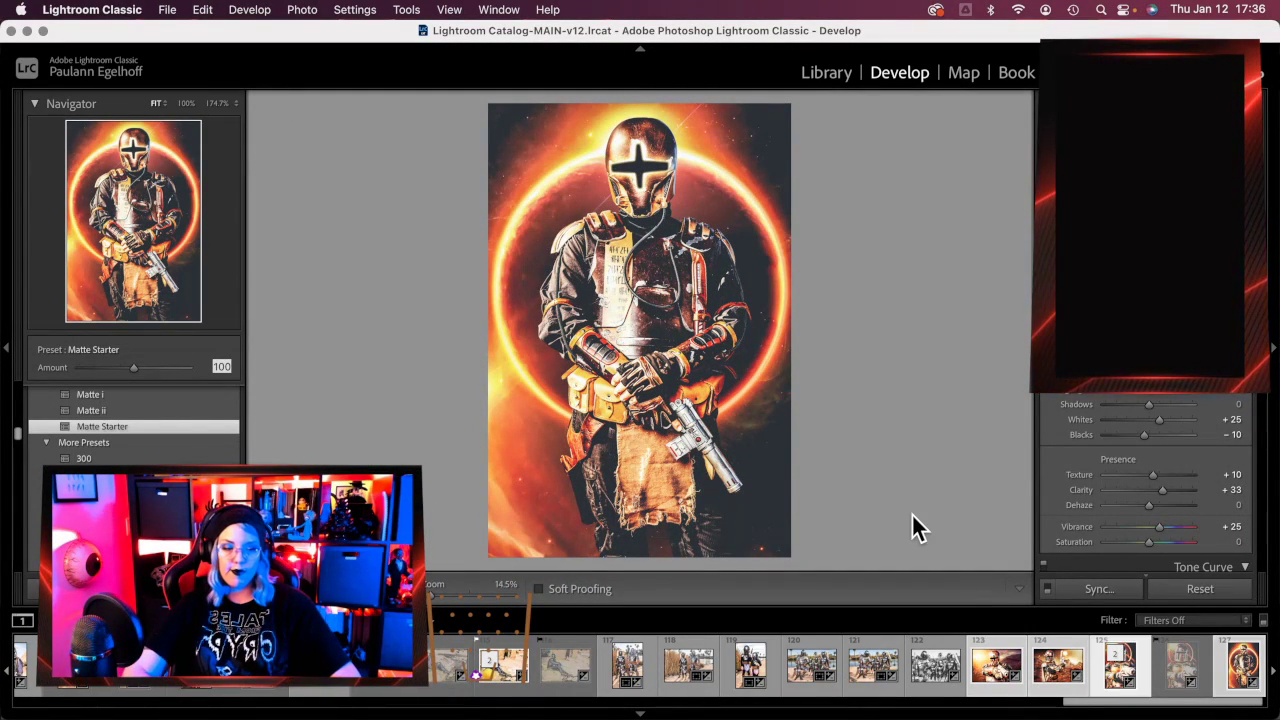
key(Right)
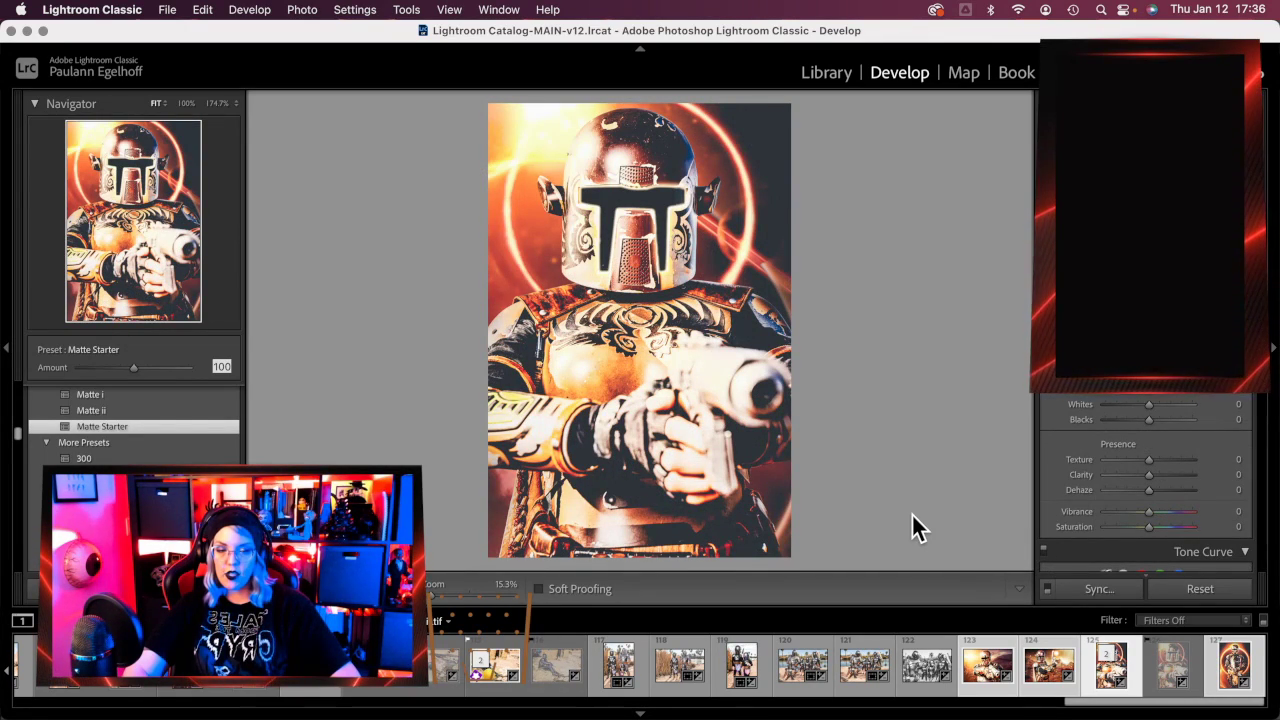
key(Left)
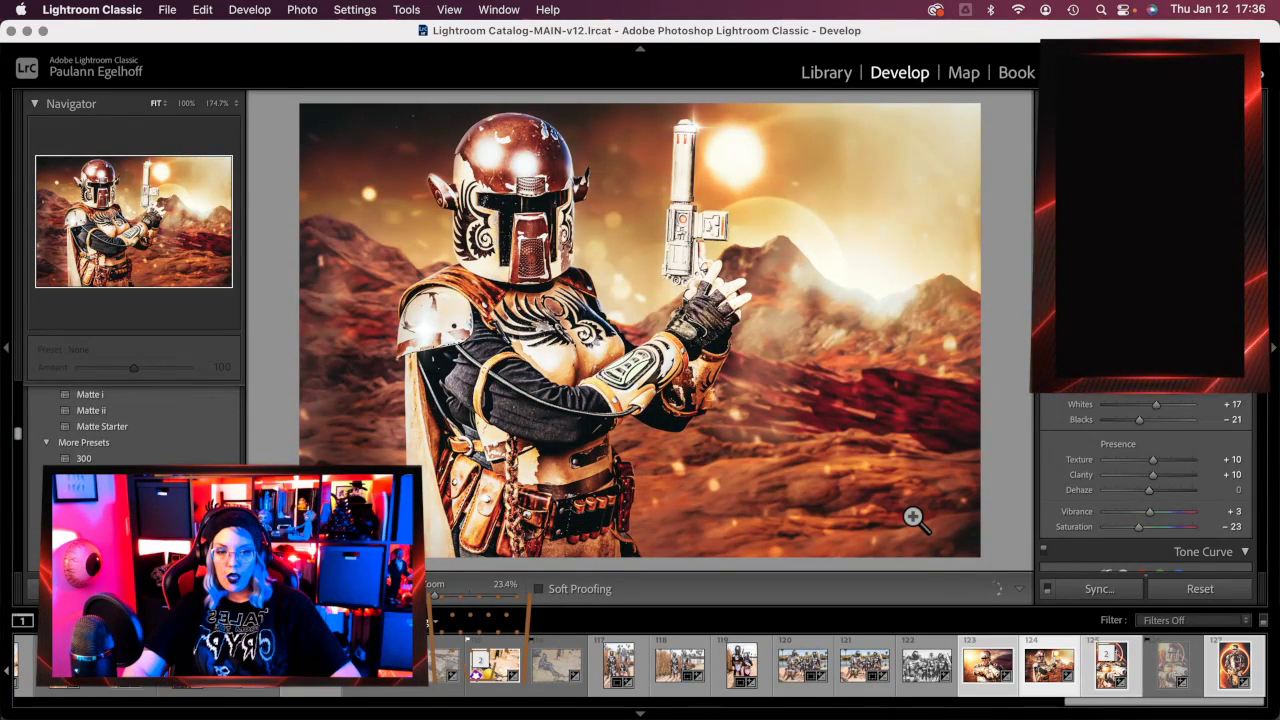
key(Left)
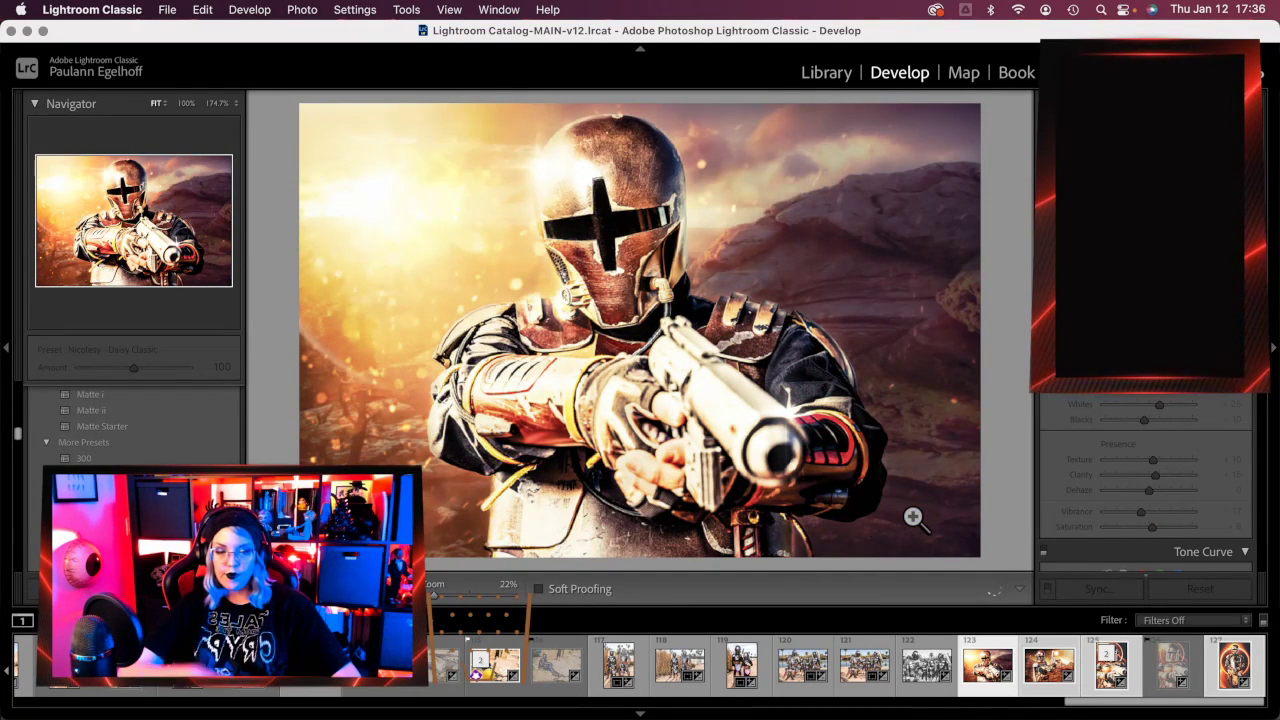
key(Left)
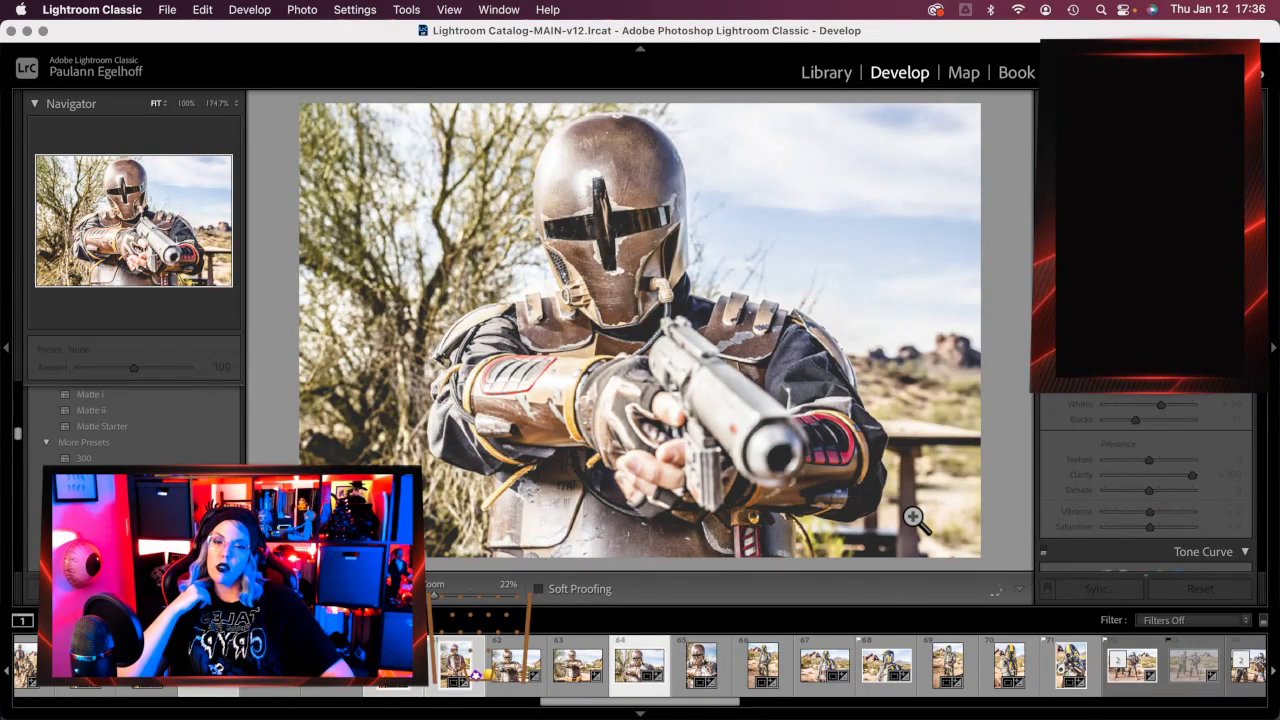
key(Left)
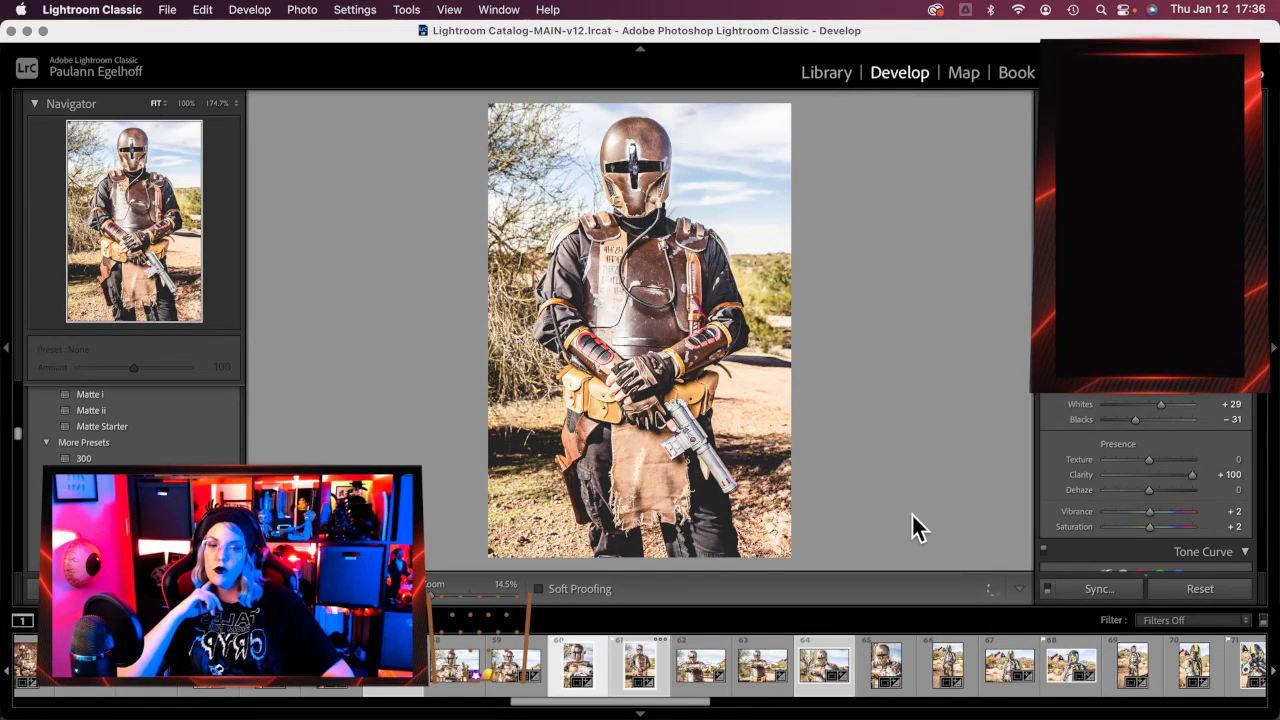
key(Right)
key(Left)
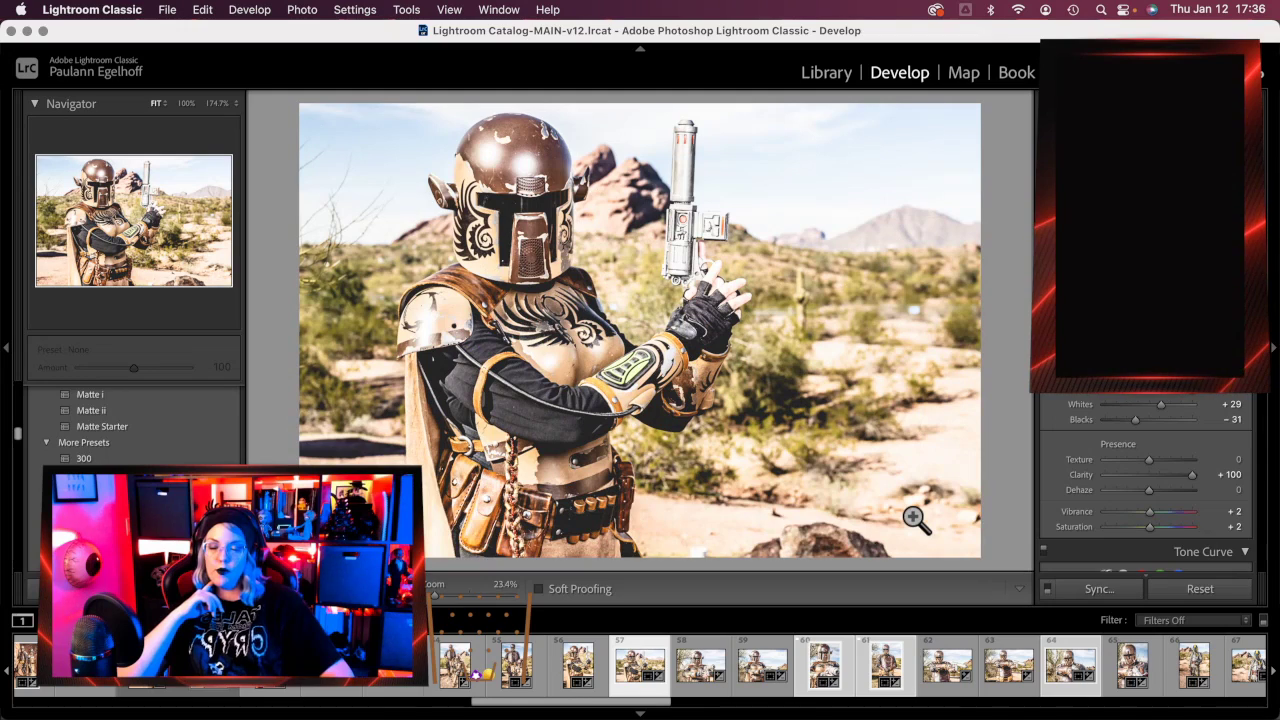
key(Left)
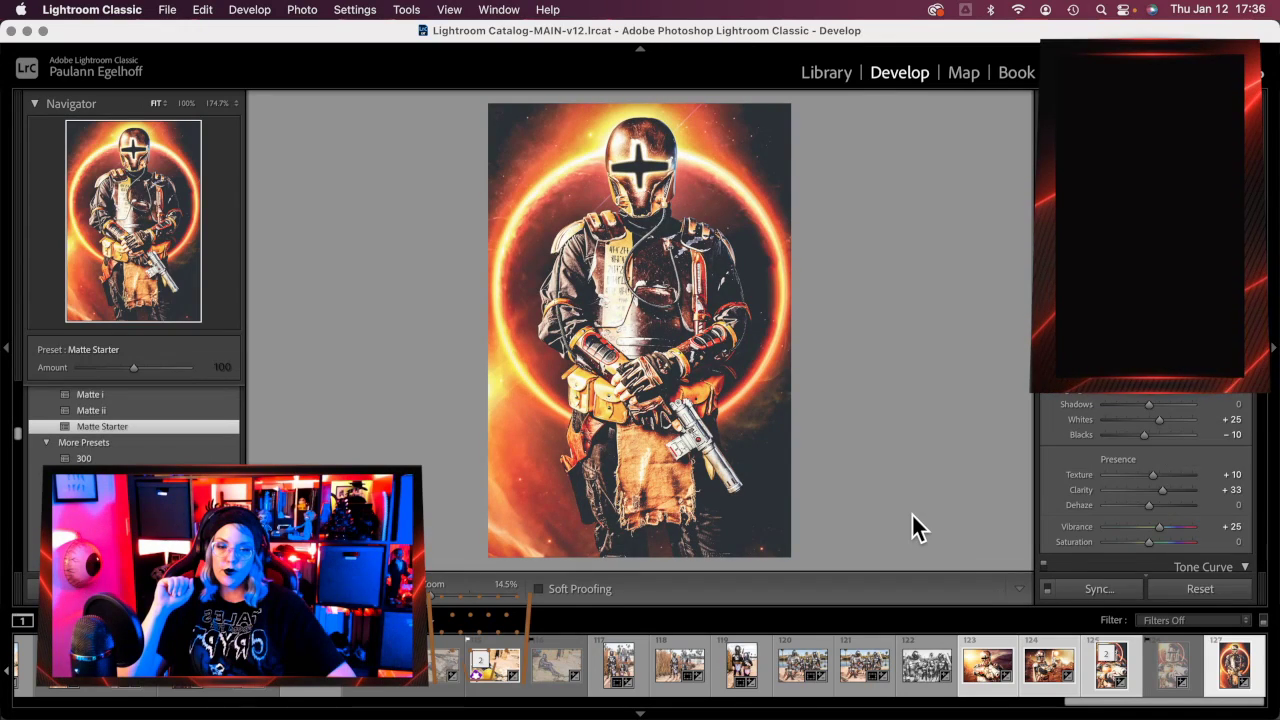
View the preceding finished composite in Lightroom Classic and switch back to Photoshop.
key(Left)
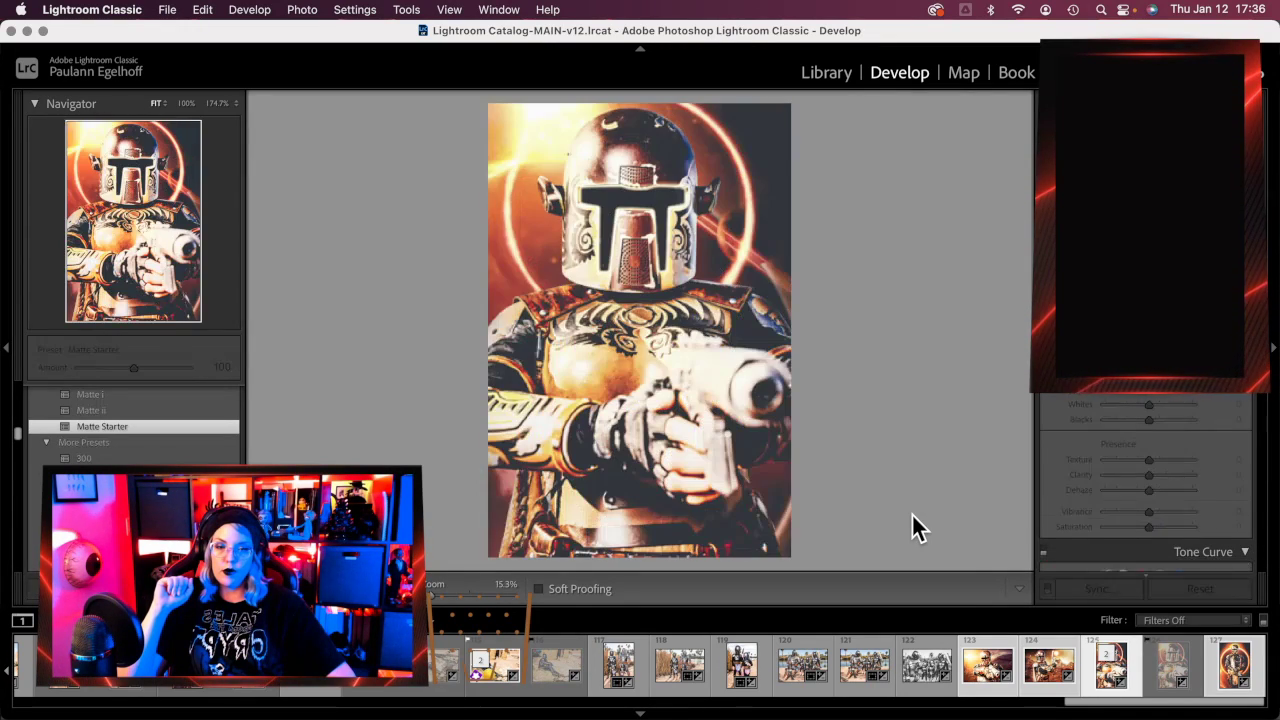
mouse_move(1277, 520)
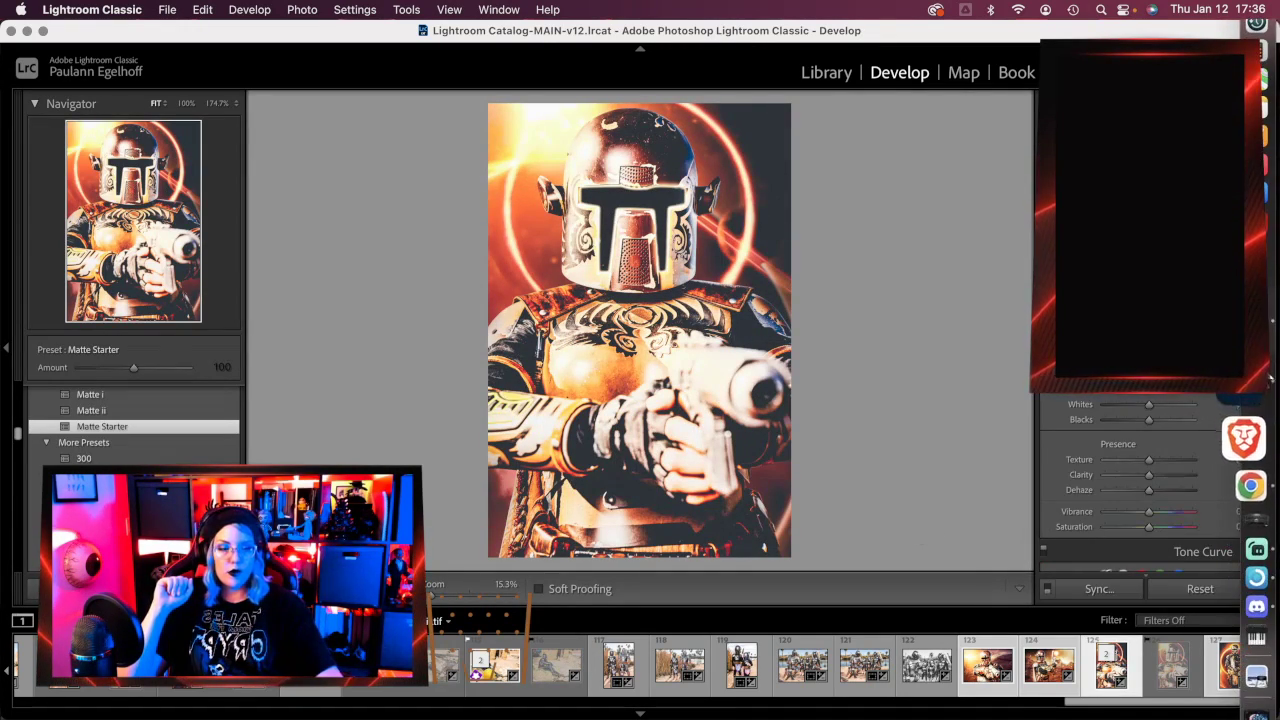
click(1251, 344)
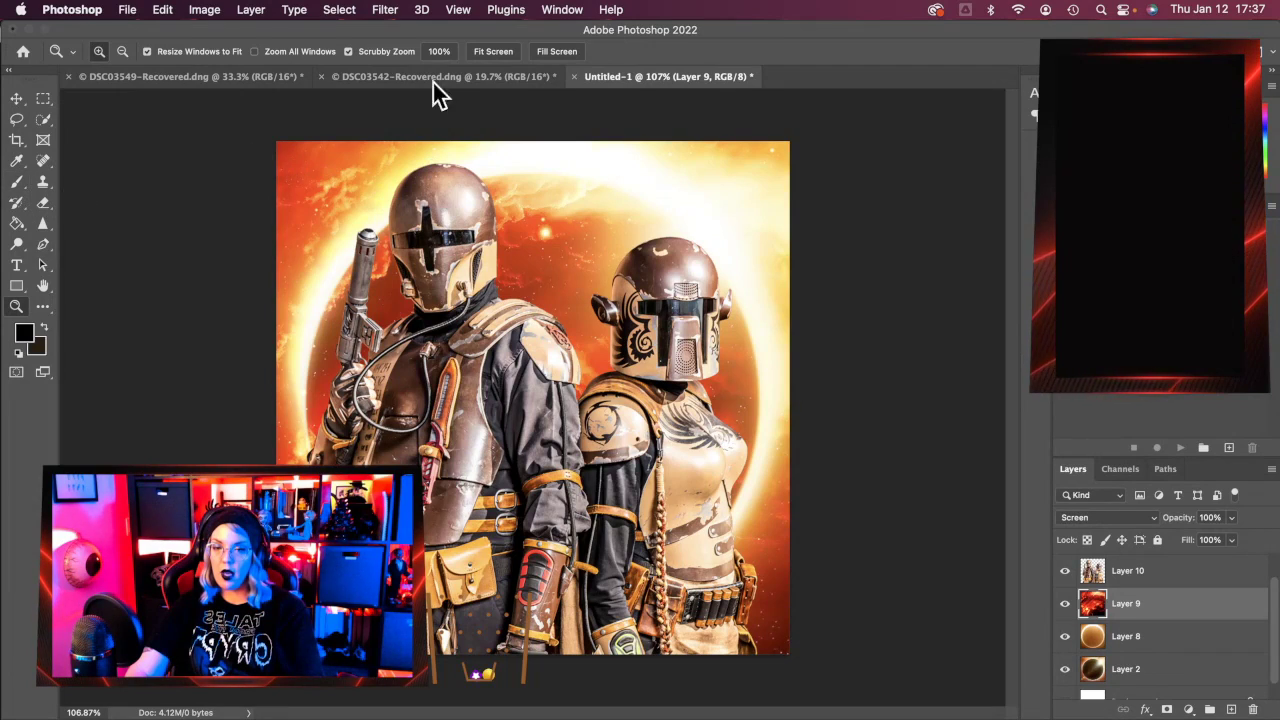
Try extending the canvas by 6 inches in width and 6 inches in height, relative to its current size.
click(194, 14)
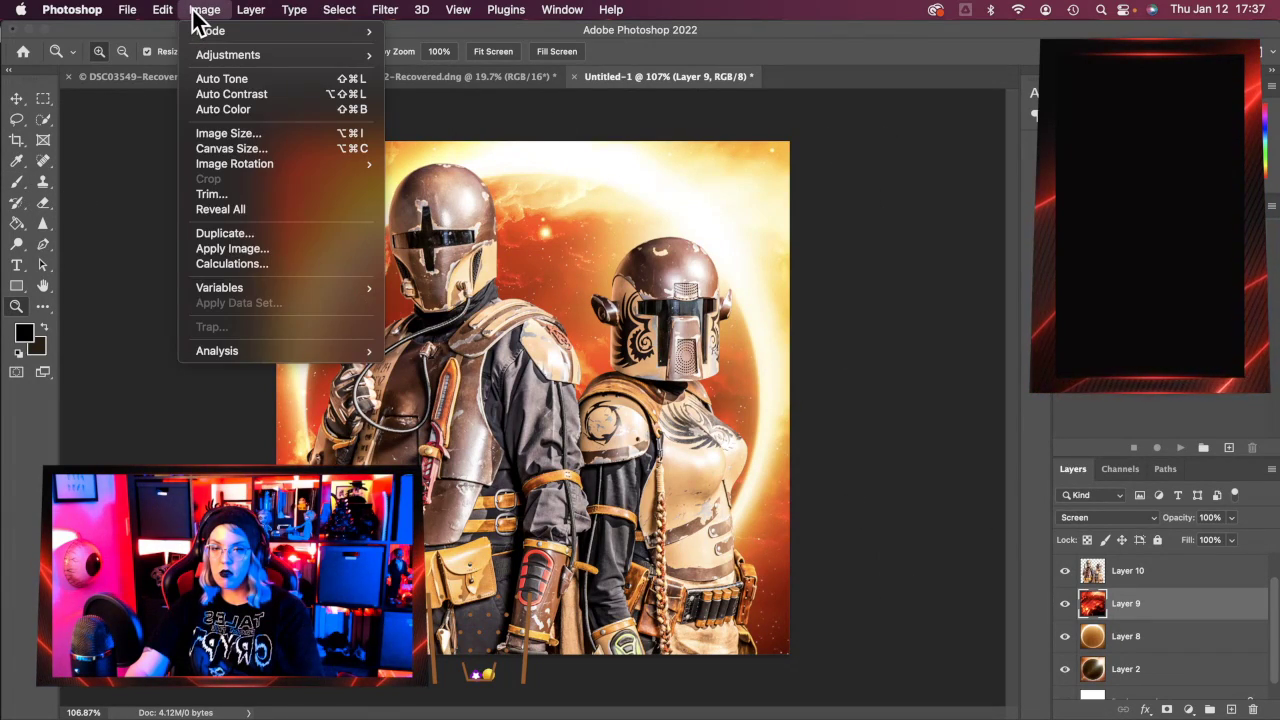
click(232, 148)
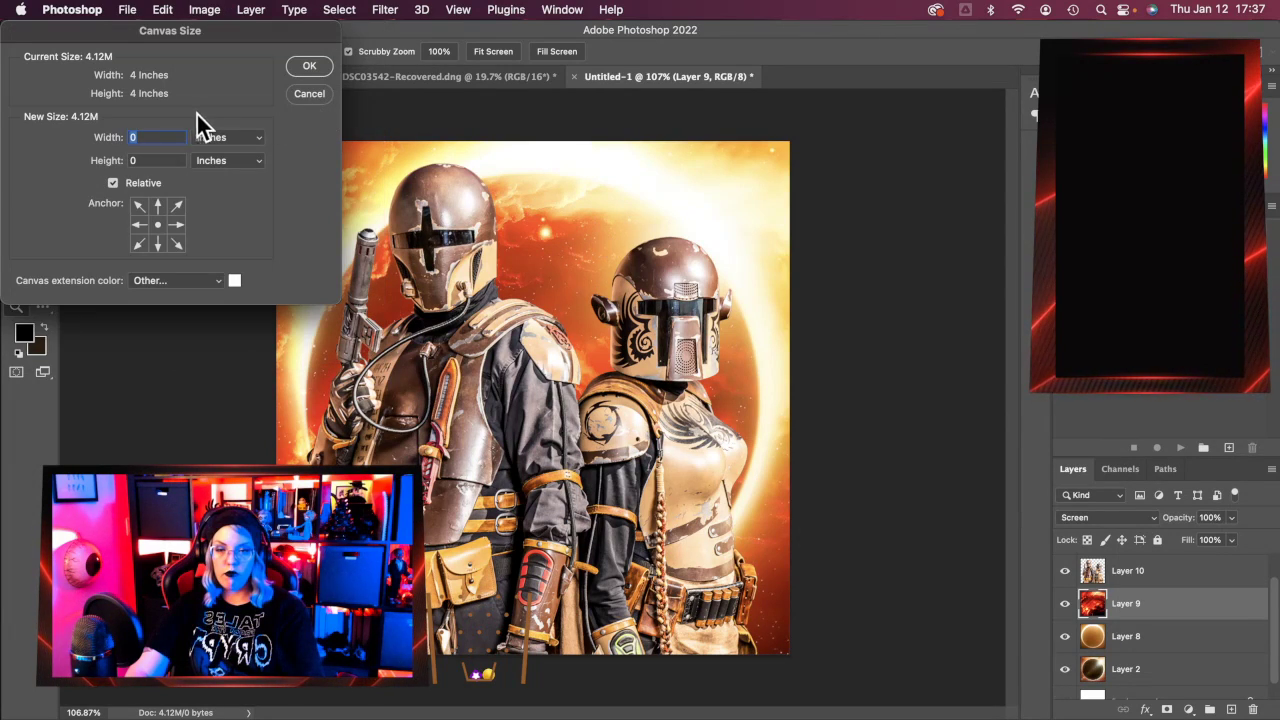
text(6)
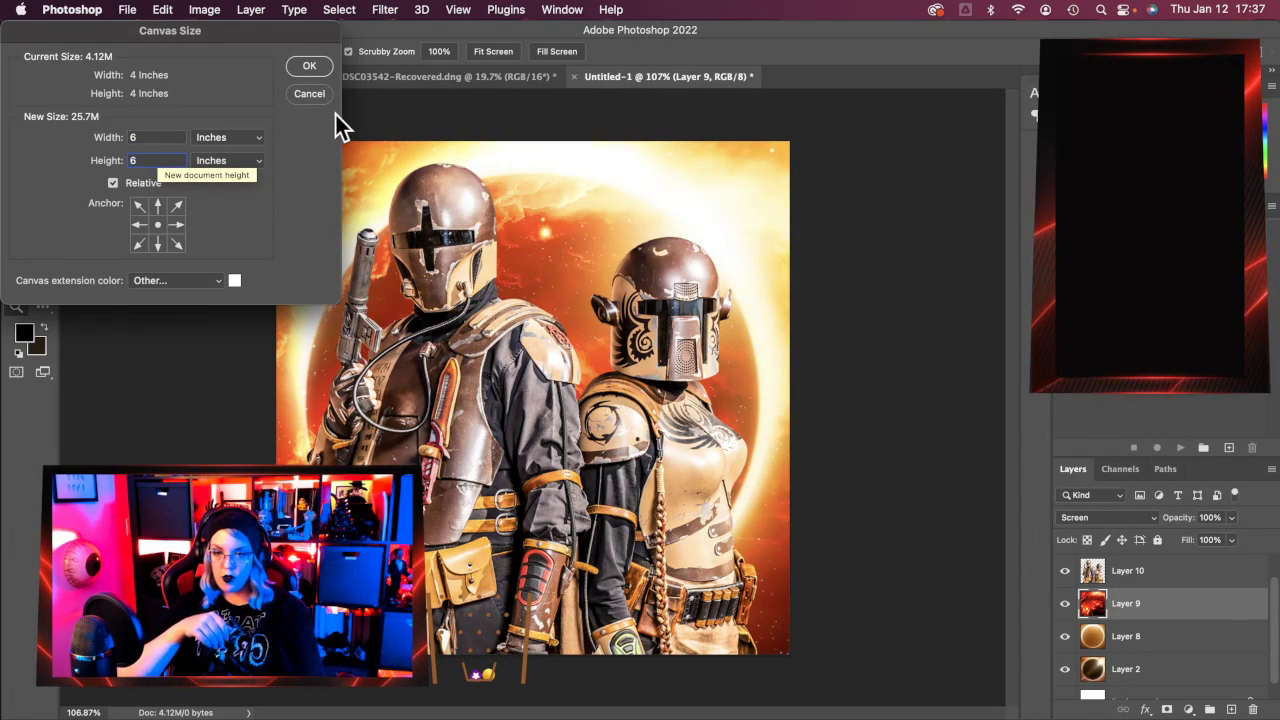
click(303, 66)
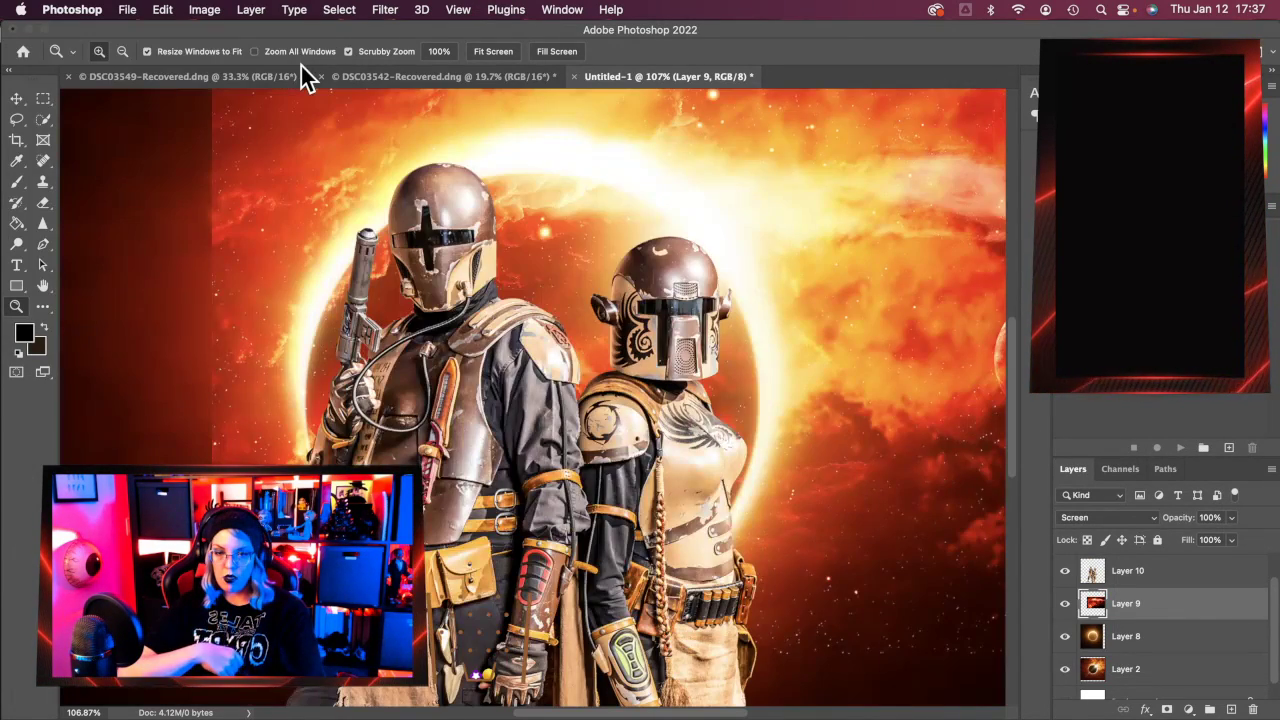
scroll(386, 409, down, 3)
alt+click(385, 410)
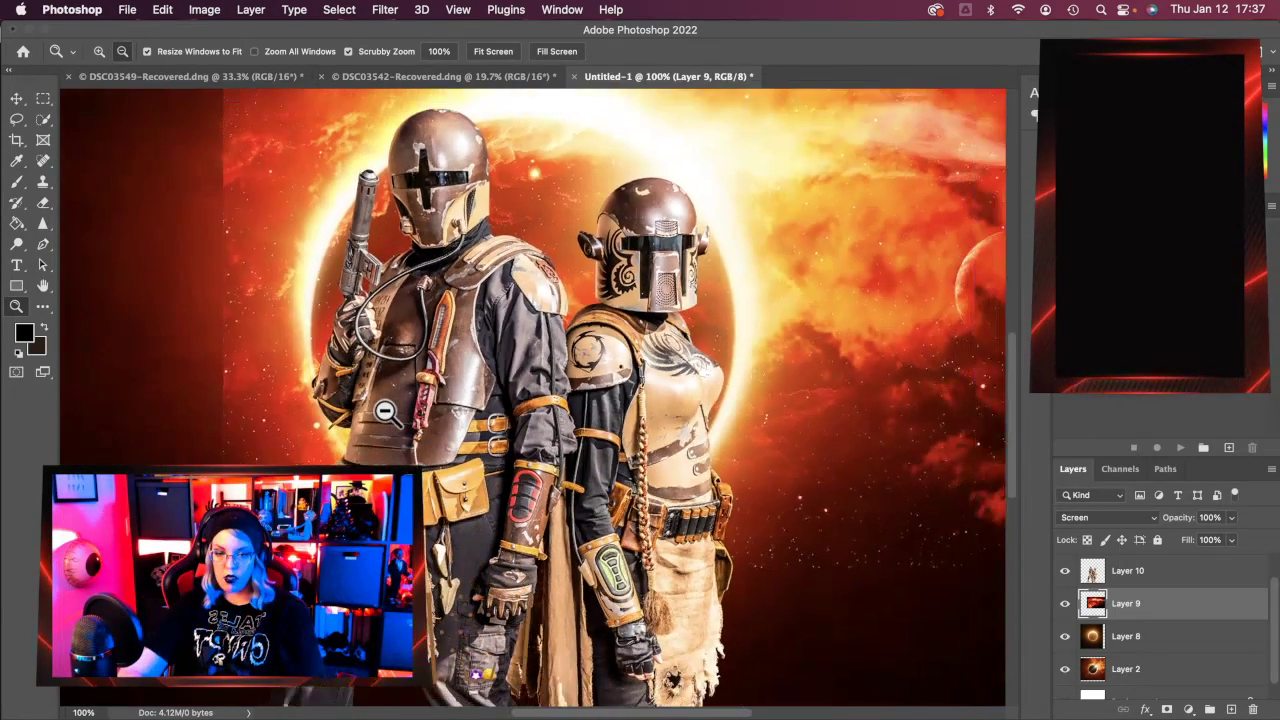
alt+click(385, 410)
alt+click(385, 410)
alt+click(385, 410)
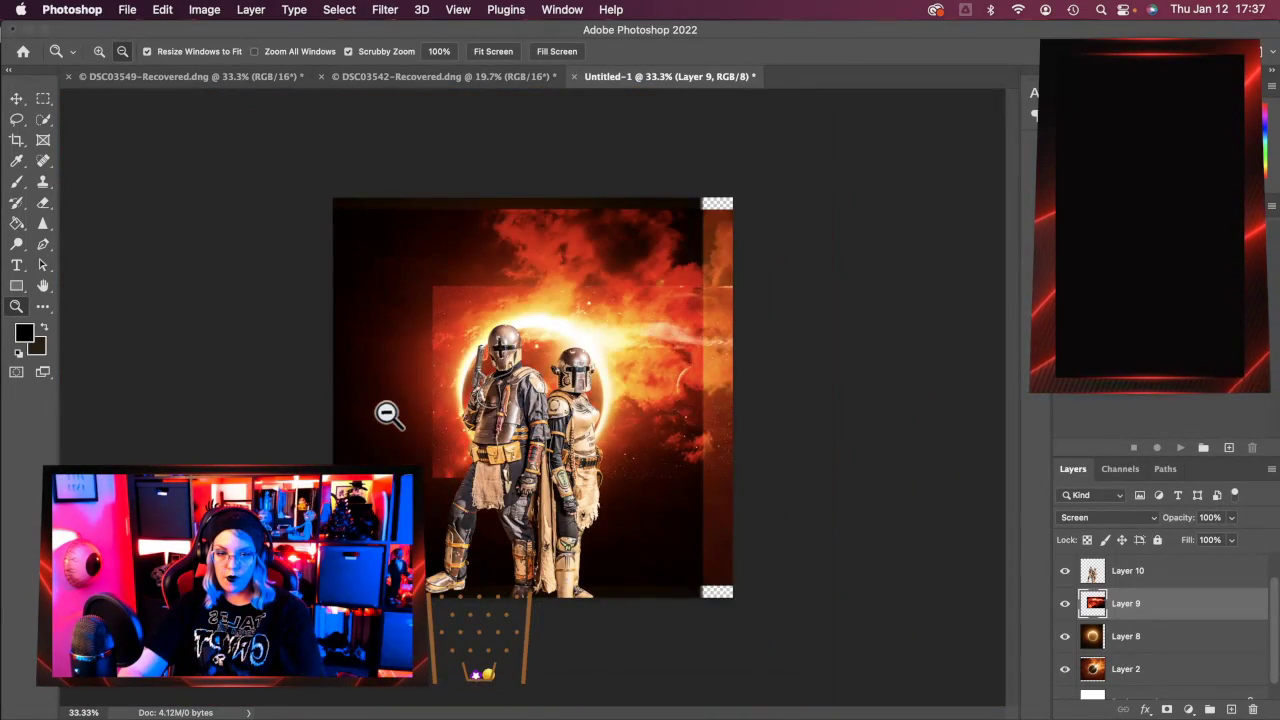
click(460, 452)
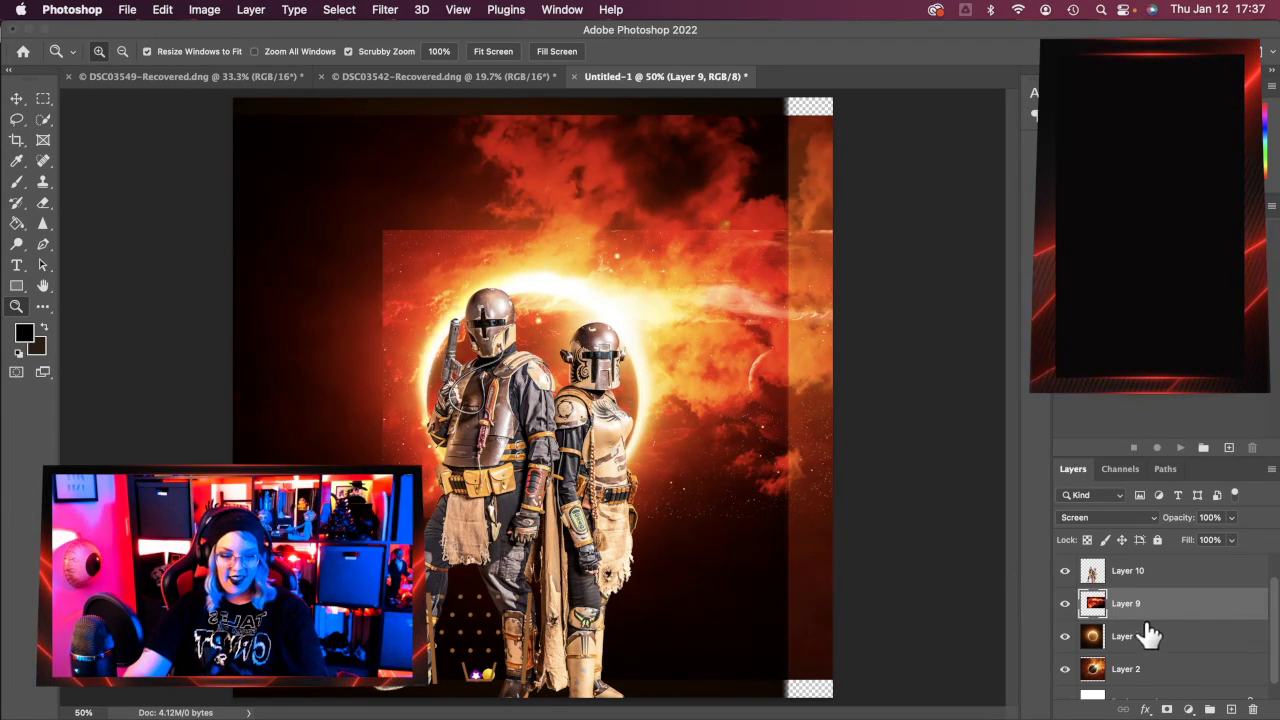
Show only Layer 10 and try enlarging and repositioning the two armored figures with Free Transform.
drag(1064, 583, 1110, 645)
click(1130, 576)
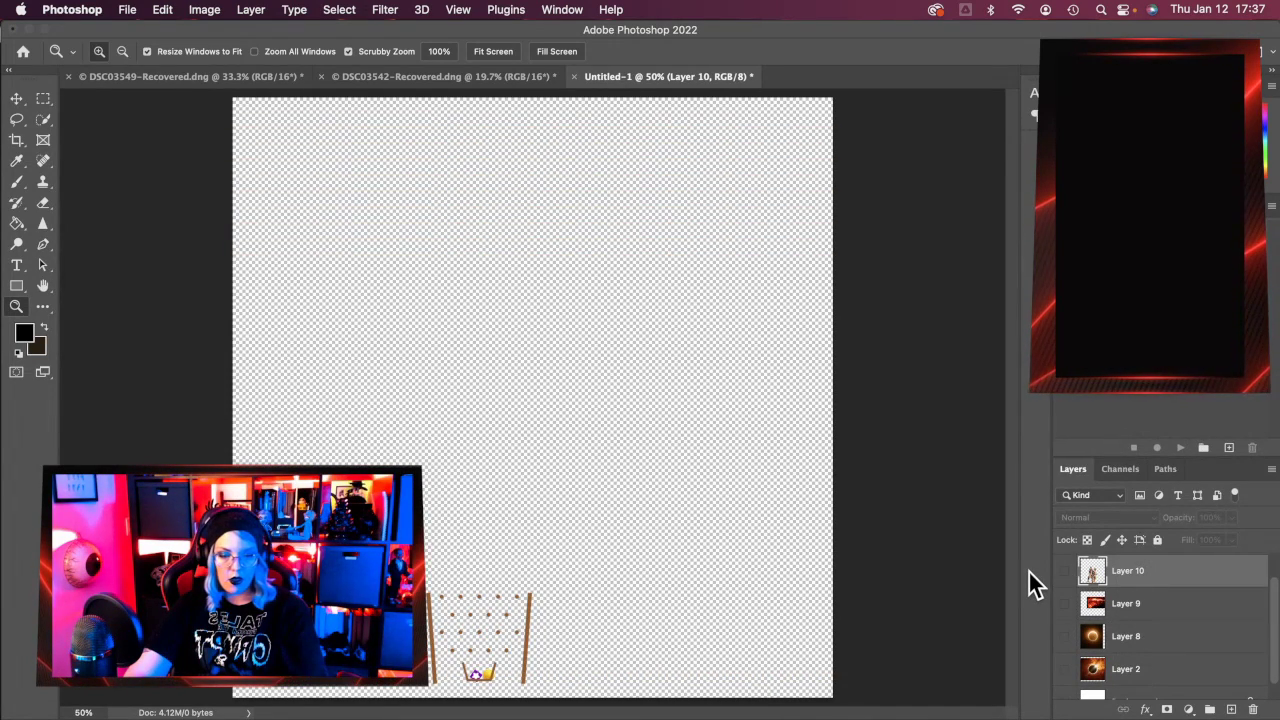
click(1064, 571)
key(super+t)
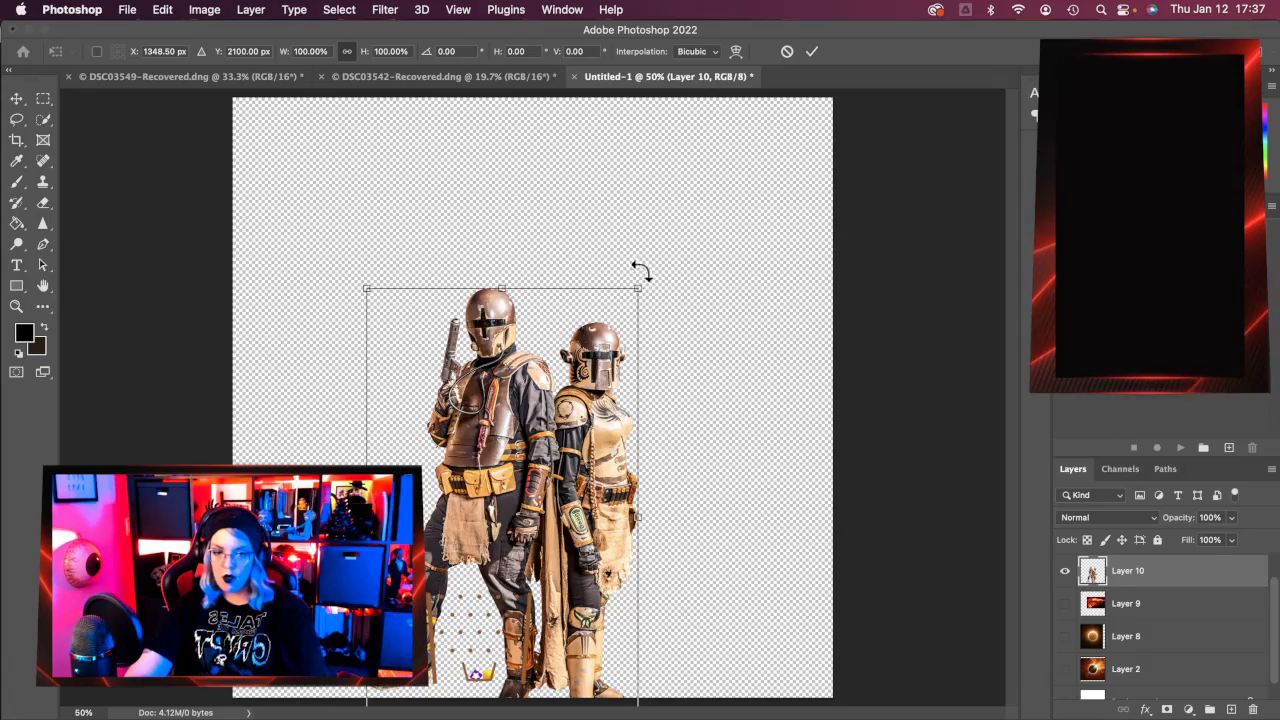
drag(640, 288, 1097, 28)
drag(723, 241, 599, 521)
drag(751, 183, 657, 284)
drag(587, 623, 633, 532)
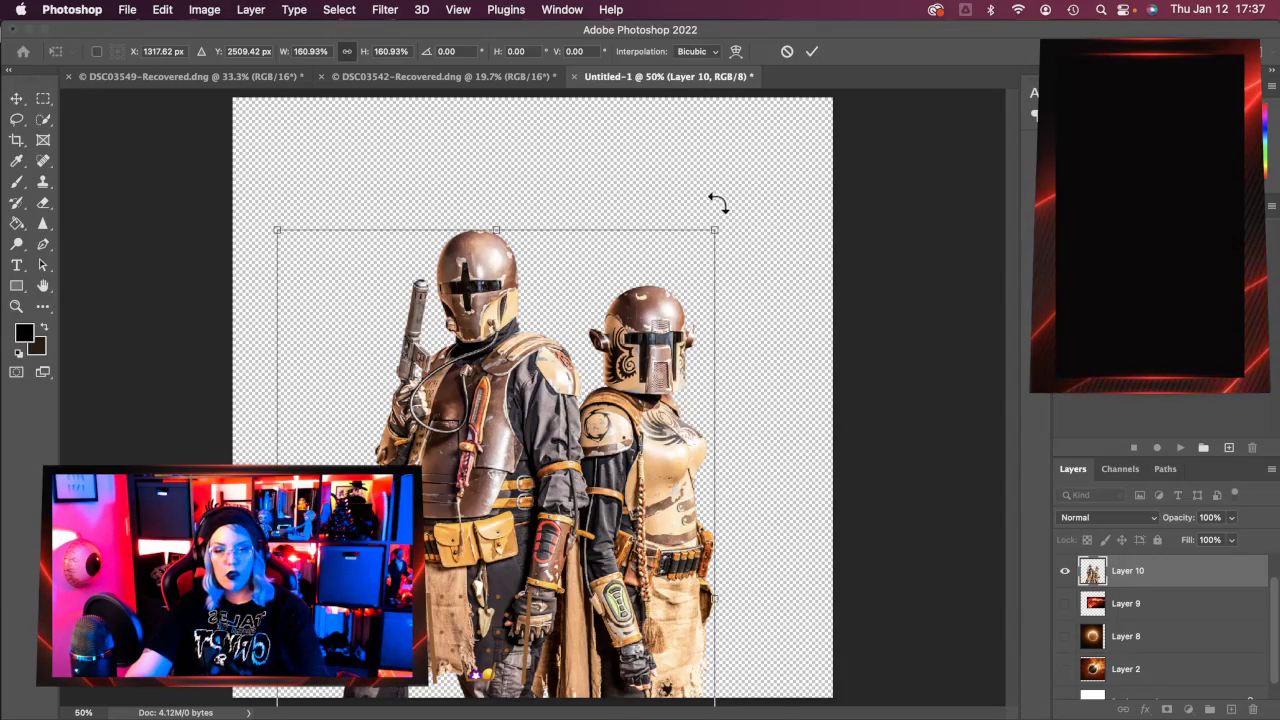
drag(716, 222, 815, 122)
drag(703, 265, 714, 357)
click(786, 52)
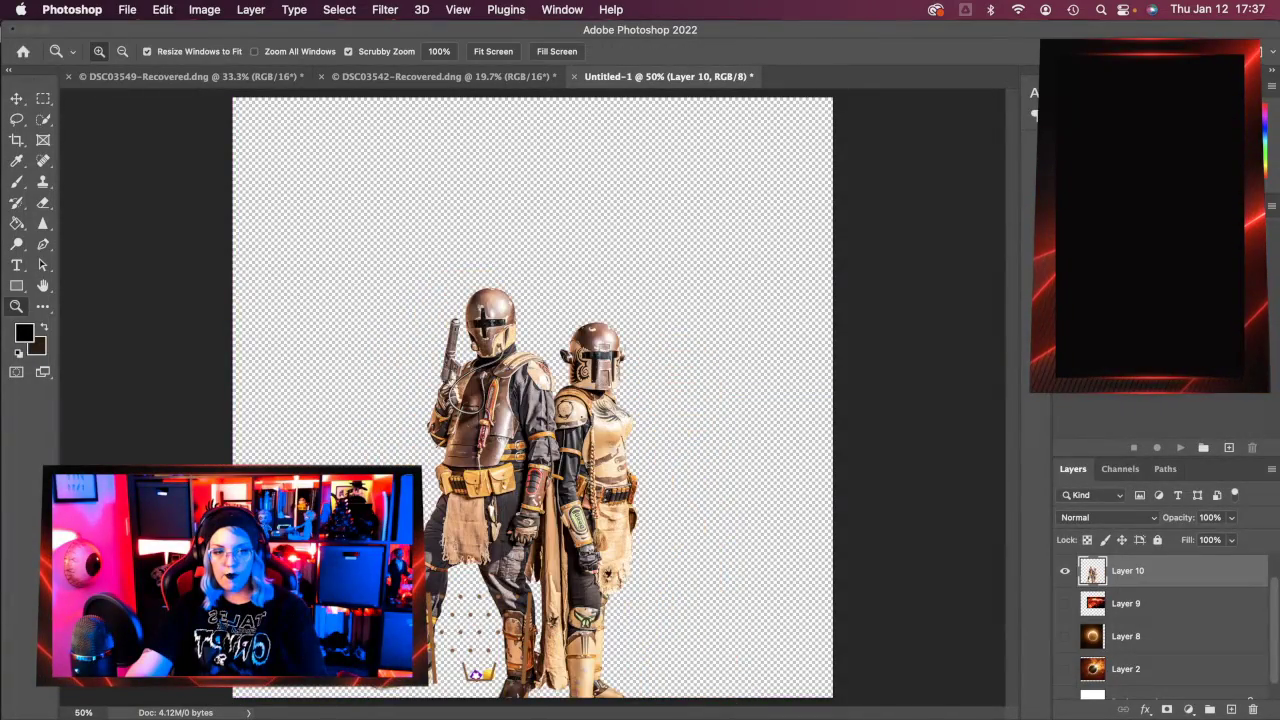
Undo the layer visibility changes and the canvas extension.
key(super+z)
click(530, 424)
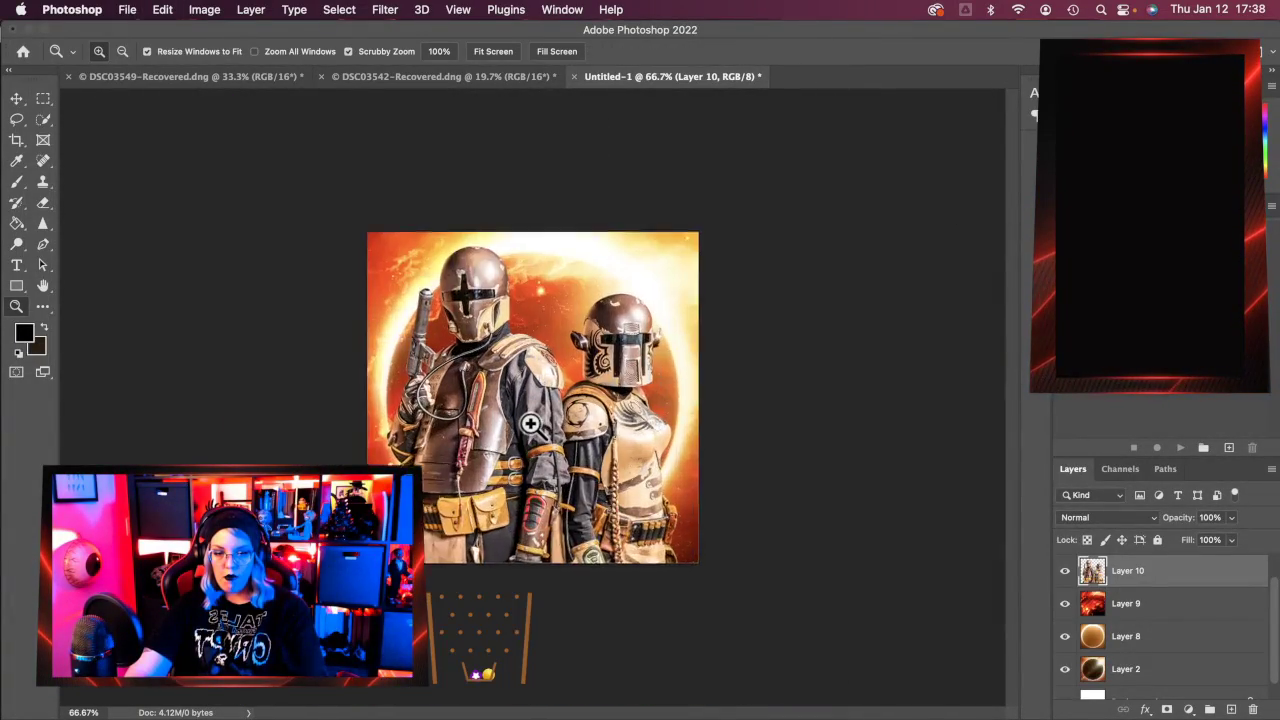
click(530, 424)
click(530, 424)
alt+click(534, 428)
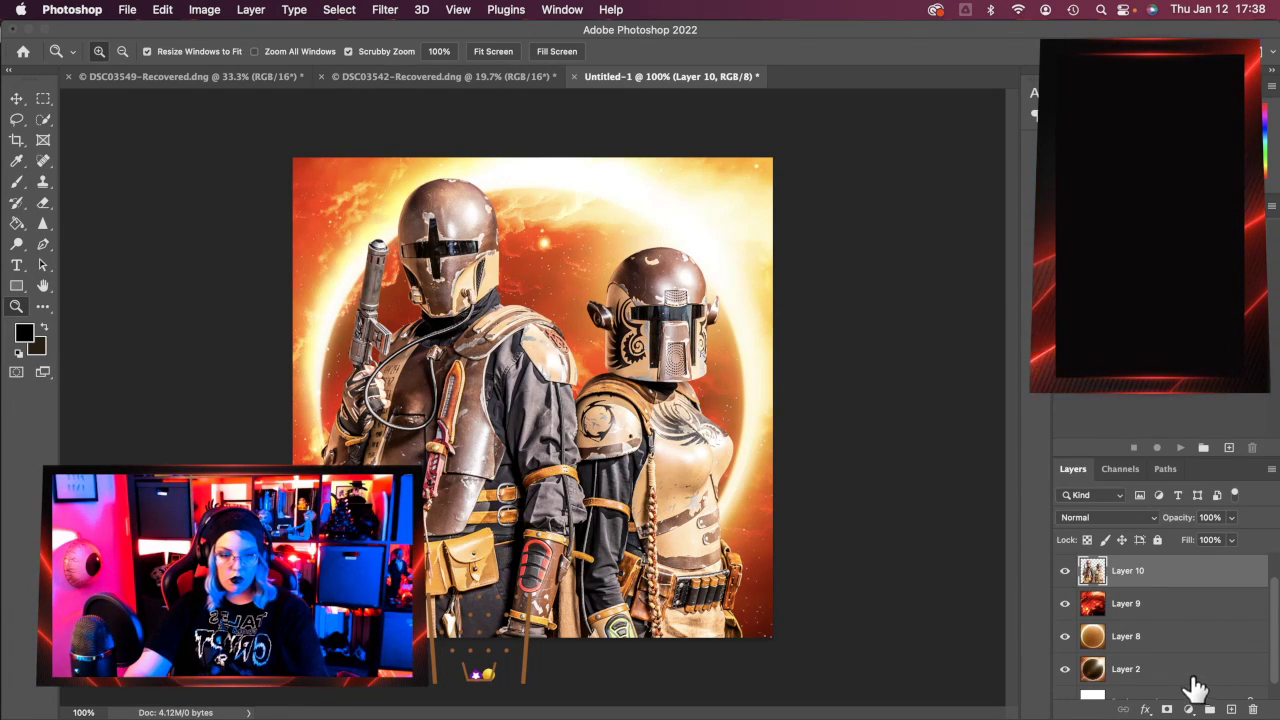
Compare the composite with Layer 9 hidden and shown.
click(1108, 643)
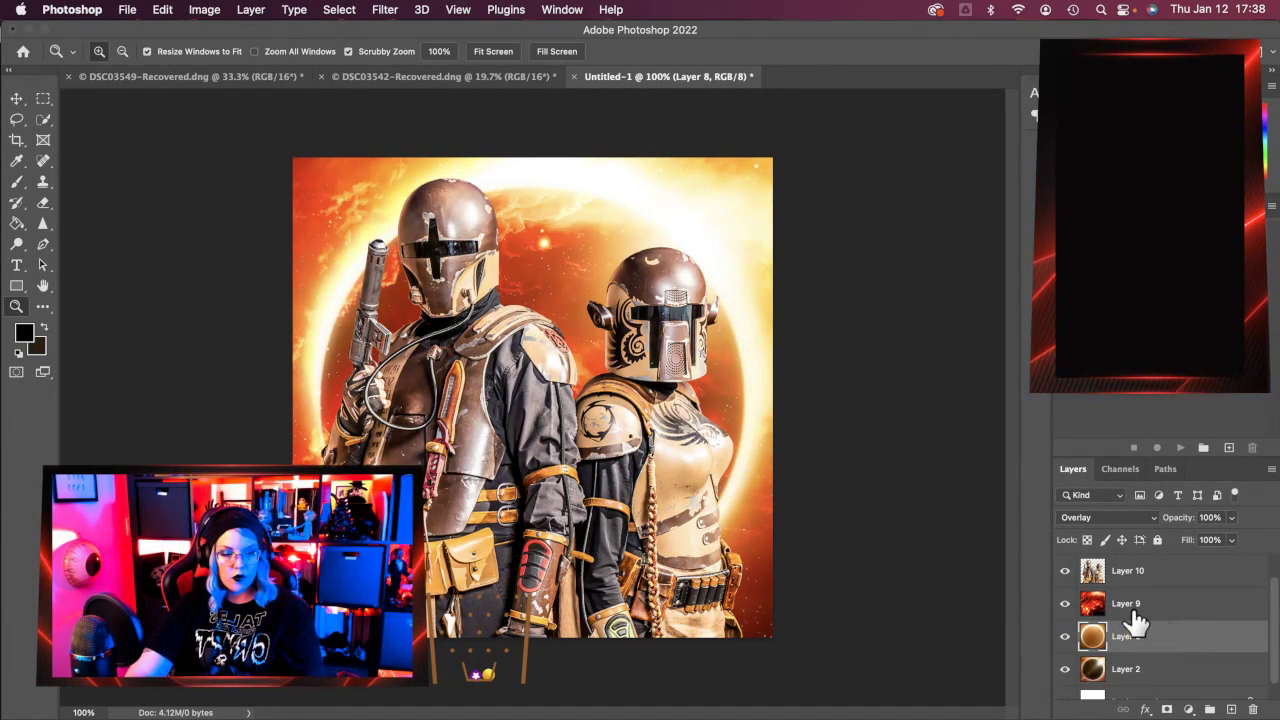
click(1135, 608)
click(1064, 604)
click(1064, 605)
click(1064, 604)
click(1064, 604)
Flip Layer 9 vertically in Free Transform and move it so its planet sits between the two helmets.
key(super+t)
drag(893, 597, 983, 585)
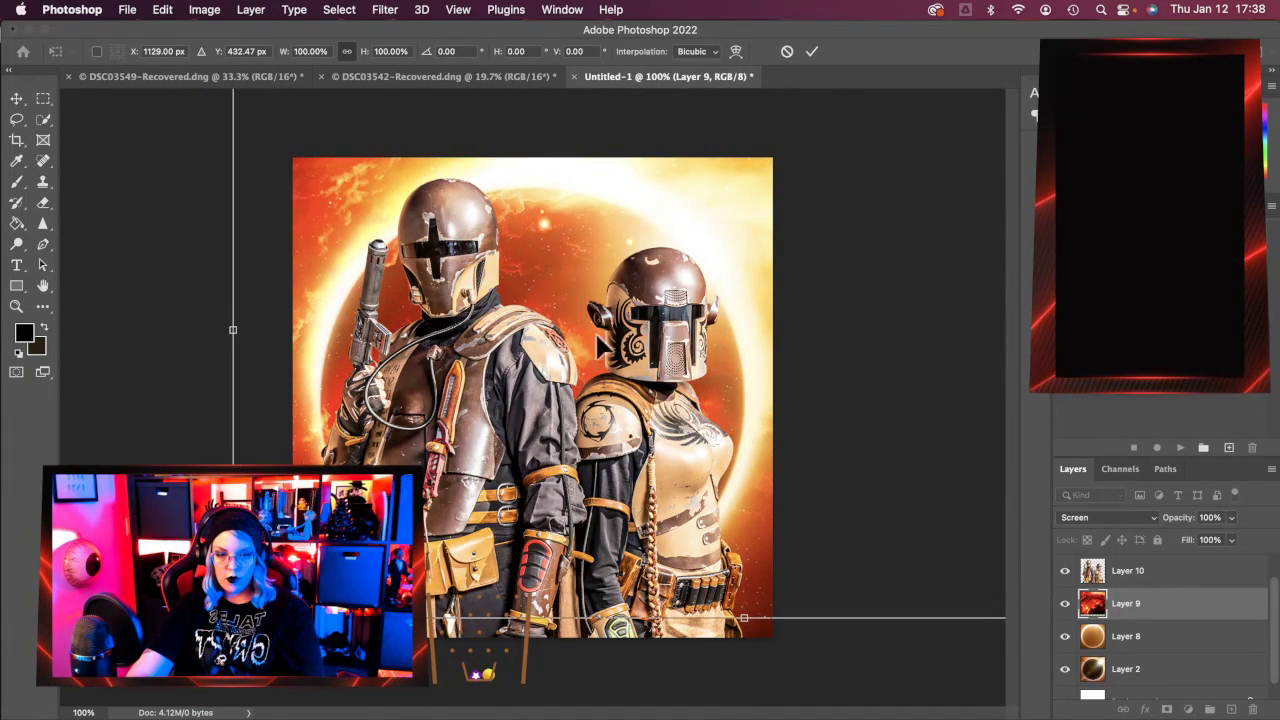
right_click(560, 258)
click(603, 648)
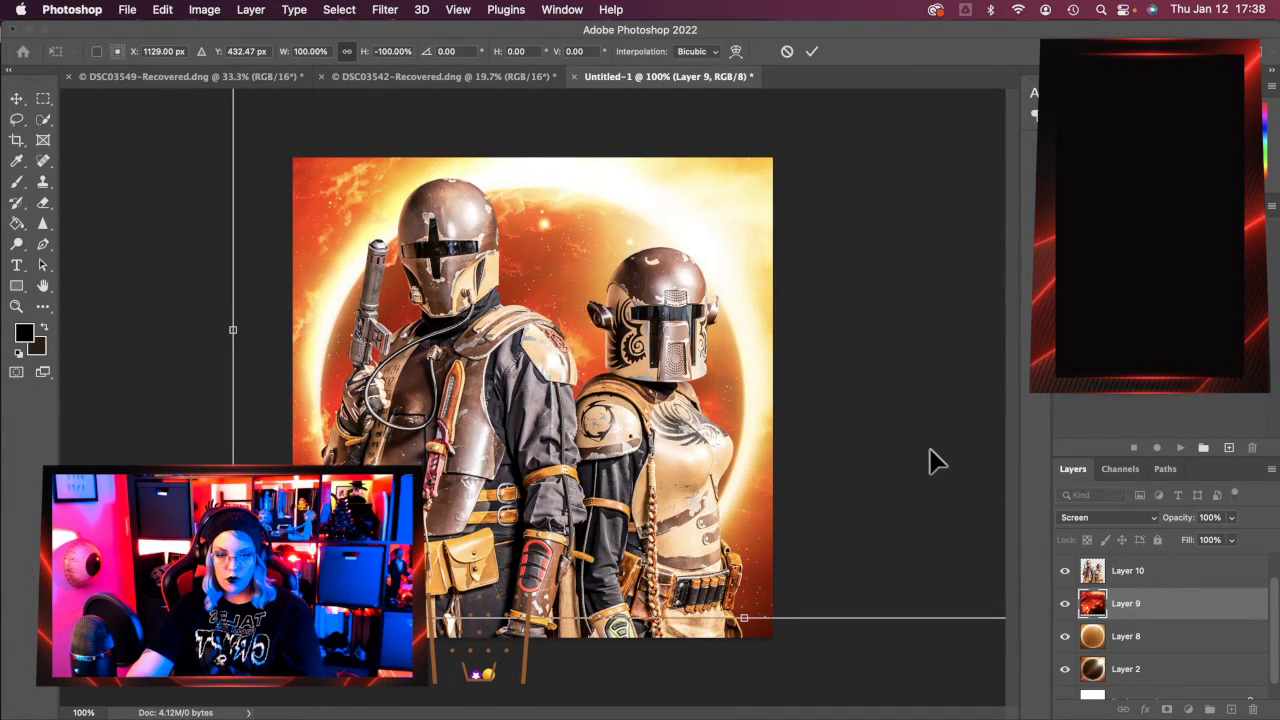
drag(923, 494, 490, 422)
drag(594, 445, 598, 438)
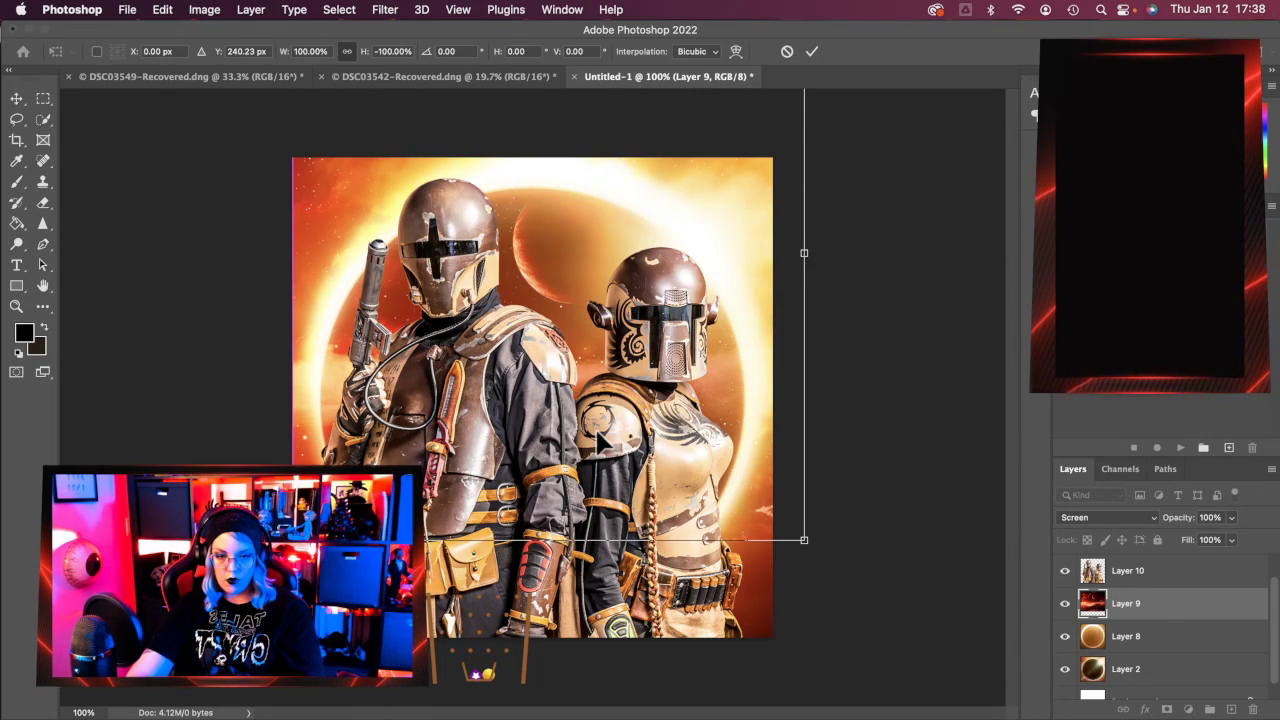
click(810, 52)
key(z)
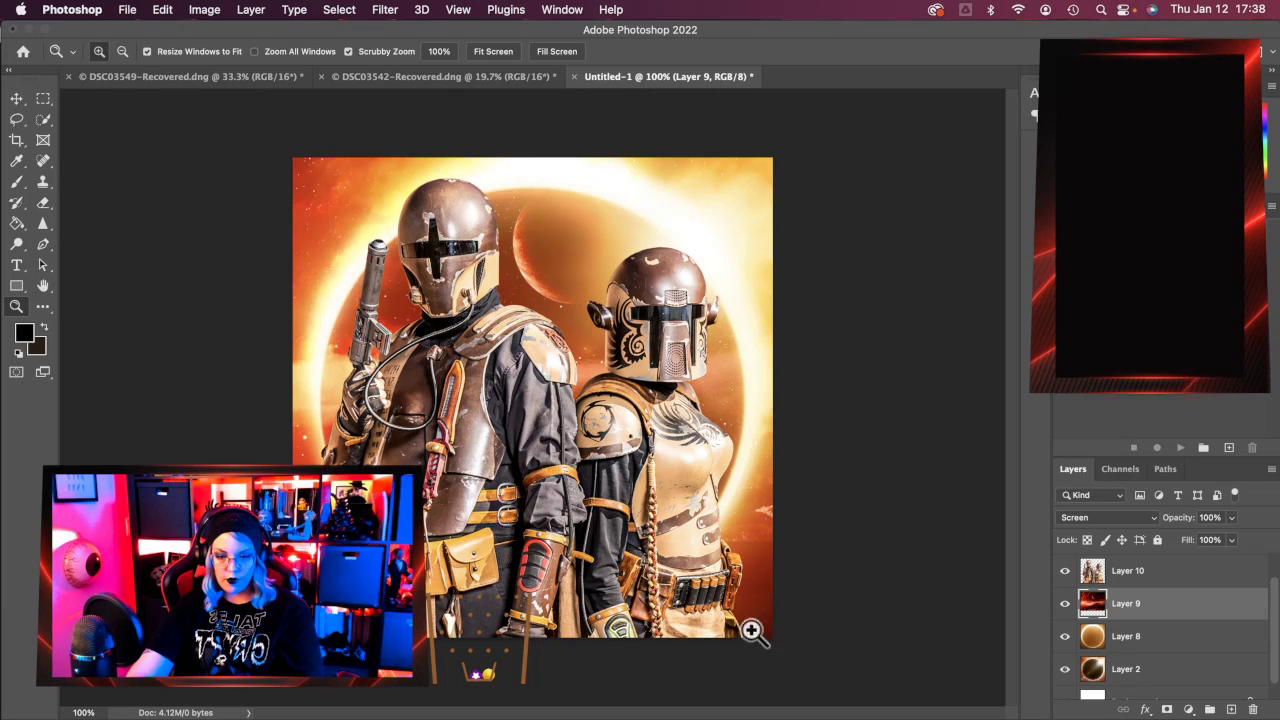
Duplicate Layer 9, flip the copy horizontally, and place it directly beneath the original's lower edge.
drag(1200, 608, 1230, 709)
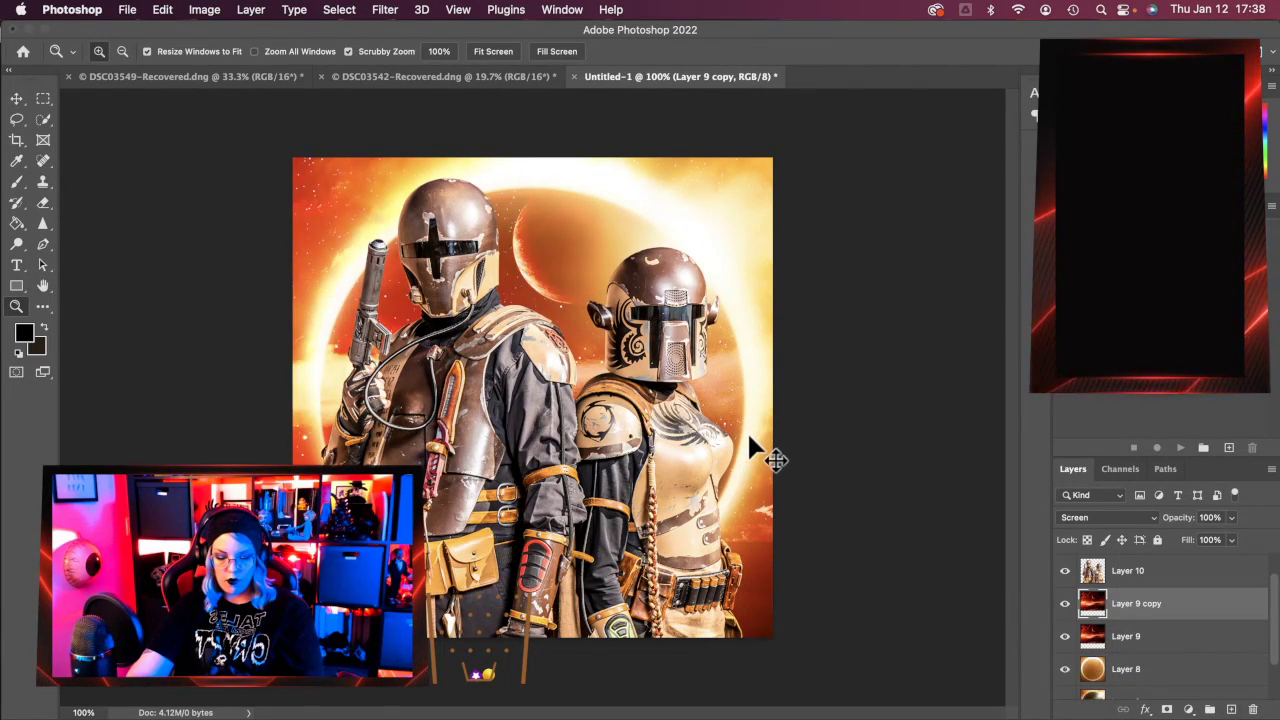
key(super+t)
right_click(718, 423)
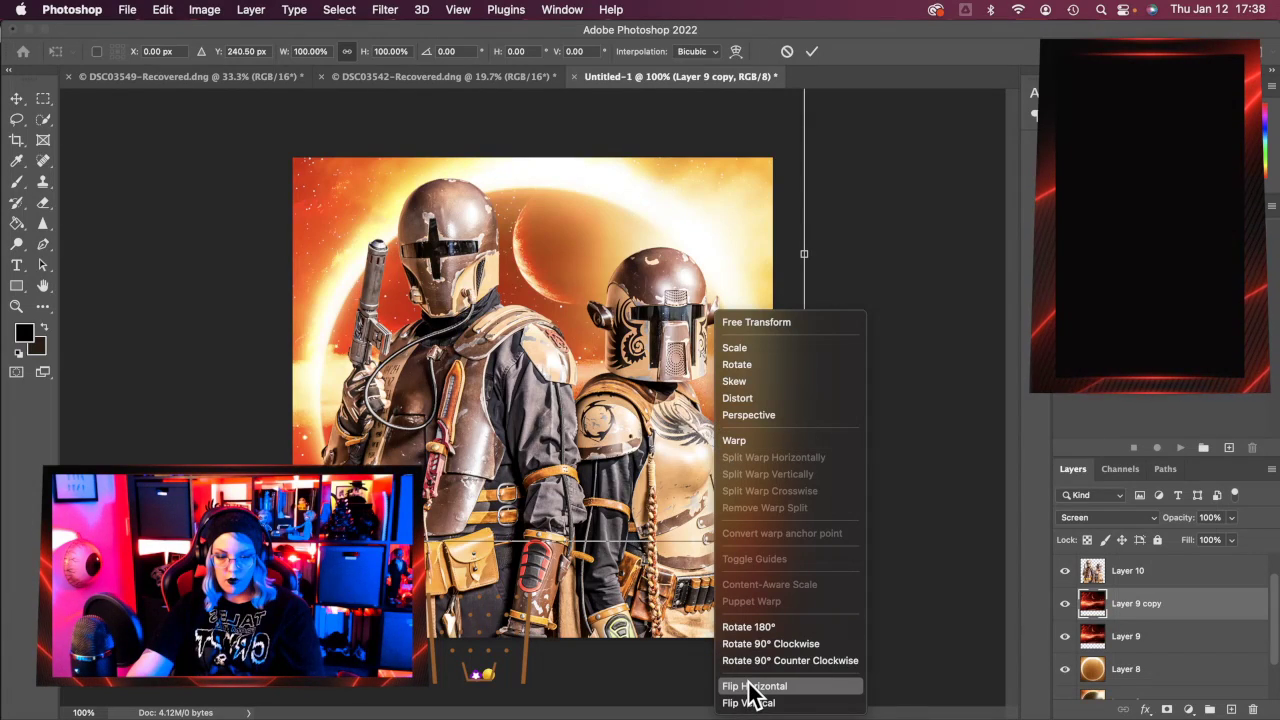
click(750, 687)
drag(458, 167, 535, 645)
drag(532, 592, 463, 602)
click(808, 52)
key(z)
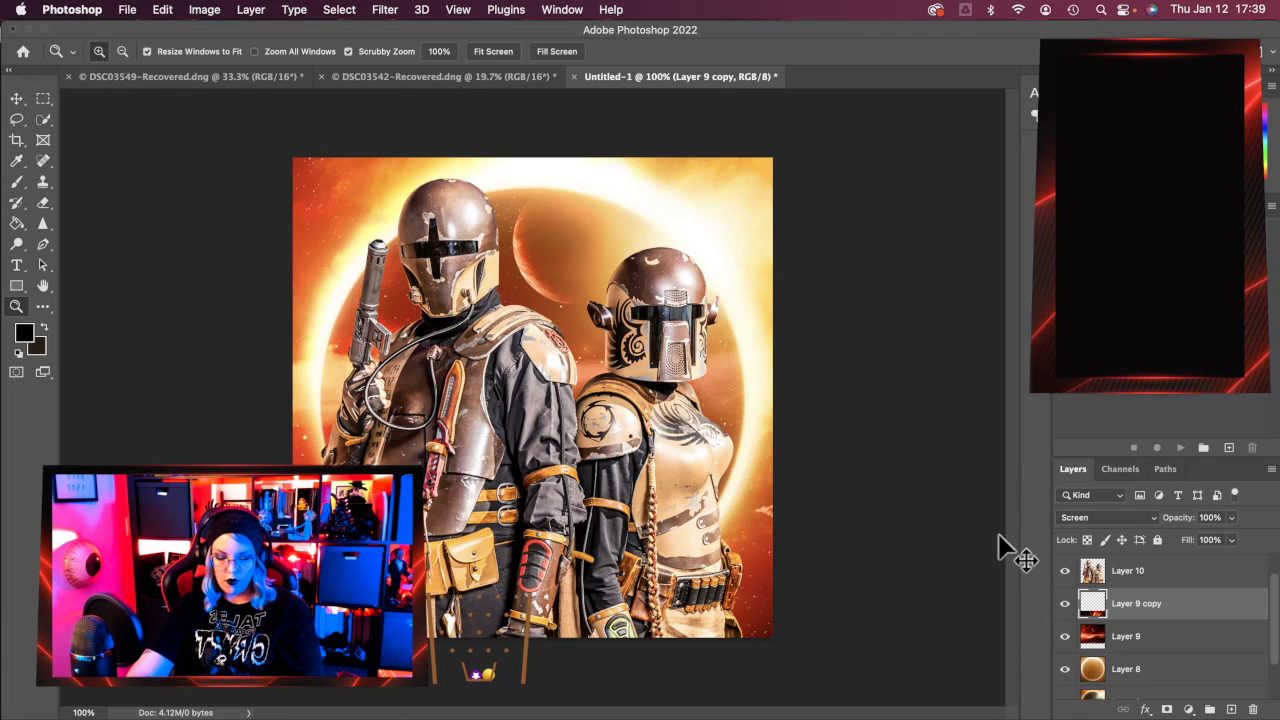
Flip Layer 9 copy horizontally again and move it to X 1279 px, filling the canvas's lower strip.
key(super+t)
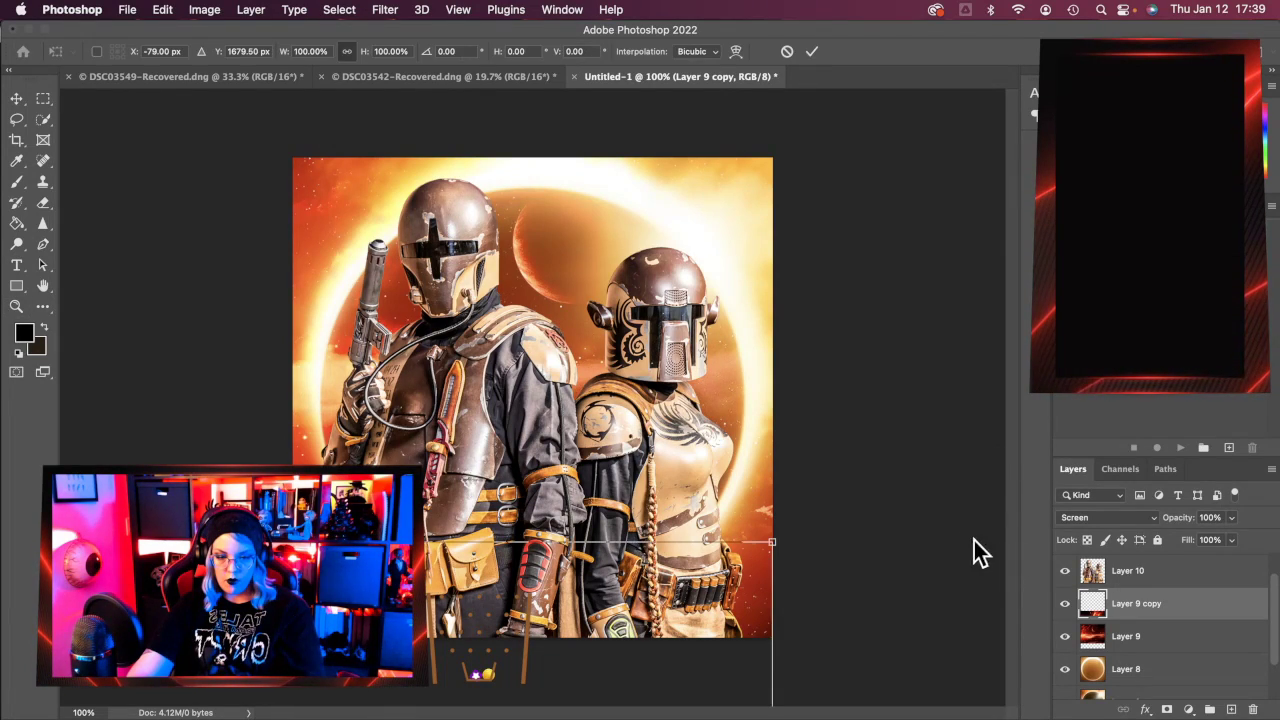
right_click(553, 306)
click(591, 686)
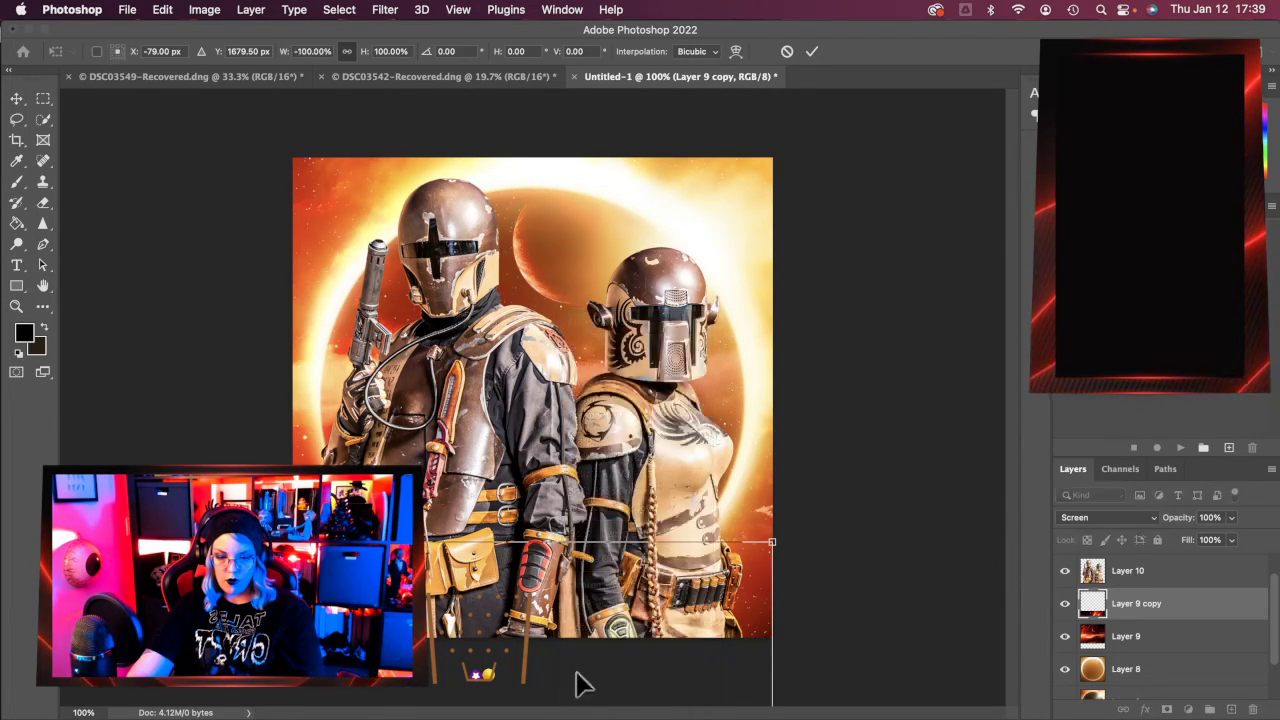
drag(480, 640, 863, 638)
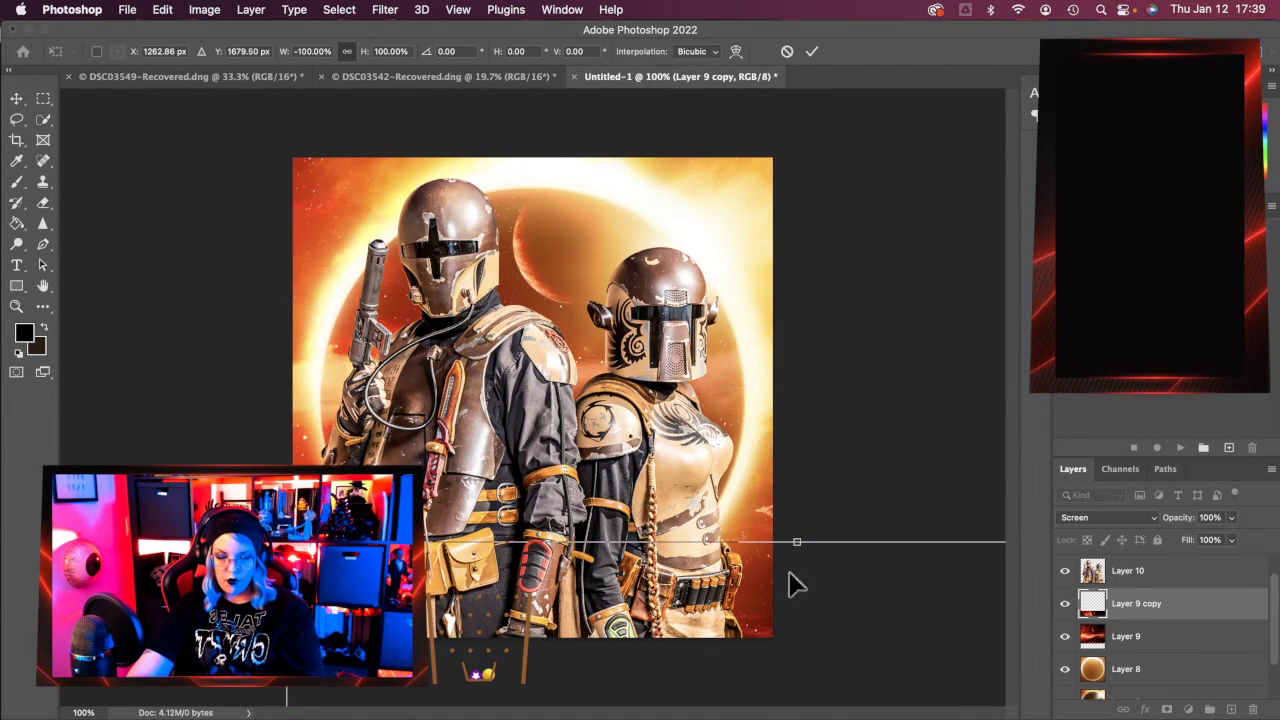
drag(738, 632, 740, 628)
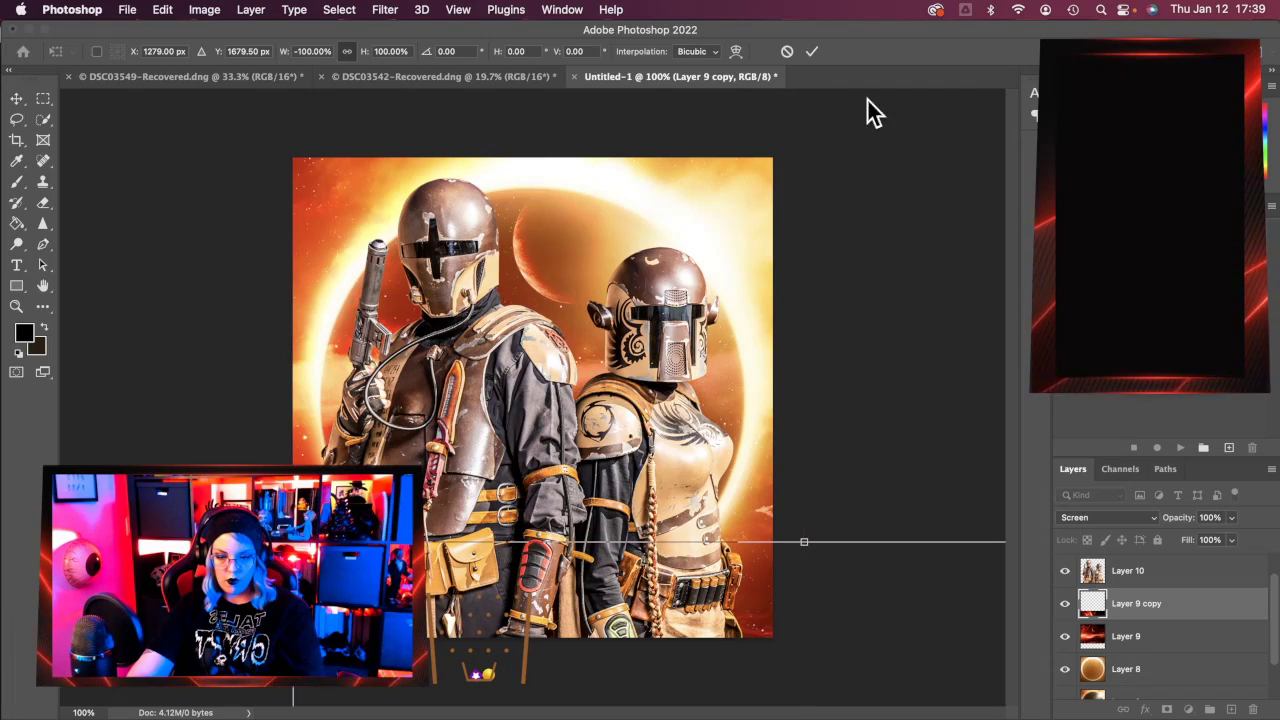
click(811, 51)
key(z)
Merge Layer 9 copy with Layer 9 into a single cloud layer.
click(601, 622)
click(601, 622)
scroll(605, 620, right, 5)
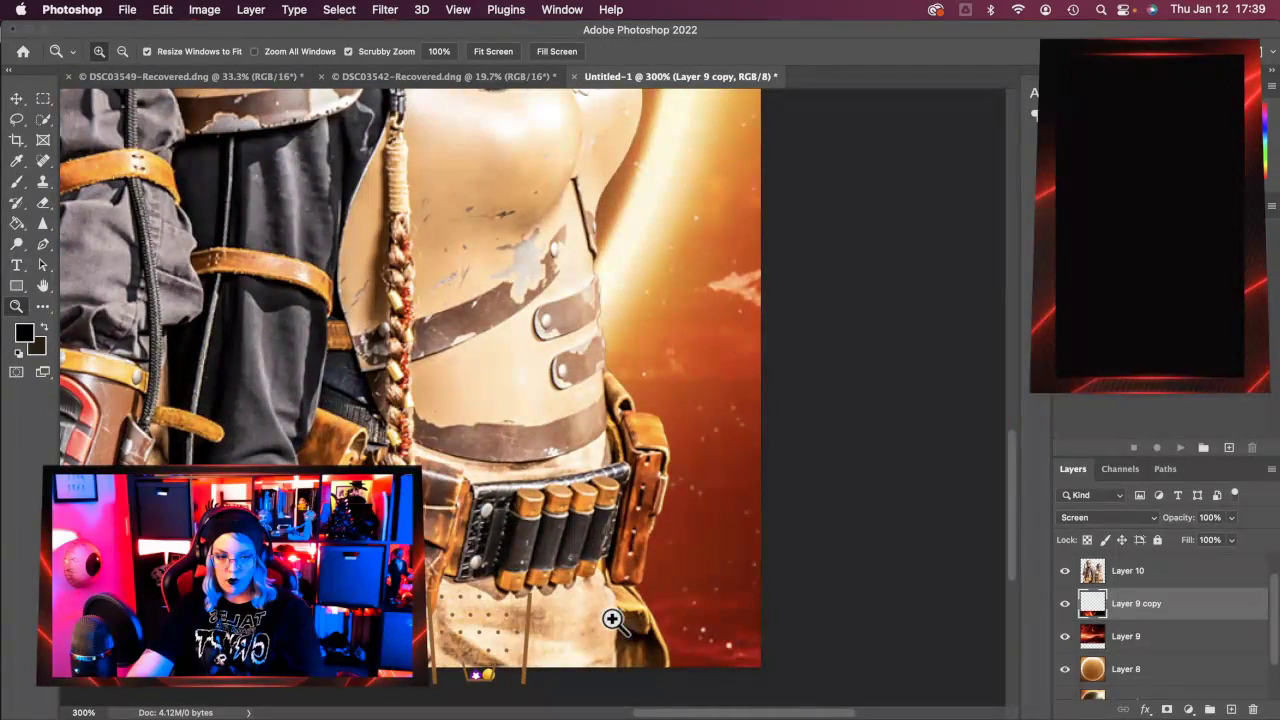
shift+click(1165, 648)
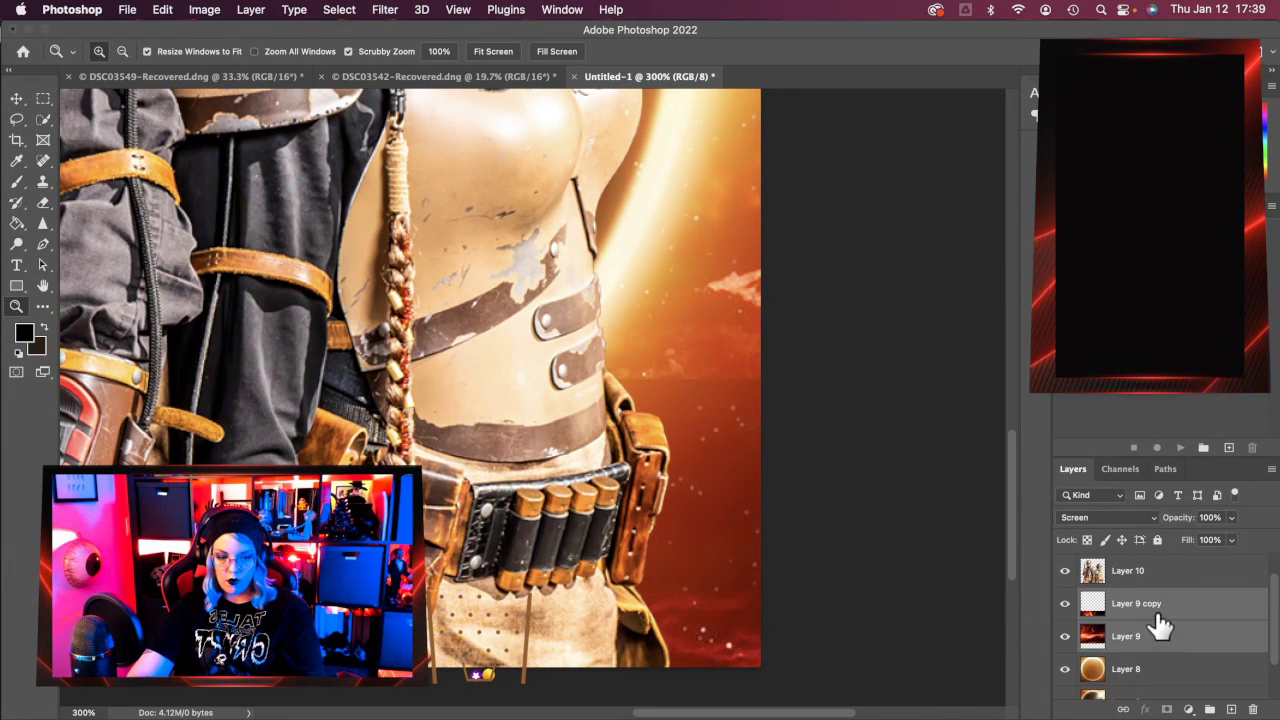
right_click(1157, 628)
mouse_move(1094, 716)
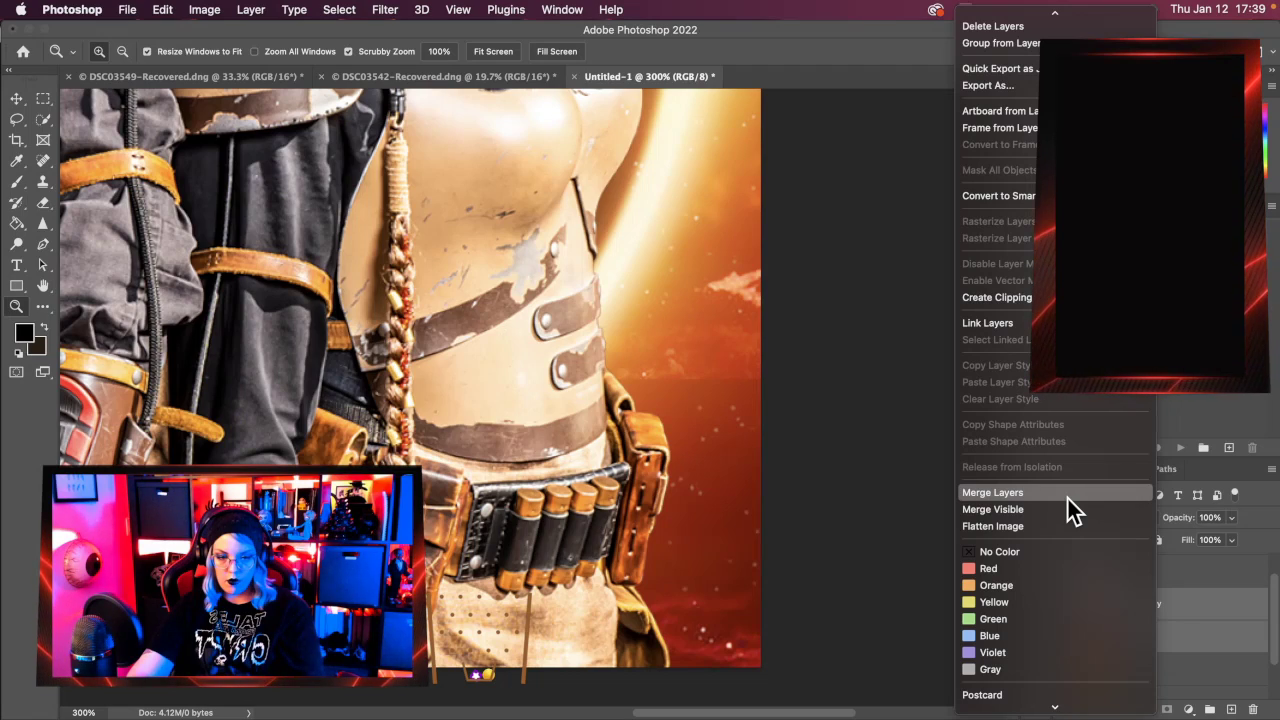
click(1068, 495)
Set the merged cloud layer's blend mode to Screen.
scroll(770, 540, up, 5)
scroll(762, 537, up, 10)
scroll(762, 535, down, 5)
scroll(762, 535, left, 6)
scroll(762, 535, right, 4)
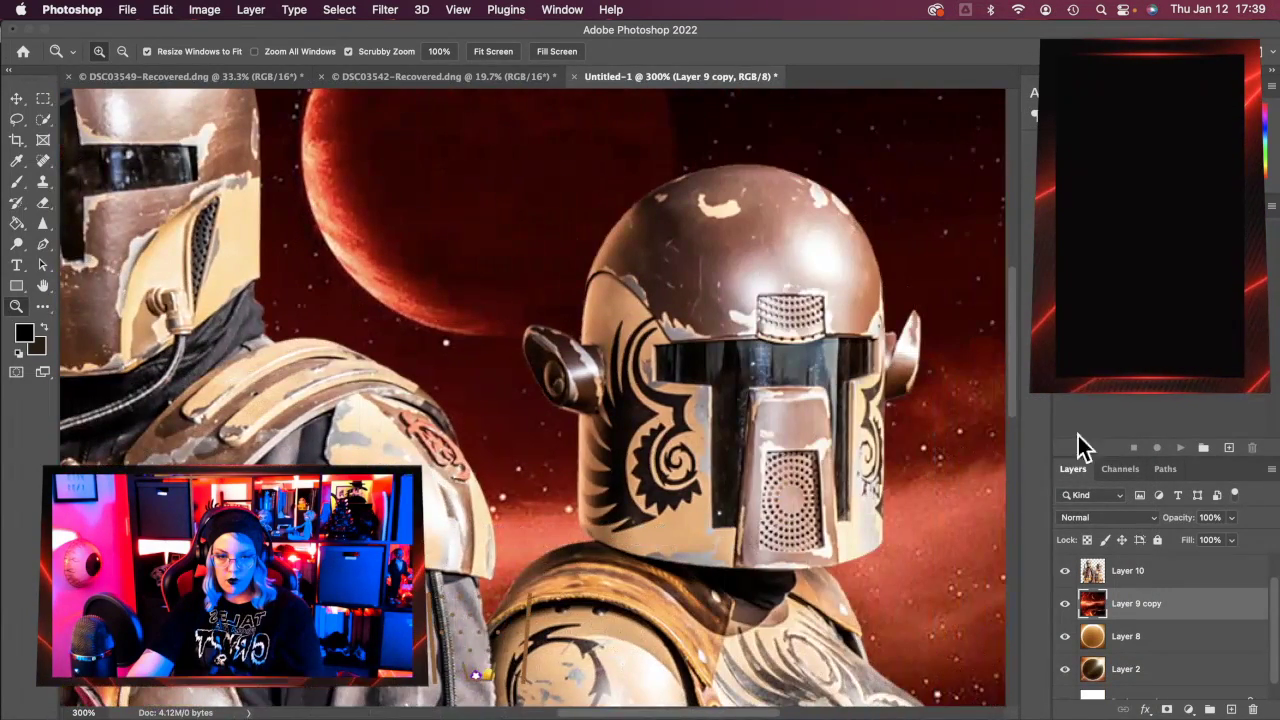
click(1110, 518)
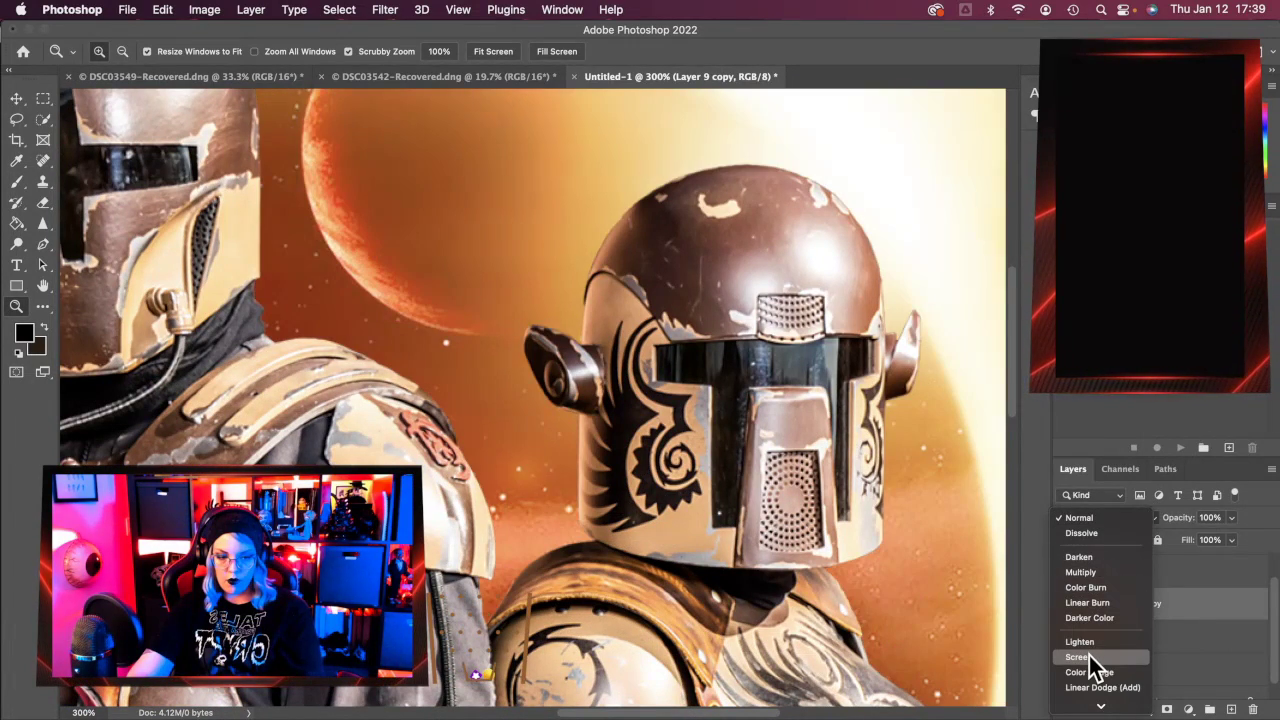
click(1089, 655)
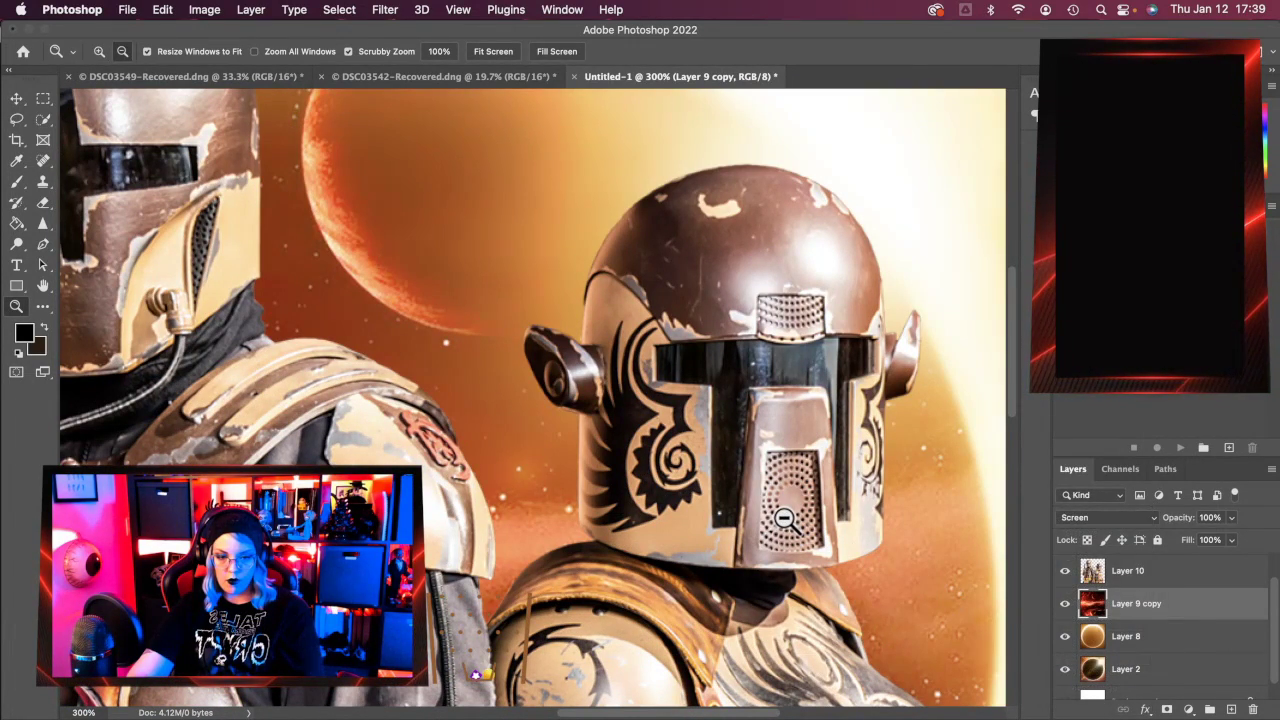
alt+click(784, 518)
alt+click(784, 518)
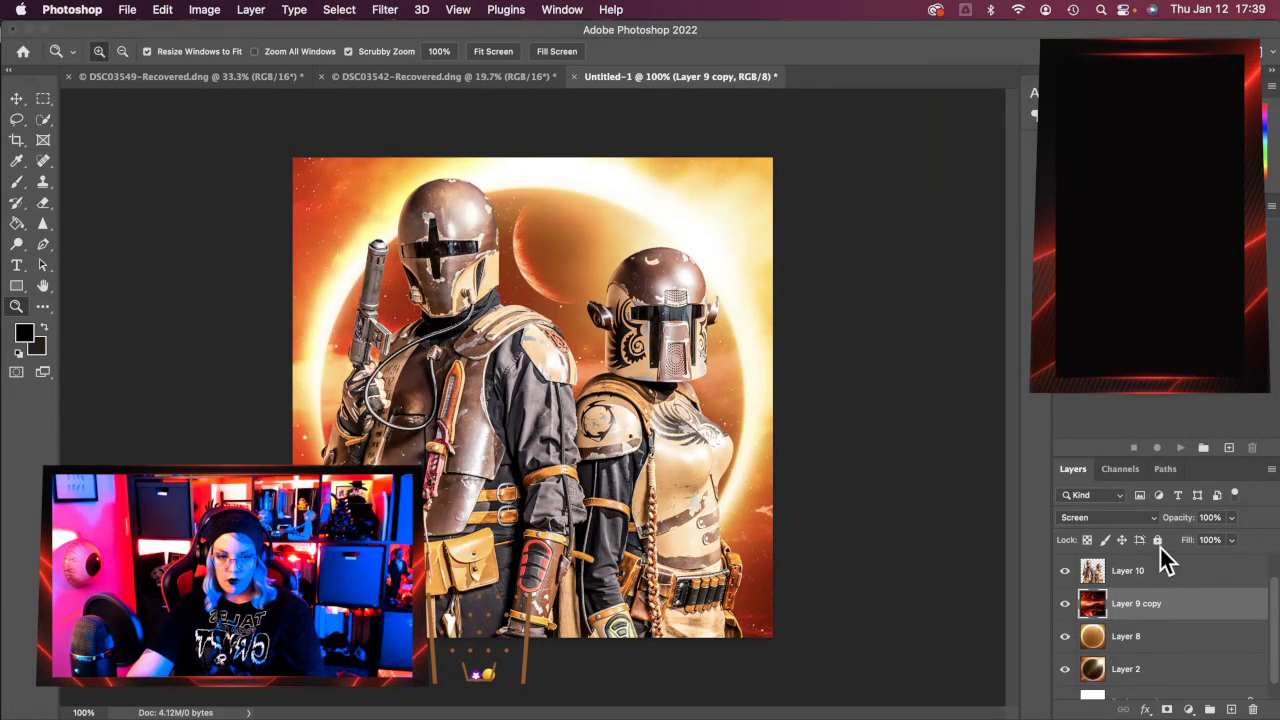
click(1115, 518)
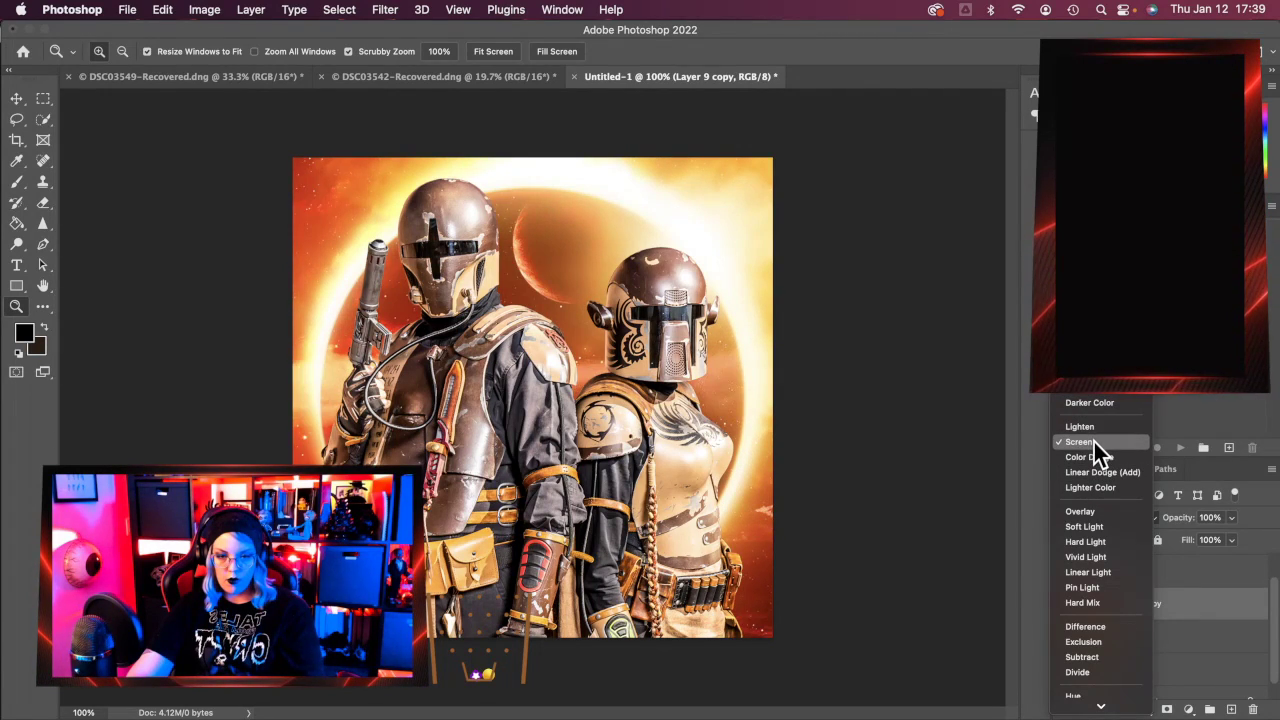
click(1093, 441)
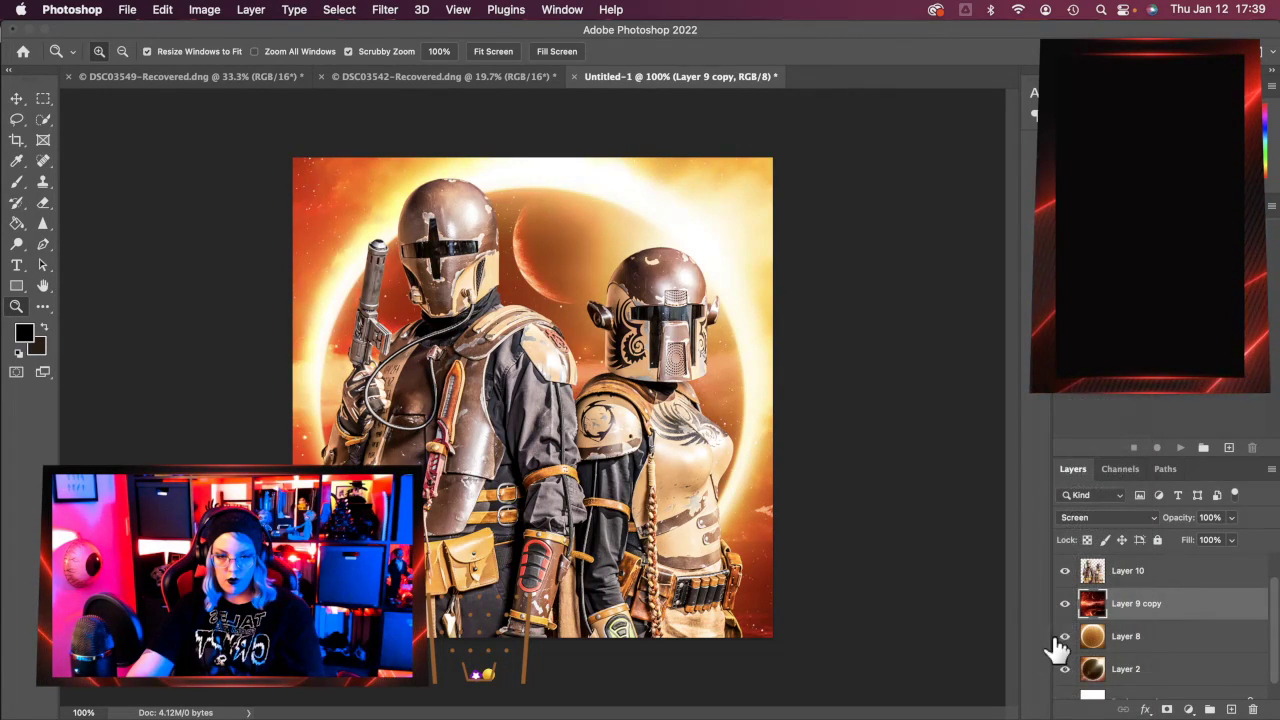
Blend away the horizontal cloud seam beside the taller figure's belt pouch with the Clone Stamp at 54% opacity.
click(668, 587)
scroll(700, 580, left, 5)
scroll(758, 573, right, 2)
double_click(421, 549)
scroll(421, 549, left, 6)
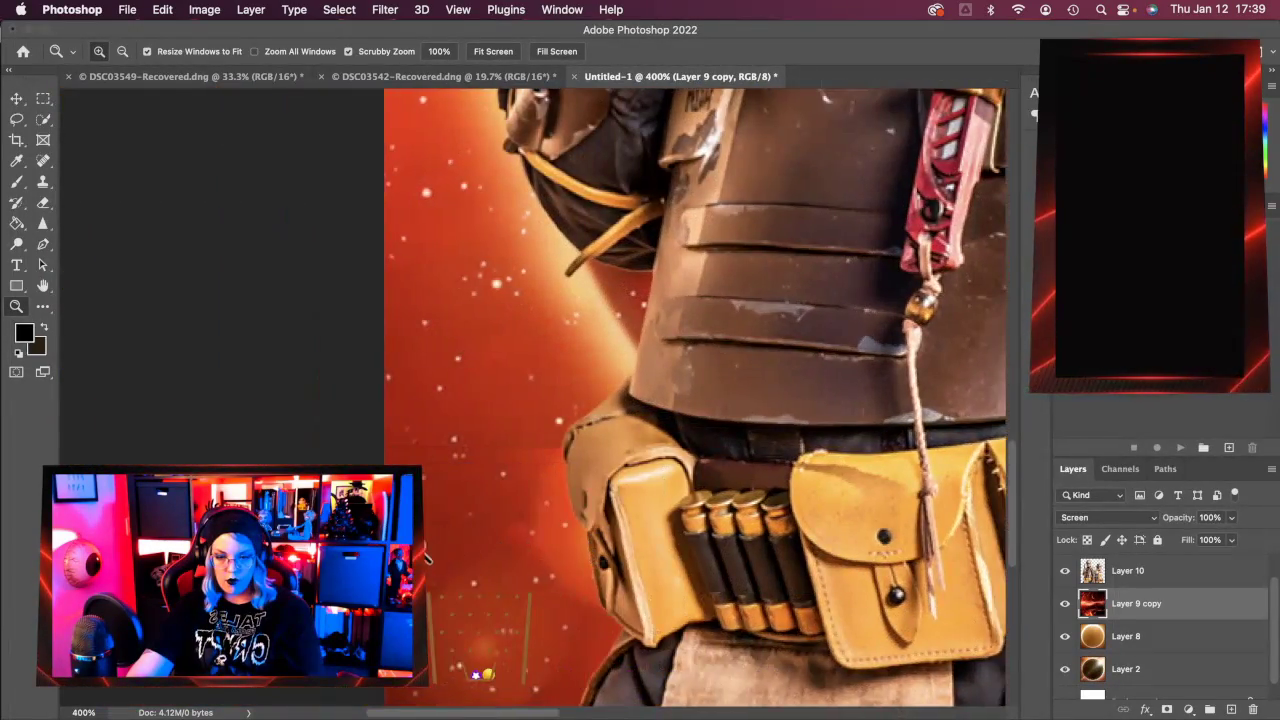
click(421, 549)
click(421, 549)
scroll(428, 537, up, 1)
scroll(428, 537, right, 1)
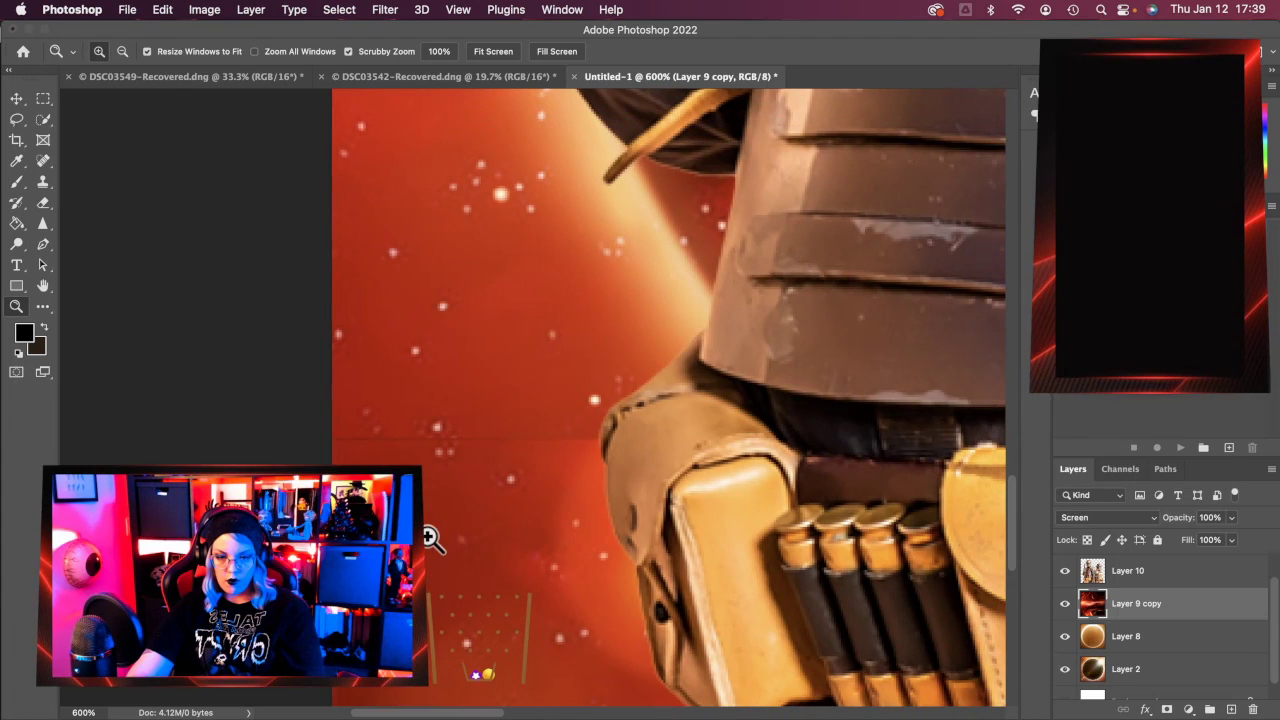
click(42, 182)
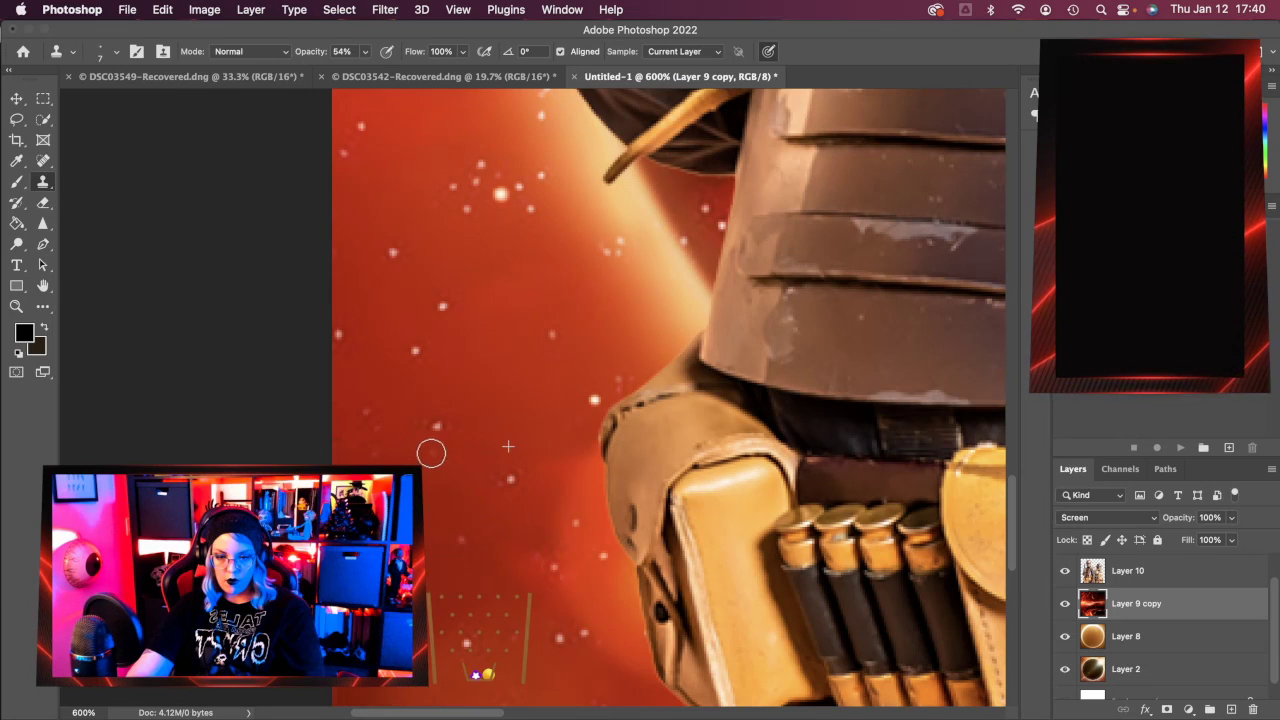
Try cloning over the horizontal cloud seam beside the shorter figure's waist with a size 10 Clone Stamp, and undo the strokes.
scroll(470, 578, right, 10)
scroll(470, 578, right, 5)
scroll(470, 578, left, 15)
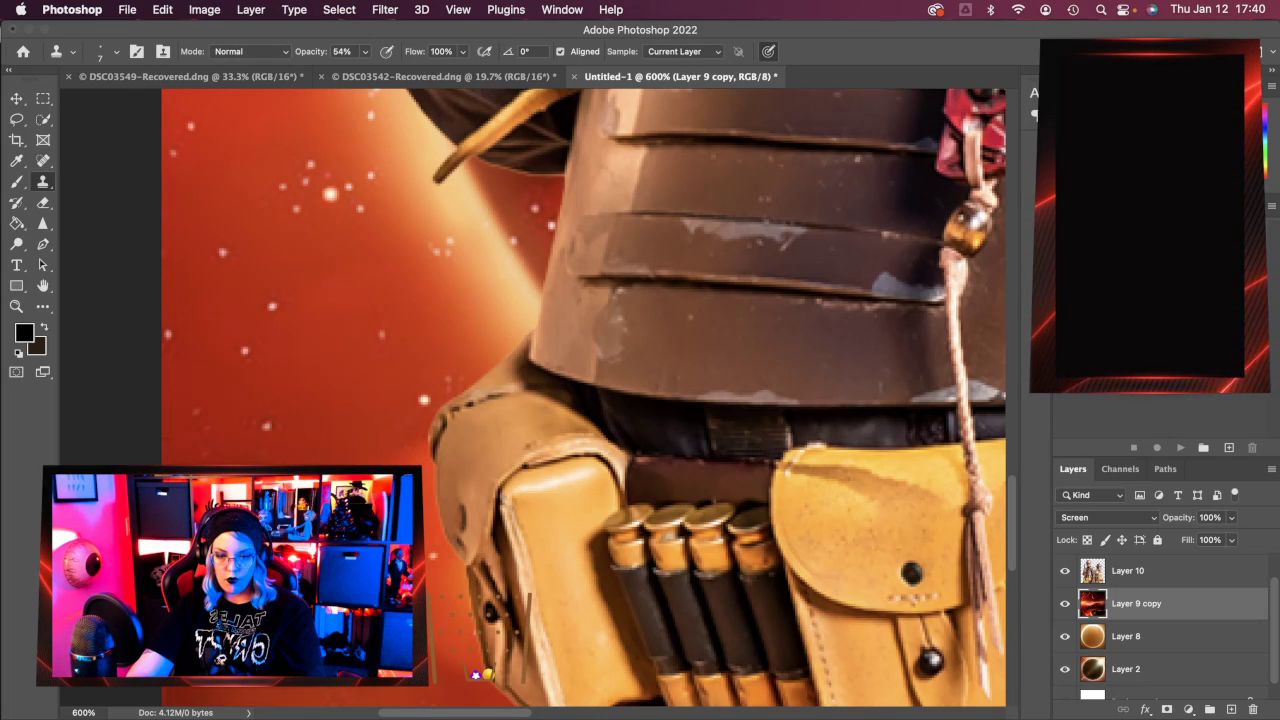
scroll(563, 553, right, 15)
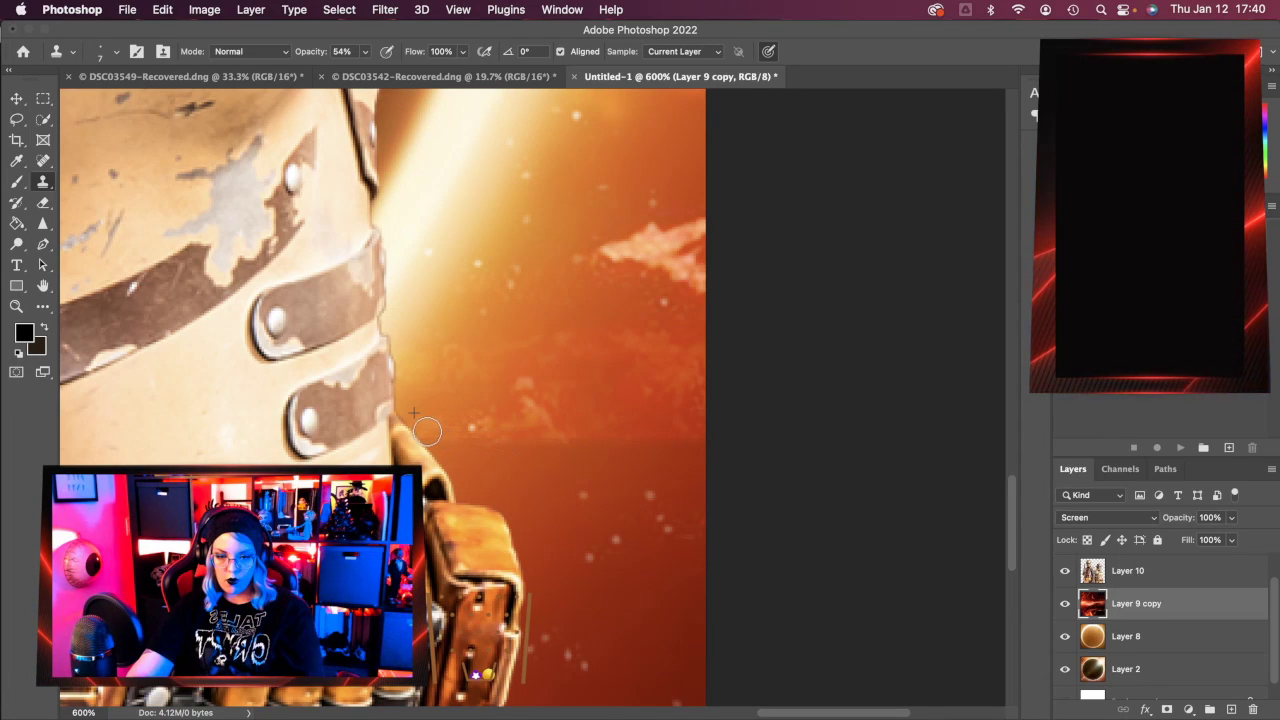
drag(458, 436, 625, 440)
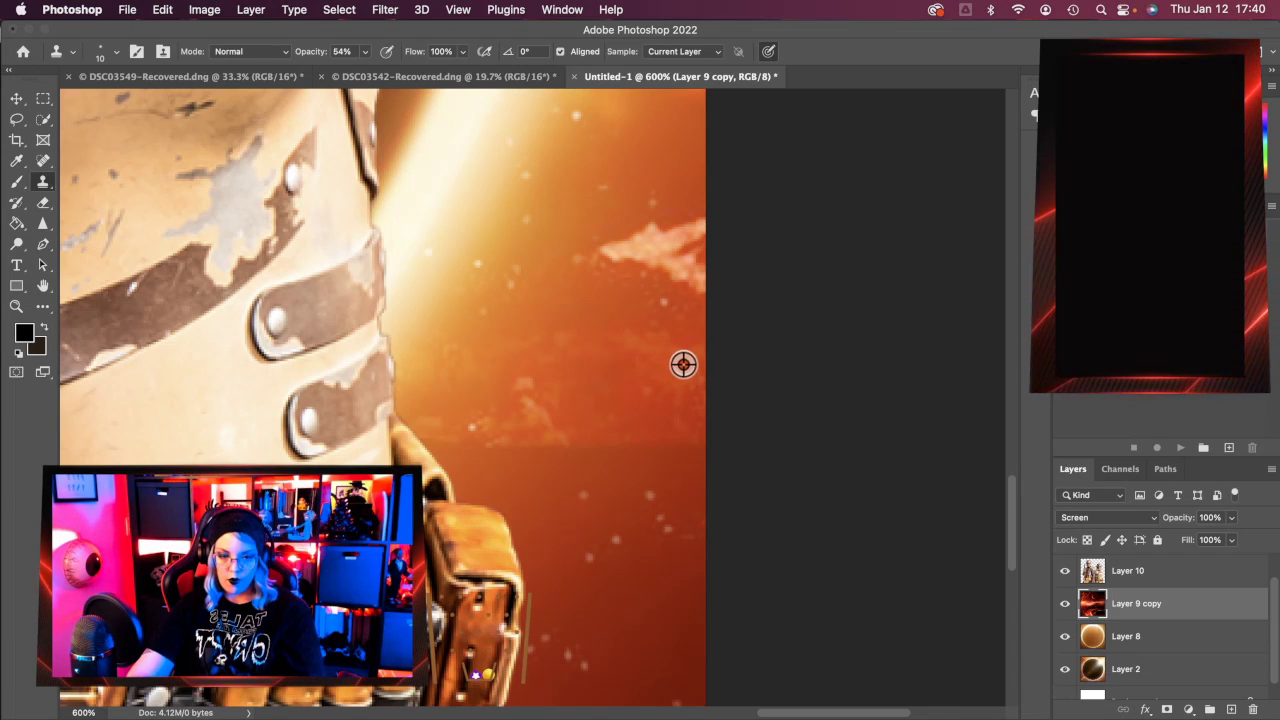
mouse_move(698, 420)
mouse_down()
mouse_move(695, 479)
mouse_move(692, 411)
mouse_move(689, 454)
mouse_move(471, 447)
mouse_move(699, 454)
mouse_move(437, 444)
mouse_move(477, 486)
mouse_move(446, 448)
mouse_move(475, 473)
mouse_move(649, 469)
mouse_up()
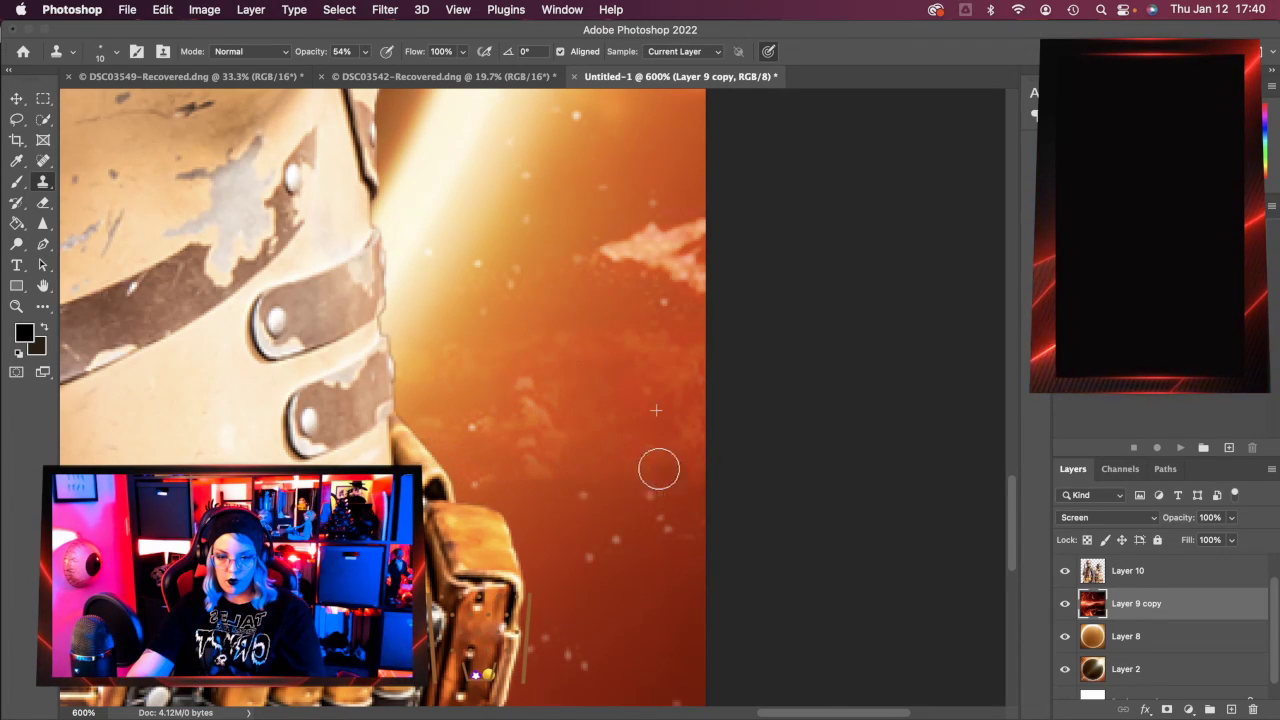
mouse_move(707, 434)
mouse_down()
mouse_move(644, 465)
mouse_move(559, 471)
mouse_move(710, 518)
mouse_move(607, 489)
mouse_move(697, 481)
mouse_up()
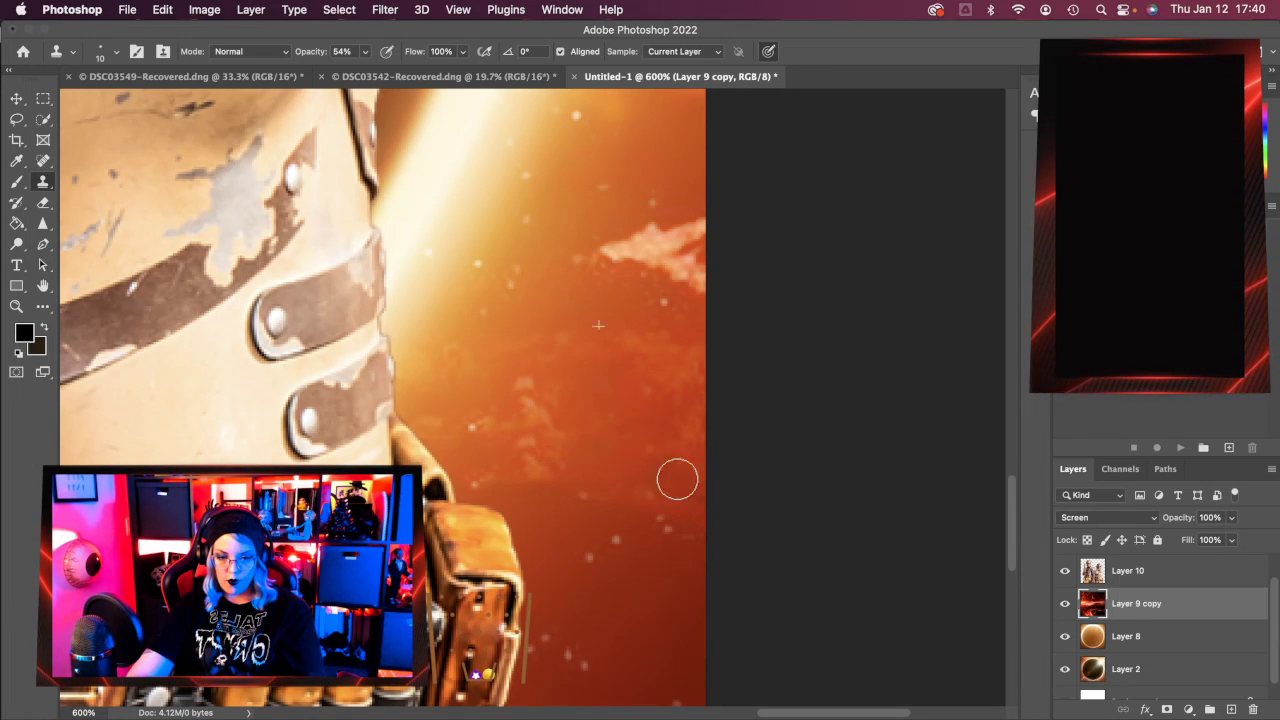
key(super+z)
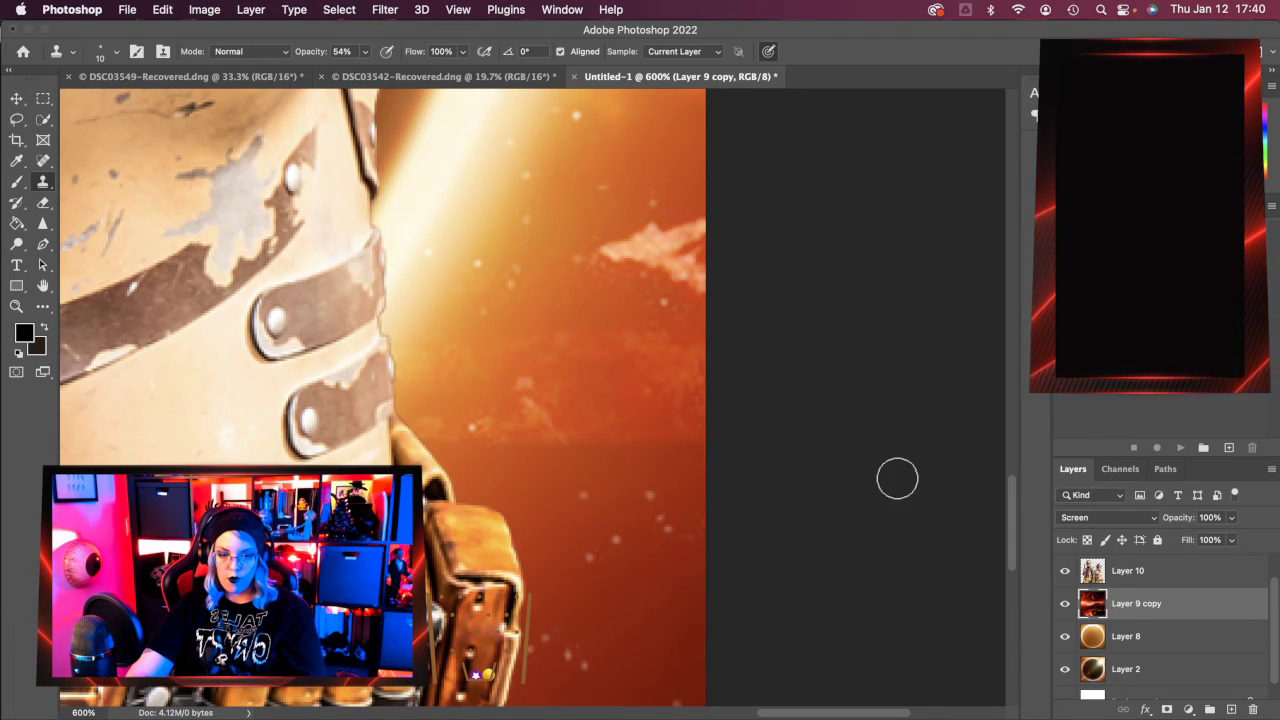
Clone nearby sky over the horizontal seam and cloud remnants between the shorter figure's waist and the canvas edge.
alt+click(686, 484)
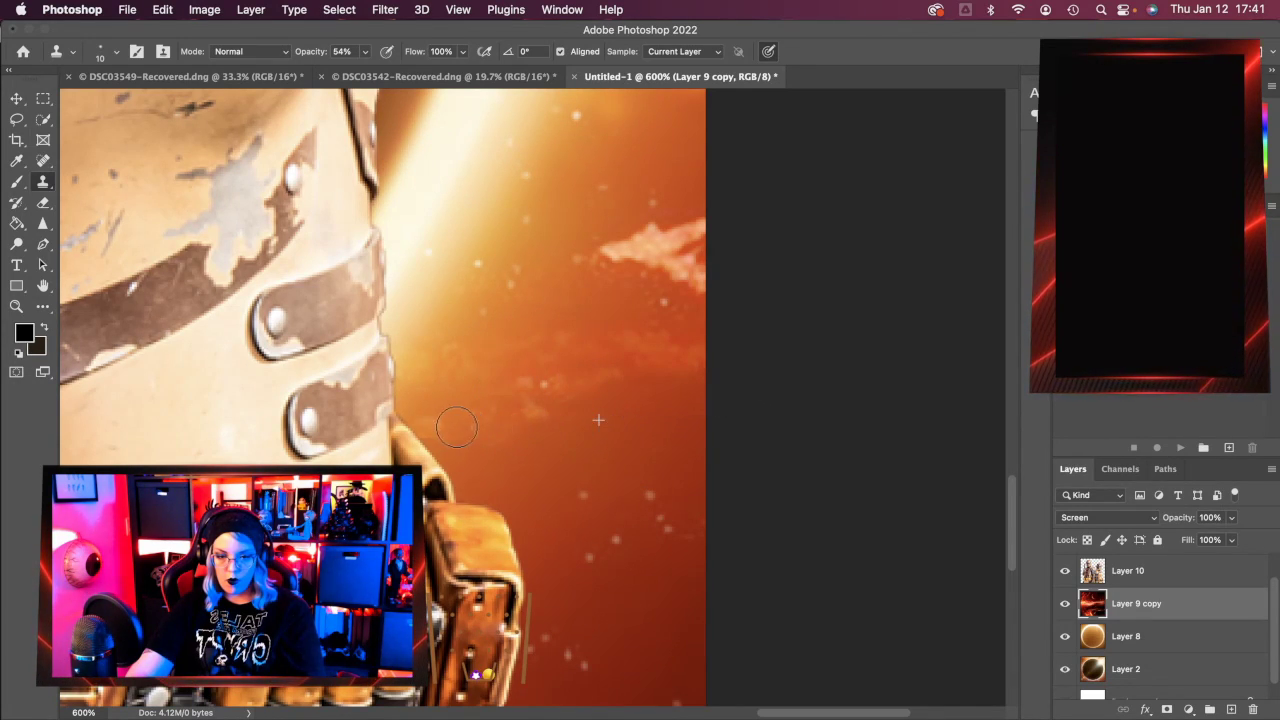
alt+click(640, 400)
click(553, 386)
alt+click(672, 383)
click(688, 359)
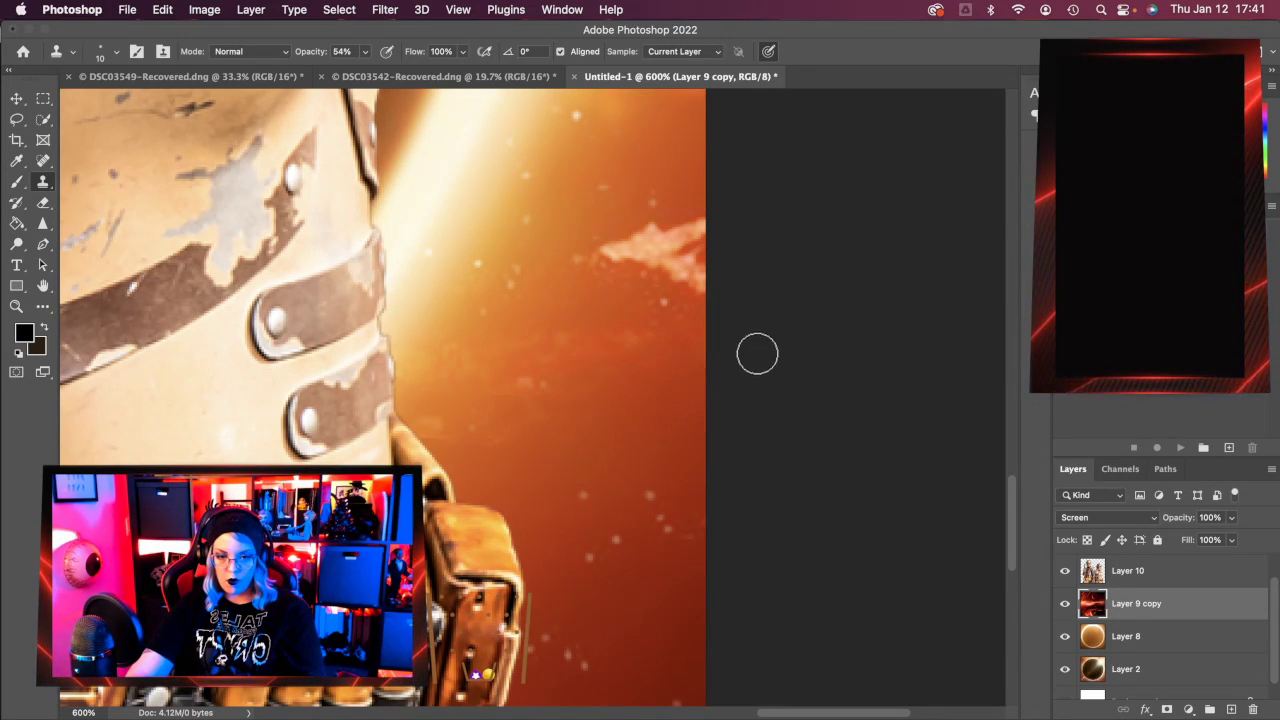
alt+click(463, 363)
drag(640, 374, 778, 376)
alt+click(557, 391)
mouse_move(666, 400)
mouse_down()
mouse_move(791, 405)
mouse_move(798, 394)
mouse_up()
alt+click(575, 380)
alt+click(523, 391)
drag(646, 395, 866, 400)
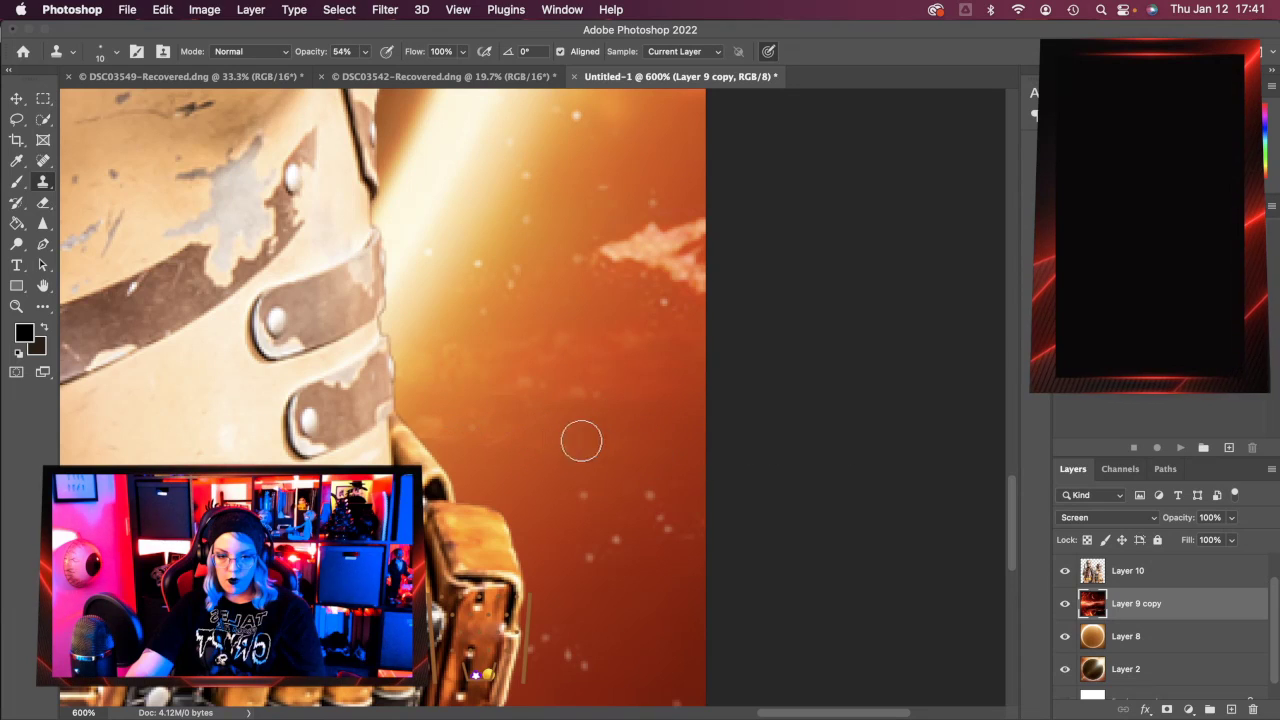
drag(733, 434, 760, 434)
drag(538, 427, 804, 416)
alt+click(448, 363)
drag(492, 490, 802, 492)
drag(469, 480, 752, 470)
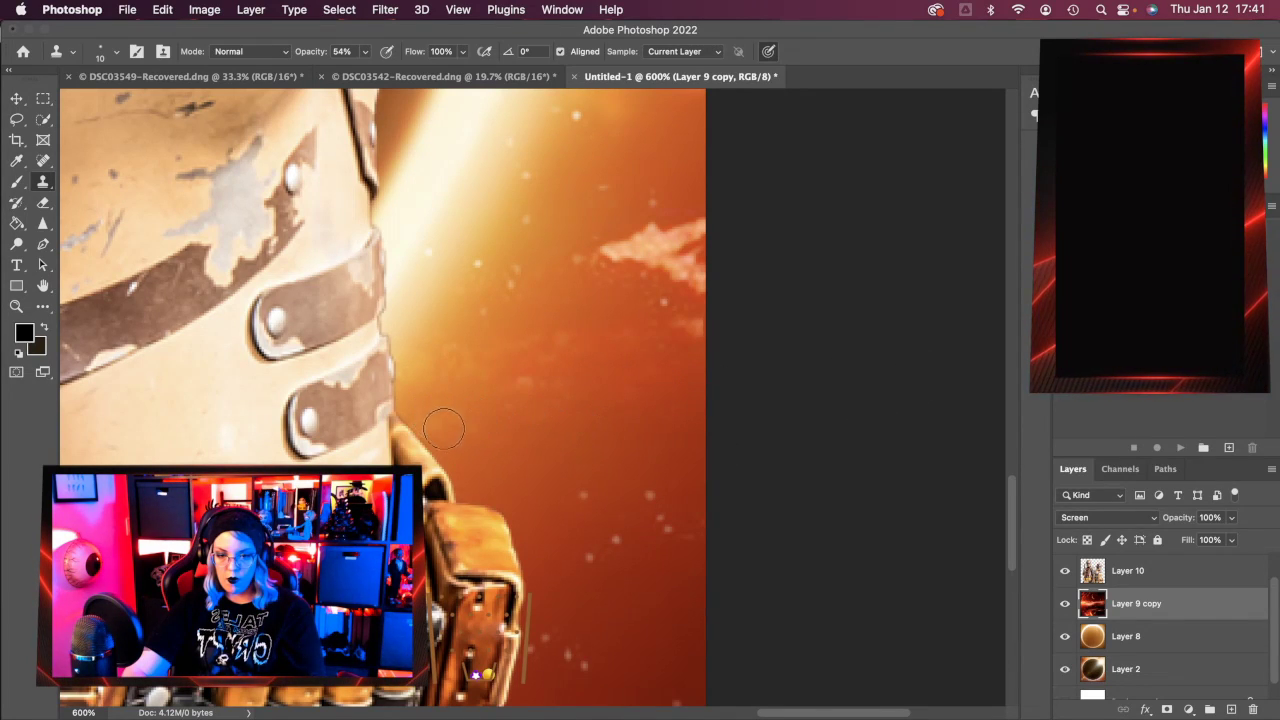
alt+click(645, 448)
drag(659, 440, 588, 405)
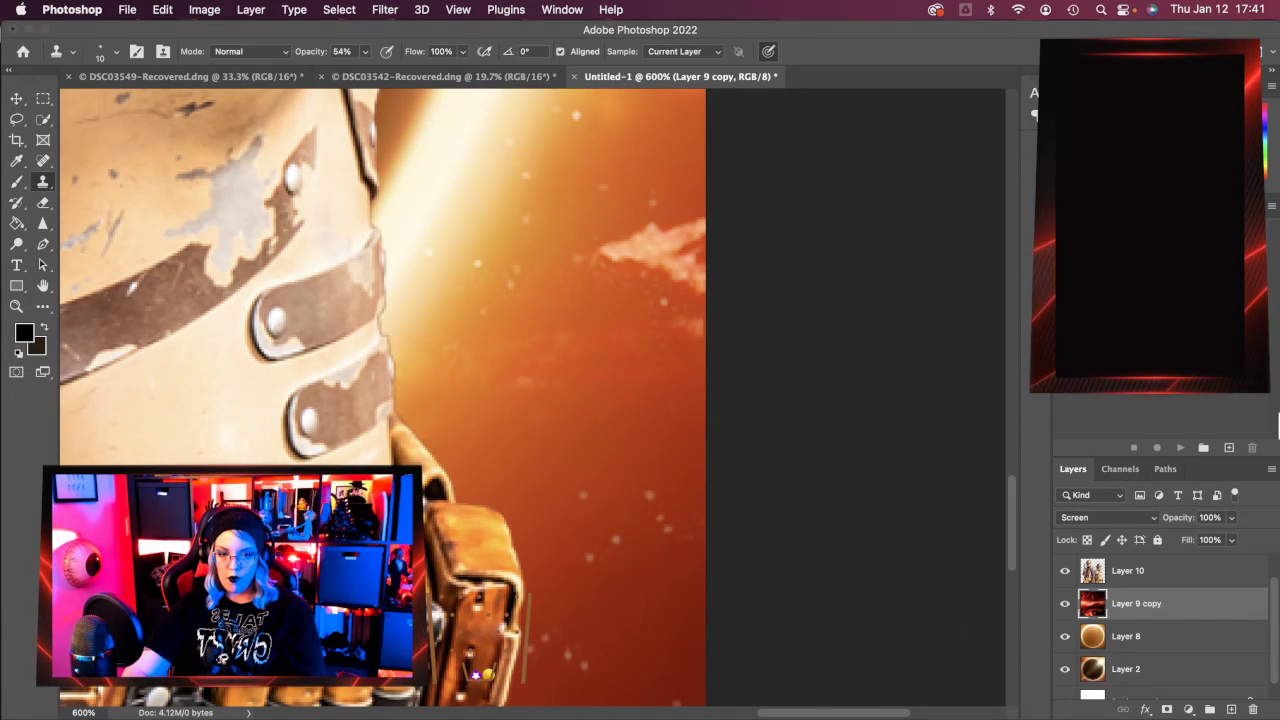
Try Gaussian Blur on the cloud layer with radii of 3.0 and 0.1 pixels.
click(16, 306)
click(493, 51)
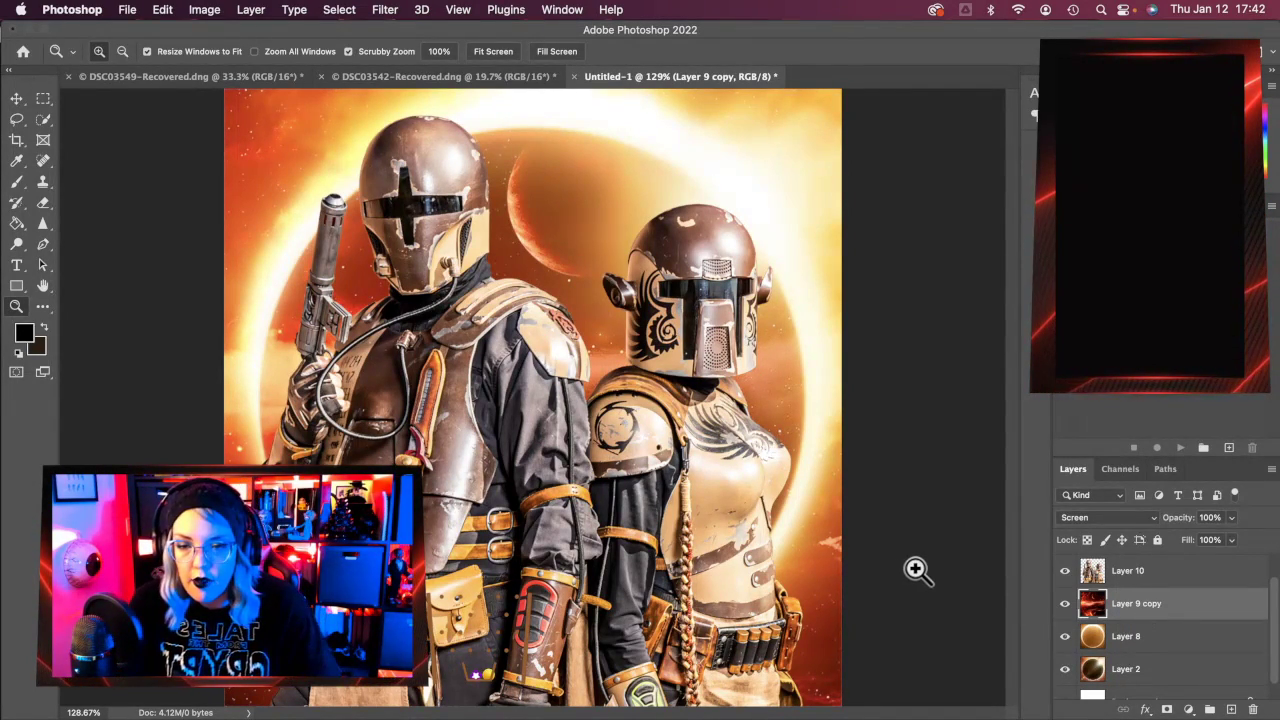
key(super+alt+f)
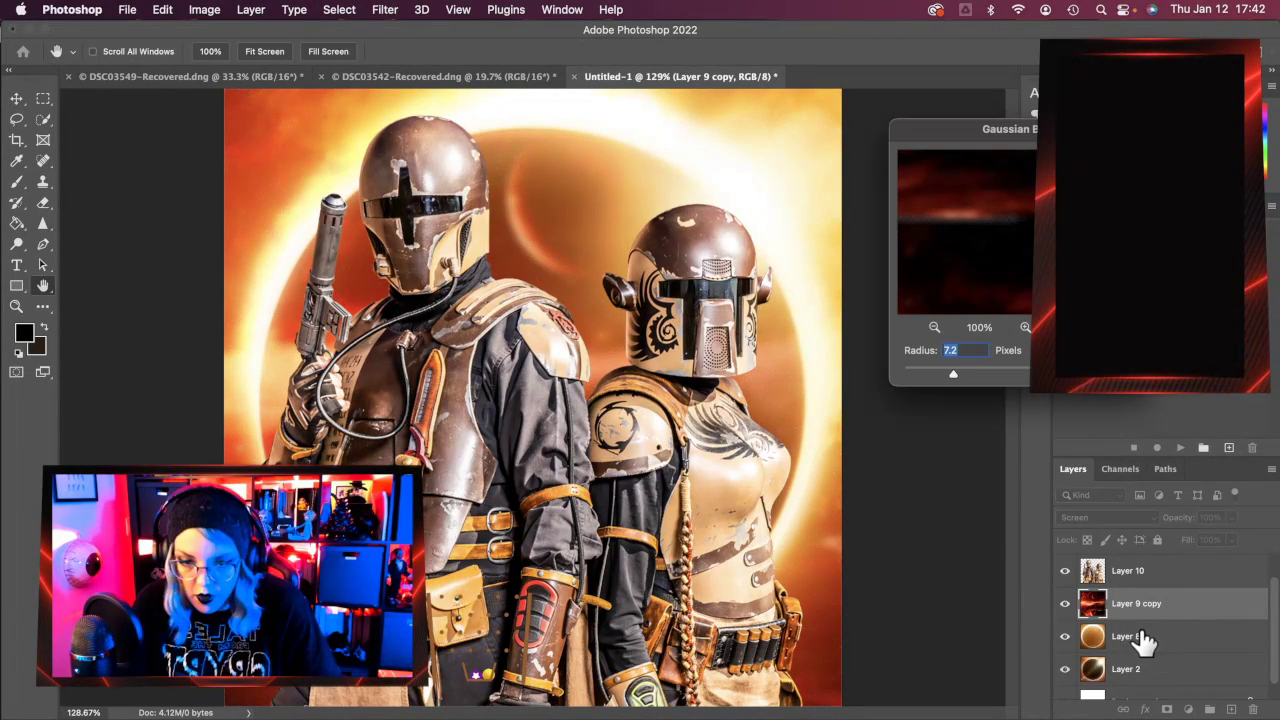
mouse_move(950, 373)
mouse_down()
mouse_move(916, 372)
mouse_move(928, 378)
mouse_up()
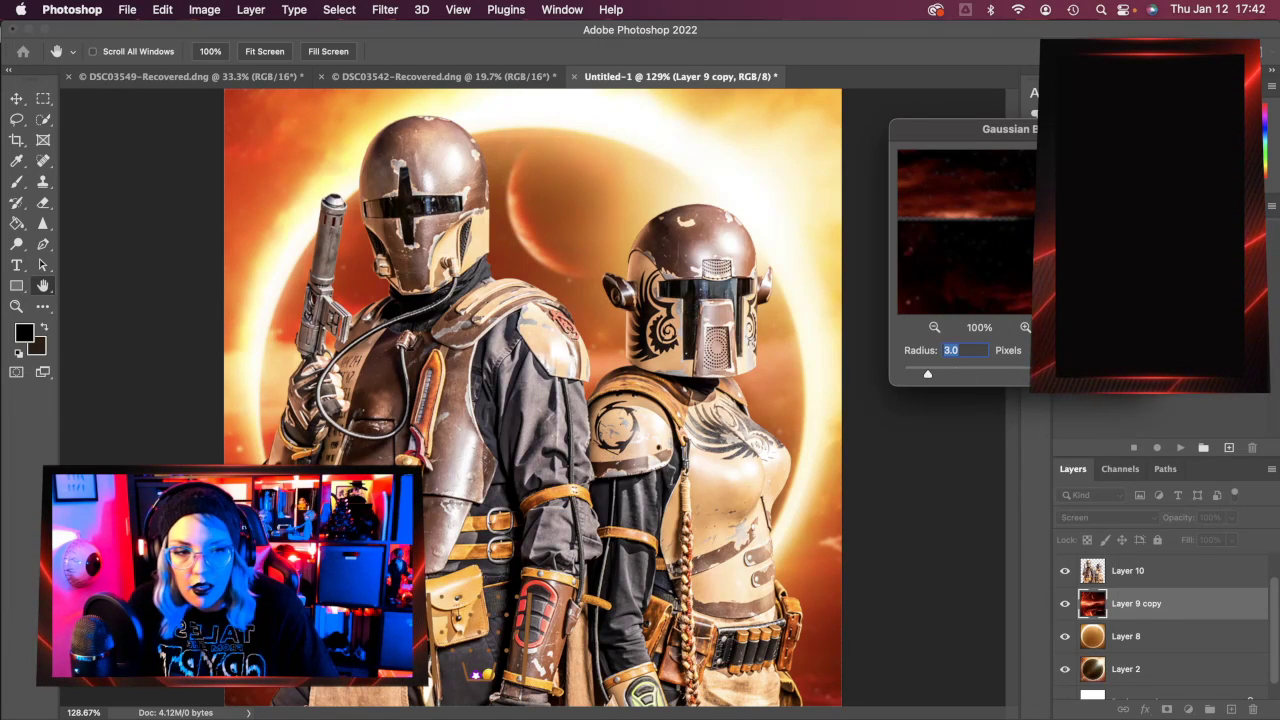
drag(927, 375, 901, 372)
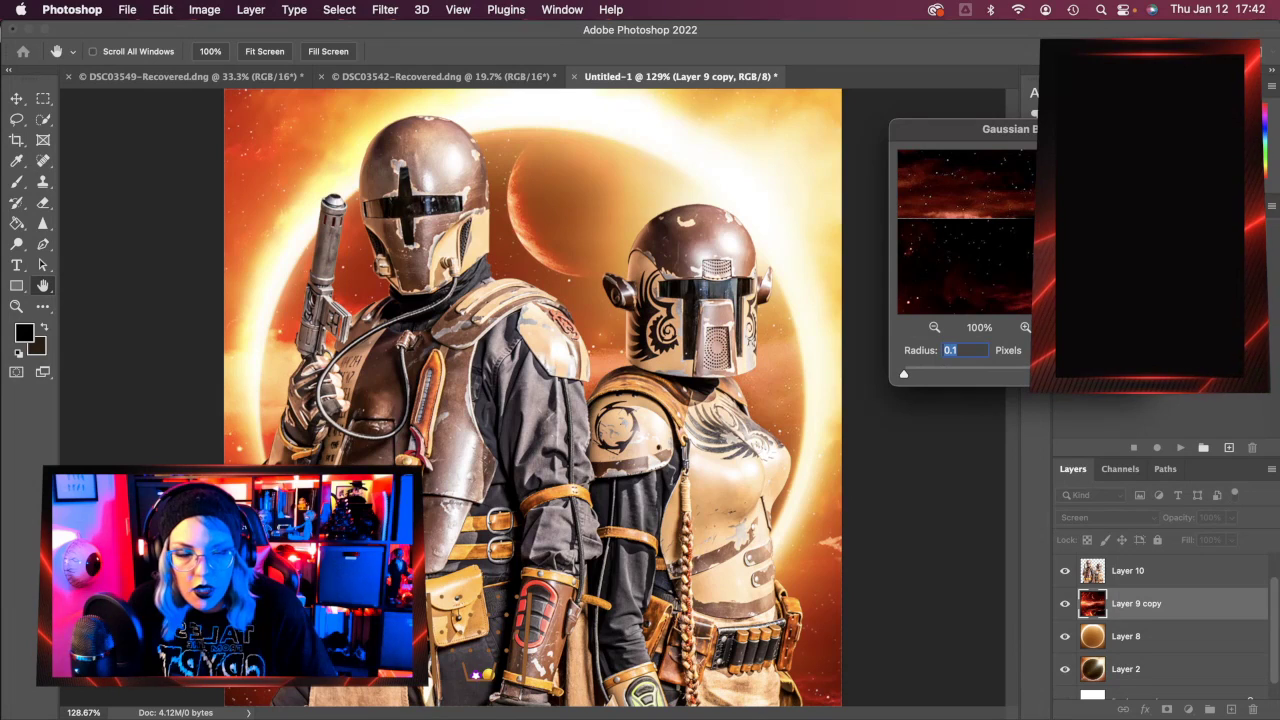
click(1106, 186)
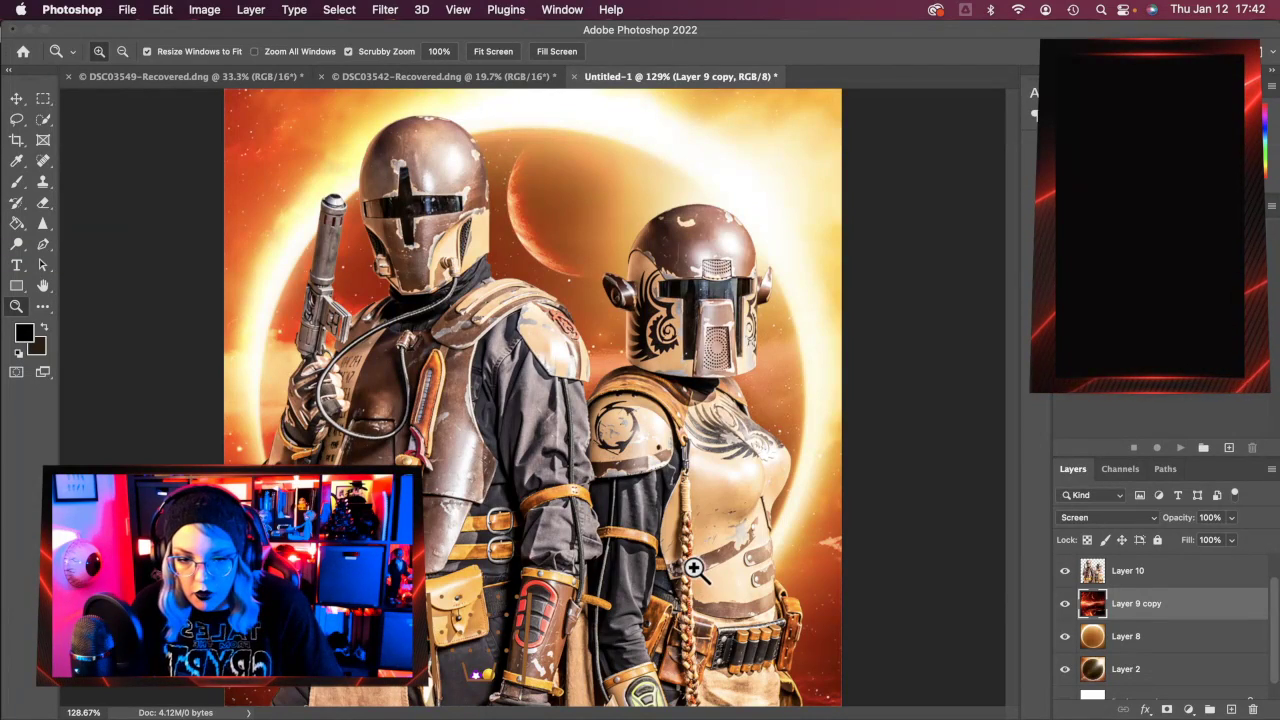
Merge Layer 2, Layer 8 and Layer 9 copy into a single background layer.
click(1147, 665)
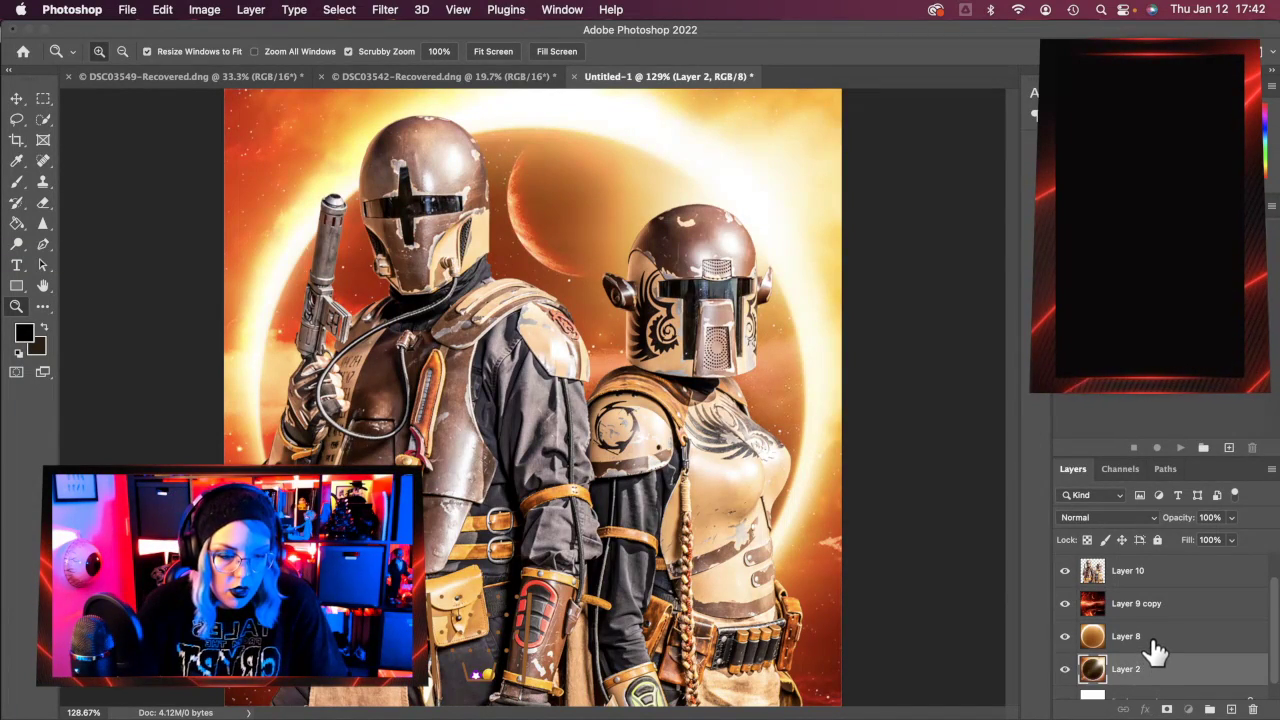
super+click(1151, 639)
super+click(1152, 608)
right_click(1155, 615)
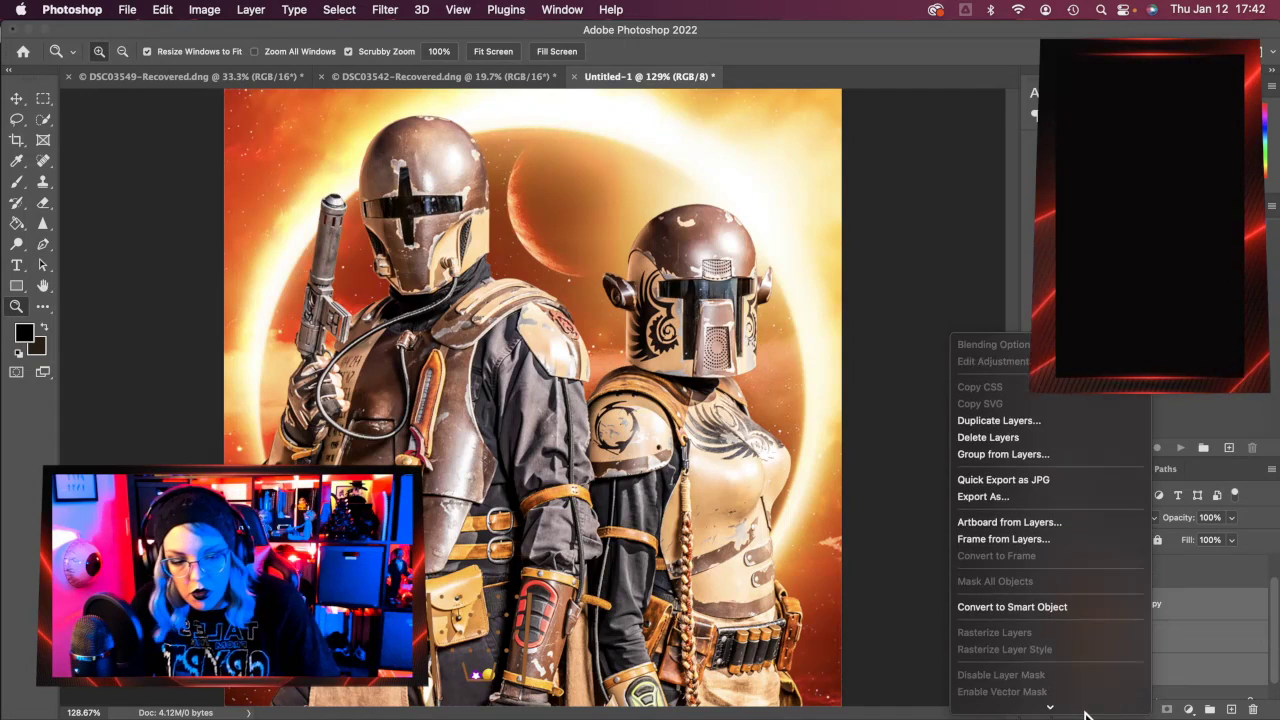
mouse_move(1071, 706)
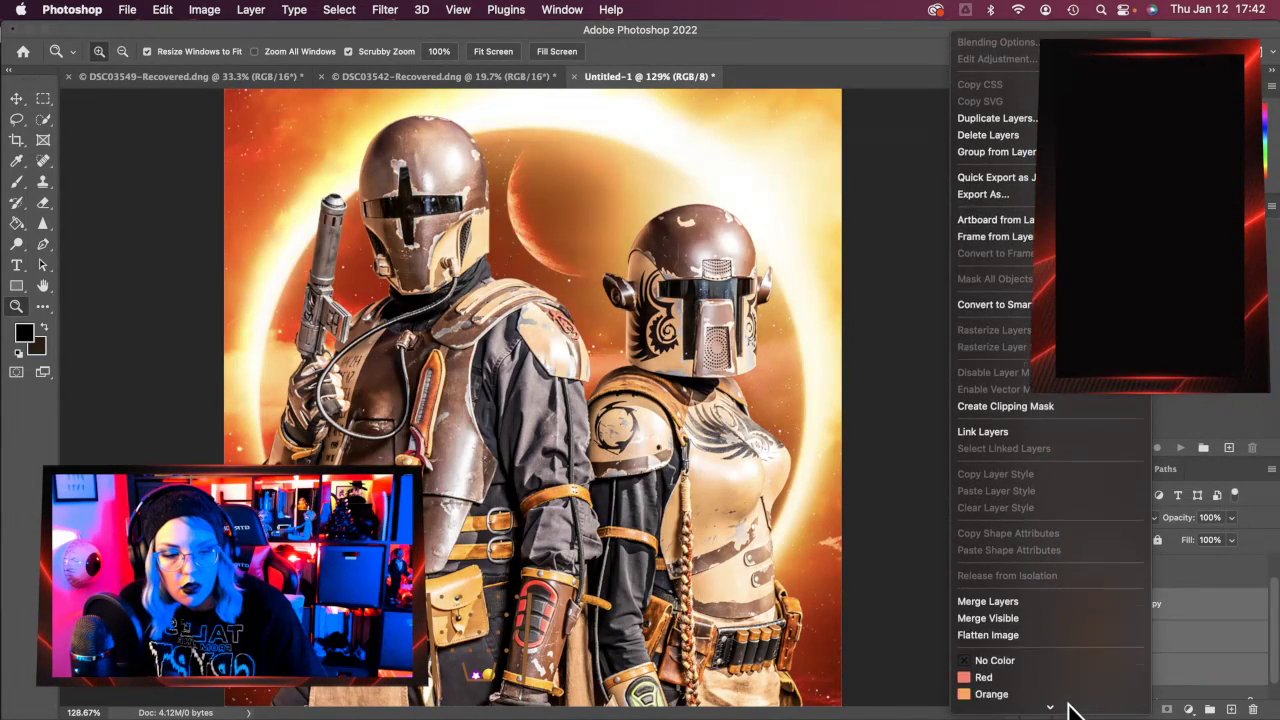
click(1050, 584)
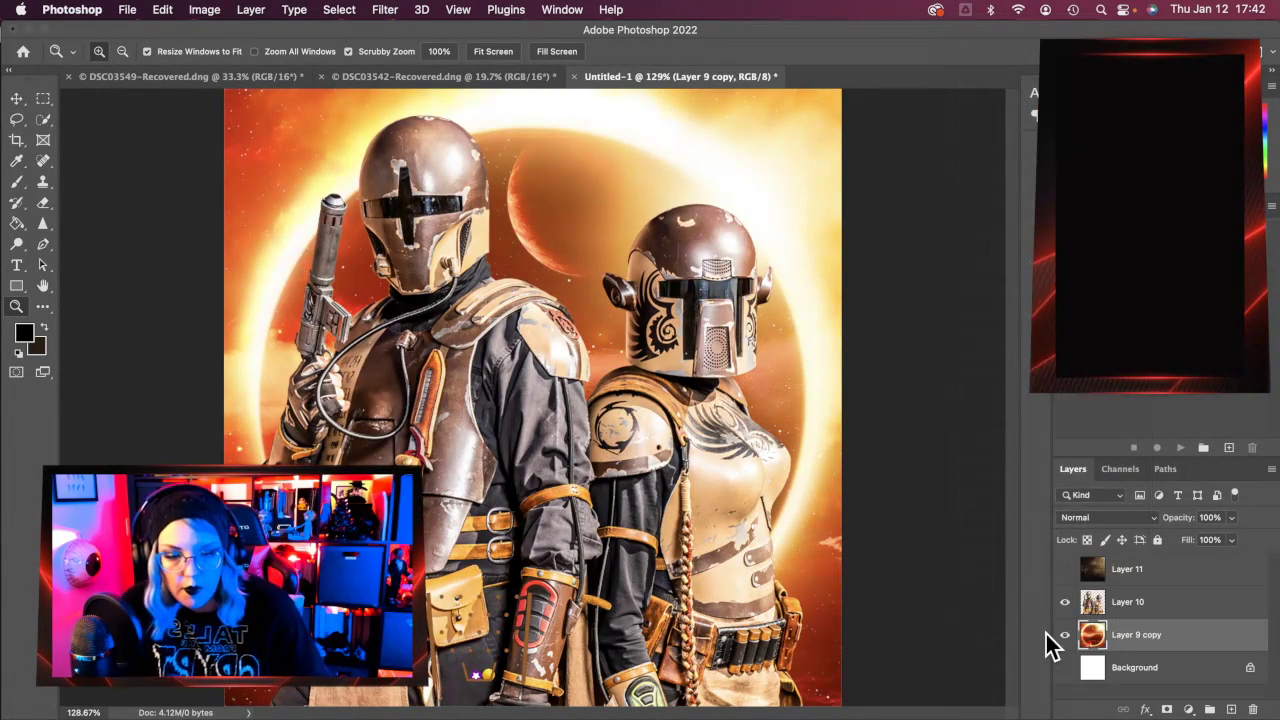
Enable the Harmonization neural filter on Layer 10 with Layer 9 copy as the reference image.
click(1146, 604)
click(386, 12)
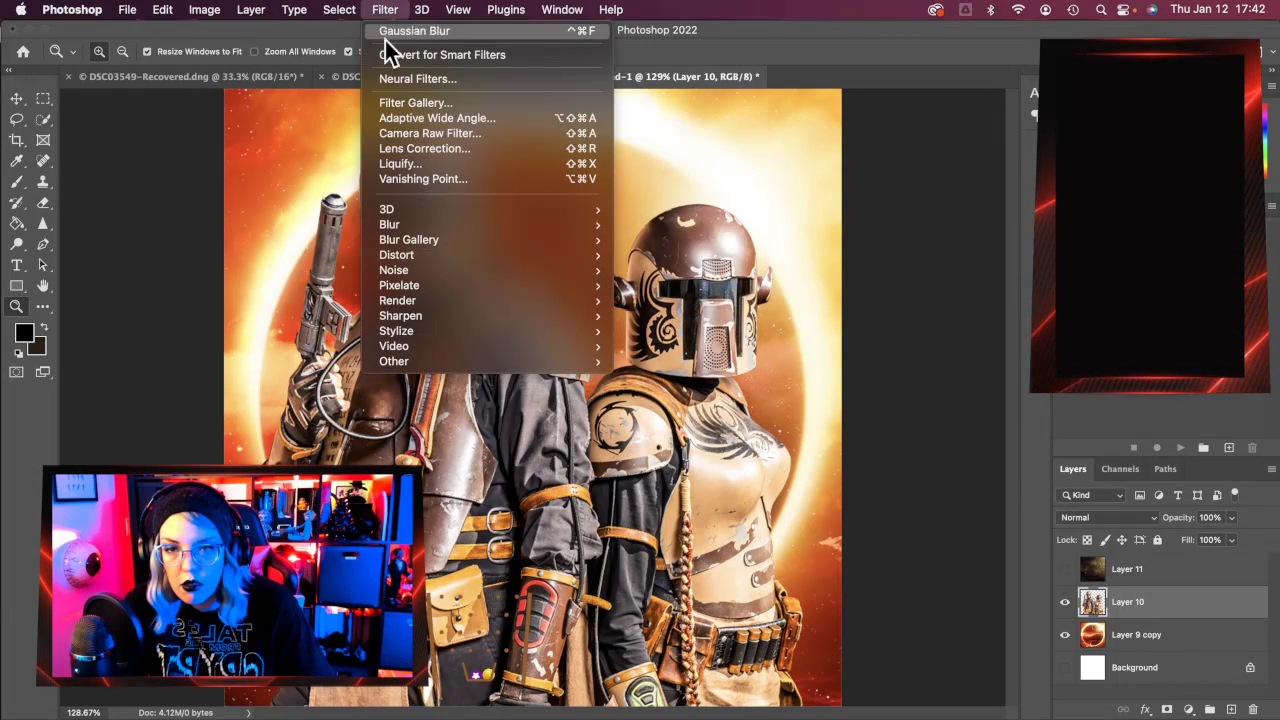
click(392, 78)
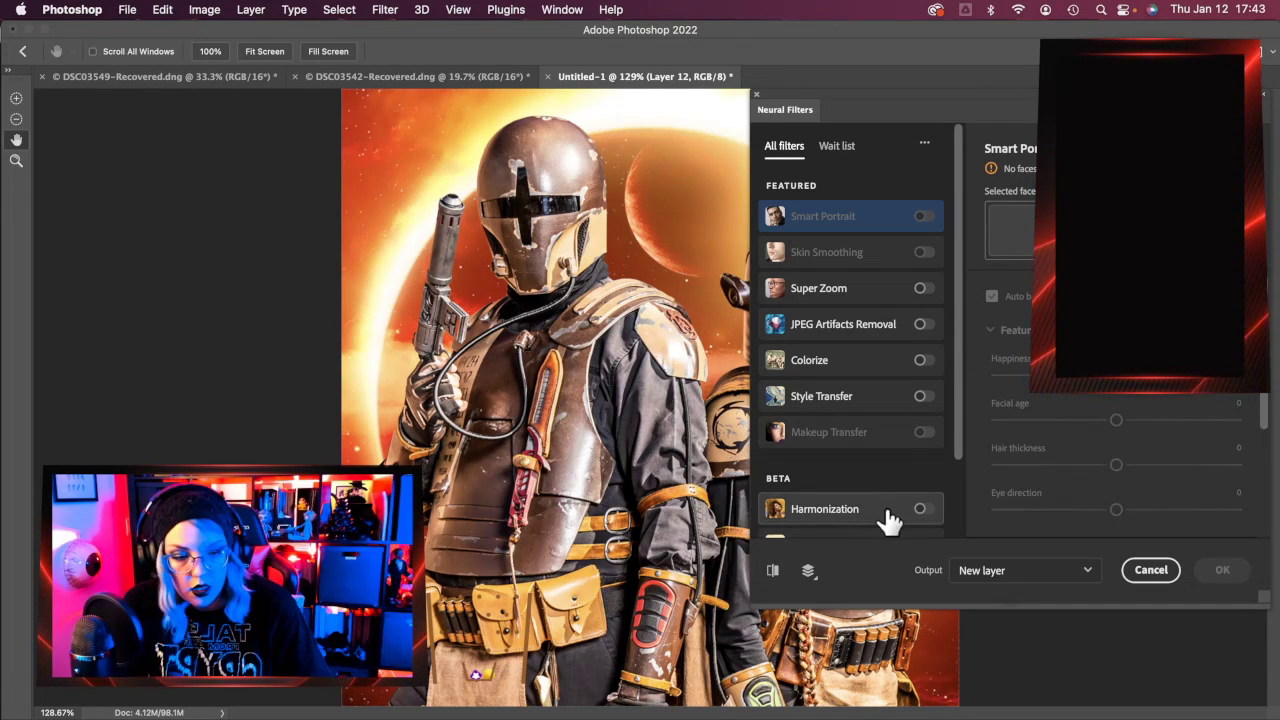
click(890, 520)
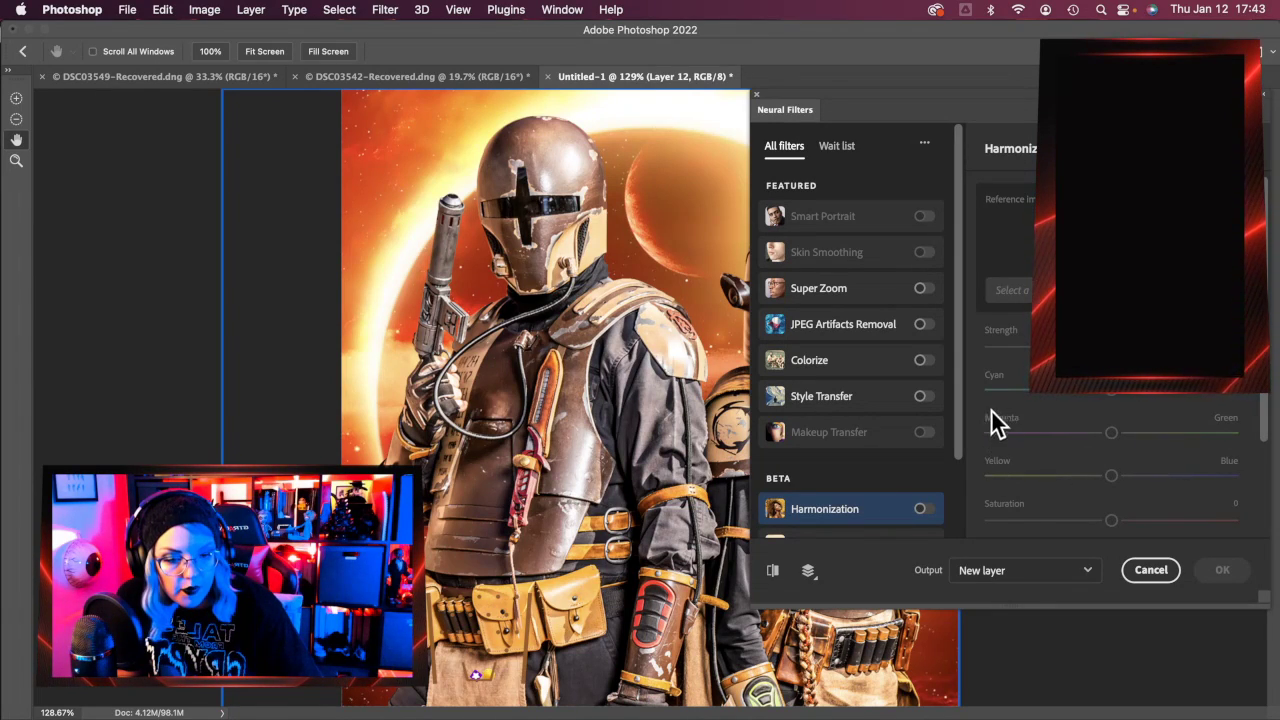
click(921, 509)
click(1040, 290)
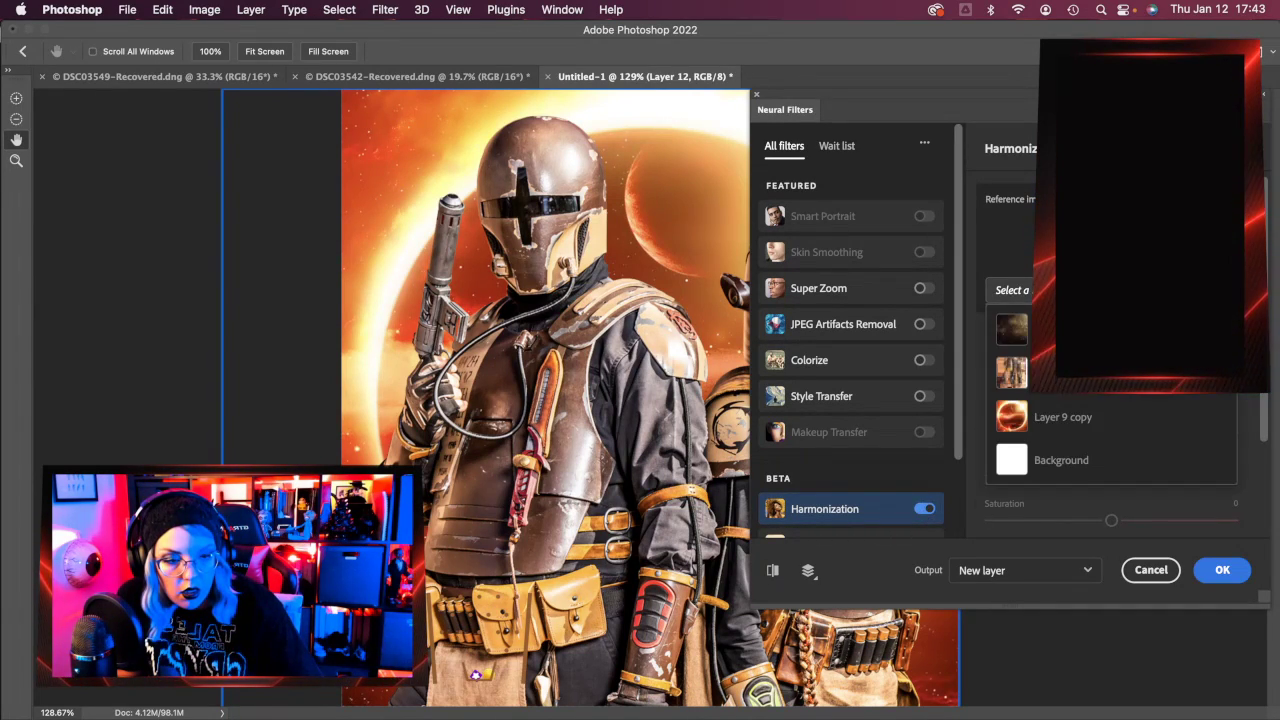
click(1037, 417)
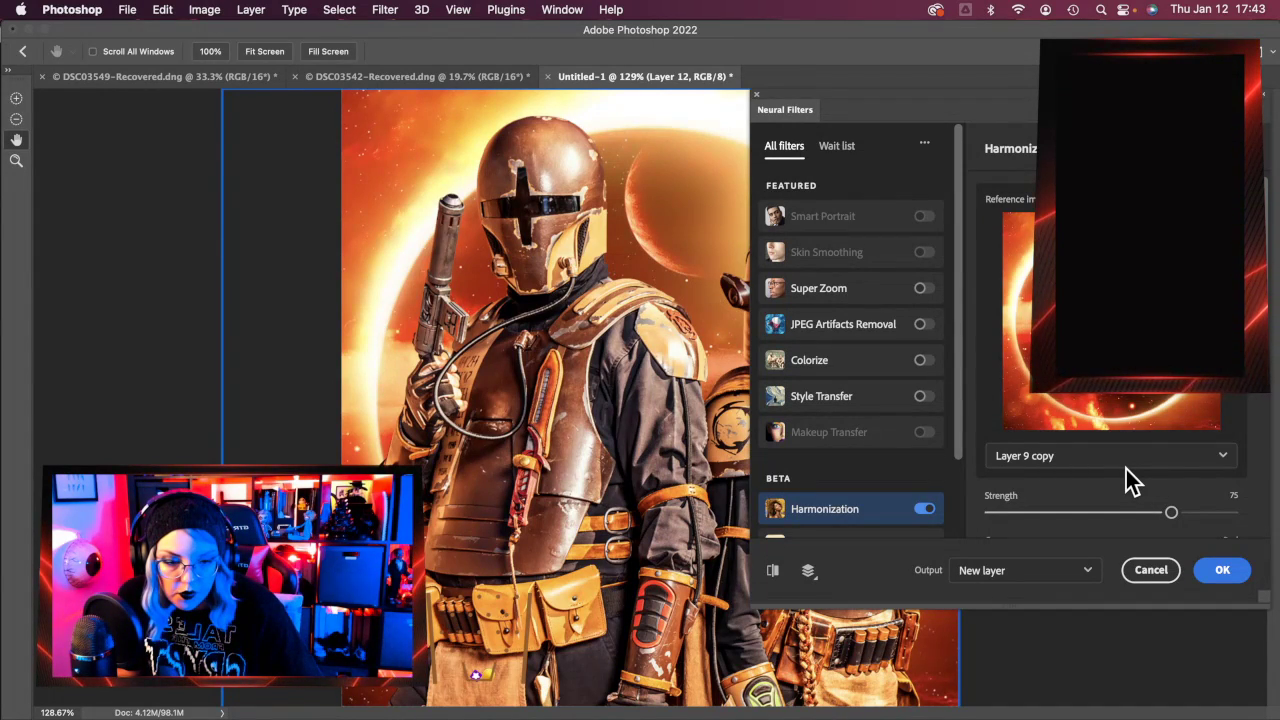
Set the Harmonization brightness to +10 and apply the filter with its output on a new layer.
scroll(1126, 469, down, 1)
scroll(1128, 470, down, 2)
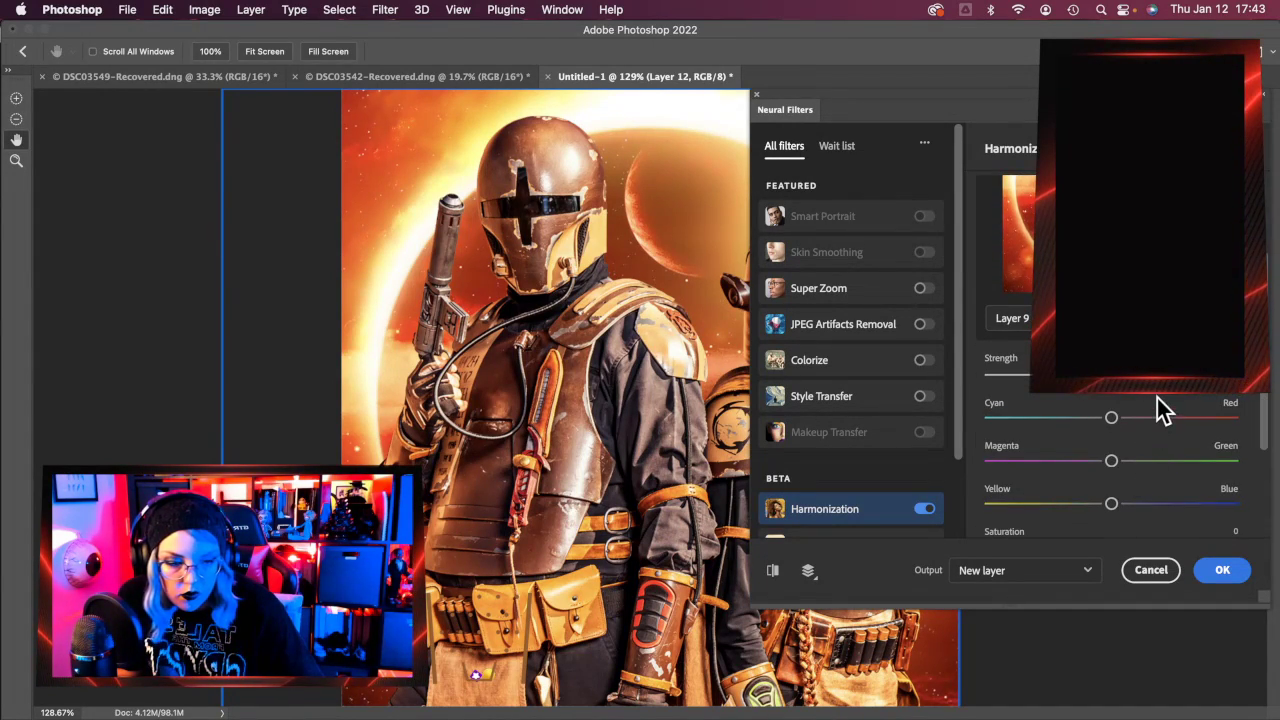
scroll(1122, 475, down, 1)
scroll(1120, 480, down, 1)
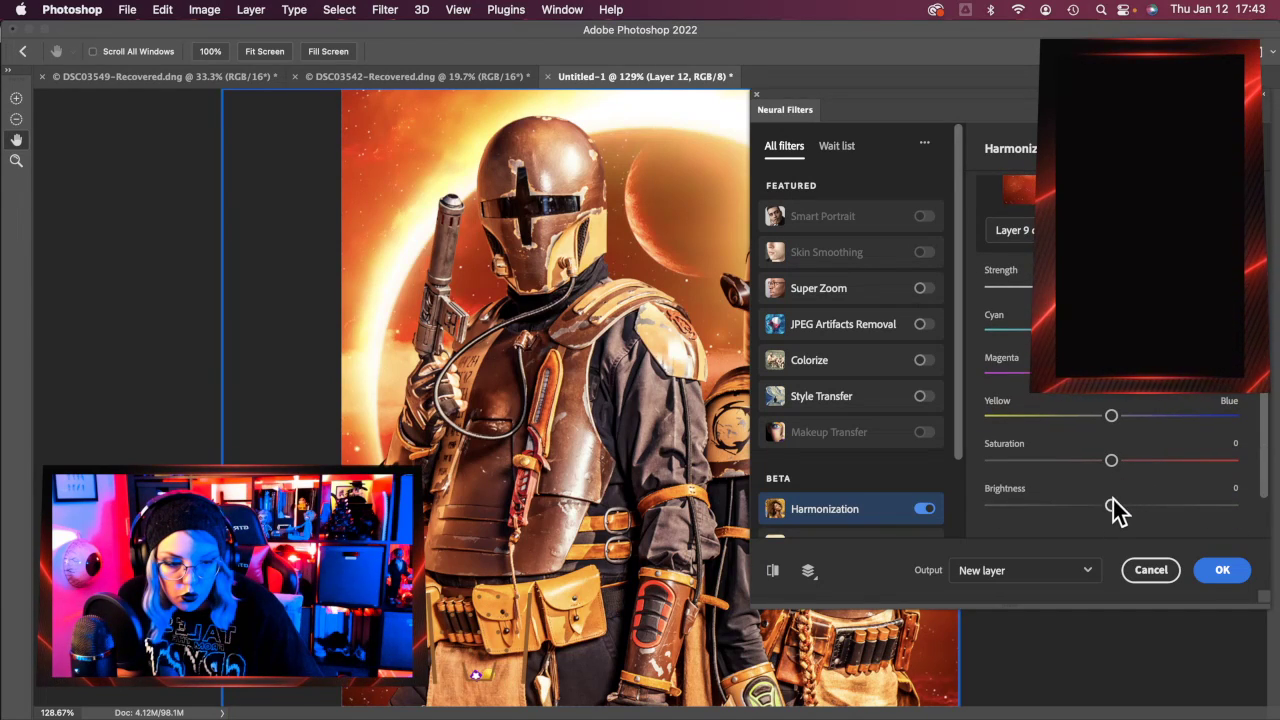
drag(1113, 503, 1137, 511)
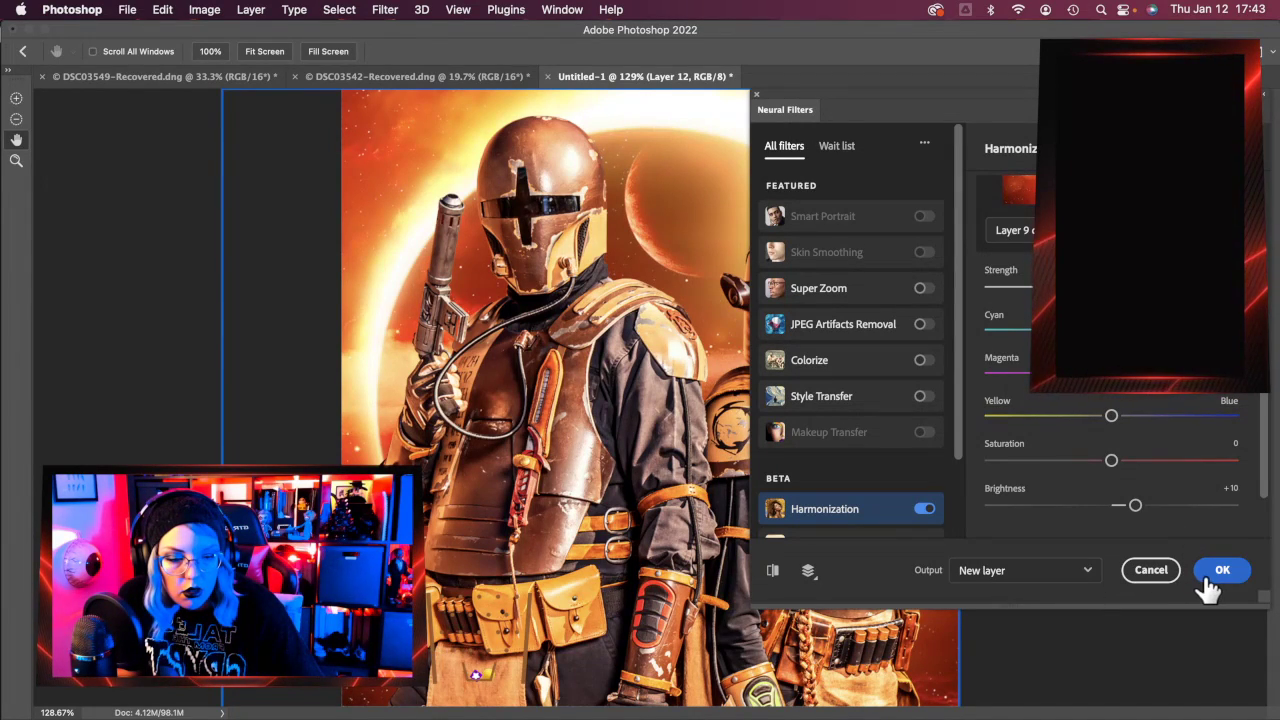
click(1206, 588)
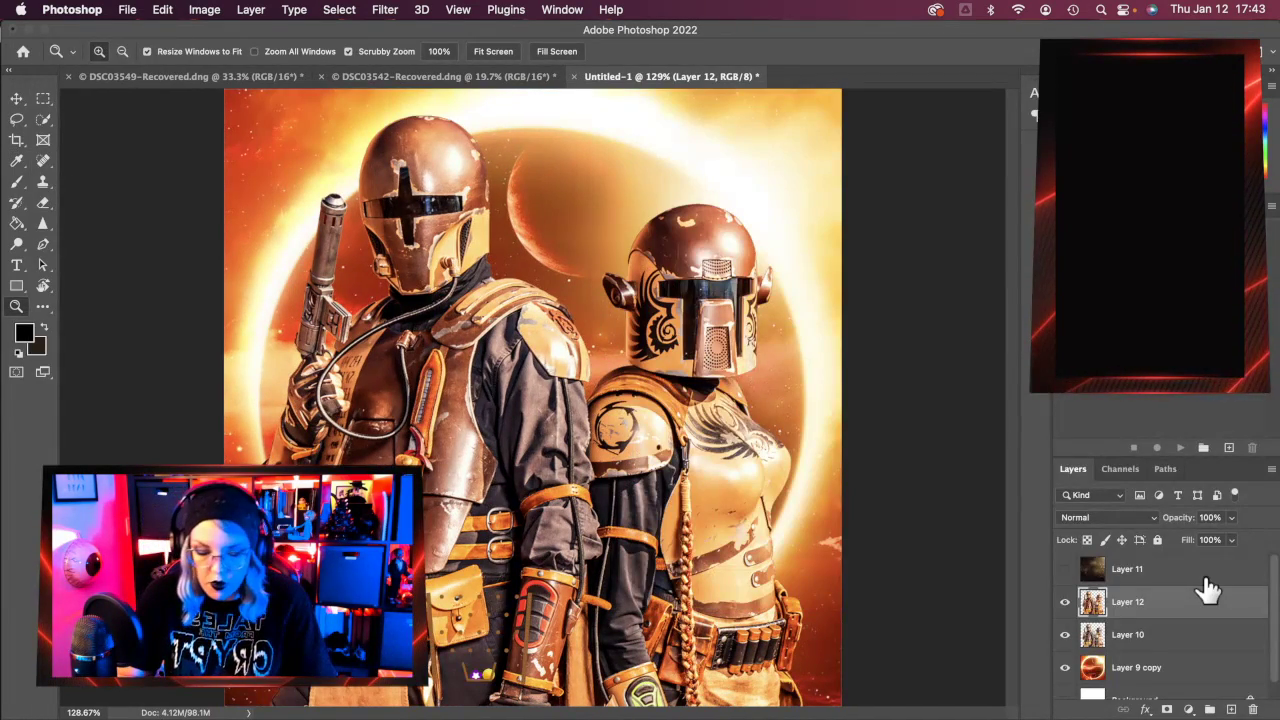
alt+click(625, 451)
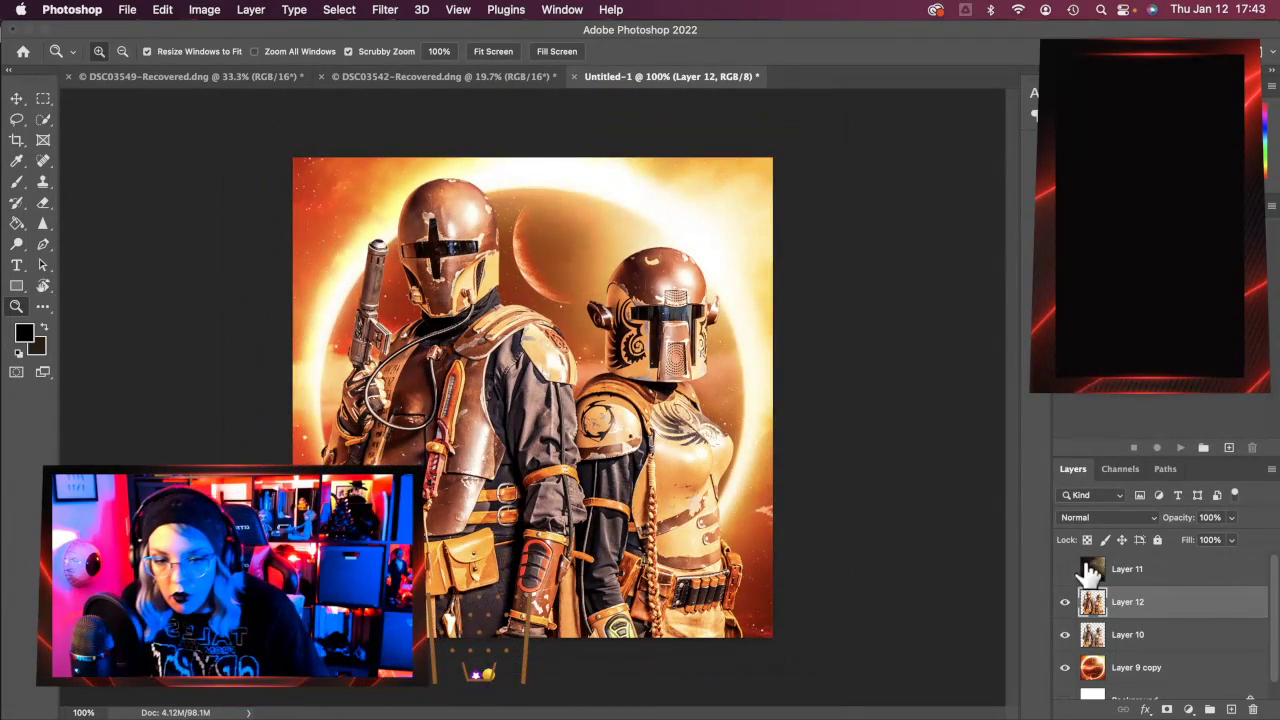
Set Layer 12's blend mode to Overlay and merge it with Layer 10.
click(1140, 518)
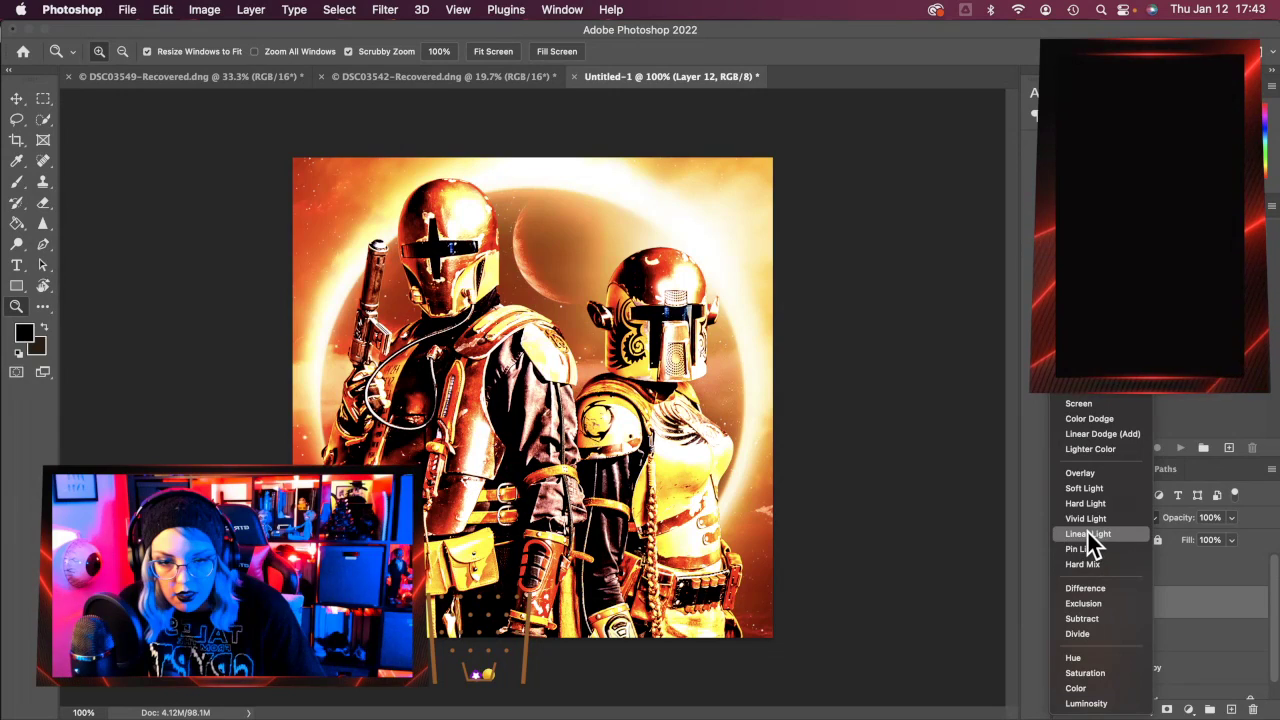
click(1089, 475)
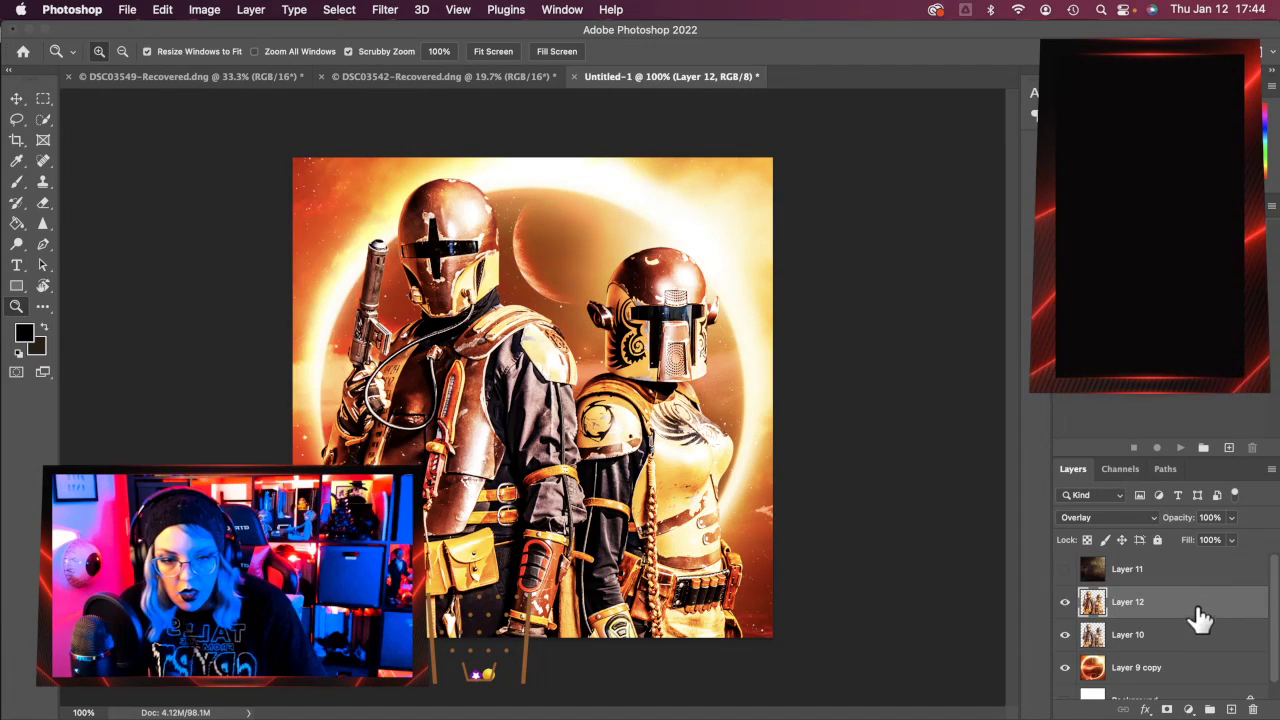
shift+click(1176, 634)
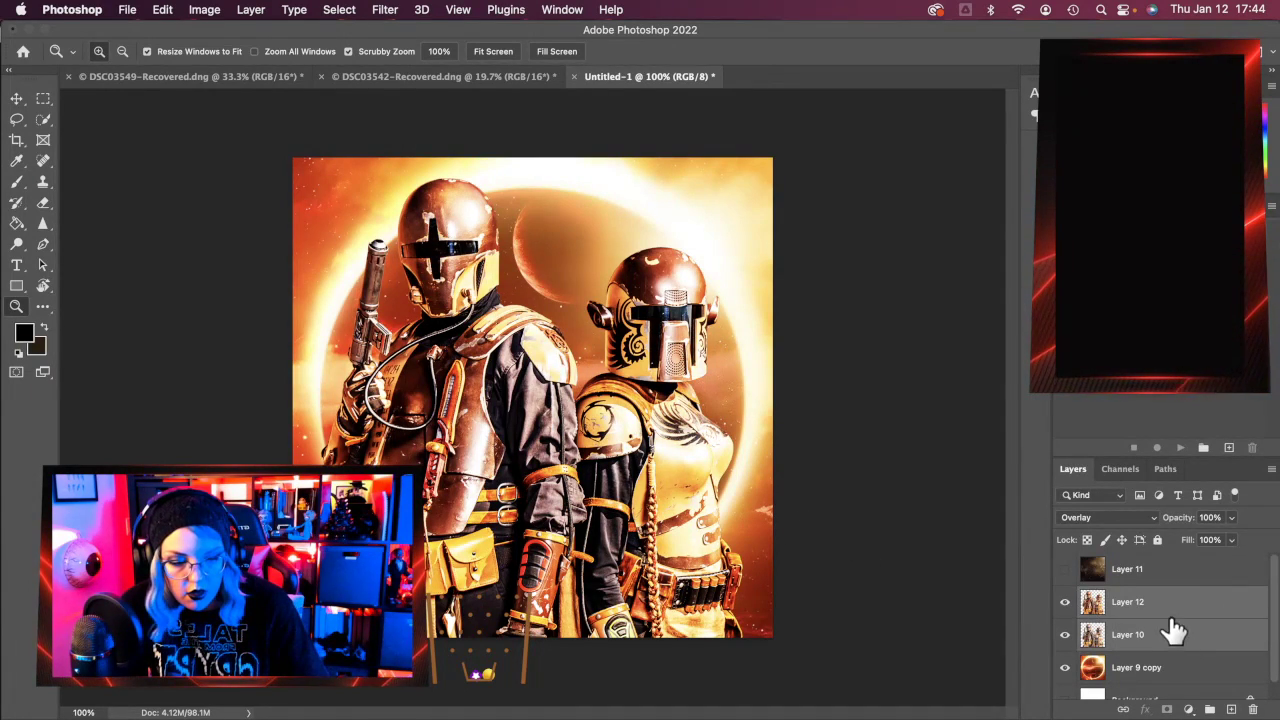
right_click(1165, 632)
mouse_move(1108, 711)
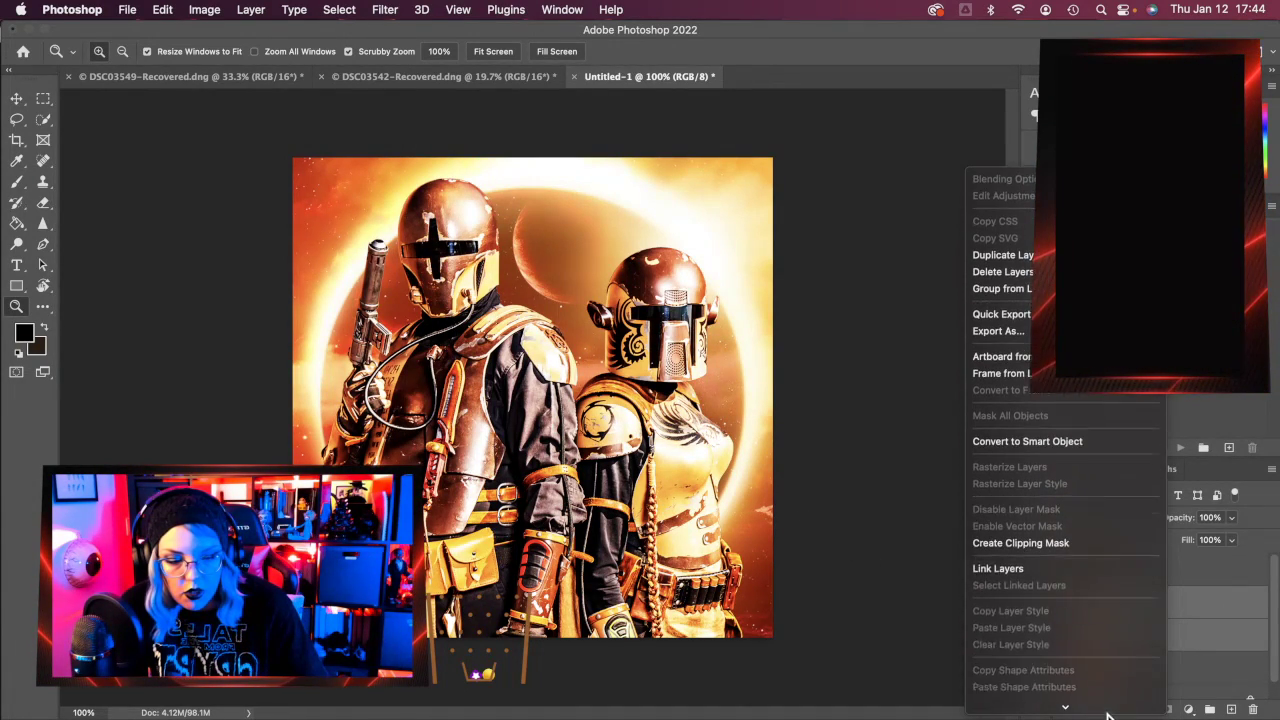
click(1061, 555)
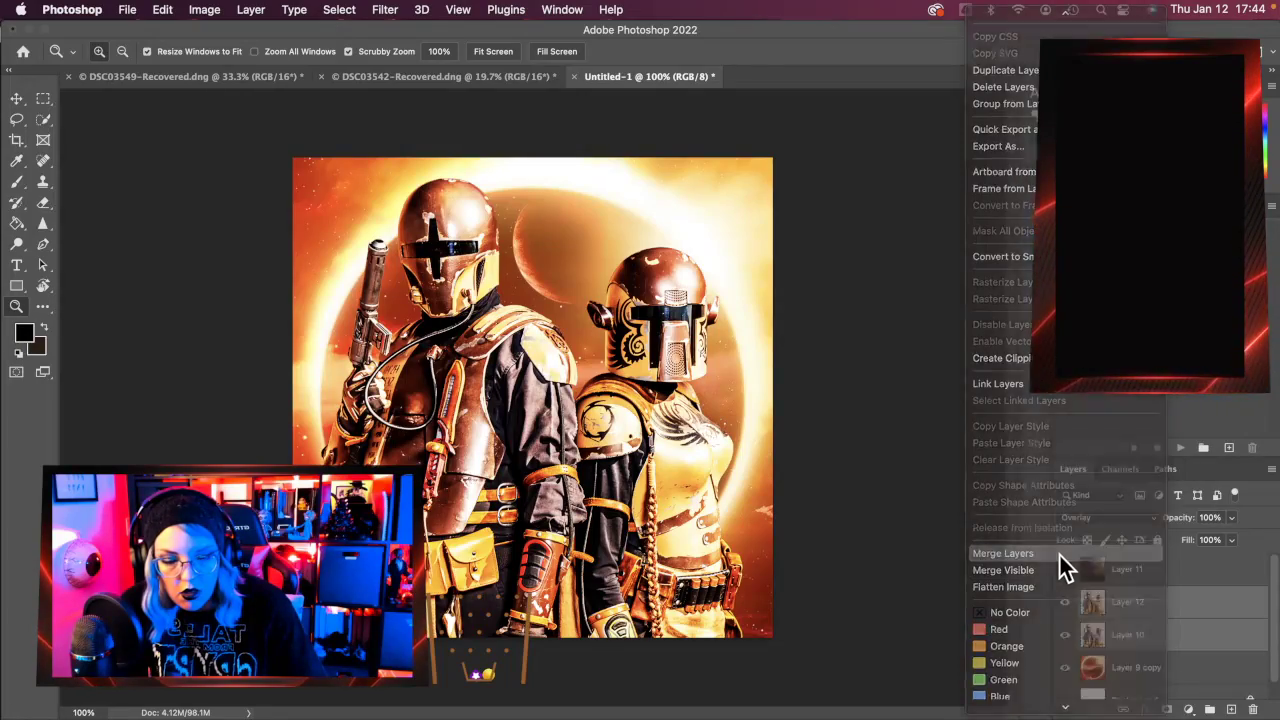
Examine the cutout edges of both figures on the merged Layer 12 at 500% zoom.
click(612, 460)
scroll(612, 460, right, 4)
click(612, 460)
scroll(612, 460, up, 5)
click(612, 460)
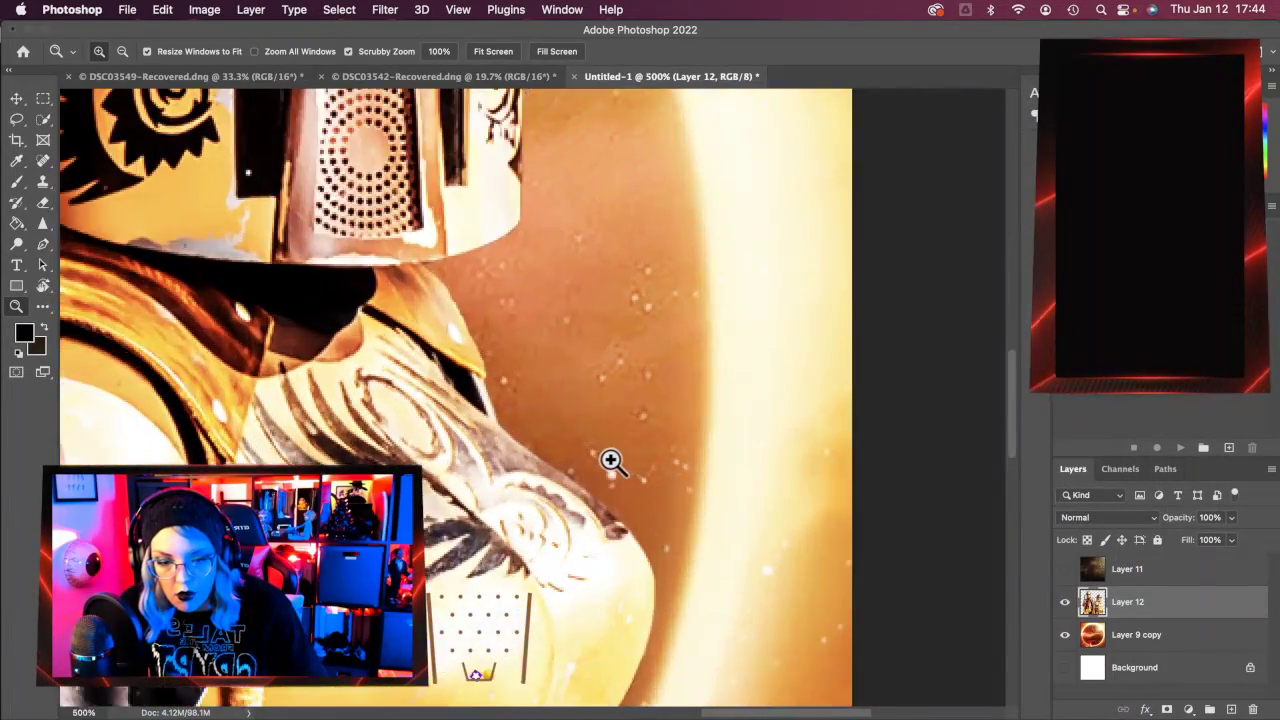
scroll(429, 280, up, 5)
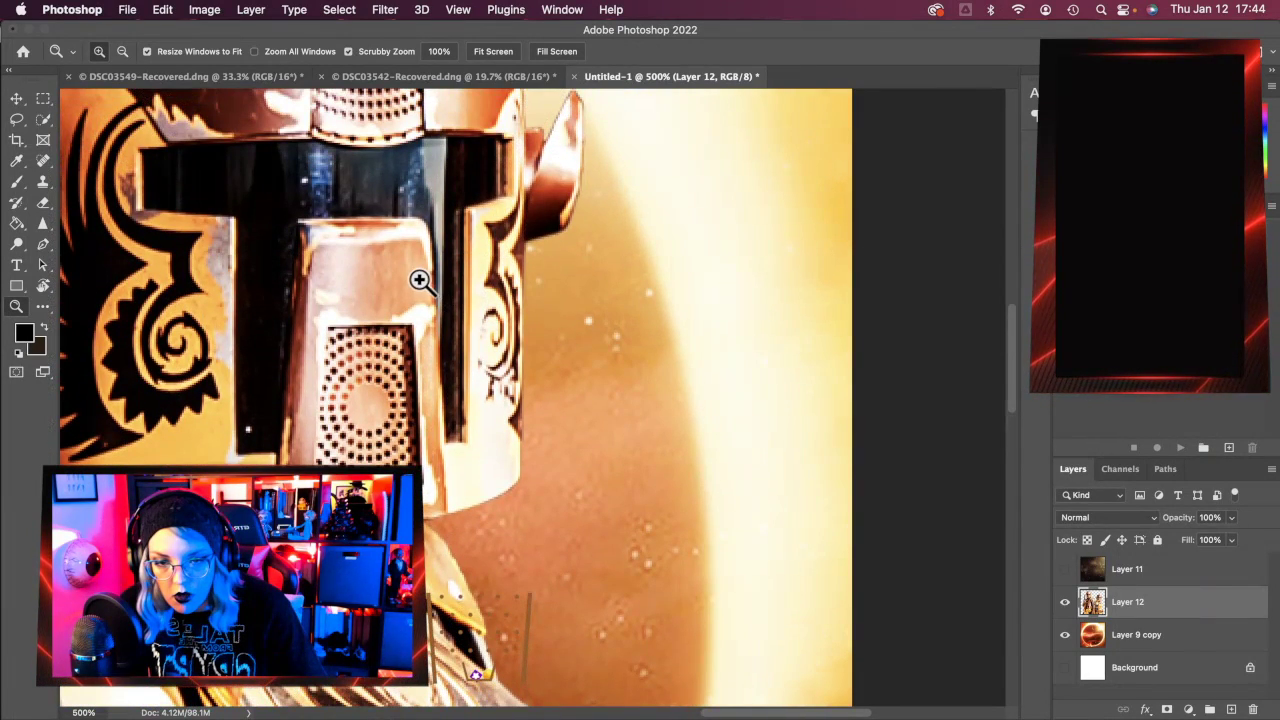
scroll(425, 281, up, 2)
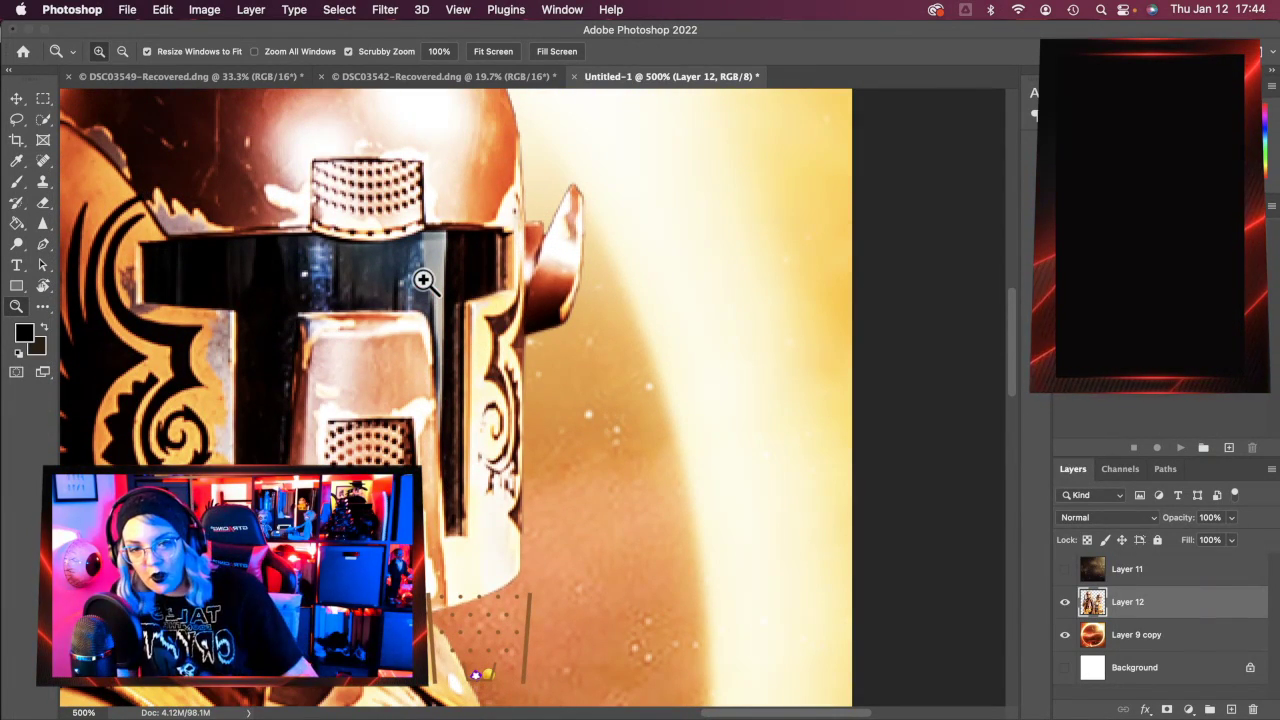
click(16, 119)
scroll(537, 290, up, 2)
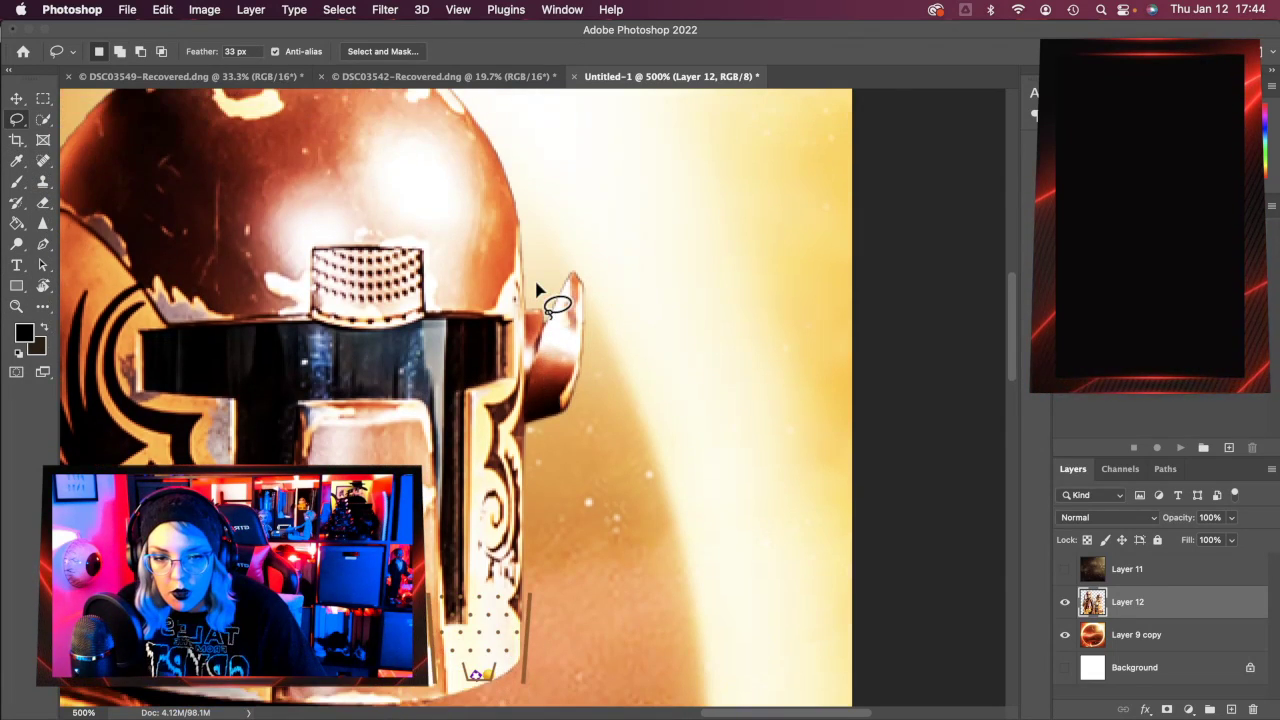
scroll(535, 288, up, 3)
scroll(533, 287, left, 10)
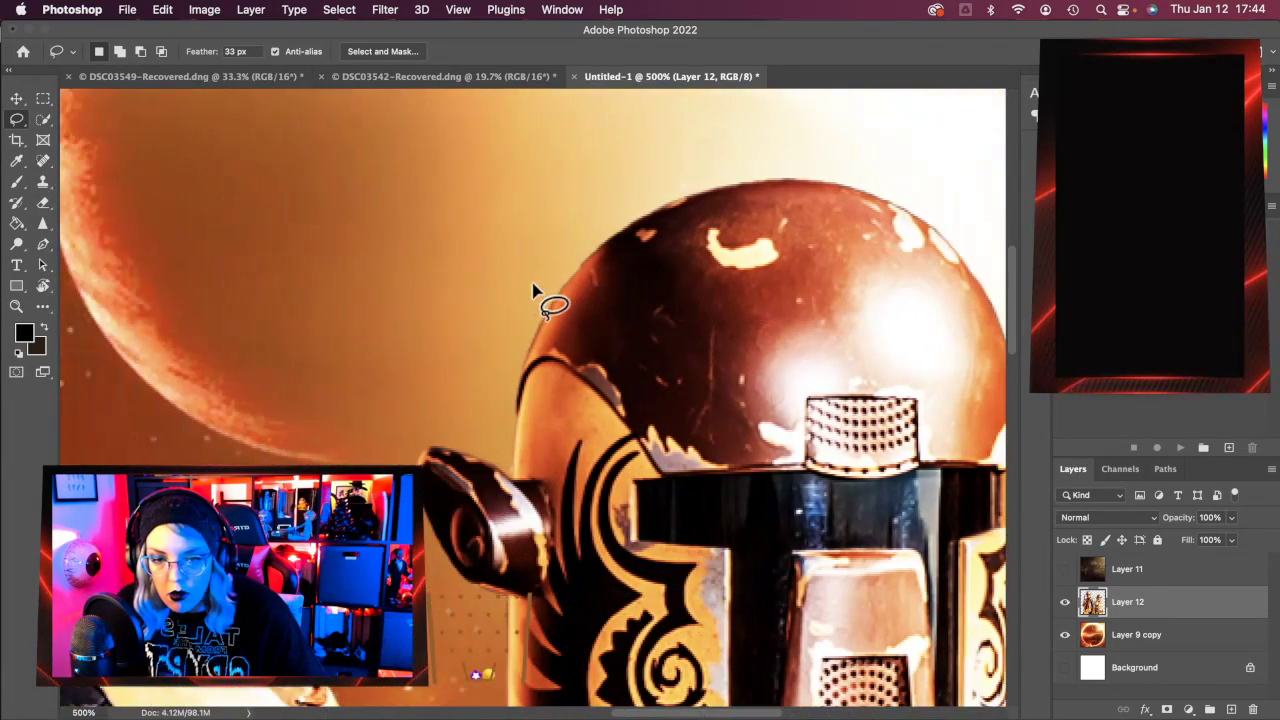
scroll(537, 377, down, 3)
scroll(537, 377, left, 10)
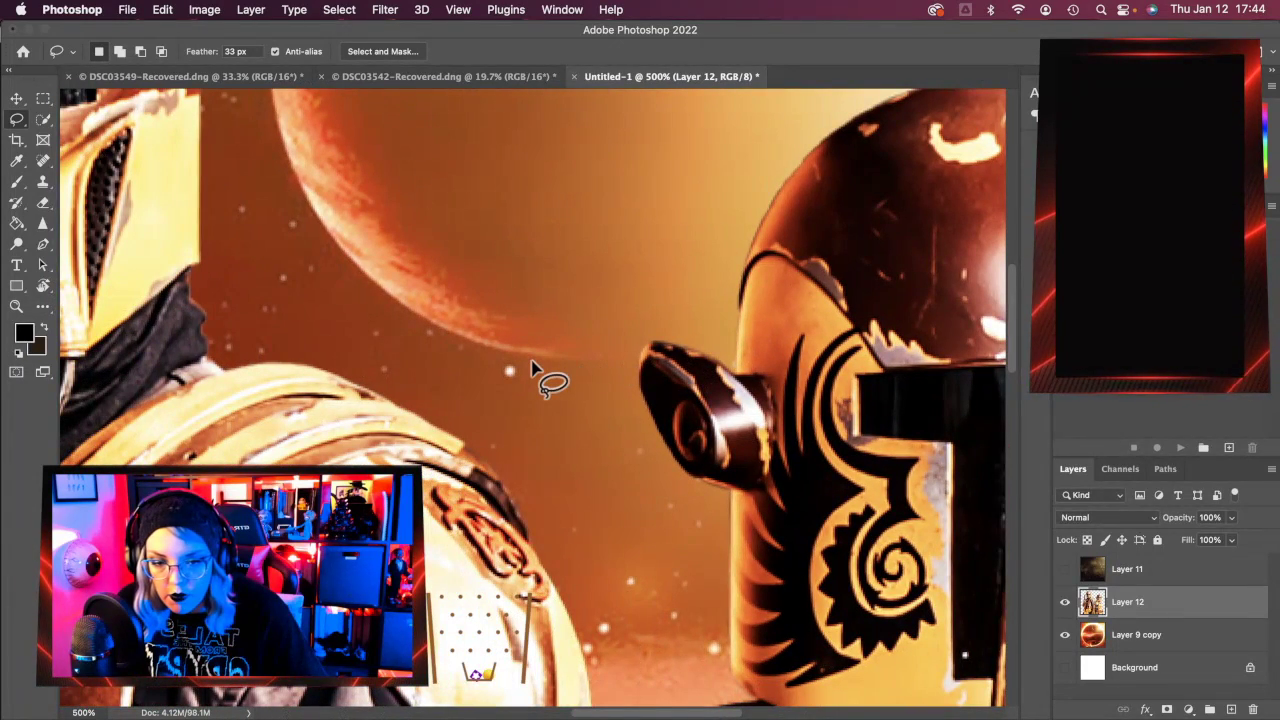
scroll(537, 373, down, 3)
scroll(537, 373, left, 2)
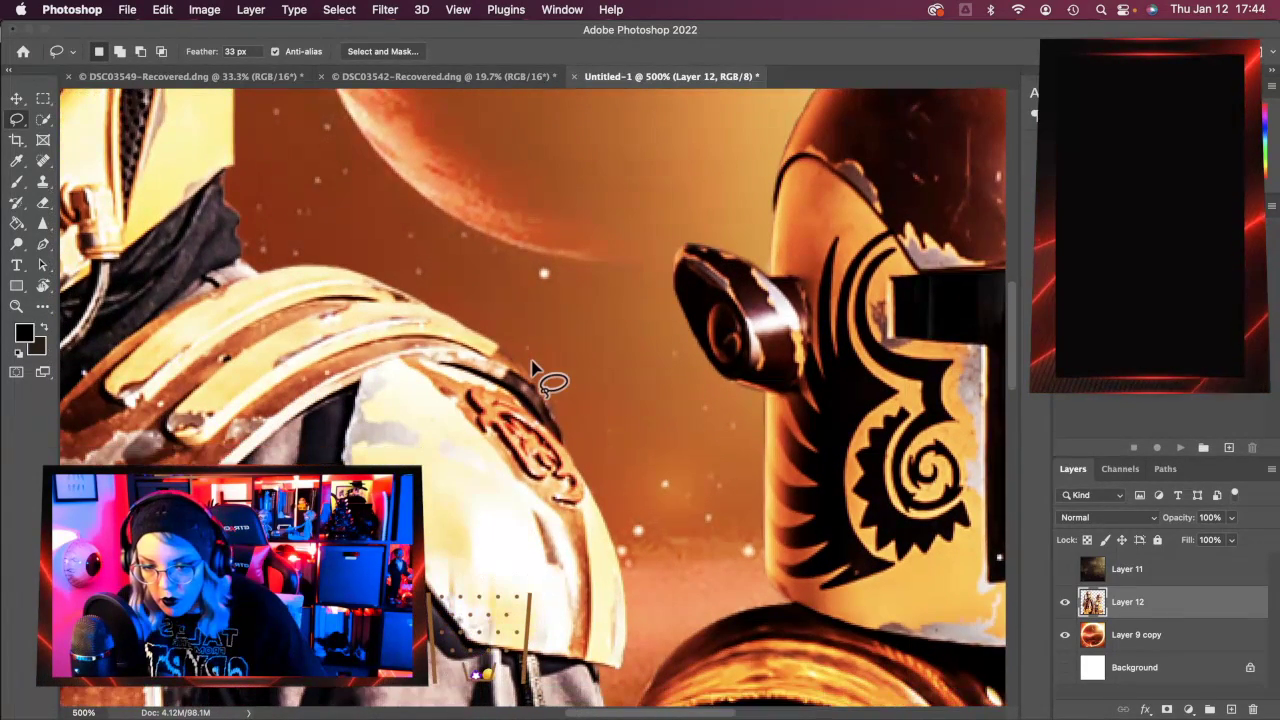
Clean the edges of the taller figure's shoulder, sleeve and gauntlet on Layer 12 with a size 3 Eraser at 47% opacity.
click(43, 202)
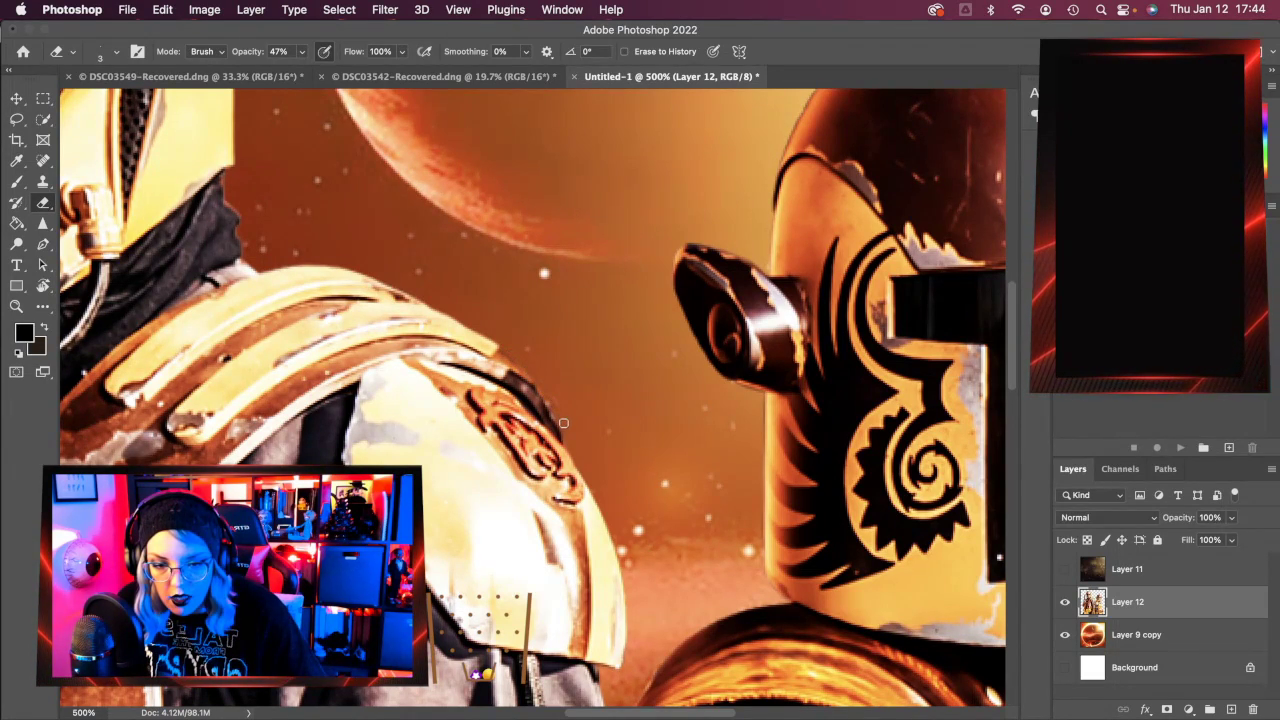
scroll(621, 498, down, 10)
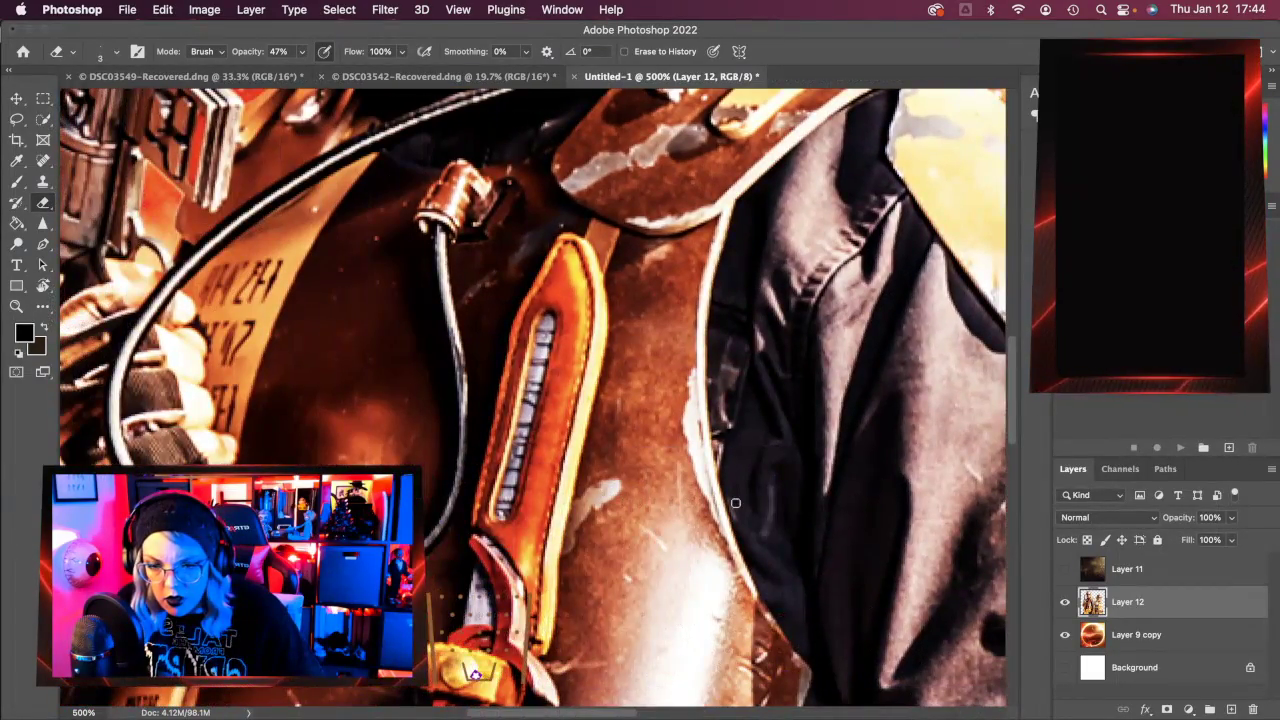
scroll(735, 503, right, 10)
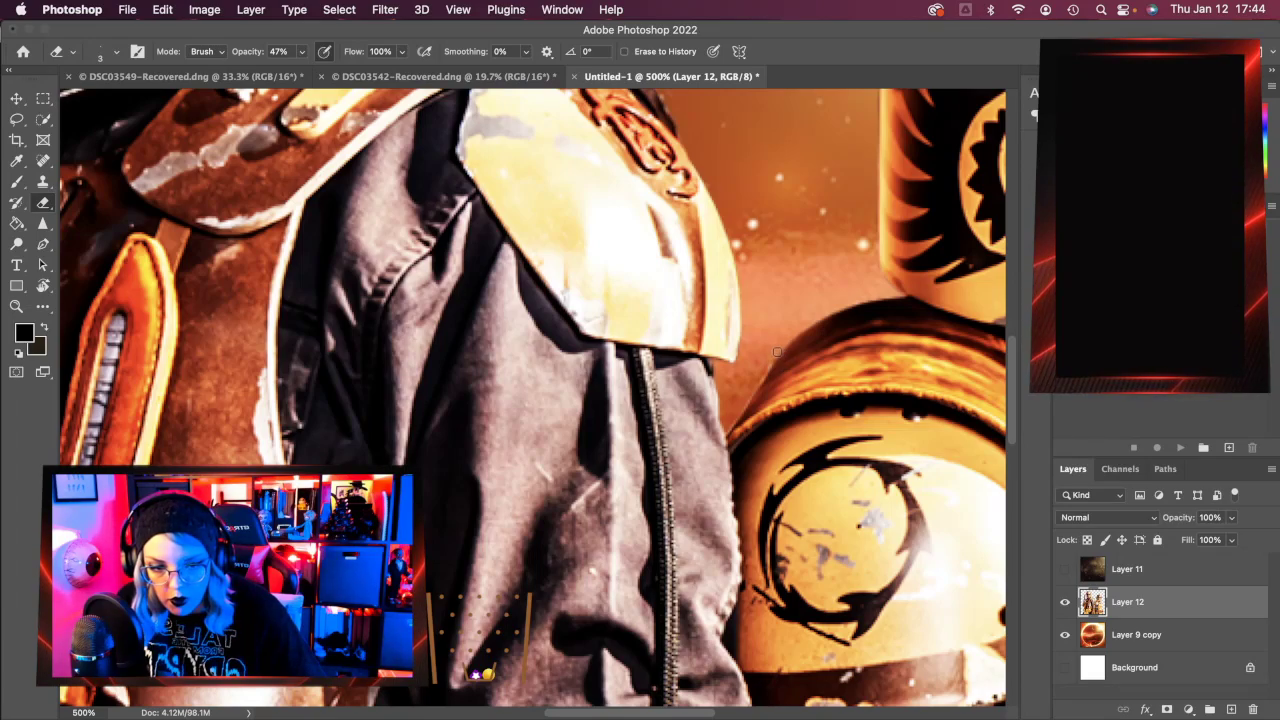
scroll(762, 400, down, 6)
scroll(762, 400, left, 10)
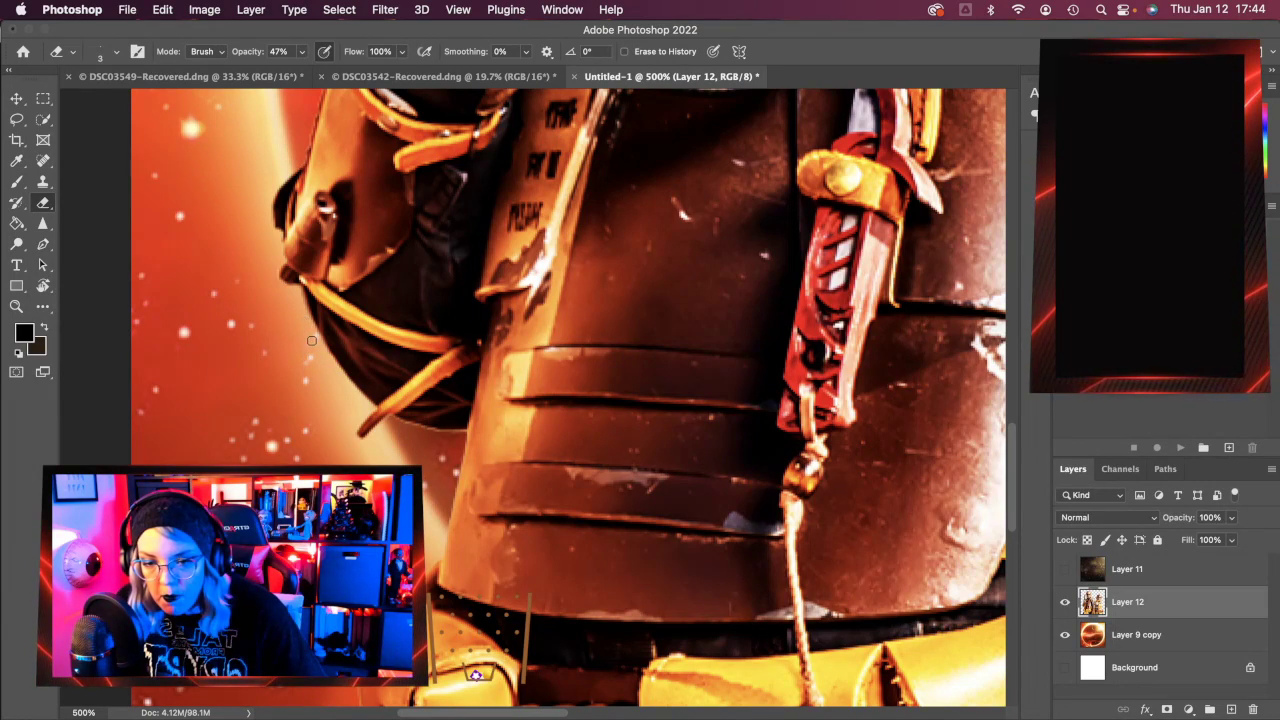
scroll(476, 674, up, 10)
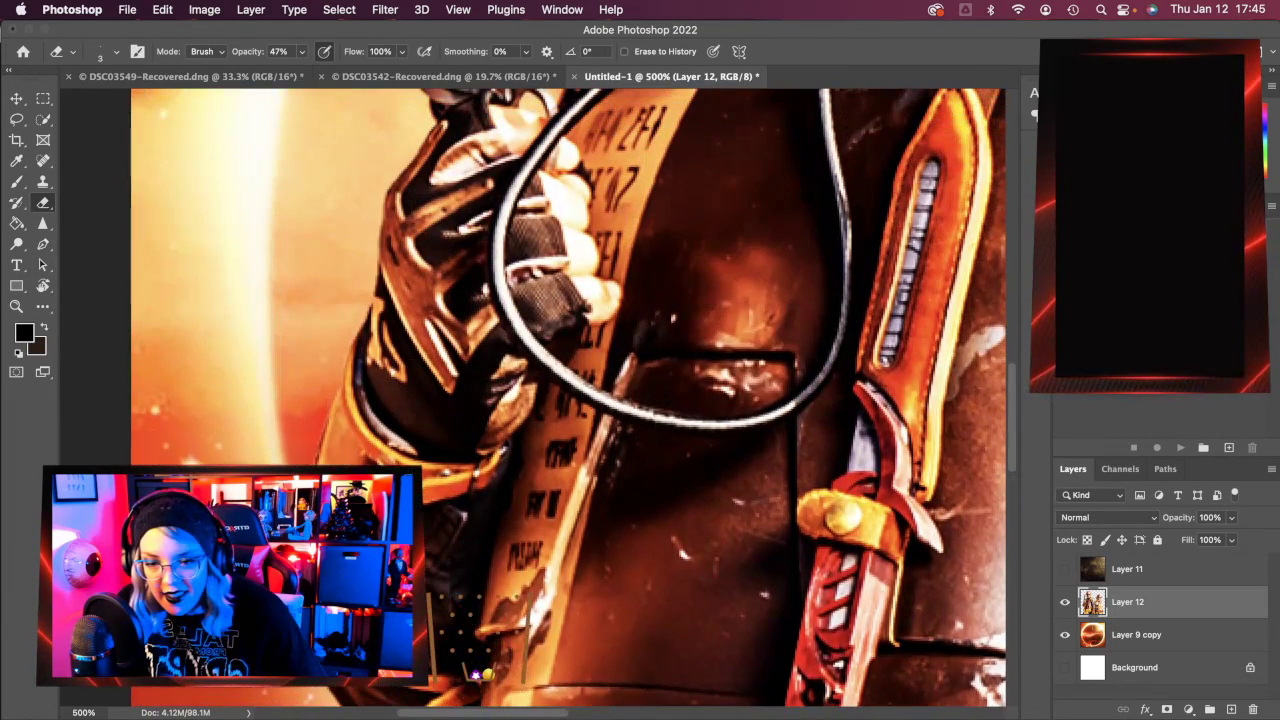
scroll(476, 674, down, 5)
scroll(476, 674, down, 2)
scroll(476, 674, right, 3)
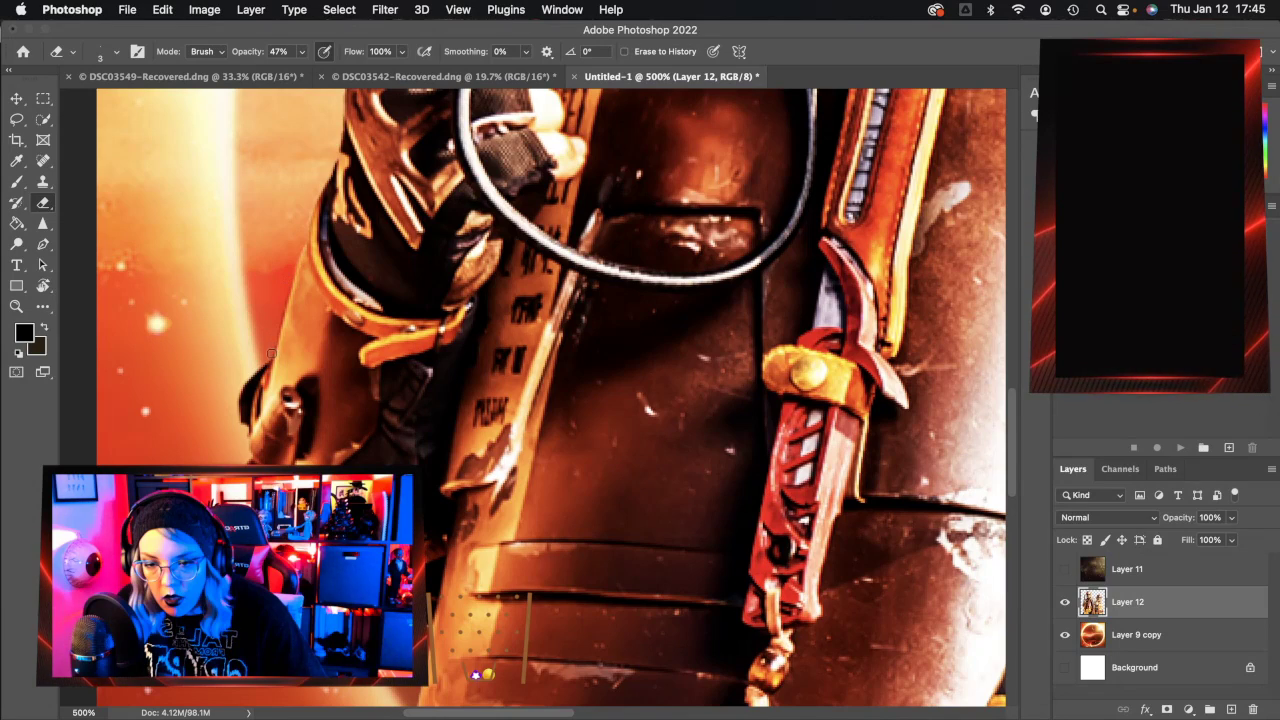
Erase the leftover fringe around the taller figure's blaster and helmet on Layer 12 with the same Eraser.
scroll(609, 458, up, 10)
scroll(609, 458, up, 3)
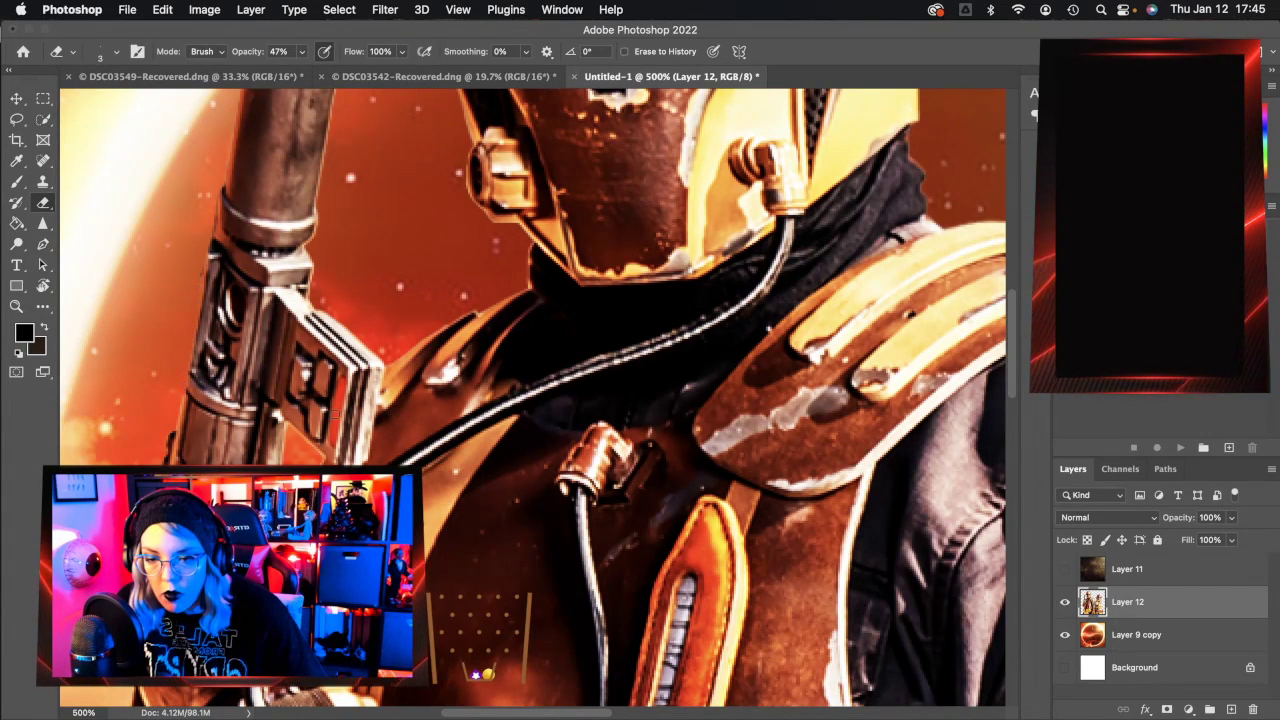
scroll(386, 455, up, 3)
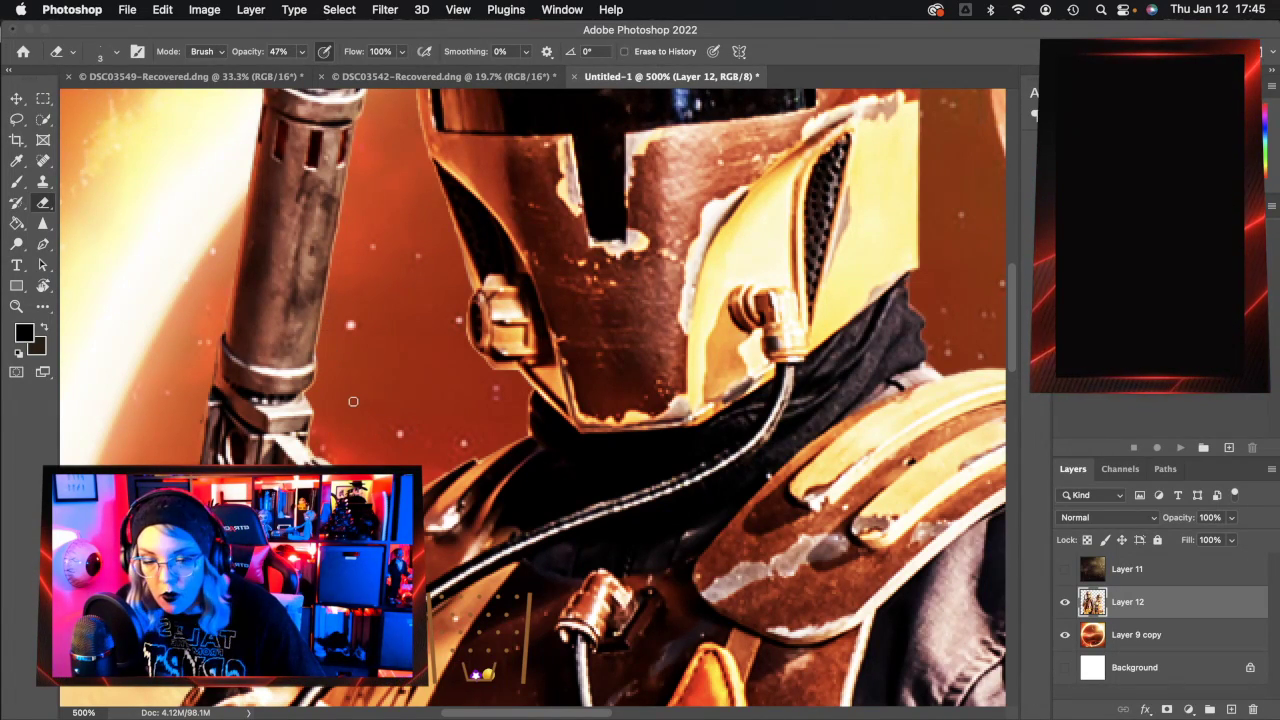
scroll(353, 401, up, 3)
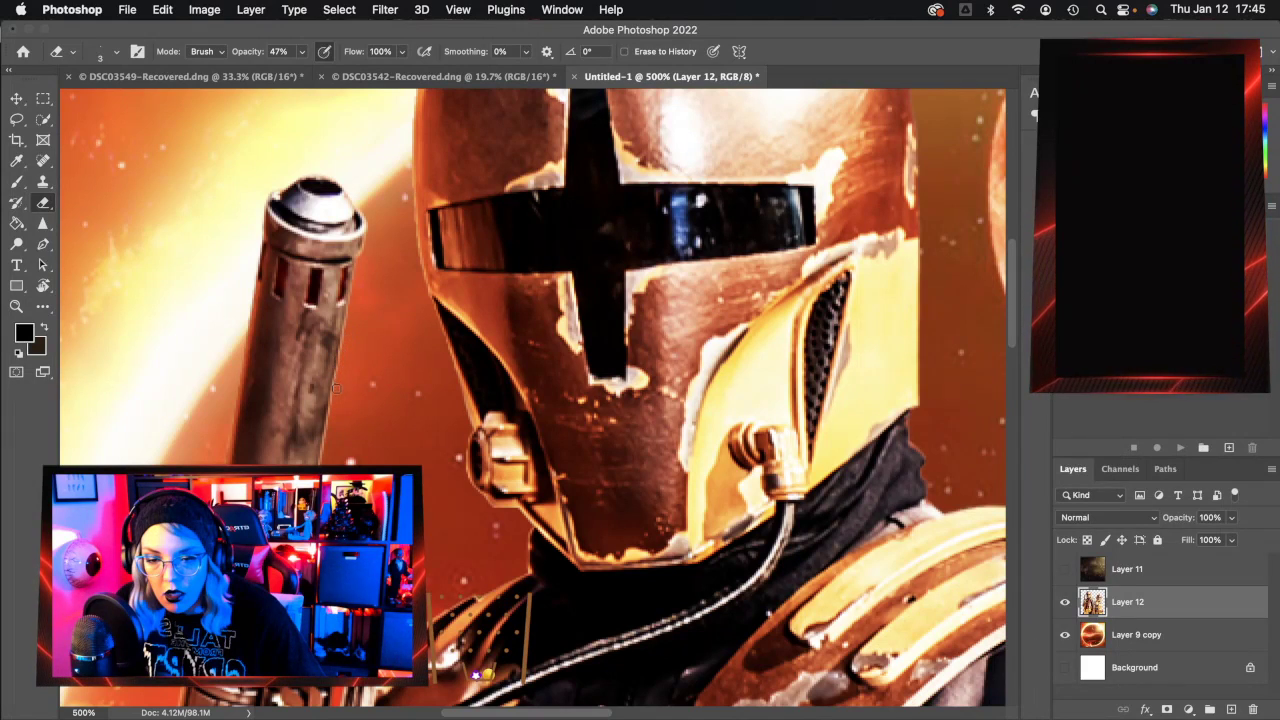
scroll(333, 327, right, 2)
scroll(333, 327, down, 1)
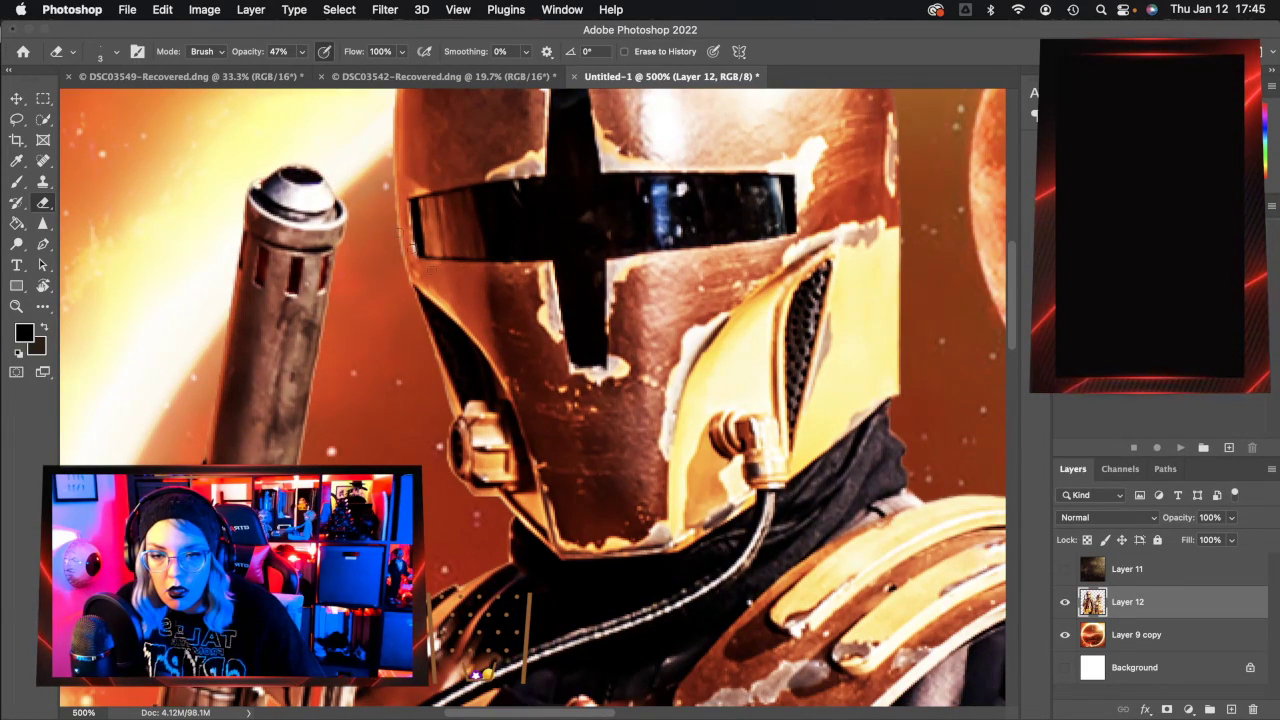
scroll(397, 388, right, 3)
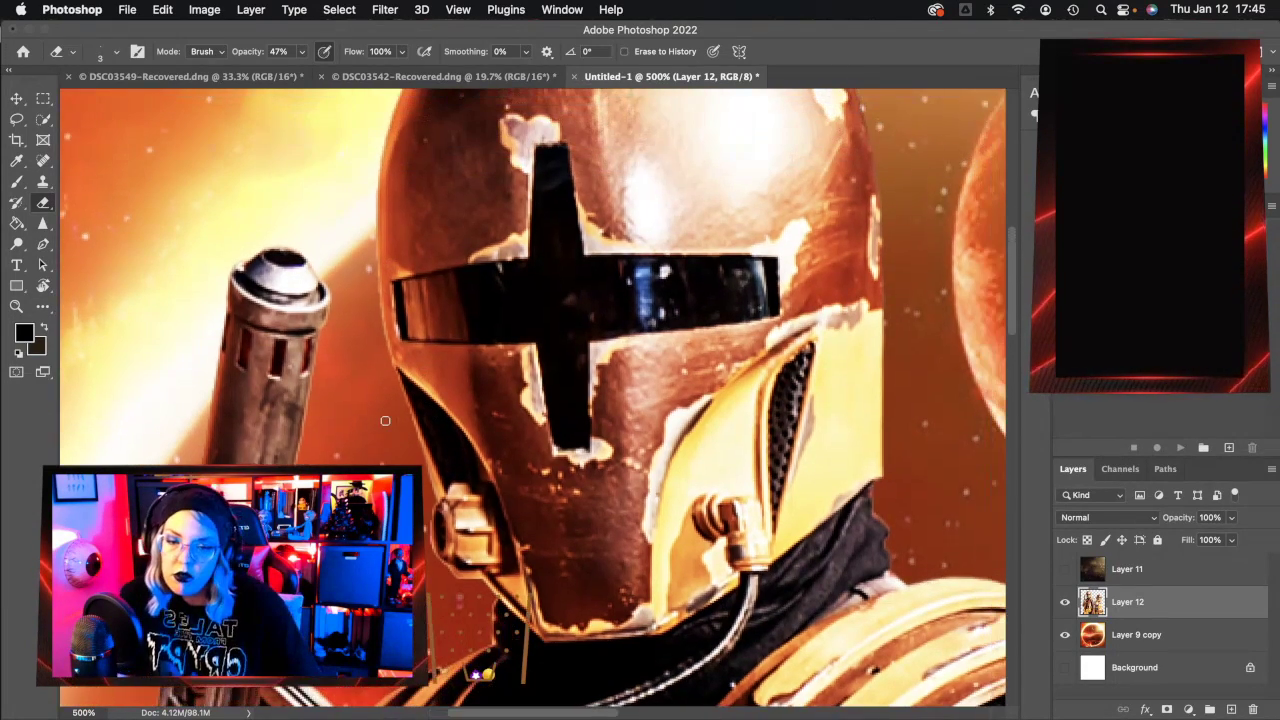
scroll(392, 405, up, 5)
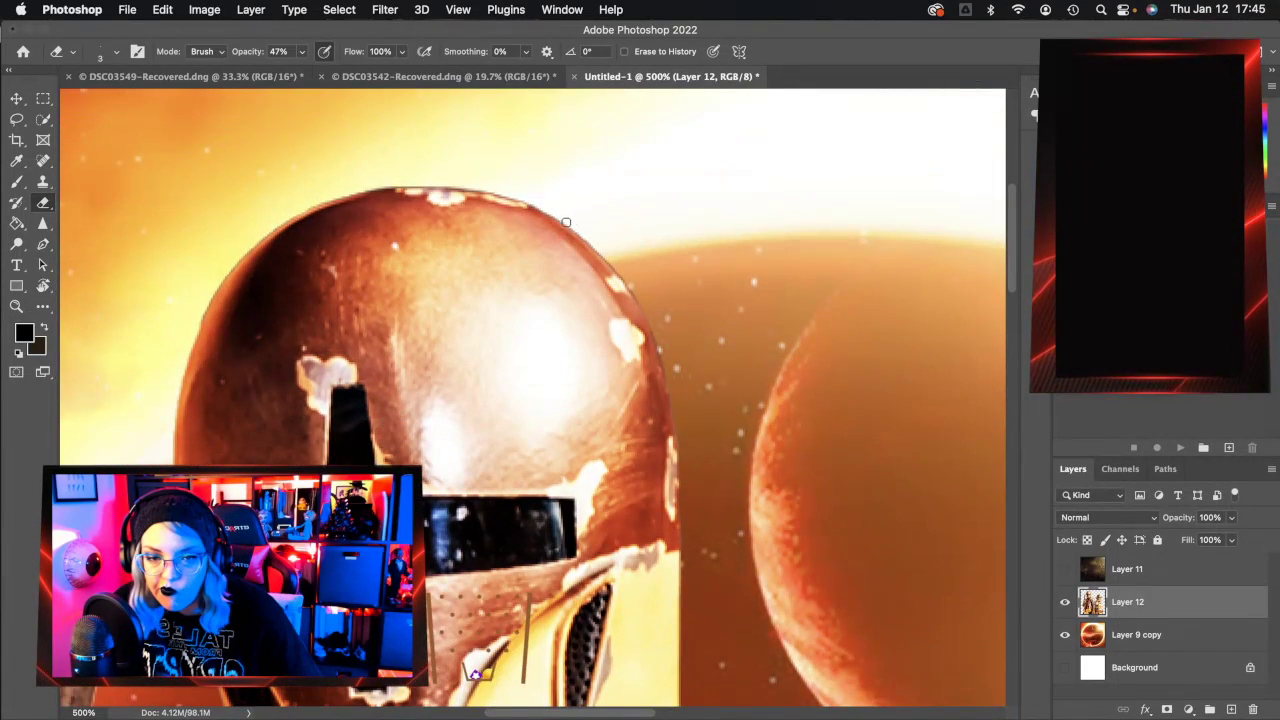
scroll(565, 222, right, 3)
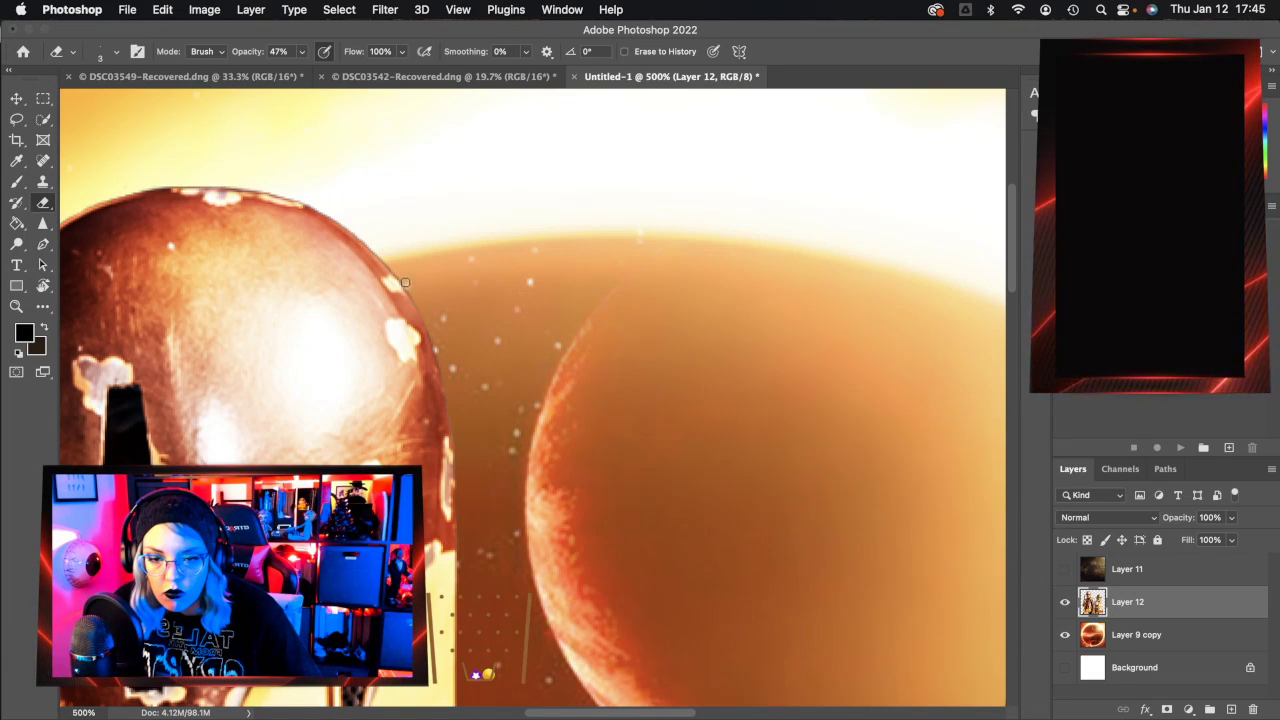
click(16, 306)
click(500, 51)
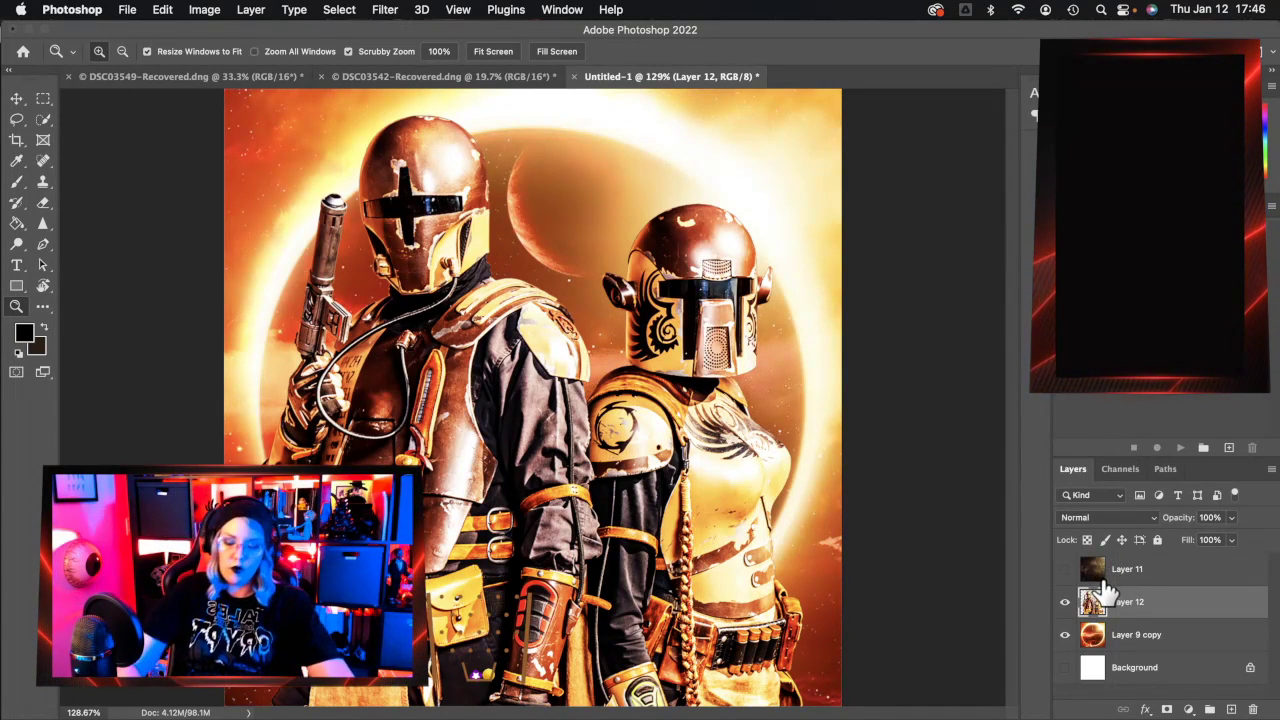
Copy Layer 12 and Layer 9 copy into the DSC03542-Recovered.dng document, accepting the different bit depth.
shift+click(1136, 638)
drag(1143, 623, 528, 286)
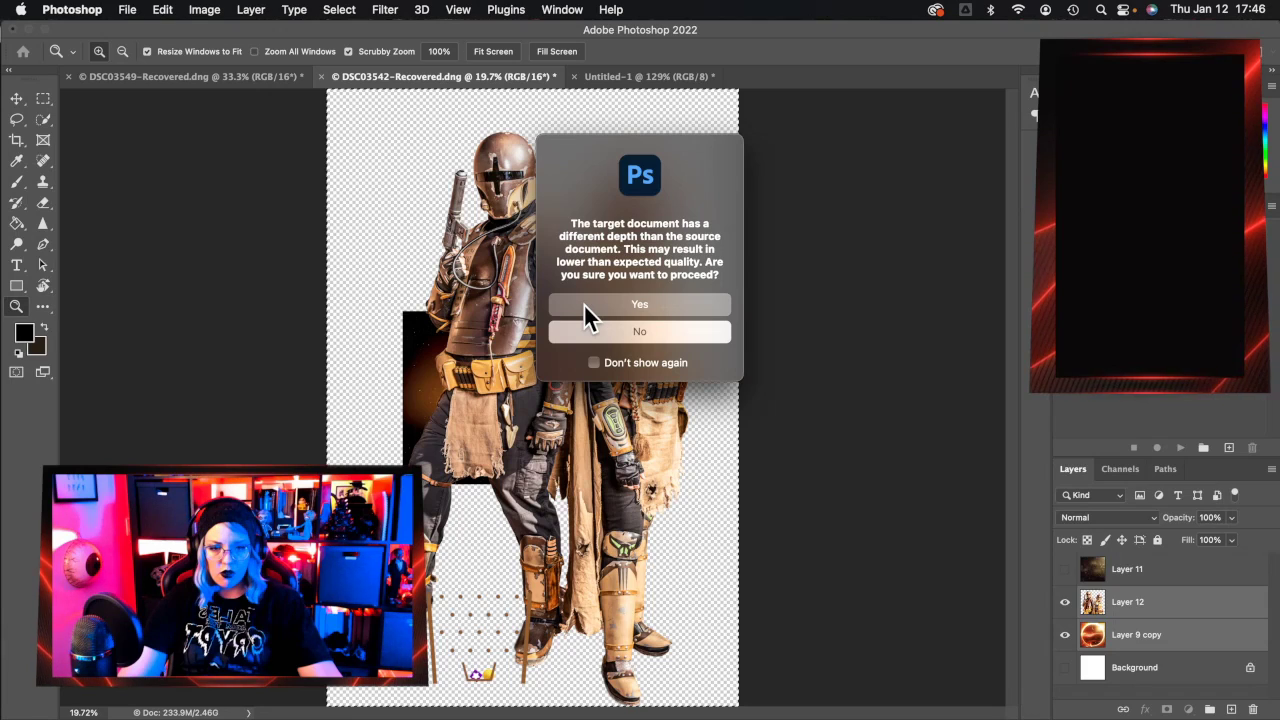
click(585, 305)
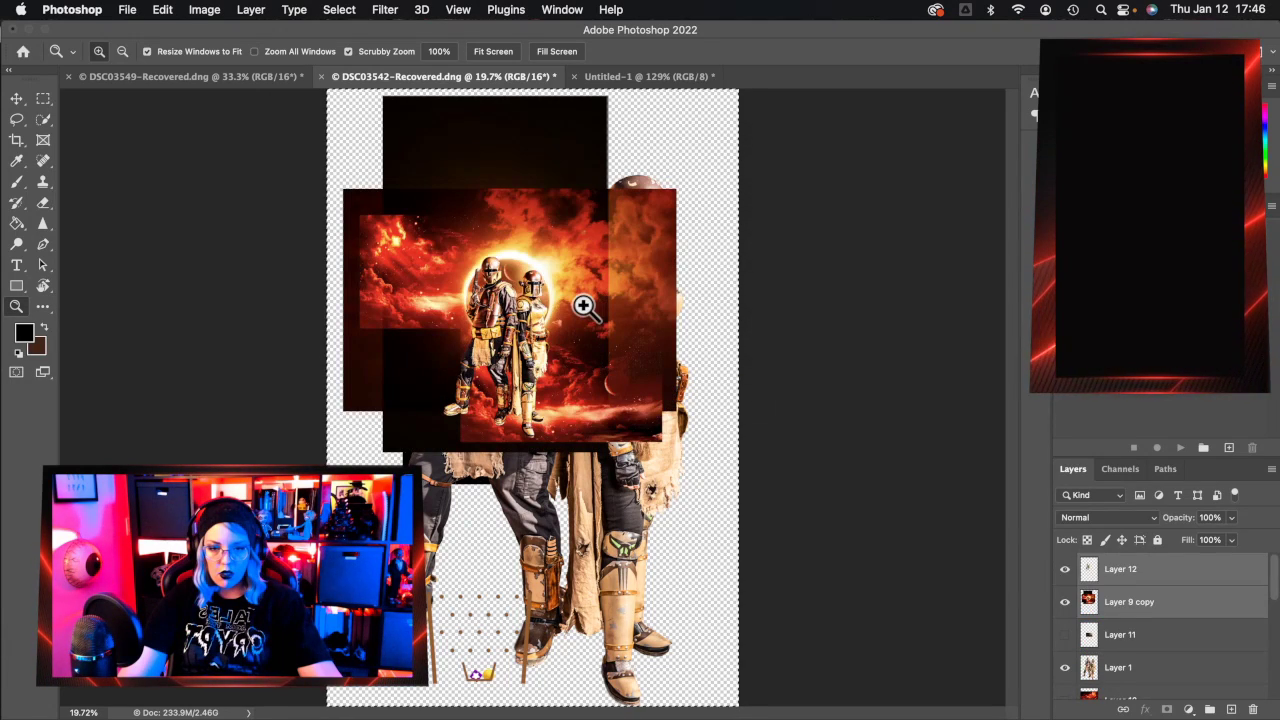
Try scaling the two copied layers to 469.89% over the portrait canvas, and delete both from this document.
click(567, 323)
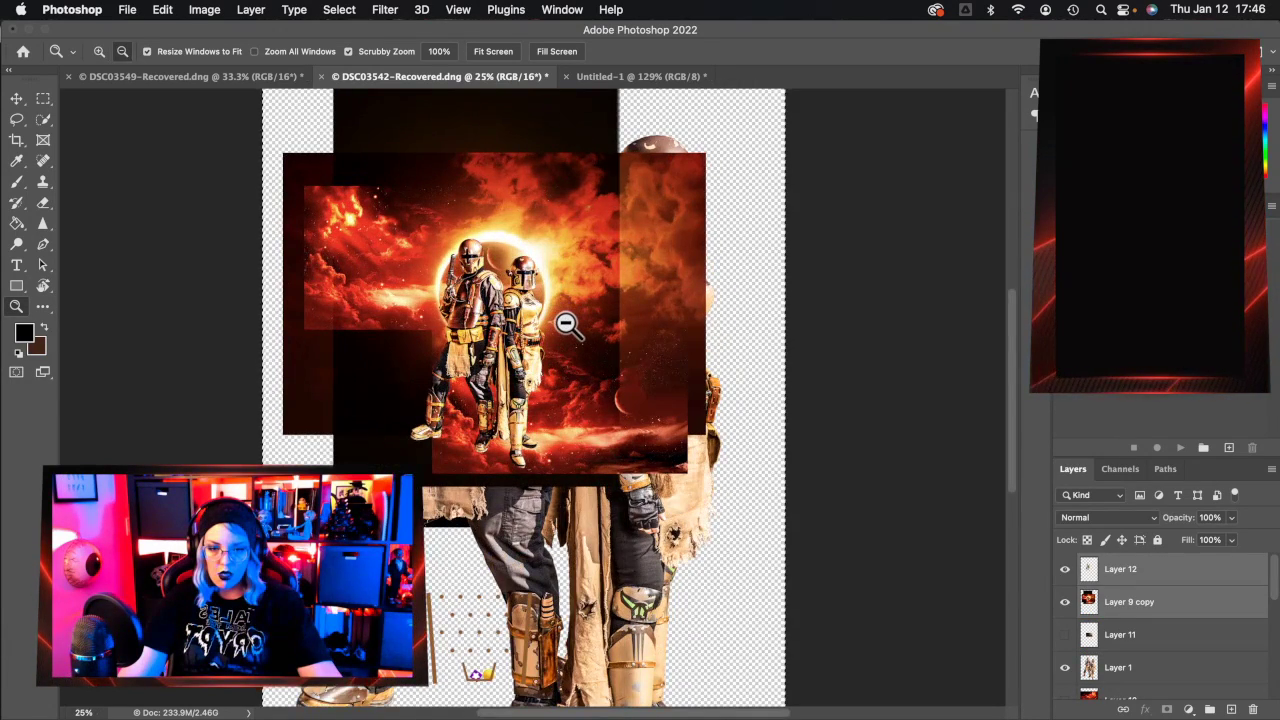
alt+click(567, 323)
key(super+t)
drag(652, 293, 1278, 300)
drag(870, 332, 573, 426)
drag(835, 415, 706, 418)
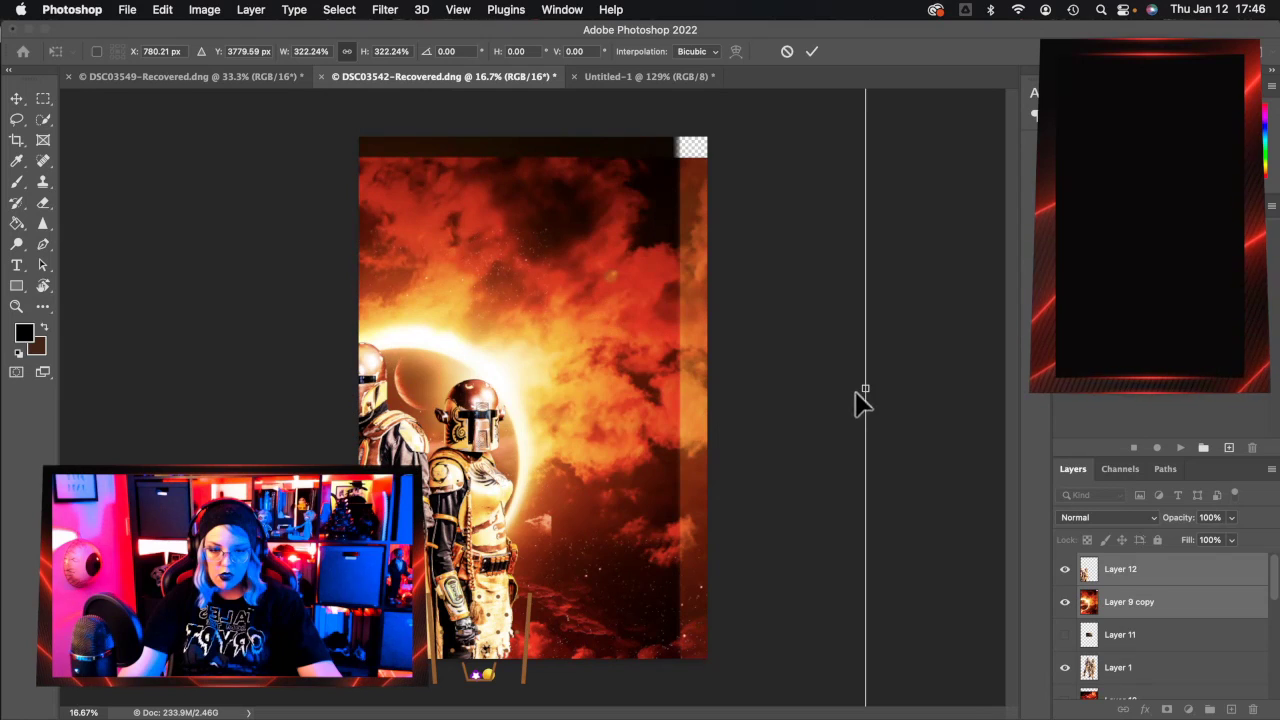
drag(866, 389, 1278, 382)
drag(756, 450, 653, 409)
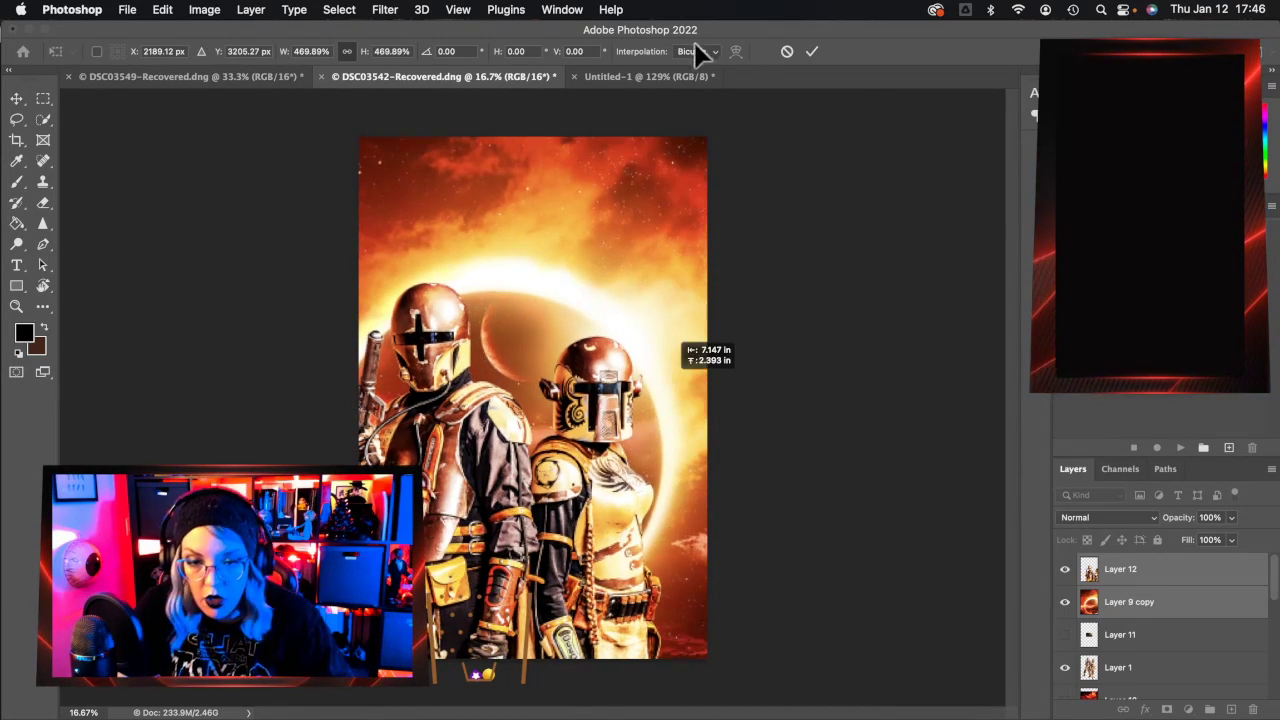
click(787, 52)
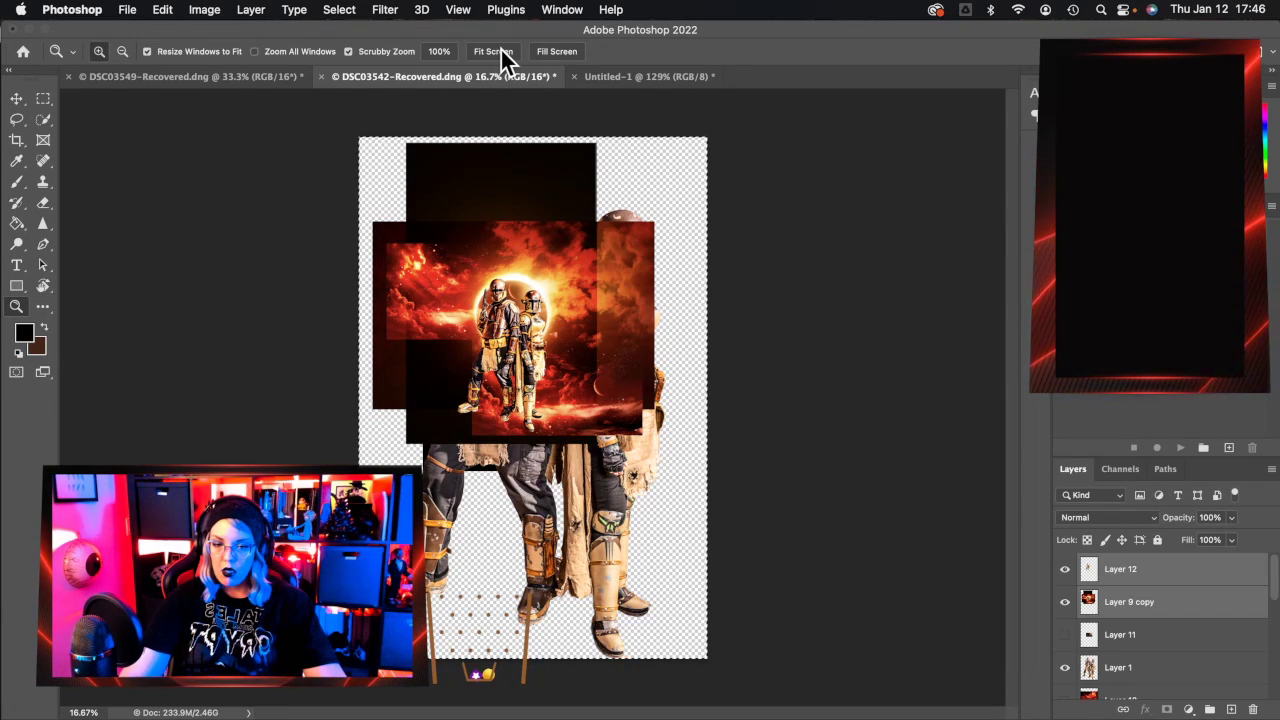
key(Delete)
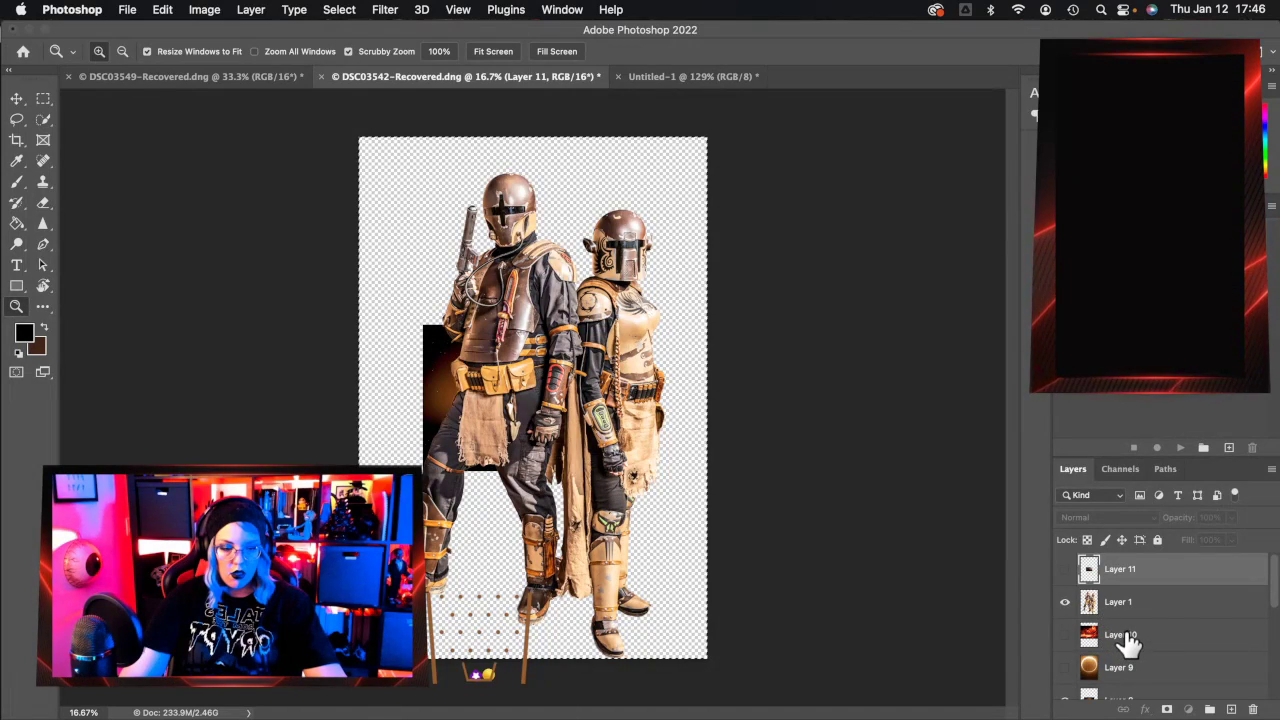
Turn on the visibility of Layer 2 in the DSC03542-Recovered.dng document.
click(1127, 645)
scroll(1128, 648, down, 5)
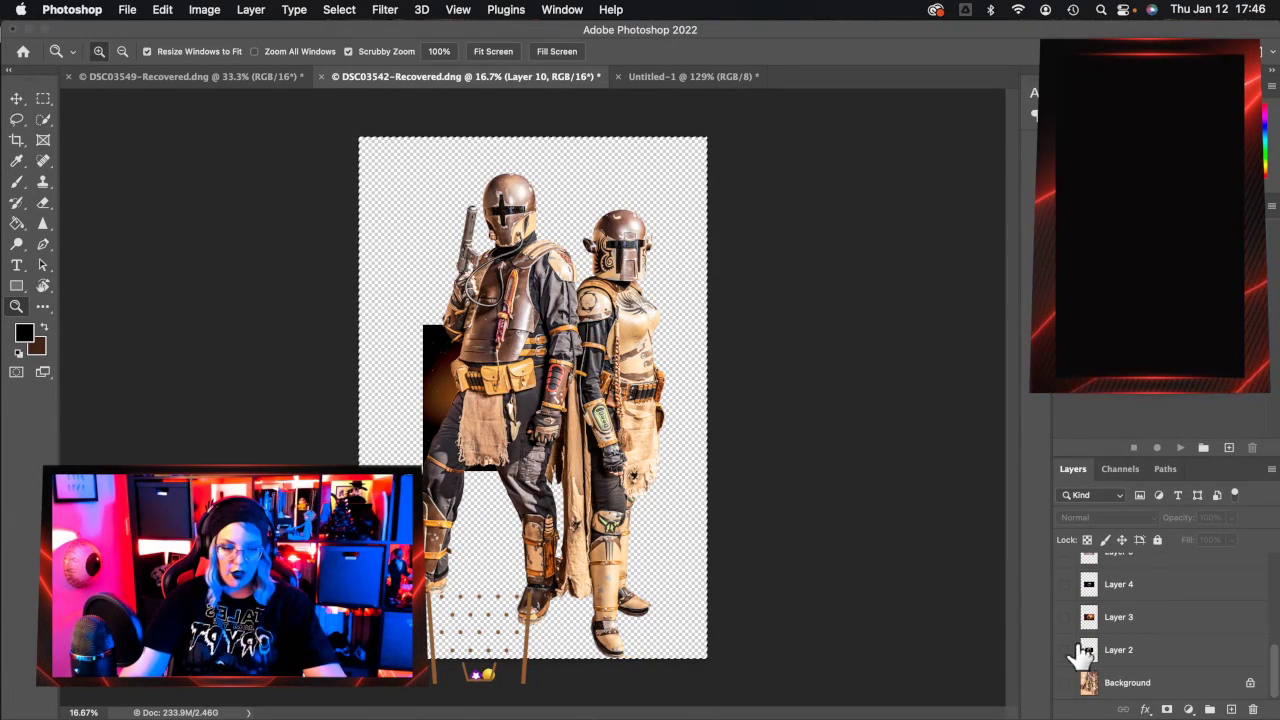
click(1065, 651)
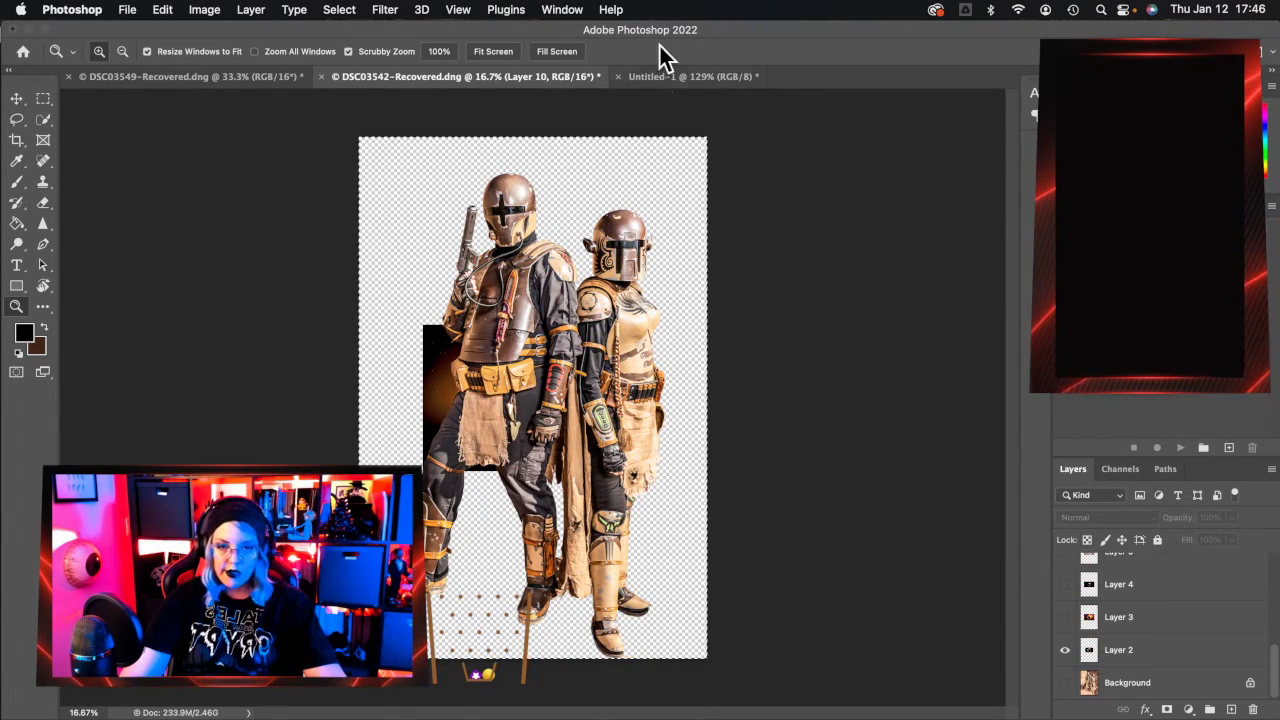
Switch to the Untitled-1 document and make Layer 12 the only selected layer.
click(665, 77)
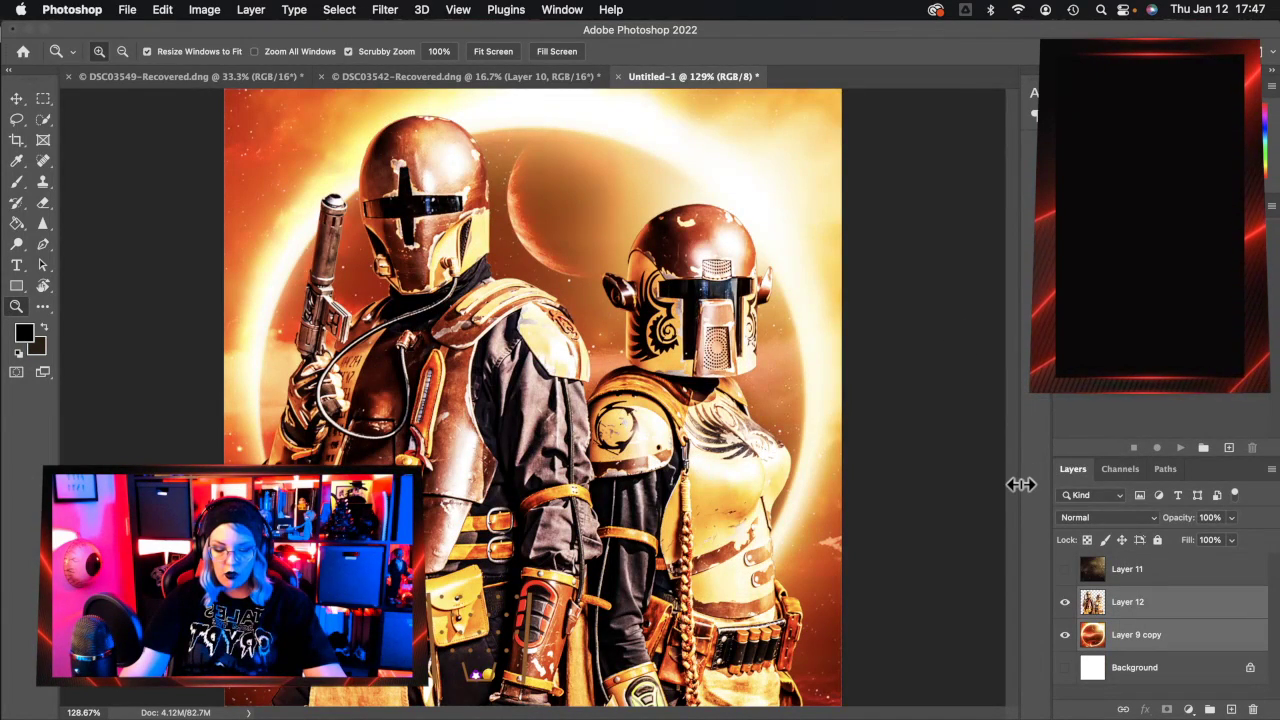
key(super+t)
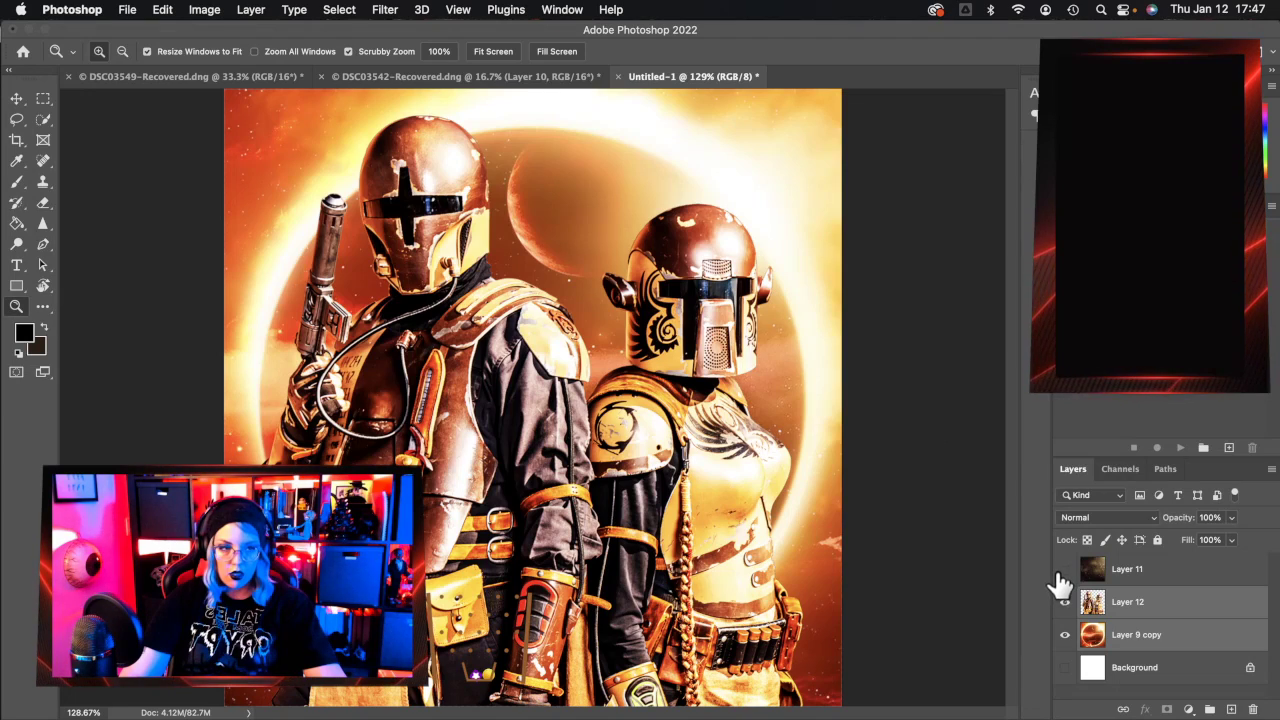
click(1161, 608)
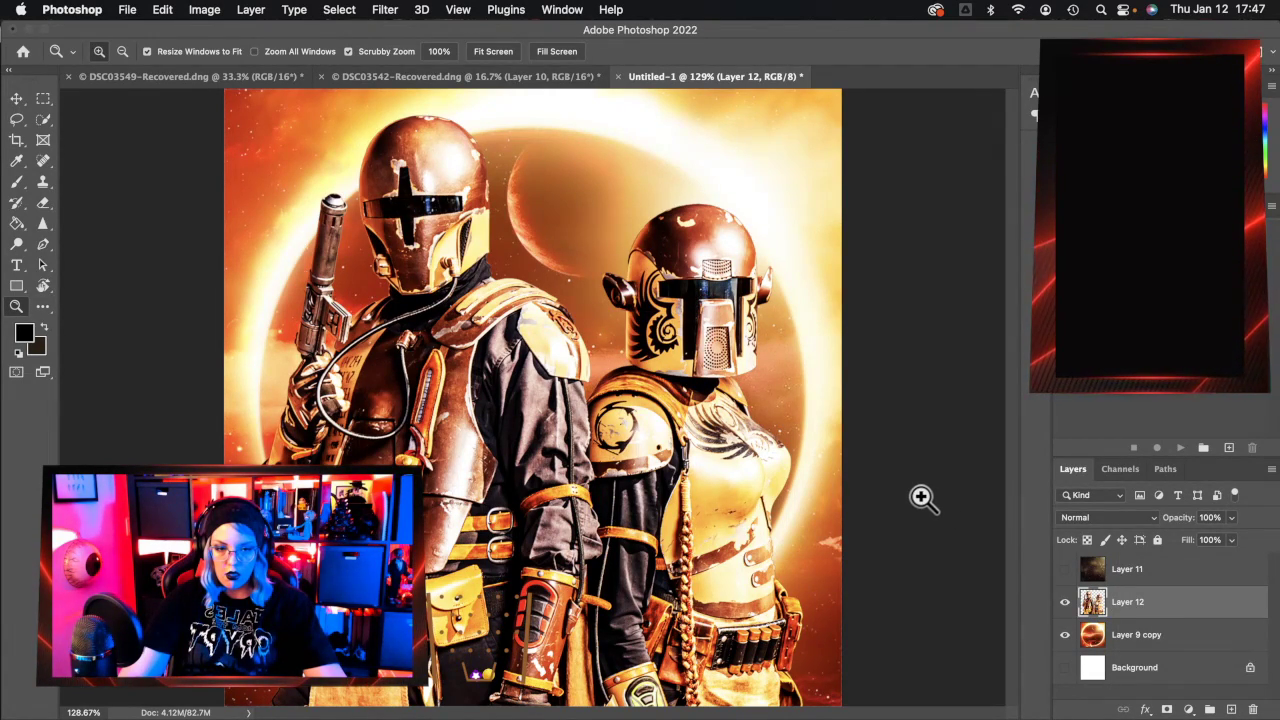
click(517, 72)
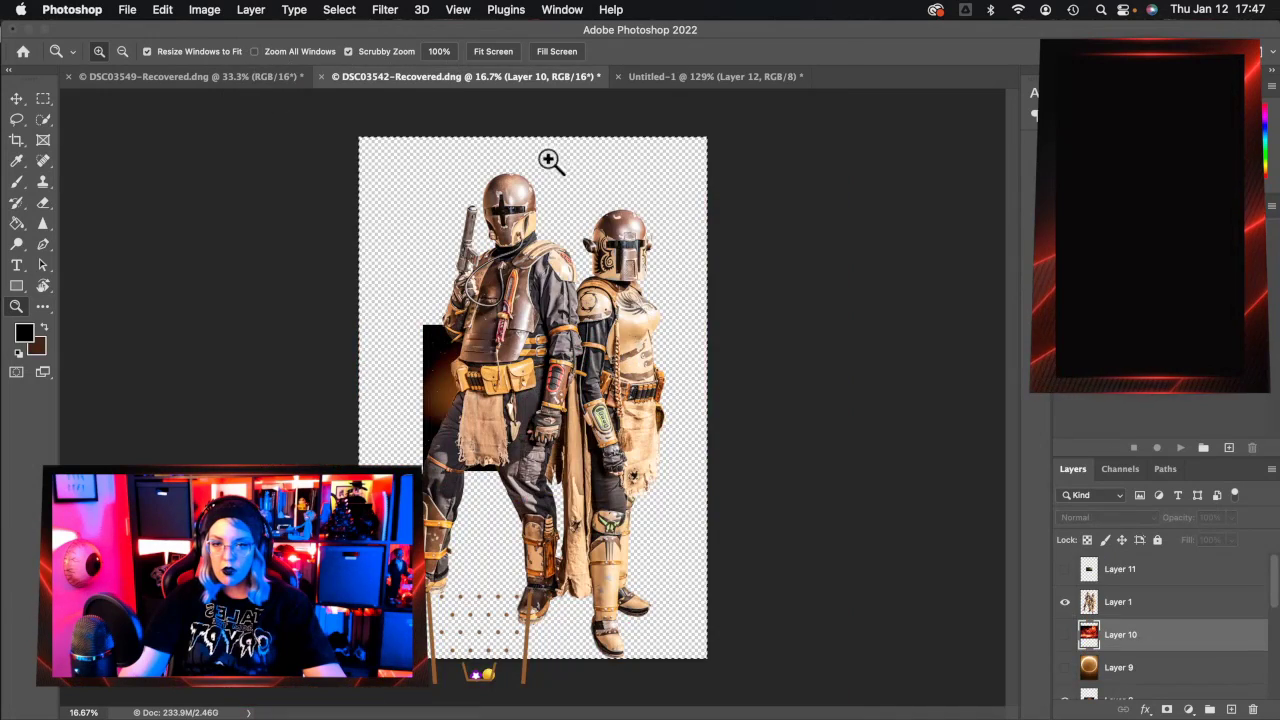
scroll(1129, 663, down, 3)
scroll(1129, 663, up, 3)
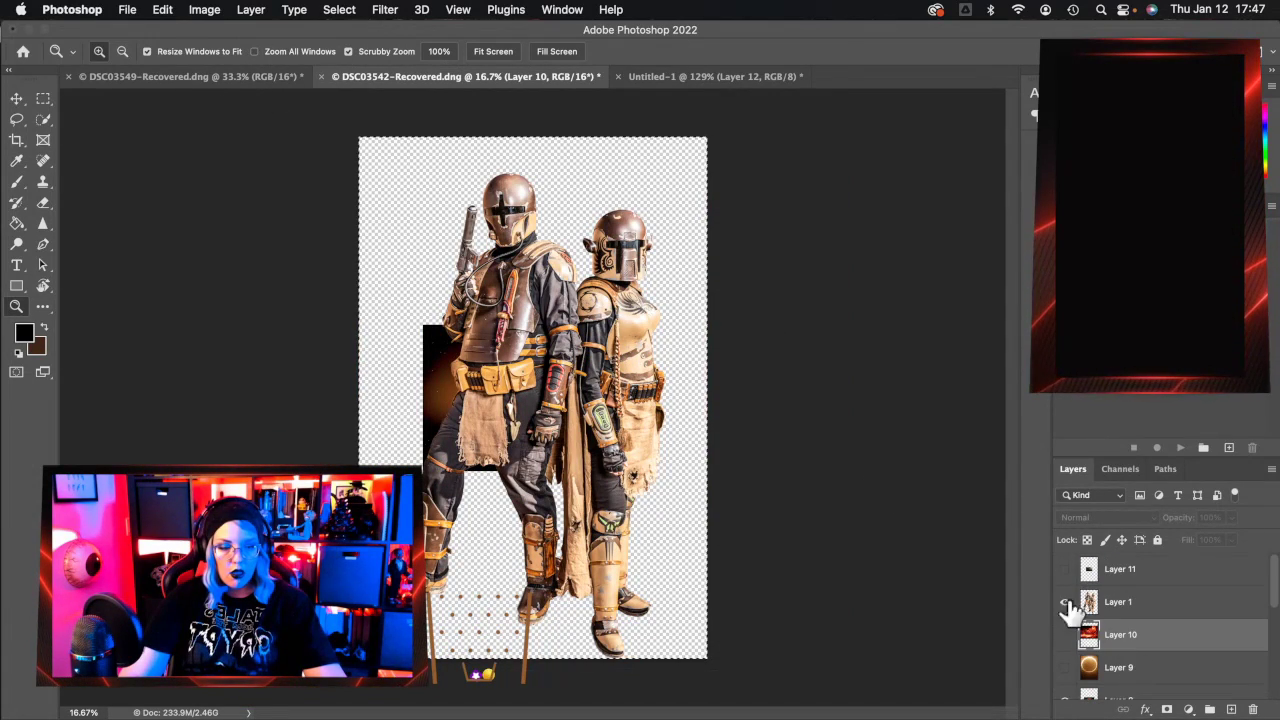
click(709, 84)
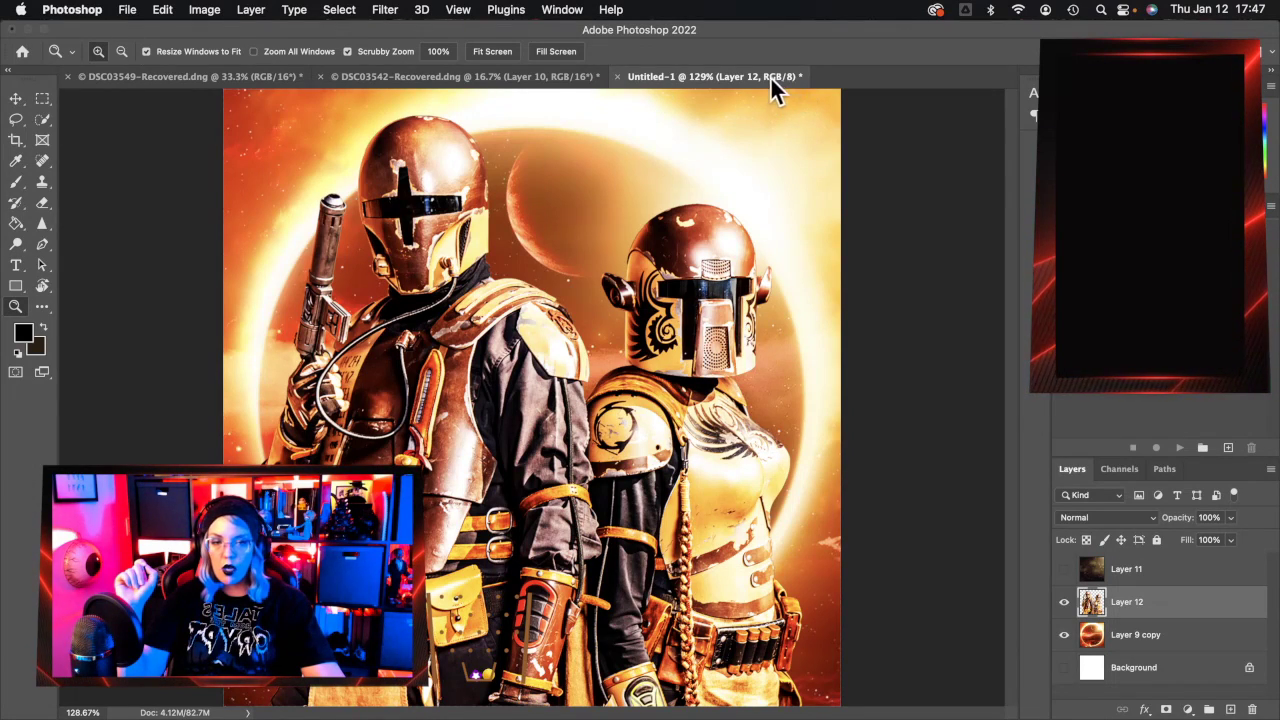
click(129, 14)
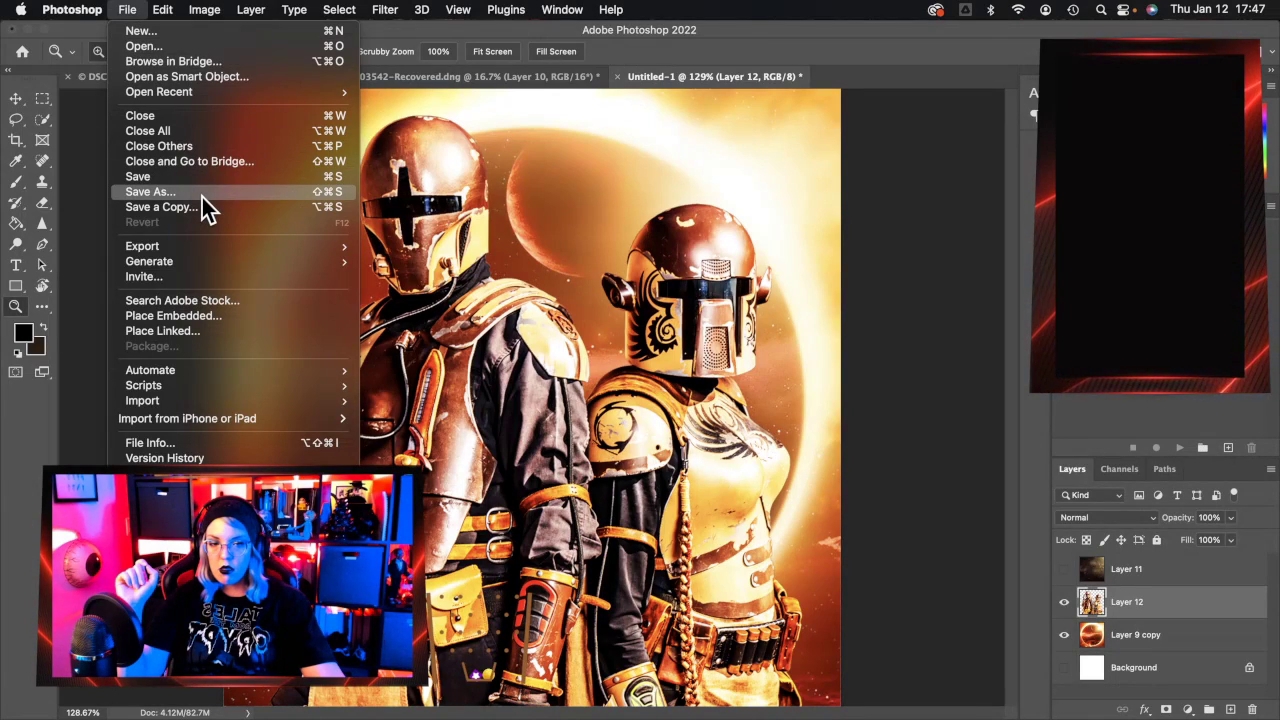
click(920, 318)
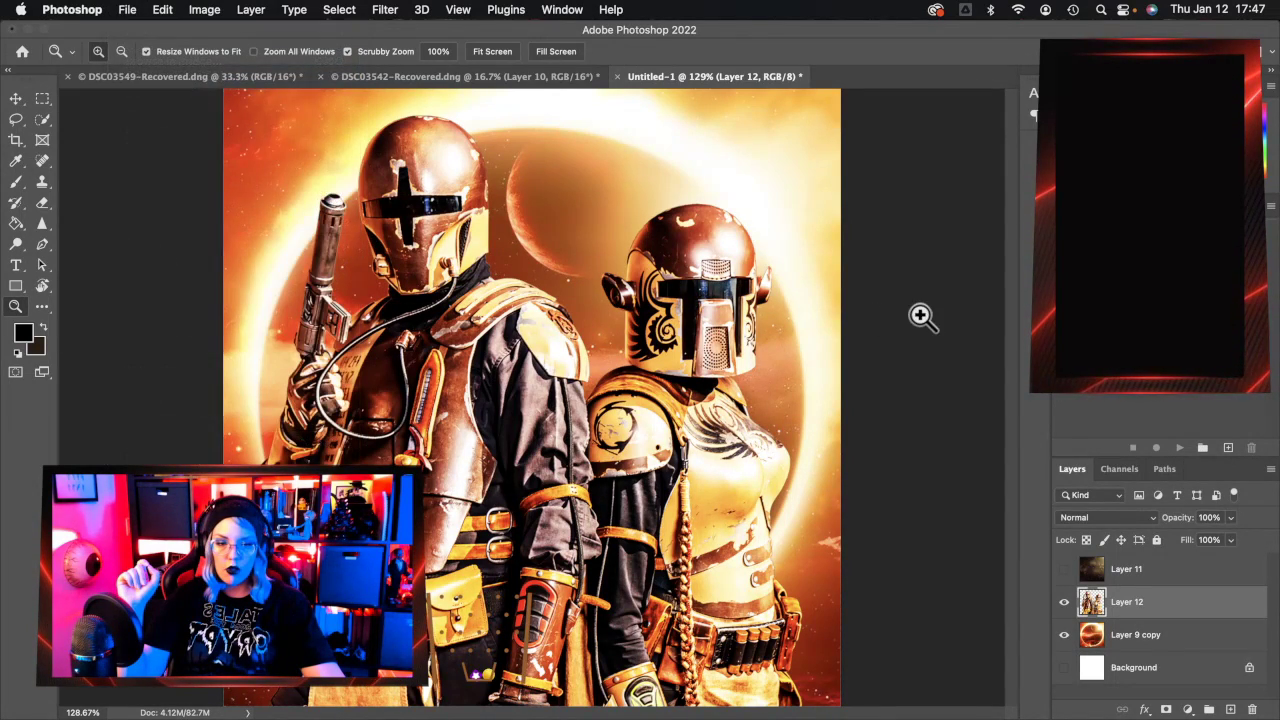
Heal the blue reflections in the taller figure's visor on Layer 12 with the Spot Healing Brush at size 8.
click(430, 188)
click(430, 188)
click(42, 160)
key(bracketleft)
key(bracketleft)
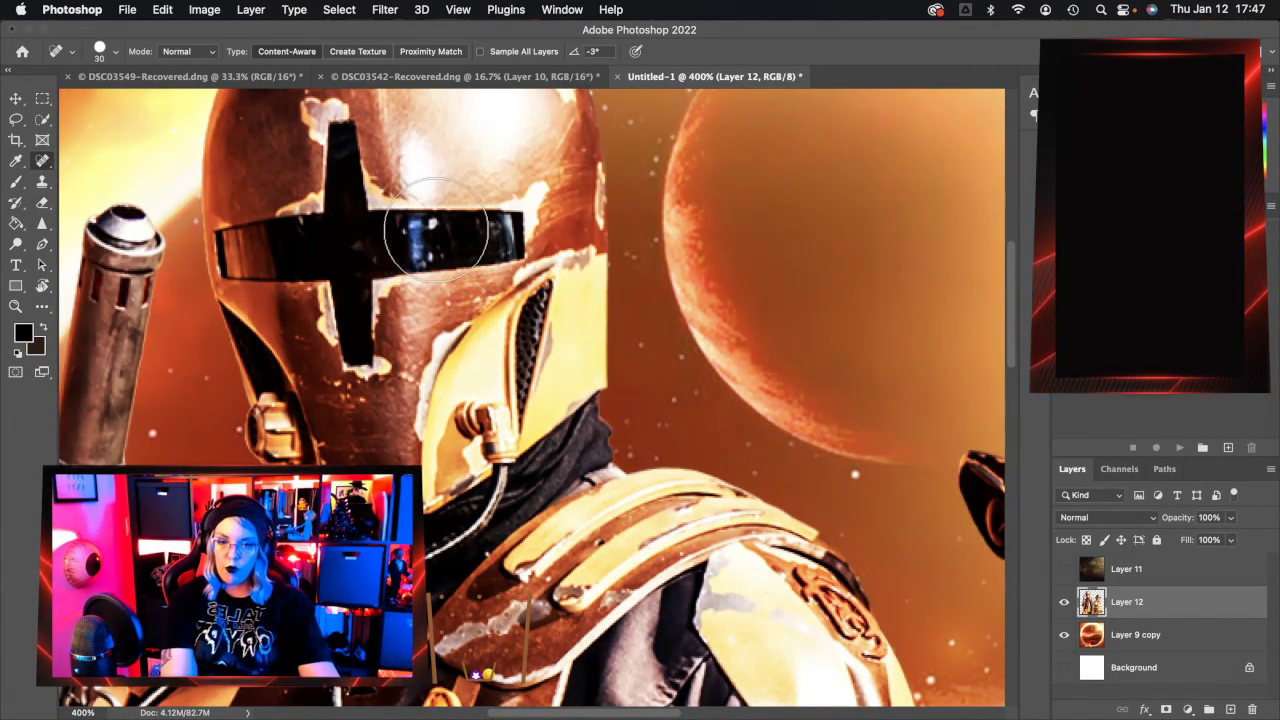
key(bracketleft)
key(bracketleft)
key(bracketleft)
key(bracketleft)
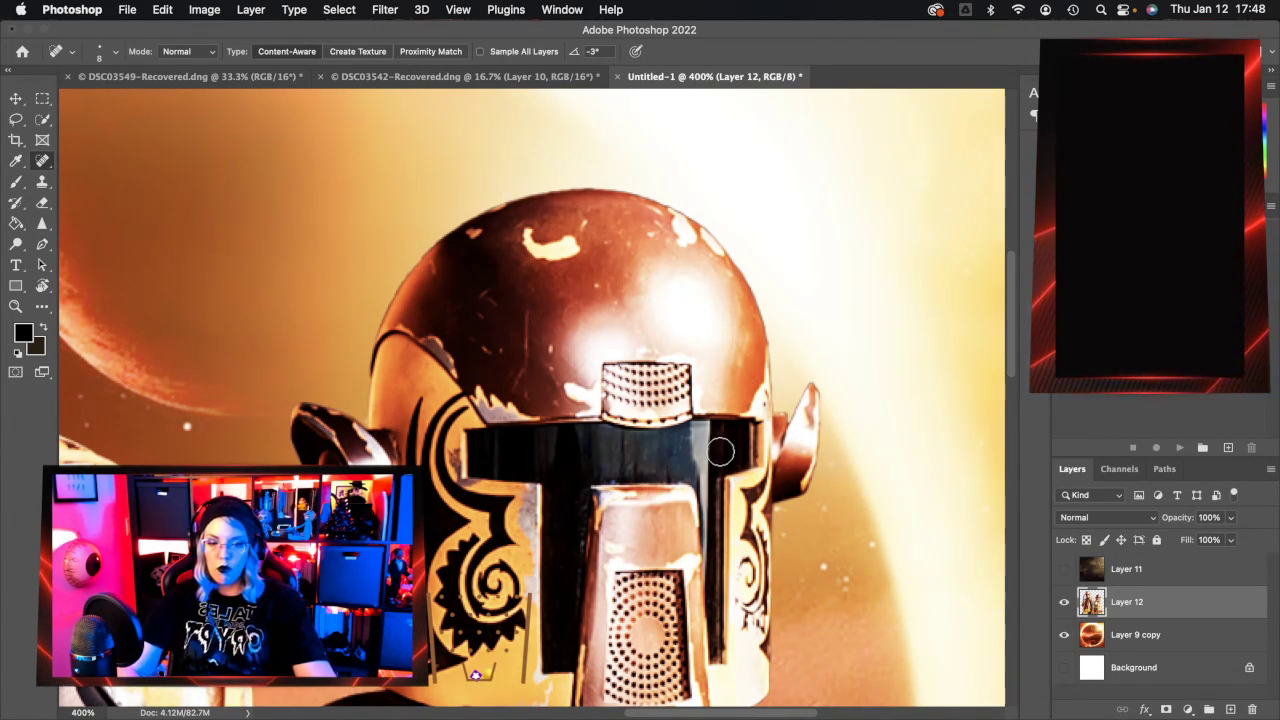
Clone dark visor areas over the light streaks in the shorter figure's visor with a size 7 Clone Stamp.
click(42, 181)
key(bracketleft)
key(bracketleft)
key(bracketleft)
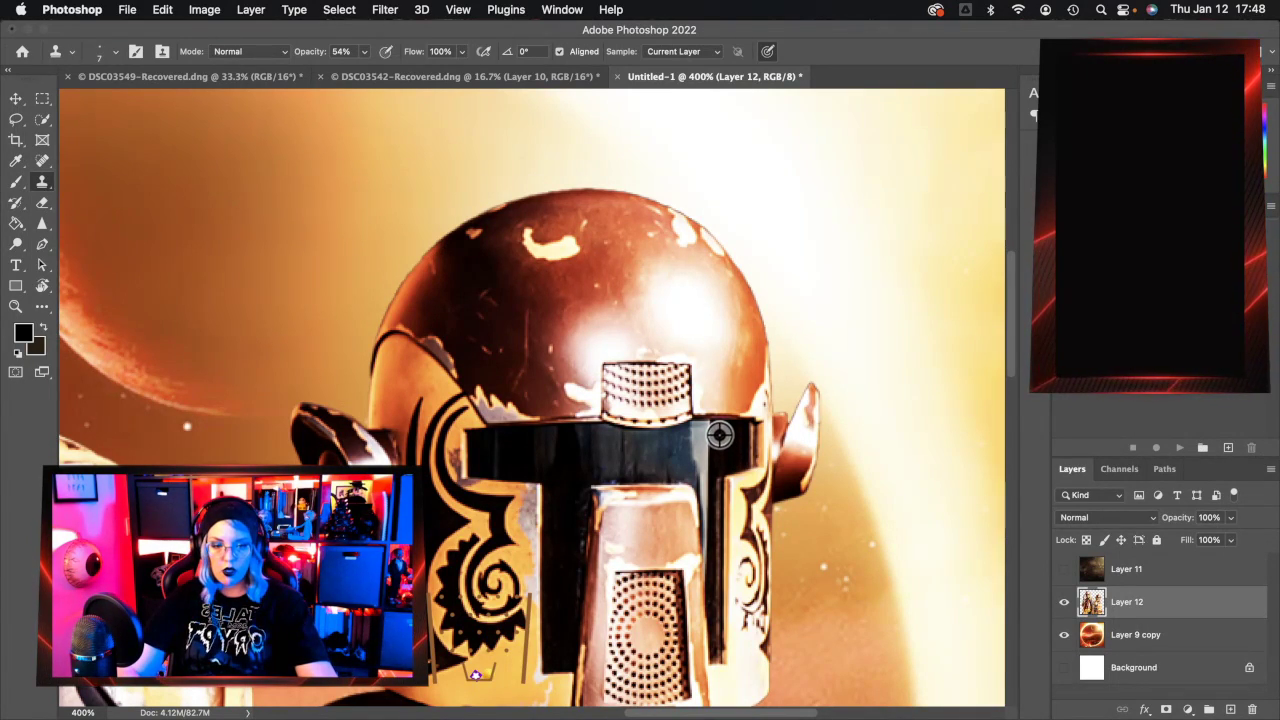
mouse_move(708, 418)
mouse_down()
mouse_move(710, 584)
mouse_move(702, 432)
mouse_move(703, 502)
mouse_move(702, 425)
mouse_up()
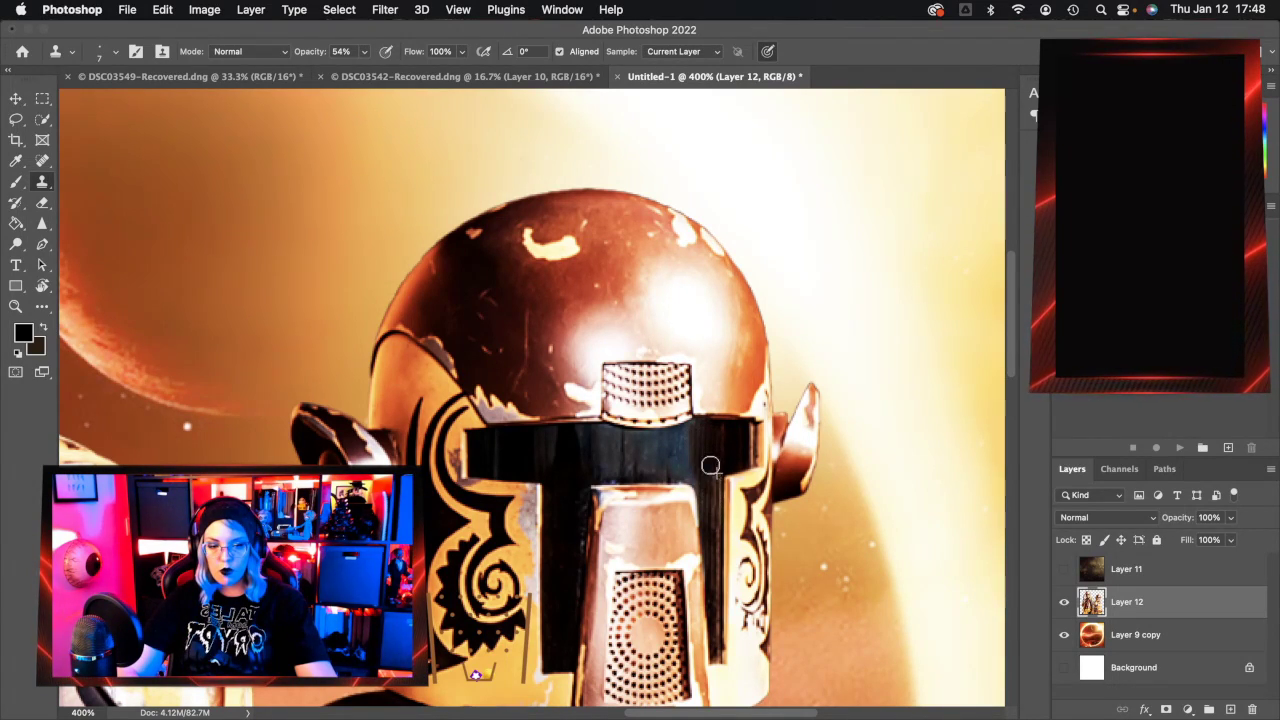
alt+click(709, 443)
mouse_move(713, 470)
mouse_down()
mouse_move(713, 525)
mouse_move(709, 450)
mouse_move(713, 561)
mouse_up()
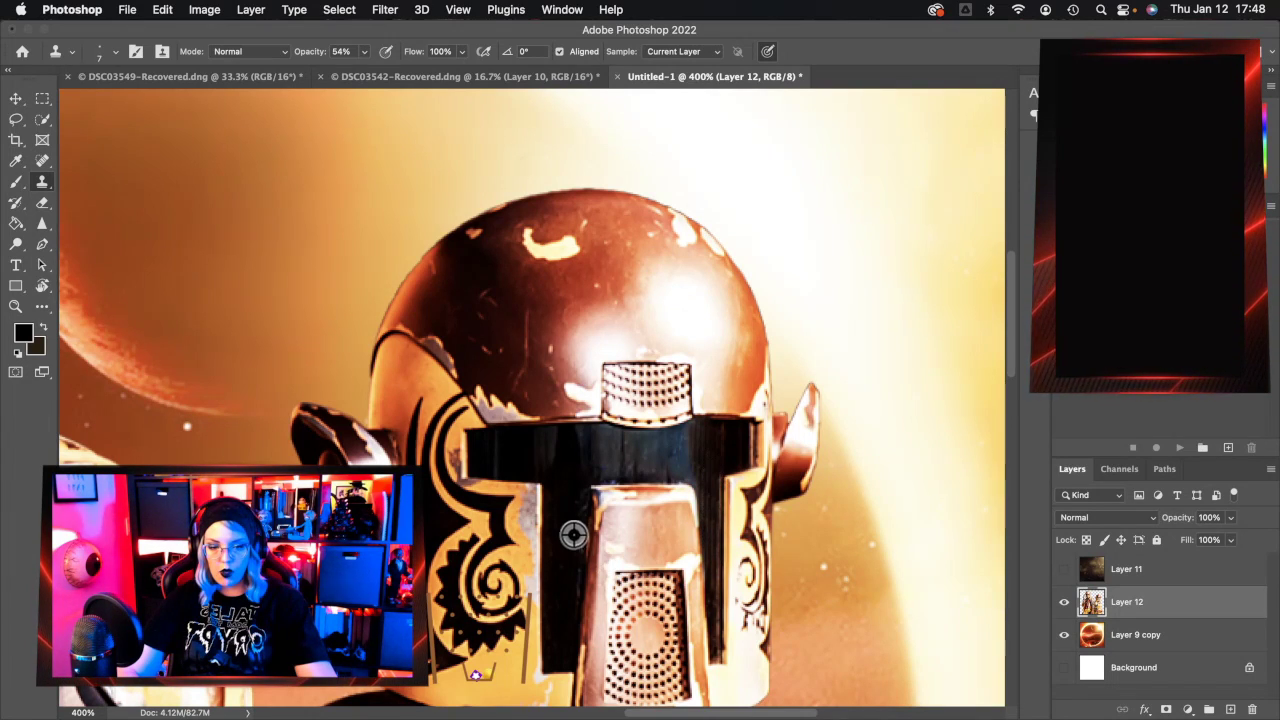
Heal the remaining bright speck in the taller figure's visor with the Spot Healing Brush and fit the whole image on screen.
scroll(540, 505, left, 15)
scroll(540, 505, up, 3)
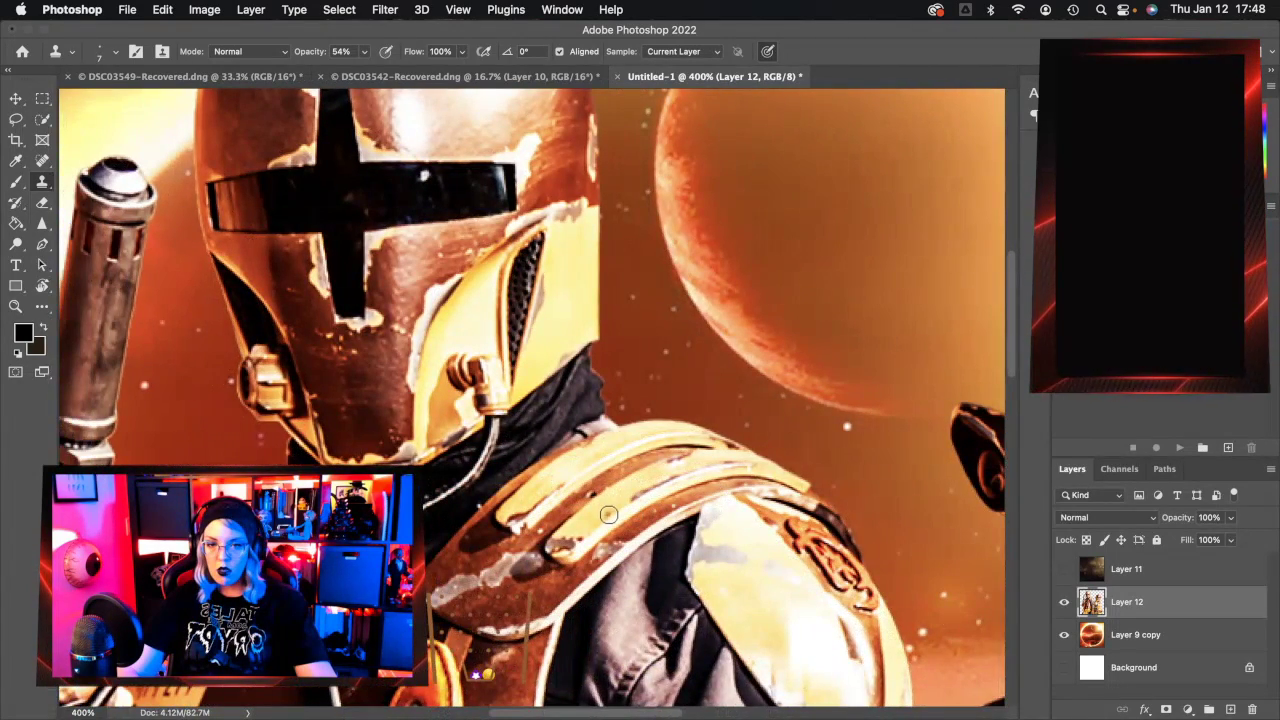
scroll(608, 514, up, 3)
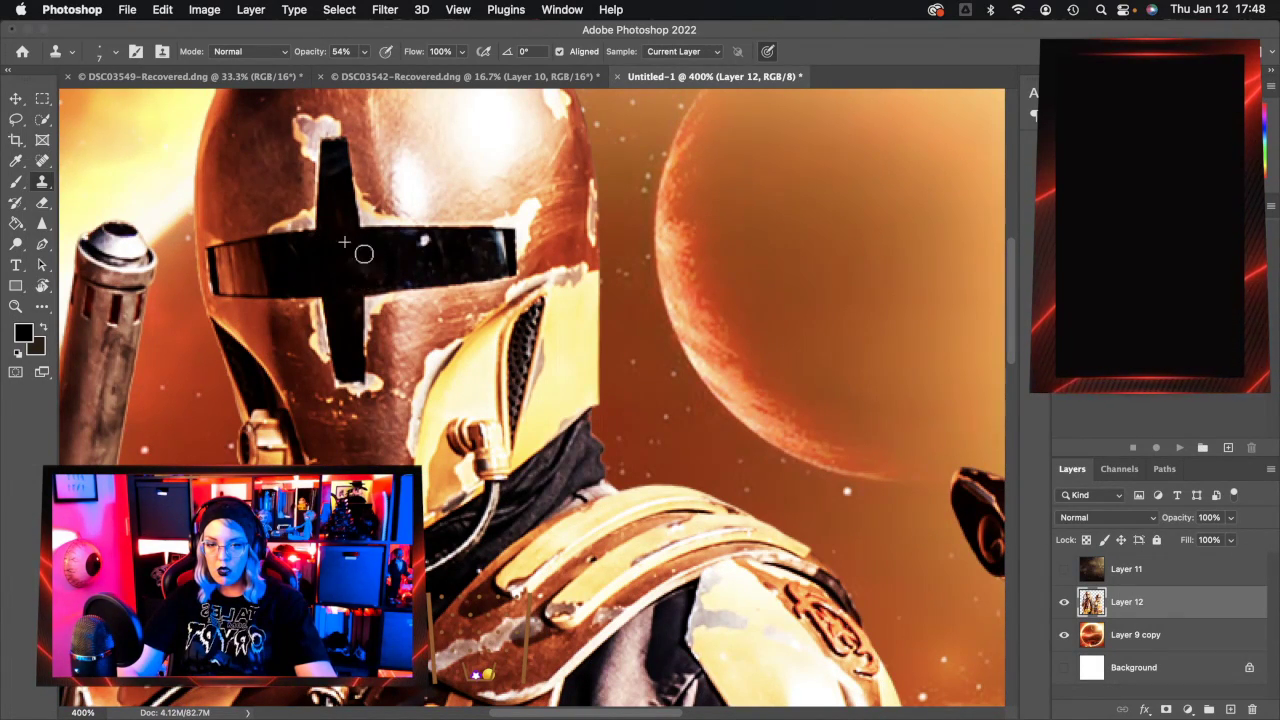
click(42, 160)
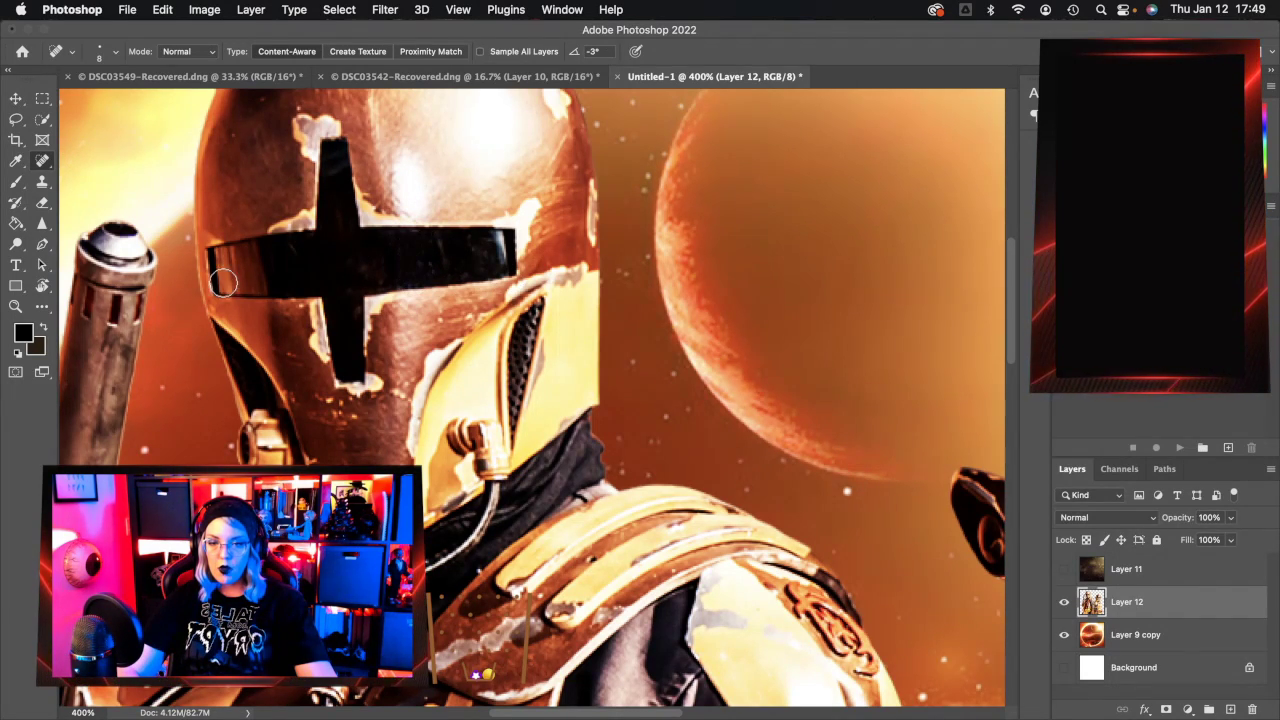
click(18, 305)
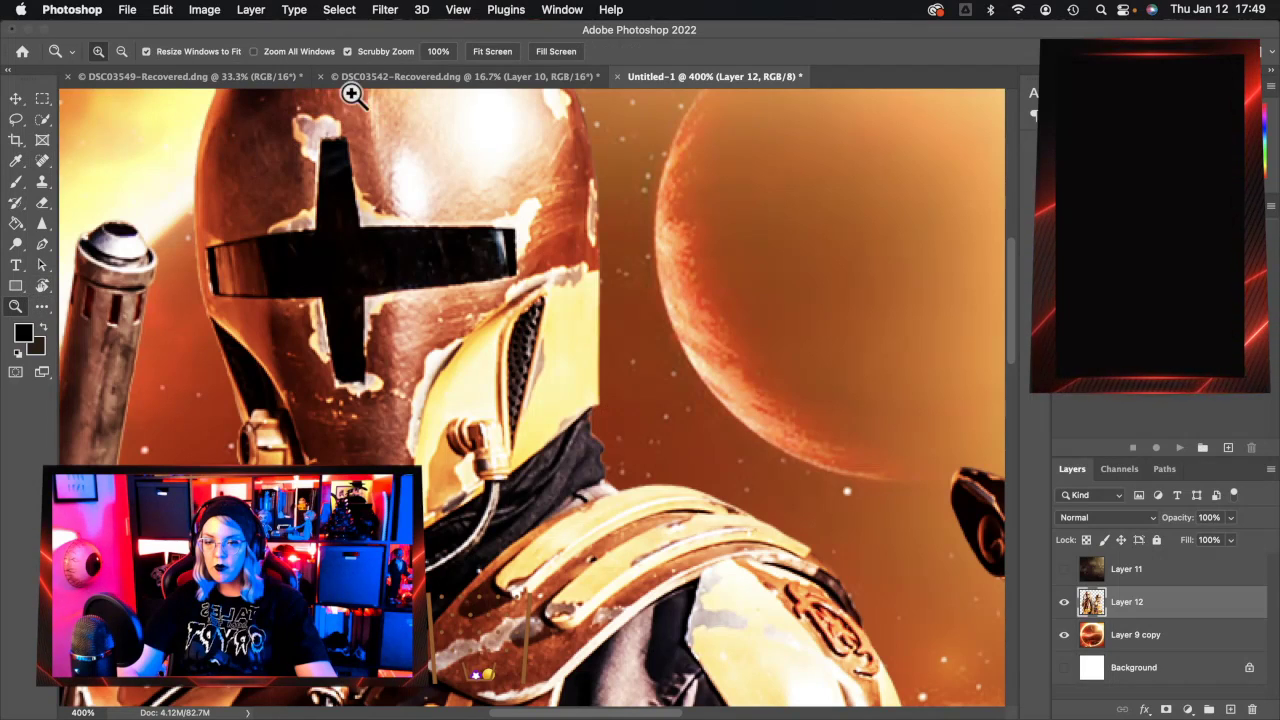
click(491, 52)
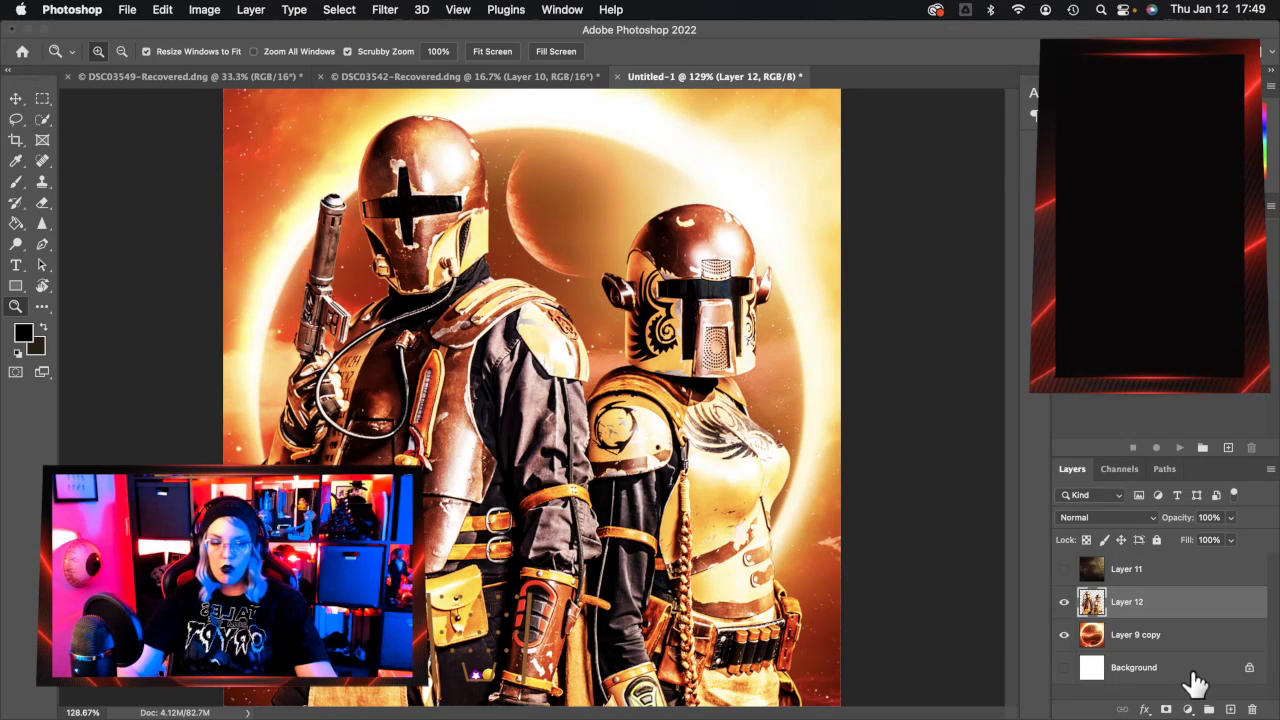
Add a new layer directly above Layer 12 and set its blend mode to Overlay.
click(1229, 708)
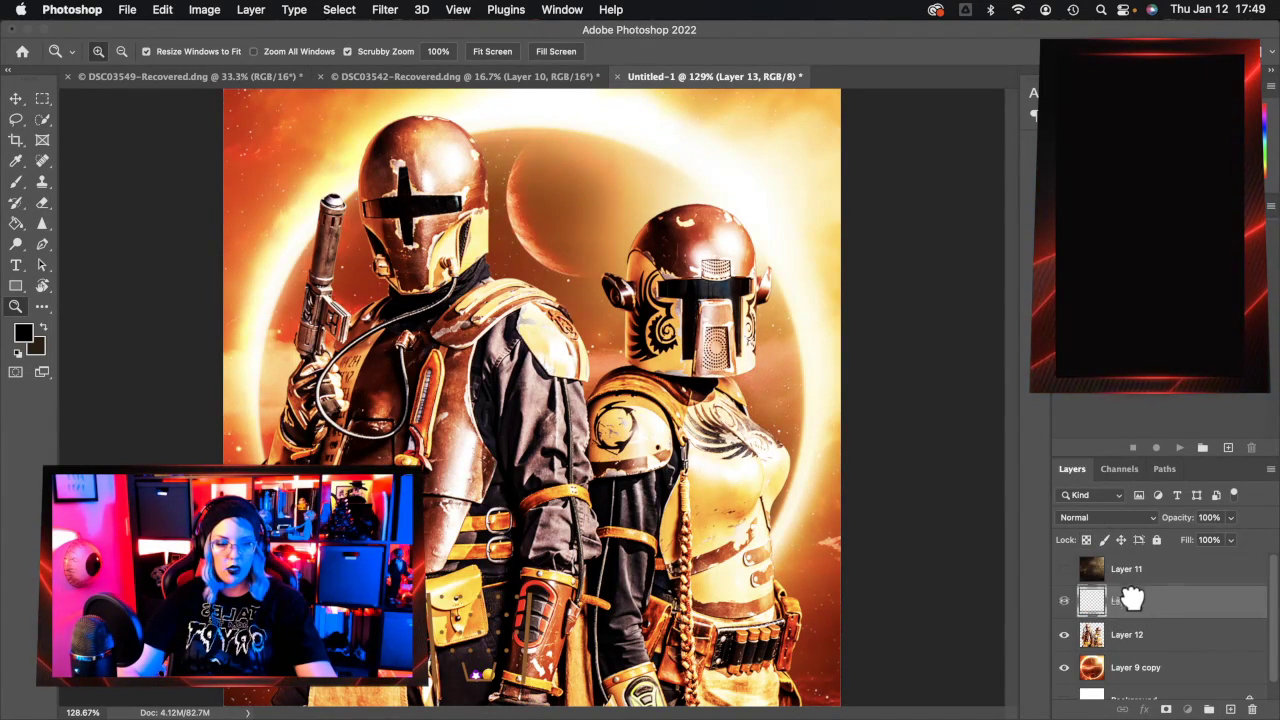
click(1123, 518)
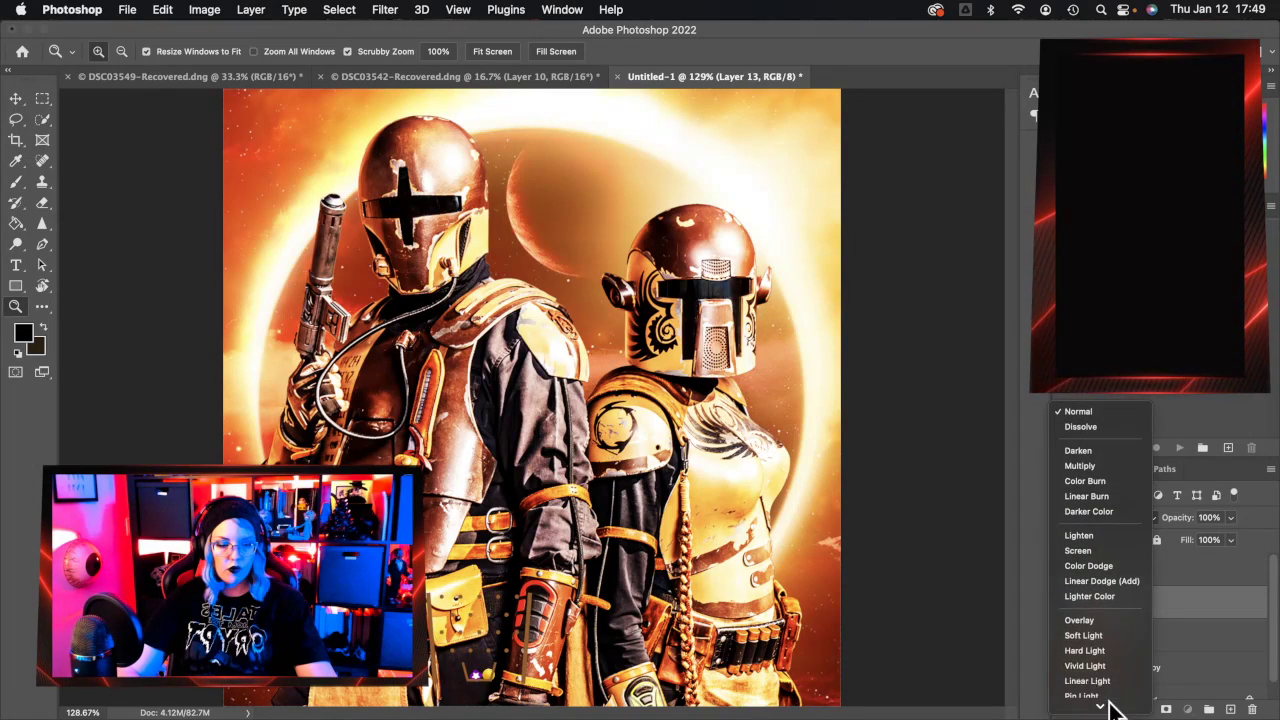
click(1101, 620)
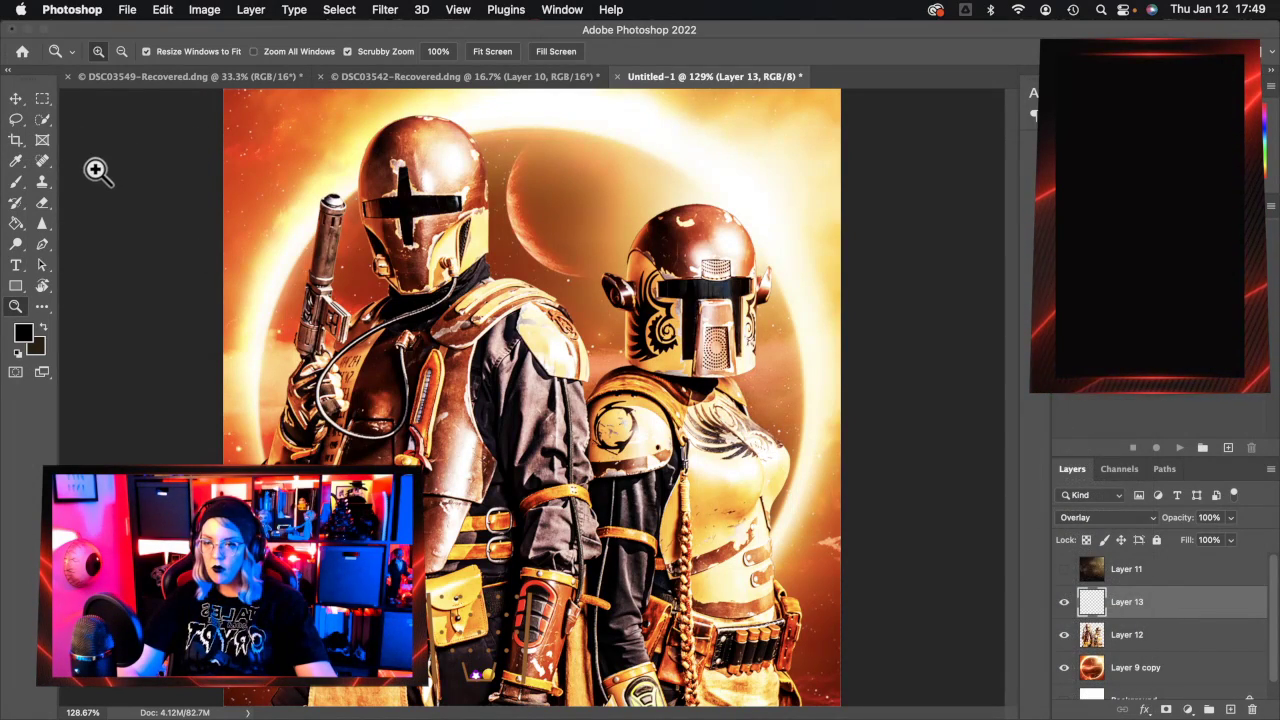
Paint soft white highlights over the figures on the Overlay layer, using a 100-pixel Brush at 12% opacity.
click(16, 181)
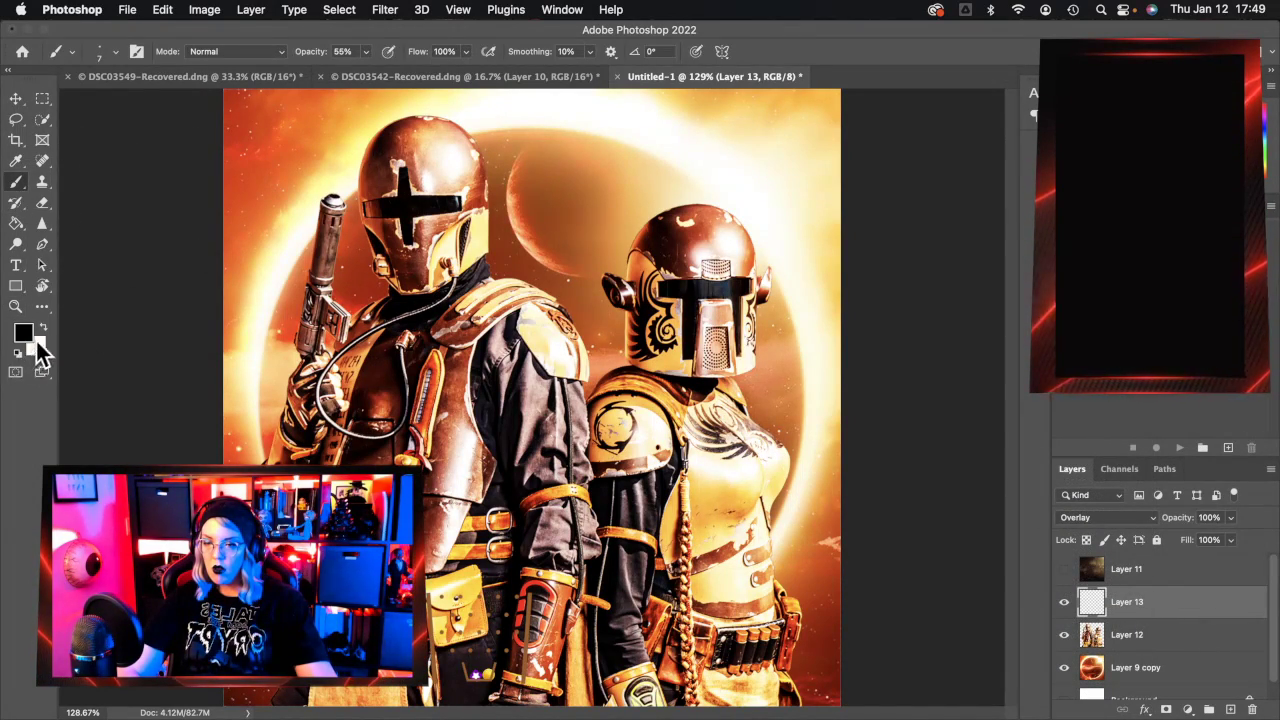
key(bracketright)
key(bracketright)
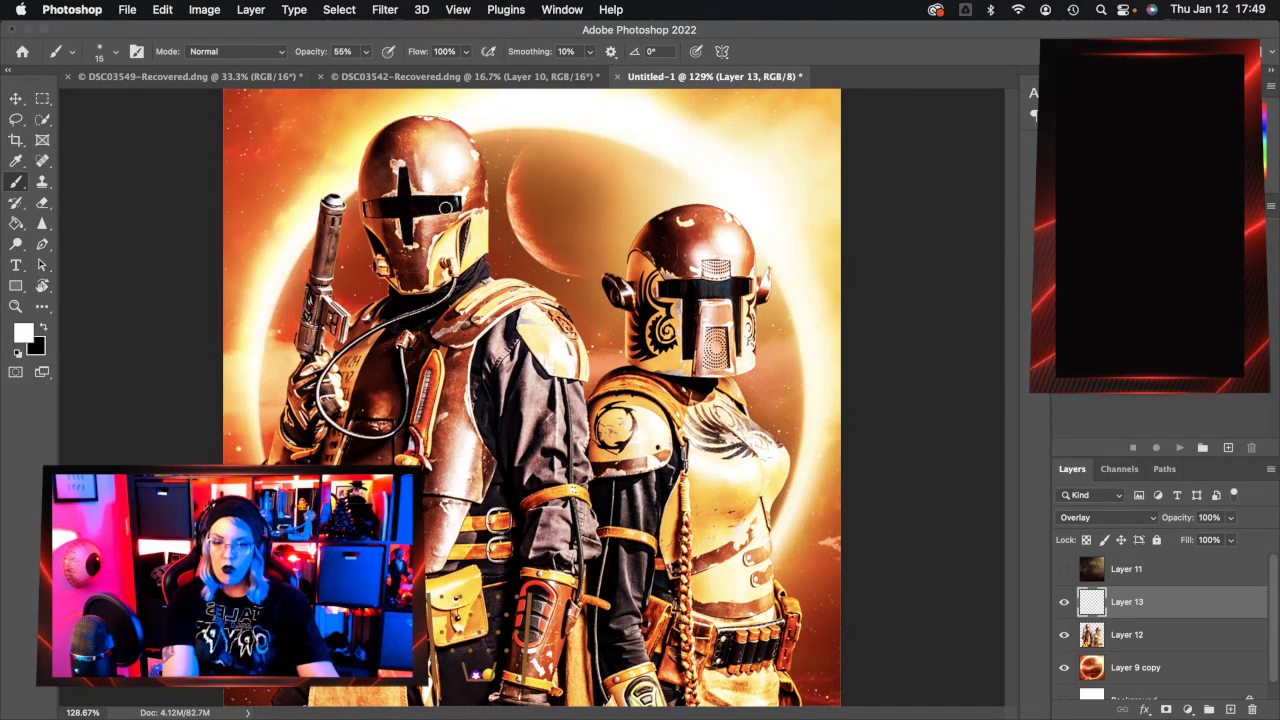
key(bracketright)
key(bracketright)
key(bracketright)
key(bracketright)
key(bracketright)
key(bracketright)
key(bracketright)
key(bracketright)
key(bracketright)
key(bracketright)
click(366, 51)
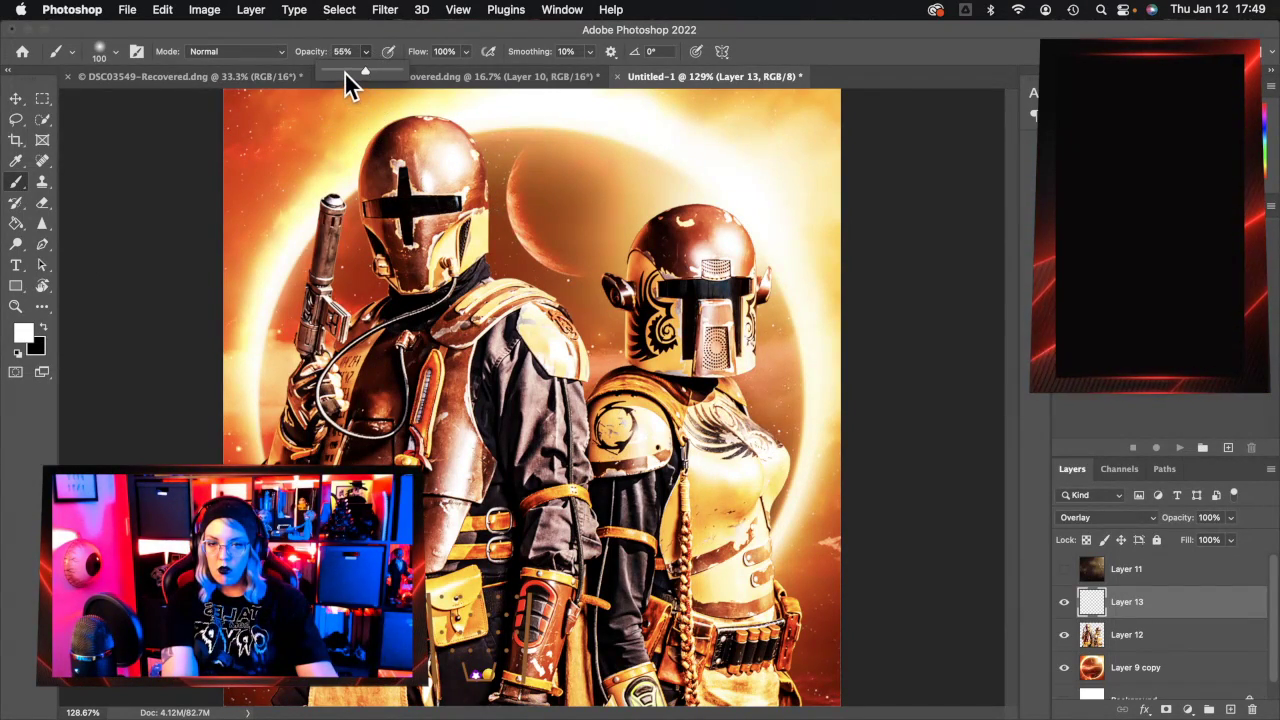
drag(337, 72, 333, 72)
key(bracketright)
key(bracketright)
key(bracketright)
key(bracketright)
key(bracketright)
key(bracketright)
key(bracketright)
key(bracketright)
key(bracketleft)
key(bracketleft)
key(bracketleft)
key(bracketleft)
key(bracketleft)
key(bracketleft)
key(bracketleft)
key(bracketleft)
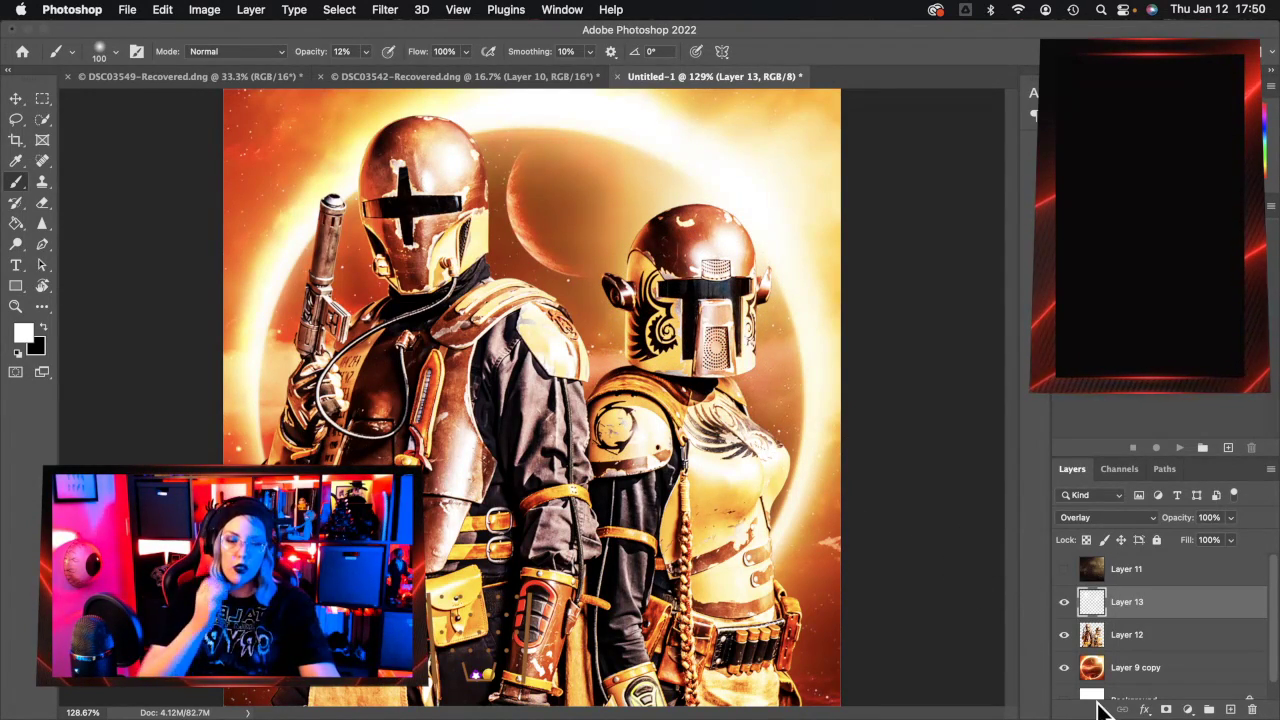
Make Layer 11 visible and shift its glowing particle texture to the left across the canvas.
click(1140, 572)
click(1064, 569)
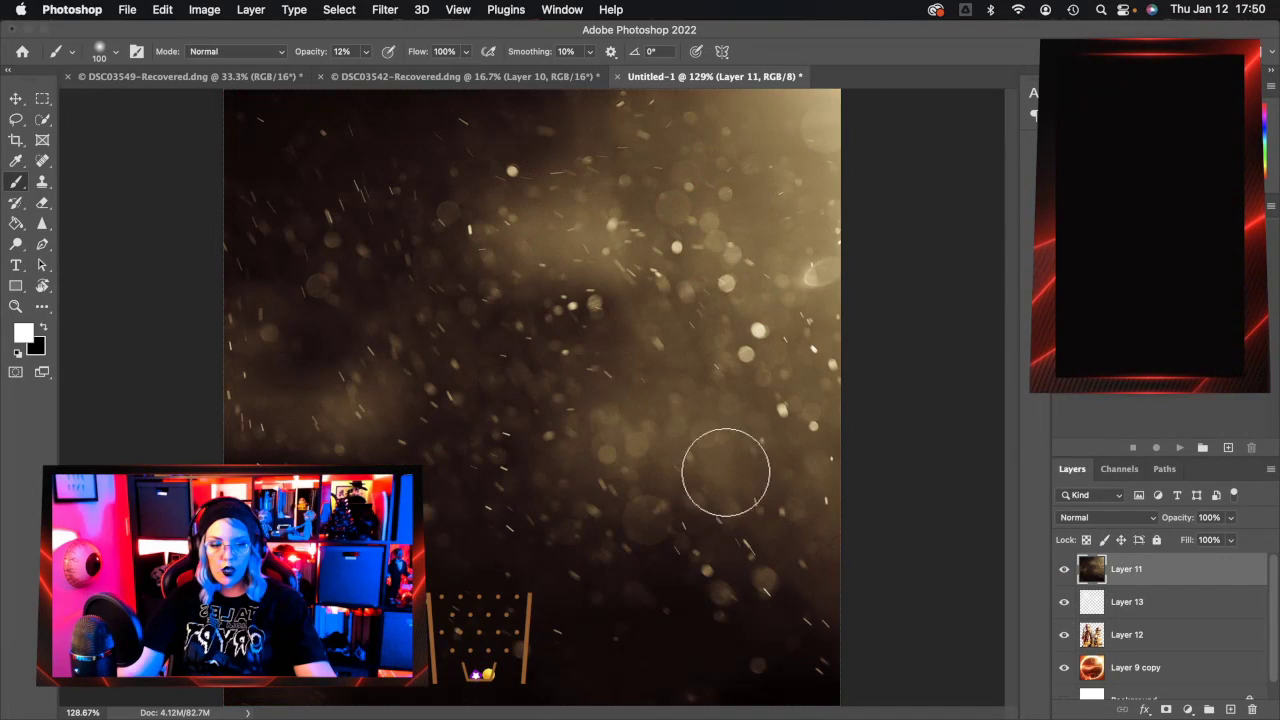
click(16, 306)
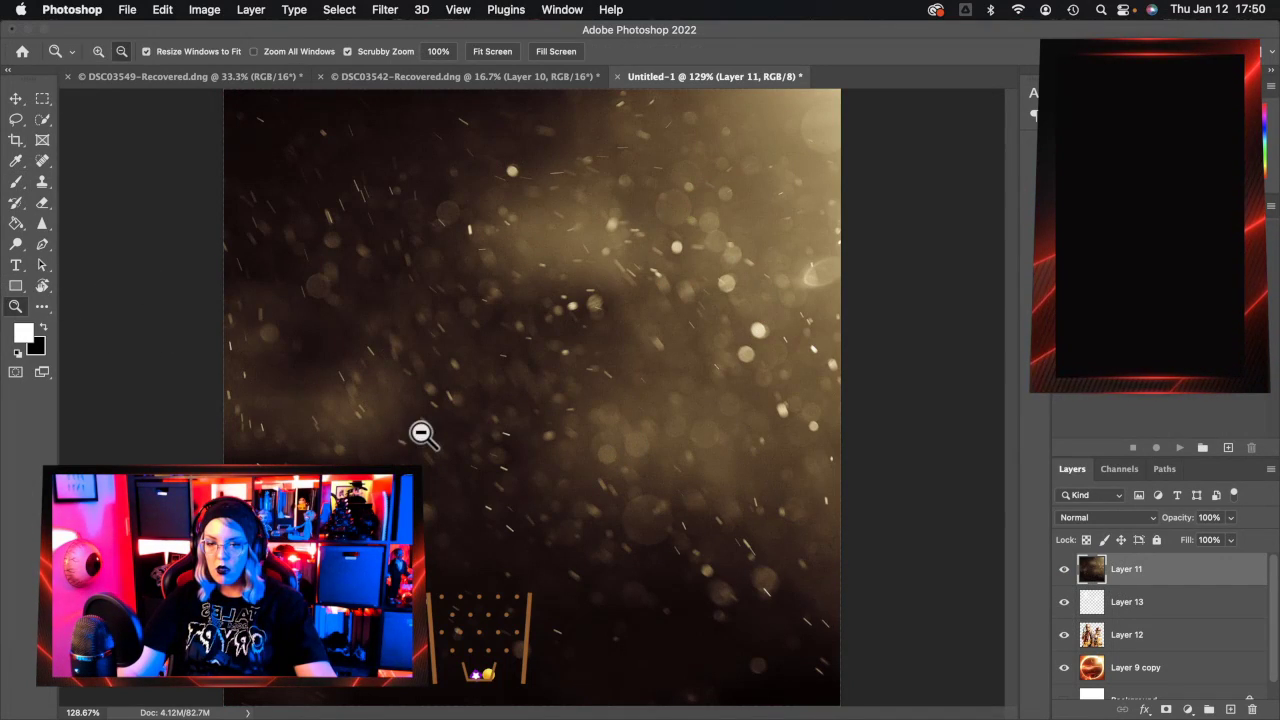
alt+click(425, 436)
key(super+t)
drag(711, 476, 533, 465)
click(812, 52)
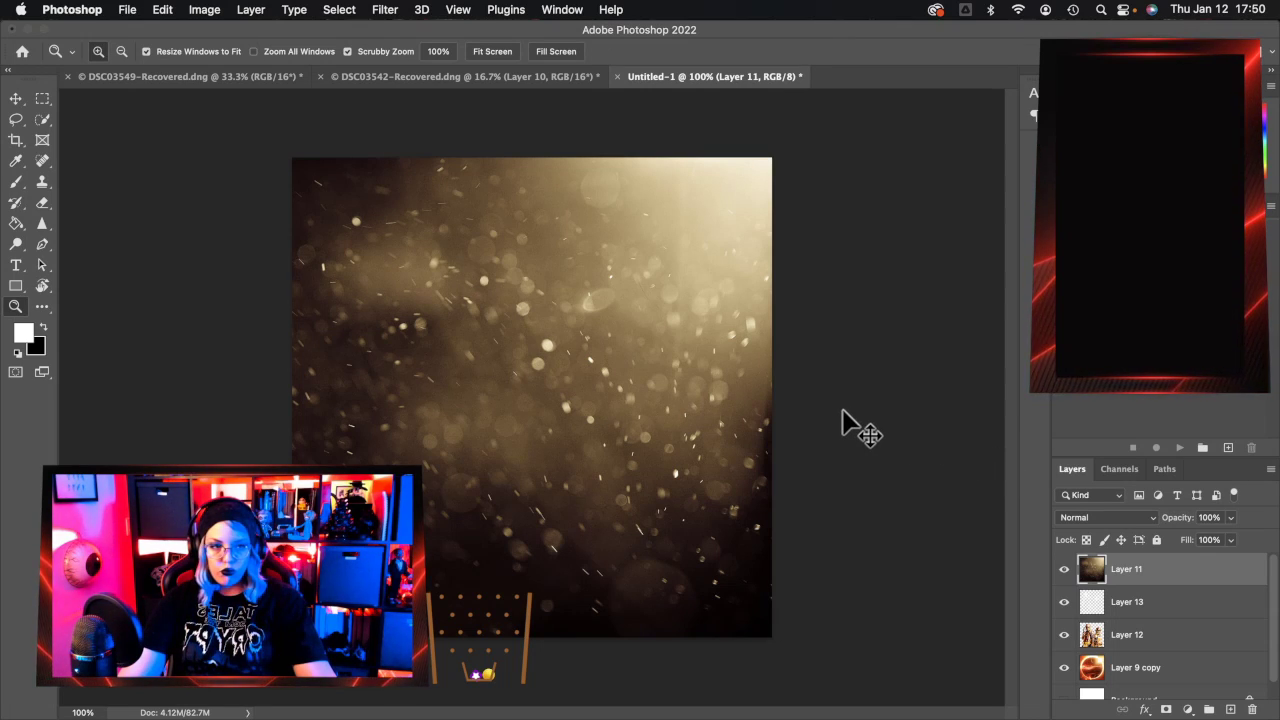
Apply a Gaussian Blur with a 7.2-pixel radius to Layer 11 and set its blend mode to Hard Light.
key(ctrl+super+f)
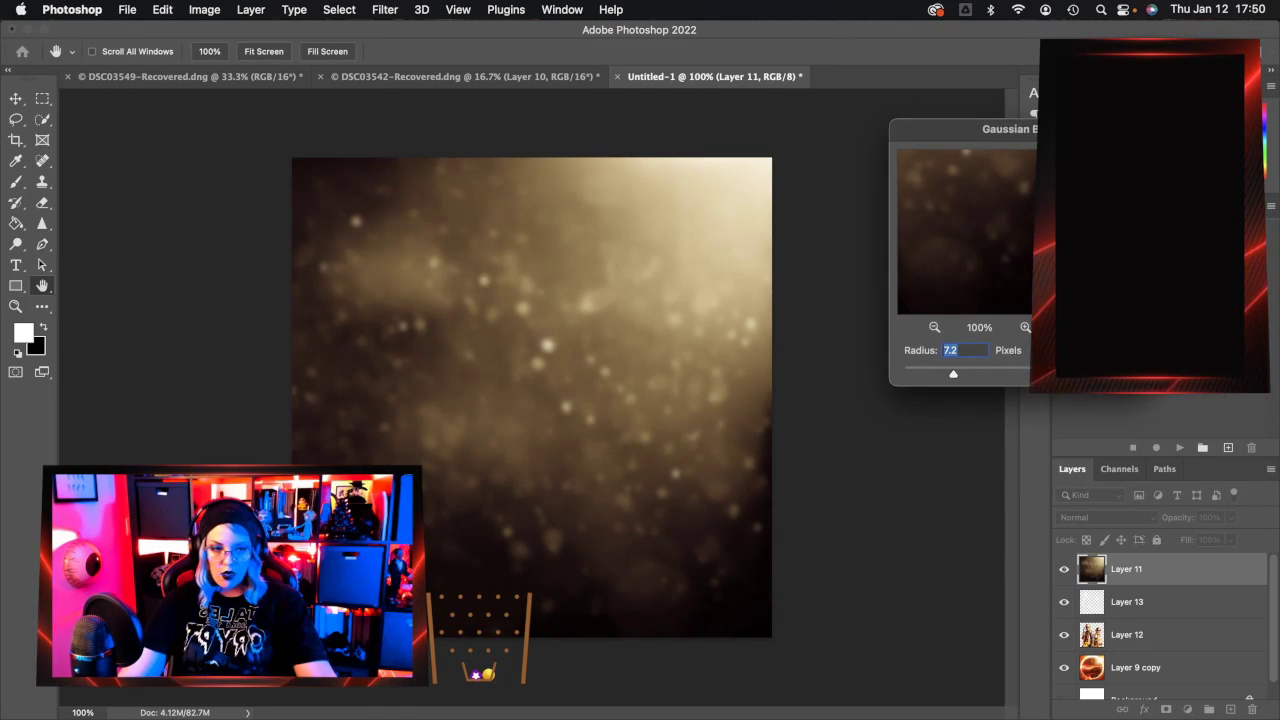
key(Return)
click(1150, 518)
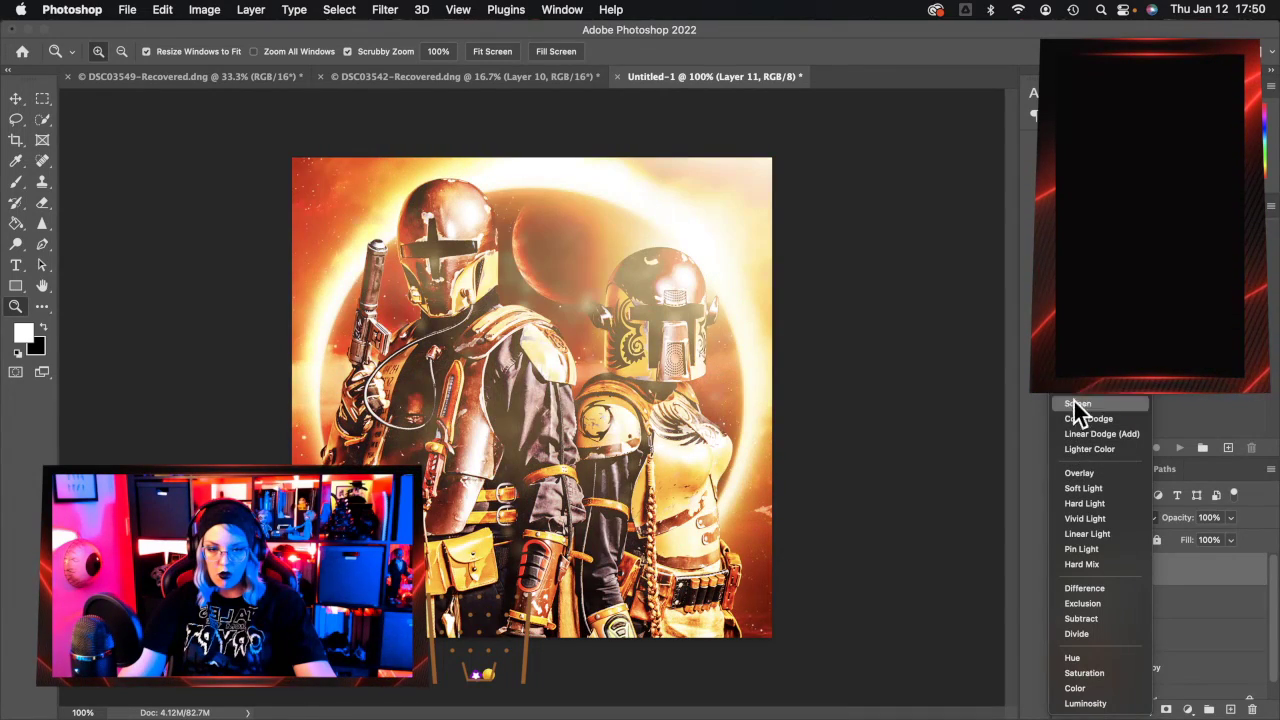
click(1090, 505)
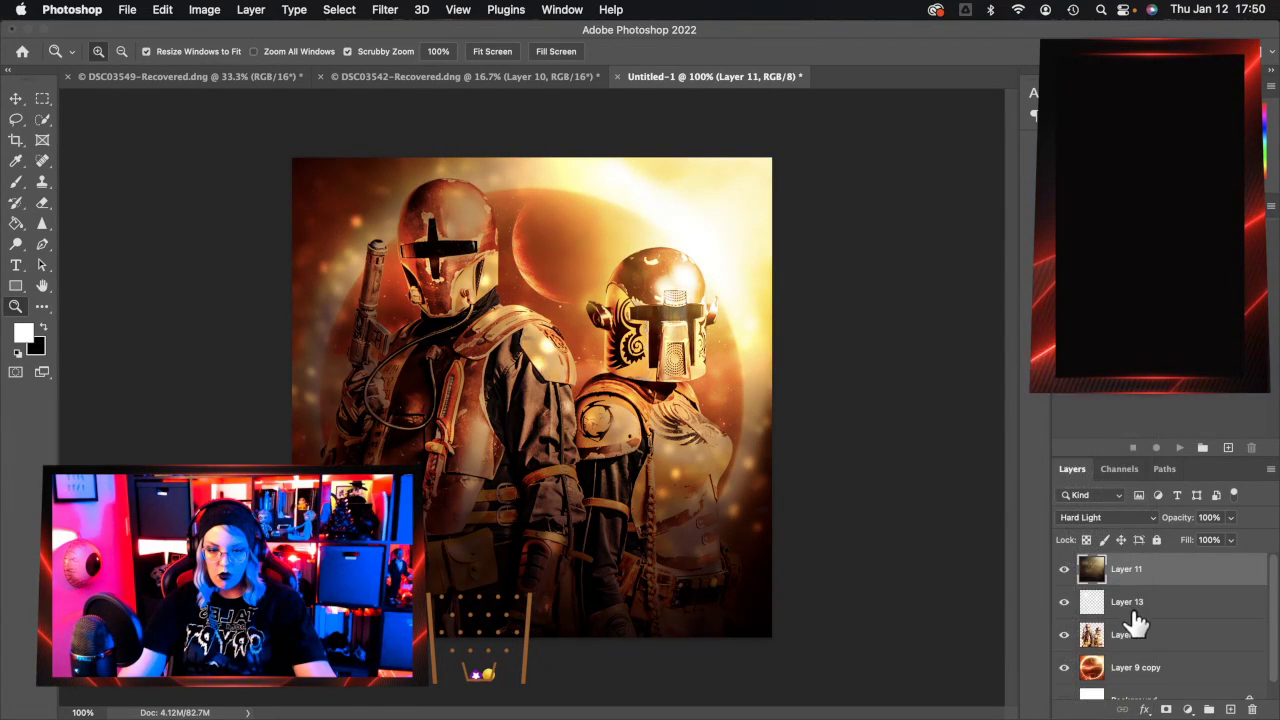
Reduce Layer 11 to 58% opacity and 66% fill, and compare the image with and without it.
click(1231, 518)
drag(1213, 534, 1203, 561)
click(1230, 519)
click(1231, 540)
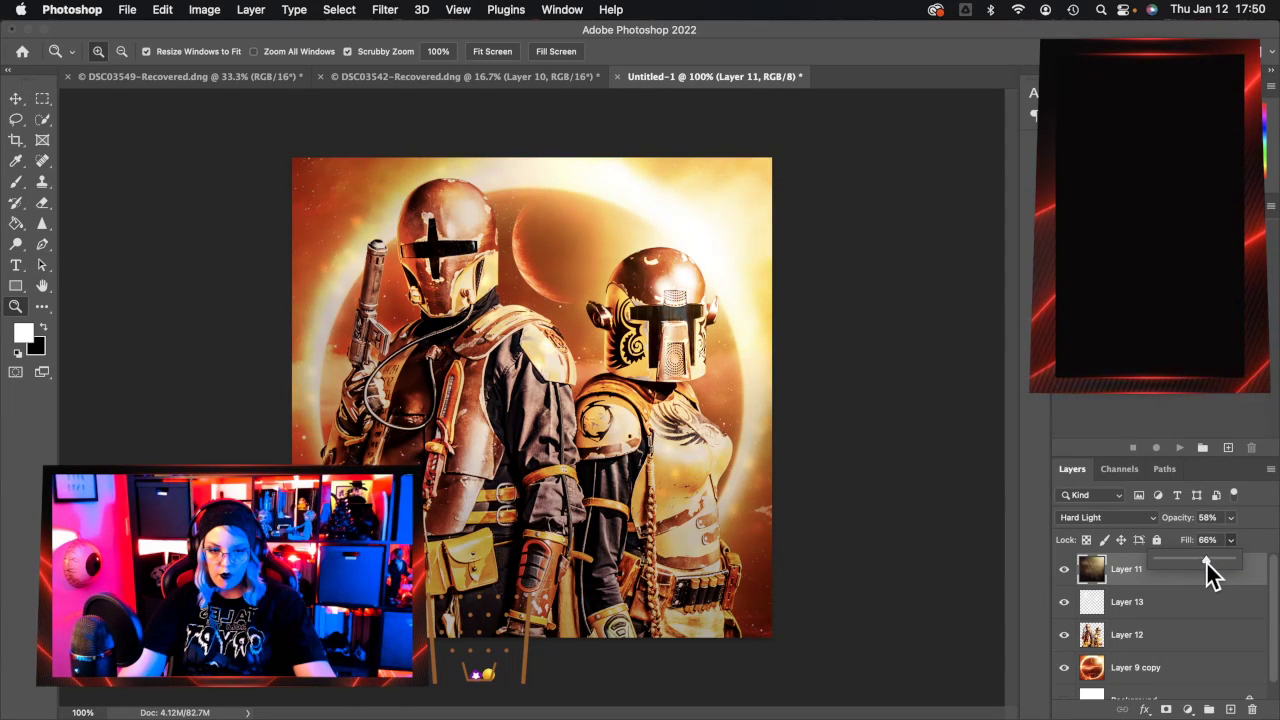
click(1145, 577)
click(1063, 570)
click(1063, 570)
click(1063, 570)
click(1063, 570)
click(1063, 570)
click(1063, 570)
Erase Layer 11 along the glowing ring around the figures, using an 80-pixel Eraser at 47% opacity.
click(42, 202)
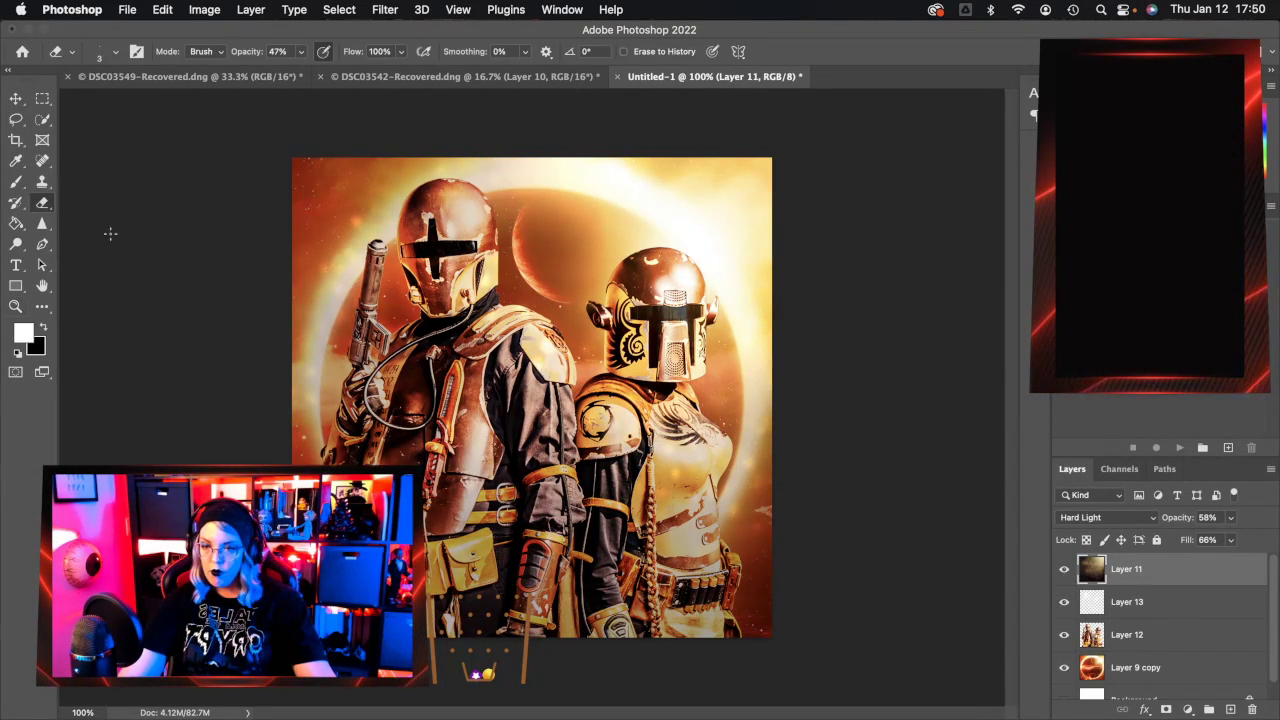
key(bracketright)
key(bracketright)
key(bracketright)
key(bracketright)
key(bracketright)
key(bracketright)
key(bracketright)
key(bracketright)
key(bracketright)
key(bracketright)
key(bracketright)
key(bracketright)
key(bracketright)
key(bracketright)
key(bracketright)
key(bracketright)
key(bracketright)
key(bracketright)
key(bracketright)
key(bracketright)
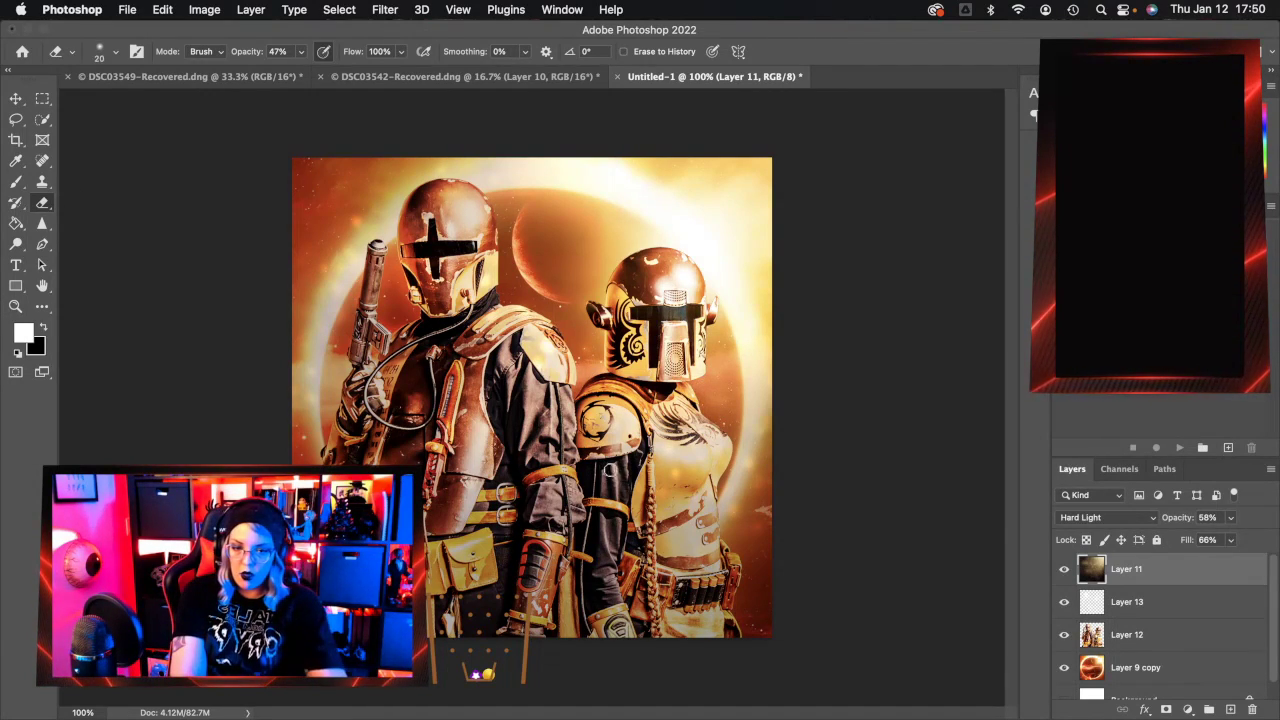
key(bracketleft)
key(bracketleft)
key(bracketleft)
key(bracketleft)
key(bracketleft)
key(bracketleft)
key(bracketleft)
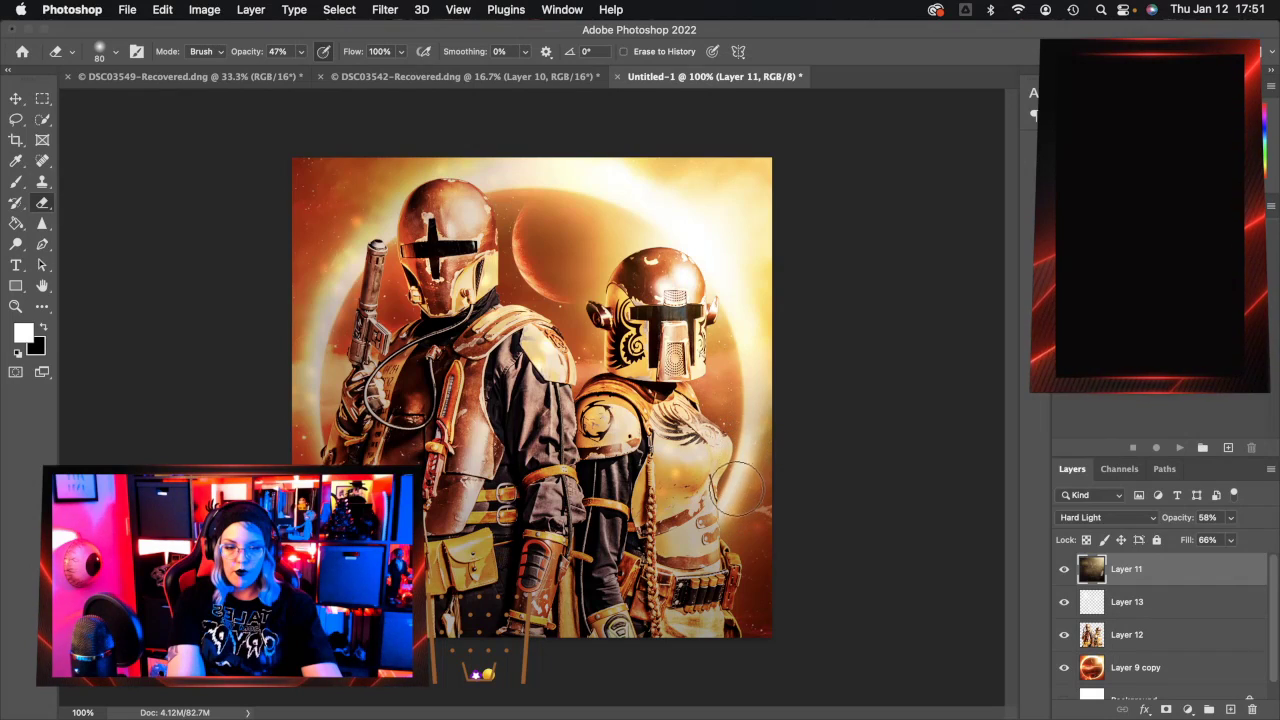
drag(733, 500, 745, 398)
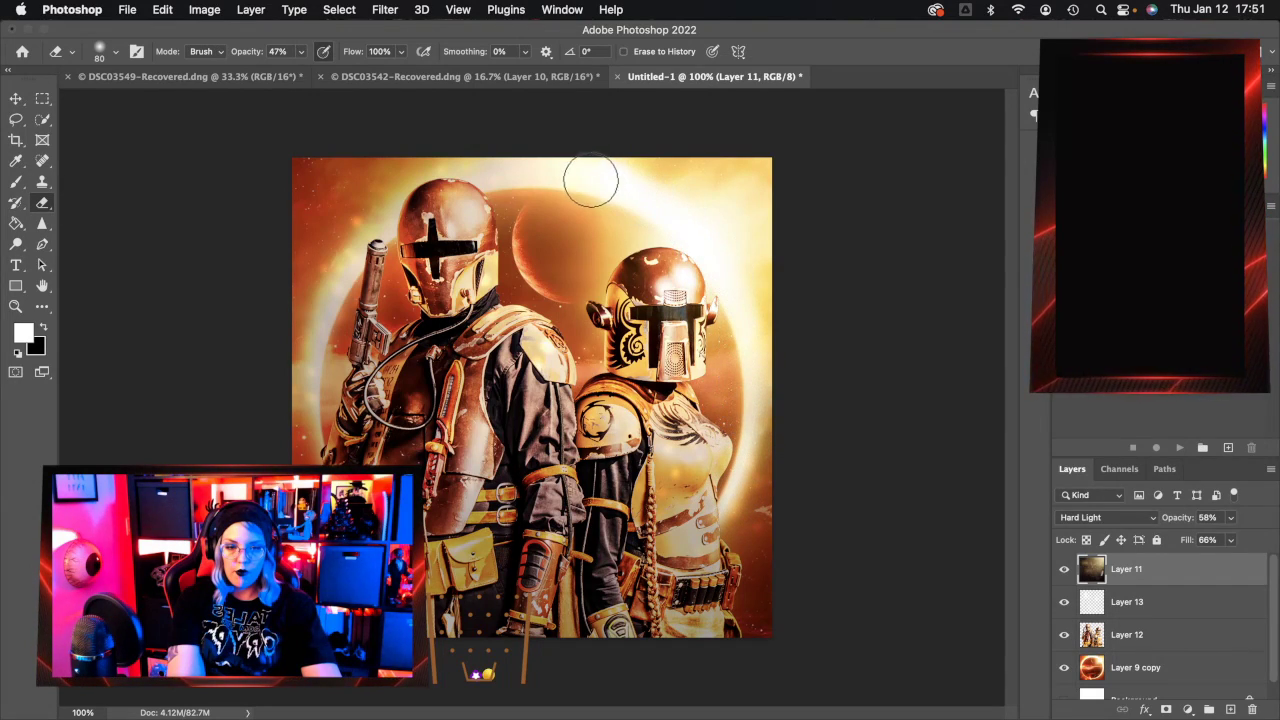
mouse_move(759, 331)
mouse_down()
mouse_move(769, 421)
mouse_move(719, 528)
mouse_move(748, 384)
mouse_up()
mouse_move(535, 172)
mouse_down()
mouse_move(448, 177)
mouse_move(359, 236)
mouse_move(333, 285)
mouse_move(312, 436)
mouse_move(319, 318)
mouse_move(390, 213)
mouse_move(447, 175)
mouse_up()
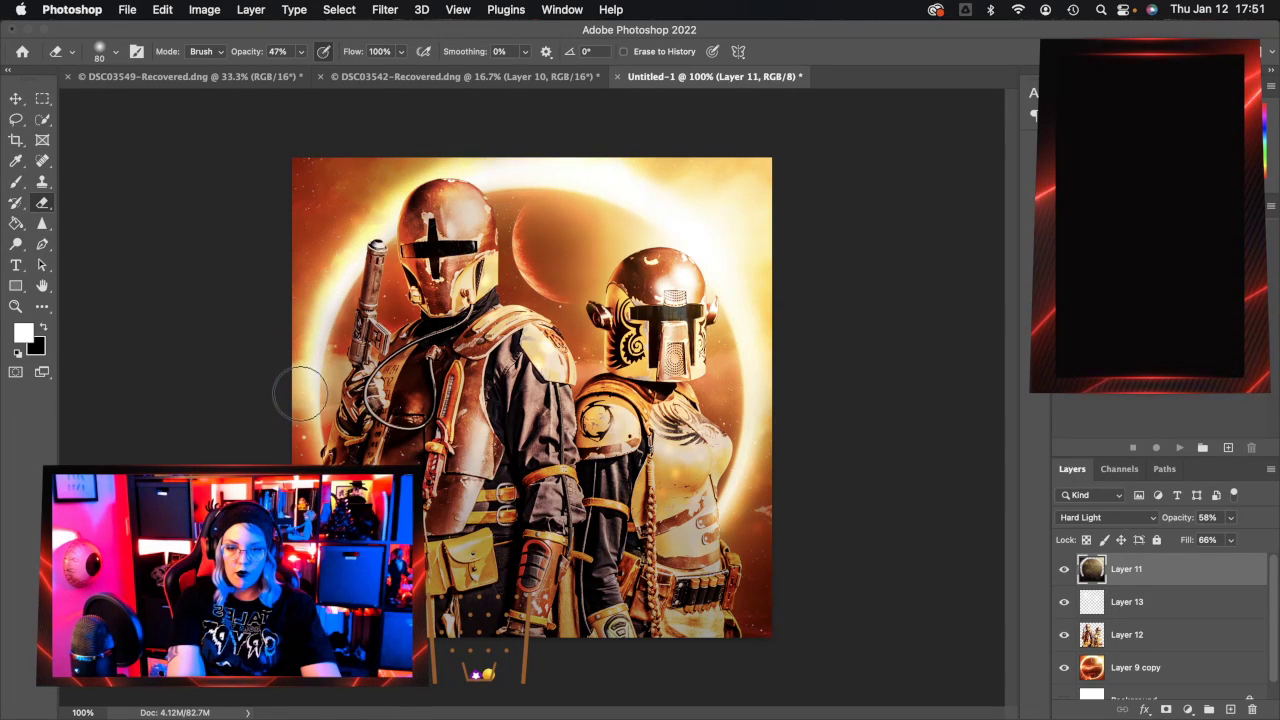
drag(325, 323, 312, 418)
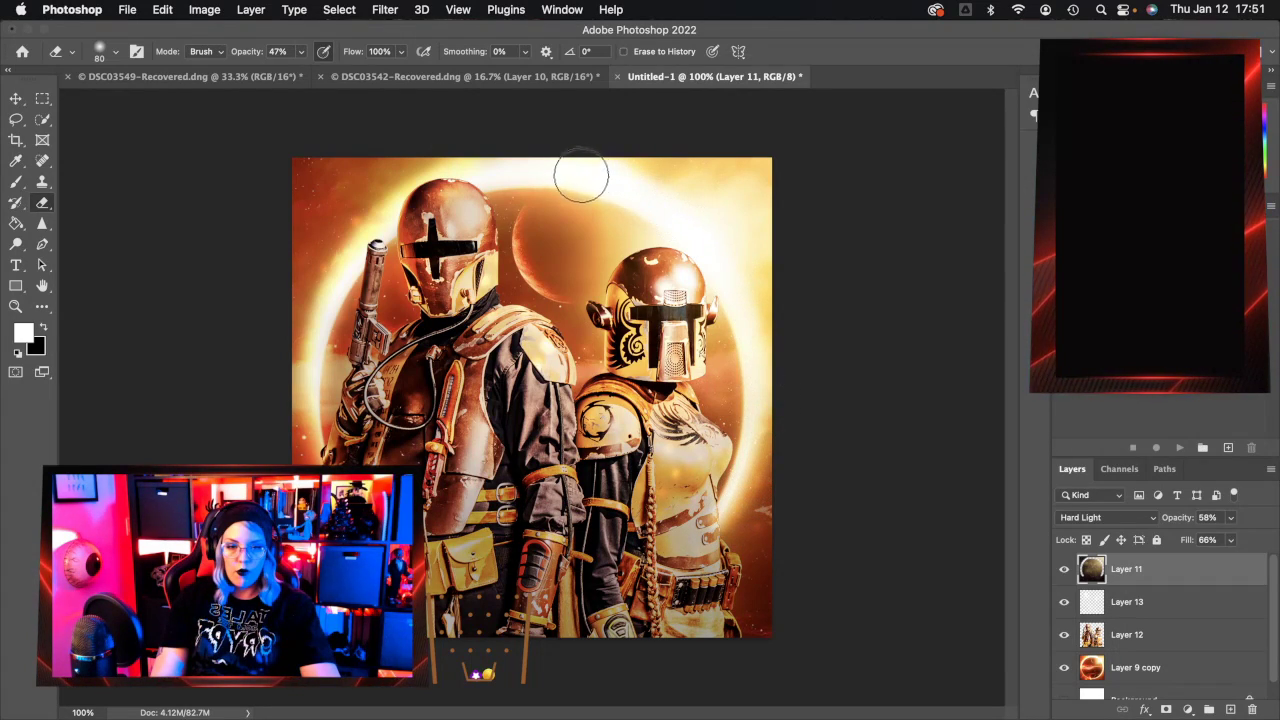
drag(305, 366, 289, 460)
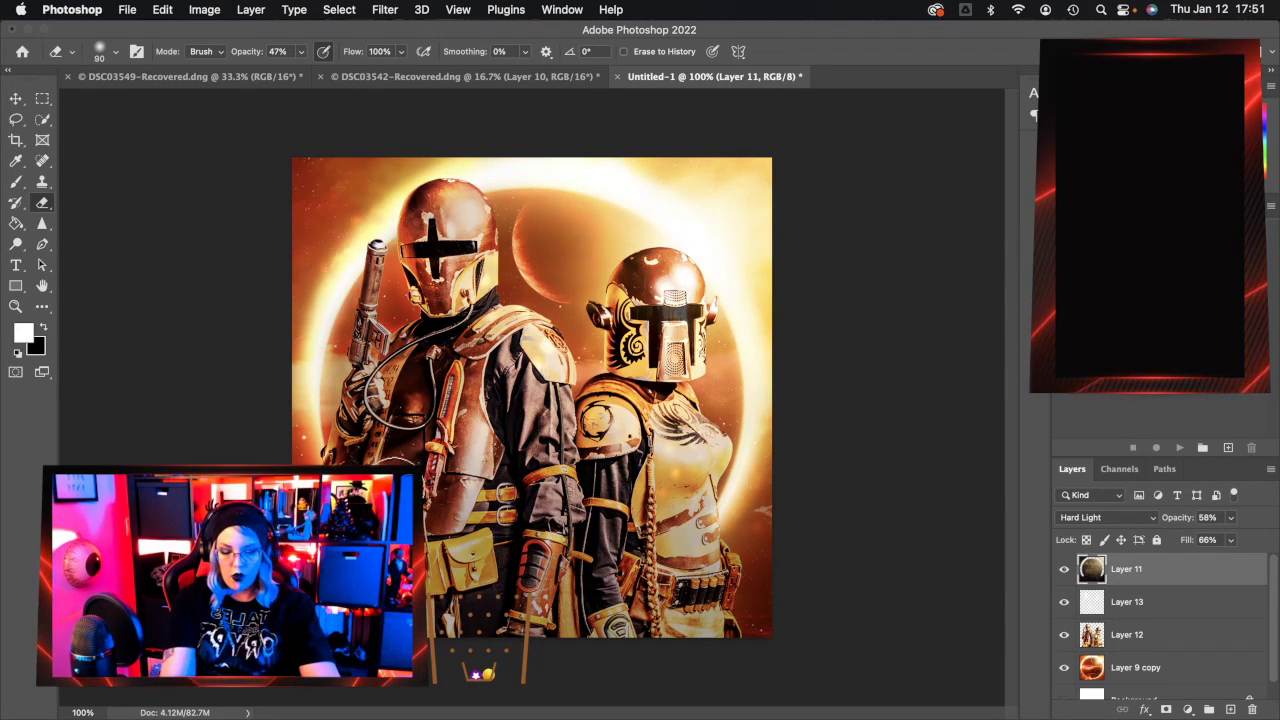
Erase Layer 11 over the figures with the Eraser at sizes up to 175 pixels, and compare the image with and without the layer.
key(bracketright)
key(bracketright)
key(bracketright)
key(bracketright)
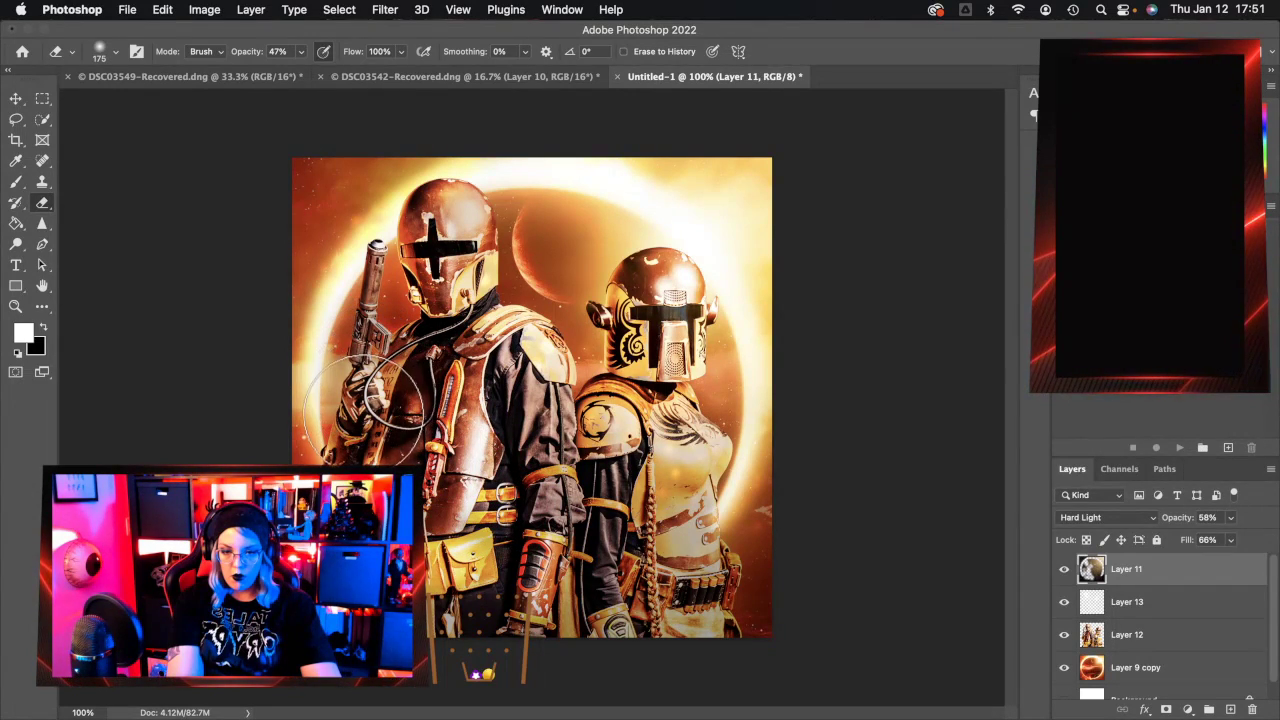
key(bracketleft)
key(bracketleft)
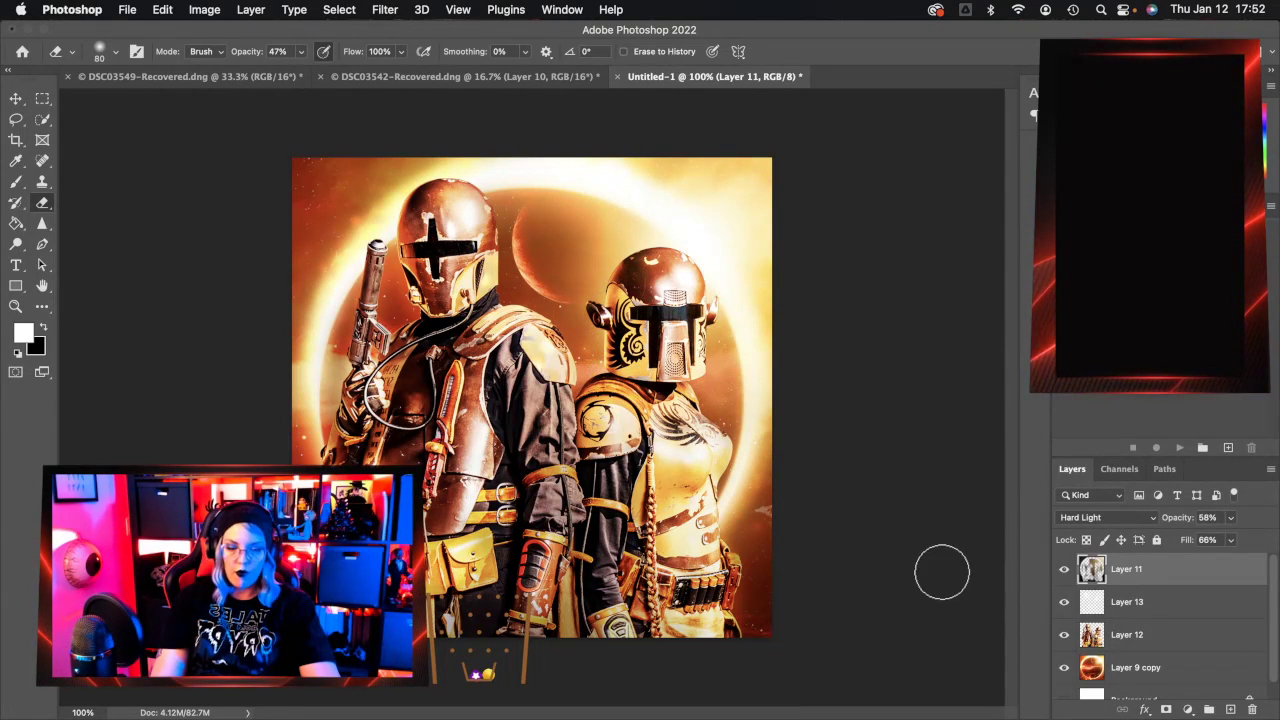
click(1064, 569)
click(1064, 569)
click(1064, 569)
click(1064, 569)
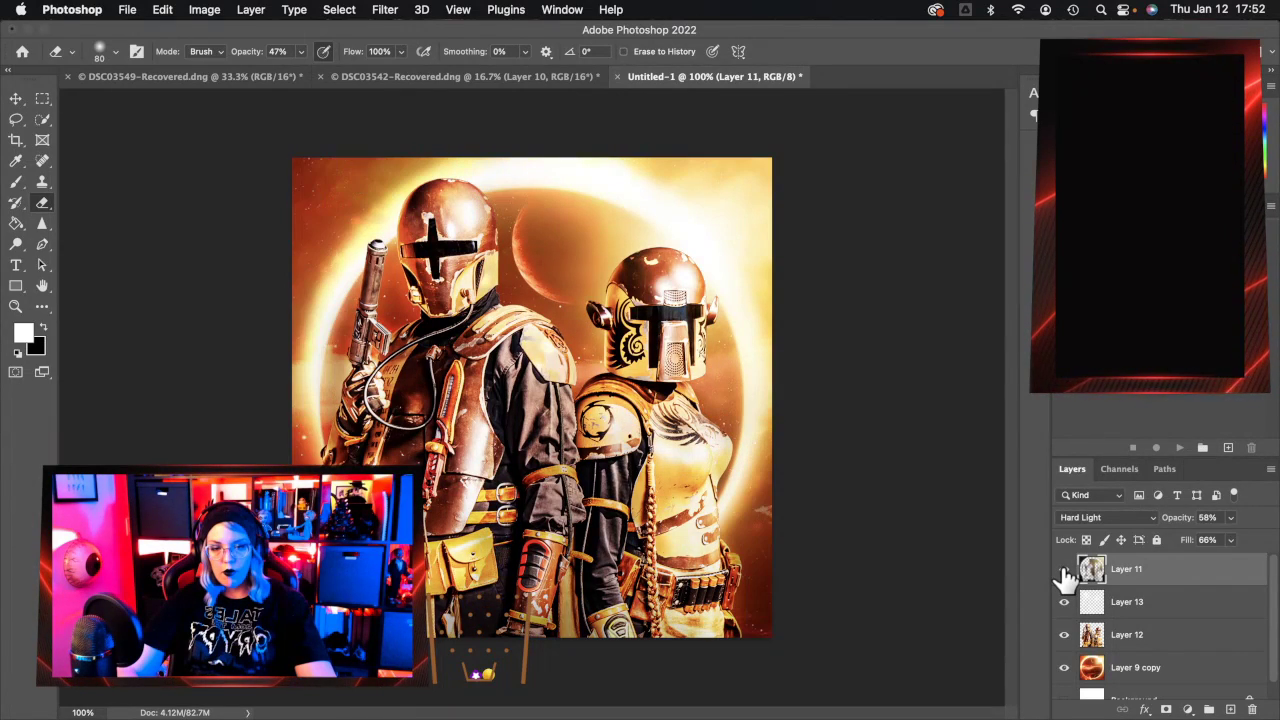
Quick-export the composite as a JPG named MandoEdit4x4 to the Desktop.
click(130, 12)
mouse_move(186, 250)
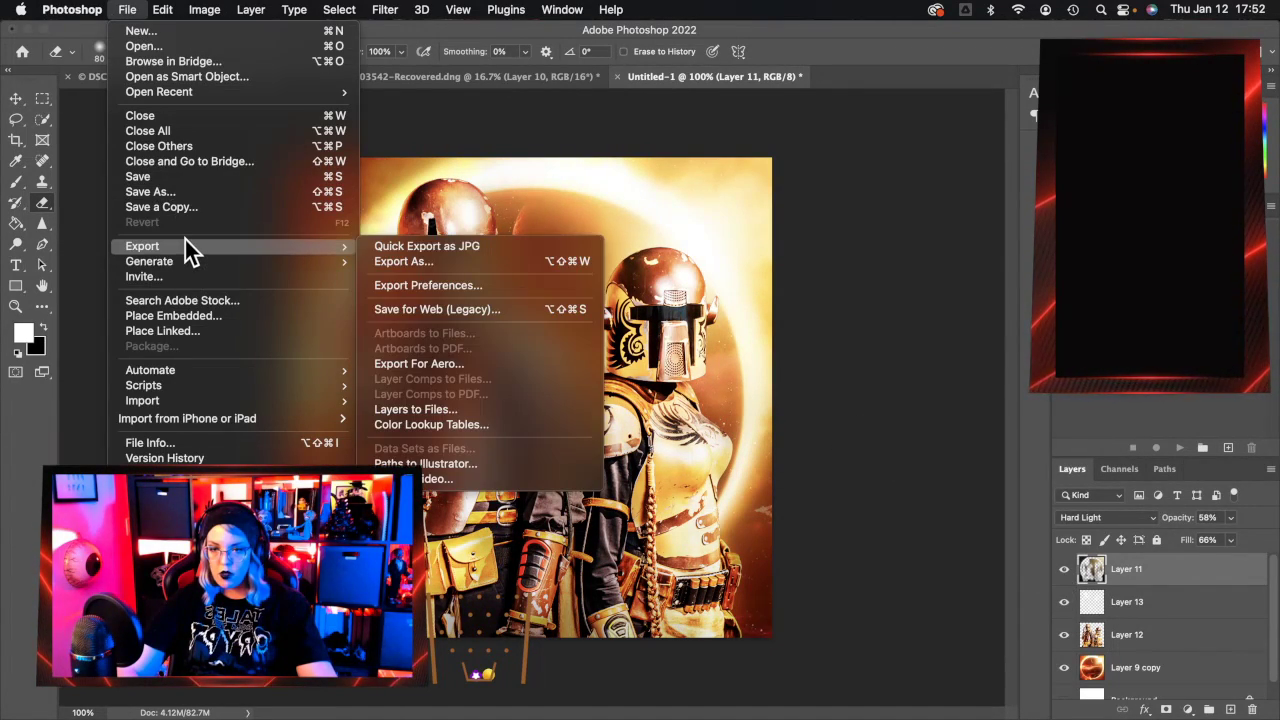
click(450, 247)
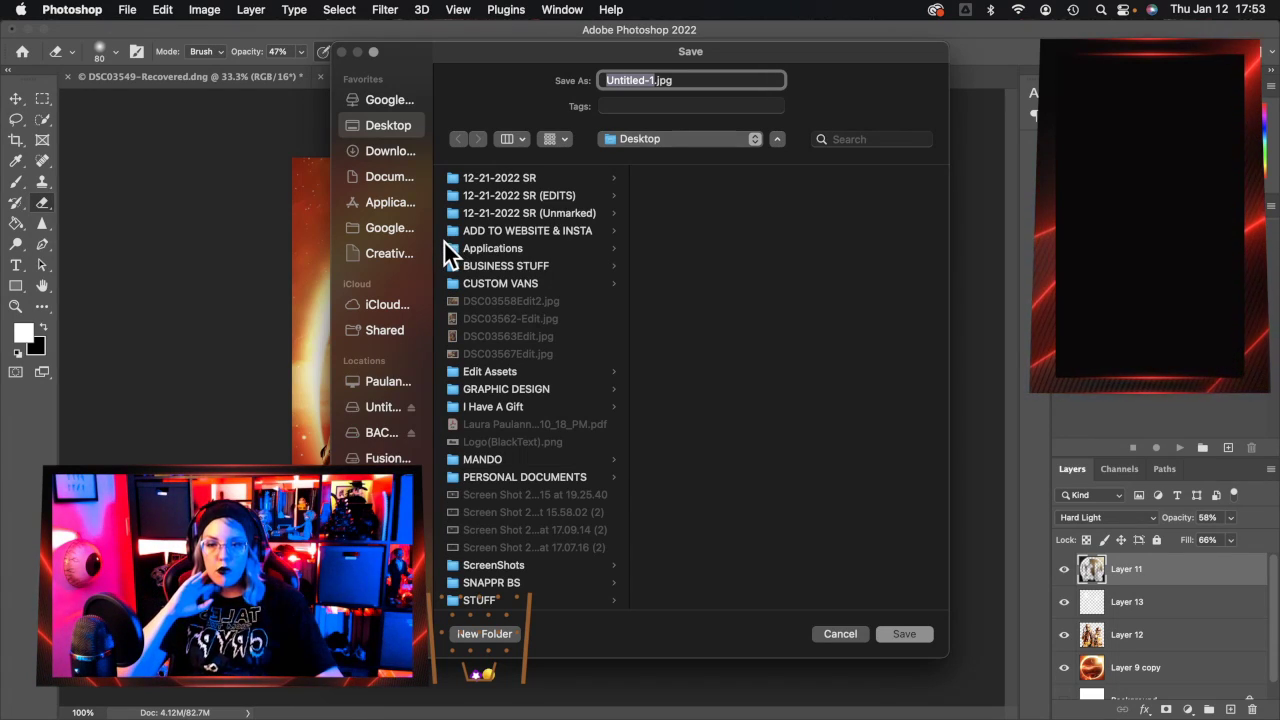
click(904, 633)
click(651, 80)
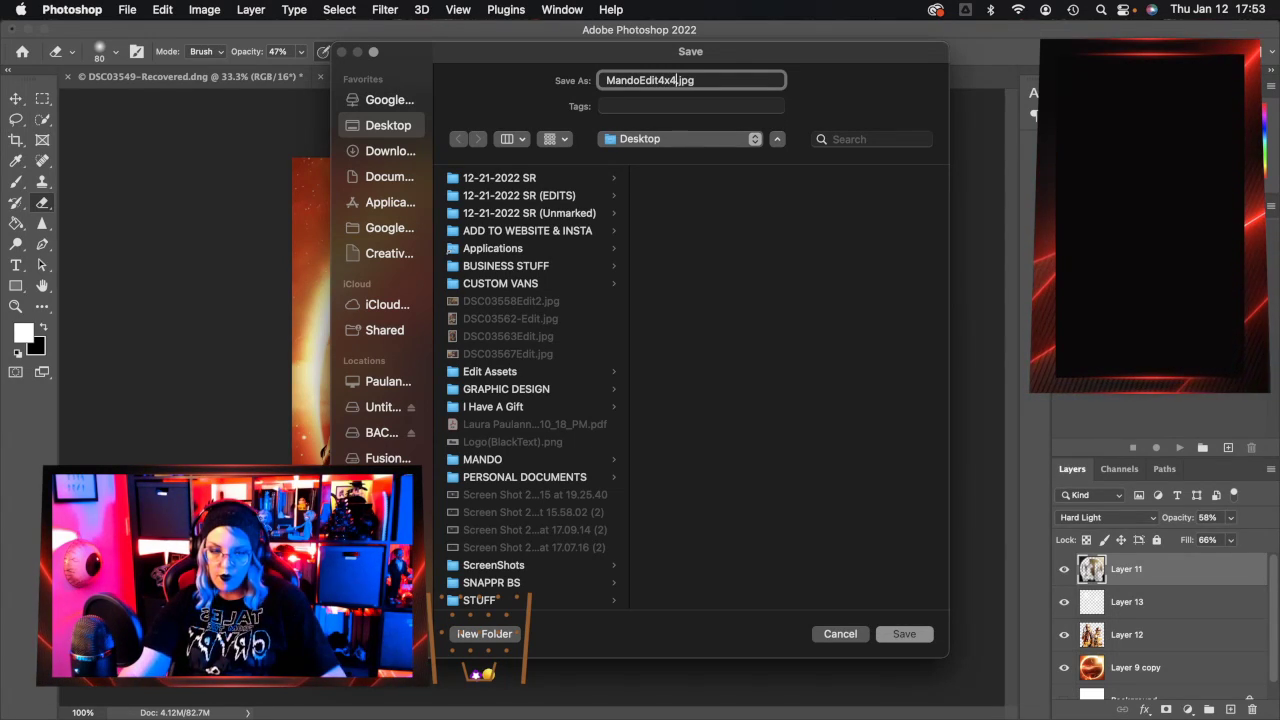
click(906, 634)
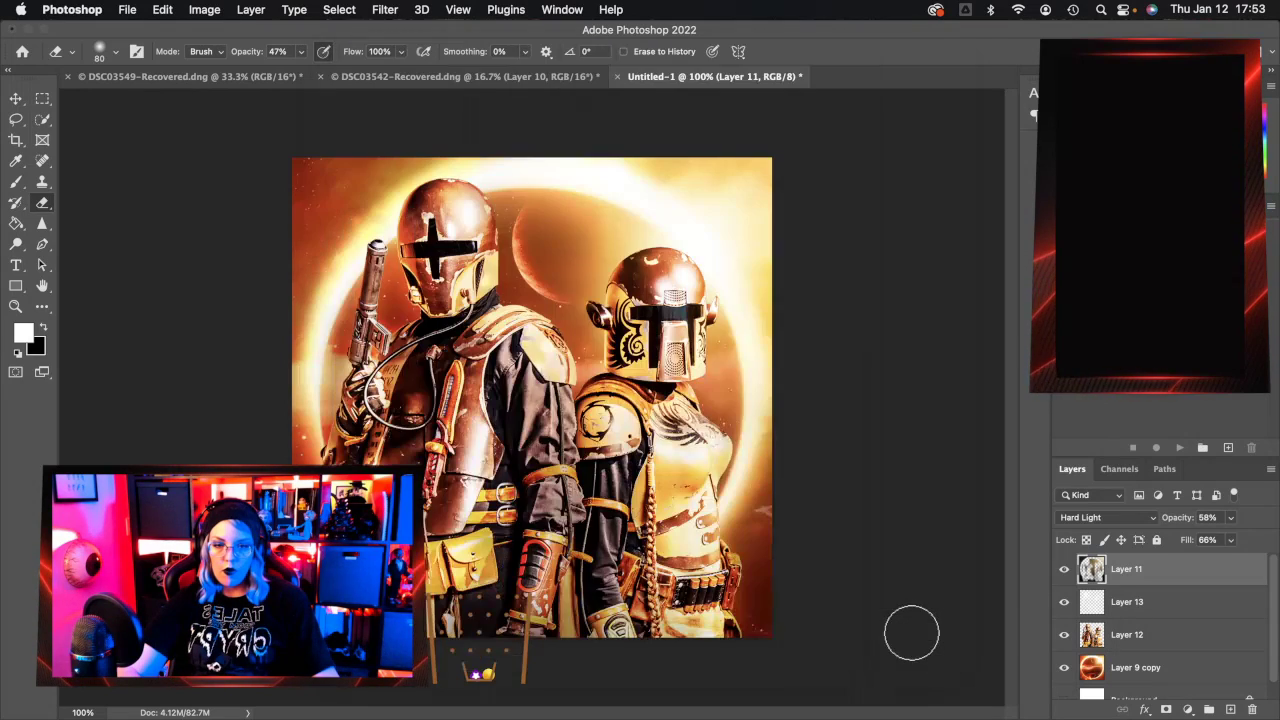
Switch to Lightroom Classic and import only the exported two-figure composite from the Desktop, copying it as DNG.
click(28, 31)
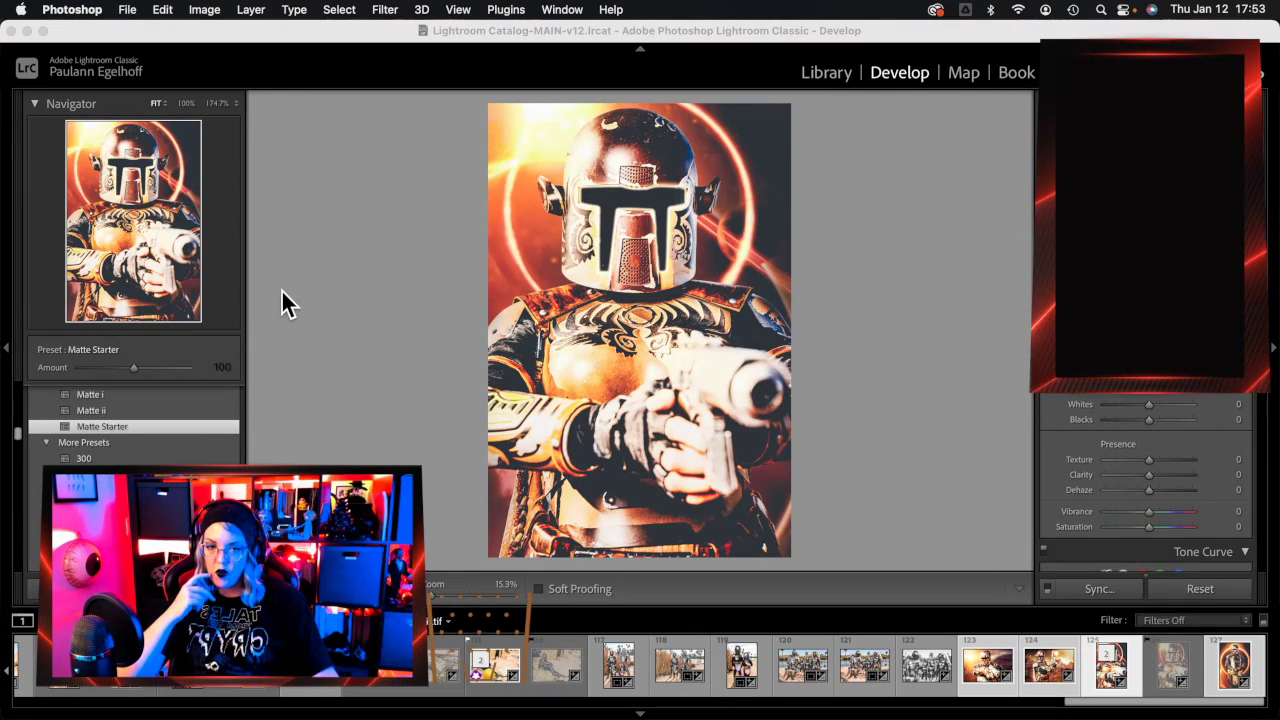
click(27, 31)
mouse_move(1276, 322)
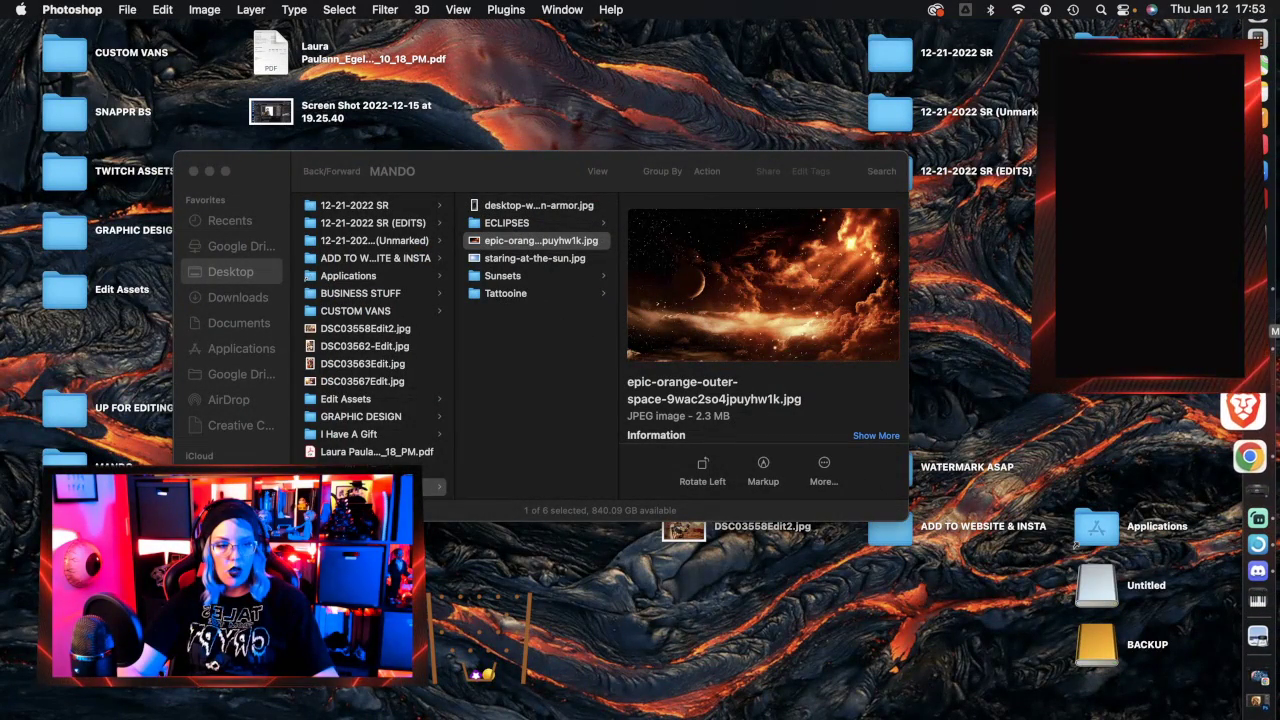
click(1240, 324)
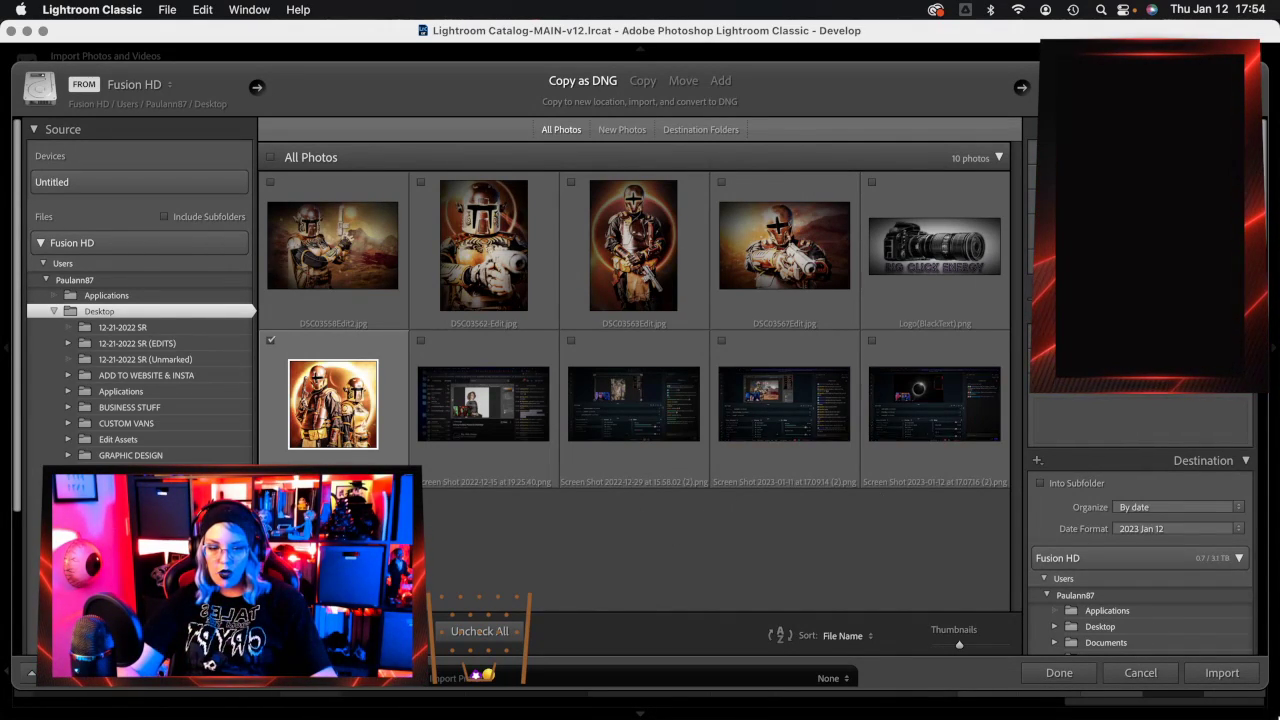
click(1226, 676)
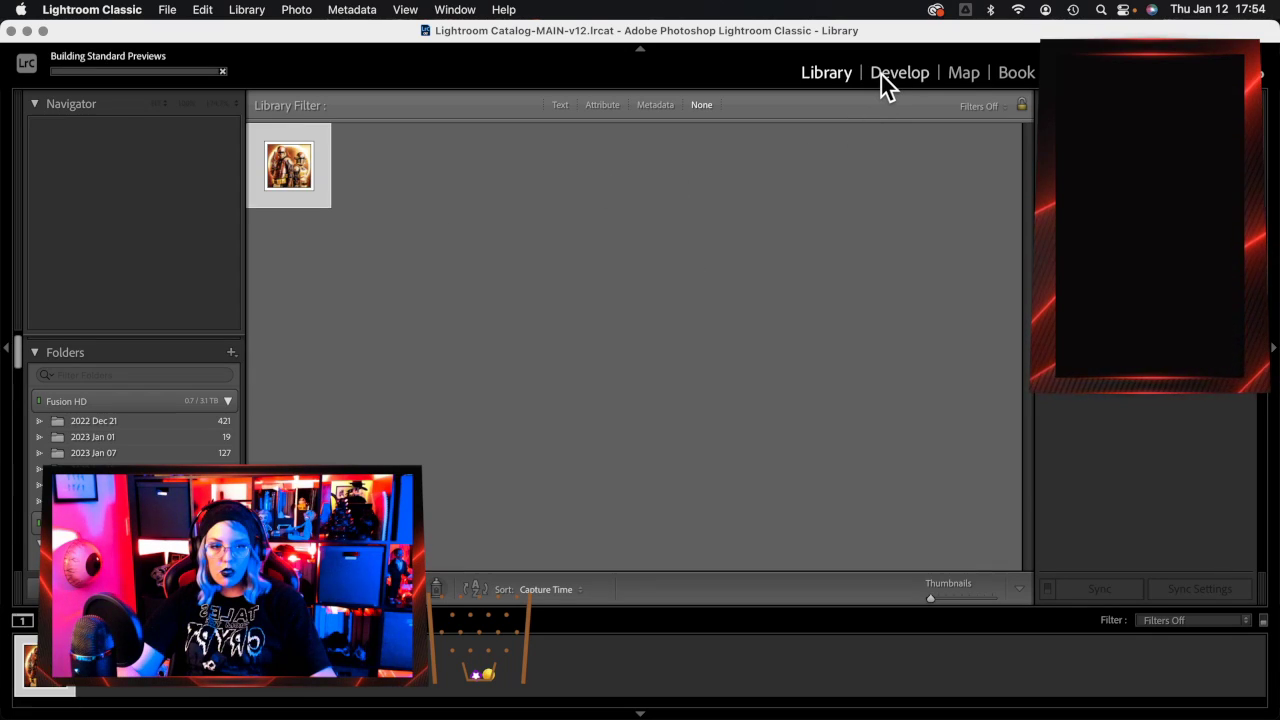
Move the imported composite into the 2023 Jan 07 folder and remove the emptied 2023 Jan 12 folder.
drag(295, 182, 149, 452)
right_click(140, 468)
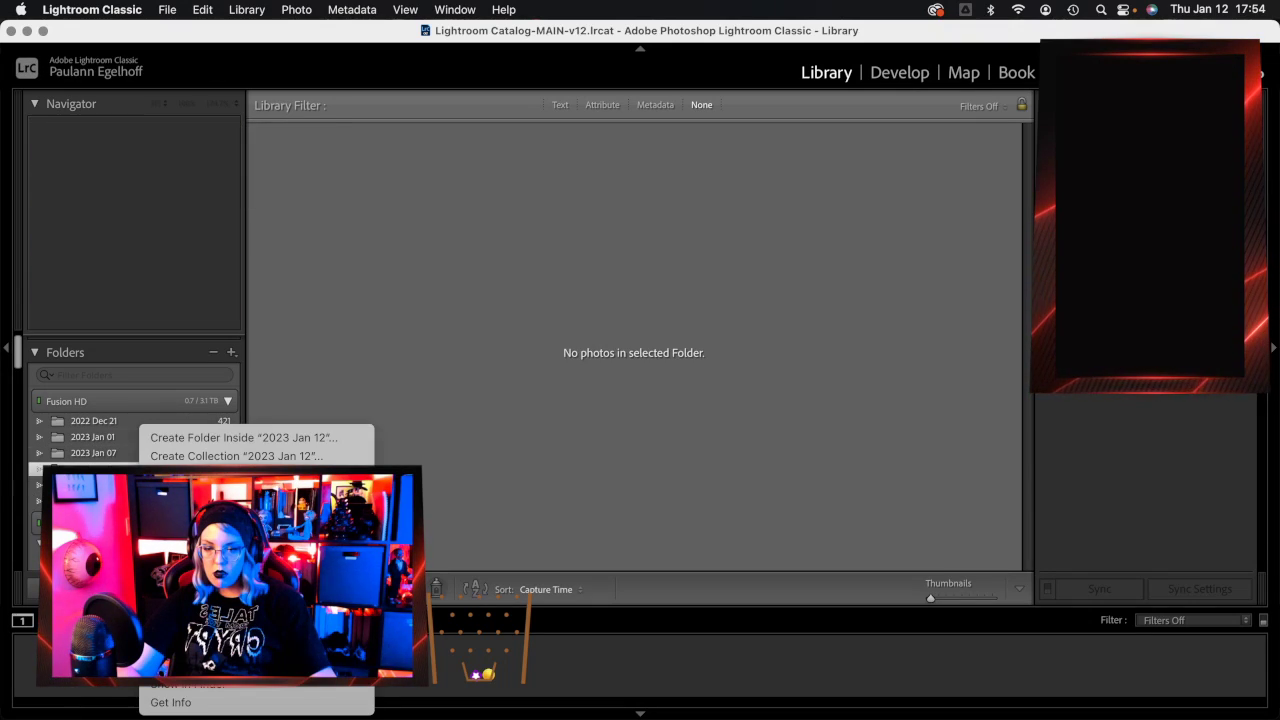
click(168, 503)
Find the two-figure composite at the end of the 2023 Jan 07 folder and open it in the Develop module.
click(145, 453)
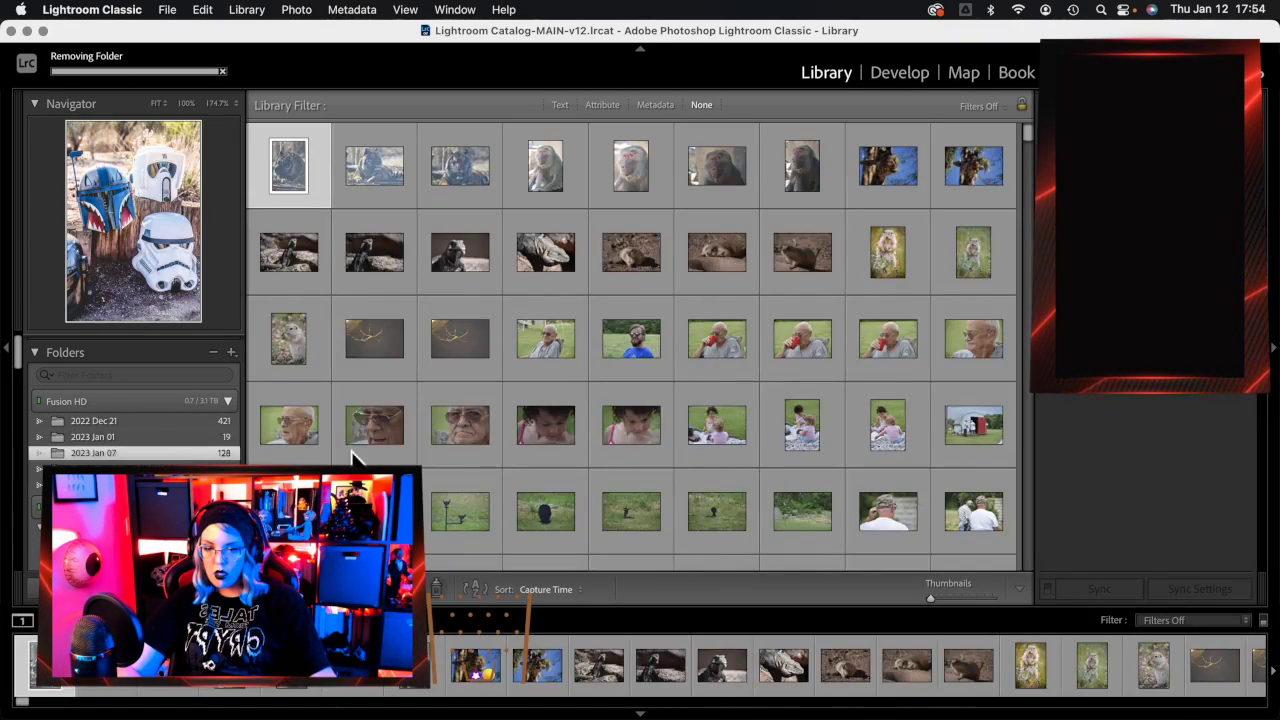
scroll(740, 424, down, 10)
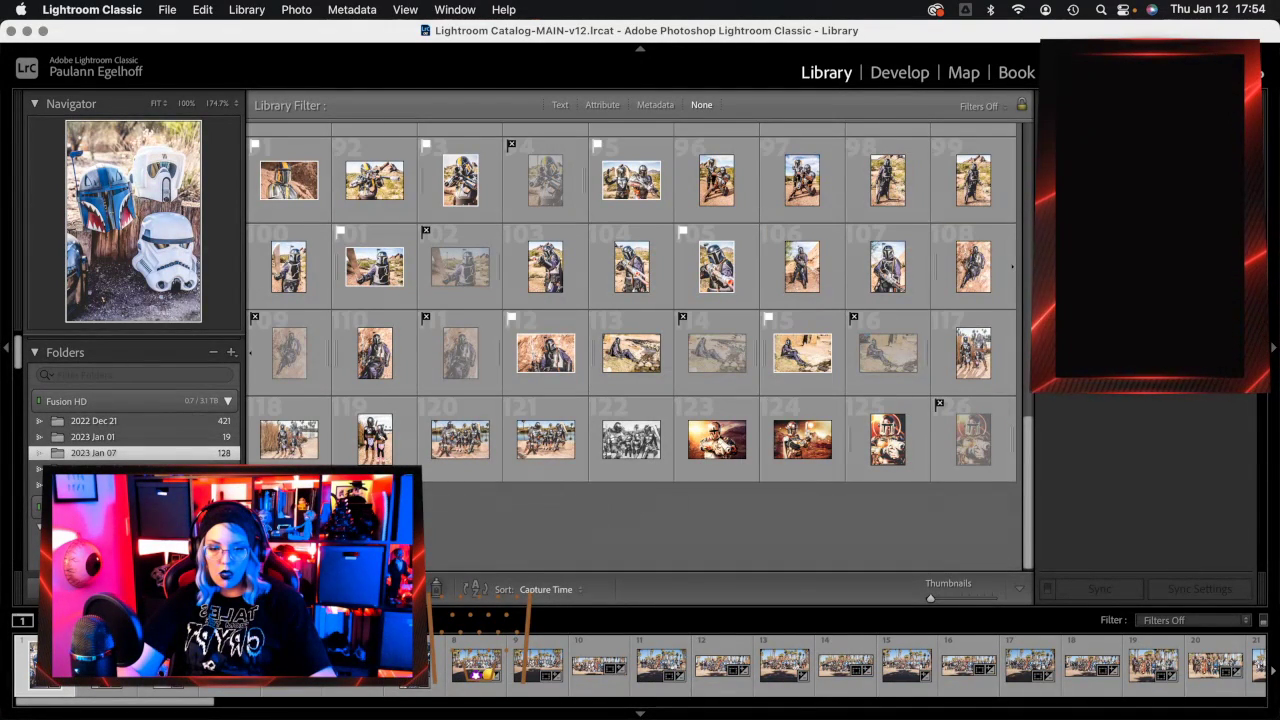
click(376, 525)
click(918, 81)
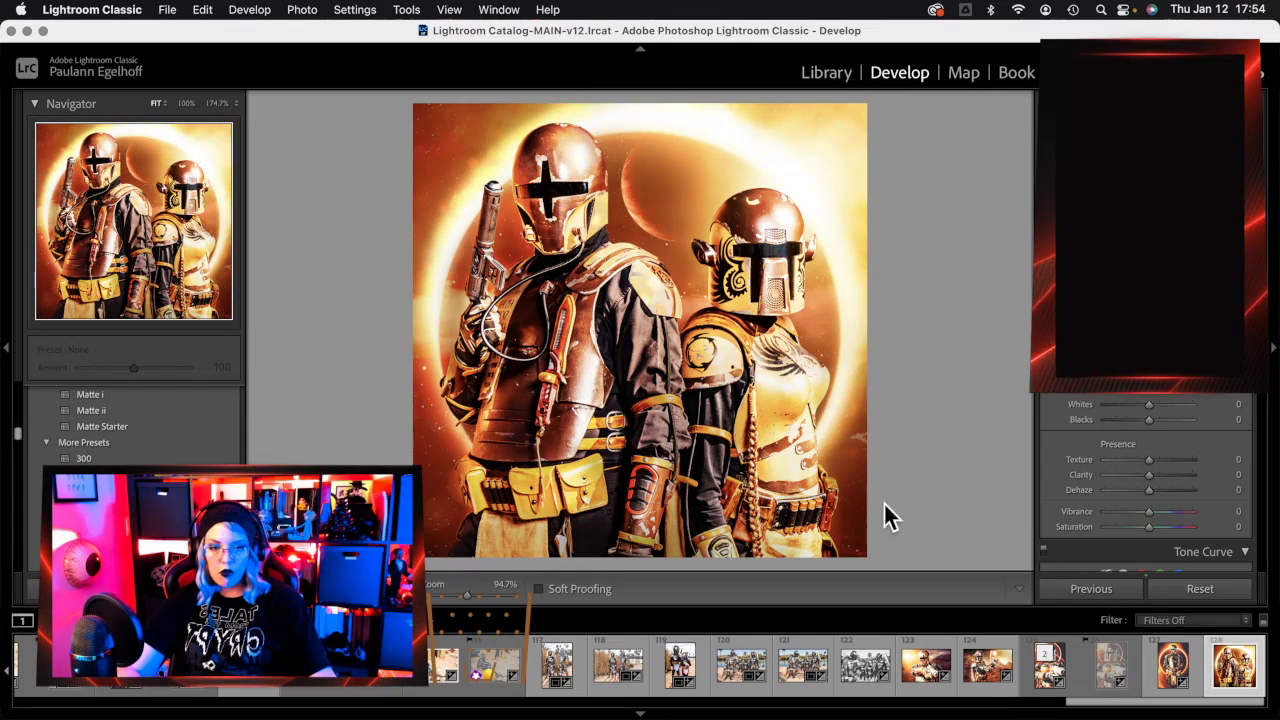
Apply the Strong S Curve preset and the Futuristic style preset FT04 to the composite.
scroll(140, 425, down, 3)
scroll(140, 425, up, 10)
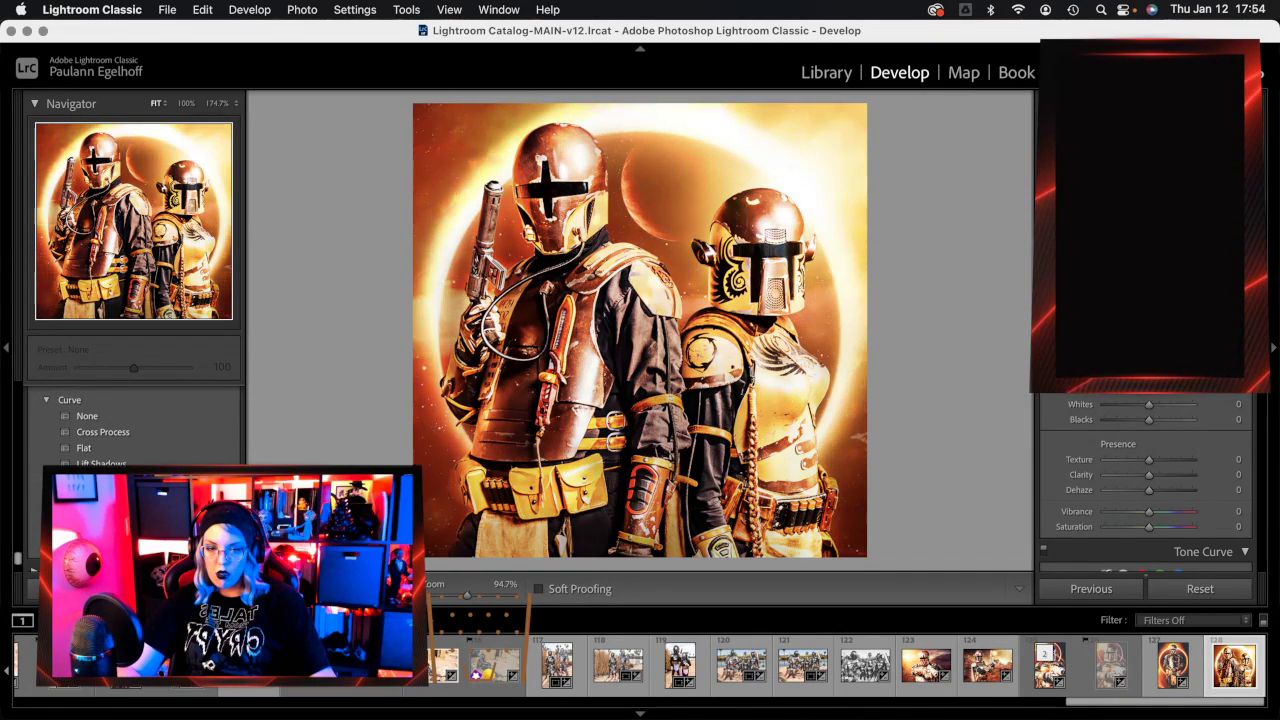
click(110, 480)
scroll(120, 470, up, 10)
scroll(120, 425, up, 10)
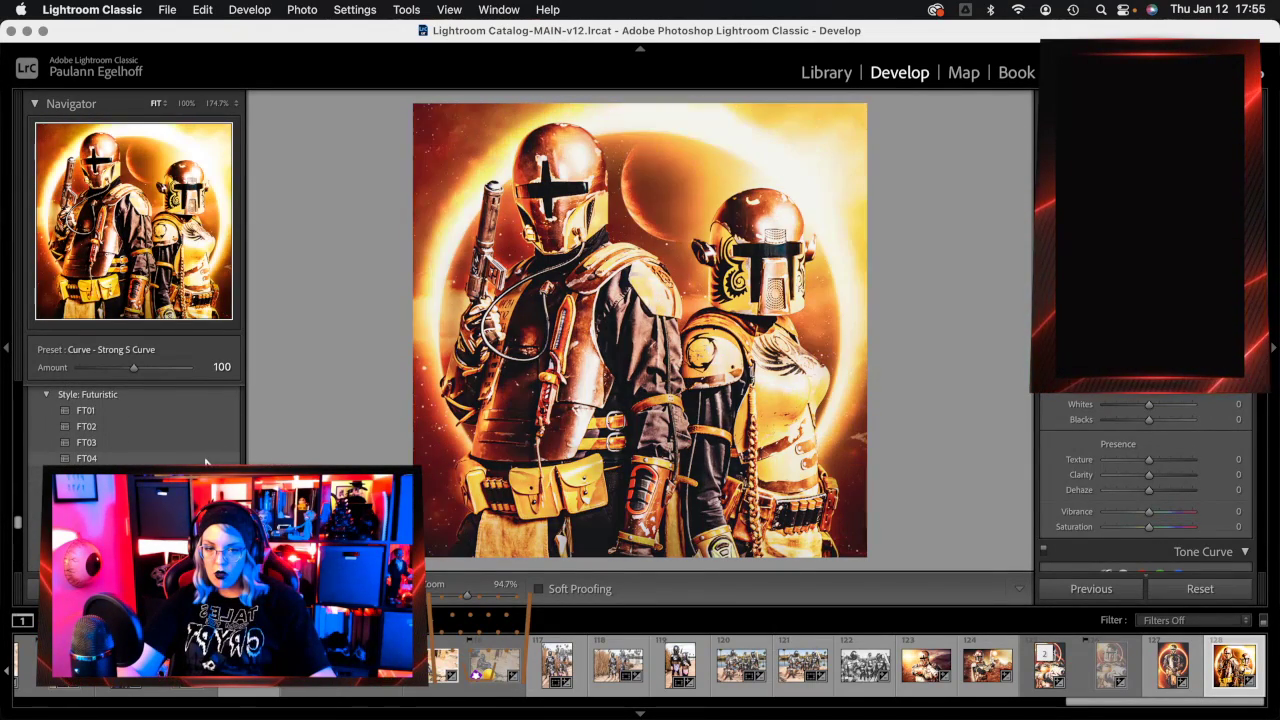
click(204, 459)
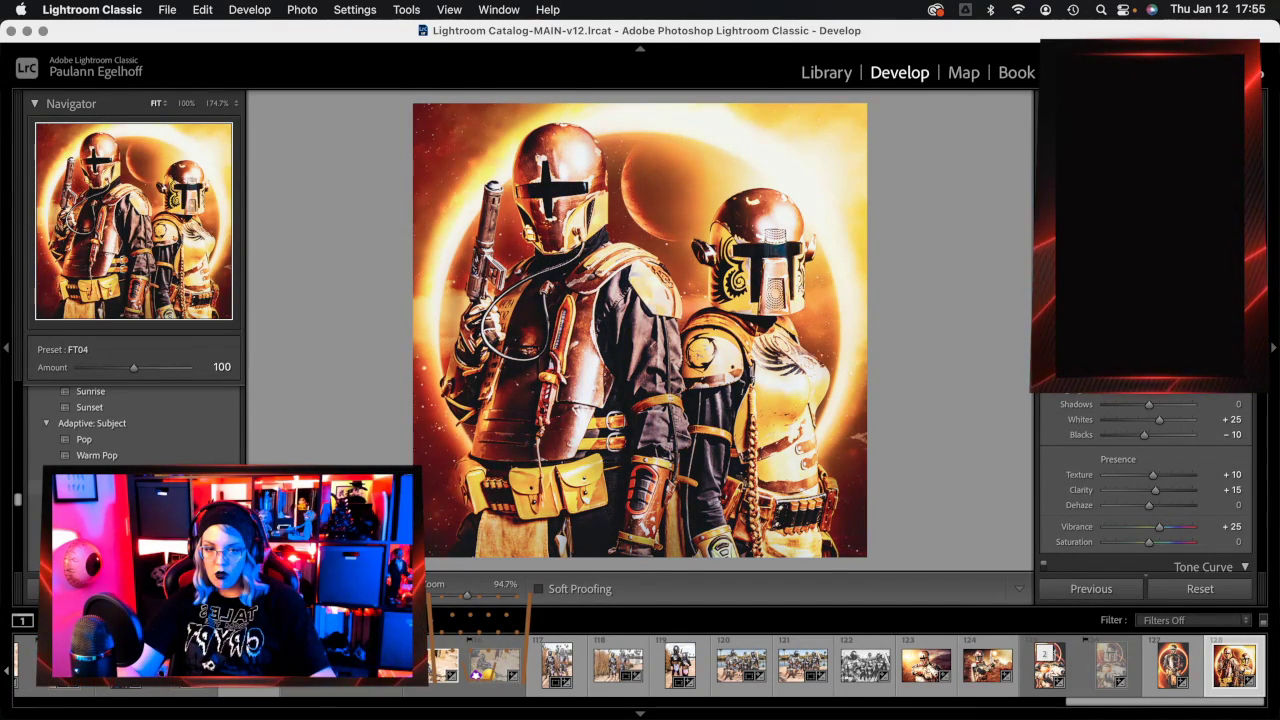
Preview further presets on the composite and apply Matte Starter from the MATTE group.
scroll(135, 425, down, 10)
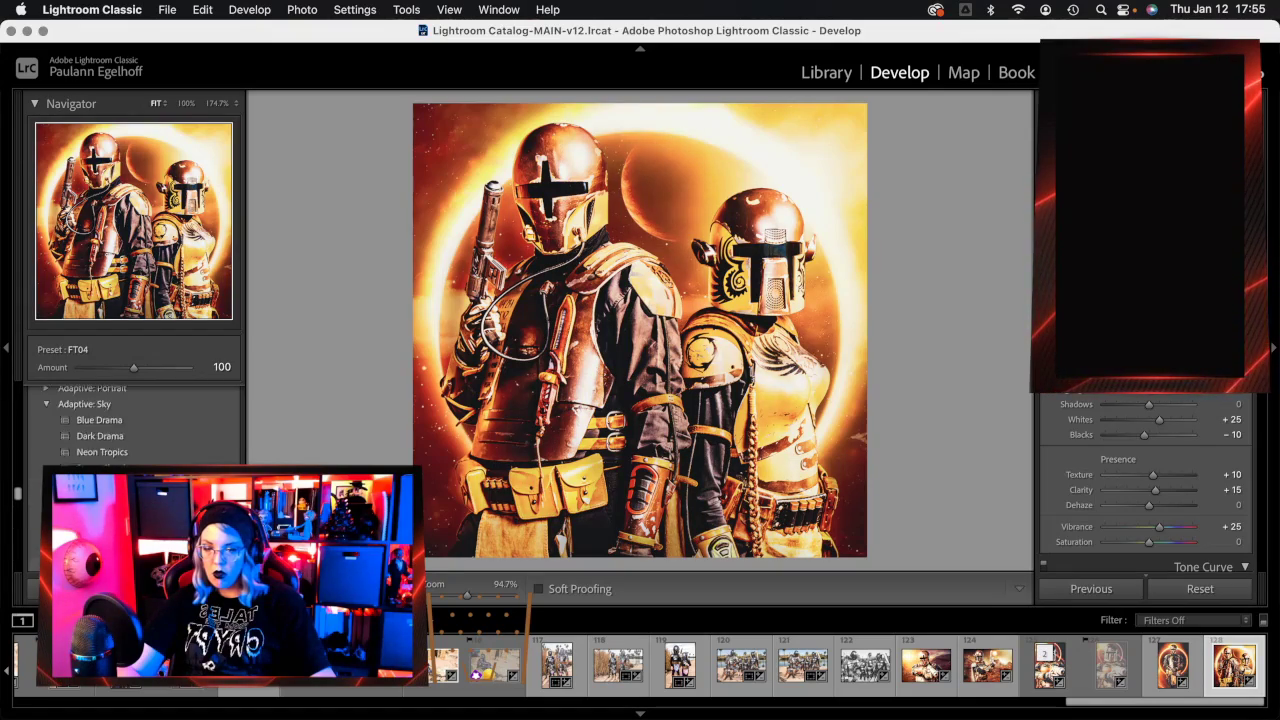
scroll(135, 425, down, 10)
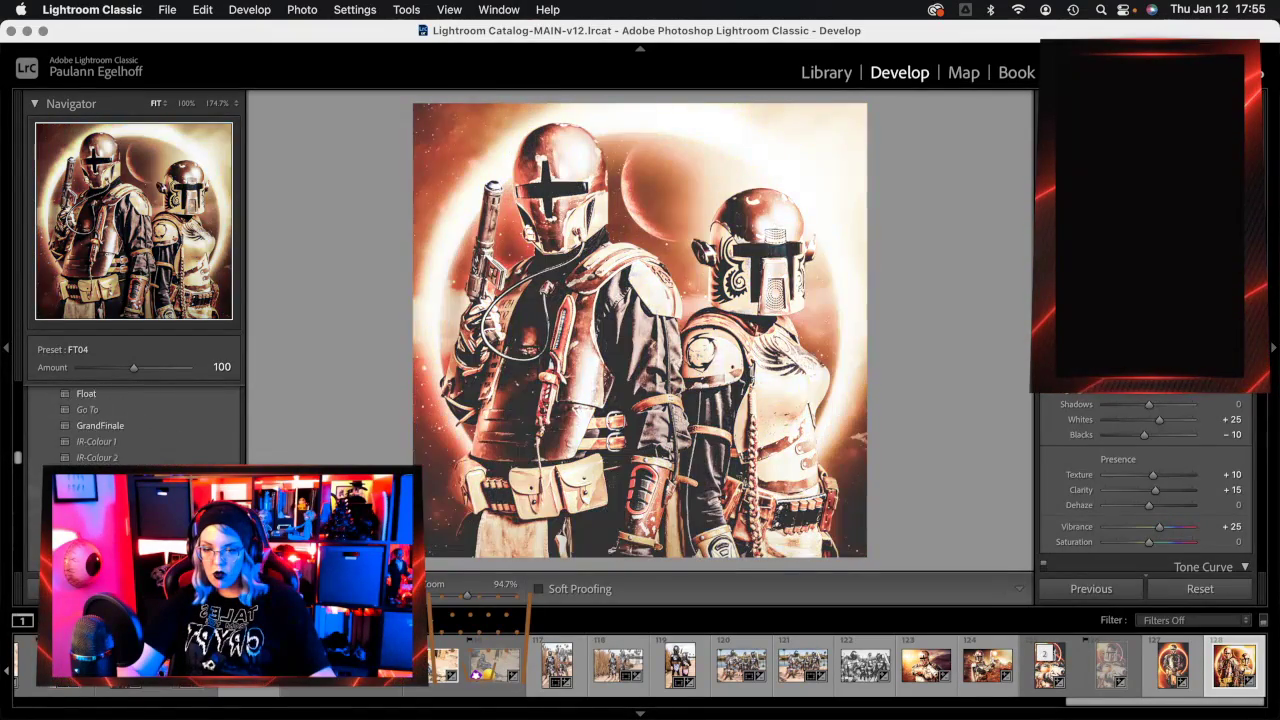
scroll(135, 425, up, 5)
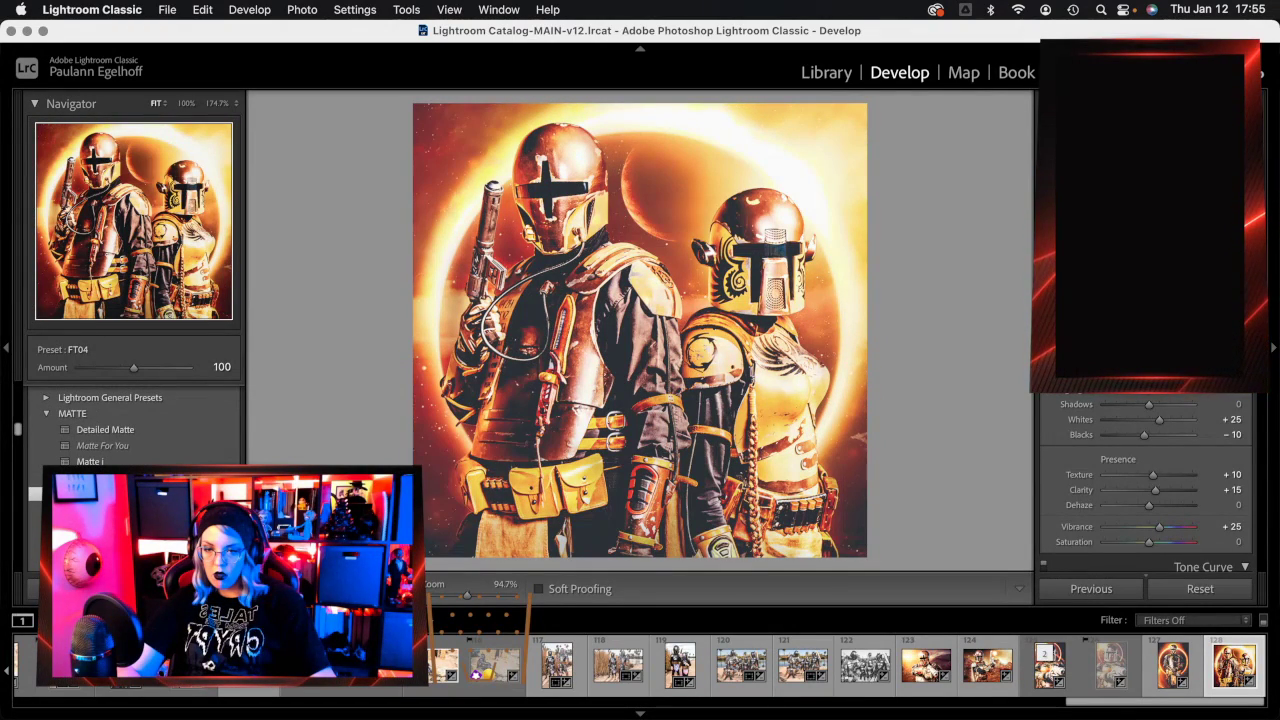
scroll(1182, 438, down, 10)
scroll(1180, 433, up, 5)
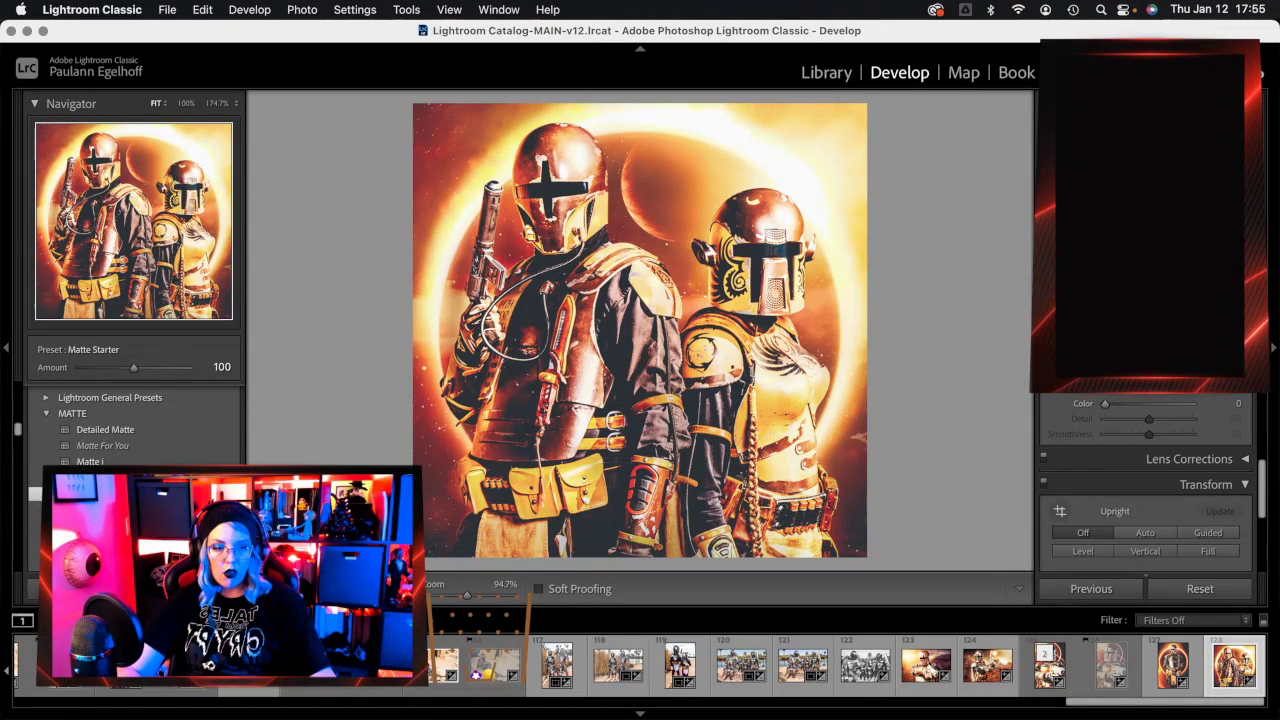
Raise the composite's Clarity to +35.
scroll(1166, 437, up, 5)
scroll(1172, 437, down, 3)
drag(1156, 478, 1166, 478)
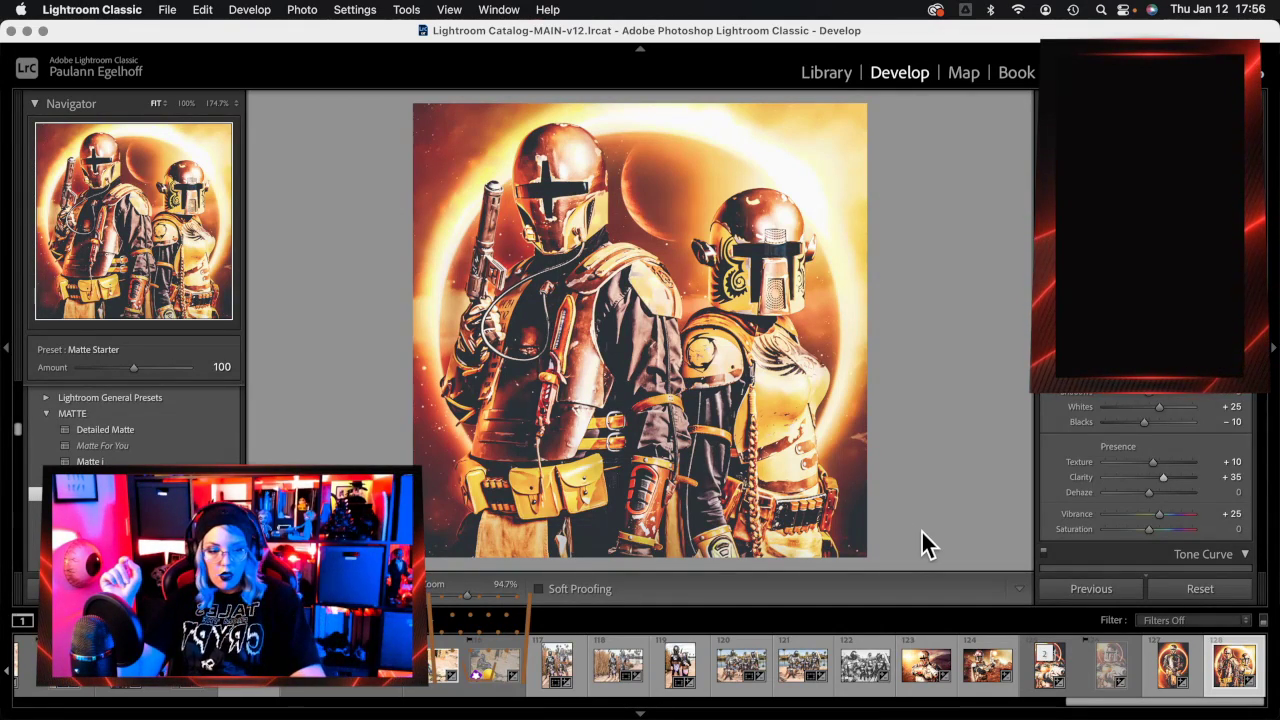
Review the earlier single-figure edits, examining the cross-shaped visor up close and the portrait of the figure aiming a gun.
key(Left)
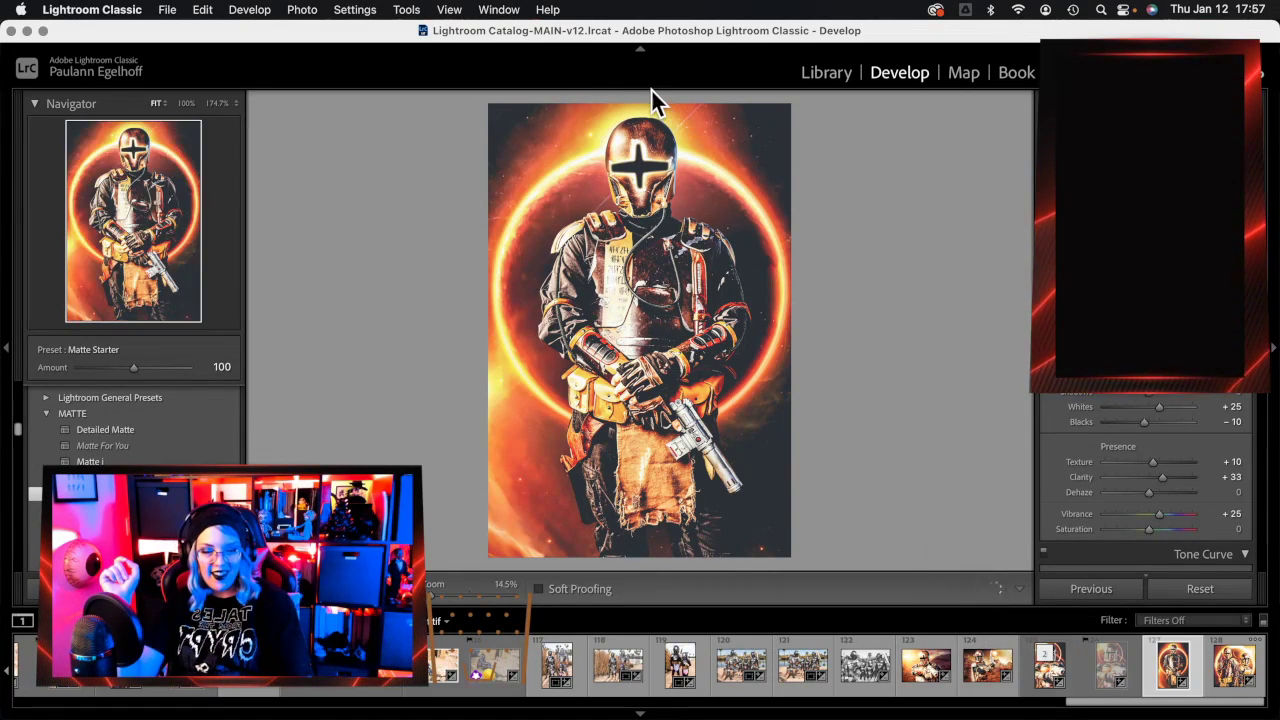
click(641, 164)
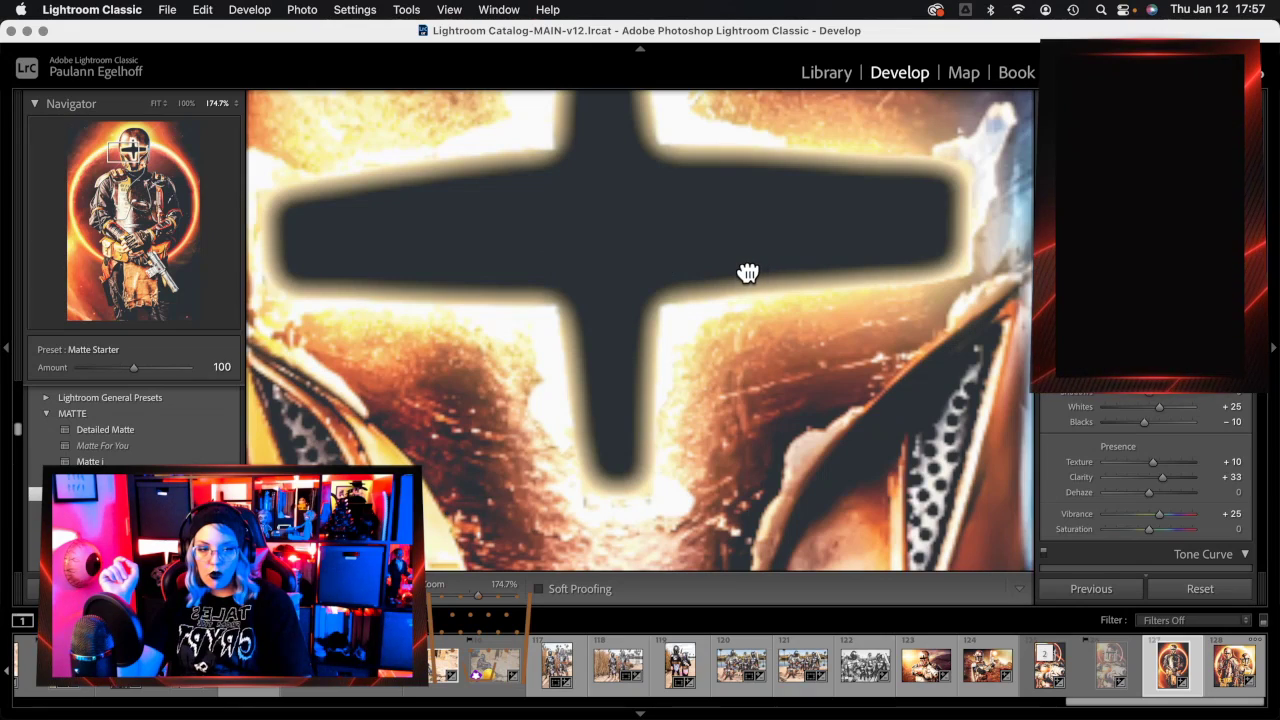
click(704, 237)
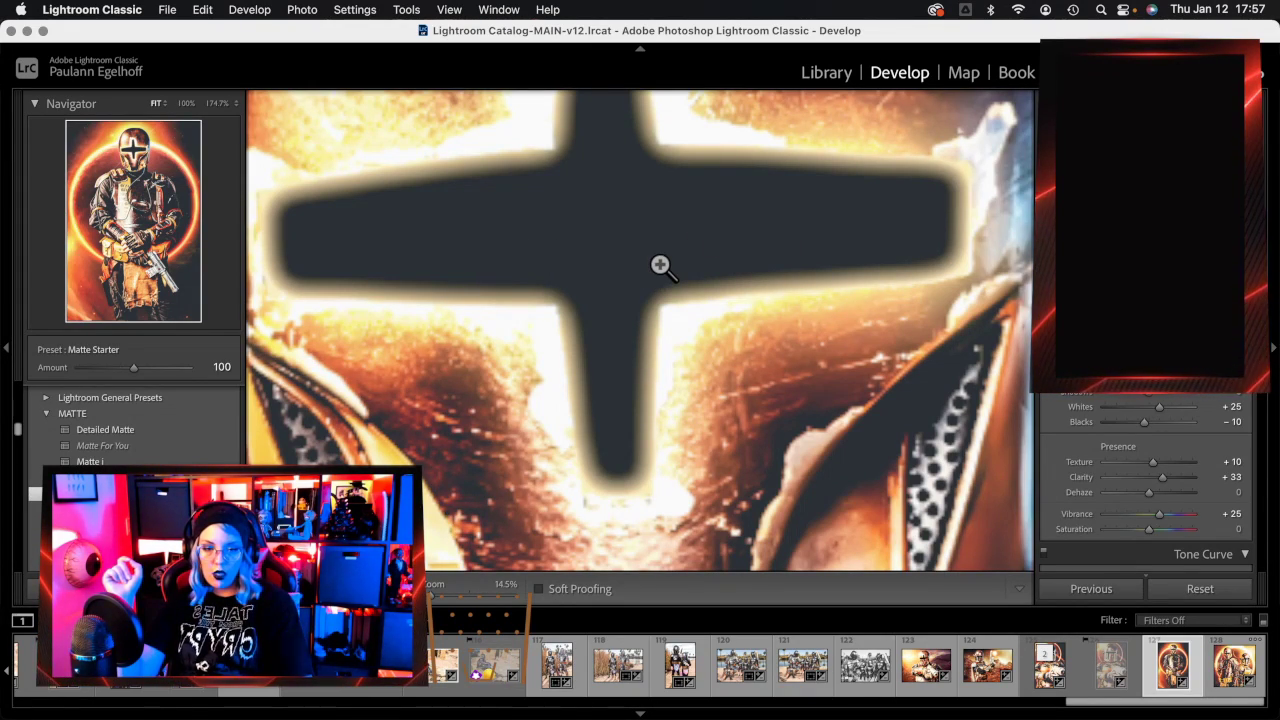
click(732, 242)
click(727, 243)
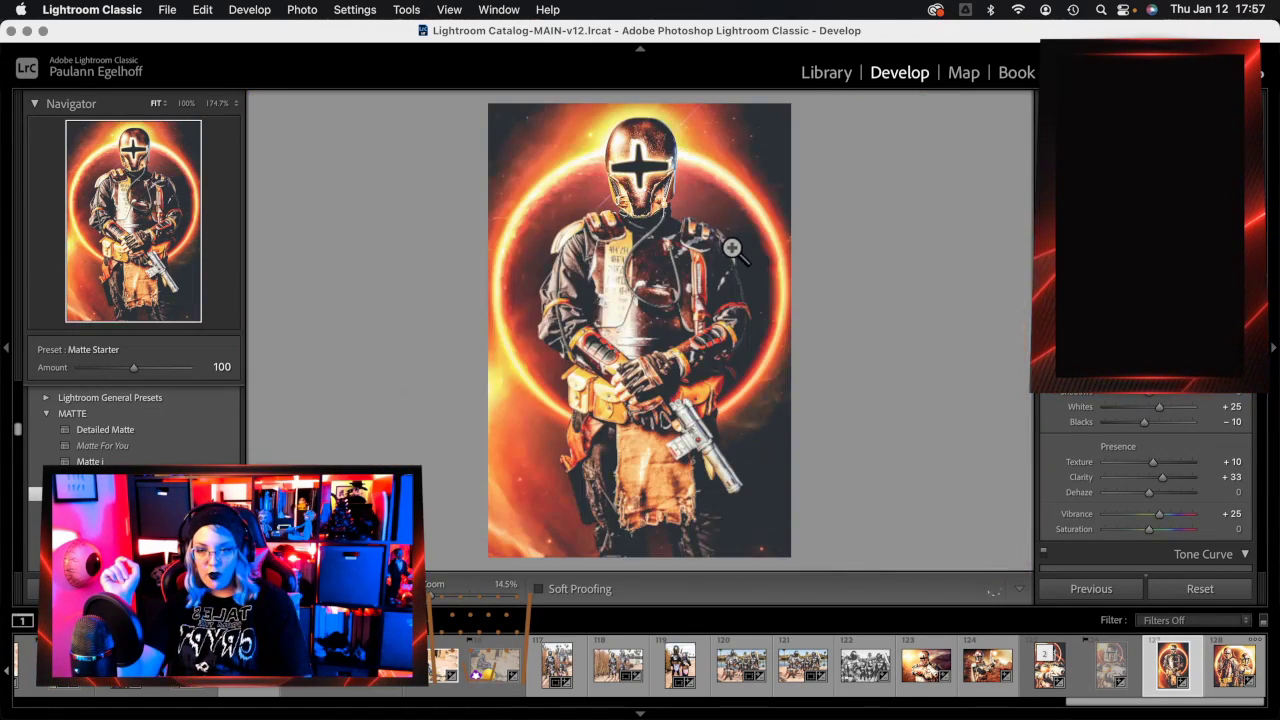
click(1040, 695)
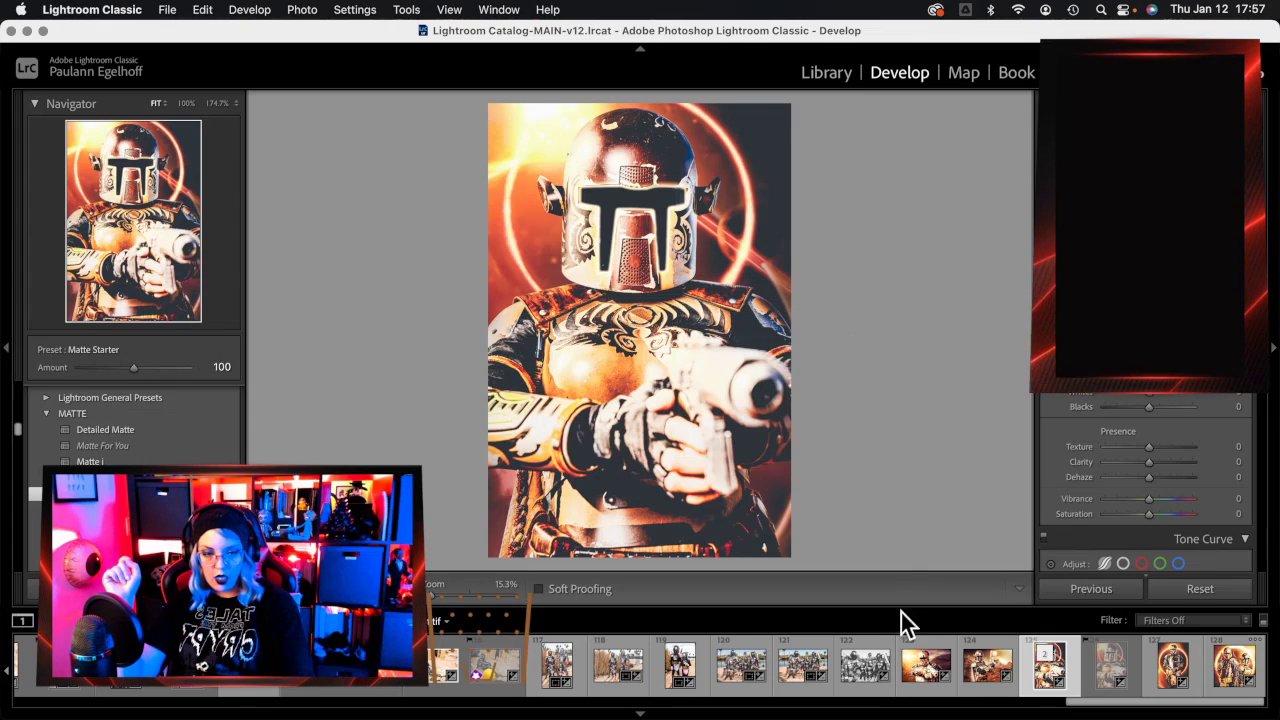
Compare the earlier edits of the gun-raising figure and the cross-visored figure with the two-figure composite.
click(975, 698)
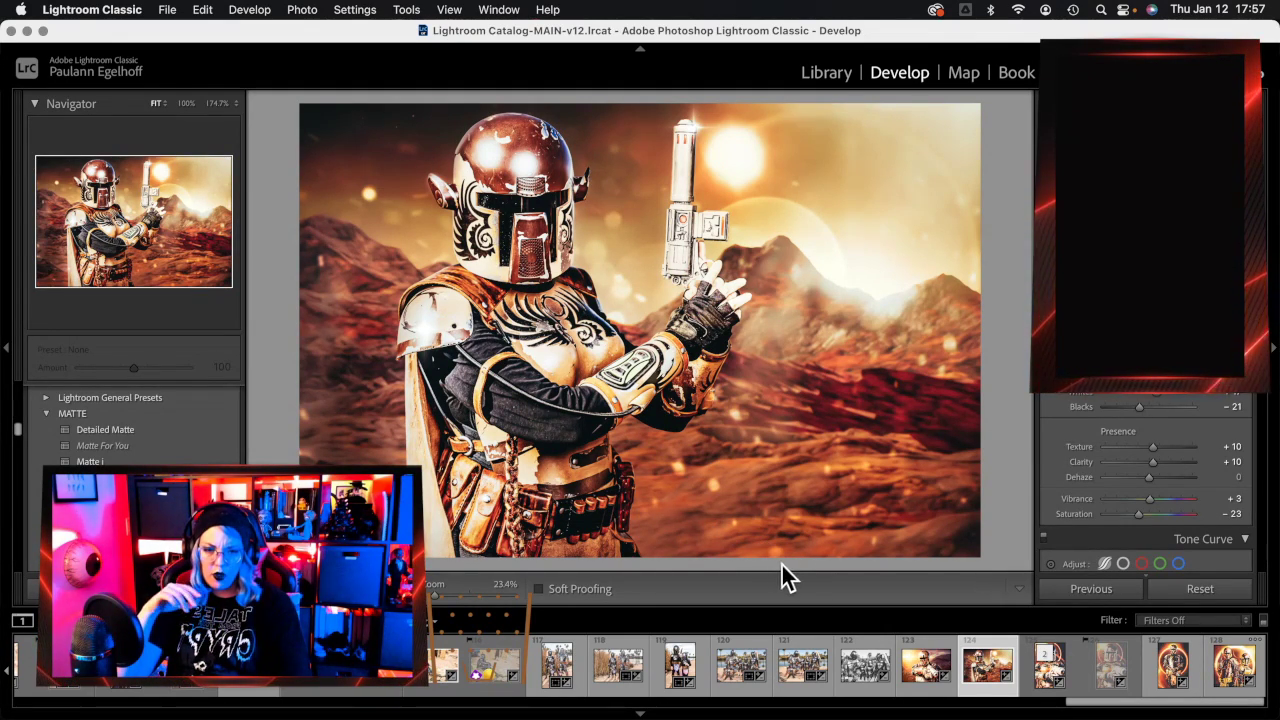
click(920, 670)
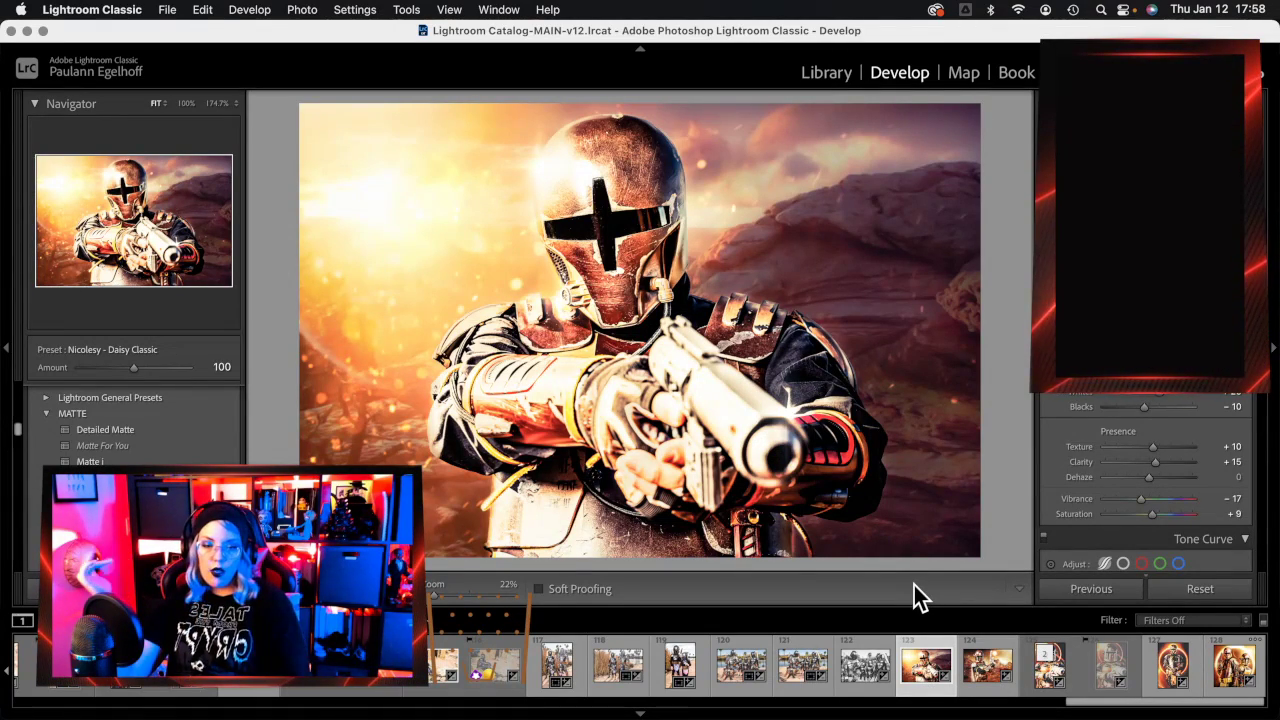
click(1230, 686)
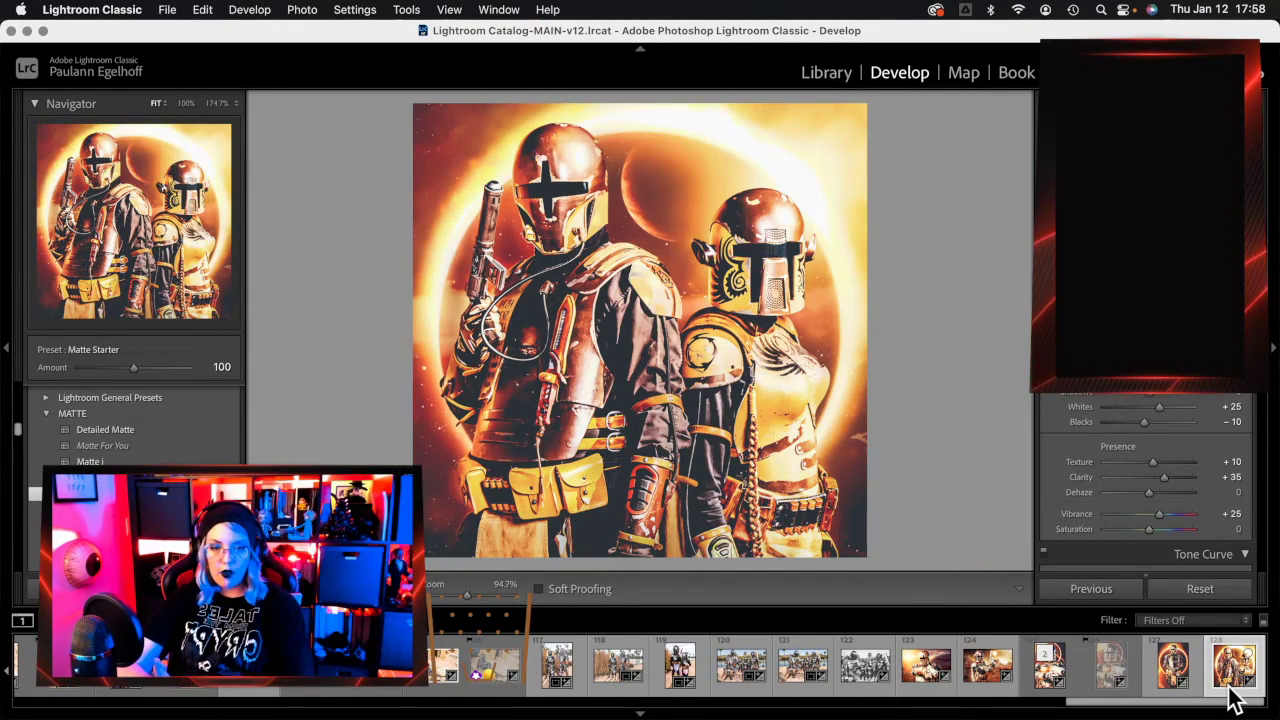
Switch to Photoshop and, in DSC03542-Recovered.dng, show the Background copy layer and move it to the top of the layer stack.
mouse_move(1276, 433)
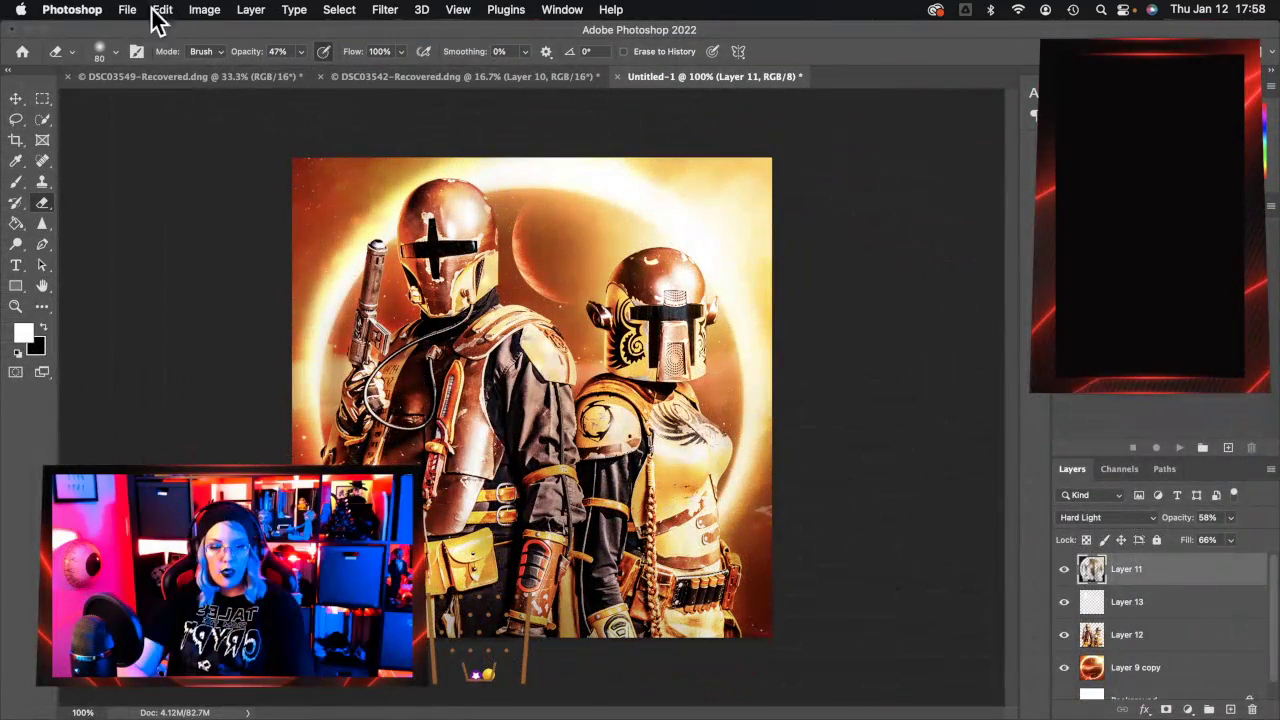
click(376, 76)
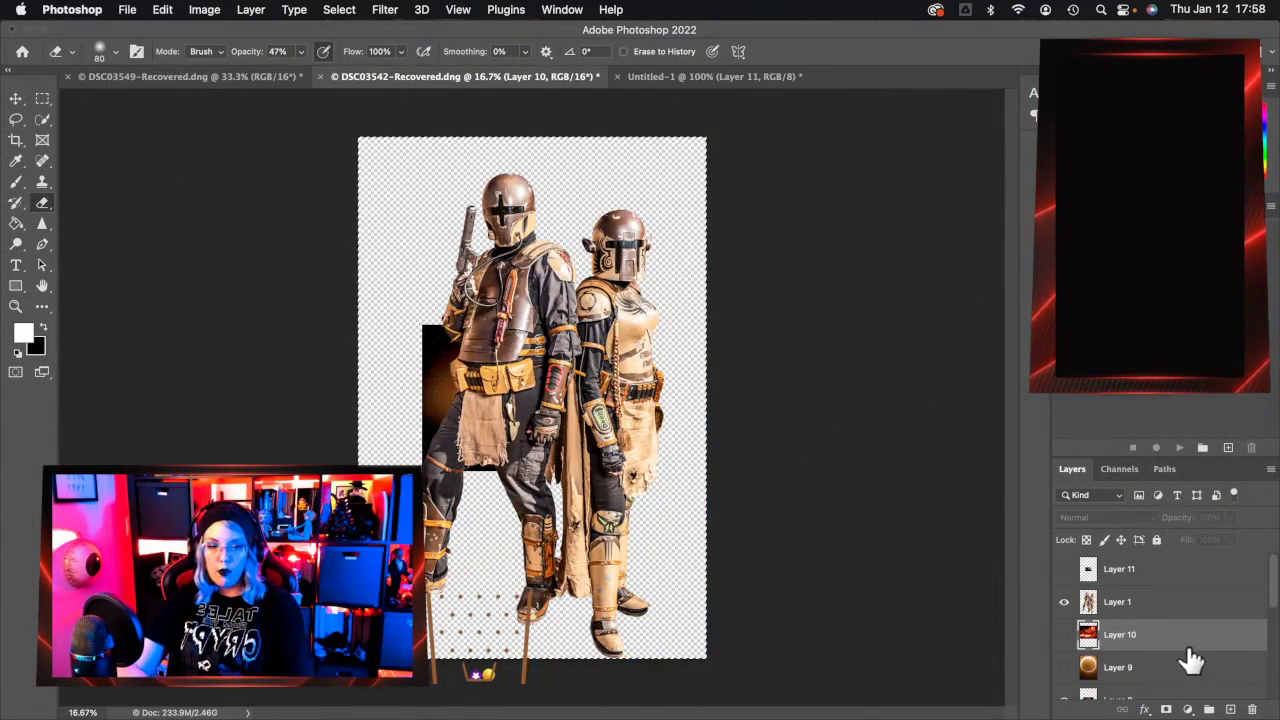
scroll(1188, 655, down, 5)
click(1064, 684)
drag(1150, 684, 1194, 567)
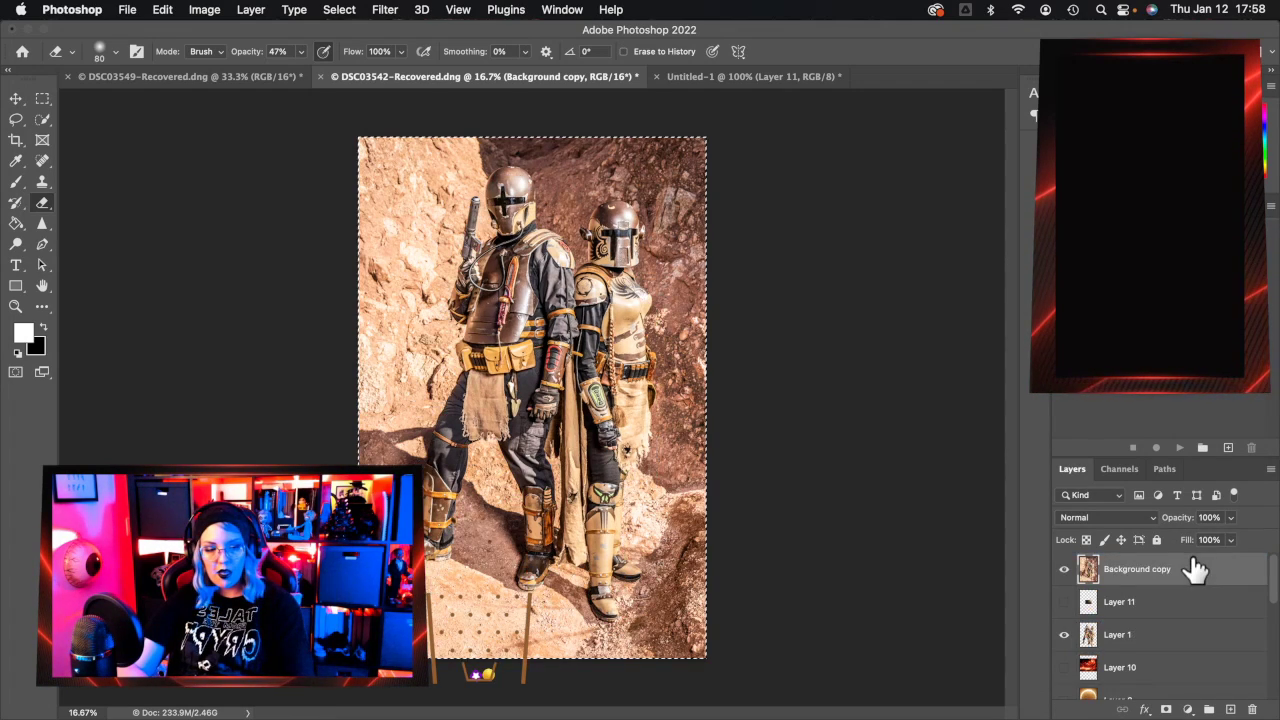
Compare the original DSC03542 photo with the finished Untitled-1 composite and view the DSC03549 photo of the embracing figures.
click(788, 77)
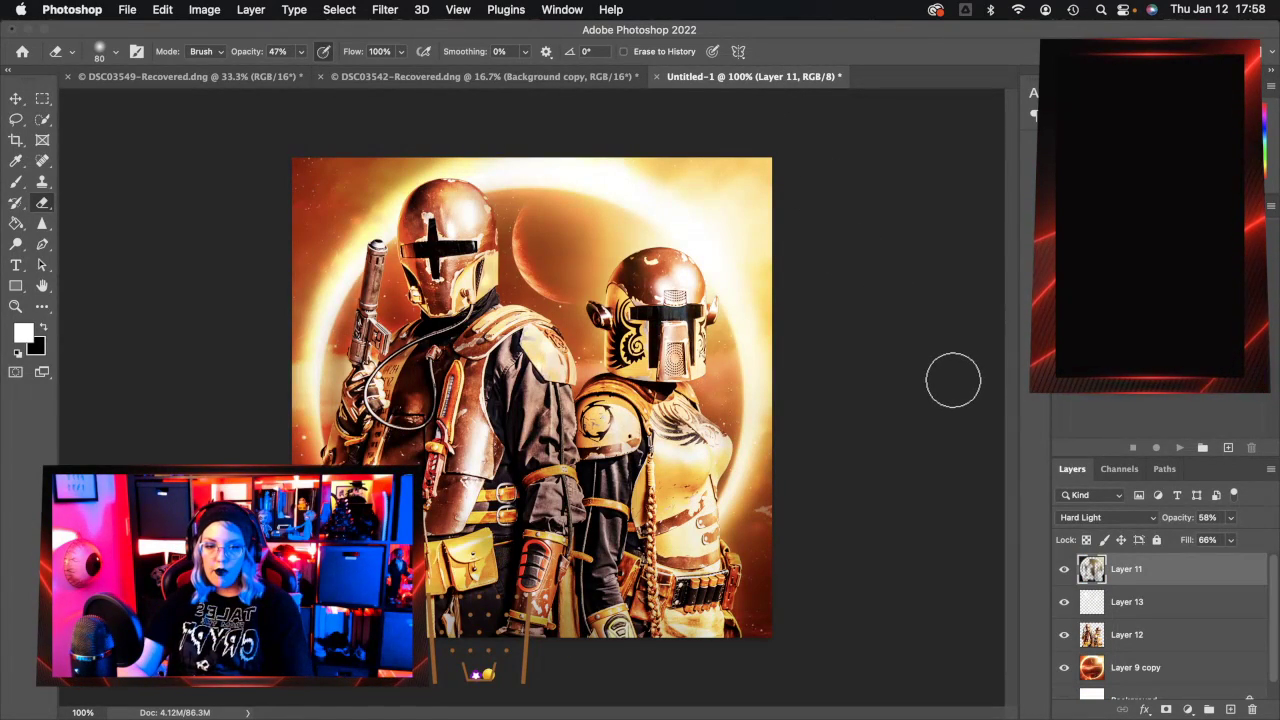
click(548, 72)
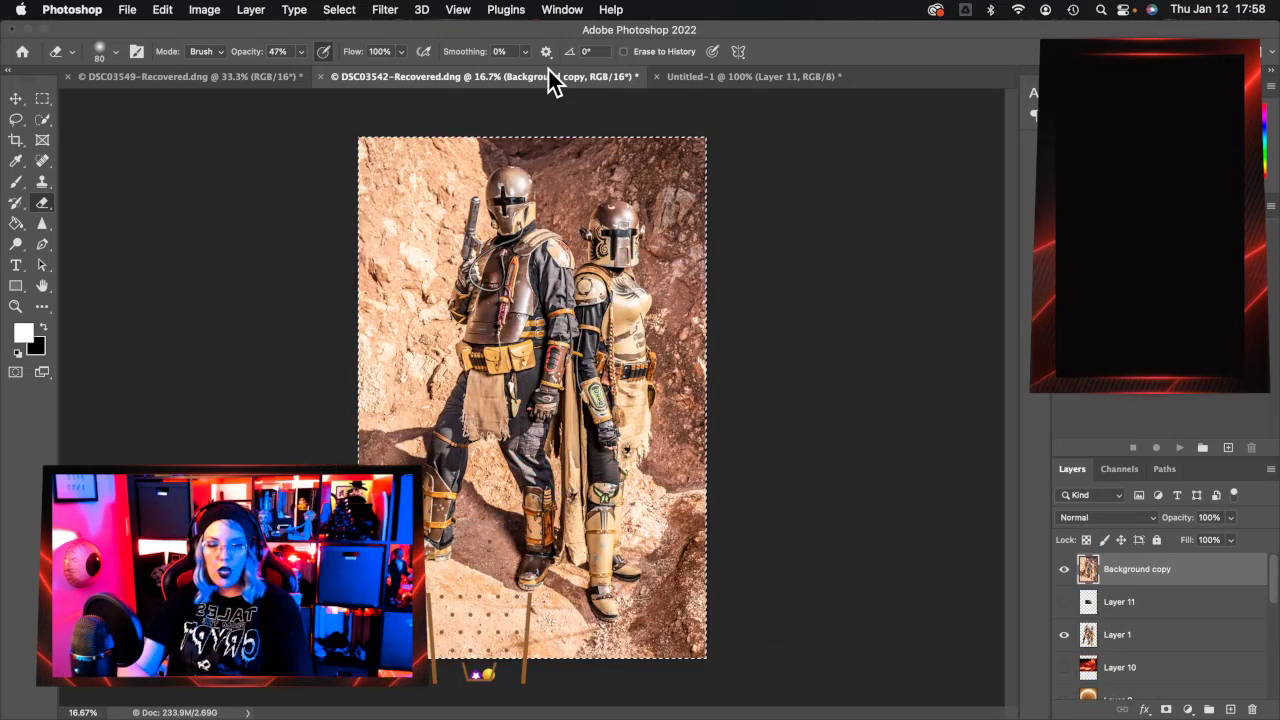
click(765, 78)
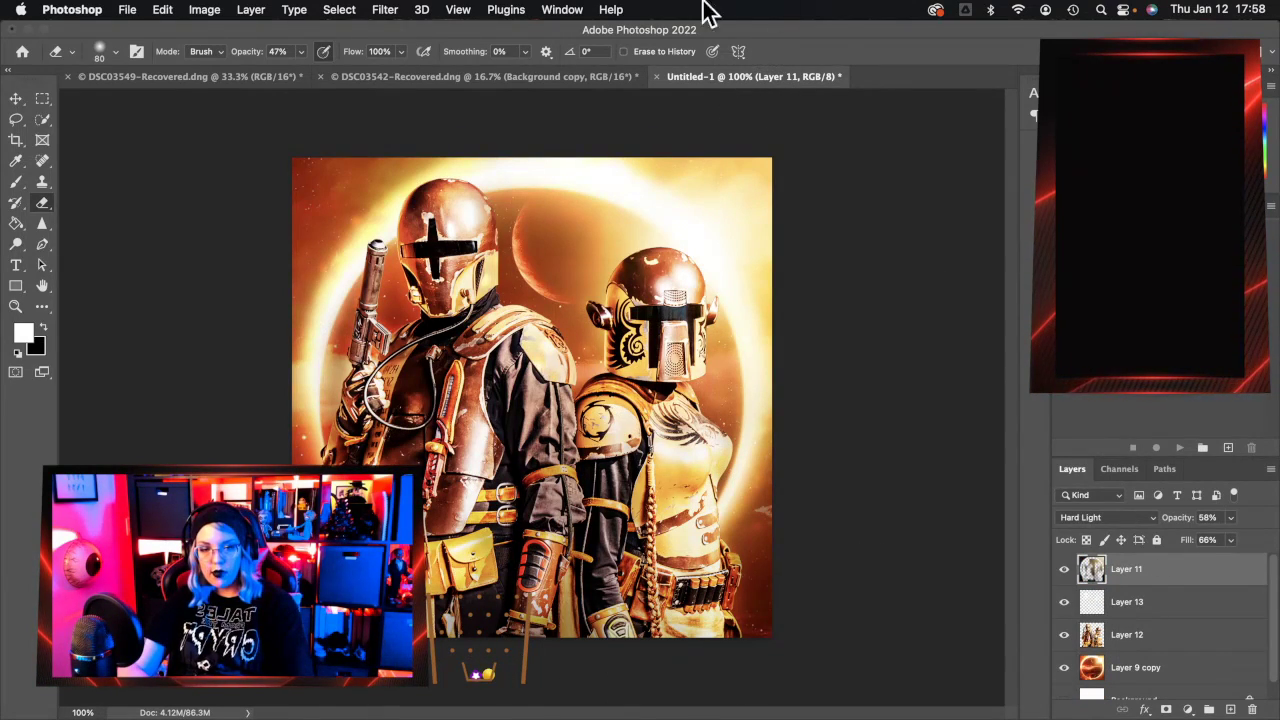
click(532, 80)
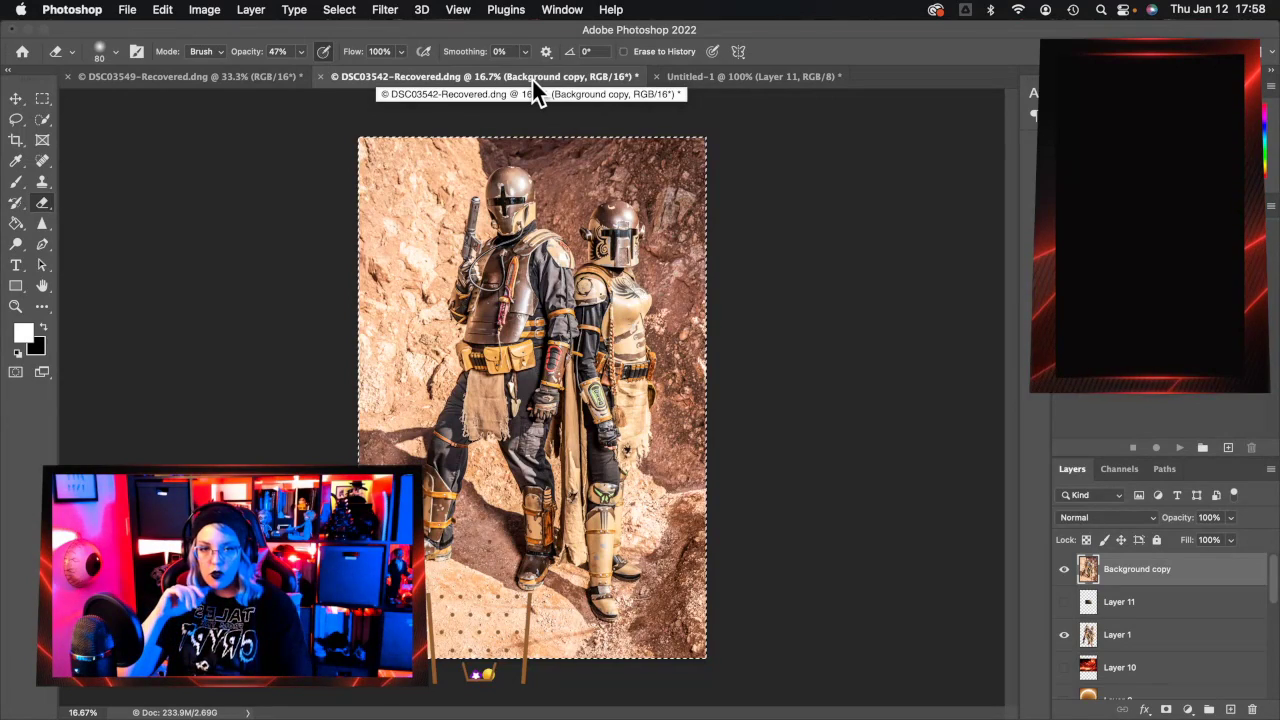
click(706, 77)
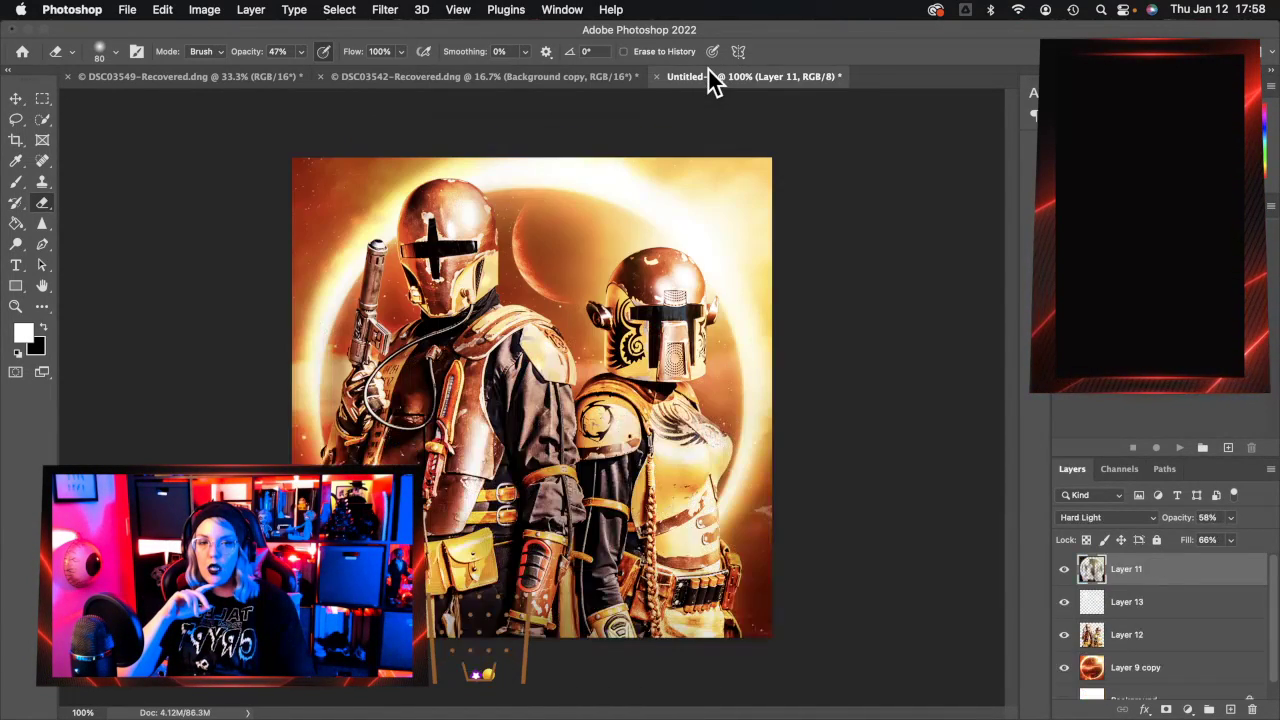
click(564, 78)
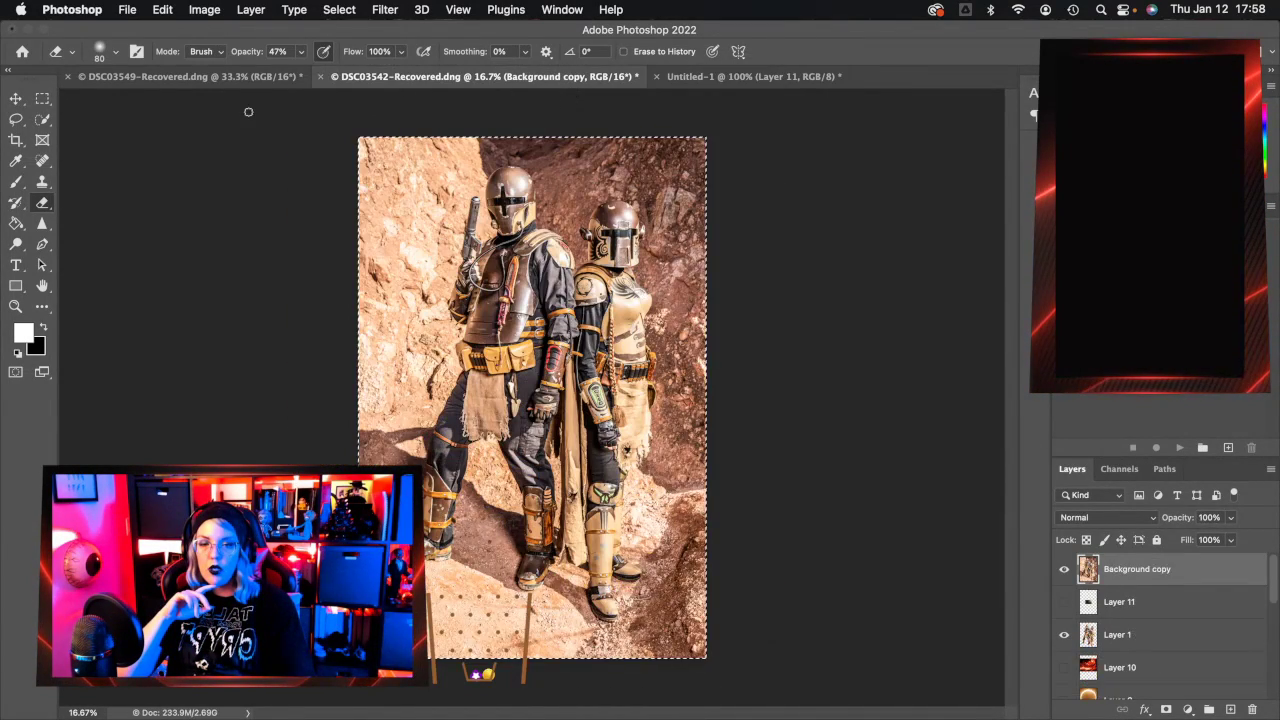
click(126, 78)
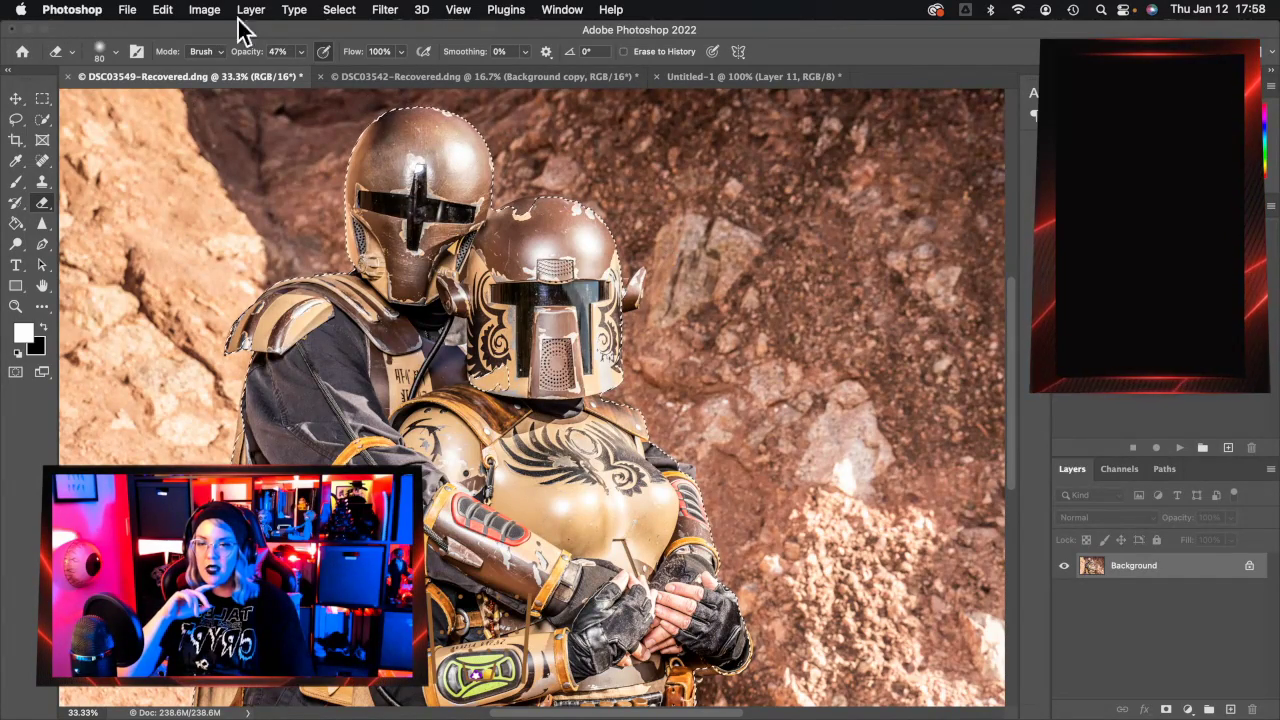
Minimize the Lightroom Classic window and close the MANDO folder window to clear the desktop.
click(28, 30)
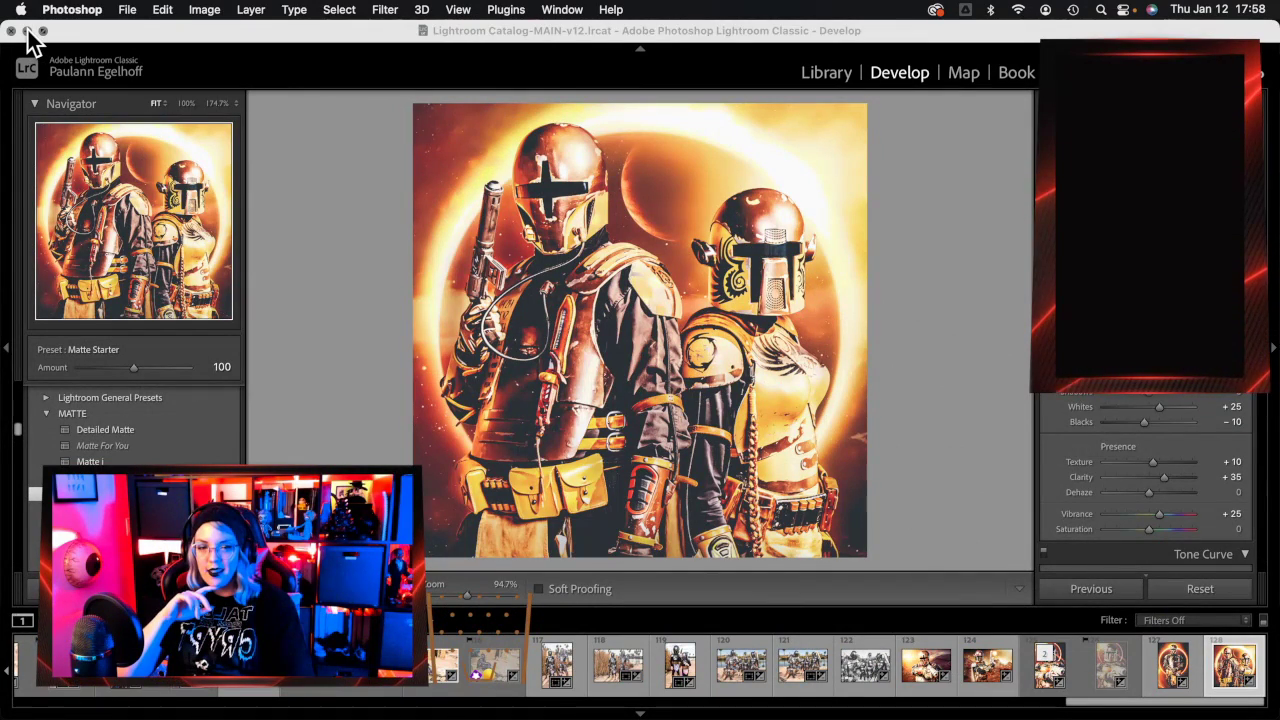
click(27, 31)
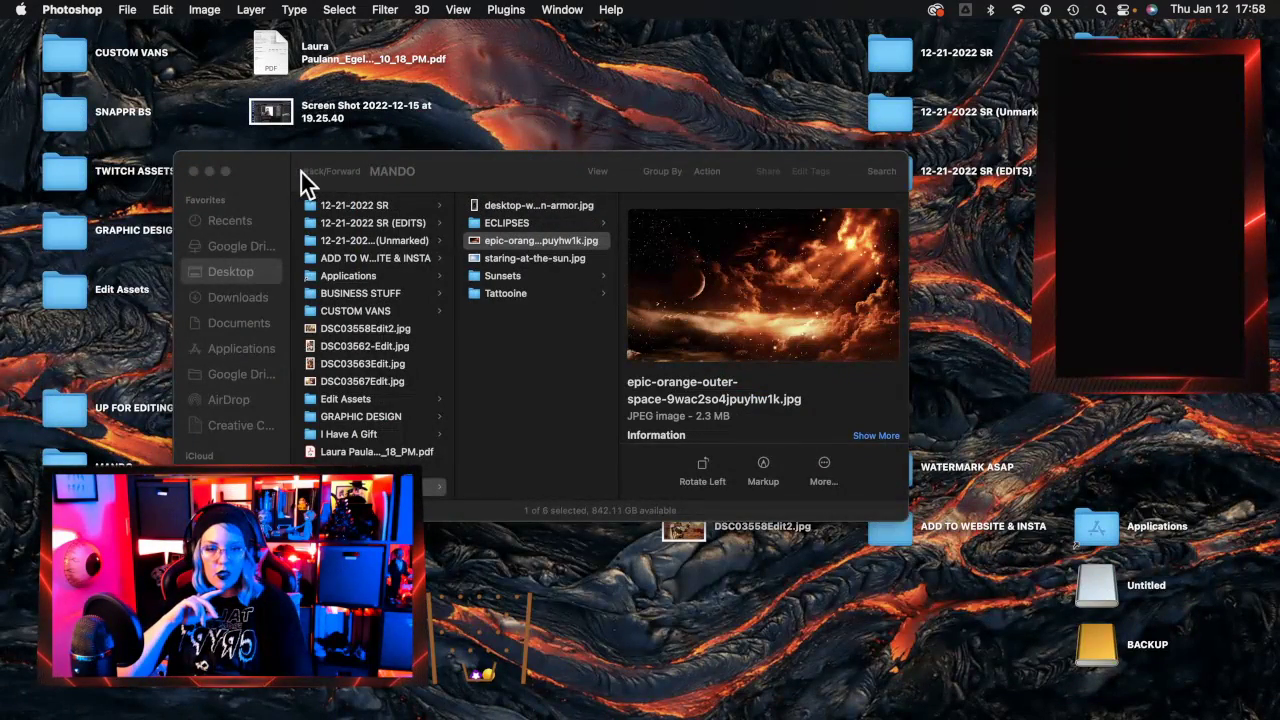
click(193, 172)
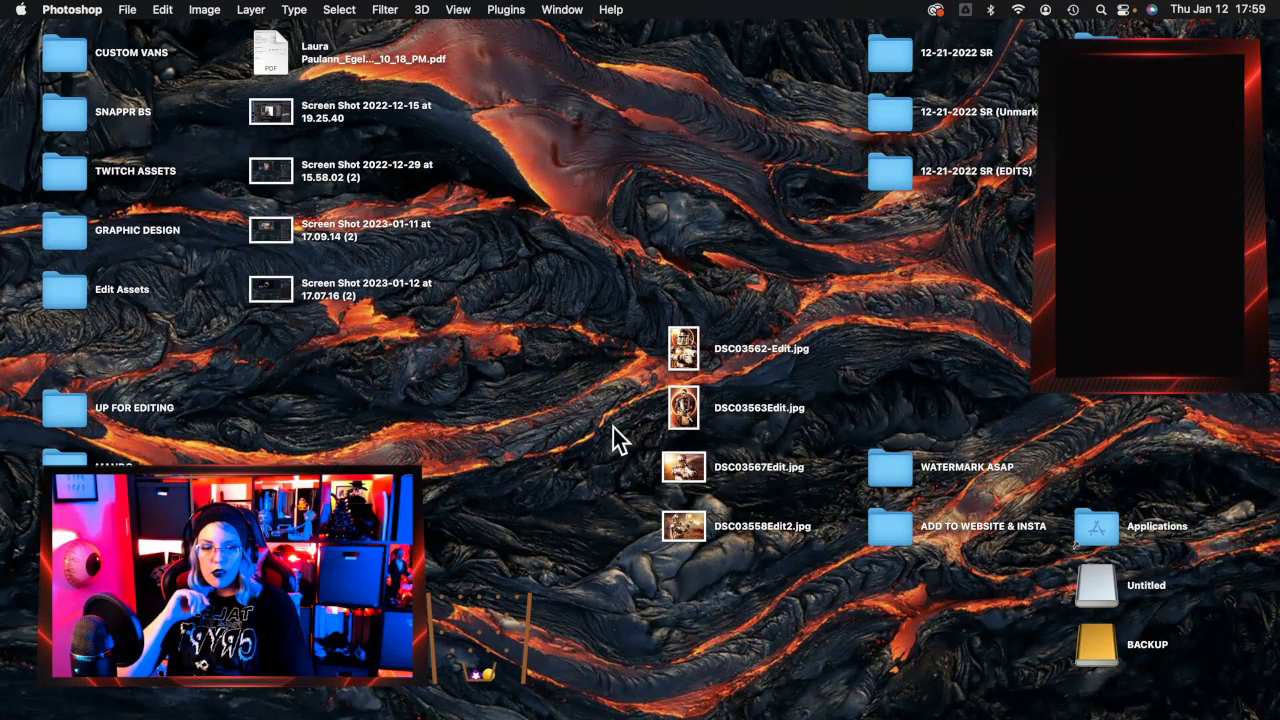